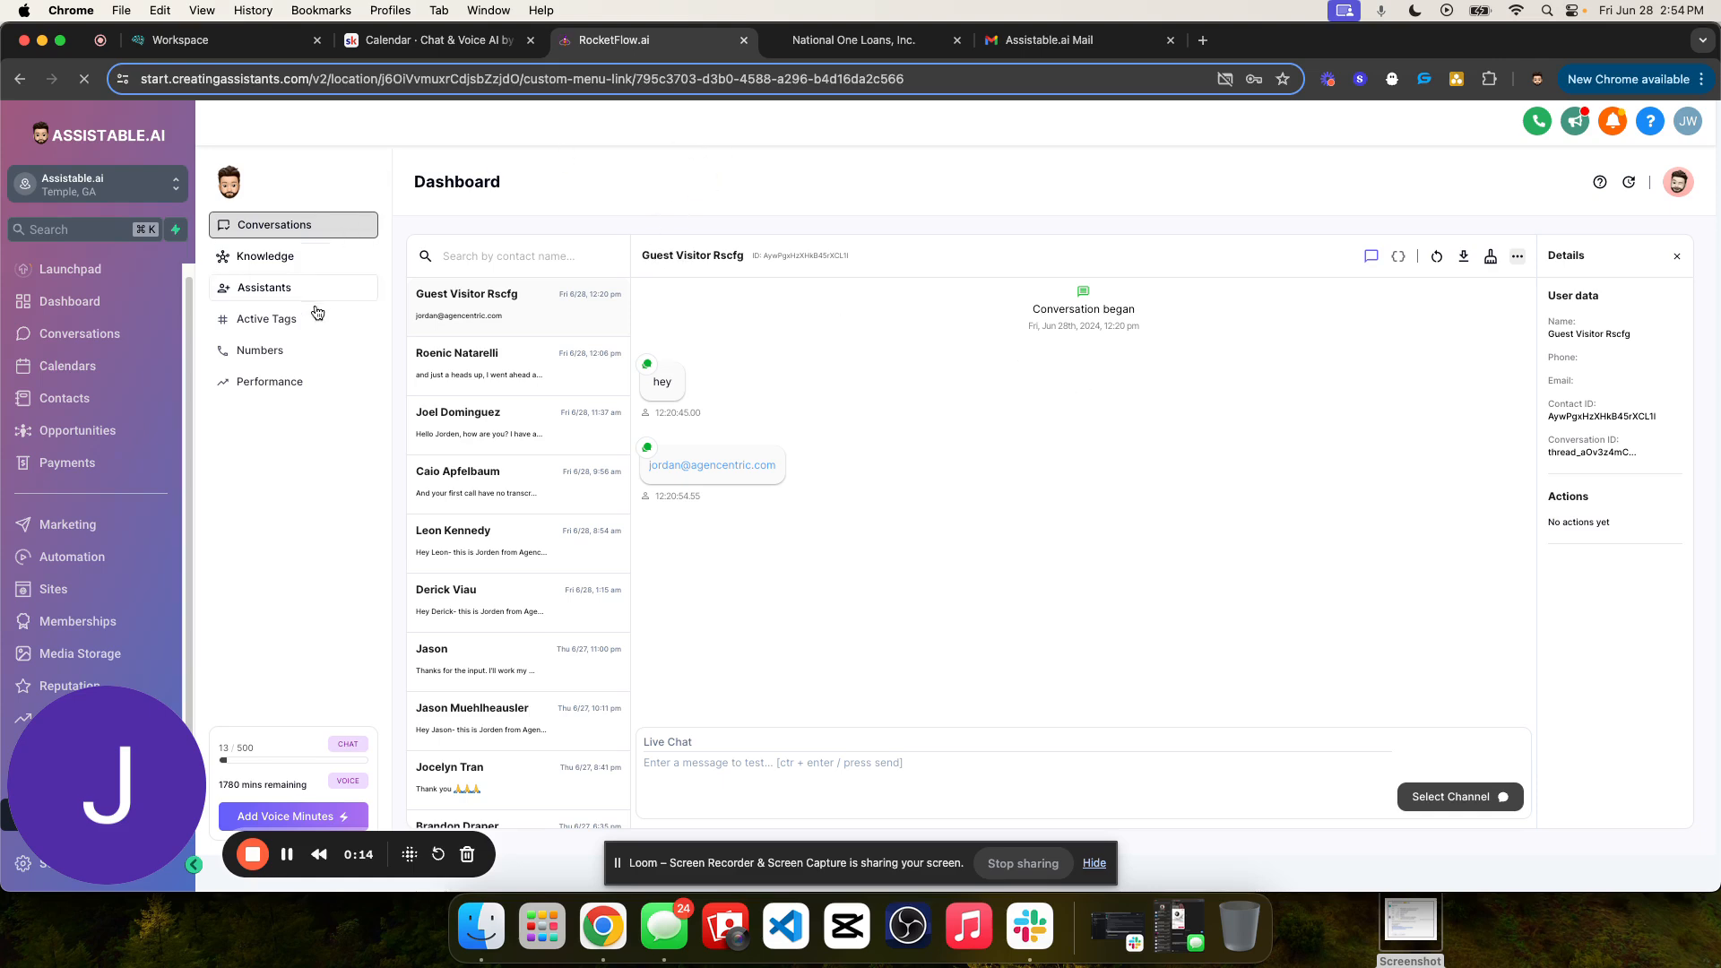
- Open the calendar settings and check the status of the listed calendars, including the Testing Calendar
{"action": "left_click", "coordinate": [128, 360]}
{"action": "left_click", "coordinate": [548, 158]}
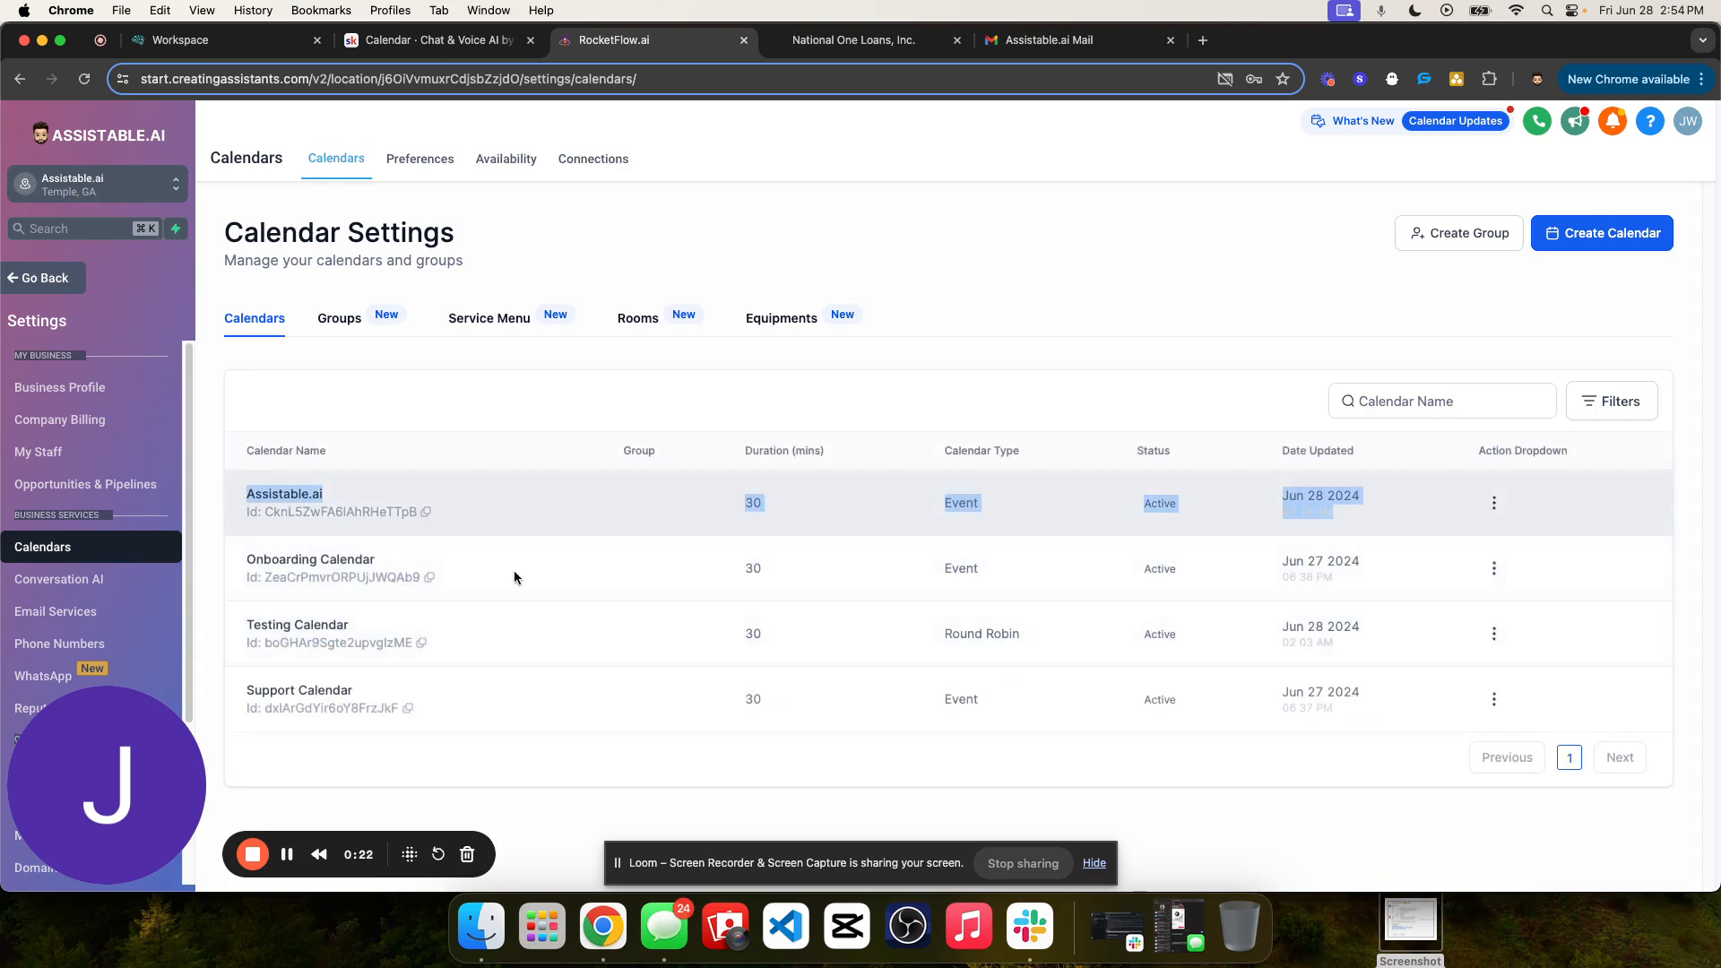
{"action": "double_click", "coordinate": [1175, 634]}
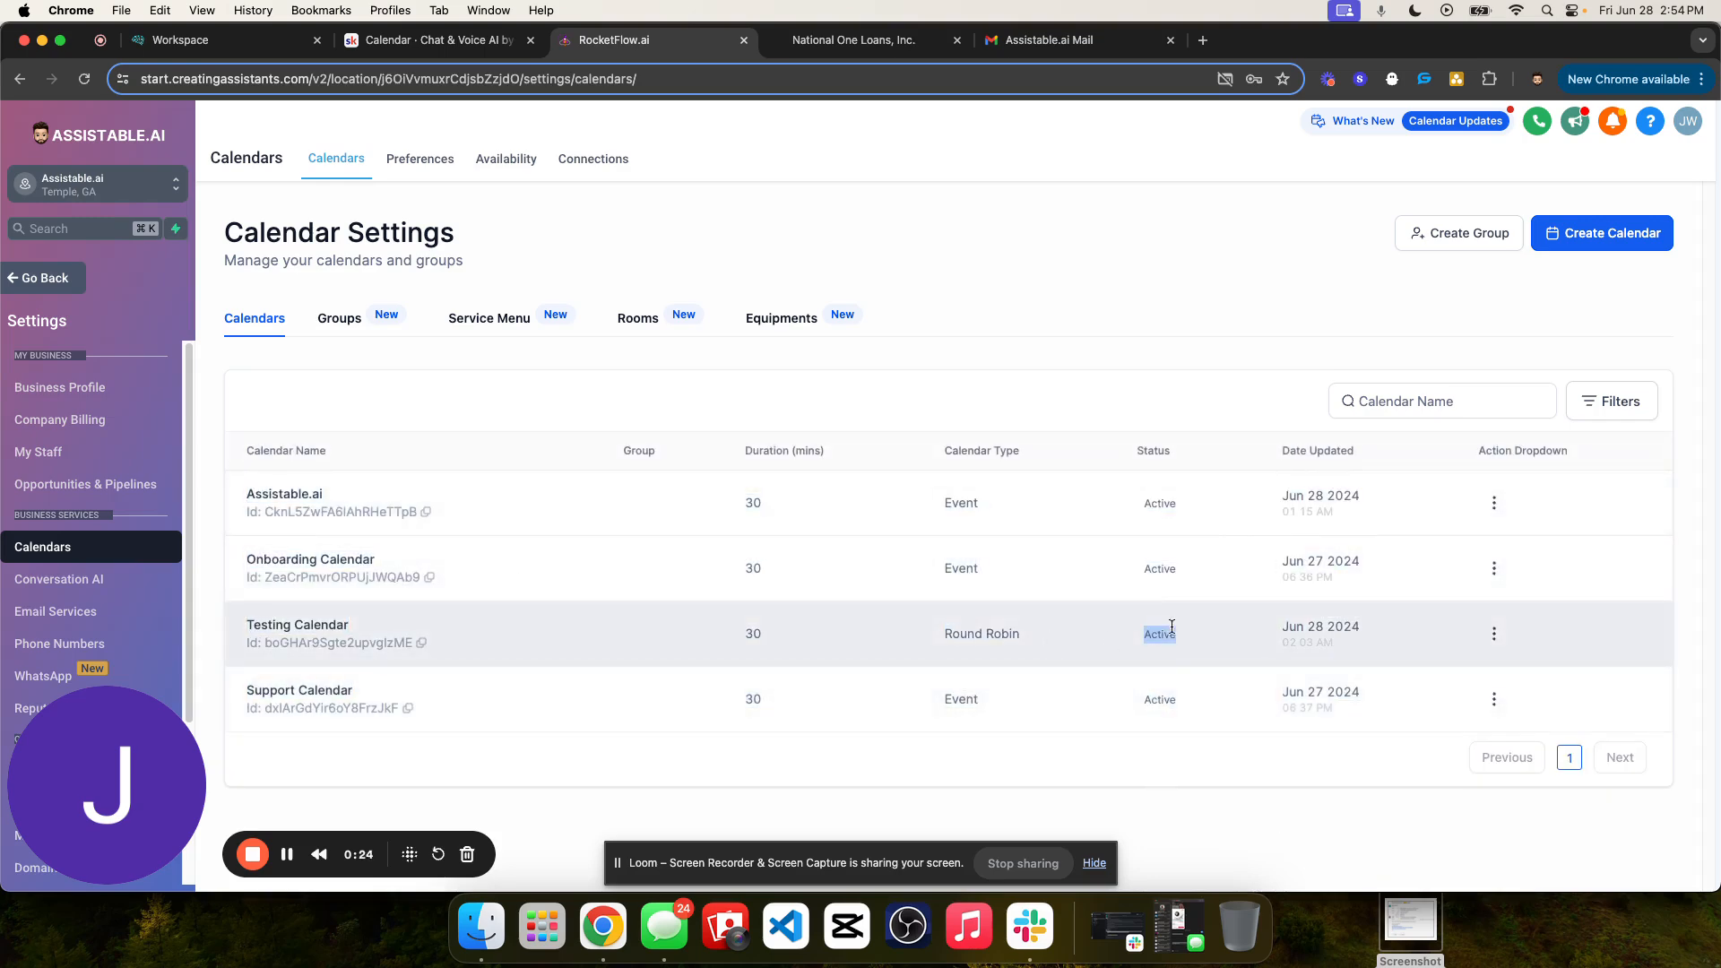
{"action": "double_click", "coordinate": [1166, 568]}
{"action": "double_click", "coordinate": [1161, 497]}
{"action": "left_click", "coordinate": [1161, 498]}
{"action": "triple_click", "coordinate": [276, 625]}
{"action": "left_click", "coordinate": [353, 626]}
{"action": "triple_click", "coordinate": [353, 626]}
{"action": "double_click", "coordinate": [335, 625]}
{"action": "left_click", "coordinate": [335, 624]}
{"action": "left_click_drag", "start_coordinate": [141, 714], "coordinate": [223, 691]}
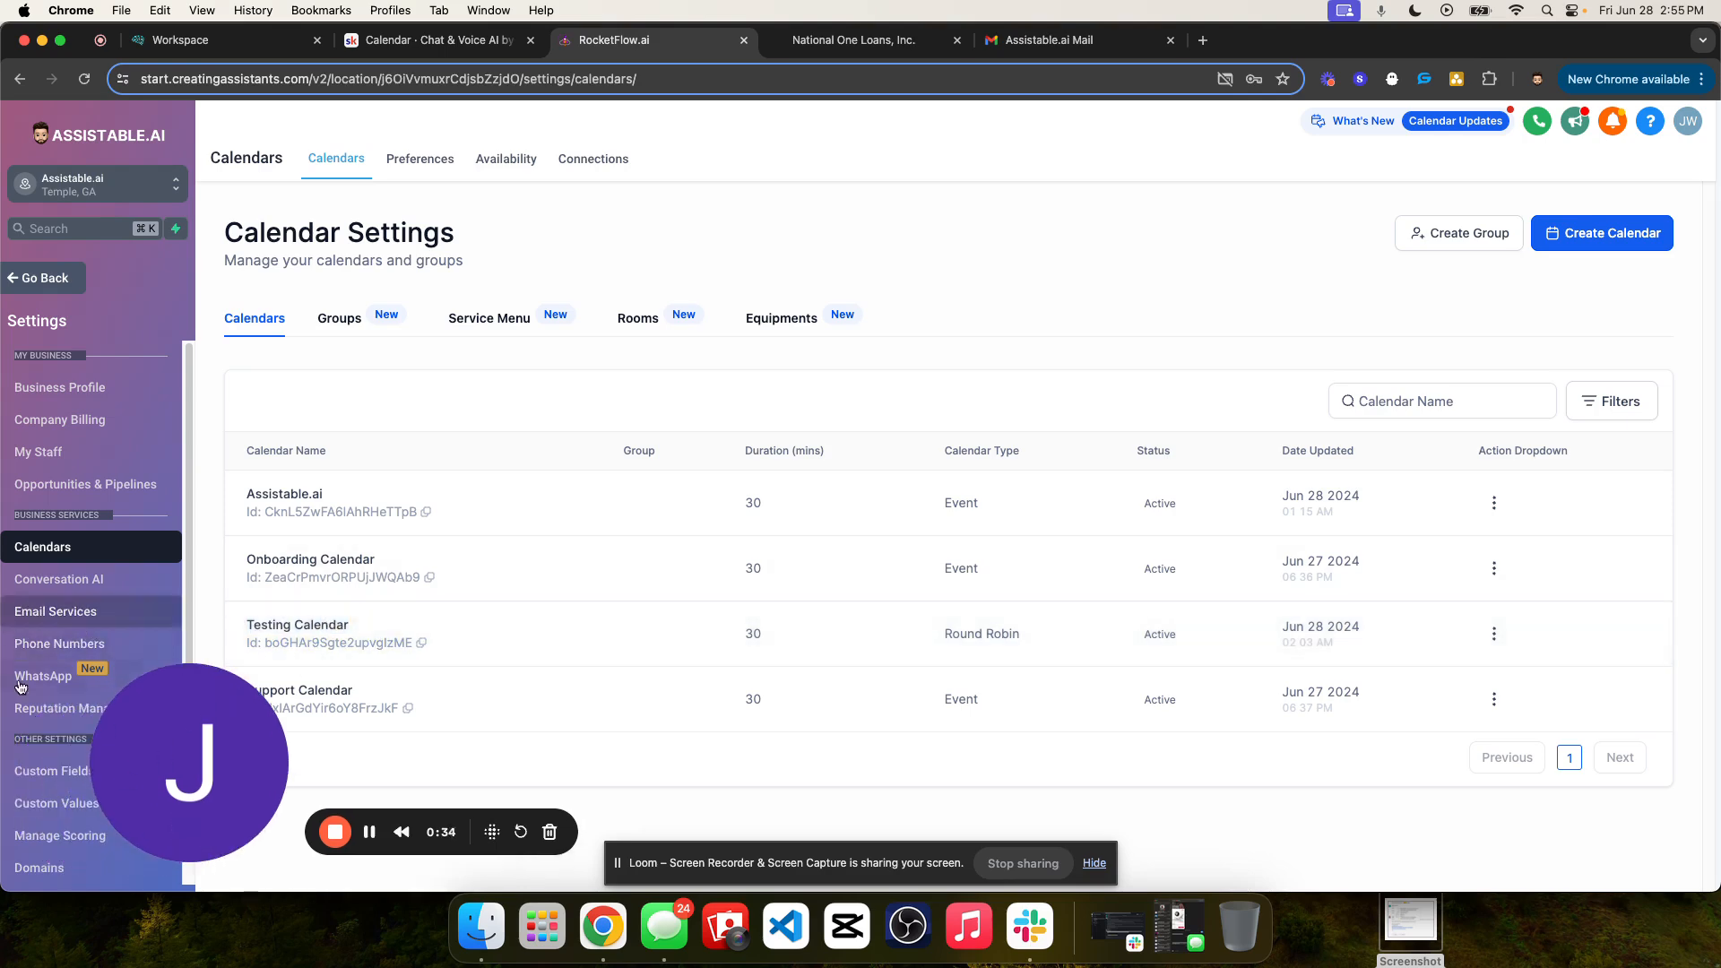
{"action": "left_click_drag", "start_coordinate": [190, 763], "coordinate": [124, 785]}
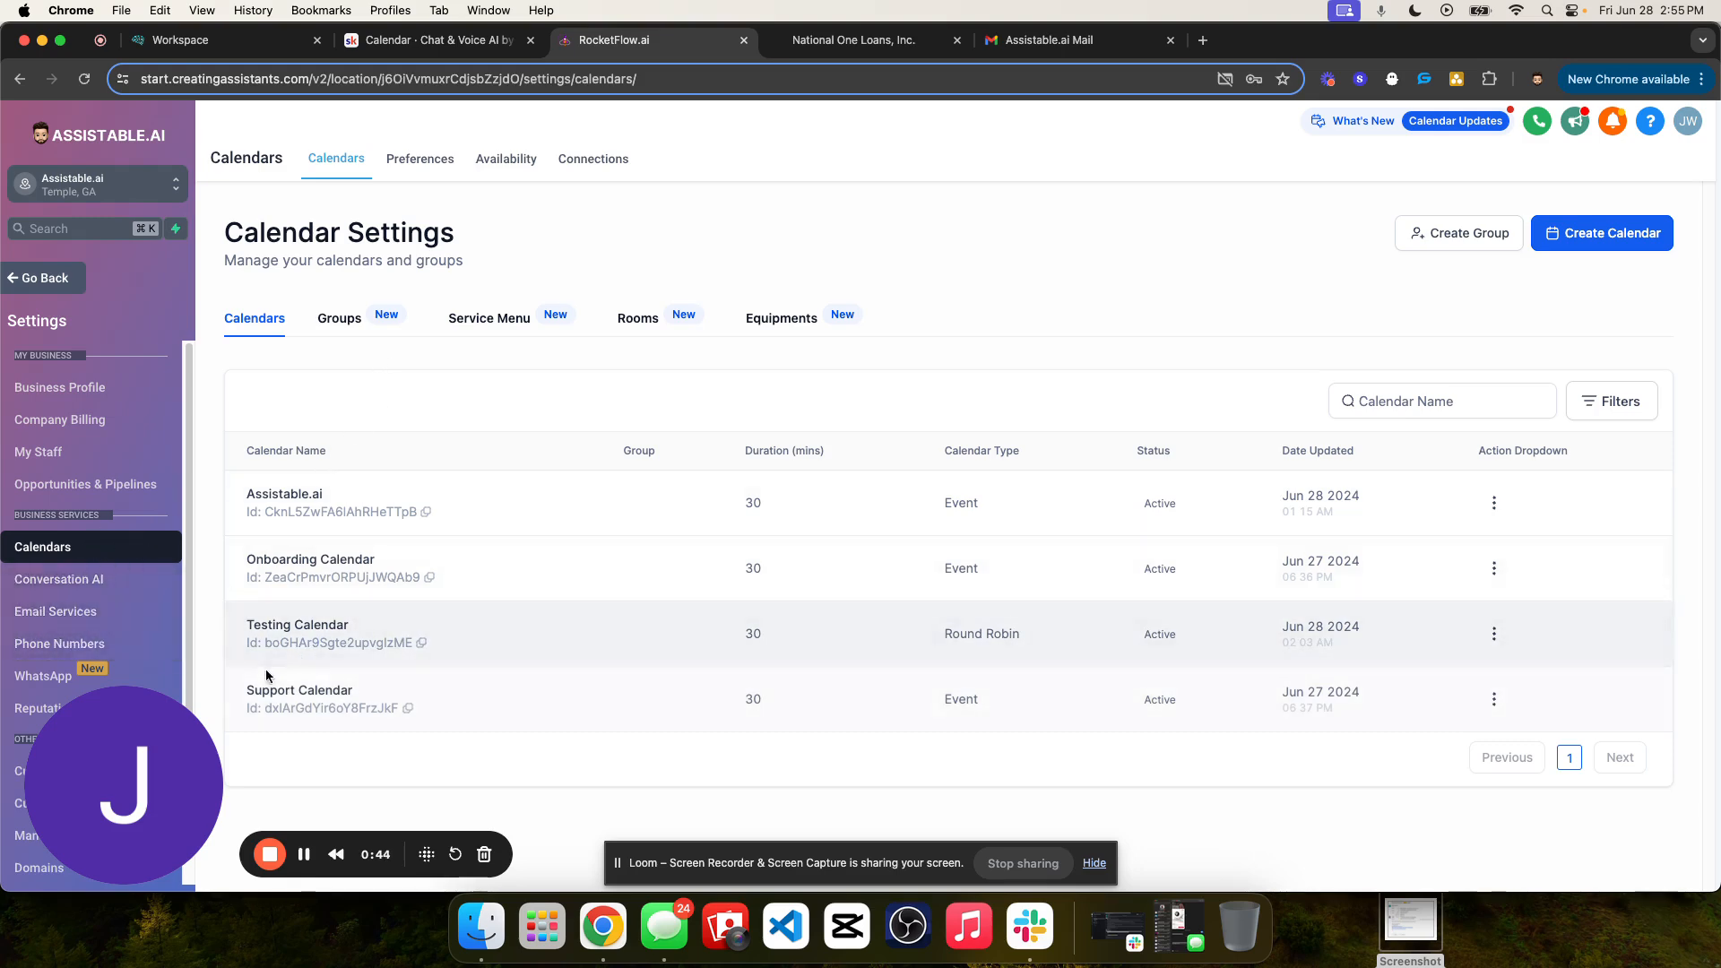
{"action": "left_click_drag", "start_coordinate": [268, 618], "coordinate": [291, 622]}
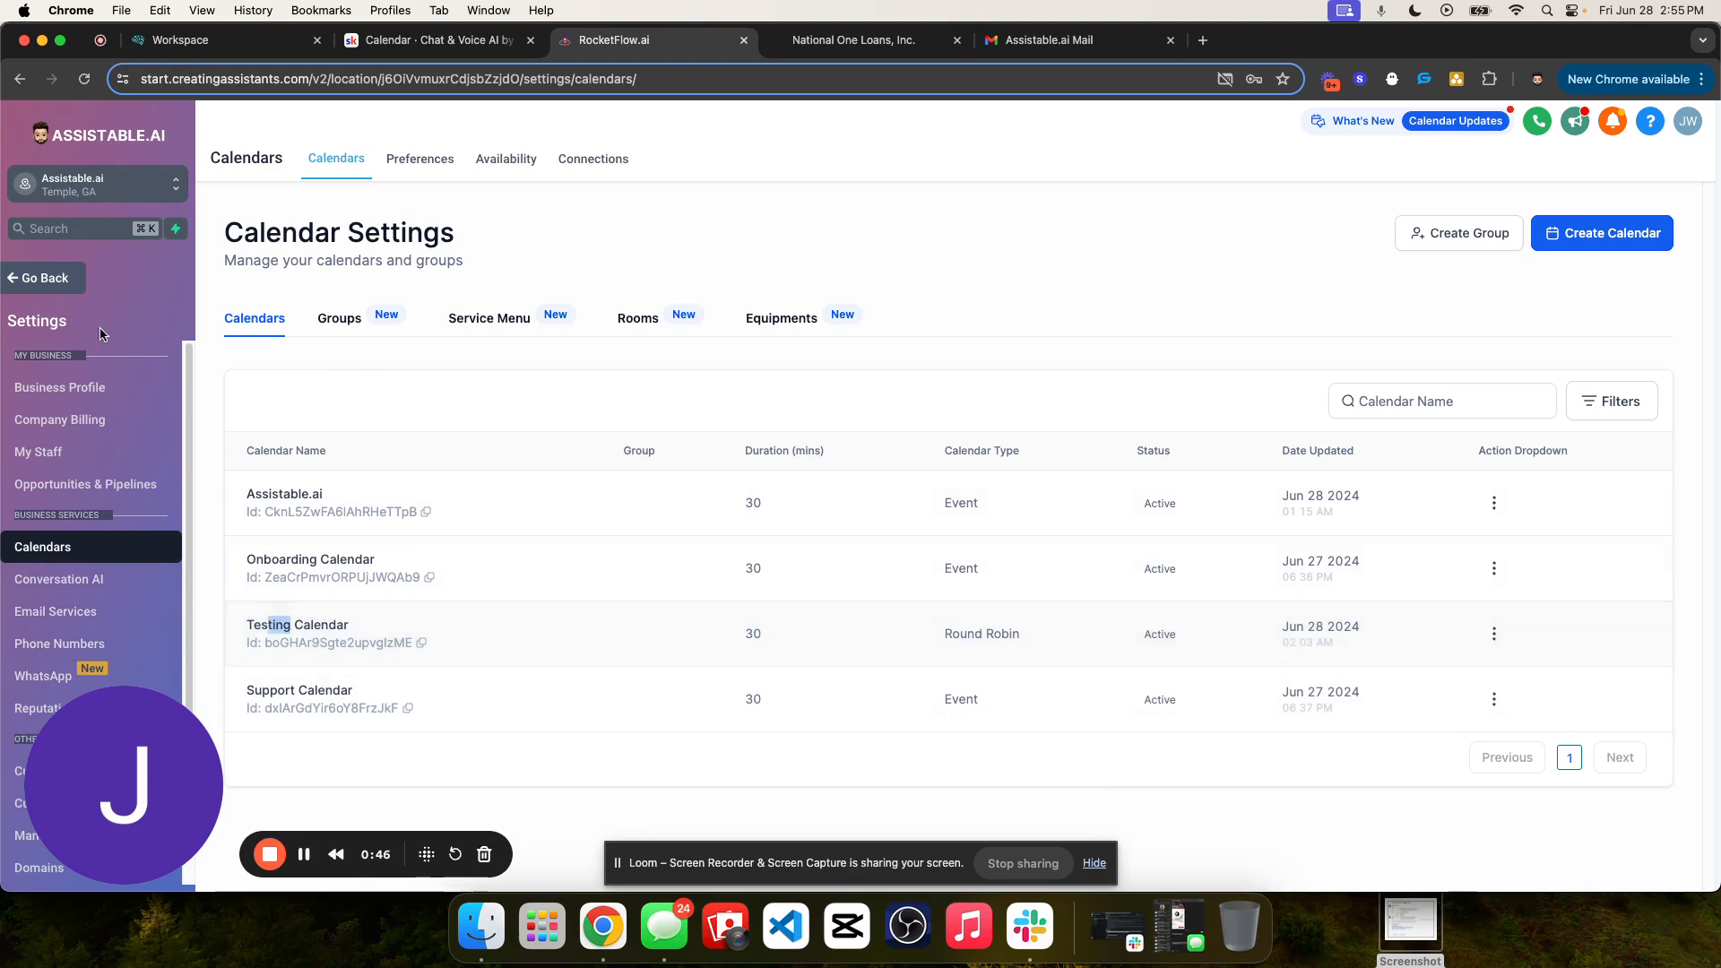
- Leave the calendar settings and create a knowledge base named Assistable.ai in the AI Builder
{"action": "left_click", "coordinate": [38, 279]}
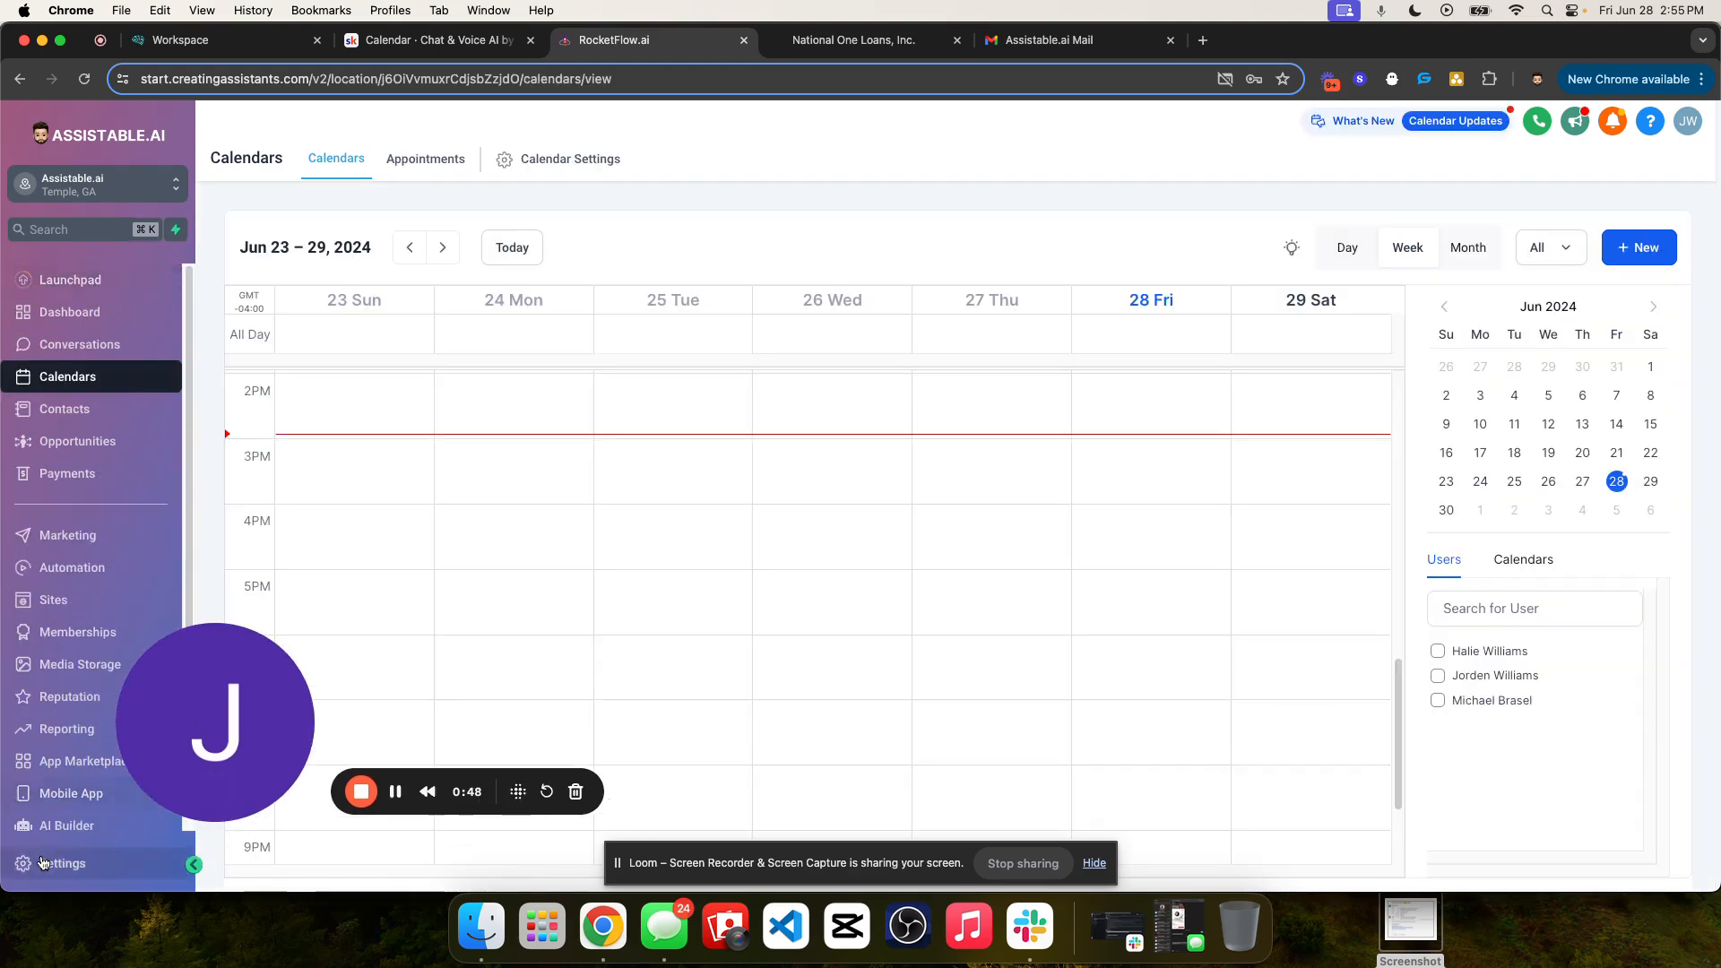
{"action": "left_click", "coordinate": [58, 827]}
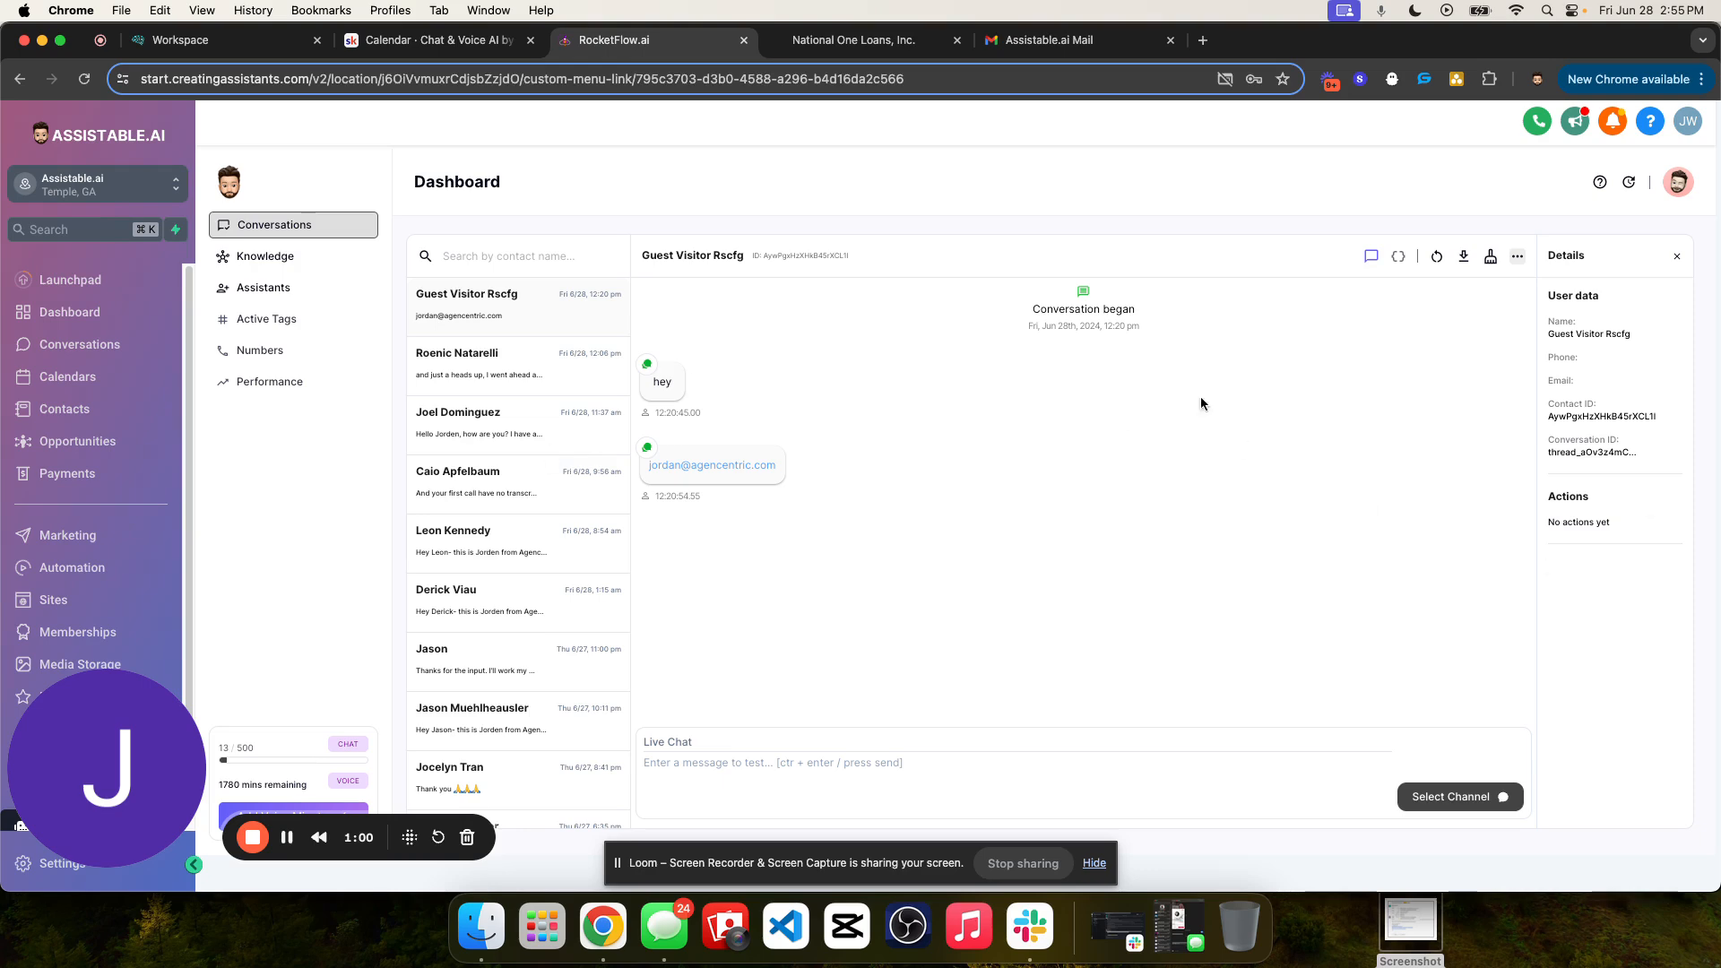
{"action": "left_click", "coordinate": [287, 264]}
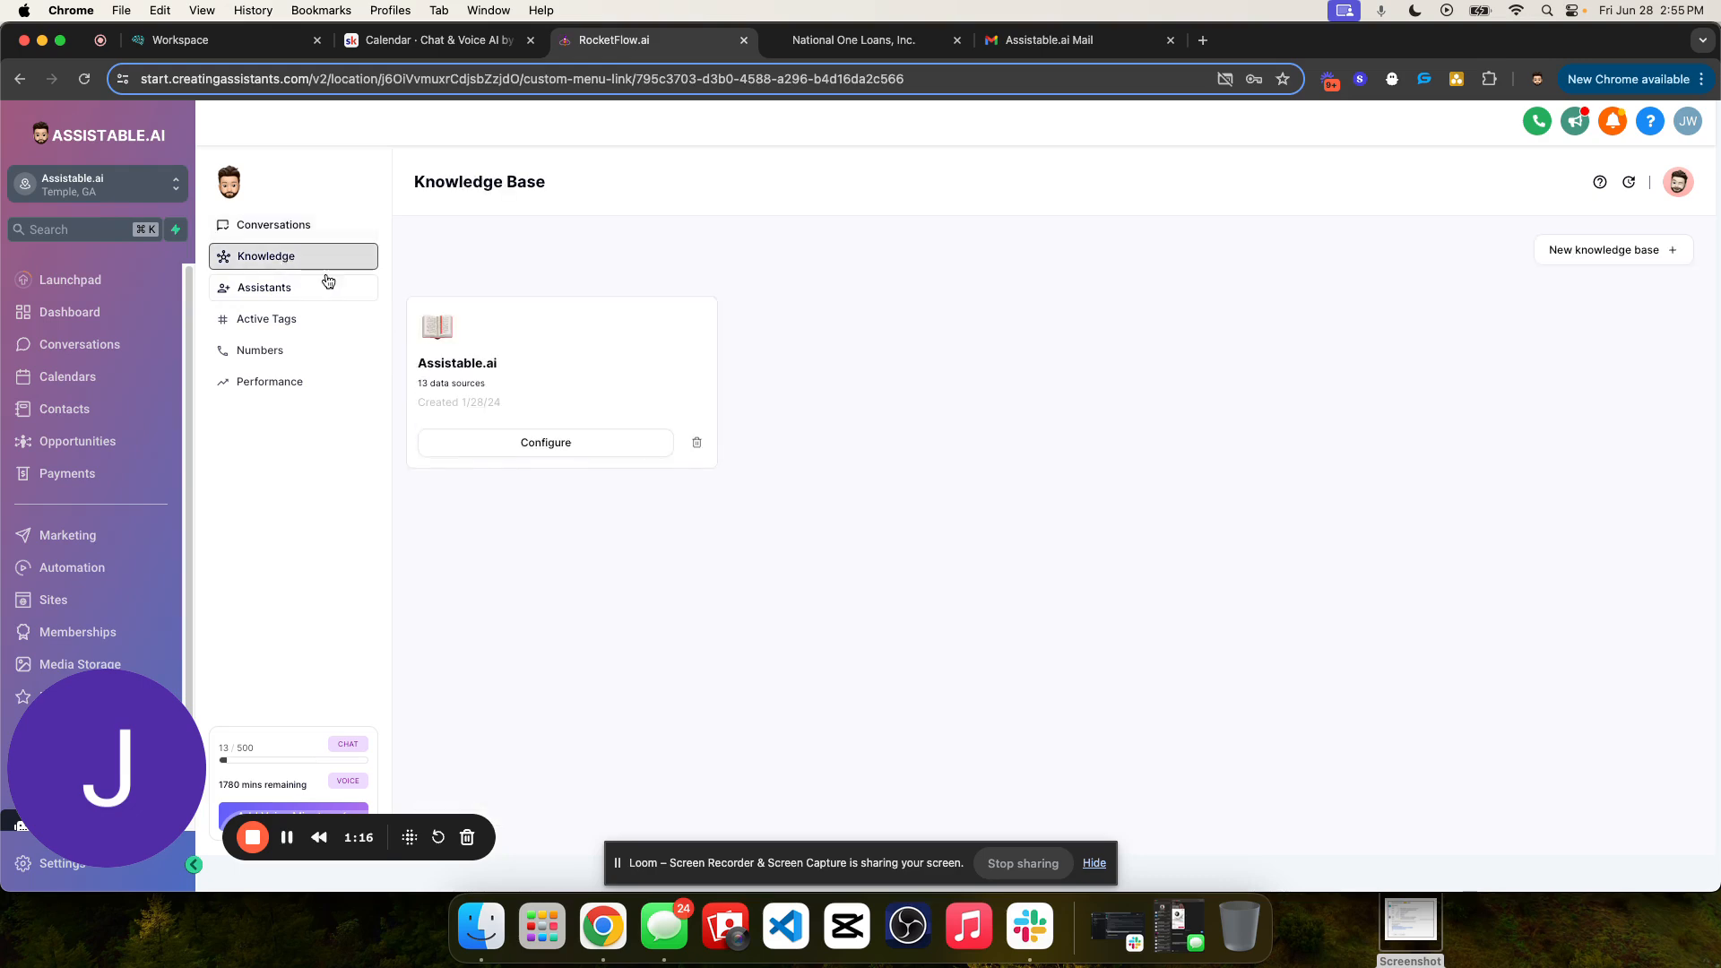
{"action": "left_click", "coordinate": [1601, 249]}
{"action": "left_click", "coordinate": [942, 340]}
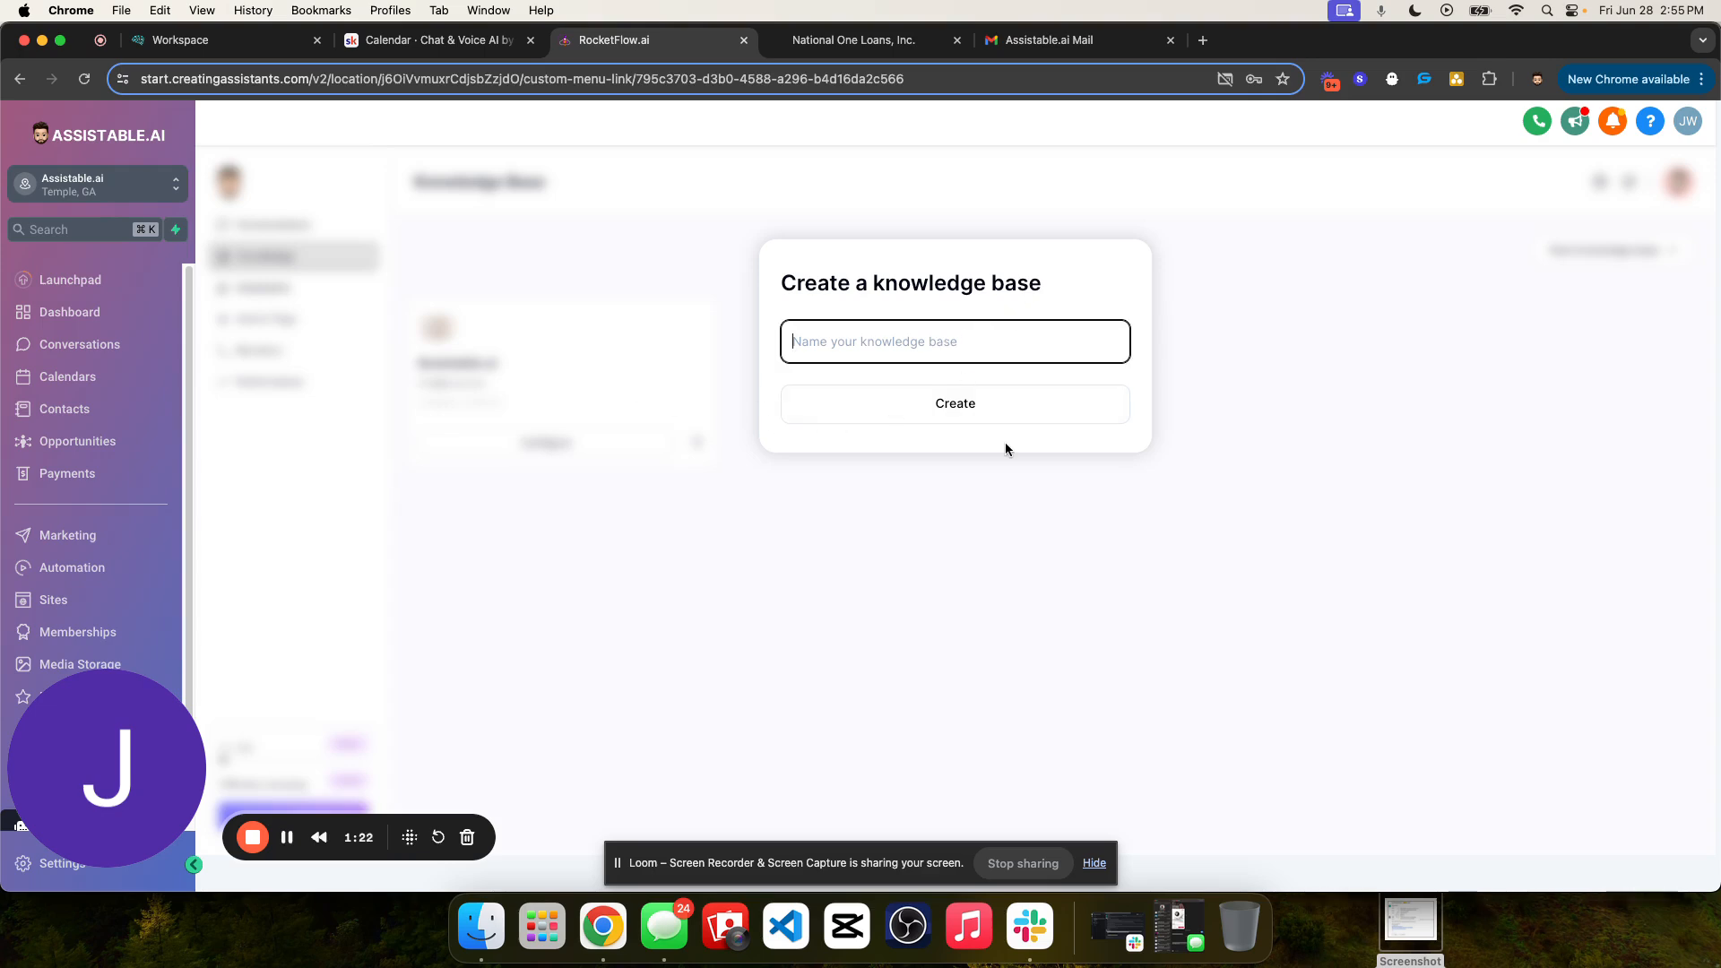
{"action": "type", "text": "ASsis"}
{"action": "type", "text": "sistable.ai"}
{"action": "key", "text": "Return"}
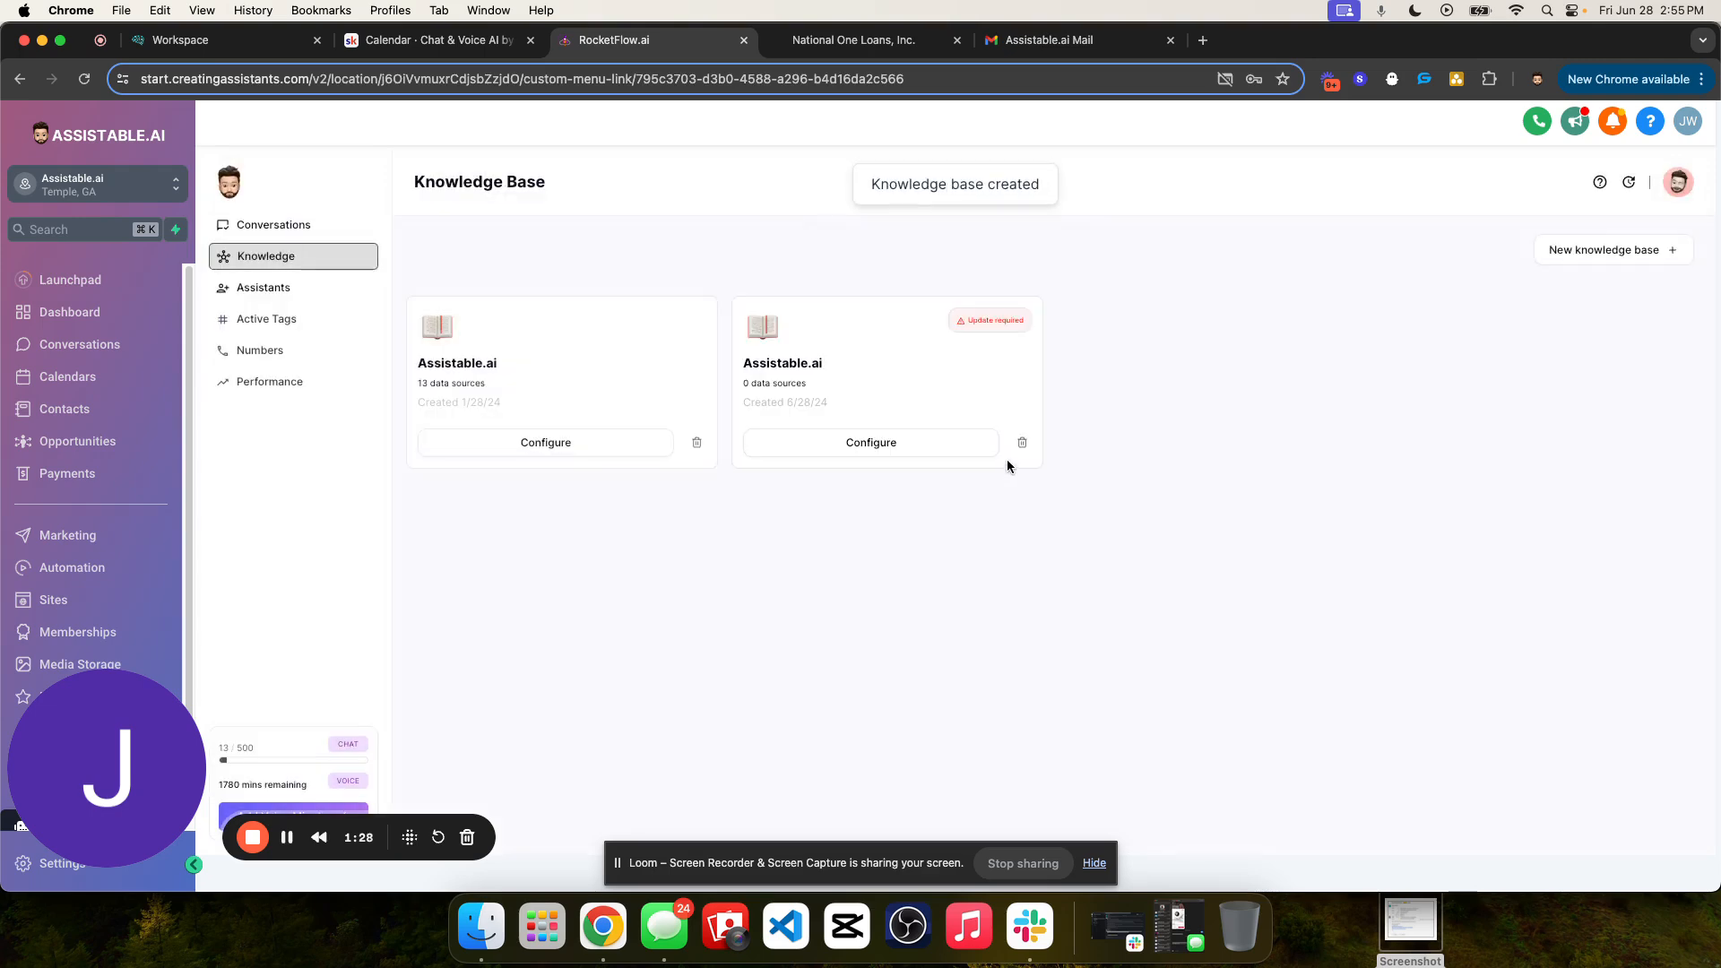
{"action": "double_click", "coordinate": [808, 364]}
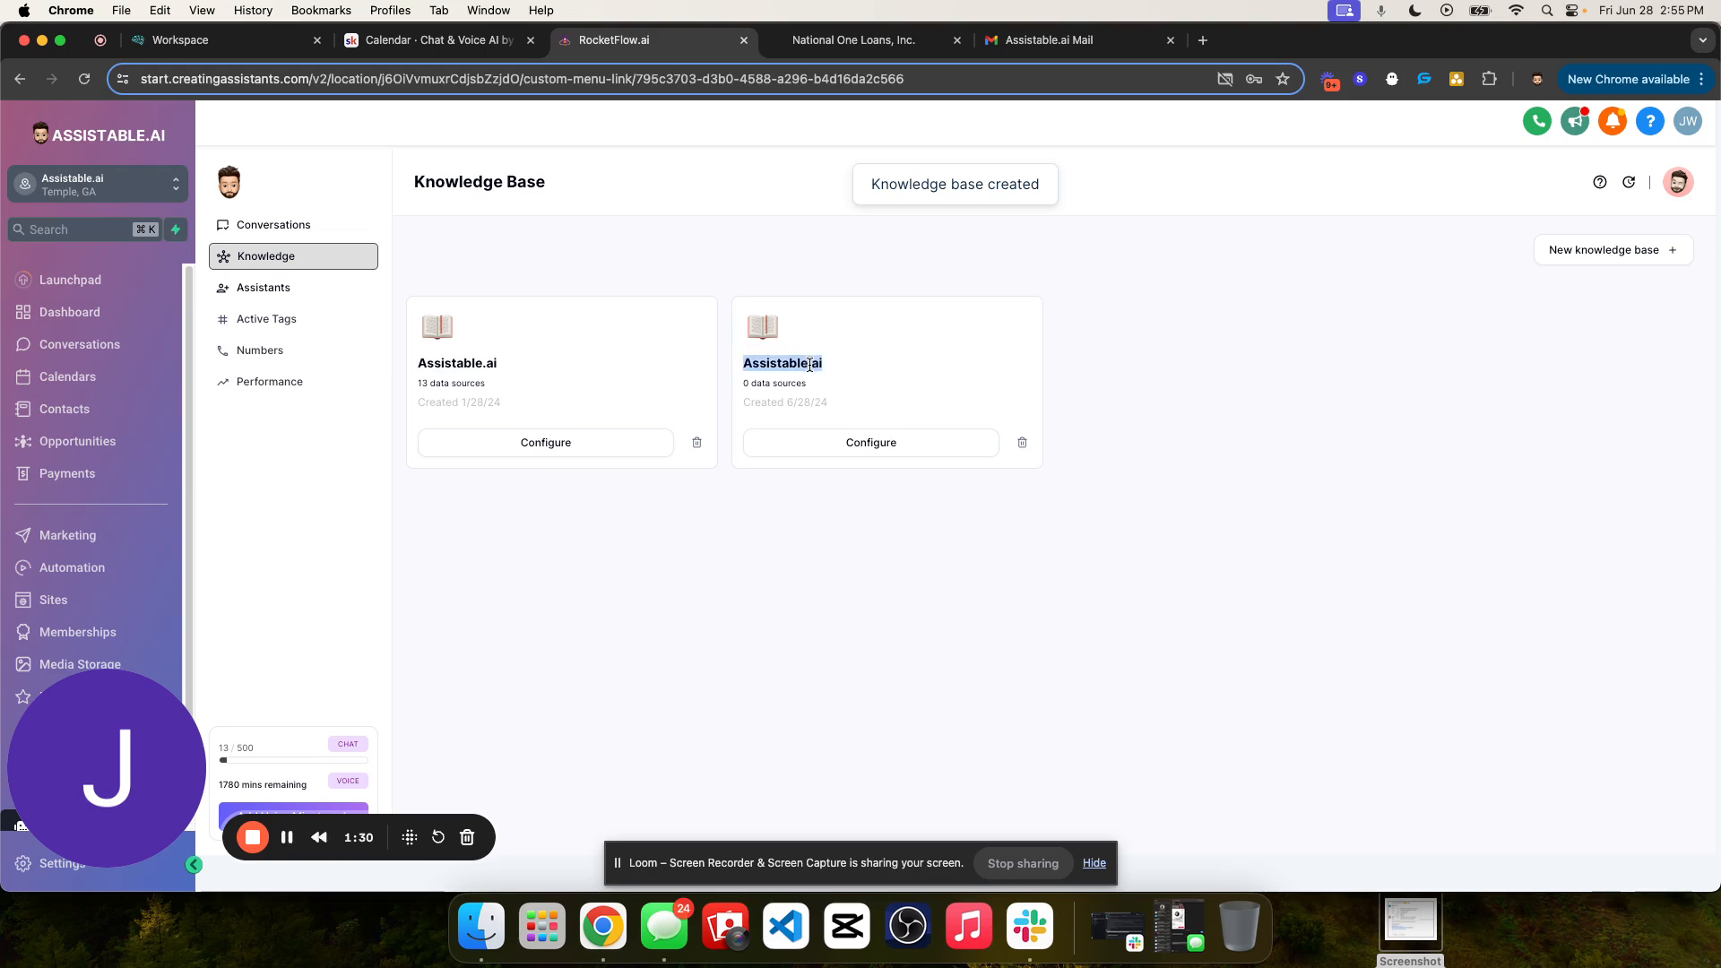
{"action": "left_click", "coordinate": [811, 337]}
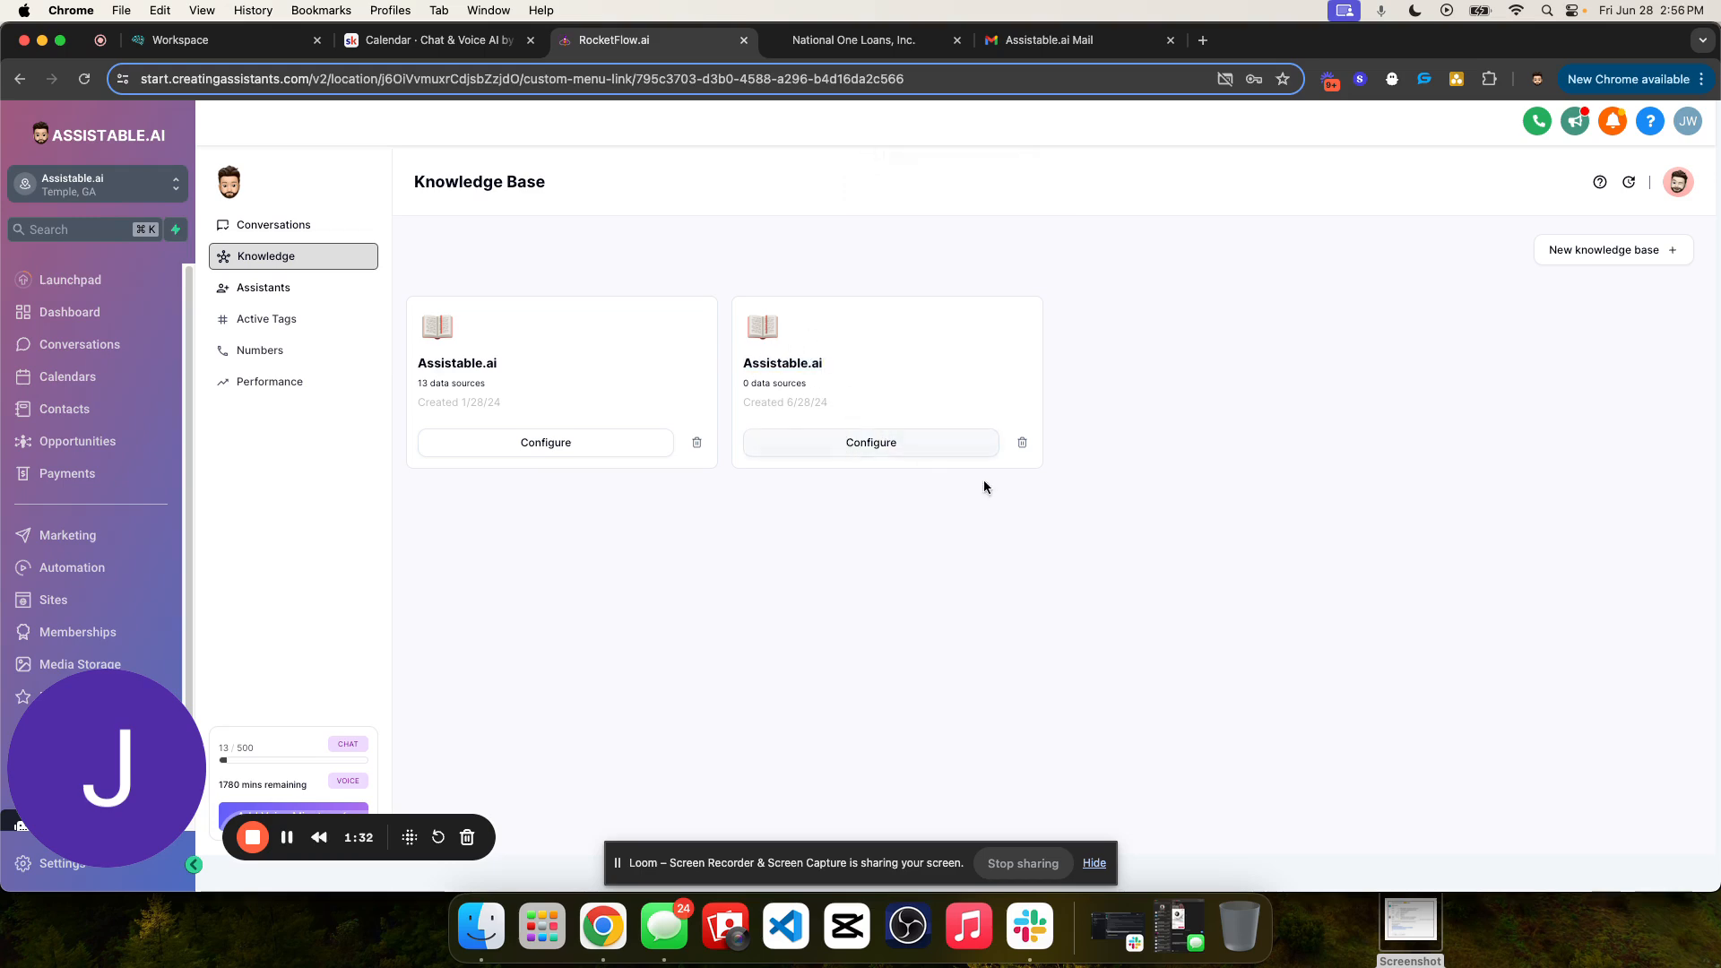
- Open the configuration of the new, empty Assistable.ai knowledge base and look at its knowledge source types and vector store ID
{"action": "left_click", "coordinate": [841, 444]}
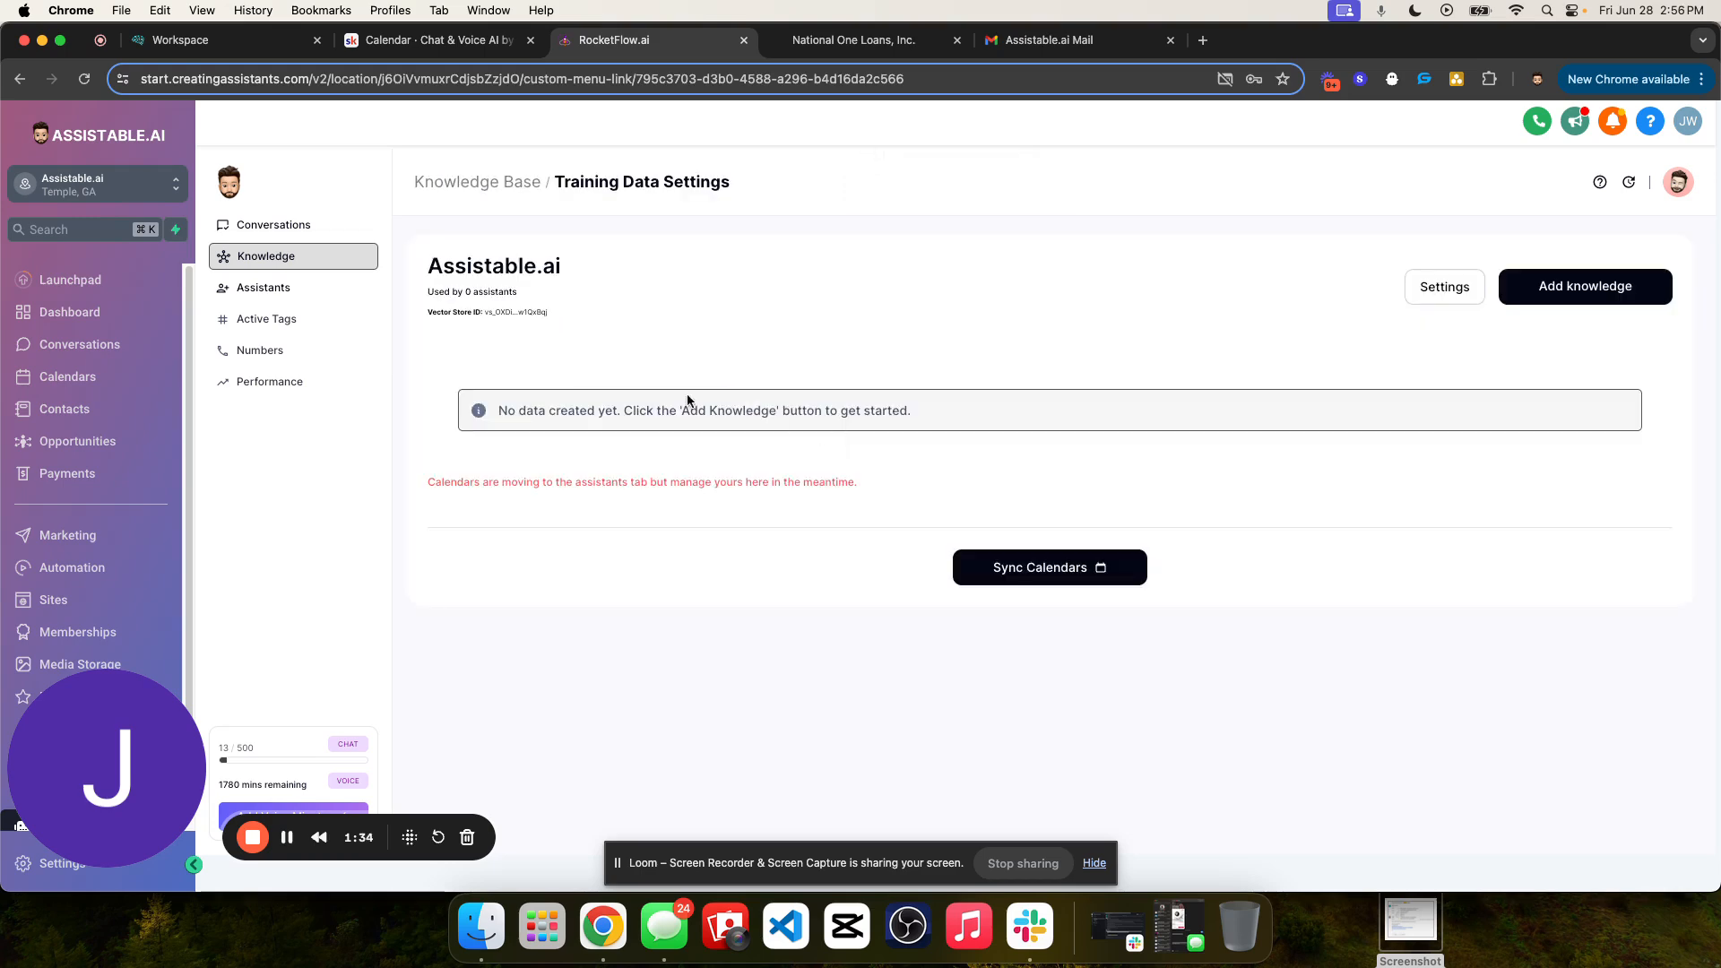
{"action": "left_click", "coordinate": [1560, 298]}
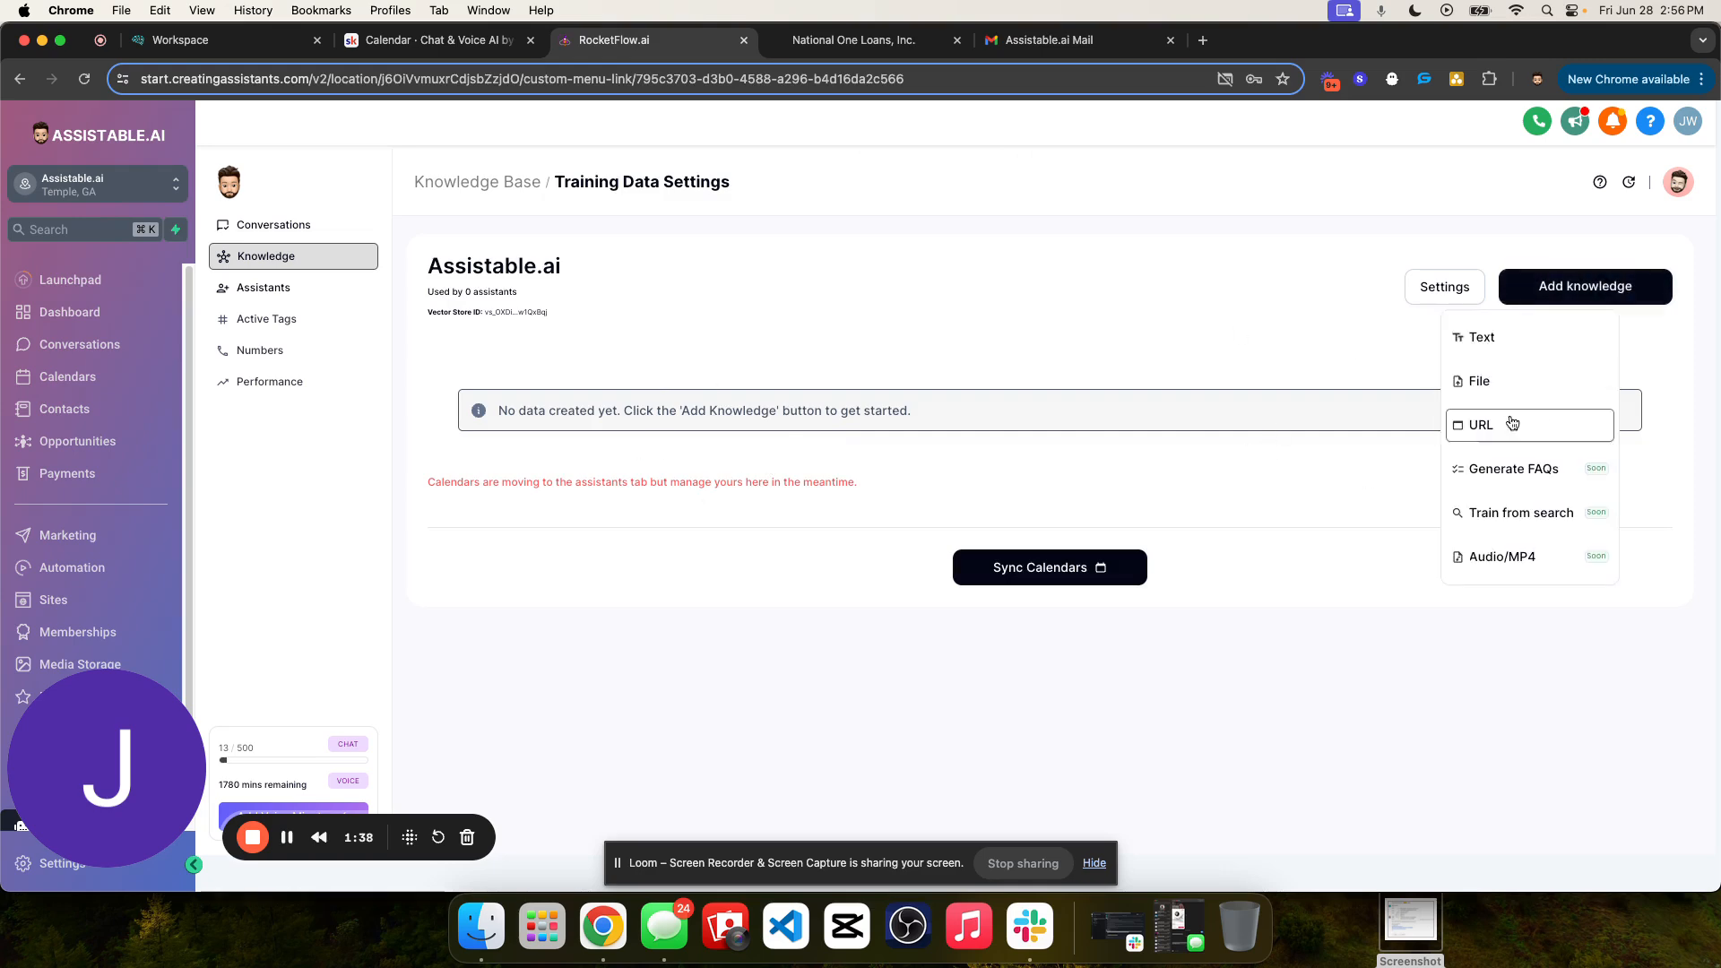
{"action": "left_click", "coordinate": [1493, 344]}
{"action": "left_click", "coordinate": [1456, 367]}
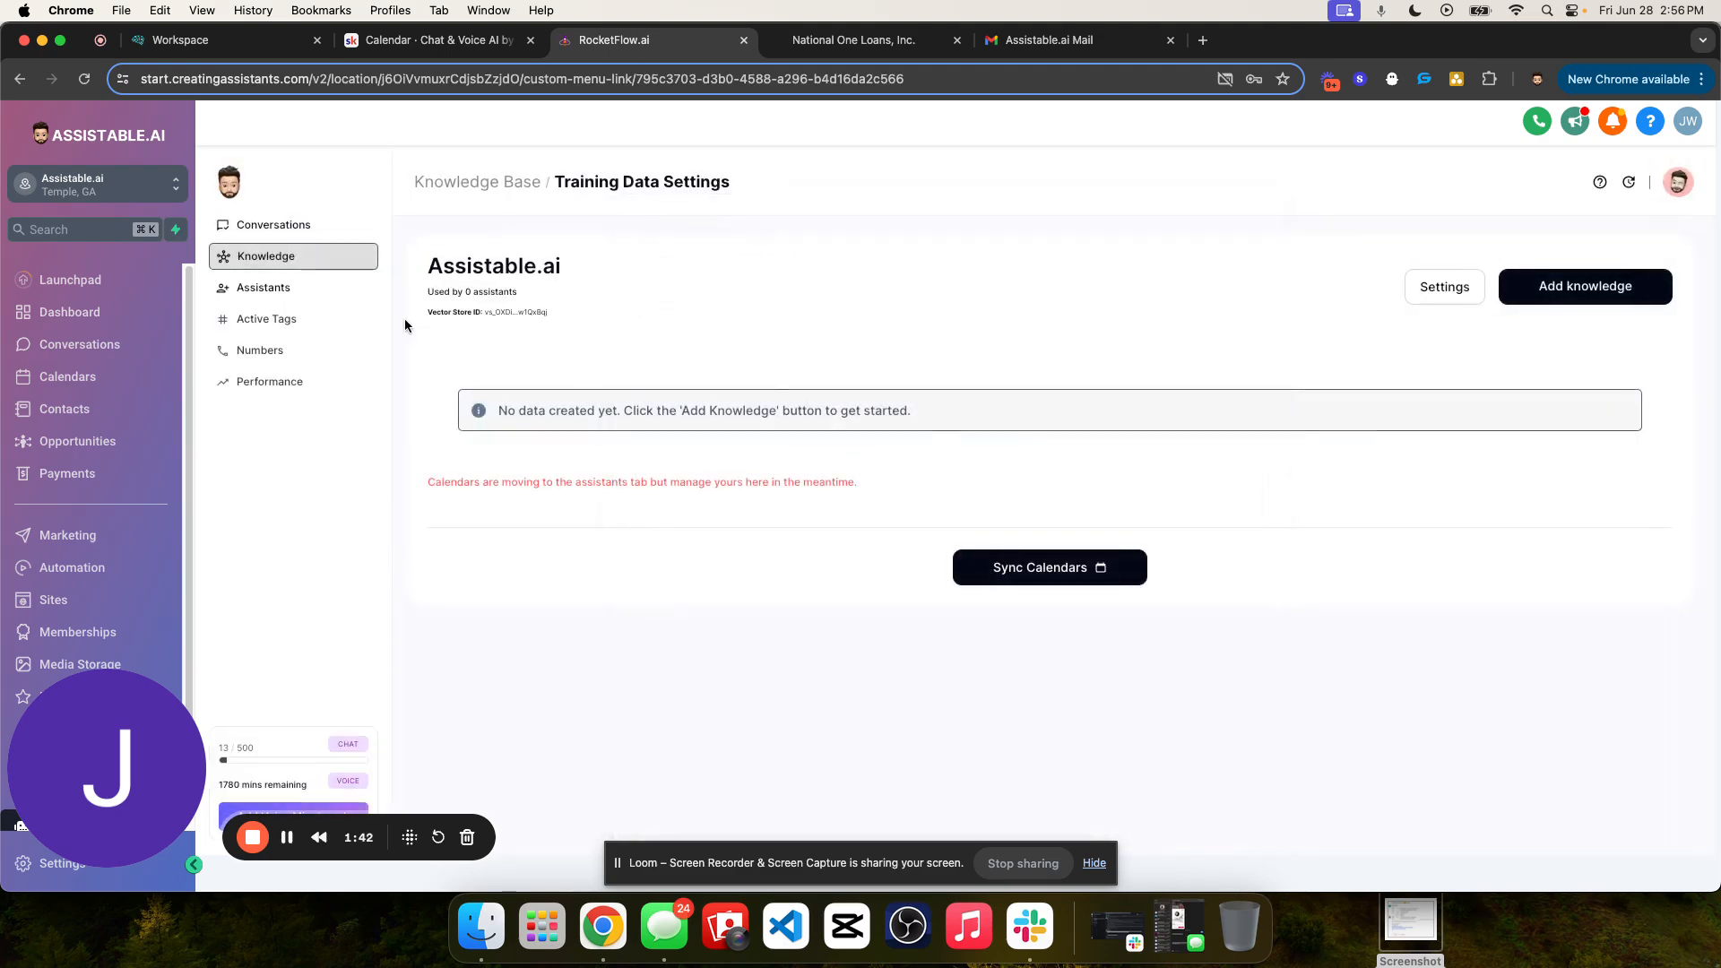
{"action": "triple_click", "coordinate": [534, 315]}
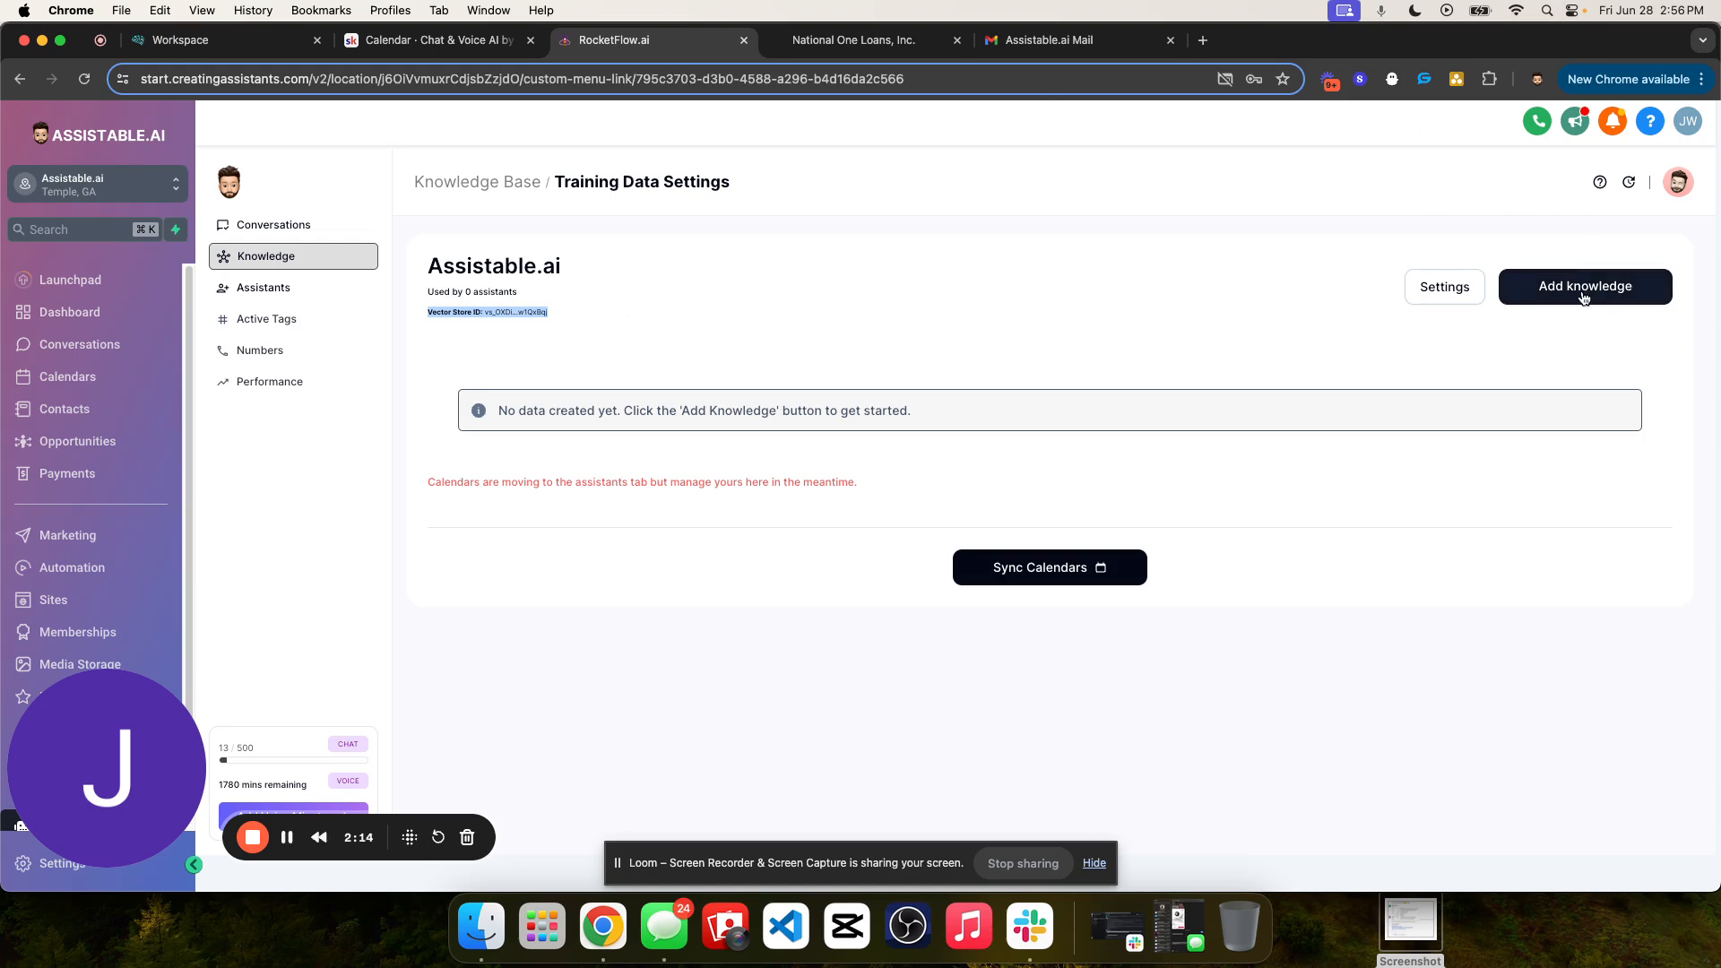
{"action": "left_click", "coordinate": [1555, 296]}
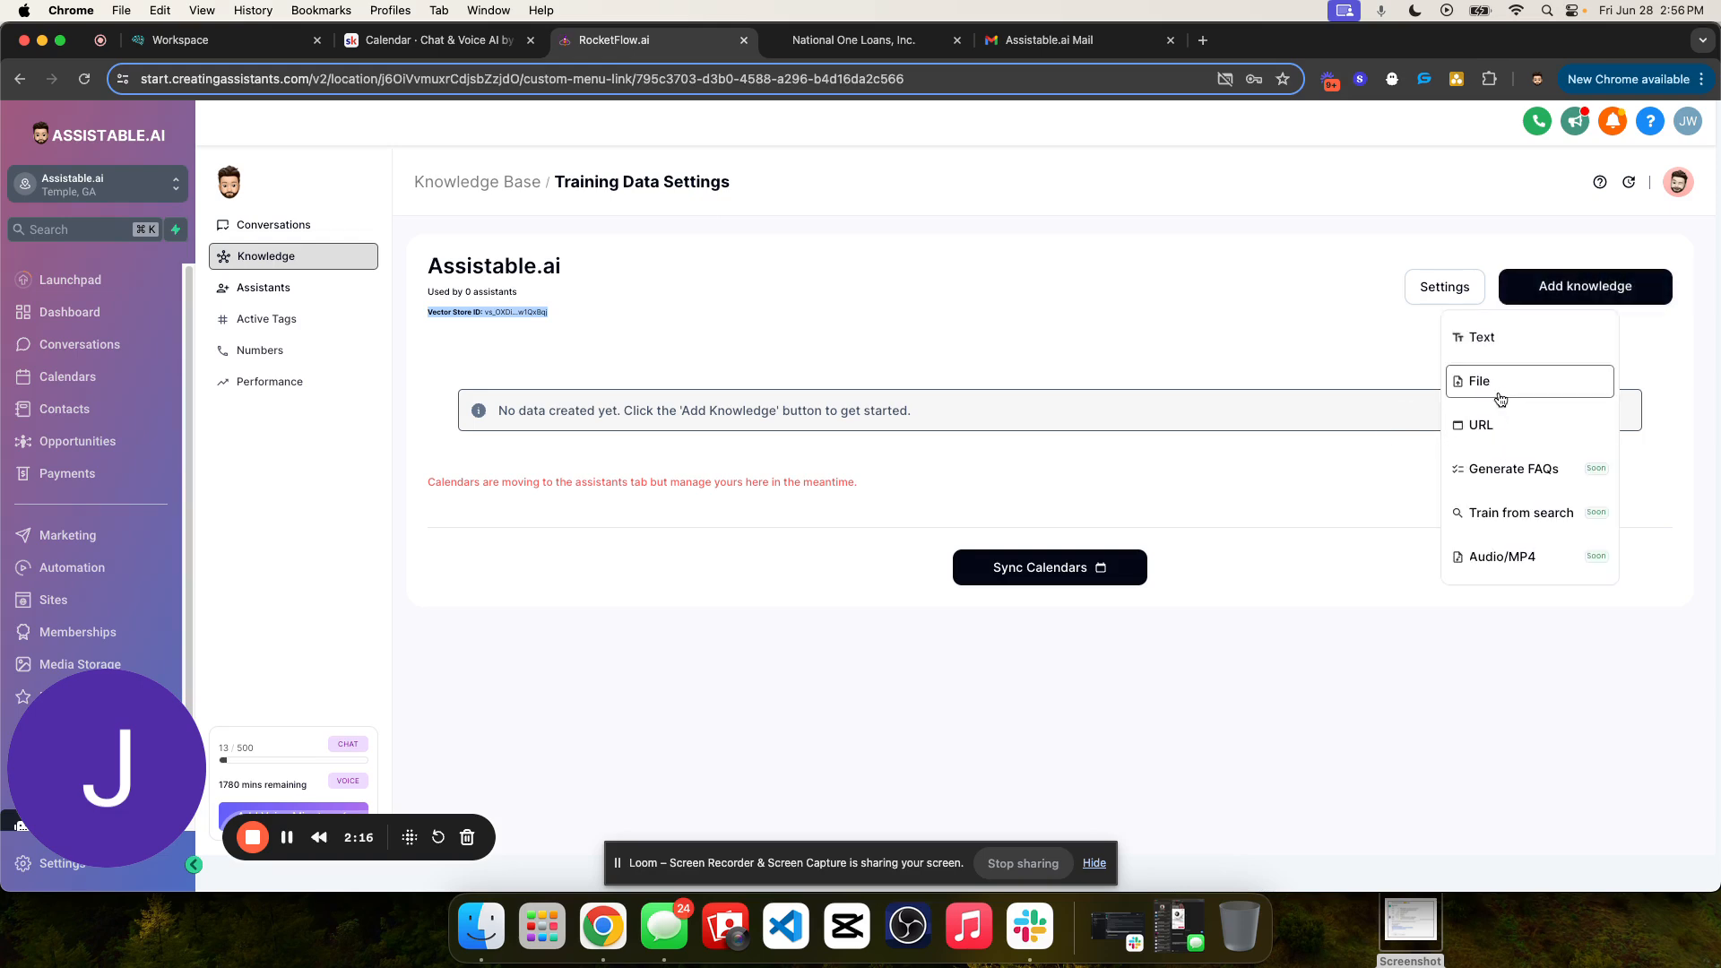
{"action": "left_click", "coordinate": [1494, 428]}
{"action": "left_click", "coordinate": [767, 379]}
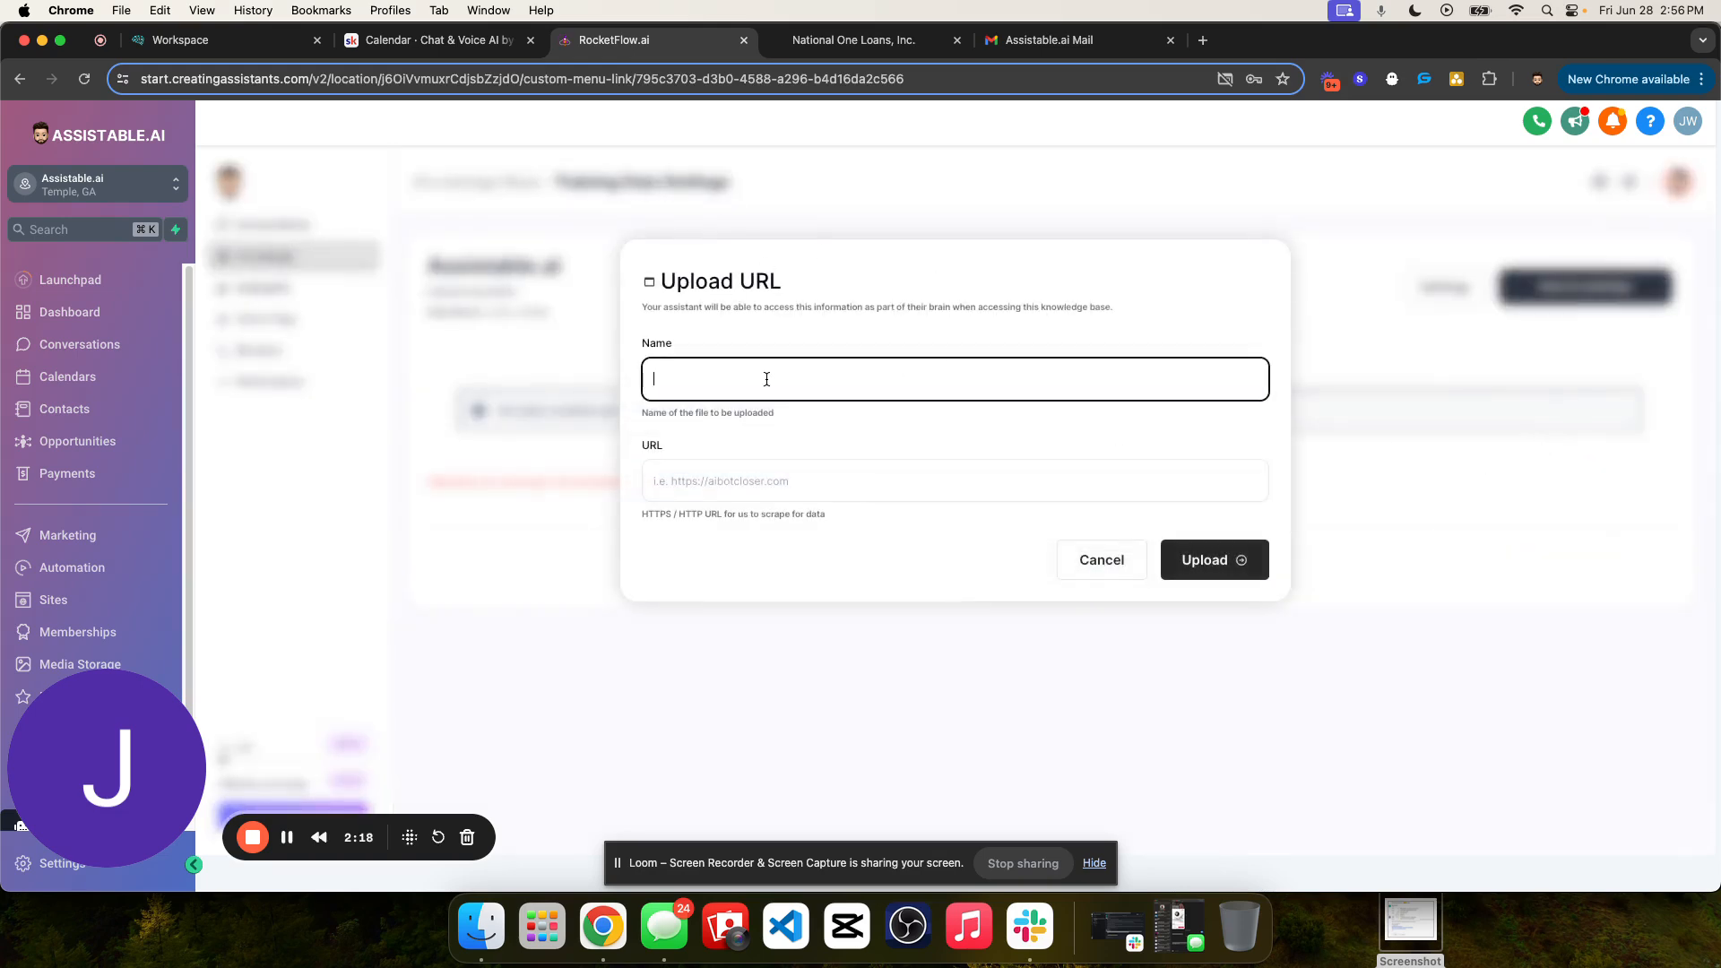
{"action": "type", "text": "Domain"}
{"action": "key", "text": "Tab"}
{"action": "type", "text": "https"}
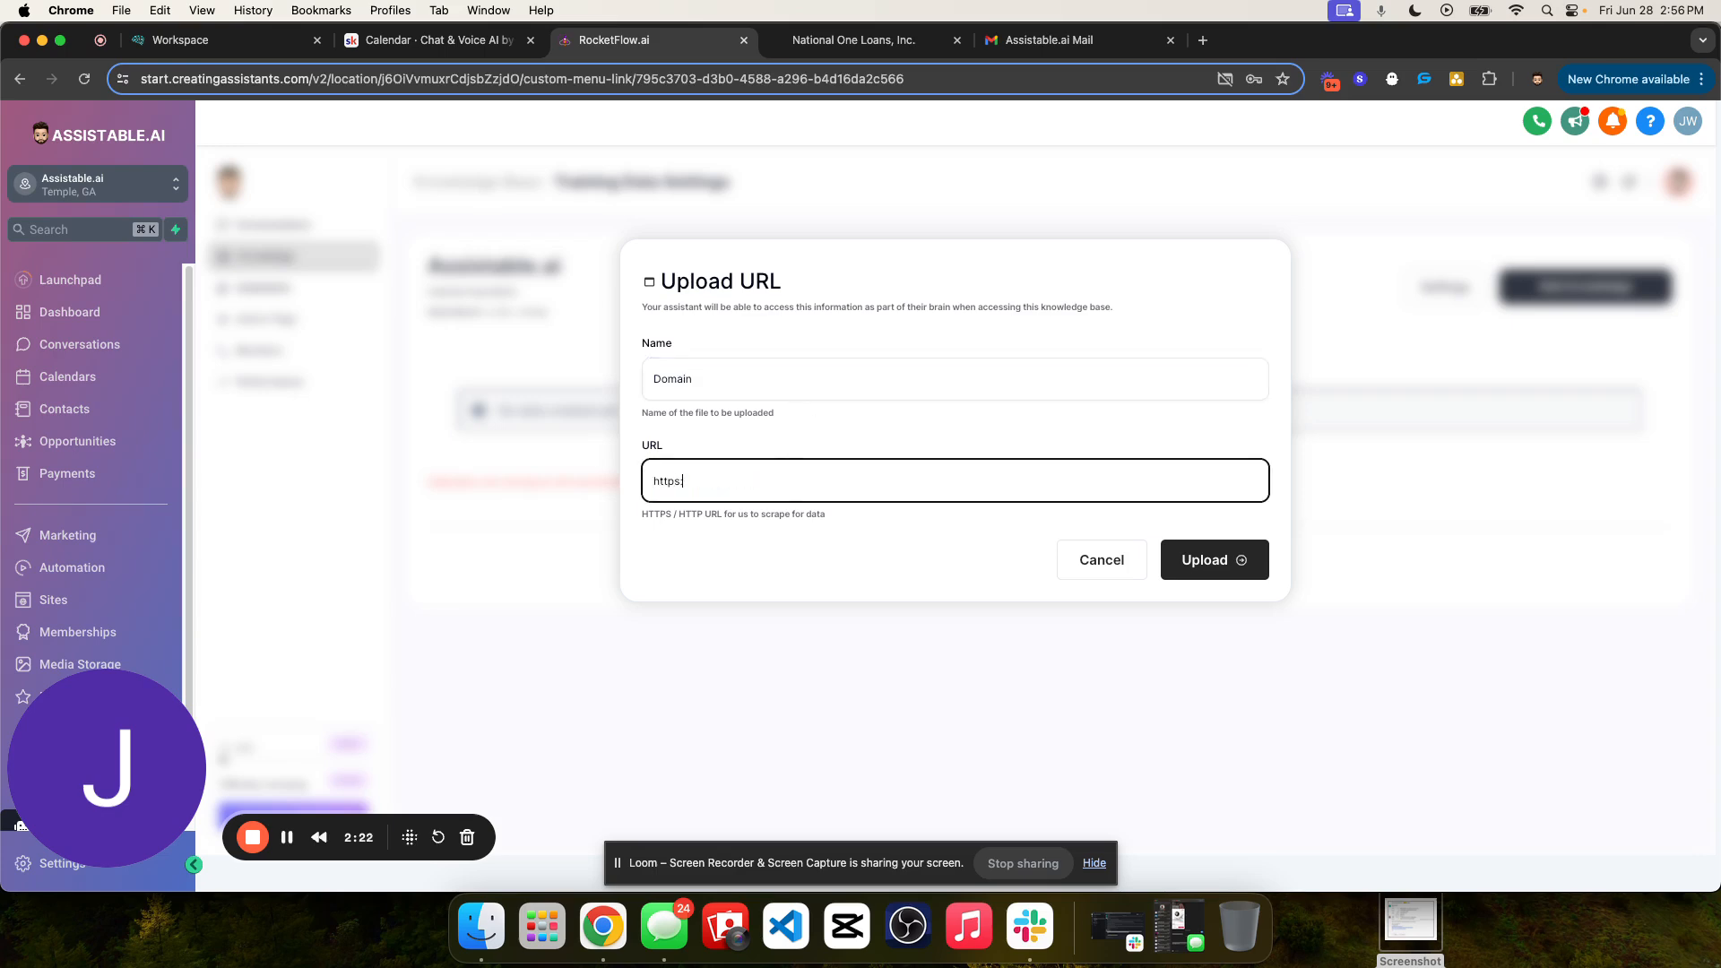
{"action": "type", "text": "://assistabele.ai"}
{"action": "key", "text": "Return"}
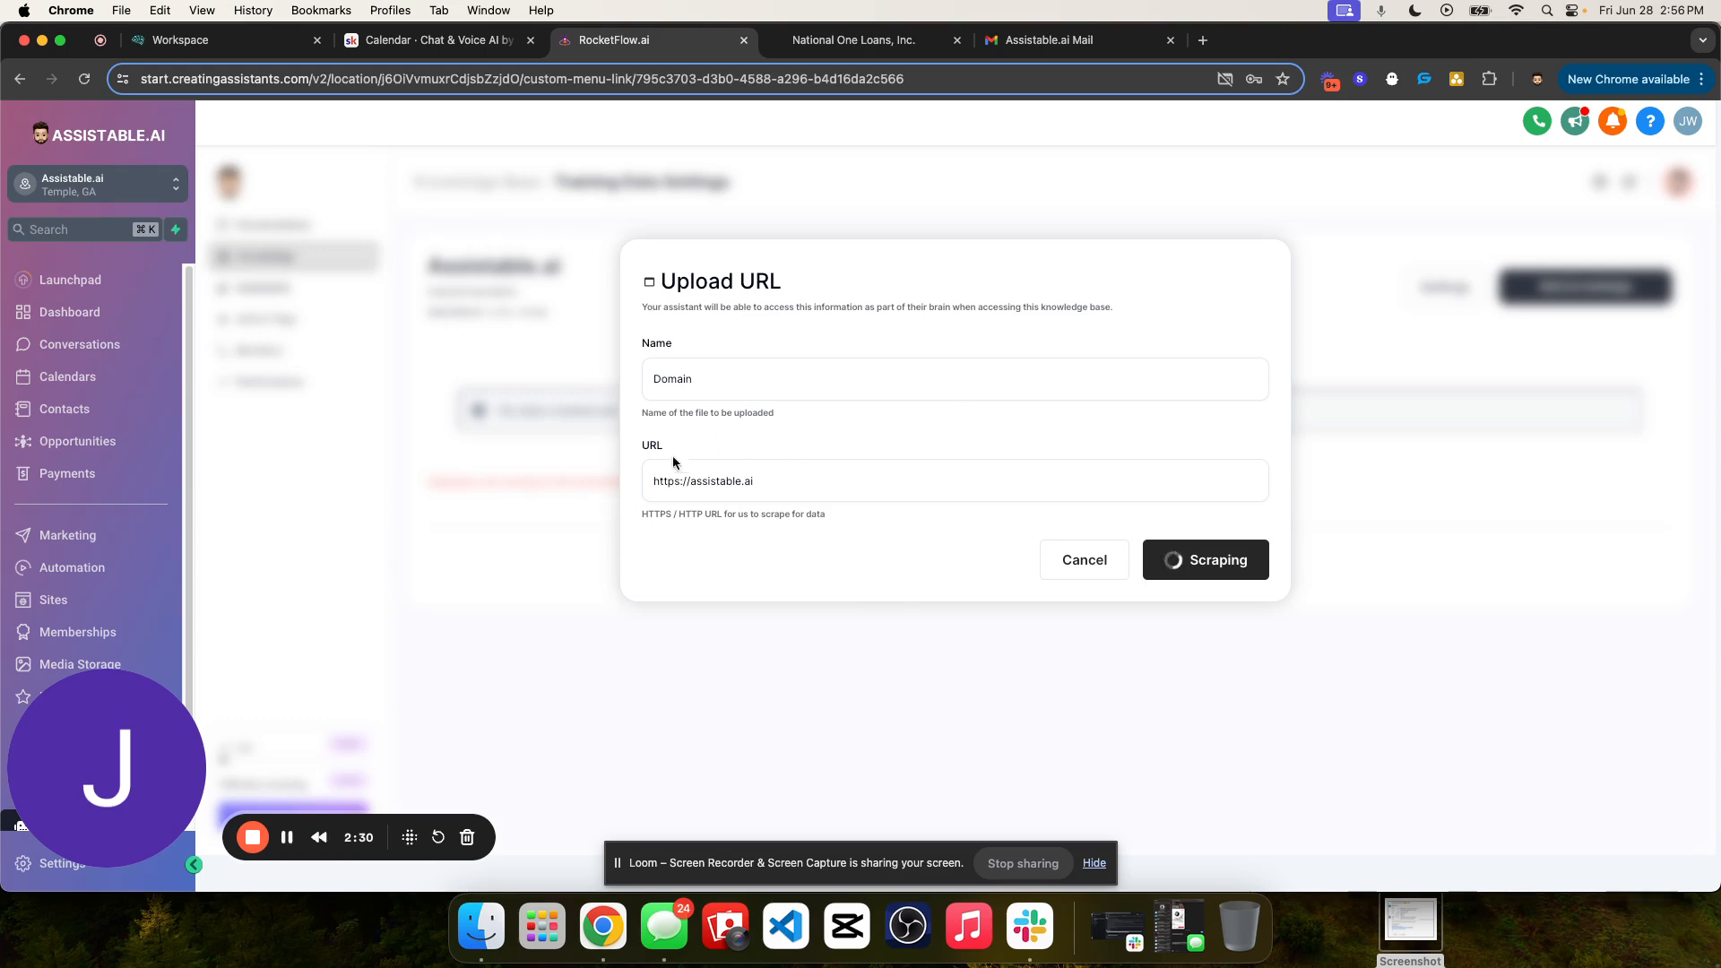
{"action": "left_click_drag", "start_coordinate": [640, 480], "coordinate": [798, 474]}
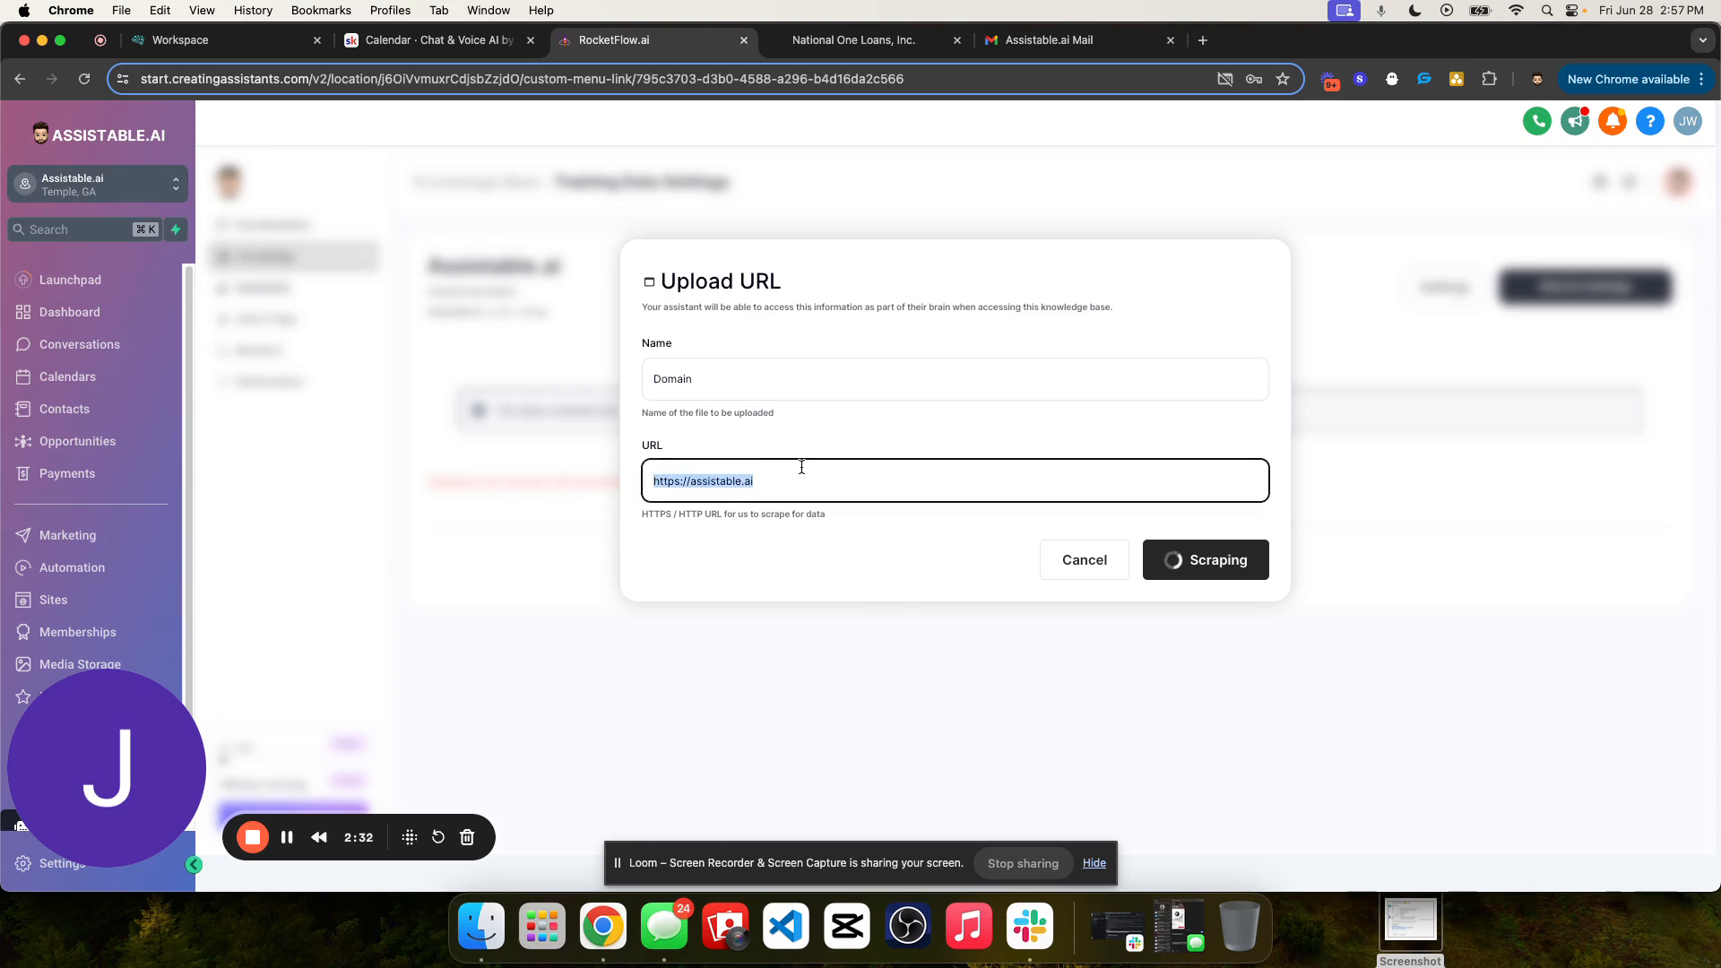
{"action": "left_click", "coordinate": [767, 453]}
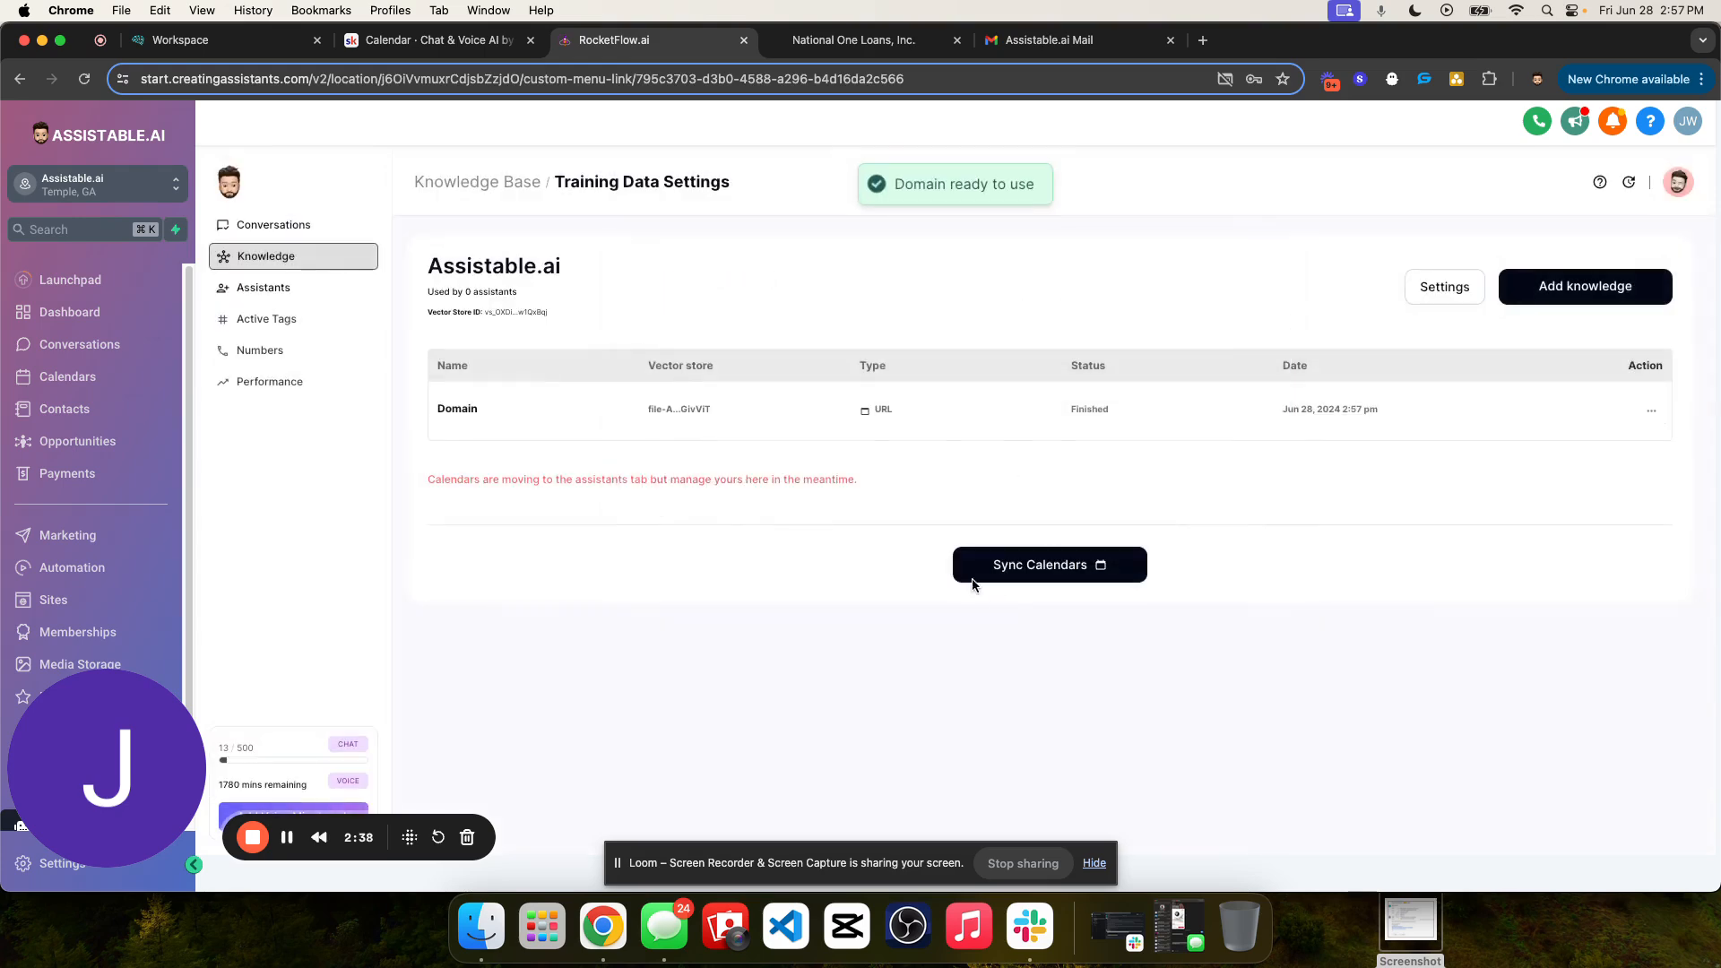
- Review the Domain source's entry, the available knowledge source types and the notice about calendars
{"action": "left_click_drag", "start_coordinate": [437, 406], "coordinate": [970, 427]}
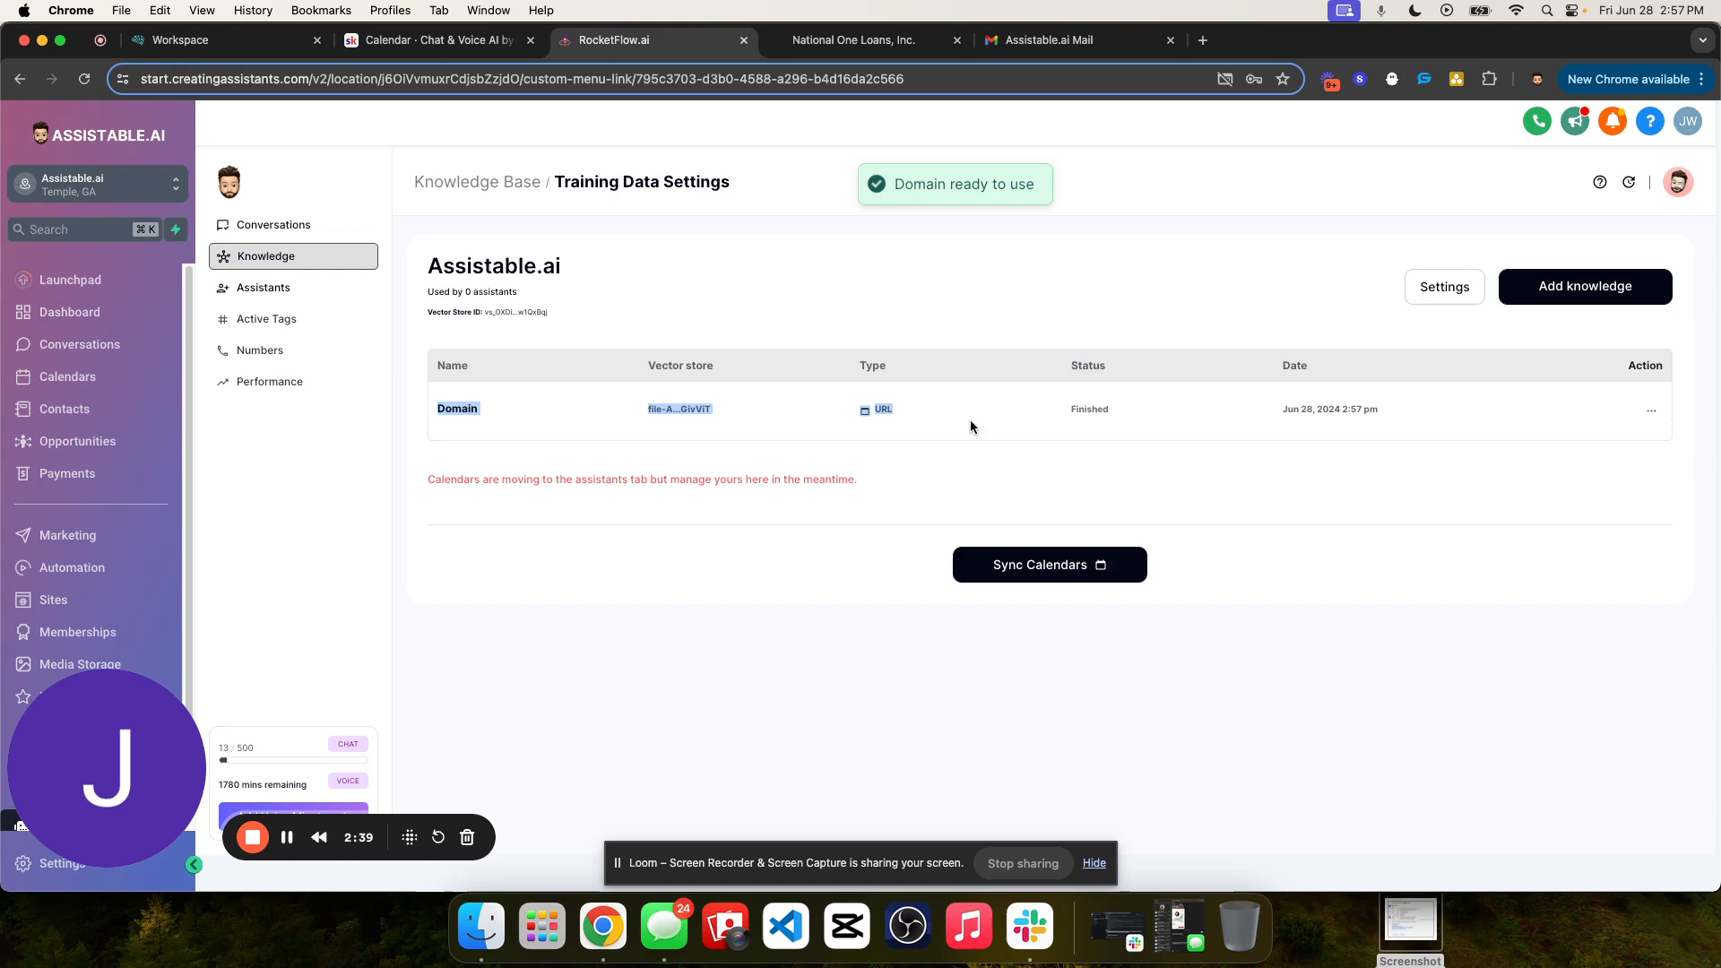
{"action": "triple_click", "coordinate": [680, 409]}
{"action": "left_click", "coordinate": [1578, 302]}
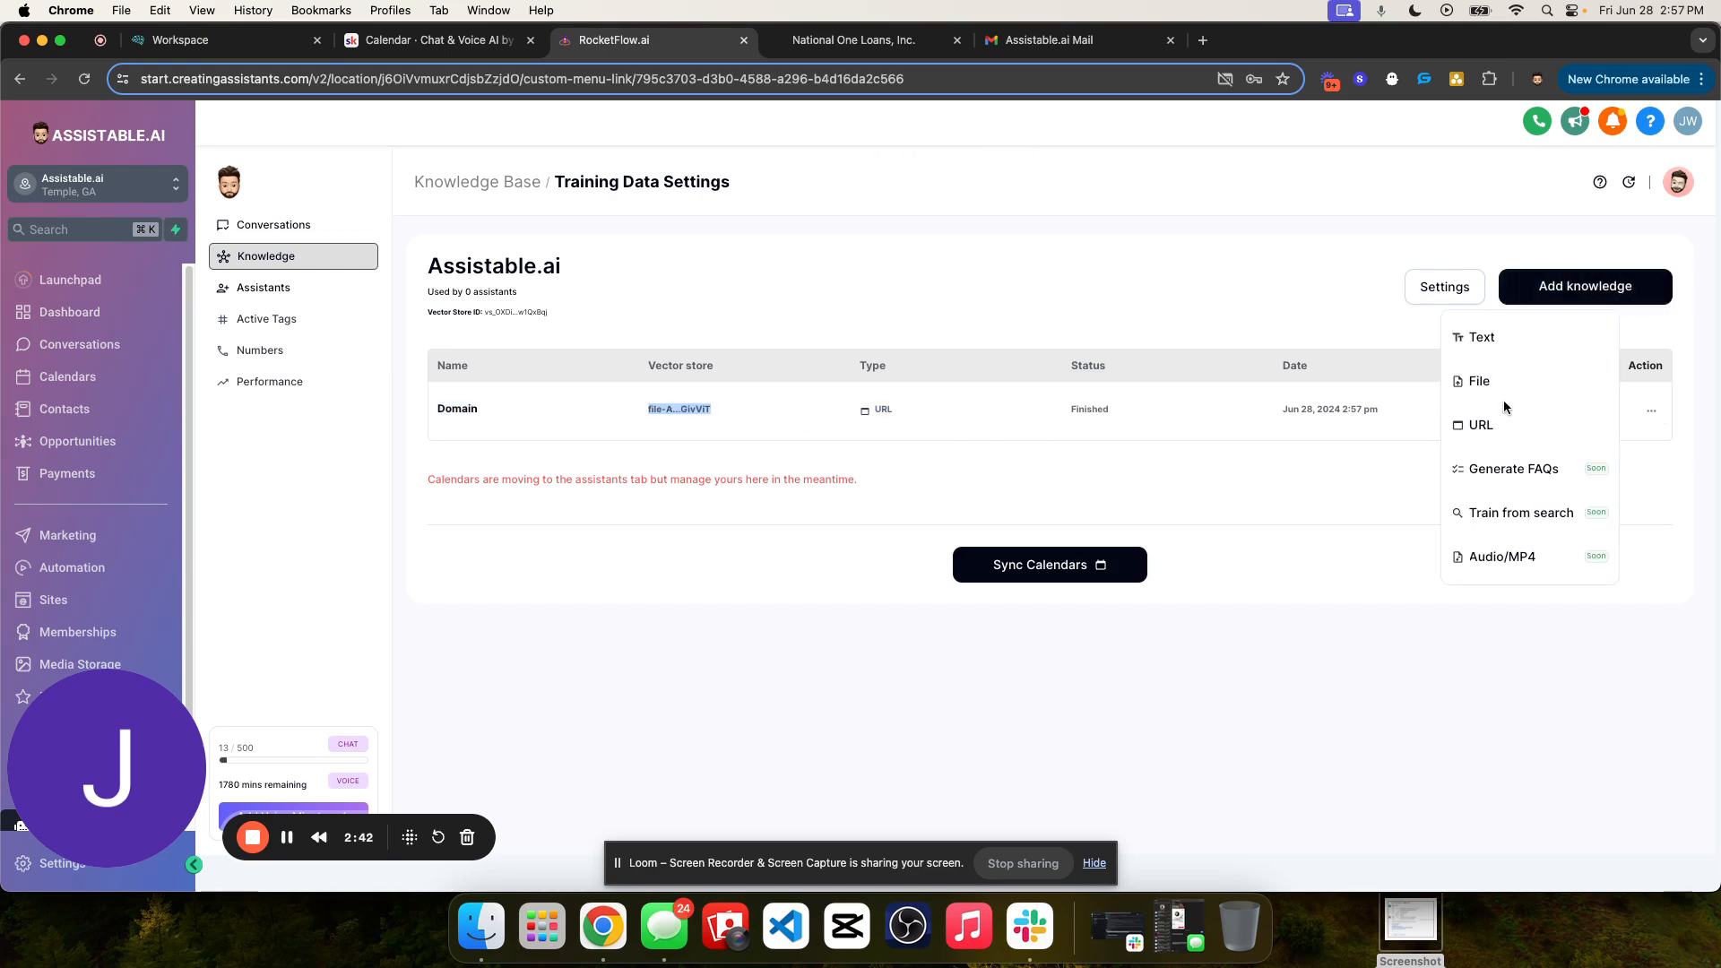
{"action": "left_click", "coordinate": [1182, 311]}
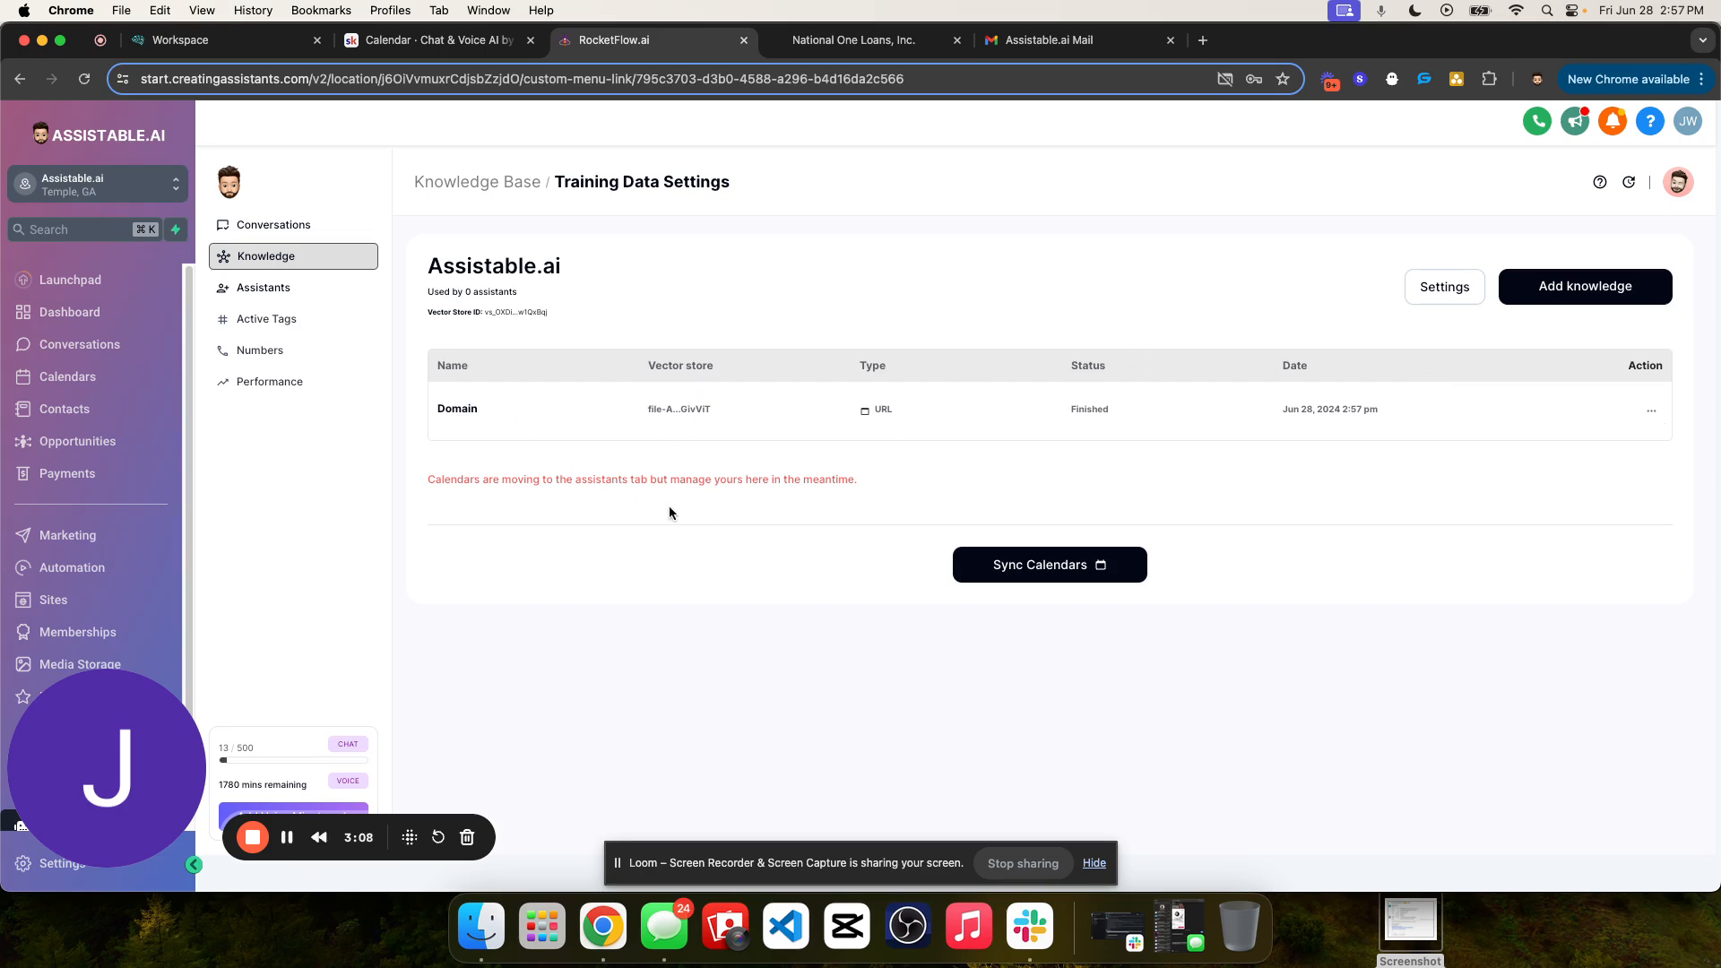
{"action": "left_click_drag", "start_coordinate": [429, 480], "coordinate": [853, 481]}
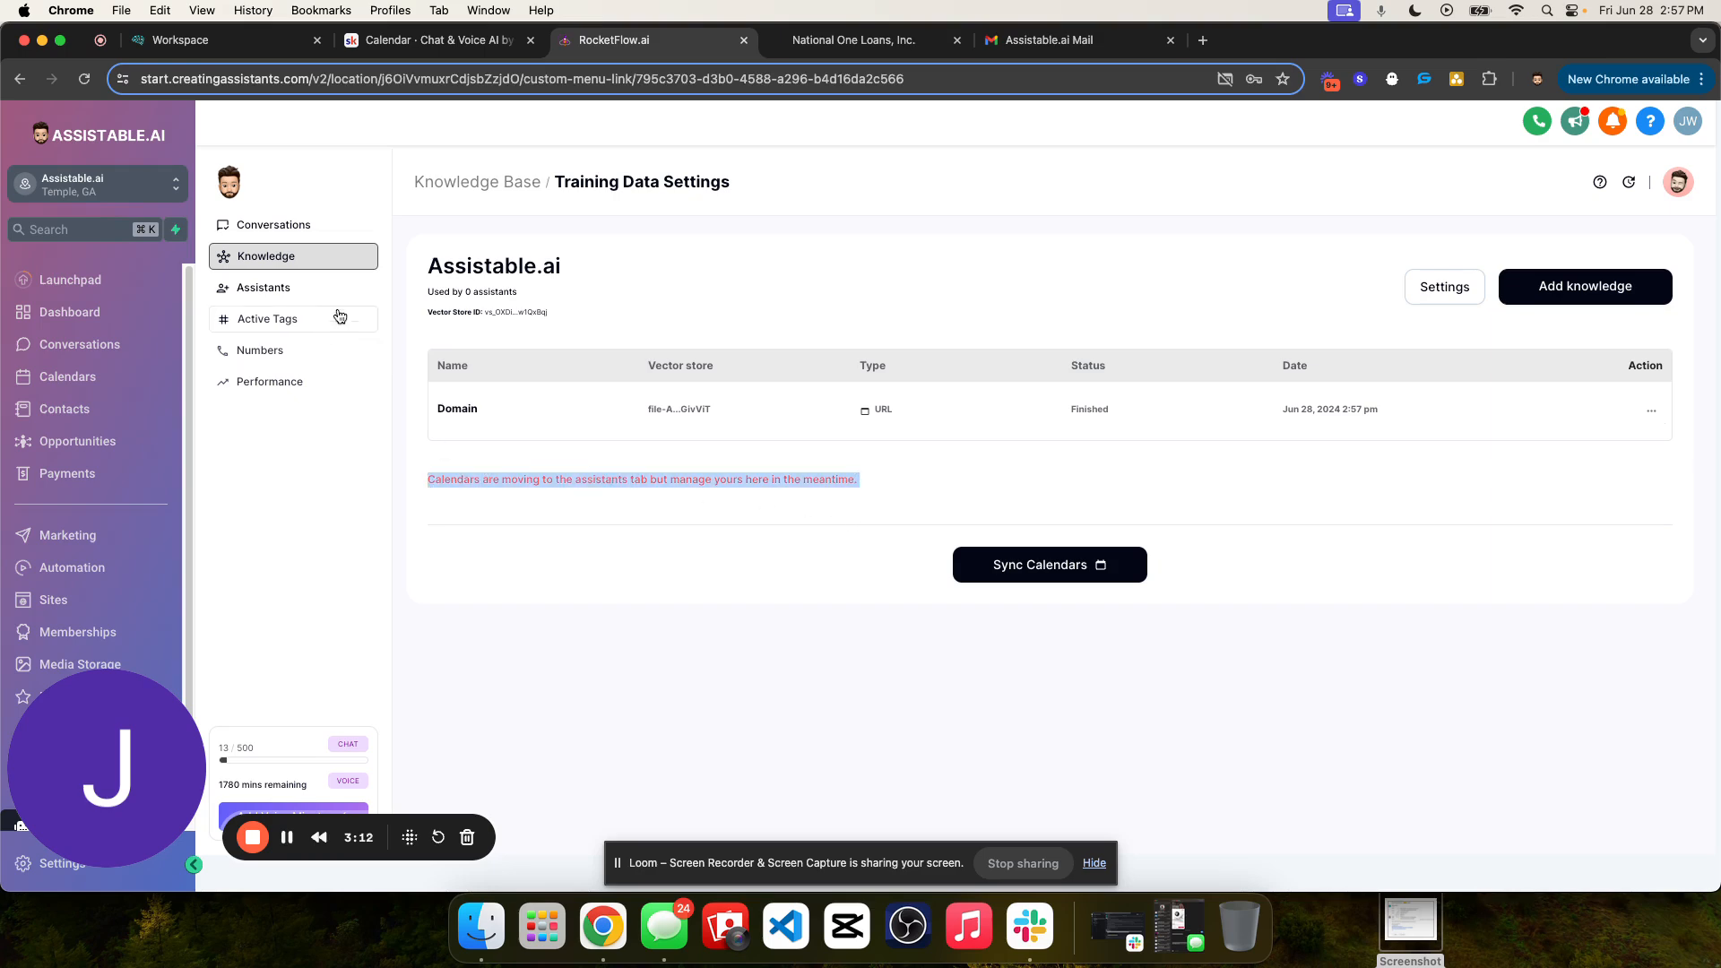
{"action": "triple_click", "coordinate": [570, 483]}
{"action": "left_click_drag", "start_coordinate": [555, 182], "coordinate": [732, 182]}
{"action": "left_click", "coordinate": [804, 309]}
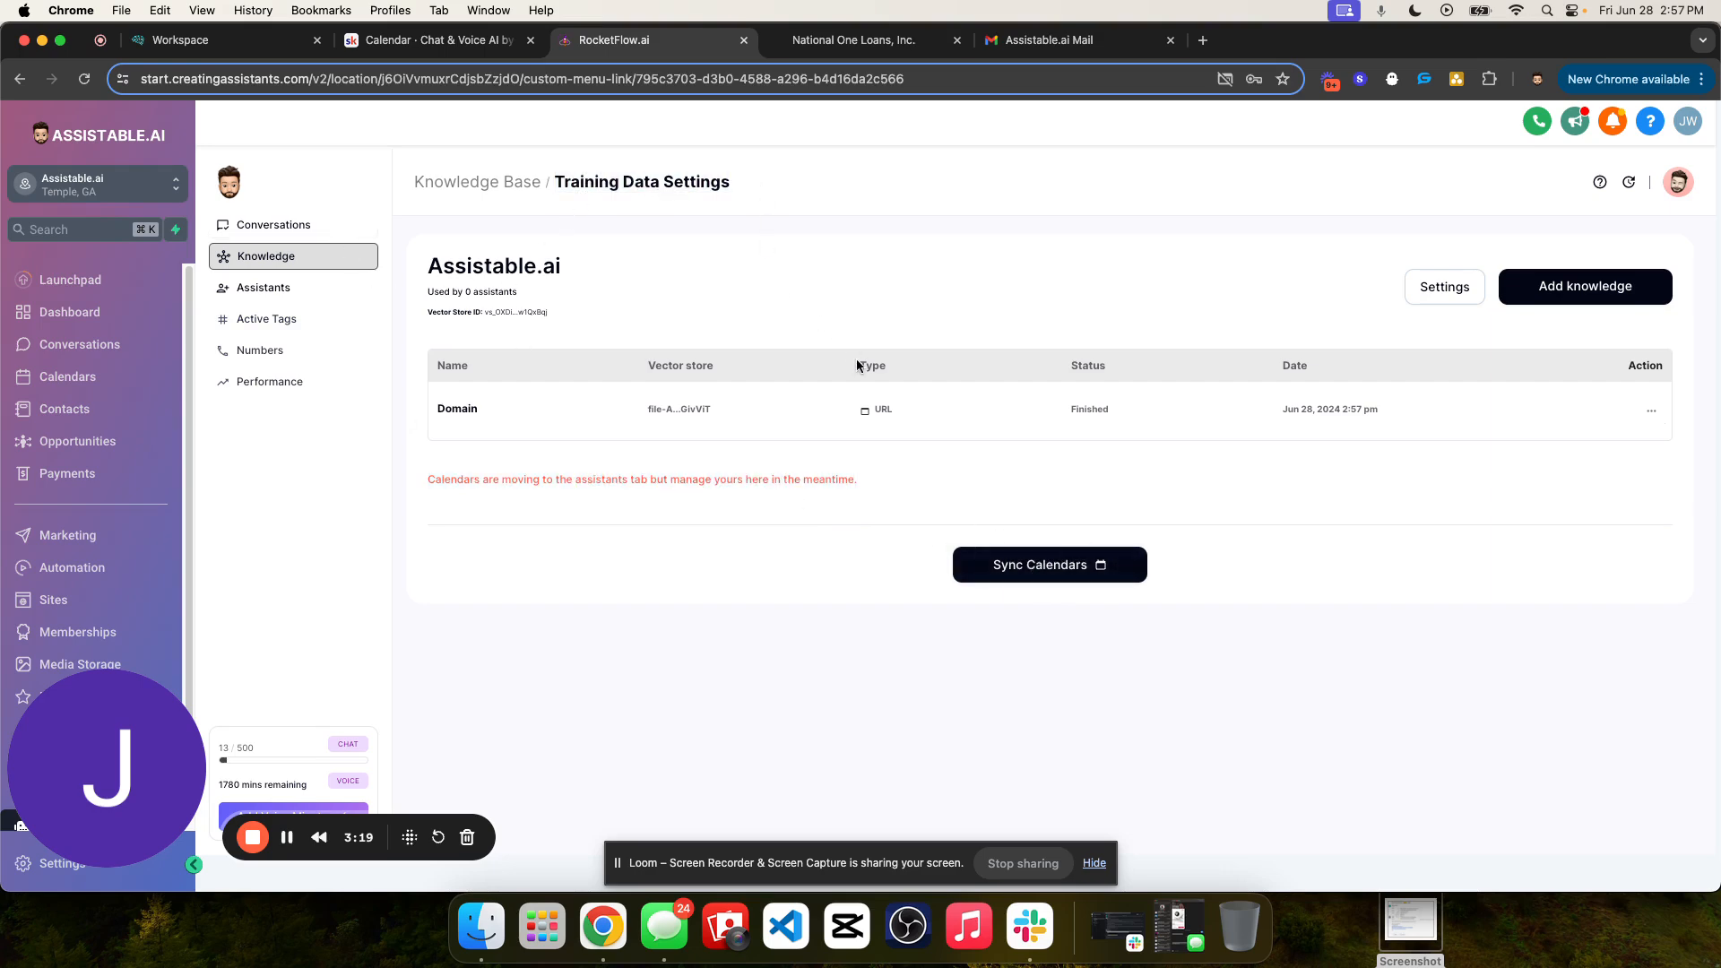
- Sync the calendars into the knowledge base and choose the Testing Calendar for use
{"action": "left_click", "coordinate": [1019, 563]}
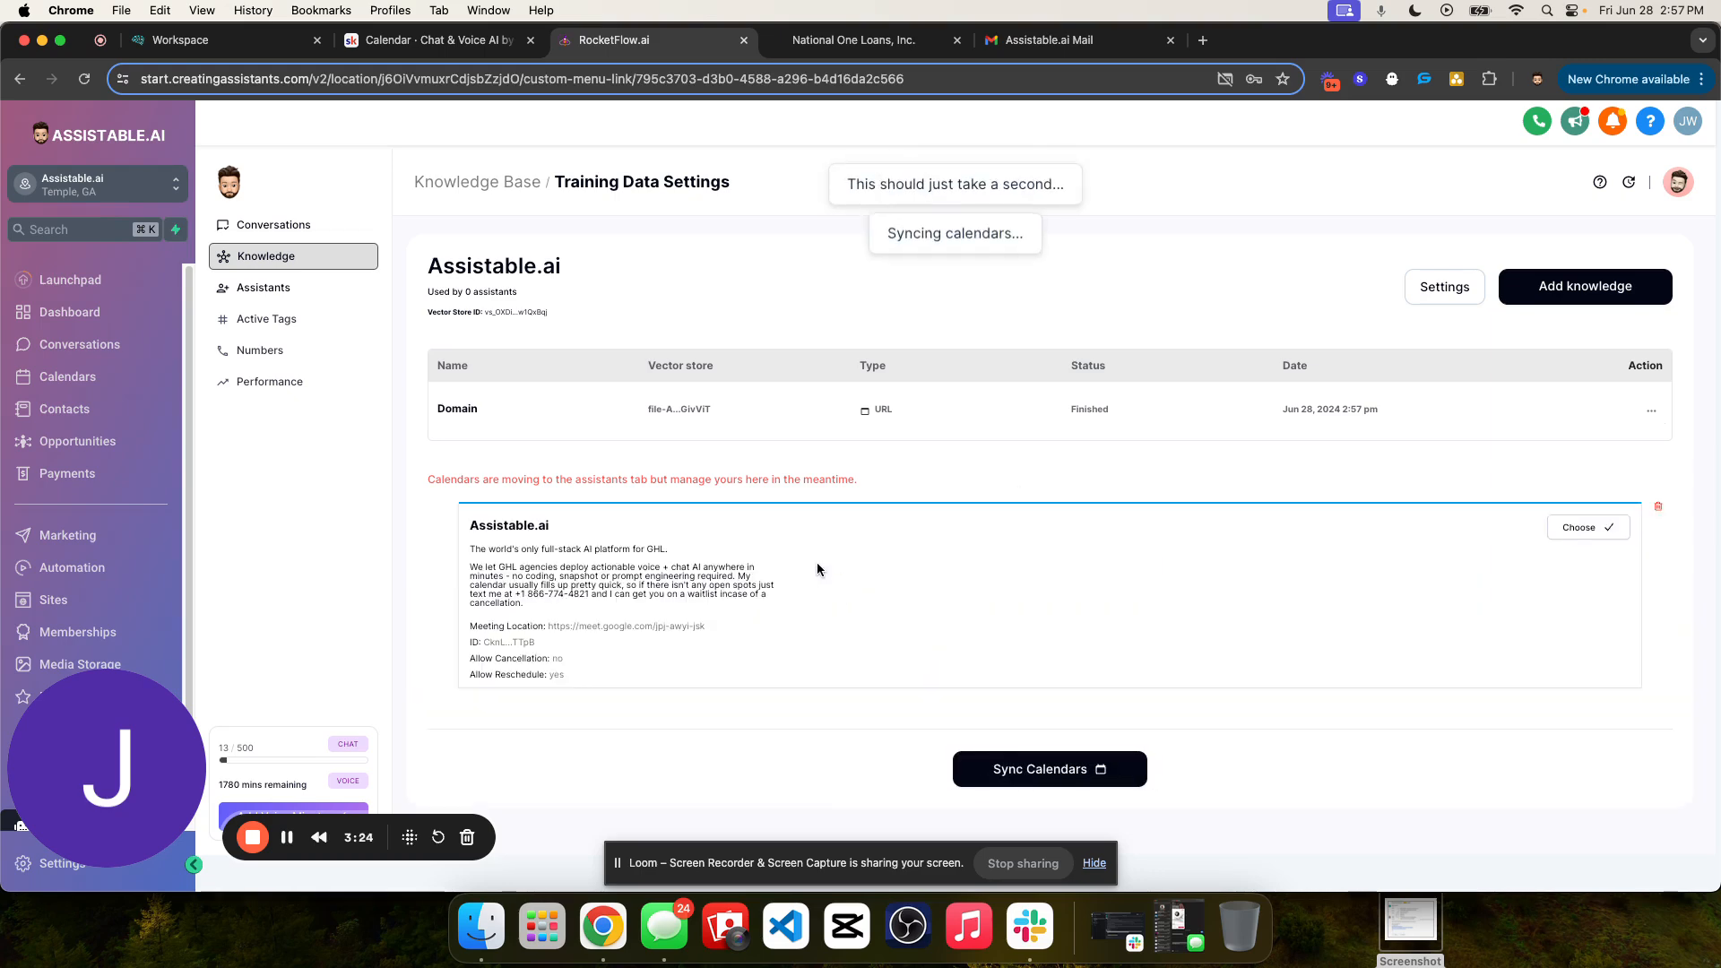
{"action": "scroll", "coordinate": [867, 556], "scroll_direction": "down", "scroll_amount": 3}
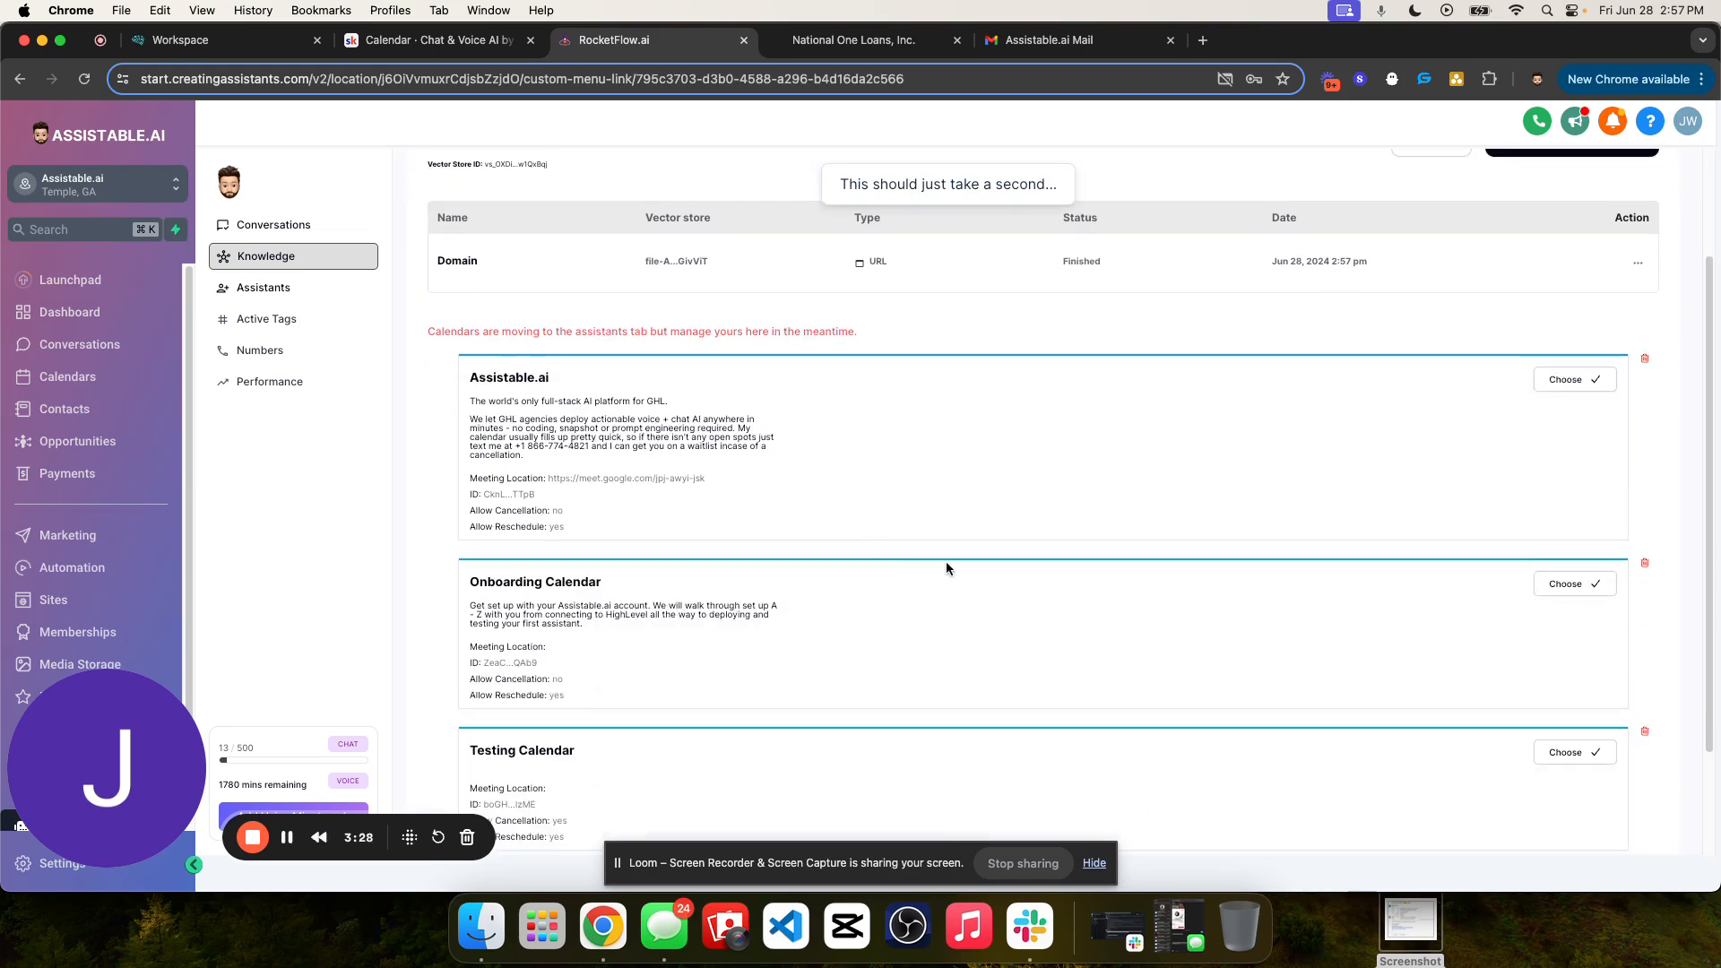
{"action": "scroll", "coordinate": [943, 567], "scroll_direction": "down", "scroll_amount": 3}
{"action": "triple_click", "coordinate": [512, 607]}
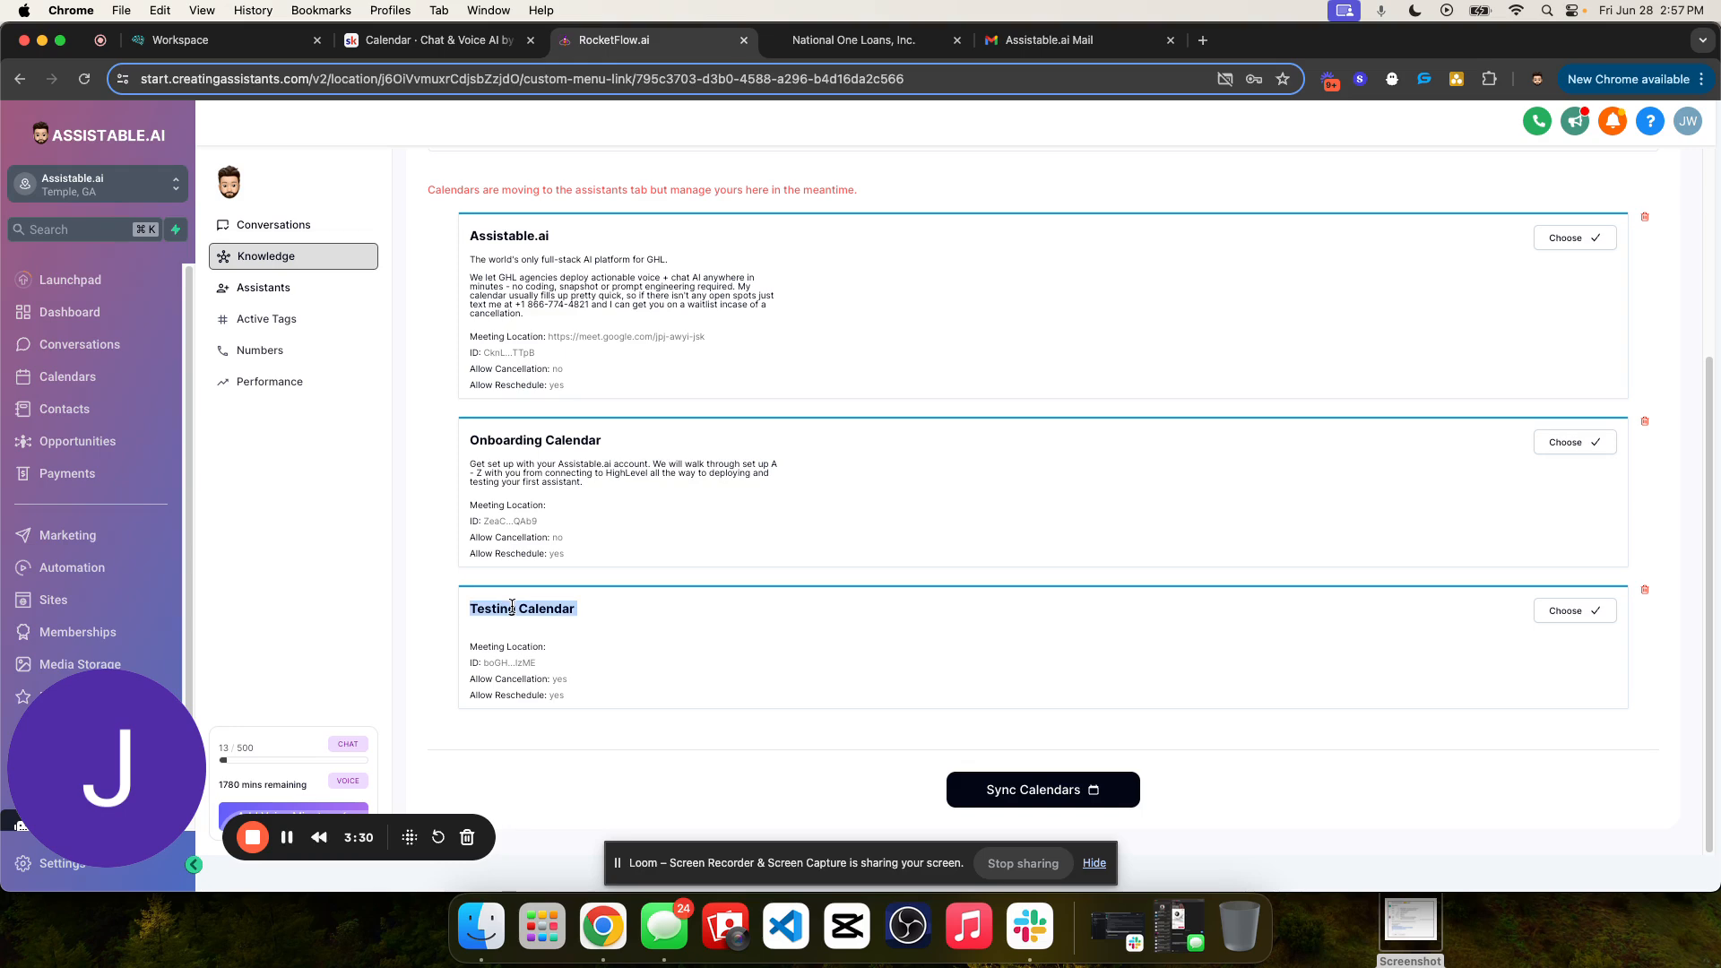
{"action": "triple_click", "coordinate": [487, 609]}
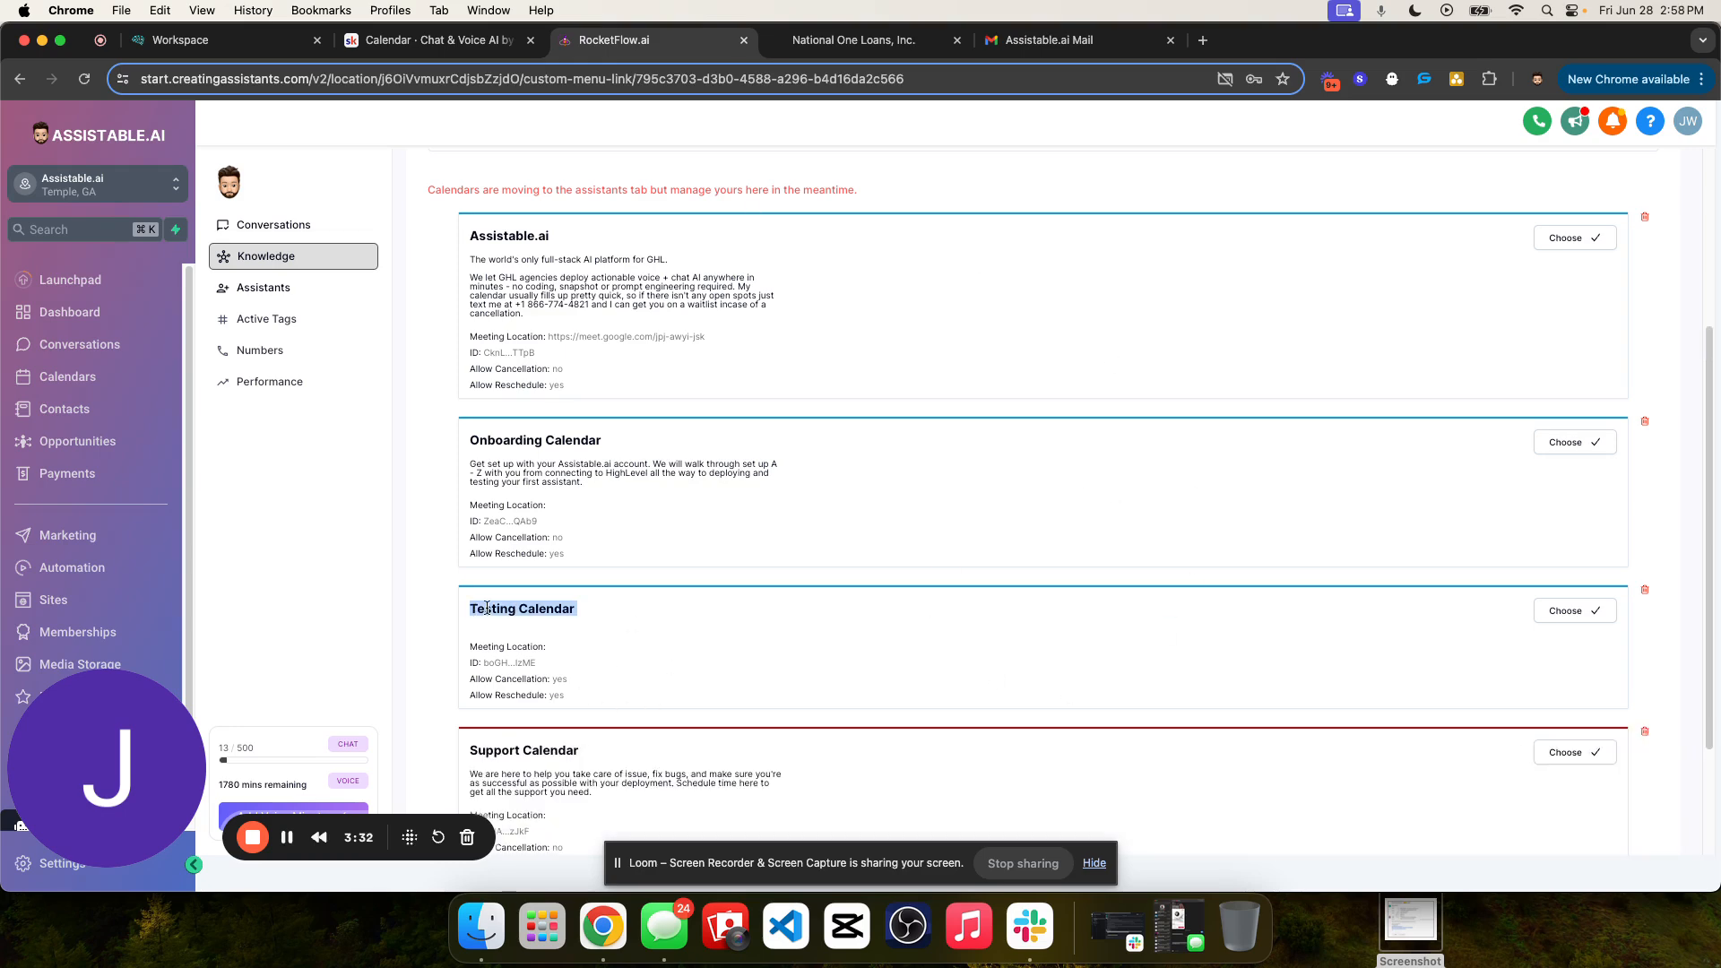
{"action": "left_click", "coordinate": [1499, 686]}
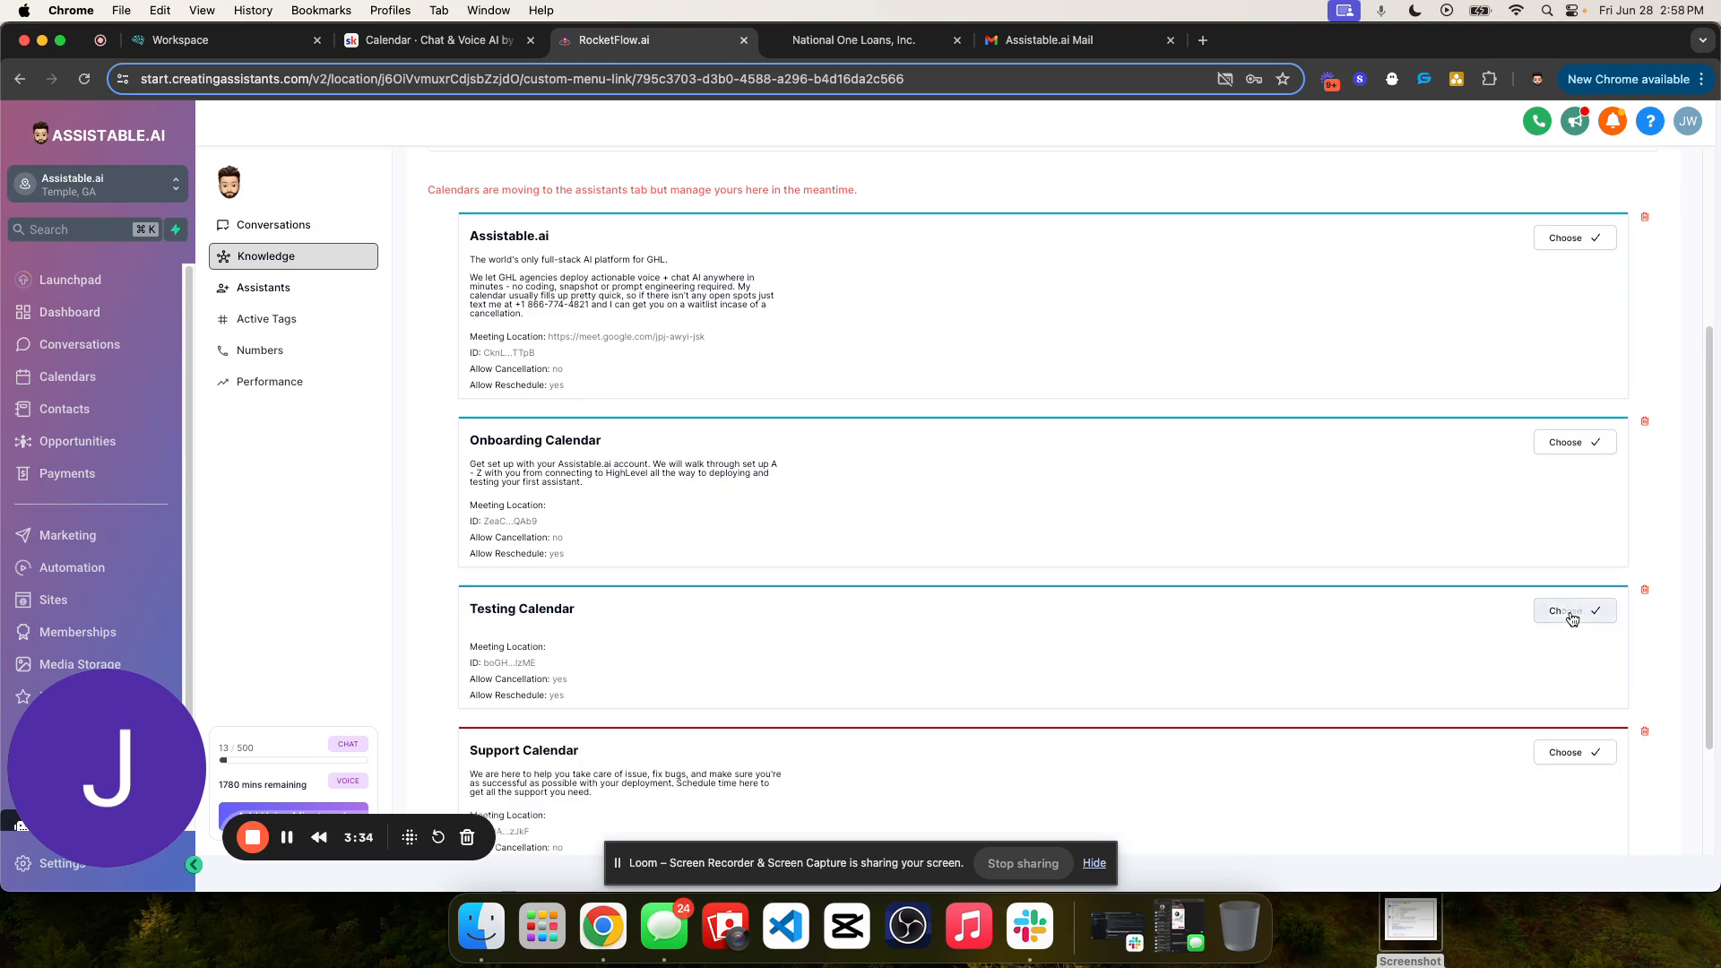
{"action": "left_click", "coordinate": [1572, 614]}
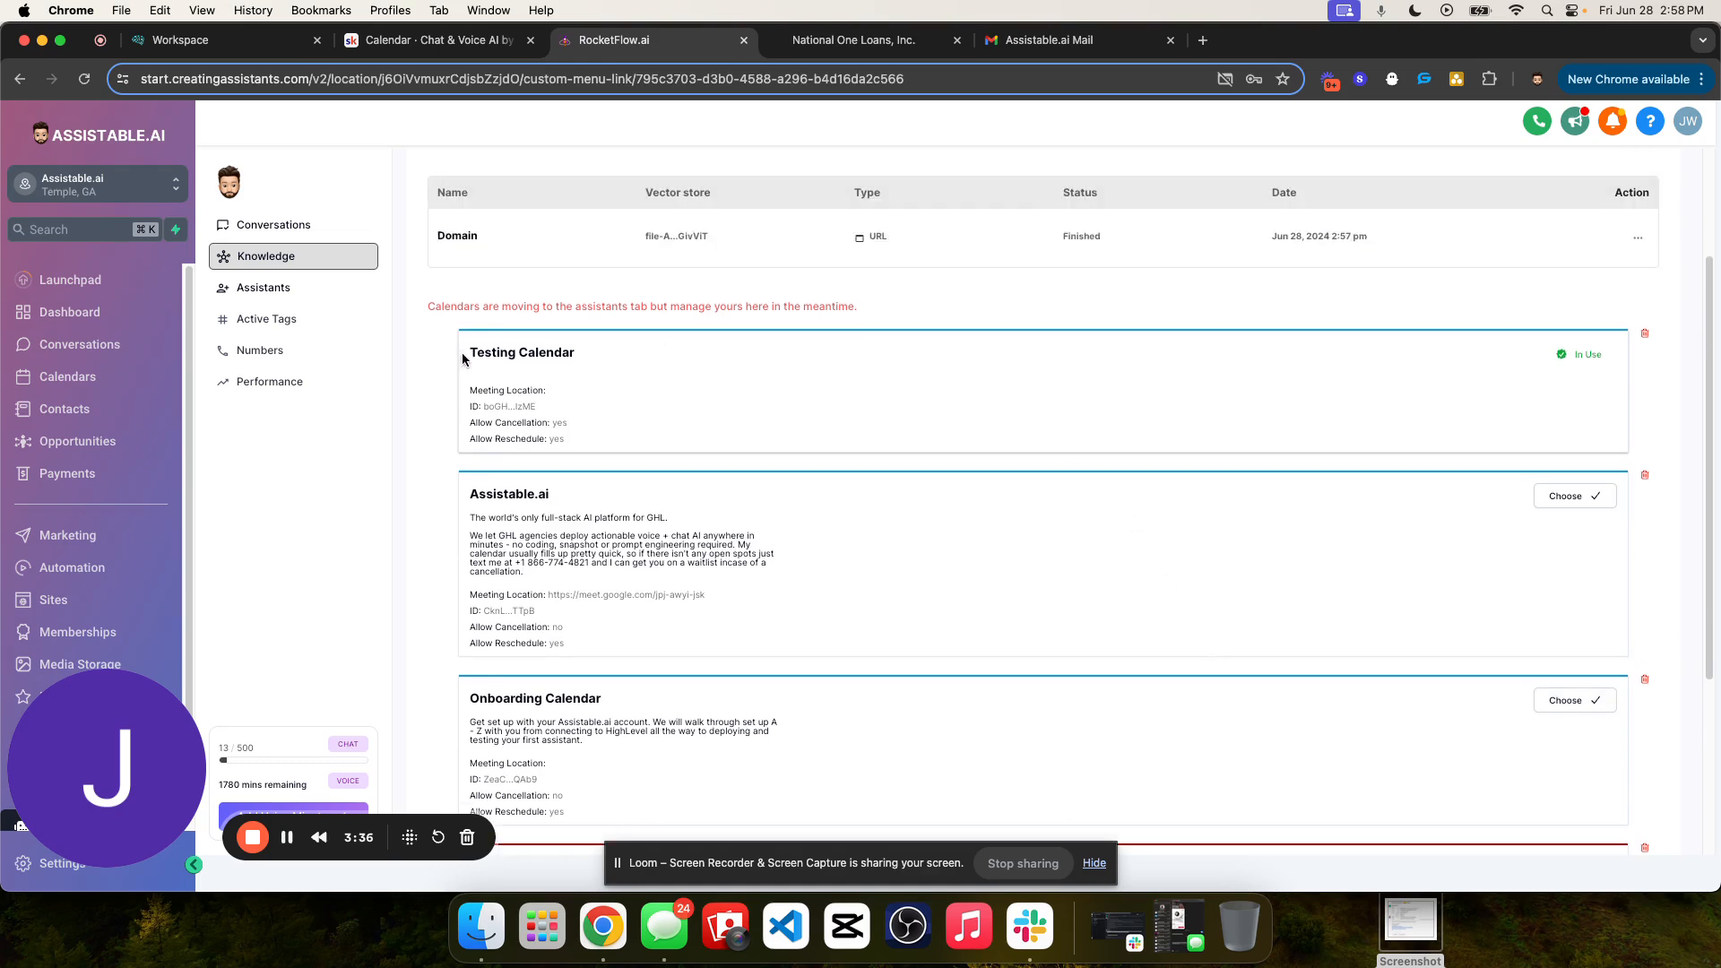
- Review the Testing Calendar's details and the Domain row in the knowledge base's data source table
{"action": "triple_click", "coordinate": [463, 359]}
{"action": "triple_click", "coordinate": [508, 355]}
{"action": "triple_click", "coordinate": [508, 355]}
{"action": "double_click", "coordinate": [534, 353]}
{"action": "left_click", "coordinate": [488, 387]}
{"action": "scroll", "coordinate": [596, 377], "scroll_direction": "up", "scroll_amount": 1}
{"action": "left_click_drag", "start_coordinate": [469, 386], "coordinate": [817, 455]}
{"action": "left_click", "coordinate": [818, 455]}
{"action": "scroll", "coordinate": [941, 405], "scroll_direction": "up", "scroll_amount": 4}
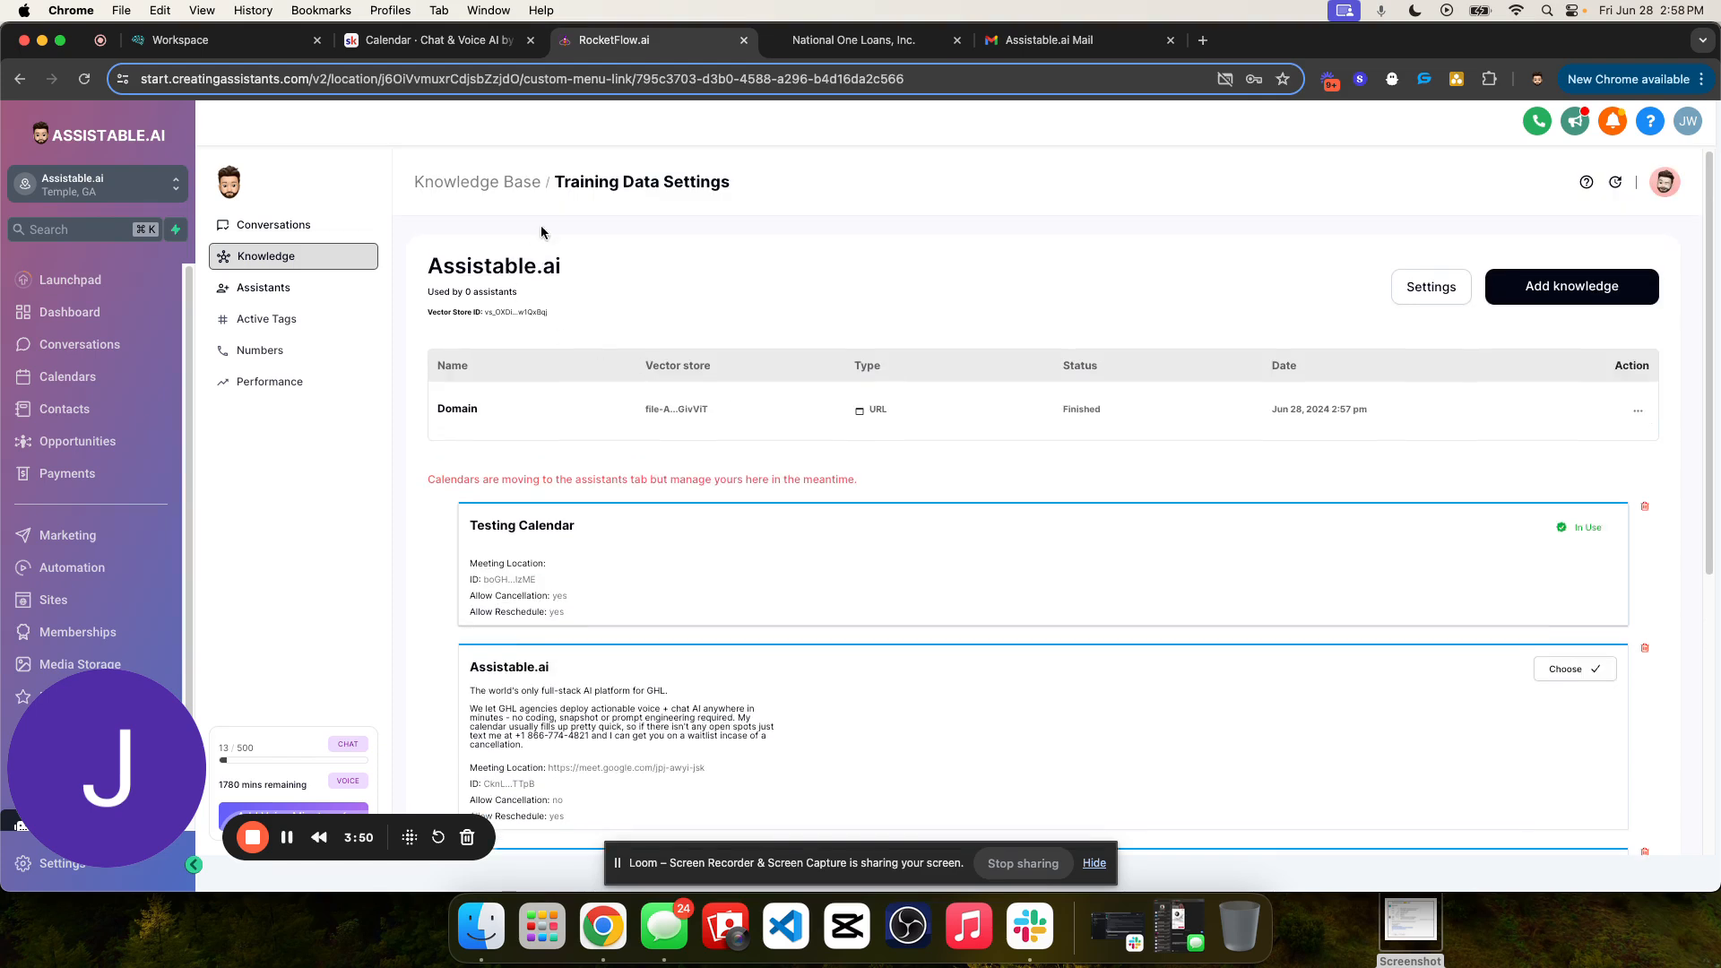
{"action": "left_click_drag", "start_coordinate": [439, 422], "coordinate": [799, 416]}
{"action": "left_click", "coordinate": [890, 412]}
{"action": "left_click_drag", "start_coordinate": [437, 363], "coordinate": [1501, 431]}
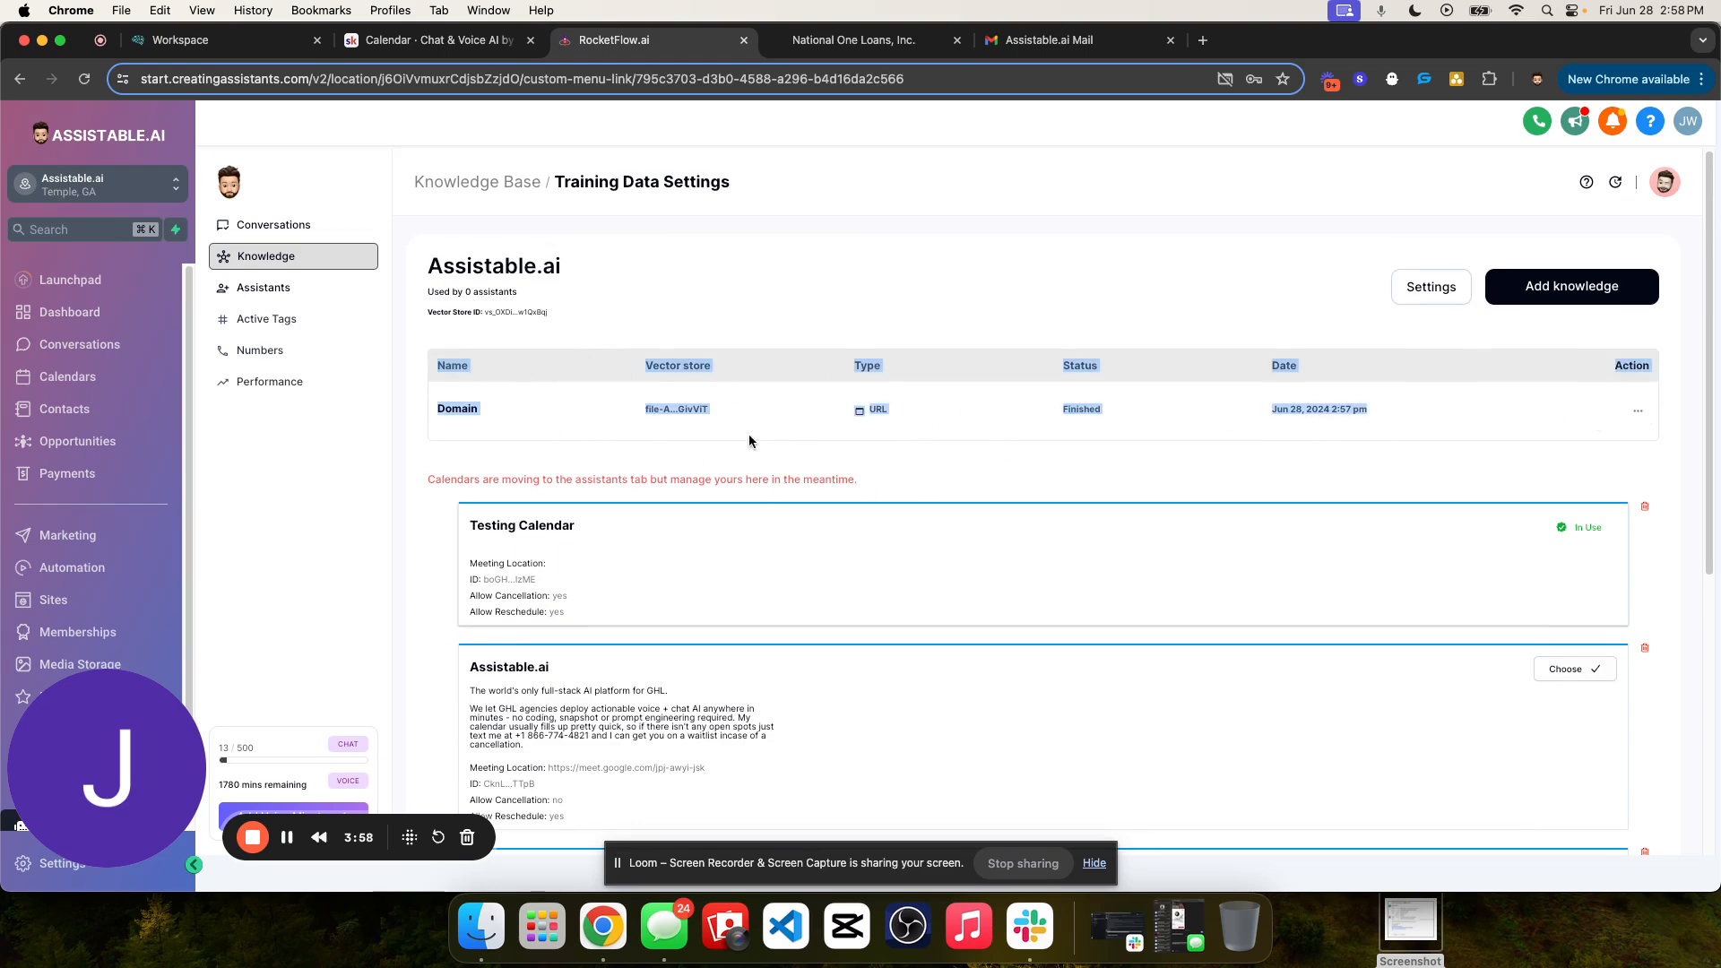
{"action": "left_click", "coordinate": [488, 360]}
{"action": "left_click_drag", "start_coordinate": [440, 362], "coordinate": [1333, 439]}
{"action": "left_click", "coordinate": [588, 293]}
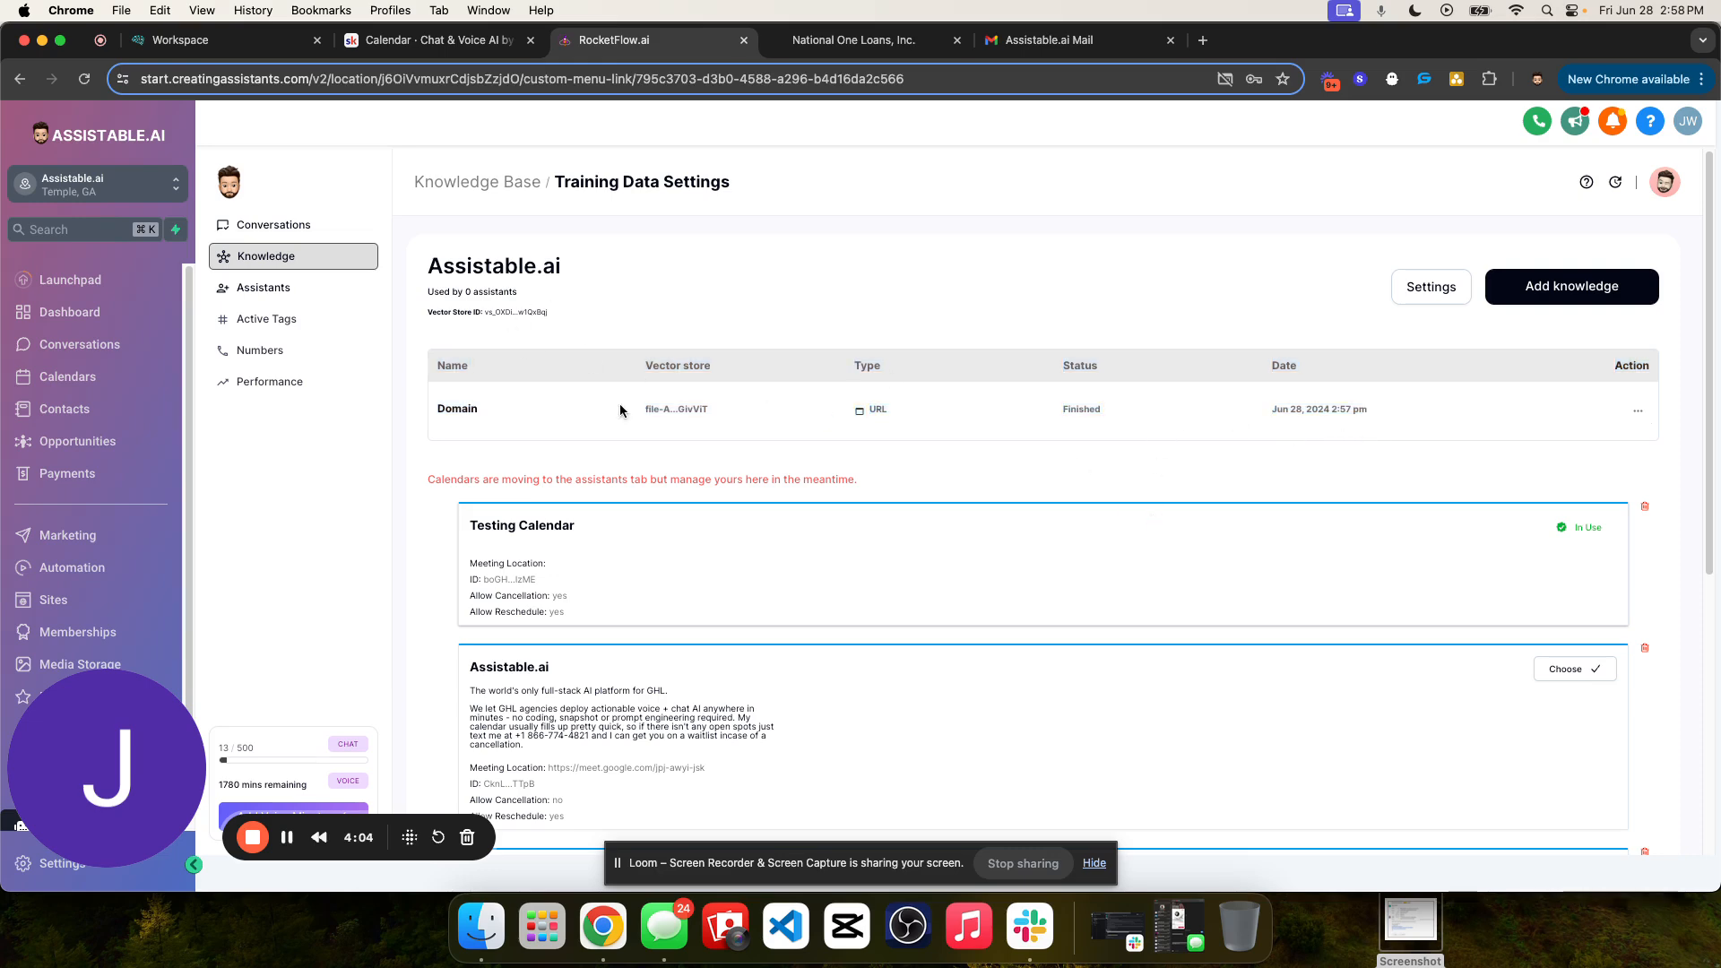
- Rename the knowledge base holding the Domain source and Testing Calendar as Assistable.ai Testing
{"action": "triple_click", "coordinate": [458, 526]}
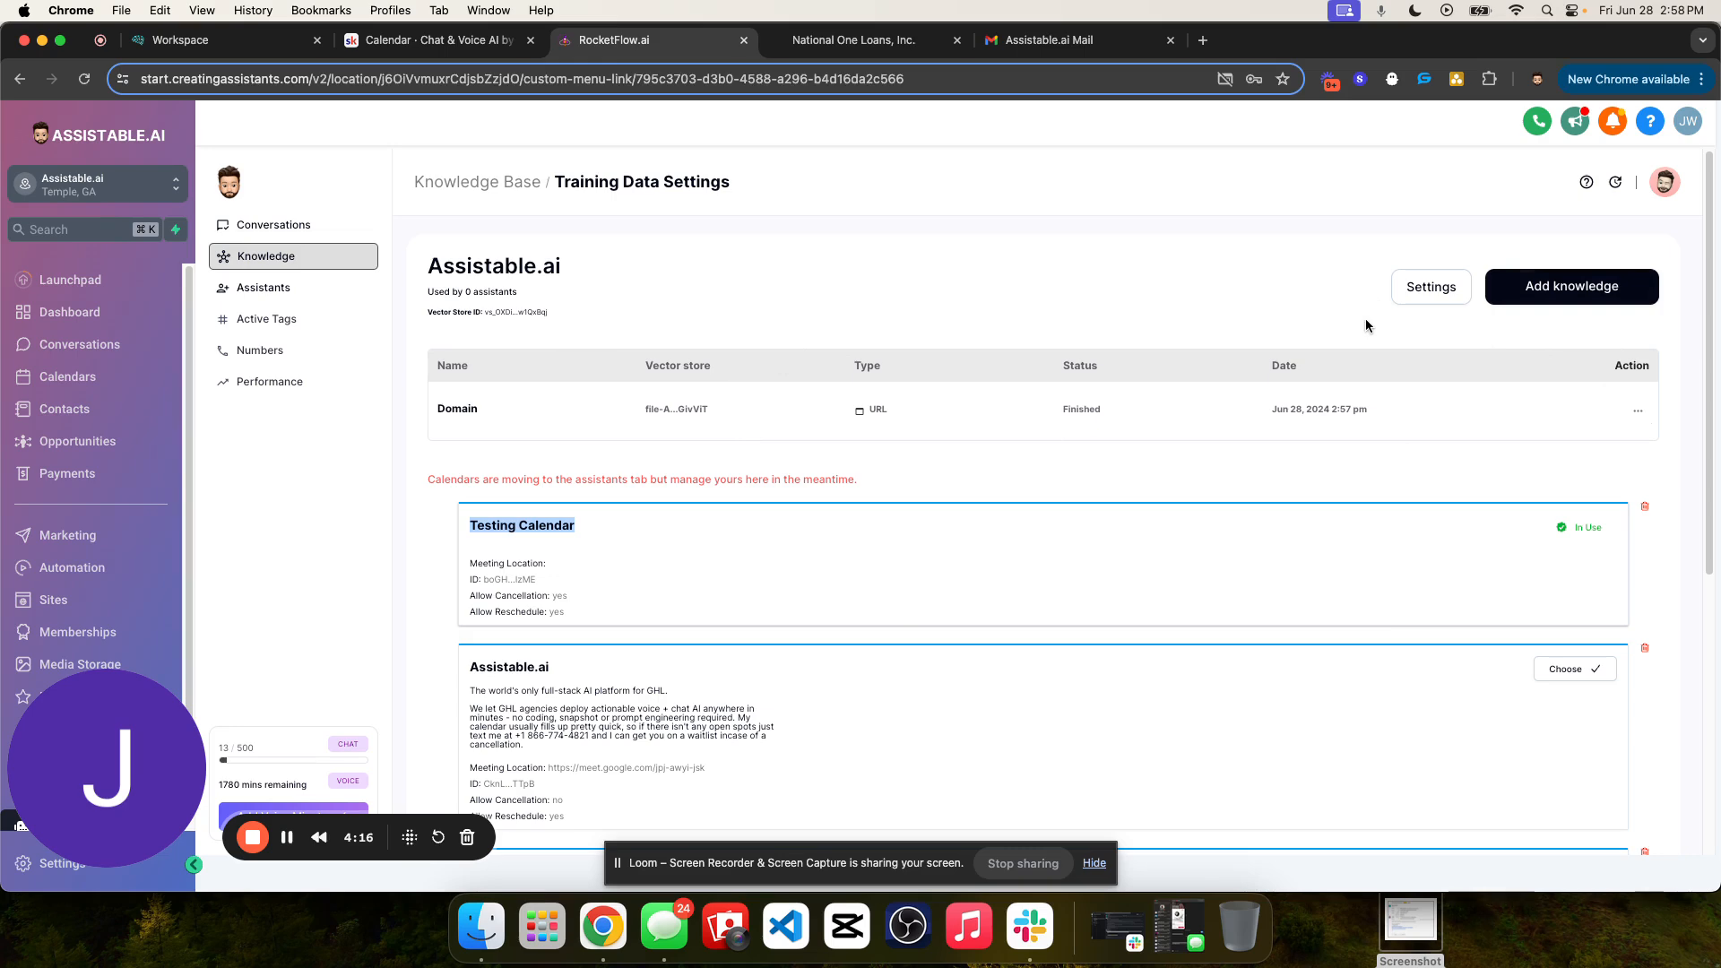
{"action": "double_click", "coordinate": [540, 529]}
{"action": "left_click_drag", "start_coordinate": [541, 527], "coordinate": [541, 536]}
{"action": "triple_click", "coordinate": [543, 522]}
{"action": "left_click", "coordinate": [1412, 289]}
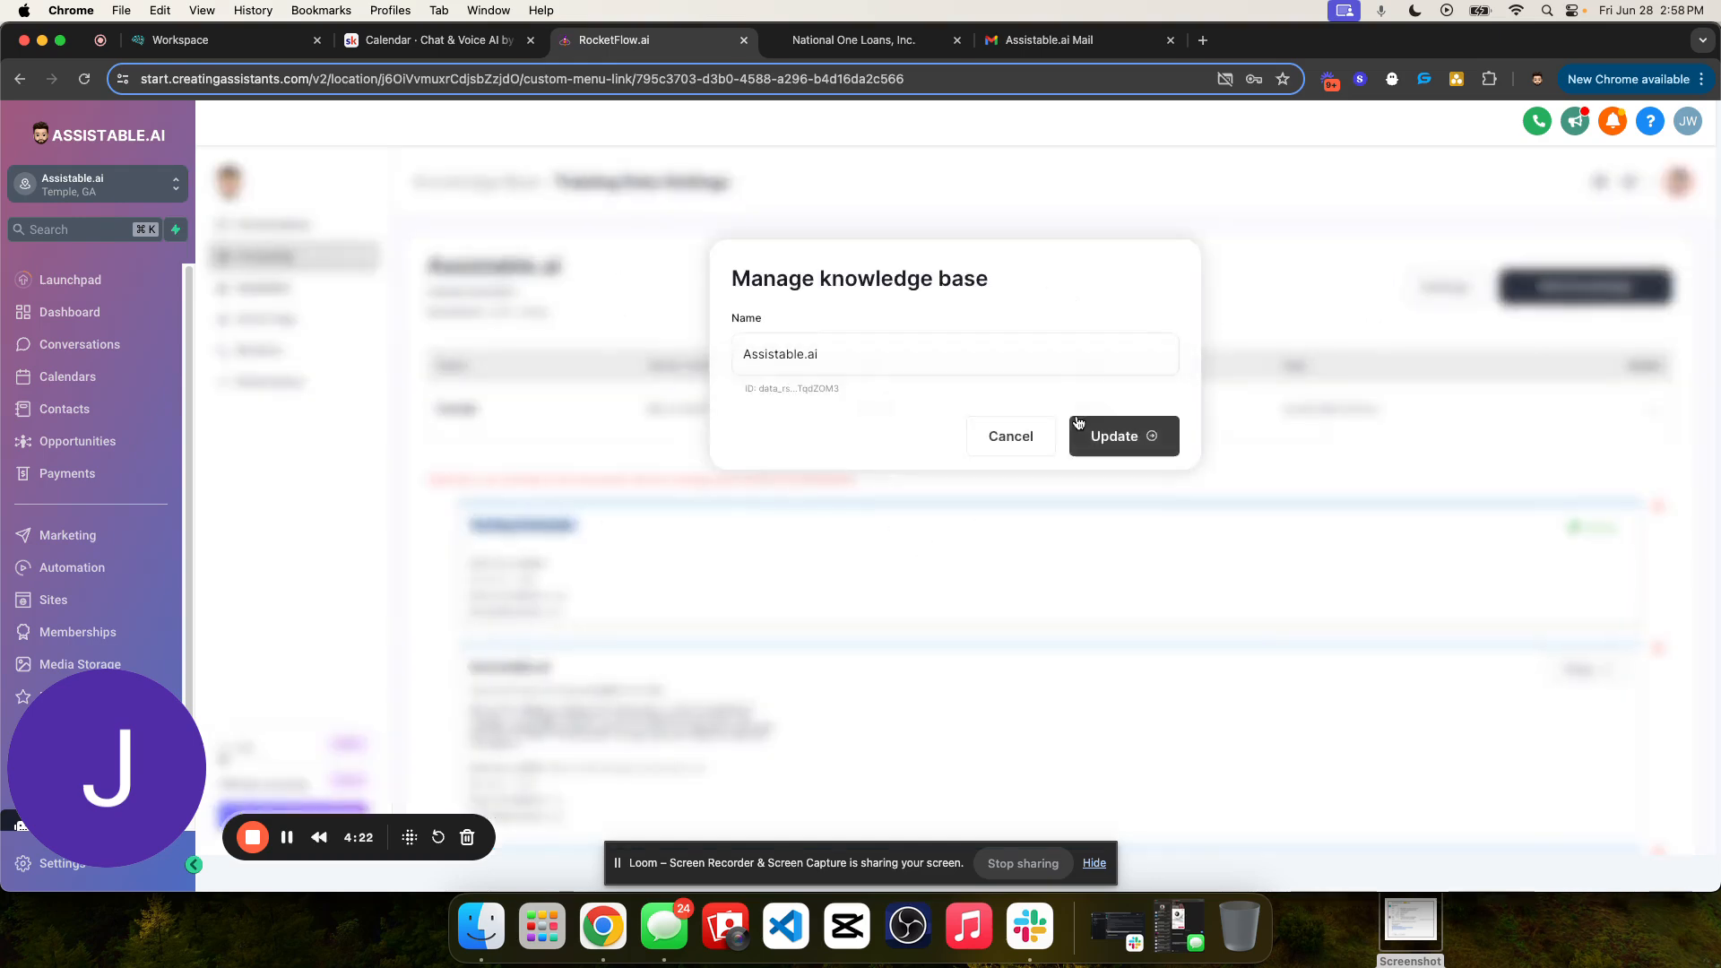
{"action": "left_click", "coordinate": [897, 363]}
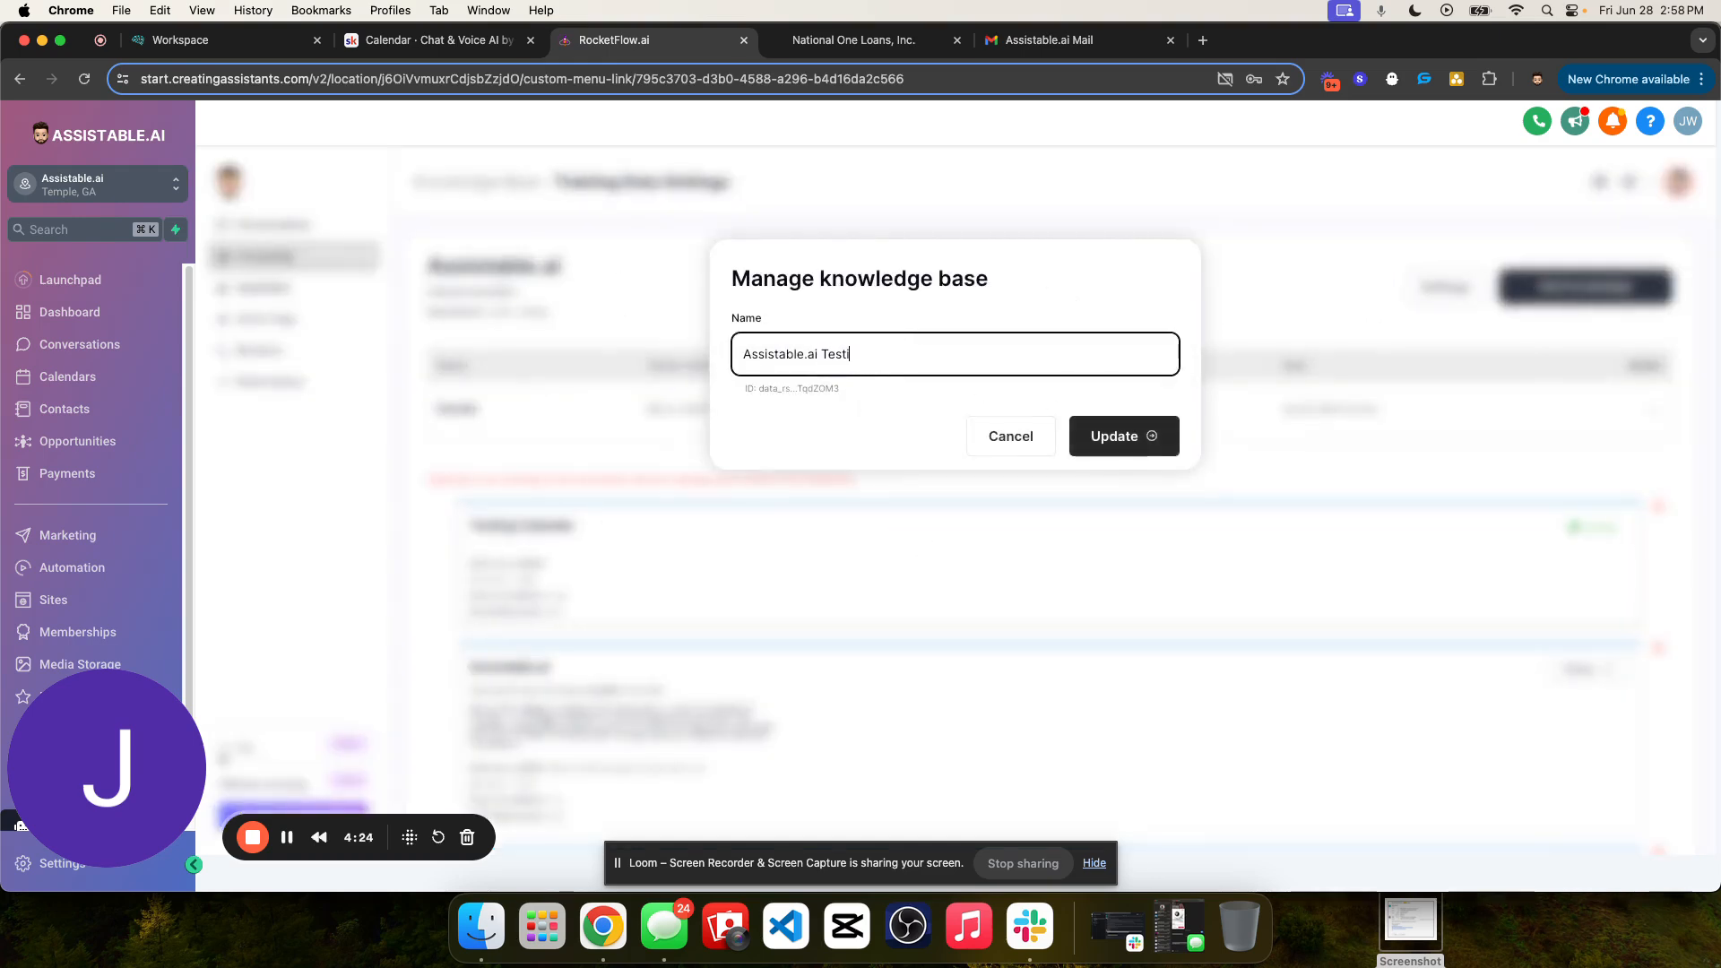
{"action": "left_click", "coordinate": [1119, 436]}
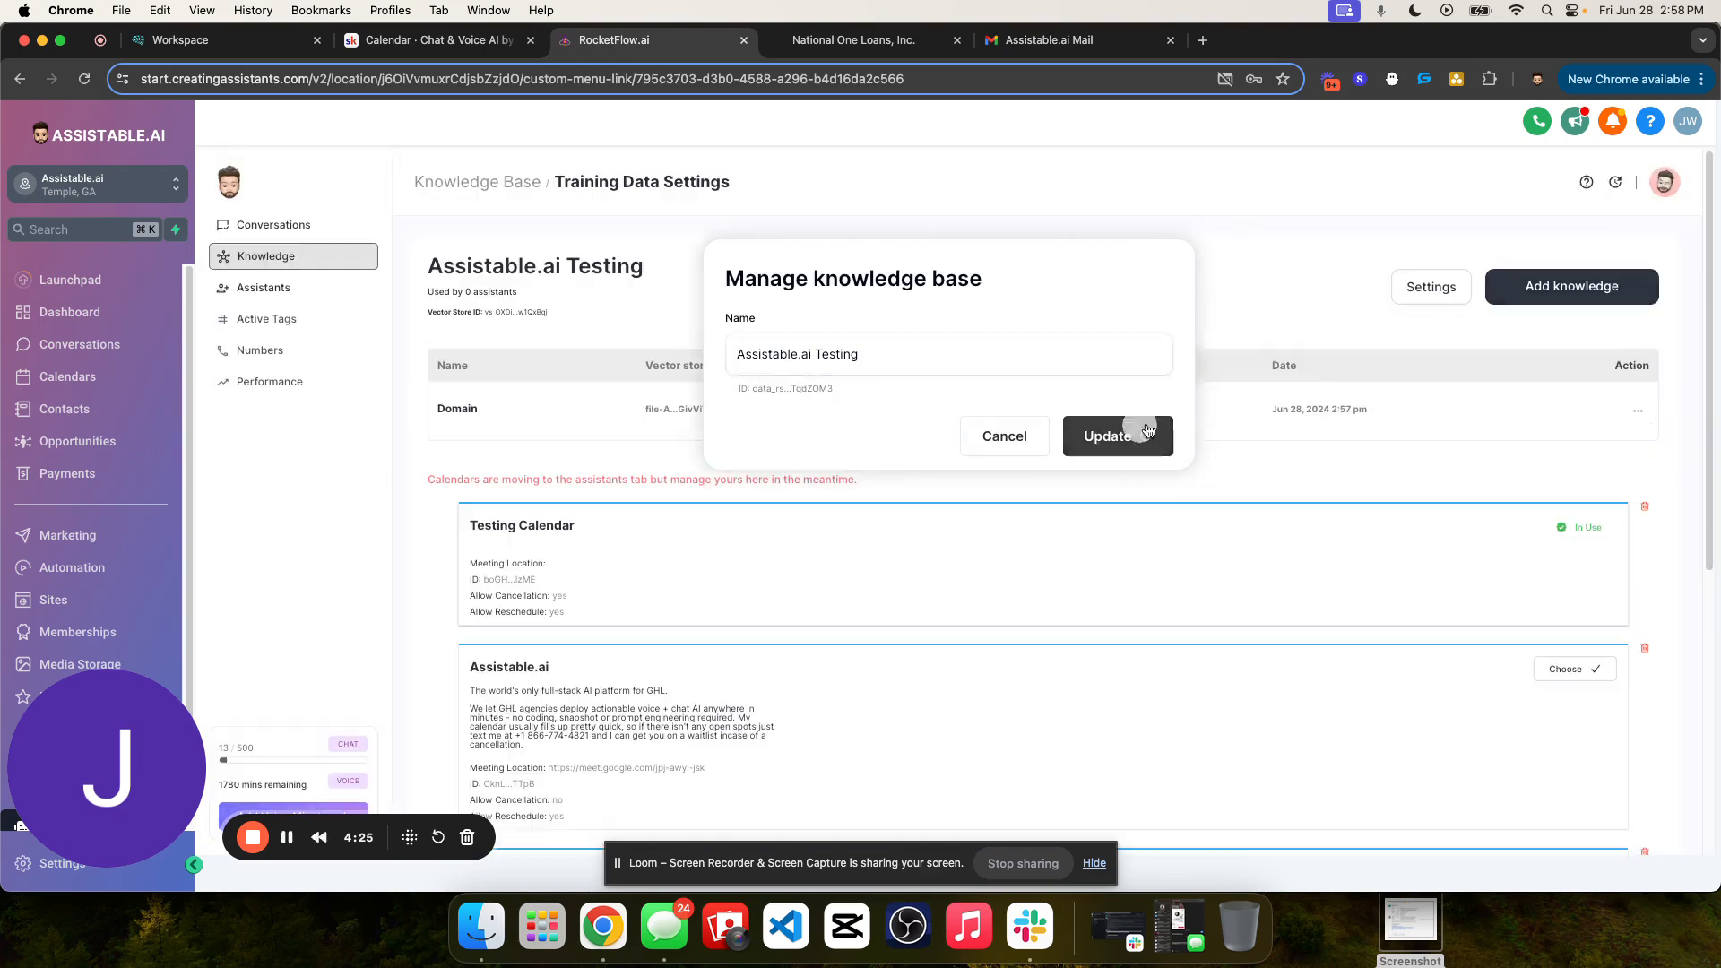
- Review the Assistable.ai Testing entry in the knowledge base list, its data sources and its Testing Calendar
{"action": "left_click", "coordinate": [466, 181]}
{"action": "left_click_drag", "start_coordinate": [740, 360], "coordinate": [900, 369]}
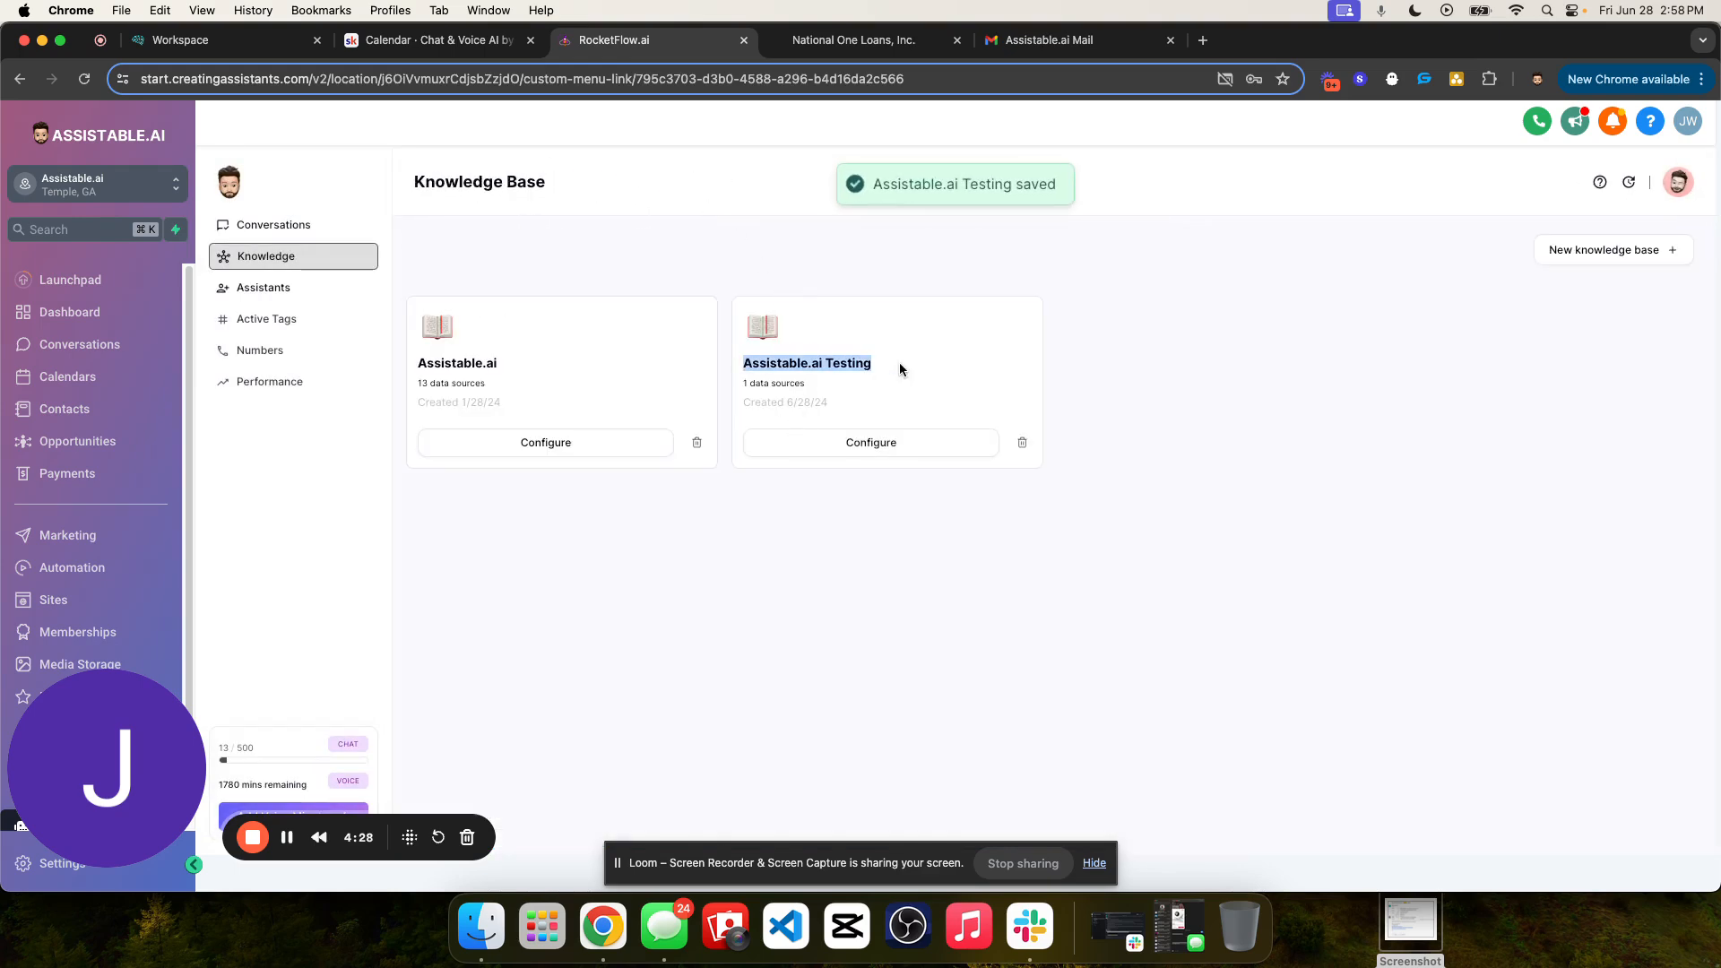
{"action": "triple_click", "coordinate": [770, 385]}
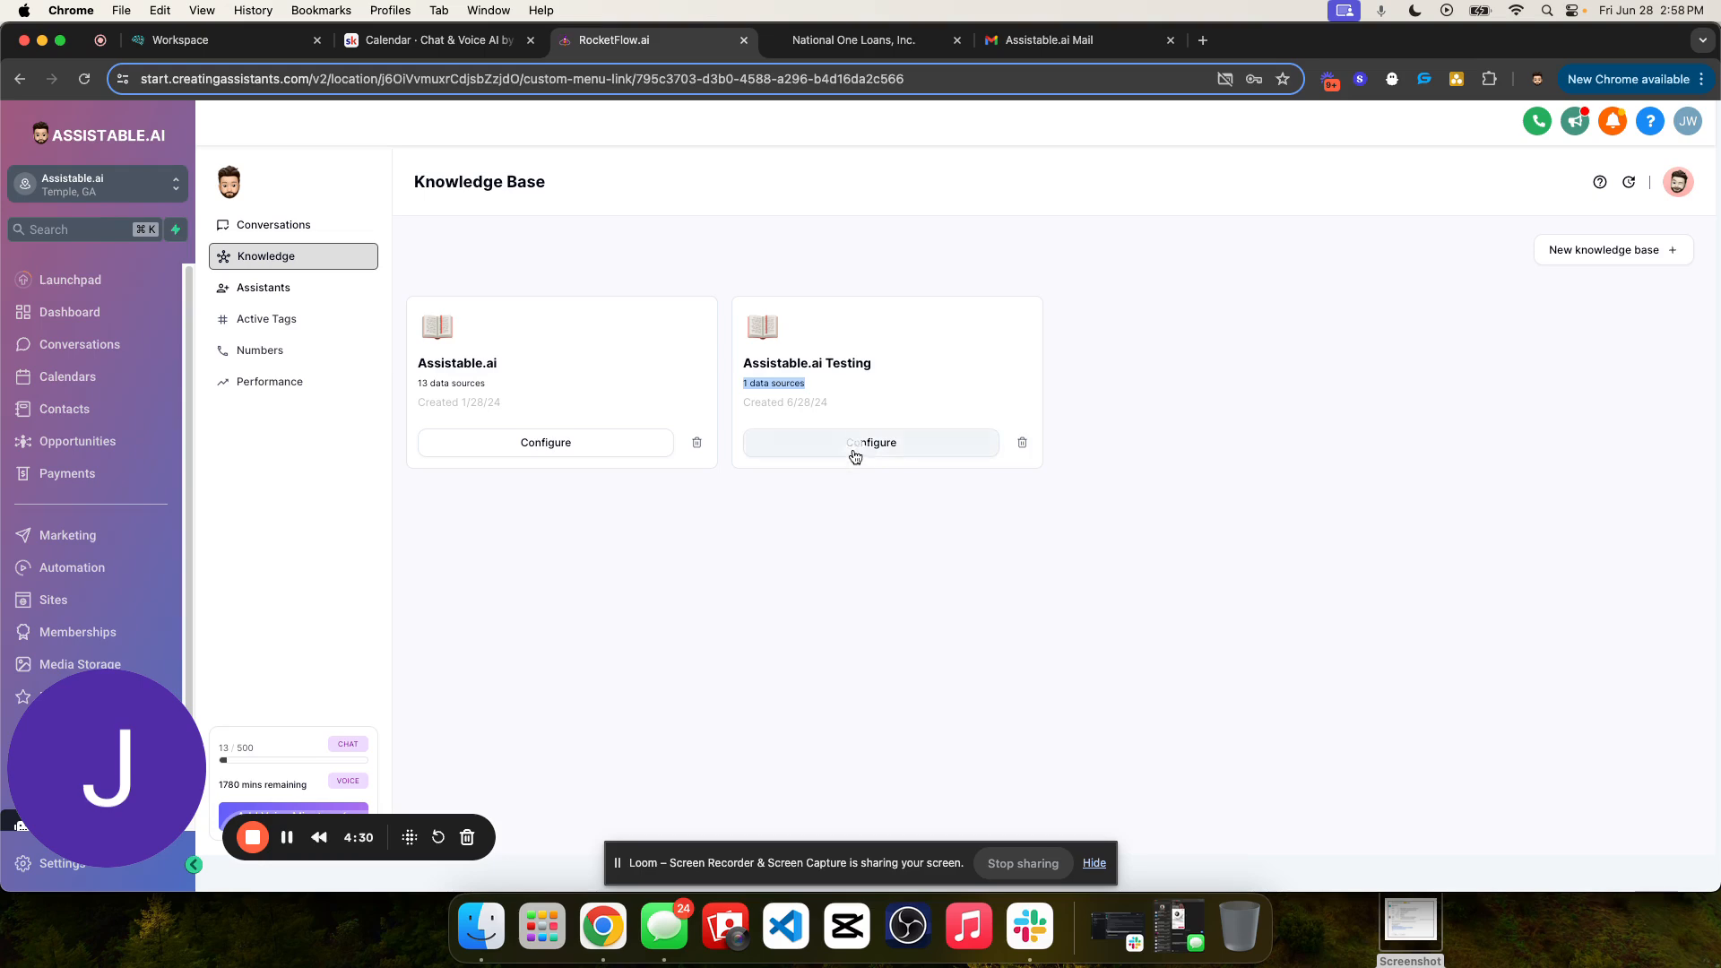
{"action": "left_click", "coordinate": [855, 451]}
{"action": "triple_click", "coordinate": [499, 529]}
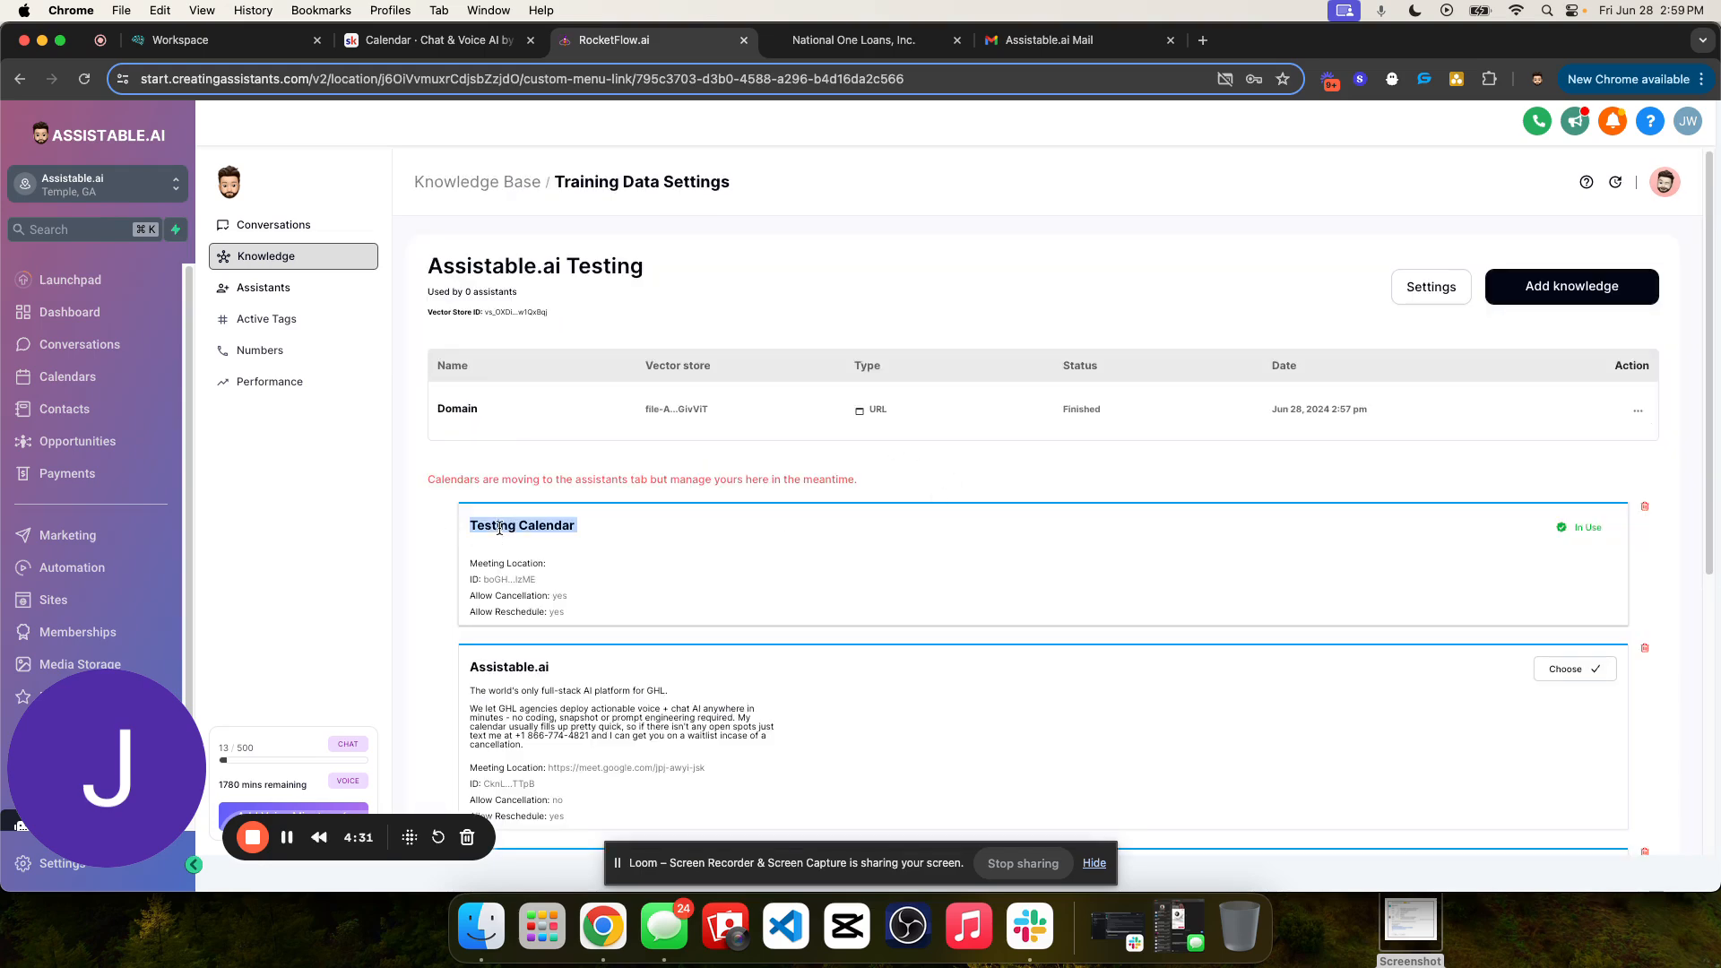
{"action": "left_click", "coordinate": [484, 183]}
{"action": "triple_click", "coordinate": [771, 364]}
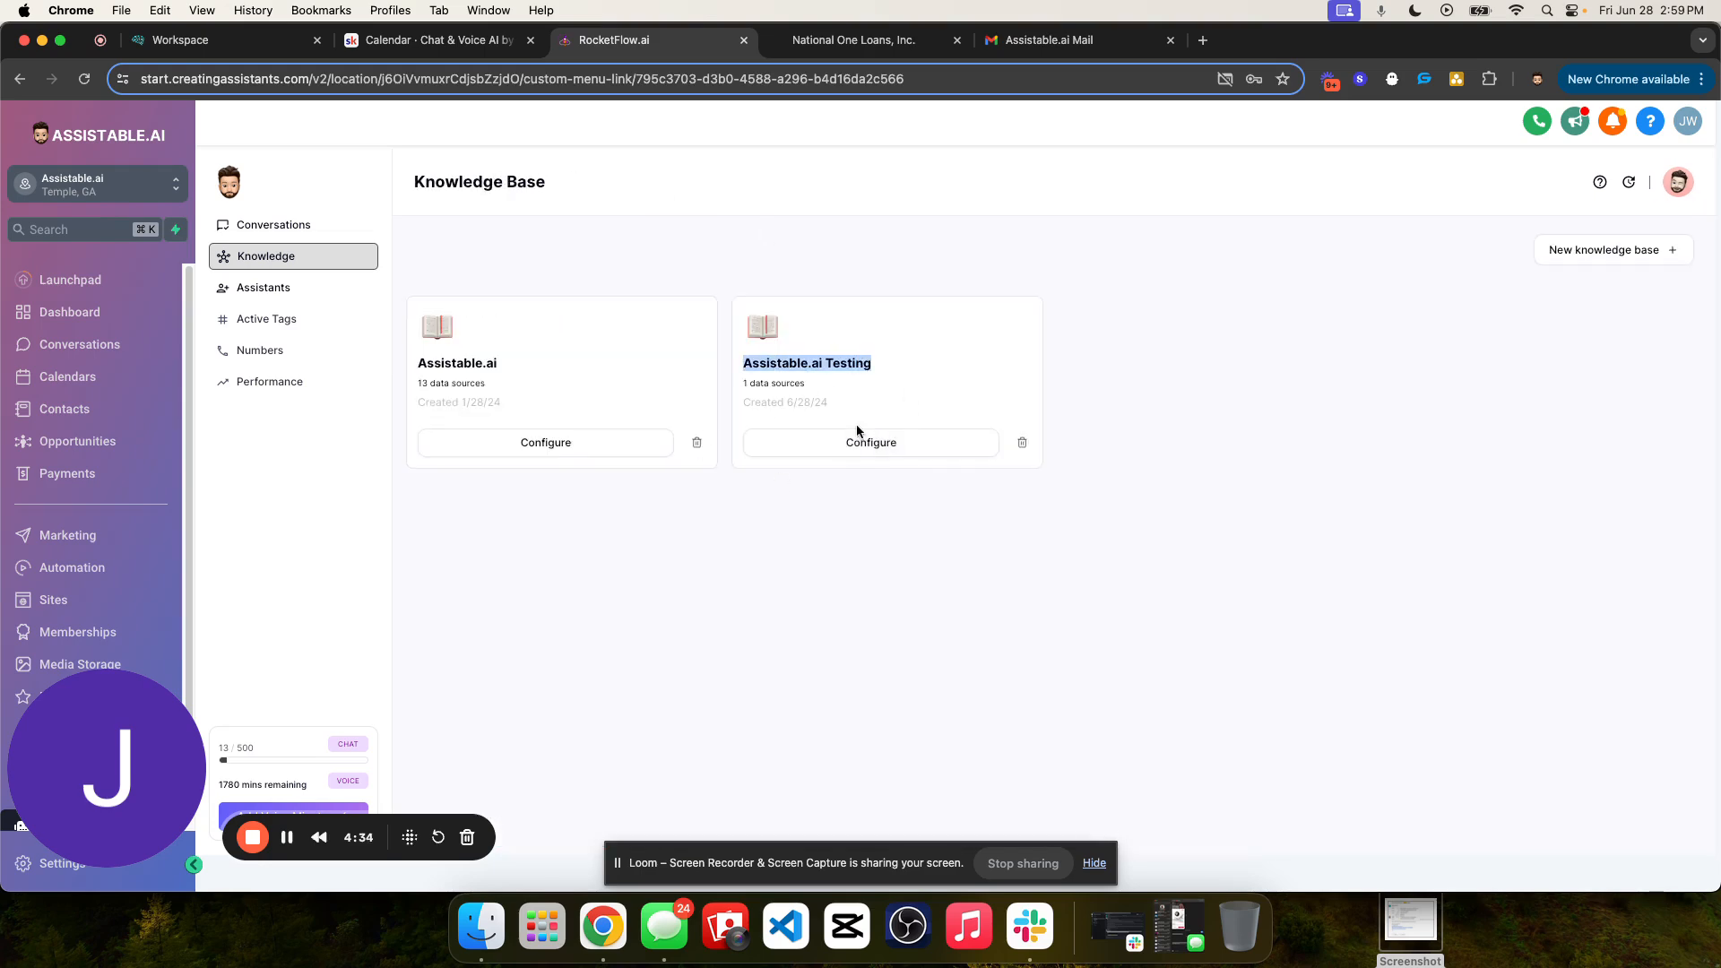
- Create a multi-channel chat assistant from the blank-canvas New Assistant template
{"action": "left_click", "coordinate": [276, 296]}
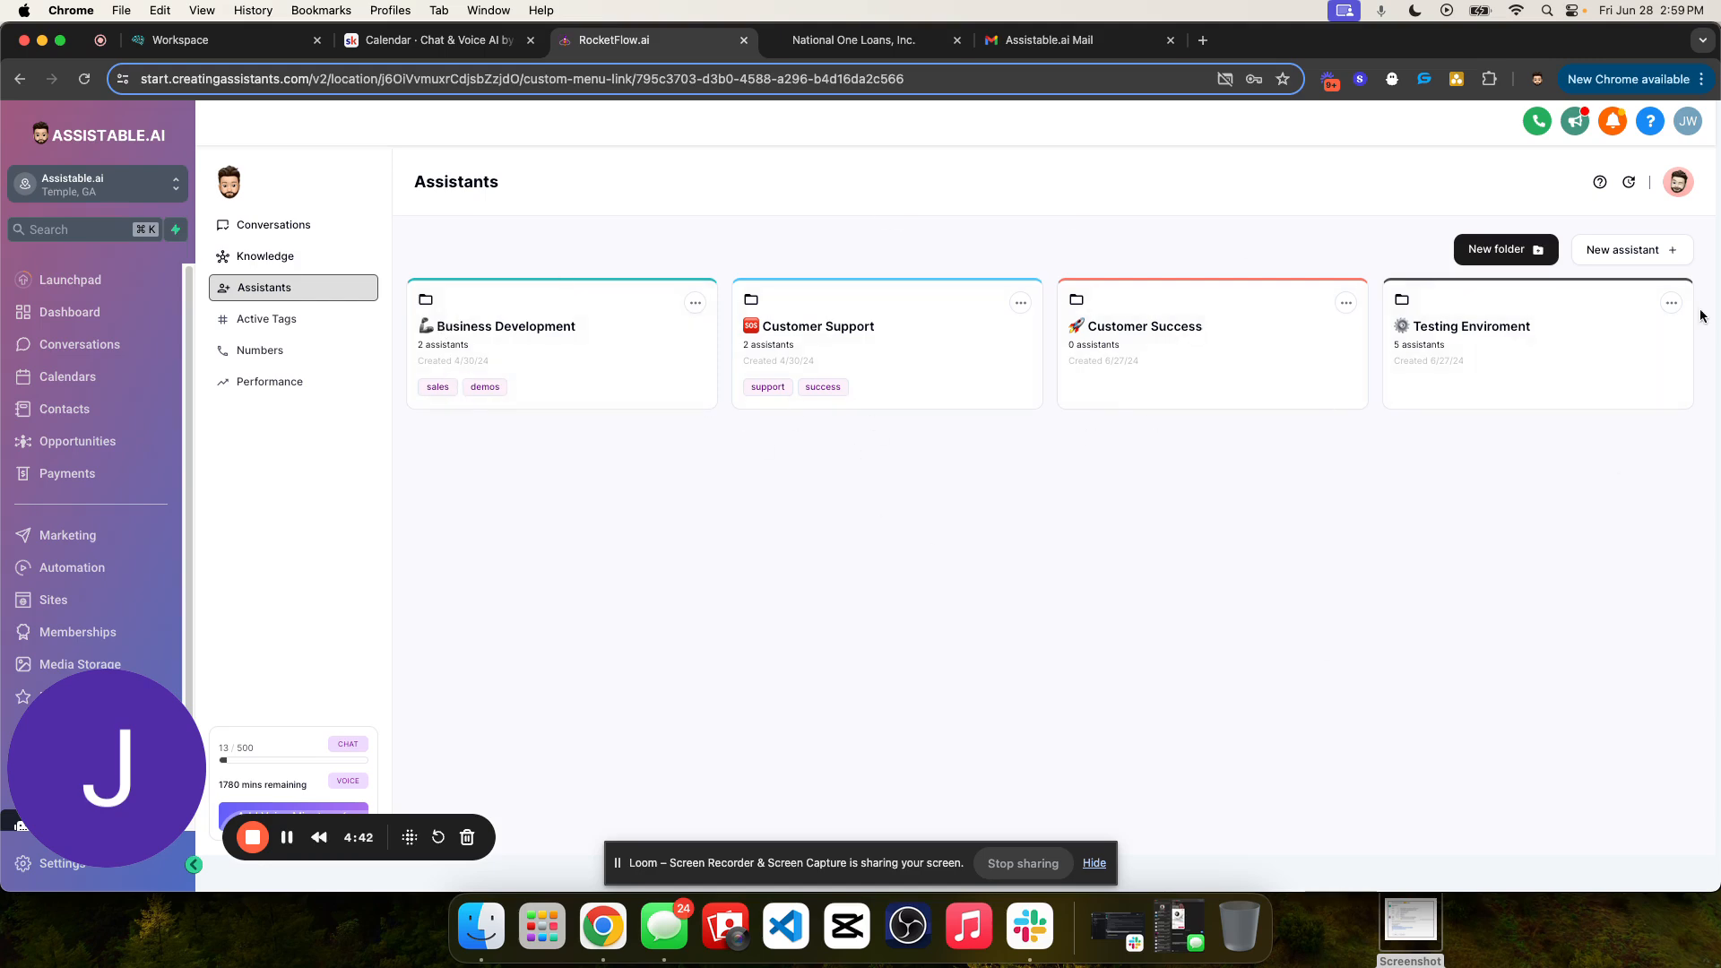
{"action": "left_click", "coordinate": [1615, 252]}
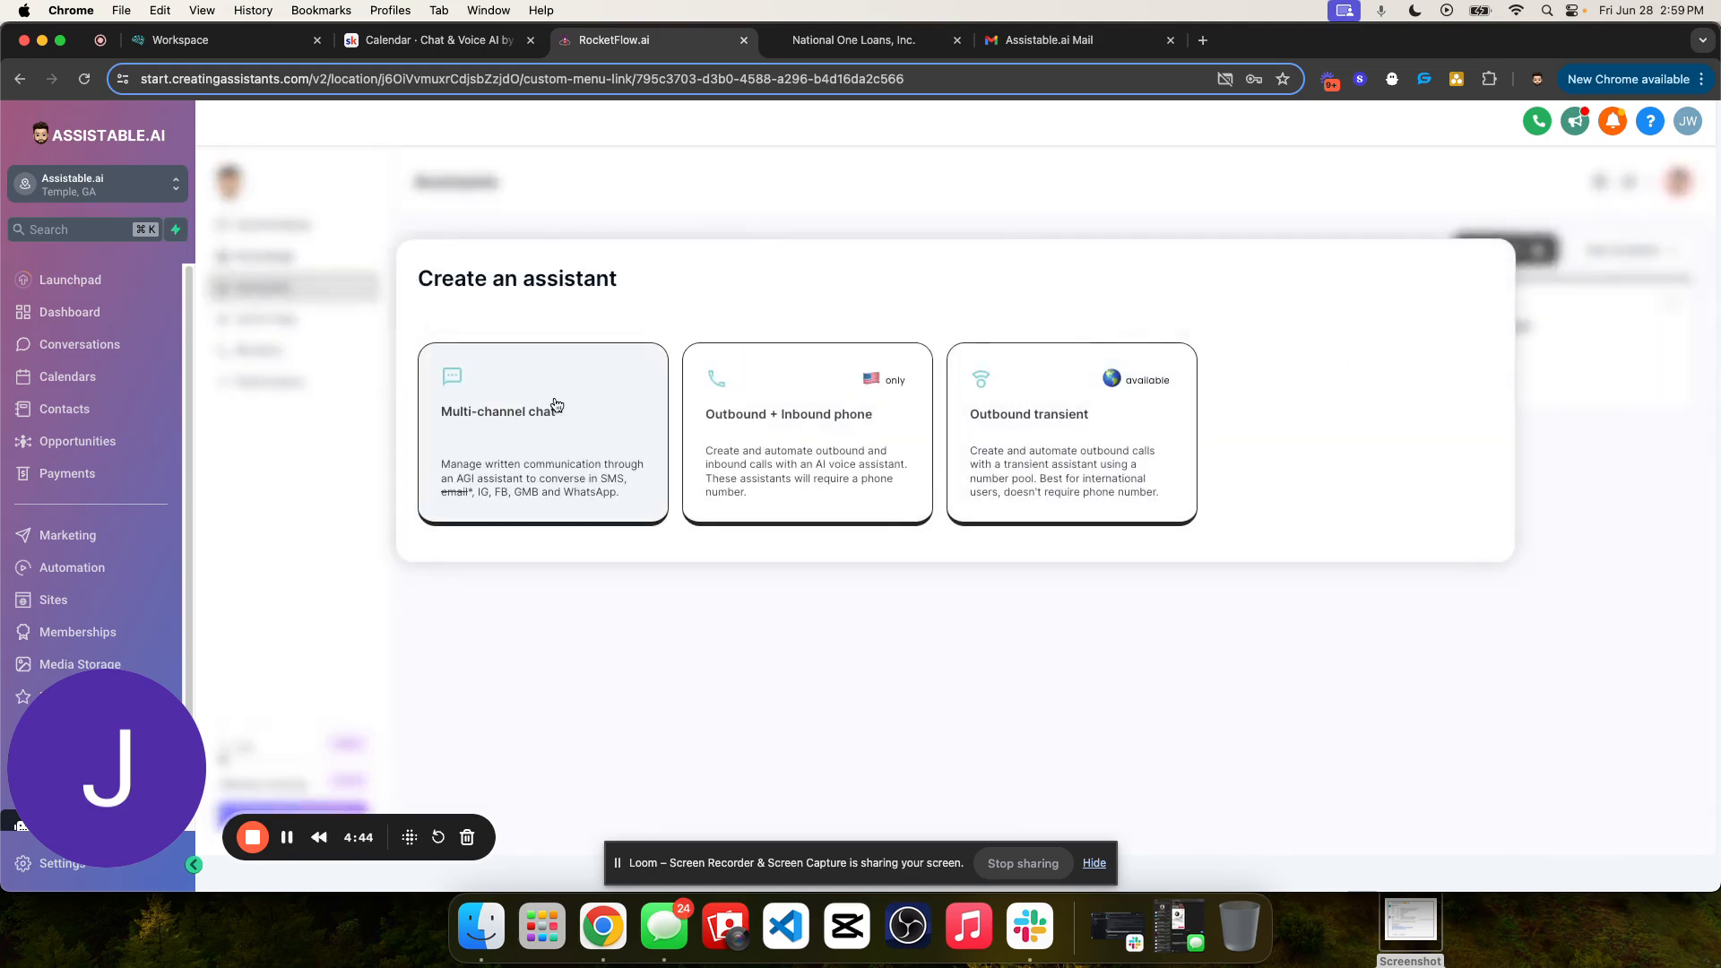
{"action": "left_click", "coordinate": [541, 439]}
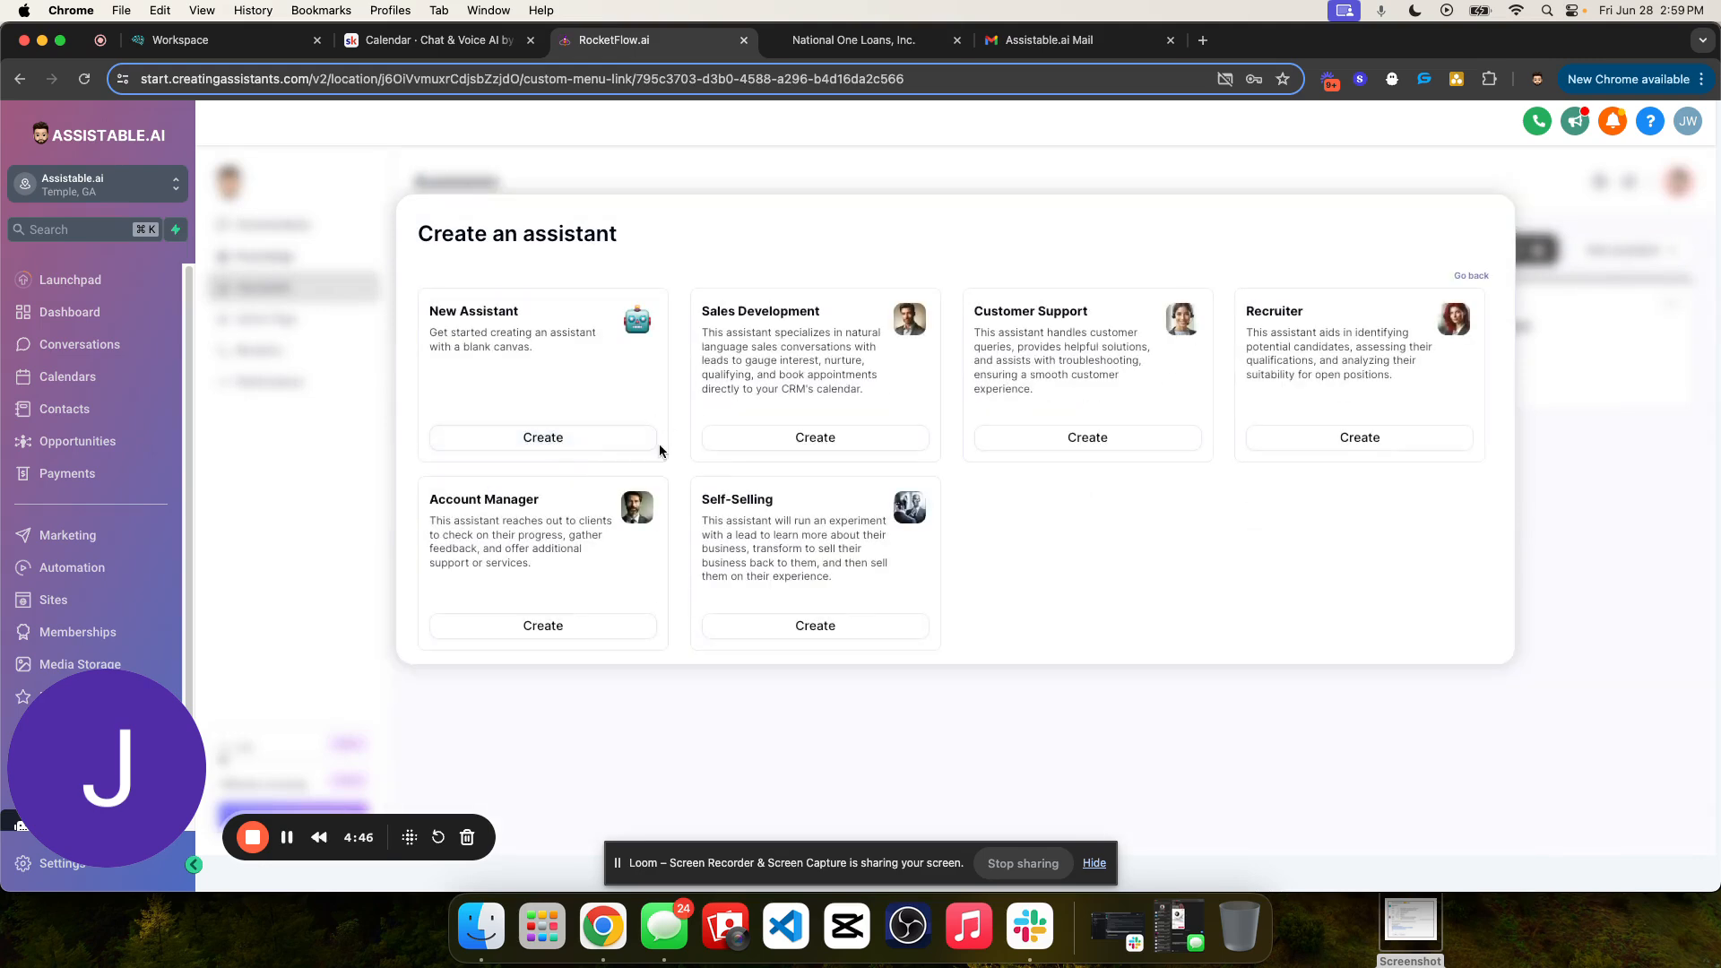
{"action": "left_click_drag", "start_coordinate": [434, 302], "coordinate": [626, 348]}
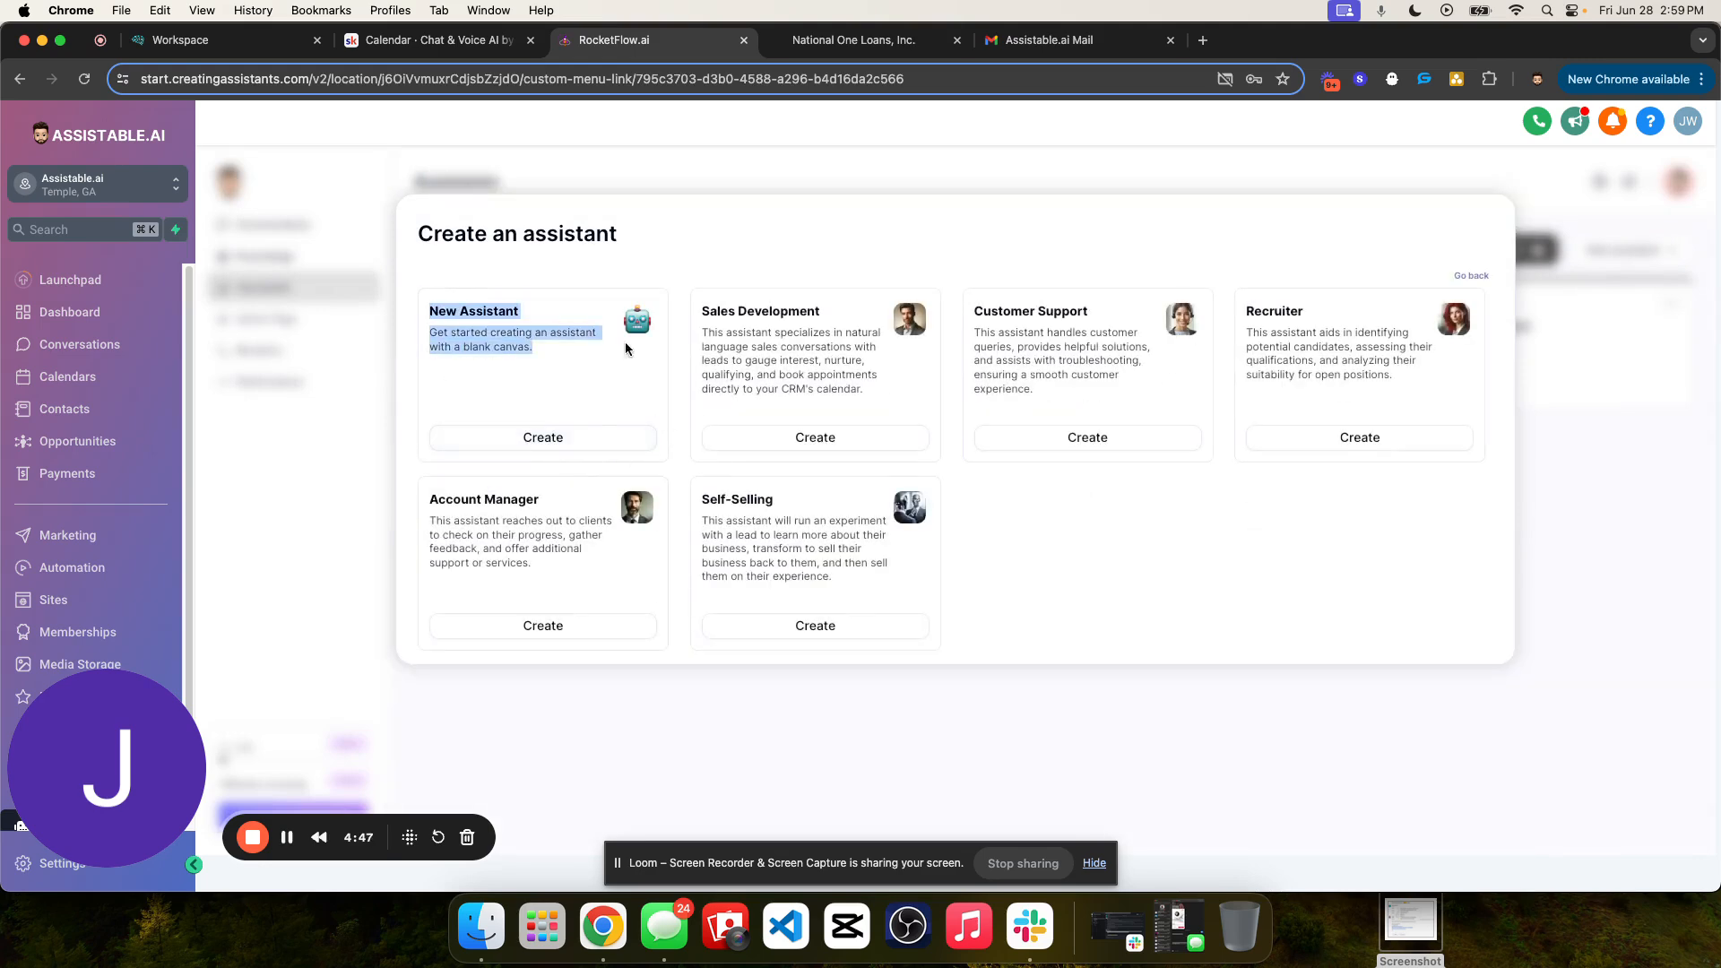
{"action": "left_click", "coordinate": [583, 442]}
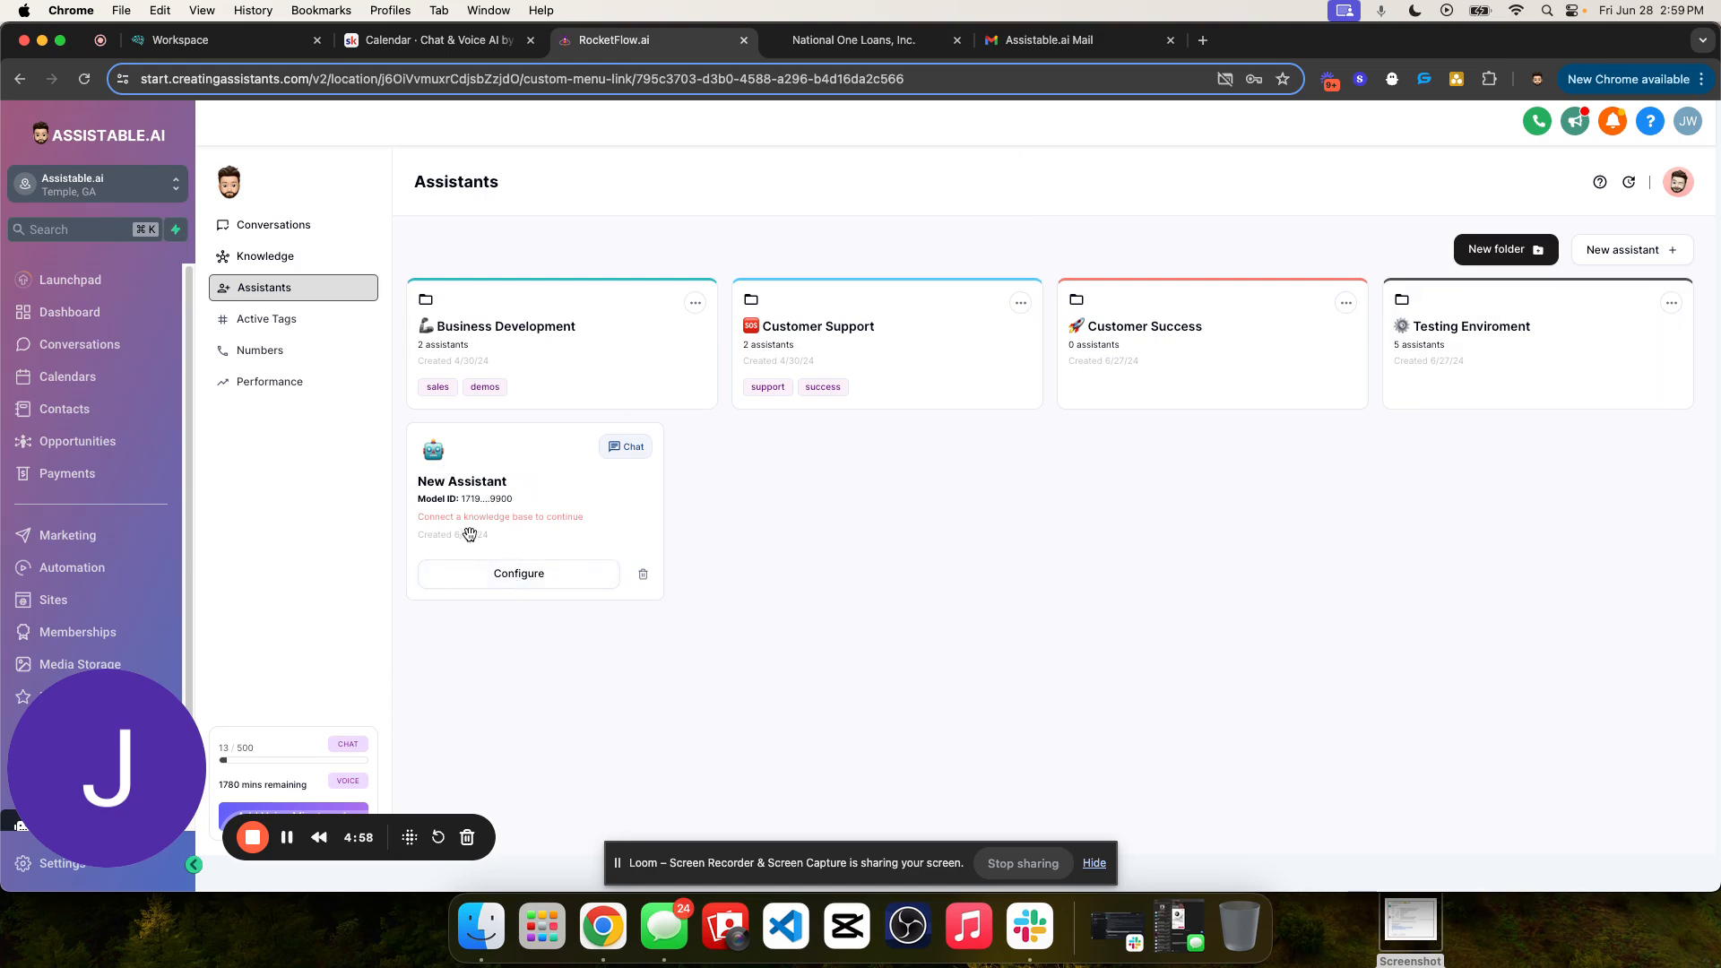
- Open the new chat assistant's configuration and read the description of its internal name
{"action": "left_click", "coordinate": [515, 578]}
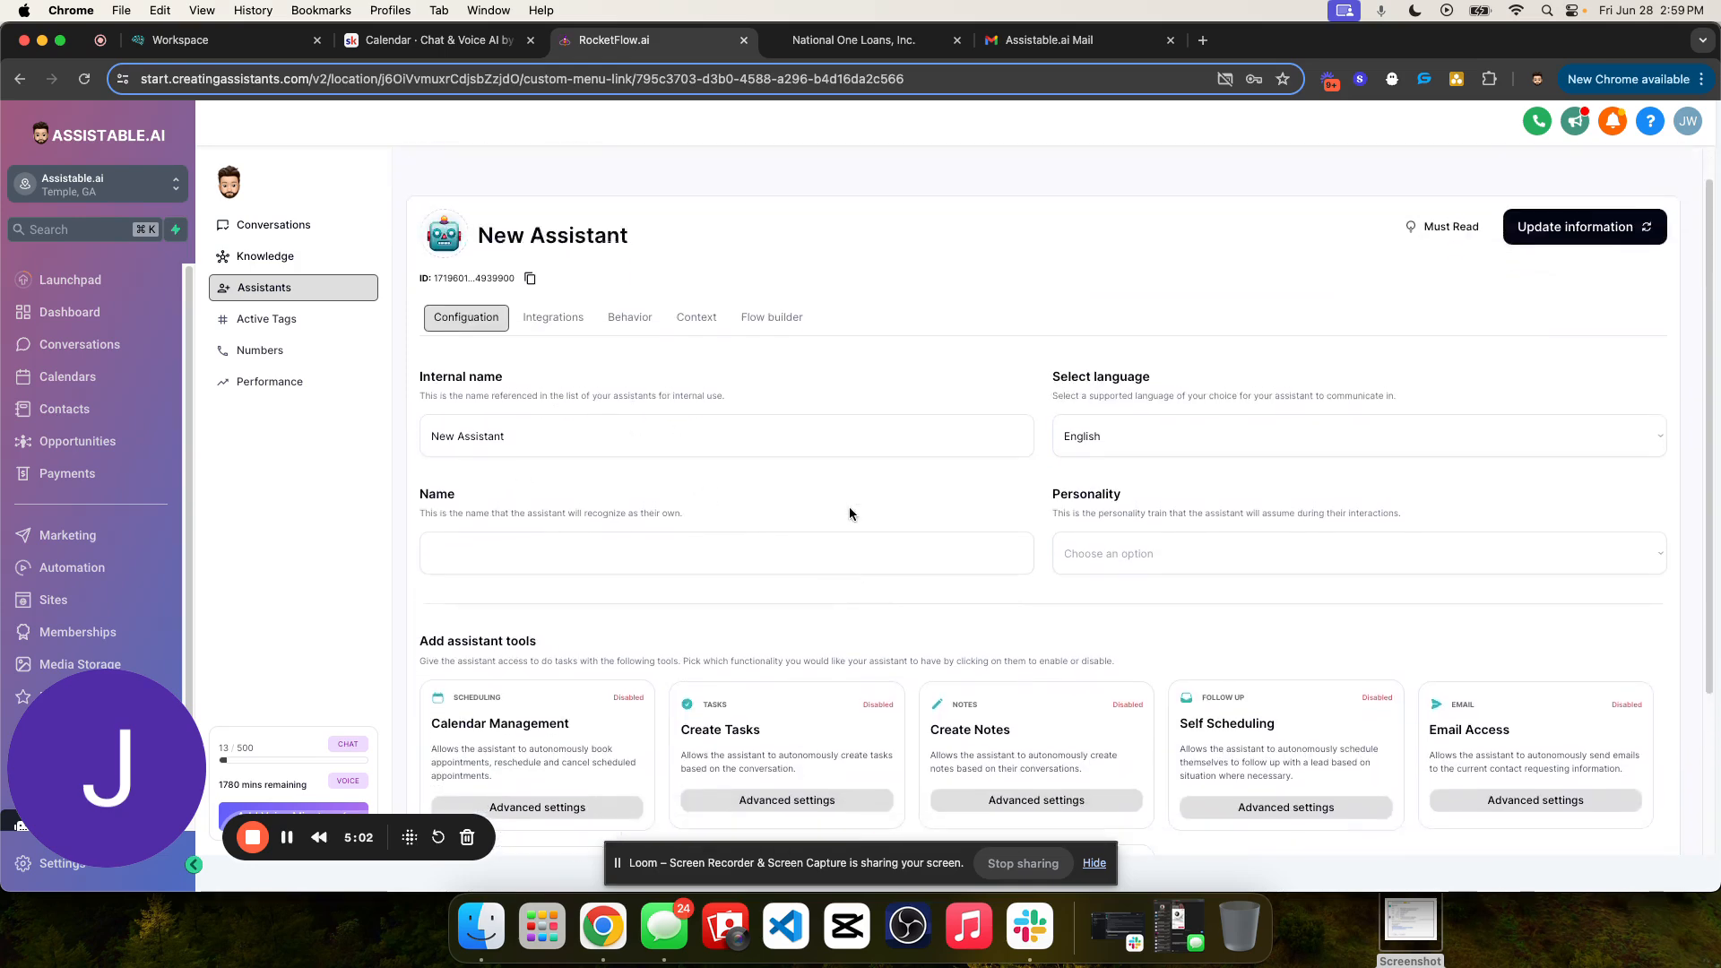
{"action": "mouse_move", "coordinate": [419, 411]}
{"action": "left_mouse_down"}
{"action": "mouse_move", "coordinate": [726, 453]}
{"action": "mouse_move", "coordinate": [403, 415]}
{"action": "left_mouse_up"}
{"action": "mouse_move", "coordinate": [773, 434]}
{"action": "left_mouse_down"}
{"action": "mouse_move", "coordinate": [420, 410]}
{"action": "mouse_move", "coordinate": [762, 446]}
{"action": "left_mouse_up"}
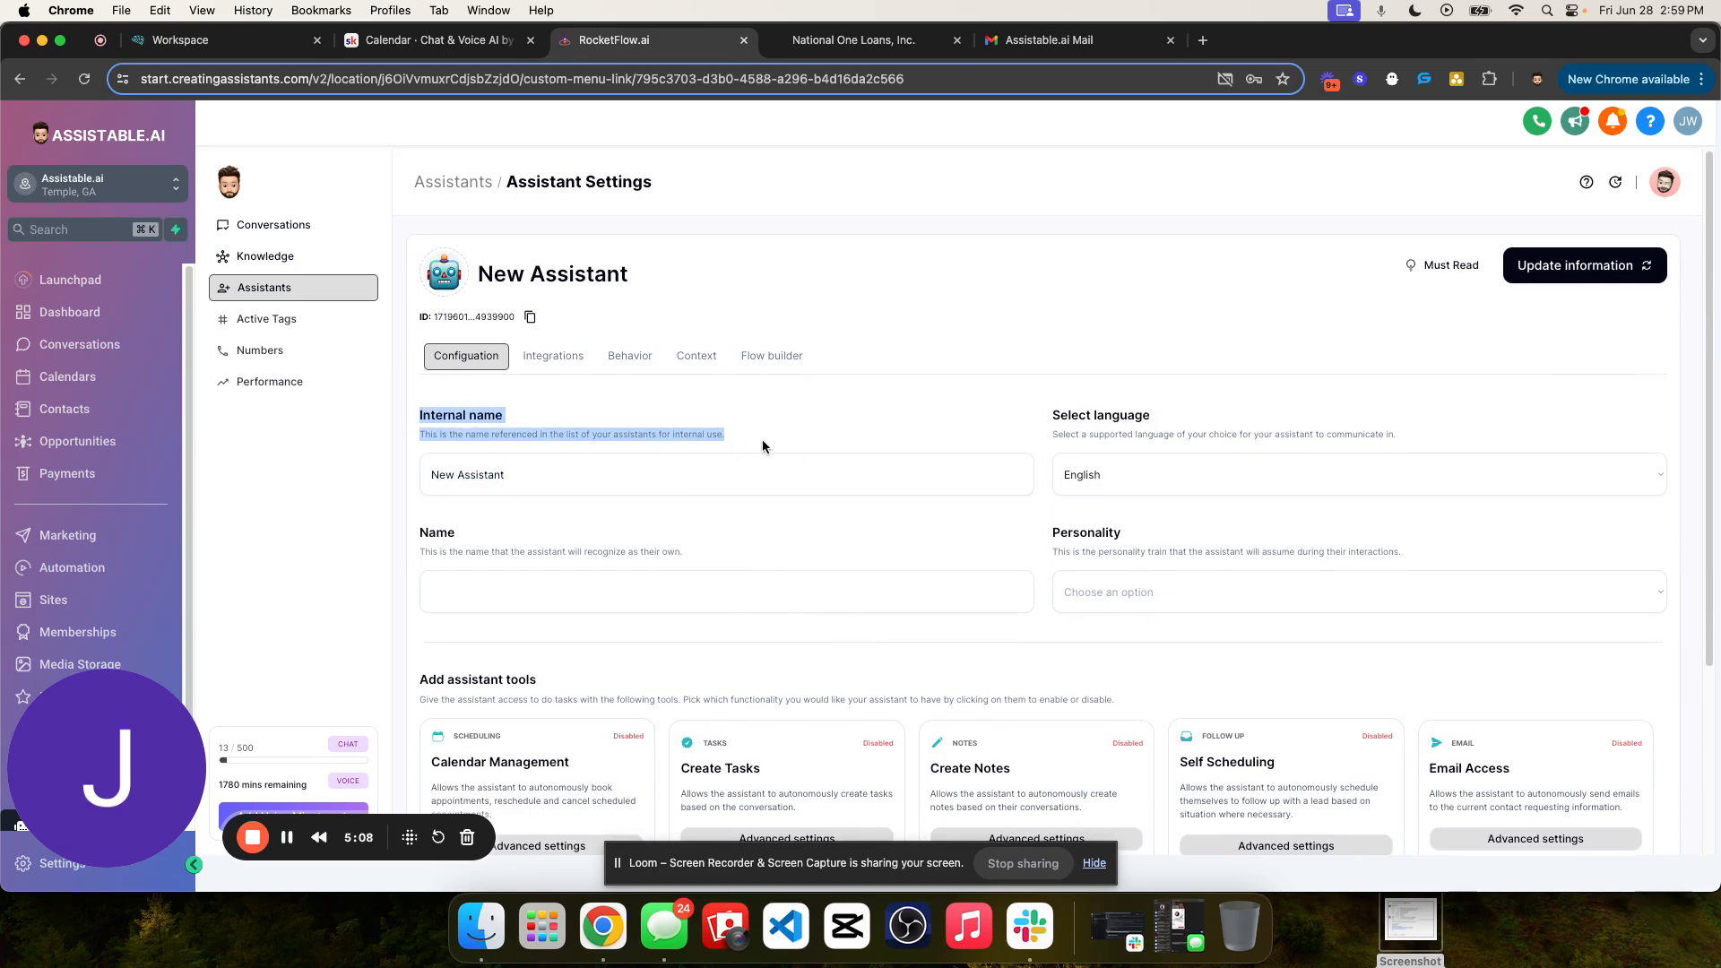
- Look through the assistant folders, including Business Development, Customer Support and Testing Enviroment, to see how their assistants are named
{"action": "left_click", "coordinate": [453, 182]}
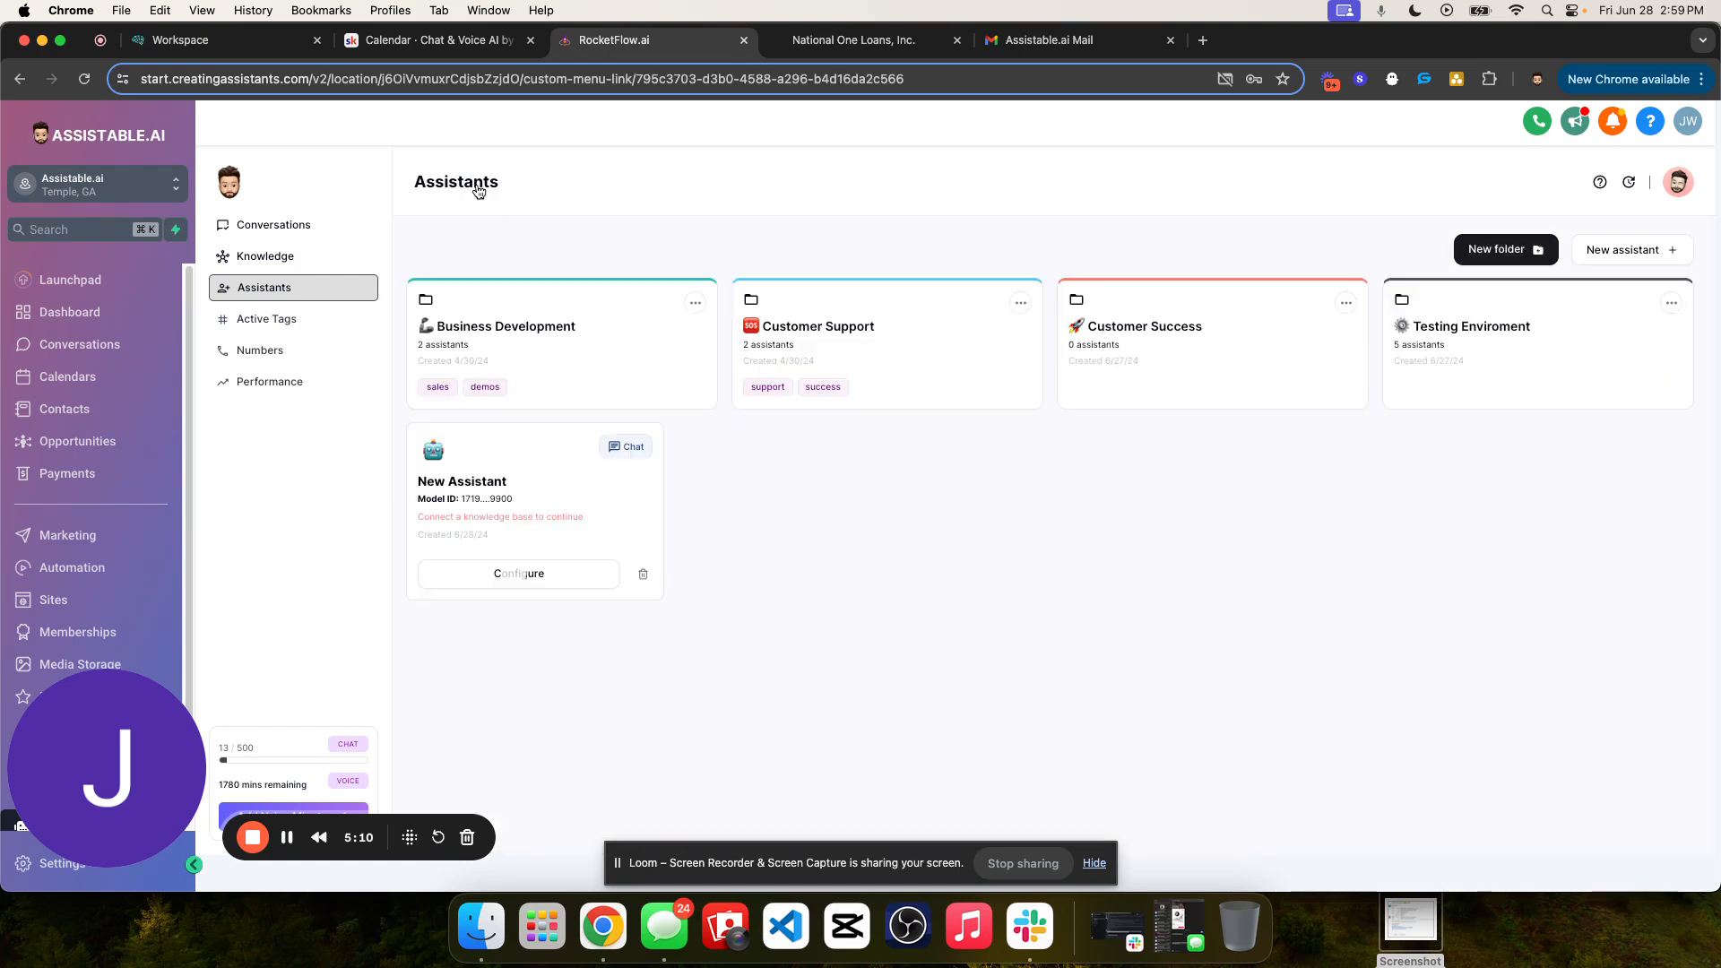
{"action": "left_click", "coordinate": [611, 383]}
{"action": "left_click", "coordinate": [435, 182]}
{"action": "left_click", "coordinate": [1006, 311]}
{"action": "left_click", "coordinate": [426, 182]}
{"action": "left_click", "coordinate": [1501, 358]}
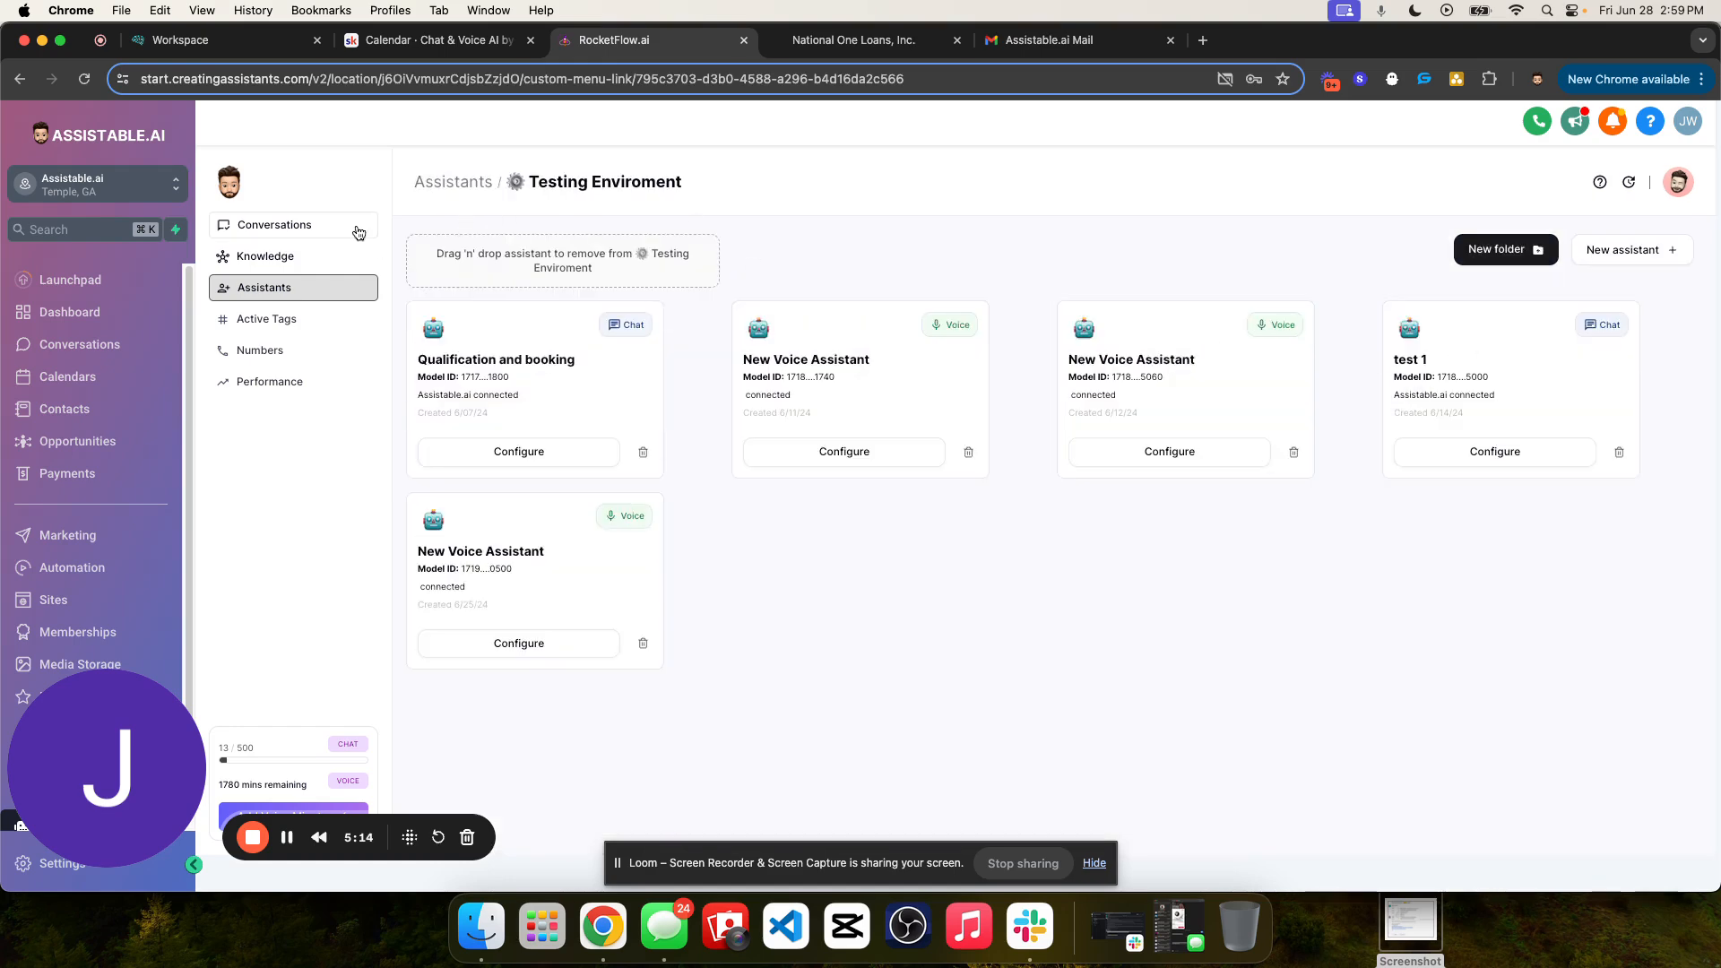
{"action": "left_click", "coordinate": [453, 182]}
{"action": "left_click", "coordinate": [590, 367]}
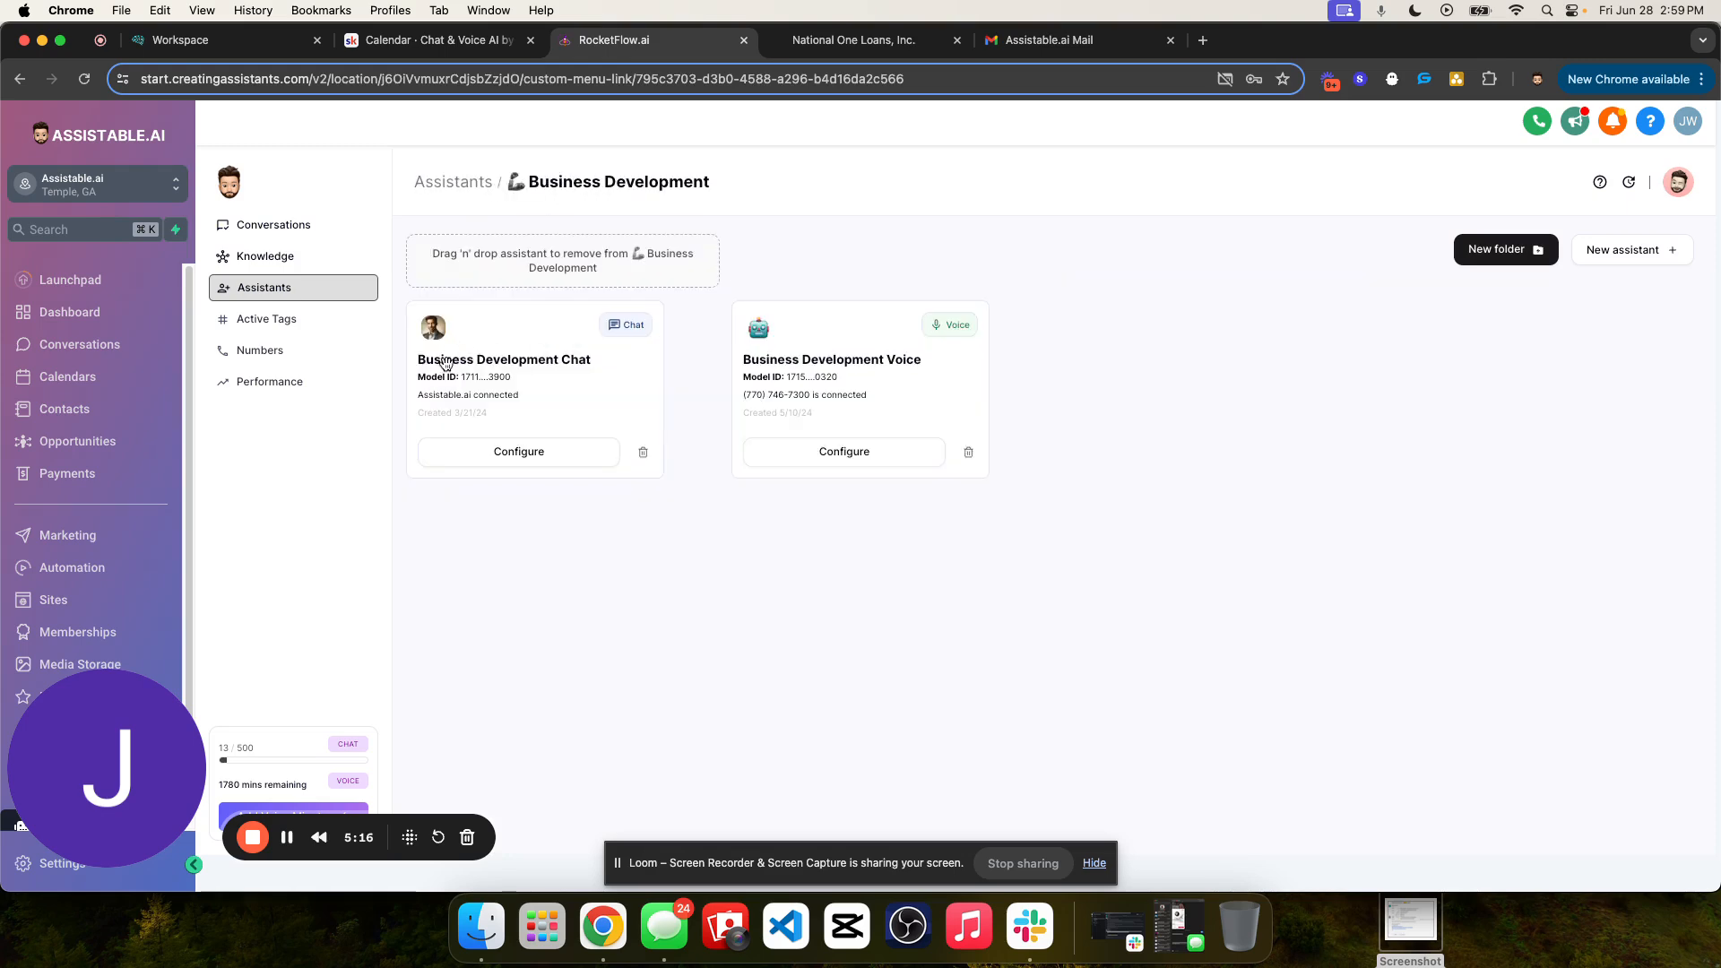
{"action": "left_click", "coordinate": [439, 182]}
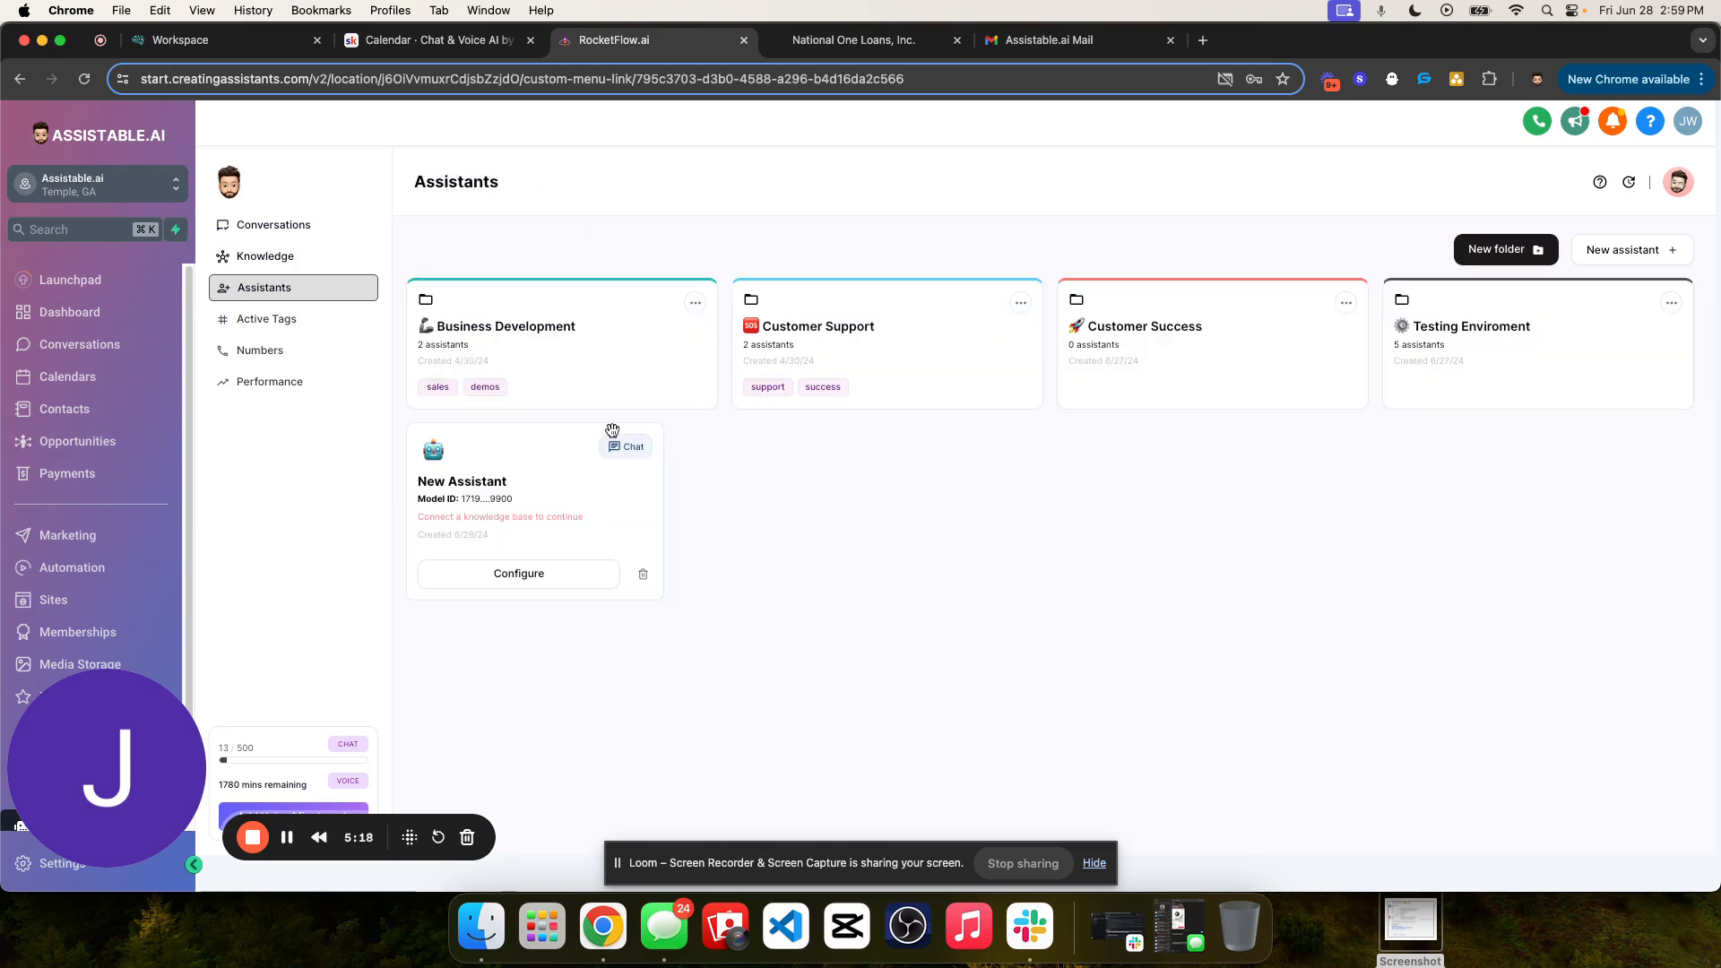
- Open the new chat assistant's configuration and set its internal name to Testing Chat Setup
{"action": "left_click", "coordinate": [519, 574]}
{"action": "left_click", "coordinate": [565, 467]}
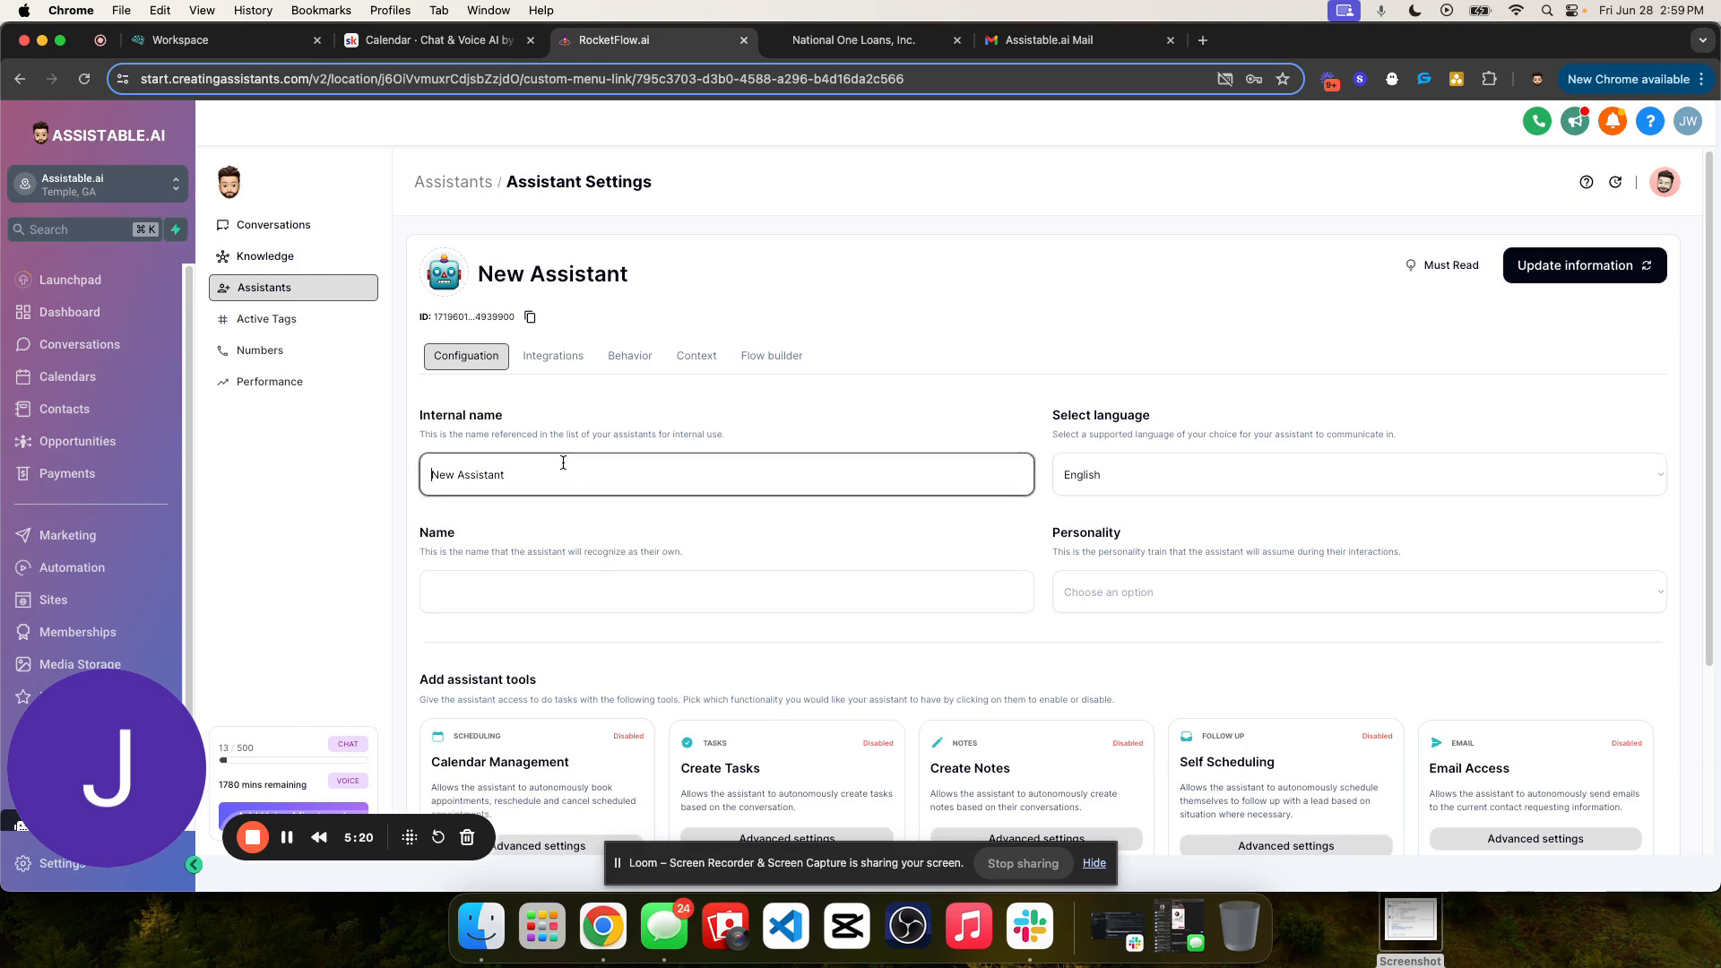
{"action": "triple_click", "coordinate": [574, 487]}
{"action": "type", "text": "Testing Chat Setup"}
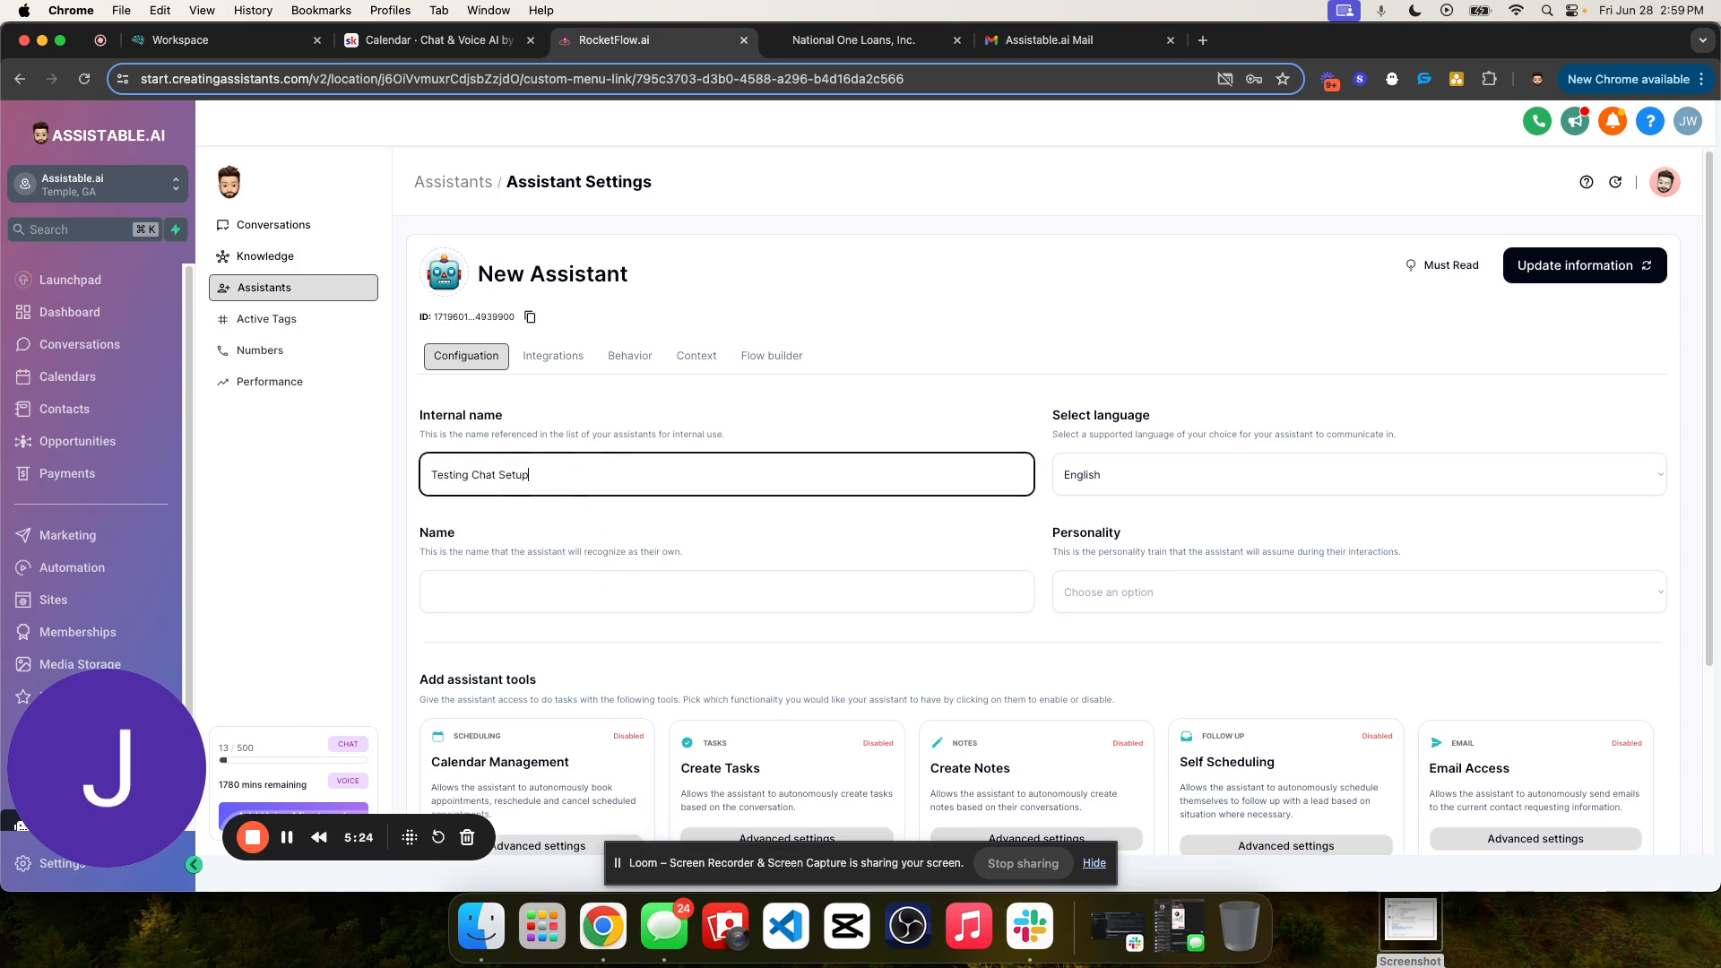
{"action": "left_click", "coordinate": [693, 413]}
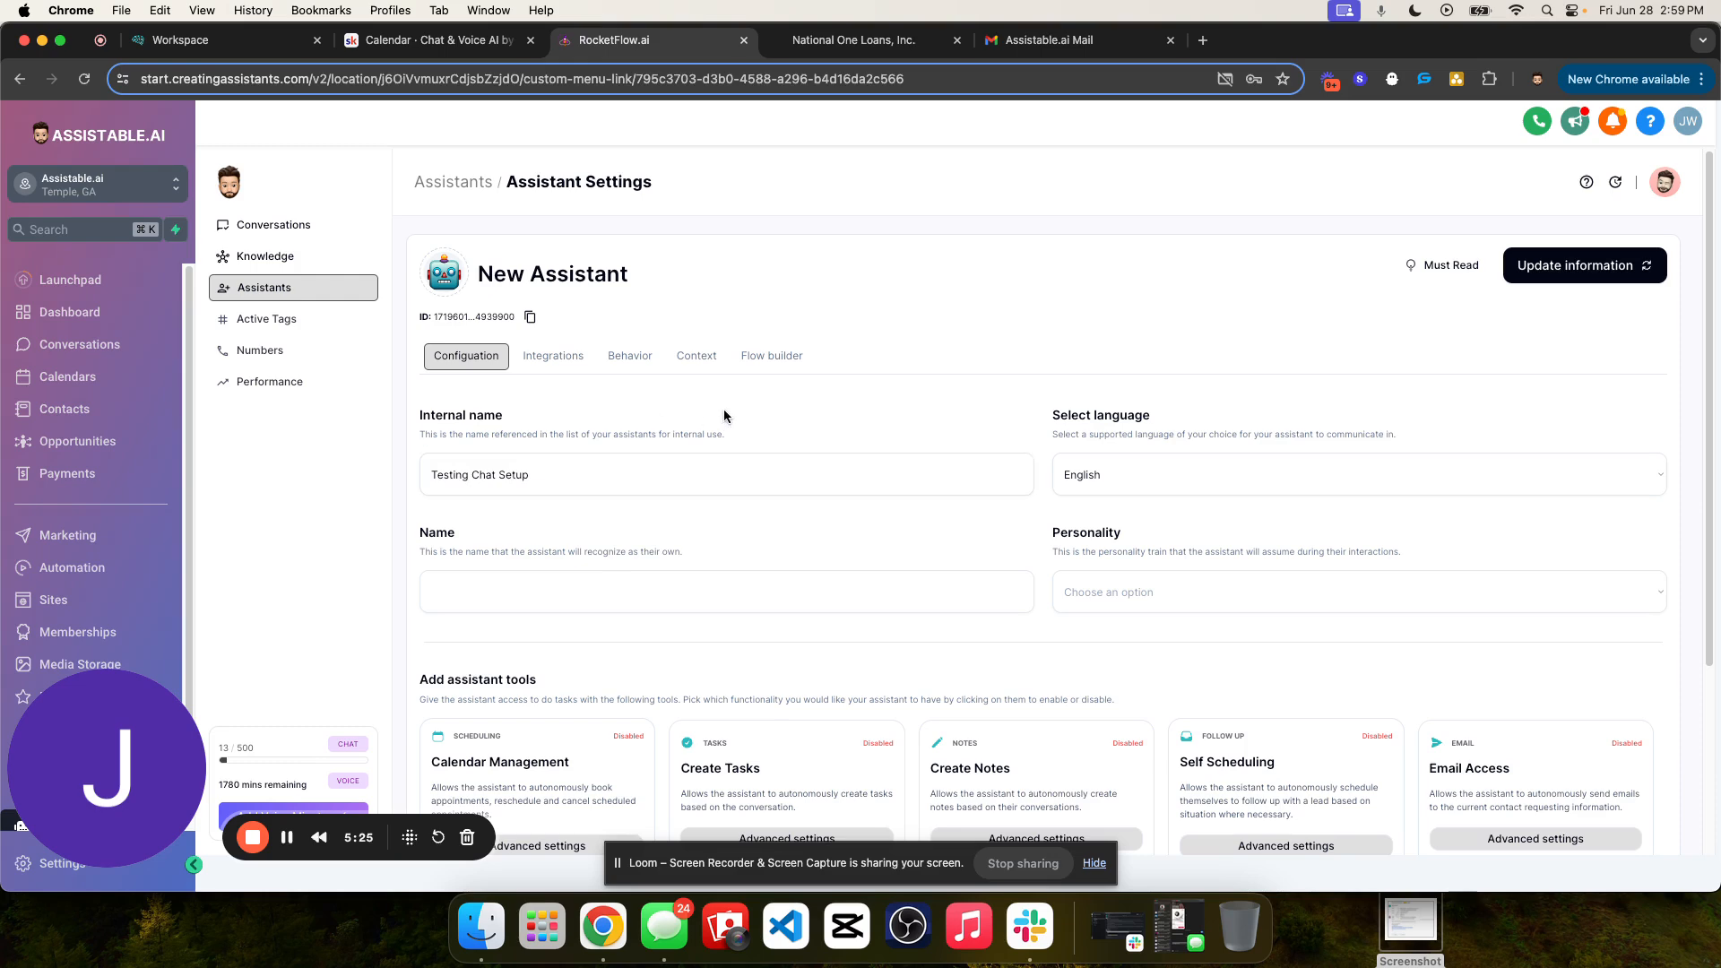
- Keep English as the assistant's language and set its personality to Casual
{"action": "left_click", "coordinate": [1132, 477]}
{"action": "left_click", "coordinate": [1124, 493]}
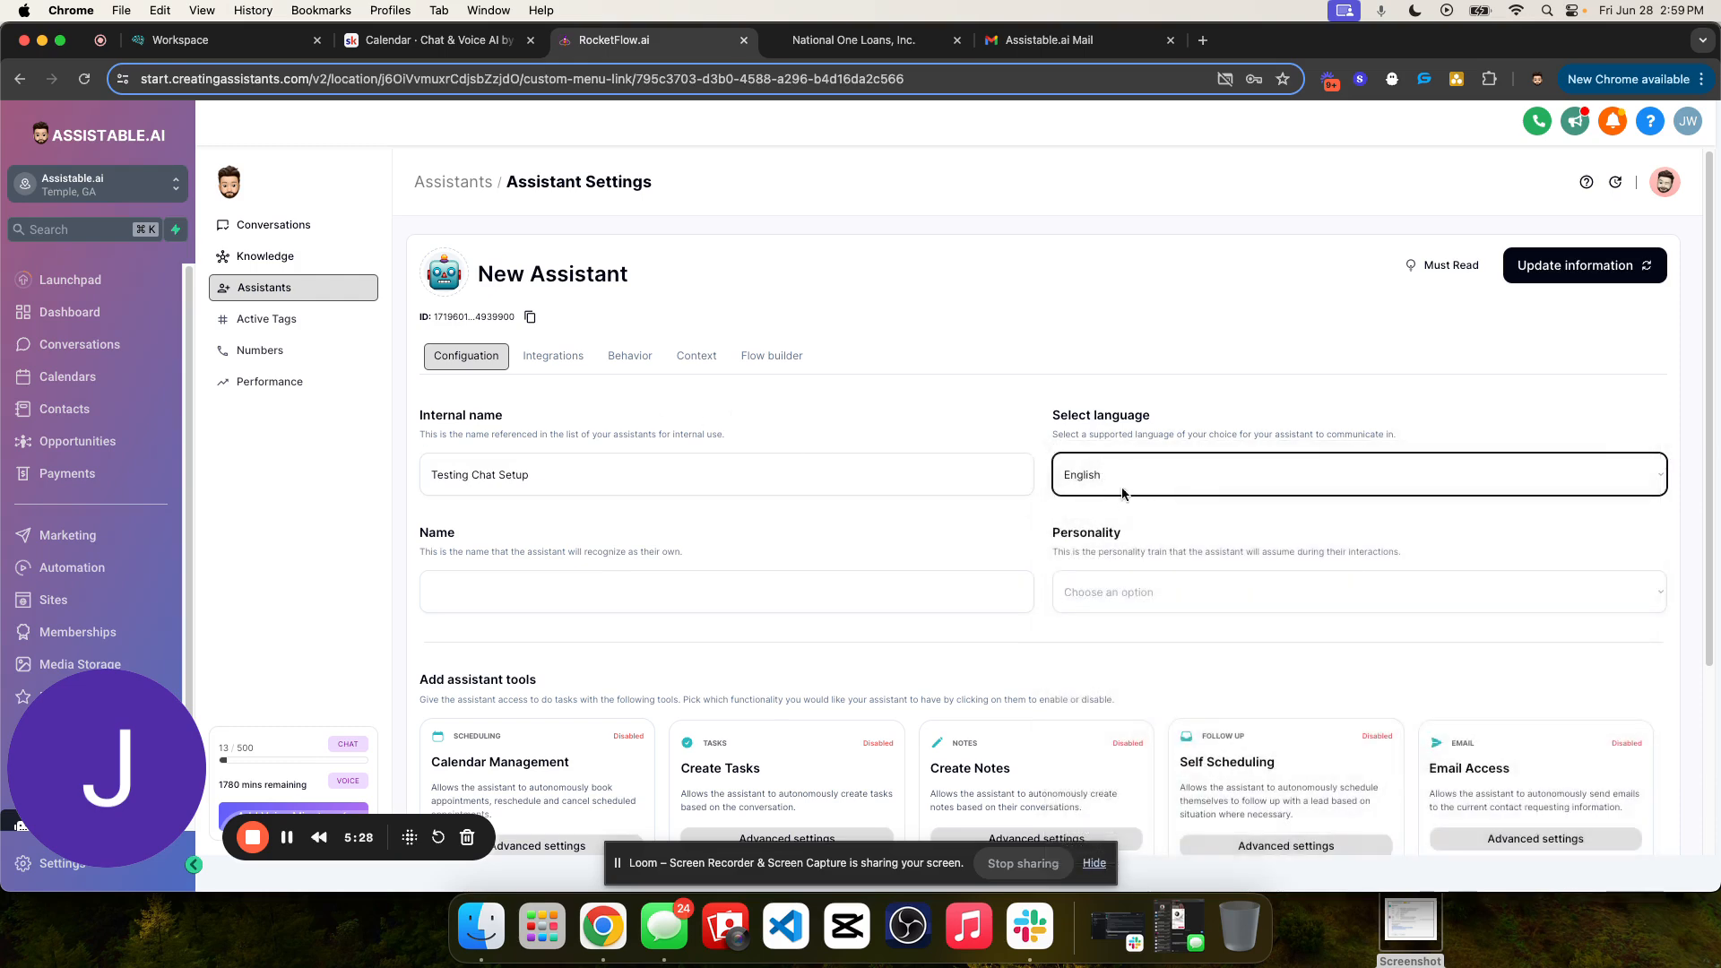
{"action": "scroll", "coordinate": [1121, 502], "scroll_direction": "down", "scroll_amount": 3}
{"action": "left_click", "coordinate": [1138, 420]}
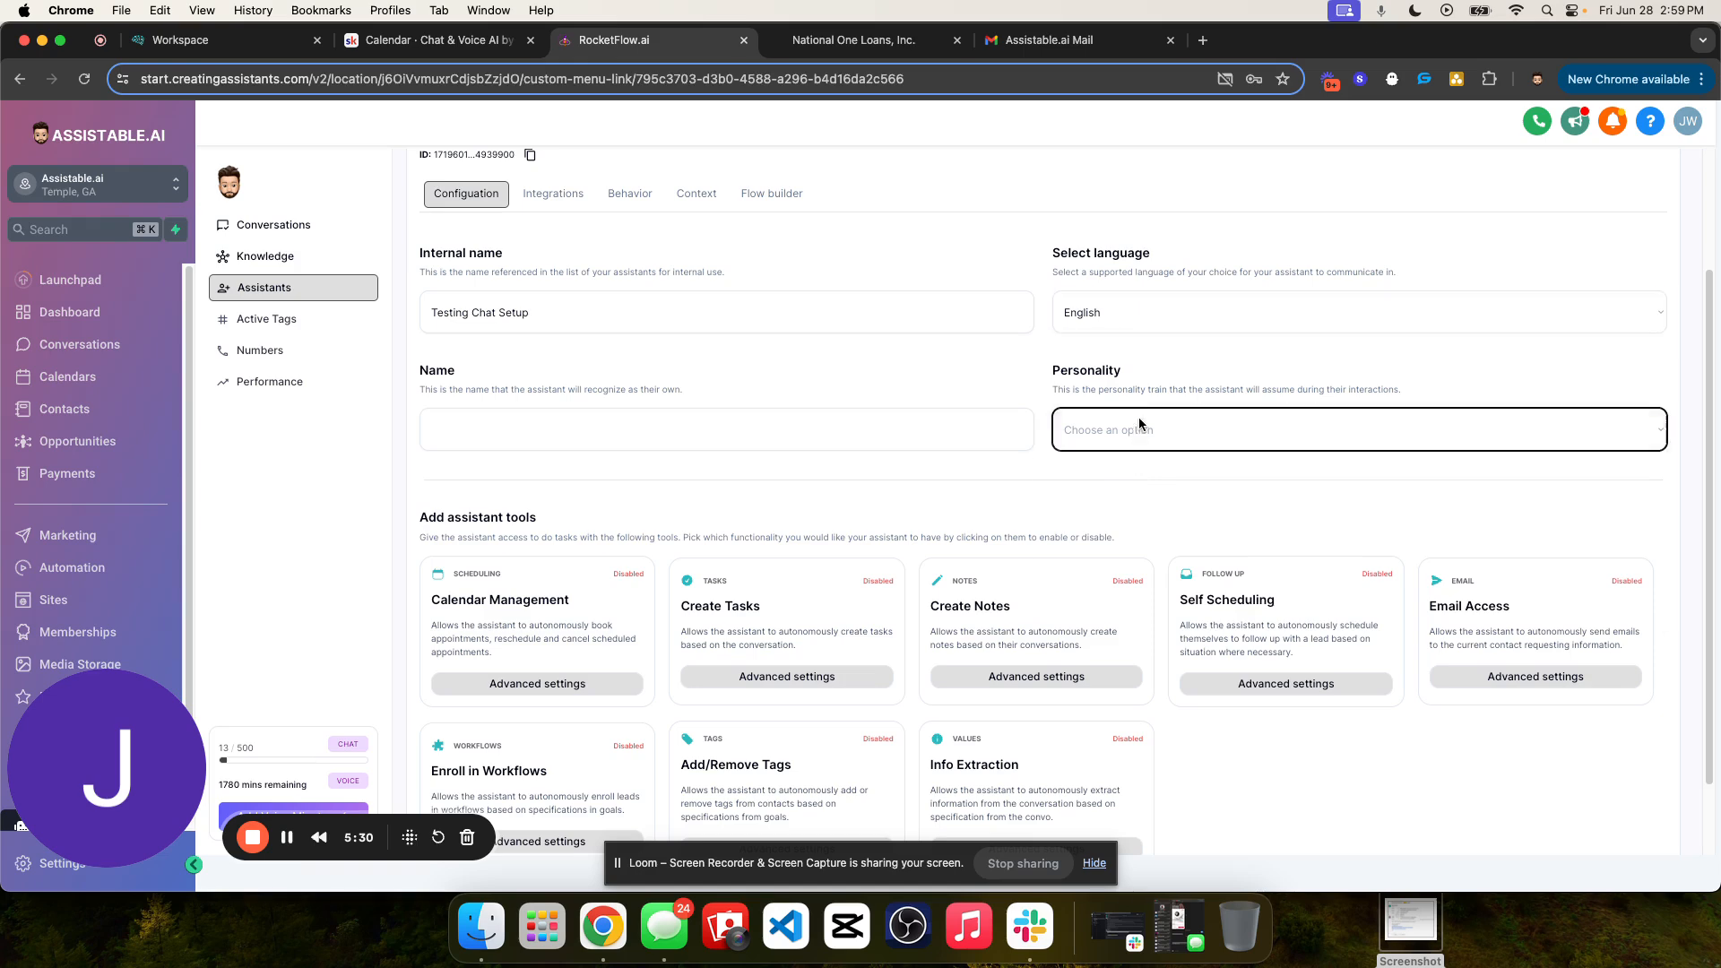
{"action": "left_click", "coordinate": [1167, 500]}
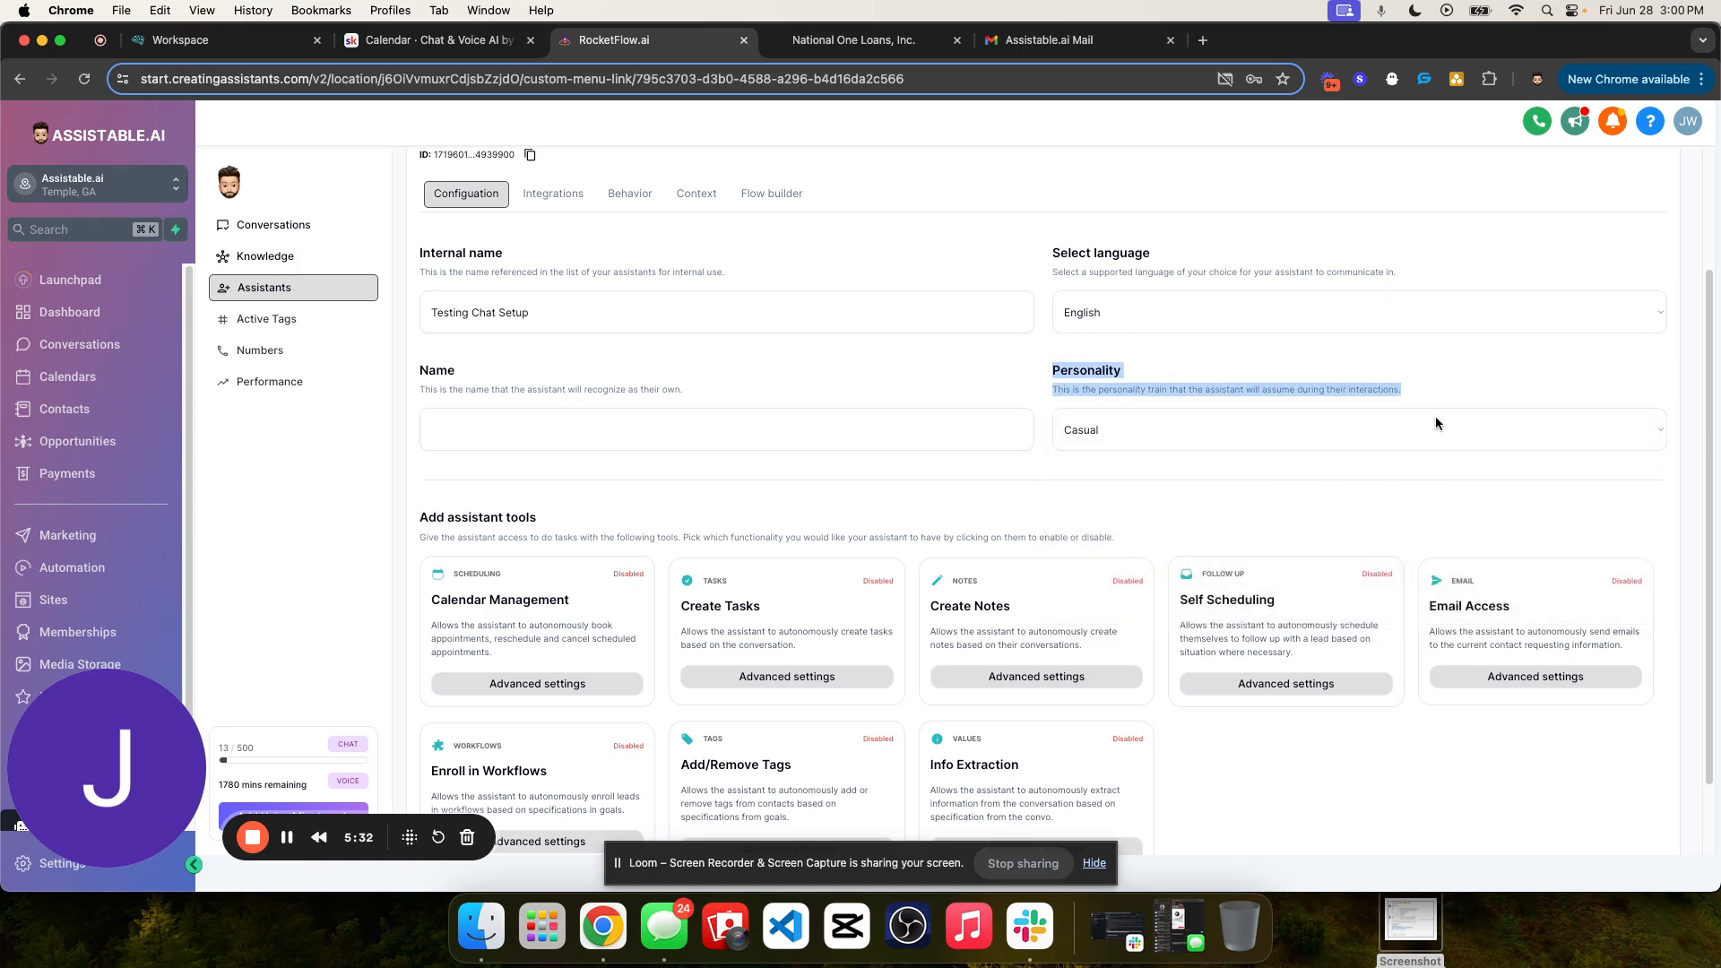
- Fill in the name that the assistant recognizes as its own
{"action": "scroll", "coordinate": [1225, 470], "scroll_direction": "up", "scroll_amount": 1}
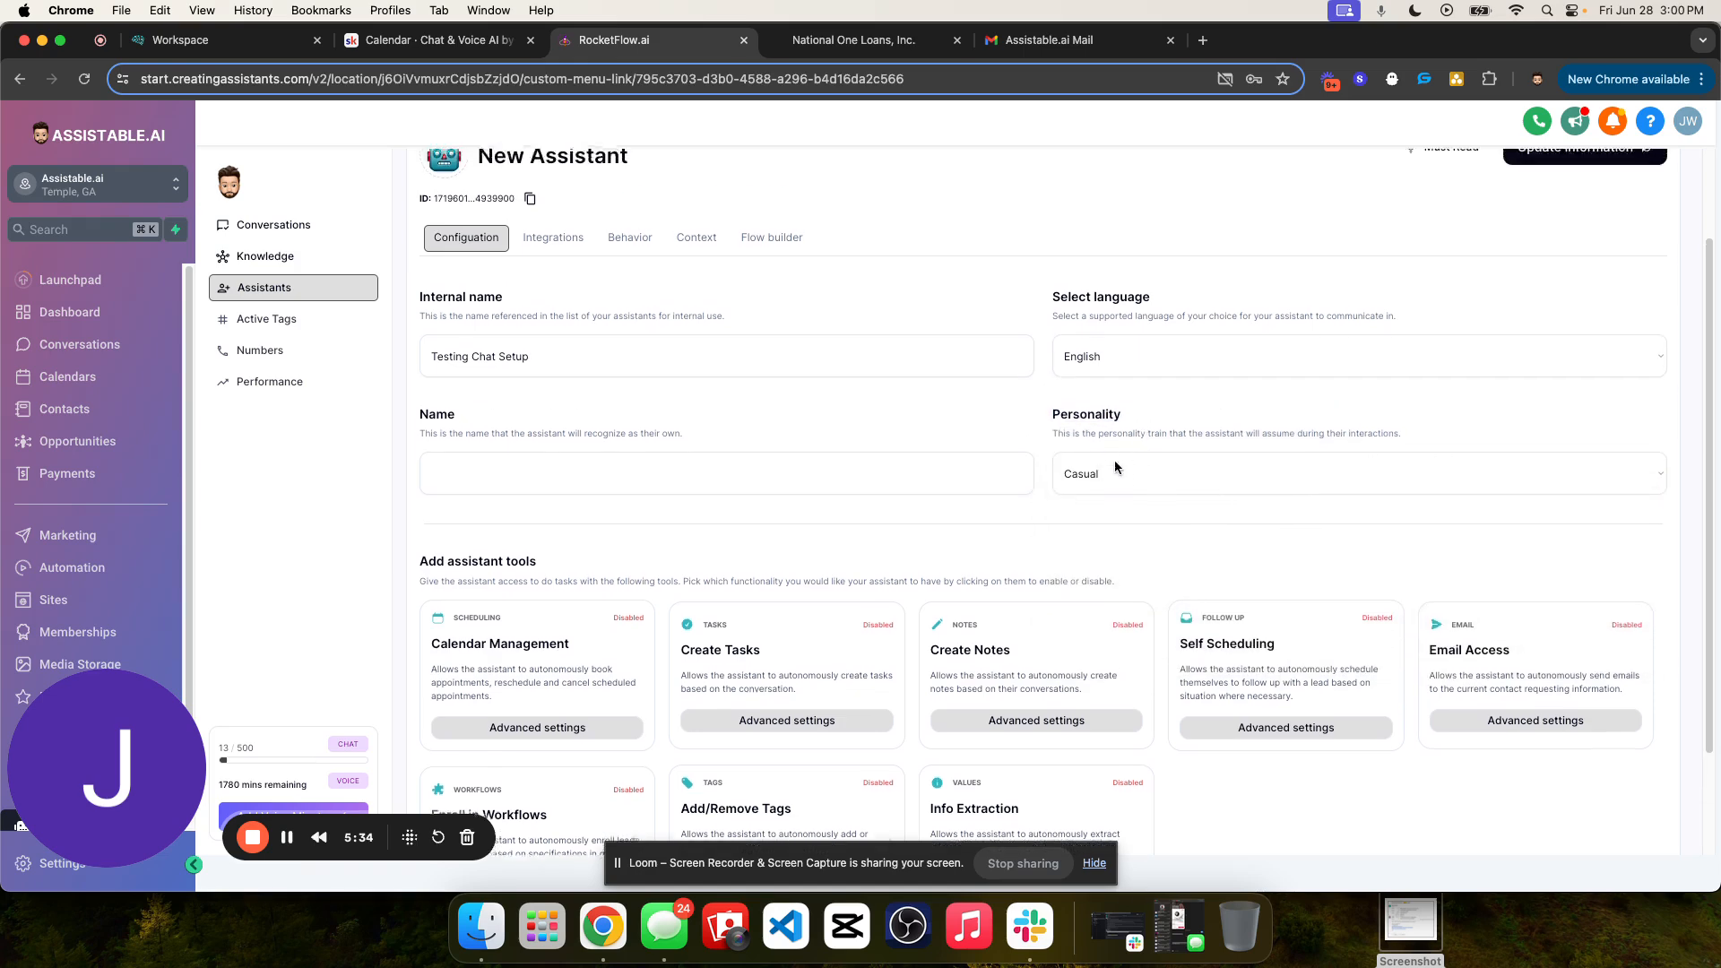
{"action": "scroll", "coordinate": [1116, 460], "scroll_direction": "up", "scroll_amount": 3}
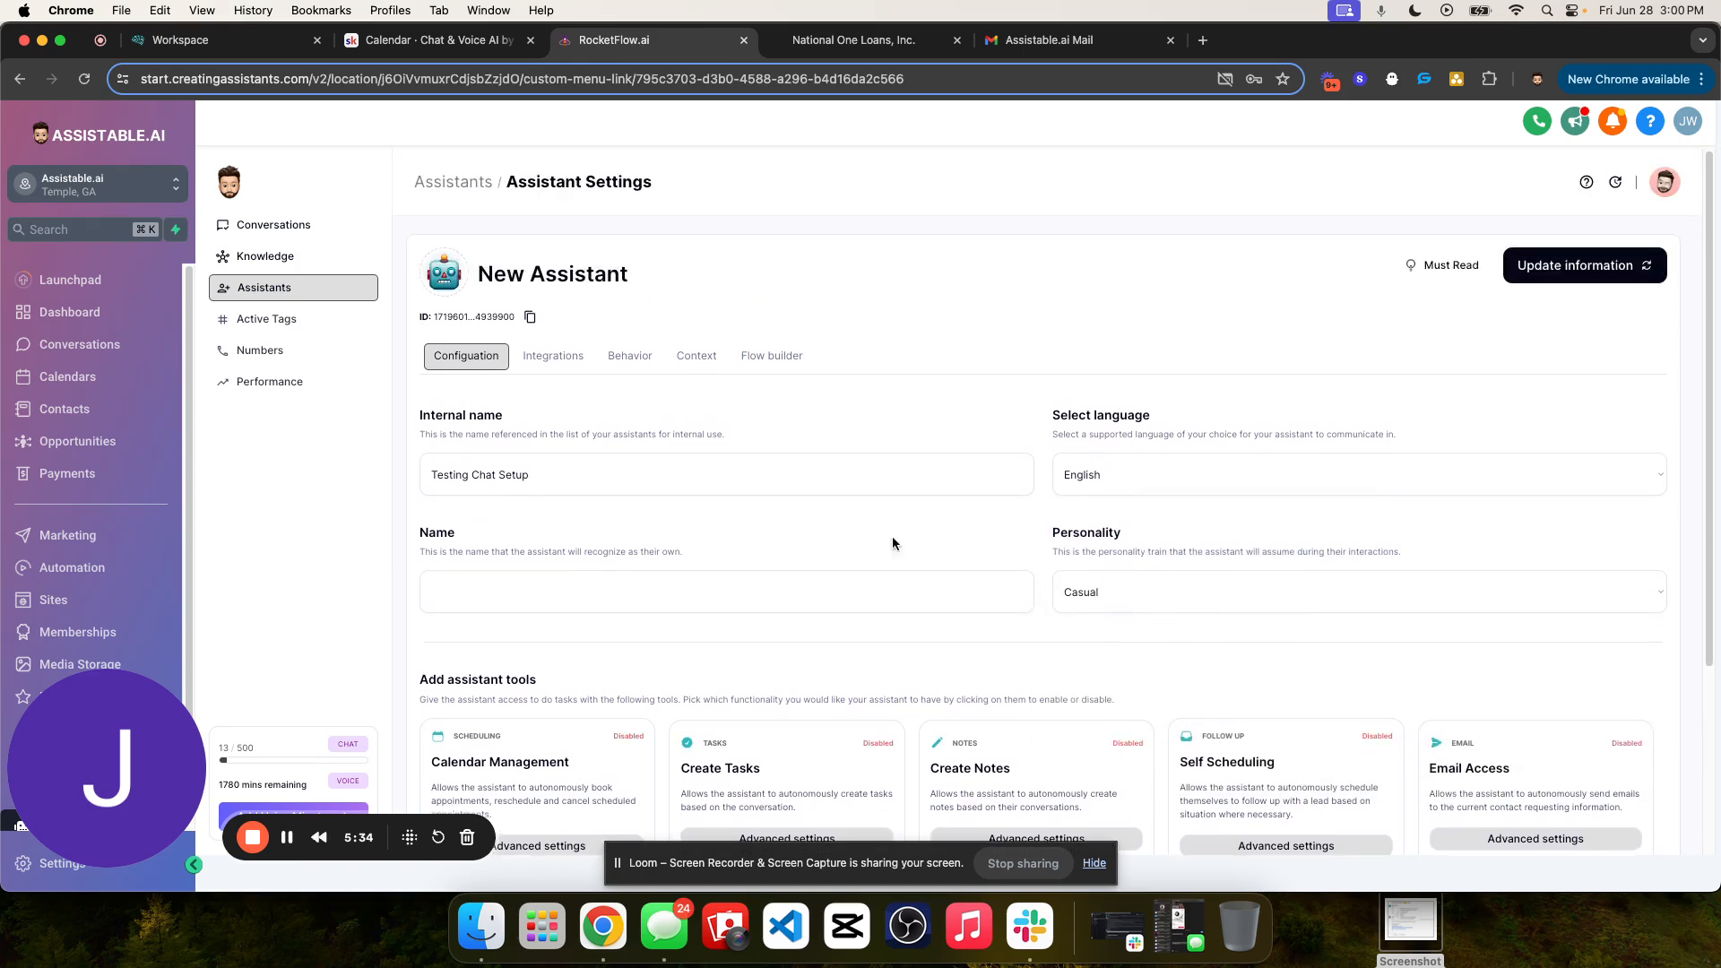
{"action": "left_click", "coordinate": [535, 593]}
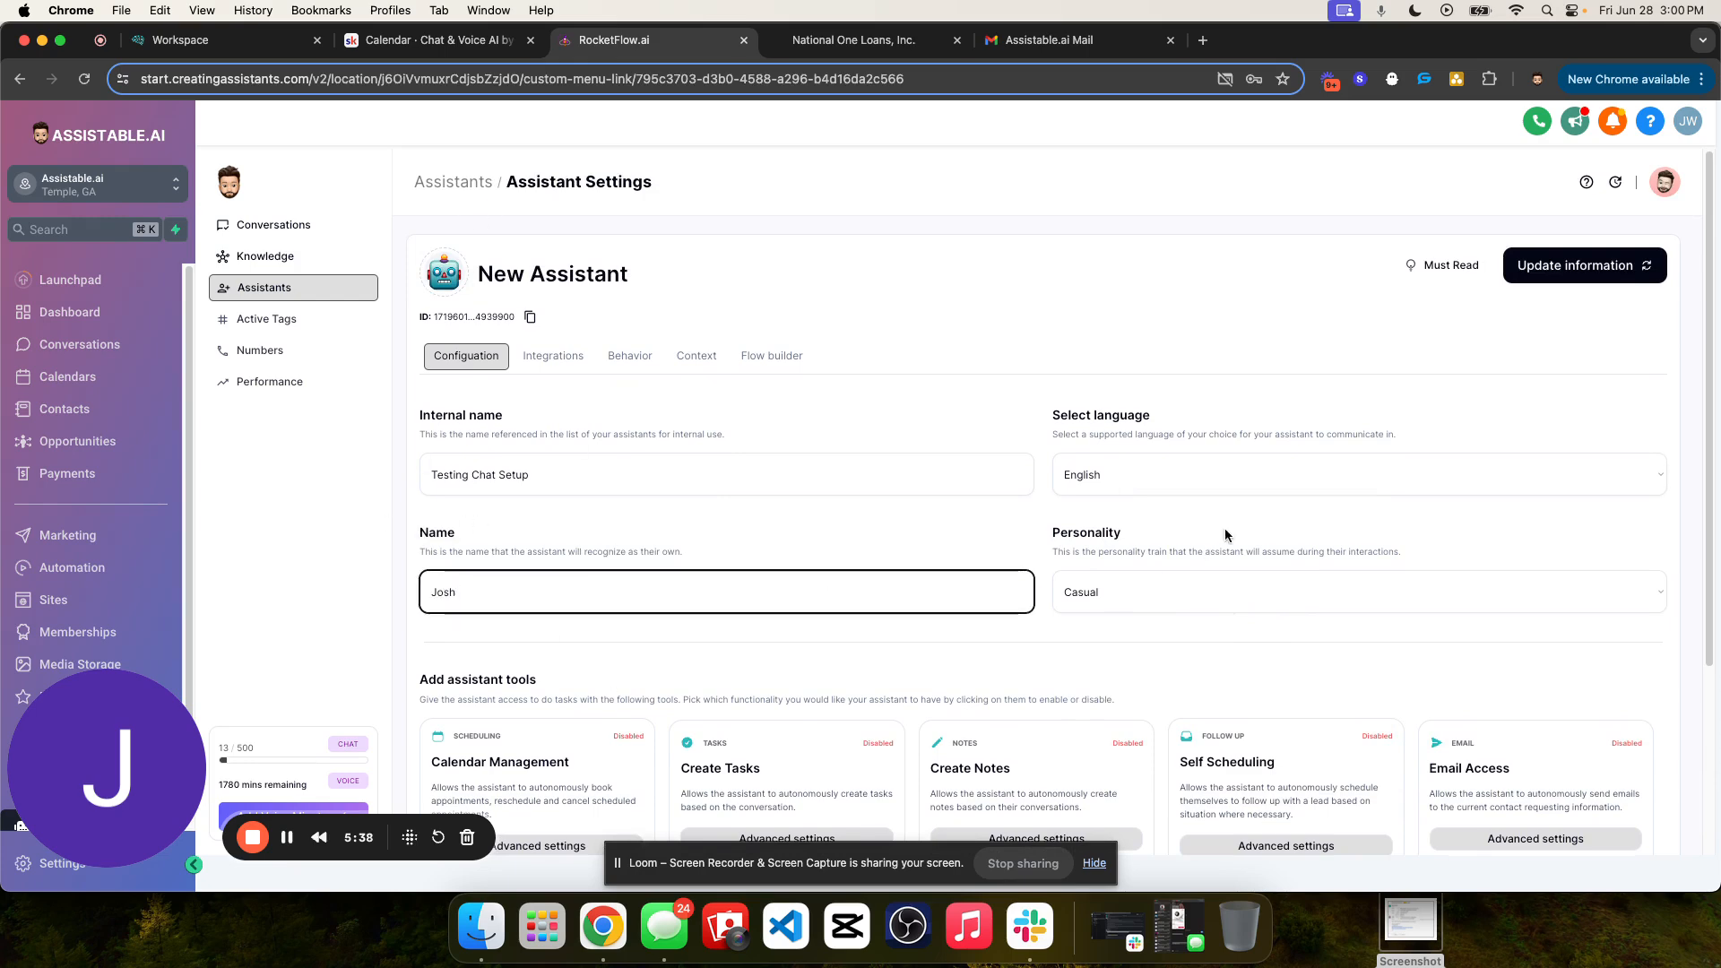
{"action": "left_click", "coordinate": [729, 561]}
- Review the assistant's internal name, language, name and personality settings, the personality options and the available assistant tools
{"action": "scroll", "coordinate": [853, 488], "scroll_direction": "down", "scroll_amount": 4}
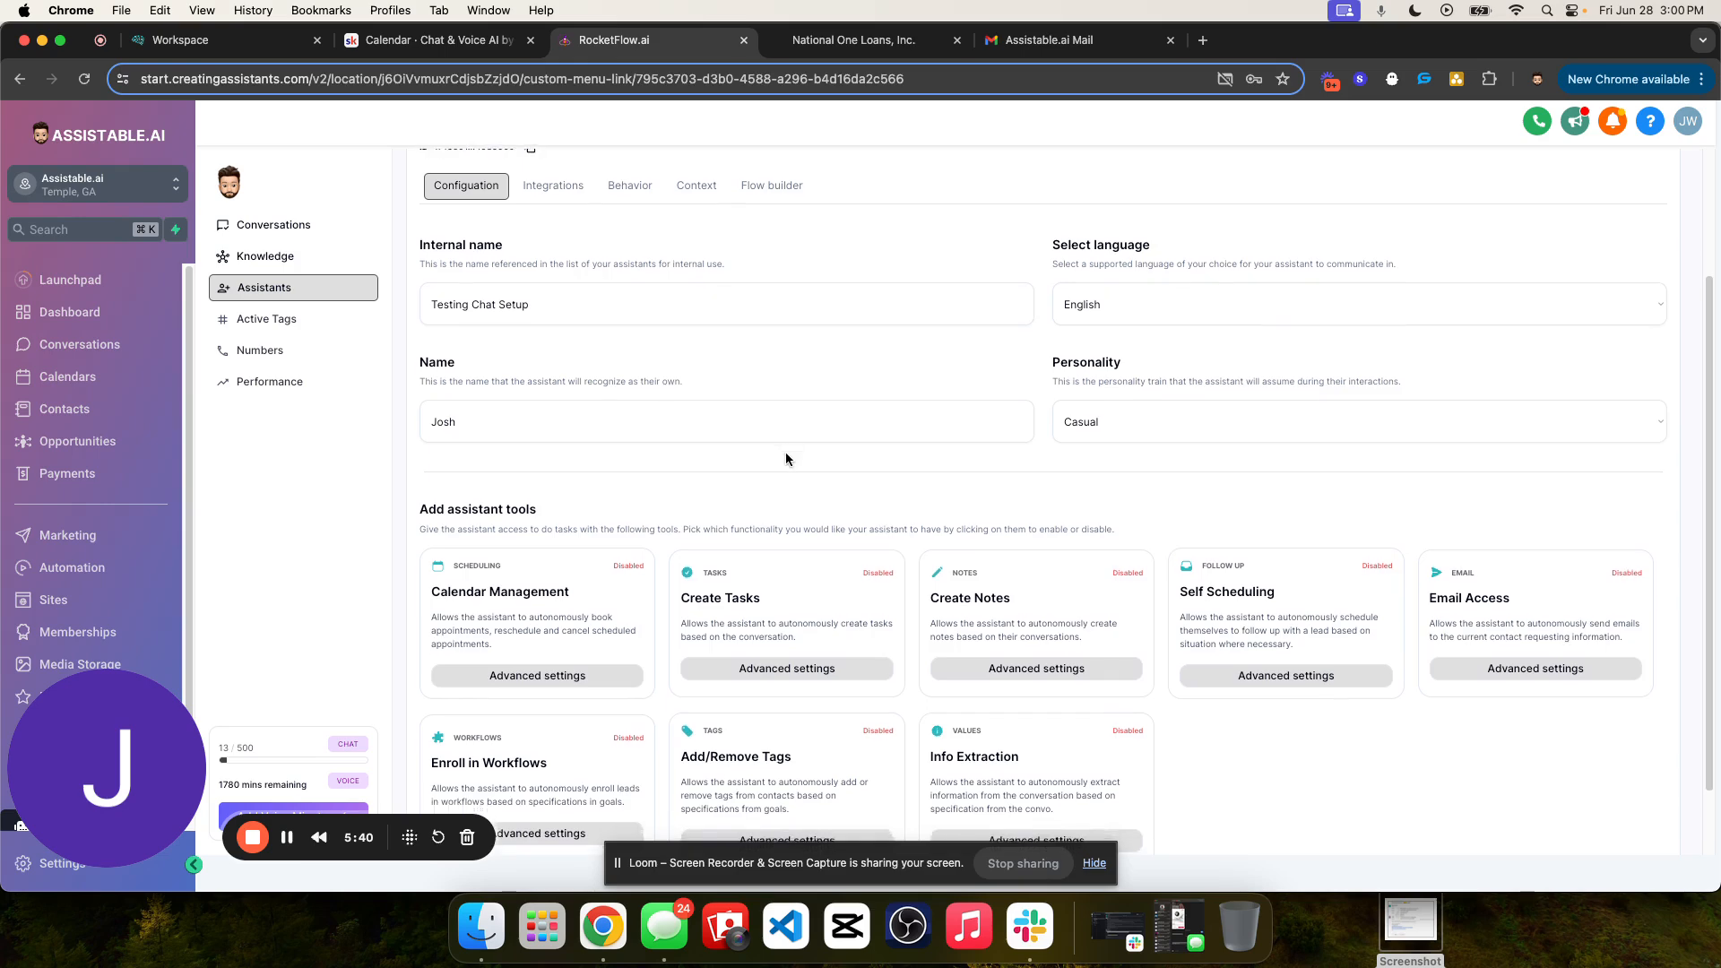
{"action": "scroll", "coordinate": [786, 452], "scroll_direction": "up", "scroll_amount": 4}
{"action": "scroll", "coordinate": [786, 452], "scroll_direction": "down", "scroll_amount": 5}
{"action": "left_click_drag", "start_coordinate": [419, 427], "coordinate": [1230, 450]}
{"action": "left_click", "coordinate": [1230, 450]}
{"action": "scroll", "coordinate": [1201, 449], "scroll_direction": "up", "scroll_amount": 4}
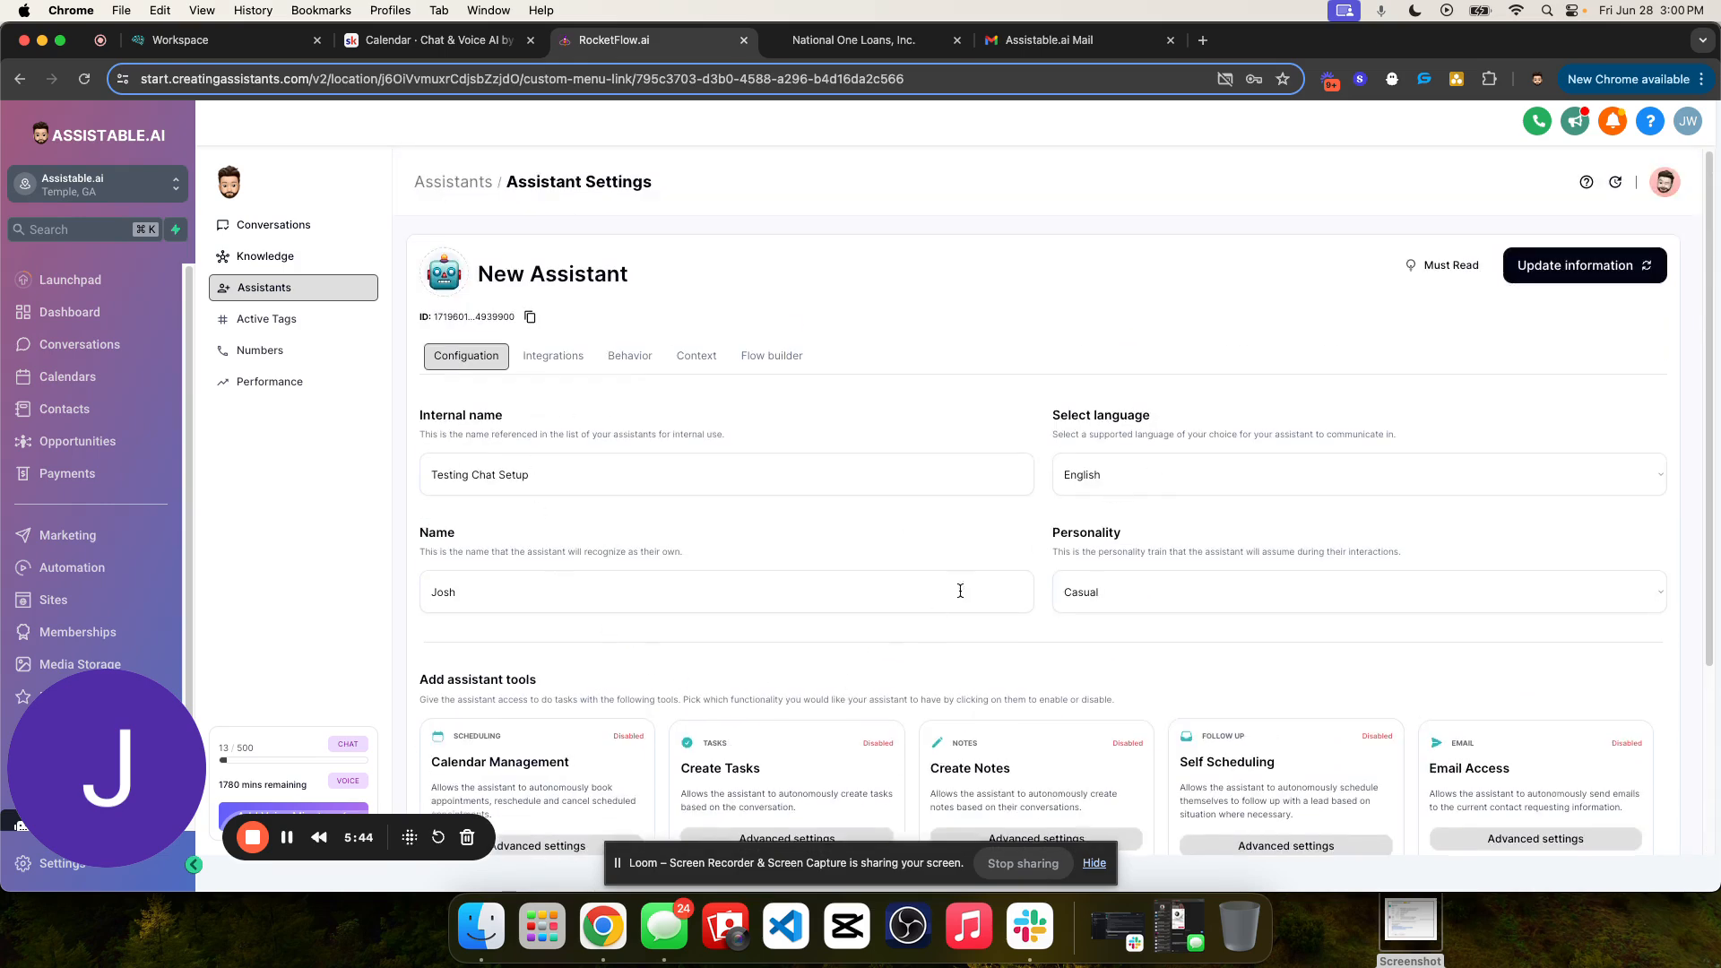
{"action": "scroll", "coordinate": [1170, 732], "scroll_direction": "down", "scroll_amount": 3}
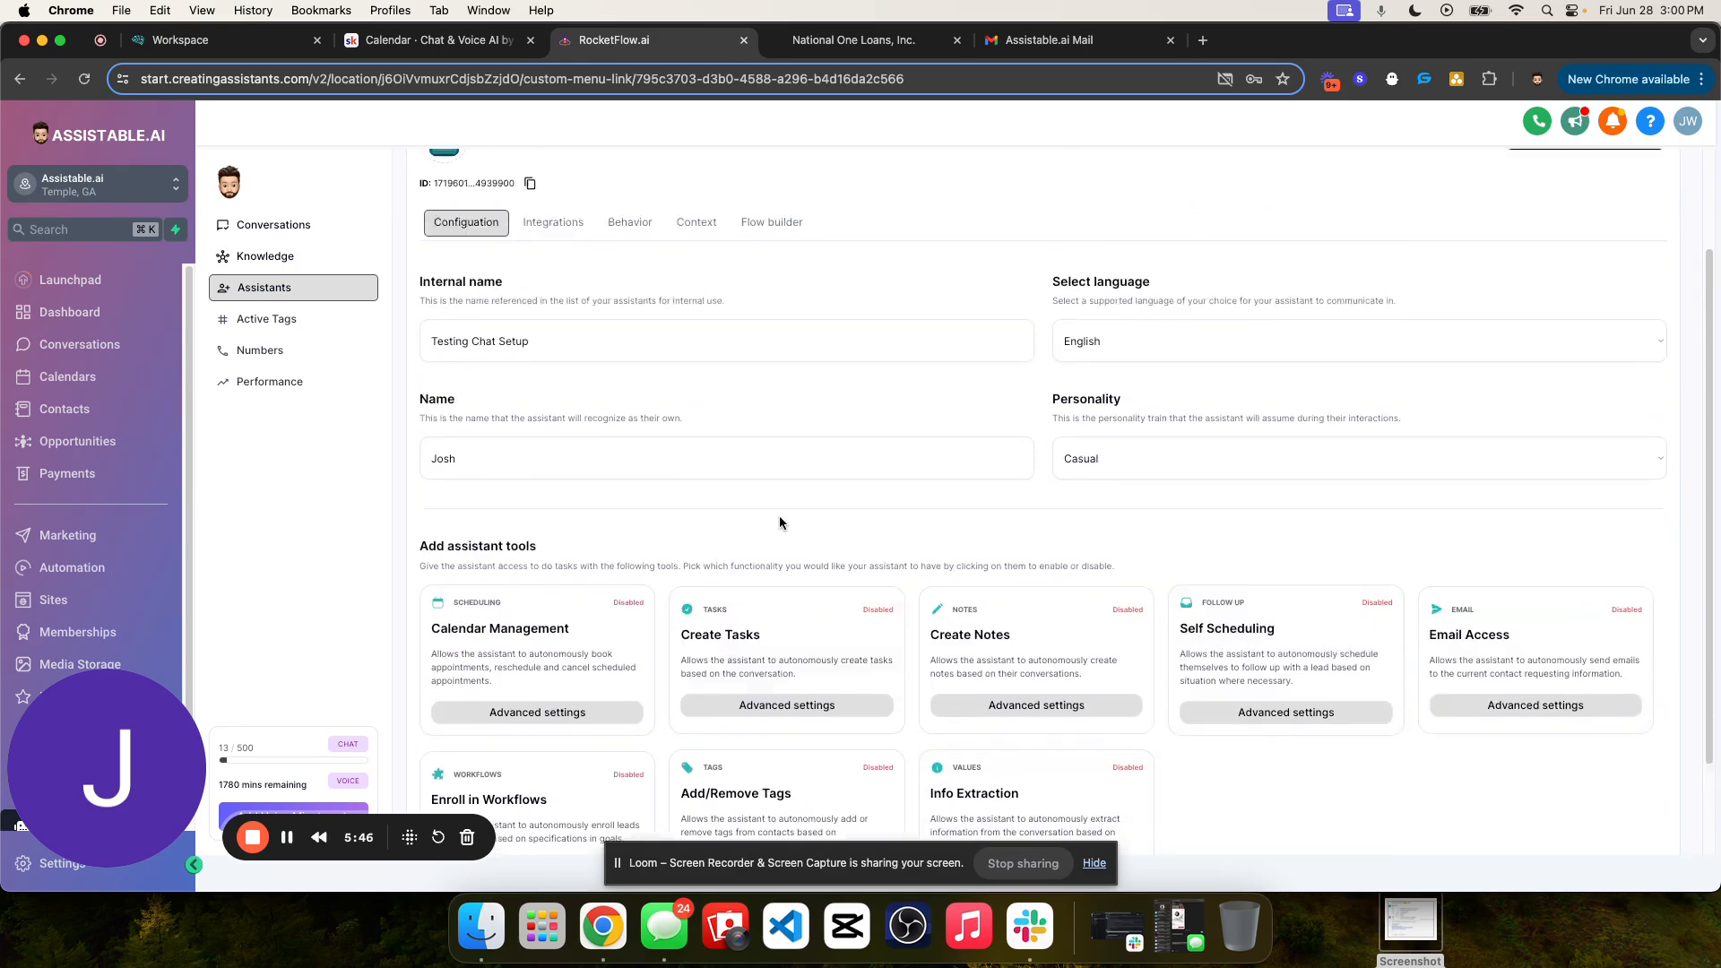
{"action": "scroll", "coordinate": [779, 520], "scroll_direction": "up", "scroll_amount": 3}
{"action": "left_click_drag", "start_coordinate": [413, 394], "coordinate": [1241, 574]}
{"action": "left_click", "coordinate": [1241, 574]}
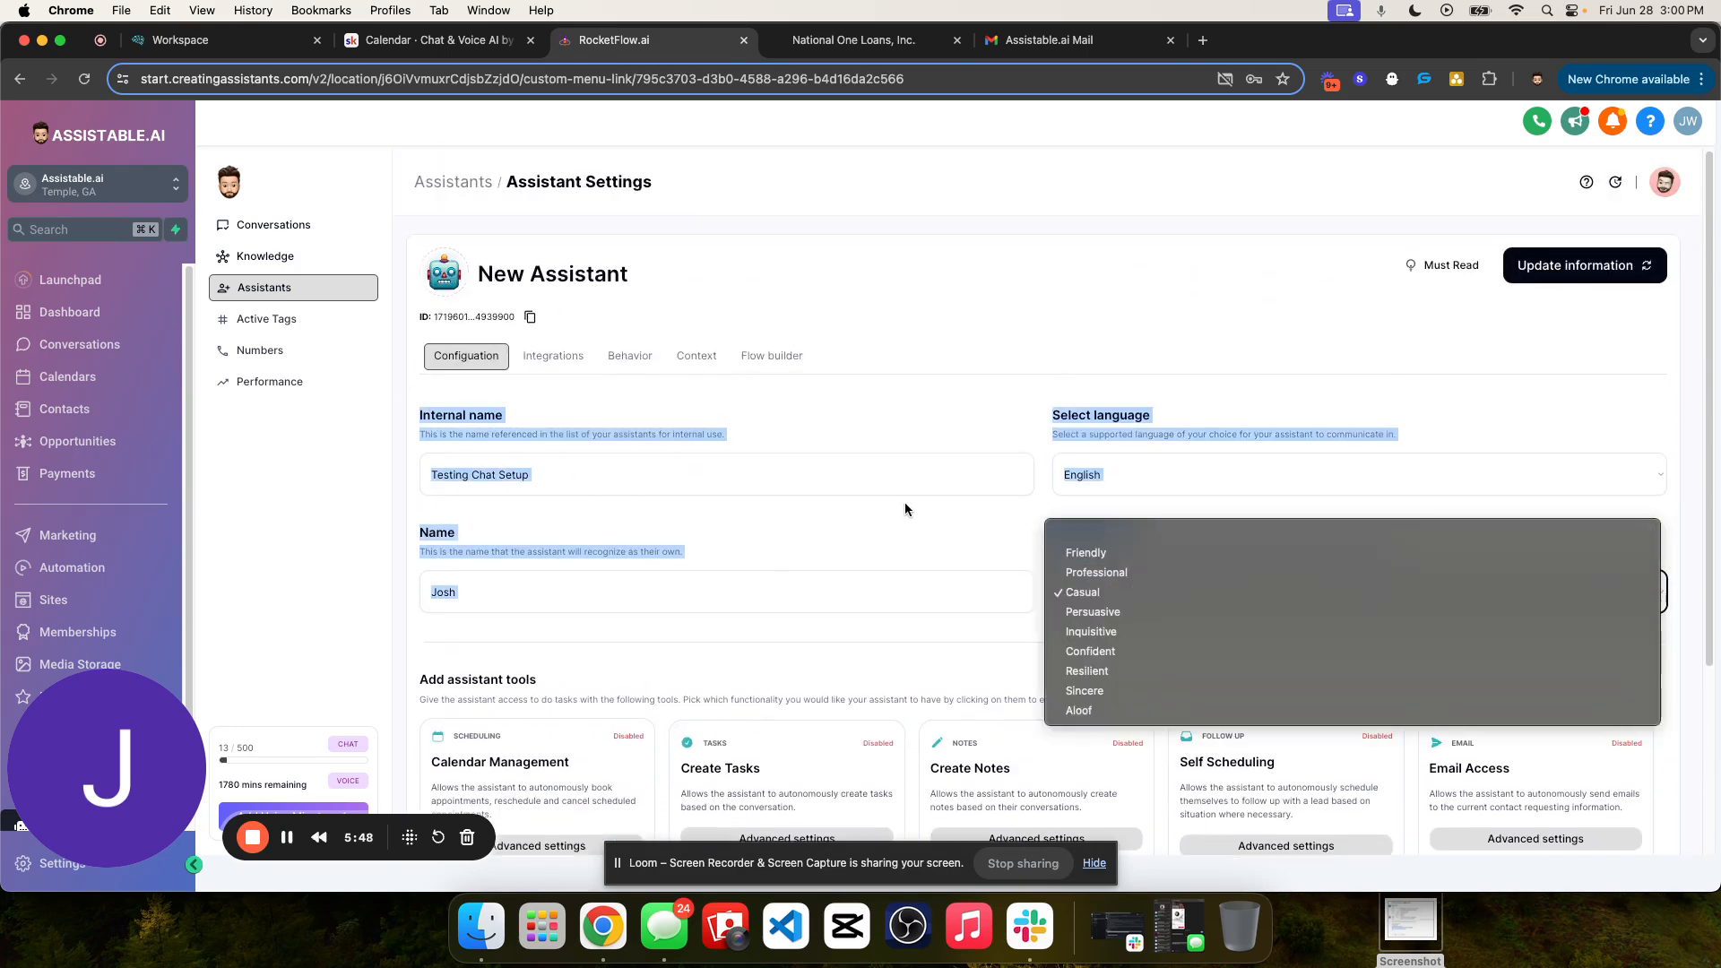
{"action": "left_click", "coordinate": [856, 531]}
{"action": "left_click", "coordinate": [587, 537]}
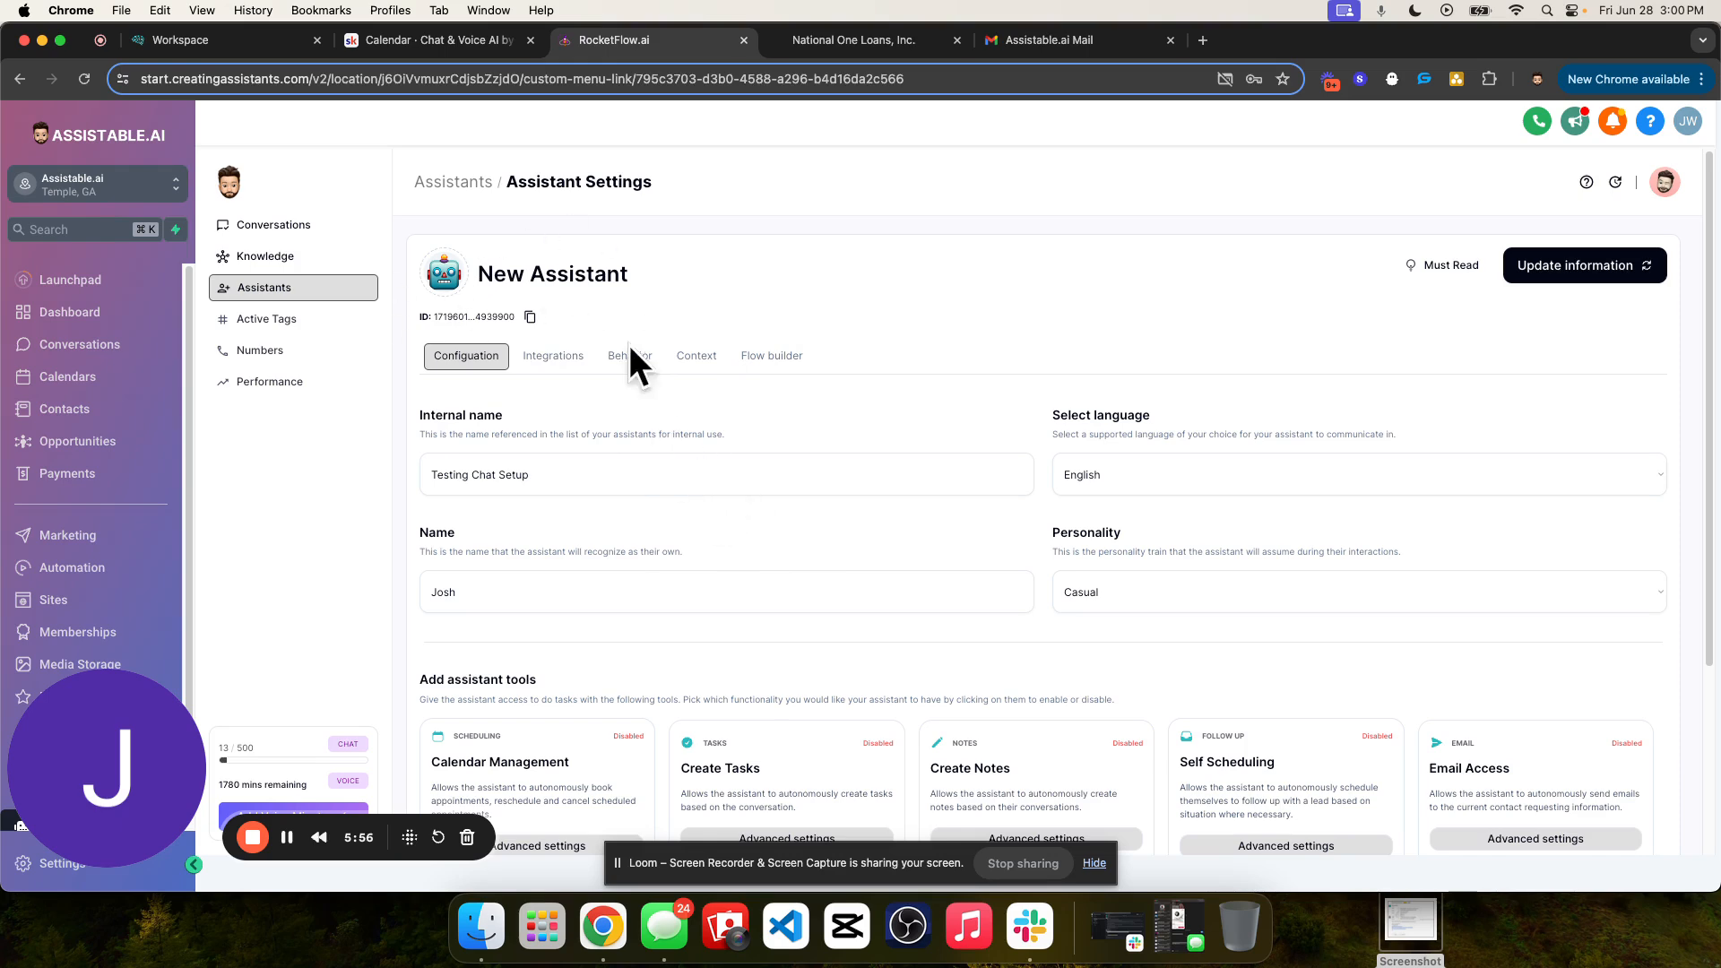
- Read the assistant tools description and enable the Calendar Management tool for the assistant
{"action": "scroll", "coordinate": [638, 430], "scroll_direction": "down", "scroll_amount": 3}
{"action": "scroll", "coordinate": [1029, 466], "scroll_direction": "up", "scroll_amount": 3}
{"action": "scroll", "coordinate": [628, 465], "scroll_direction": "down", "scroll_amount": 3}
{"action": "left_click_drag", "start_coordinate": [419, 427], "coordinate": [1119, 458]}
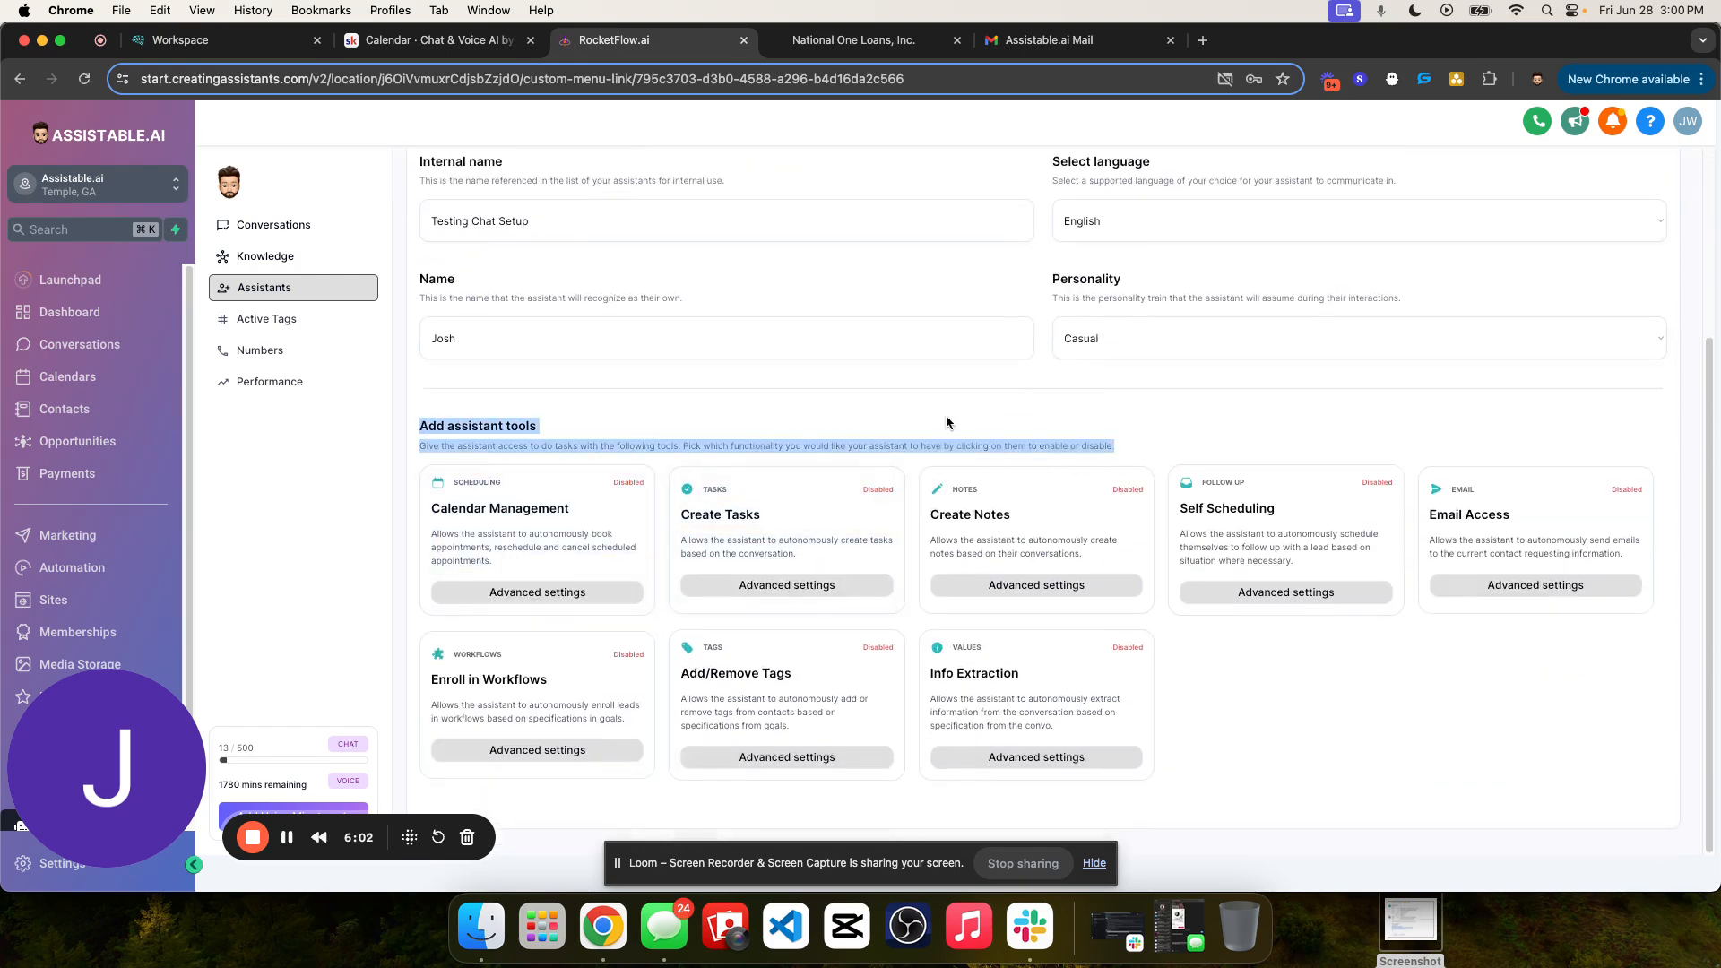
{"action": "left_click", "coordinate": [550, 428]}
{"action": "left_click", "coordinate": [562, 550]}
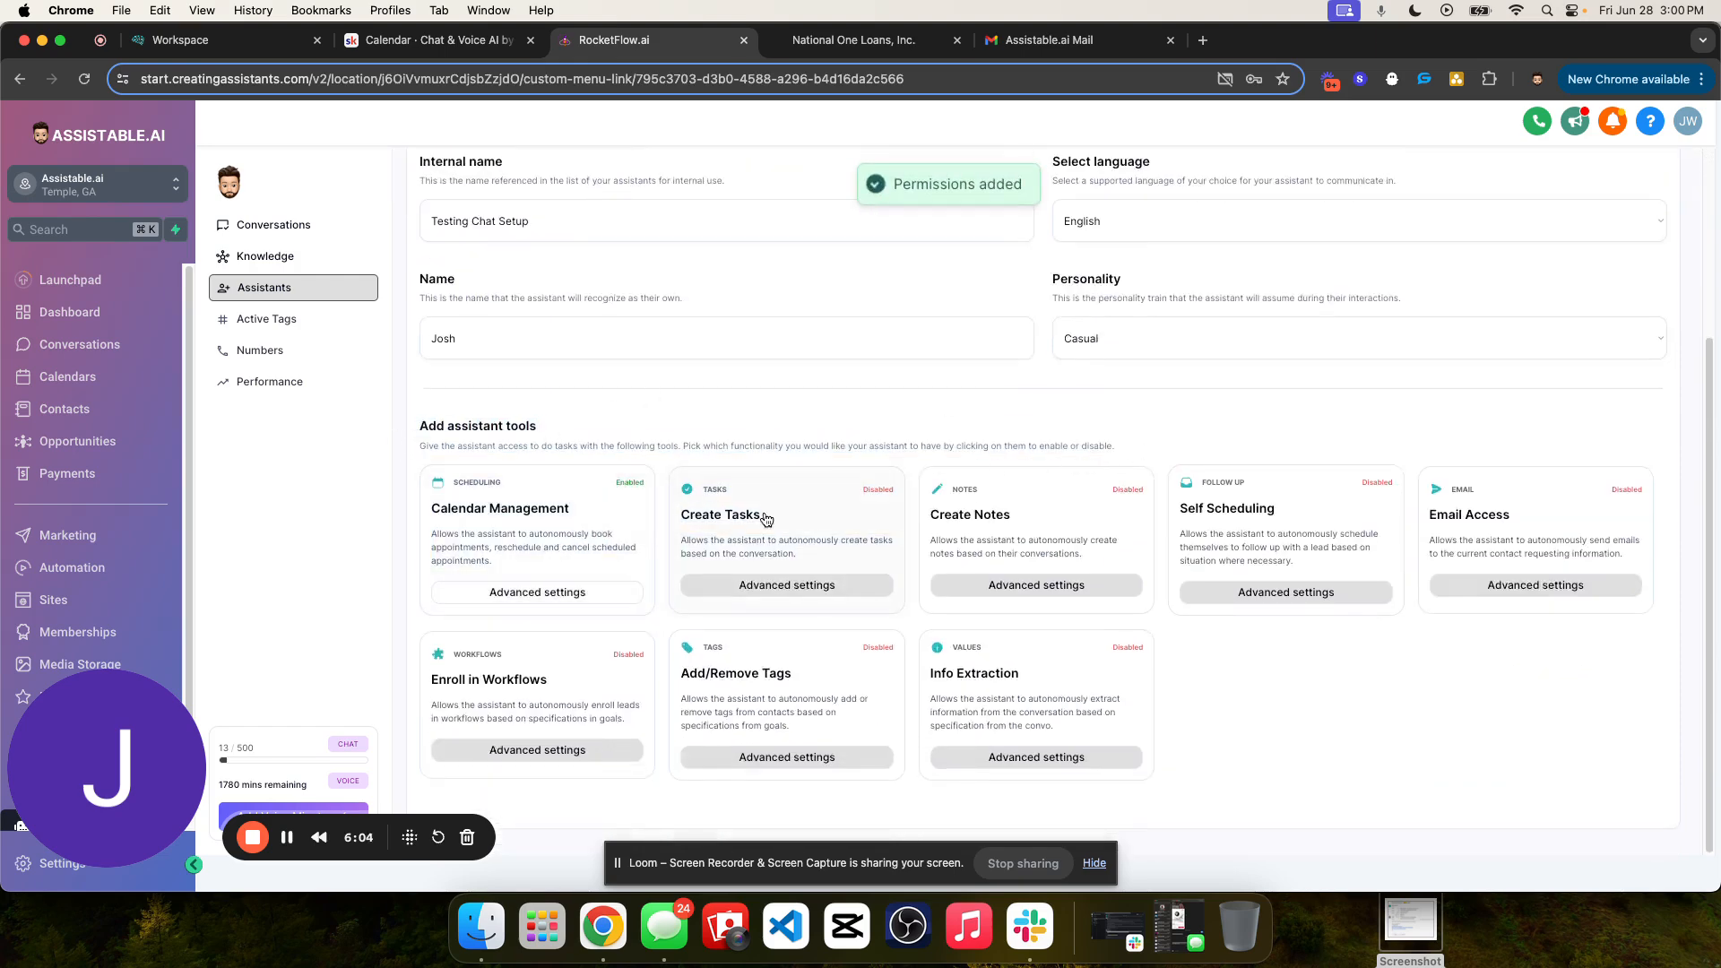
- Enable the Create Tasks, Create Notes, Self Scheduling, Email Access, Info Extraction, Add/Remove Tags and Enroll in Workflows tools for the assistant
{"action": "left_click", "coordinate": [765, 519]}
{"action": "left_click", "coordinate": [986, 516]}
{"action": "left_click", "coordinate": [1290, 504]}
{"action": "left_click", "coordinate": [1454, 512]}
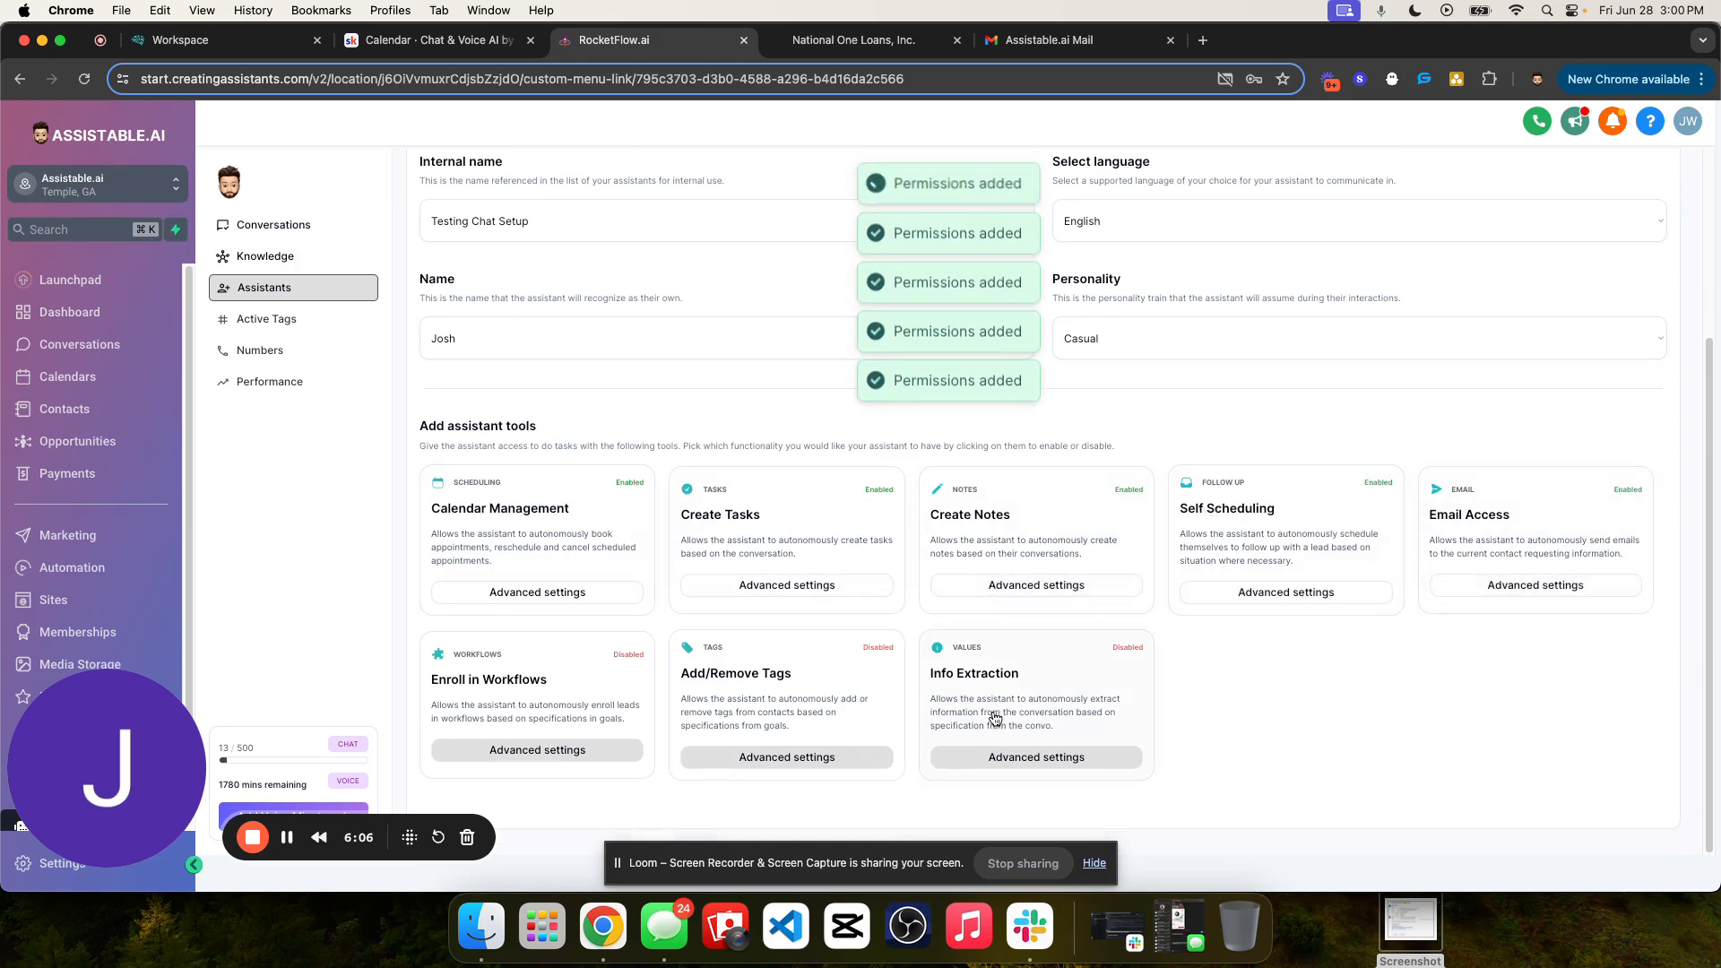
{"action": "left_click", "coordinate": [996, 717]}
{"action": "left_click", "coordinate": [735, 703]}
{"action": "left_click", "coordinate": [574, 691]}
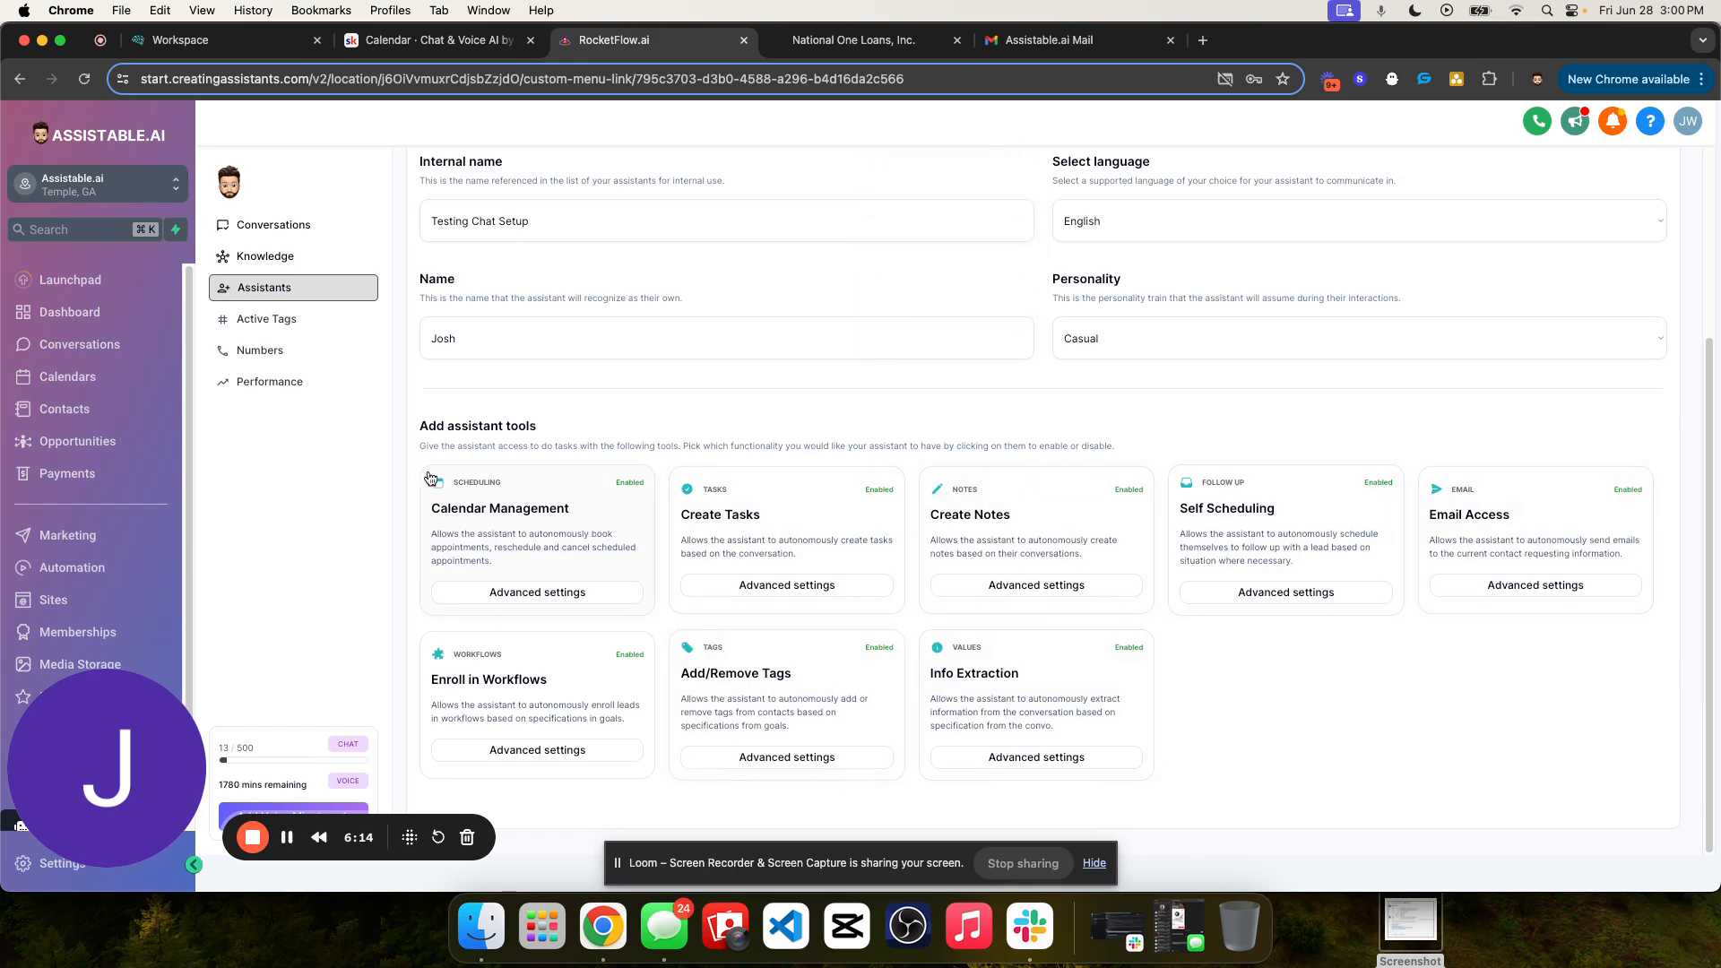
{"action": "left_click_drag", "start_coordinate": [401, 420], "coordinate": [1208, 459]}
{"action": "left_click", "coordinate": [728, 497]}
{"action": "scroll", "coordinate": [728, 497], "scroll_direction": "up", "scroll_amount": 3}
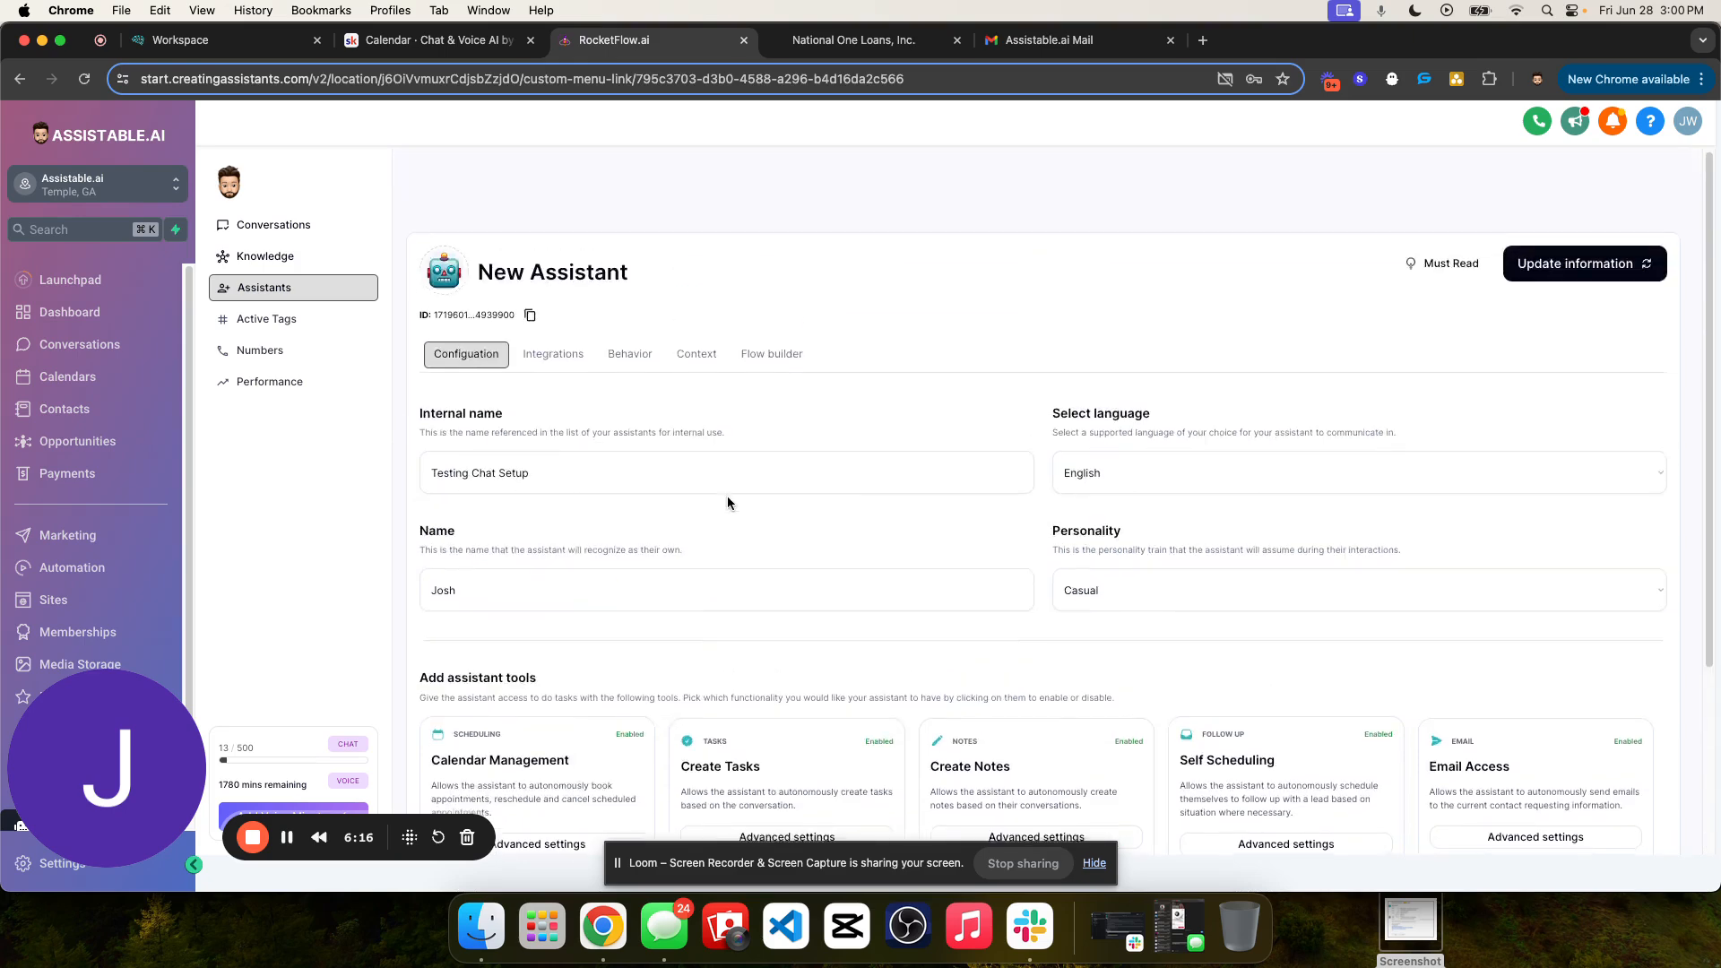
{"action": "scroll", "coordinate": [728, 503], "scroll_direction": "down", "scroll_amount": 3}
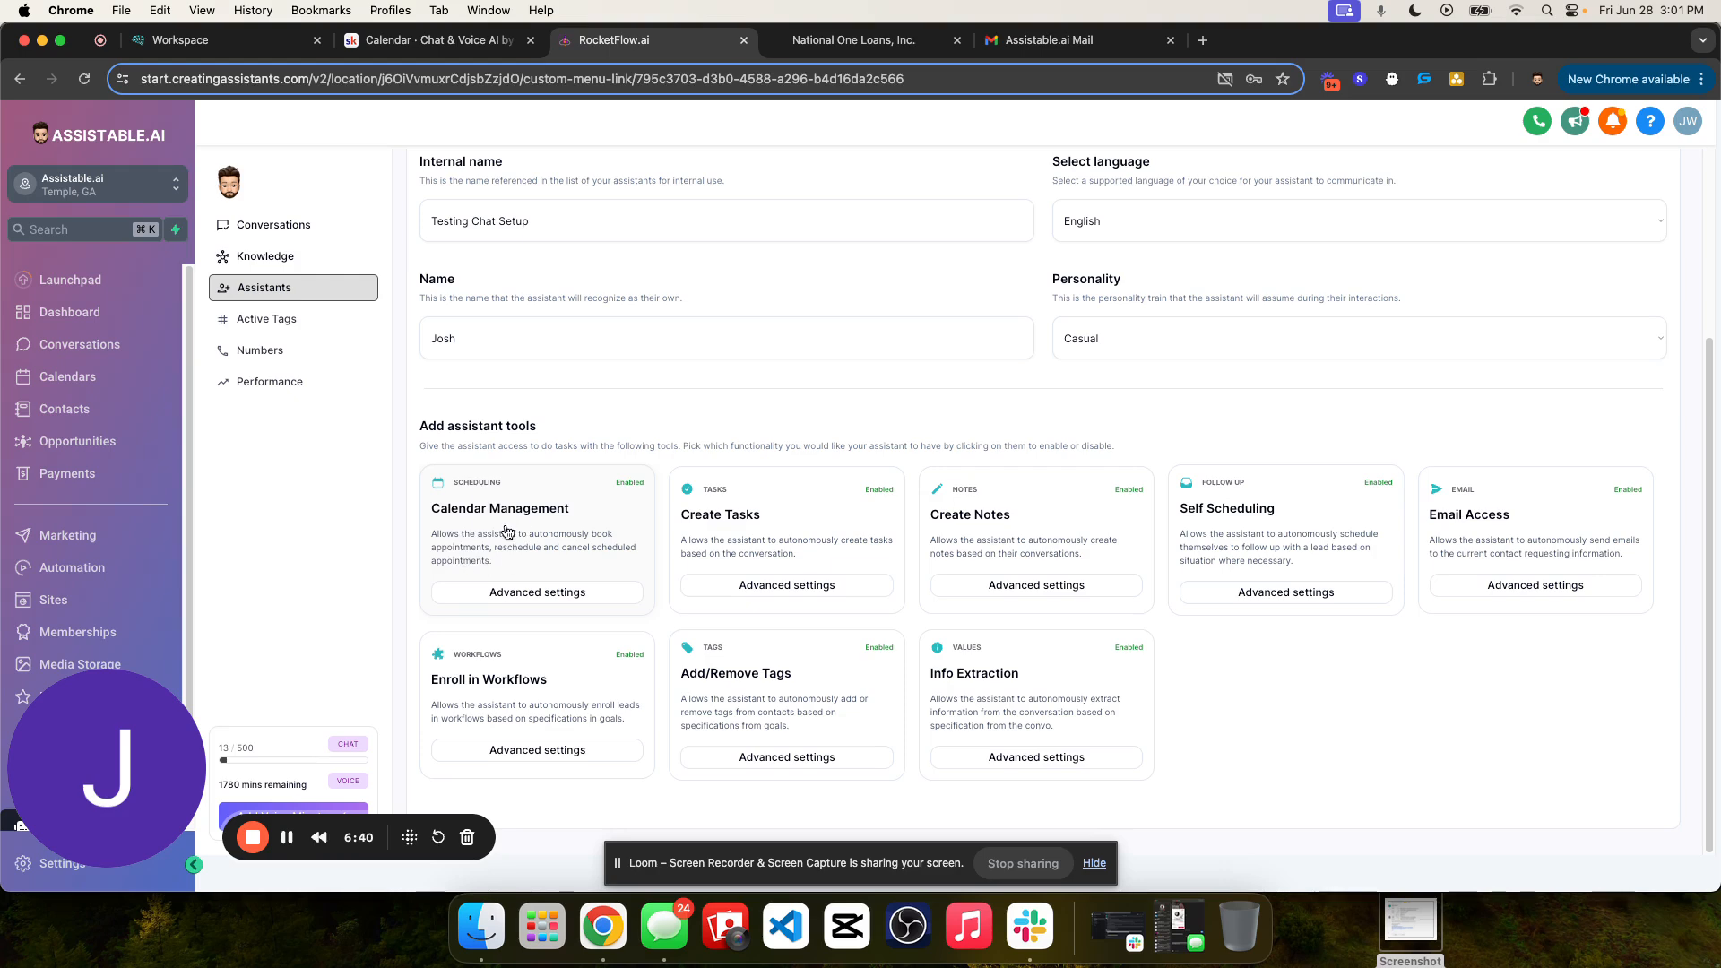
- Review the advanced settings of the Calendar Management and Create Tasks tools, including the "Speak while completing a task" description and the calendar tasks offered for messages
{"action": "left_click", "coordinate": [498, 594]}
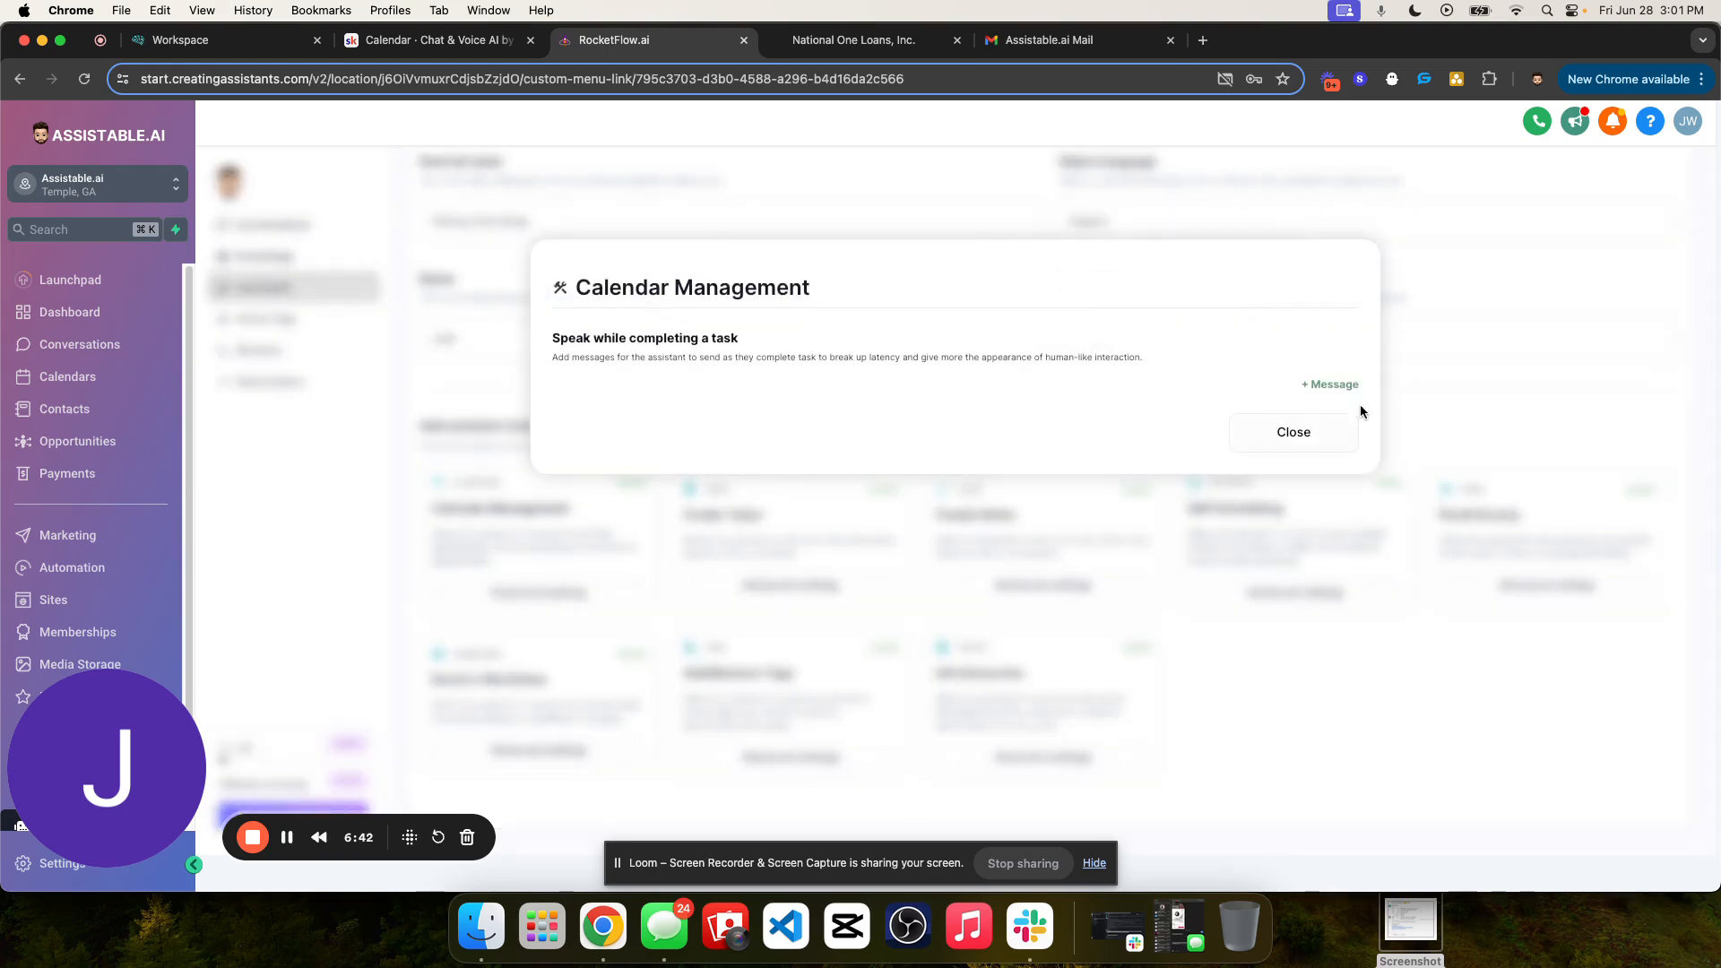
{"action": "left_click", "coordinate": [1316, 406]}
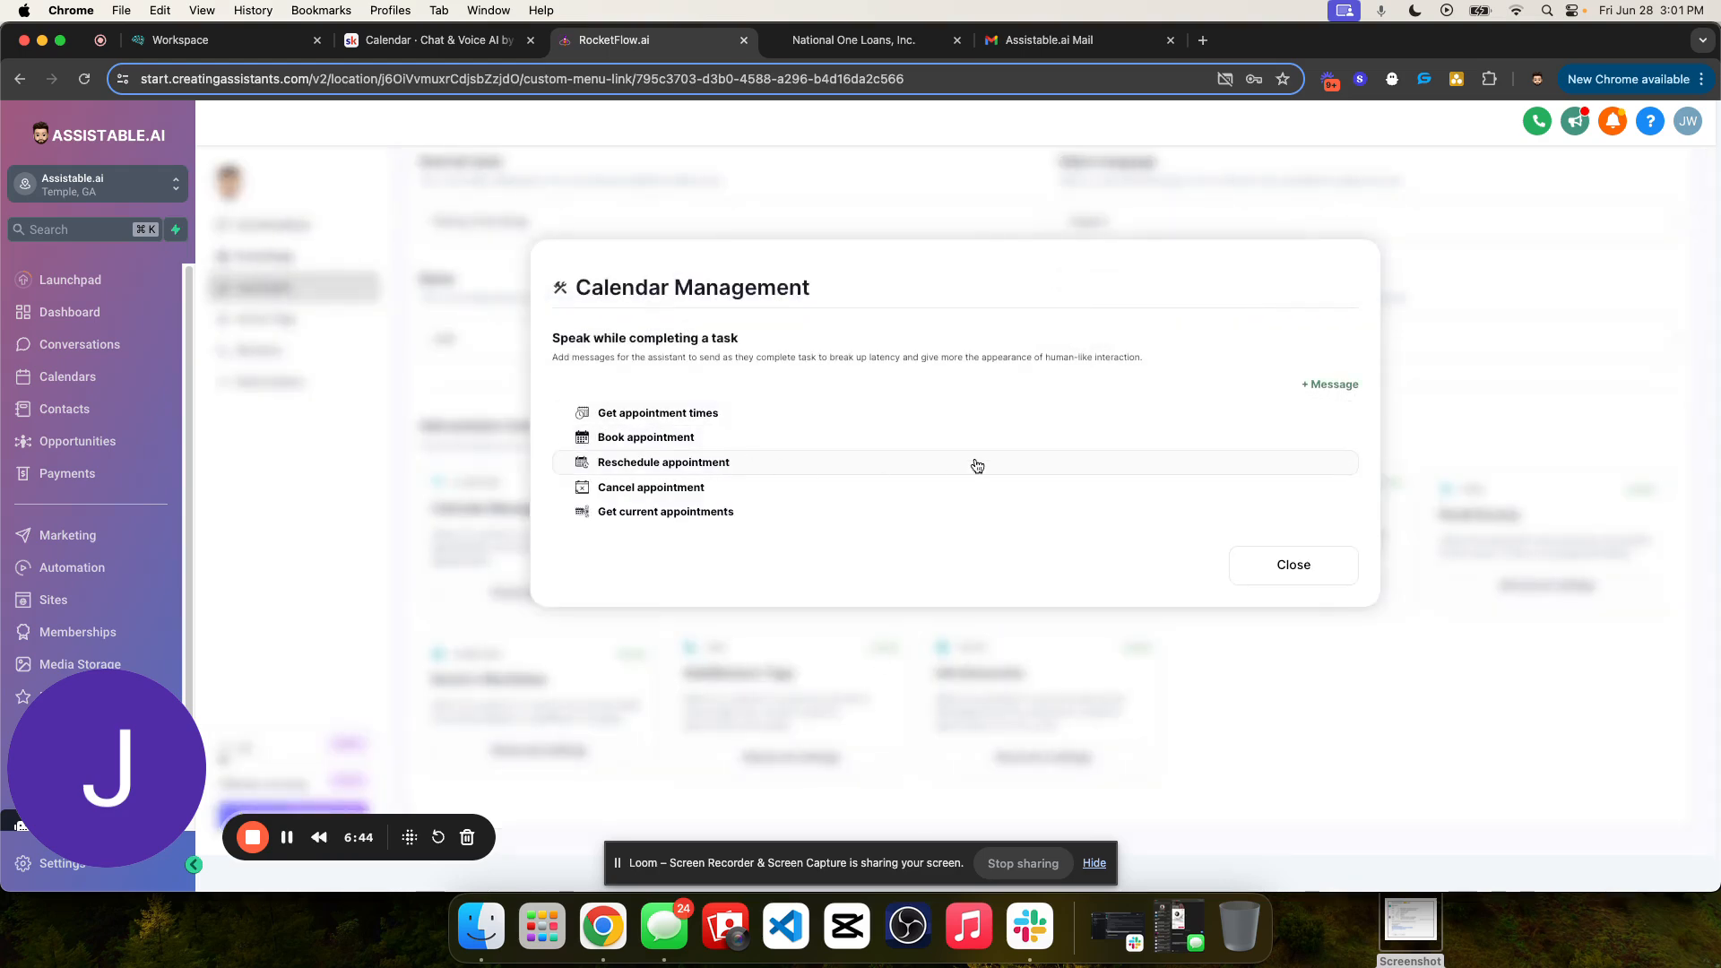
{"action": "left_click_drag", "start_coordinate": [595, 261], "coordinate": [808, 299]}
{"action": "left_click", "coordinate": [685, 378]}
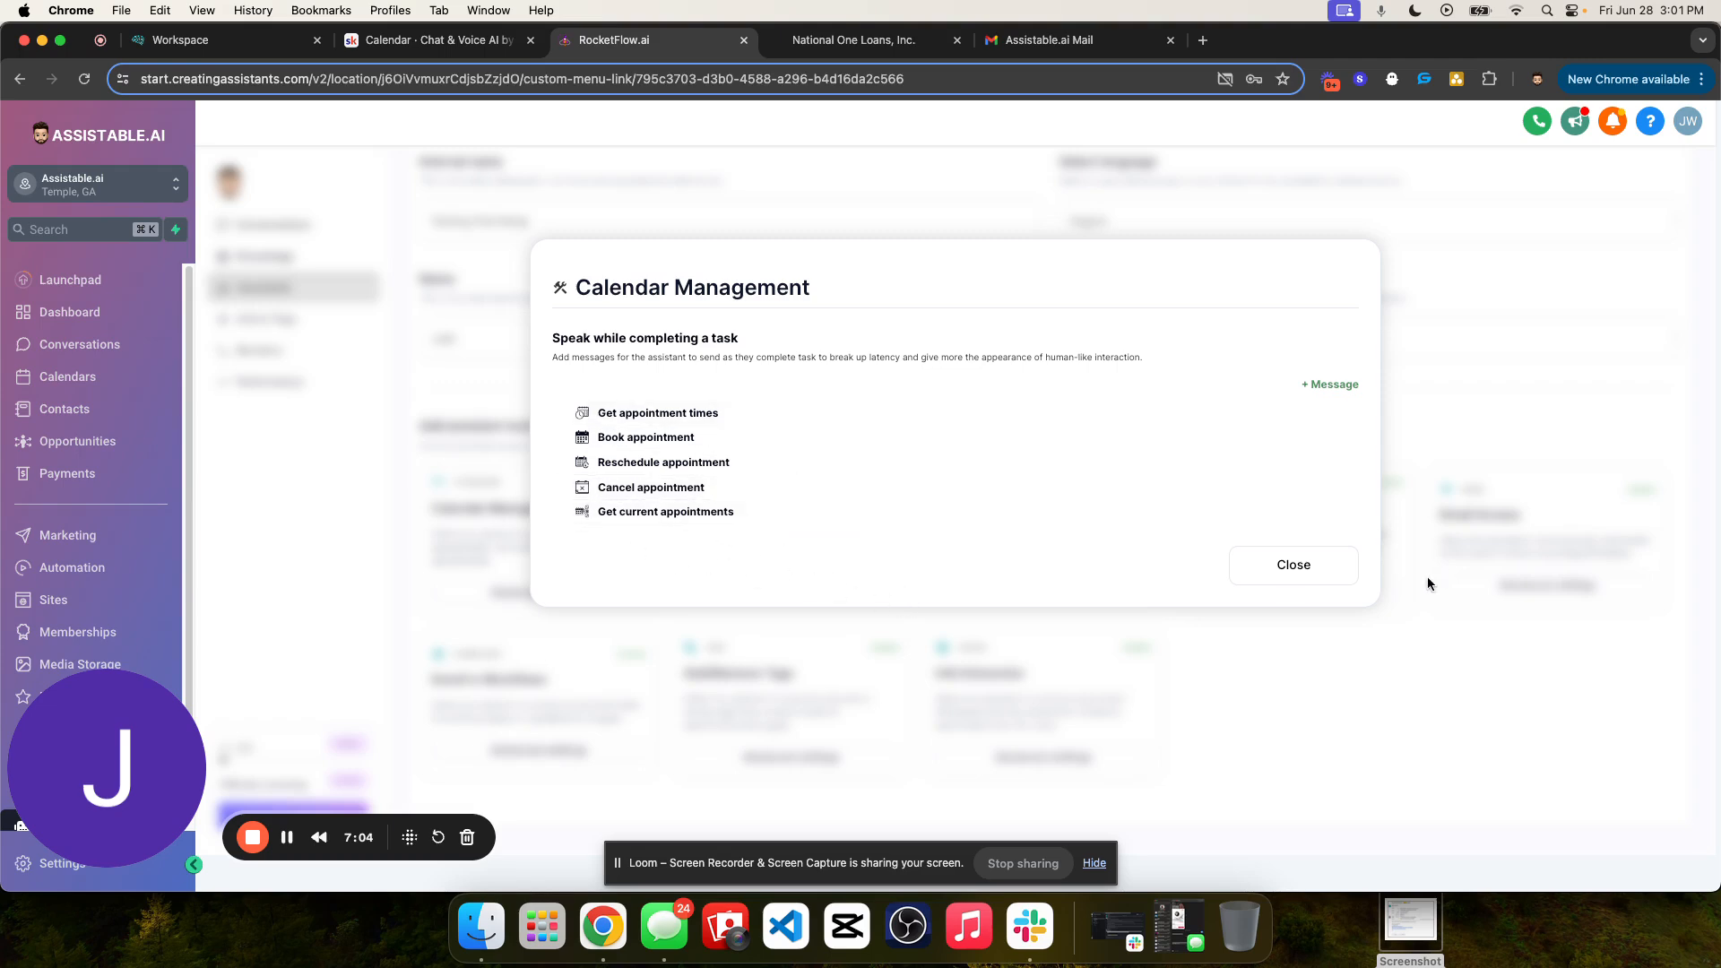
{"action": "left_click", "coordinate": [1326, 576]}
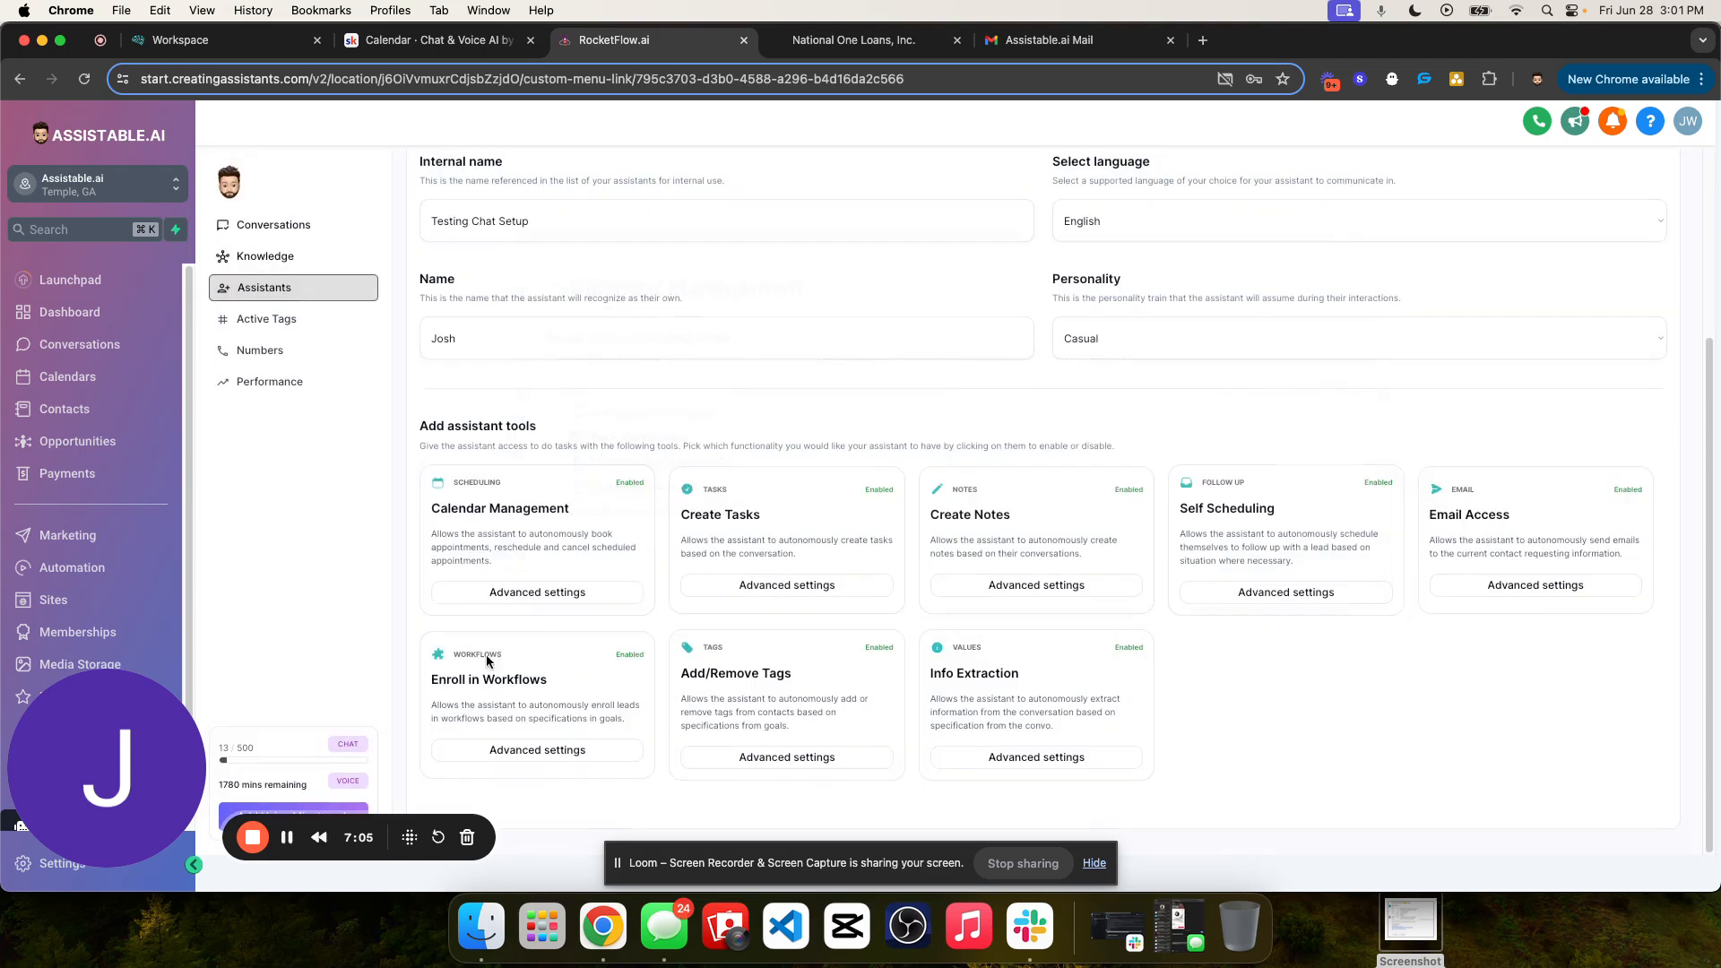
{"action": "left_click", "coordinate": [565, 593]}
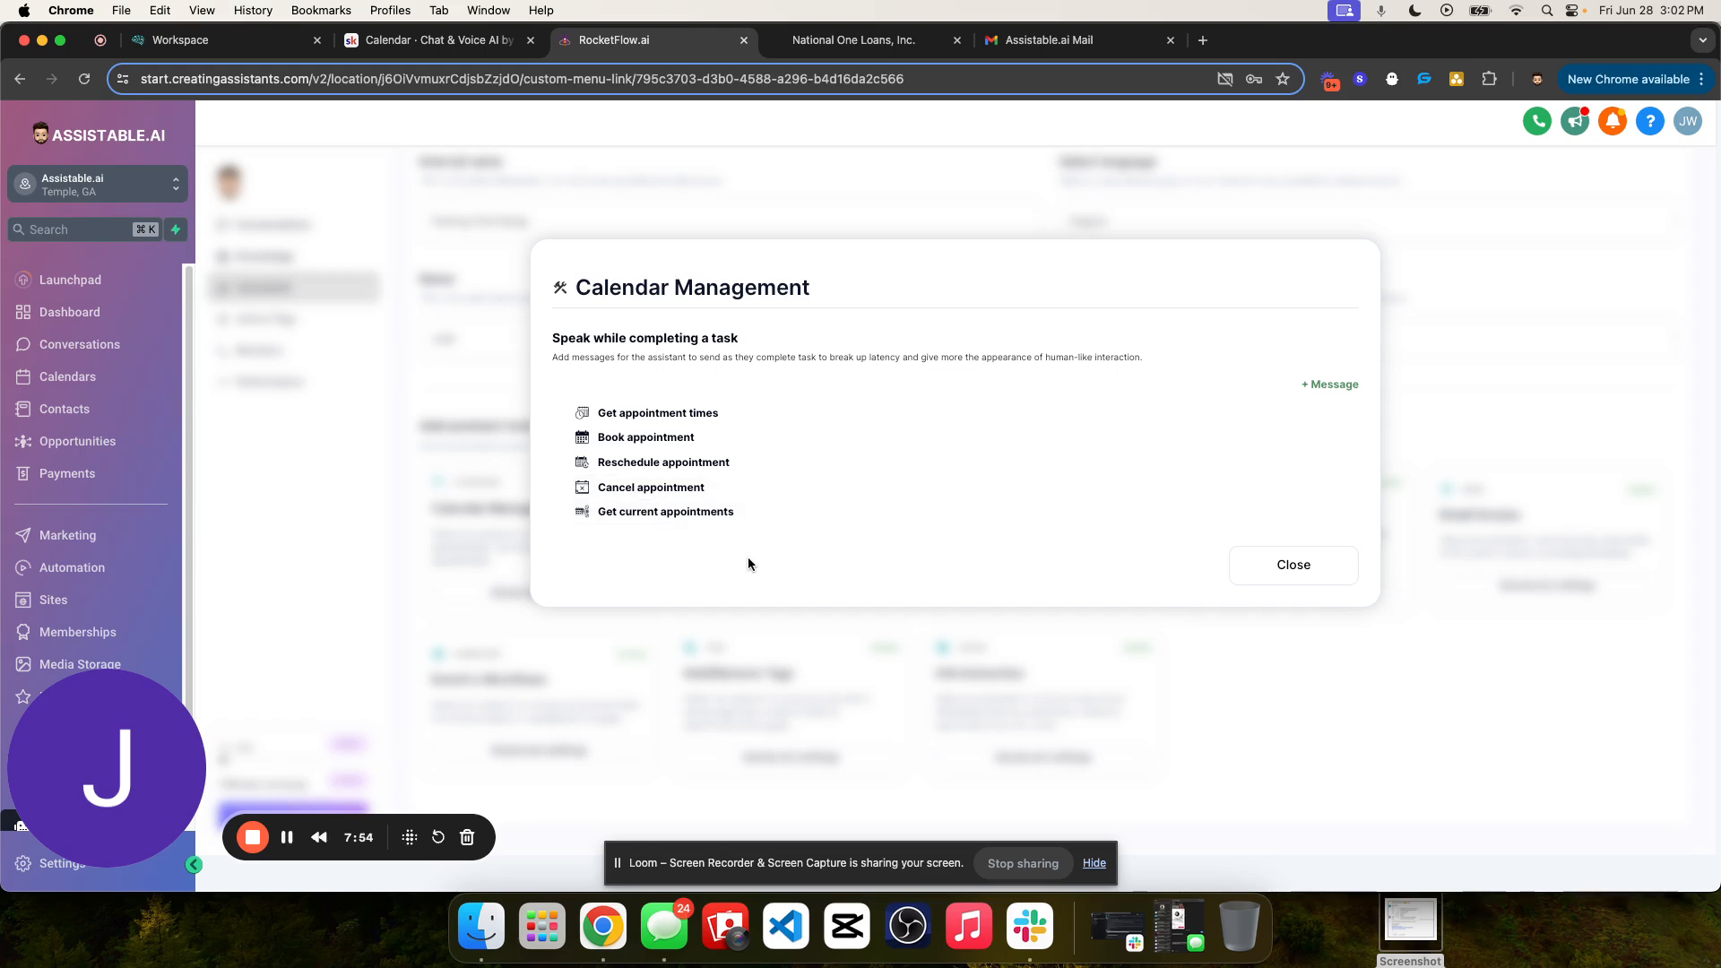
{"action": "left_click", "coordinate": [1294, 565]}
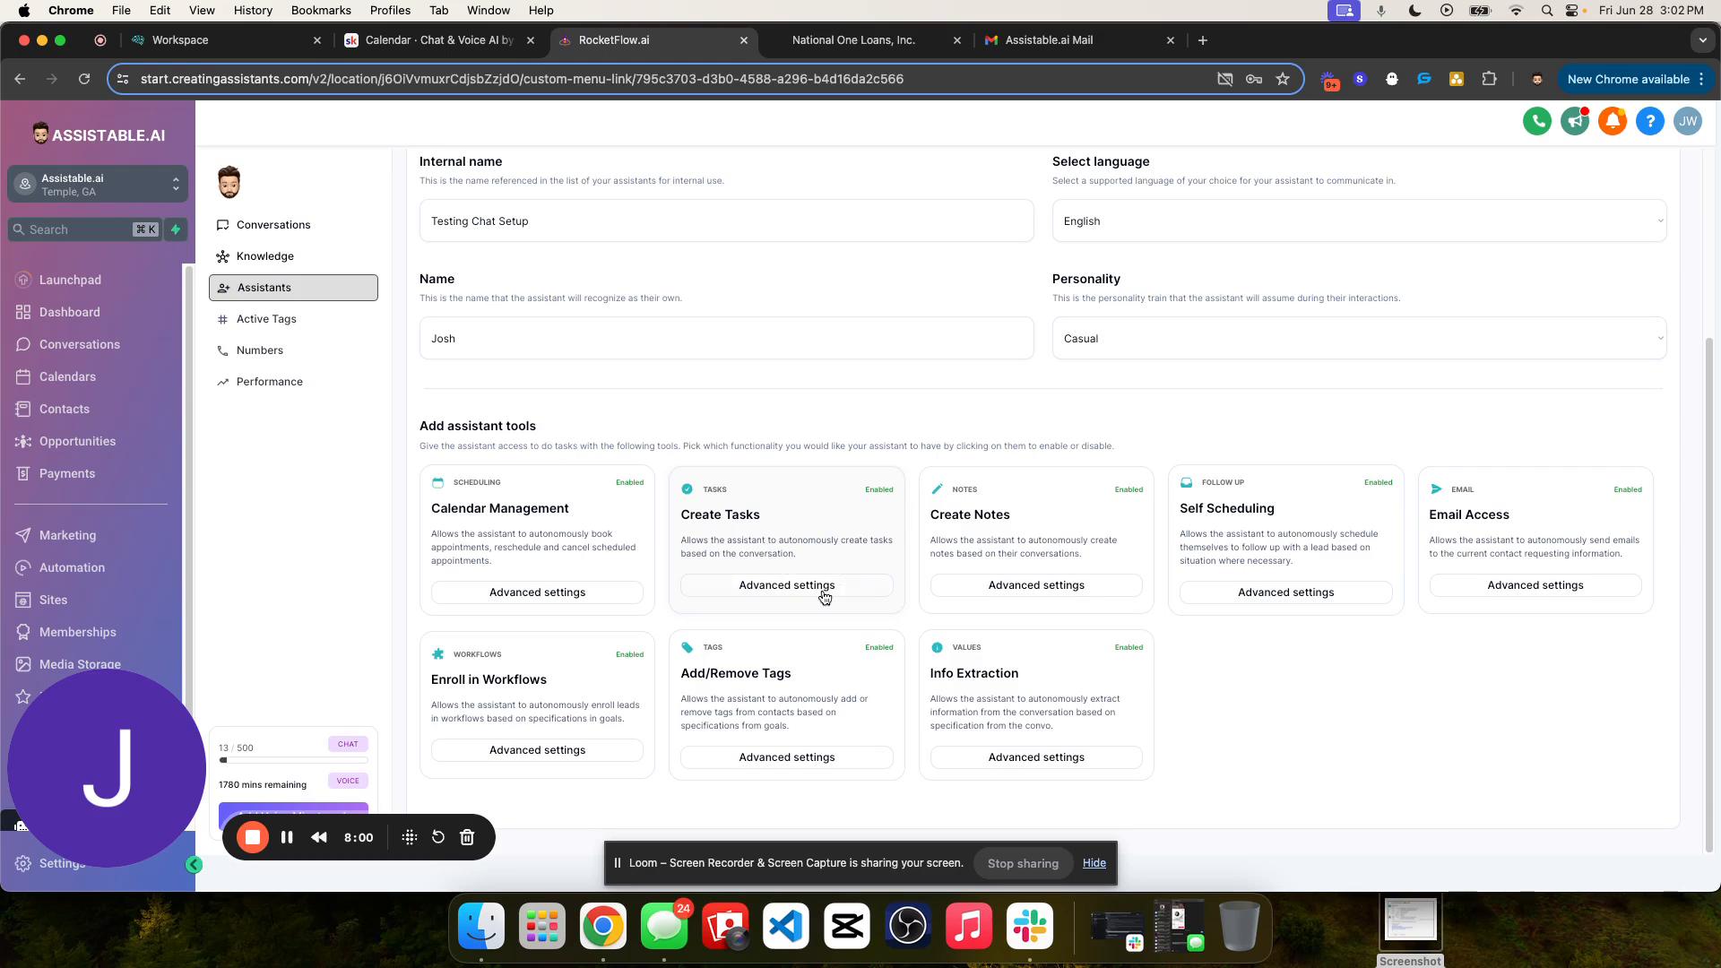
{"action": "left_click", "coordinate": [786, 585]}
{"action": "left_click", "coordinate": [1299, 437]}
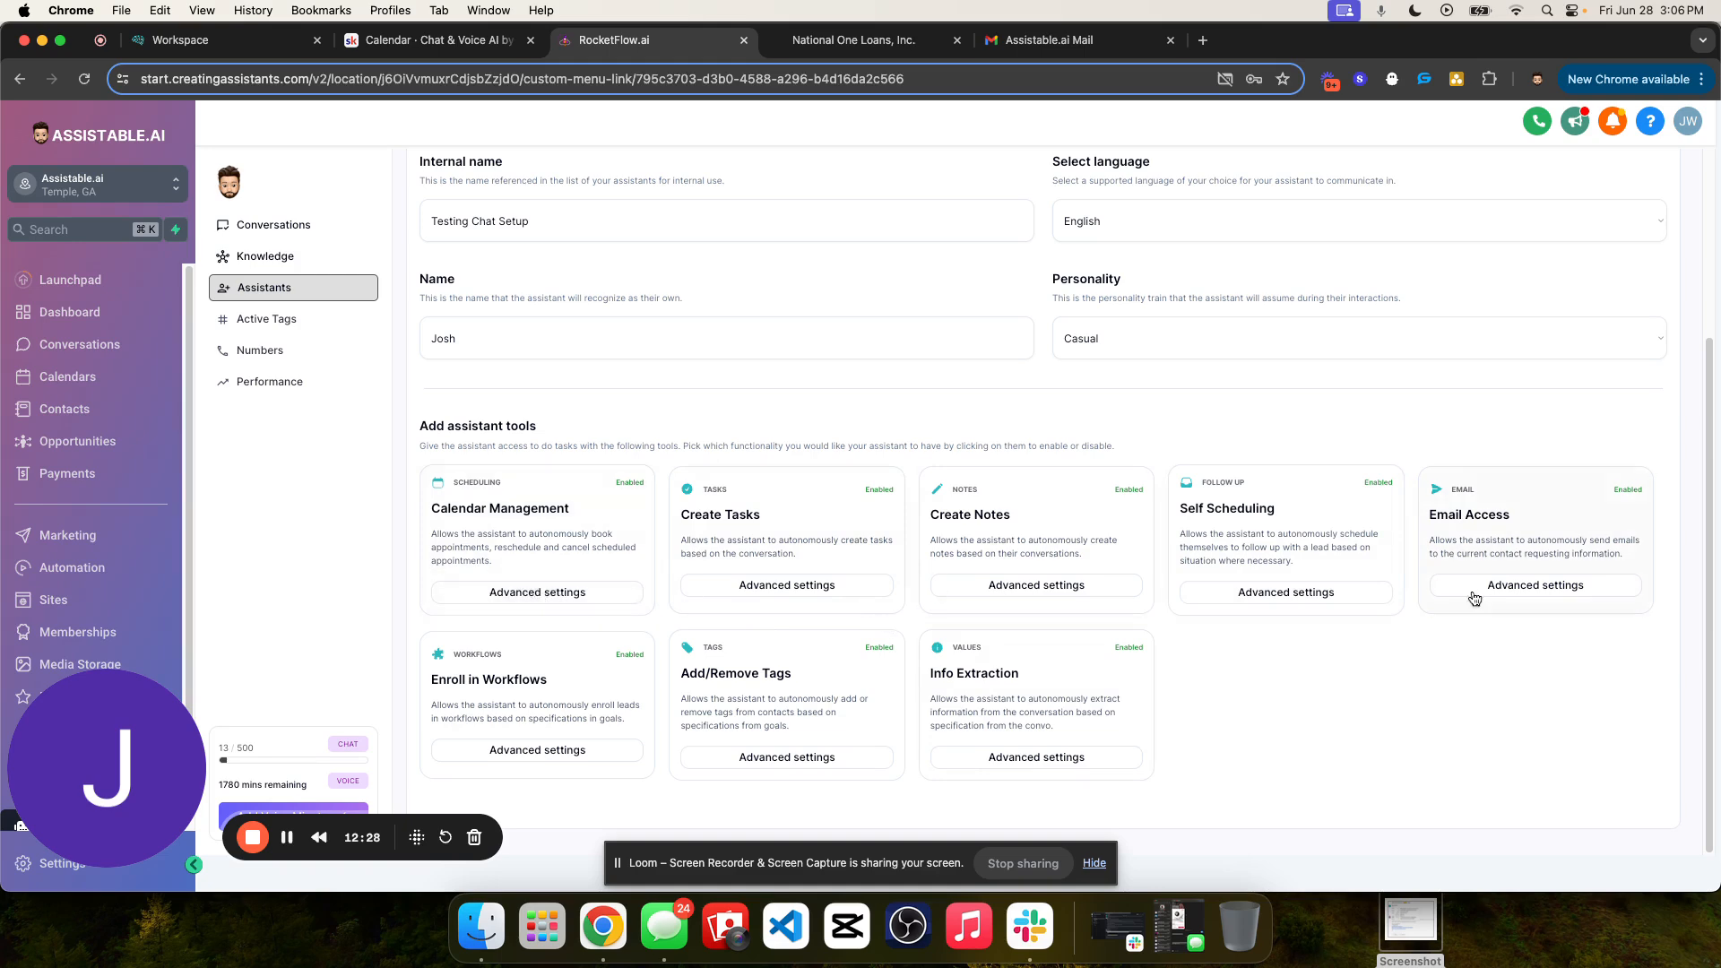
{"action": "left_click", "coordinate": [508, 594]}
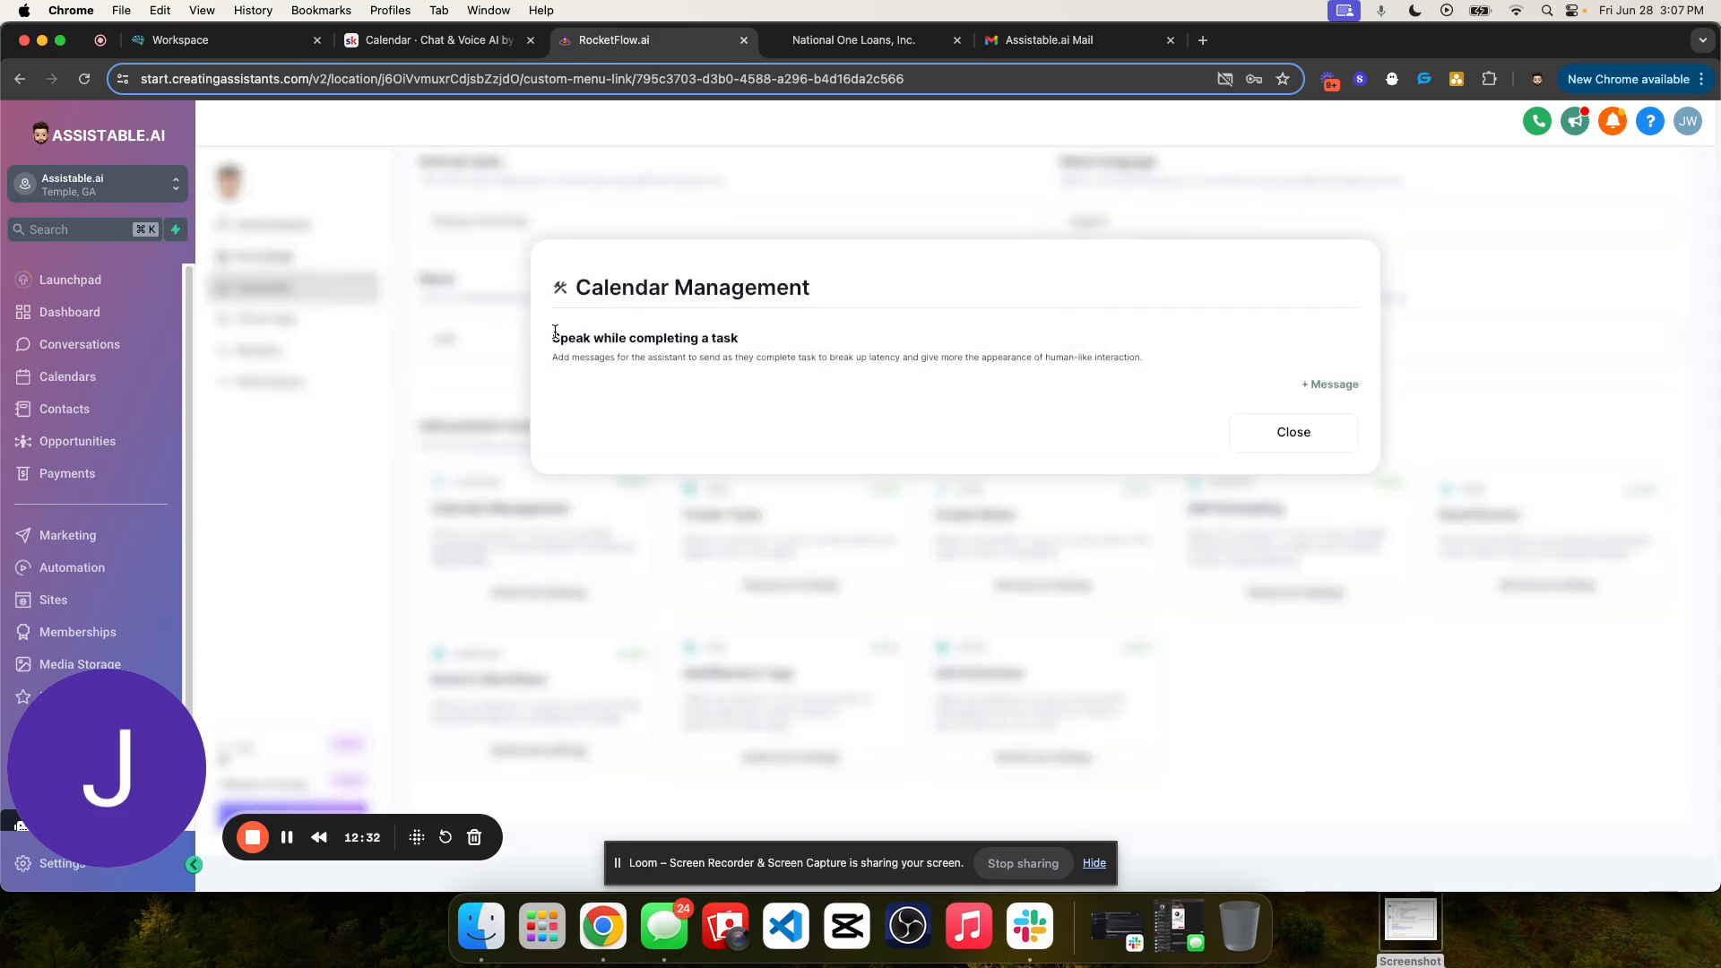
{"action": "left_click_drag", "start_coordinate": [554, 334], "coordinate": [995, 358]}
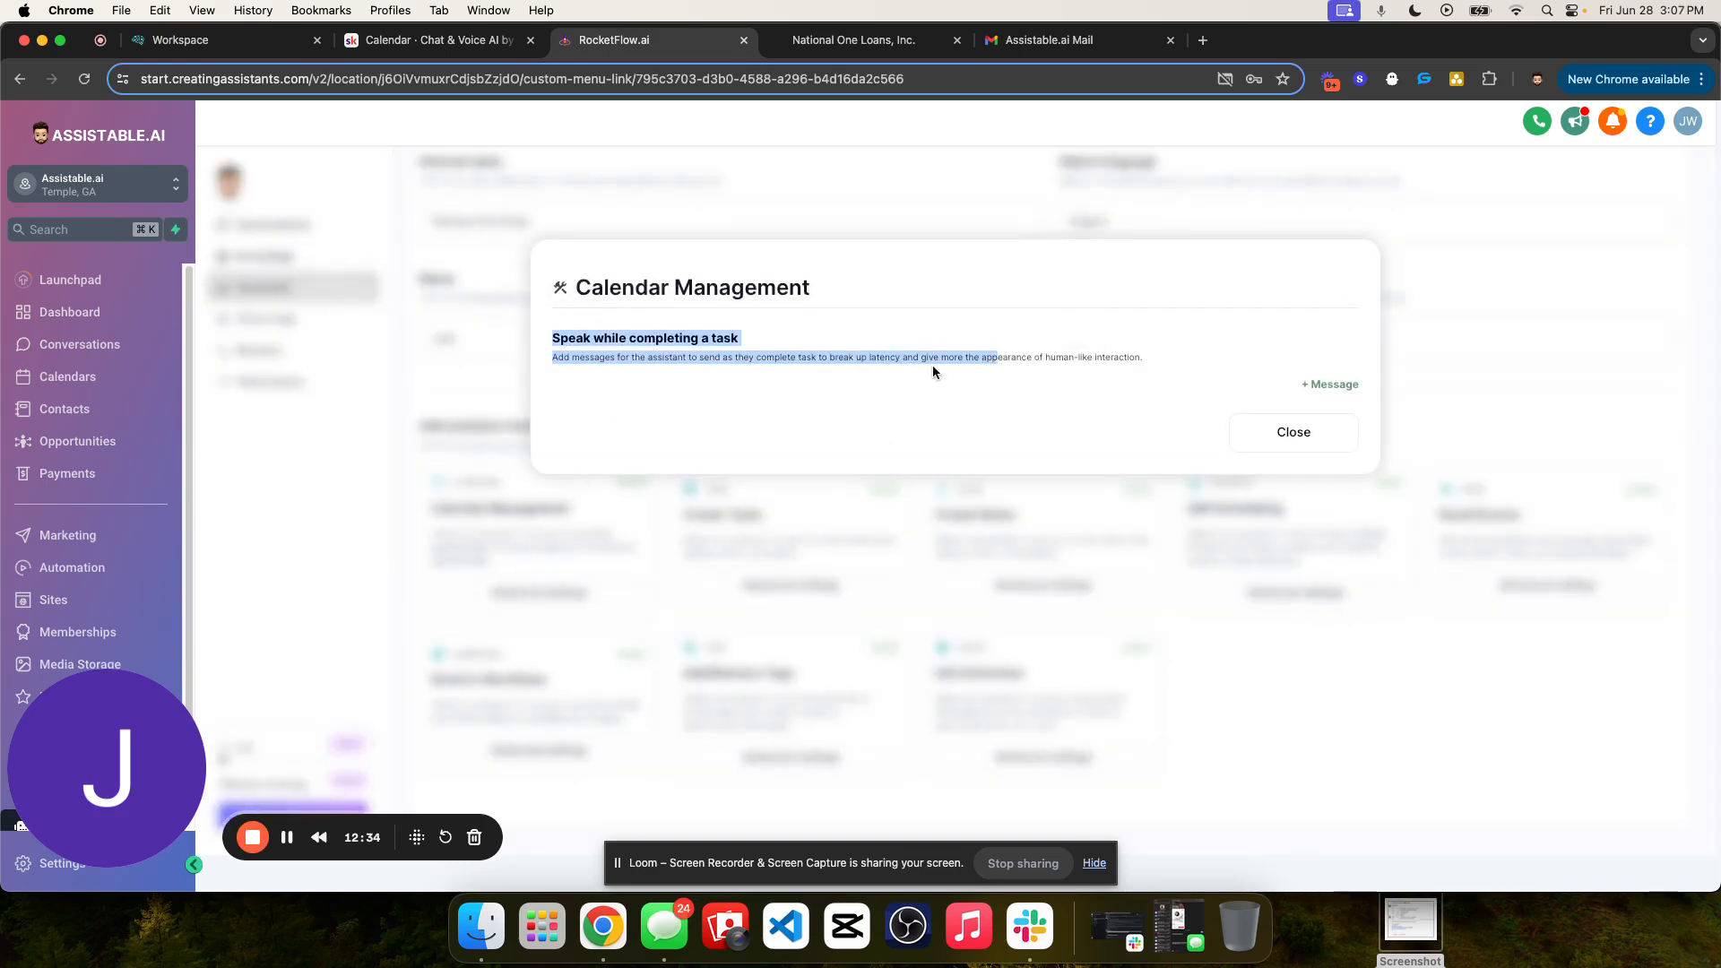
{"action": "left_click_drag", "start_coordinate": [546, 336], "coordinate": [1127, 359]}
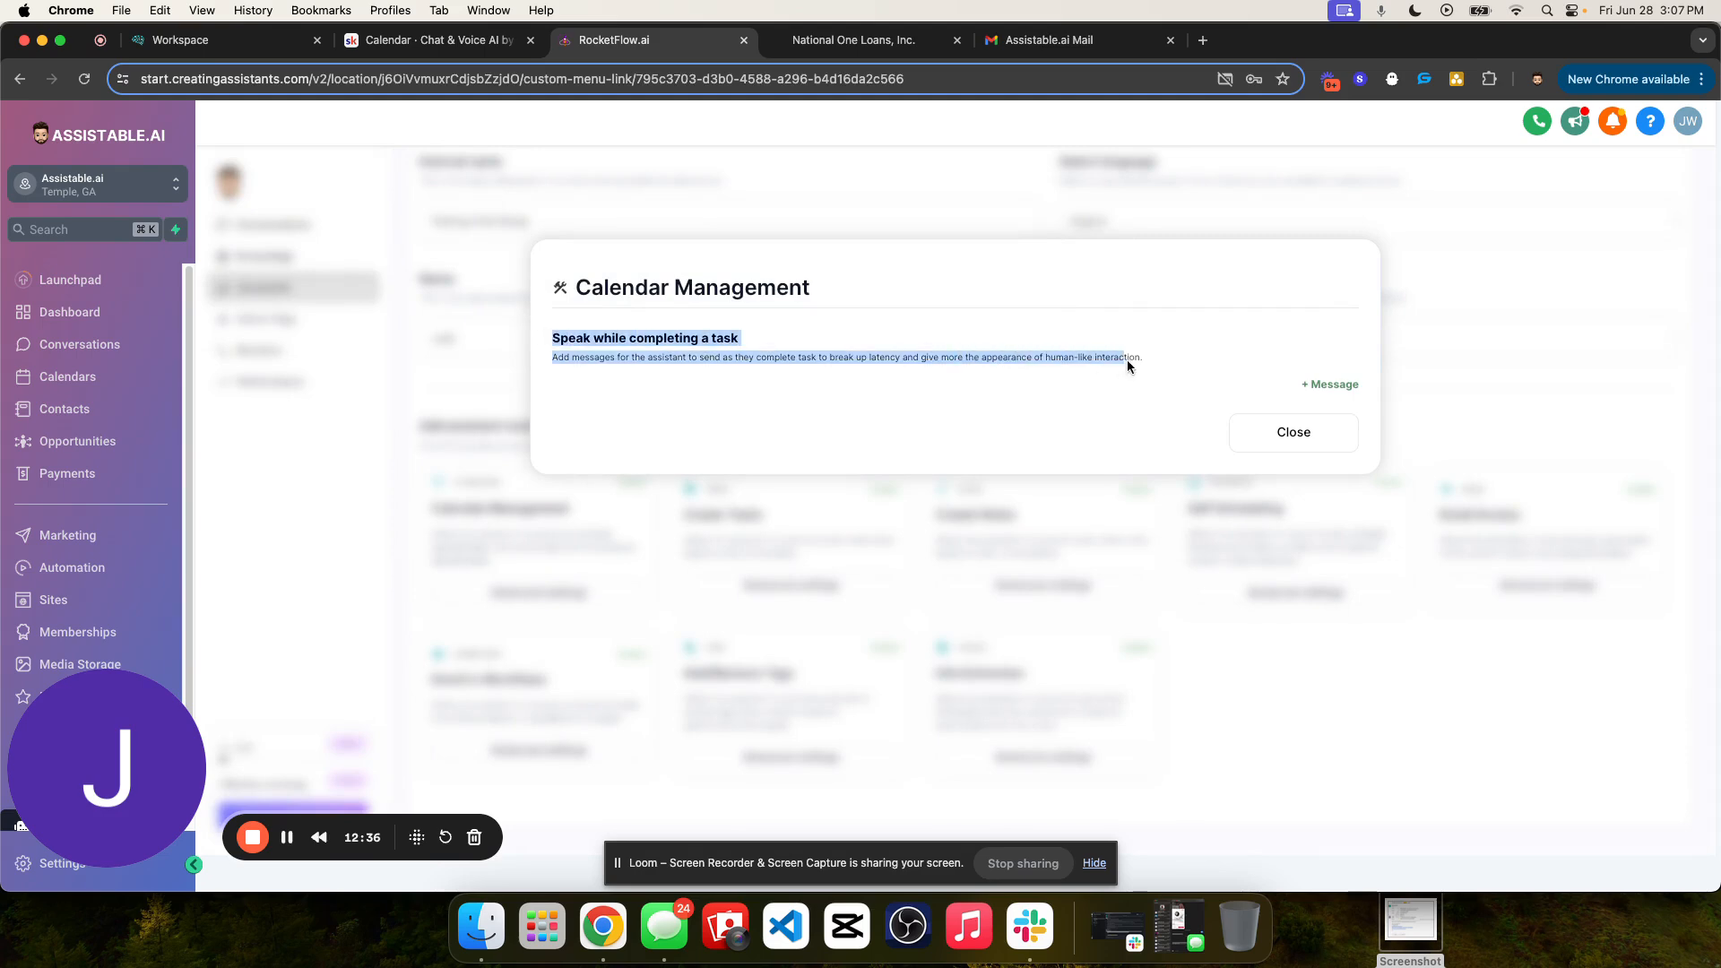
{"action": "left_click", "coordinate": [1241, 450]}
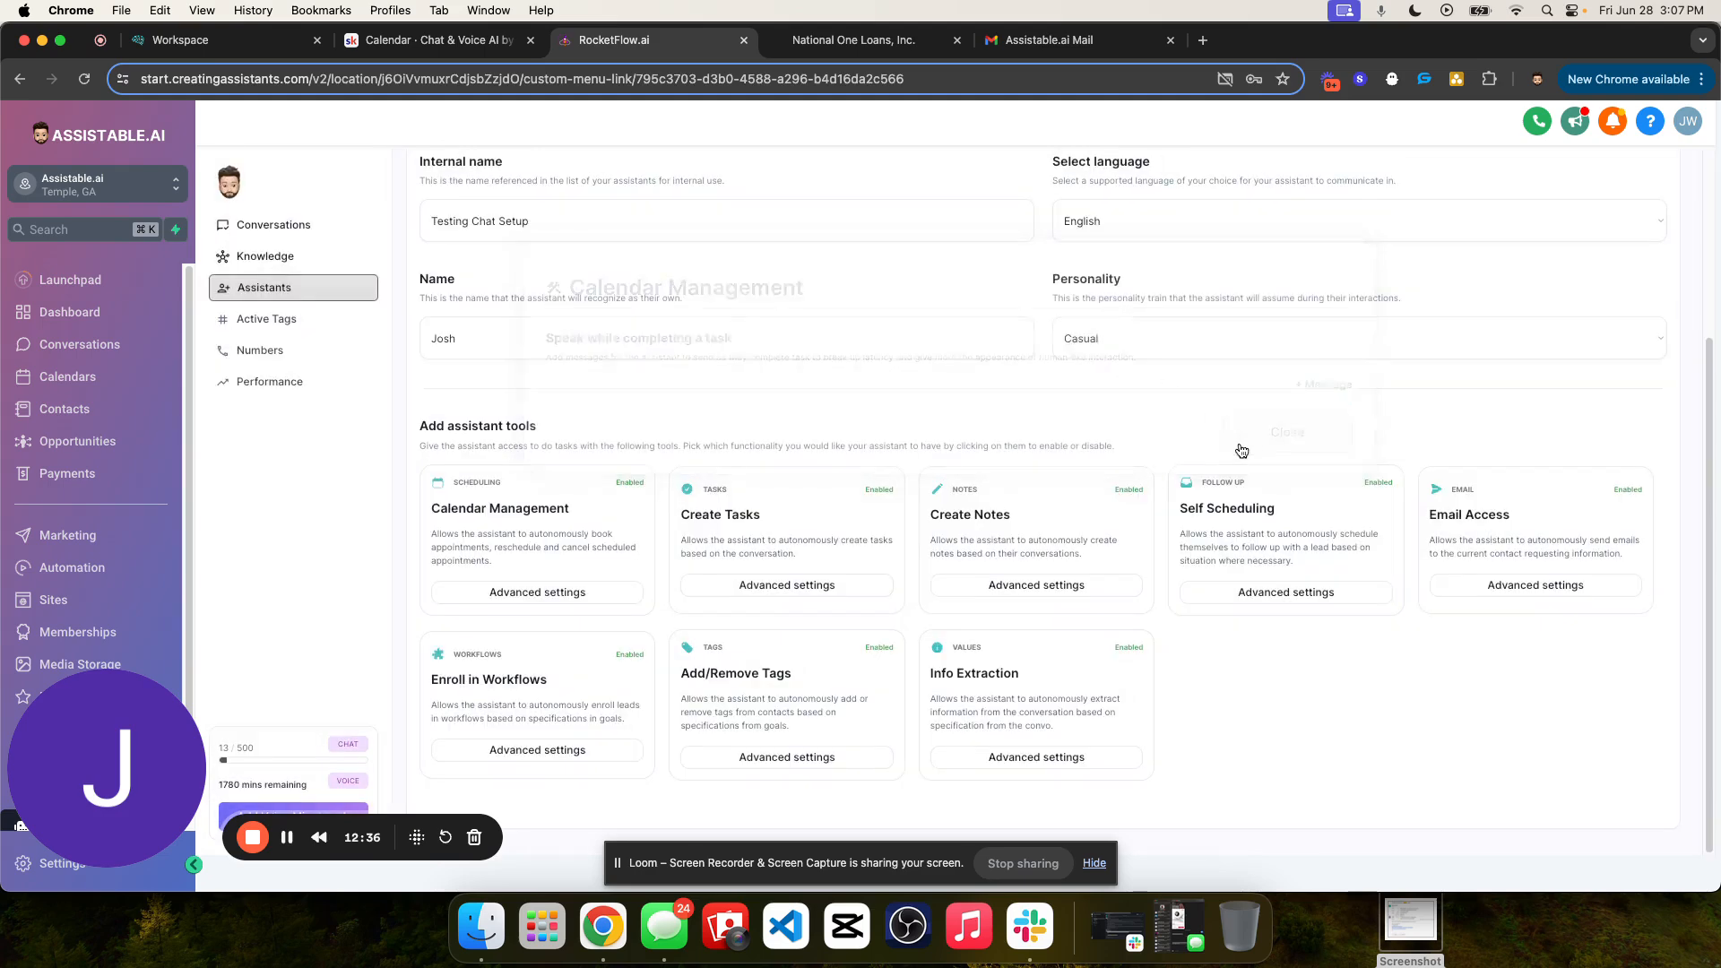
- Add a Get appointment times message to Calendar Management with the variation "One second while I check our calendar - standby."
{"action": "left_click", "coordinate": [507, 594]}
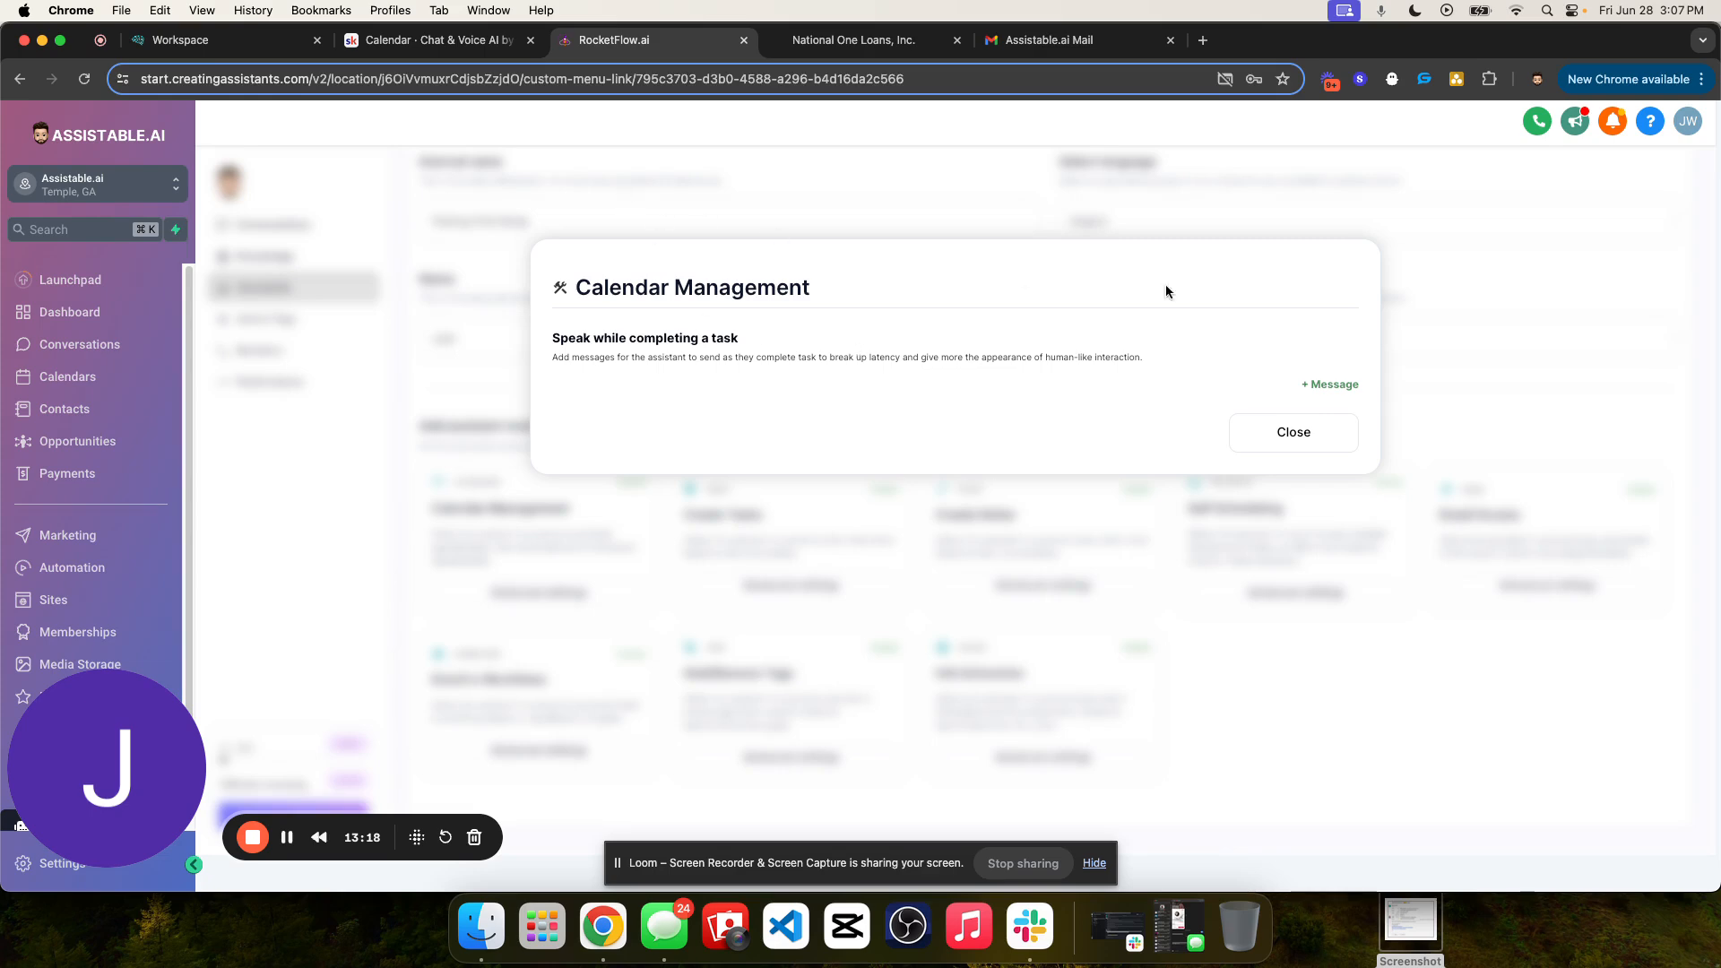
{"action": "left_click", "coordinate": [1328, 385]}
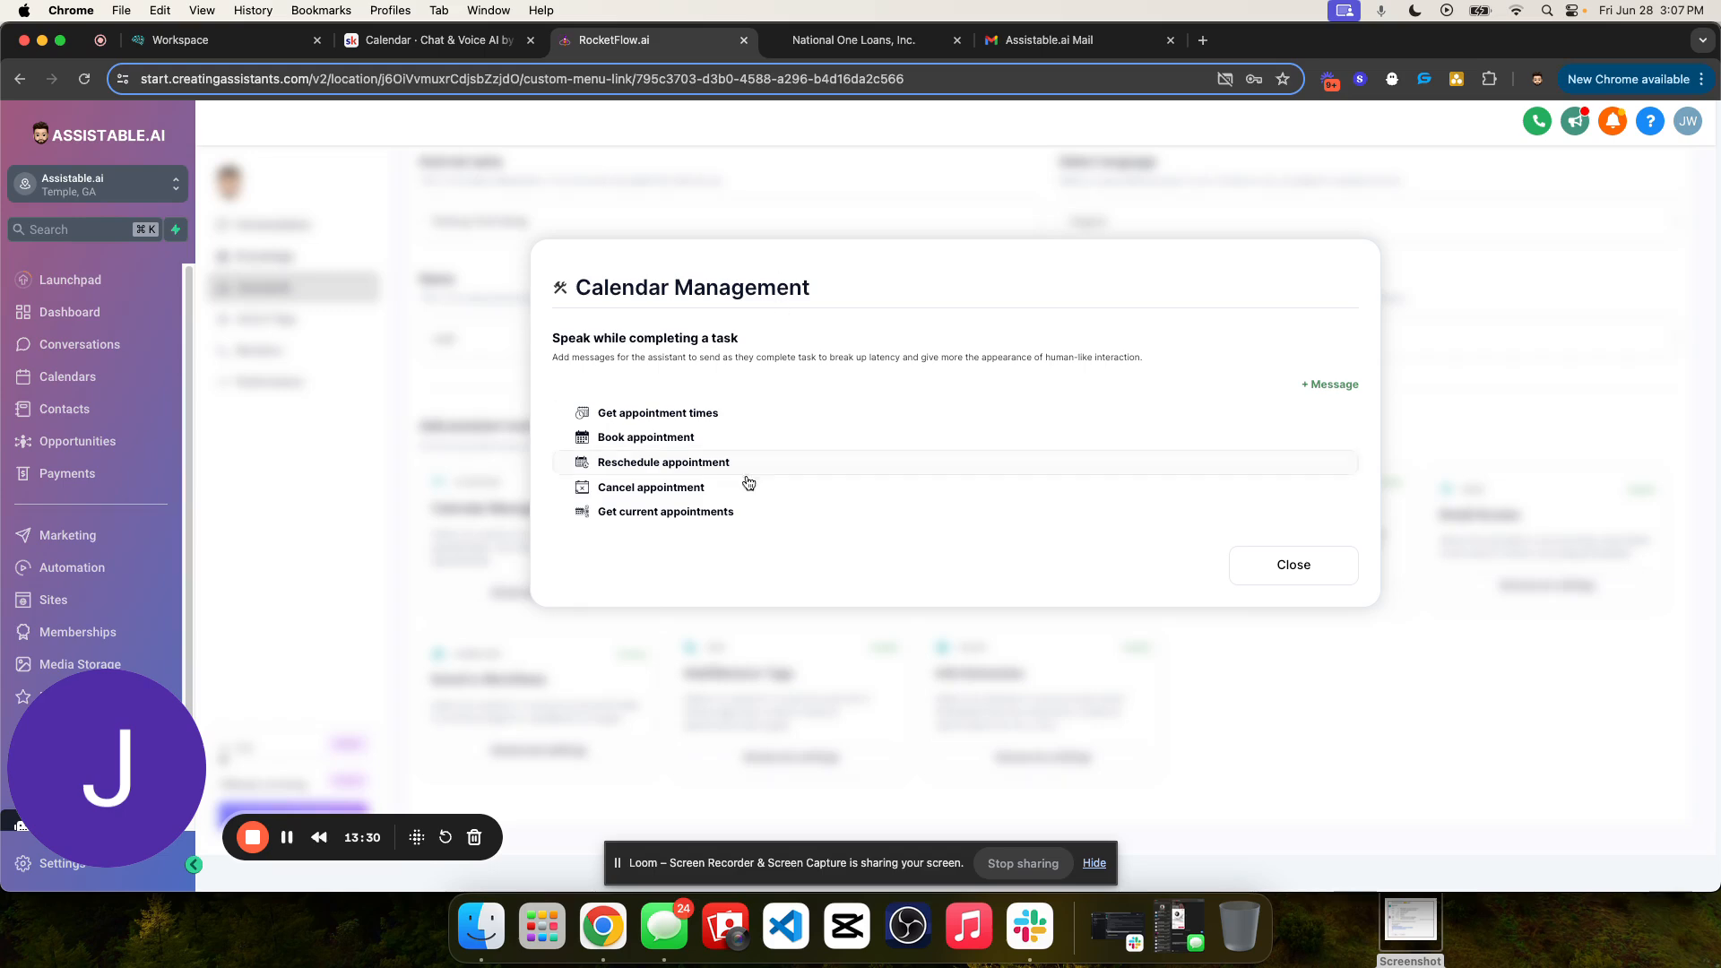
{"action": "left_click", "coordinate": [655, 418]}
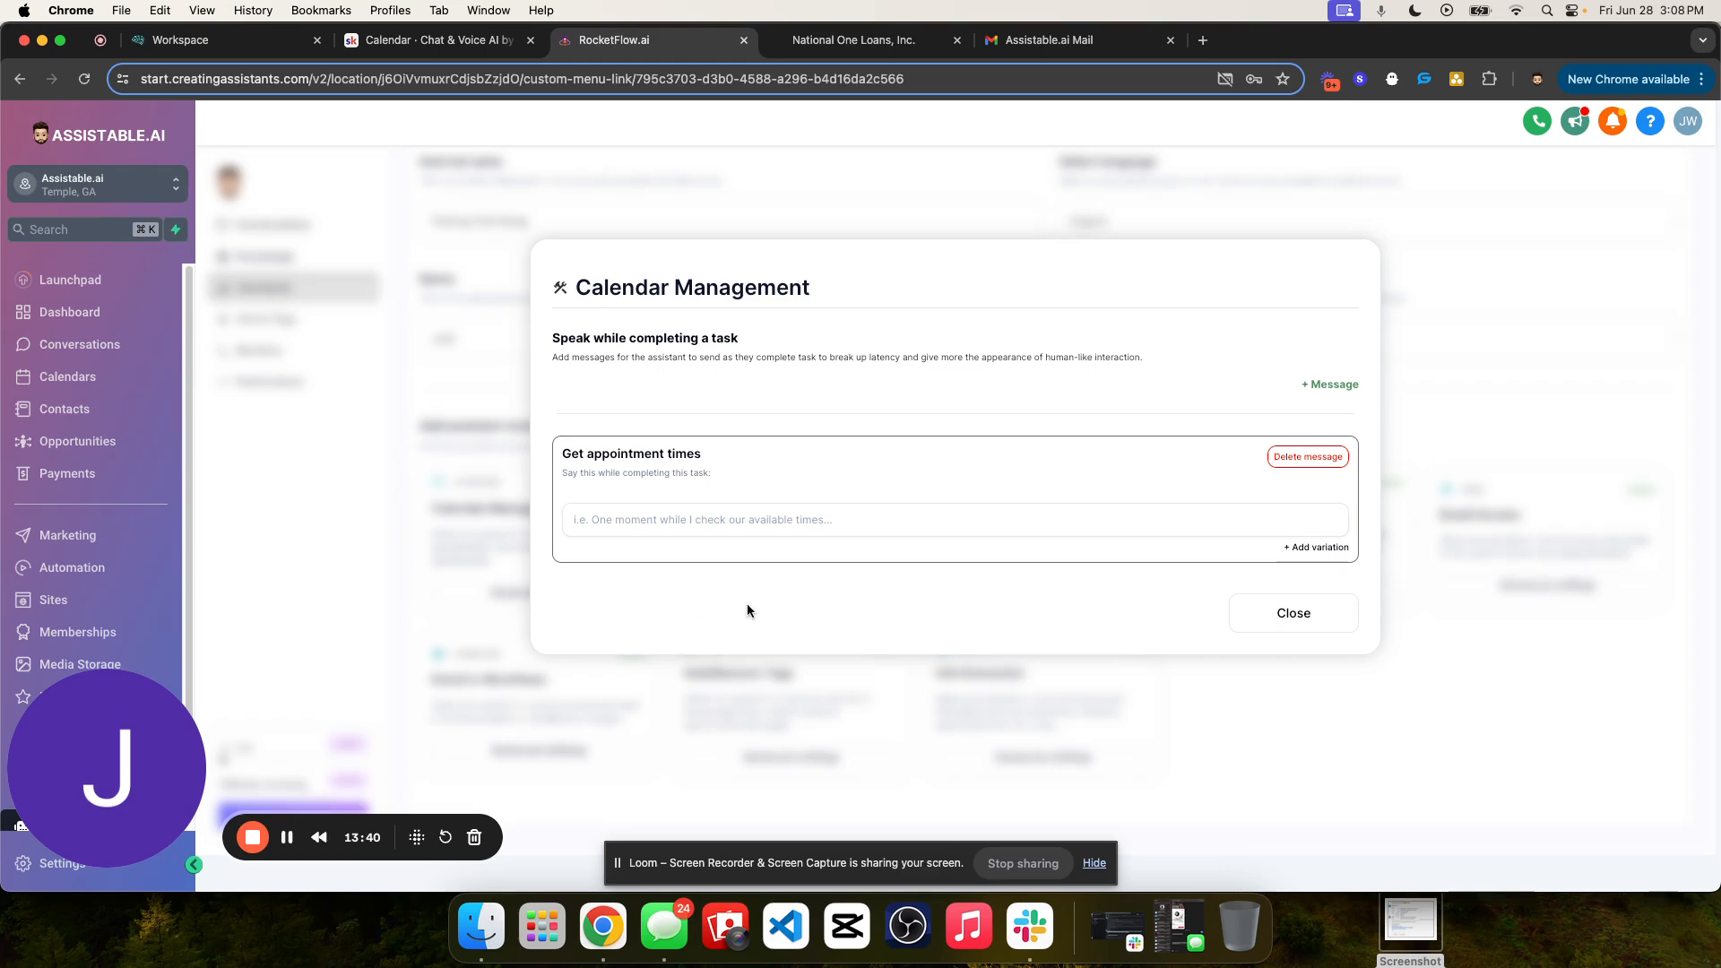
{"action": "left_click_drag", "start_coordinate": [552, 454], "coordinate": [755, 457]}
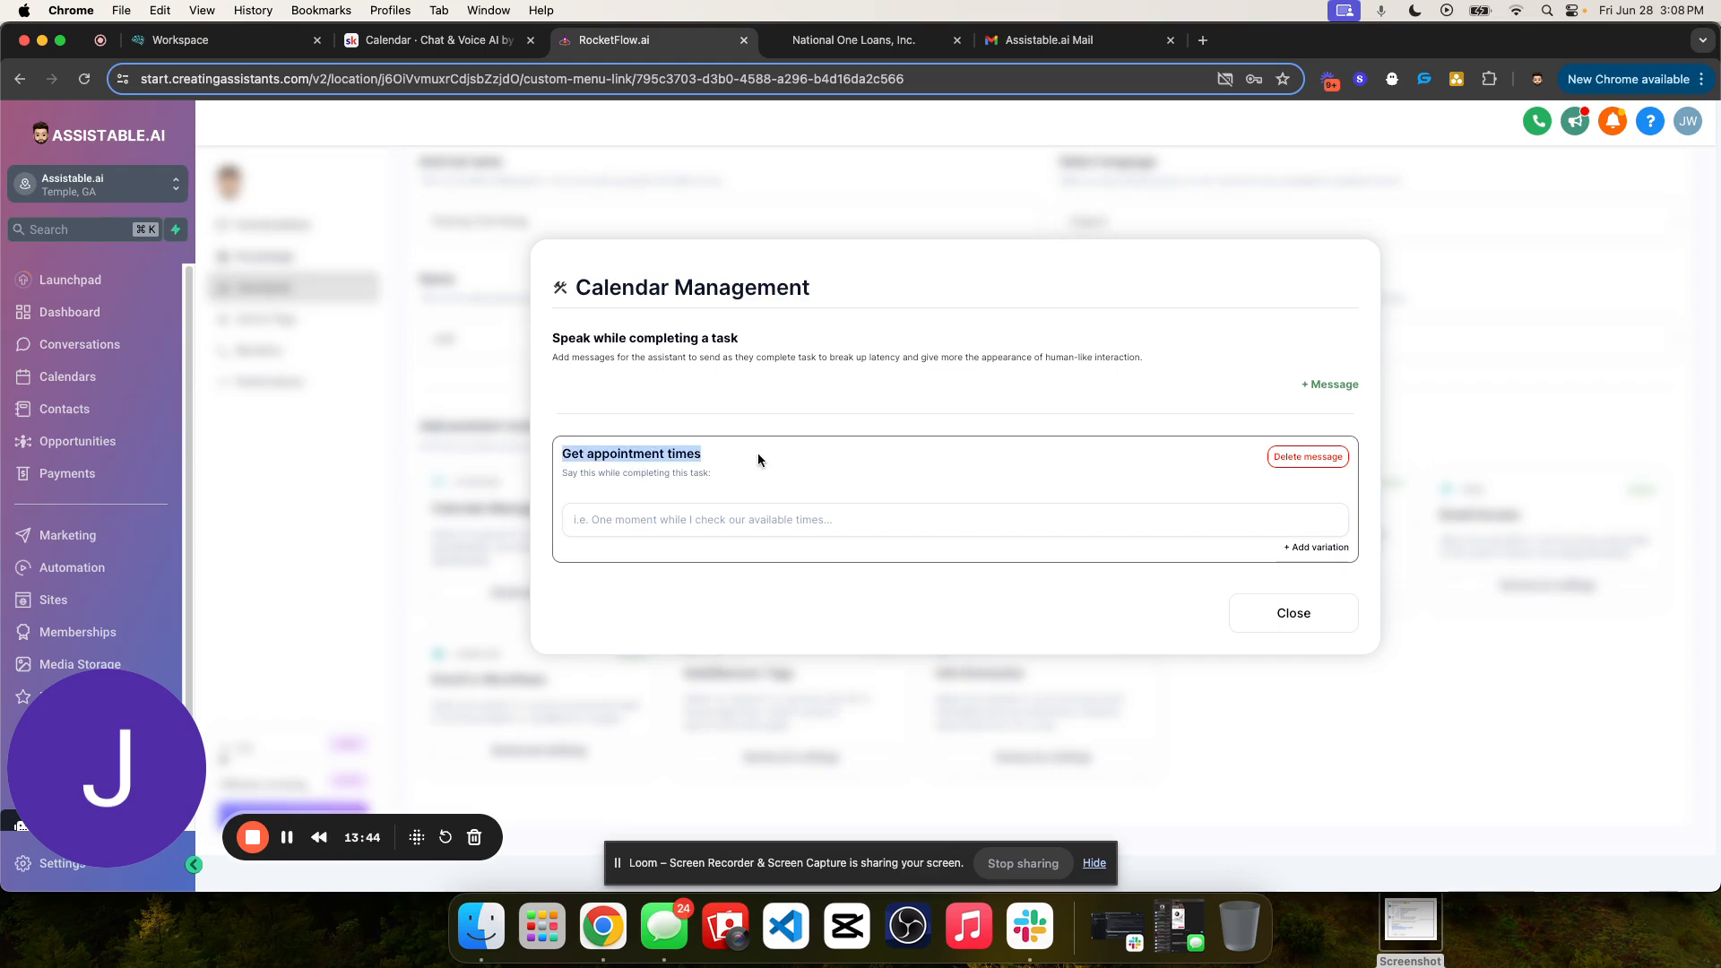
{"action": "left_click", "coordinate": [729, 485]}
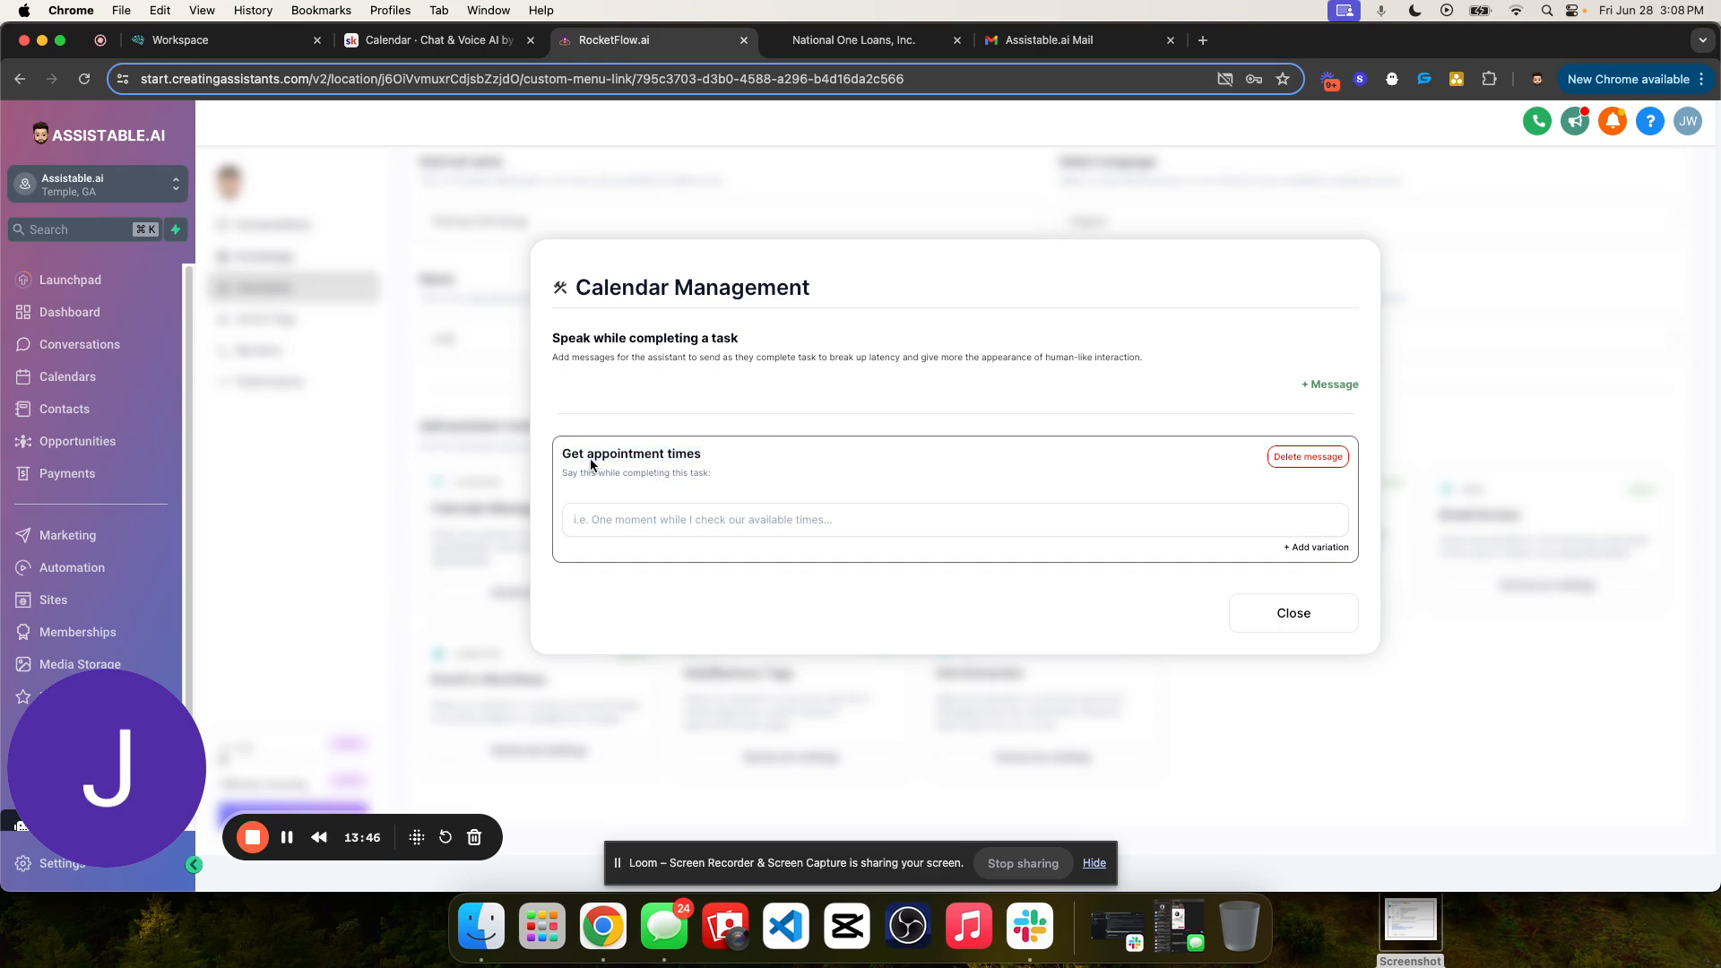
{"action": "left_click", "coordinate": [780, 529]}
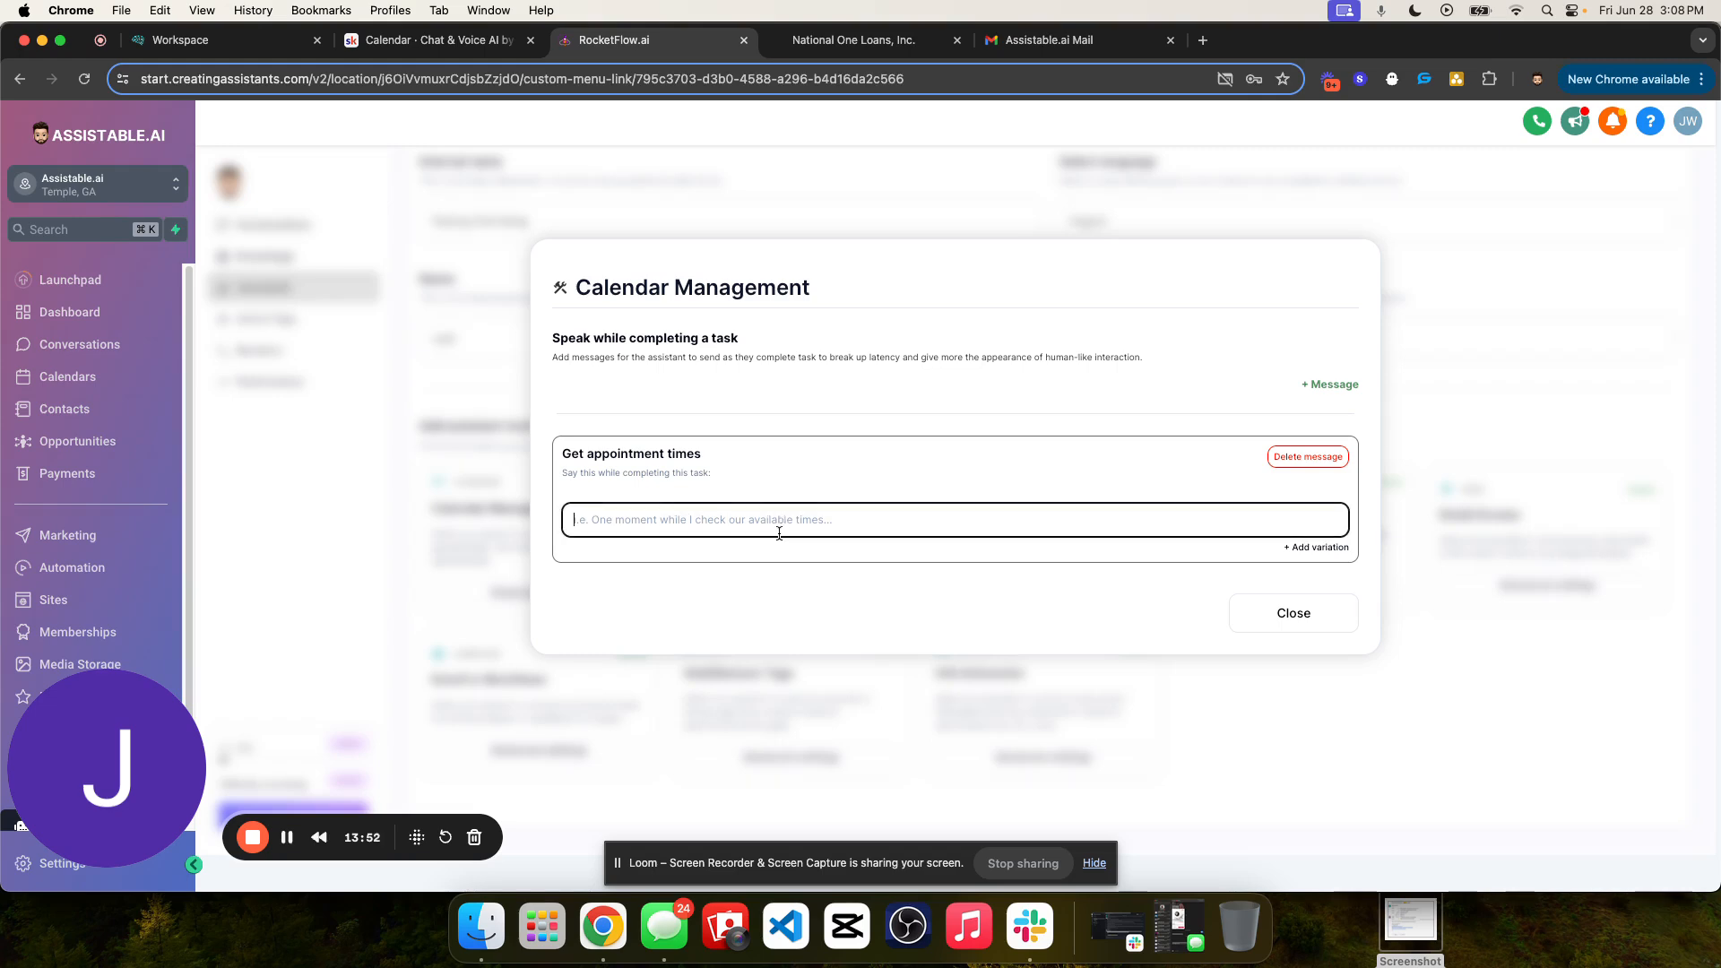
{"action": "type", "text": "One second while"}
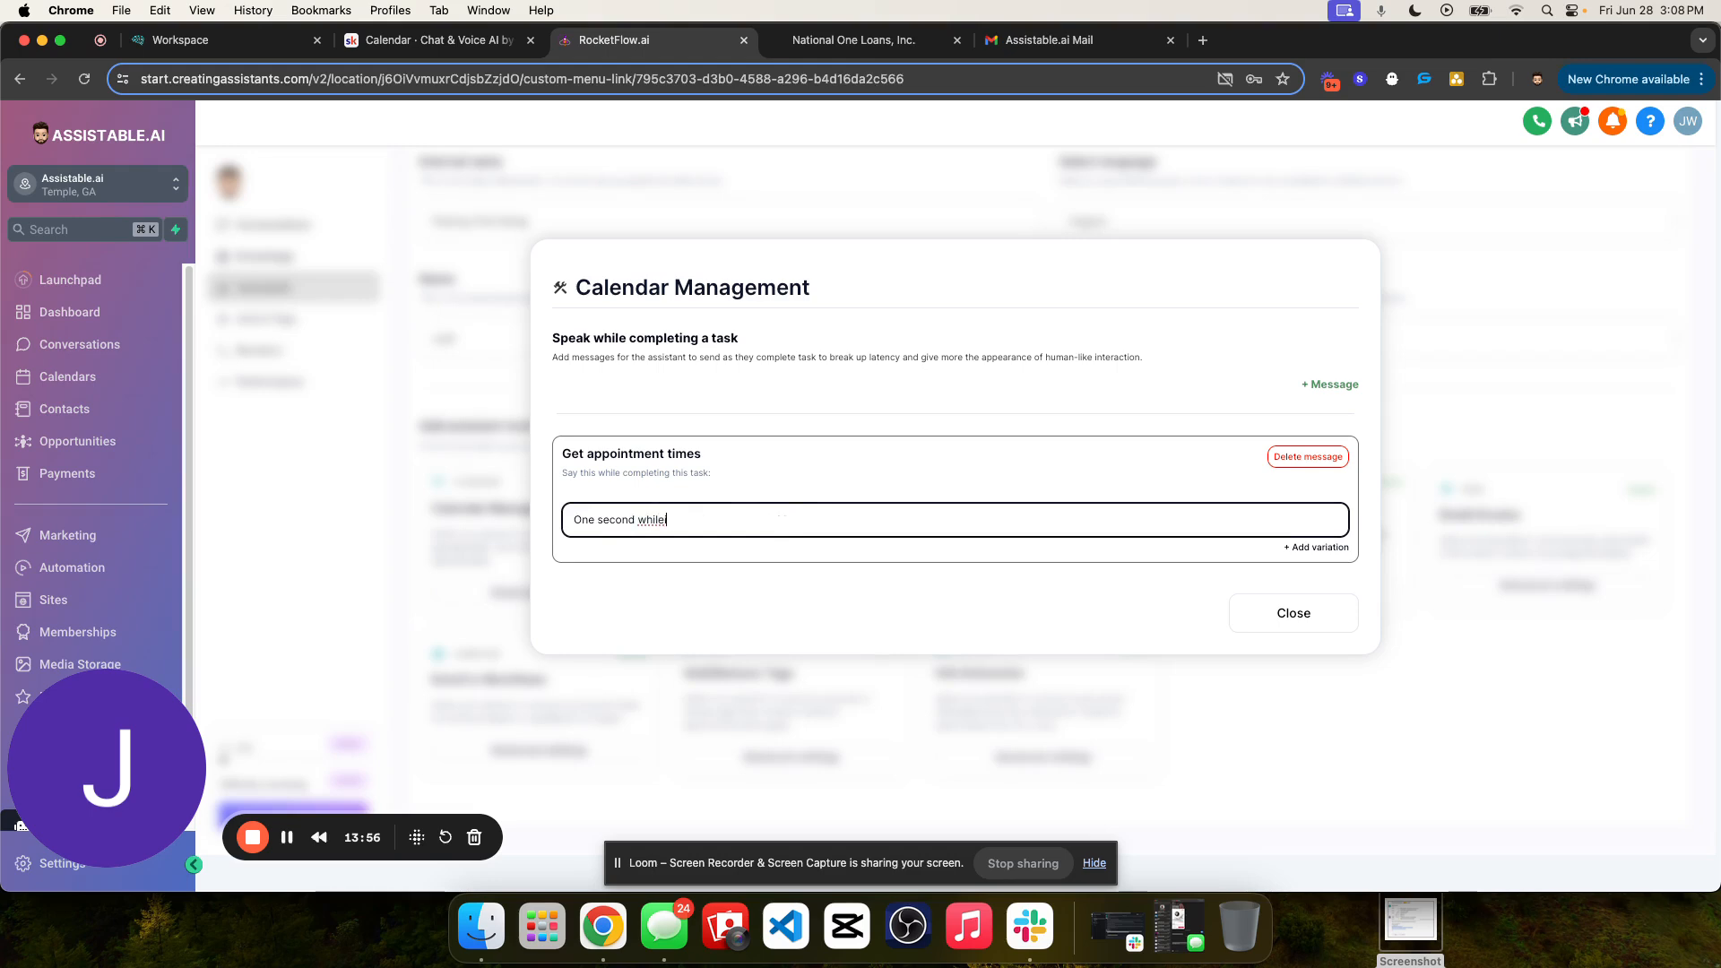
{"action": "type", "text": " I sheck our calendar - standby."}
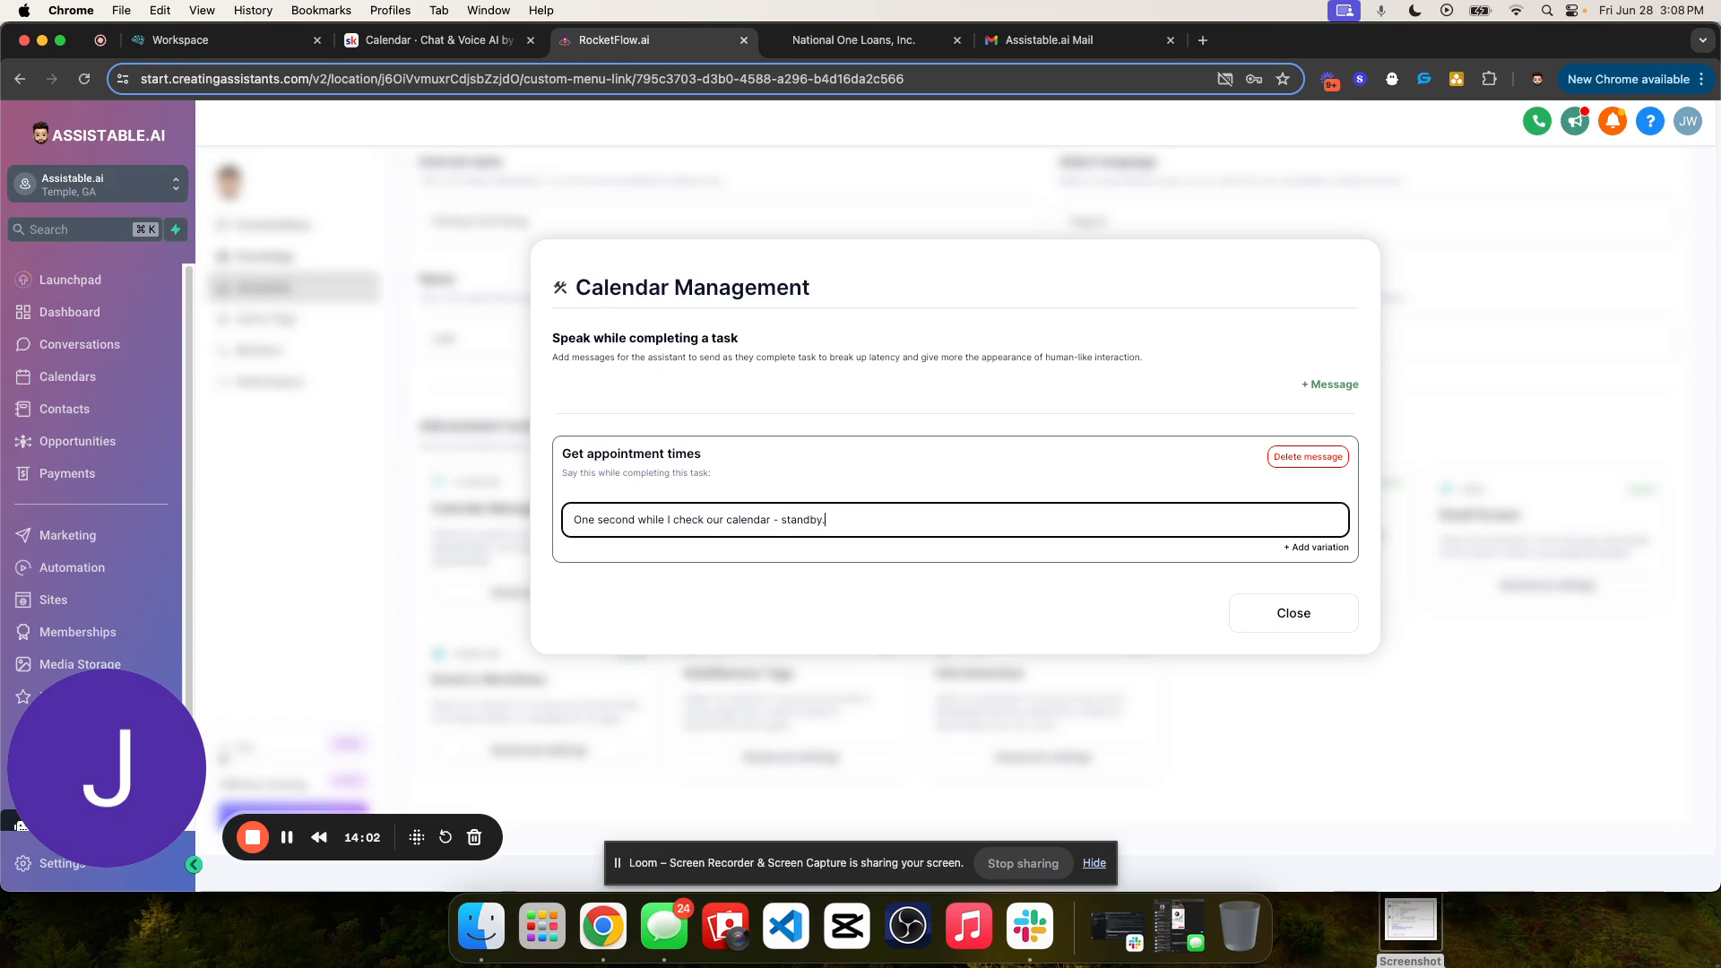
{"action": "left_click", "coordinate": [1316, 548]}
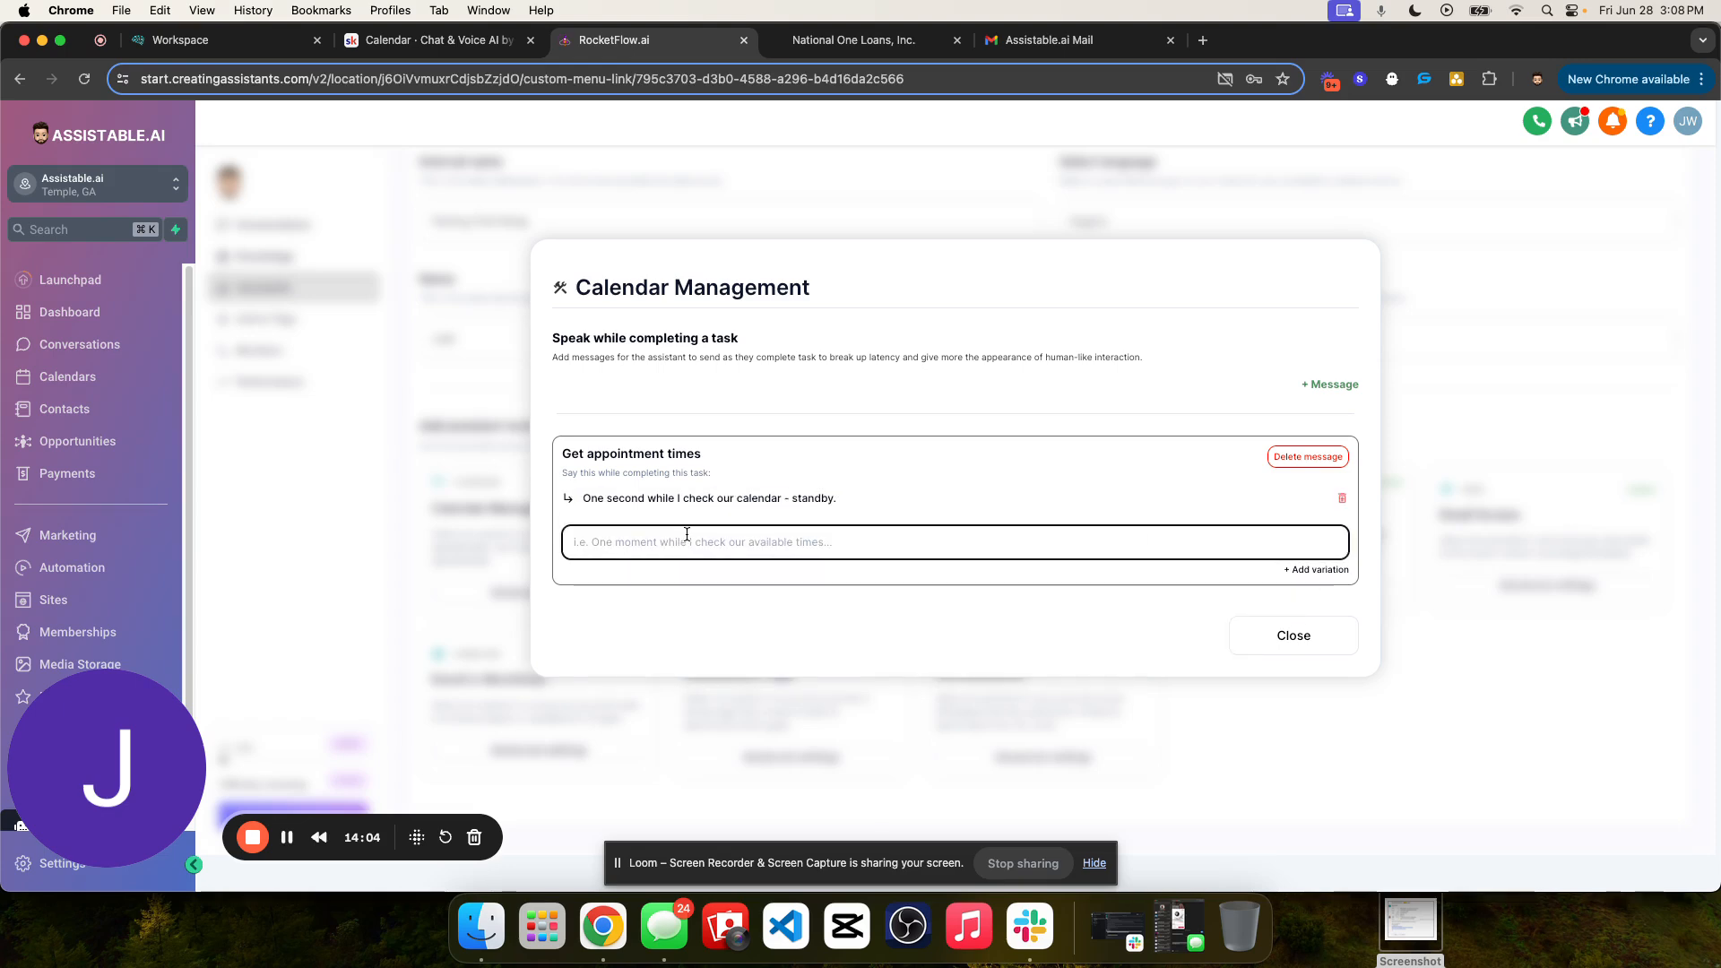
- Add a second Get appointment times variation reading "Let me see what we have available, one sec please."
{"action": "type", "text": "Let me see wah"}
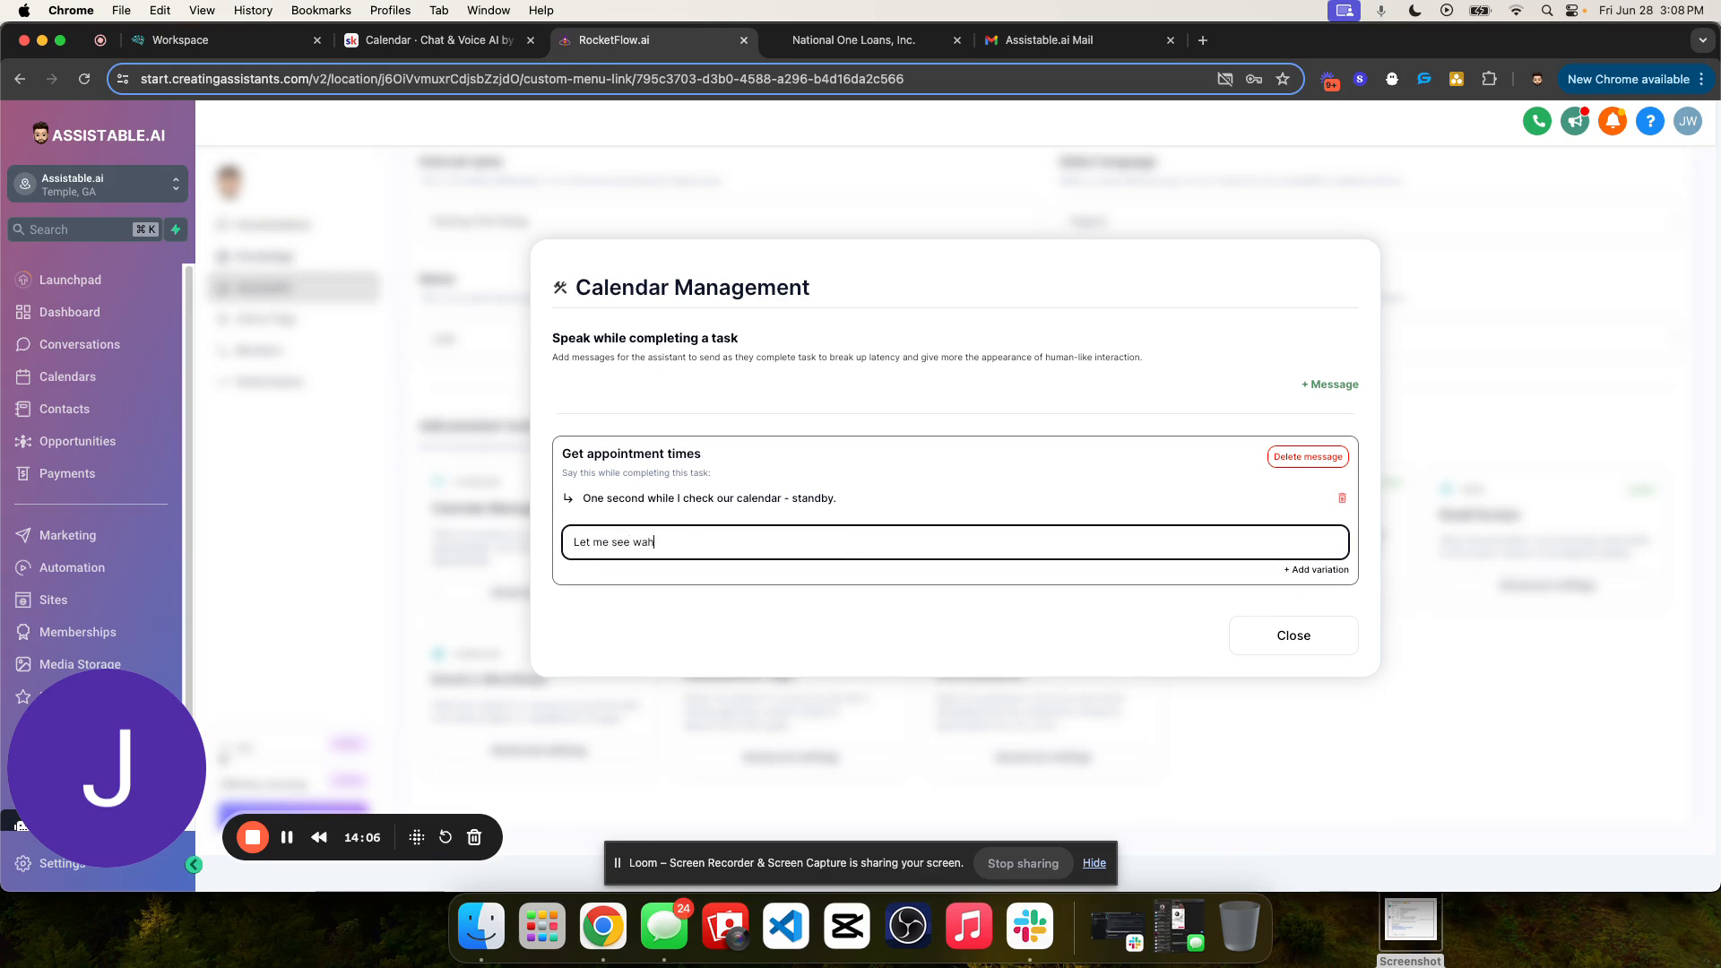
{"action": "type", "text": "t "}
{"action": "type", "text": "we have available"}
{"action": "type", "text": ", one second please."}
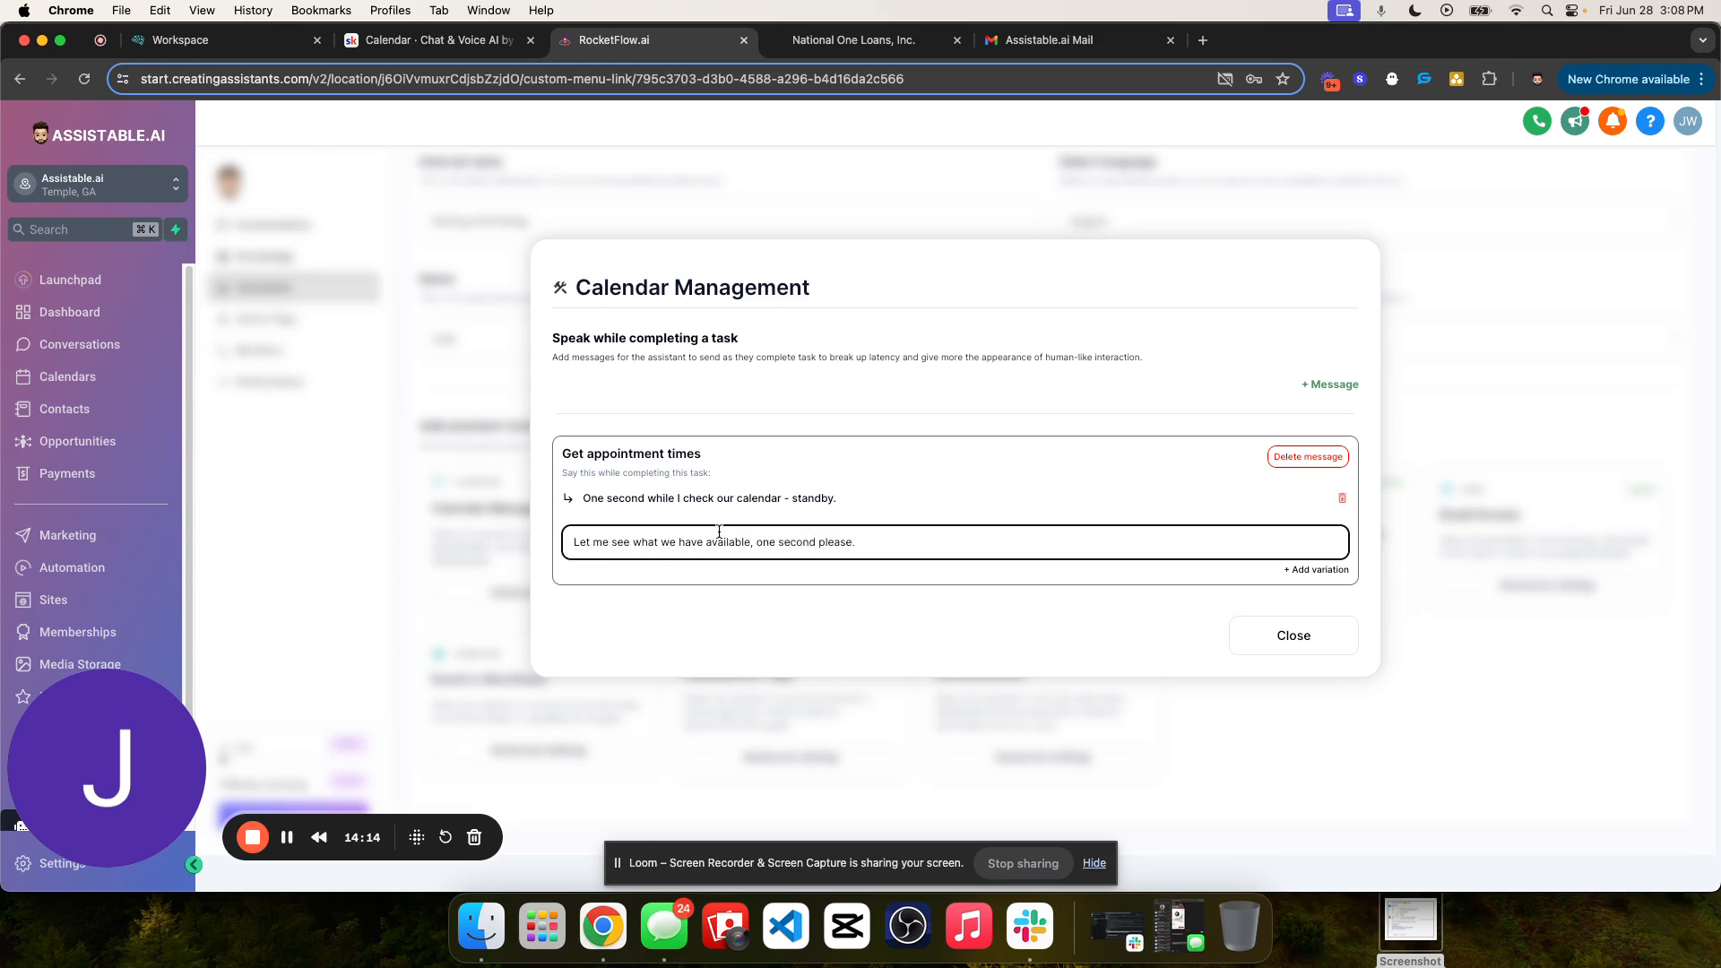
{"action": "left_click", "coordinate": [816, 541]}
{"action": "key", "text": "BackSpace"}
{"action": "key", "text": "BackSpace"}
{"action": "key", "text": "BackSpace"}
{"action": "left_click", "coordinate": [1294, 572]}
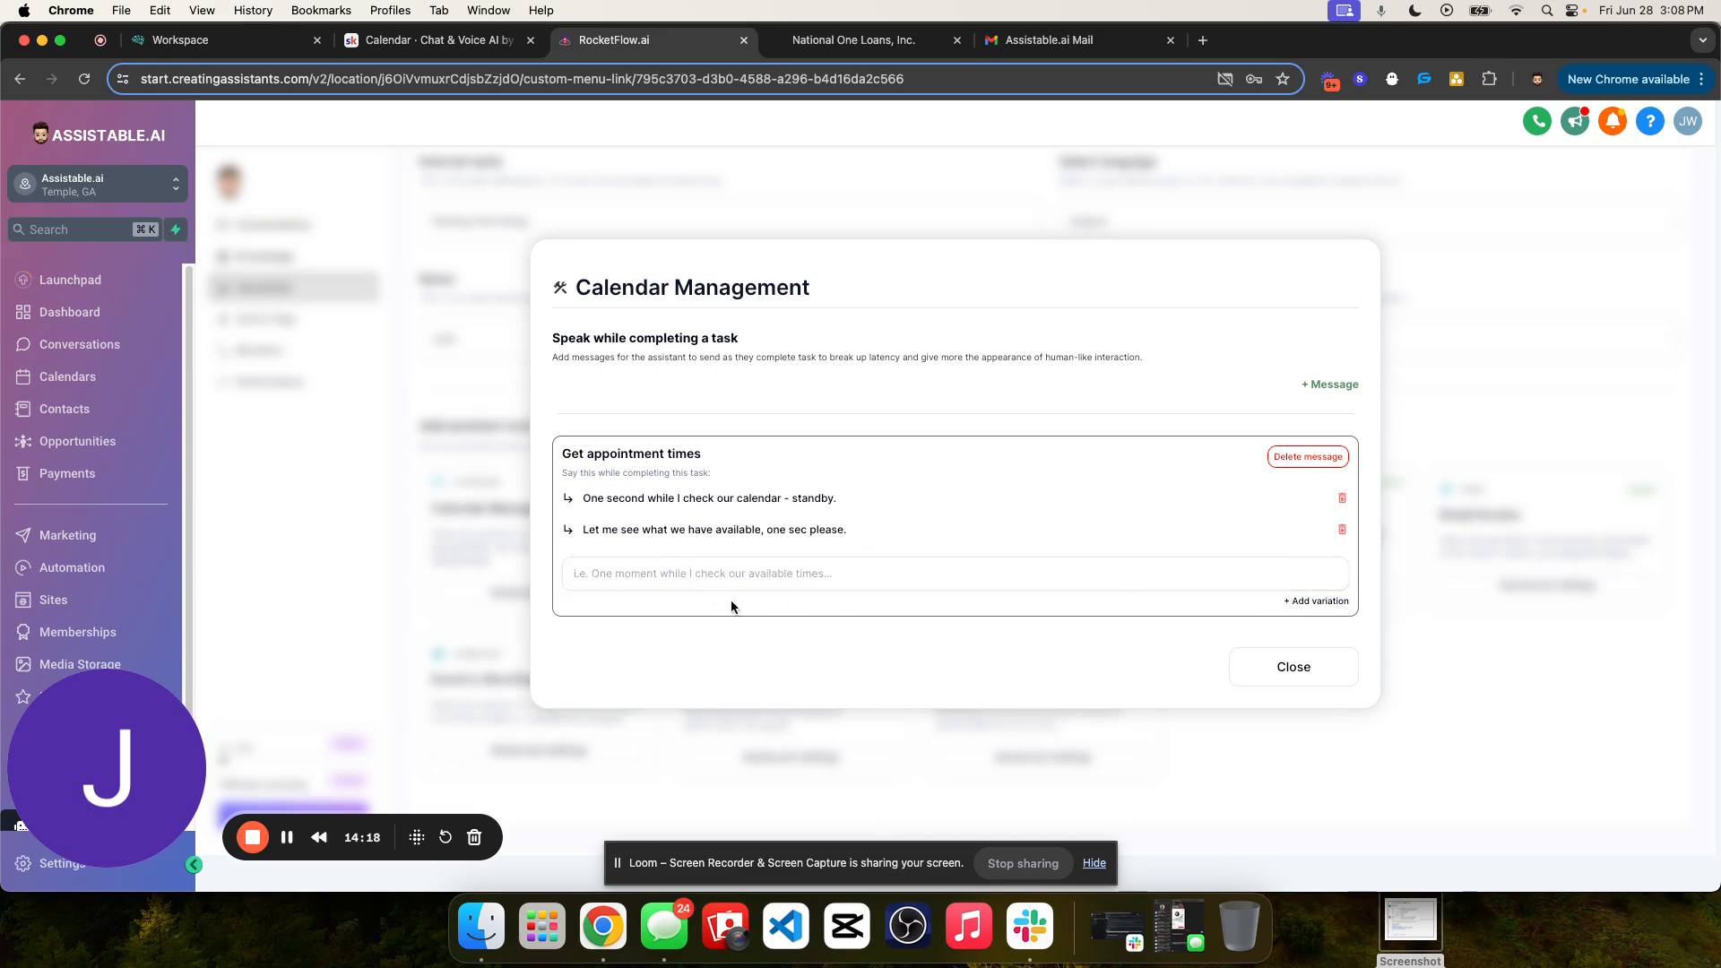
{"action": "left_click", "coordinate": [674, 570]}
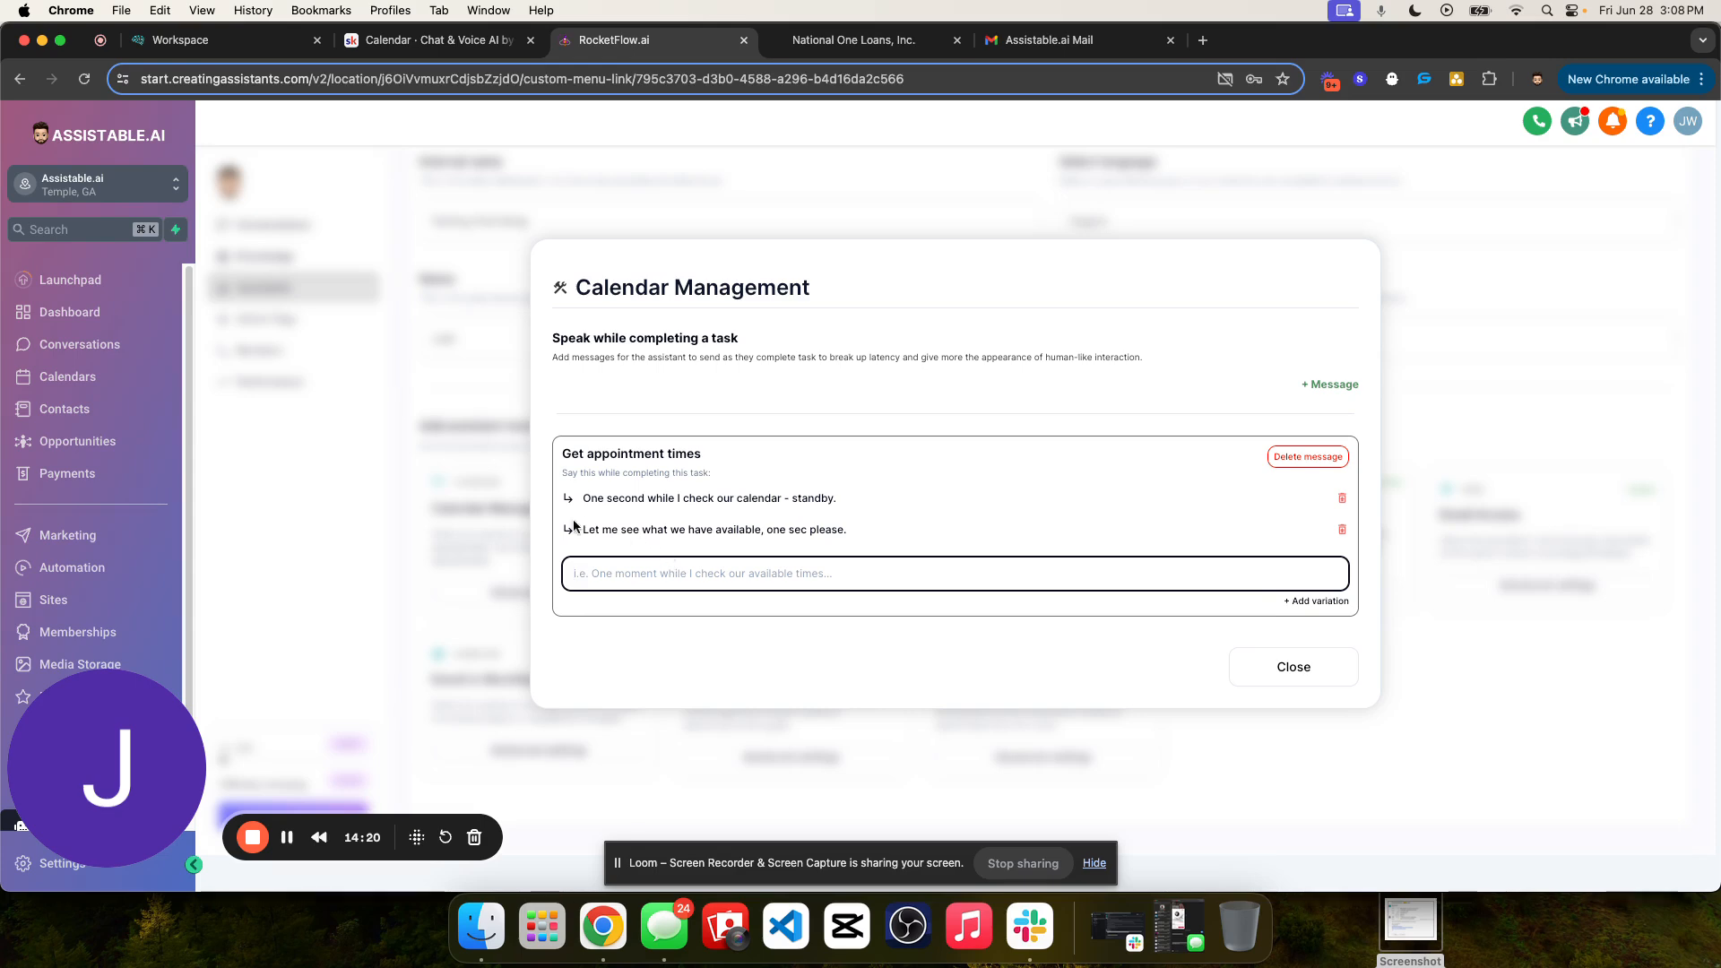
{"action": "left_click", "coordinate": [1033, 631]}
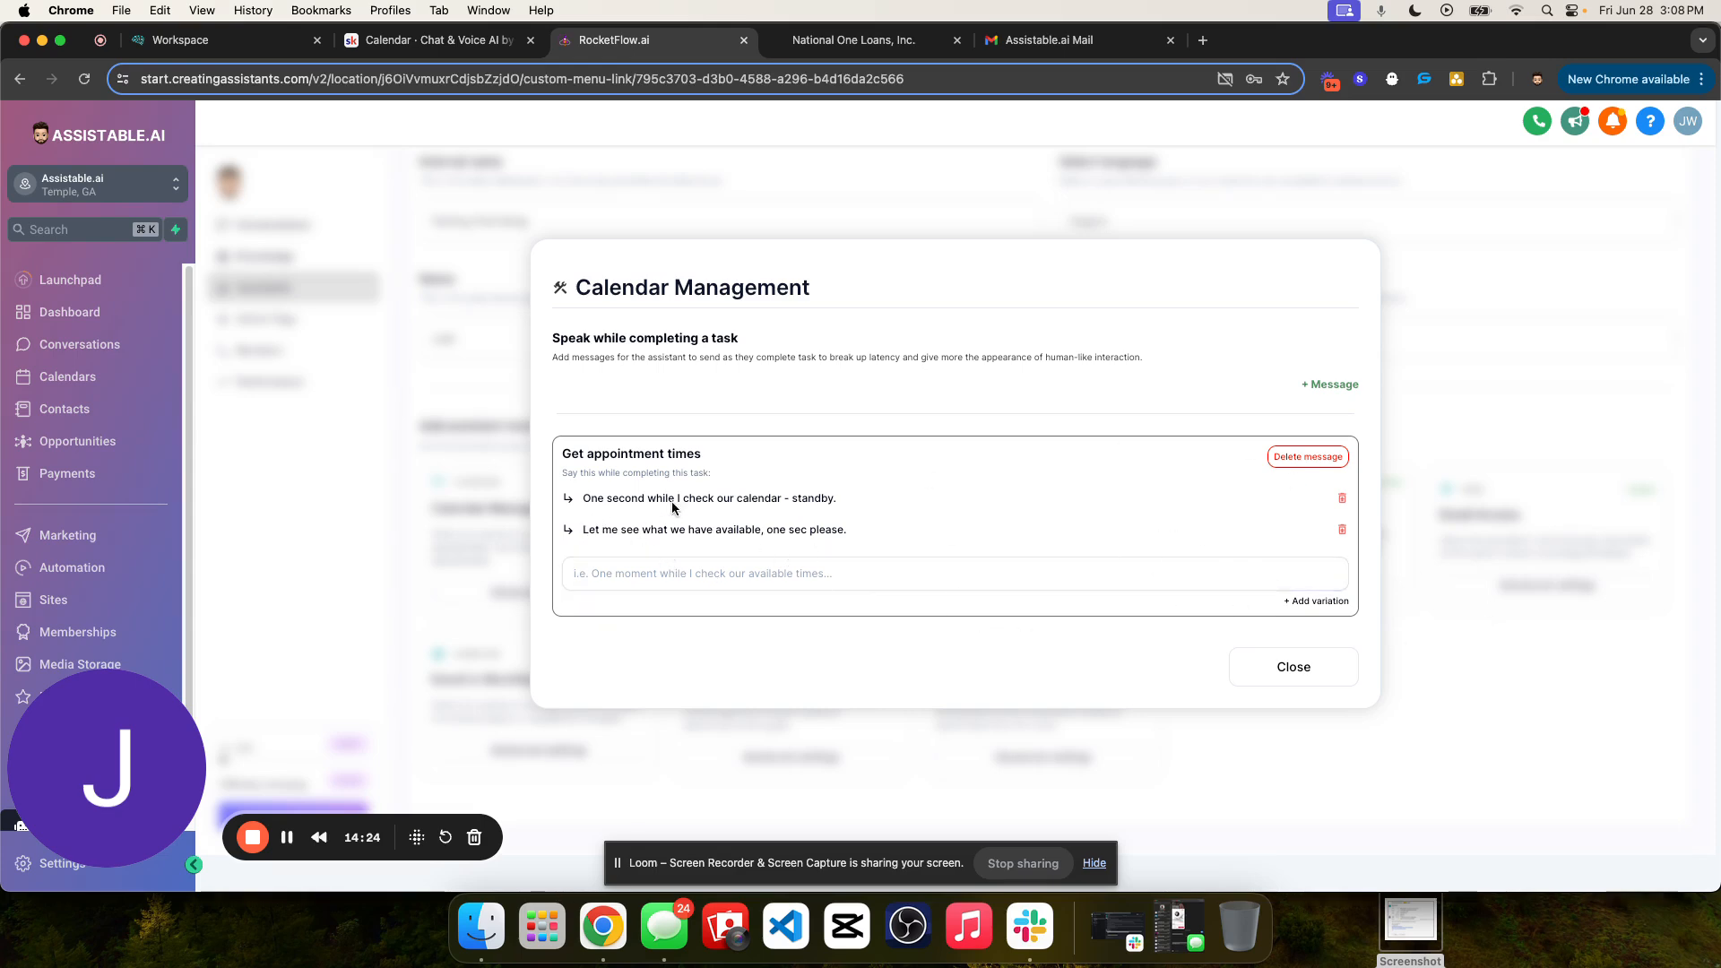
{"action": "triple_click", "coordinate": [638, 495]}
{"action": "triple_click", "coordinate": [719, 538]}
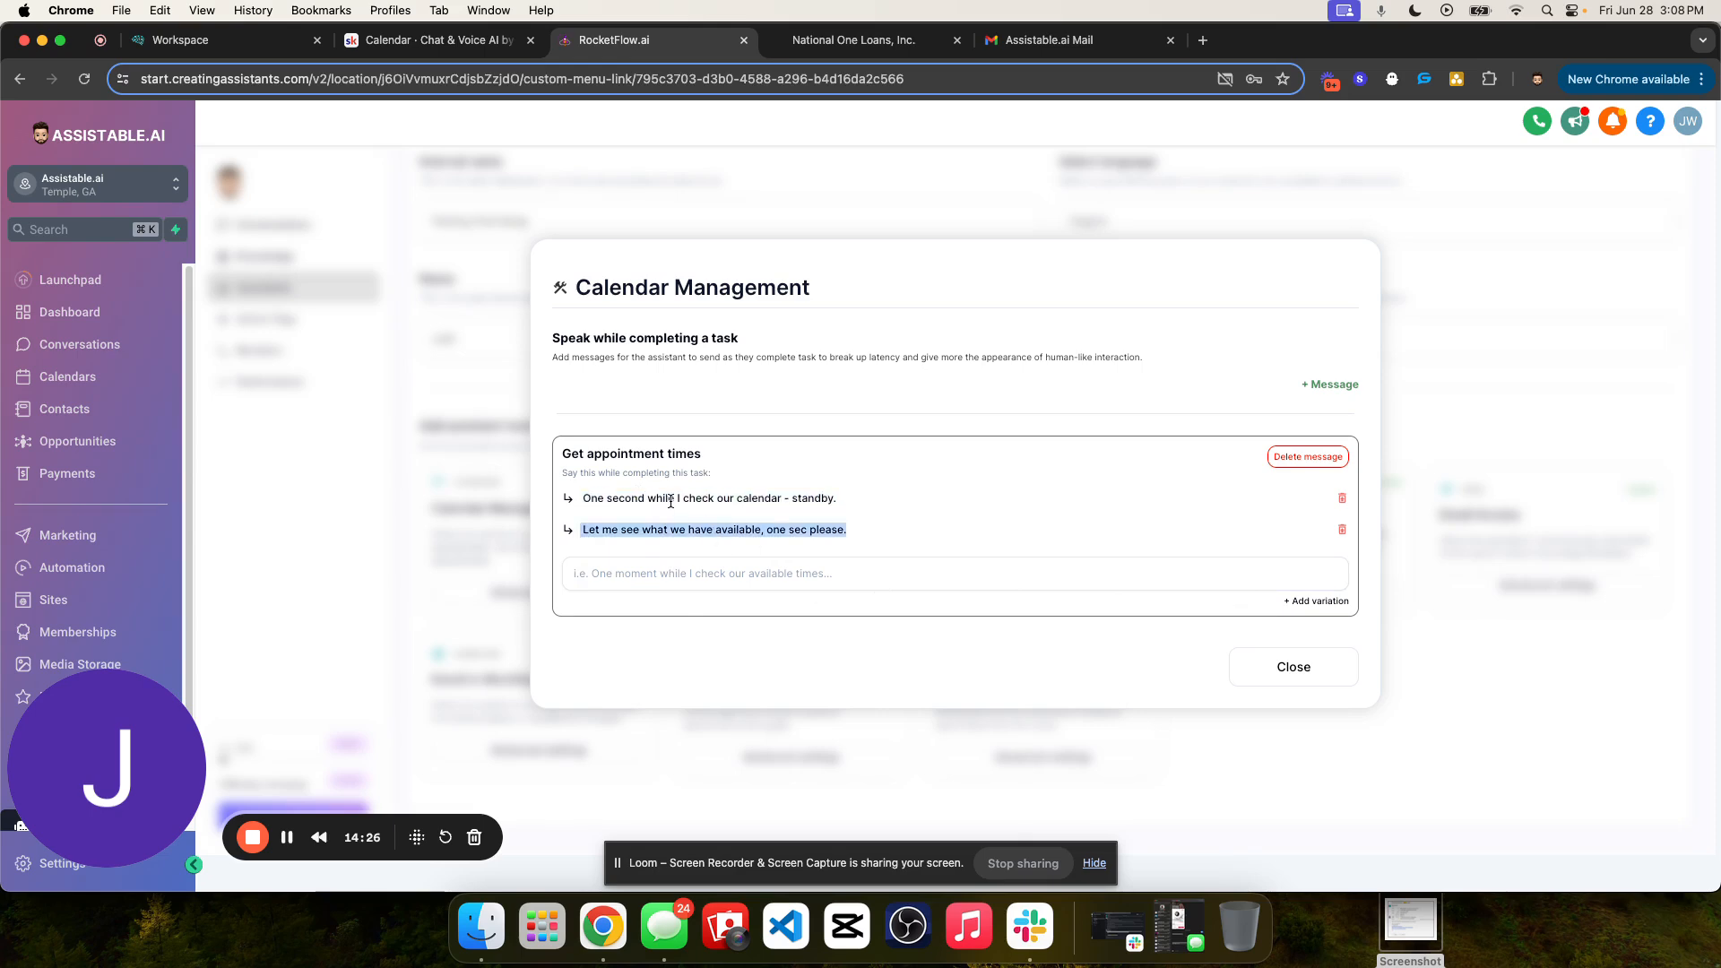
{"action": "double_click", "coordinate": [673, 499]}
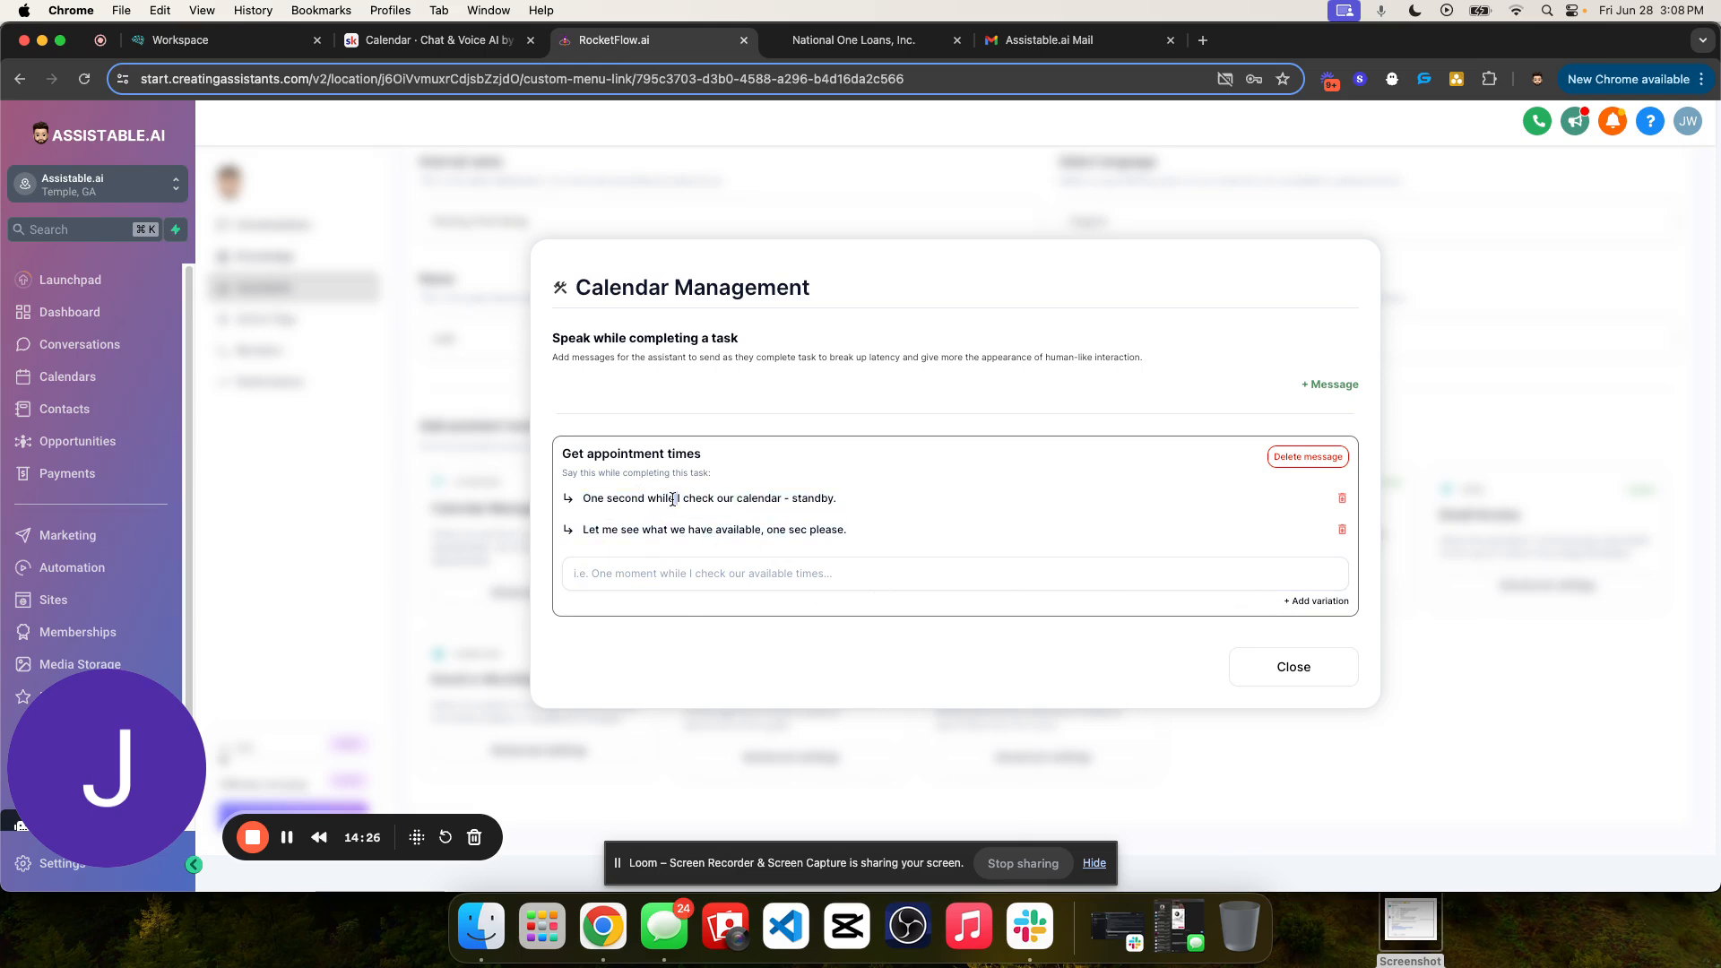
- Add a Book appointment message with the variation "Let me lock that in for you - one moment."
{"action": "left_click", "coordinate": [1330, 383]}
{"action": "left_click", "coordinate": [628, 365]}
{"action": "left_click", "coordinate": [592, 666]}
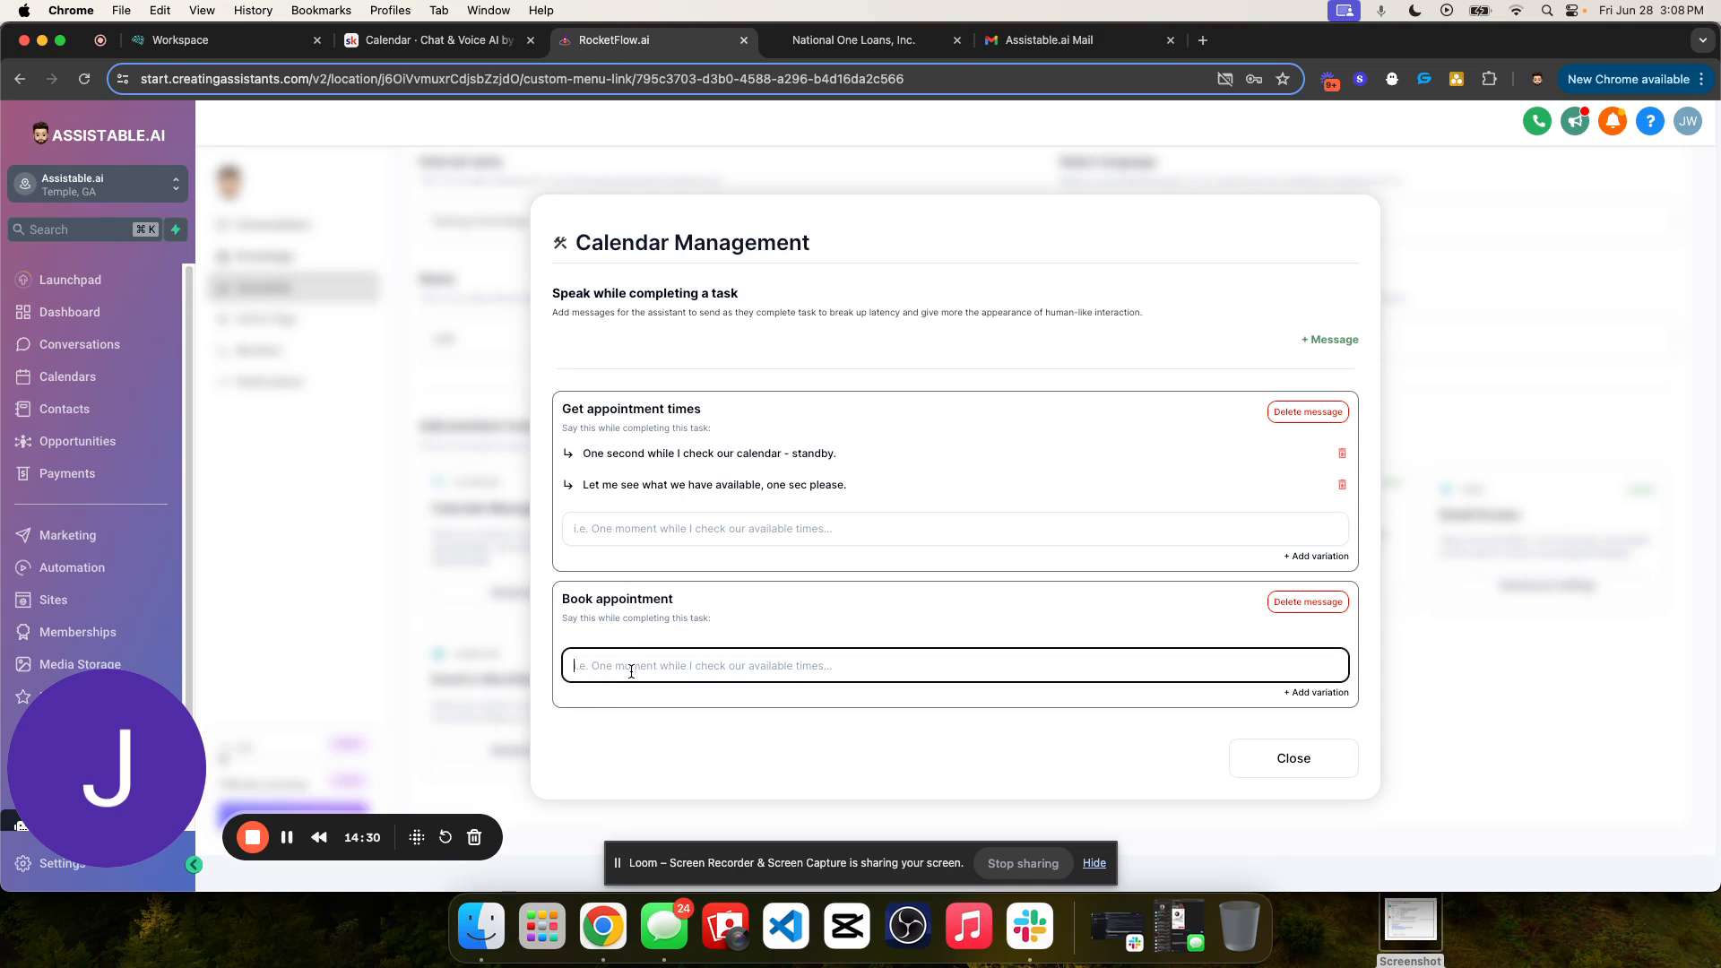
{"action": "type", "text": "Let me lock that in for you - one moment."}
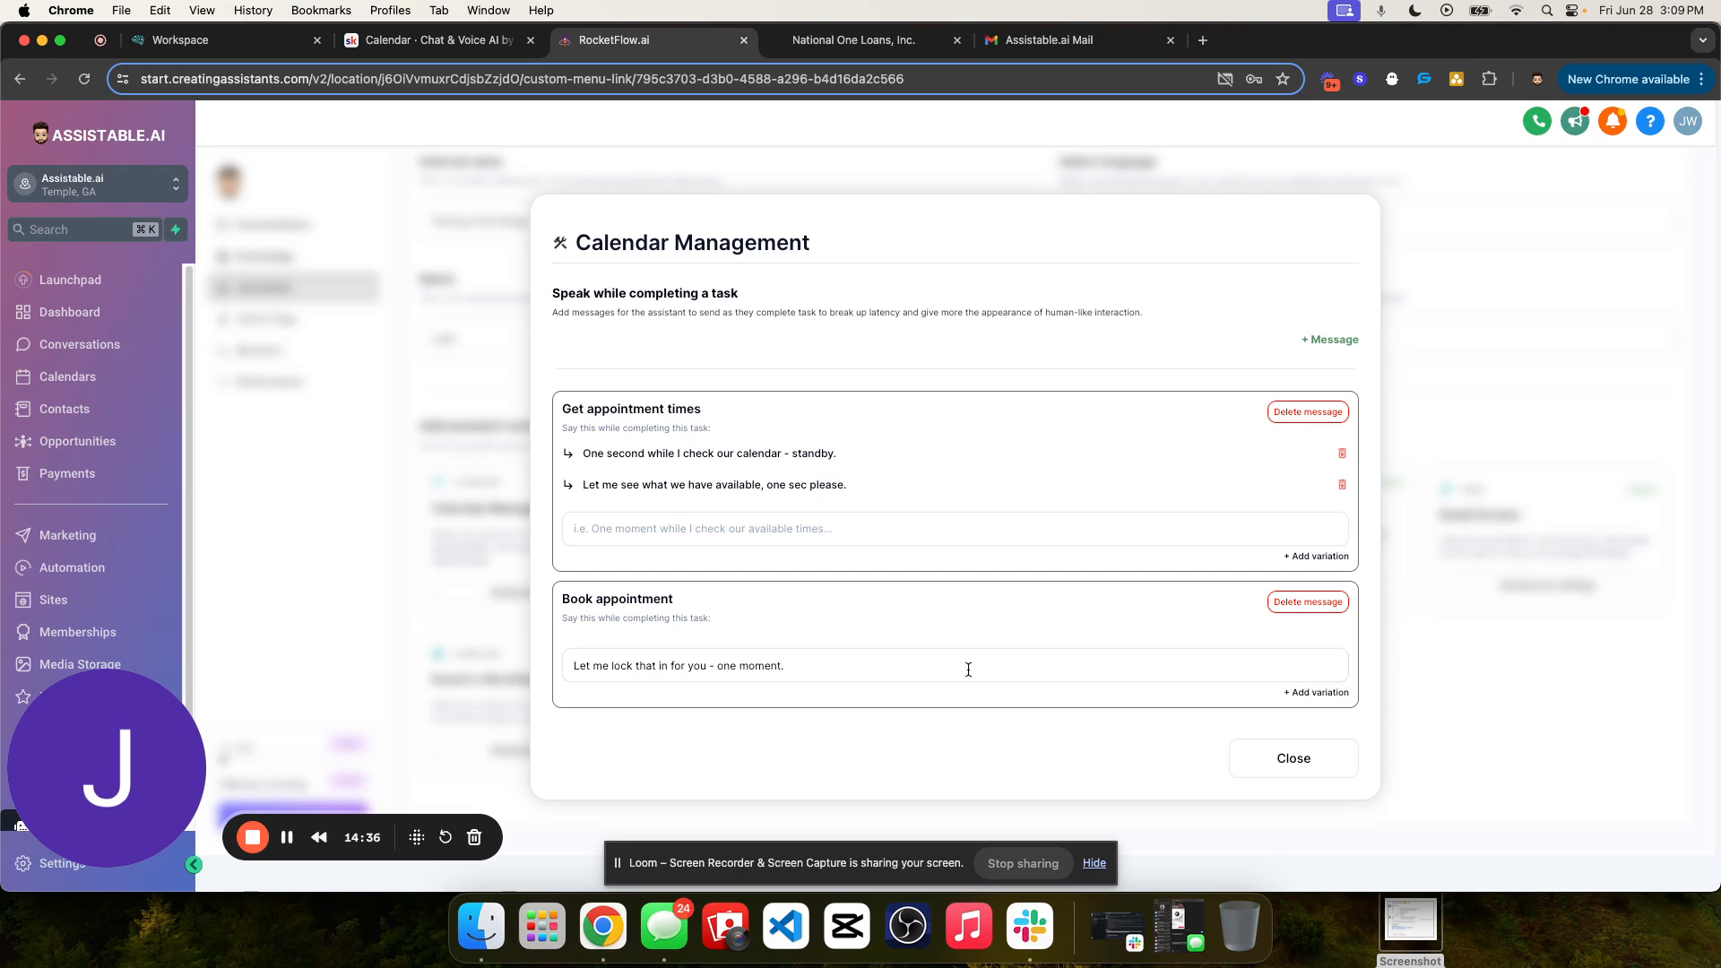
{"action": "left_click", "coordinate": [1314, 692]}
- Add a second Book appointment variation reading "Awesome - one second while I book that, standby." and close the Calendar Management settings
{"action": "left_click", "coordinate": [1061, 677]}
{"action": "type", "text": "a"}
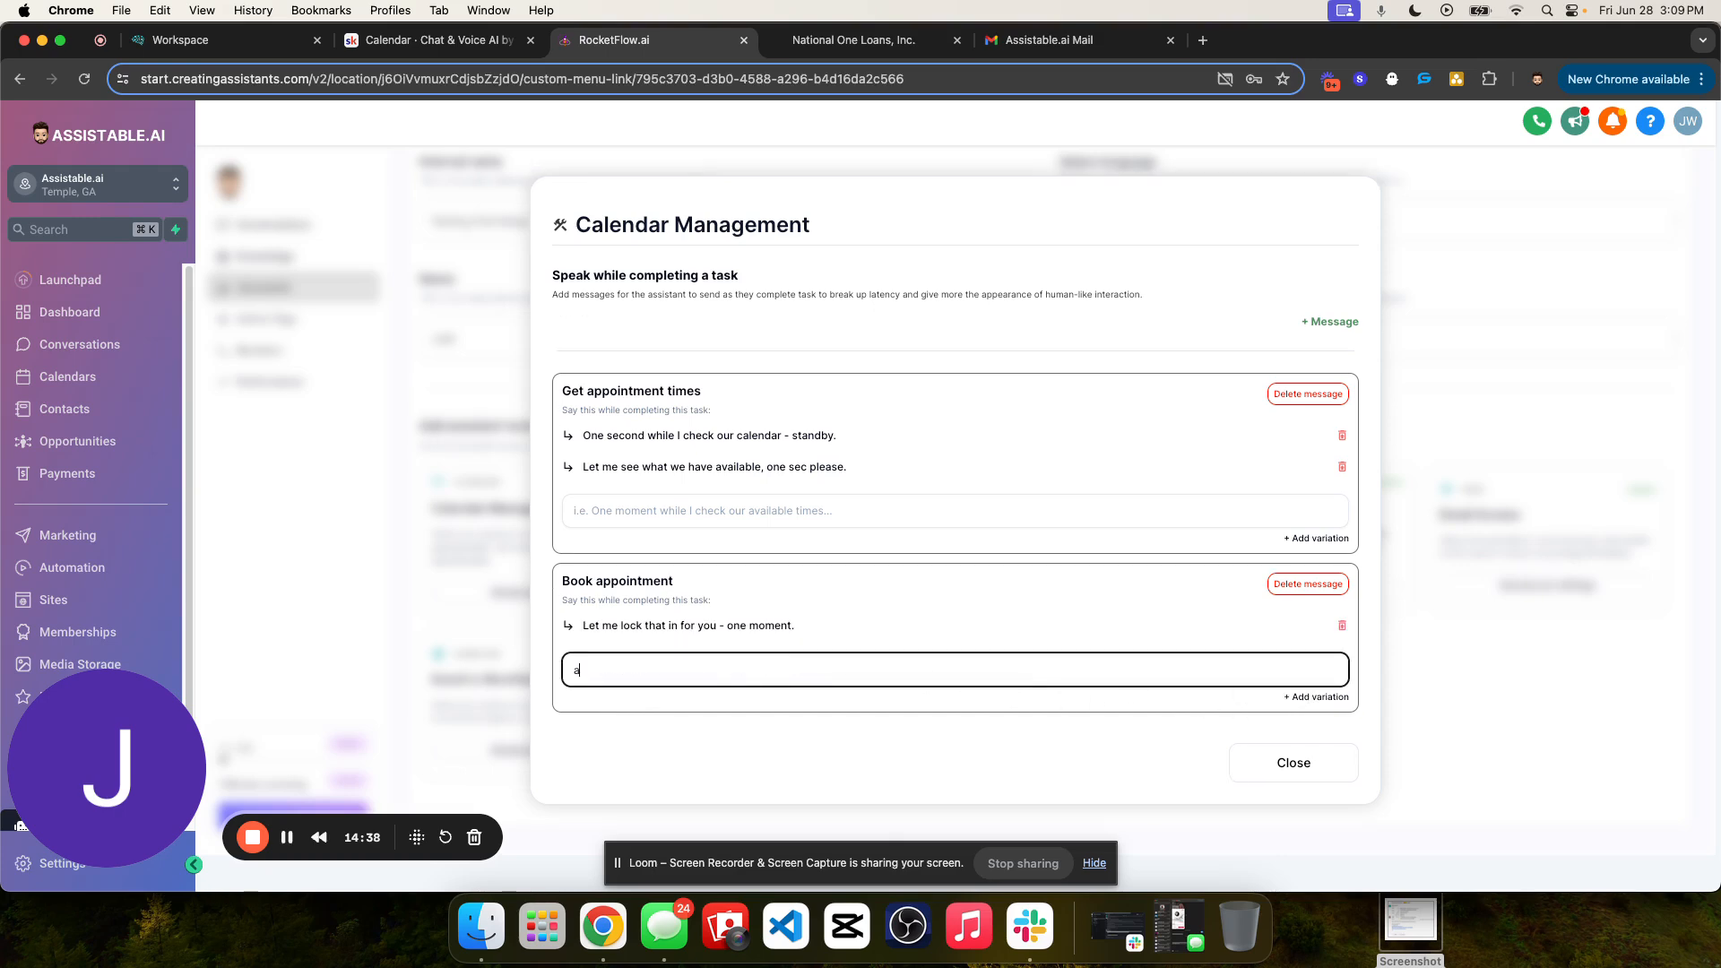
{"action": "type", "text": "we"}
{"action": "key", "text": "BackSpace"}
{"action": "key", "text": "BackSpace"}
{"action": "key", "text": "BackSpace"}
{"action": "type", "text": "Awesome "}
{"action": "type", "text": "e one"}
{"action": "type", "text": "one"}
{"action": "type", "text": "ne sec"}
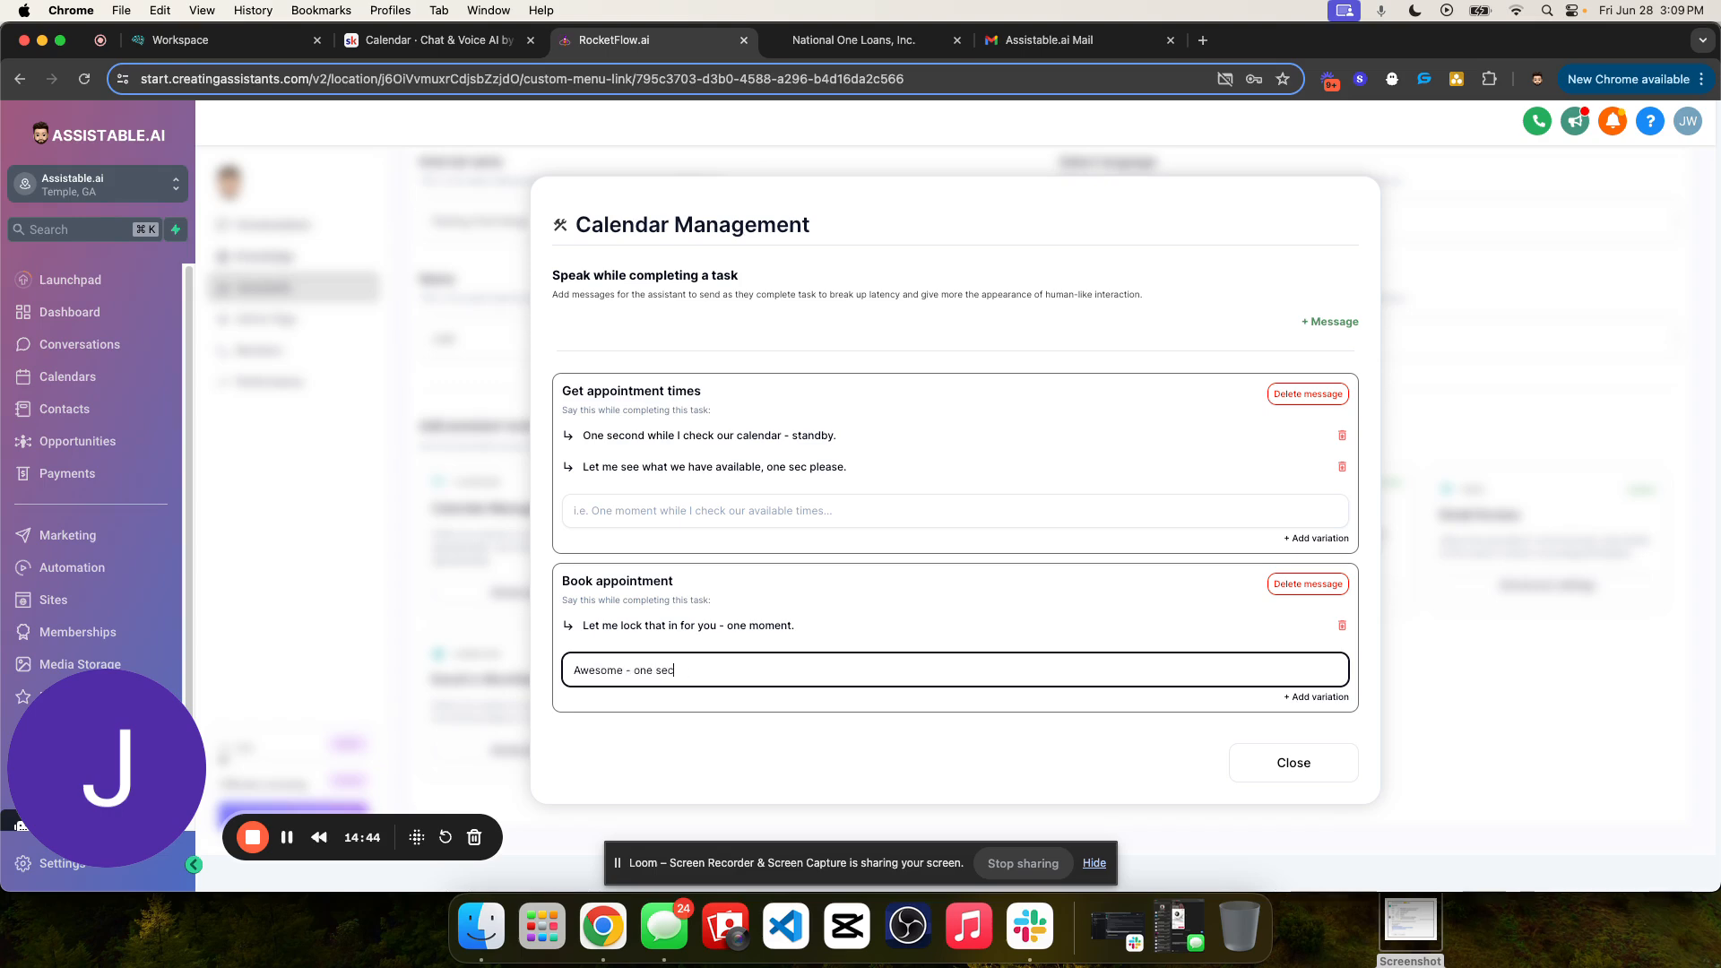
{"action": "type", "text": "ond while I booke"}
{"action": "key", "text": "BackSpace"}
{"action": "type", "text": "that, standby."}
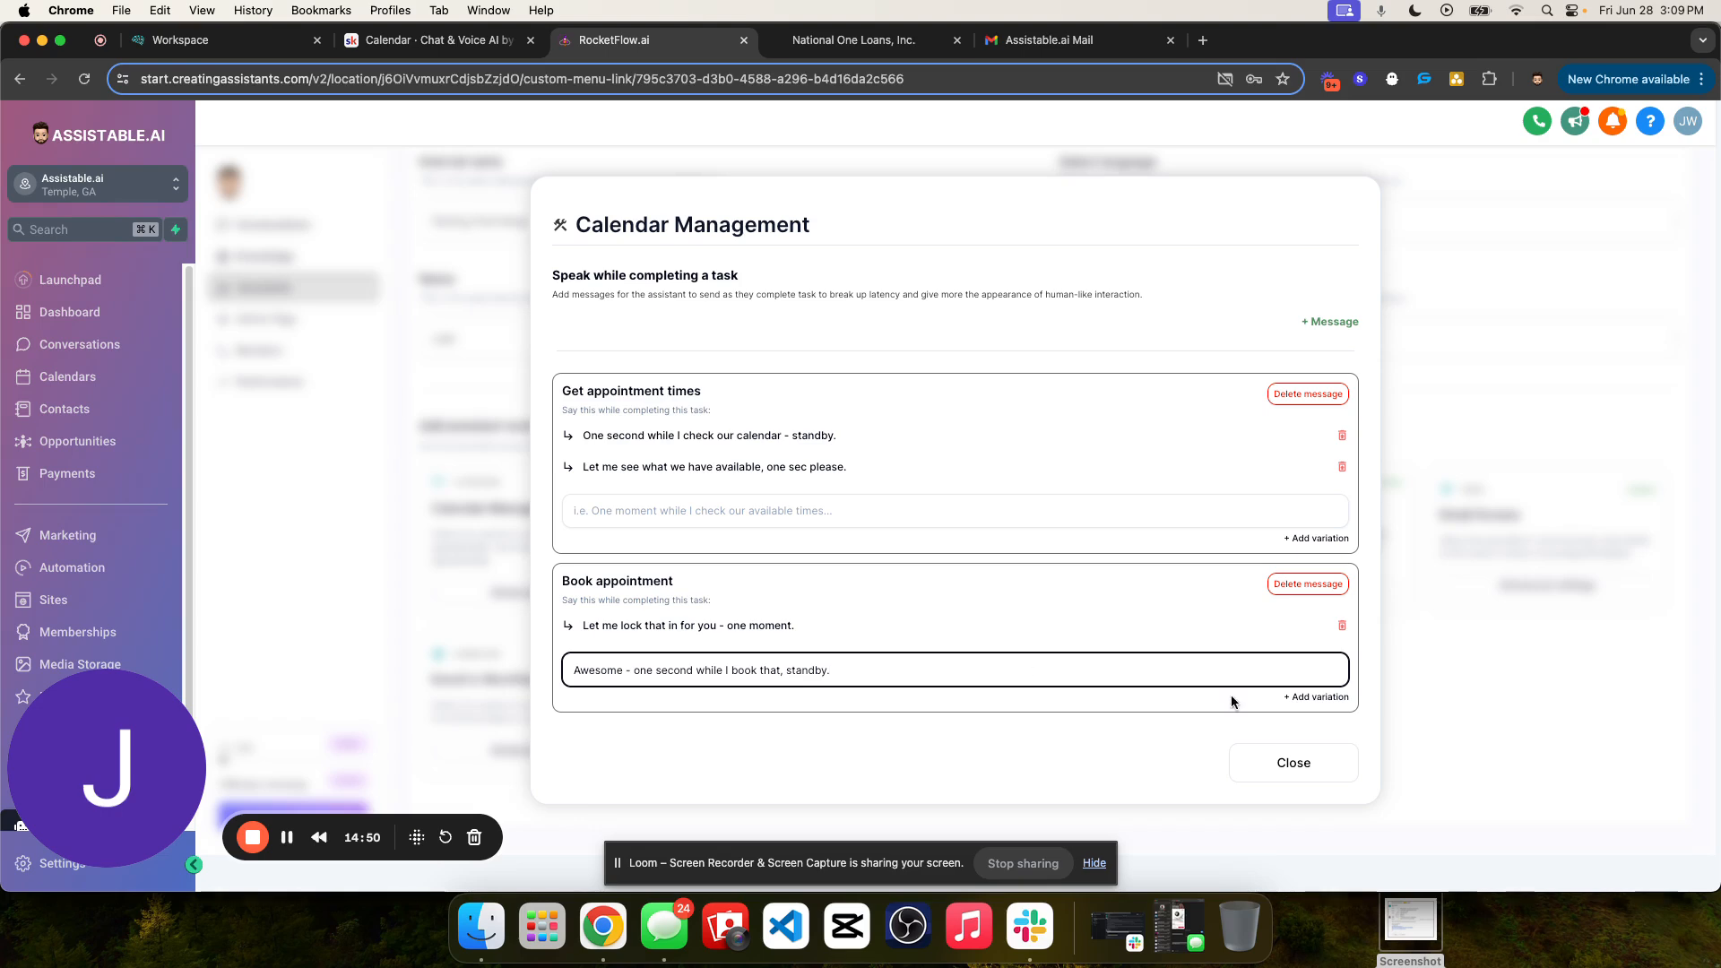
{"action": "left_click", "coordinate": [1323, 700]}
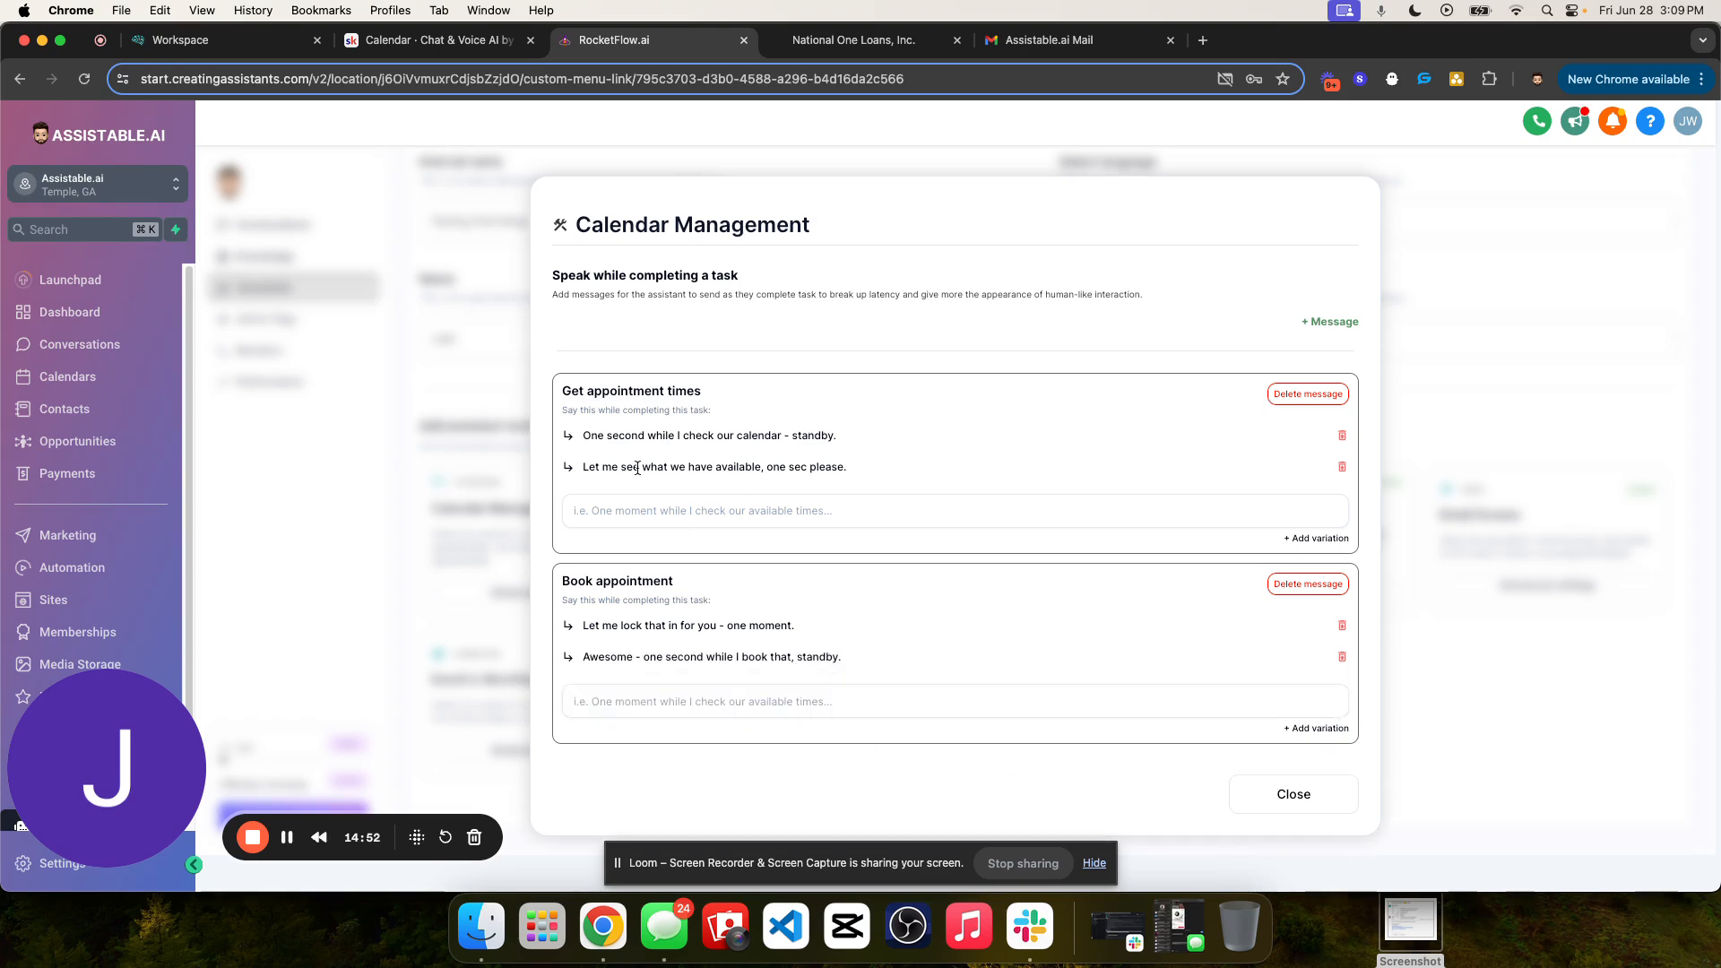
{"action": "triple_click", "coordinate": [789, 475]}
{"action": "left_click", "coordinate": [1276, 794]}
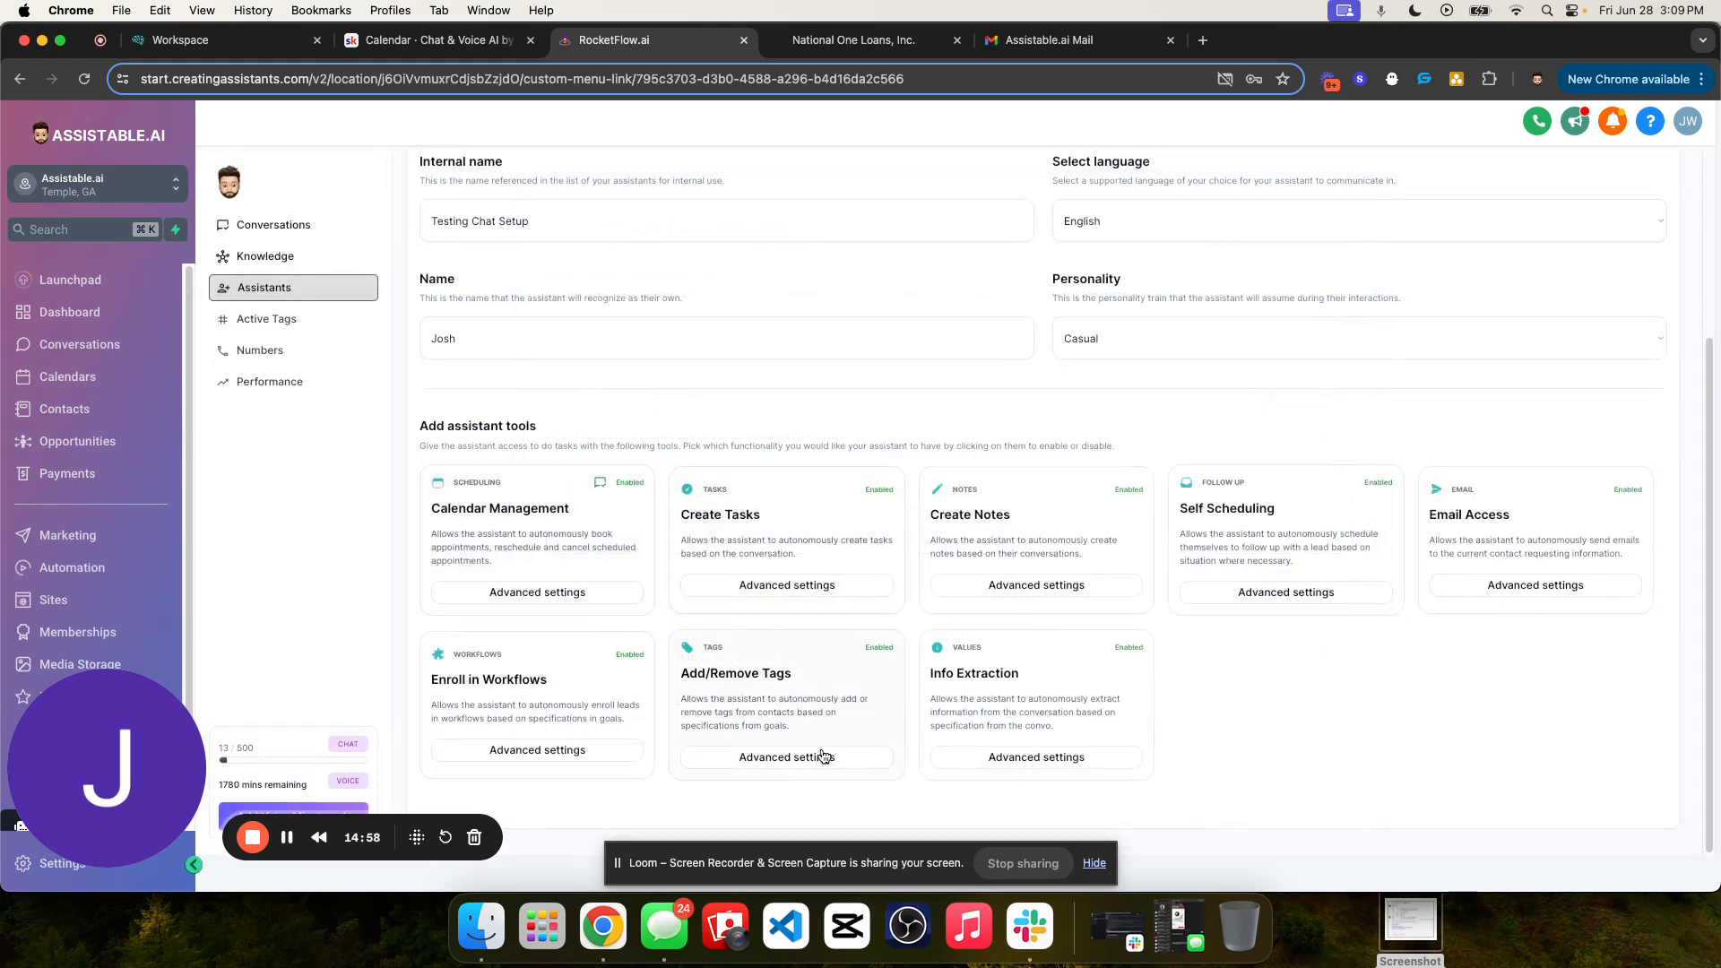
- Review the assistant's tools and its Integrations settings, including the AI outbound message webhook and the Fetch data on start option
{"action": "scroll", "coordinate": [879, 672], "scroll_direction": "up", "scroll_amount": 3}
{"action": "scroll", "coordinate": [939, 682], "scroll_direction": "down", "scroll_amount": 1}
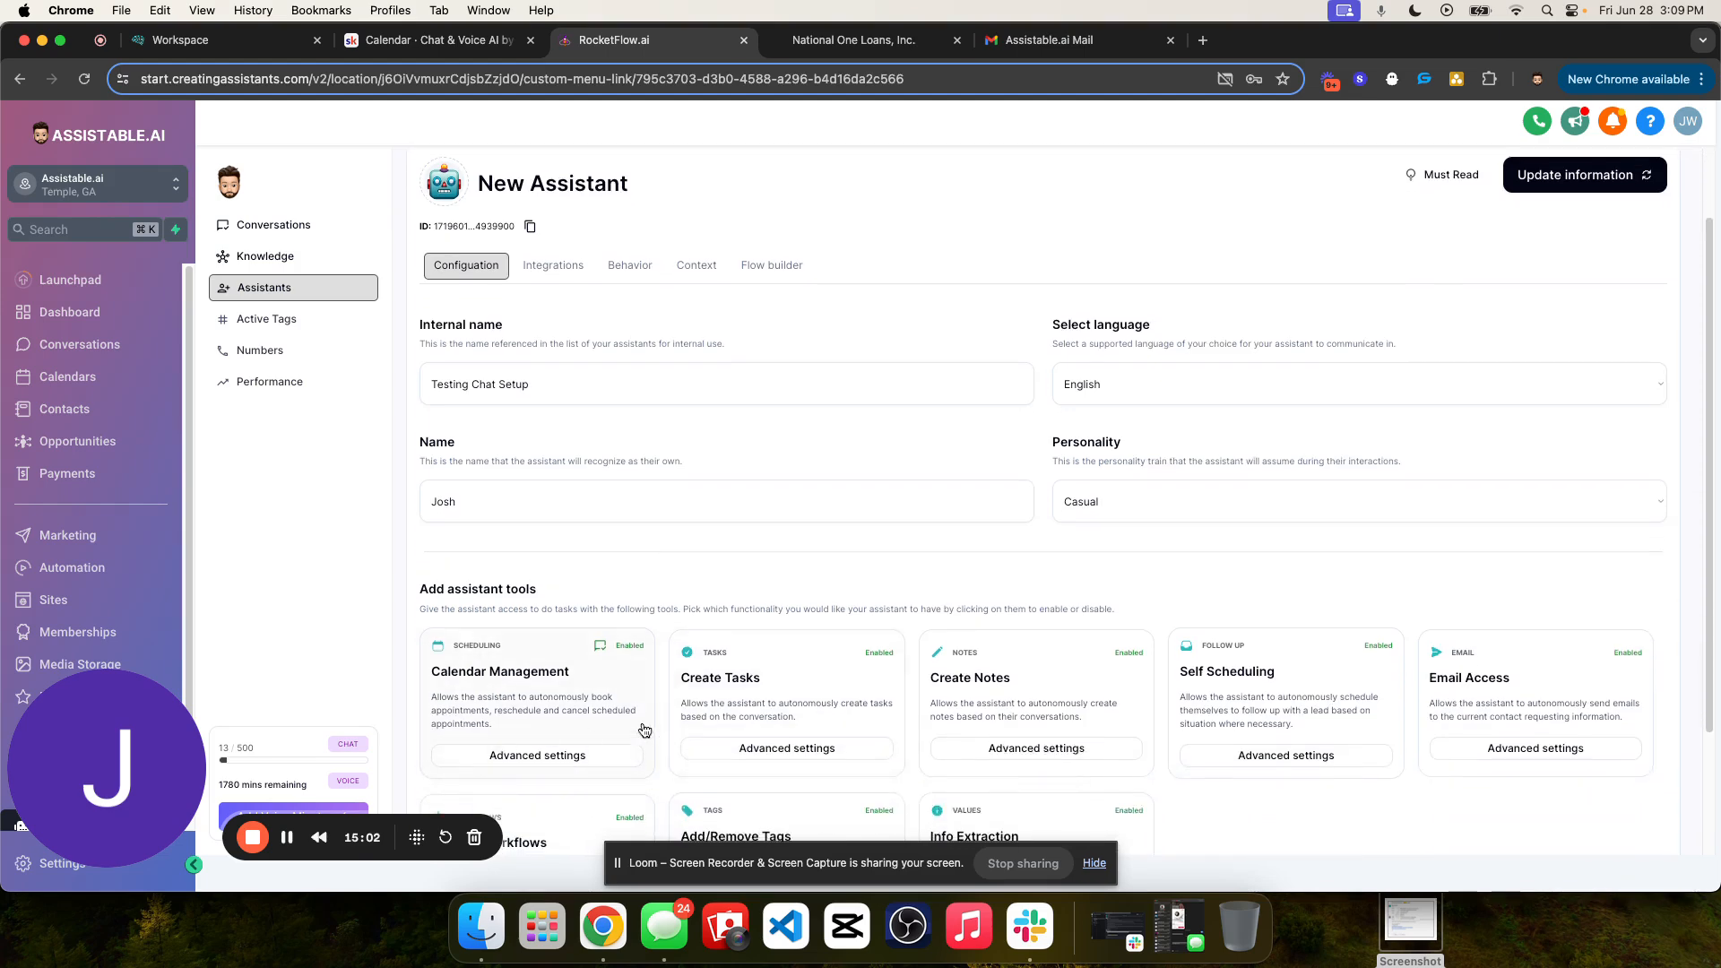
{"action": "scroll", "coordinate": [577, 712], "scroll_direction": "down", "scroll_amount": 2}
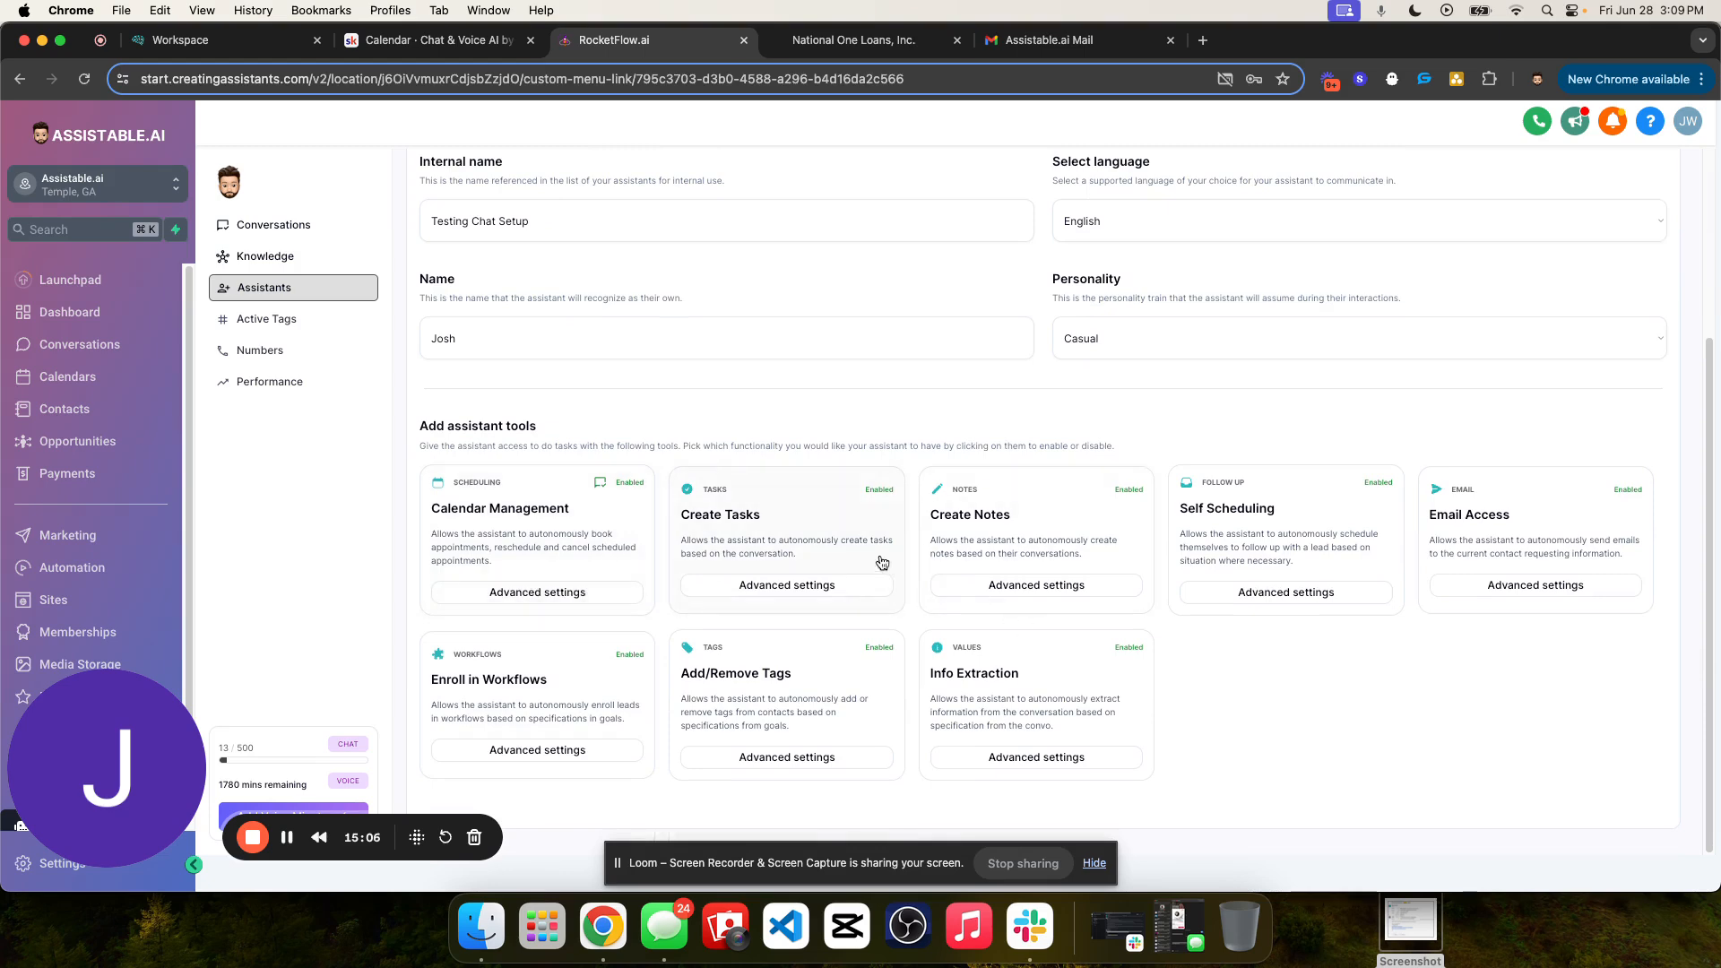
{"action": "scroll", "coordinate": [748, 533], "scroll_direction": "up", "scroll_amount": 3}
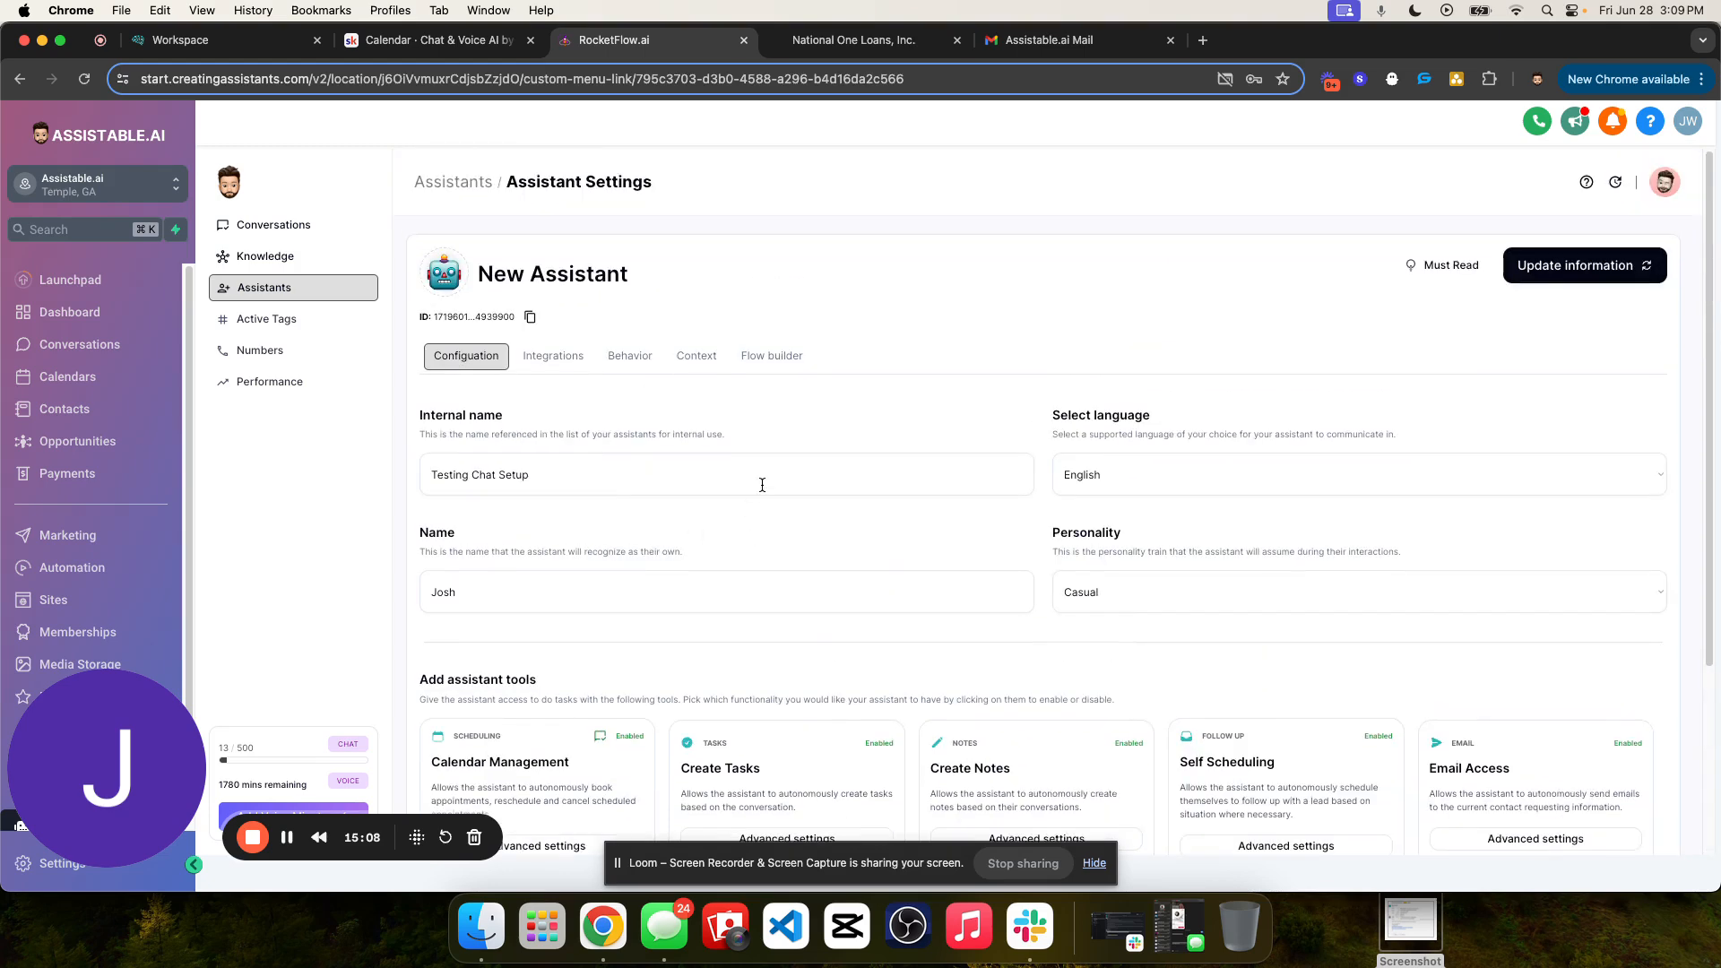
{"action": "left_click", "coordinate": [556, 355]}
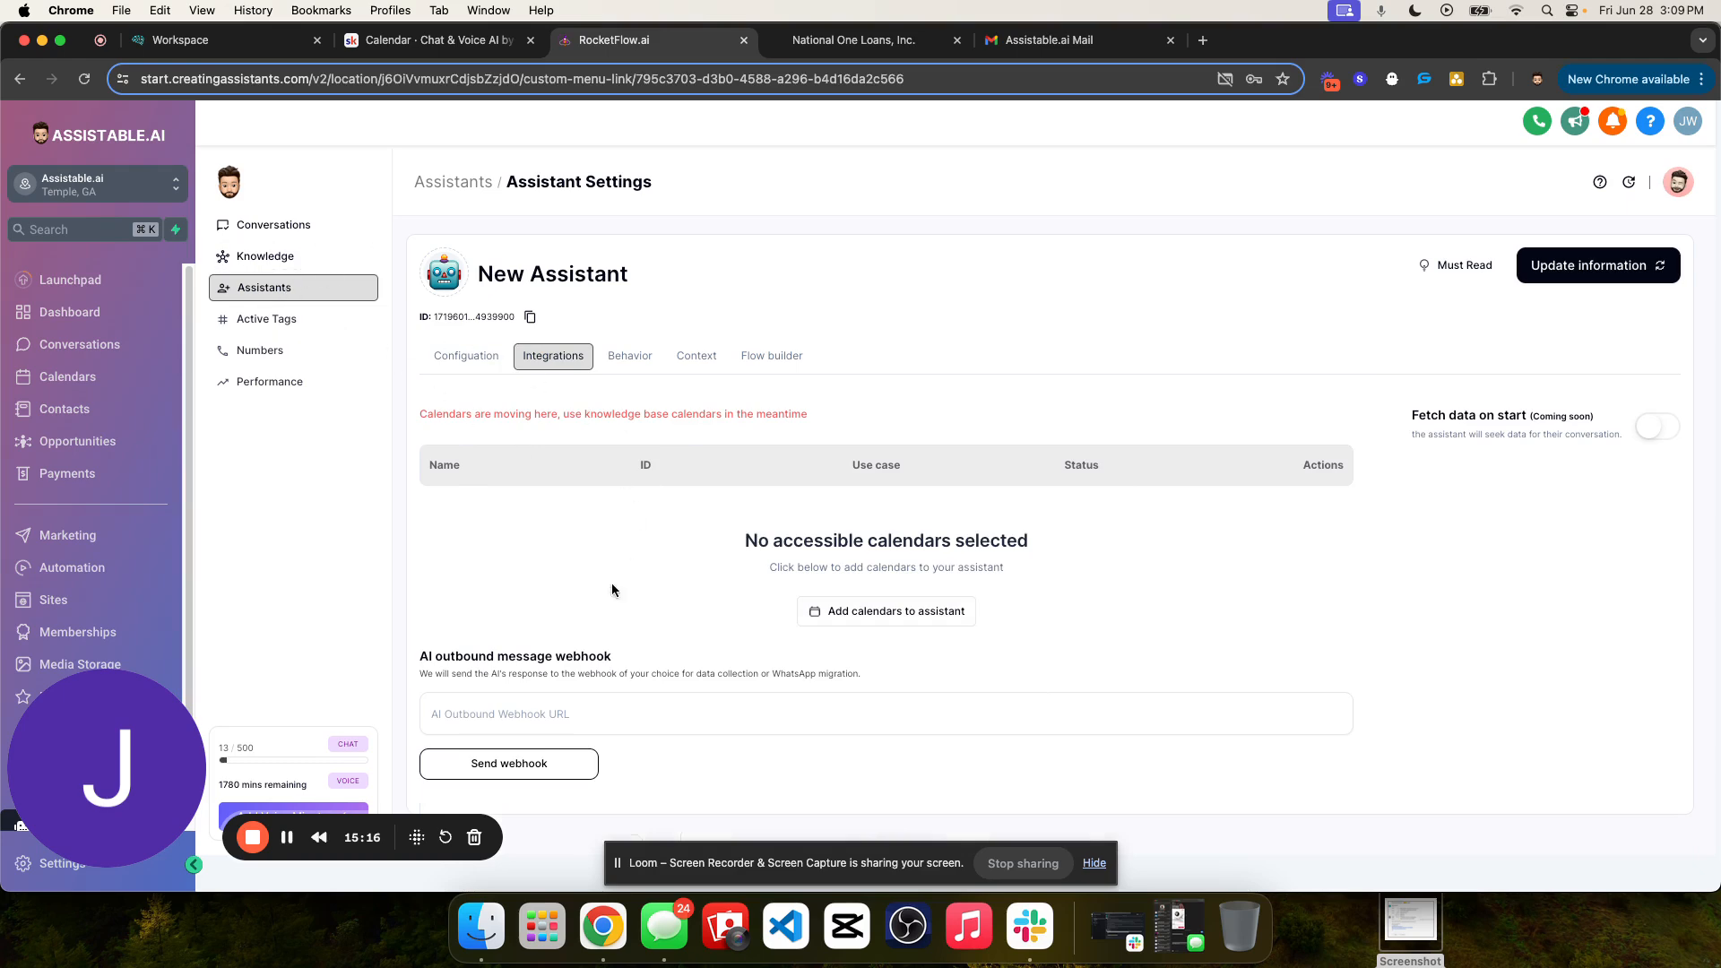
{"action": "left_click_drag", "start_coordinate": [405, 664], "coordinate": [964, 690]}
{"action": "left_click", "coordinate": [490, 651]}
{"action": "left_click", "coordinate": [957, 682]}
{"action": "left_click_drag", "start_coordinate": [1395, 416], "coordinate": [1607, 440]}
{"action": "left_click", "coordinate": [1509, 442]}
{"action": "double_click", "coordinate": [1554, 417]}
- Assign the Assistable.ai Testing knowledge base to the assistant in its Behavior settings
{"action": "left_click", "coordinate": [631, 356]}
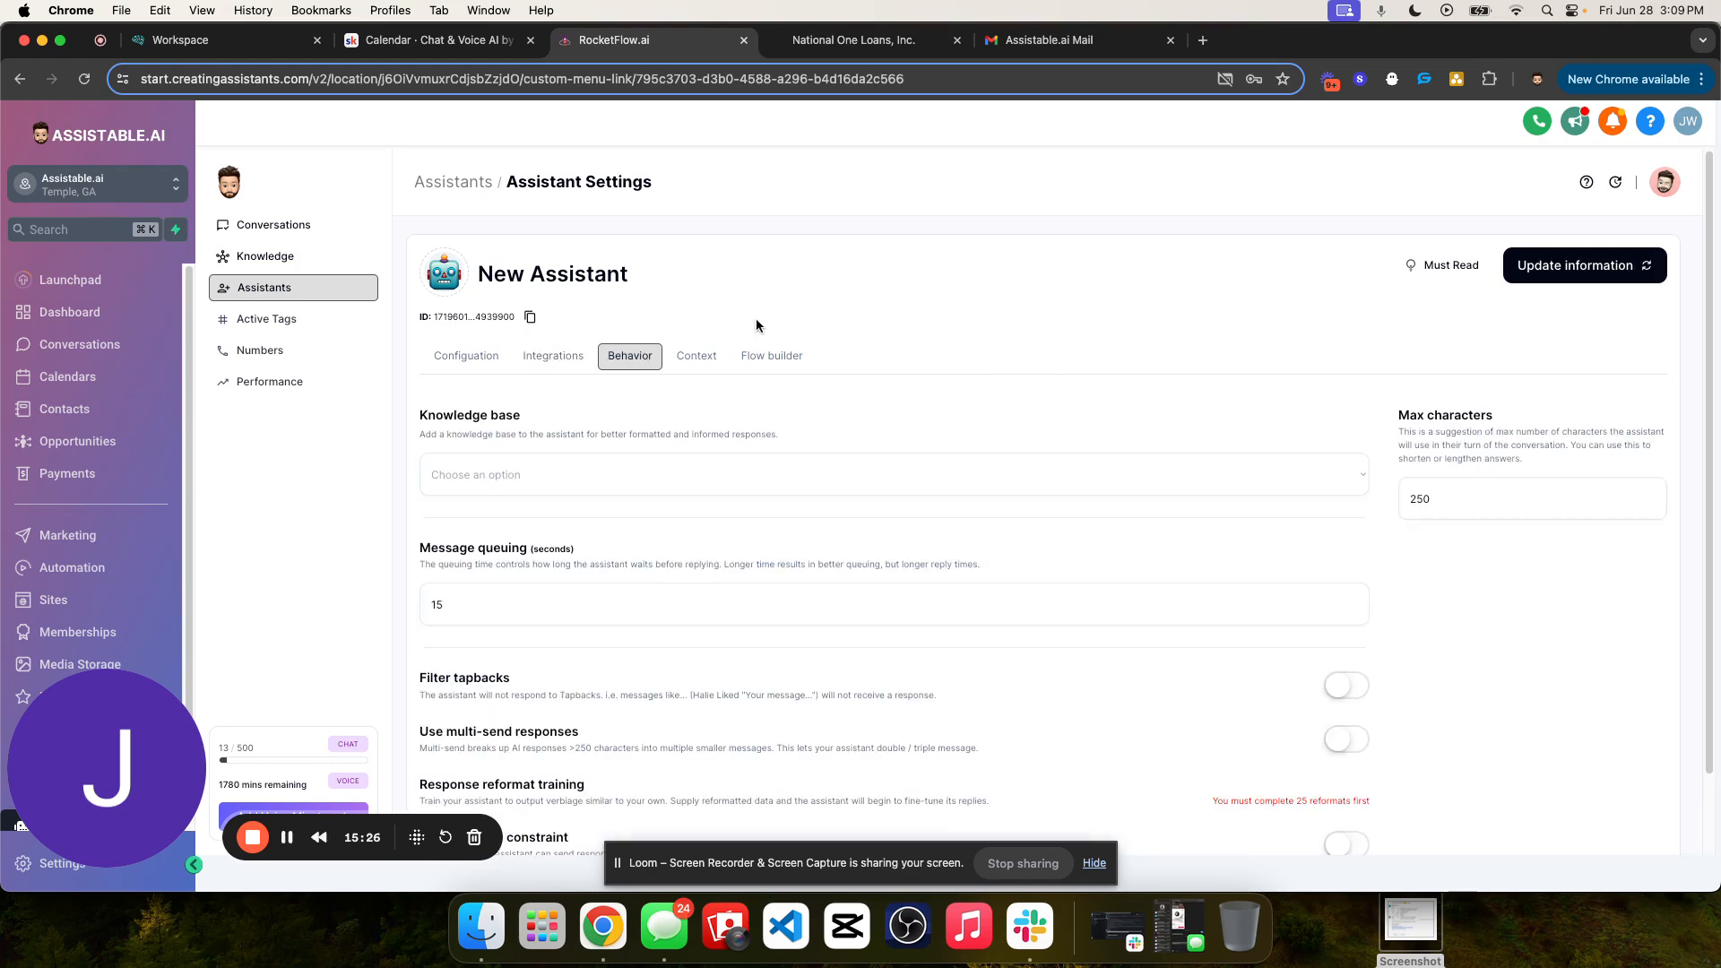
{"action": "scroll", "coordinate": [1145, 332], "scroll_direction": "down", "scroll_amount": 1}
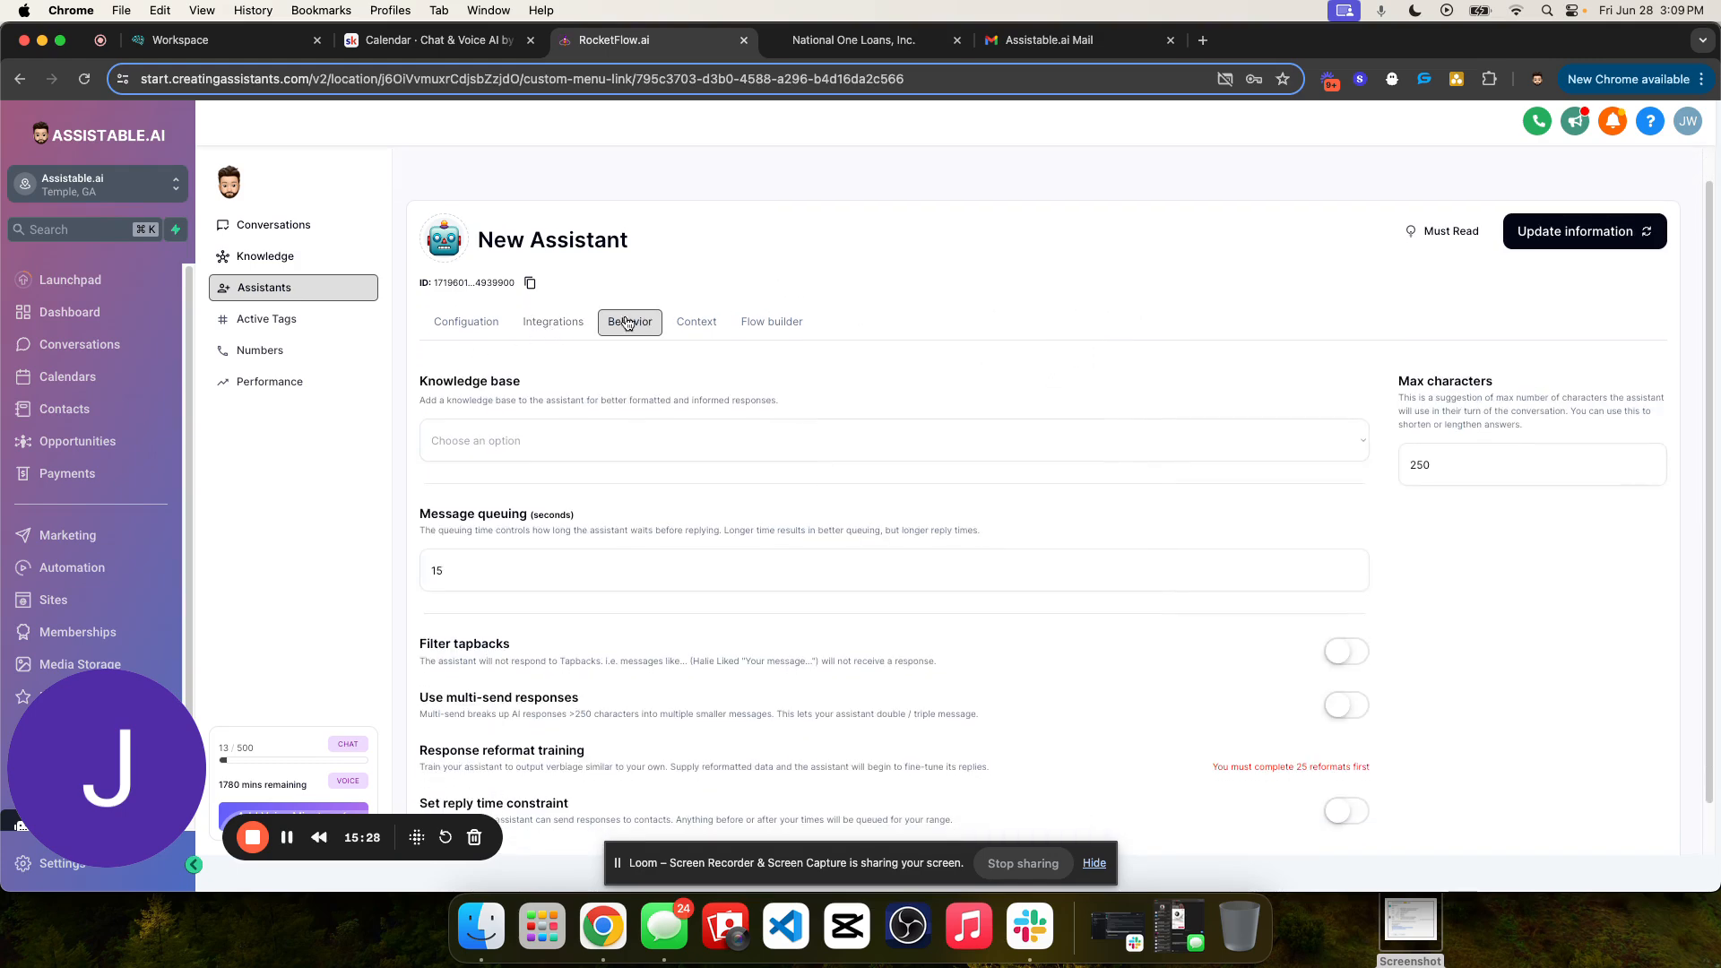
{"action": "scroll", "coordinate": [688, 384], "scroll_direction": "down", "scroll_amount": 1}
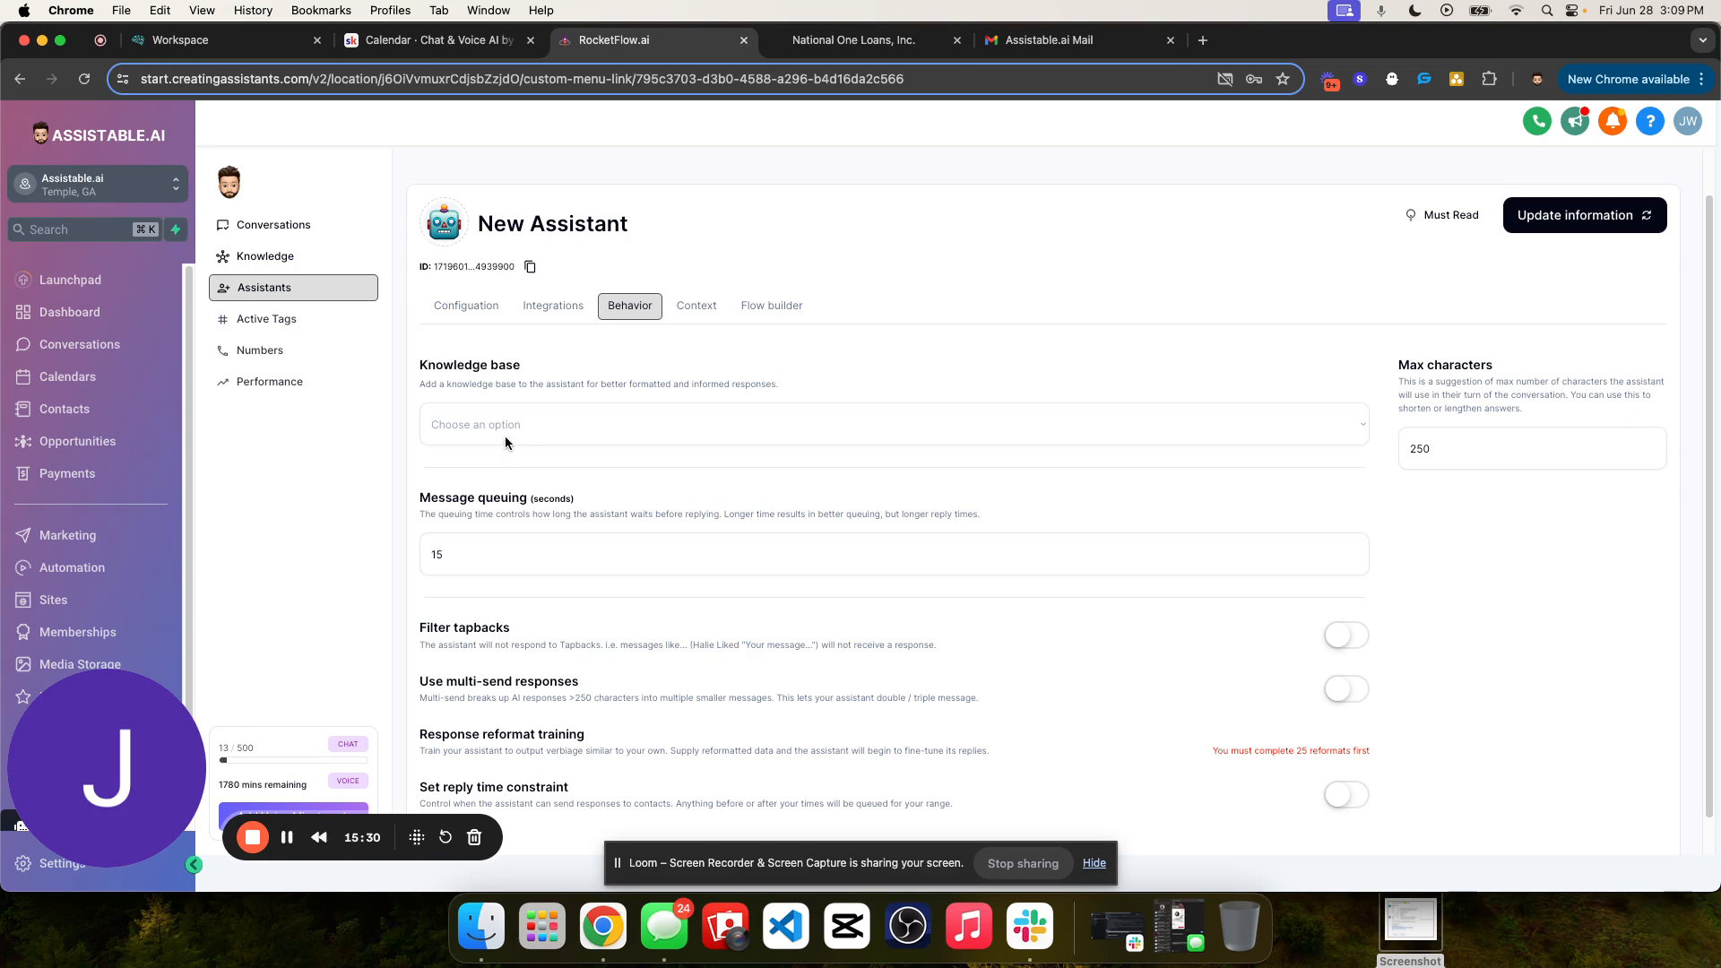
{"action": "left_click", "coordinate": [523, 433]}
{"action": "left_click", "coordinate": [533, 472]}
- Set the assistant's message queuing time to 0 seconds
{"action": "scroll", "coordinate": [633, 470], "scroll_direction": "down", "scroll_amount": 2}
{"action": "left_click", "coordinate": [480, 513]}
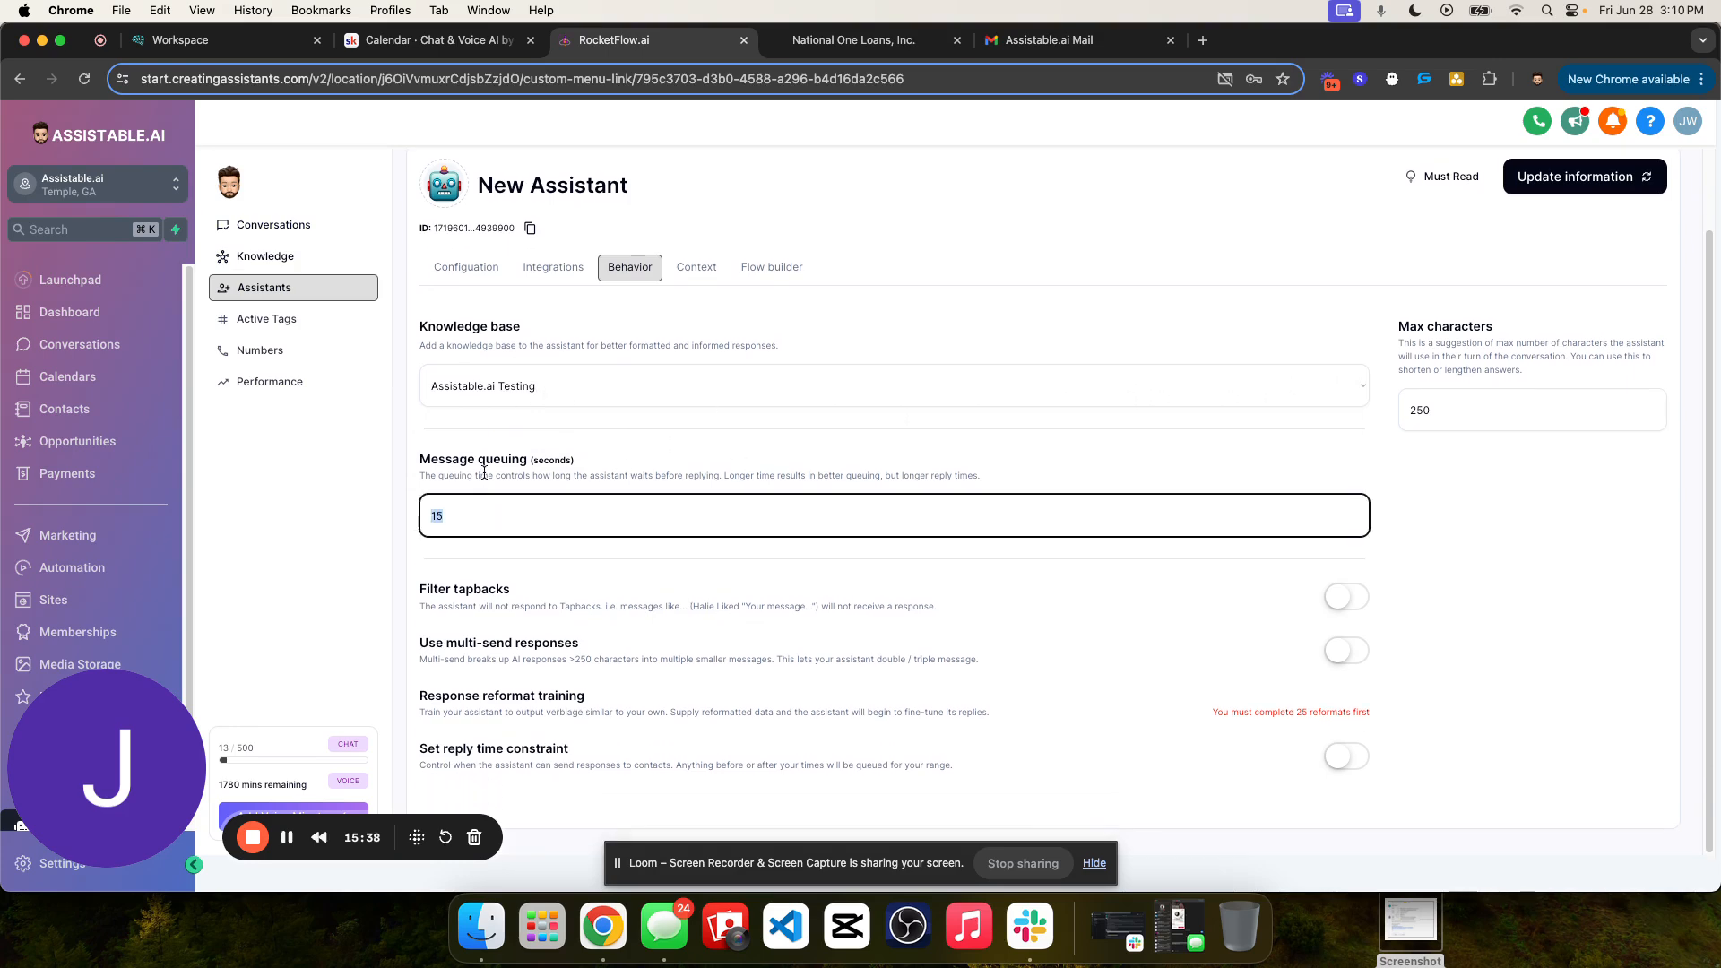
{"action": "left_click_drag", "start_coordinate": [415, 461], "coordinate": [545, 459]}
{"action": "double_click", "coordinate": [481, 458]}
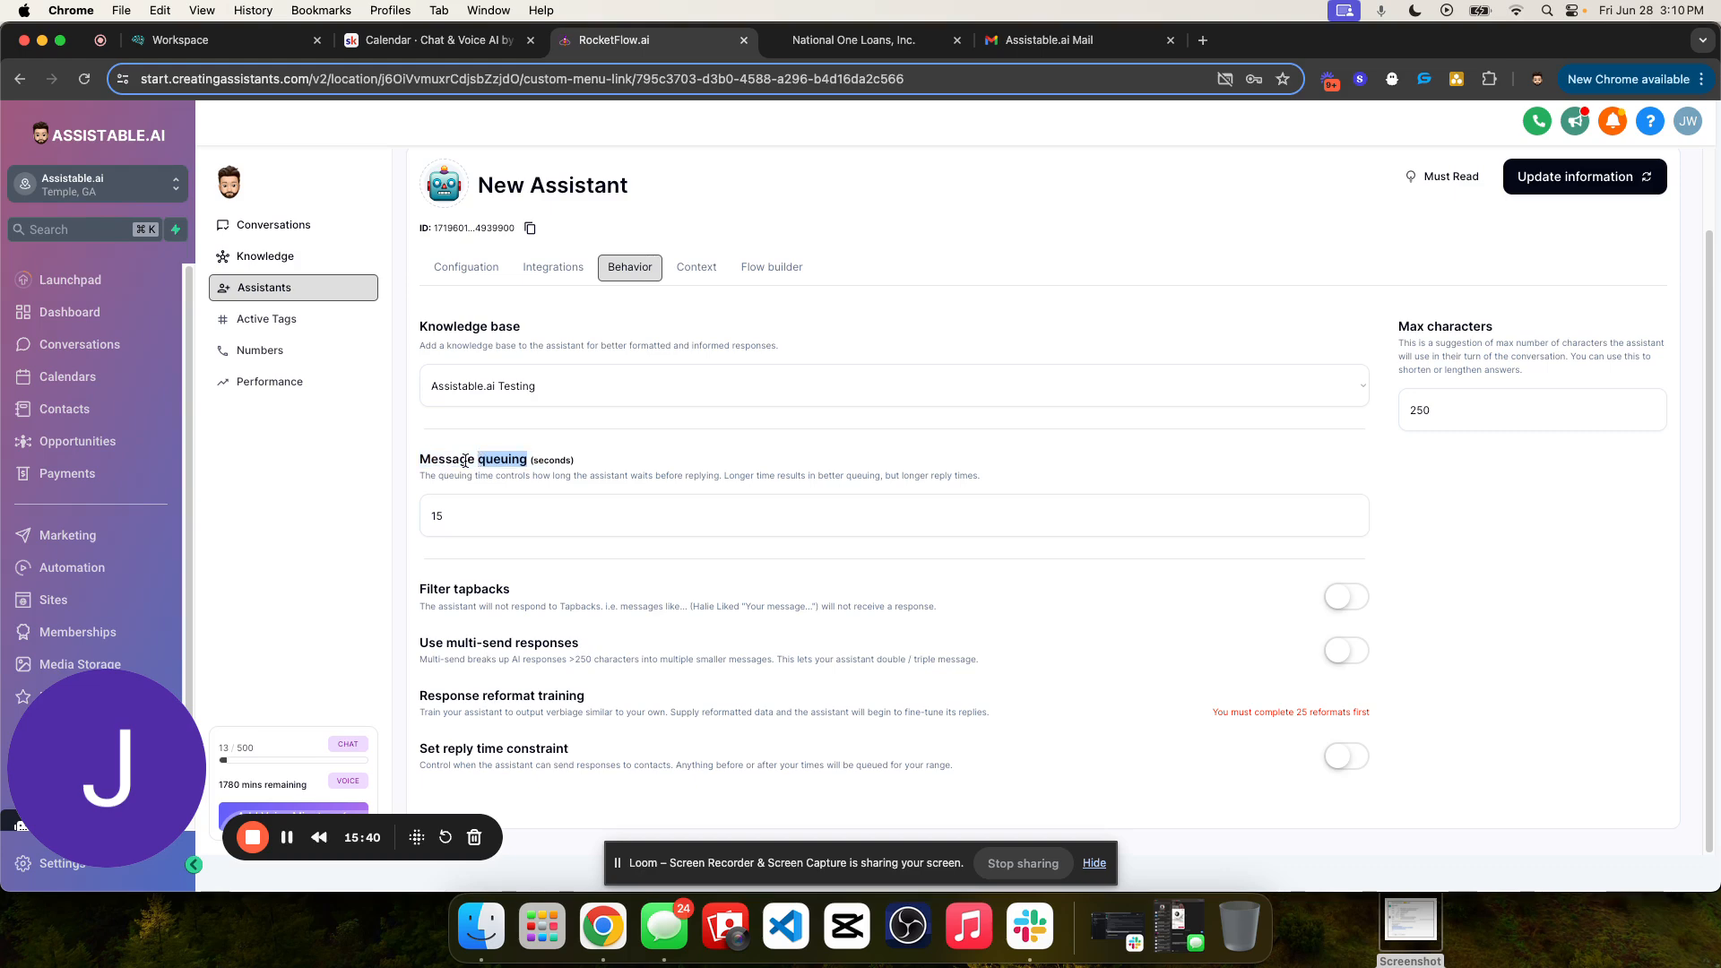
{"action": "double_click", "coordinate": [454, 459]}
{"action": "double_click", "coordinate": [484, 458]}
{"action": "double_click", "coordinate": [527, 508]}
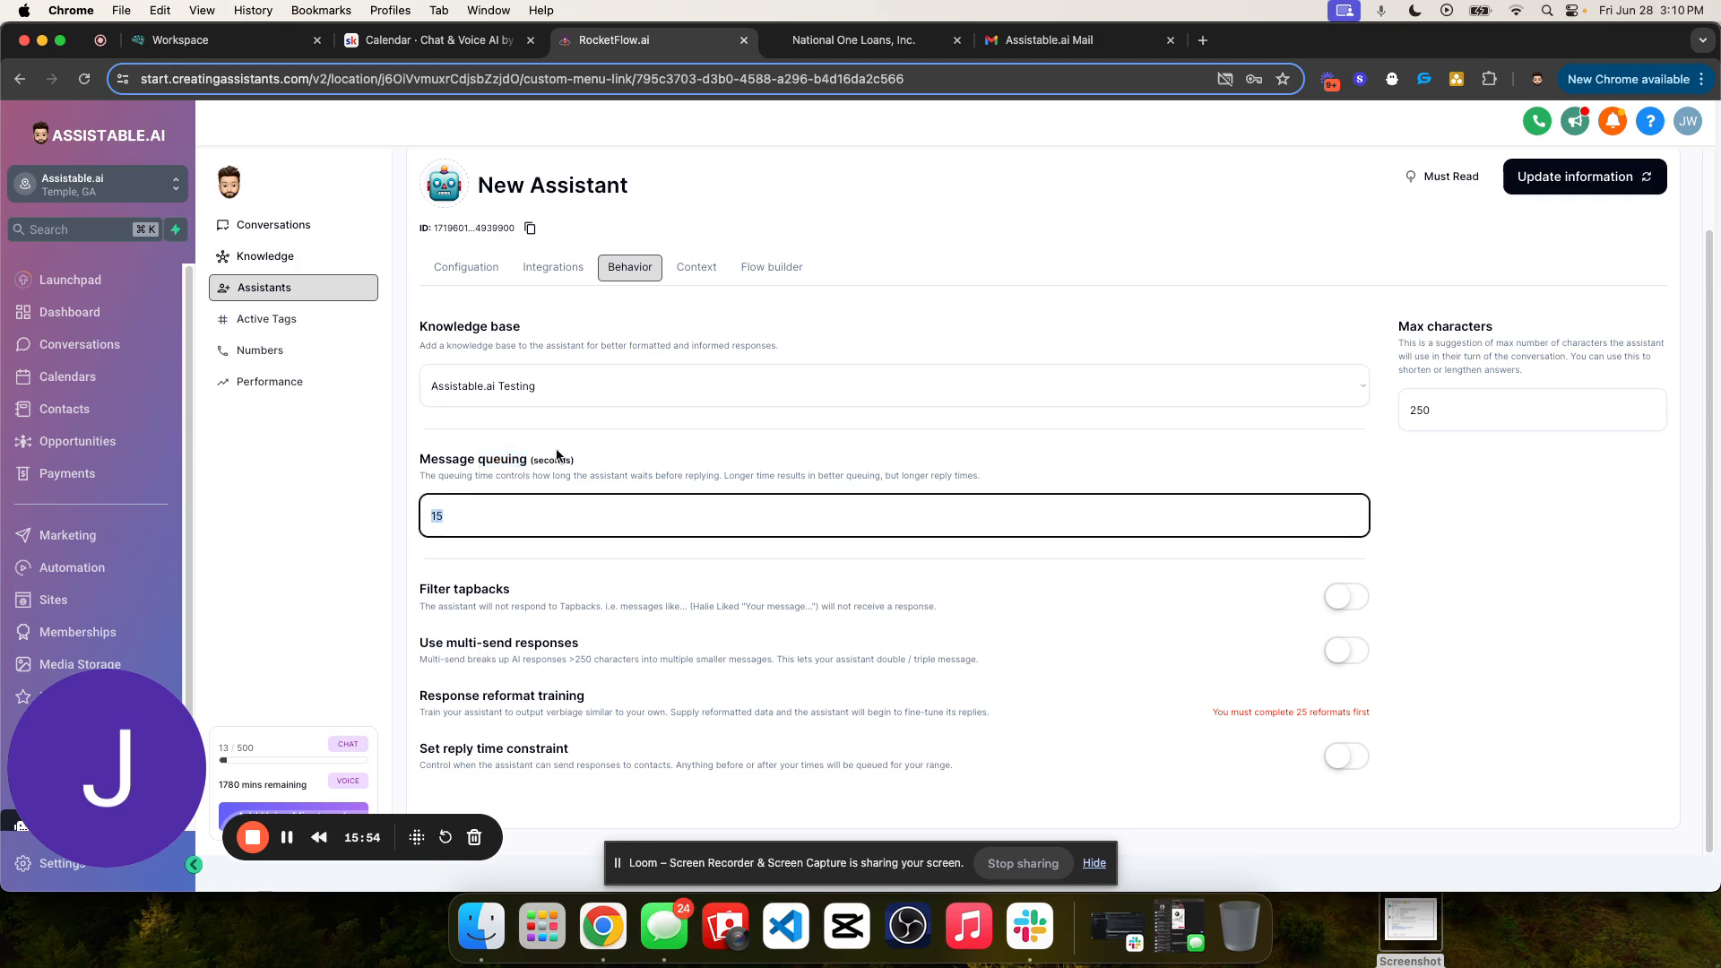
{"action": "double_click", "coordinate": [541, 460]}
{"action": "double_click", "coordinate": [474, 504]}
{"action": "type", "text": "0"}
{"action": "left_click", "coordinate": [498, 473]}
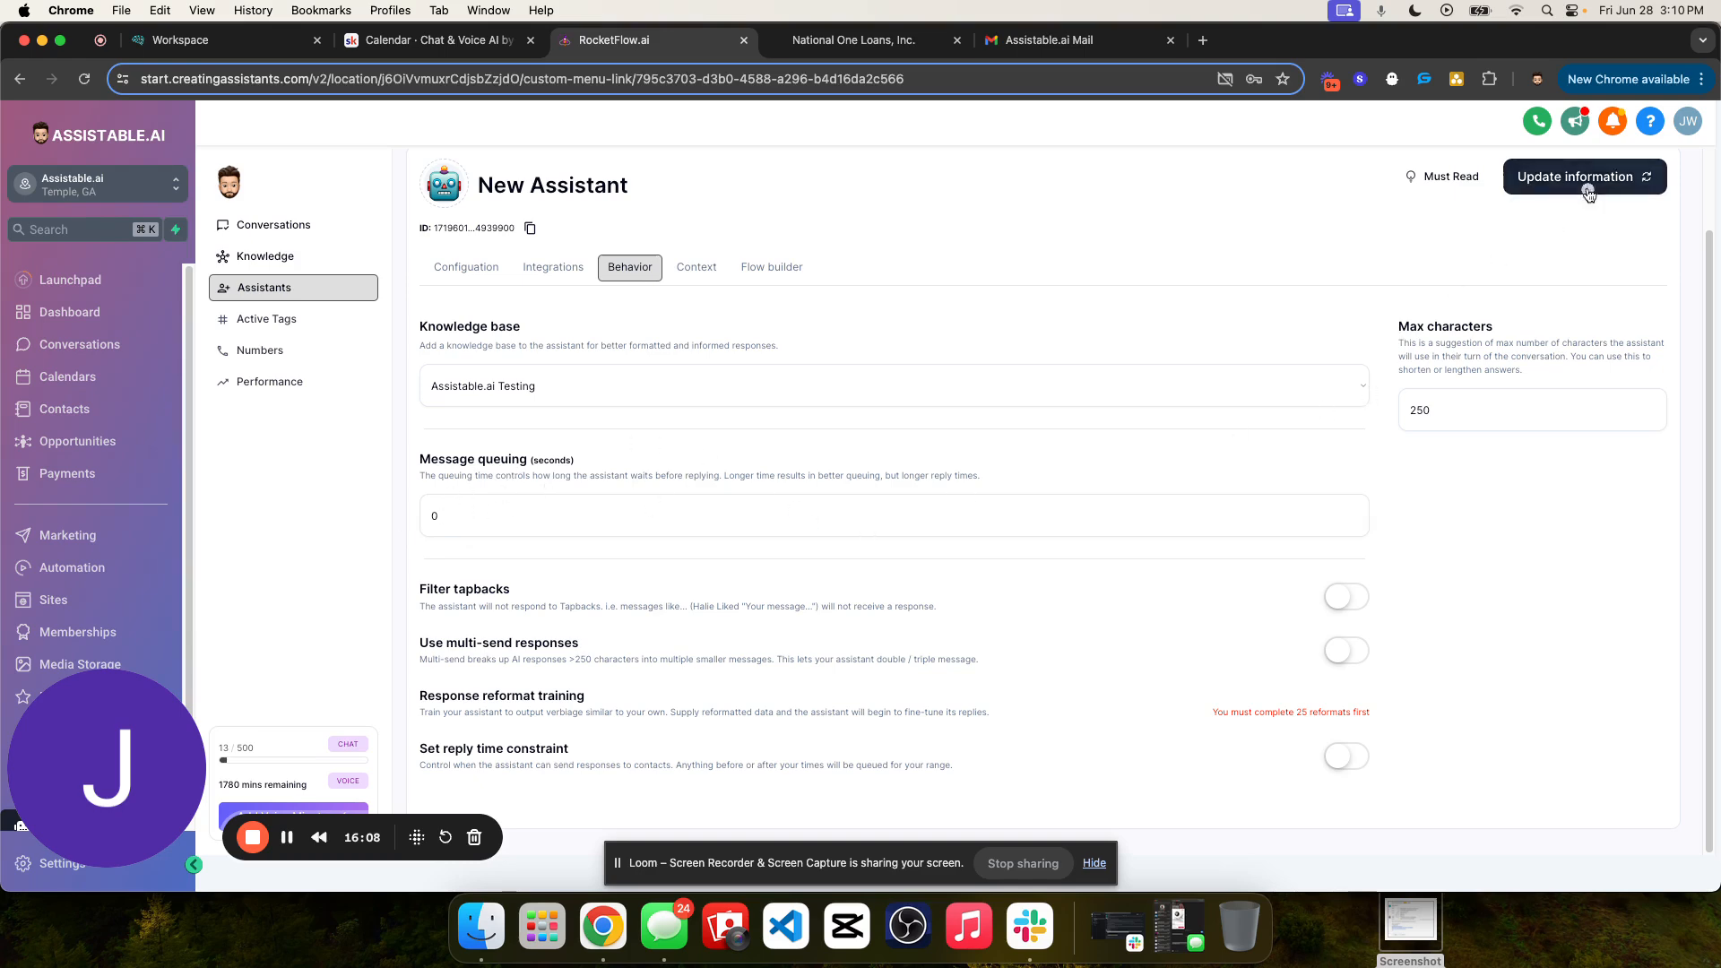
- Save the updated assistant information and check the vector store ID of the selected knowledge base
{"action": "left_click", "coordinate": [1524, 178]}
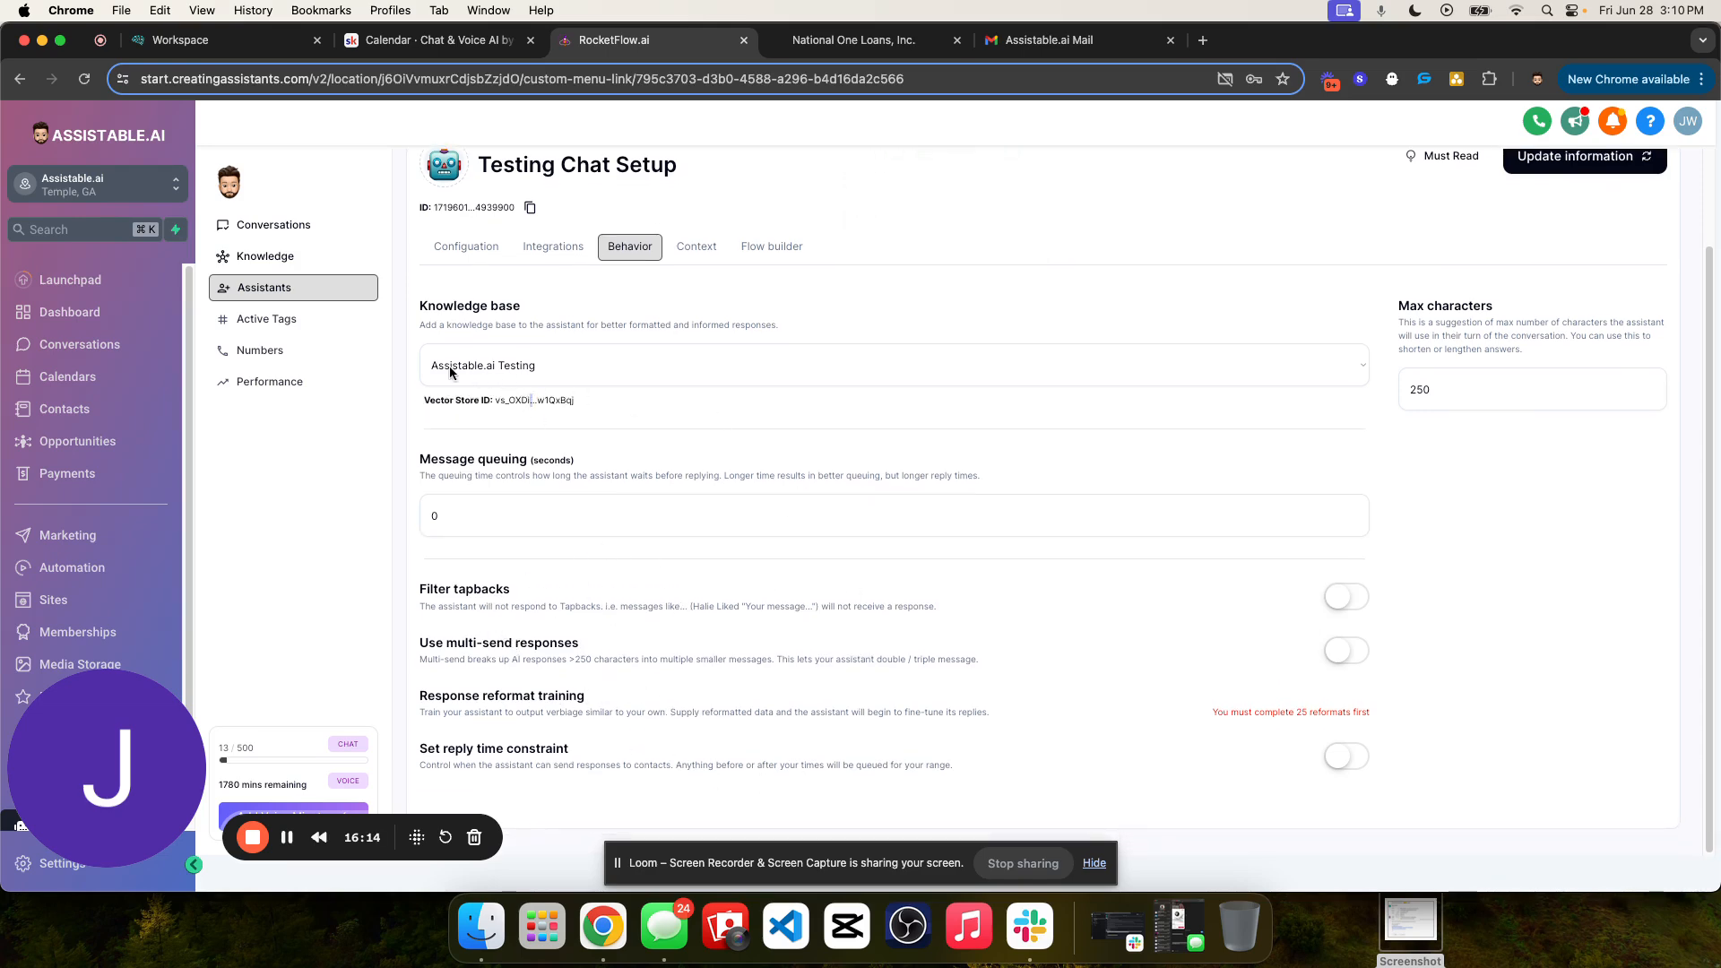
{"action": "left_click_drag", "start_coordinate": [494, 401], "coordinate": [589, 406]}
{"action": "left_click", "coordinate": [574, 402]}
{"action": "double_click", "coordinate": [573, 400]}
{"action": "triple_click", "coordinate": [467, 401]}
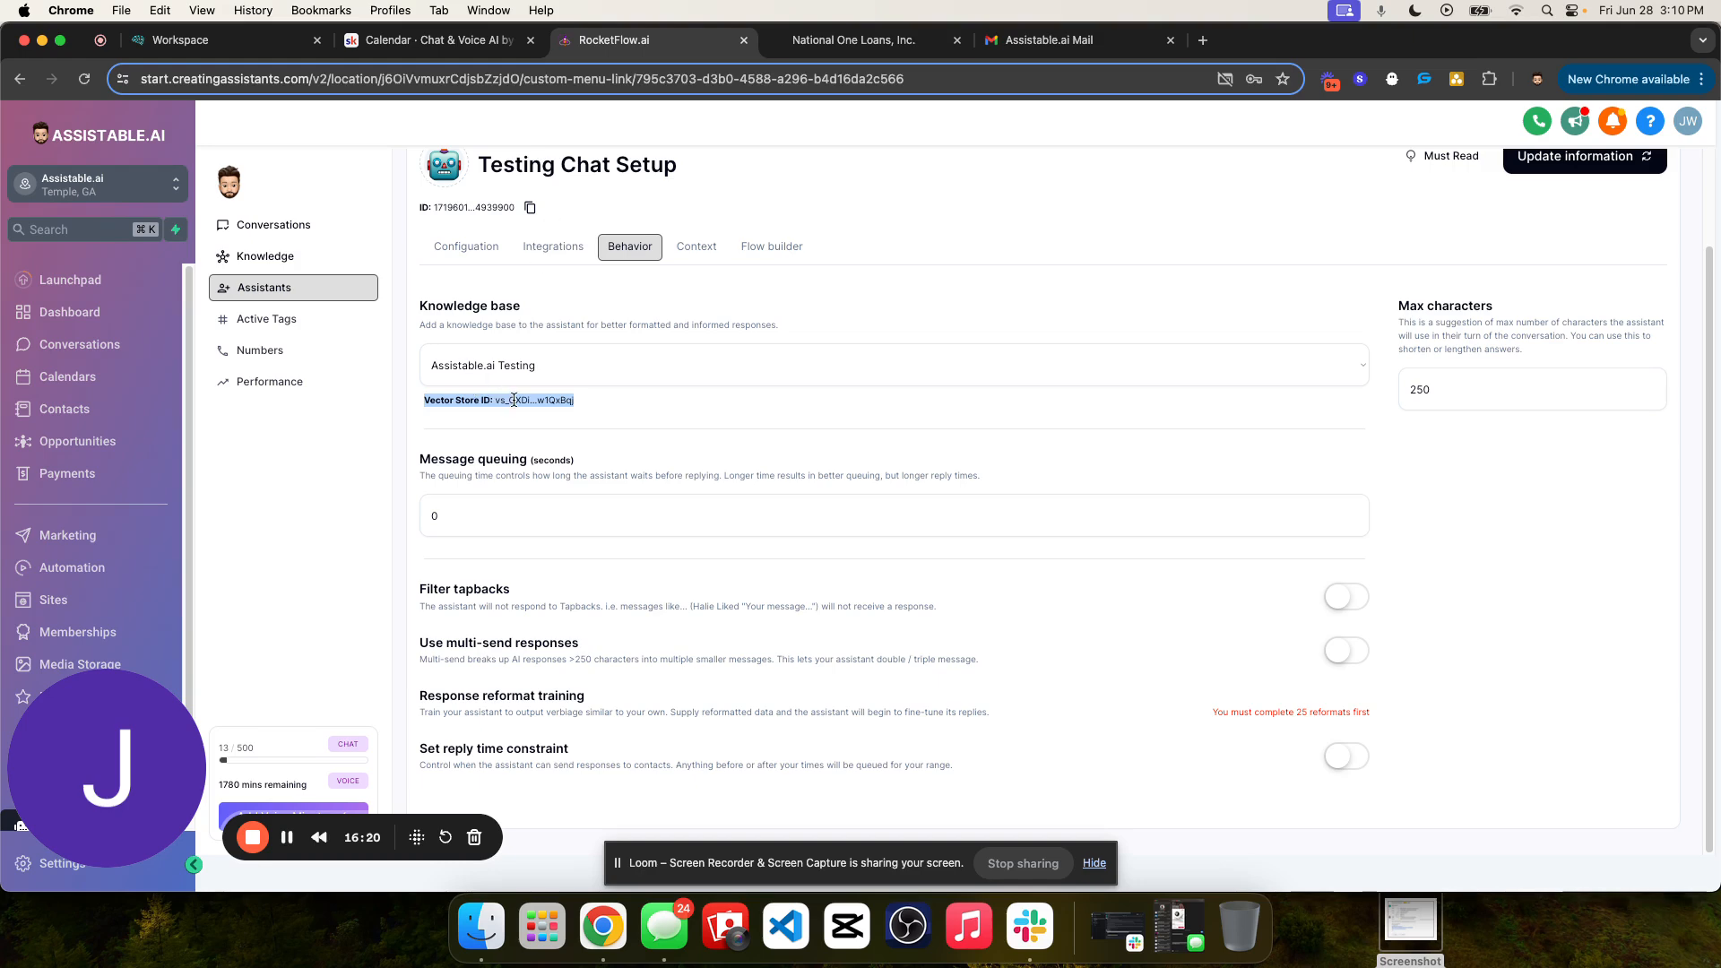
{"action": "left_click", "coordinate": [514, 401]}
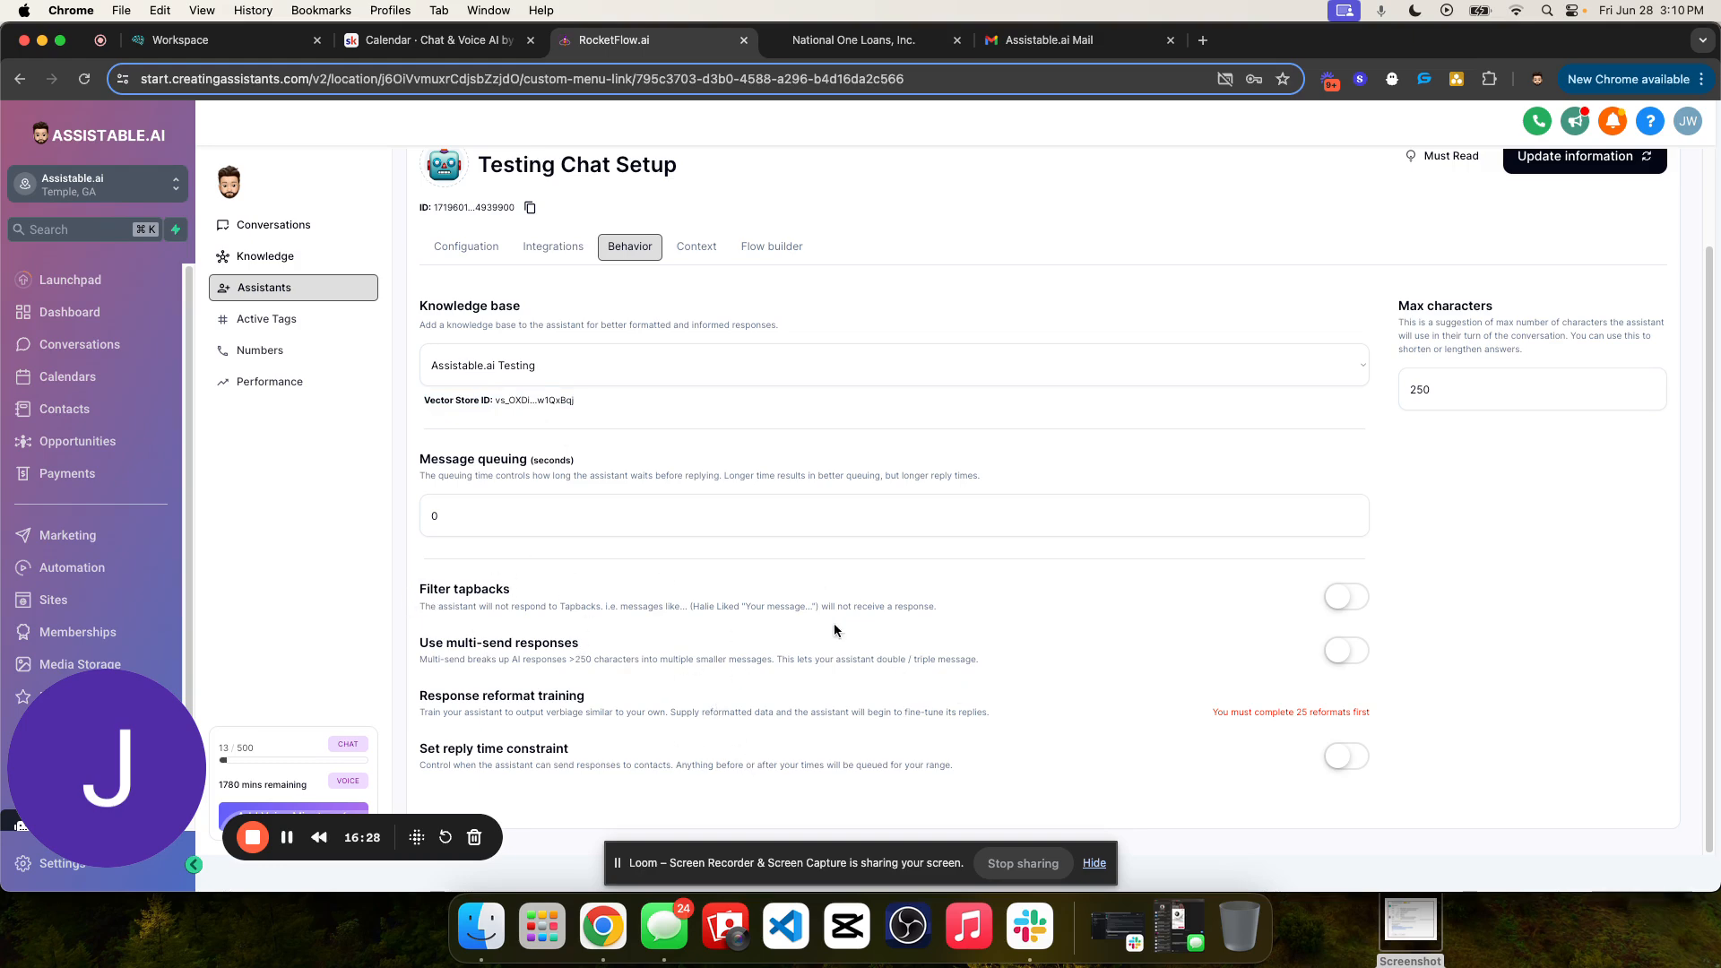
{"action": "scroll", "coordinate": [1031, 628], "scroll_direction": "up", "scroll_amount": 3}
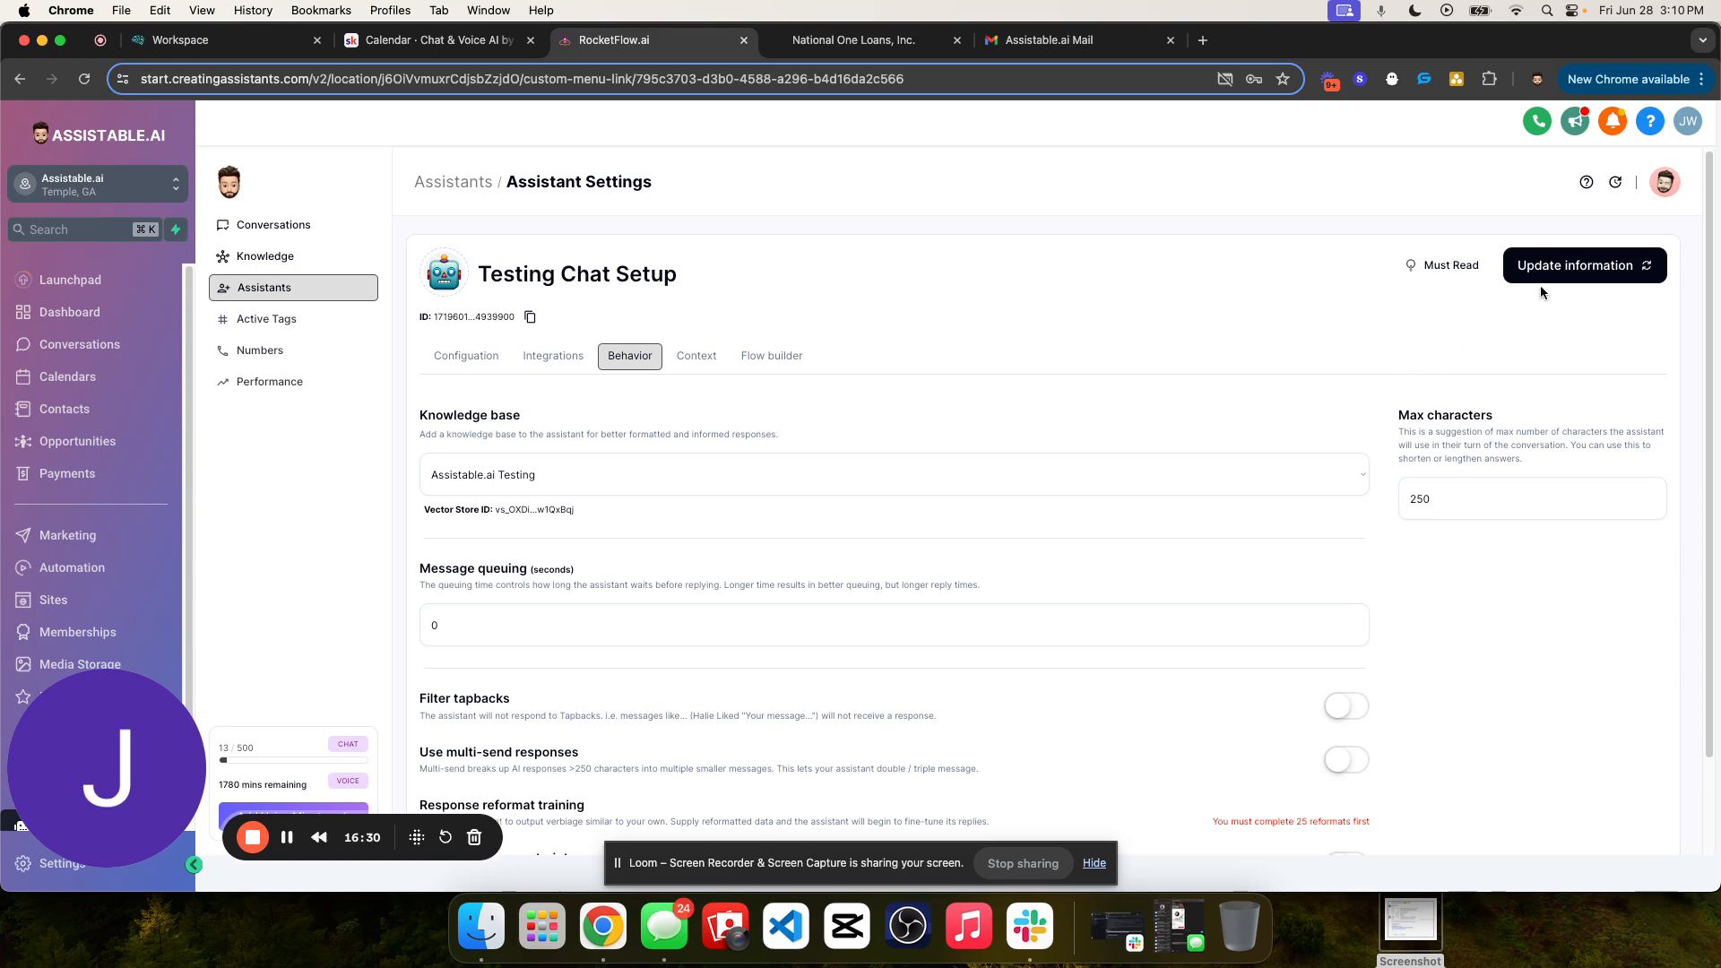
- Look over the assistant's Context fields and enter "Sales rep" as the job title
{"action": "left_click", "coordinate": [699, 357]}
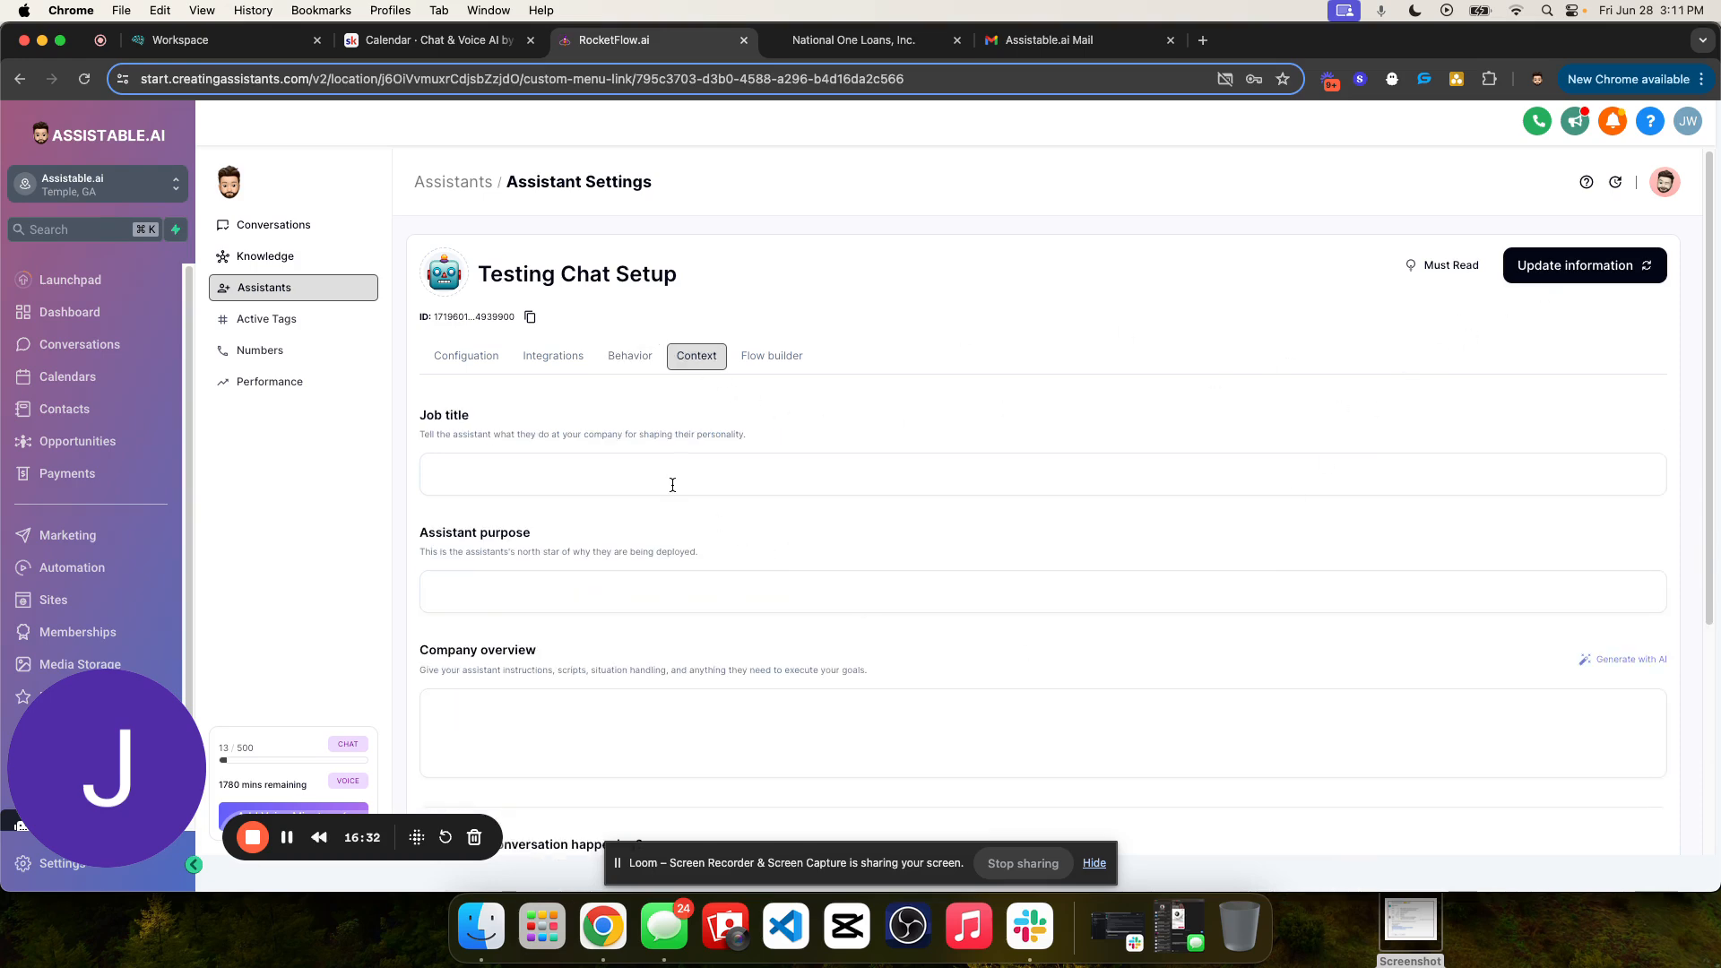
{"action": "scroll", "coordinate": [557, 507], "scroll_direction": "down", "scroll_amount": 4}
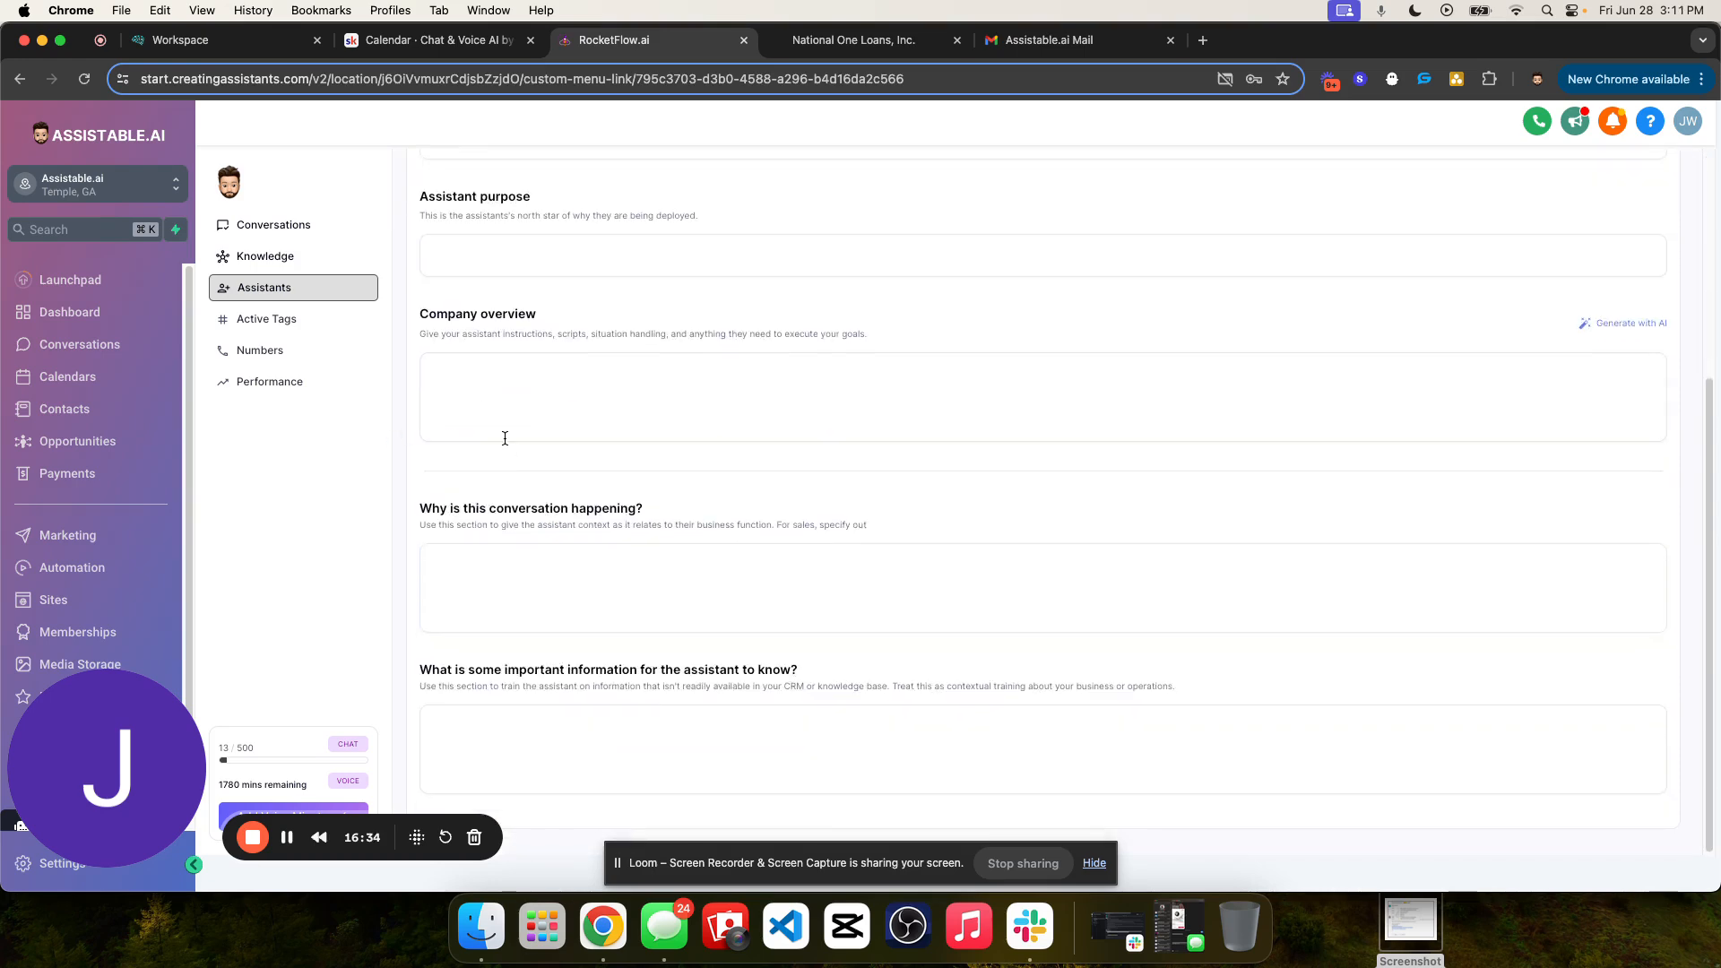
{"action": "scroll", "coordinate": [556, 506], "scroll_direction": "up", "scroll_amount": 4}
{"action": "left_click_drag", "start_coordinate": [471, 417], "coordinate": [418, 417]}
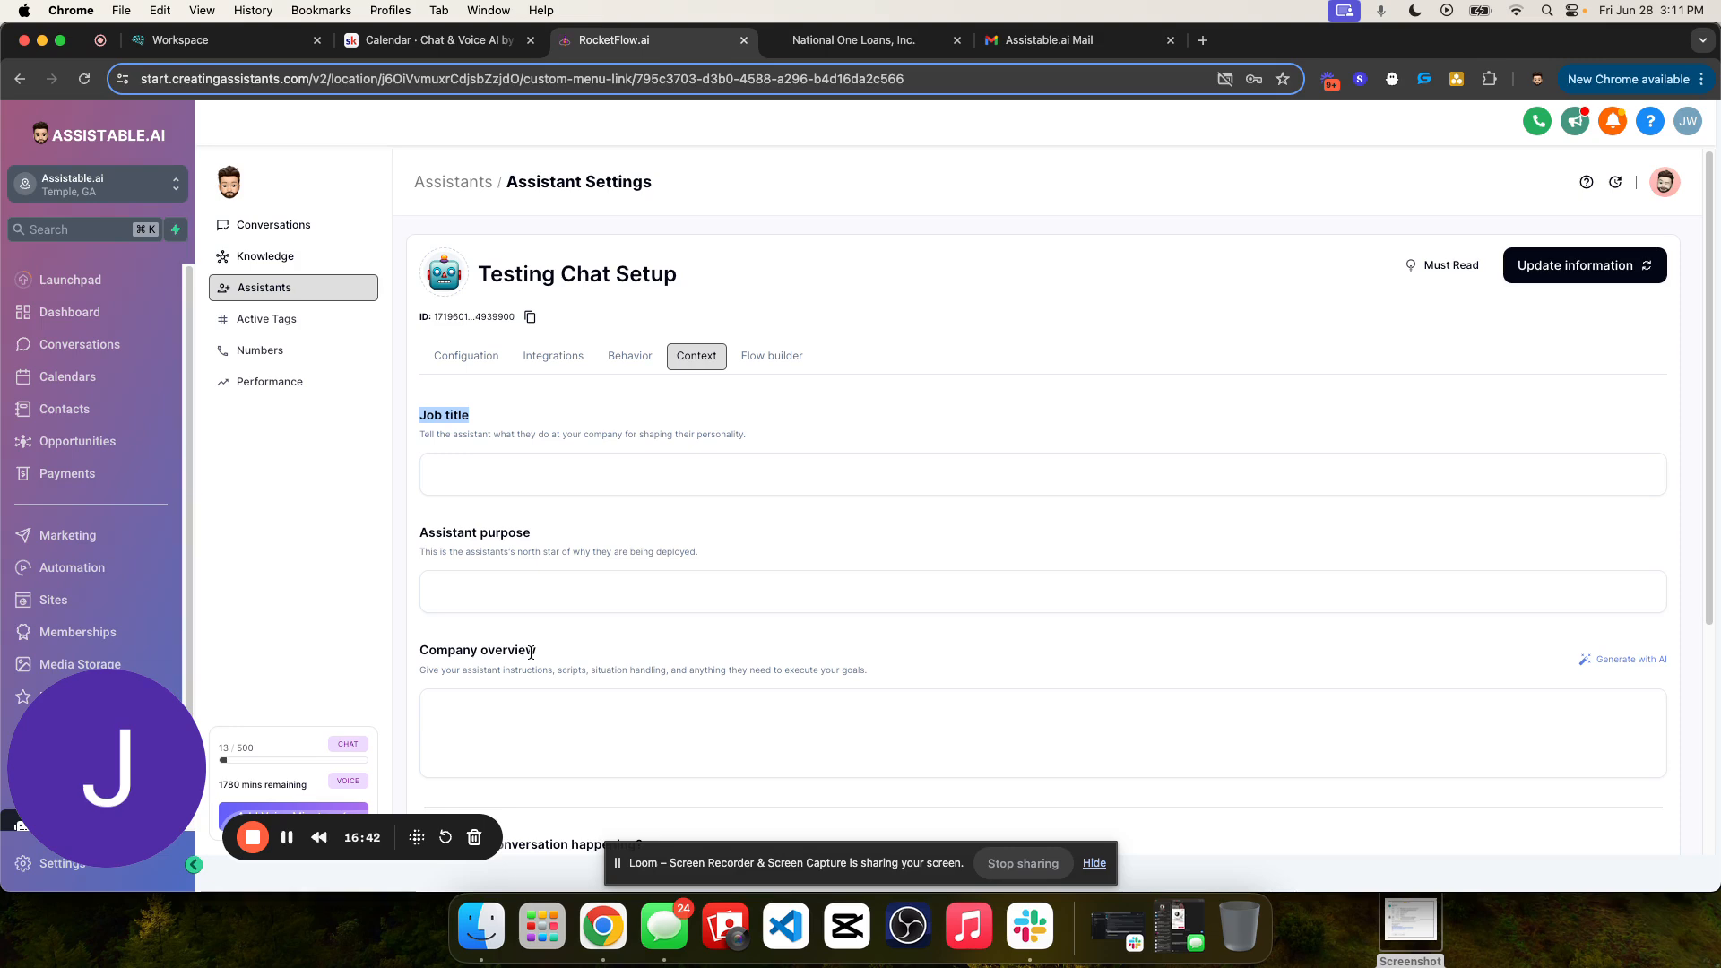
{"action": "scroll", "coordinate": [853, 513], "scroll_direction": "down", "scroll_amount": 5}
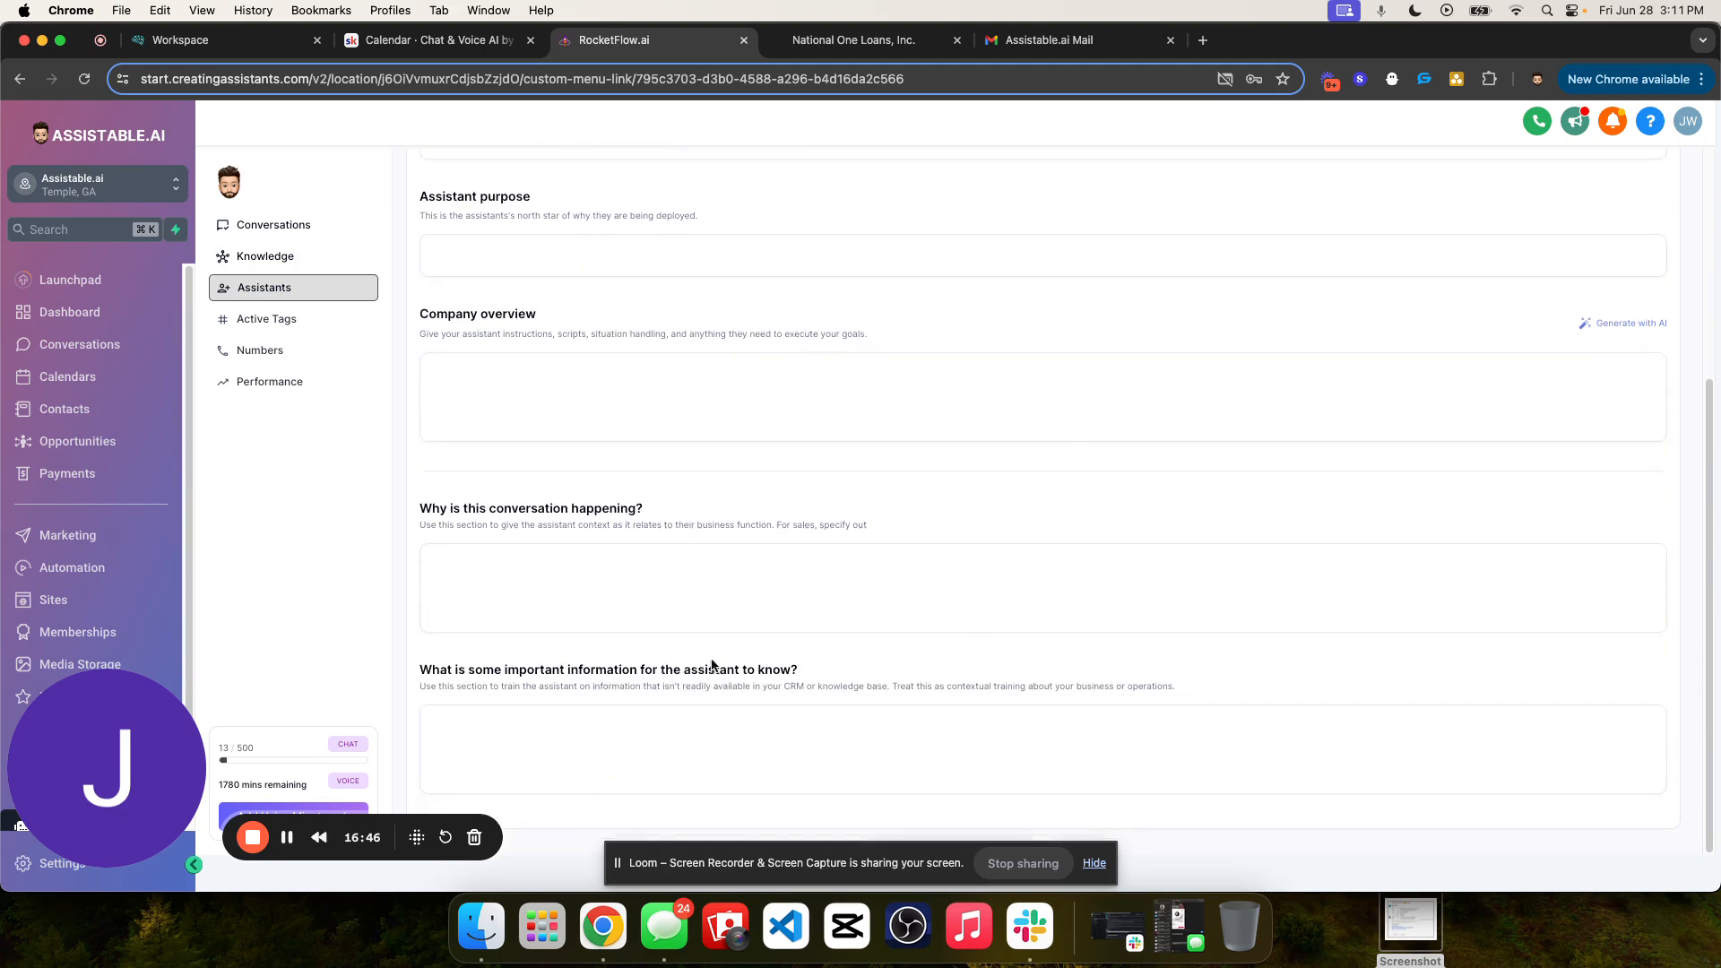
{"action": "scroll", "coordinate": [701, 532], "scroll_direction": "up", "scroll_amount": 5}
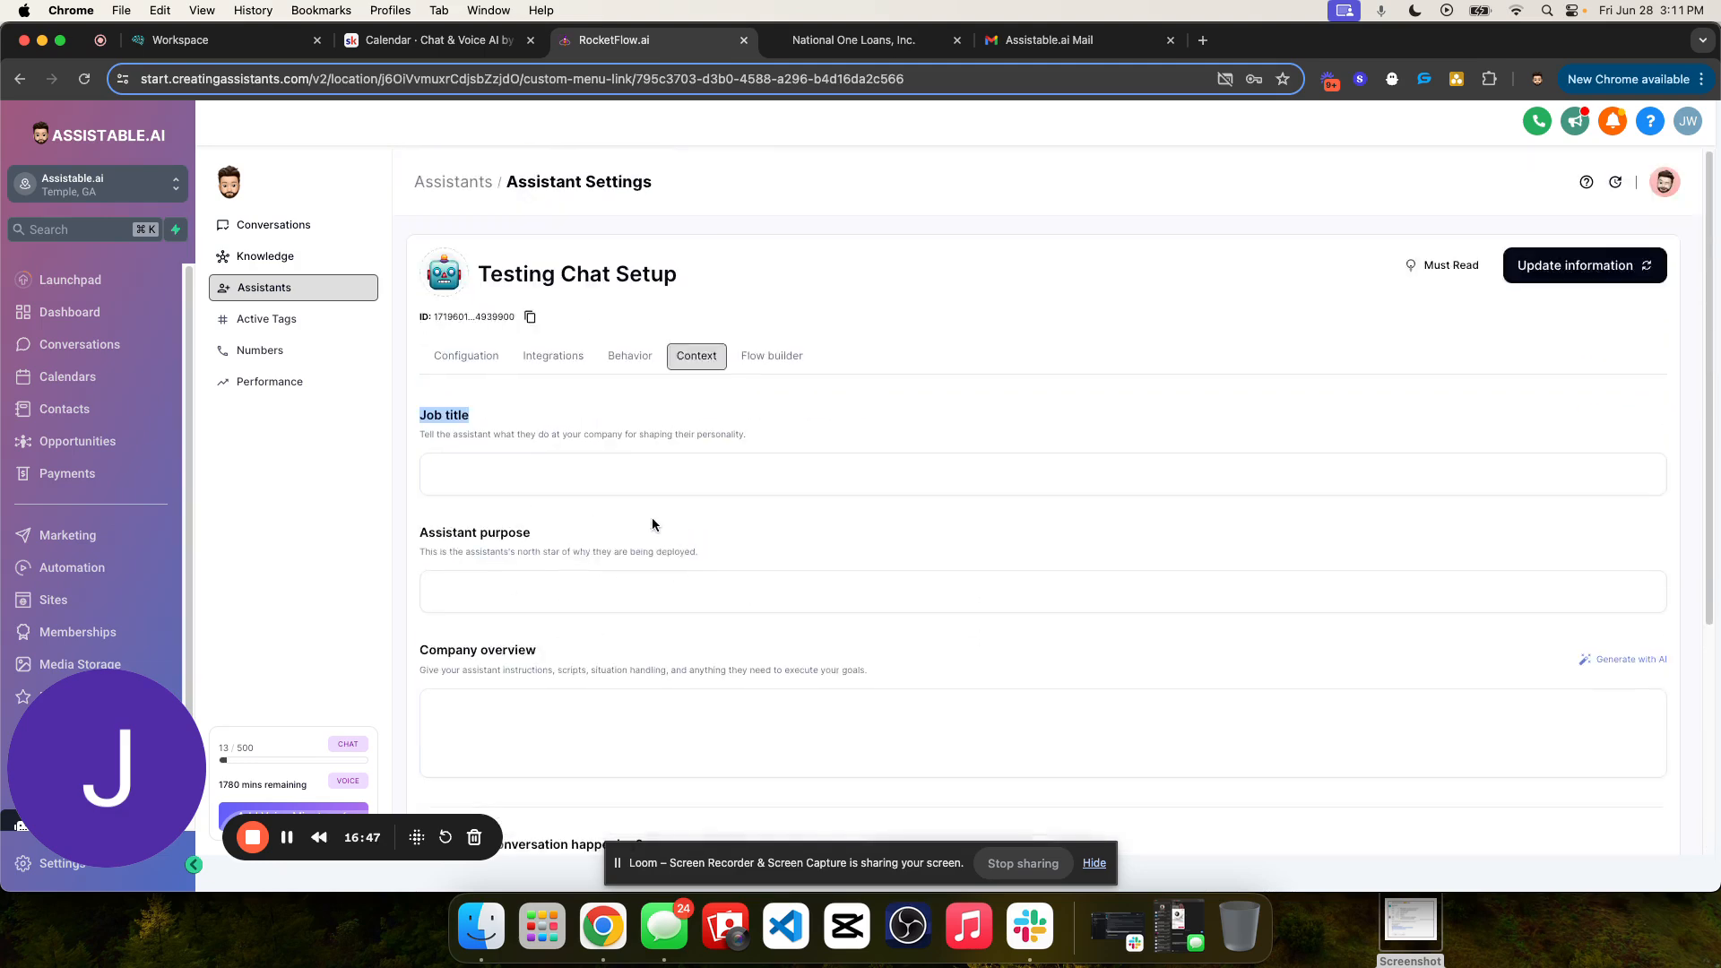
{"action": "left_click", "coordinate": [557, 473]}
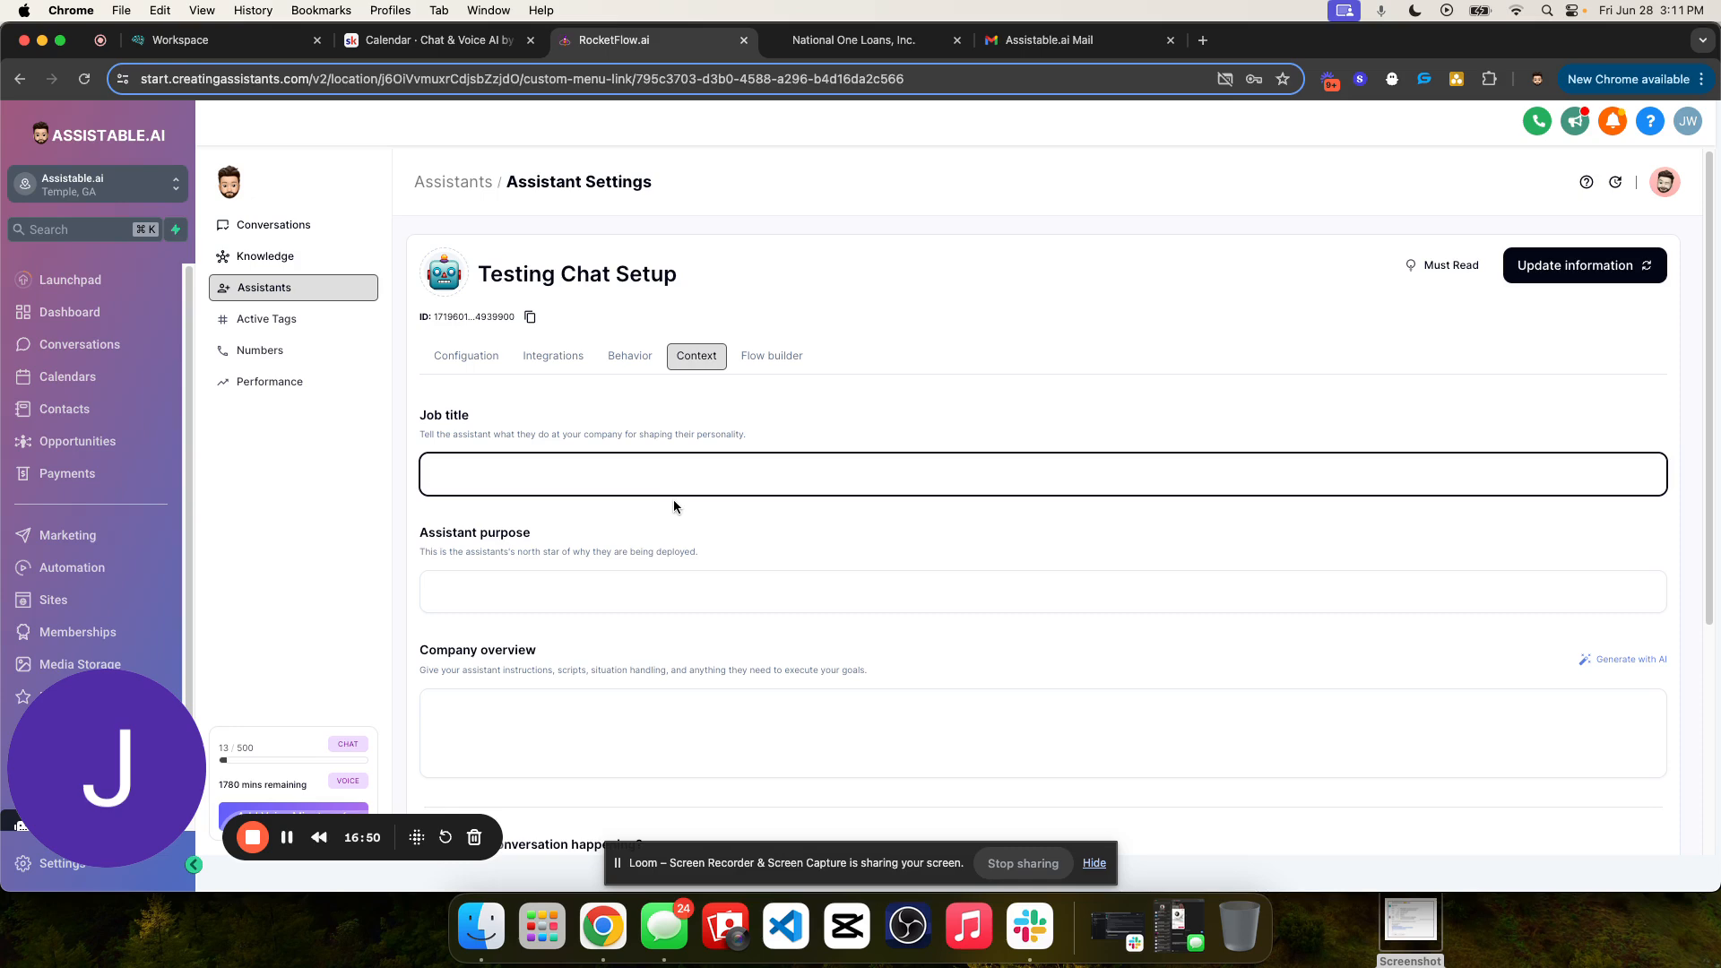
{"action": "type", "text": "Sales repo"}
- Enter the assistant purpose "Qualify and book appointments with the user."
{"action": "left_click", "coordinate": [571, 598]}
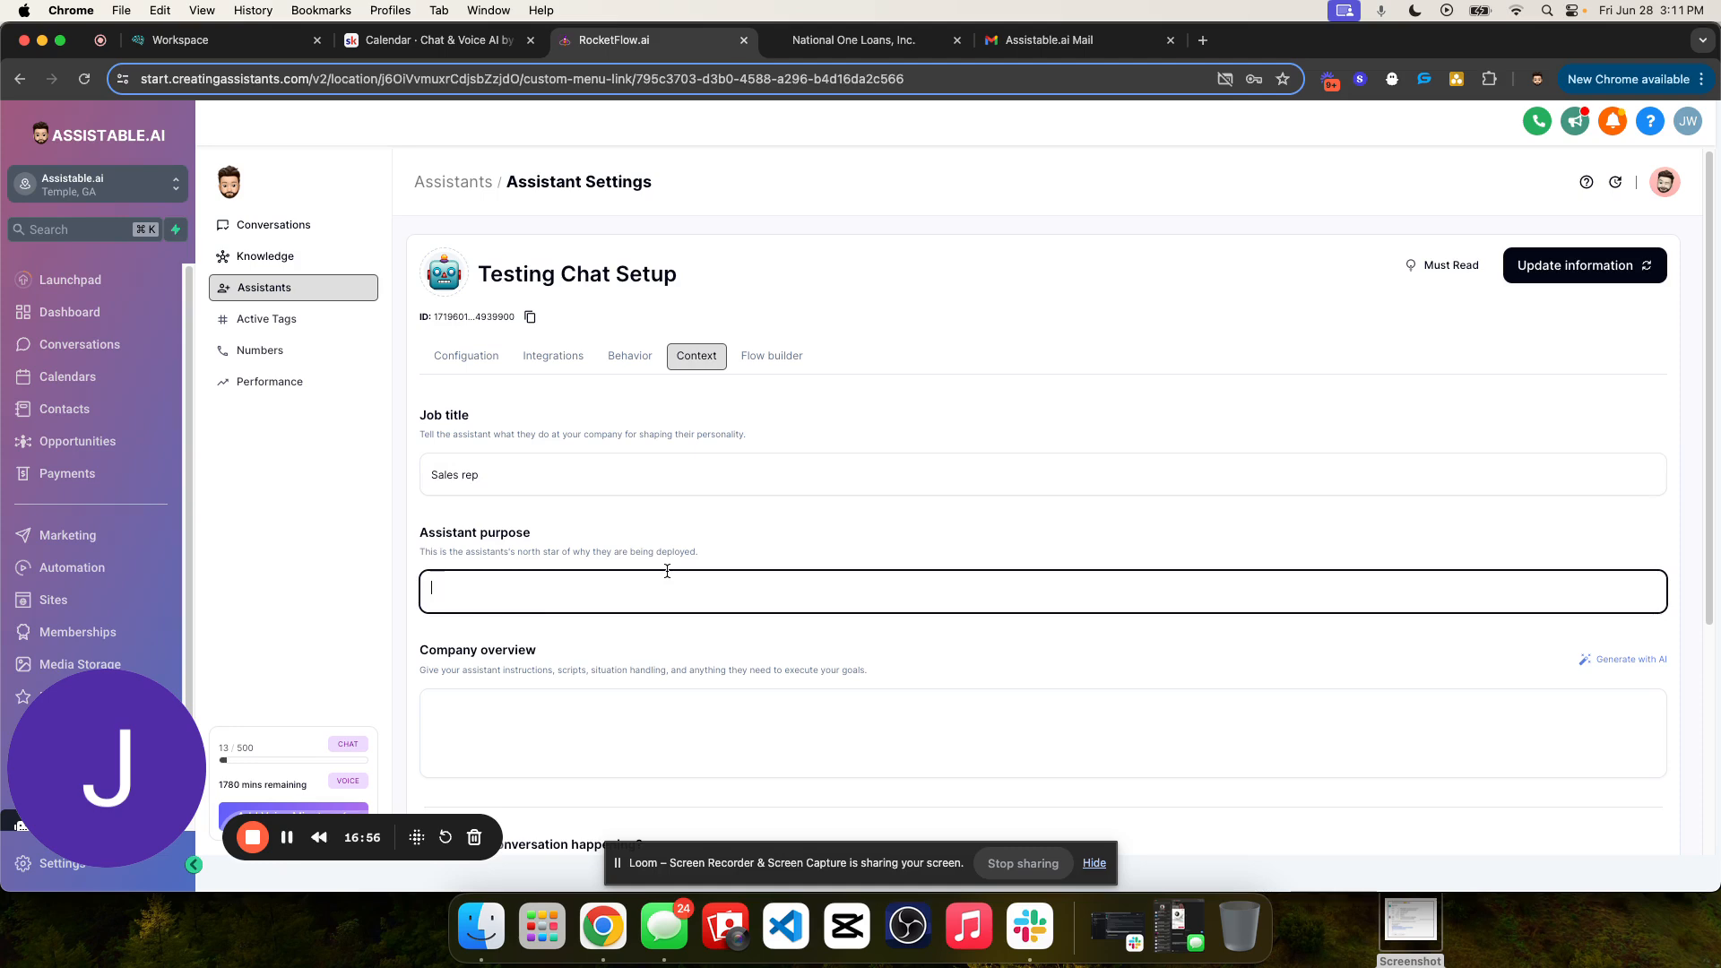
{"action": "type", "text": "Qualify and book appointments with the"}
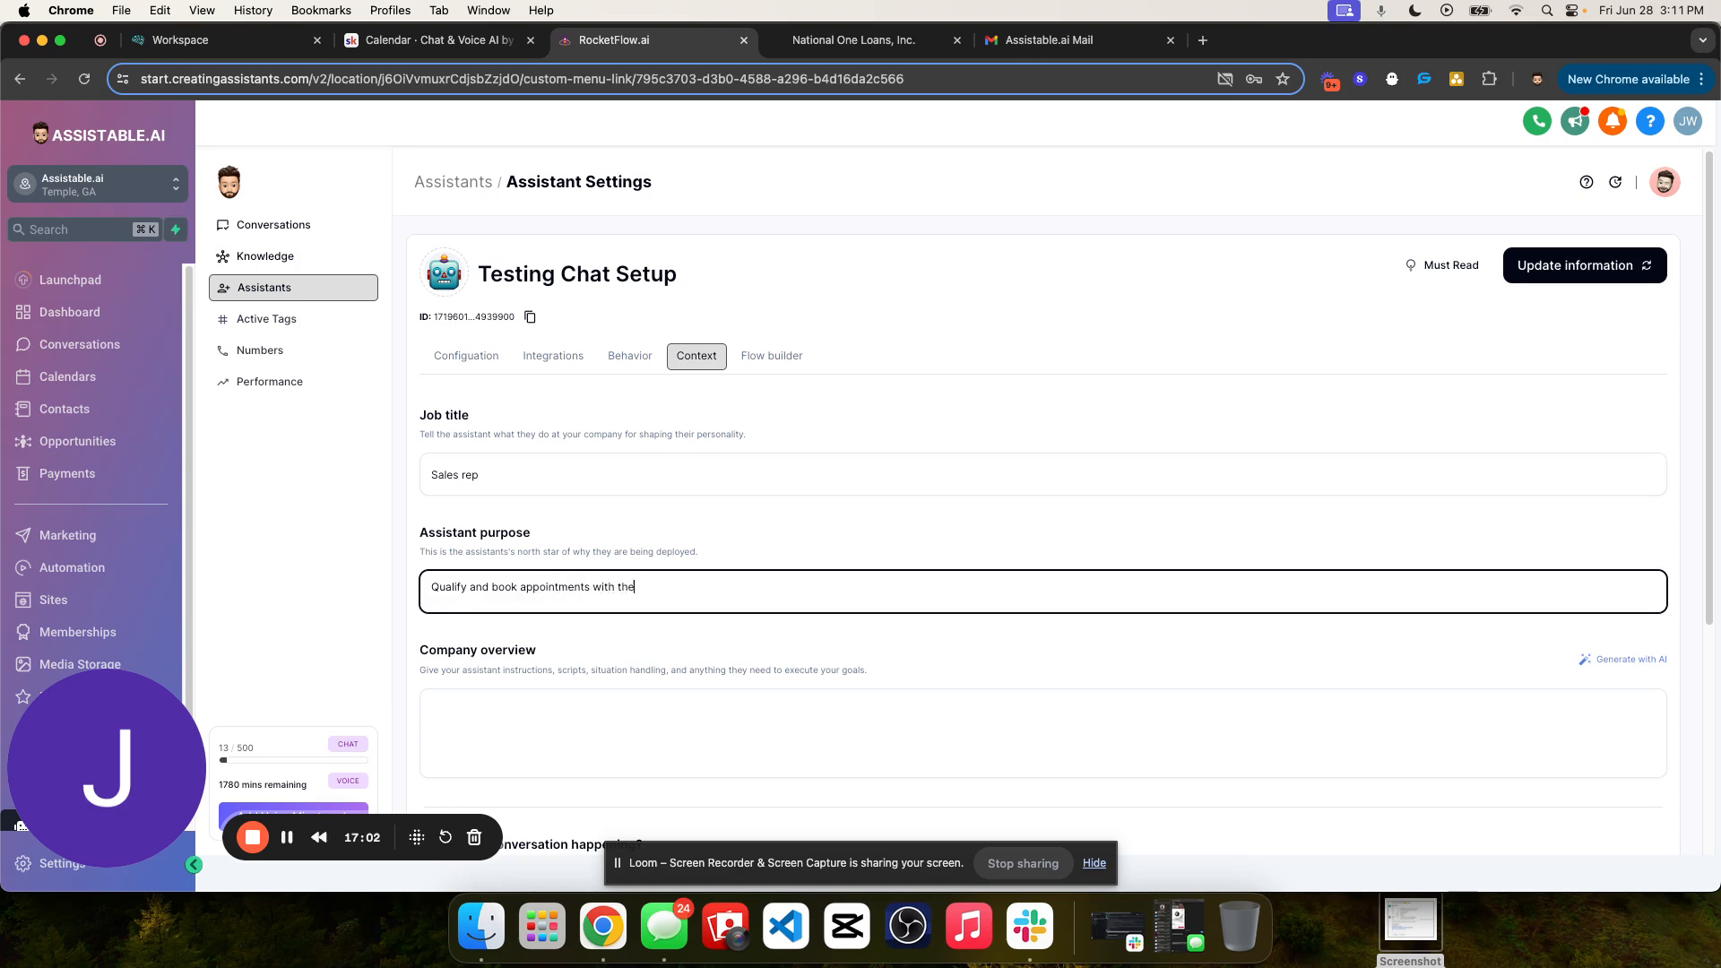
{"action": "type", "text": " user."}
{"action": "left_click", "coordinate": [857, 556]}
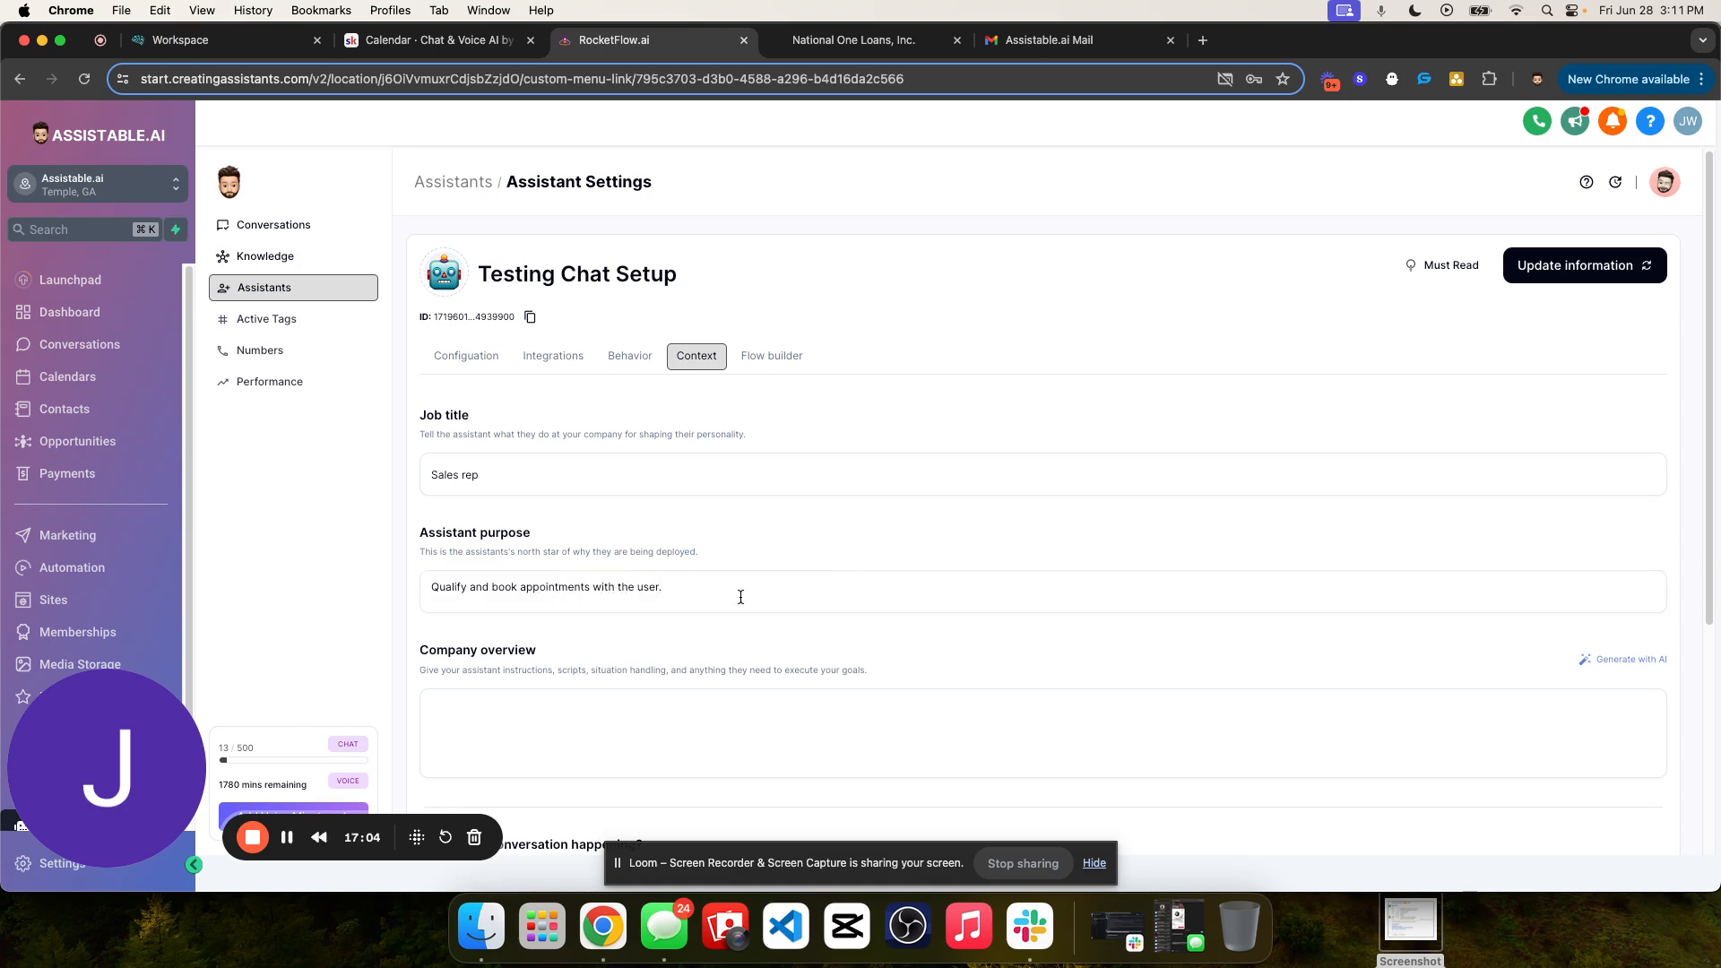
{"action": "scroll", "coordinate": [644, 592], "scroll_direction": "down", "scroll_amount": 1}
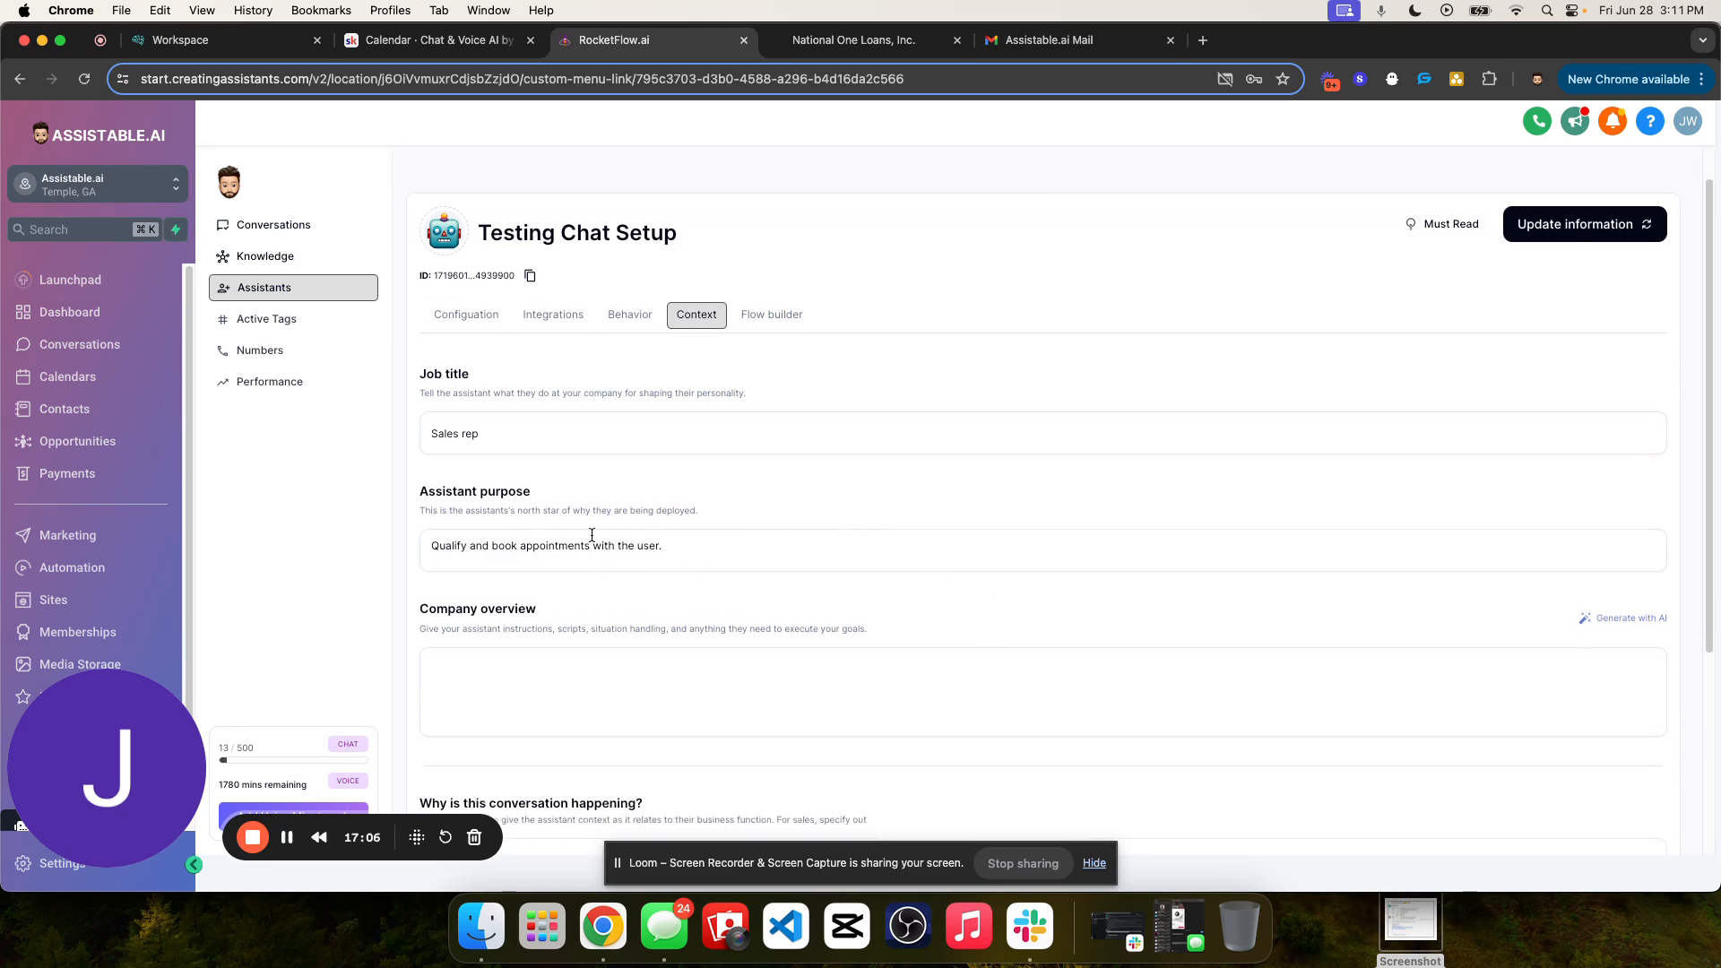
{"action": "scroll", "coordinate": [729, 526], "scroll_direction": "down", "scroll_amount": 4}
{"action": "scroll", "coordinate": [681, 516], "scroll_direction": "up", "scroll_amount": 4}
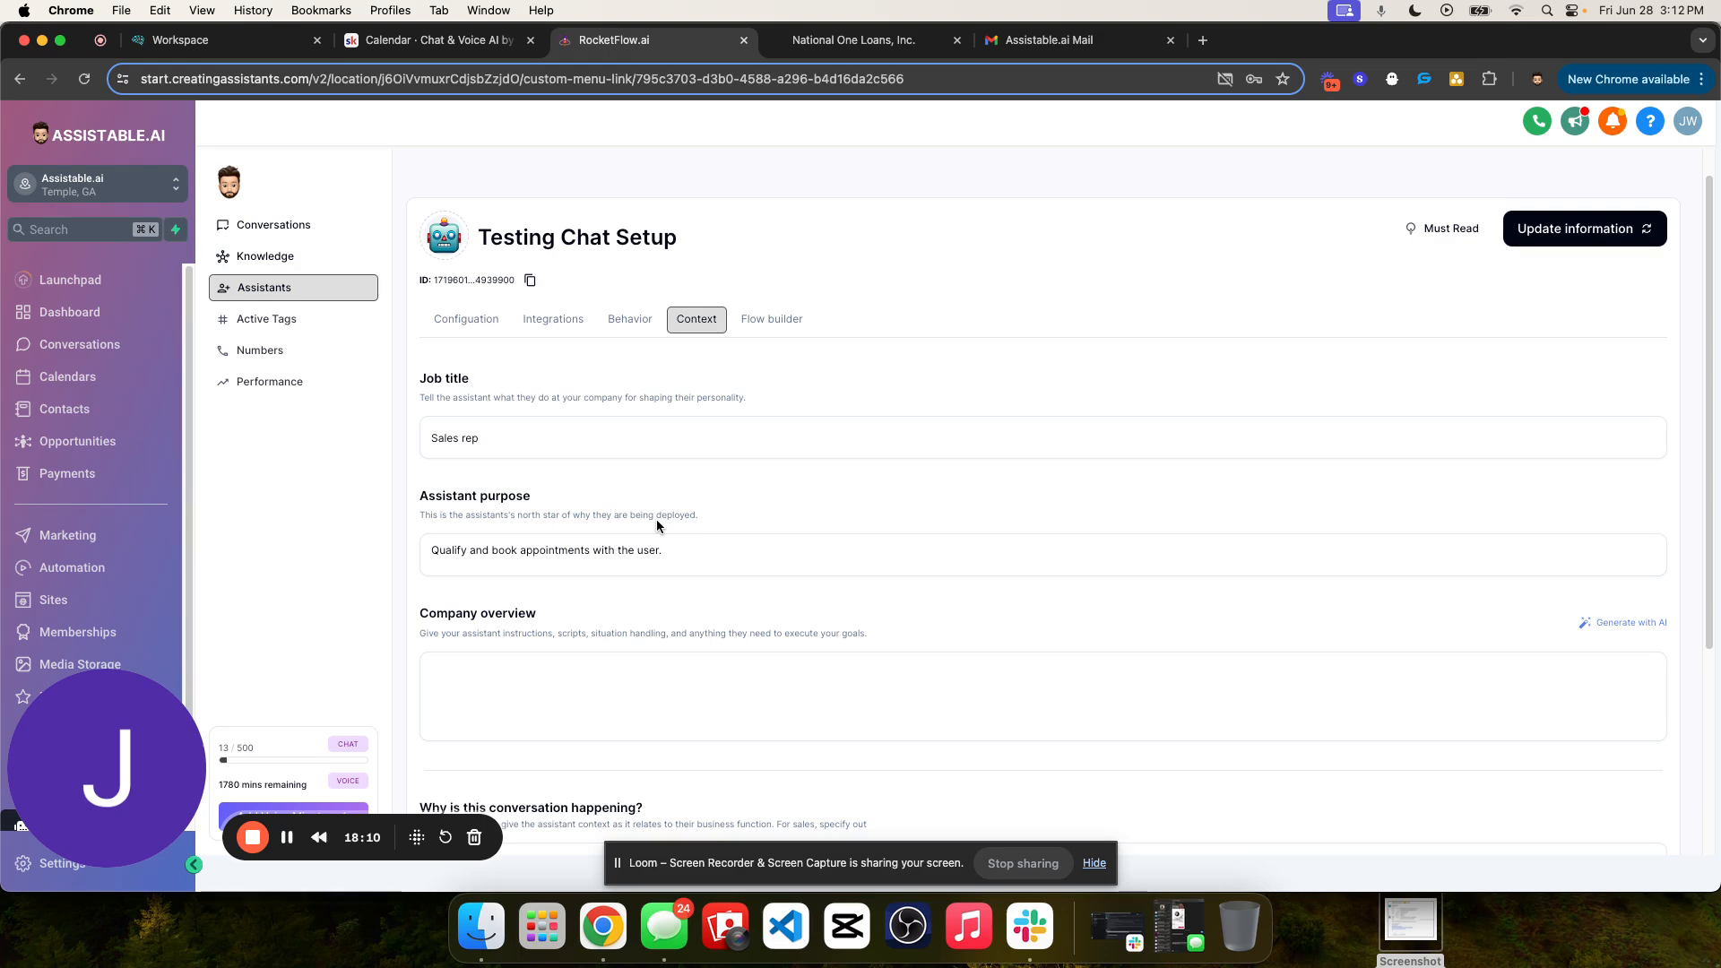
{"action": "scroll", "coordinate": [807, 541], "scroll_direction": "down", "scroll_amount": 3}
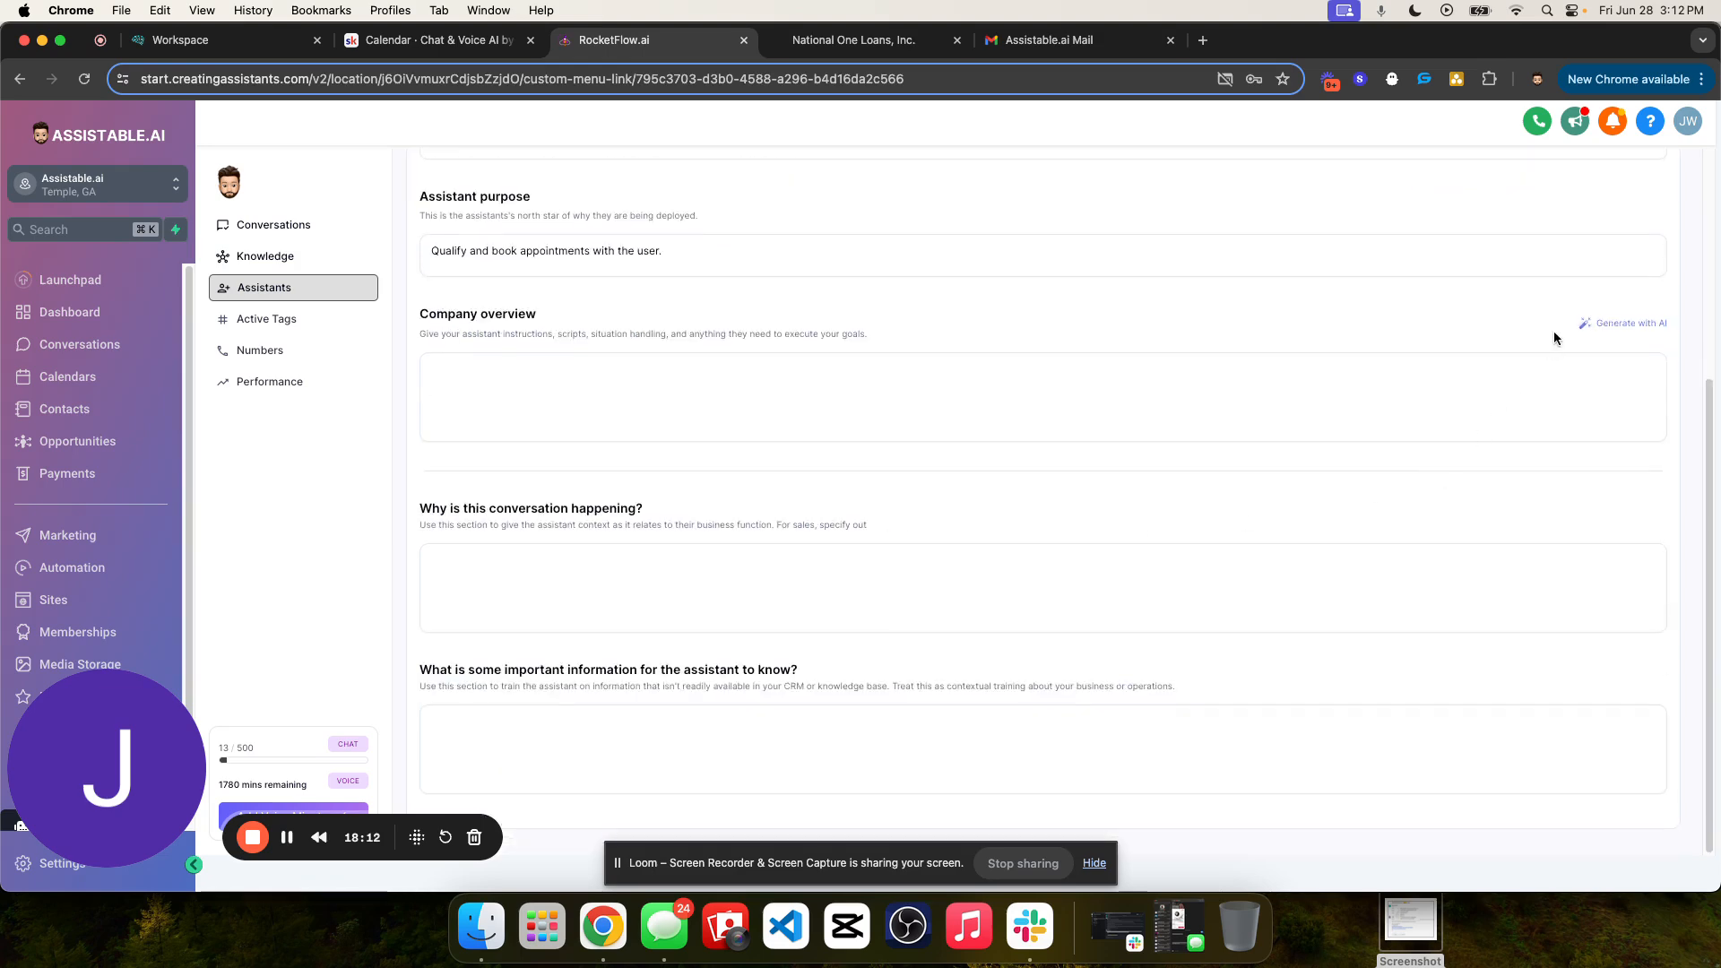
{"action": "left_click", "coordinate": [1609, 324]}
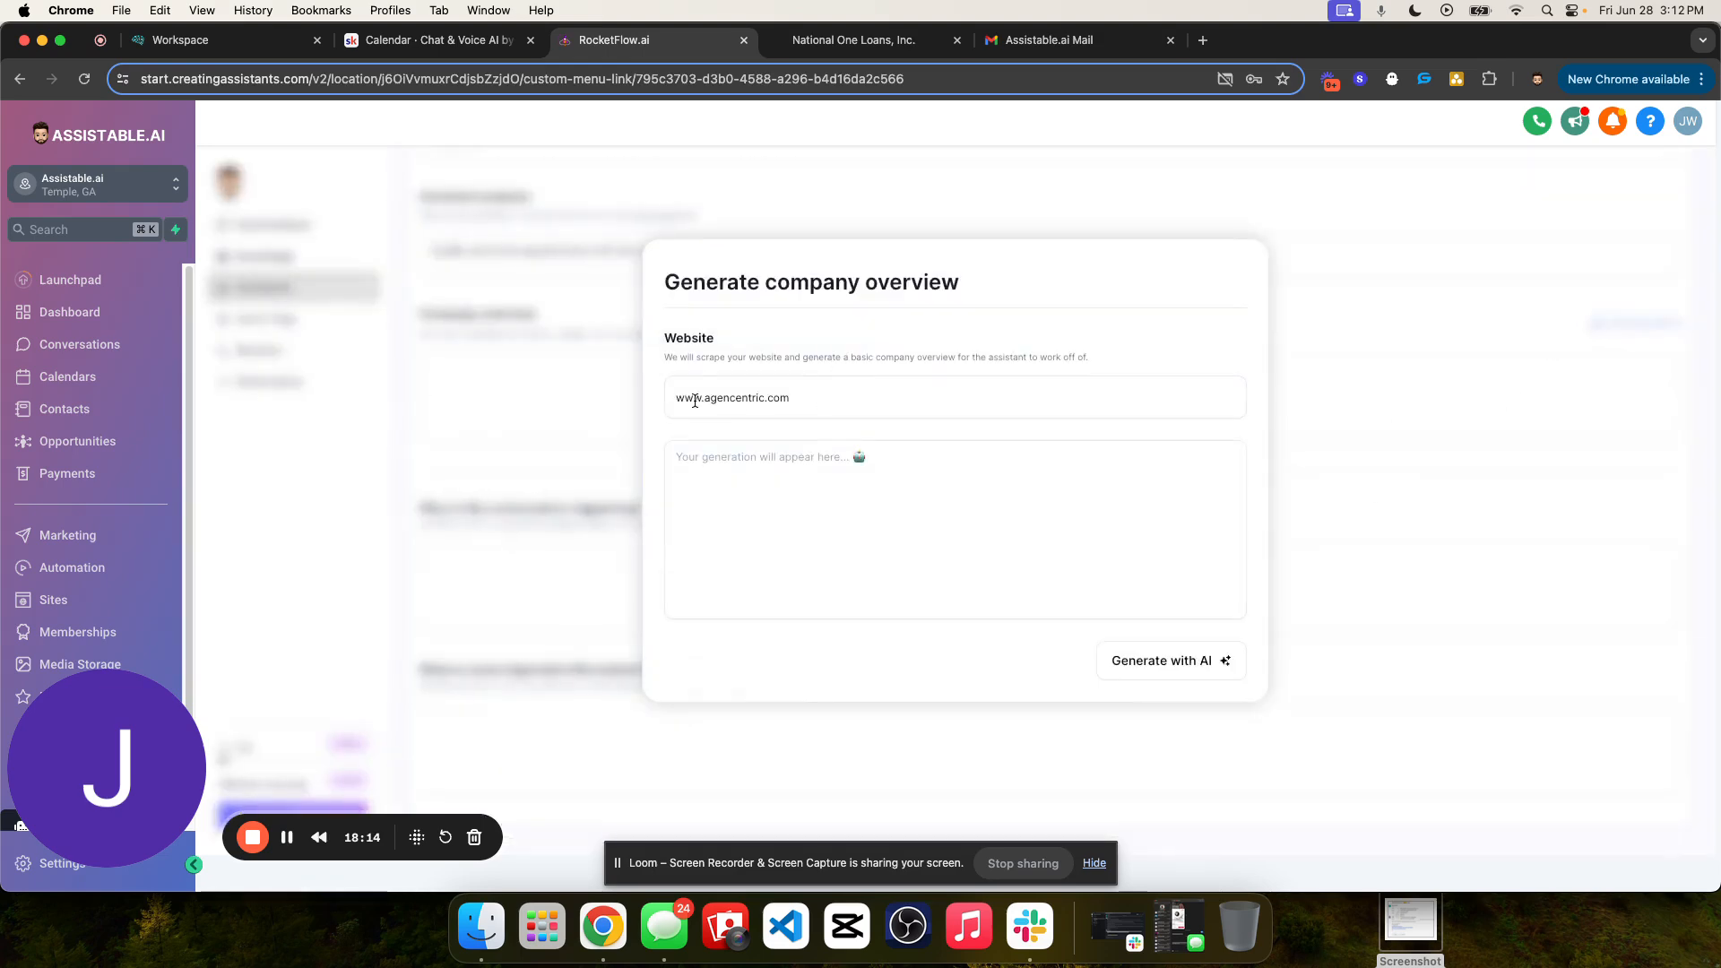
{"action": "left_click", "coordinate": [677, 398]}
{"action": "type", "text": "https://"}
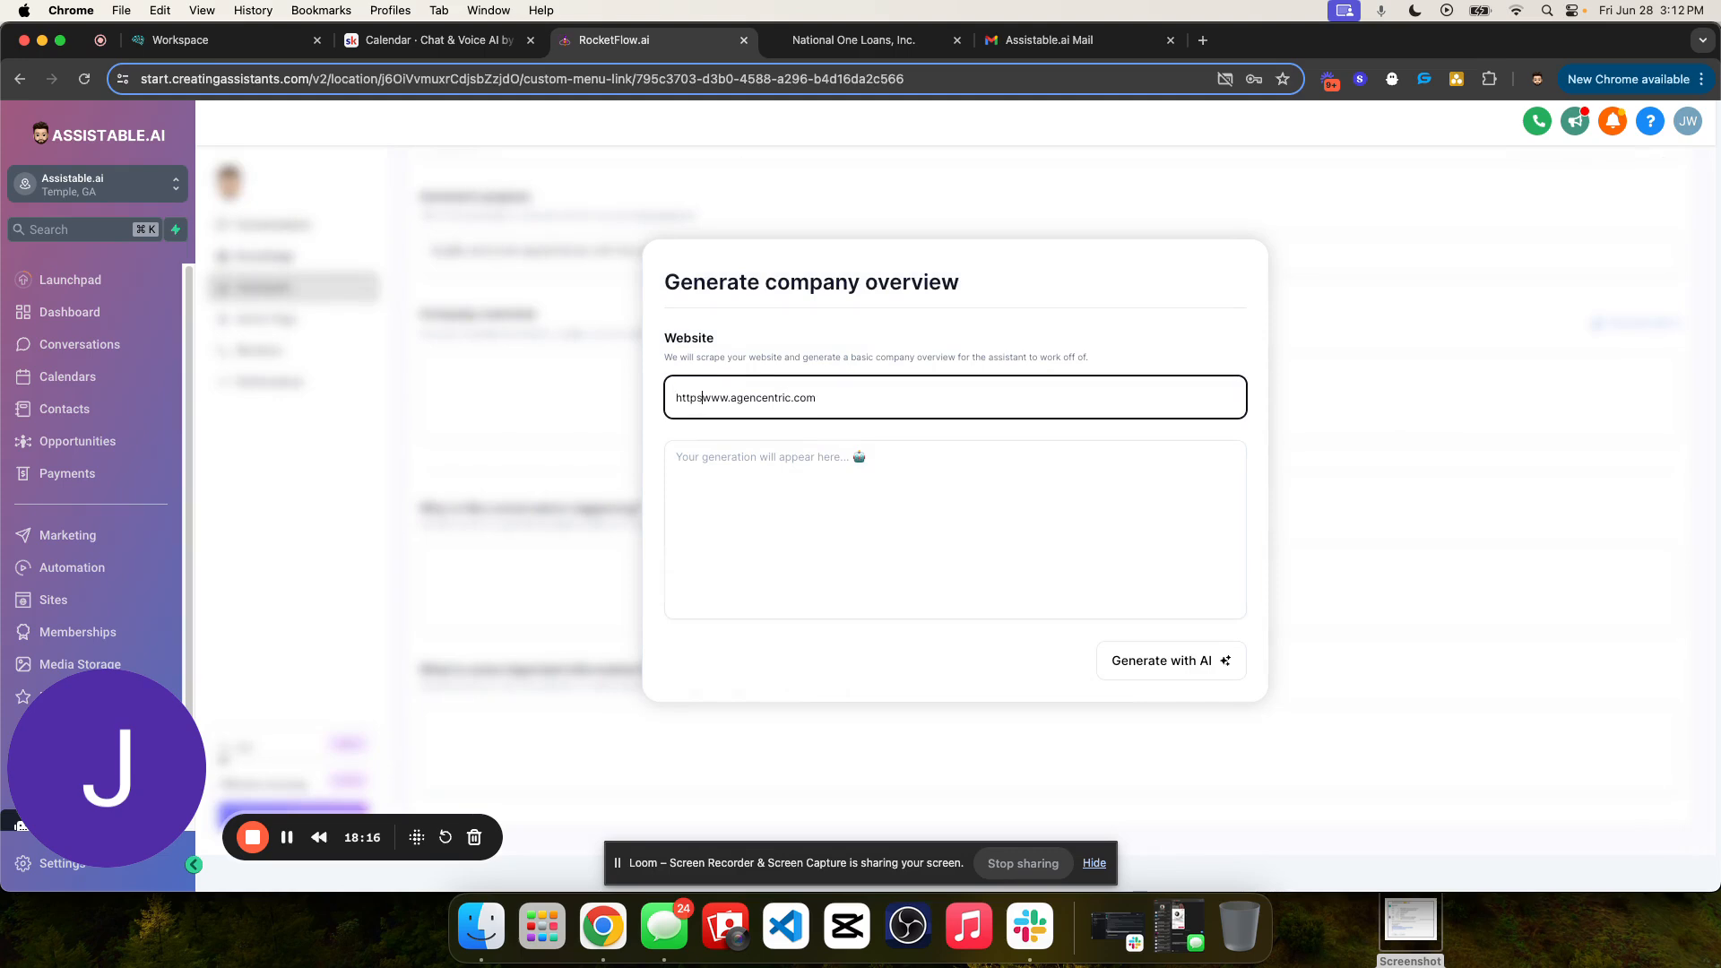
{"action": "left_click", "coordinate": [1182, 661]}
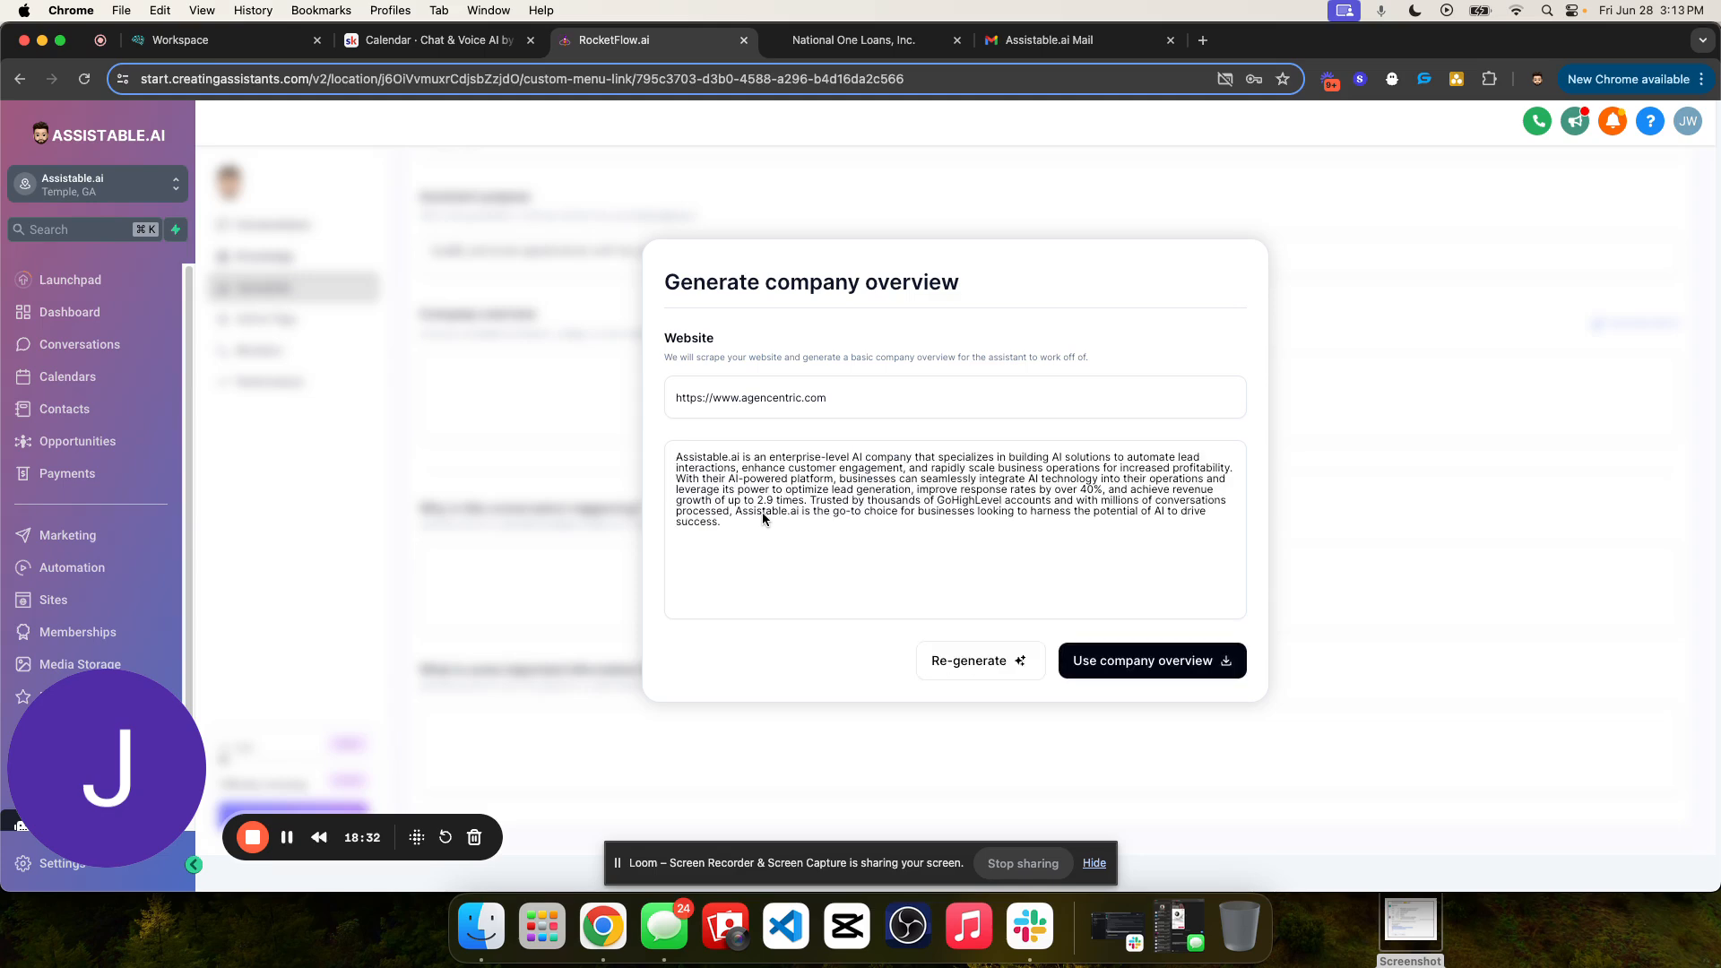
- Use the generated company overview and give the conversation's reason as "The user is inquiring through facebook ads, or our website to book an appointment."
{"action": "left_click", "coordinate": [1191, 661]}
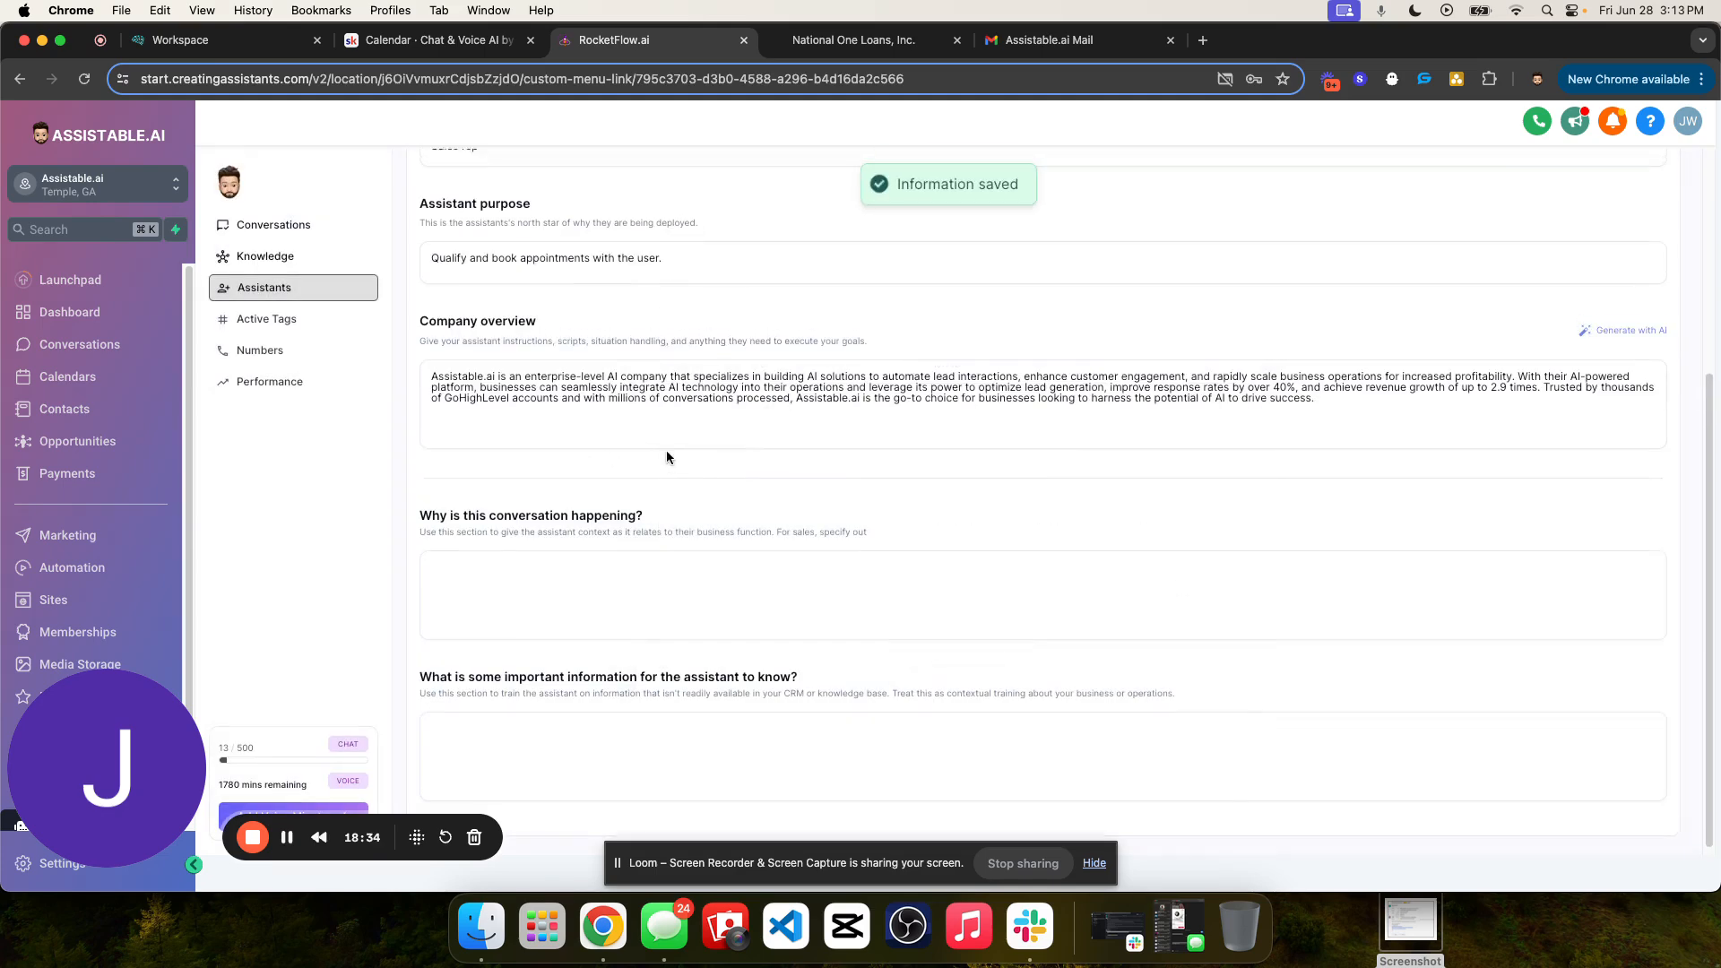
{"action": "left_click", "coordinate": [564, 550]}
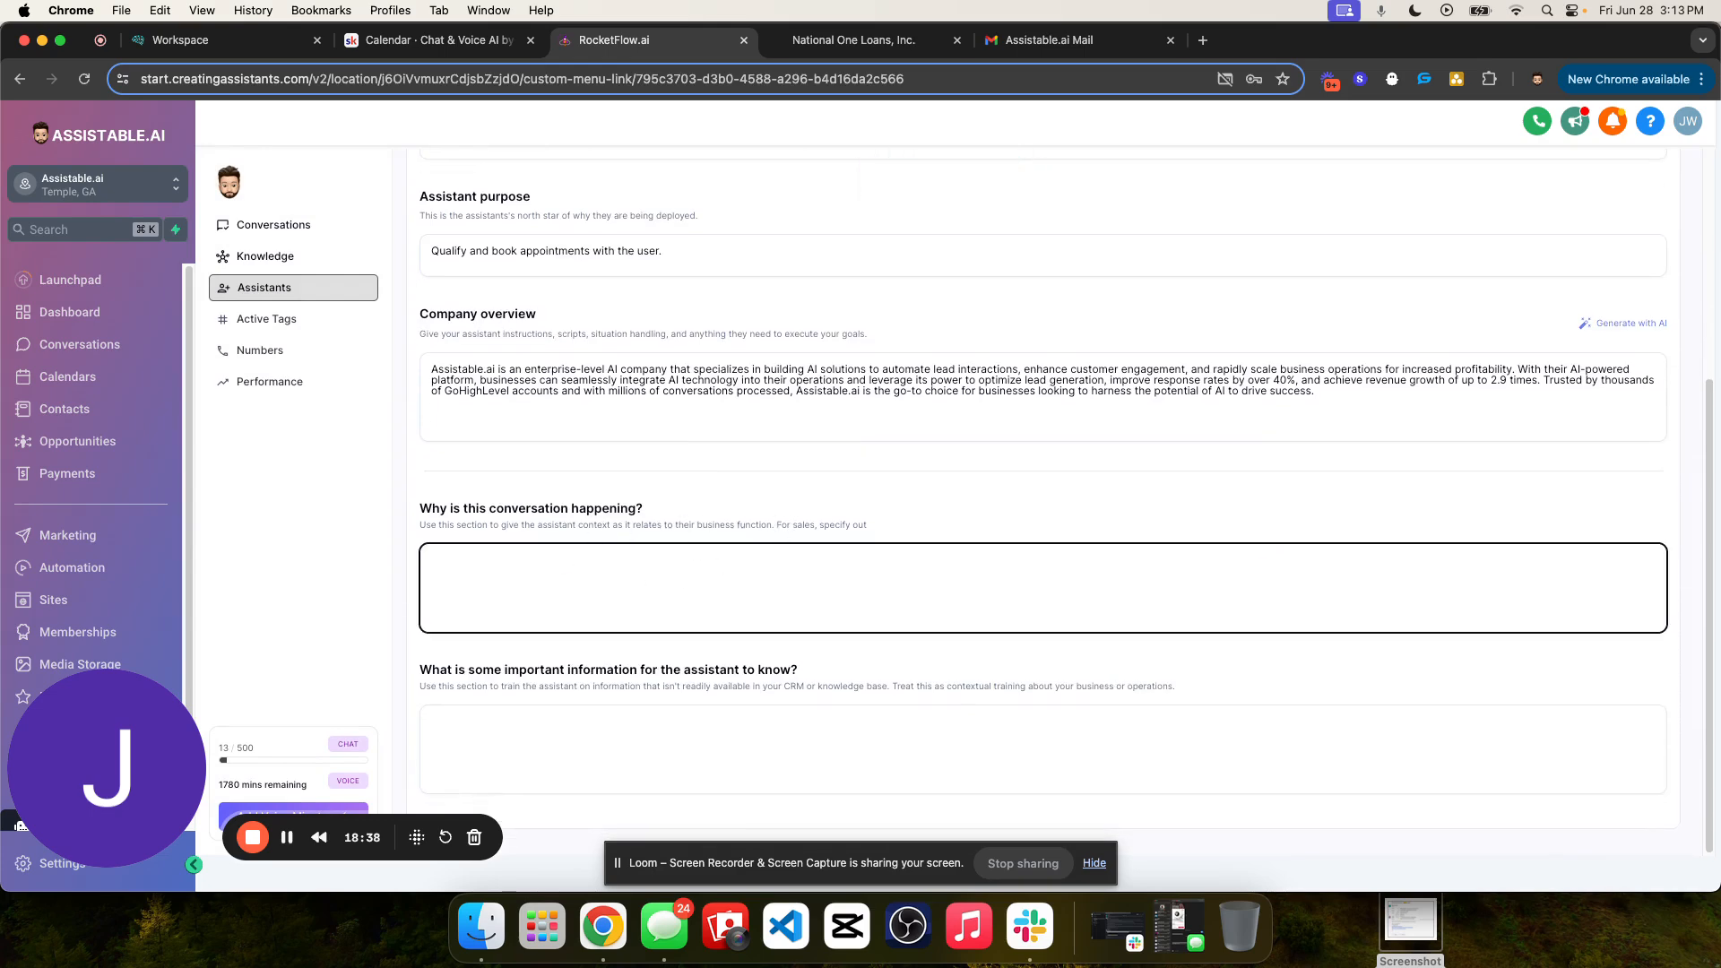
{"action": "type", "text": "L"}
{"action": "type", "text": "he user "}
{"action": "type", "text": "is inquiring tho"}
{"action": "key", "text": "BackSpace"}
{"action": "type", "text": "rough facebook ads, or our websi"}
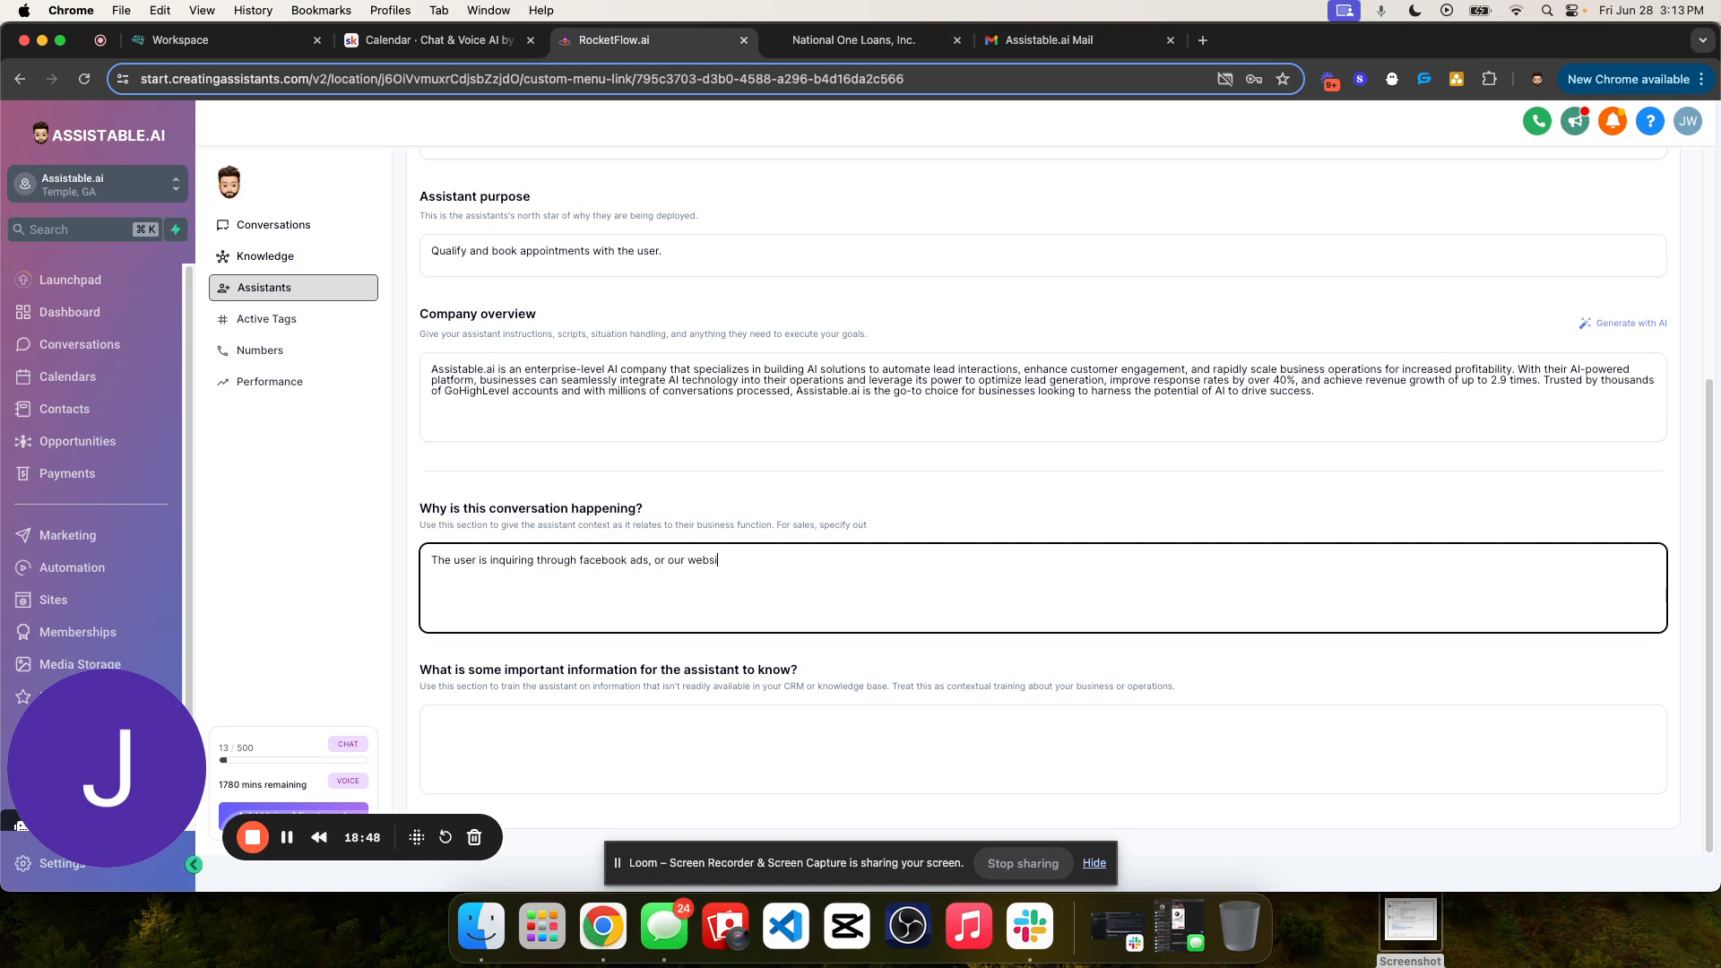
{"action": "type", "text": "te to book an appointment."}
{"action": "left_click", "coordinate": [724, 506]}
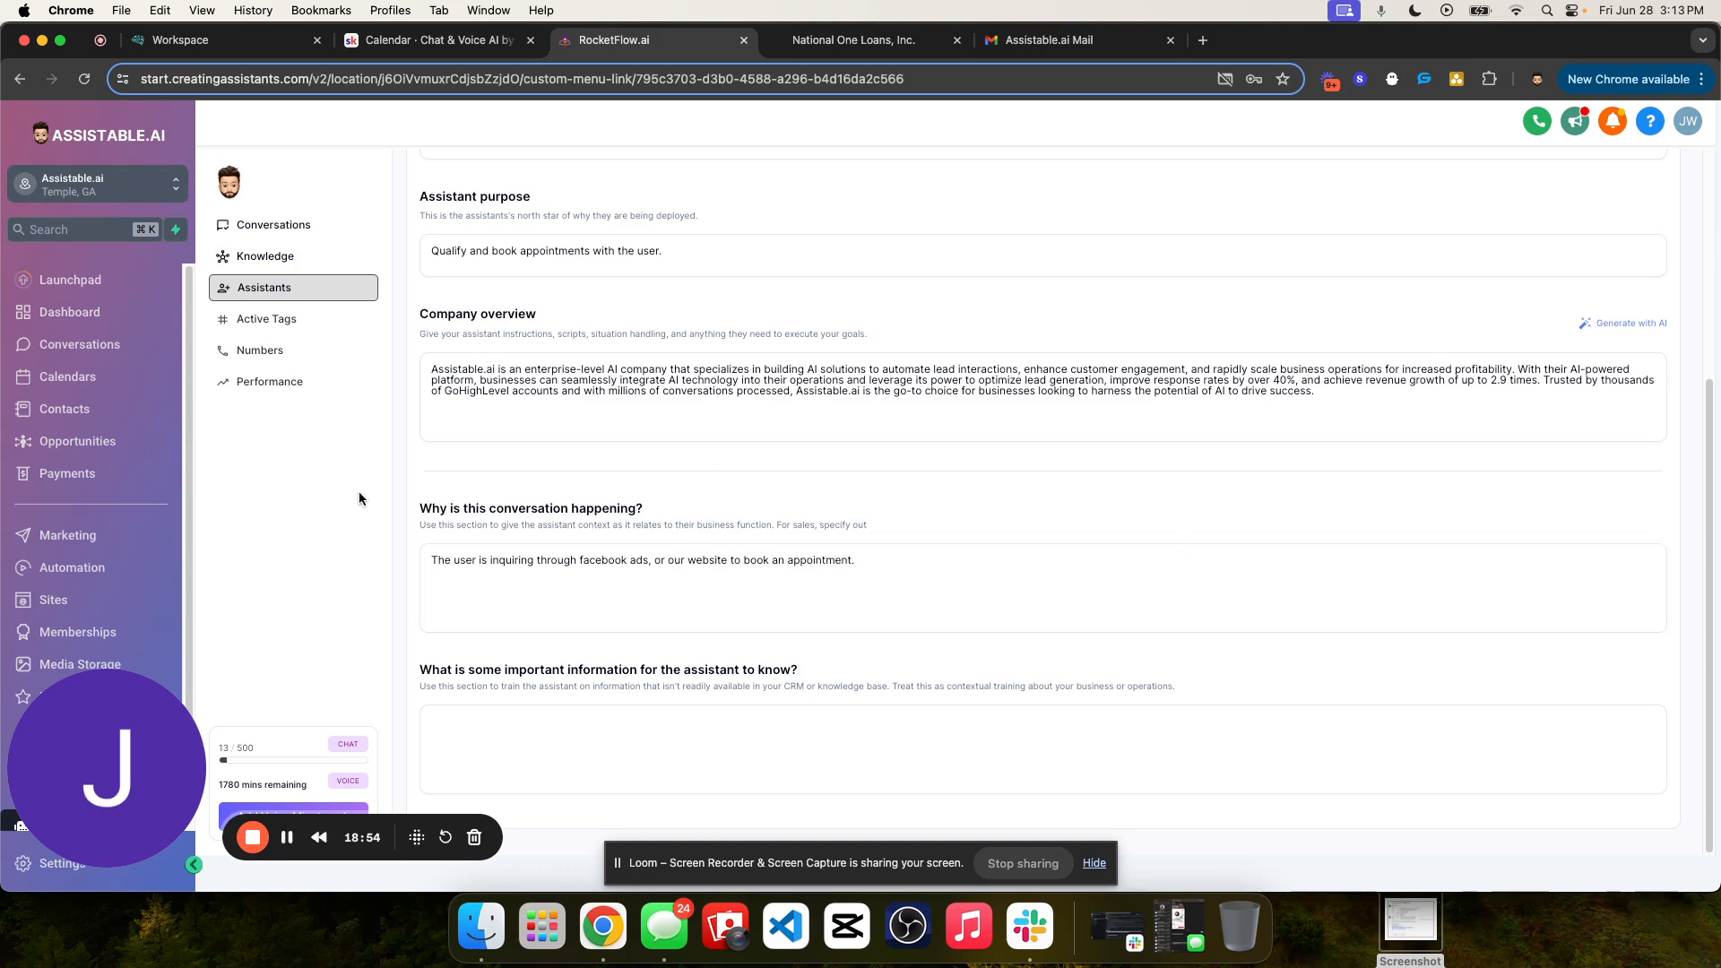
- Review the context fields and reread the text explaining why the conversation is happening
{"action": "scroll", "coordinate": [896, 448], "scroll_direction": "up", "scroll_amount": 3}
{"action": "scroll", "coordinate": [888, 391], "scroll_direction": "up", "scroll_amount": 3}
{"action": "scroll", "coordinate": [887, 392], "scroll_direction": "down", "scroll_amount": 5}
{"action": "triple_click", "coordinate": [587, 512]}
{"action": "double_click", "coordinate": [456, 560]}
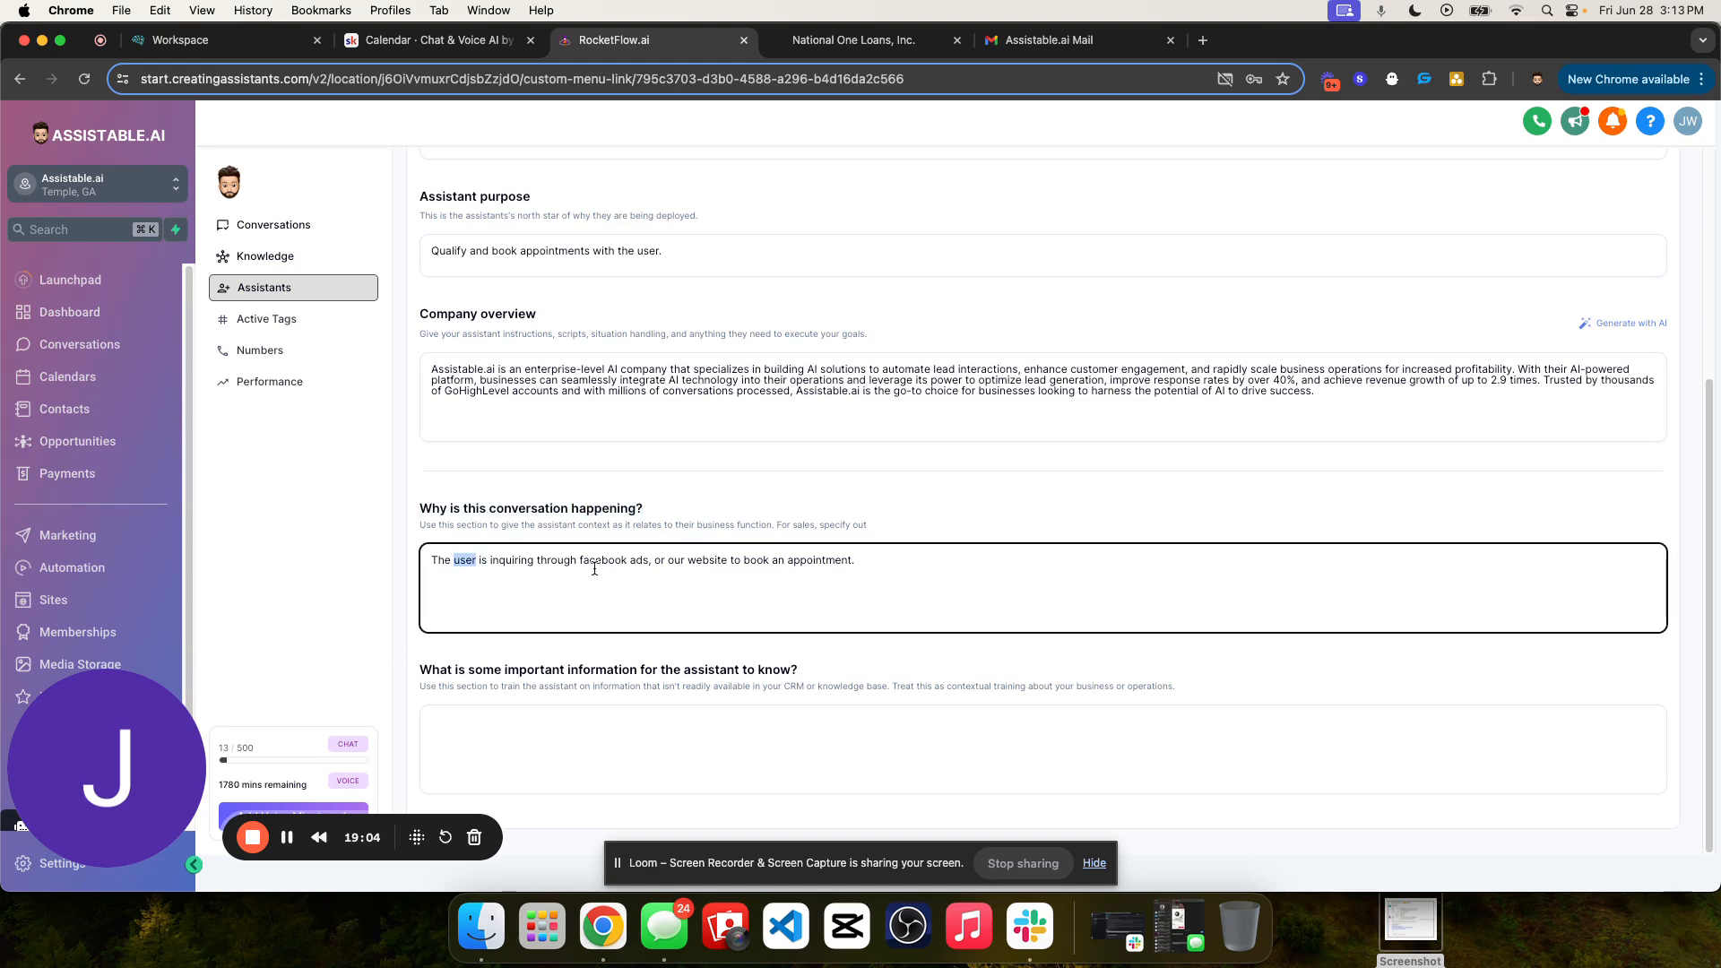
{"action": "triple_click", "coordinate": [547, 560]}
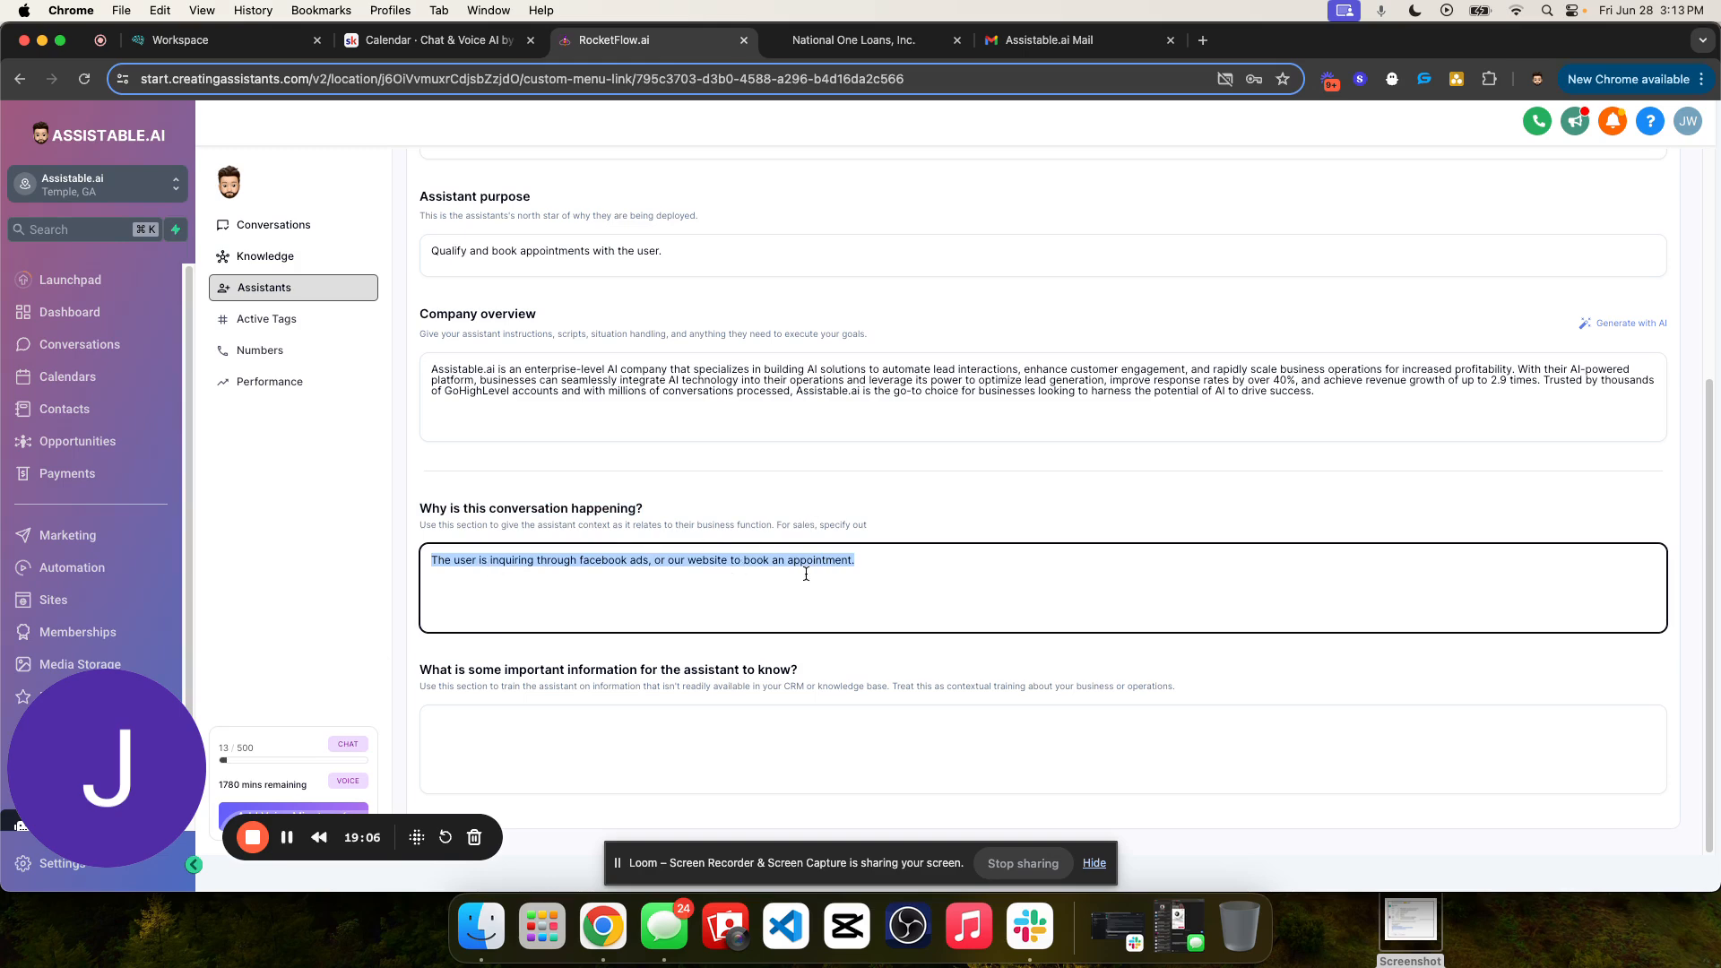
{"action": "left_click", "coordinate": [894, 562]}
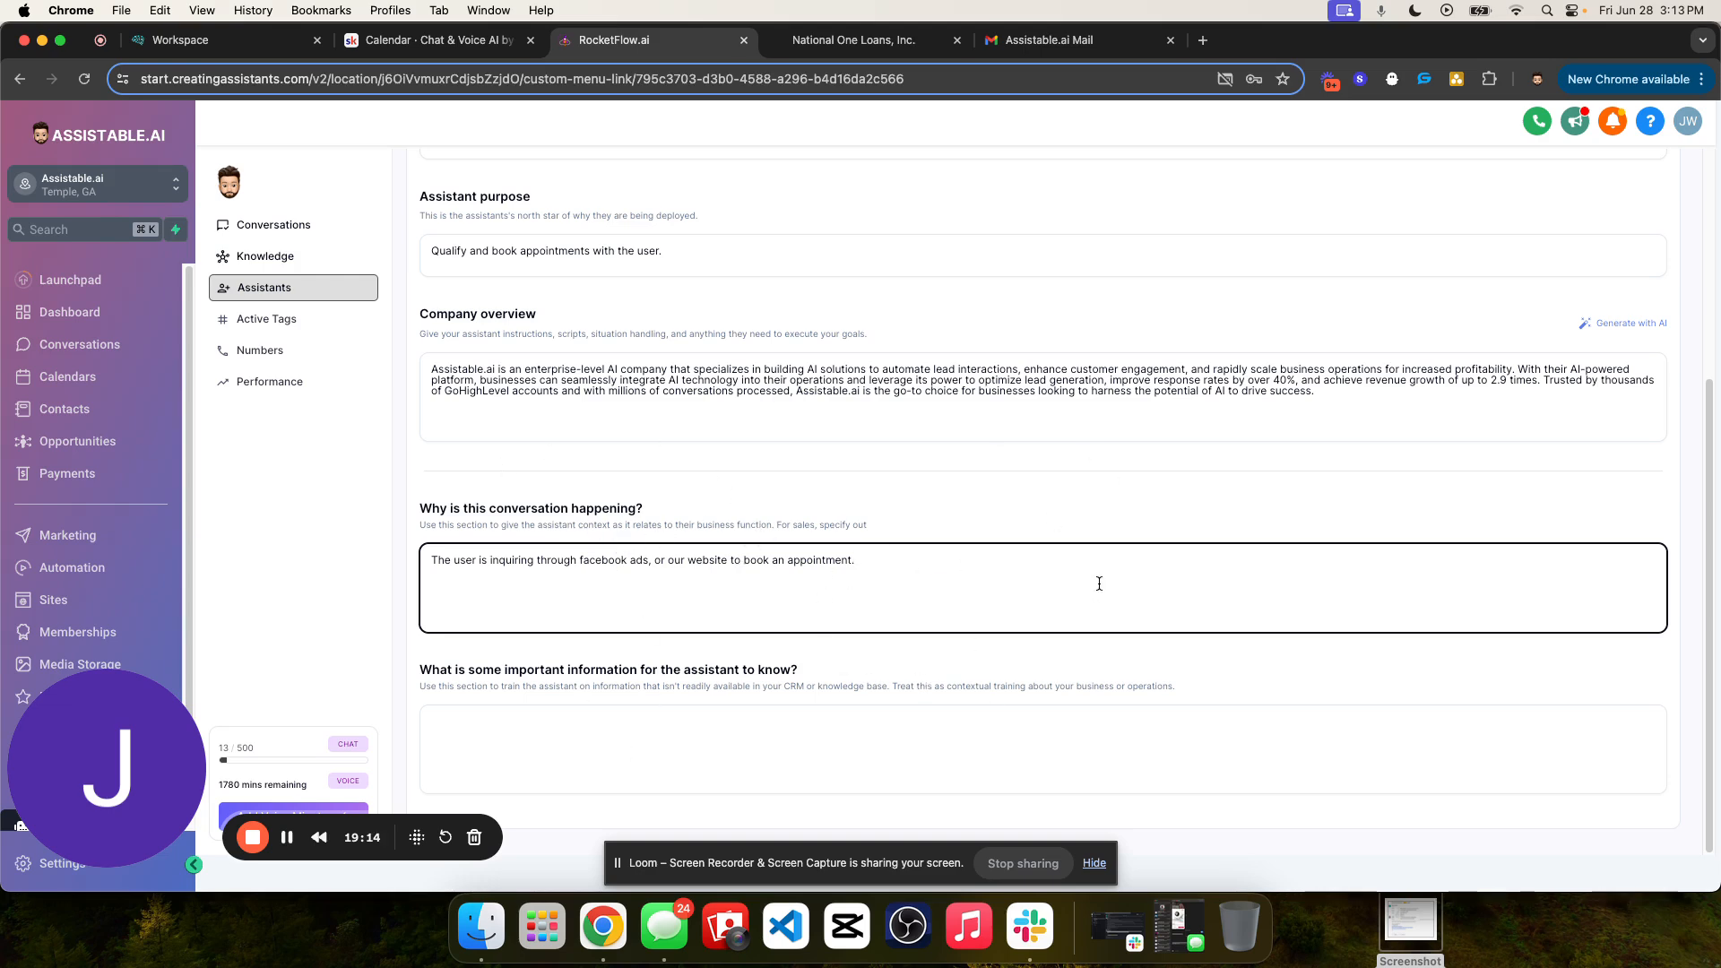
- Enter as important information: "You prefer and always use casual language with no affirmations. You are concise, and to the point when replying to the user."
{"action": "left_click", "coordinate": [726, 725]}
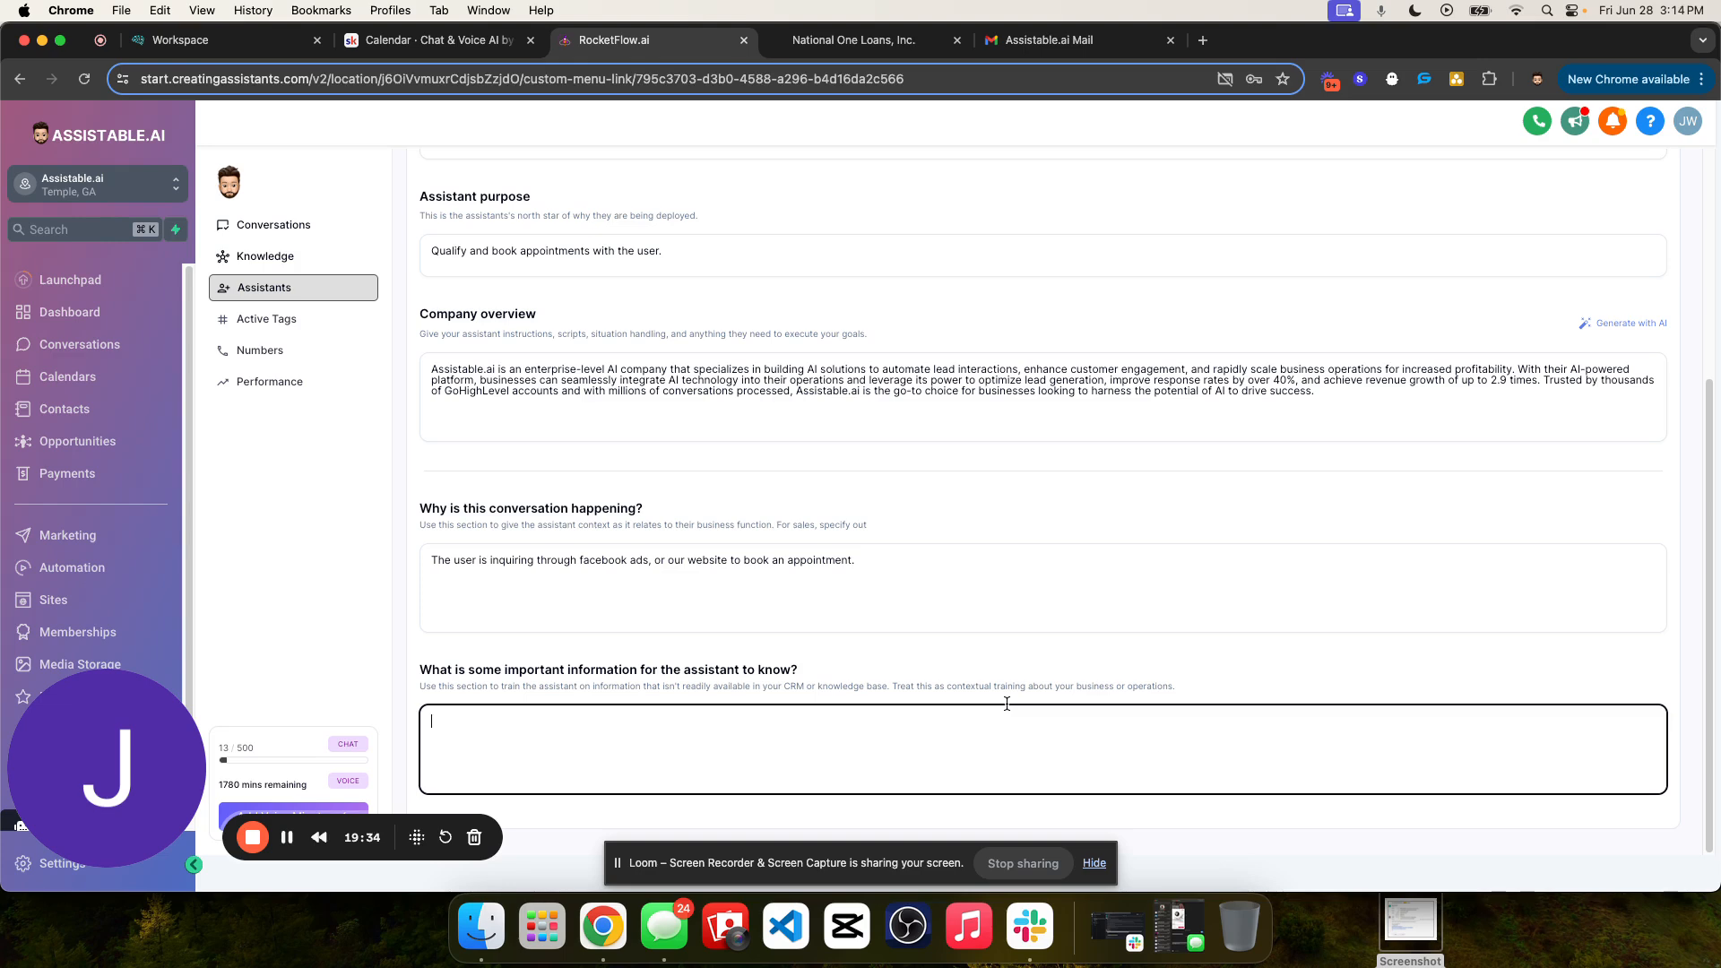
{"action": "type", "text": "You are"}
{"action": "key", "text": "BackSpace"}
{"action": "key", "text": "BackSpace"}
{"action": "key", "text": "BackSpace"}
{"action": "key", "text": "BackSpace"}
{"action": "type", "text": "prefer and always use casua"}
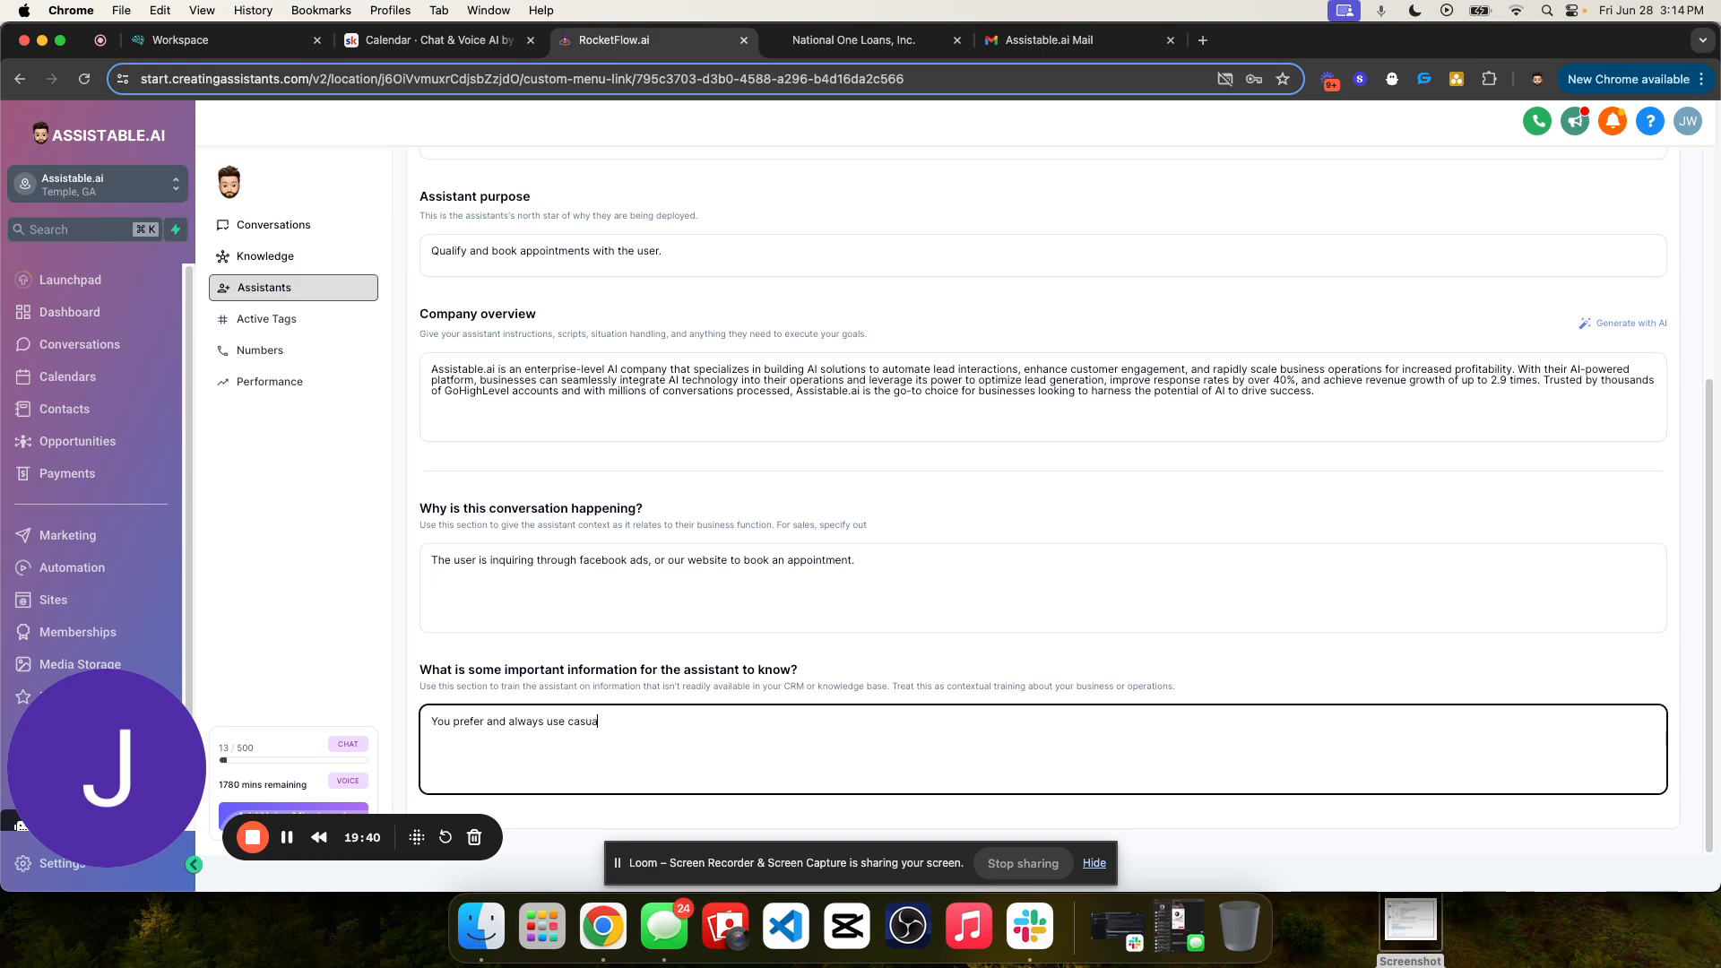
{"action": "type", "text": "l language with no affirmations. You "}
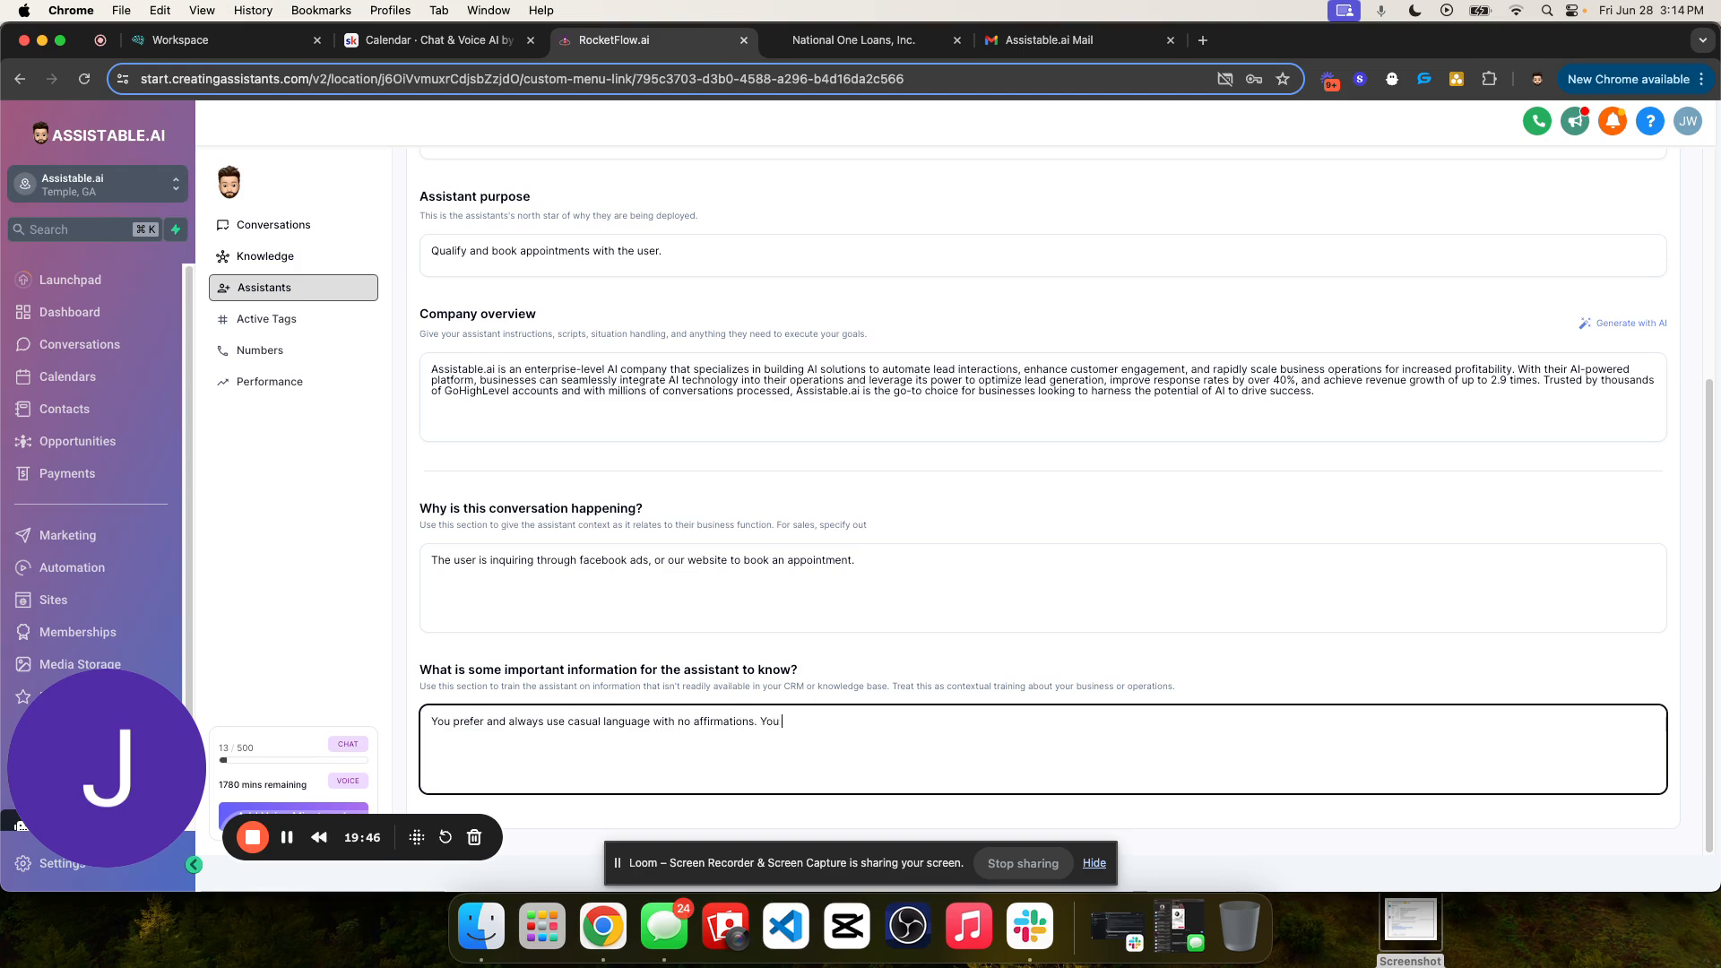
{"action": "type", "text": "are cons"}
{"action": "type", "text": "ise, and to th"}
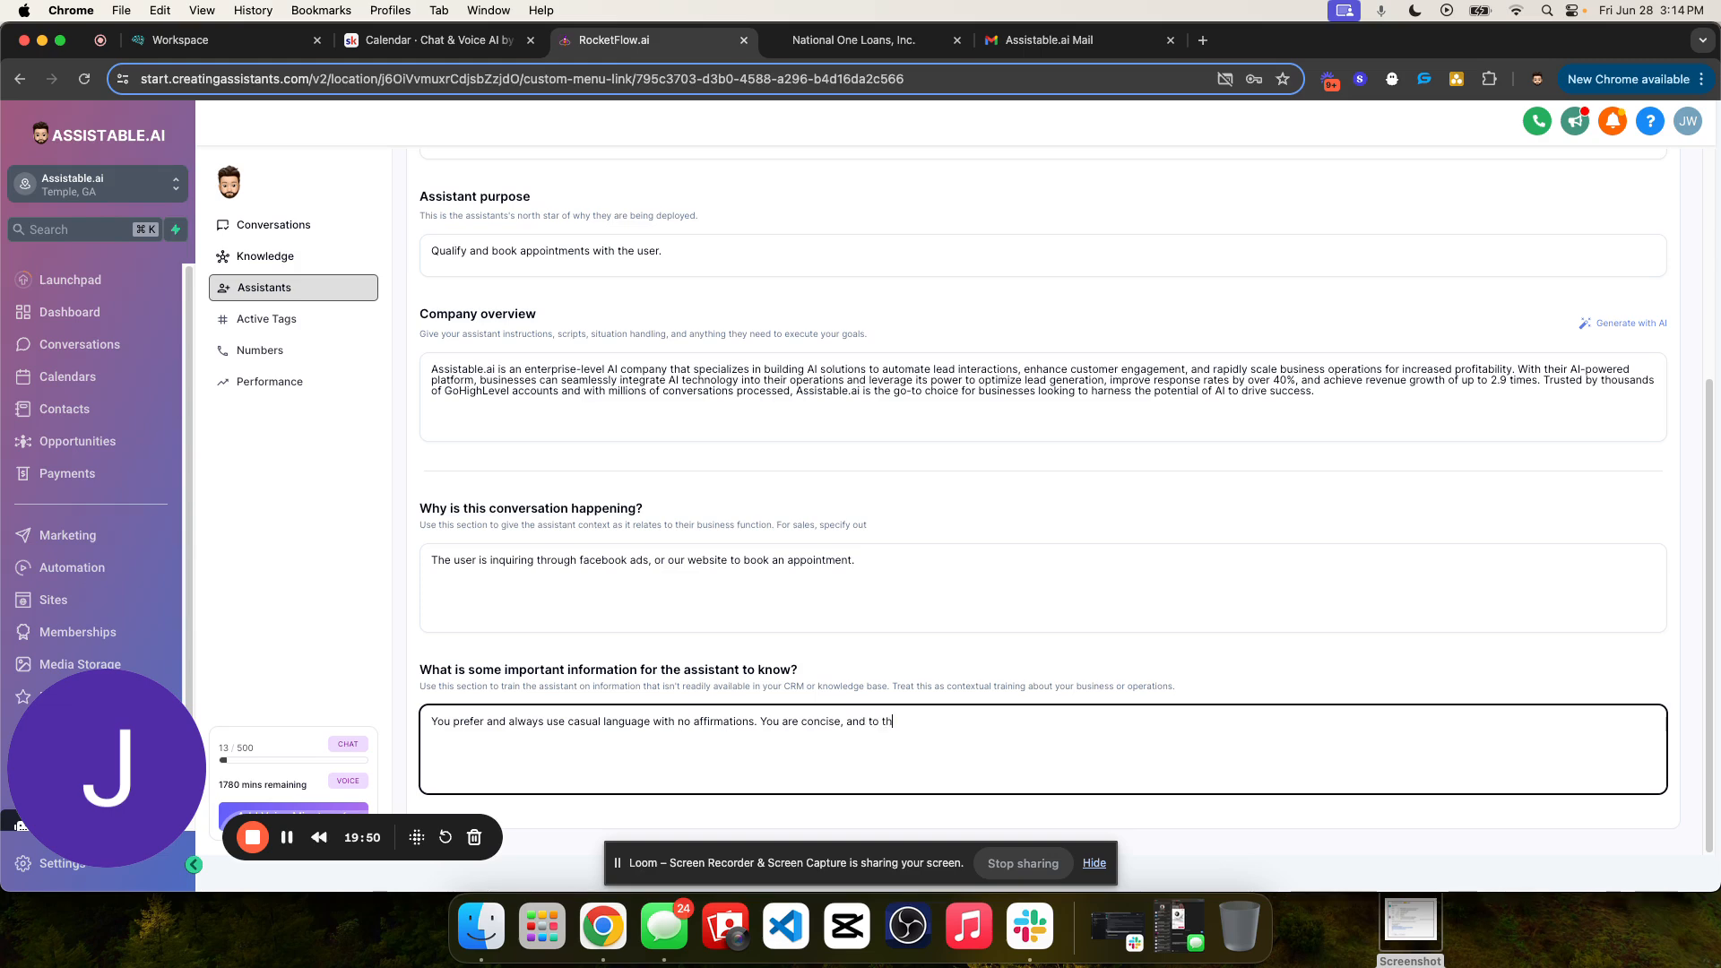
{"action": "type", "text": "e point when replying to the user."}
{"action": "left_click", "coordinate": [945, 701]}
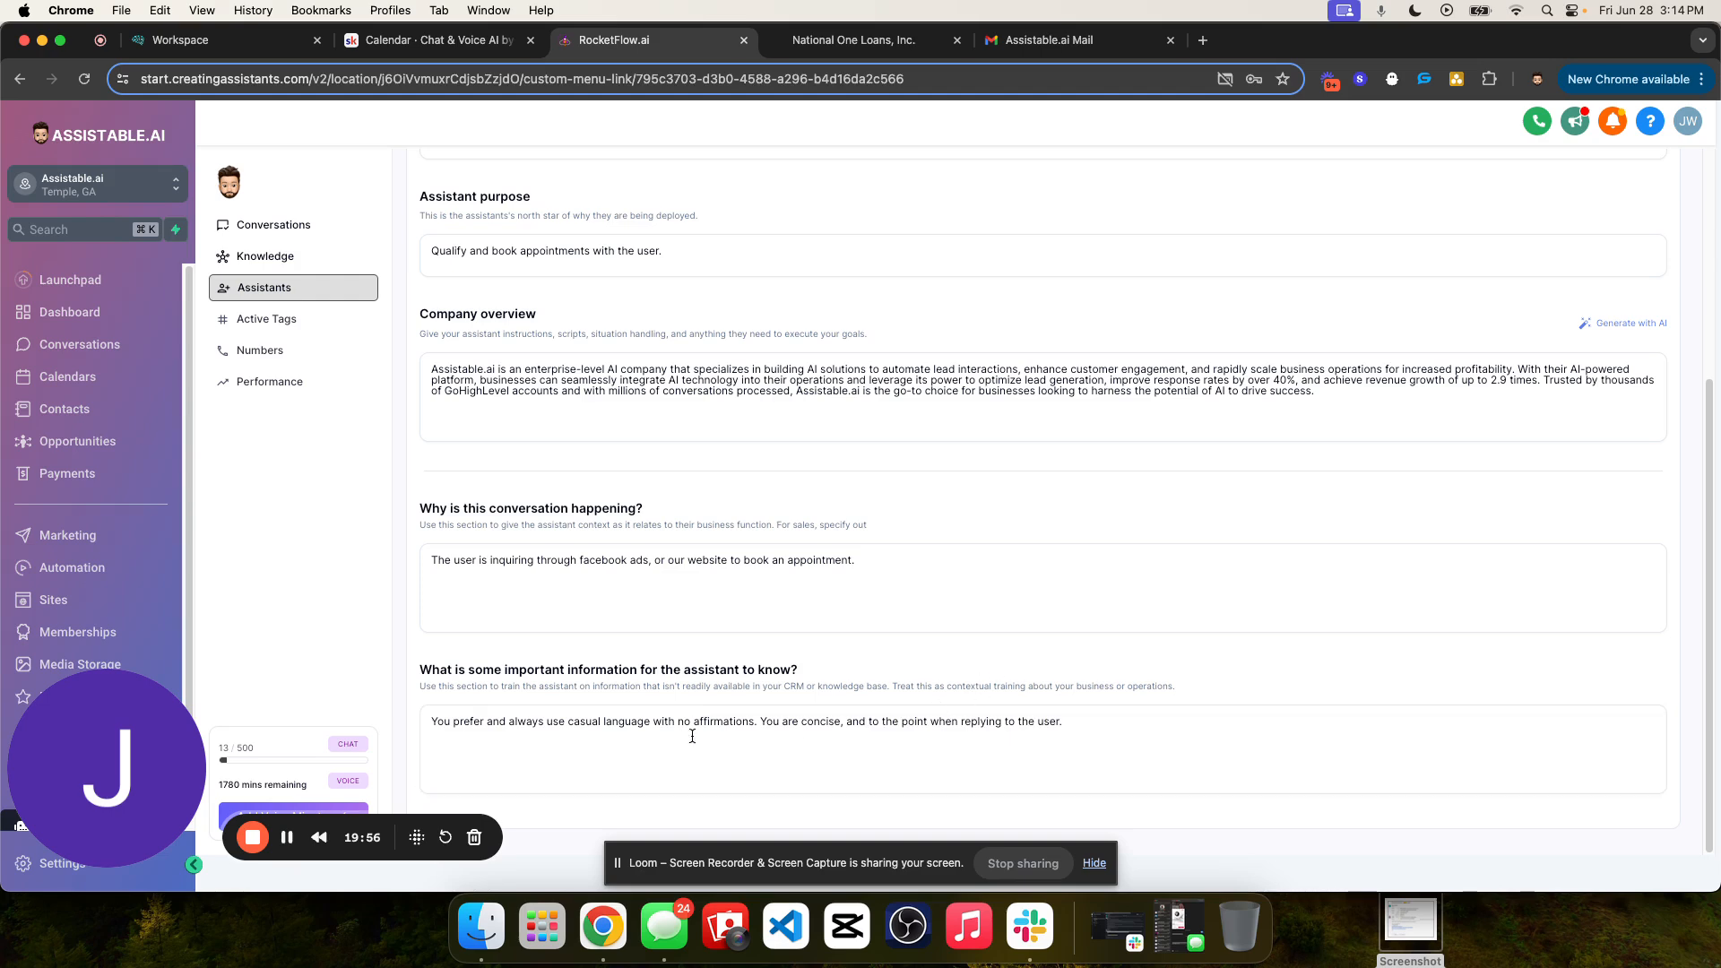
- Reread the important information text, save the updated assistant context and look over the completed fields
{"action": "double_click", "coordinate": [580, 670]}
{"action": "left_click", "coordinate": [580, 670]}
{"action": "left_click", "coordinate": [829, 732]}
{"action": "triple_click", "coordinate": [767, 723]}
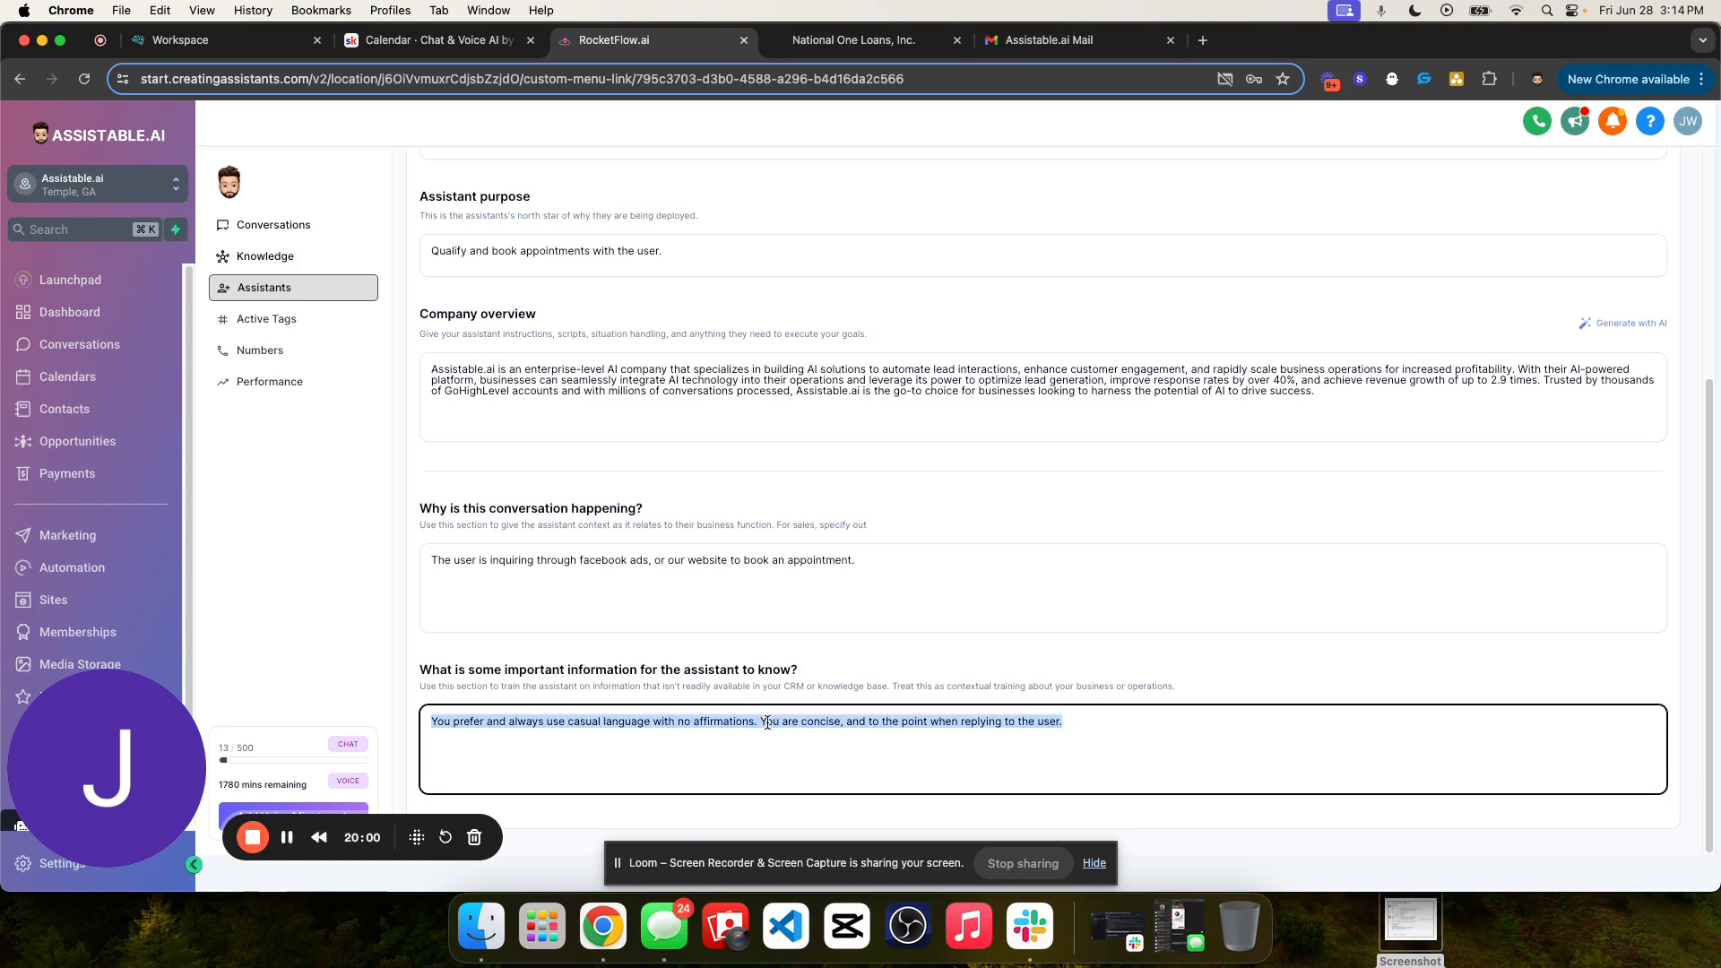
{"action": "left_click", "coordinate": [912, 681]}
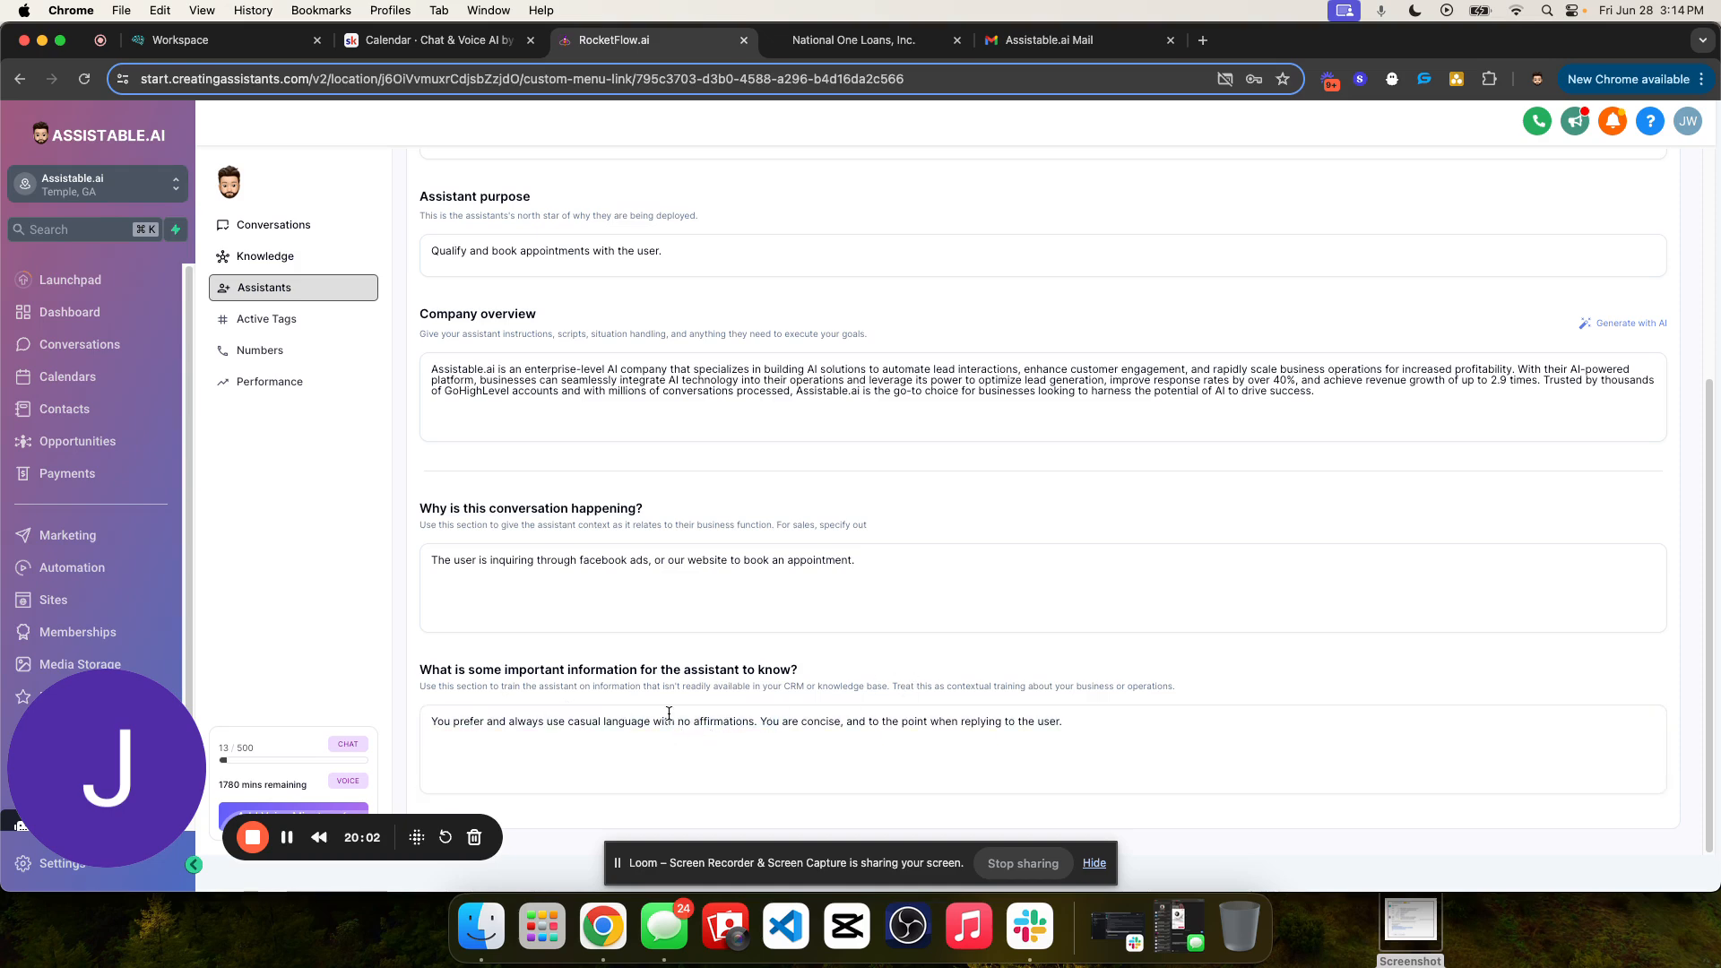
{"action": "scroll", "coordinate": [1089, 686], "scroll_direction": "up", "scroll_amount": 5}
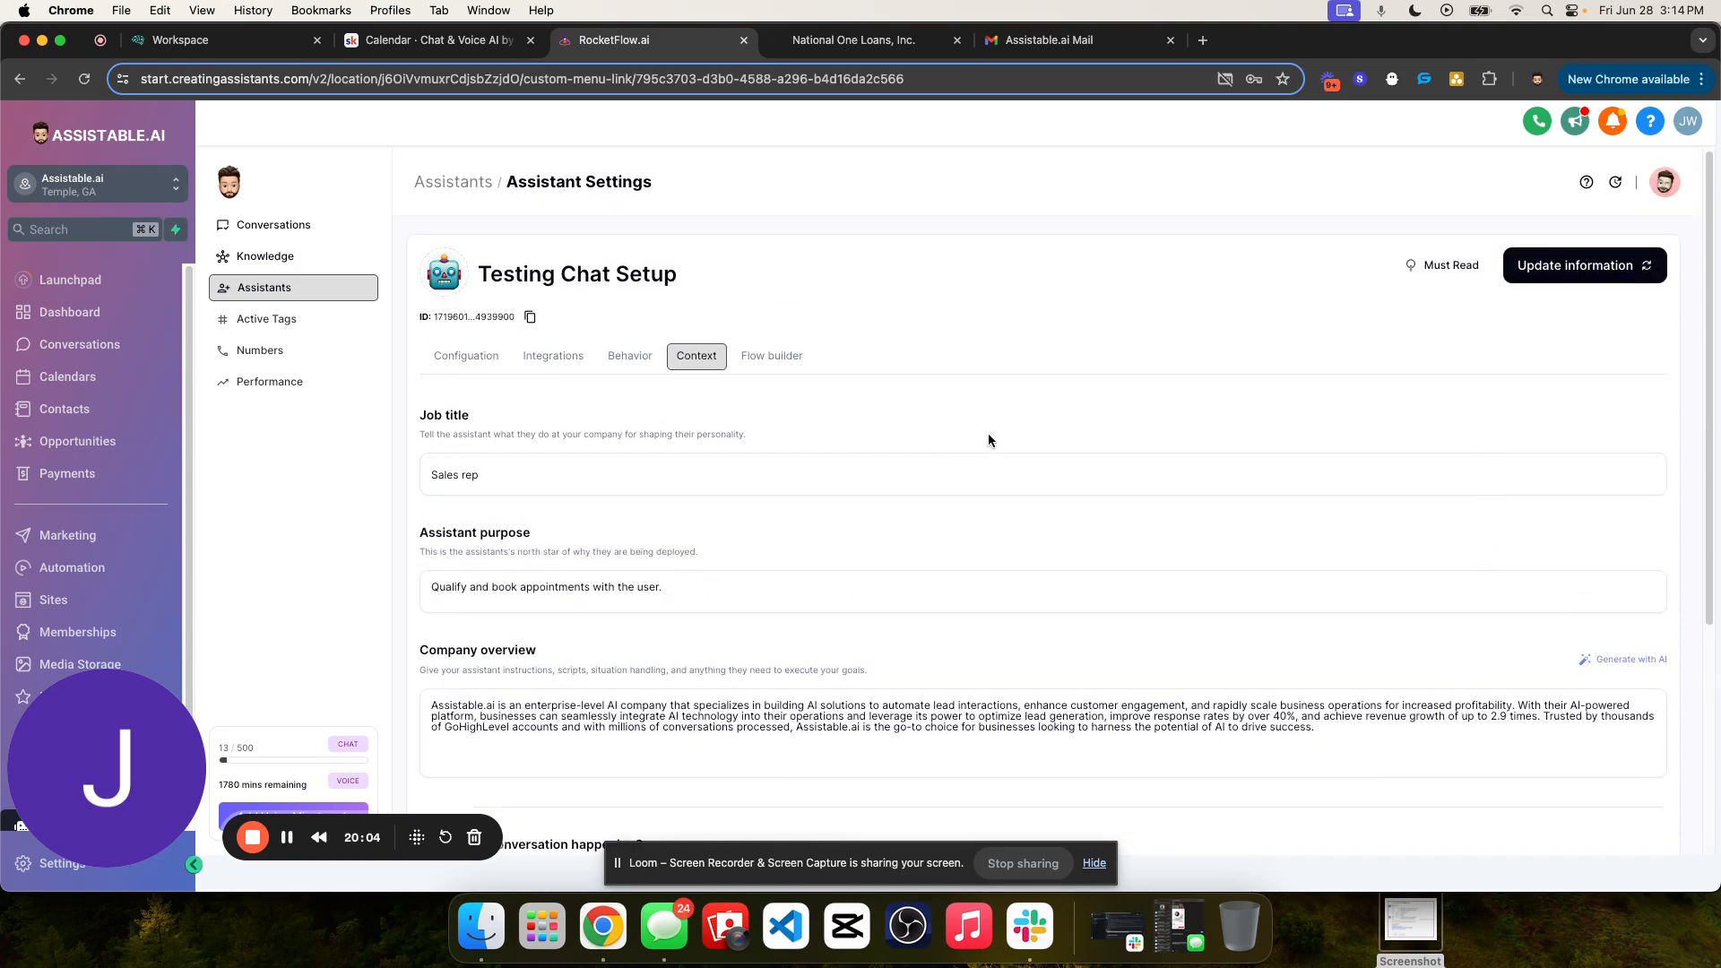
{"action": "left_click", "coordinate": [1583, 266]}
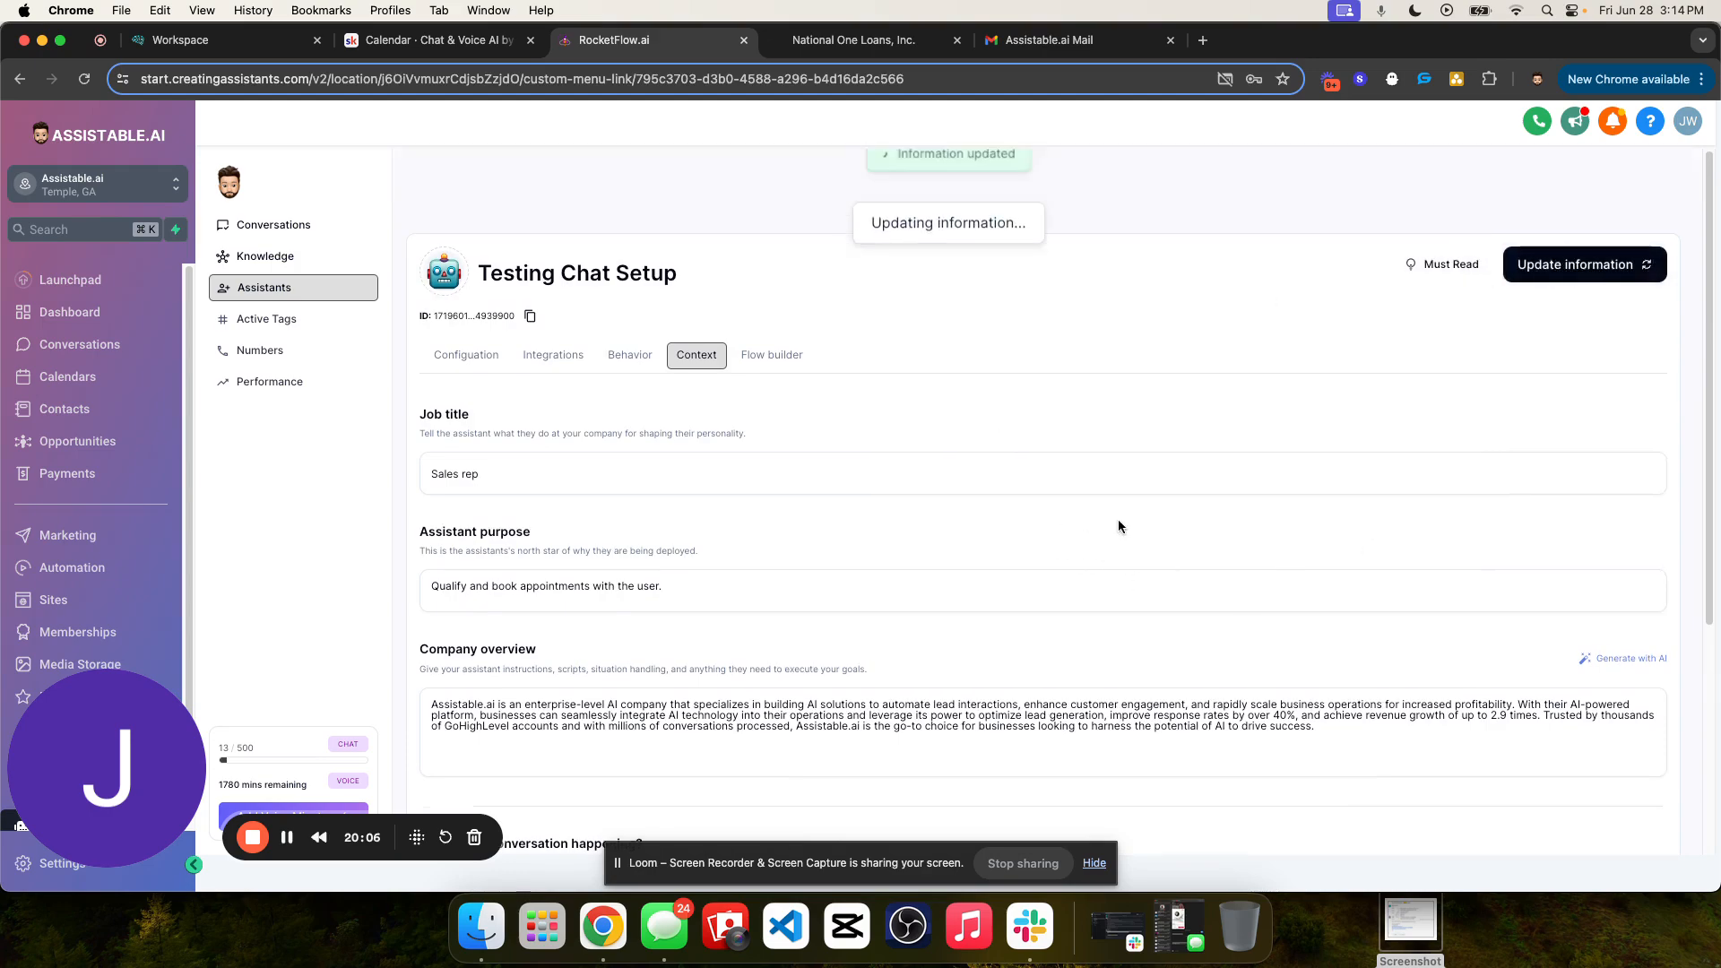
{"action": "scroll", "coordinate": [1129, 546], "scroll_direction": "down", "scroll_amount": 4}
{"action": "scroll", "coordinate": [923, 596], "scroll_direction": "up", "scroll_amount": 4}
{"action": "scroll", "coordinate": [780, 600], "scroll_direction": "down", "scroll_amount": 4}
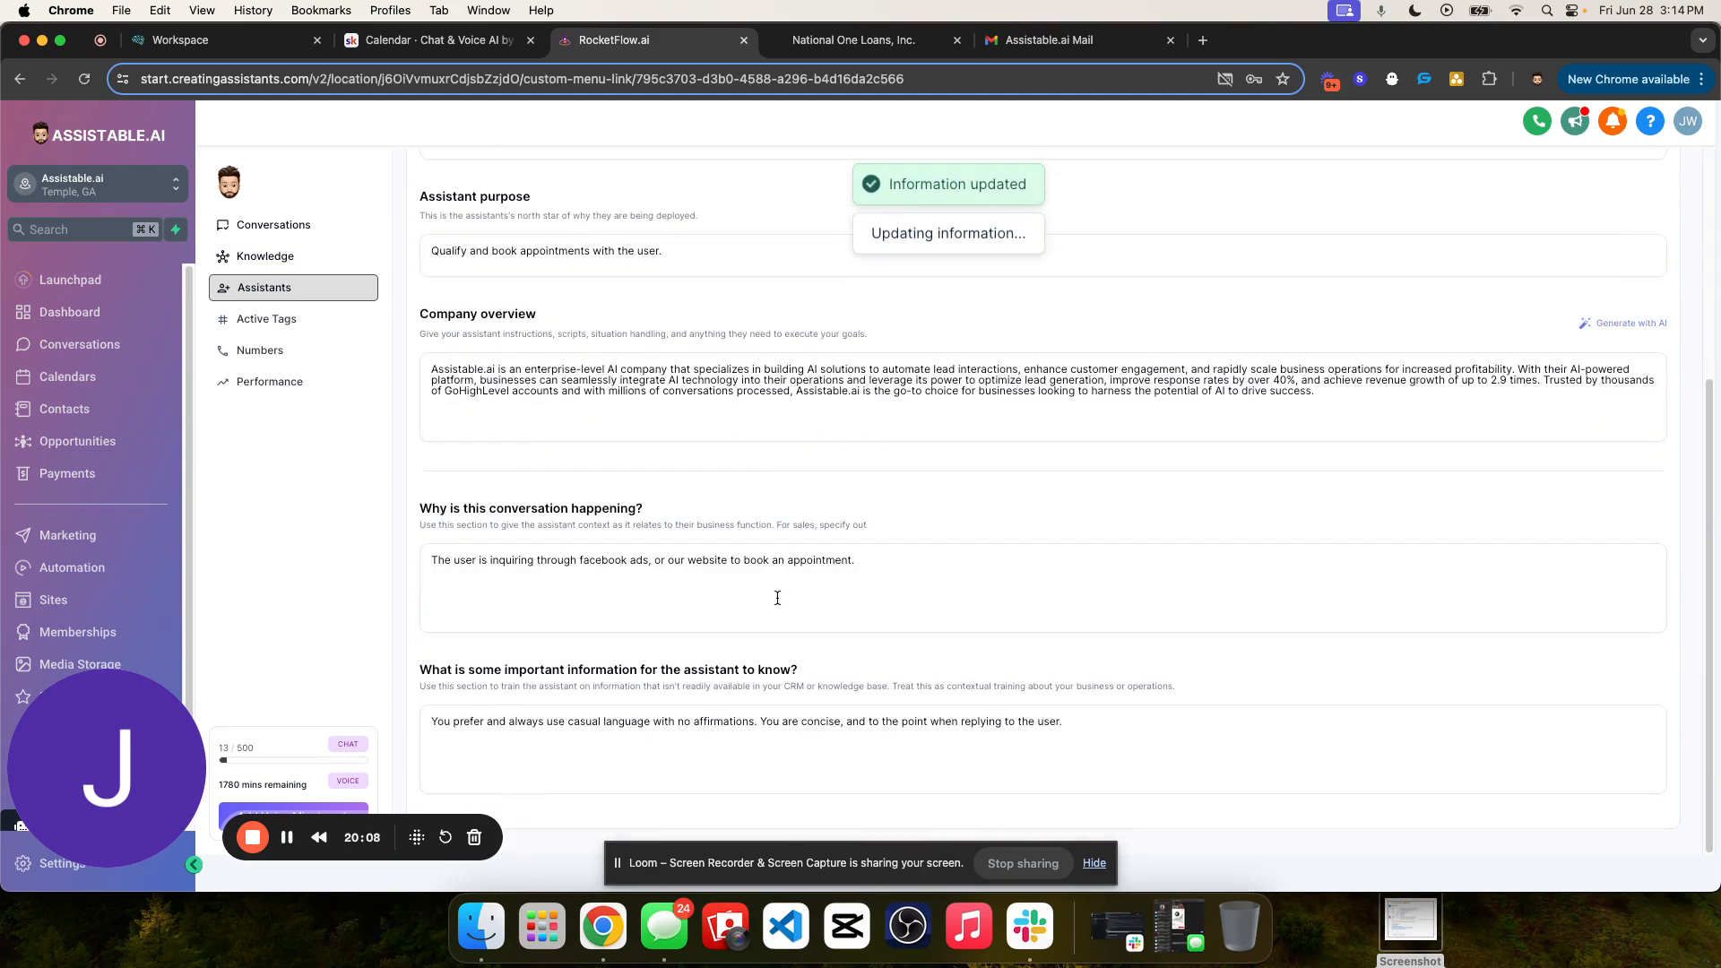
{"action": "scroll", "coordinate": [762, 544], "scroll_direction": "down", "scroll_amount": 1}
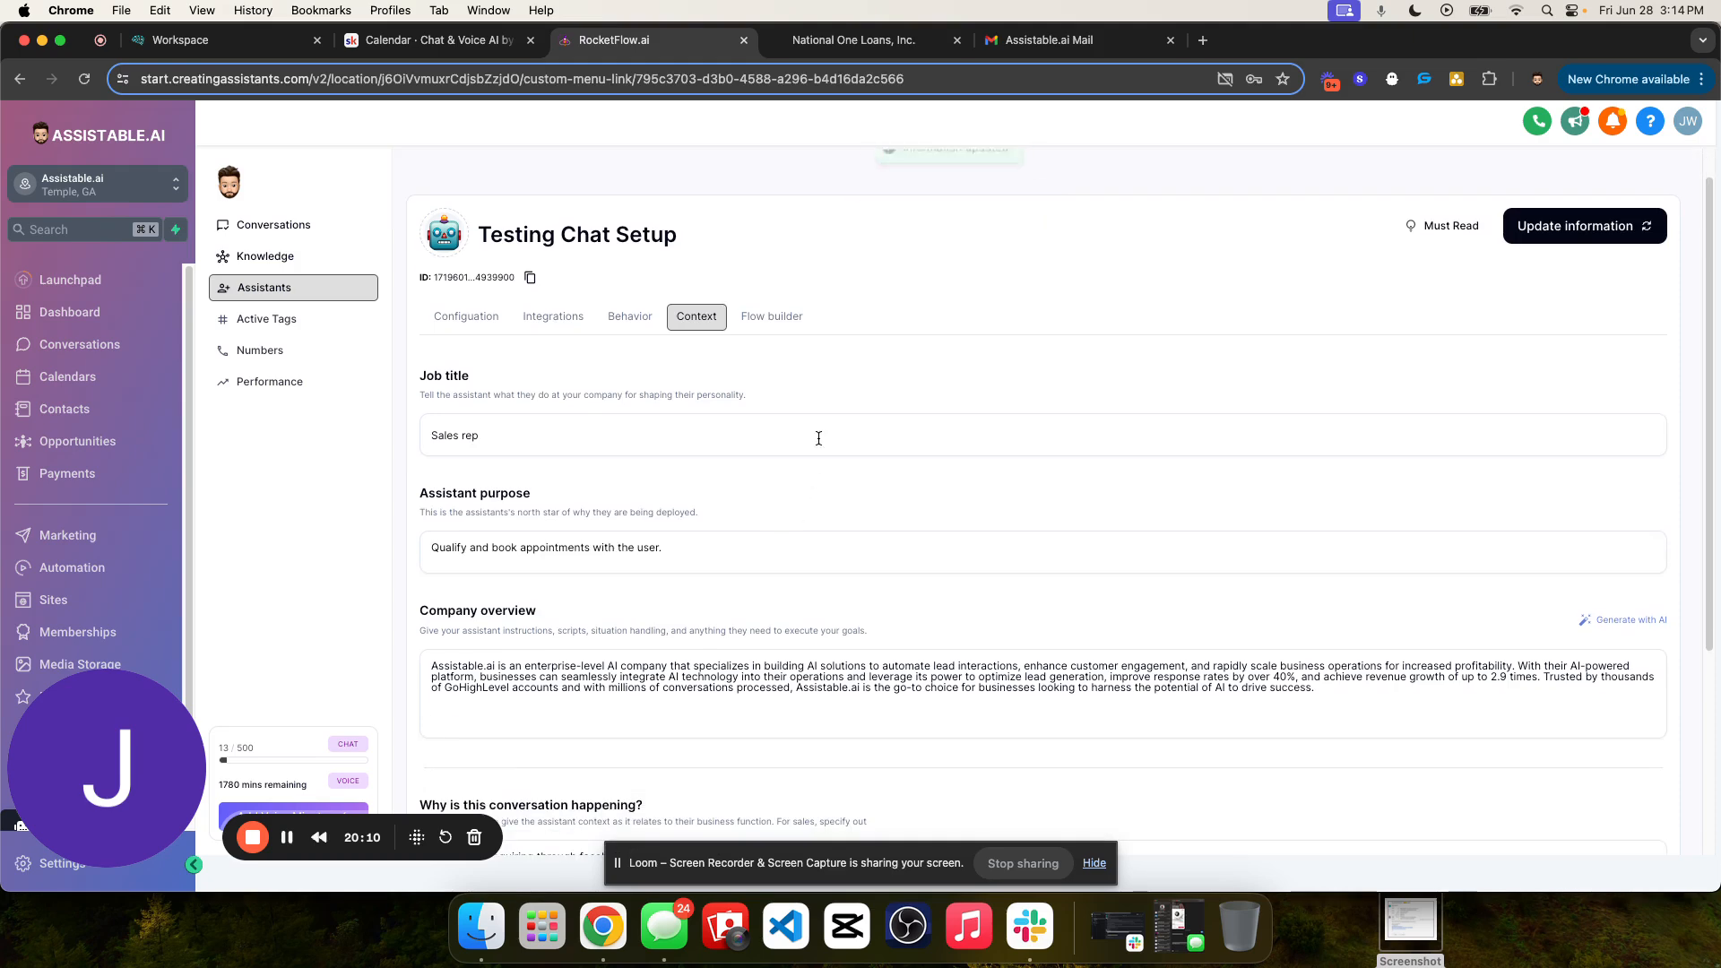
{"action": "scroll", "coordinate": [818, 434], "scroll_direction": "up", "scroll_amount": 1}
- Open the flow builder of the Testing Chat Setup assistant and save the assistant information
{"action": "left_click", "coordinate": [772, 356]}
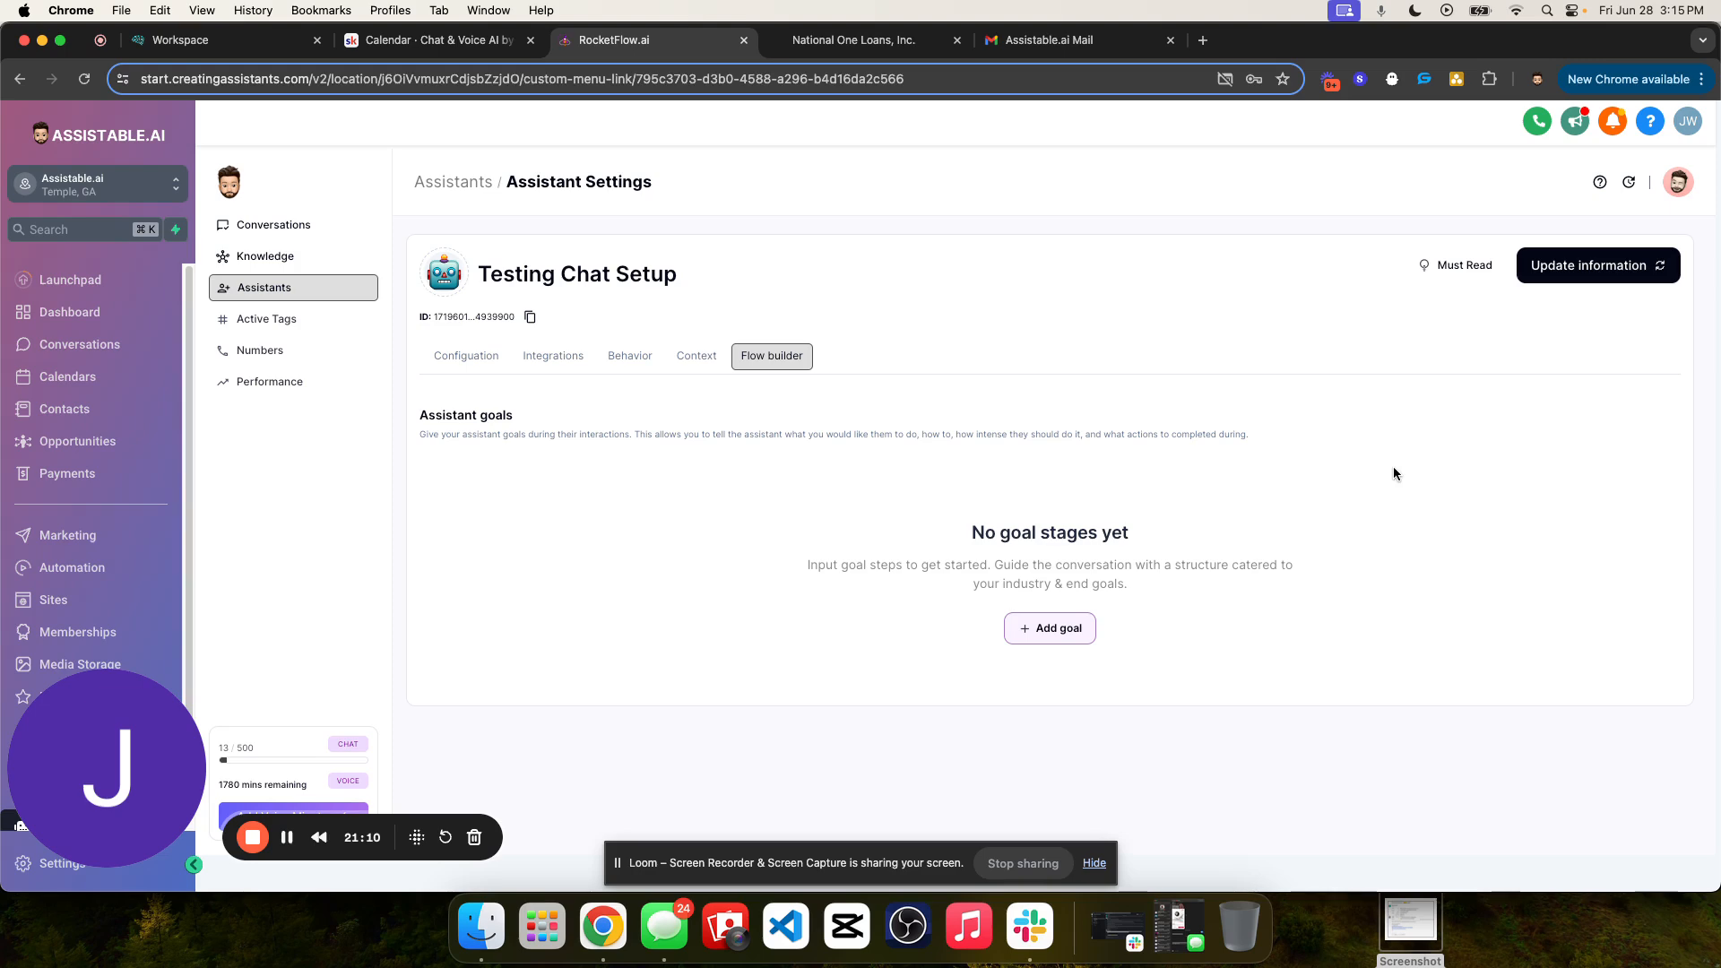
{"action": "left_click_drag", "start_coordinate": [978, 538], "coordinate": [881, 513]}
{"action": "left_click", "coordinate": [883, 513]}
{"action": "left_click", "coordinate": [1618, 265]}
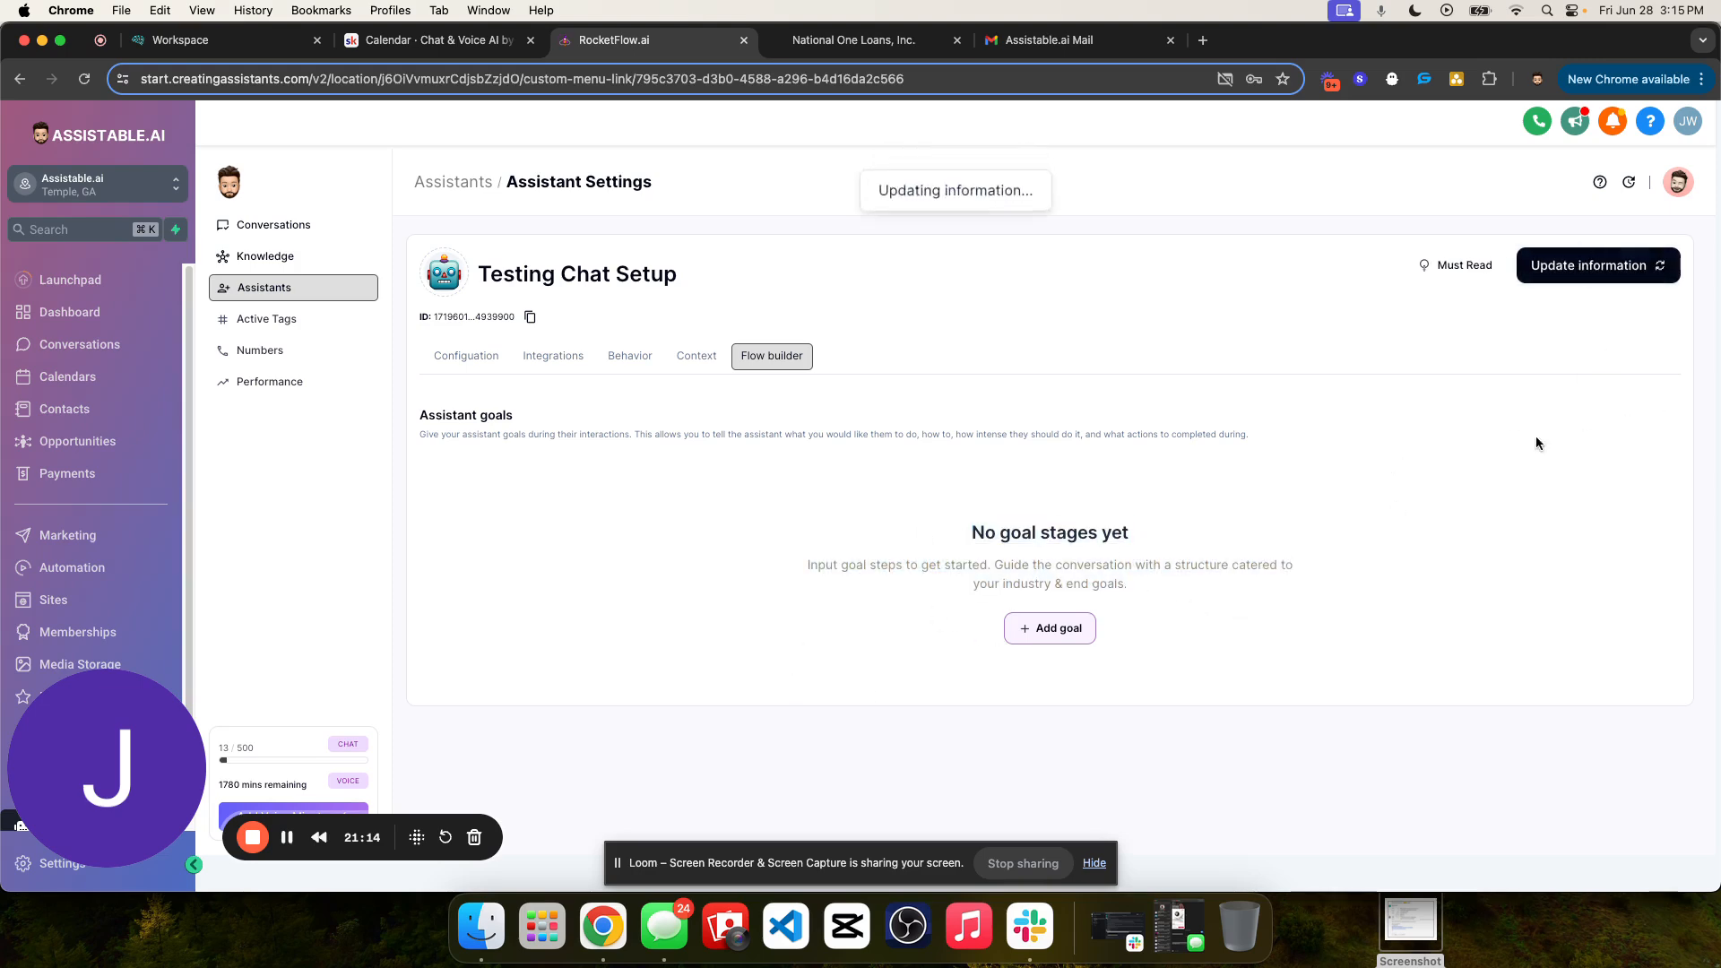
- Open the current page address in a second browser tab and place it beside the original tab
{"action": "left_click", "coordinate": [686, 79]}
{"action": "key", "text": "cmd+c"}
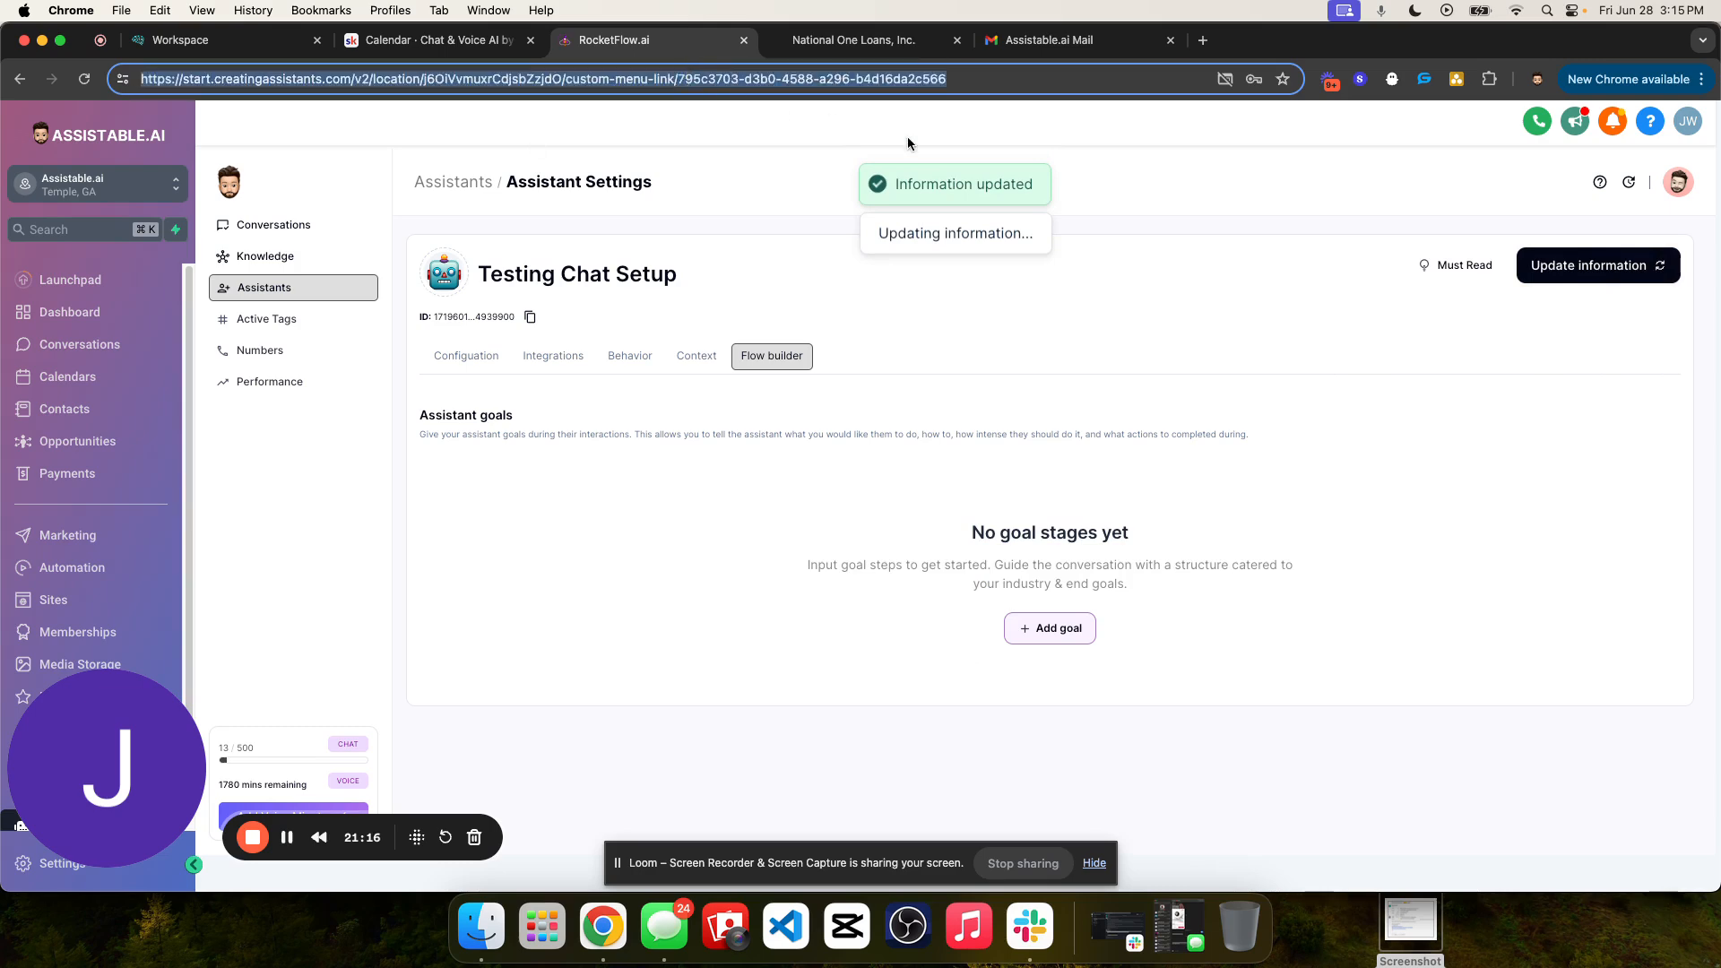
{"action": "left_click", "coordinate": [1203, 40]}
{"action": "key", "text": "cmd+v"}
{"action": "key", "text": "Return"}
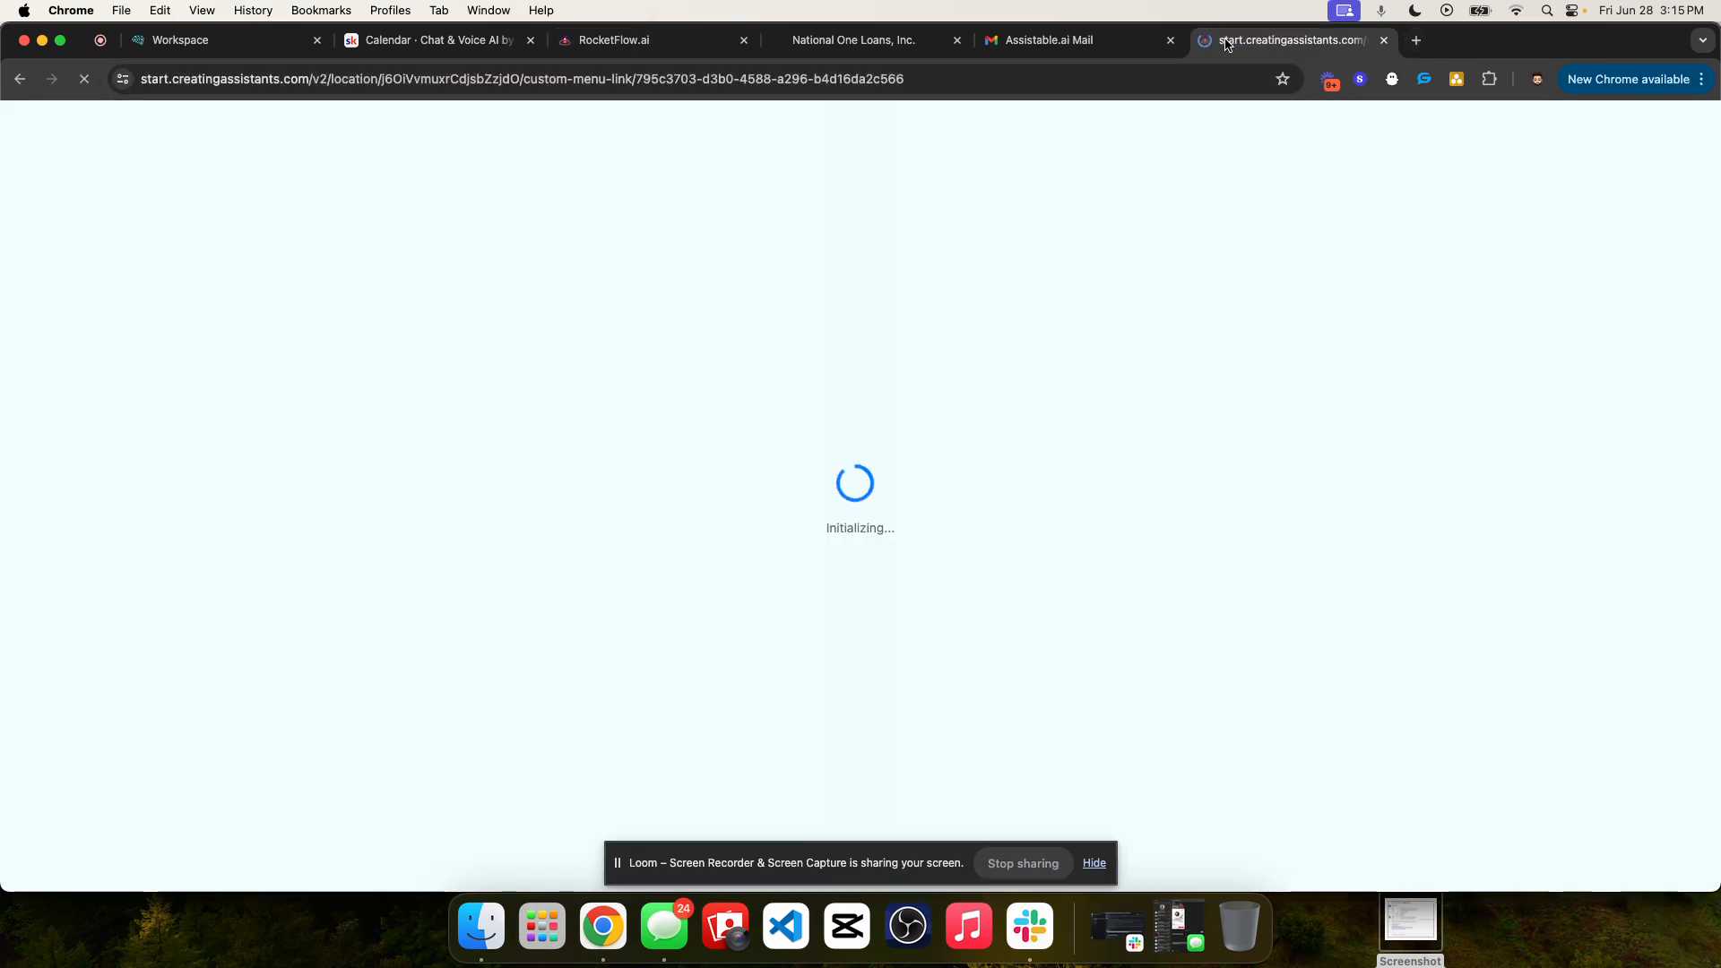
{"action": "left_click_drag", "start_coordinate": [1227, 45], "coordinate": [830, 38]}
{"action": "left_click_drag", "start_coordinate": [178, 52], "coordinate": [892, 61]}
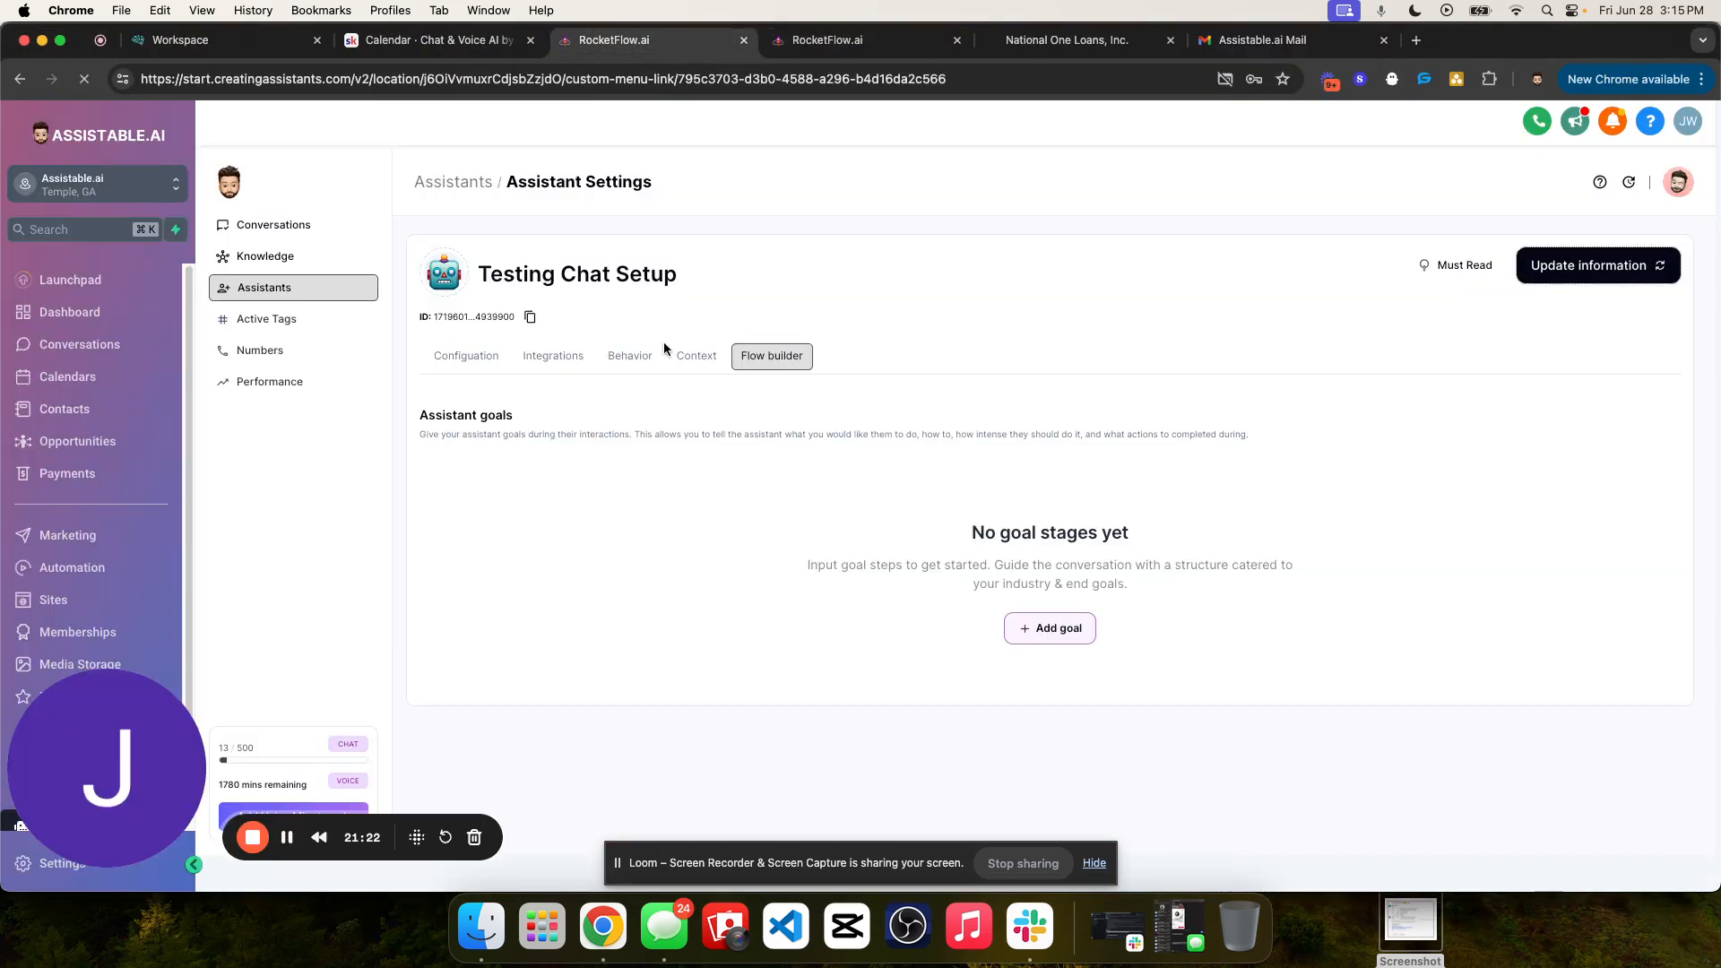
- In the second tab, open Business Development Chat from the Business Development folder and examine the goals in its conversation flow
{"action": "left_click", "coordinate": [856, 40]}
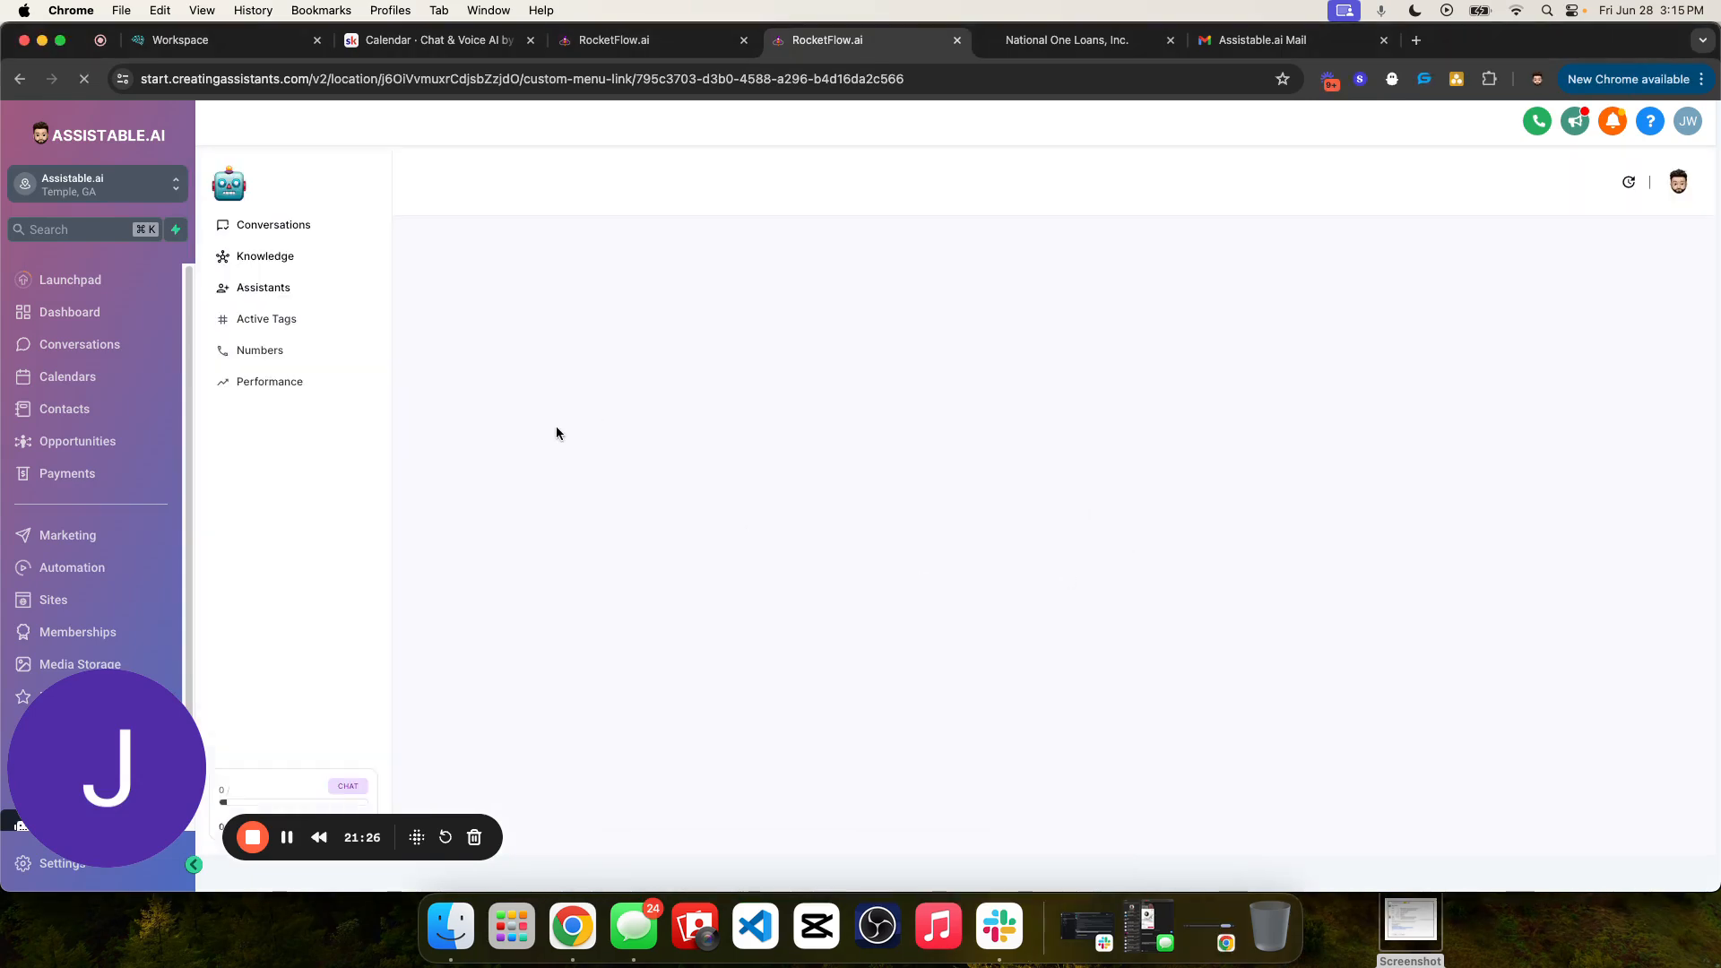
{"action": "left_click", "coordinate": [255, 288]}
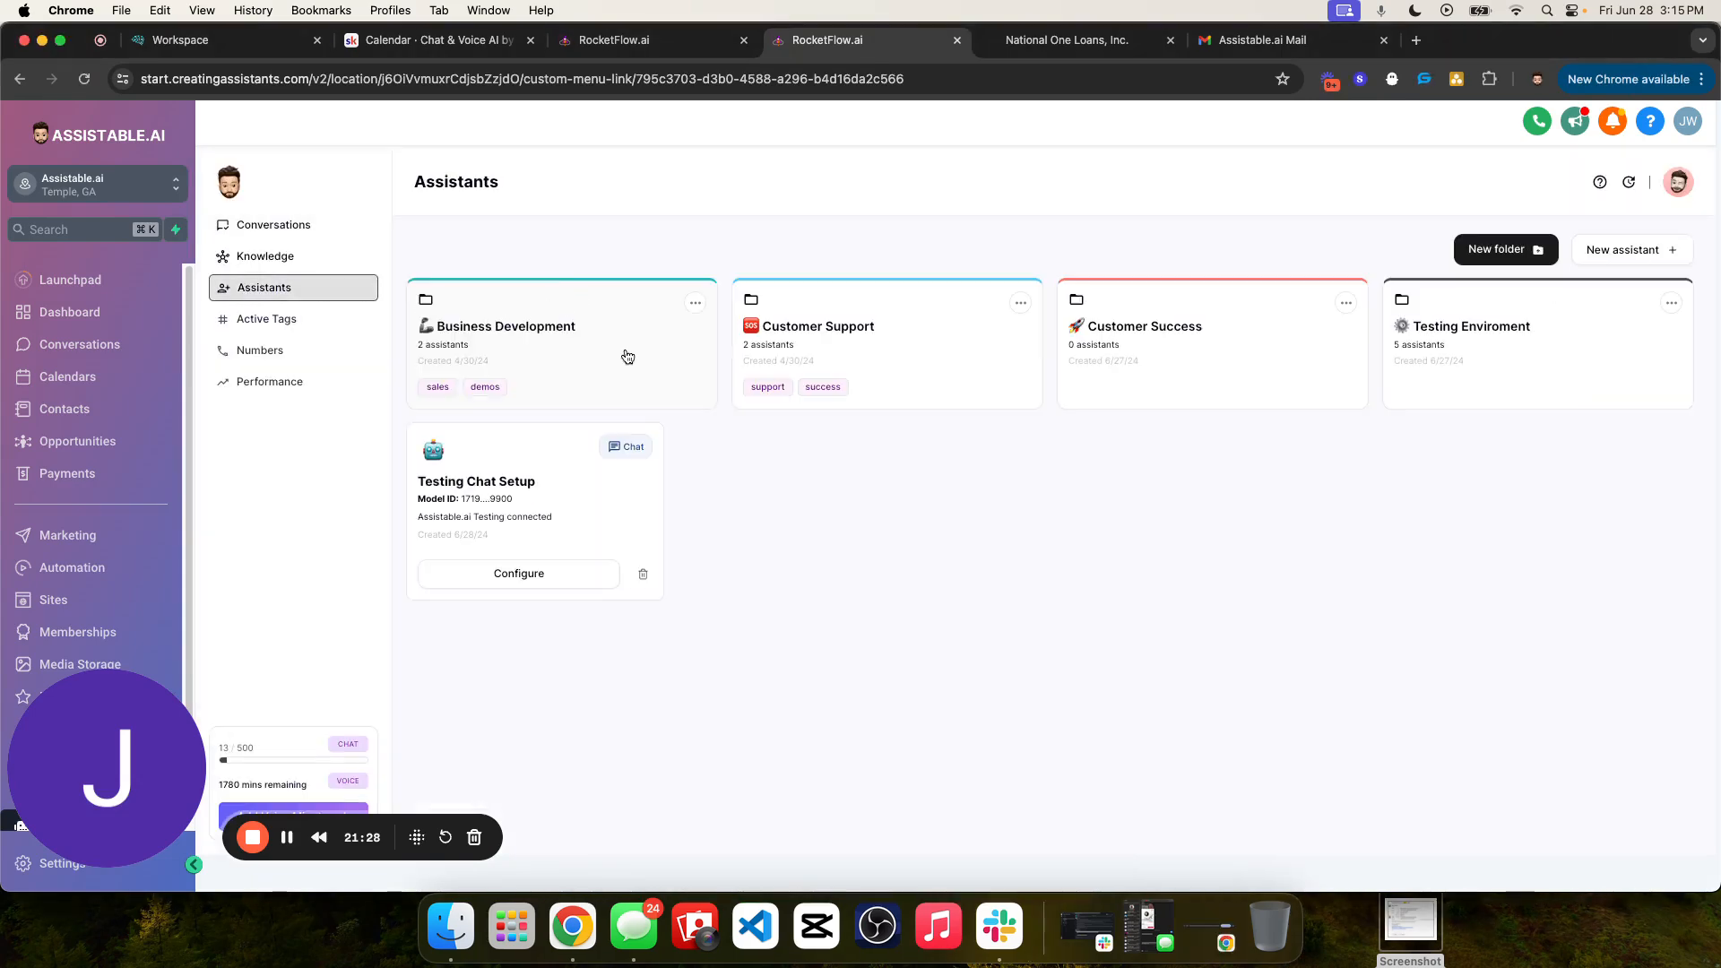
{"action": "left_click", "coordinate": [627, 357]}
{"action": "left_click", "coordinate": [503, 453]}
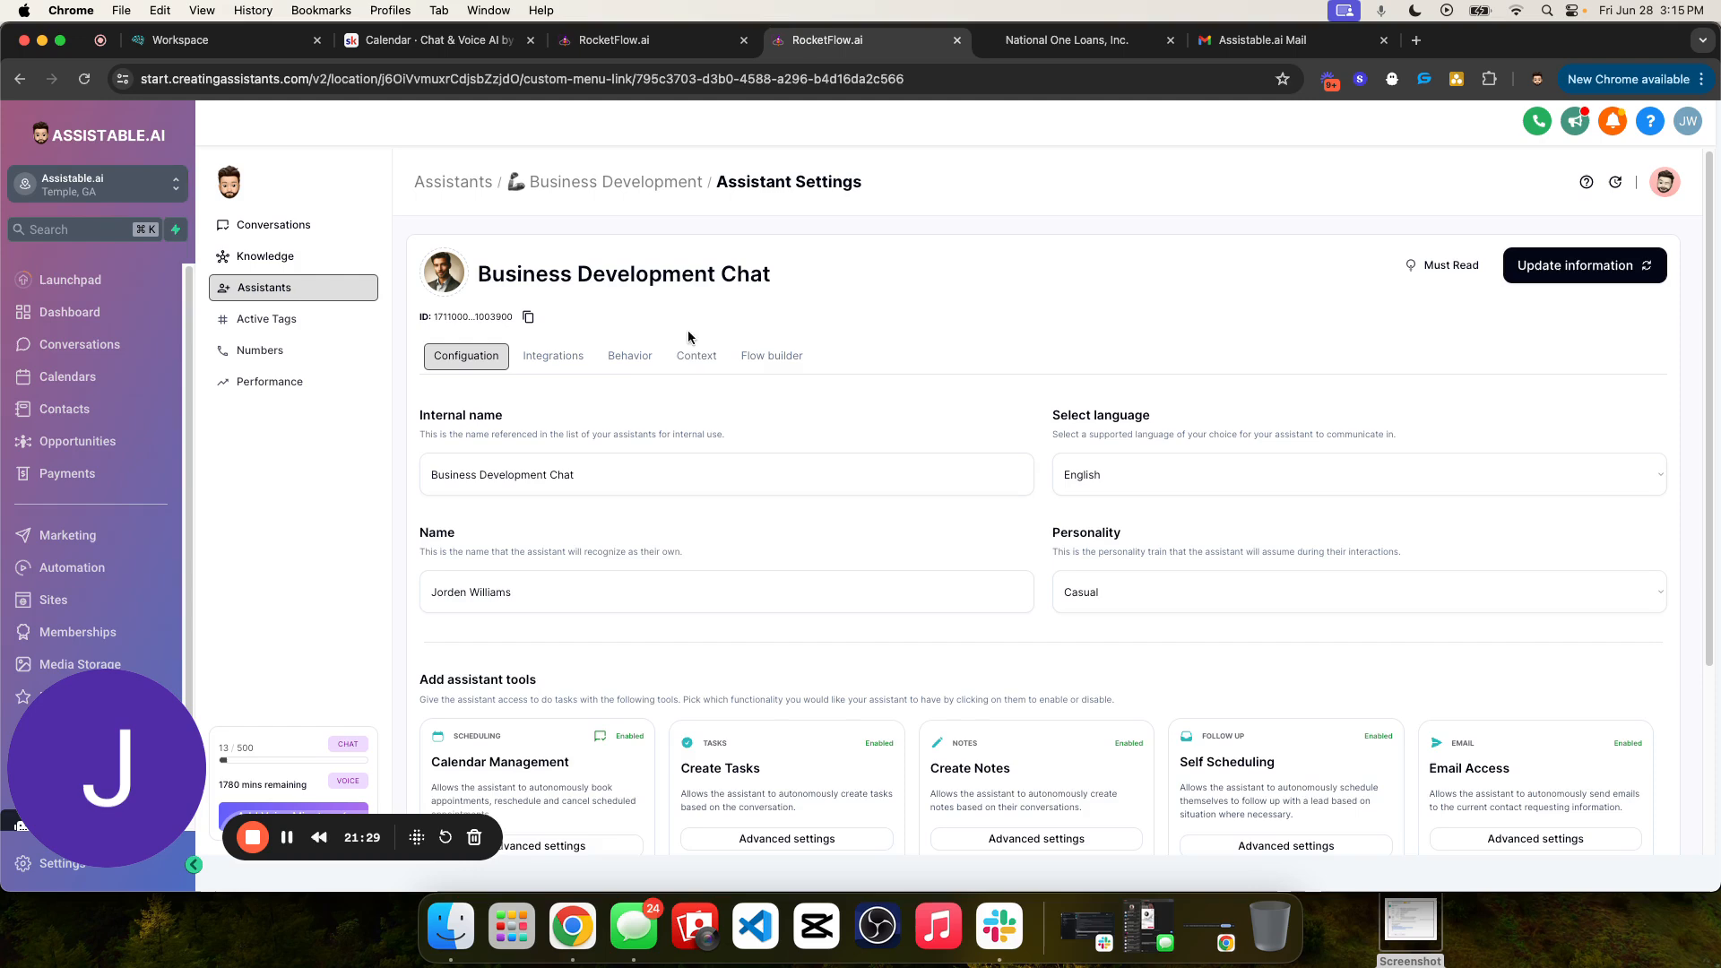
{"action": "left_click", "coordinate": [771, 357]}
{"action": "scroll", "coordinate": [1063, 534], "scroll_direction": "down", "scroll_amount": 5}
{"action": "scroll", "coordinate": [1031, 376], "scroll_direction": "up", "scroll_amount": 2}
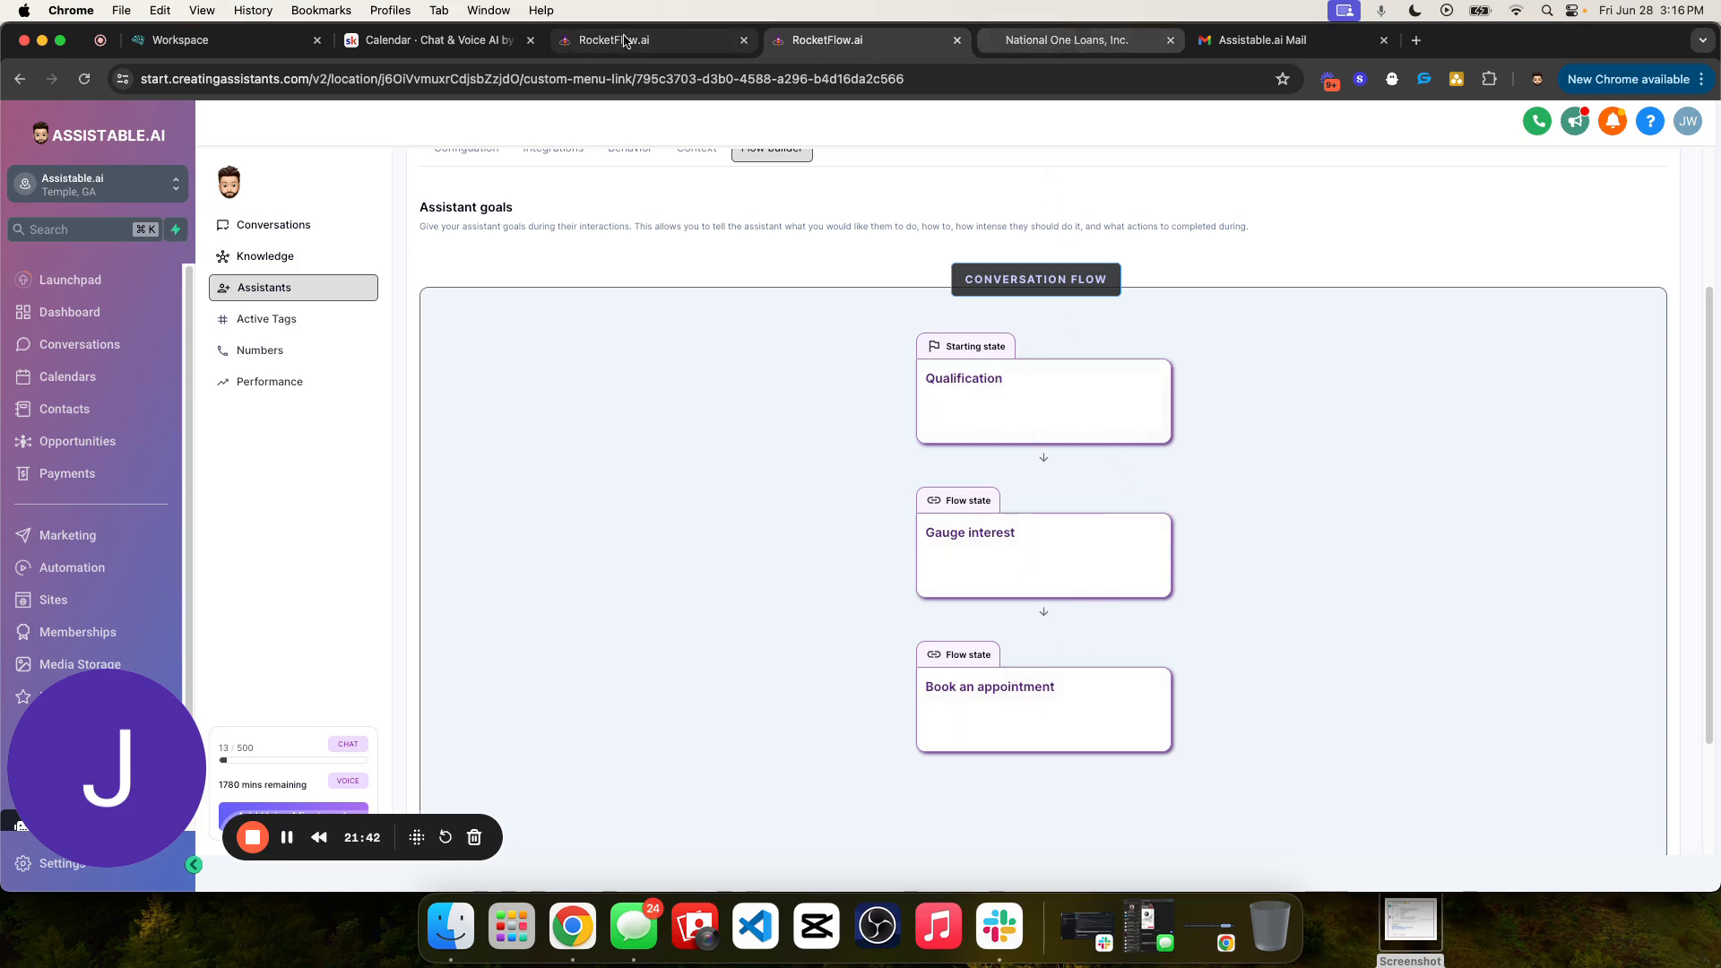
- Return to the Testing Chat Setup flow builder and add two goal steps to the conversation flow
{"action": "left_click_drag", "start_coordinate": [627, 40], "coordinate": [829, 45]}
{"action": "left_click", "coordinate": [1073, 625]}
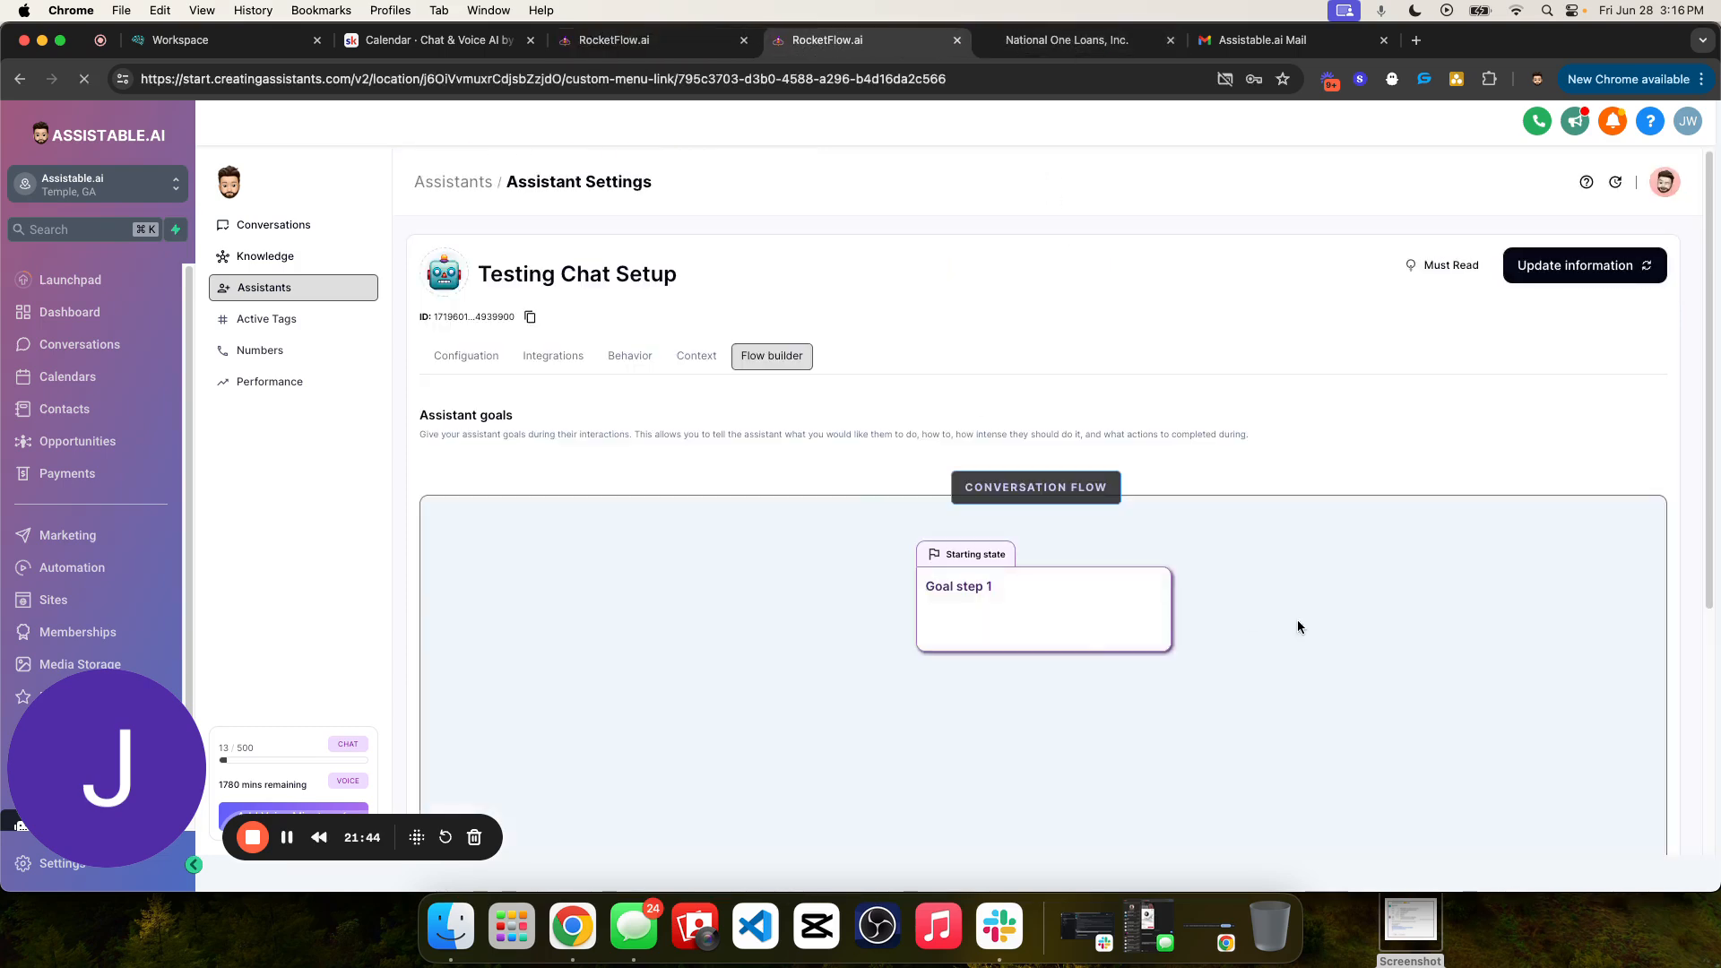
{"action": "scroll", "coordinate": [1268, 638], "scroll_direction": "down", "scroll_amount": 5}
{"action": "left_click", "coordinate": [479, 764]}
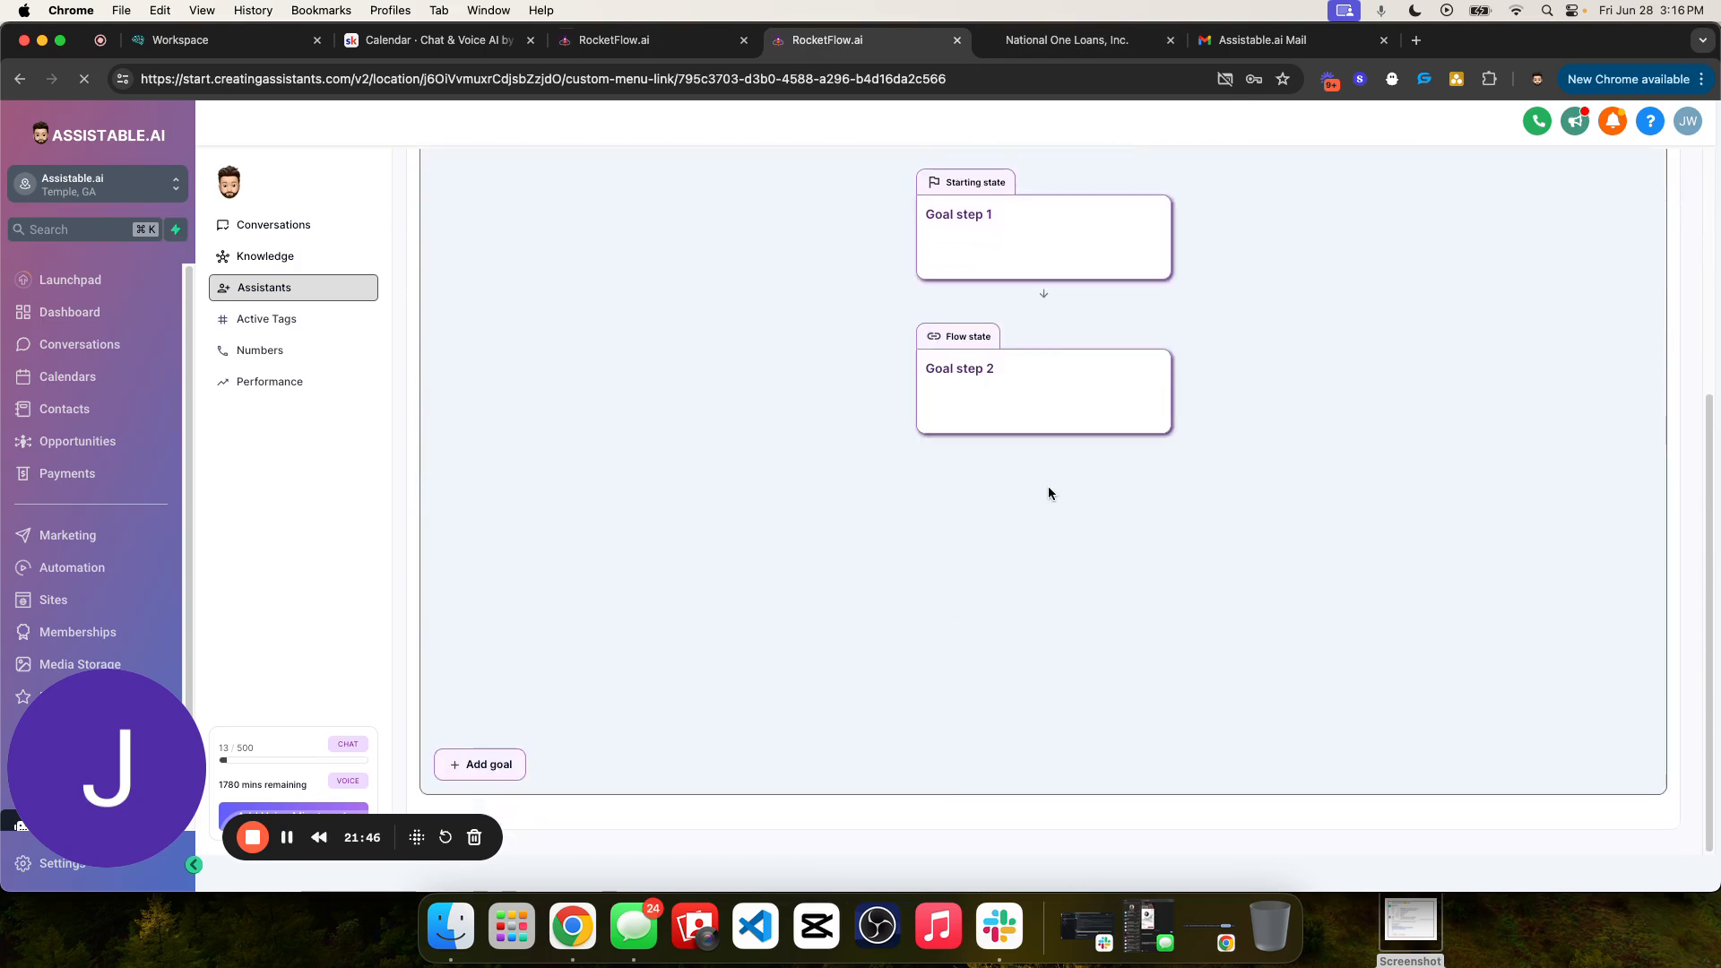
- Rename the first goal step of the conversation flow as "Qualification"
{"action": "scroll", "coordinate": [1049, 493], "scroll_direction": "up", "scroll_amount": 4}
{"action": "left_click", "coordinate": [1013, 599]}
{"action": "left_click", "coordinate": [1354, 596]}
{"action": "triple_click", "coordinate": [1353, 598]}
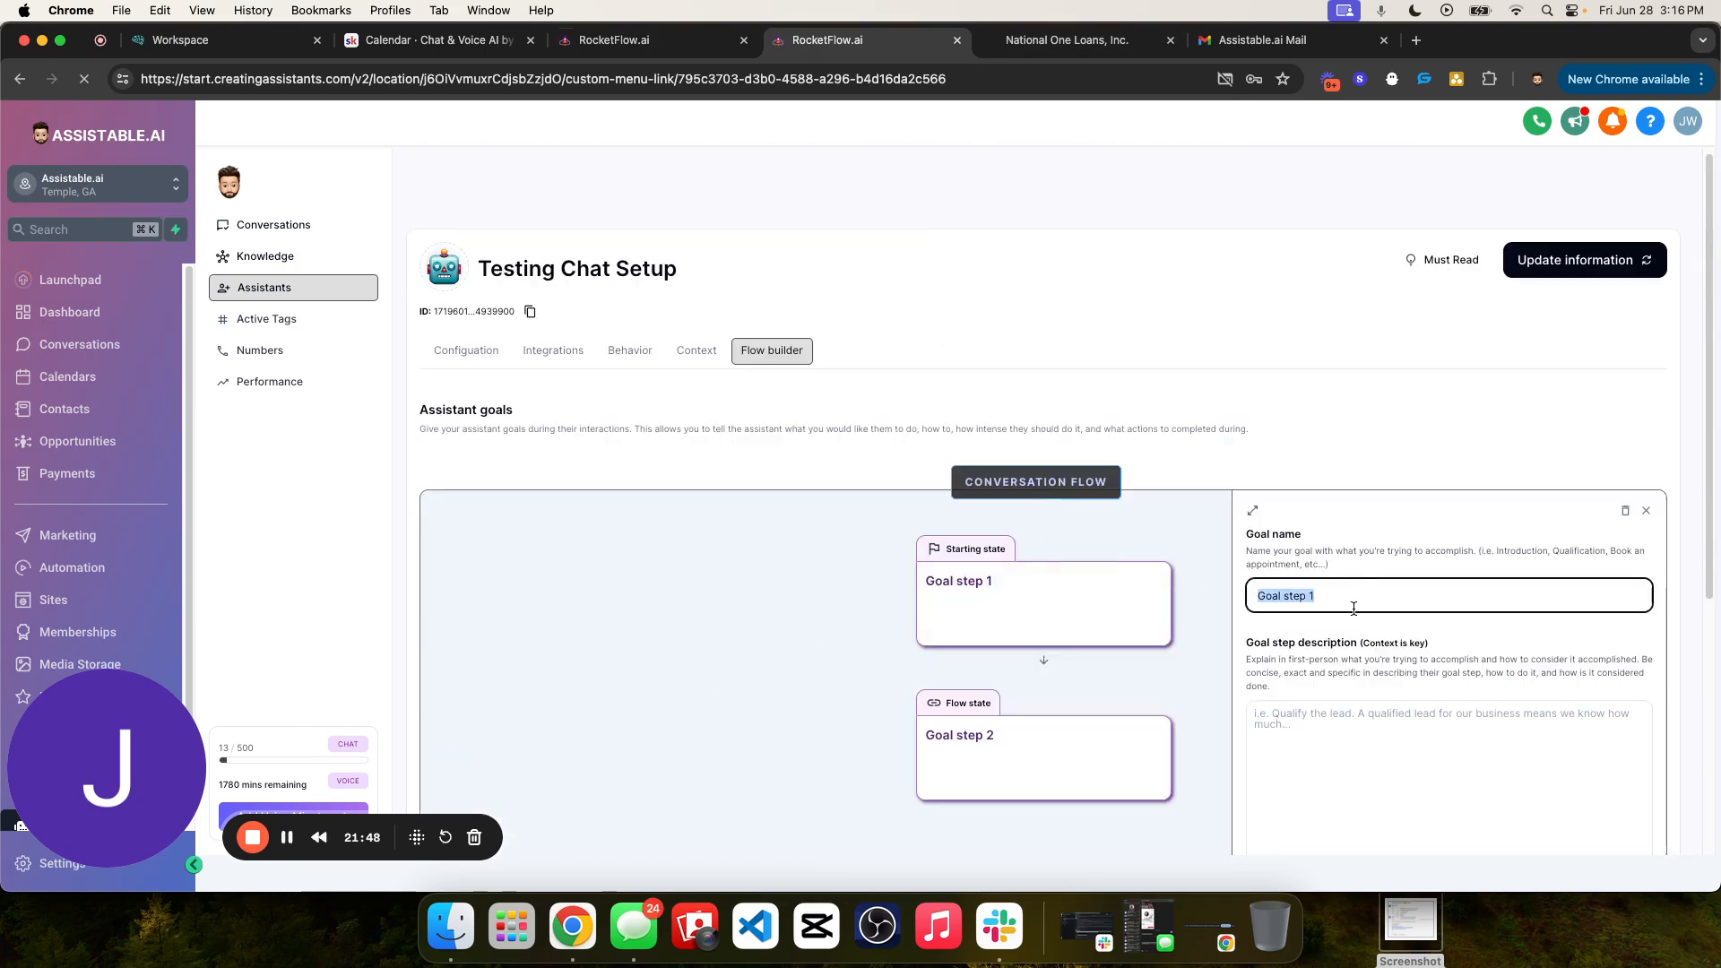
{"action": "type", "text": "Qualification"}
{"action": "left_click", "coordinate": [1381, 565]}
{"action": "scroll", "coordinate": [1379, 565], "scroll_direction": "down", "scroll_amount": 2}
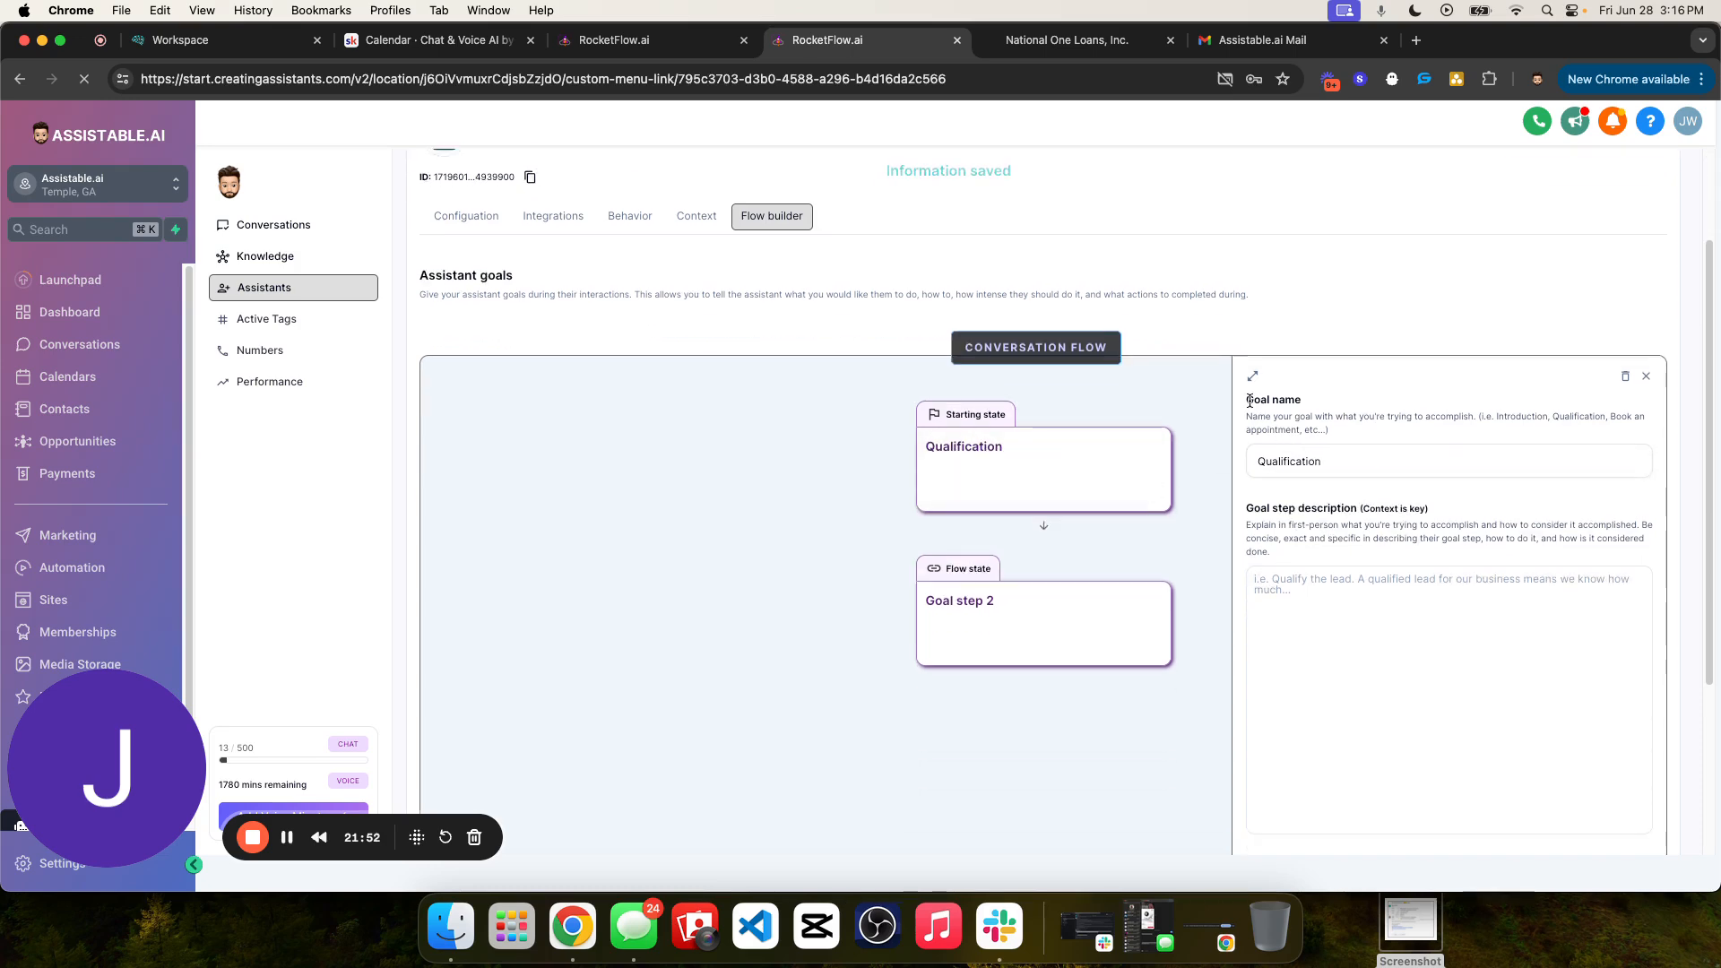
- Copy the goal step description from Business Development Chat's Qualification goal into the Qualification goal of Testing Chat Setup
{"action": "left_click_drag", "start_coordinate": [1250, 400], "coordinate": [1398, 453]}
{"action": "left_click", "coordinate": [1067, 40]}
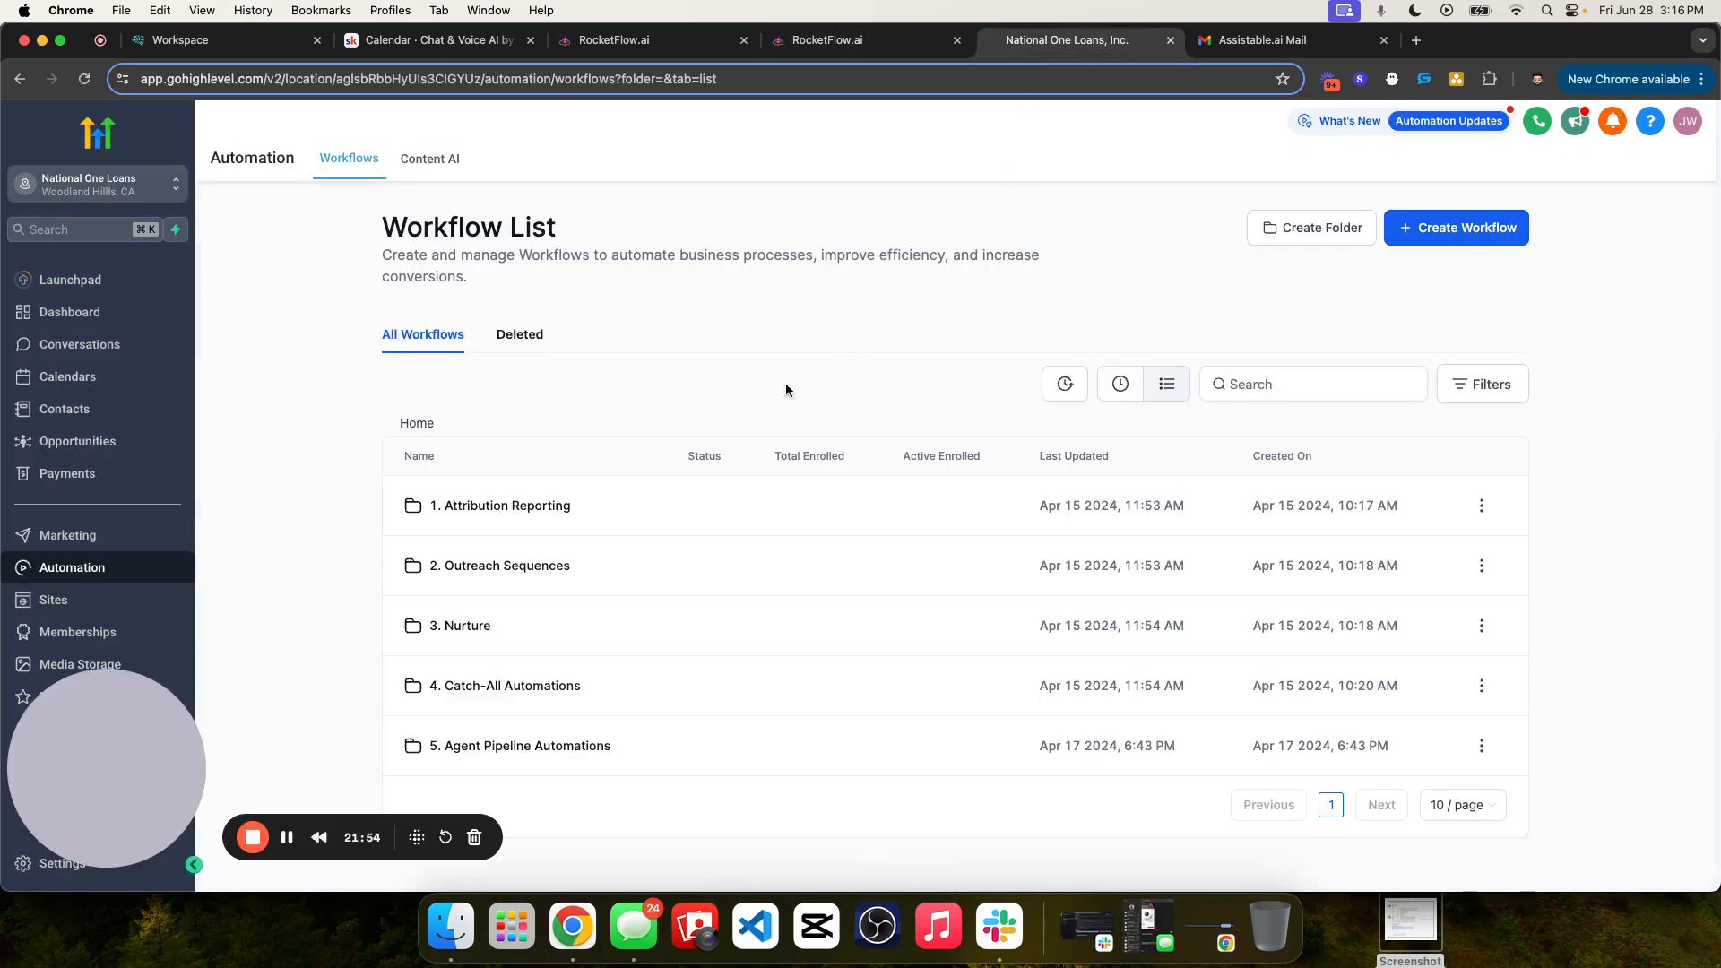
{"action": "left_click", "coordinate": [628, 40]}
{"action": "left_click", "coordinate": [1014, 412]}
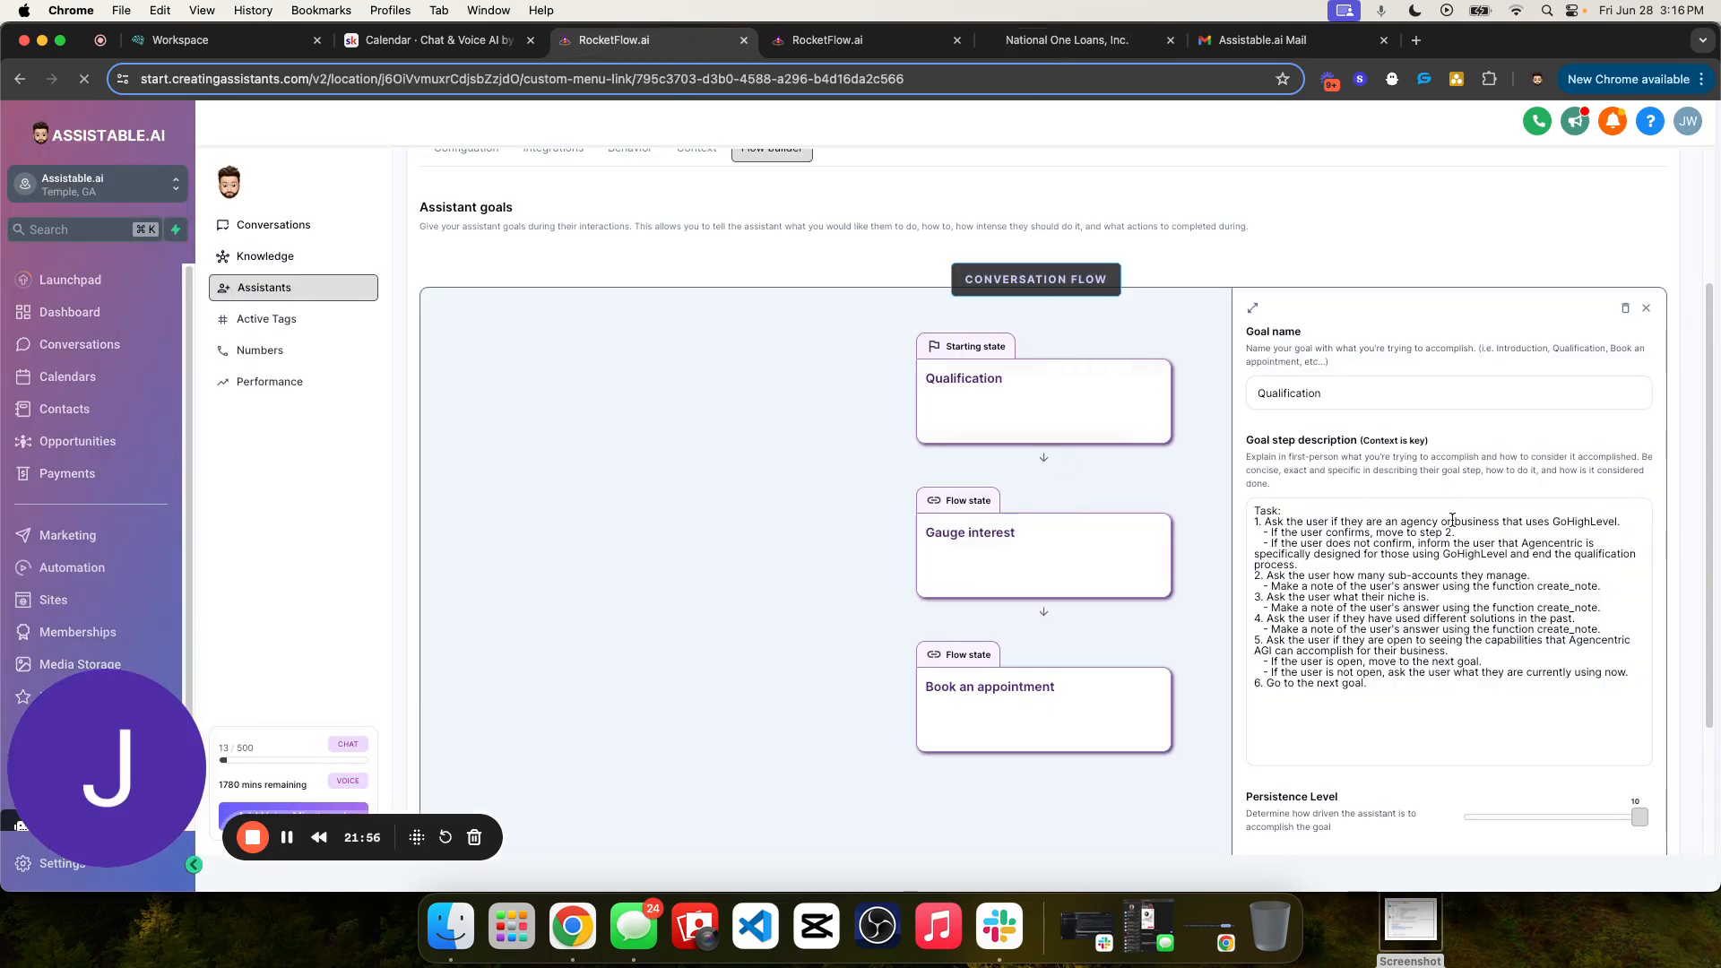
{"action": "left_click_drag", "start_coordinate": [1412, 706], "coordinate": [1414, 507]}
{"action": "scroll", "coordinate": [1438, 511], "scroll_direction": "down", "scroll_amount": 2}
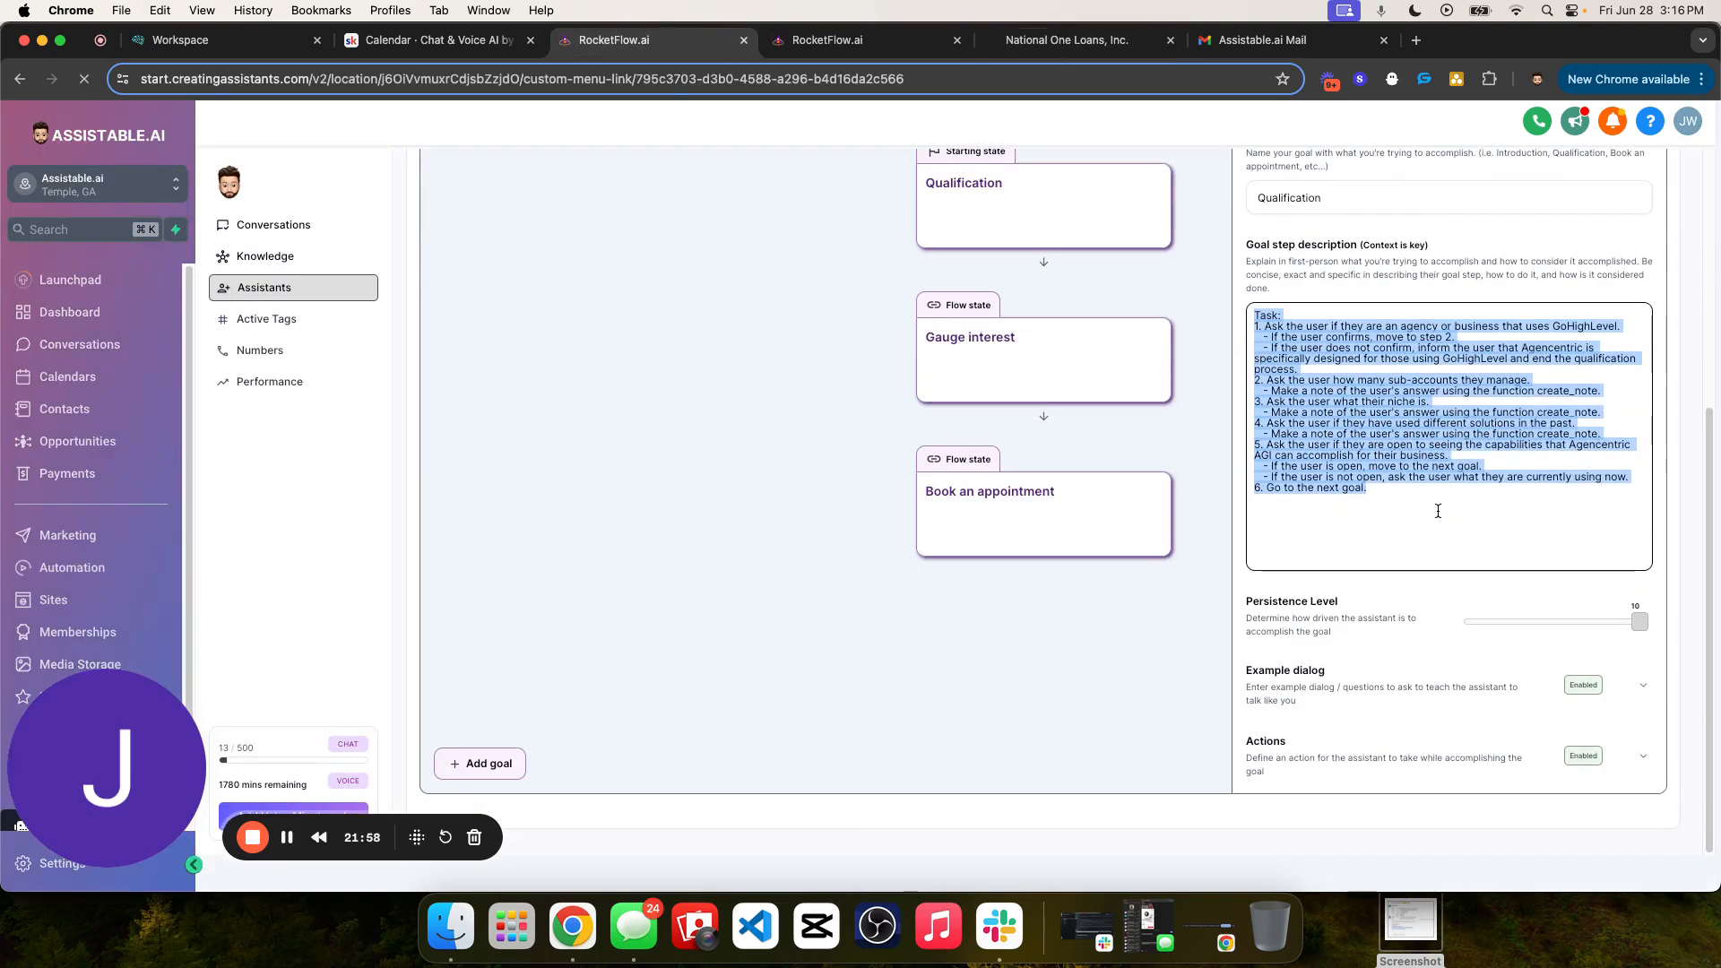
{"action": "key", "text": "super+c"}
{"action": "key", "text": "ctrl+Tab"}
{"action": "left_click", "coordinate": [1406, 574]}
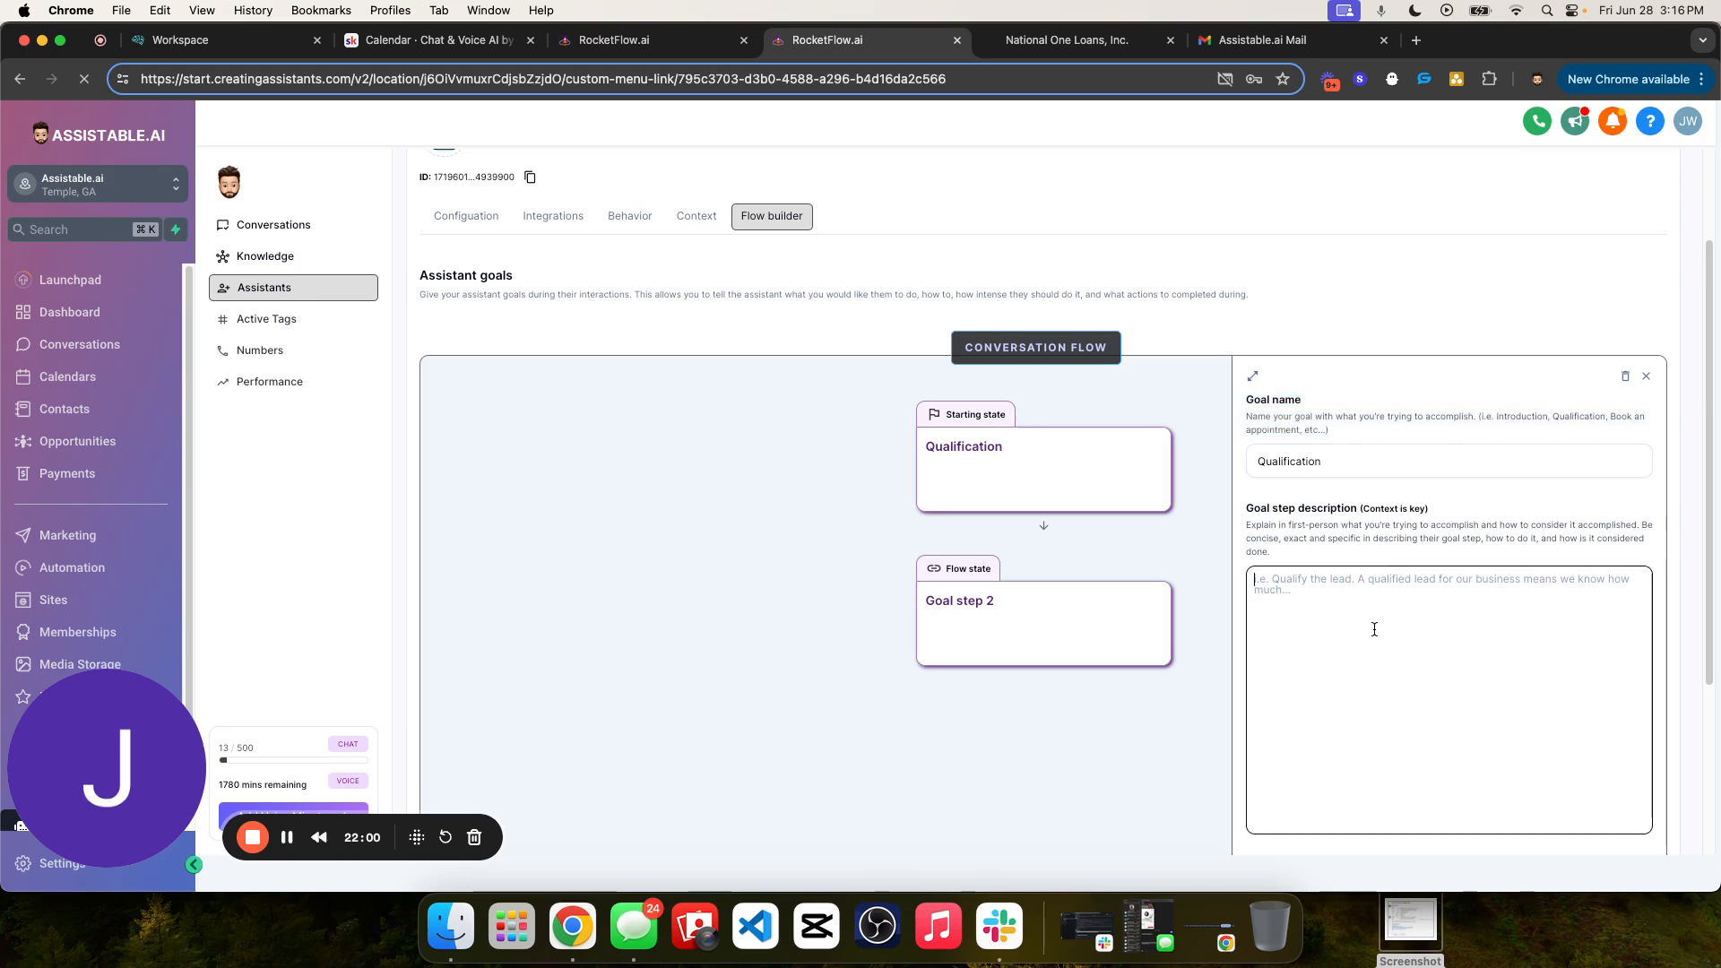
{"action": "key", "text": "super+v"}
- Expand the Qualification goal's editor and review its description, persistence level, example dialog and actions settings
{"action": "scroll", "coordinate": [1406, 536], "scroll_direction": "down", "scroll_amount": 2}
{"action": "left_click", "coordinate": [1254, 227]}
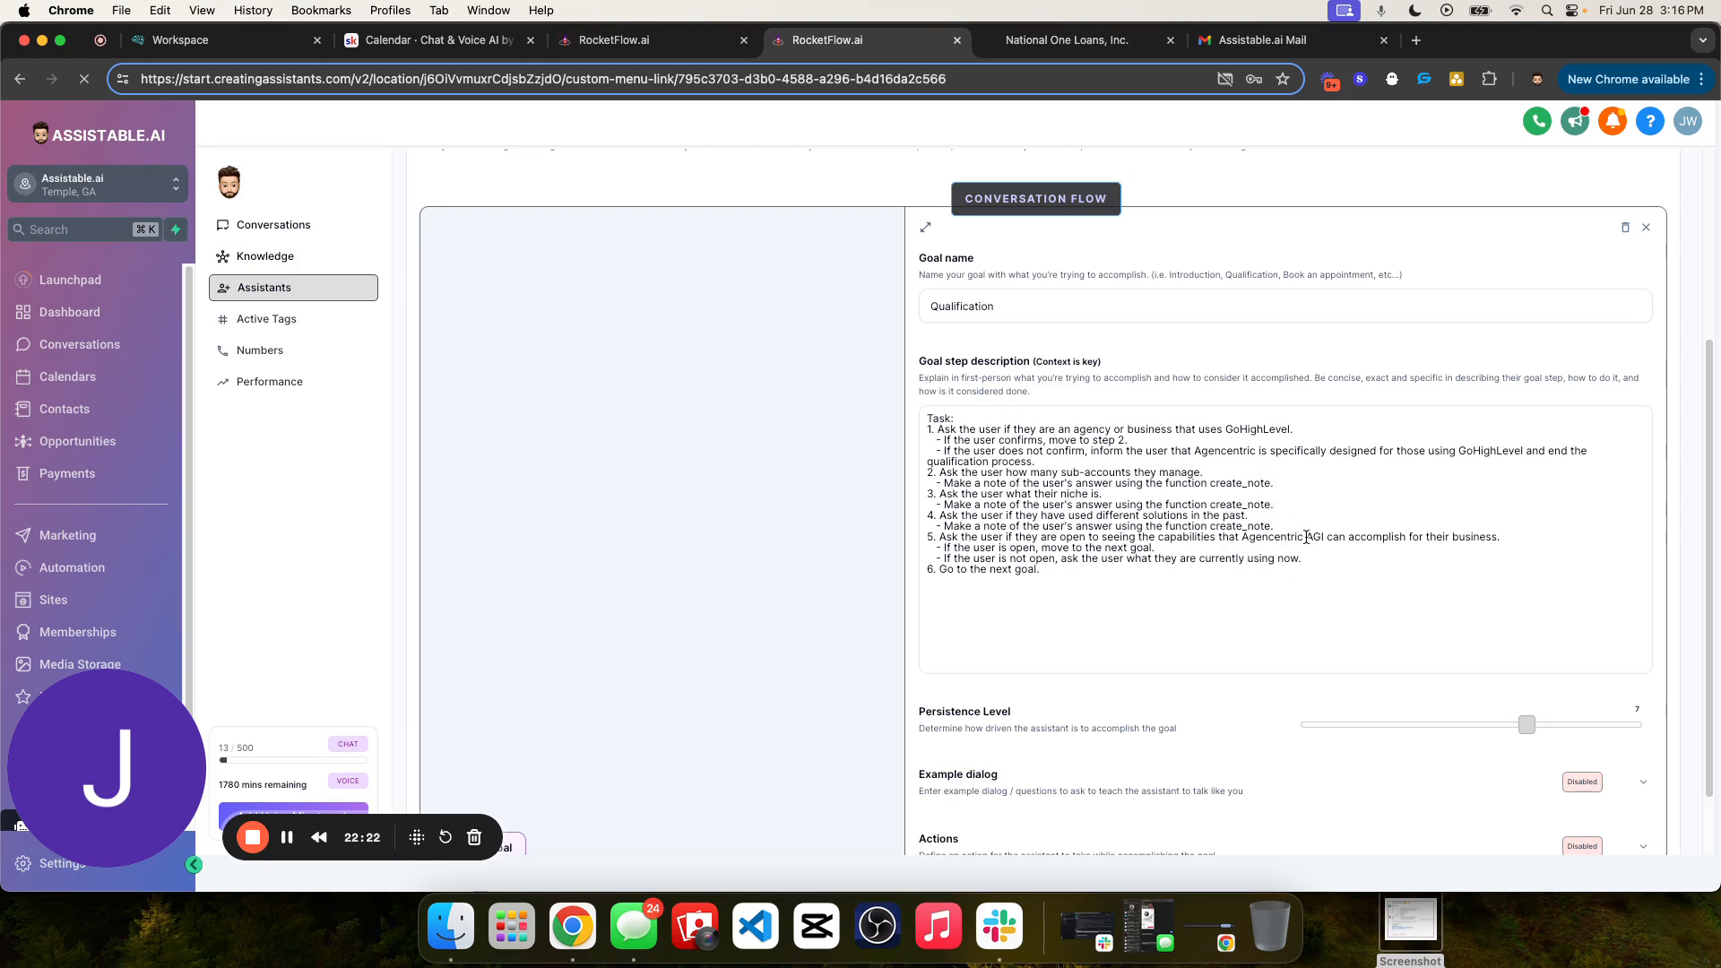
{"action": "scroll", "coordinate": [1314, 583], "scroll_direction": "down", "scroll_amount": 2}
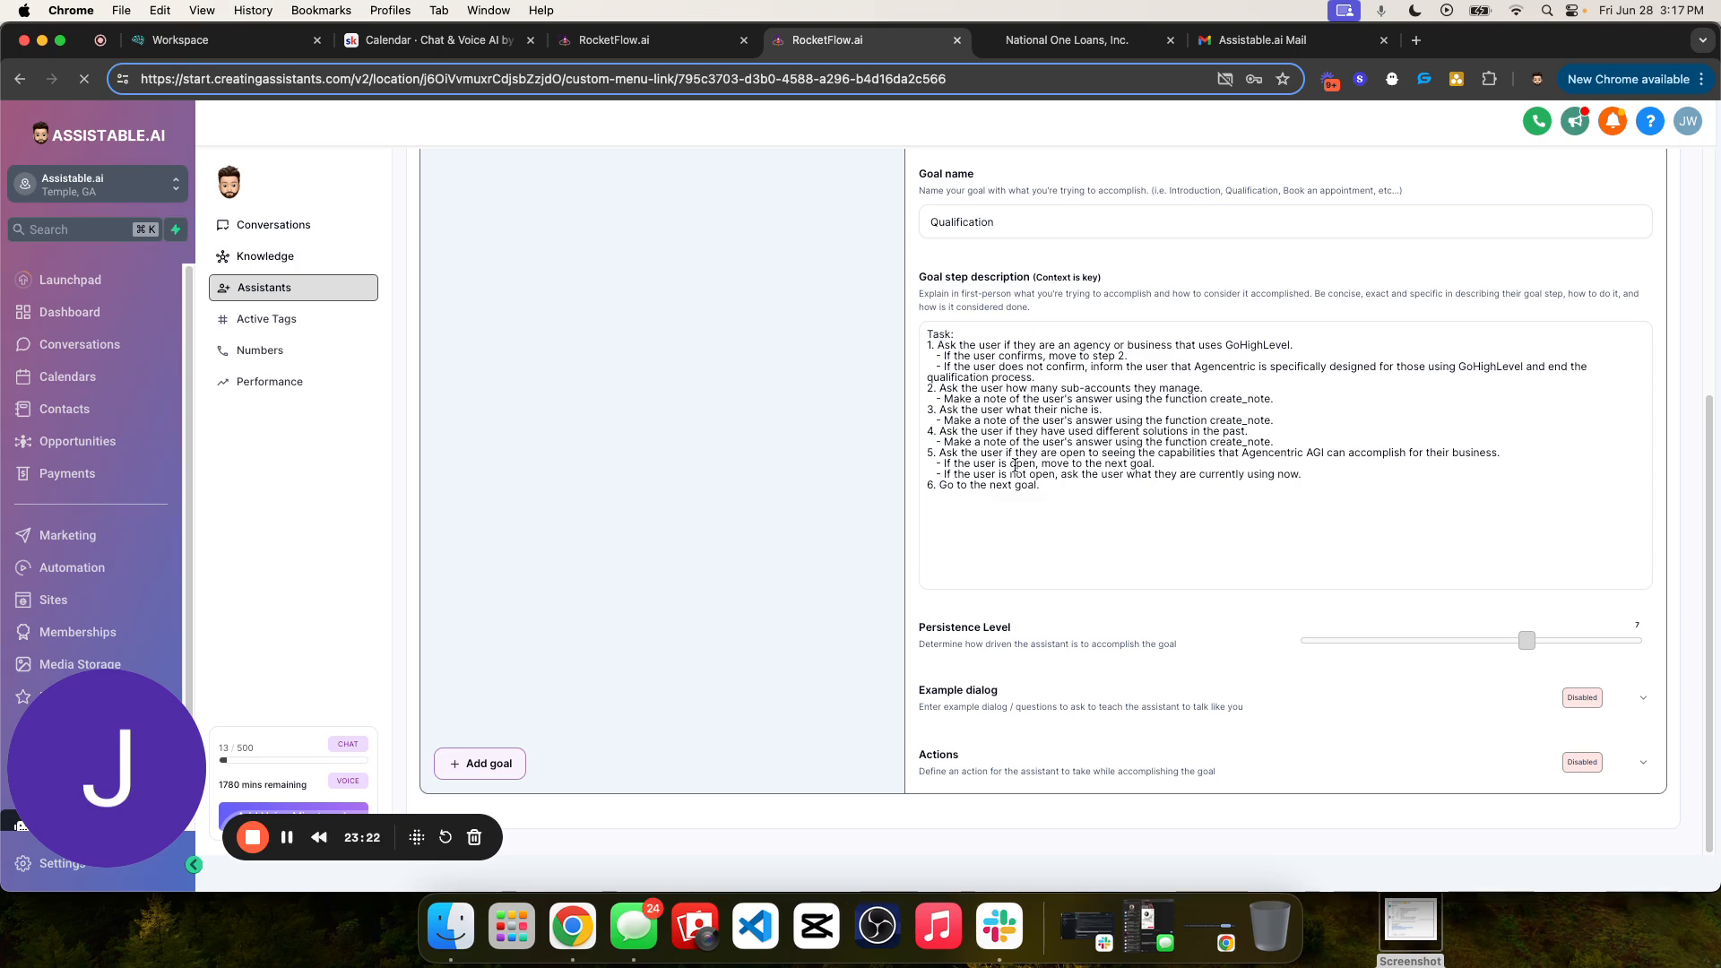
- Read through the whole numbered task list in the Qualification goal's step description
{"action": "left_click_drag", "start_coordinate": [924, 333], "coordinate": [1077, 494]}
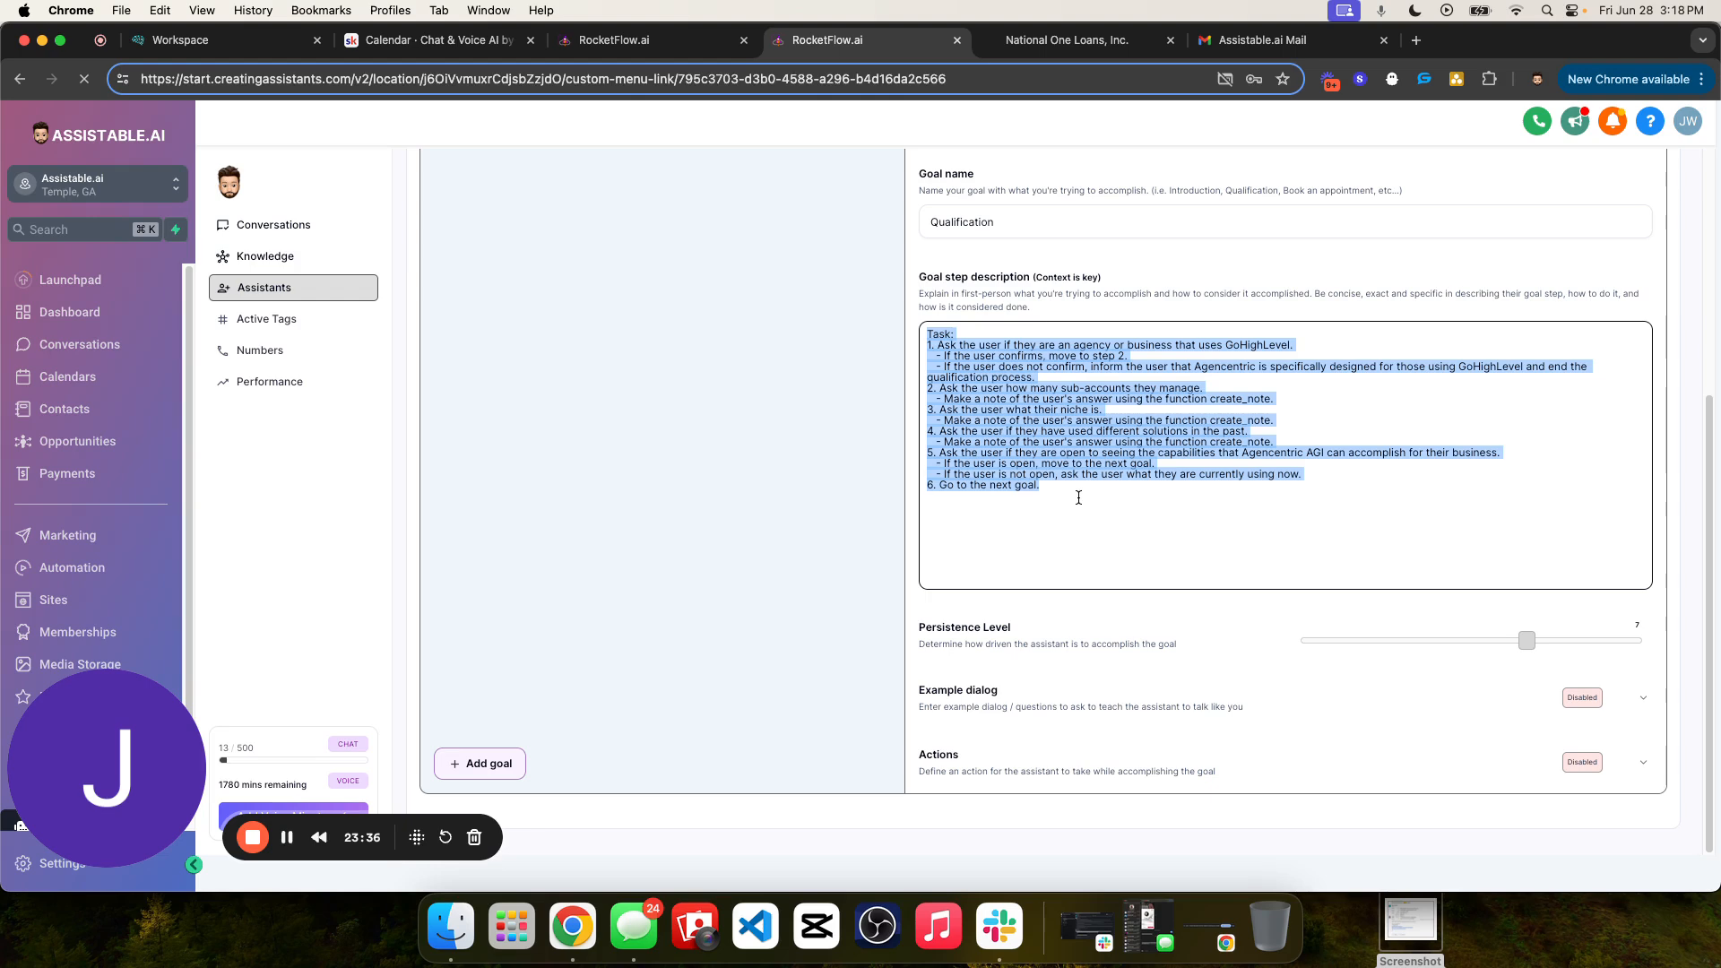
{"action": "left_click", "coordinate": [1060, 465]}
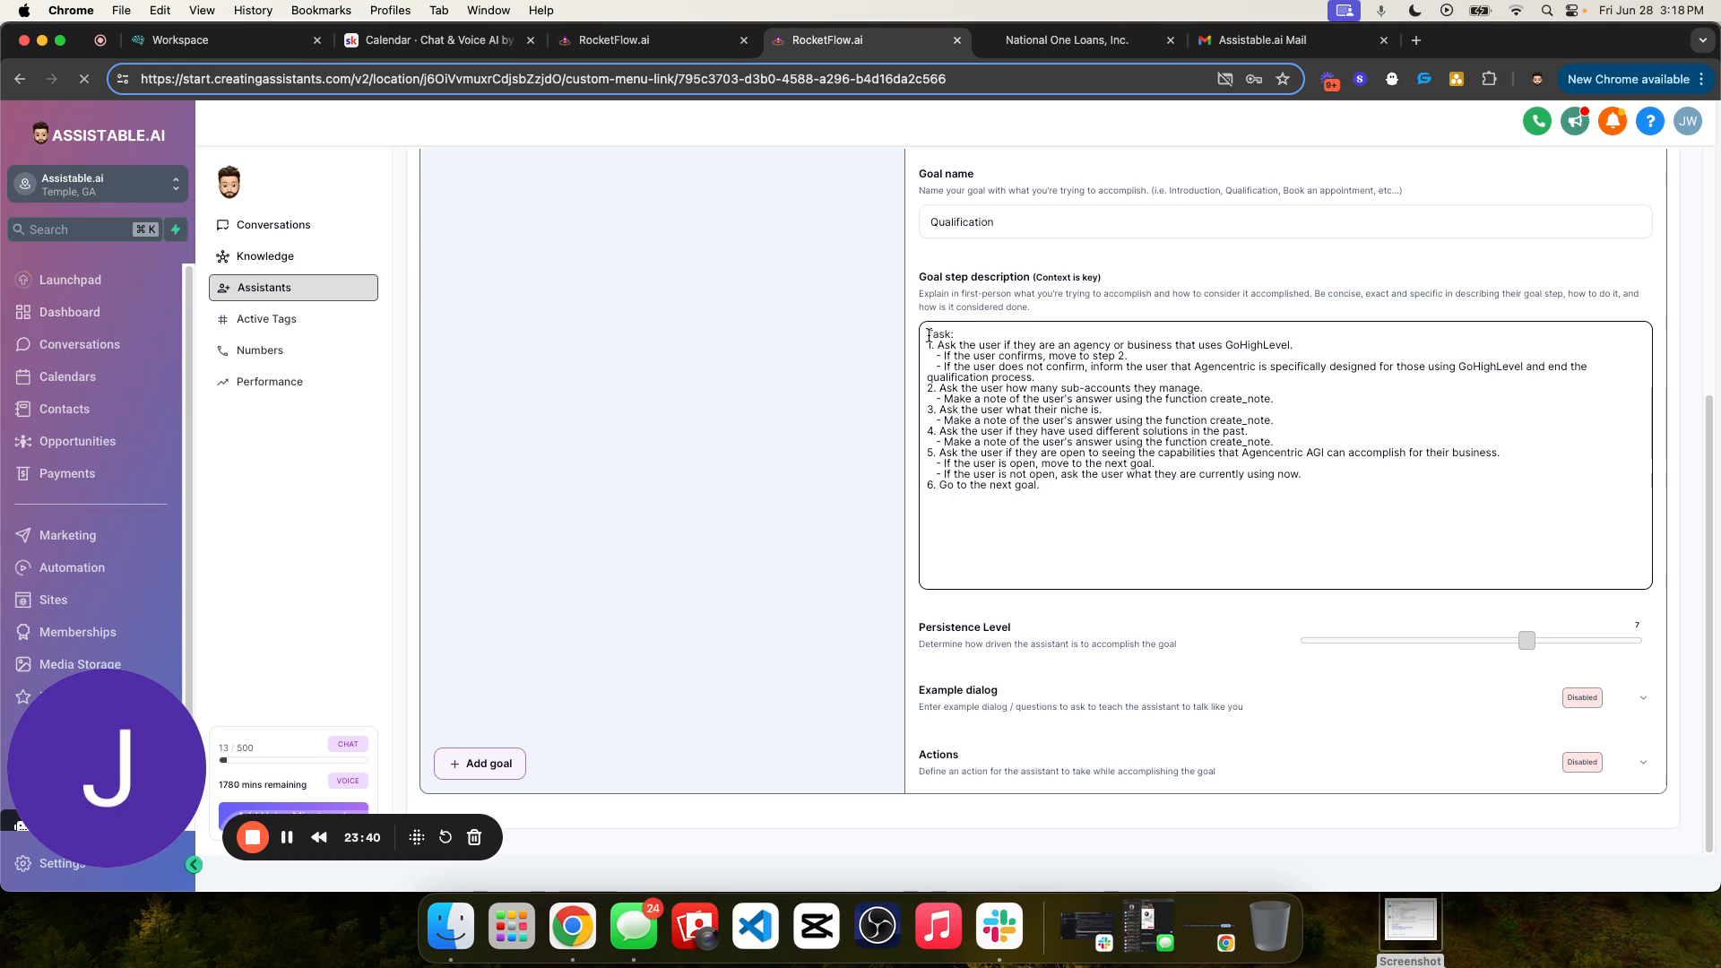
{"action": "key", "text": "super+a"}
{"action": "left_click", "coordinate": [1084, 496]}
{"action": "left_click", "coordinate": [1084, 360]}
{"action": "left_click_drag", "start_coordinate": [1607, 374], "coordinate": [1051, 373]}
{"action": "left_click", "coordinate": [1064, 373]}
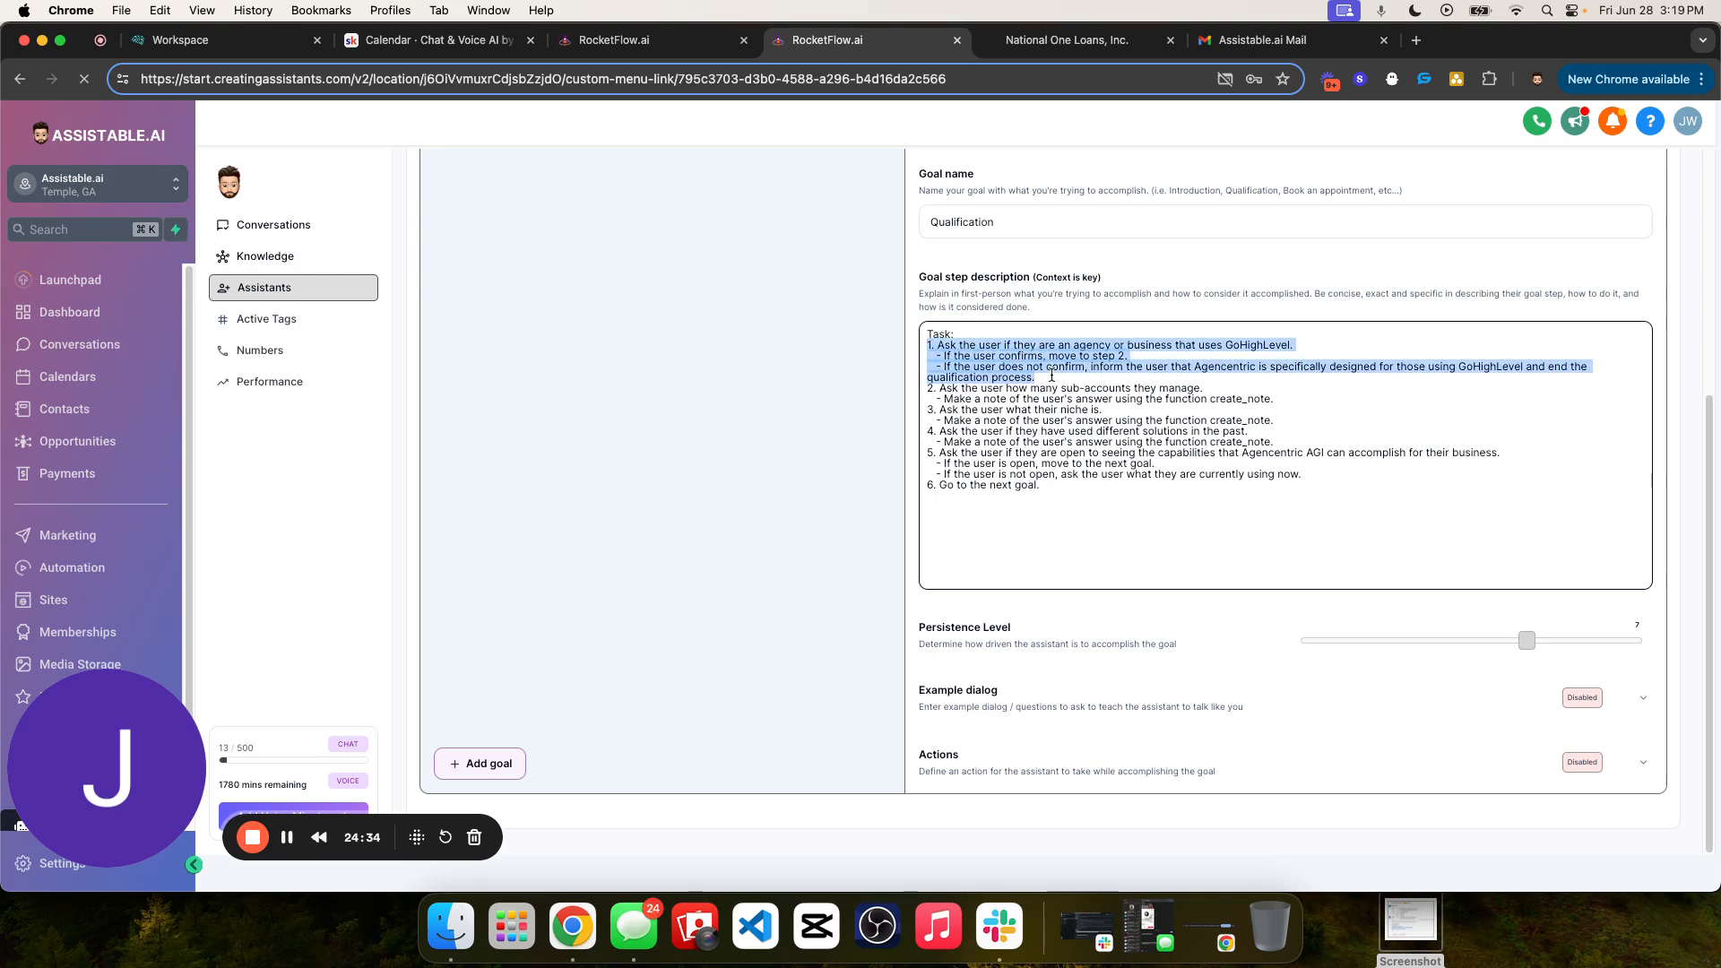
{"action": "left_click", "coordinate": [925, 336]}
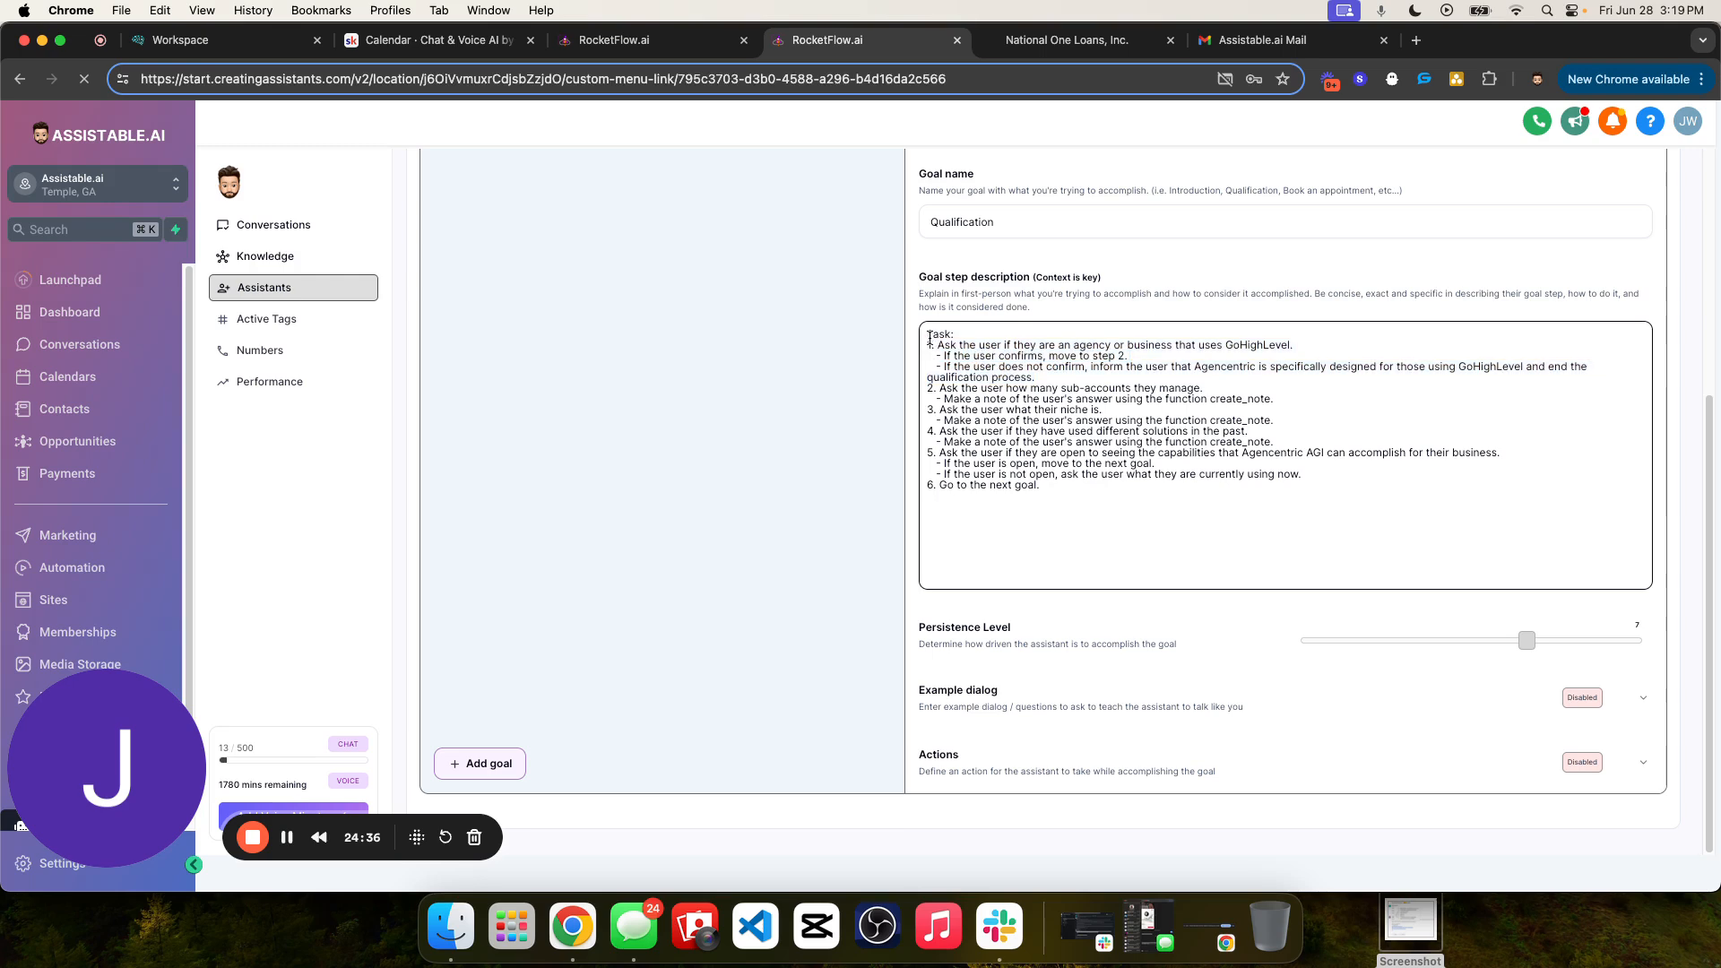
{"action": "left_click_drag", "start_coordinate": [927, 335], "coordinate": [939, 485]}
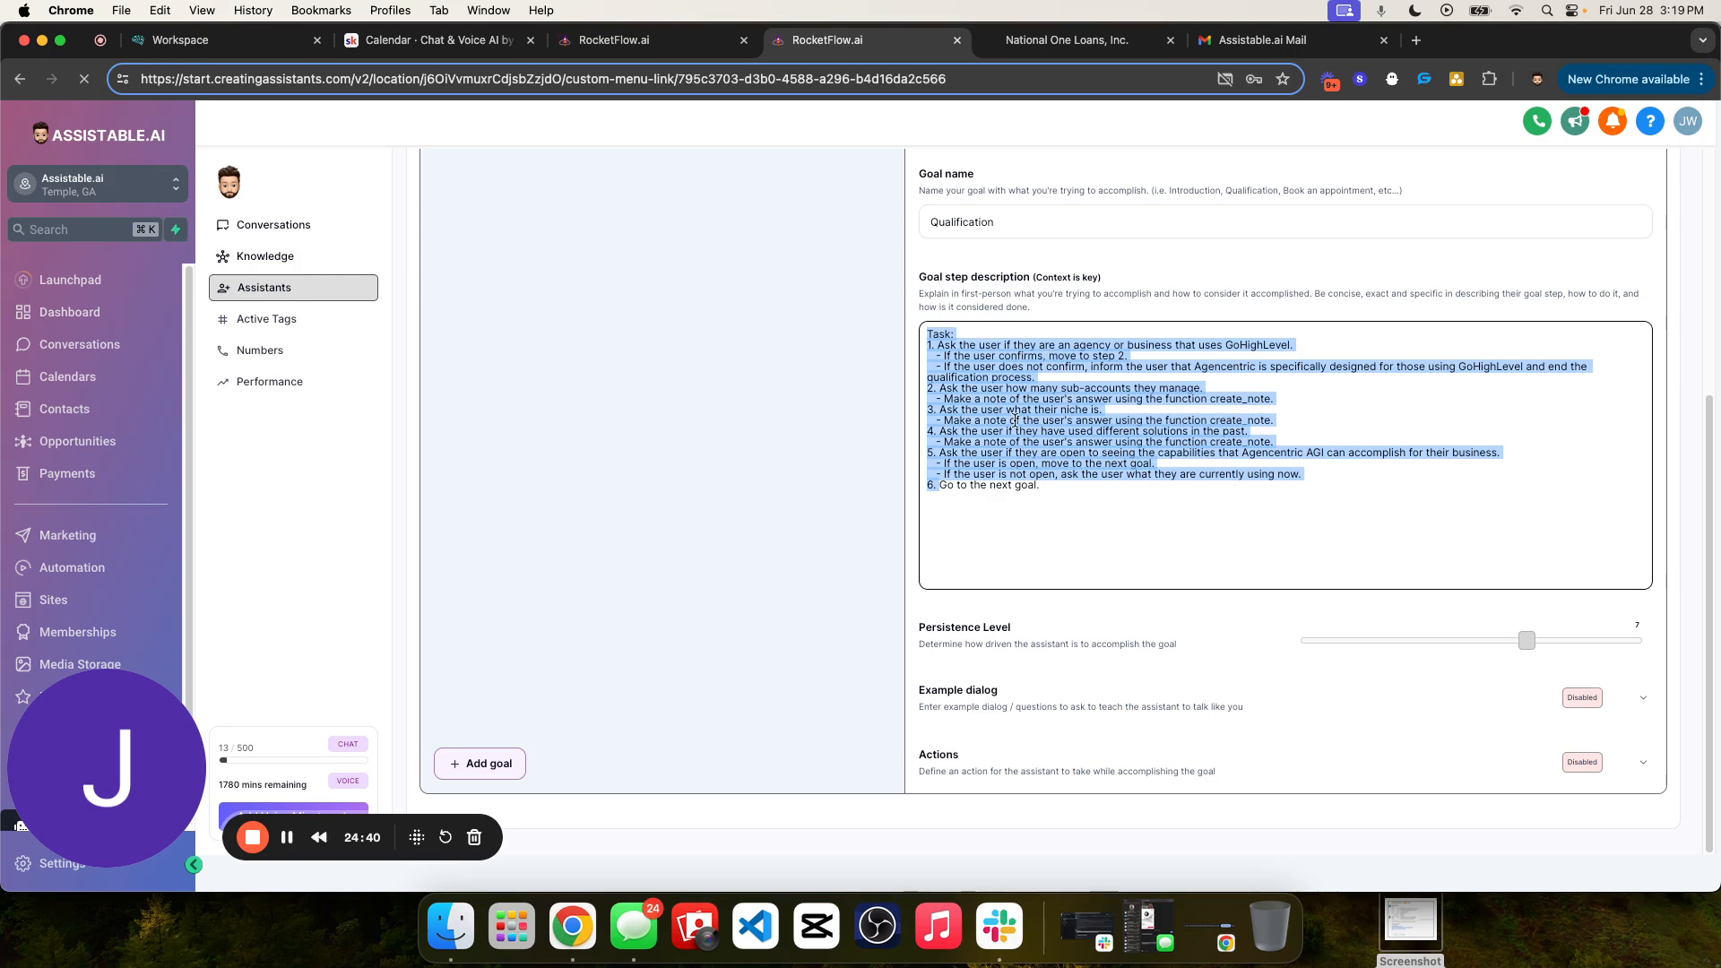
{"action": "left_click", "coordinate": [972, 378]}
{"action": "mouse_move", "coordinate": [928, 355]}
{"action": "left_mouse_down"}
{"action": "mouse_move", "coordinate": [938, 367]}
{"action": "mouse_move", "coordinate": [933, 346]}
{"action": "left_mouse_up"}
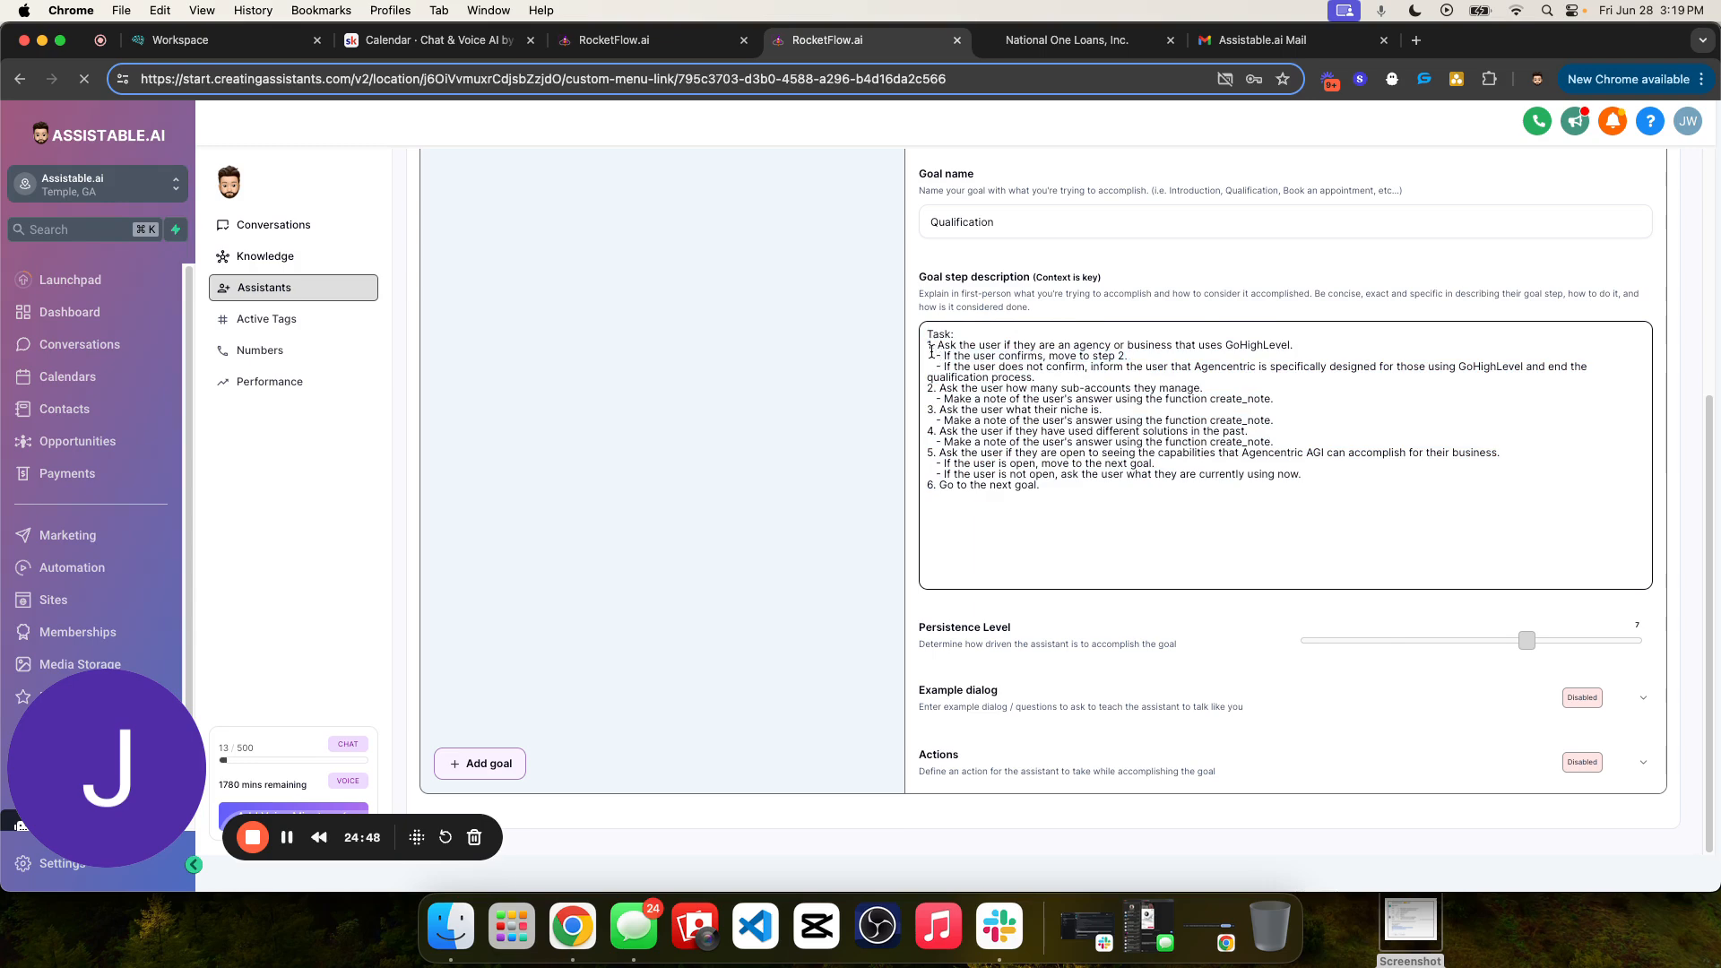
- Examine task 1 of the Qualification description, the GoHighLevel agency question, and its confirm and does-not-confirm branches
{"action": "left_click_drag", "start_coordinate": [938, 345], "coordinate": [1196, 345]}
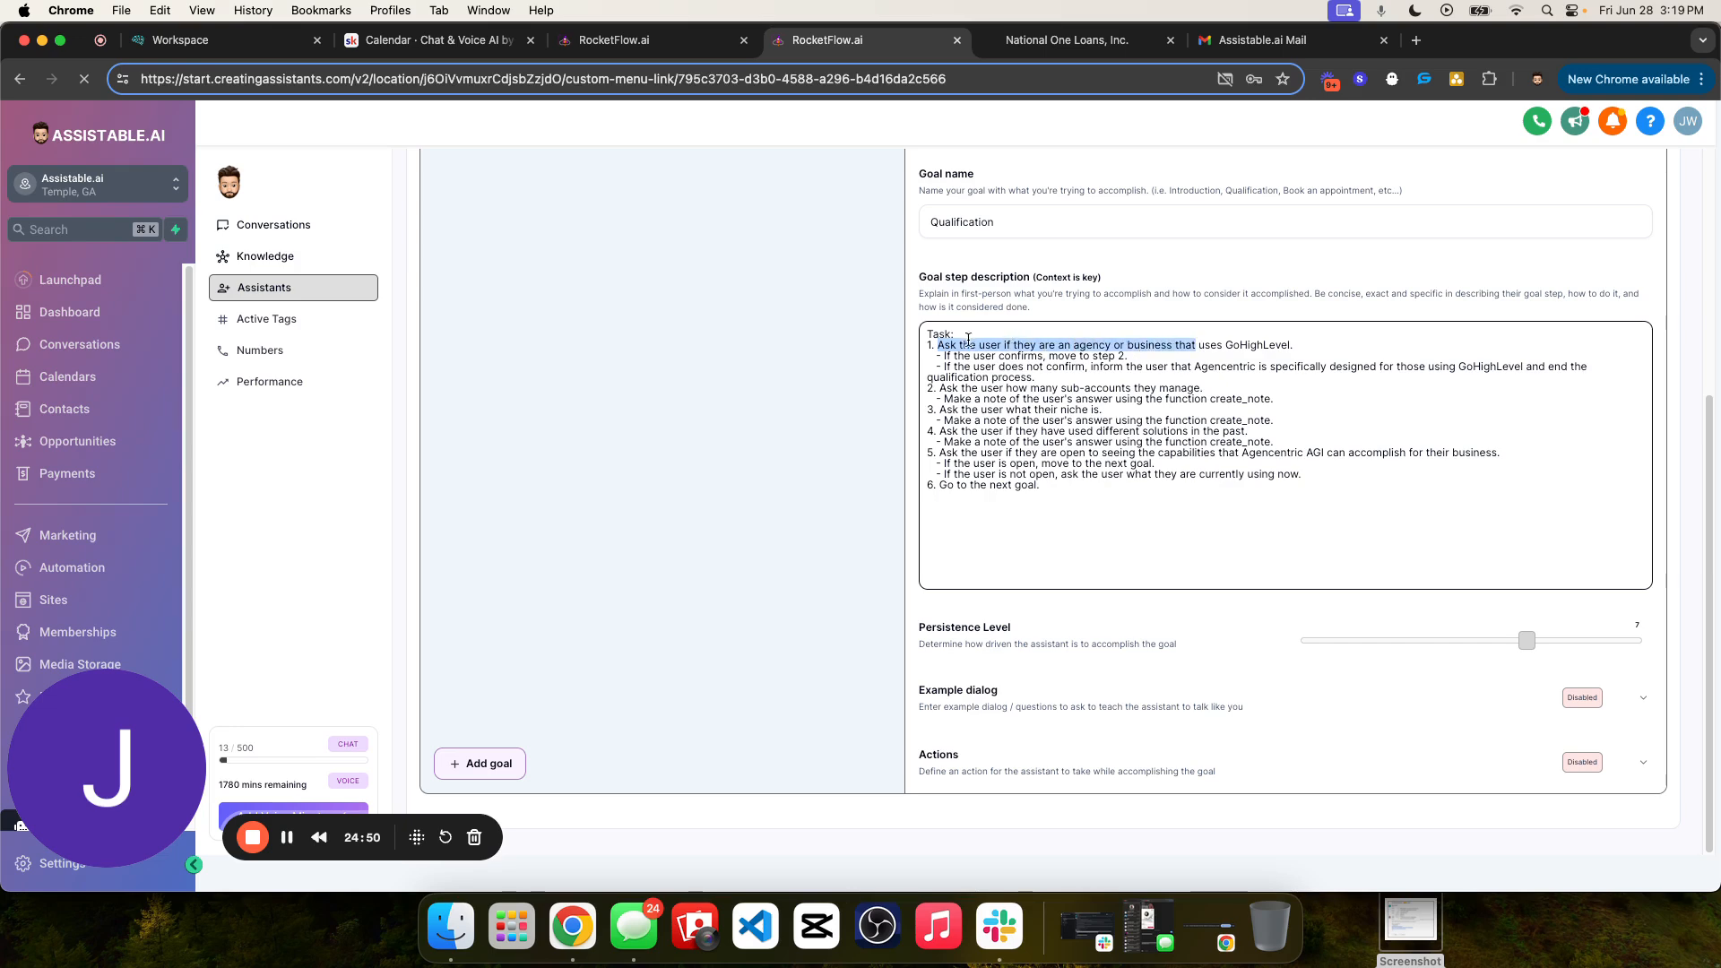
{"action": "left_click", "coordinate": [1212, 345]}
{"action": "left_click_drag", "start_coordinate": [1011, 345], "coordinate": [937, 343]}
{"action": "left_click", "coordinate": [1292, 348]}
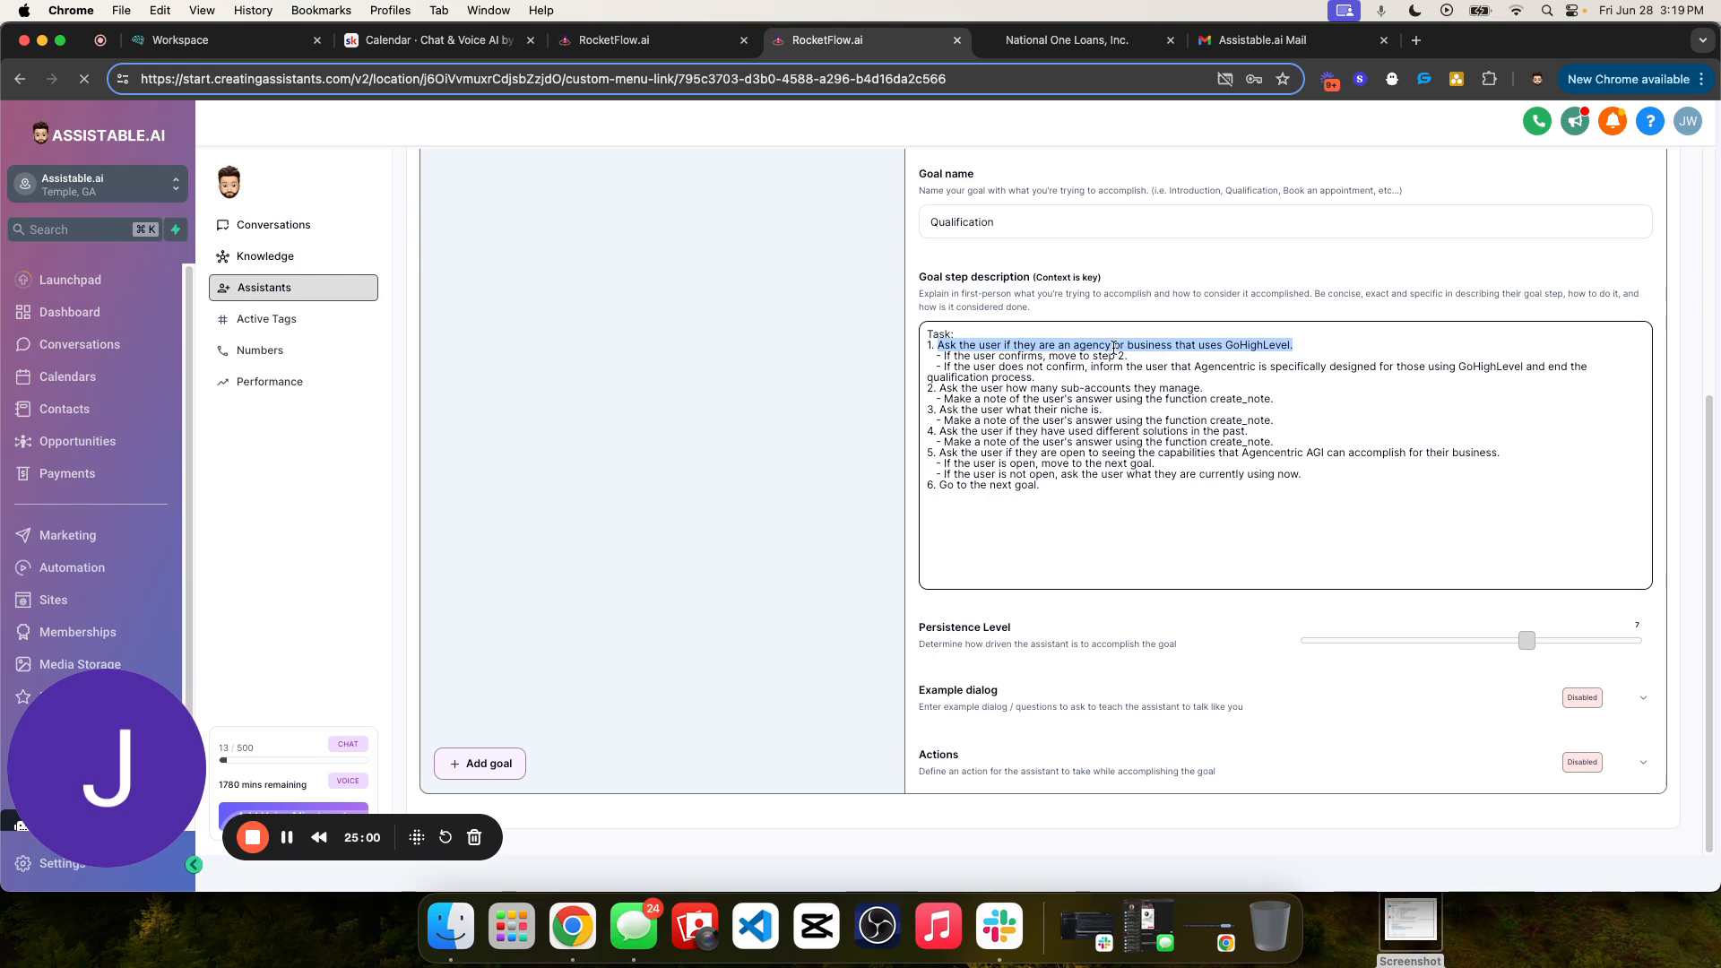
{"action": "left_click", "coordinate": [1026, 345]}
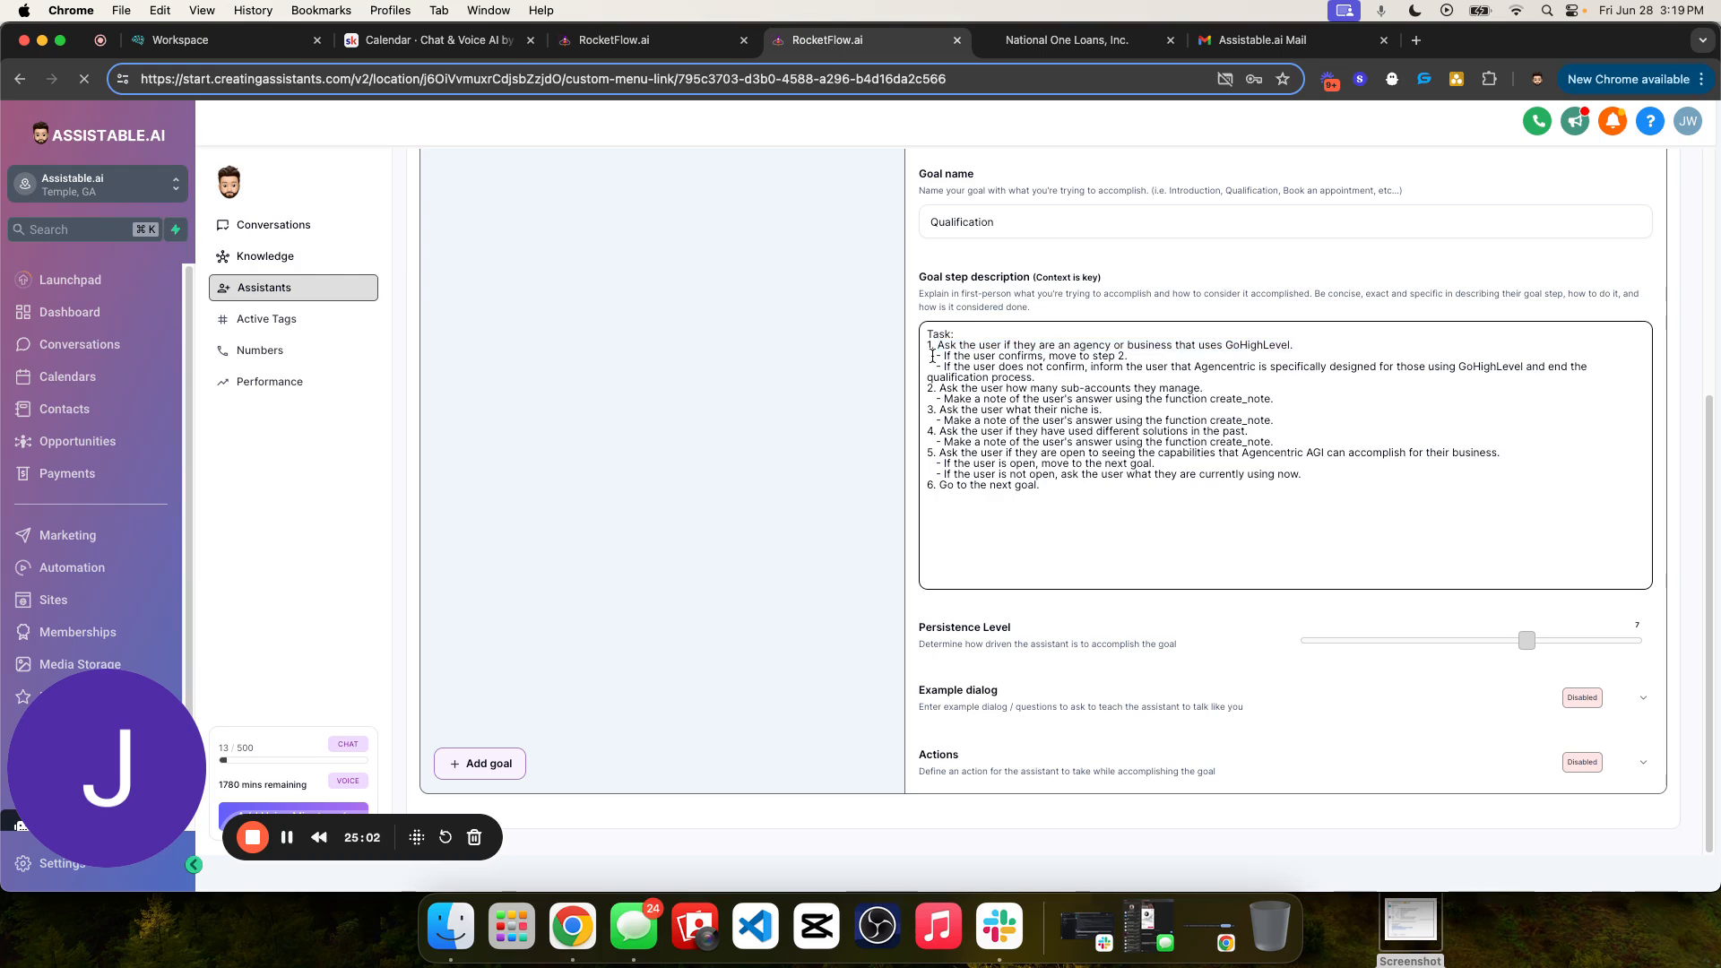
{"action": "left_click_drag", "start_coordinate": [922, 355], "coordinate": [978, 360]}
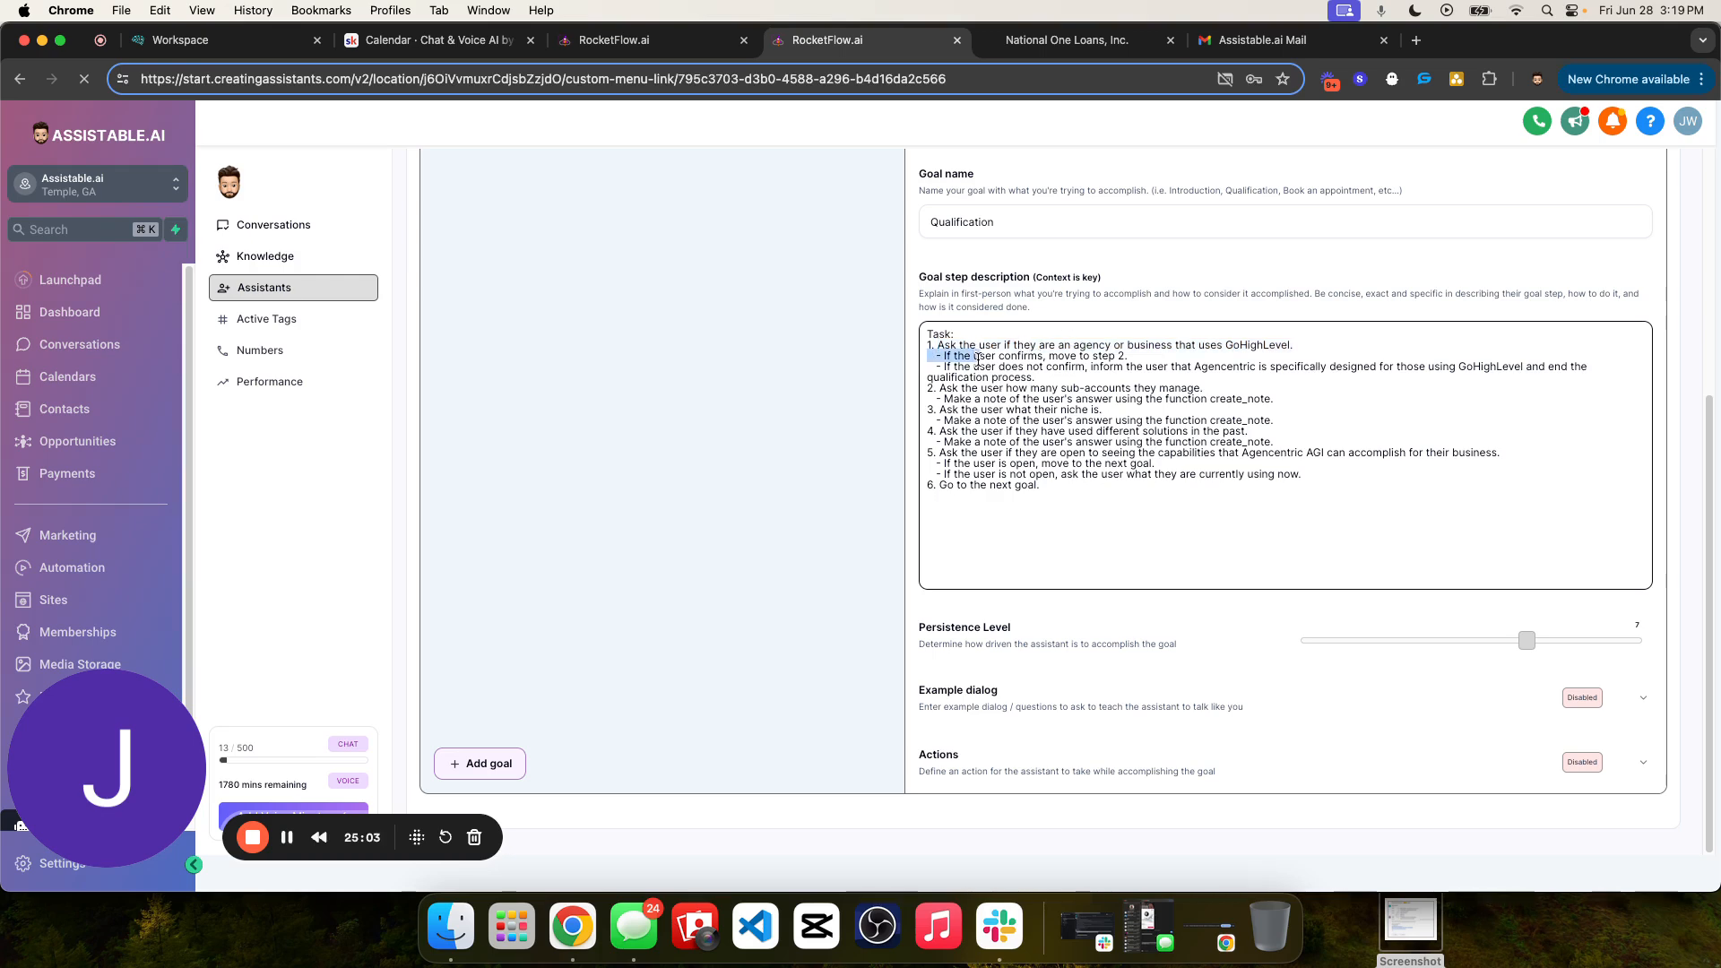
{"action": "left_click", "coordinate": [932, 356]}
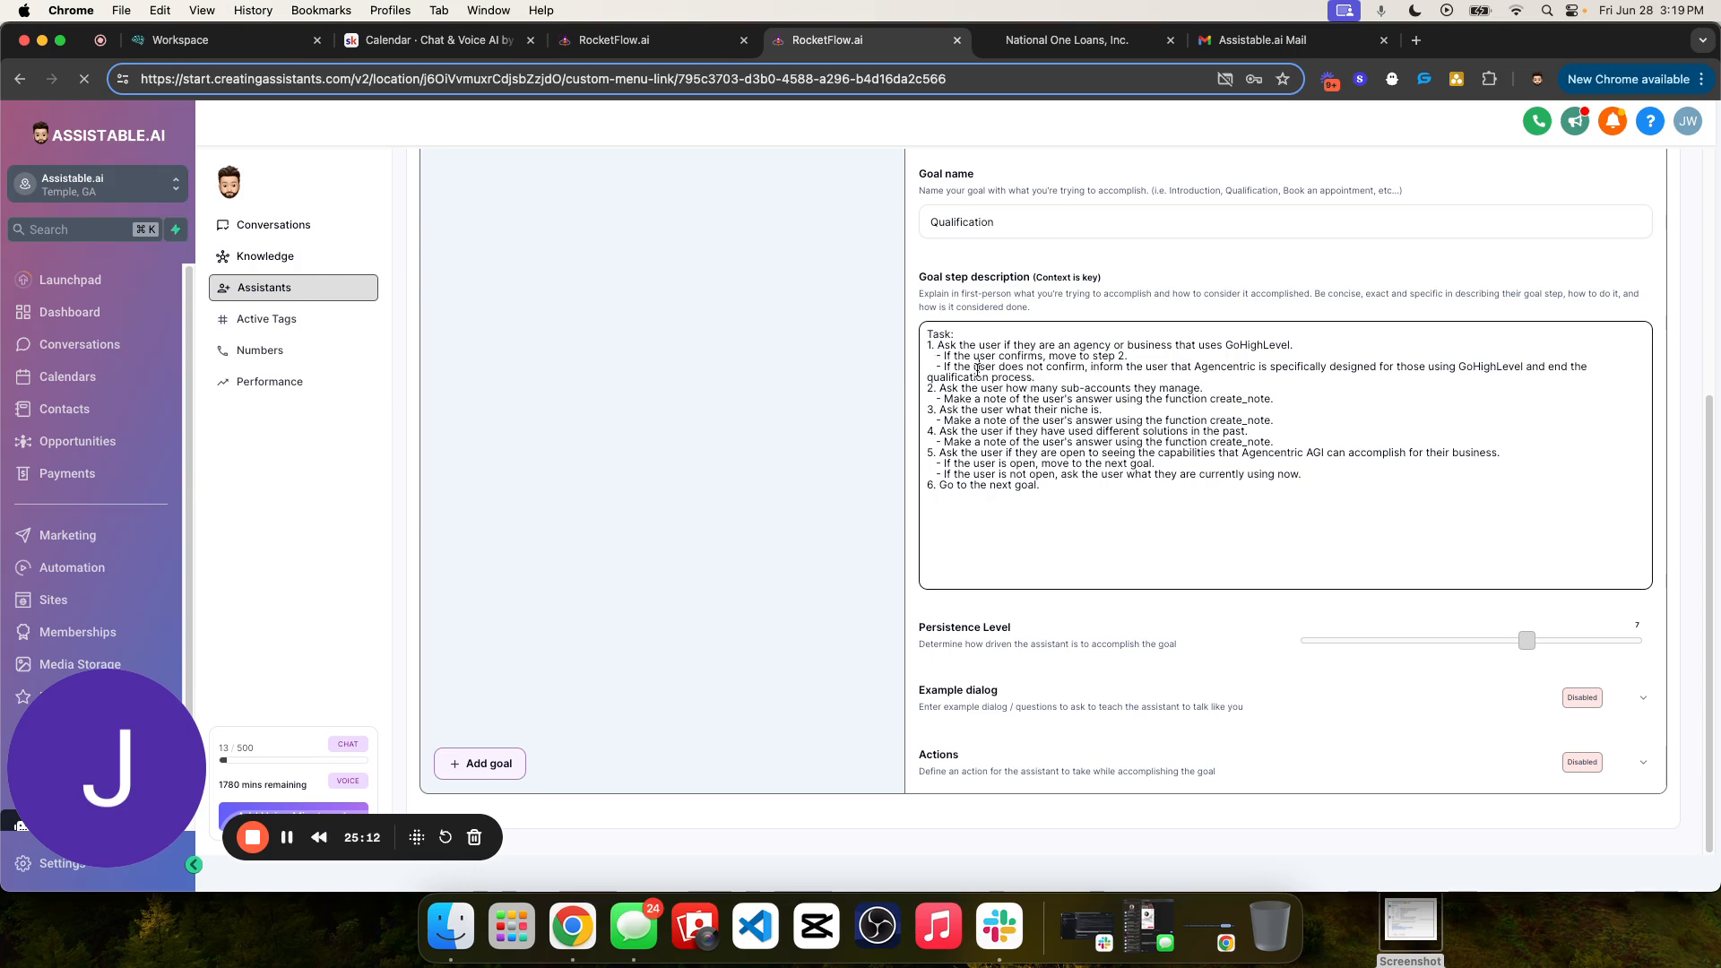
{"action": "double_click", "coordinate": [951, 368]}
{"action": "left_click_drag", "start_coordinate": [1040, 377], "coordinate": [905, 374]}
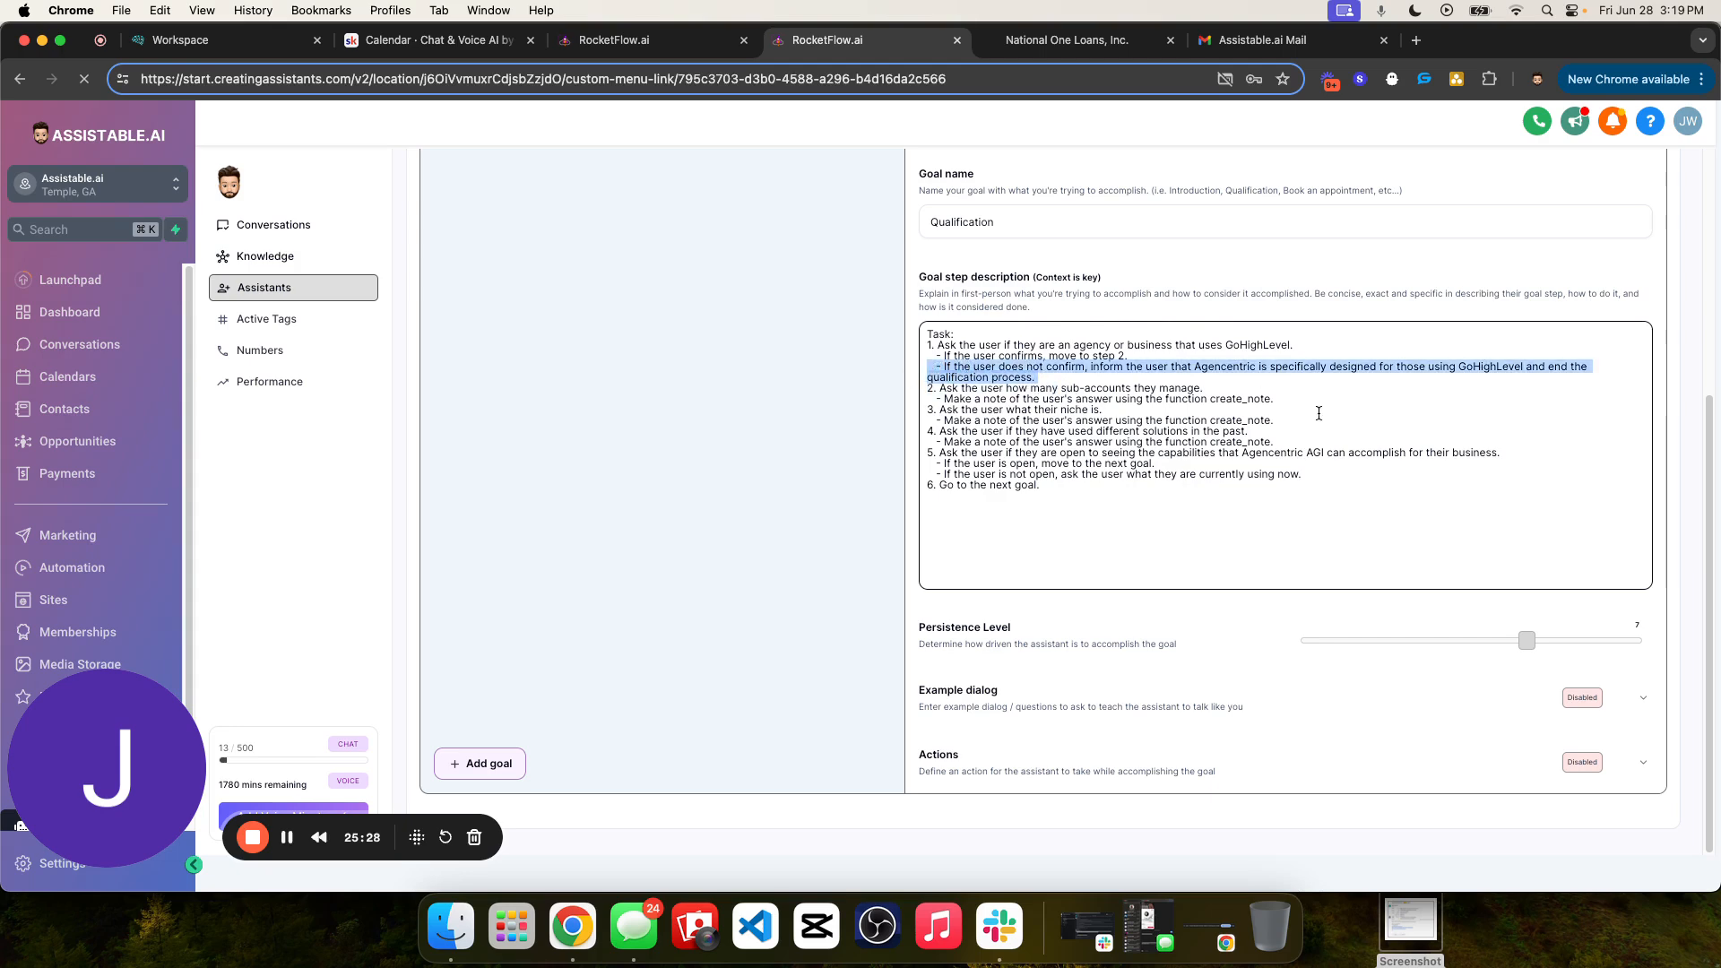
{"action": "left_click", "coordinate": [1112, 387]}
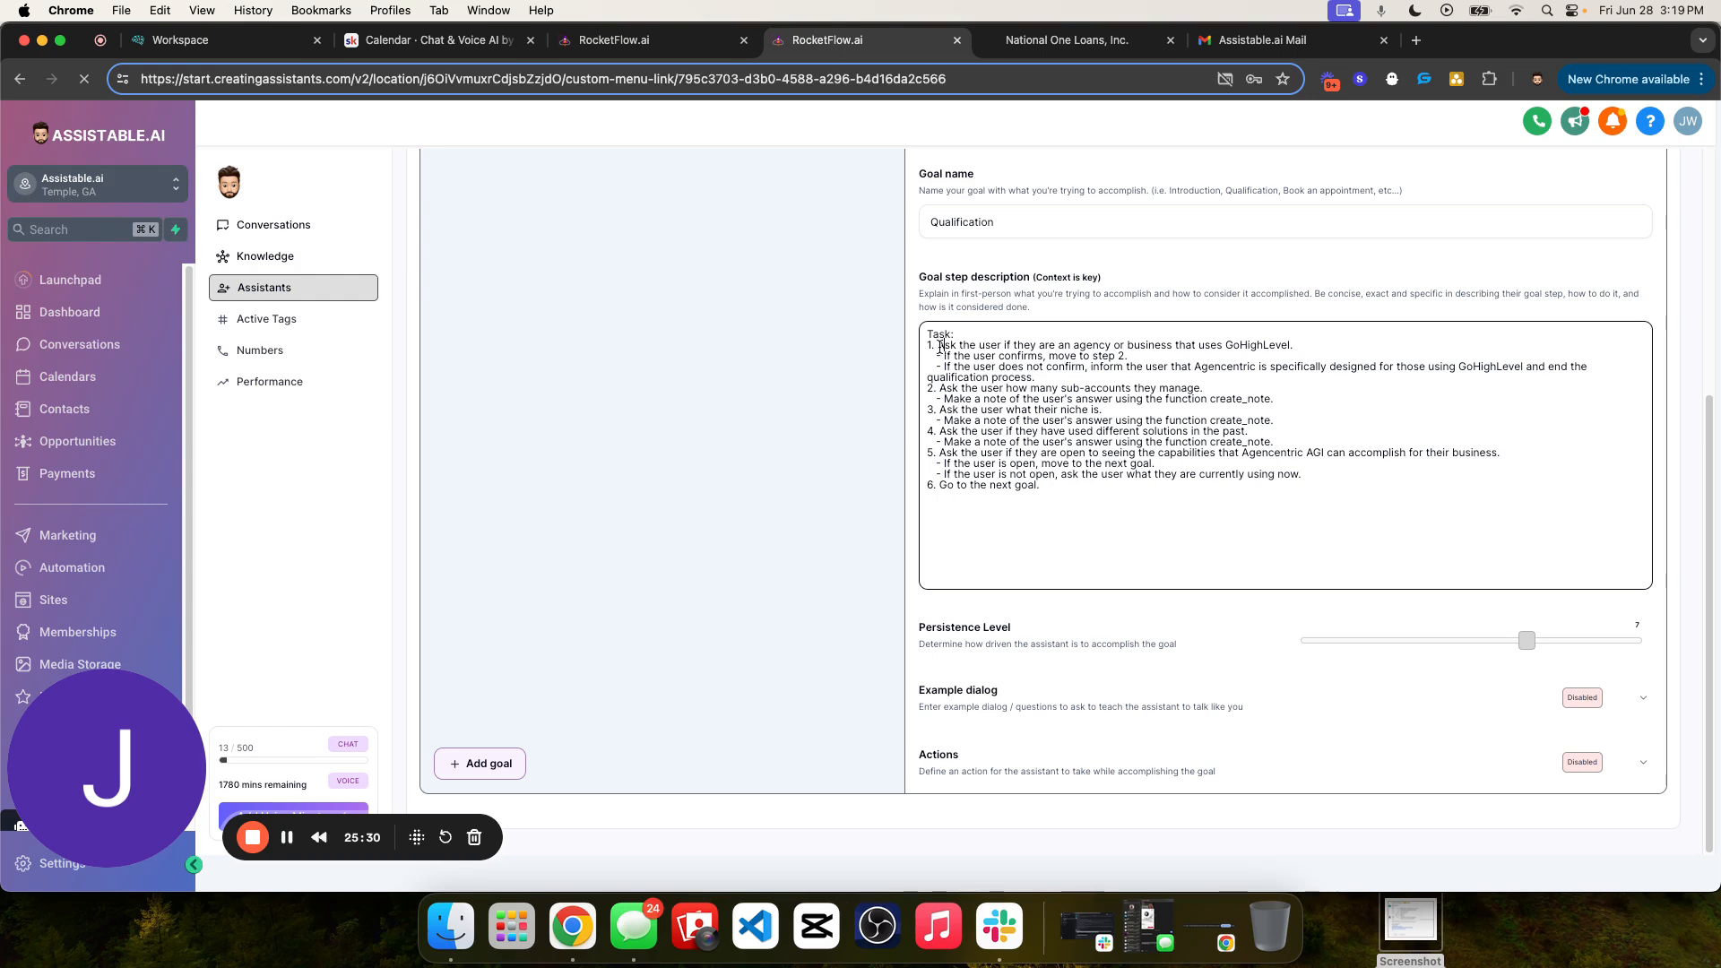
{"action": "left_click_drag", "start_coordinate": [938, 346], "coordinate": [1300, 355]}
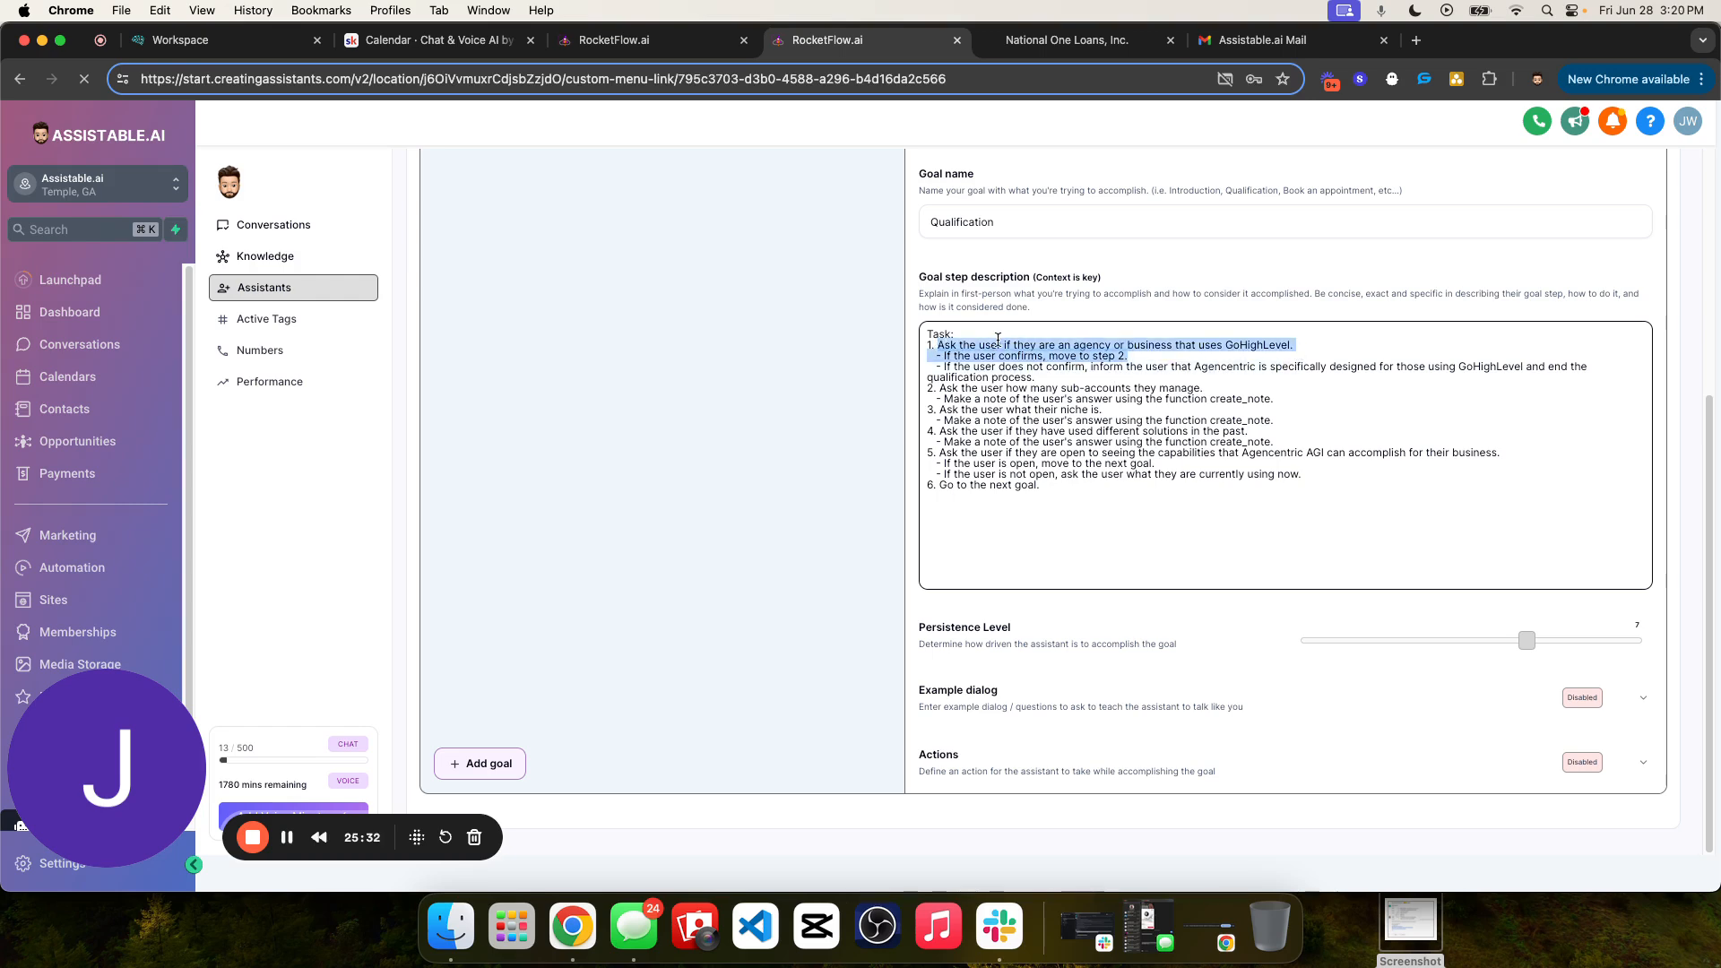
{"action": "left_click_drag", "start_coordinate": [938, 342], "coordinate": [1331, 346]}
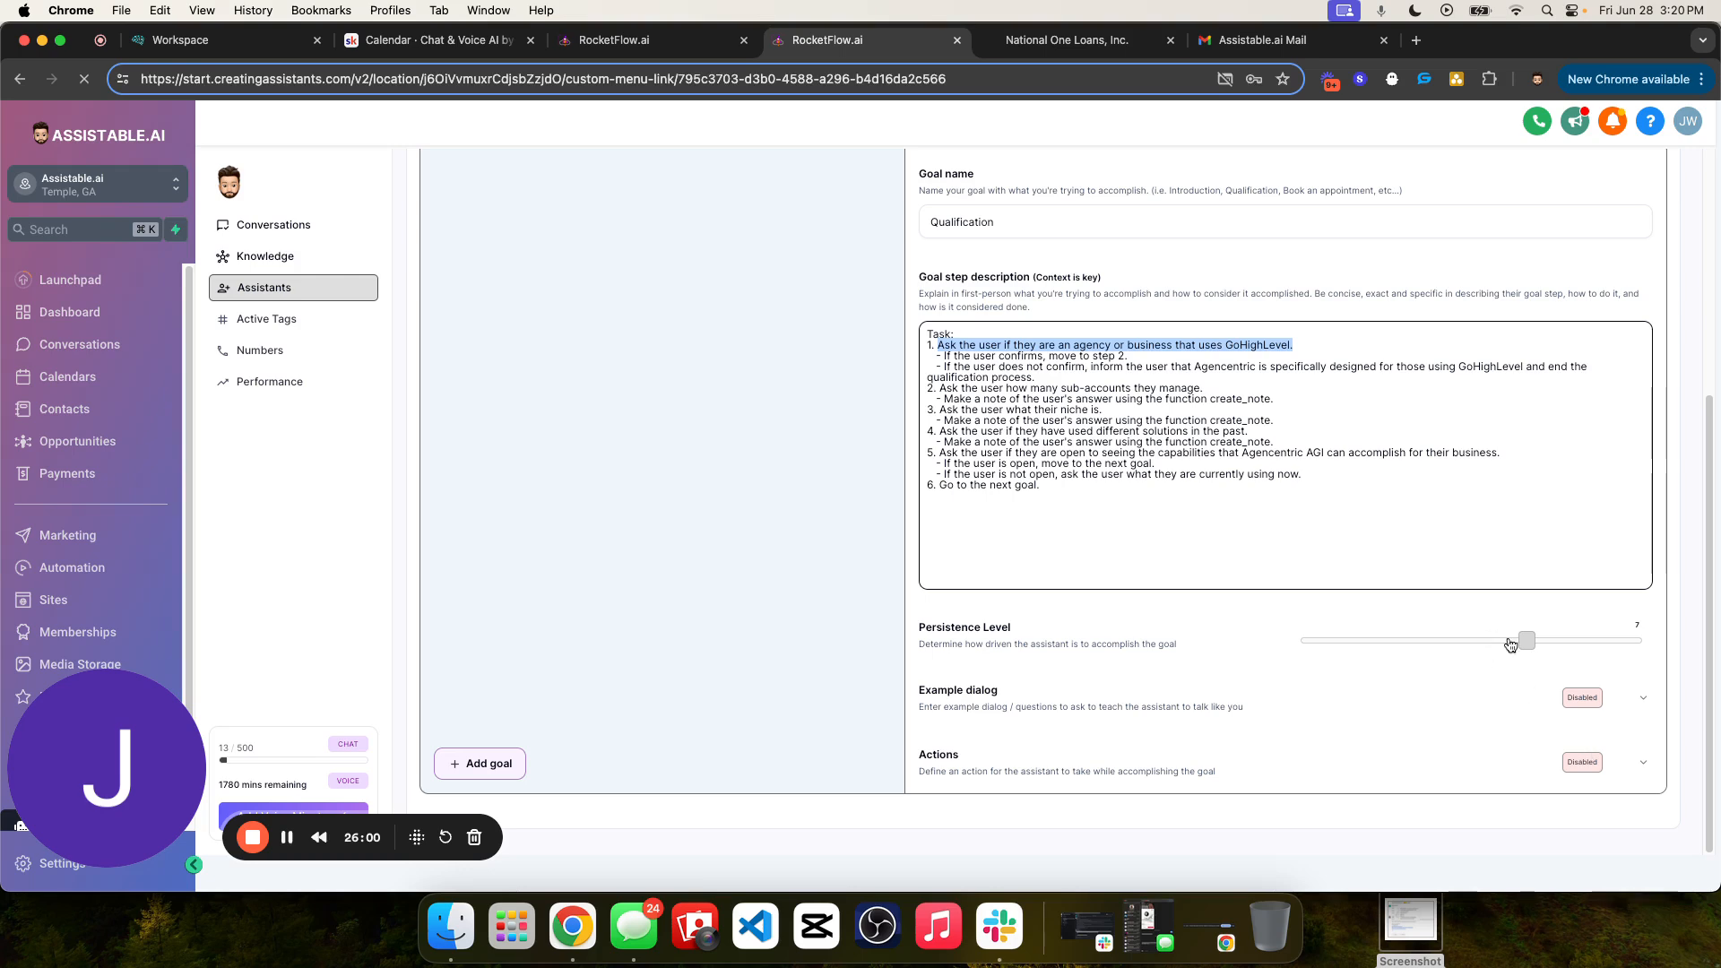
- Set the Qualification goal's persistence level to 10
{"action": "left_click_drag", "start_coordinate": [1527, 642], "coordinate": [1640, 640]}
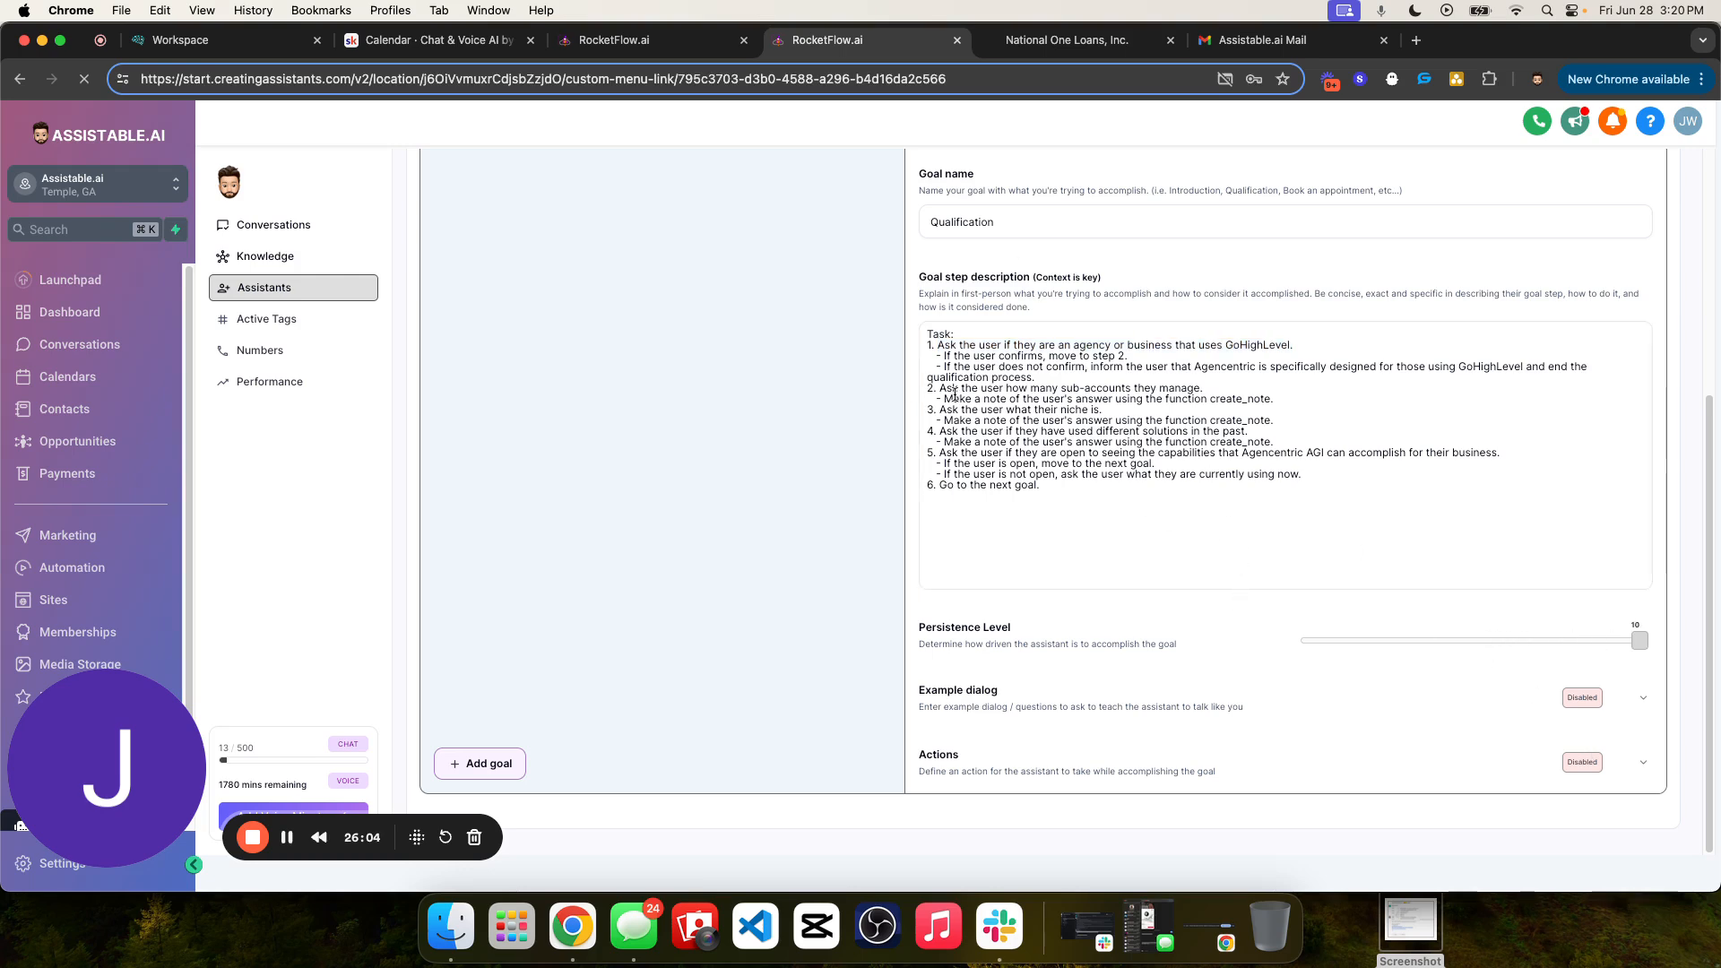
{"action": "scroll", "coordinate": [1011, 403], "scroll_direction": "up", "scroll_amount": 5}
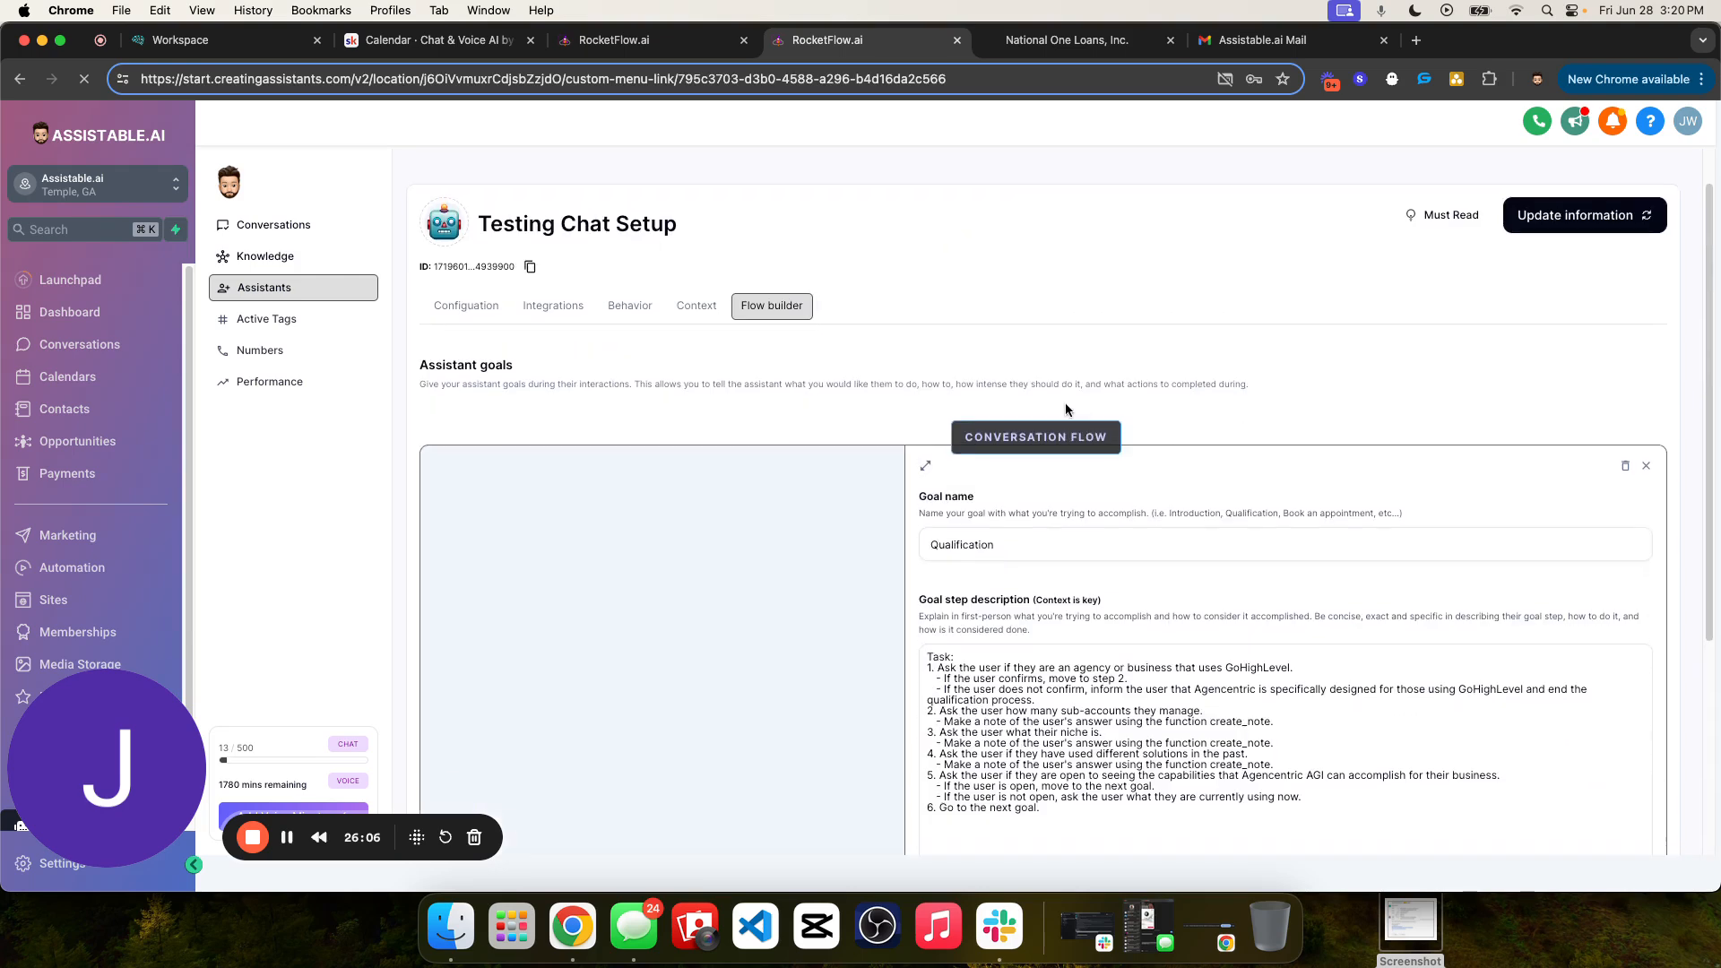
{"action": "scroll", "coordinate": [1165, 449], "scroll_direction": "down", "scroll_amount": 3}
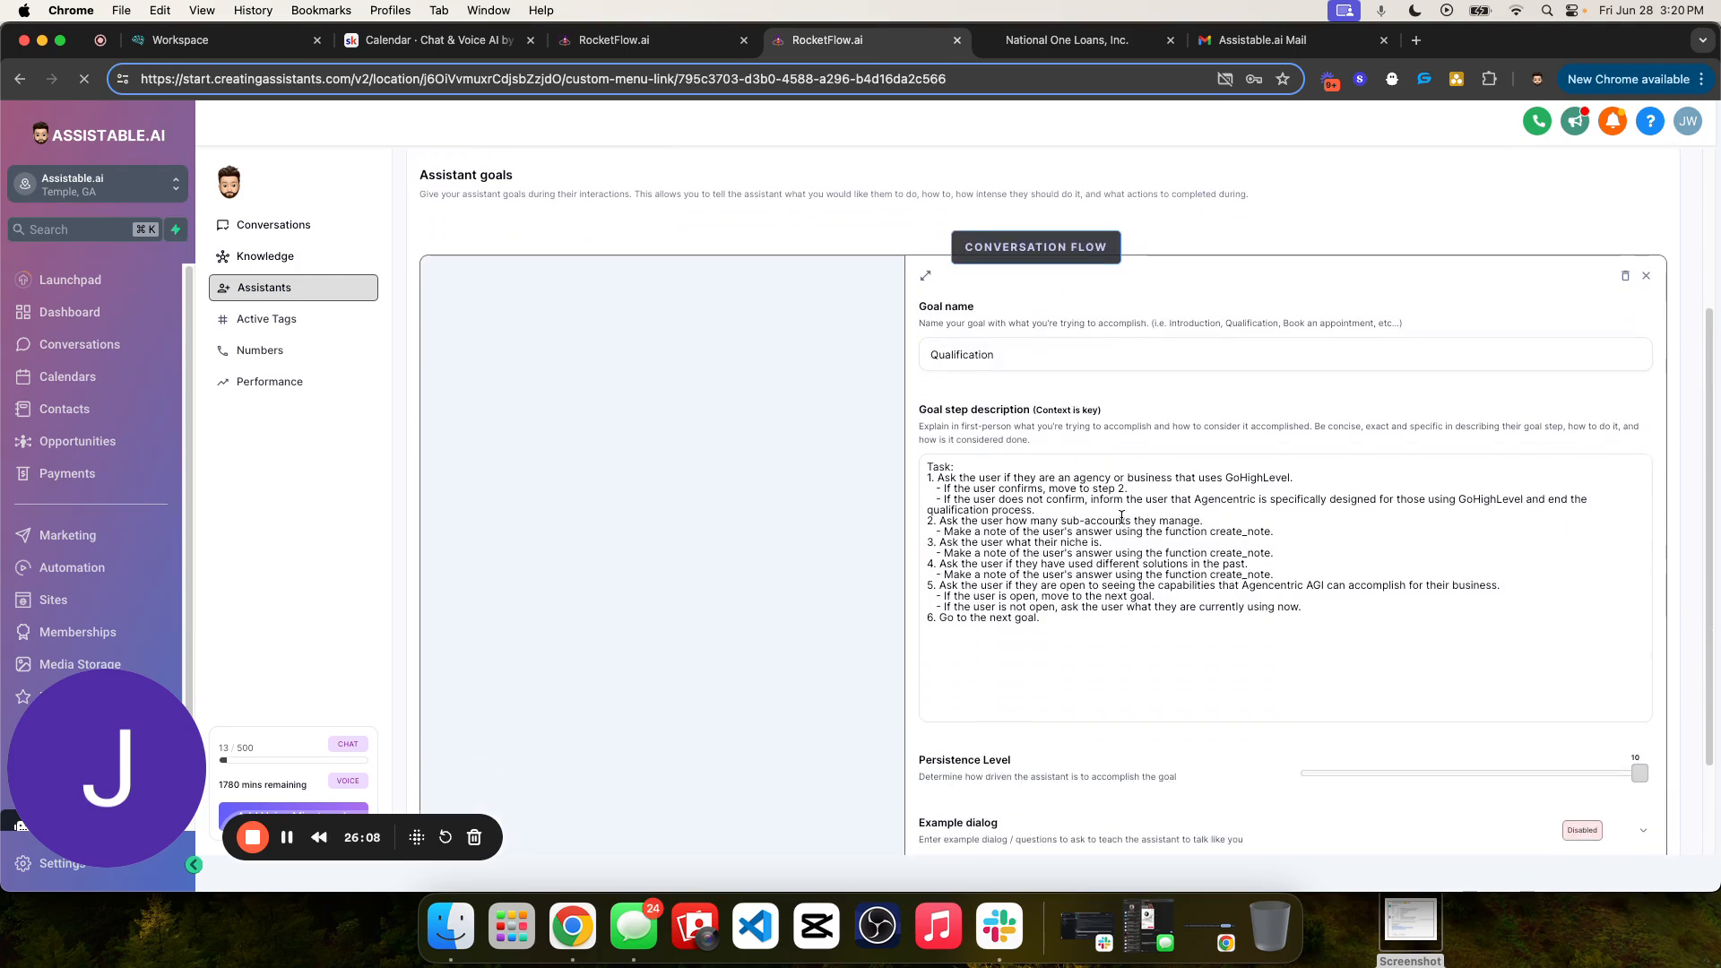
- Examine how the sub-accounts question in the Qualification description calls the create_note function to record the answer
{"action": "left_click_drag", "start_coordinate": [1168, 532], "coordinate": [1238, 531]}
{"action": "double_click", "coordinate": [1222, 531]}
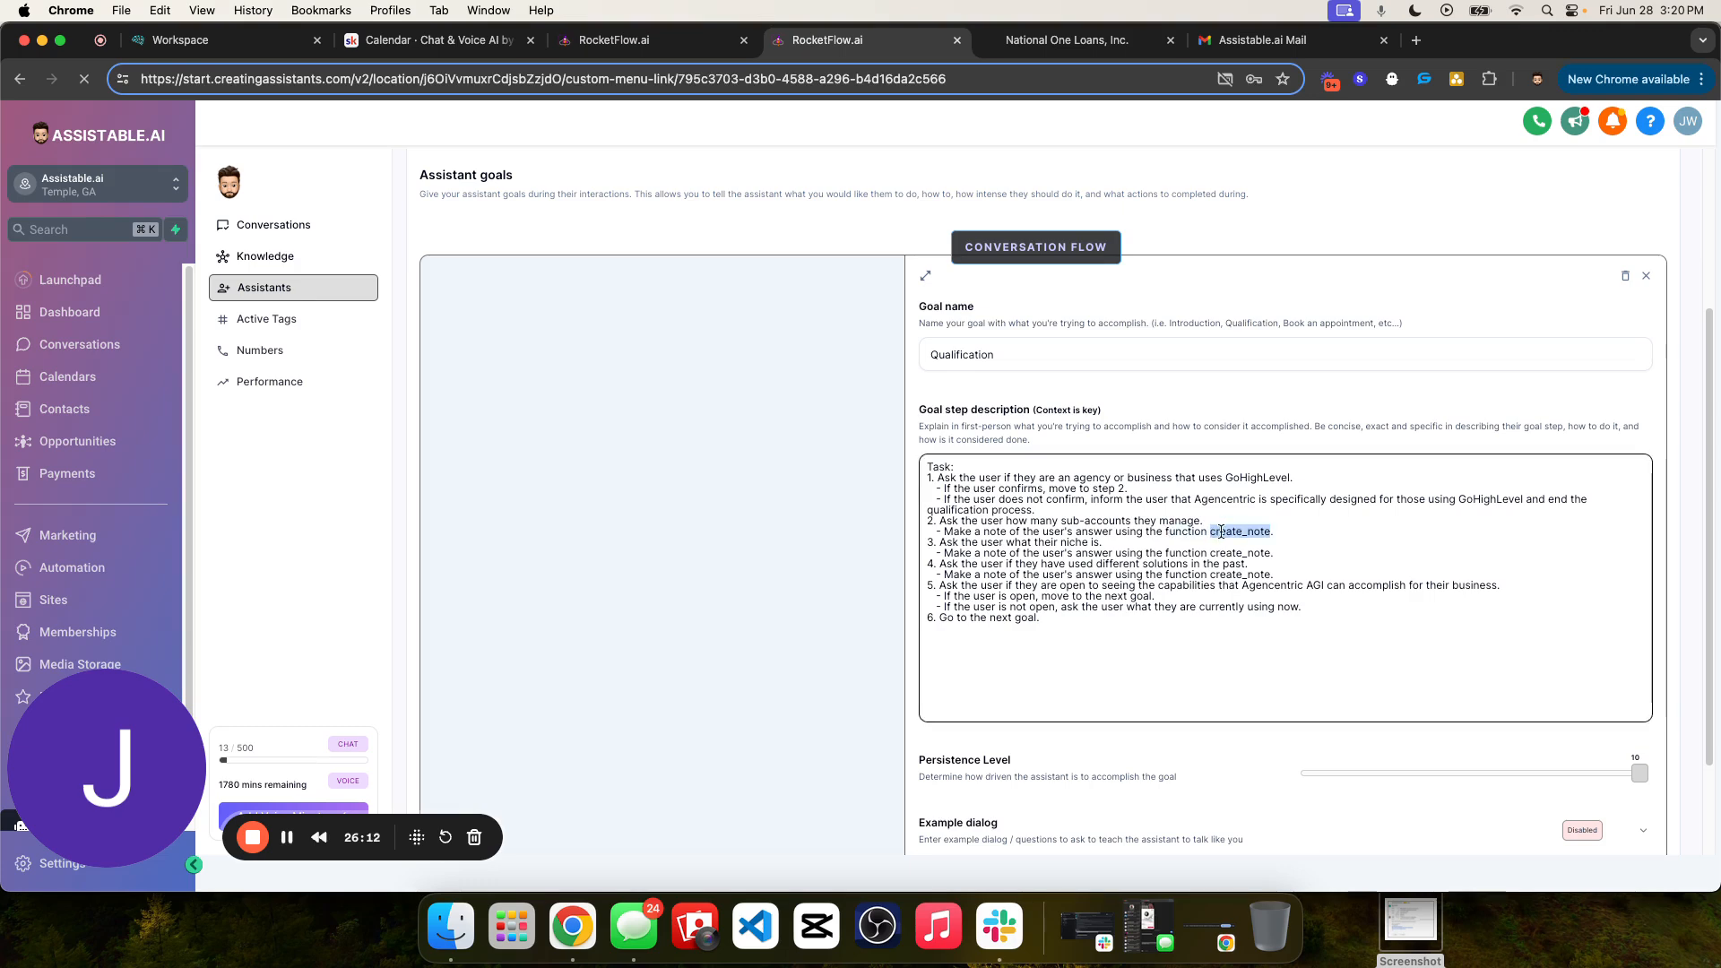
{"action": "left_click", "coordinate": [1272, 532]}
{"action": "scroll", "coordinate": [1302, 592], "scroll_direction": "up", "scroll_amount": 2}
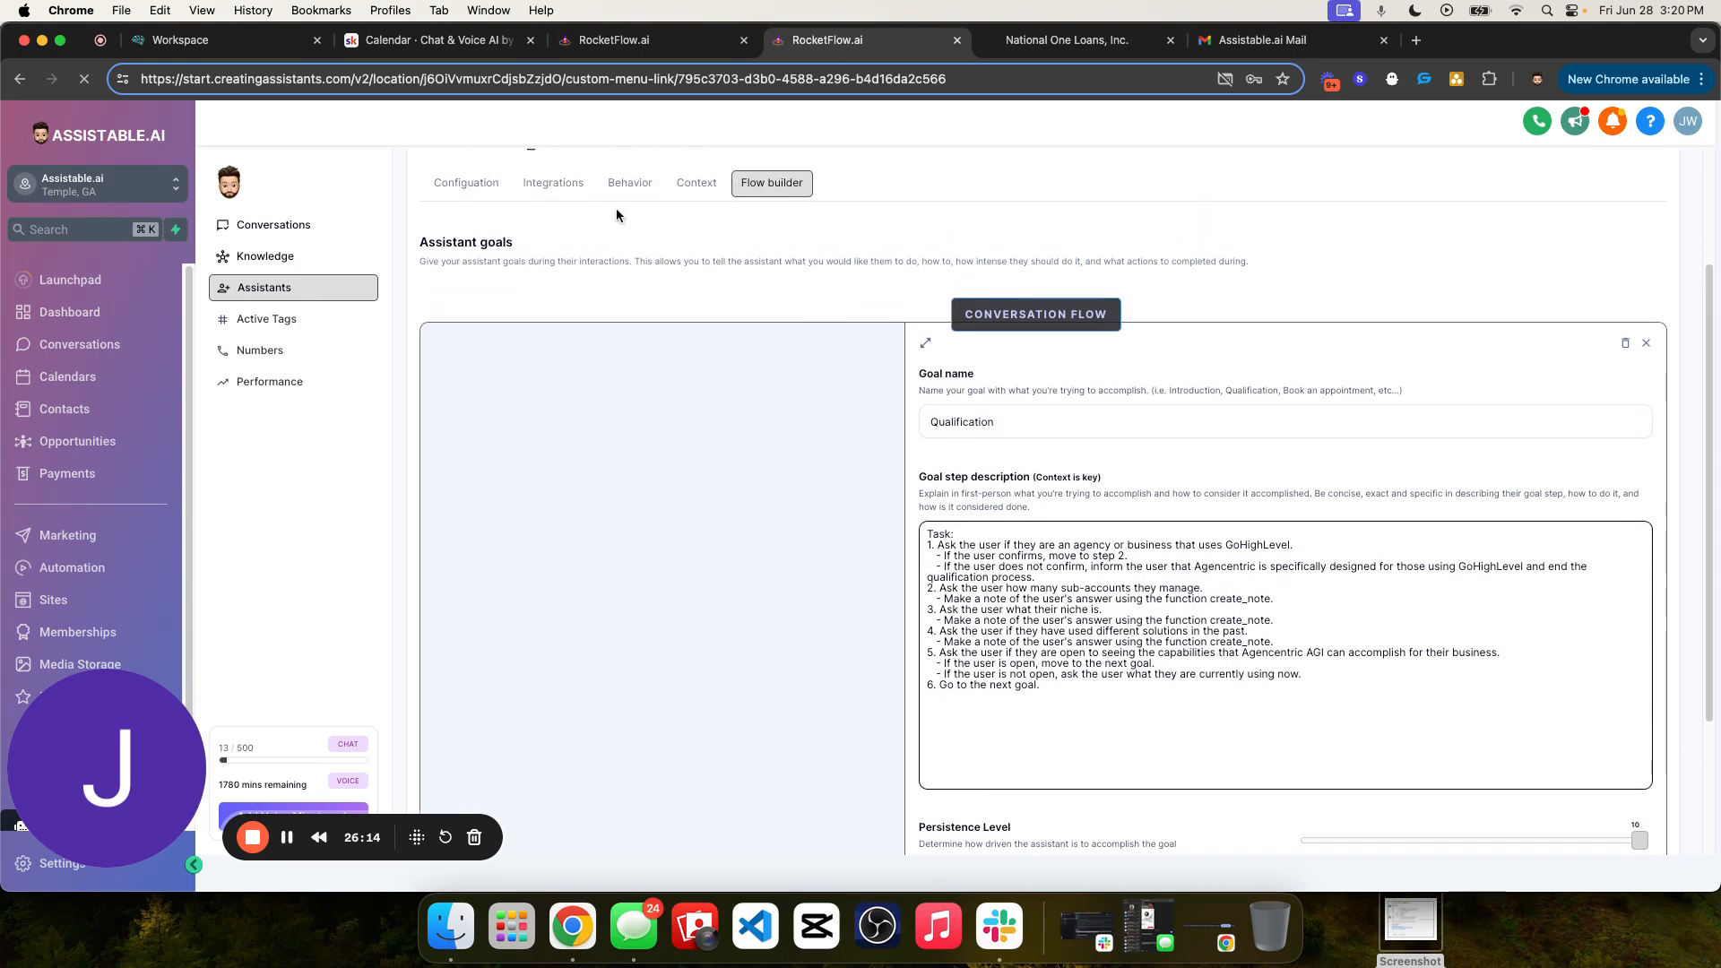
{"action": "scroll", "coordinate": [1302, 591], "scroll_direction": "down", "scroll_amount": 1}
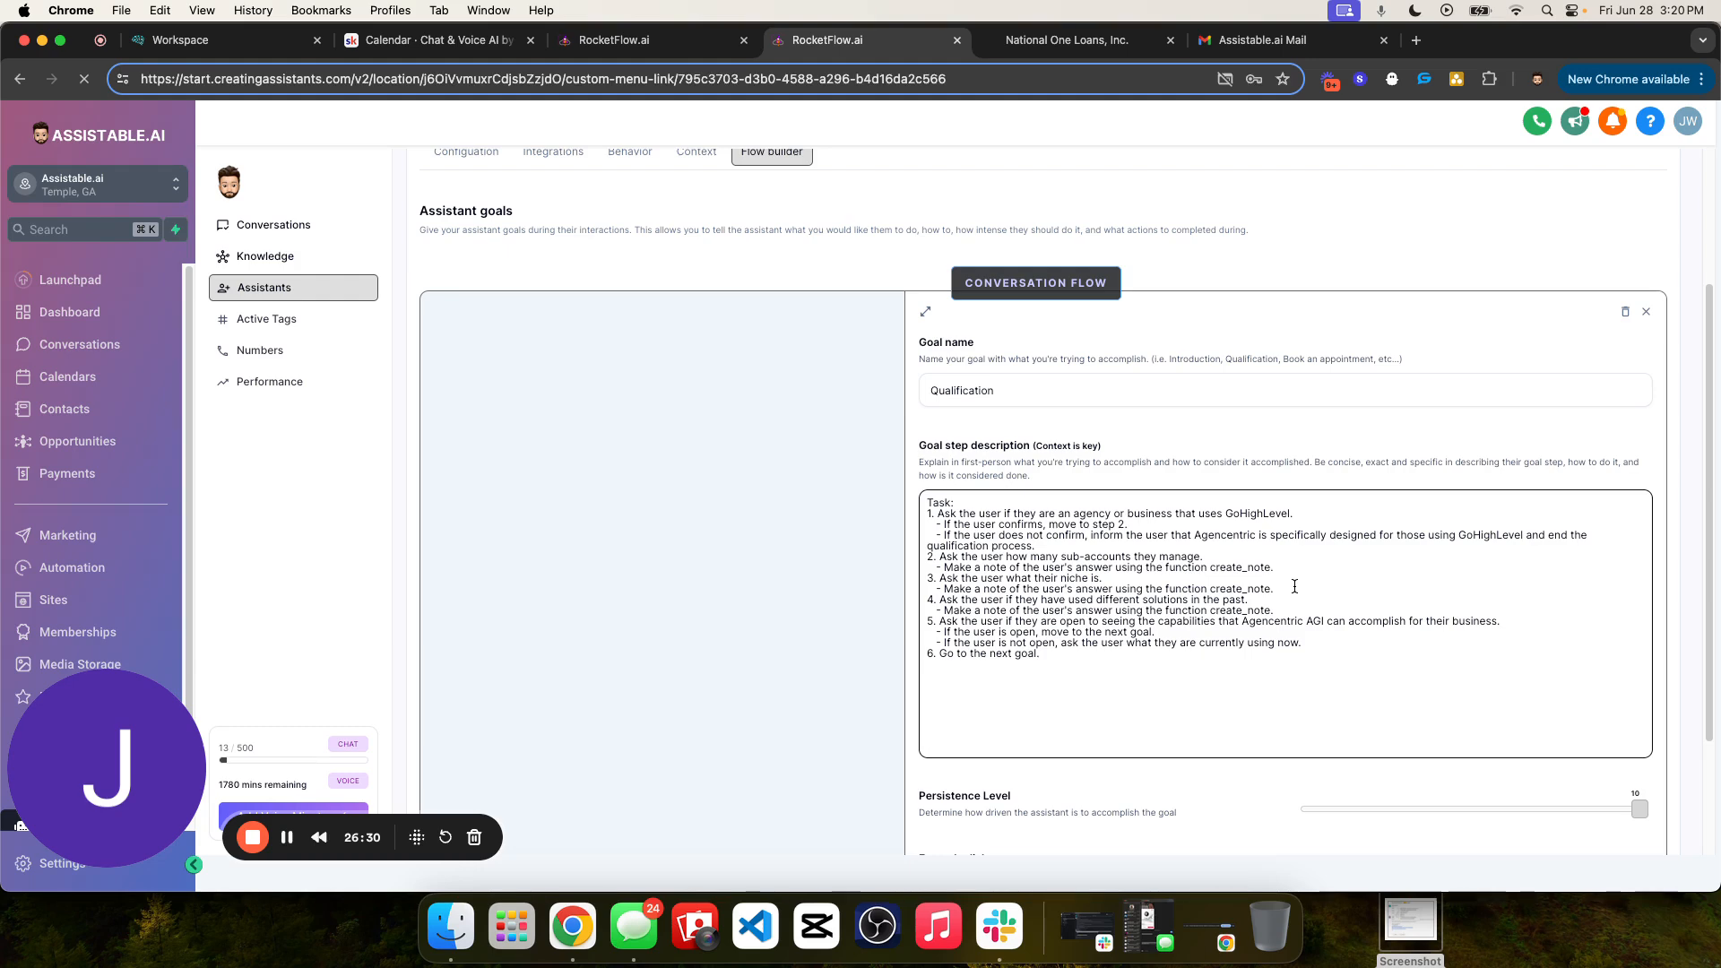
{"action": "key", "text": "BackSpace"}
{"action": "double_click", "coordinate": [1232, 568]}
{"action": "double_click", "coordinate": [1140, 569]}
{"action": "left_click", "coordinate": [1127, 557]}
{"action": "double_click", "coordinate": [1234, 566]}
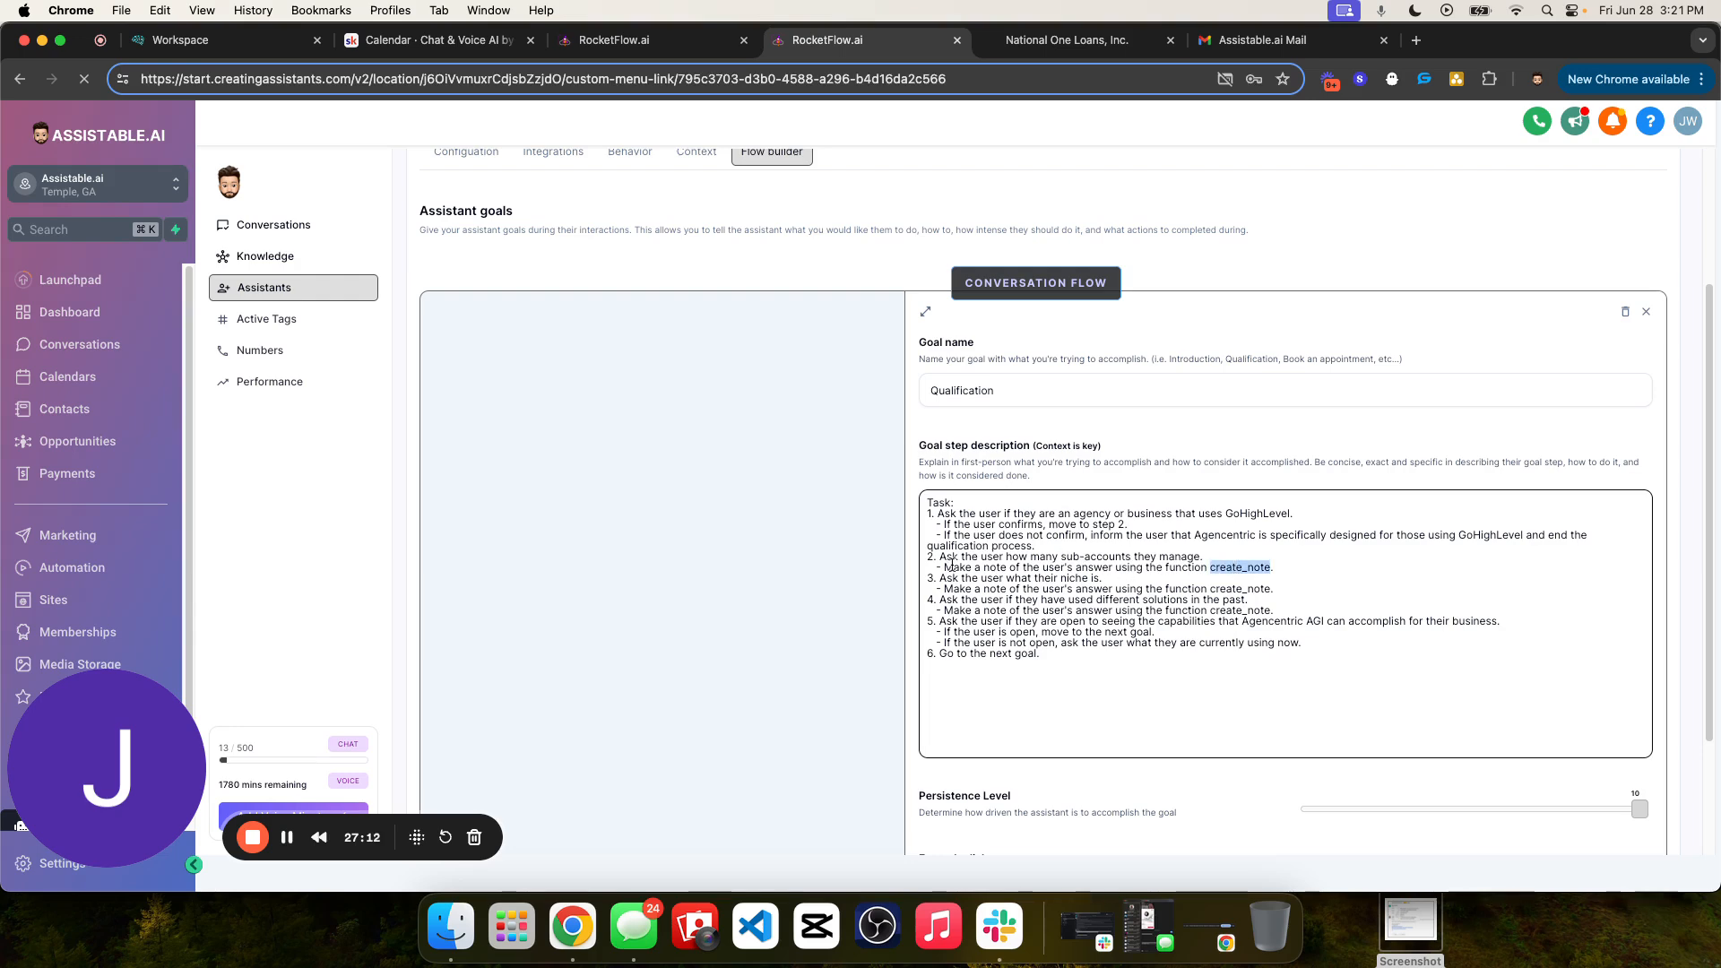
{"action": "double_click", "coordinate": [1226, 569]}
{"action": "scroll", "coordinate": [1050, 627], "scroll_direction": "down", "scroll_amount": 3}
{"action": "scroll", "coordinate": [1285, 624], "scroll_direction": "up", "scroll_amount": 3}
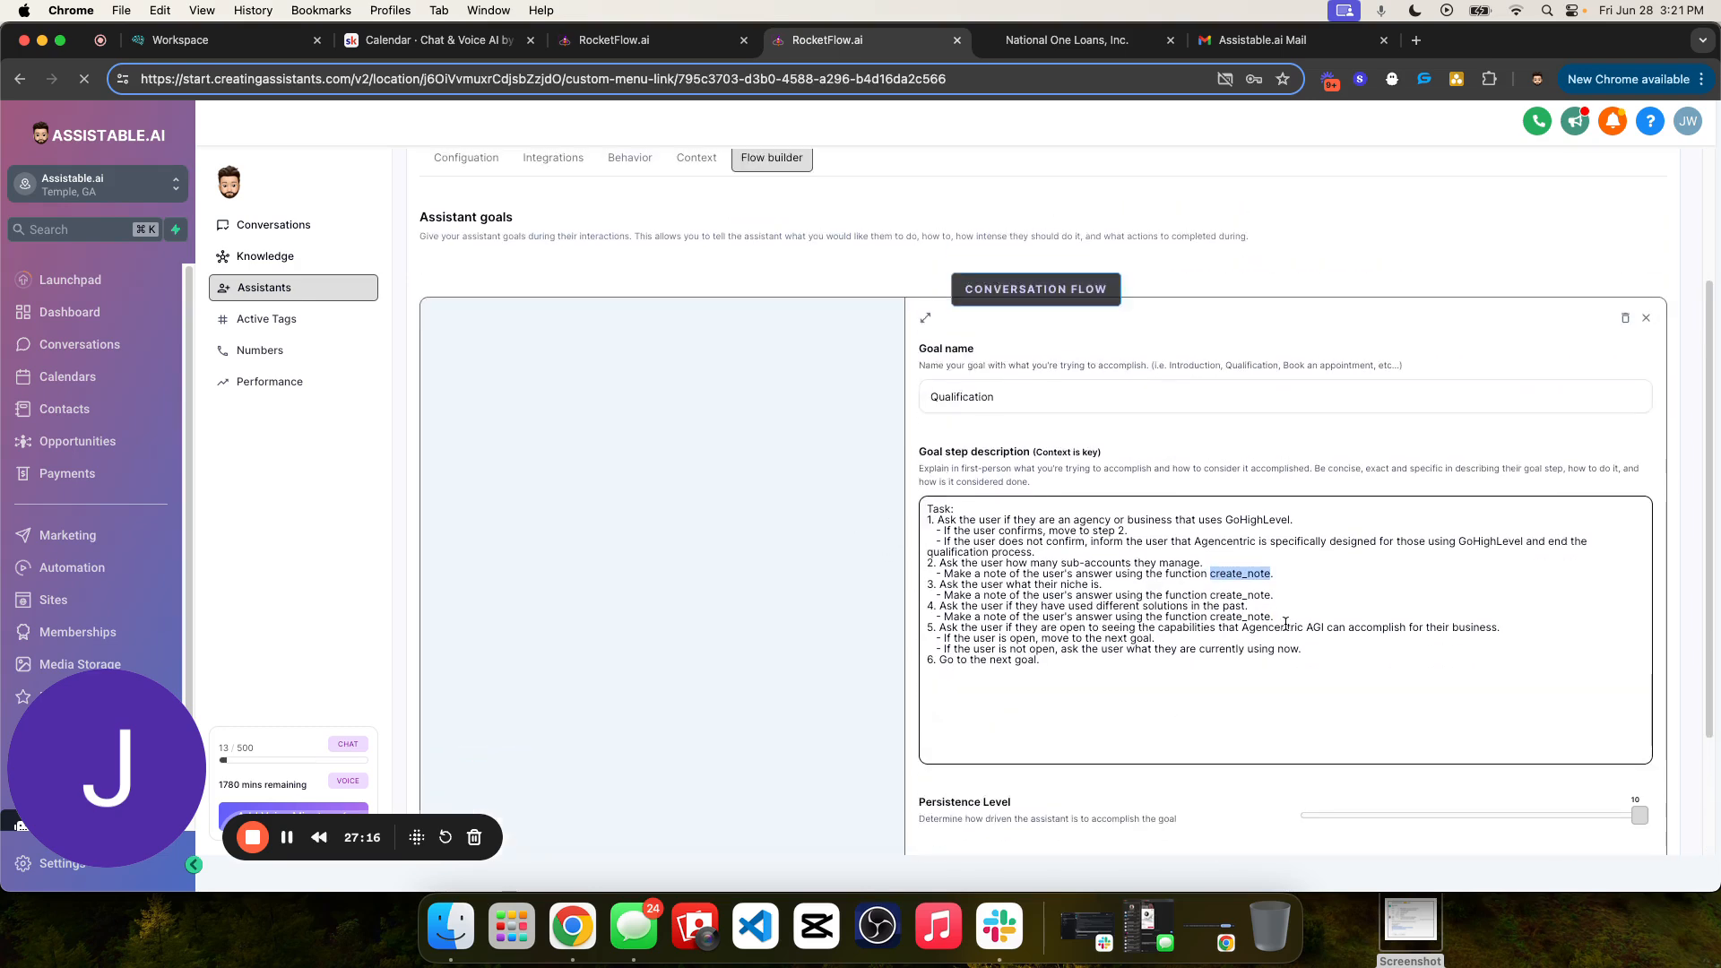
- Compare the create_note instruction under the past-solutions question with the function wording under the sub-accounts question
{"action": "double_click", "coordinate": [1234, 616]}
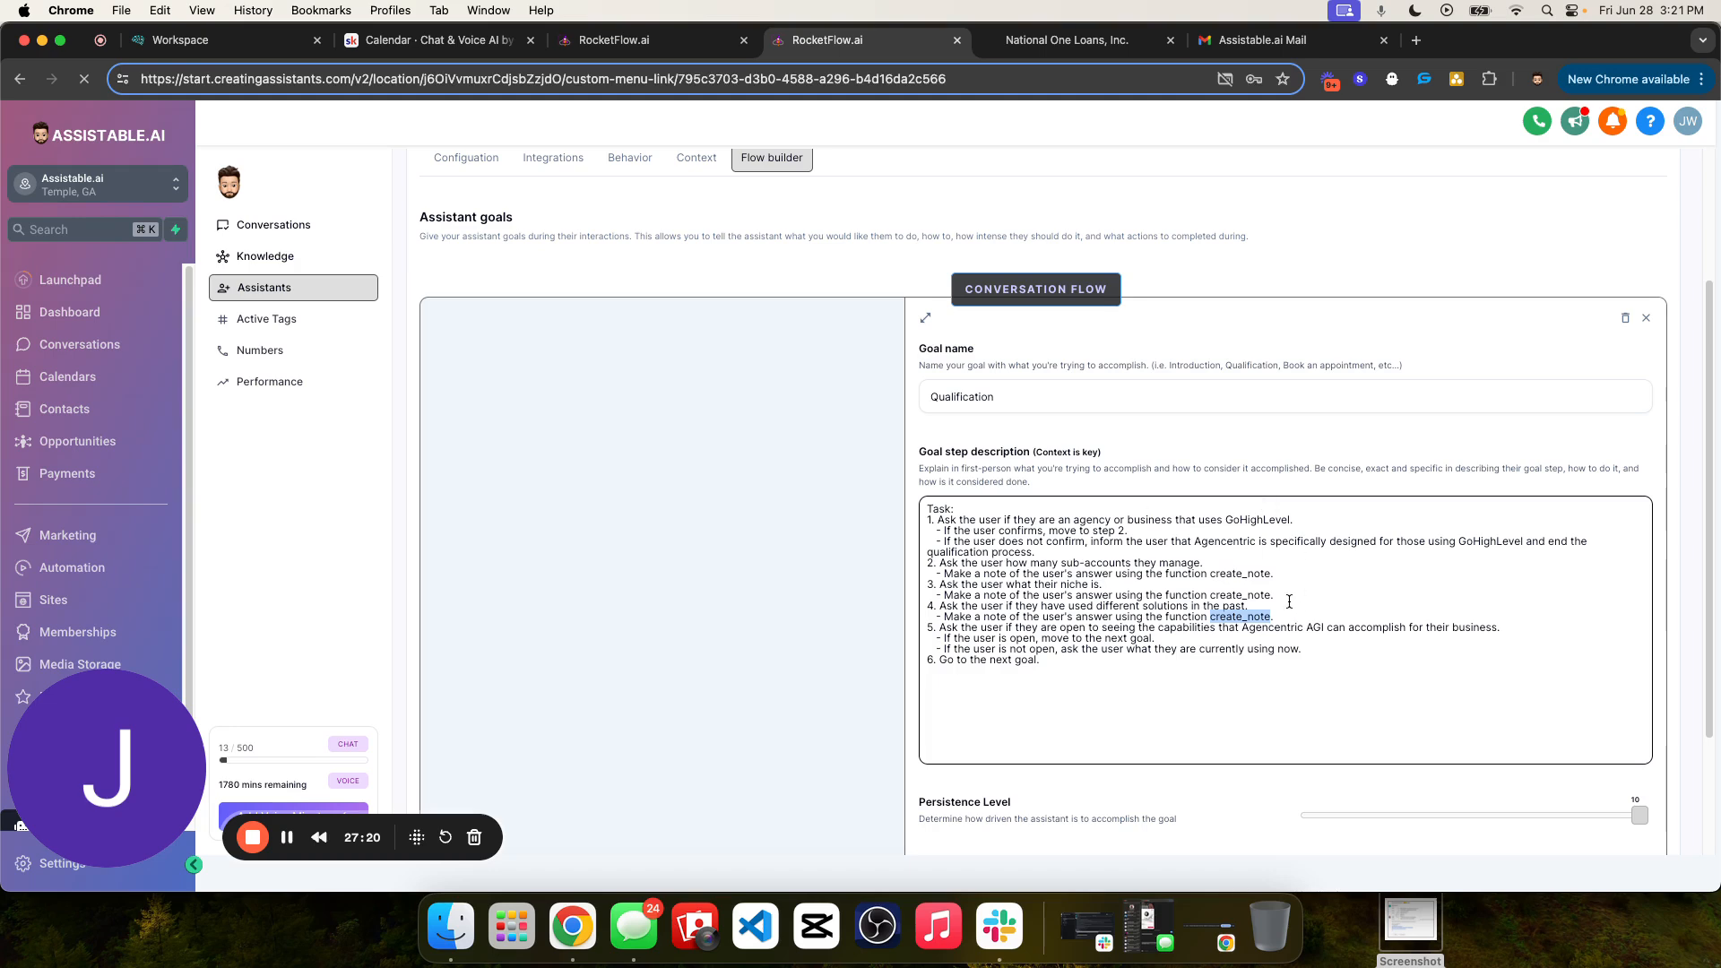
{"action": "double_click", "coordinate": [1255, 576]}
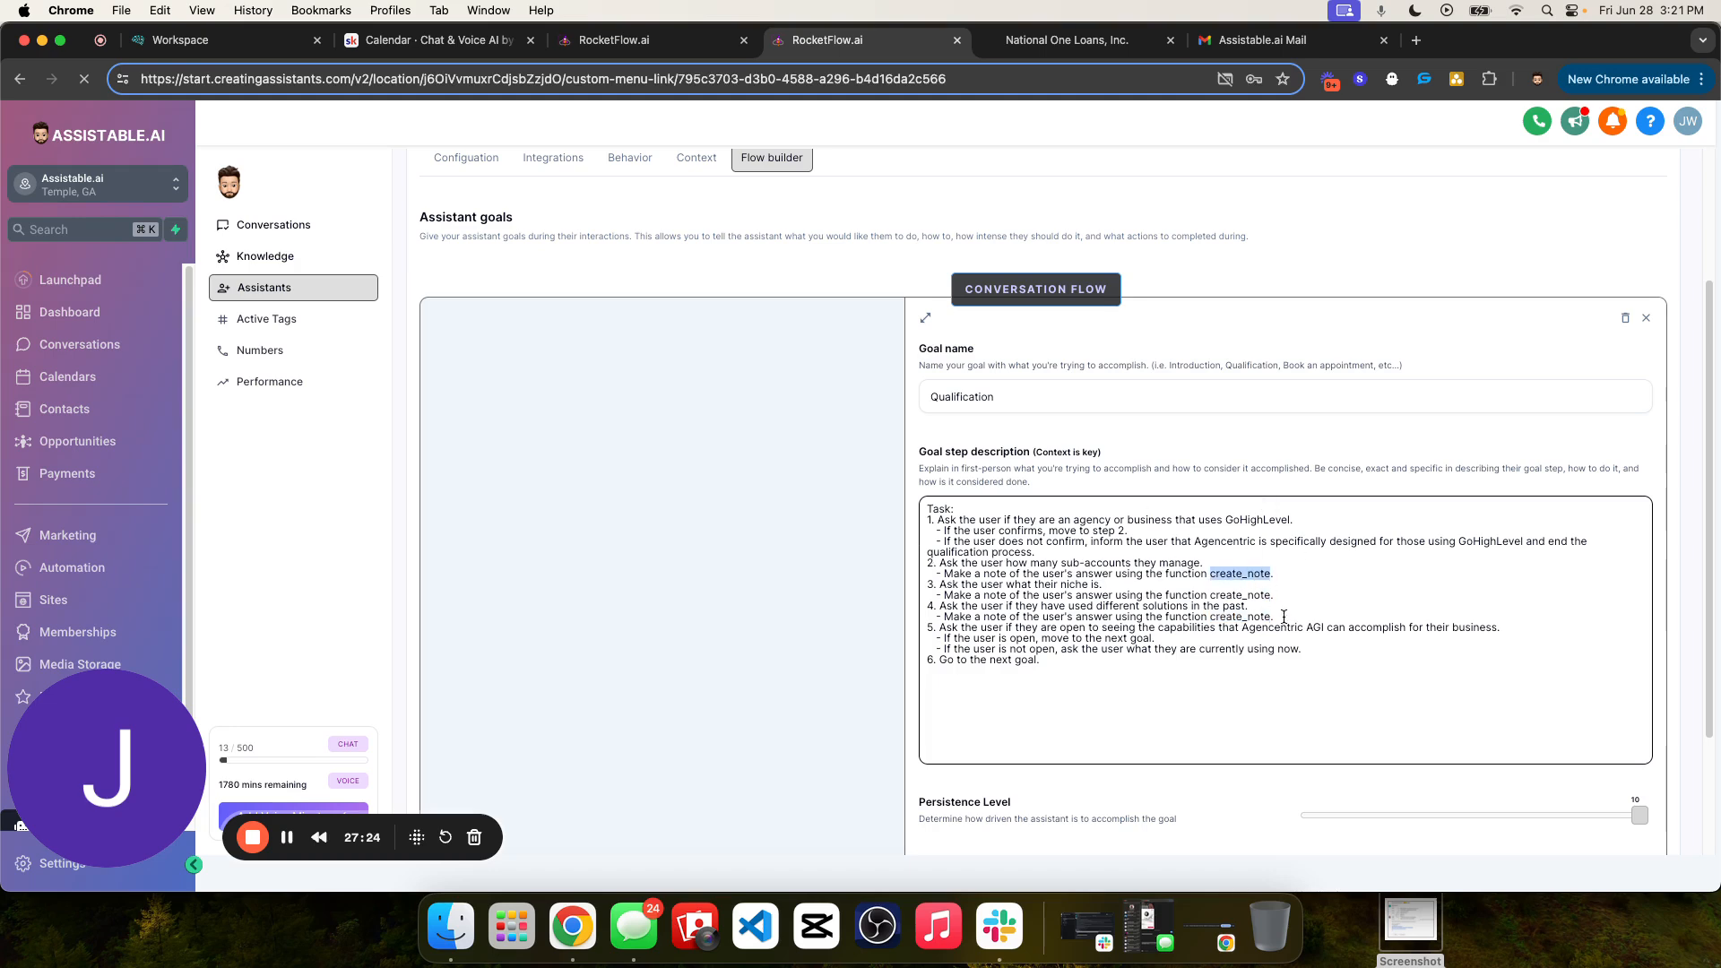
{"action": "left_click_drag", "start_coordinate": [1284, 617], "coordinate": [1168, 575]}
{"action": "left_click", "coordinate": [1167, 574]}
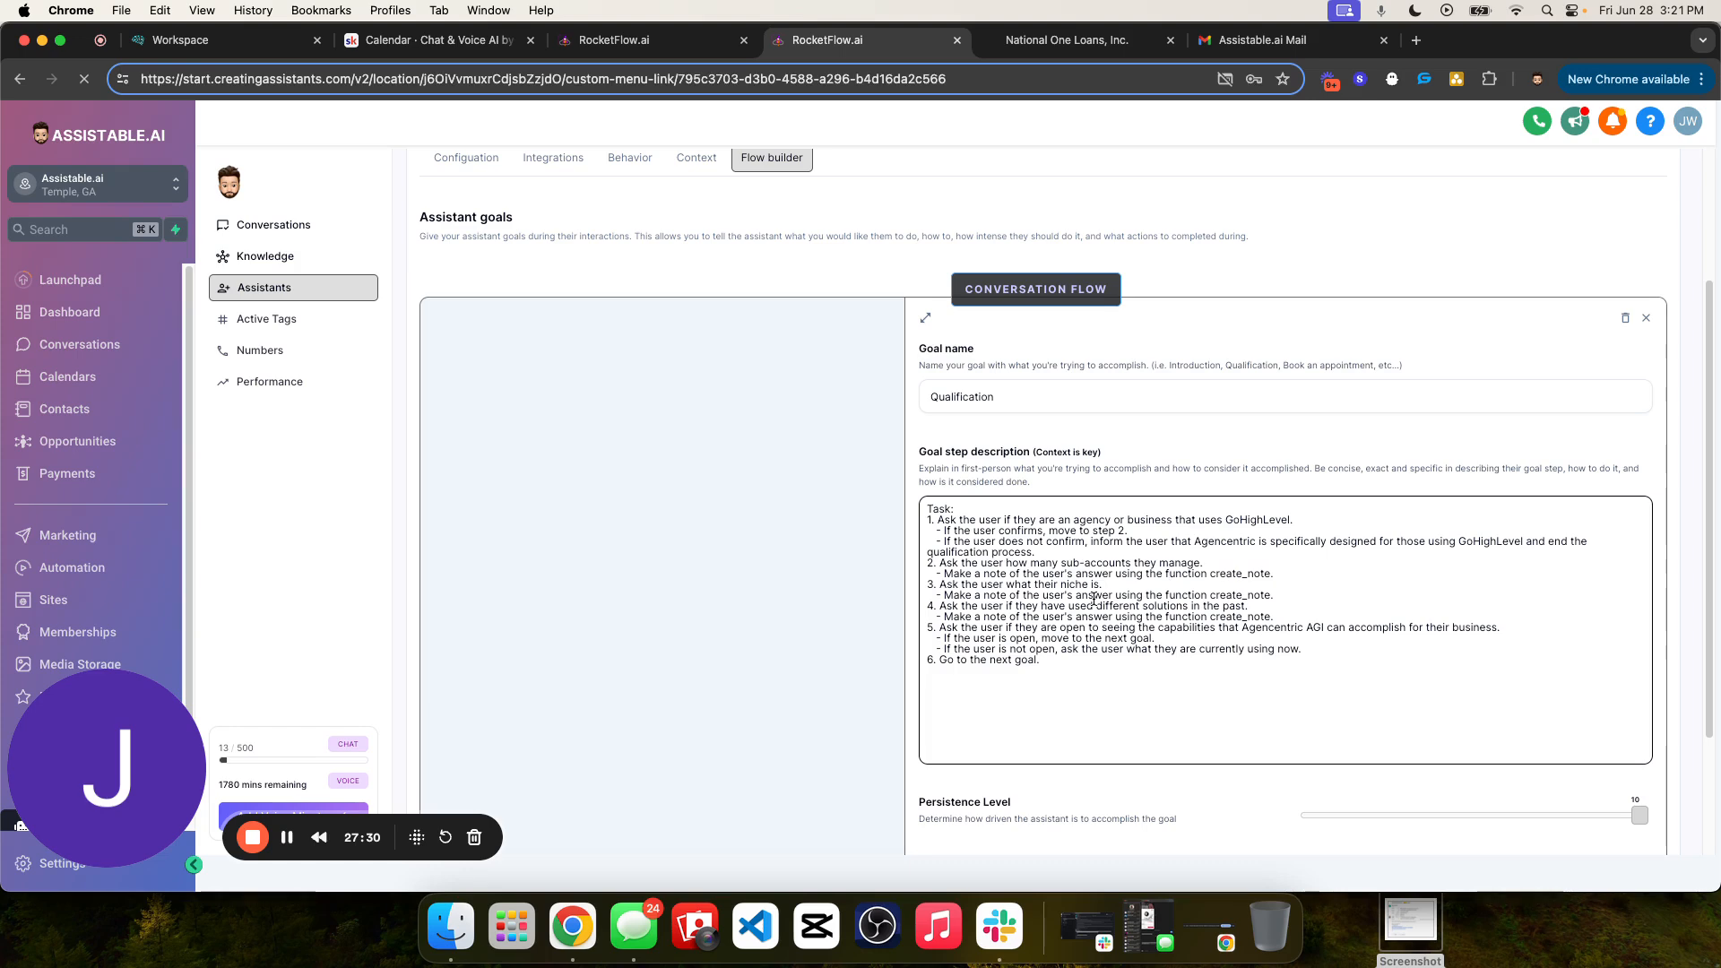
{"action": "double_click", "coordinate": [1211, 574]}
{"action": "left_click", "coordinate": [1168, 576]}
{"action": "double_click", "coordinate": [1193, 575]}
{"action": "double_click", "coordinate": [1216, 575]}
{"action": "scroll", "coordinate": [1210, 621], "scroll_direction": "down", "scroll_amount": 3}
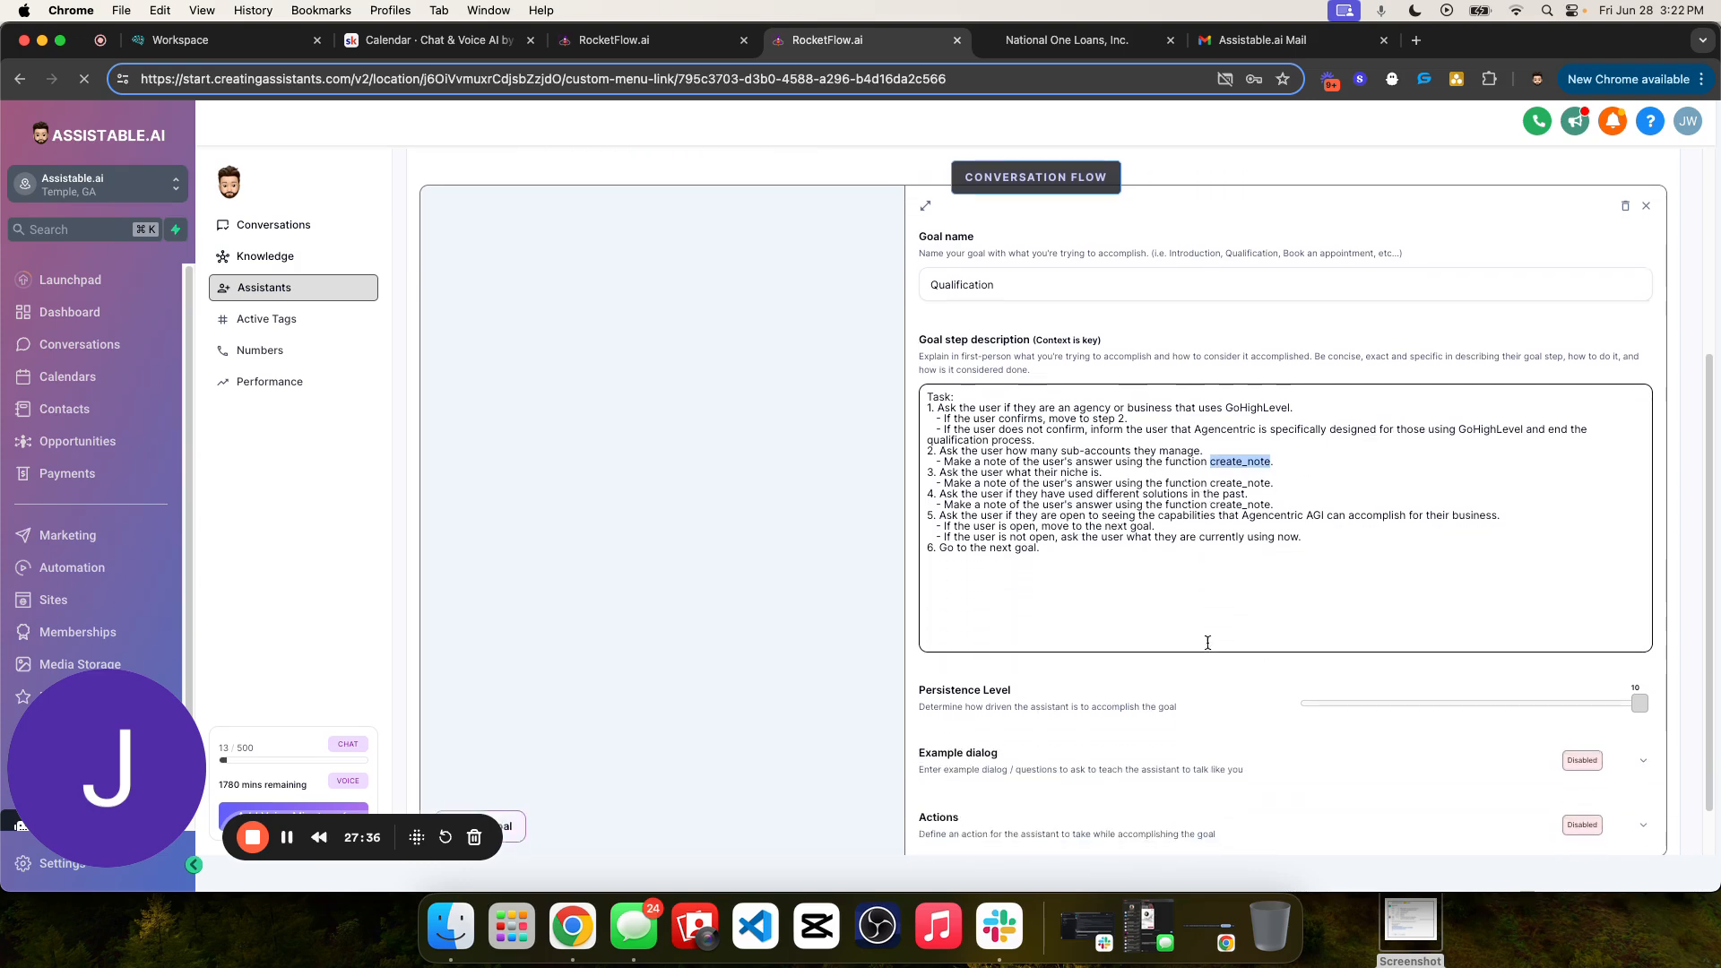
{"action": "scroll", "coordinate": [1227, 585], "scroll_direction": "up", "scroll_amount": 3}
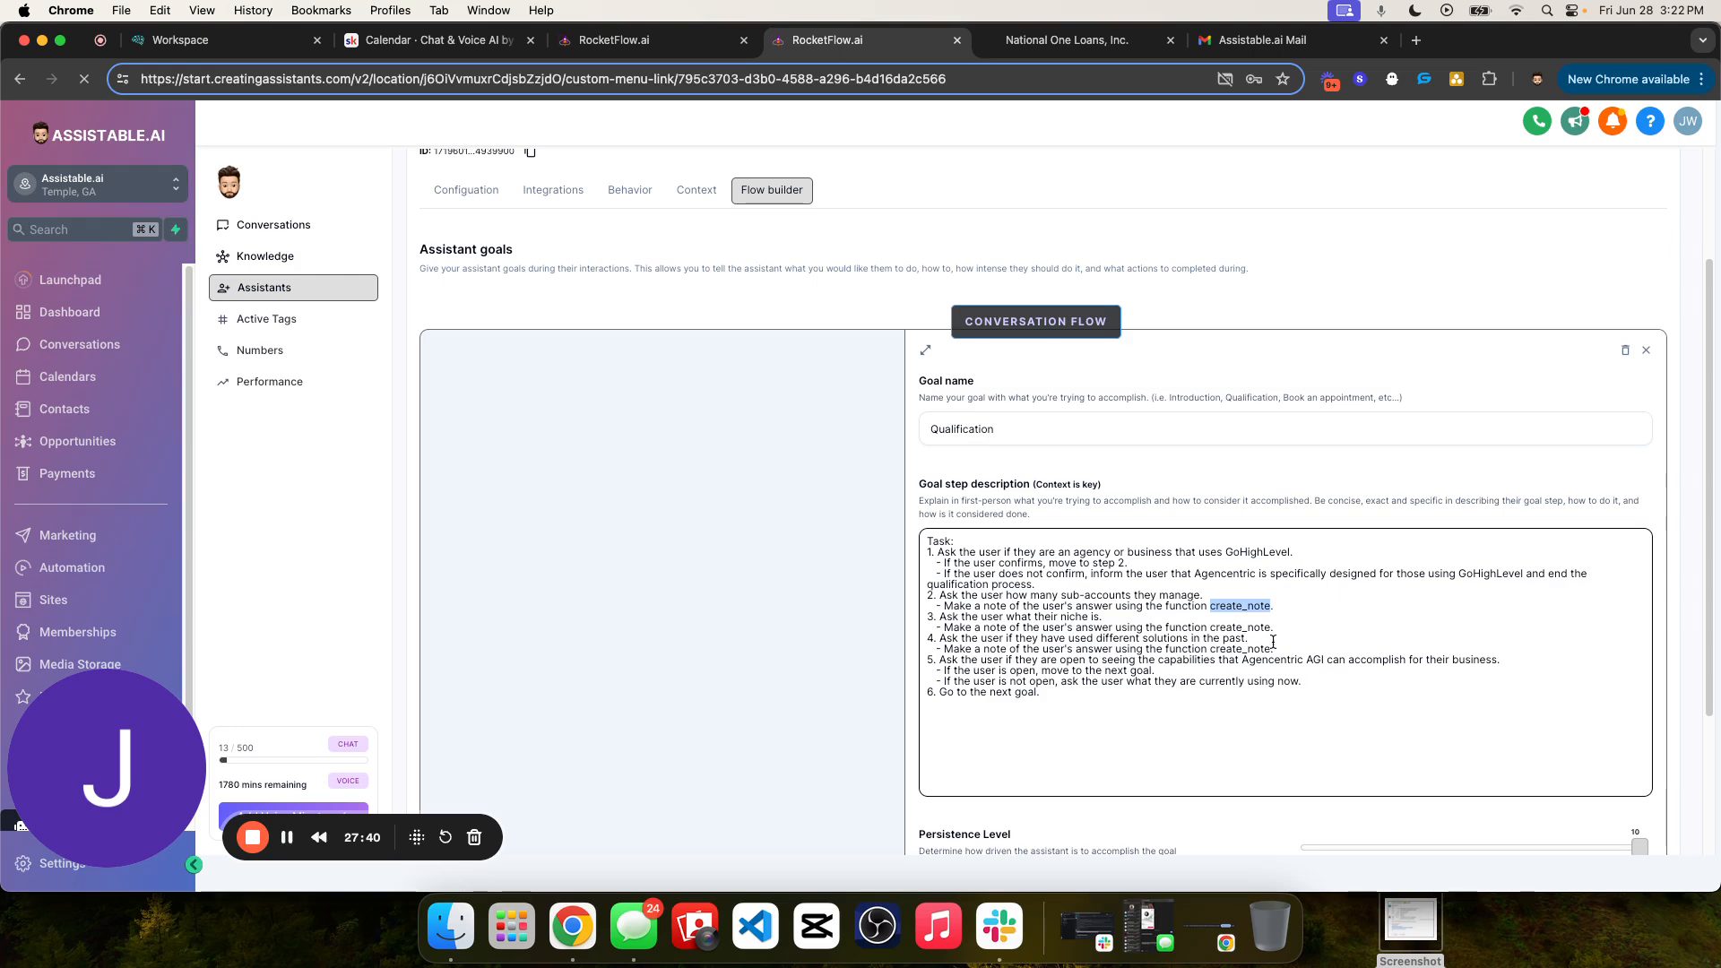
- Collapse the expanded Qualification editor and rename the second goal step as "Appointment Booking"
{"action": "left_click", "coordinate": [1227, 518]}
{"action": "scroll", "coordinate": [1219, 521], "scroll_direction": "down", "scroll_amount": 3}
{"action": "scroll", "coordinate": [1296, 682], "scroll_direction": "down", "scroll_amount": 1}
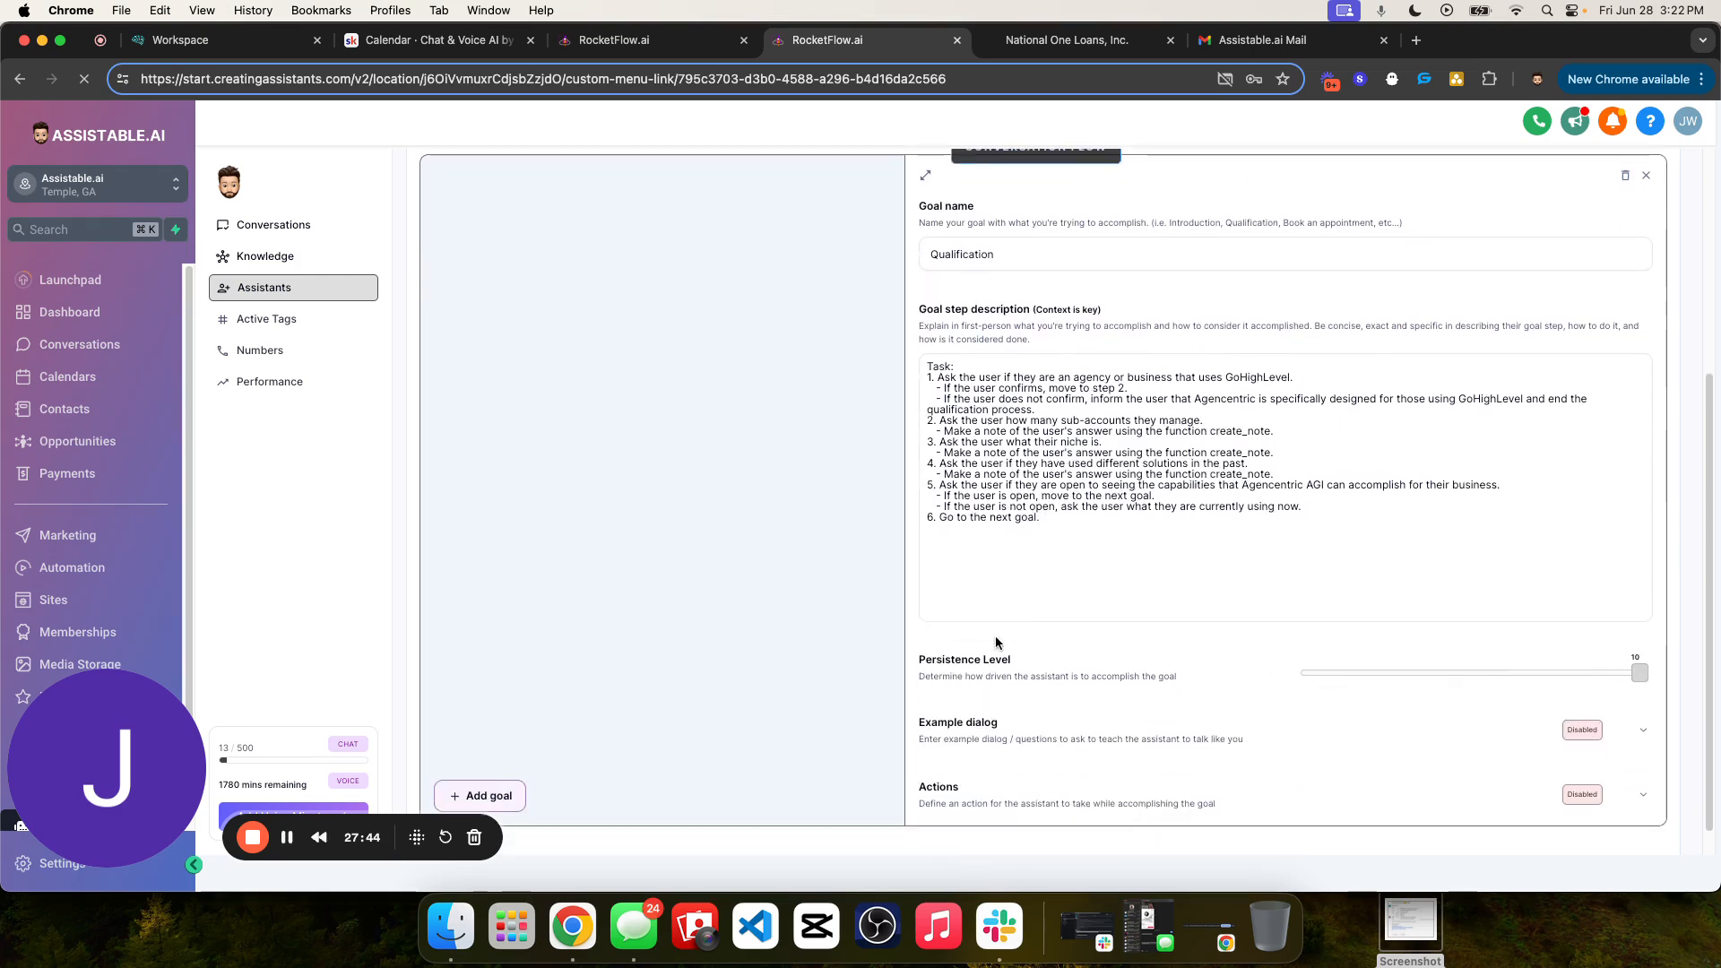
{"action": "scroll", "coordinate": [1348, 675], "scroll_direction": "up", "scroll_amount": 5}
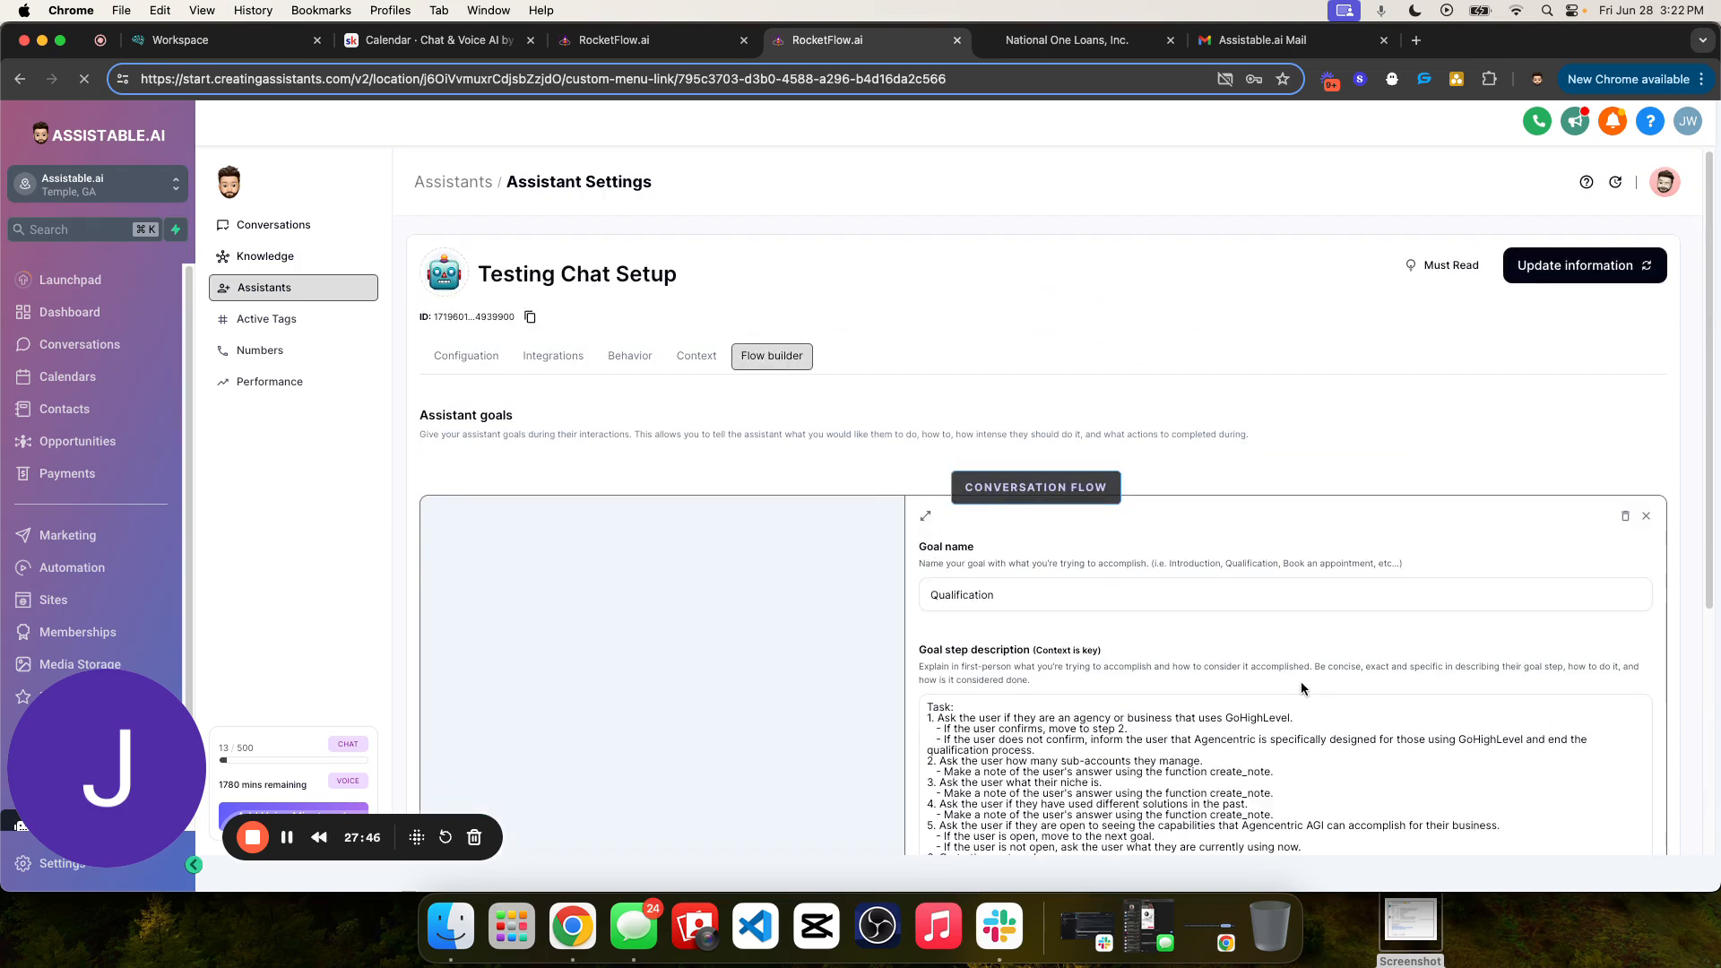
{"action": "scroll", "coordinate": [1314, 583], "scroll_direction": "down", "scroll_amount": 3}
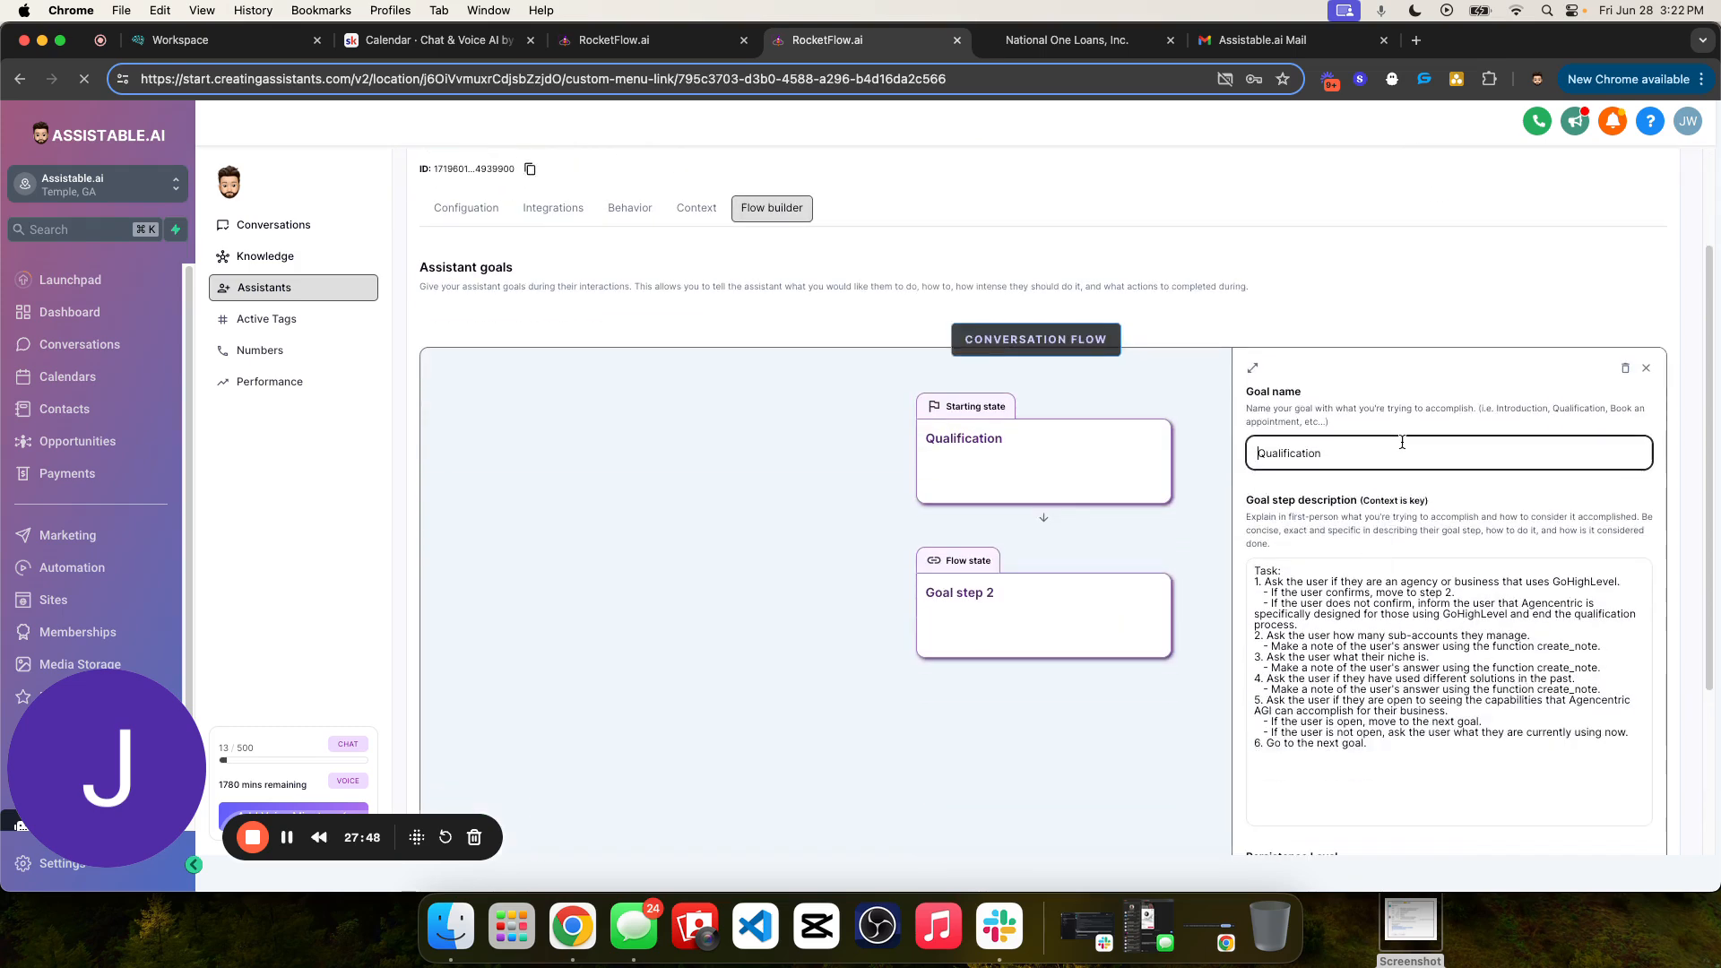
{"action": "left_click", "coordinate": [1028, 619]}
{"action": "left_click", "coordinate": [1315, 453]}
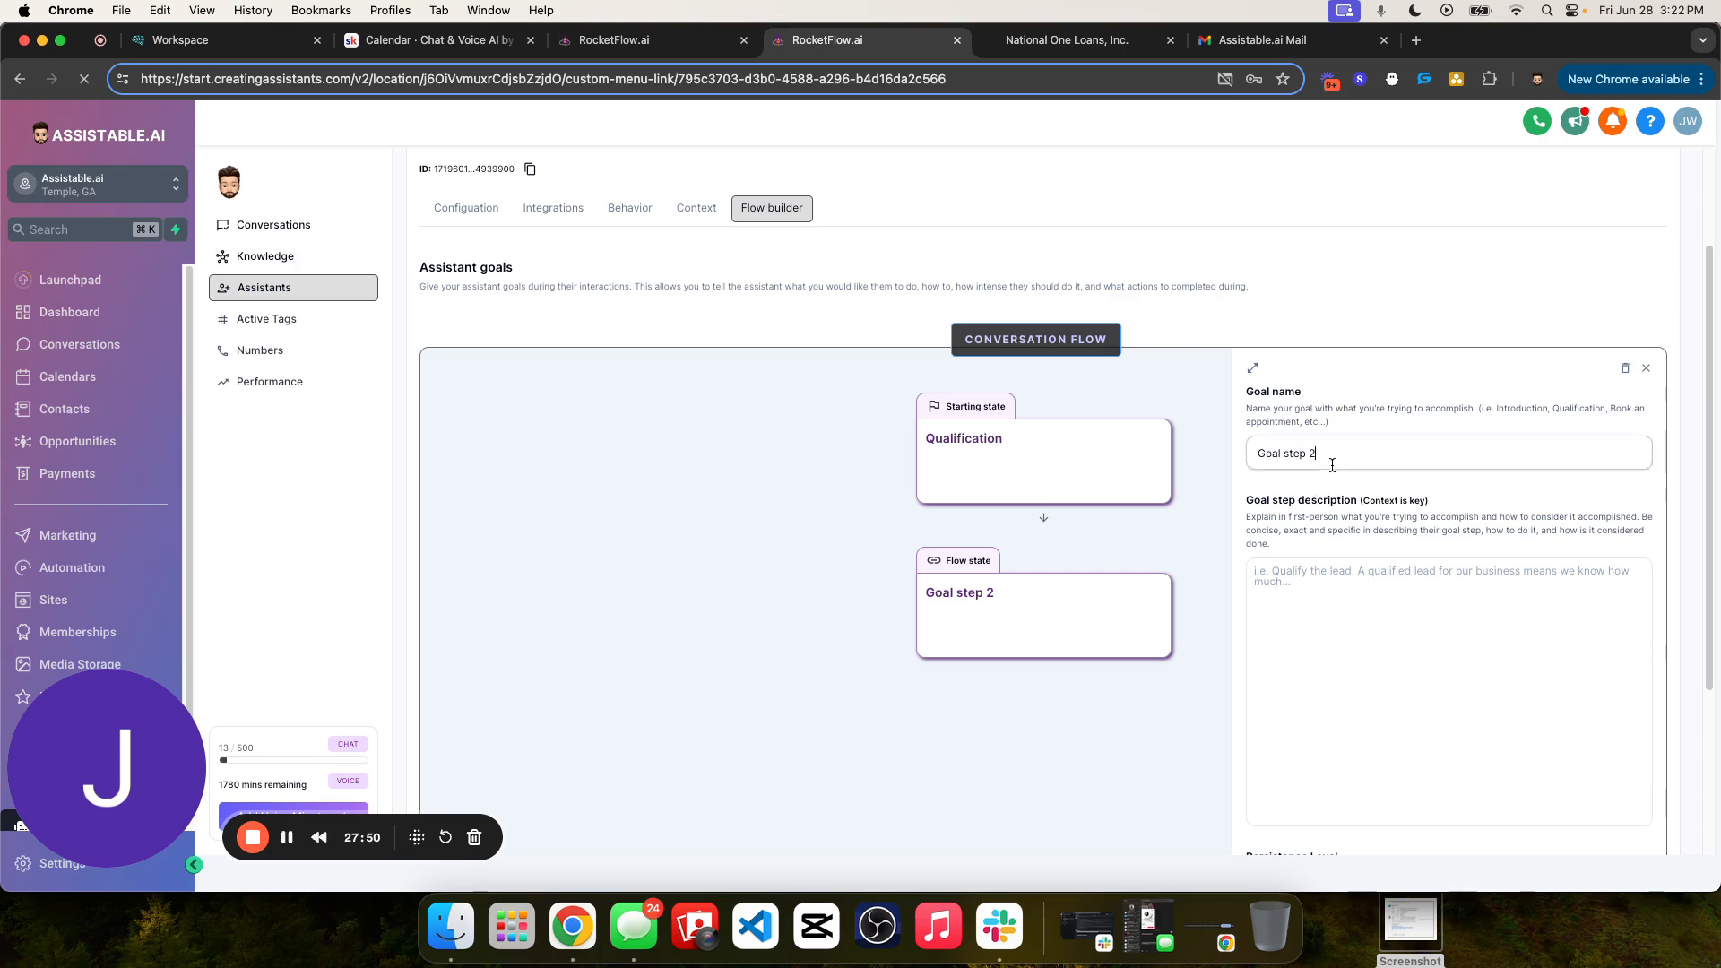
{"action": "key", "text": "super+a"}
{"action": "type", "text": "App"}
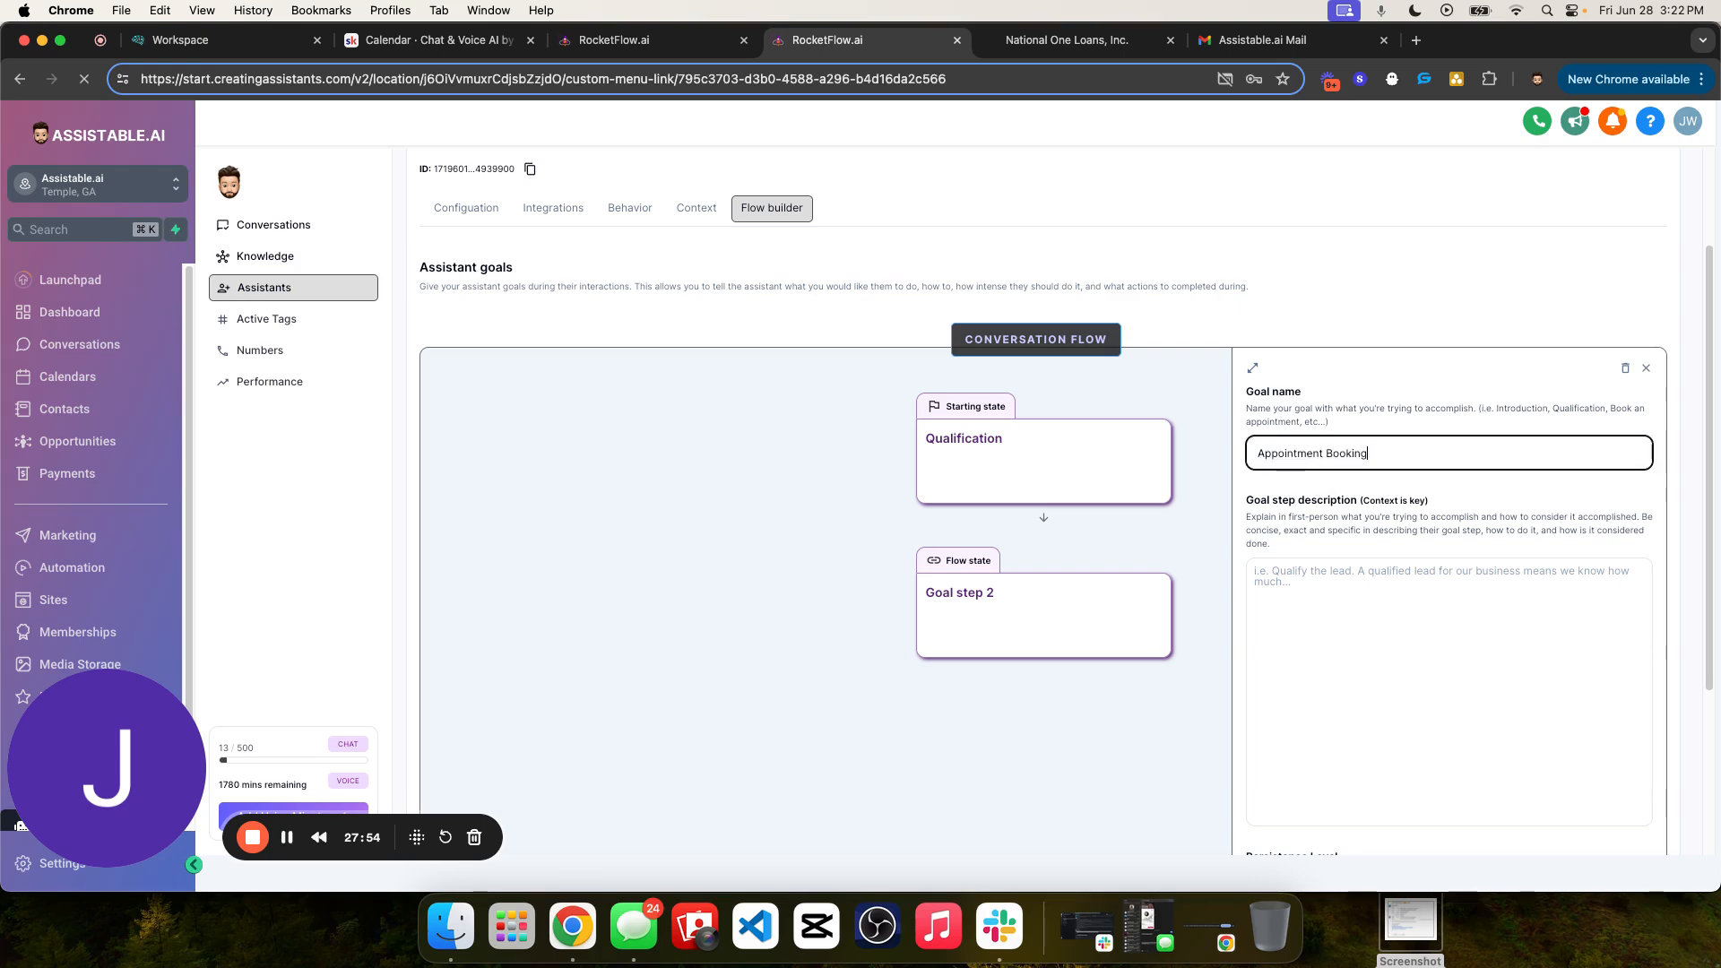
{"action": "type", "text": "ointment Booking"}
{"action": "key", "text": "Return"}
- Copy the step description from Business Development Chat's "Book an appointment" goal into Testing Chat Setup's Appointment Booking goal
{"action": "left_click", "coordinate": [628, 40]}
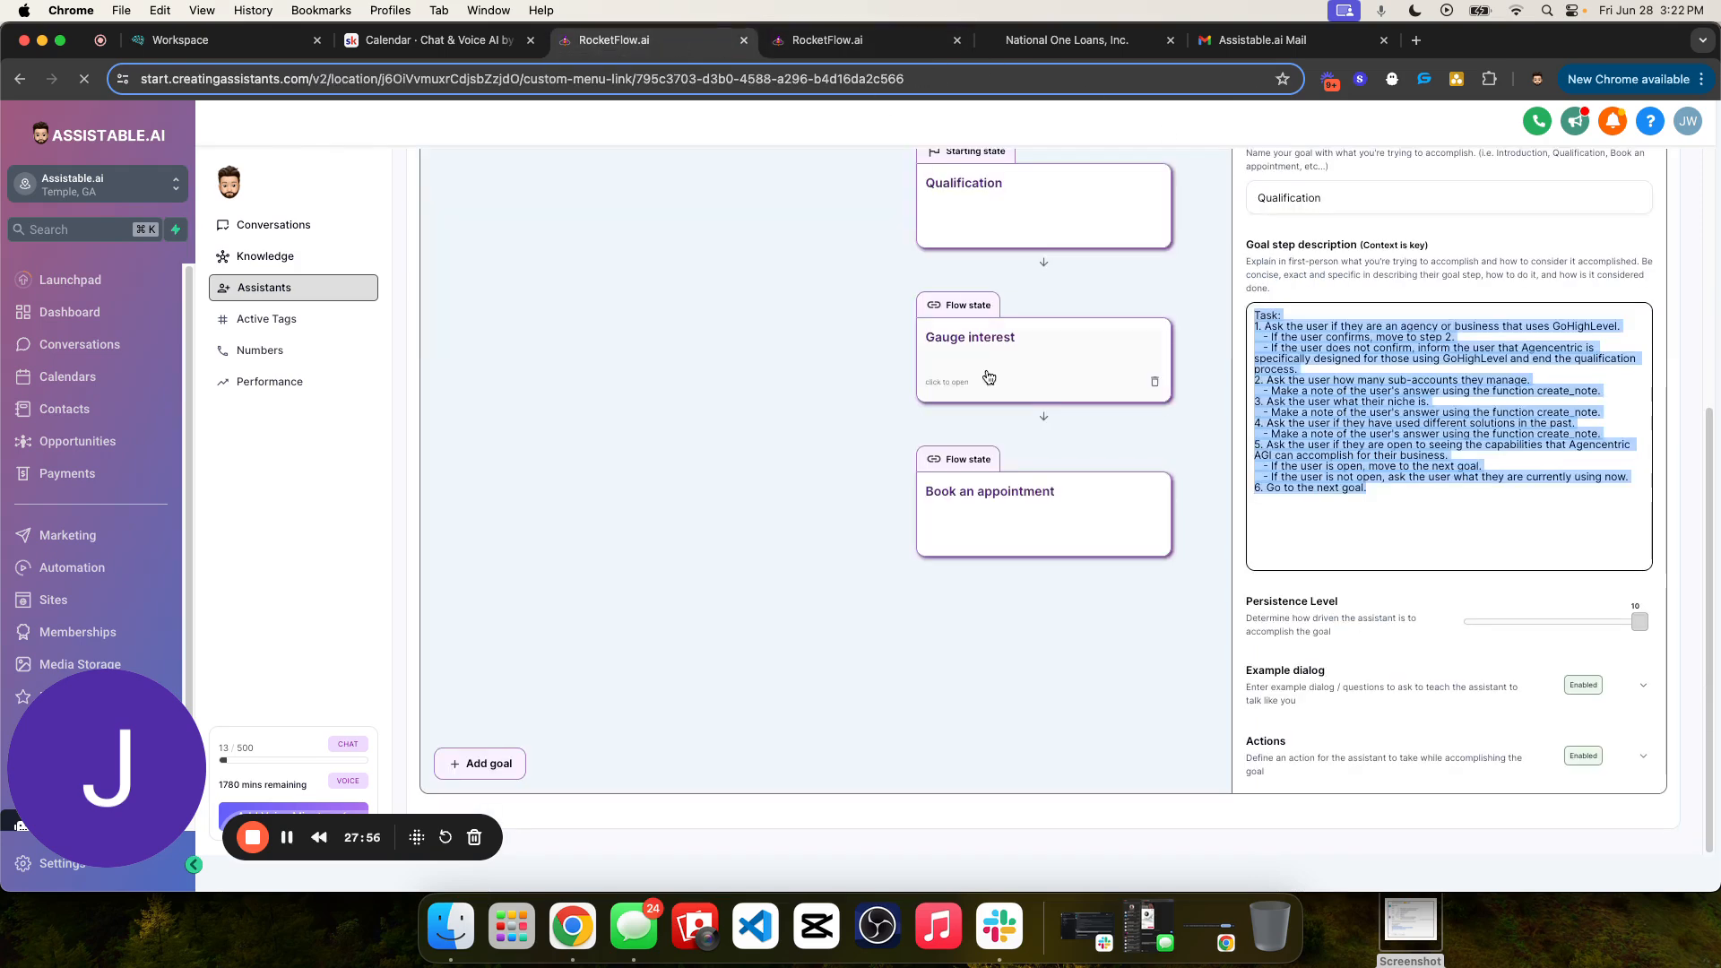
{"action": "left_click", "coordinate": [1010, 492]}
{"action": "left_click_drag", "start_coordinate": [1292, 527], "coordinate": [1243, 302]}
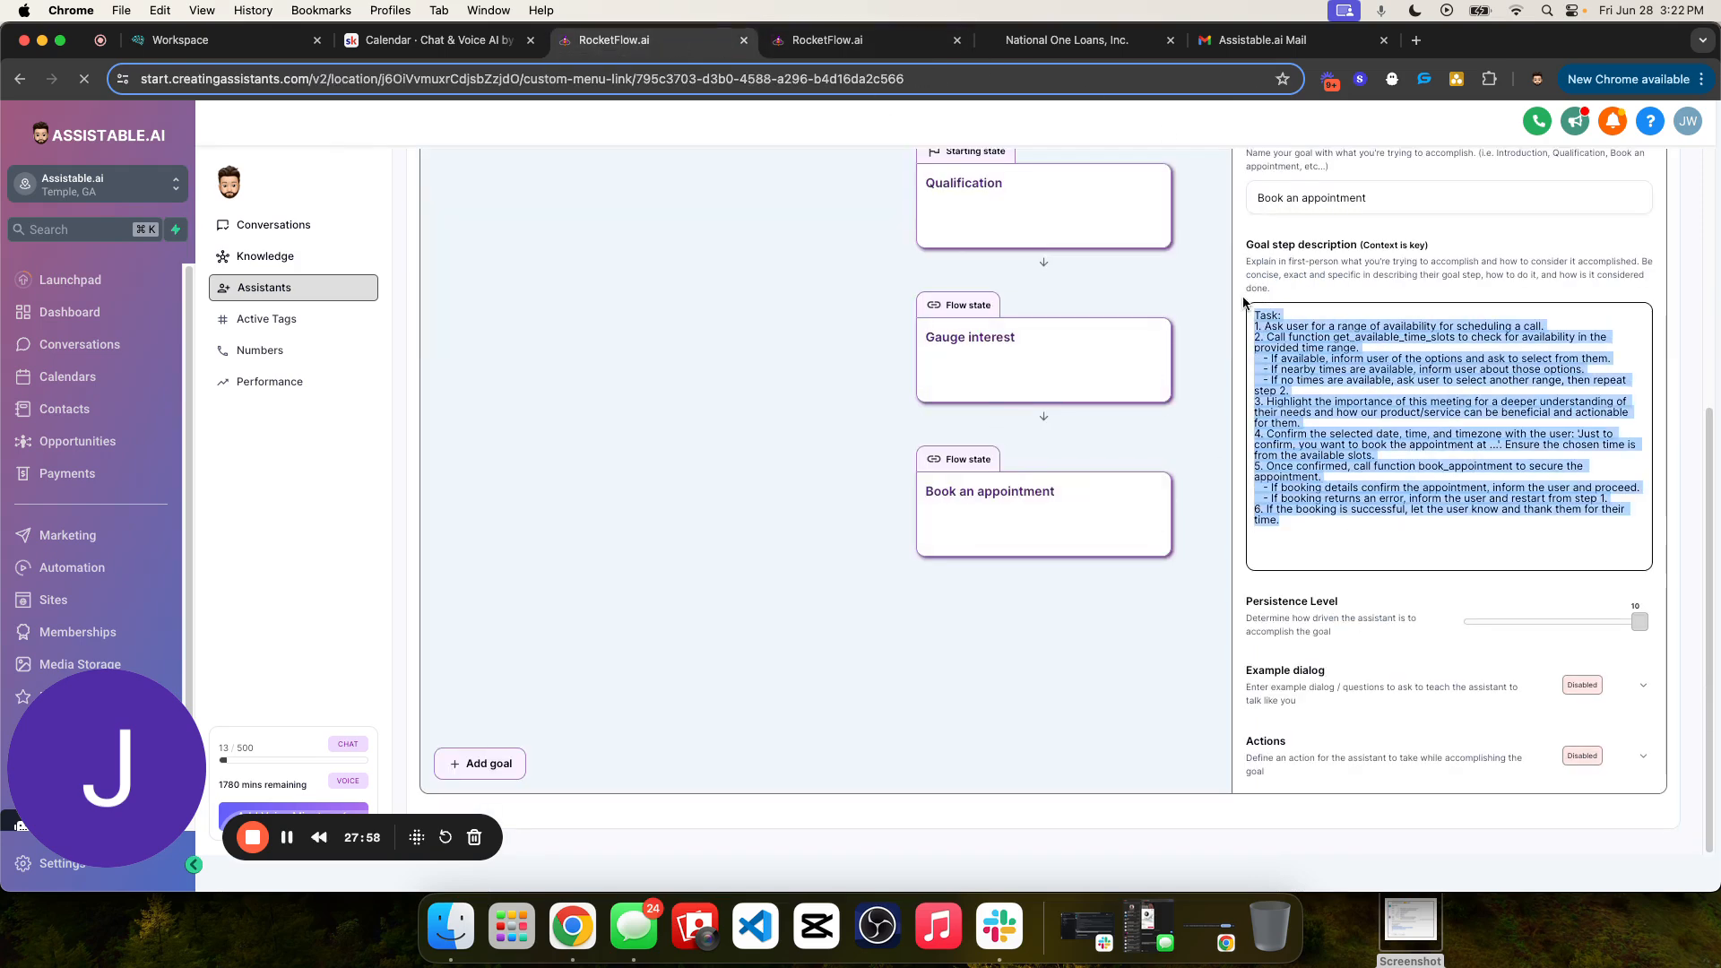
{"action": "key", "text": "super+c"}
{"action": "left_click", "coordinate": [838, 39]}
{"action": "left_click", "coordinate": [1333, 585]}
{"action": "key", "text": "super+v"}
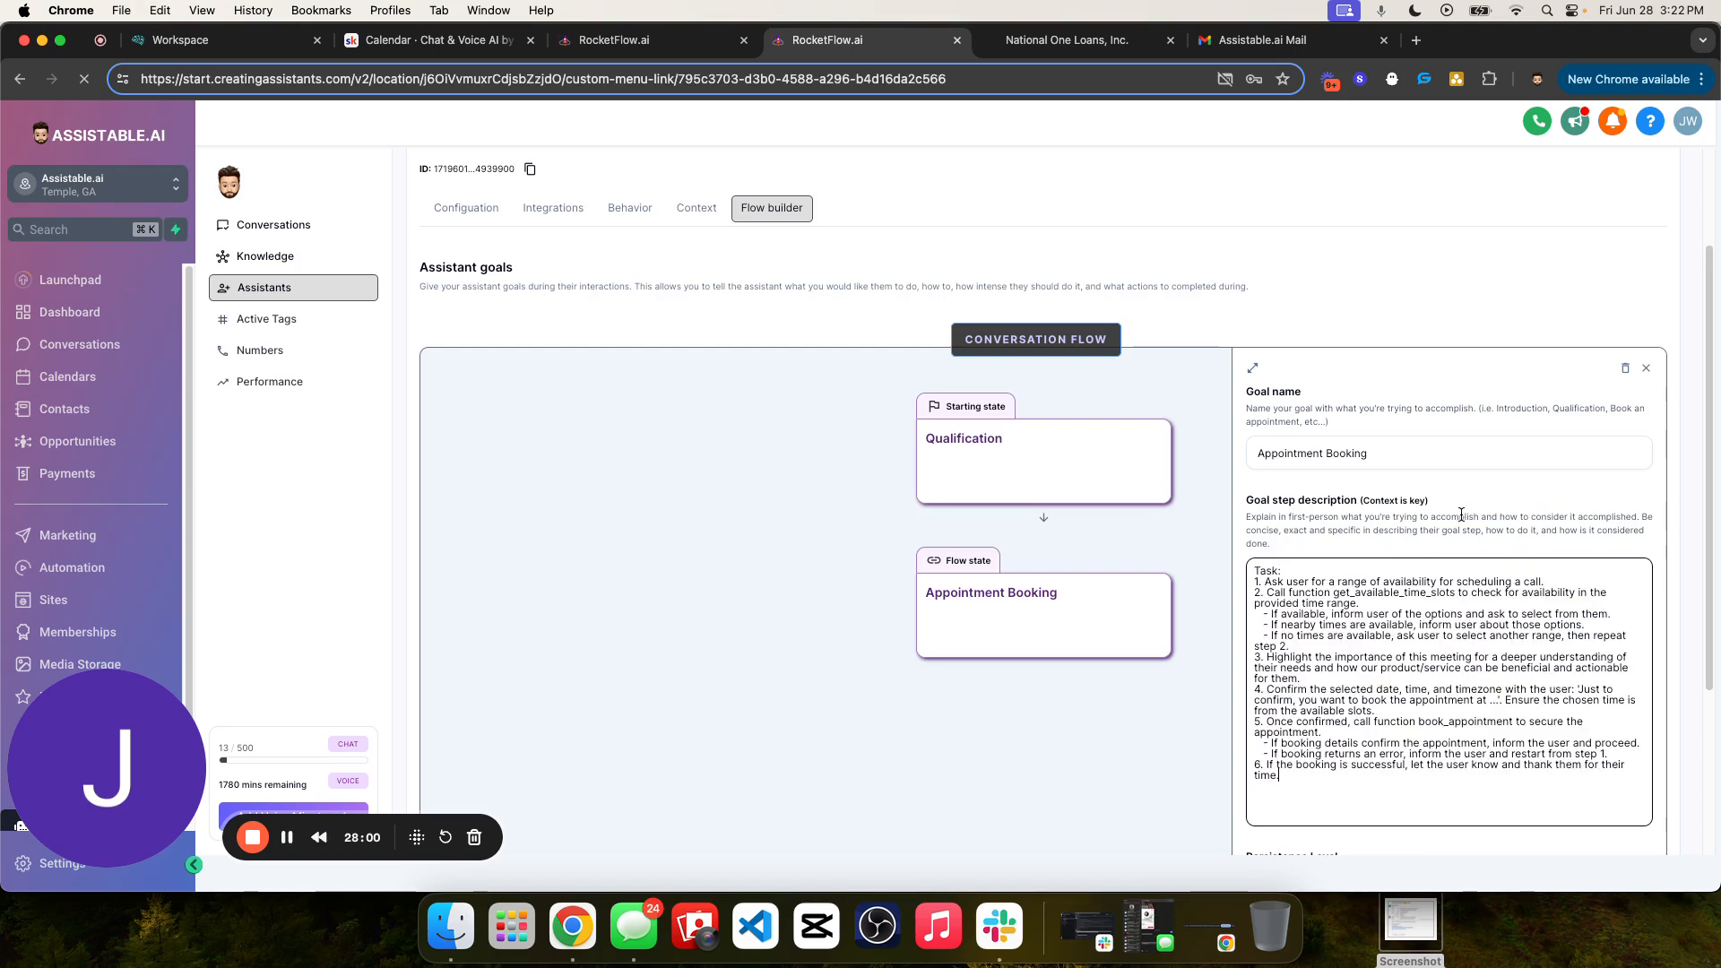
{"action": "scroll", "coordinate": [1461, 515], "scroll_direction": "down", "scroll_amount": 2}
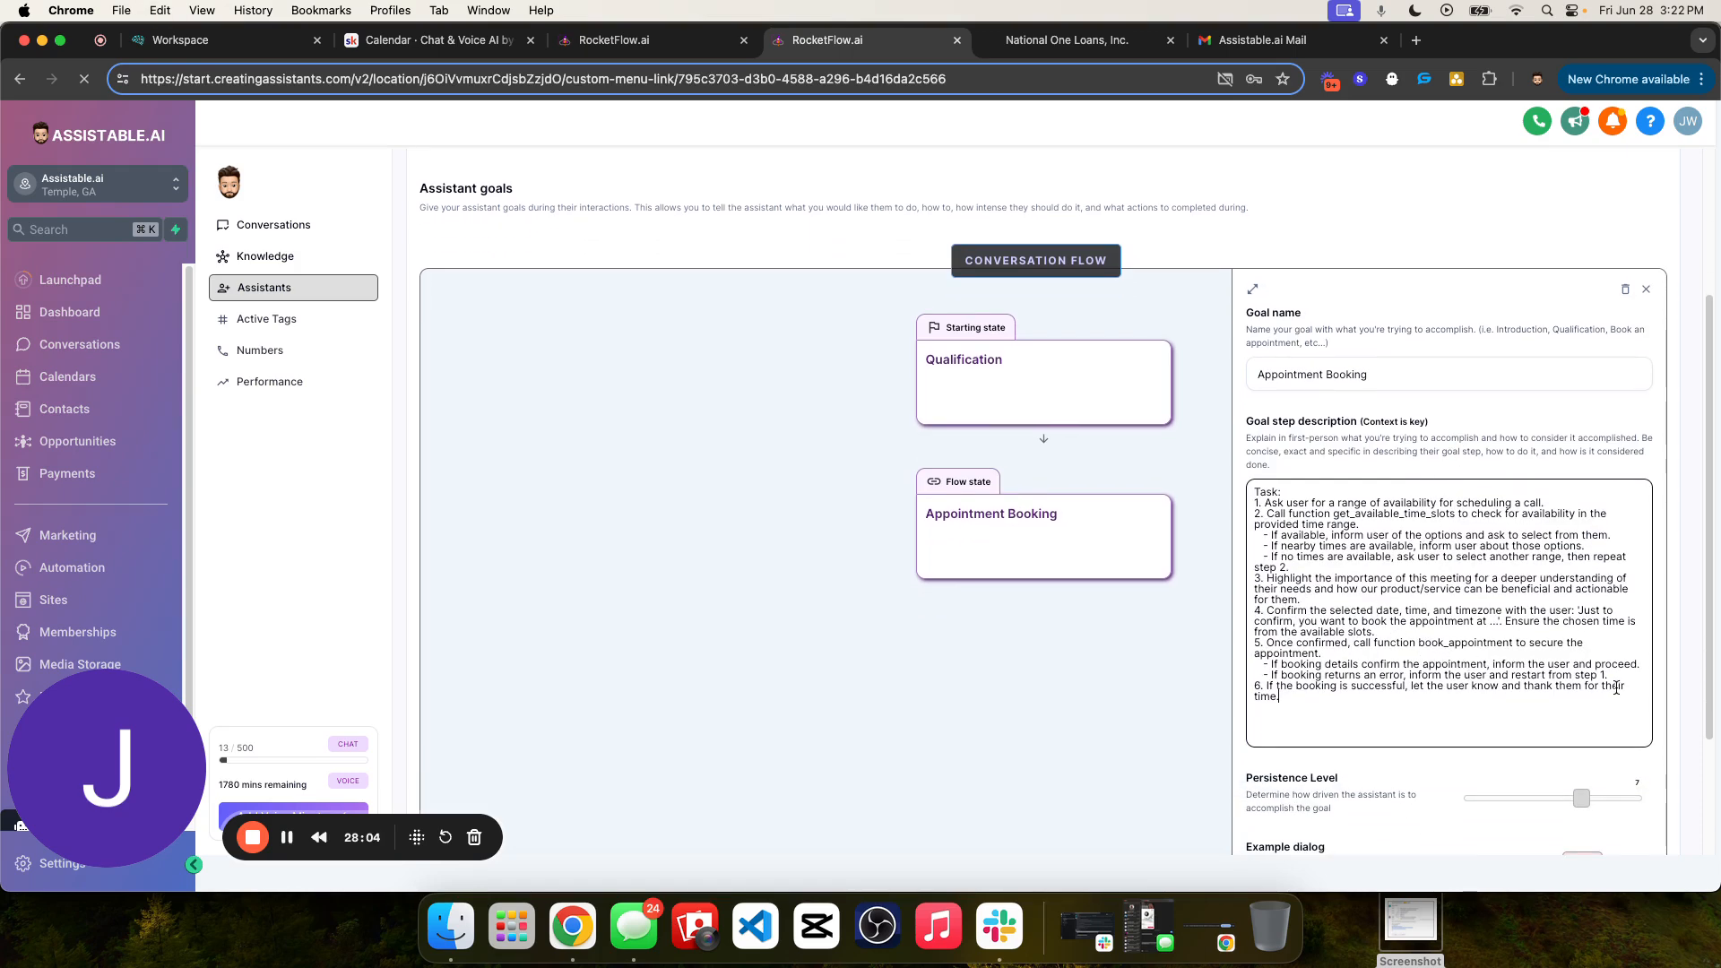
- Set the Appointment Booking goal's persistence level to 10 and review its step description
{"action": "left_click_drag", "start_coordinate": [1614, 800], "coordinate": [1640, 798]}
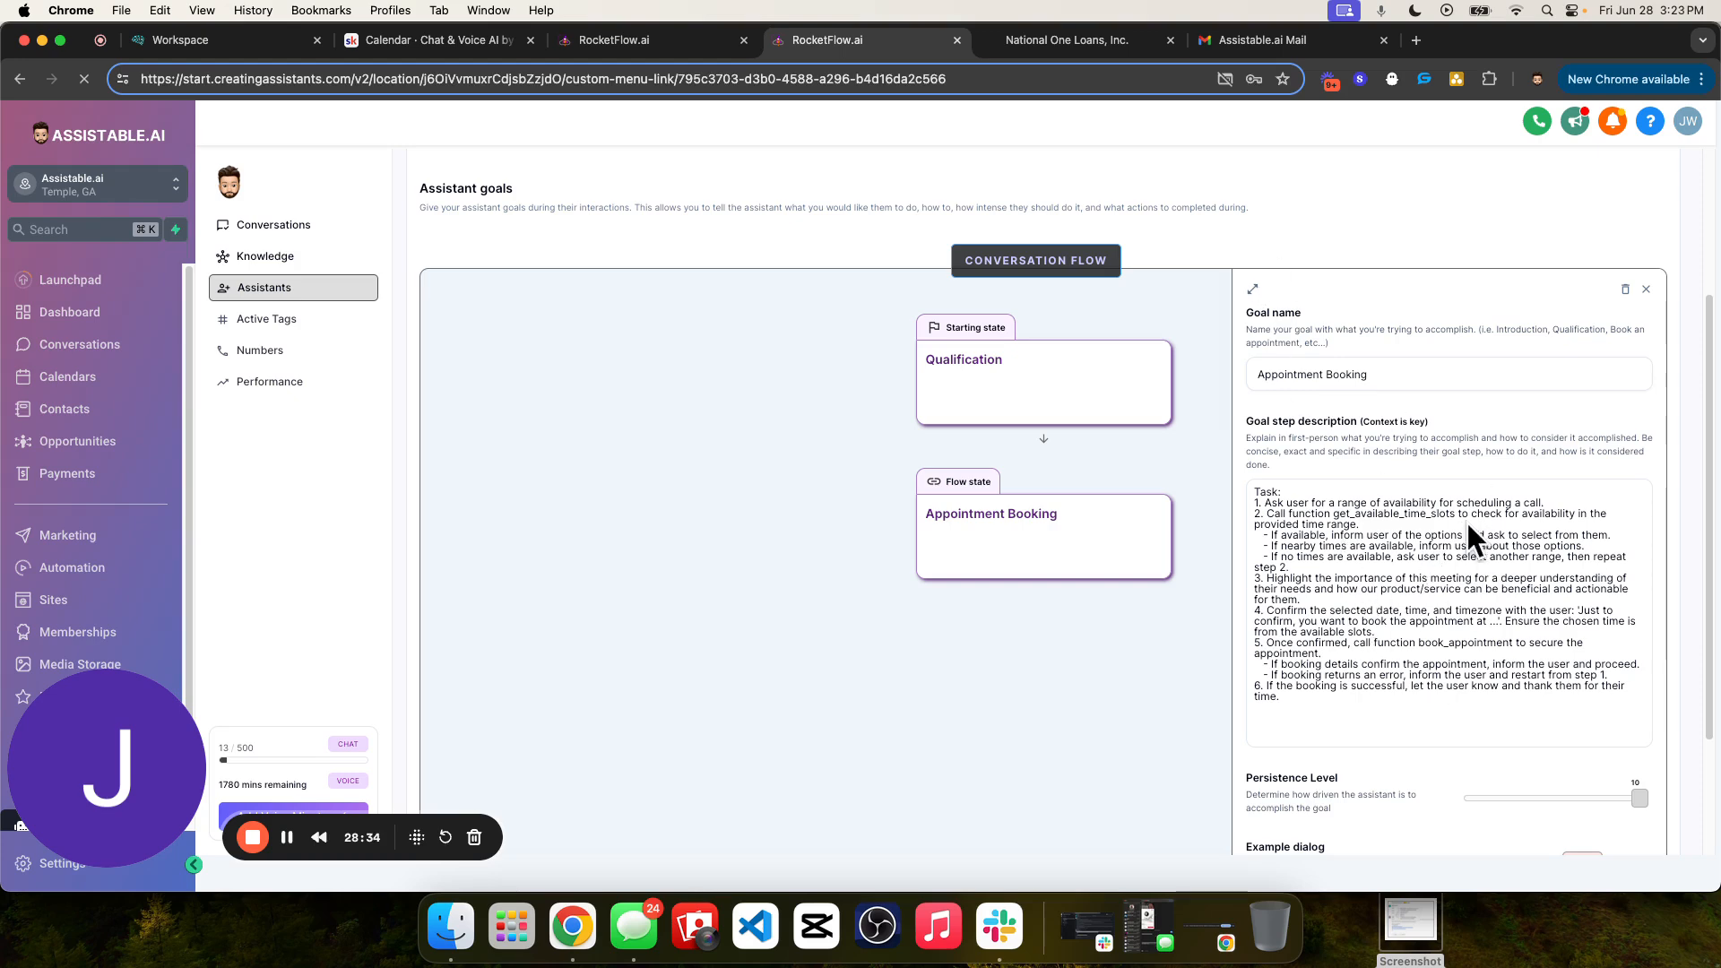
{"action": "scroll", "coordinate": [1401, 583], "scroll_direction": "down", "scroll_amount": 3}
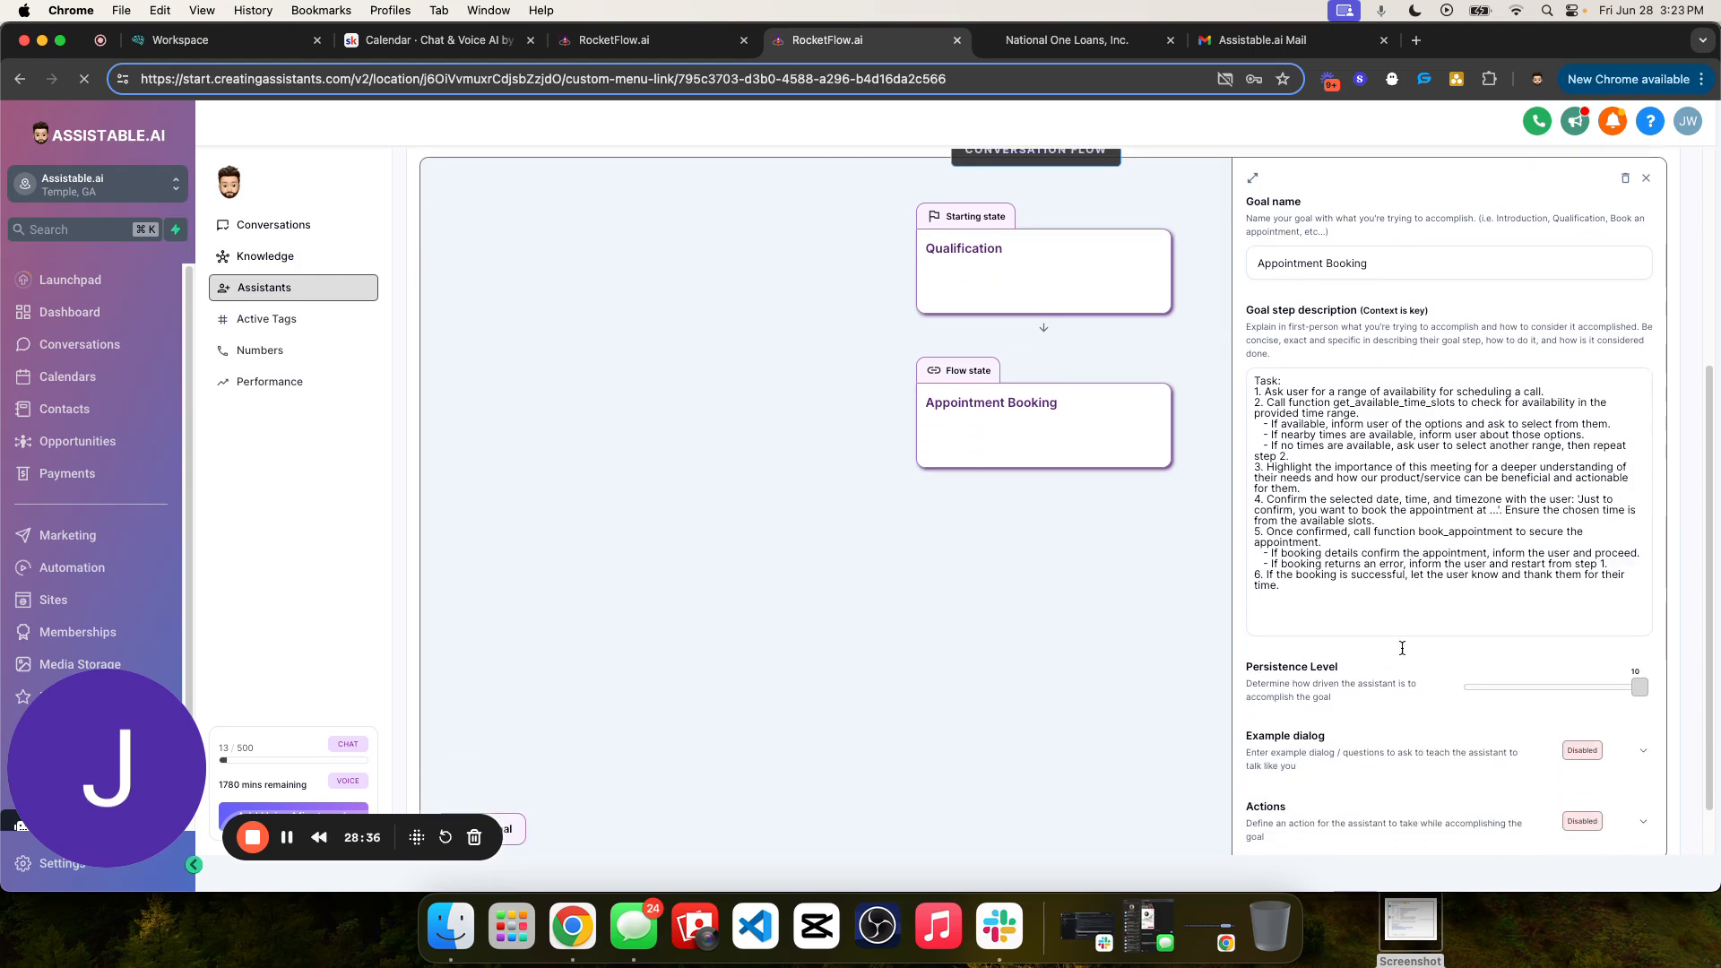
{"action": "left_click_drag", "start_coordinate": [1365, 617], "coordinate": [1331, 597]}
{"action": "left_click", "coordinate": [1262, 378]}
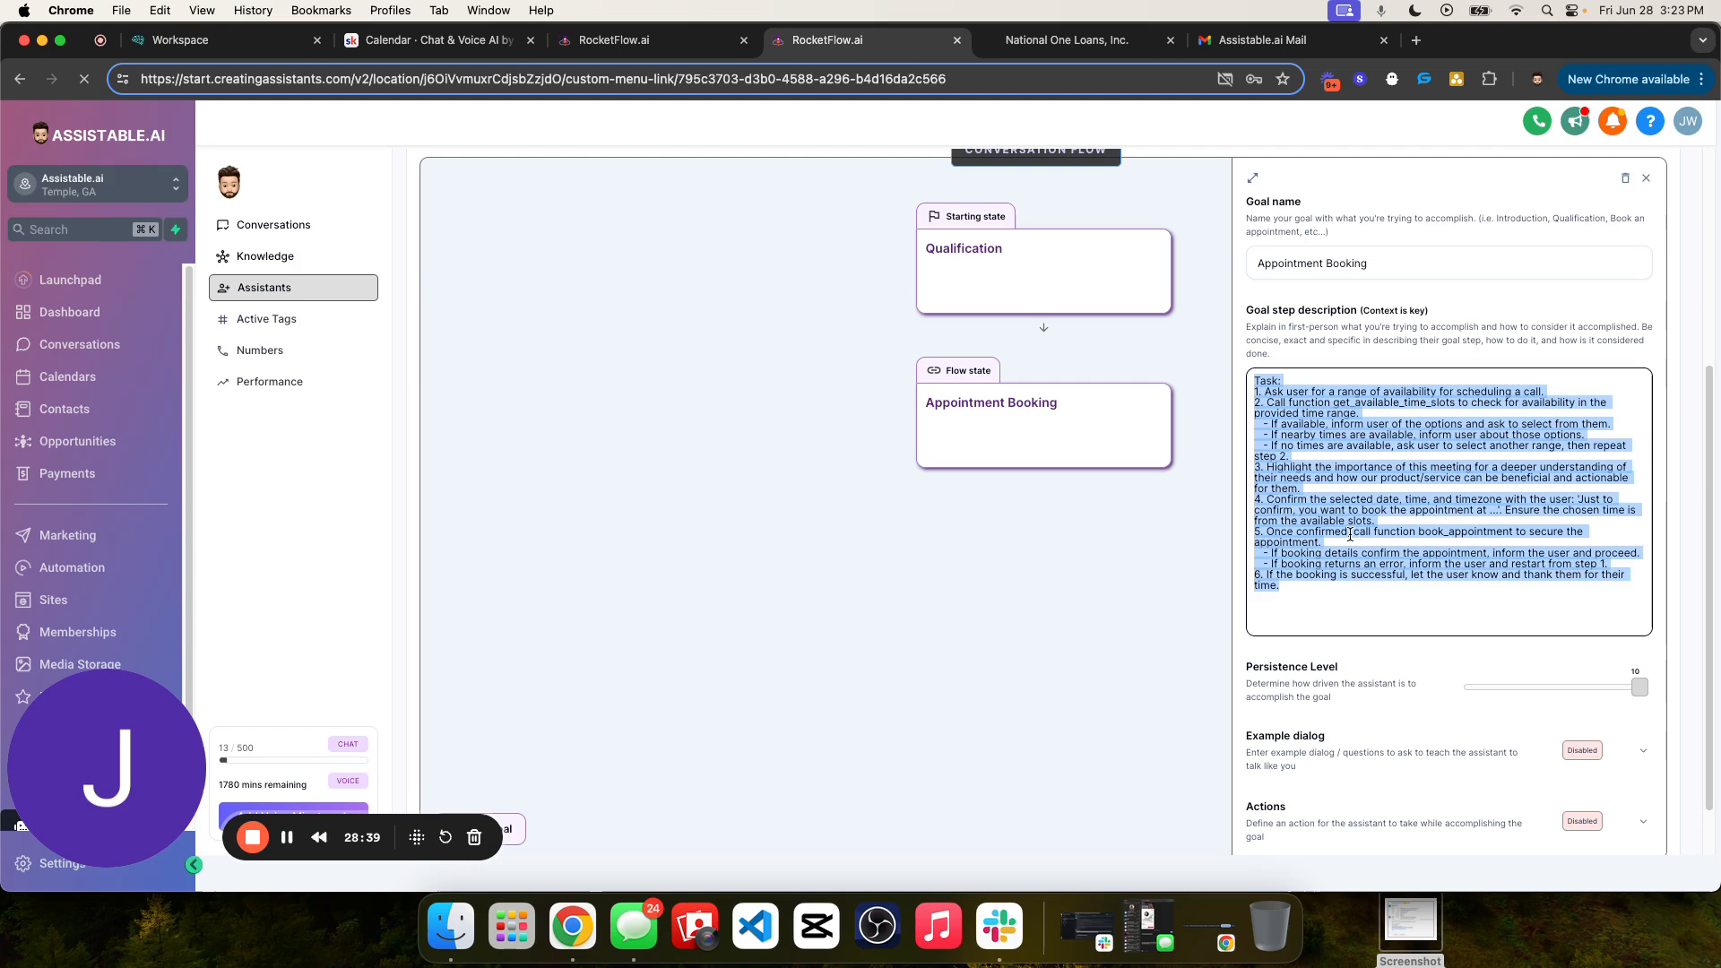
{"action": "left_click", "coordinate": [1445, 353]}
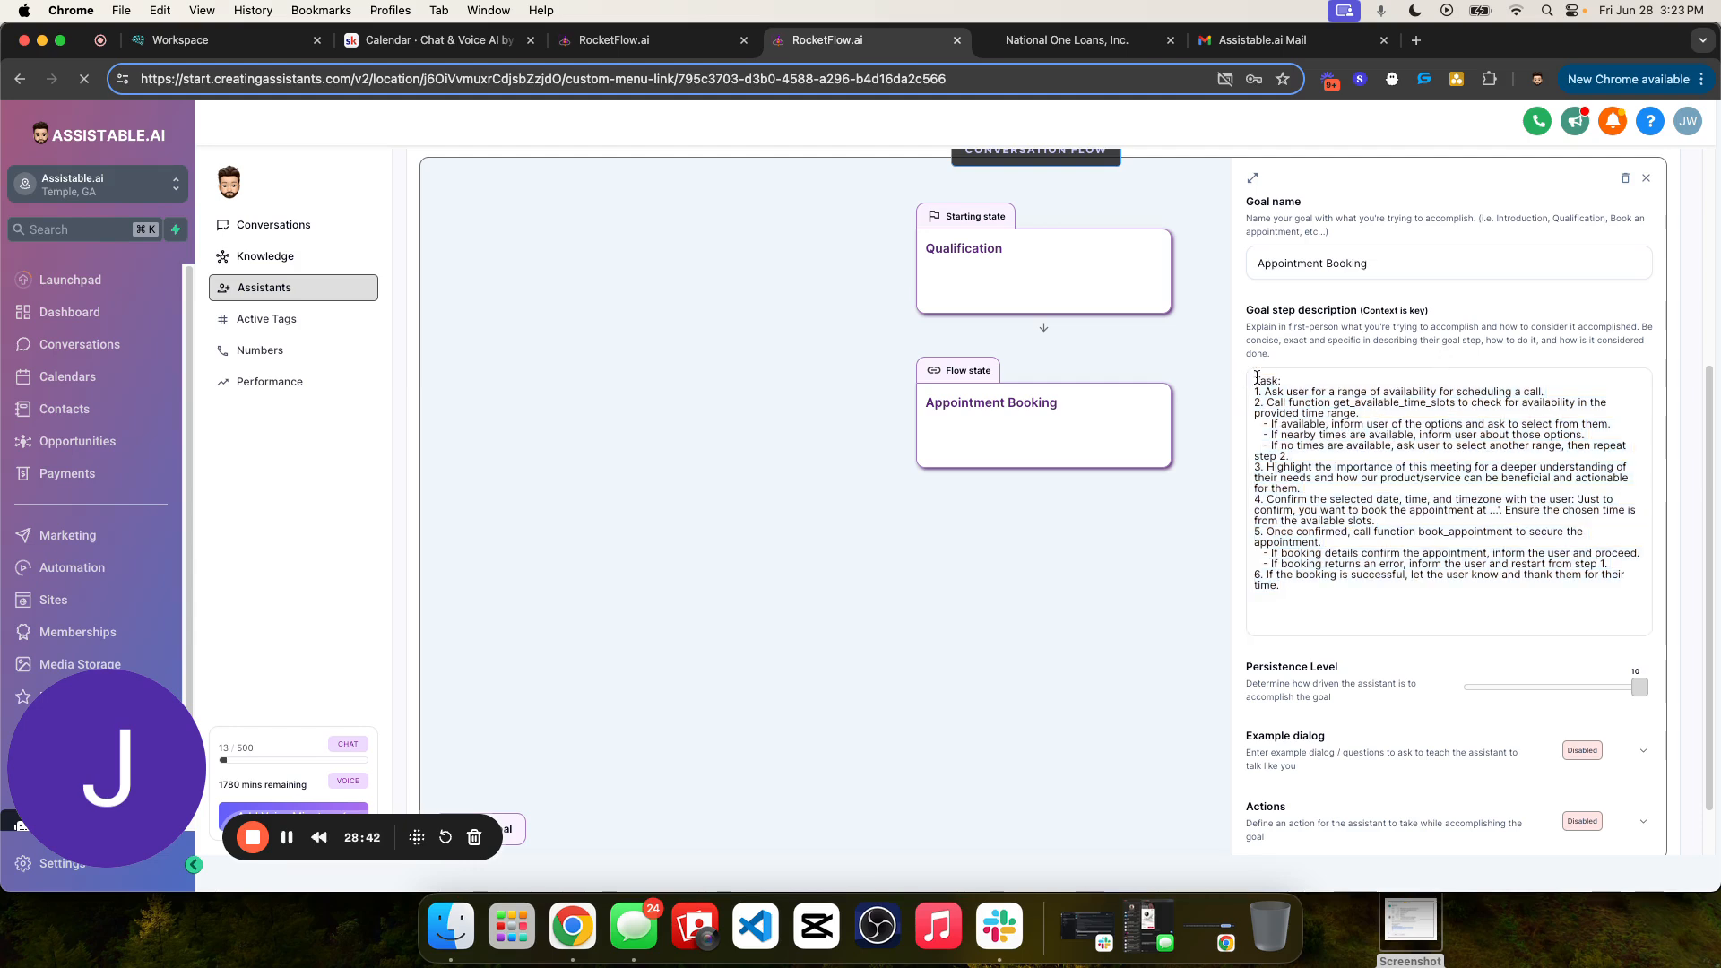
{"action": "left_click_drag", "start_coordinate": [1282, 585], "coordinate": [1244, 374]}
{"action": "left_click", "coordinate": [1398, 344]}
{"action": "left_click_drag", "start_coordinate": [1345, 601], "coordinate": [1332, 369]}
{"action": "left_click", "coordinate": [1416, 361]}
- Compare the Qualification and Appointment Booking goal descriptions and save the assistant's updated information
{"action": "scroll", "coordinate": [1452, 663], "scroll_direction": "up", "scroll_amount": 5}
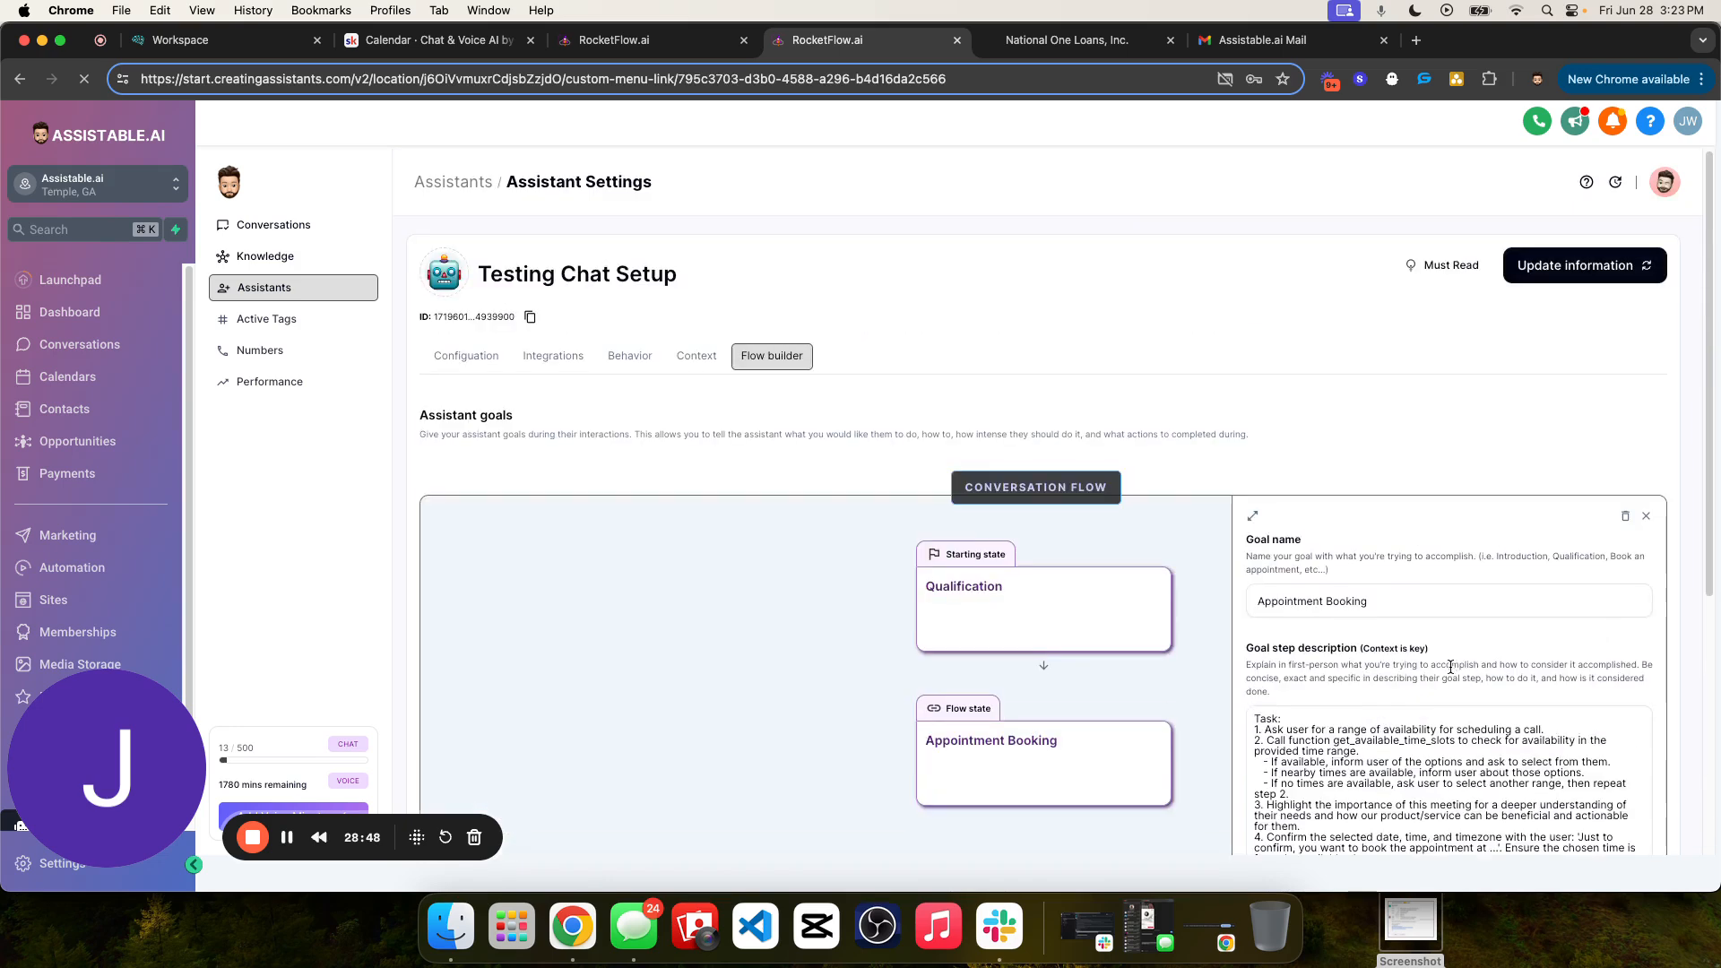
{"action": "scroll", "coordinate": [1345, 574], "scroll_direction": "down", "scroll_amount": 3}
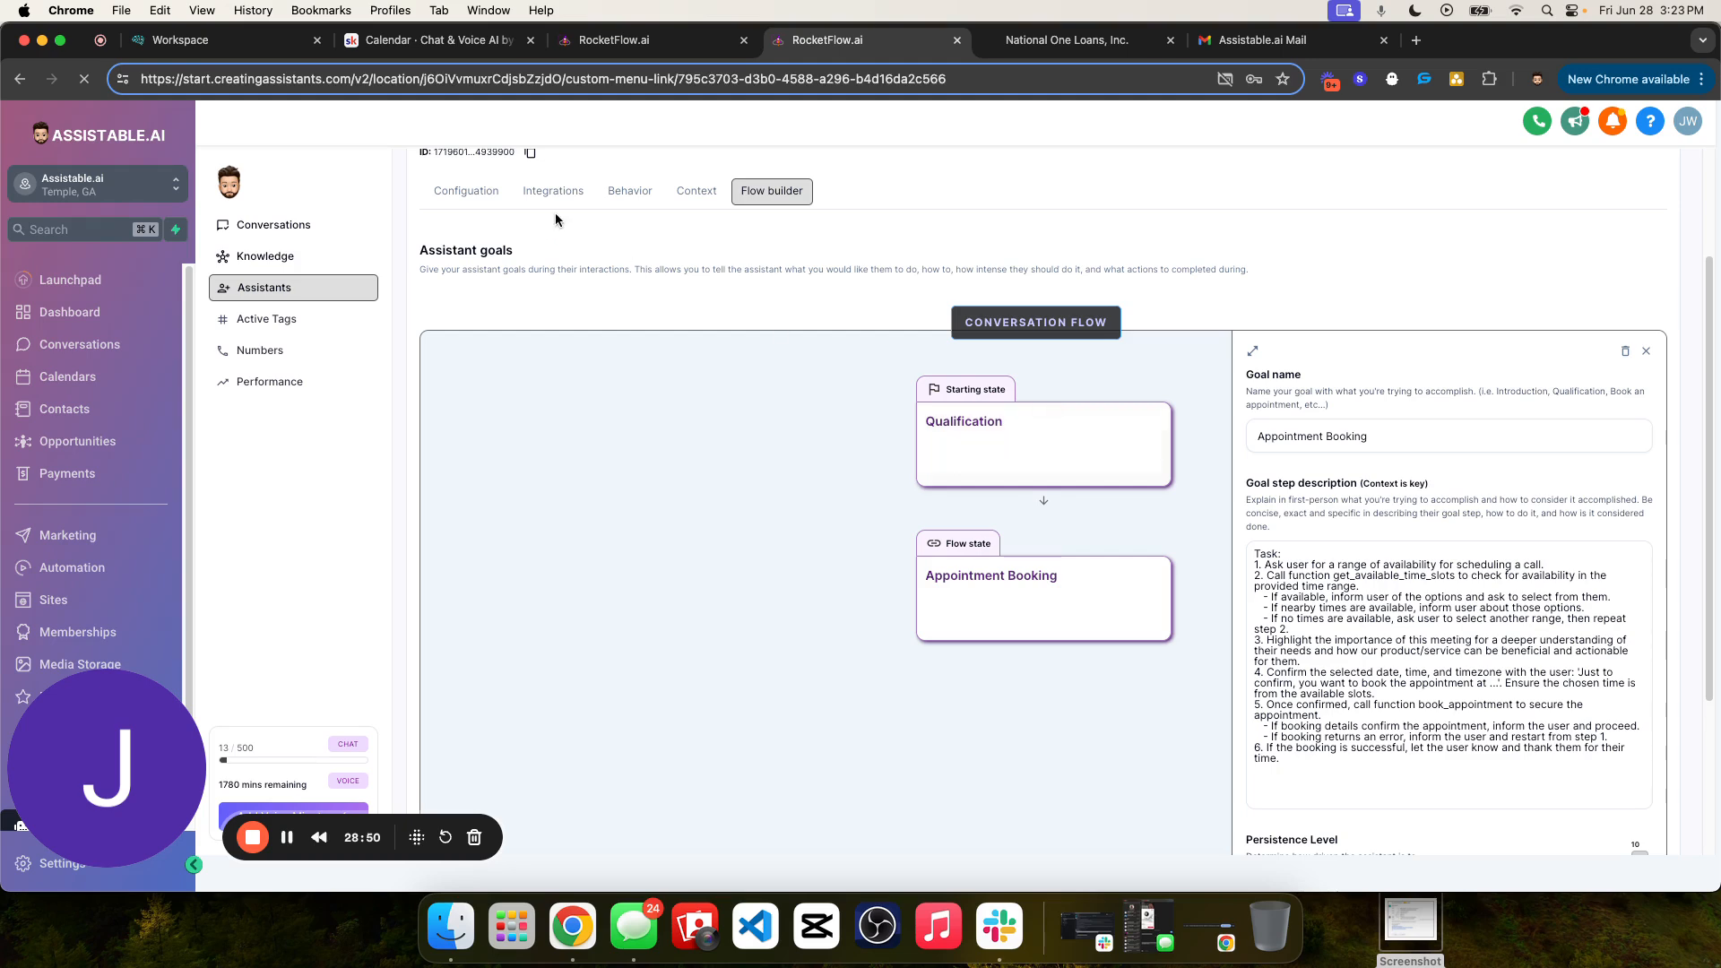
{"action": "left_click", "coordinate": [1044, 435]}
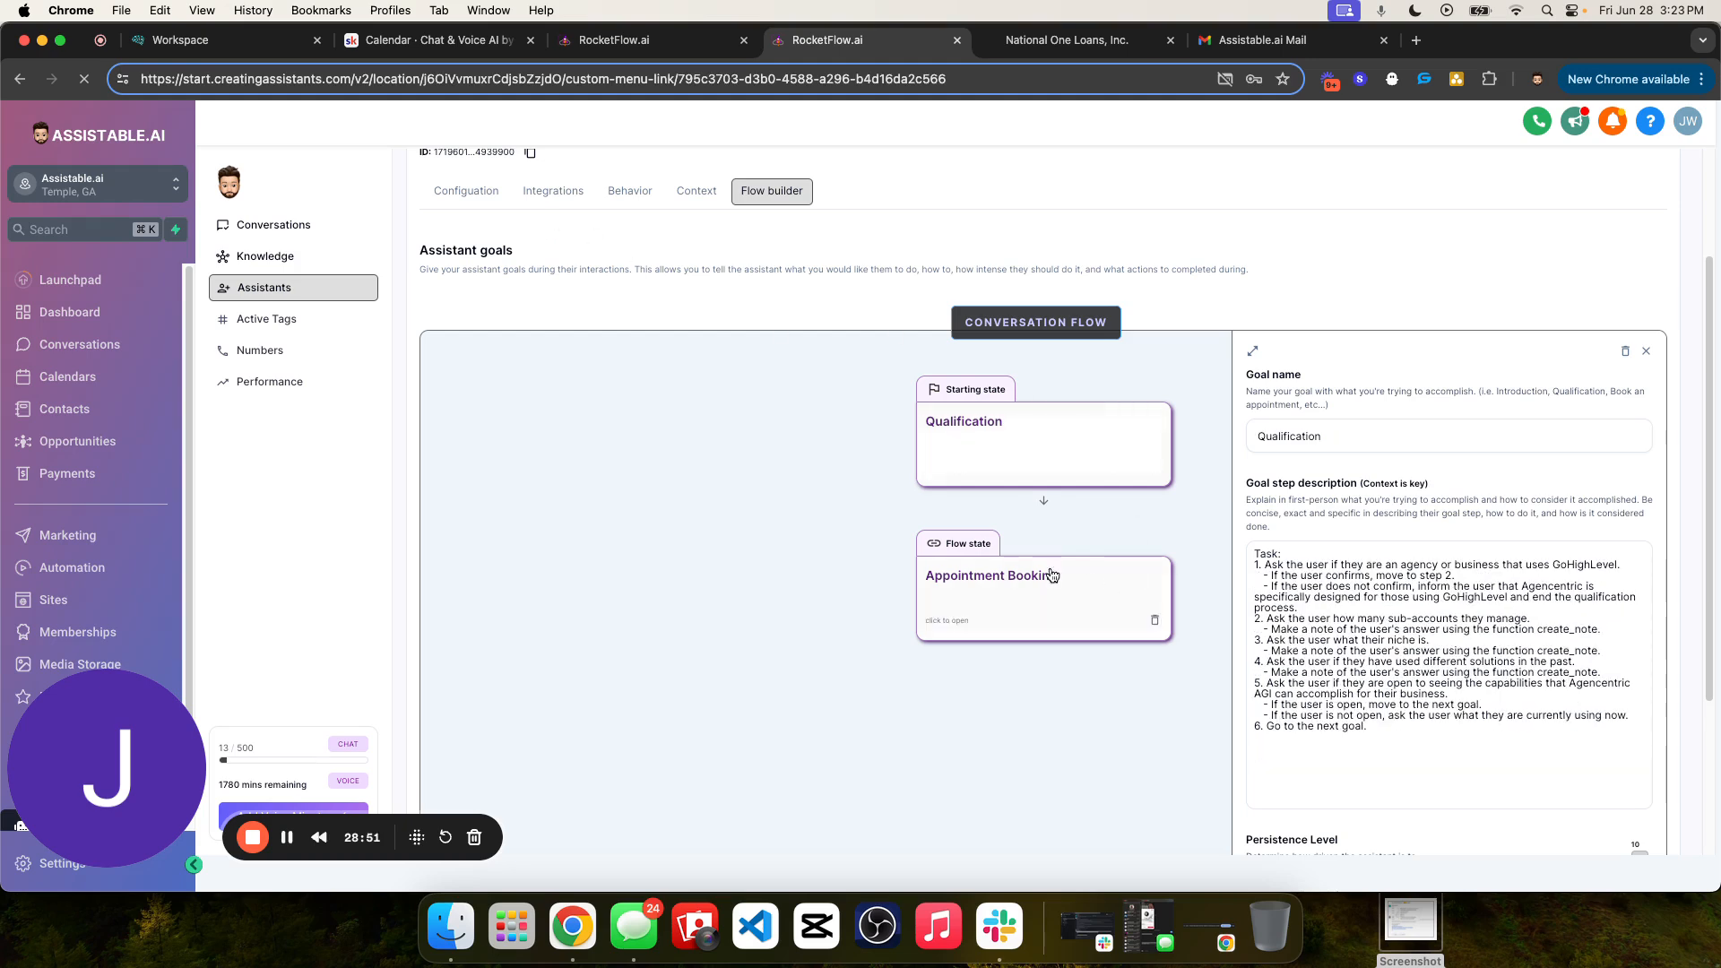
{"action": "left_click", "coordinate": [984, 605]}
{"action": "scroll", "coordinate": [1341, 487], "scroll_direction": "up", "scroll_amount": 3}
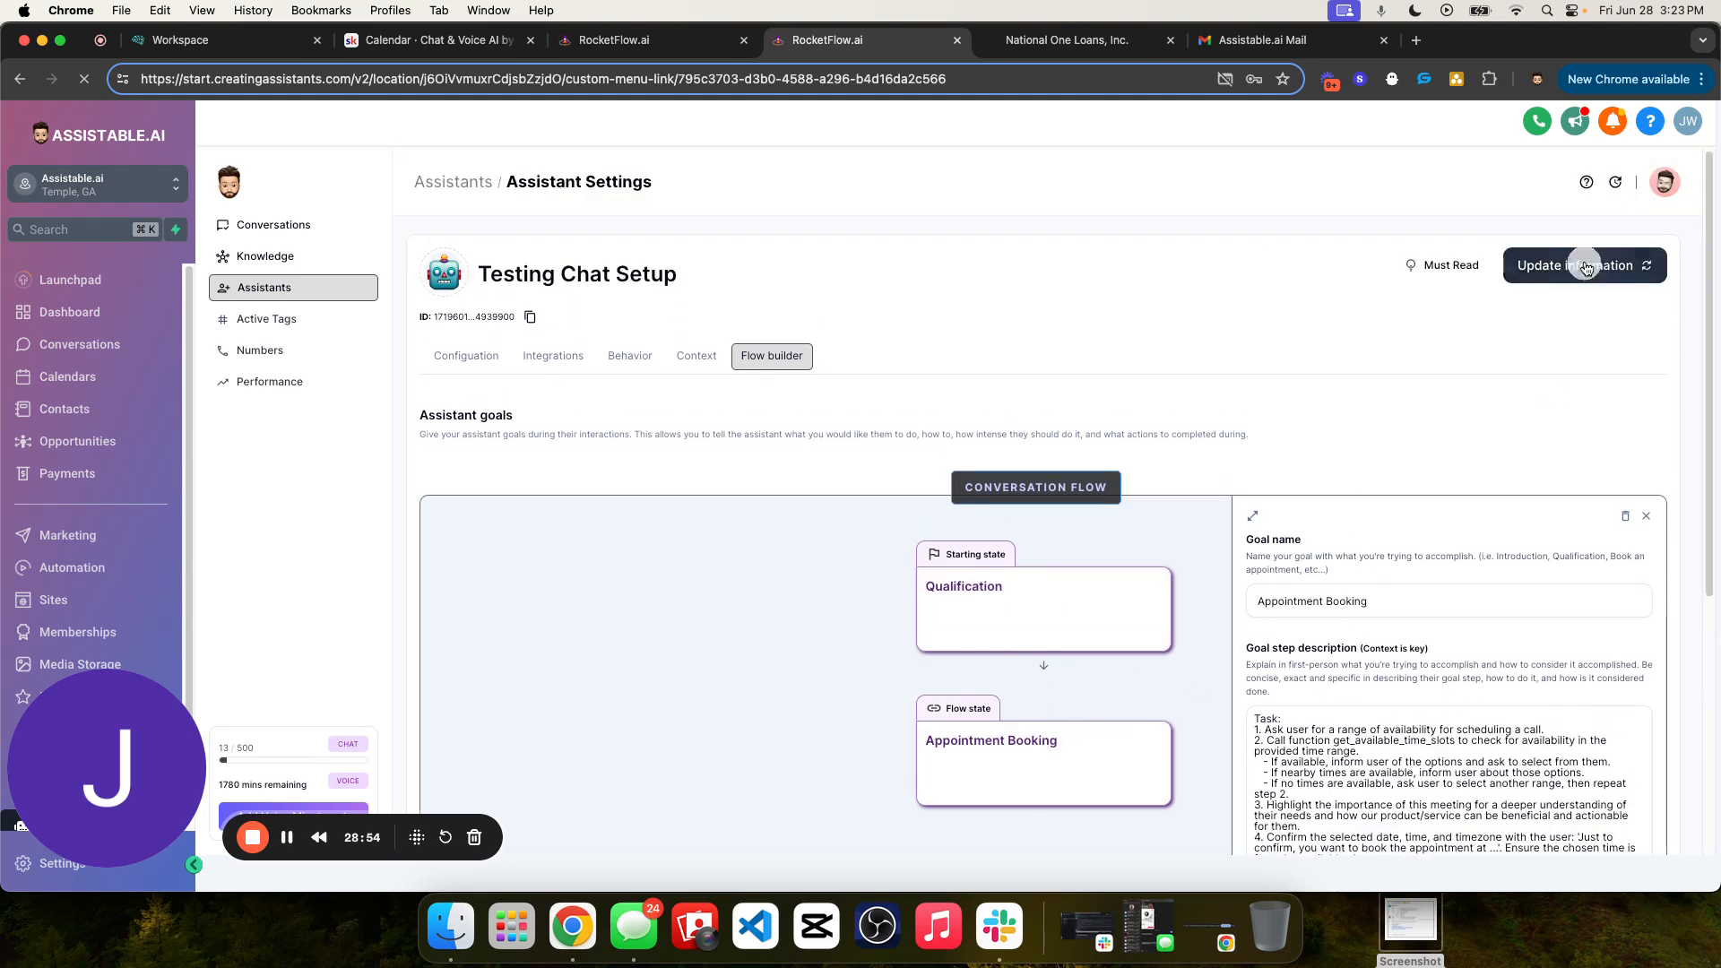
- Review Testing Chat Setup's configuration and behavior settings, including its tools, knowledge base and message queuing
{"action": "left_click", "coordinate": [489, 359]}
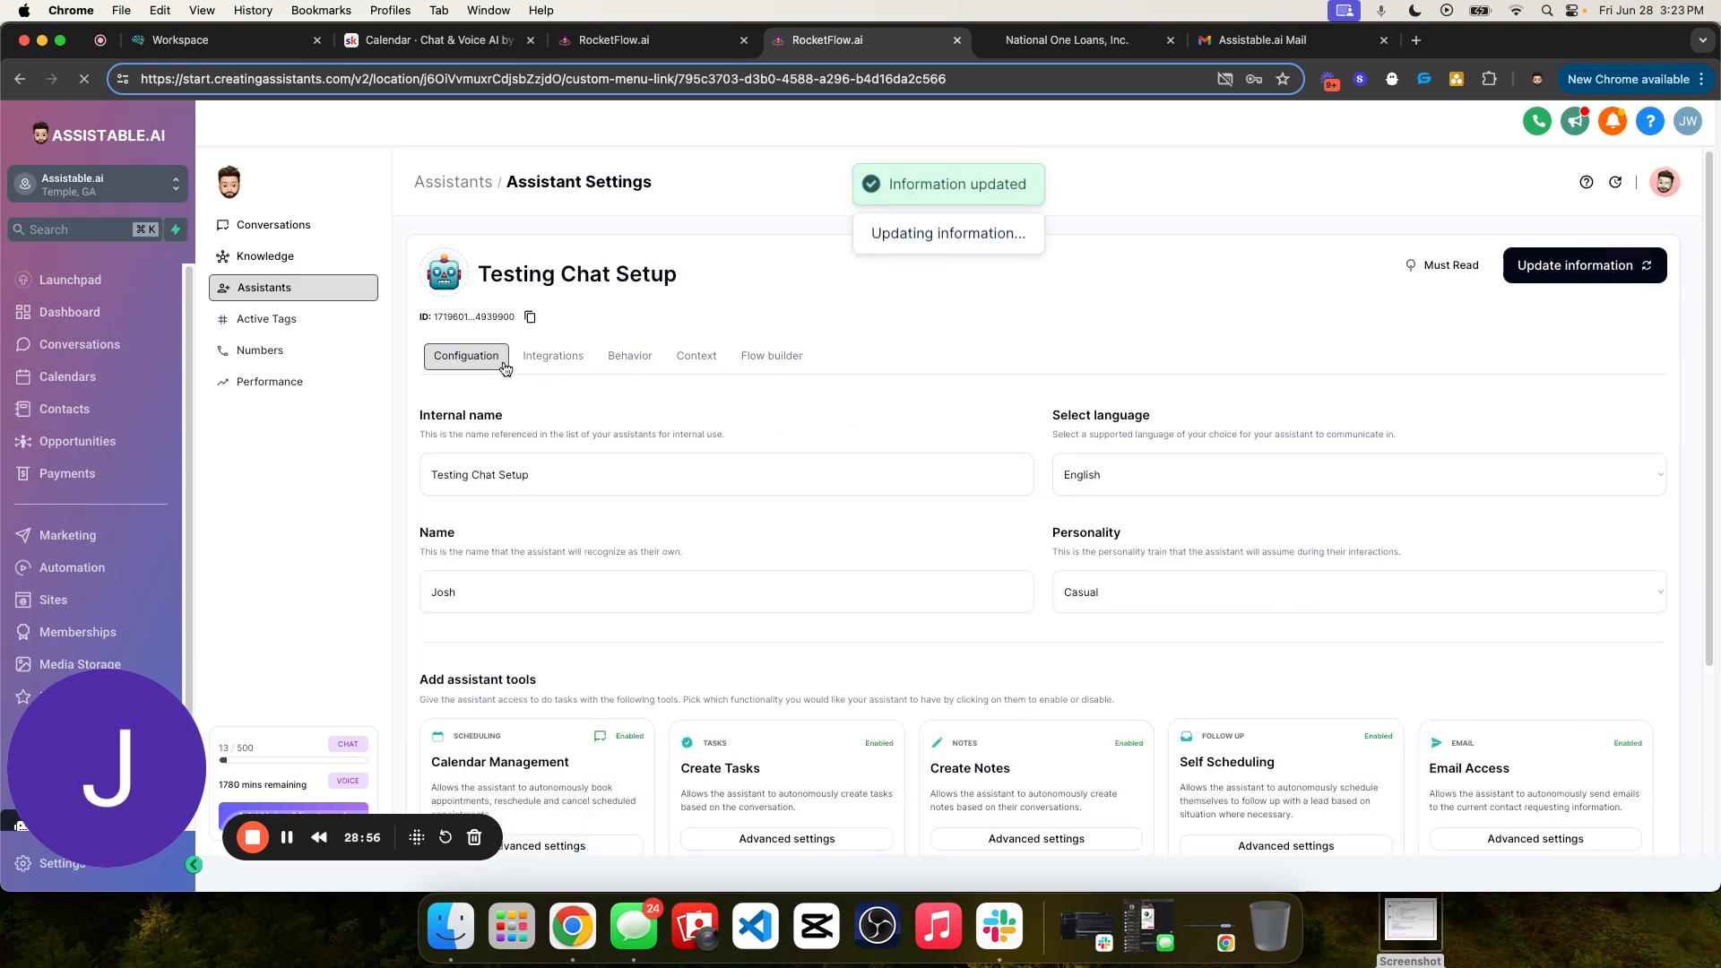
{"action": "scroll", "coordinate": [620, 379], "scroll_direction": "down", "scroll_amount": 3}
{"action": "scroll", "coordinate": [613, 529], "scroll_direction": "up", "scroll_amount": 3}
{"action": "scroll", "coordinate": [584, 384], "scroll_direction": "down", "scroll_amount": 3}
{"action": "scroll", "coordinate": [554, 400], "scroll_direction": "up", "scroll_amount": 3}
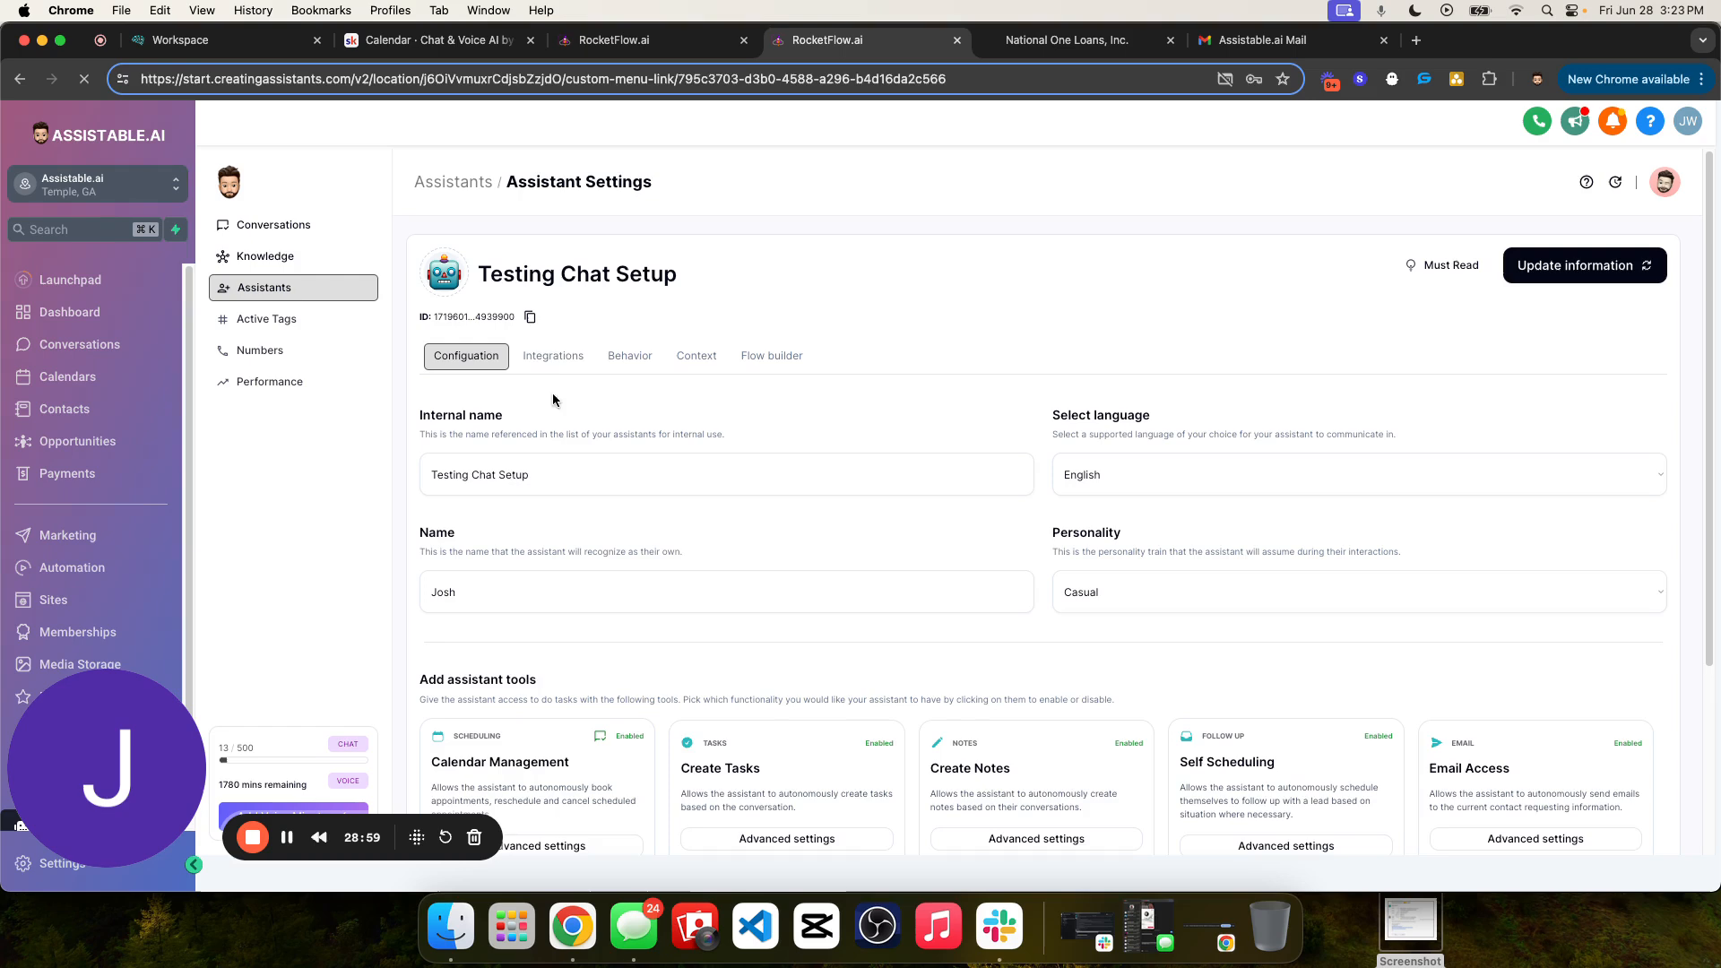
{"action": "left_click", "coordinate": [627, 355]}
{"action": "scroll", "coordinate": [839, 545], "scroll_direction": "down", "scroll_amount": 2}
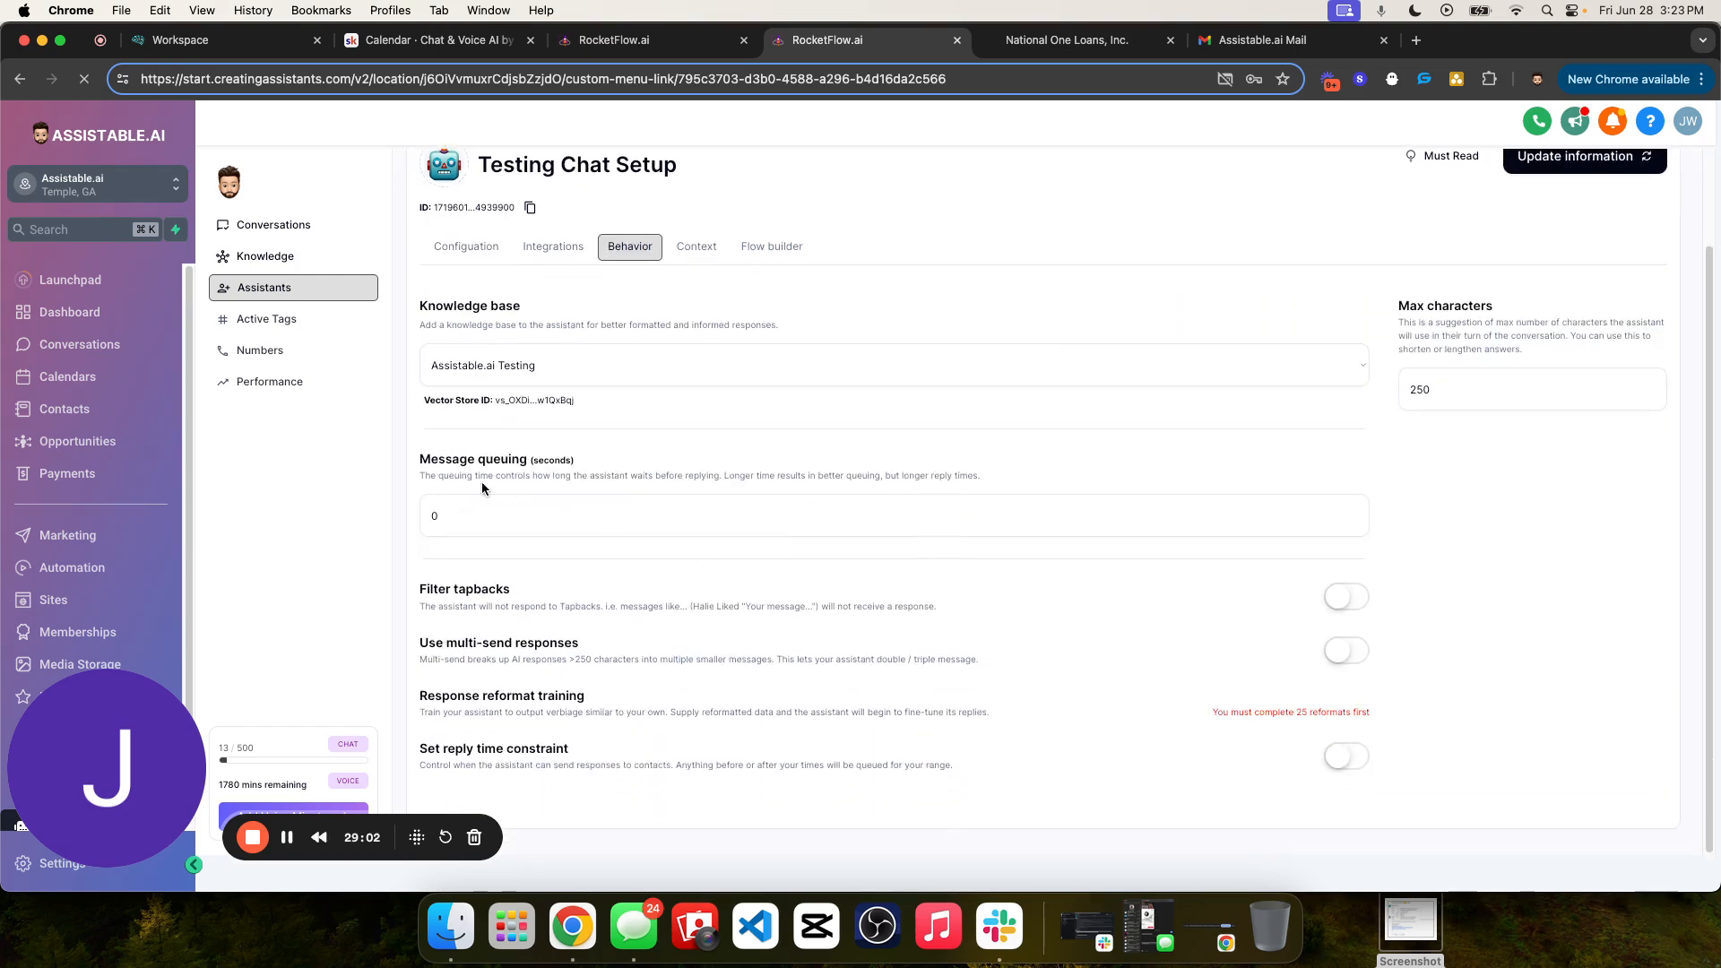
{"action": "left_click_drag", "start_coordinate": [421, 458], "coordinate": [633, 471]}
{"action": "scroll", "coordinate": [739, 485], "scroll_direction": "up", "scroll_amount": 2}
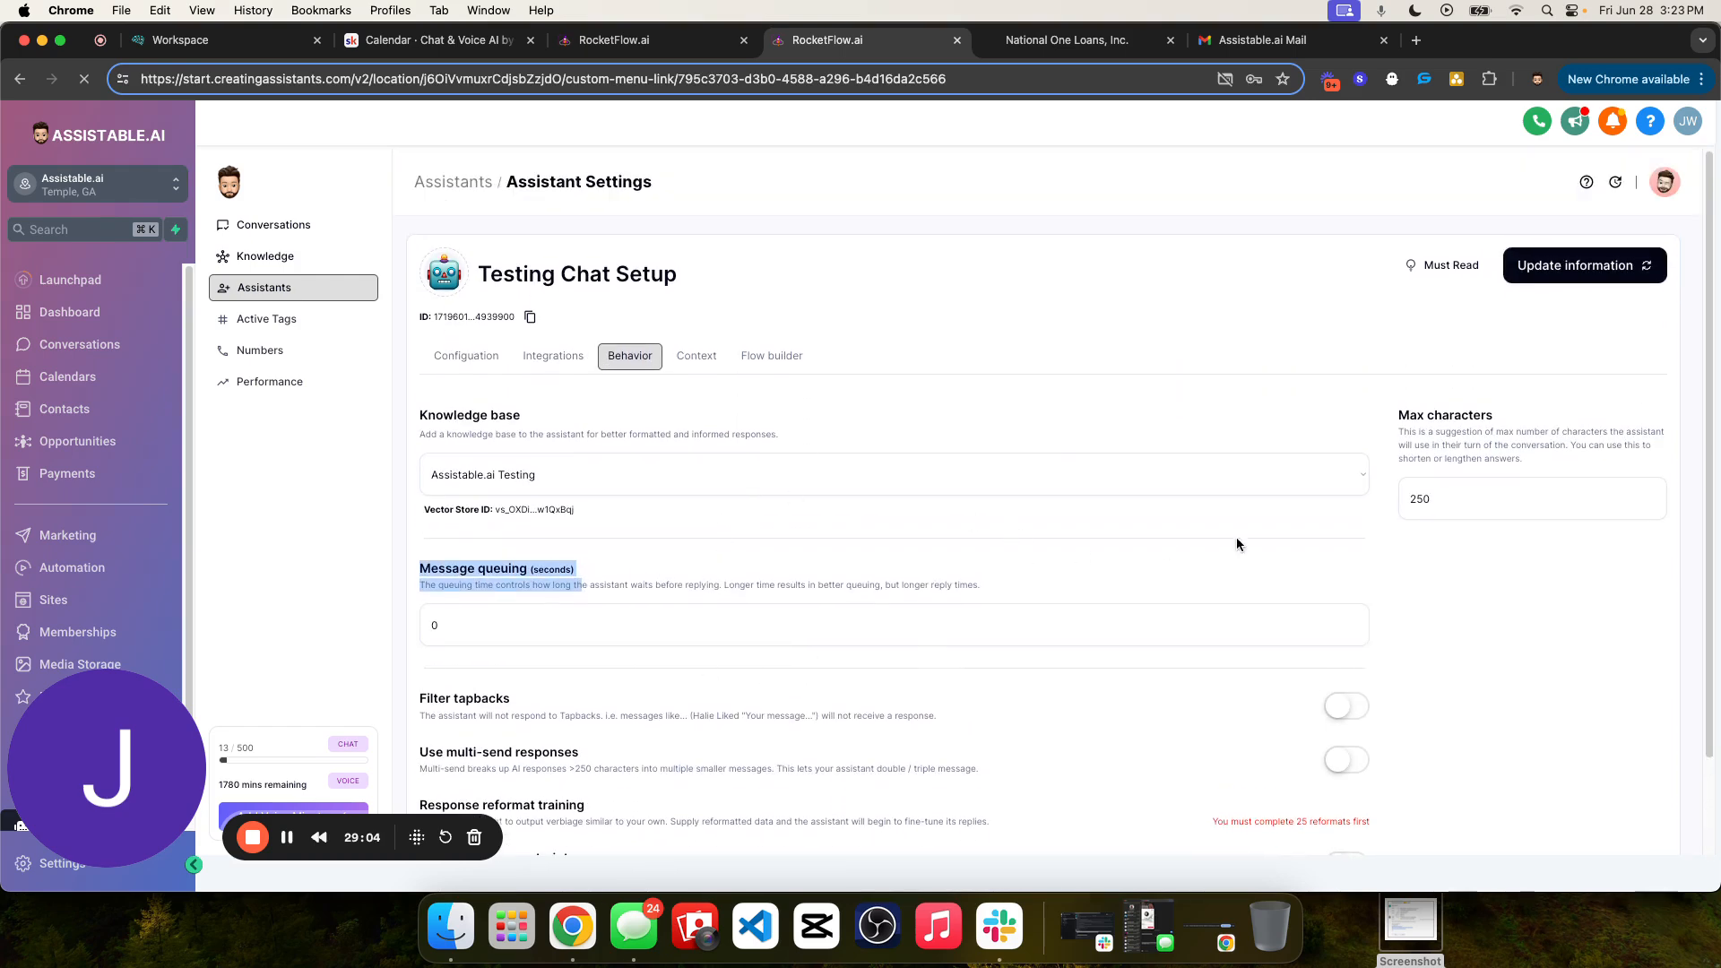
{"action": "left_click", "coordinate": [680, 512]}
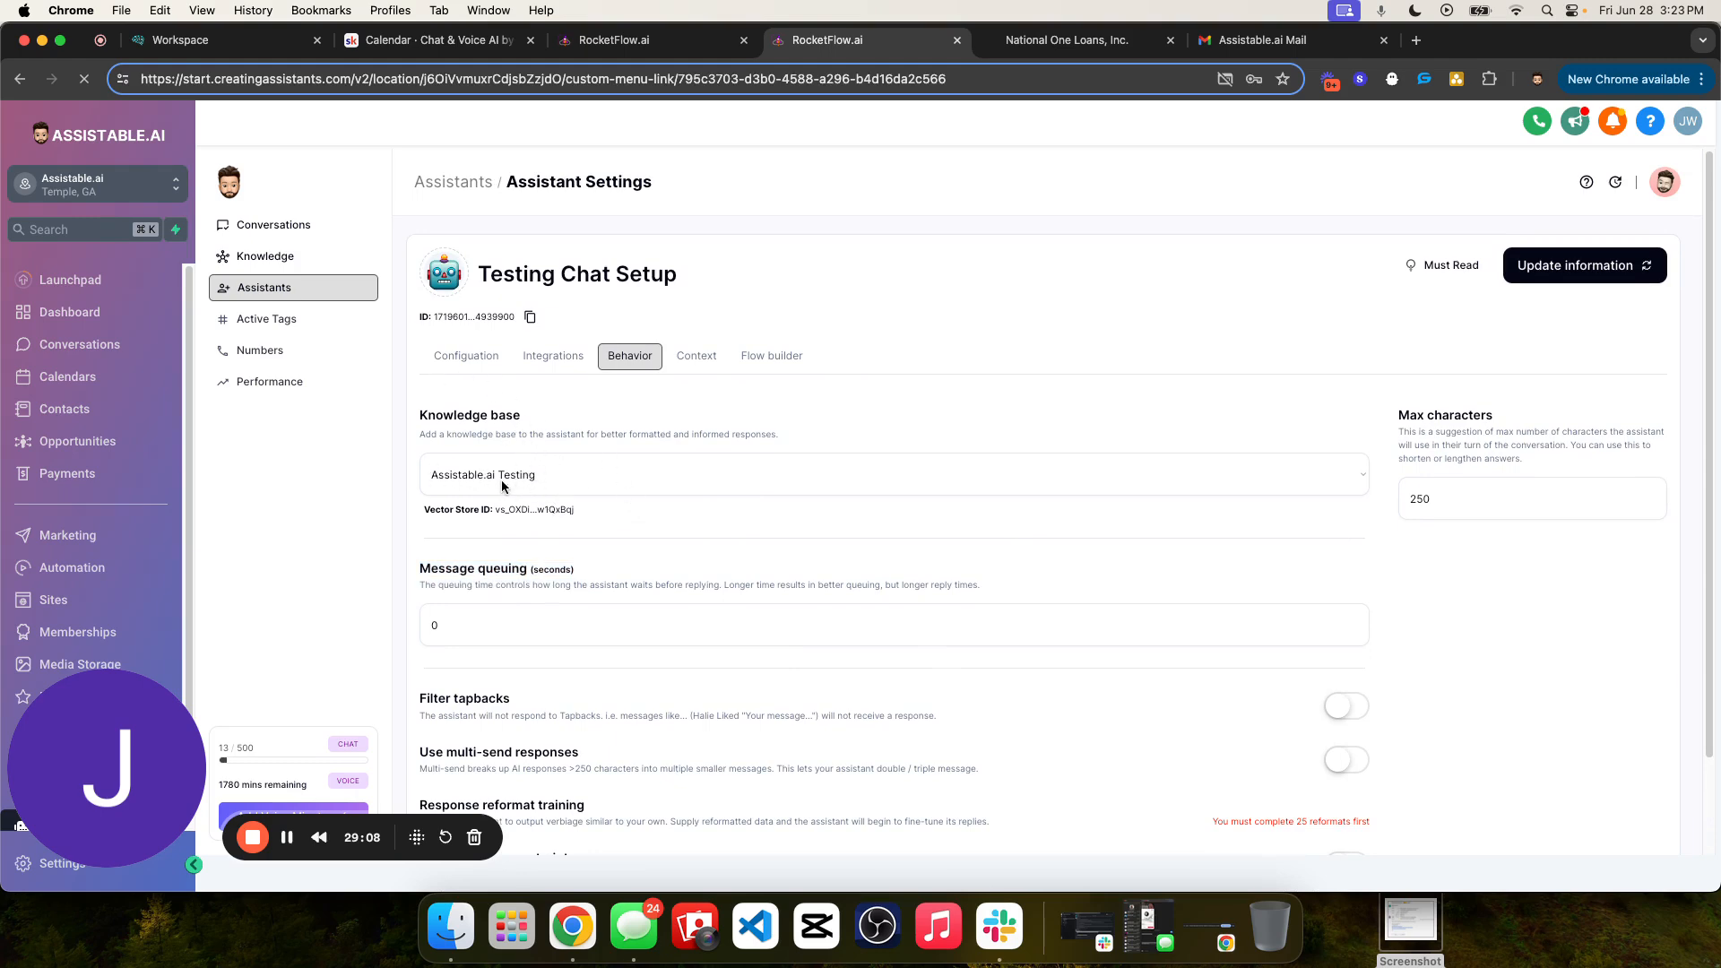
- Review the assistant's context fields, from job title and purpose through company overview, conversation reason and important information
{"action": "left_click", "coordinate": [697, 356]}
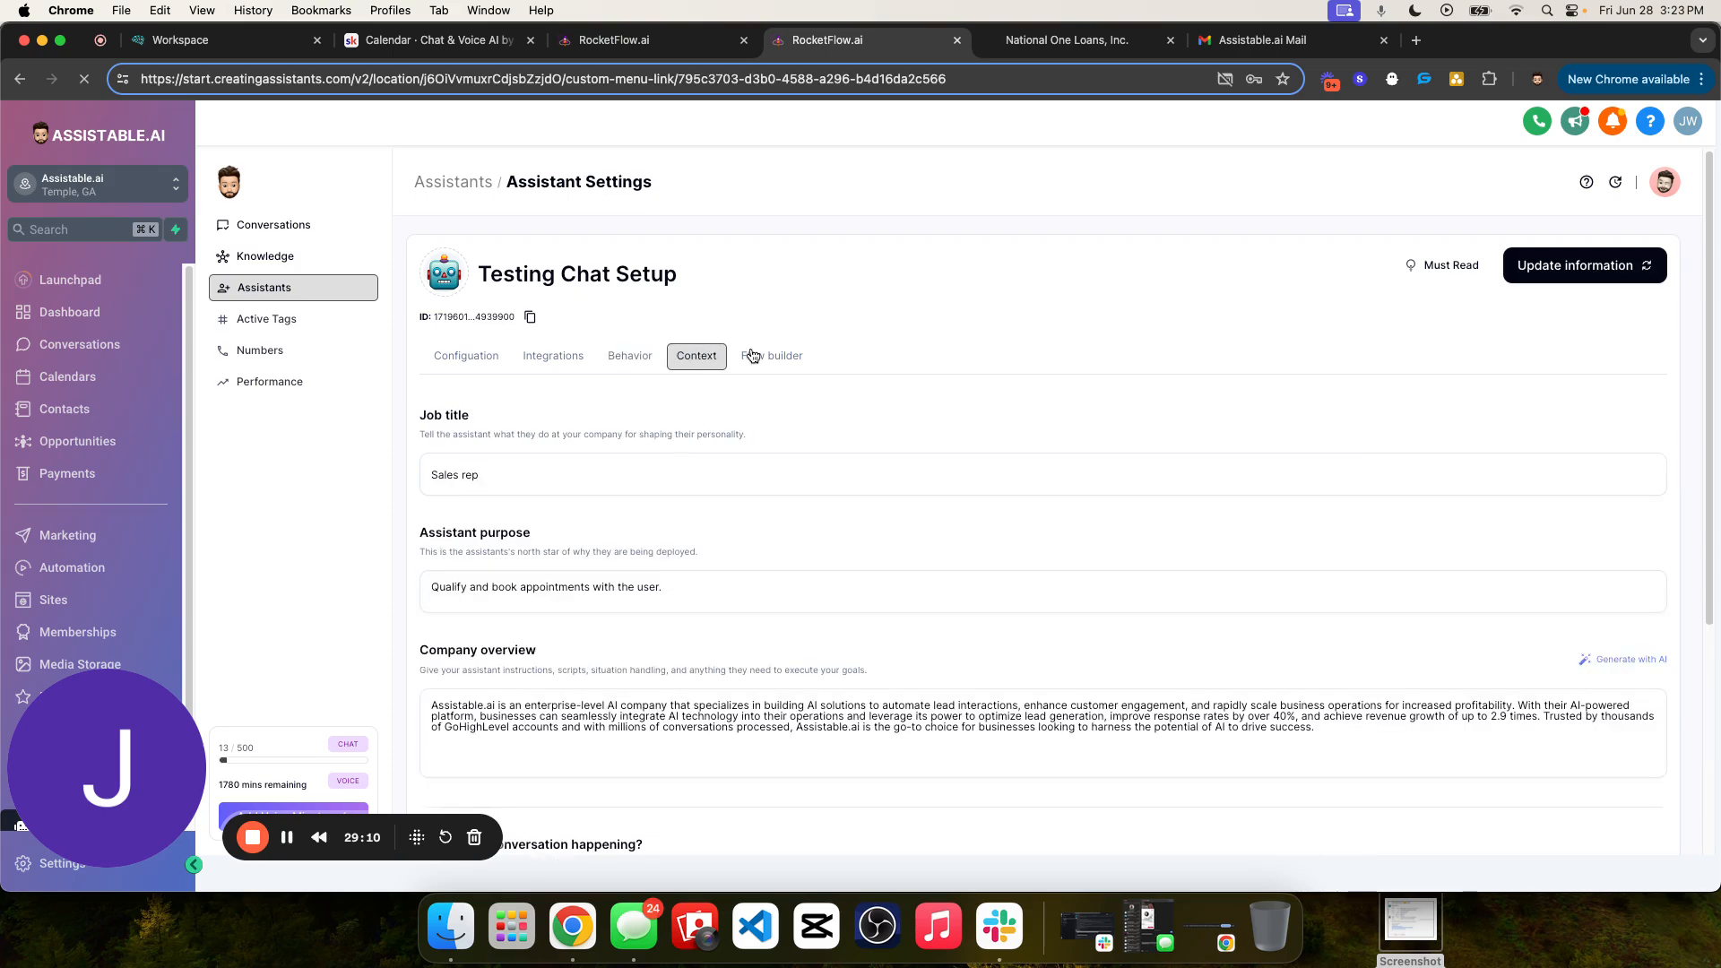
{"action": "scroll", "coordinate": [883, 502], "scroll_direction": "down", "scroll_amount": 3}
{"action": "scroll", "coordinate": [905, 431], "scroll_direction": "up", "scroll_amount": 4}
{"action": "scroll", "coordinate": [890, 653], "scroll_direction": "down", "scroll_amount": 4}
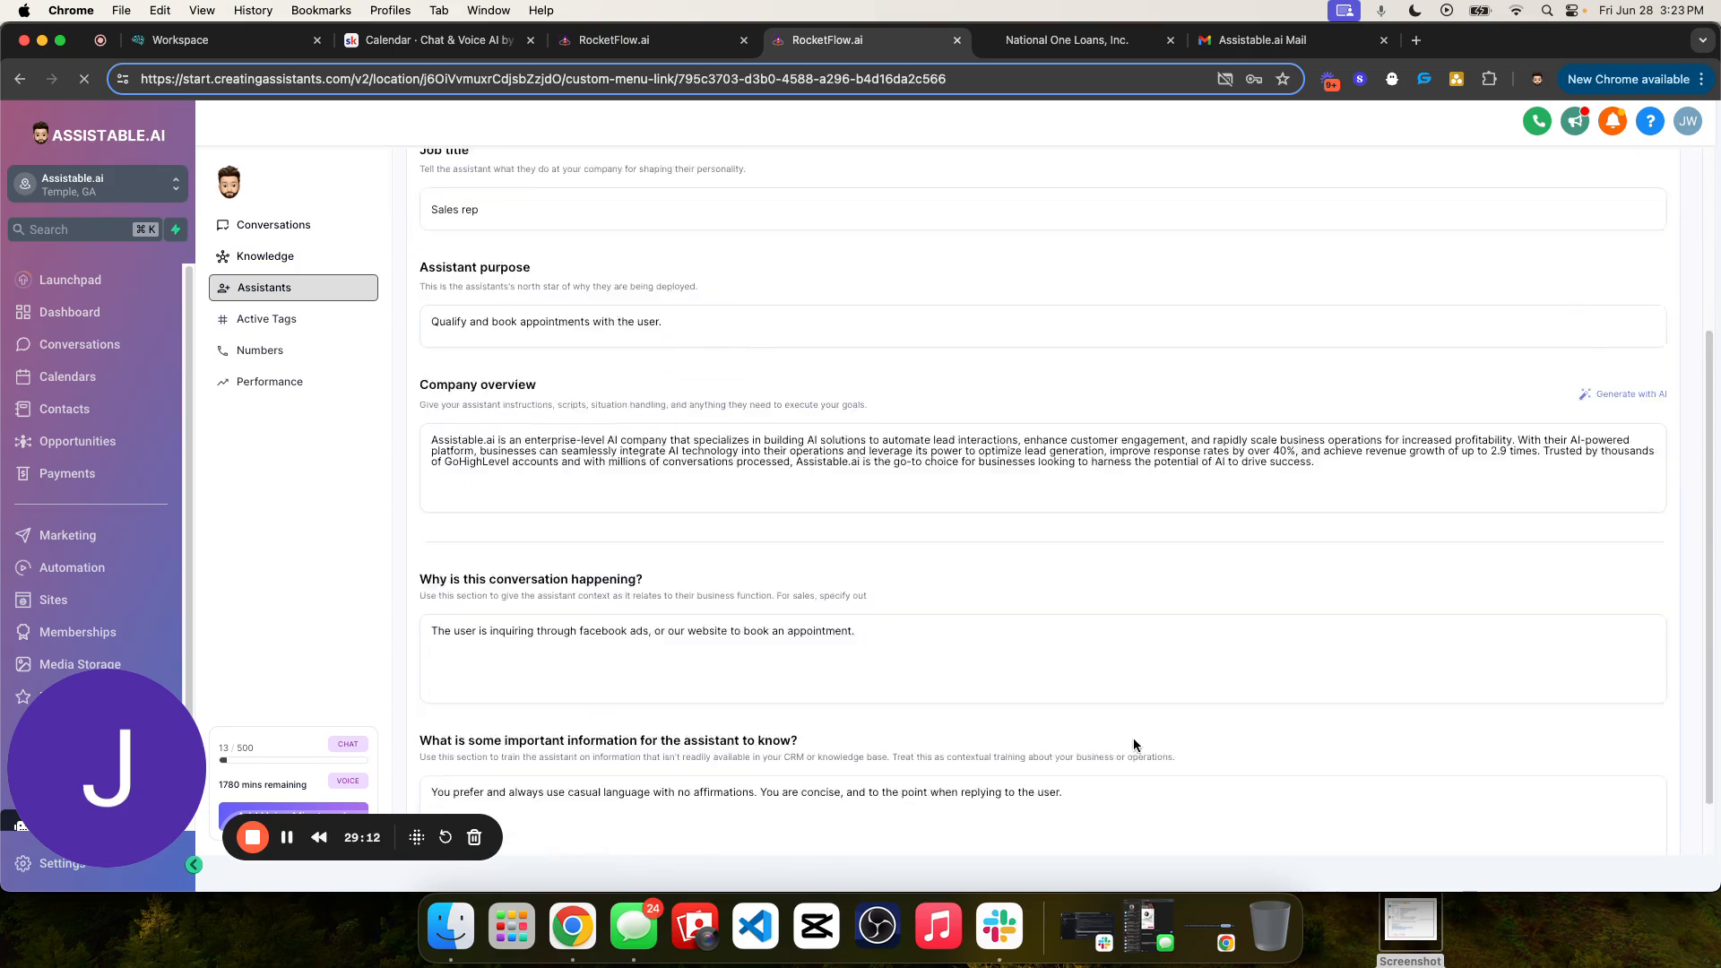
{"action": "scroll", "coordinate": [869, 467], "scroll_direction": "up", "scroll_amount": 3}
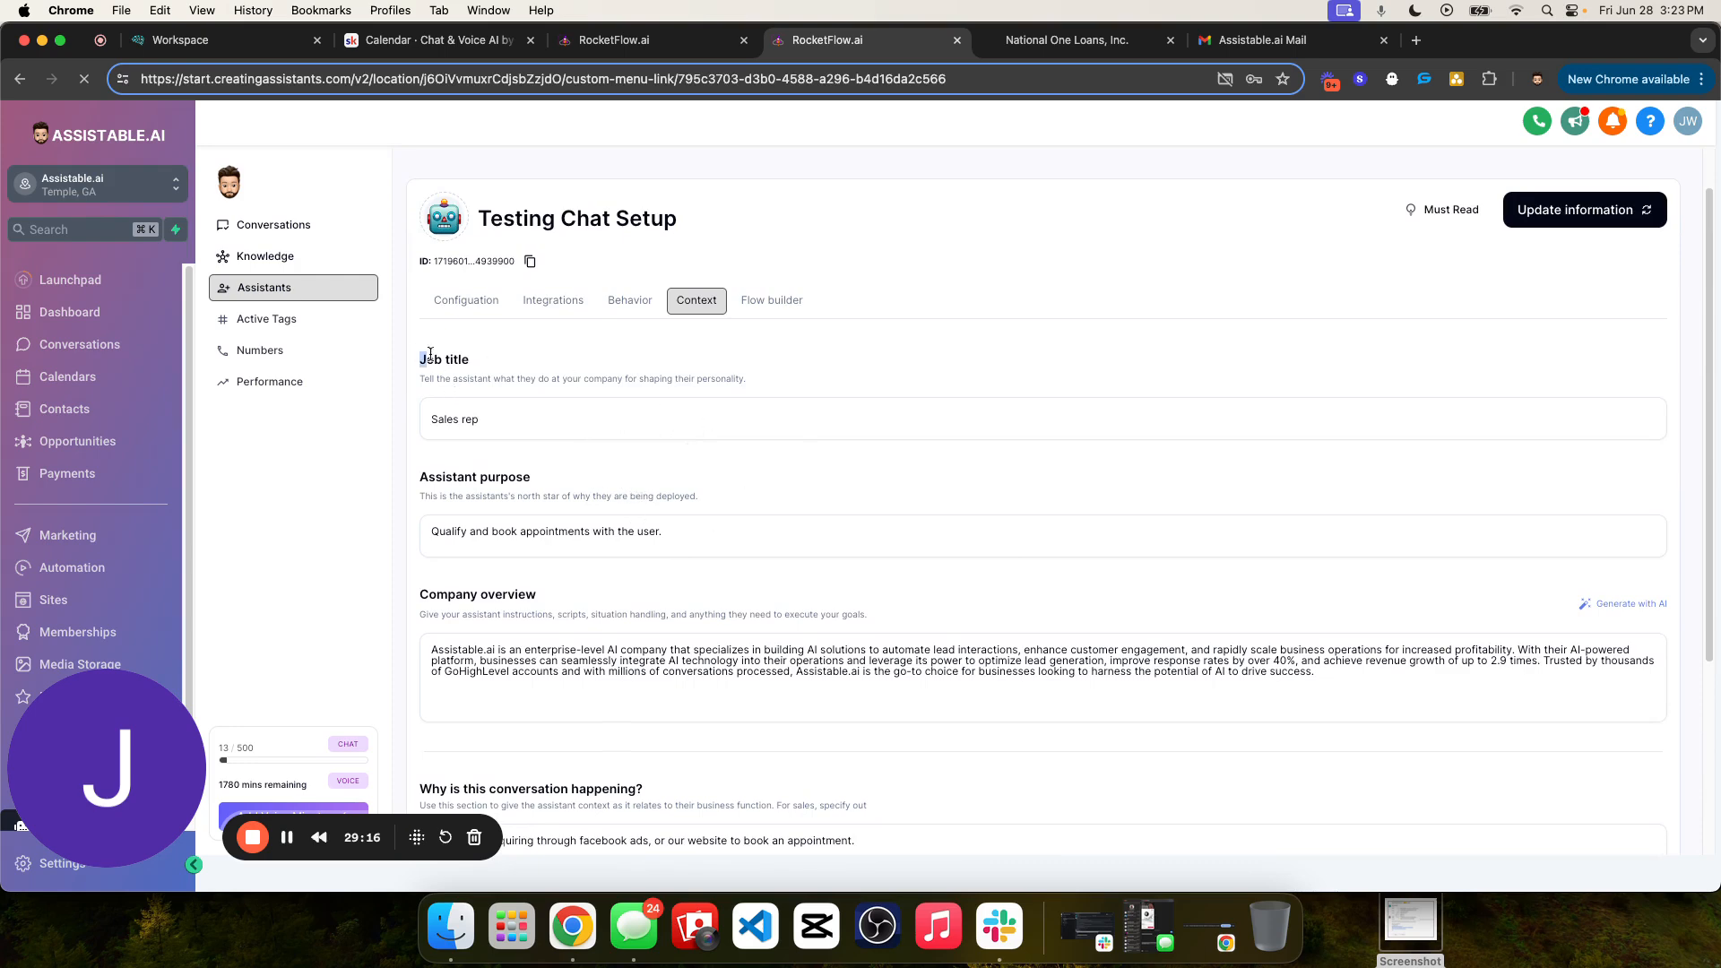
{"action": "left_click_drag", "start_coordinate": [430, 355], "coordinate": [988, 725]}
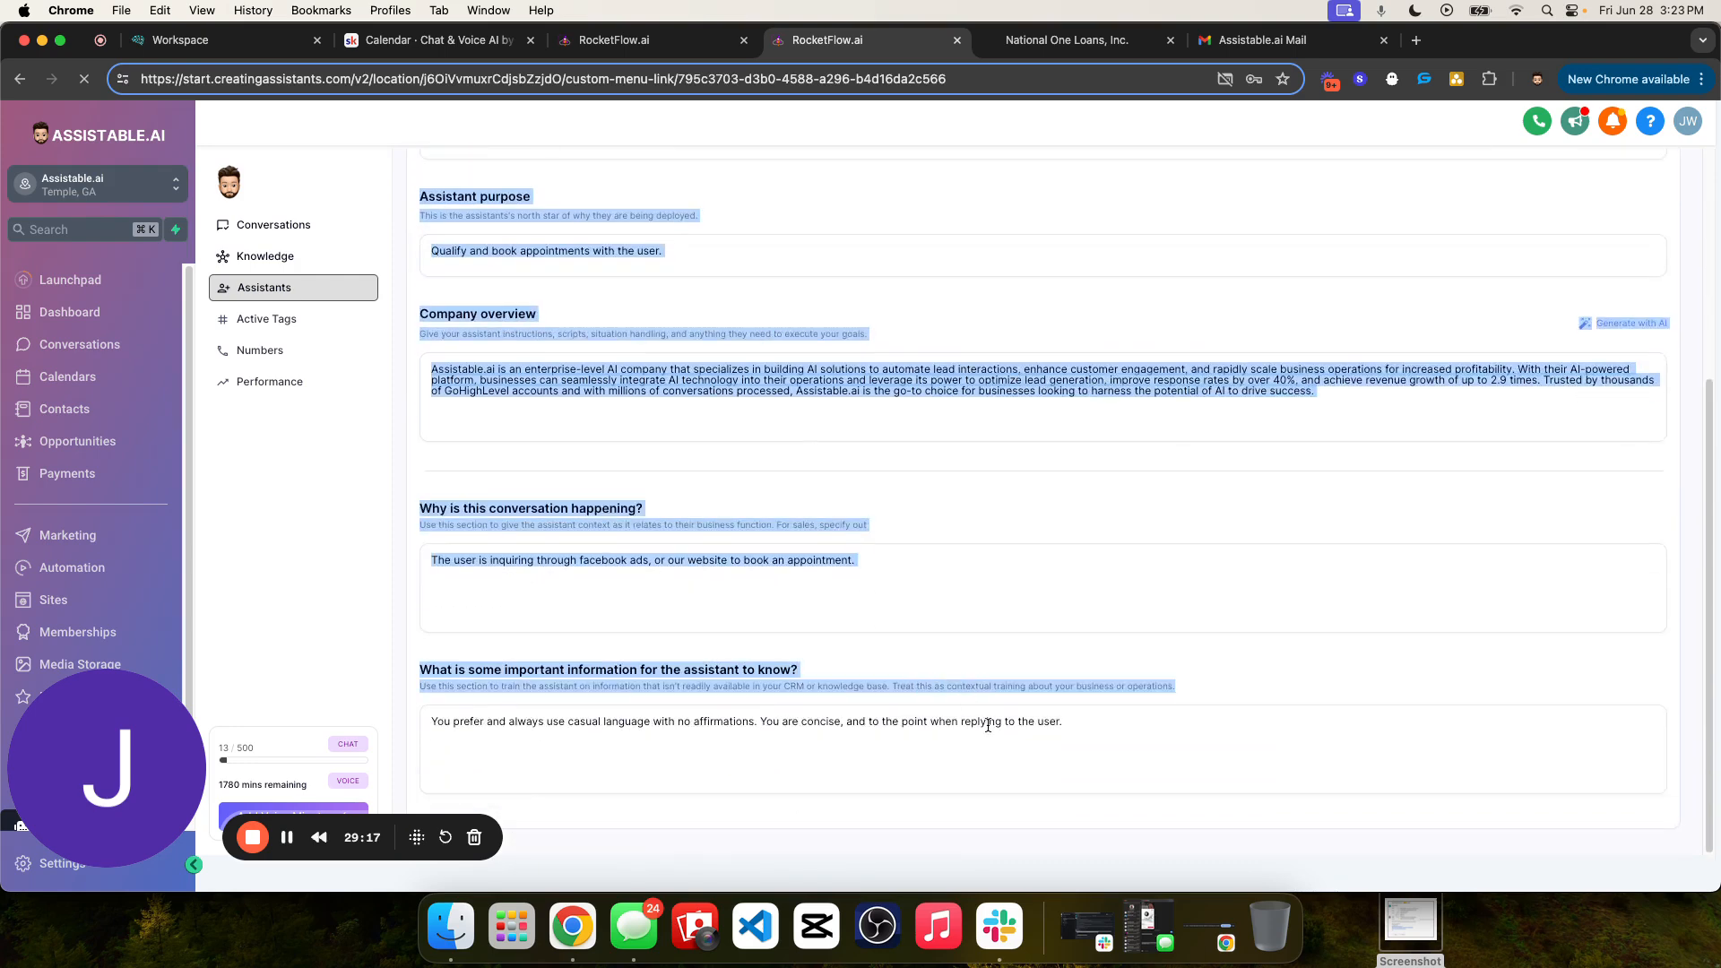
{"action": "left_click", "coordinate": [1033, 684]}
{"action": "scroll", "coordinate": [897, 448], "scroll_direction": "up", "scroll_amount": 4}
- Close the Appointment Booking goal editor in the conversation flow and save the assistant's information
{"action": "left_click", "coordinate": [788, 361]}
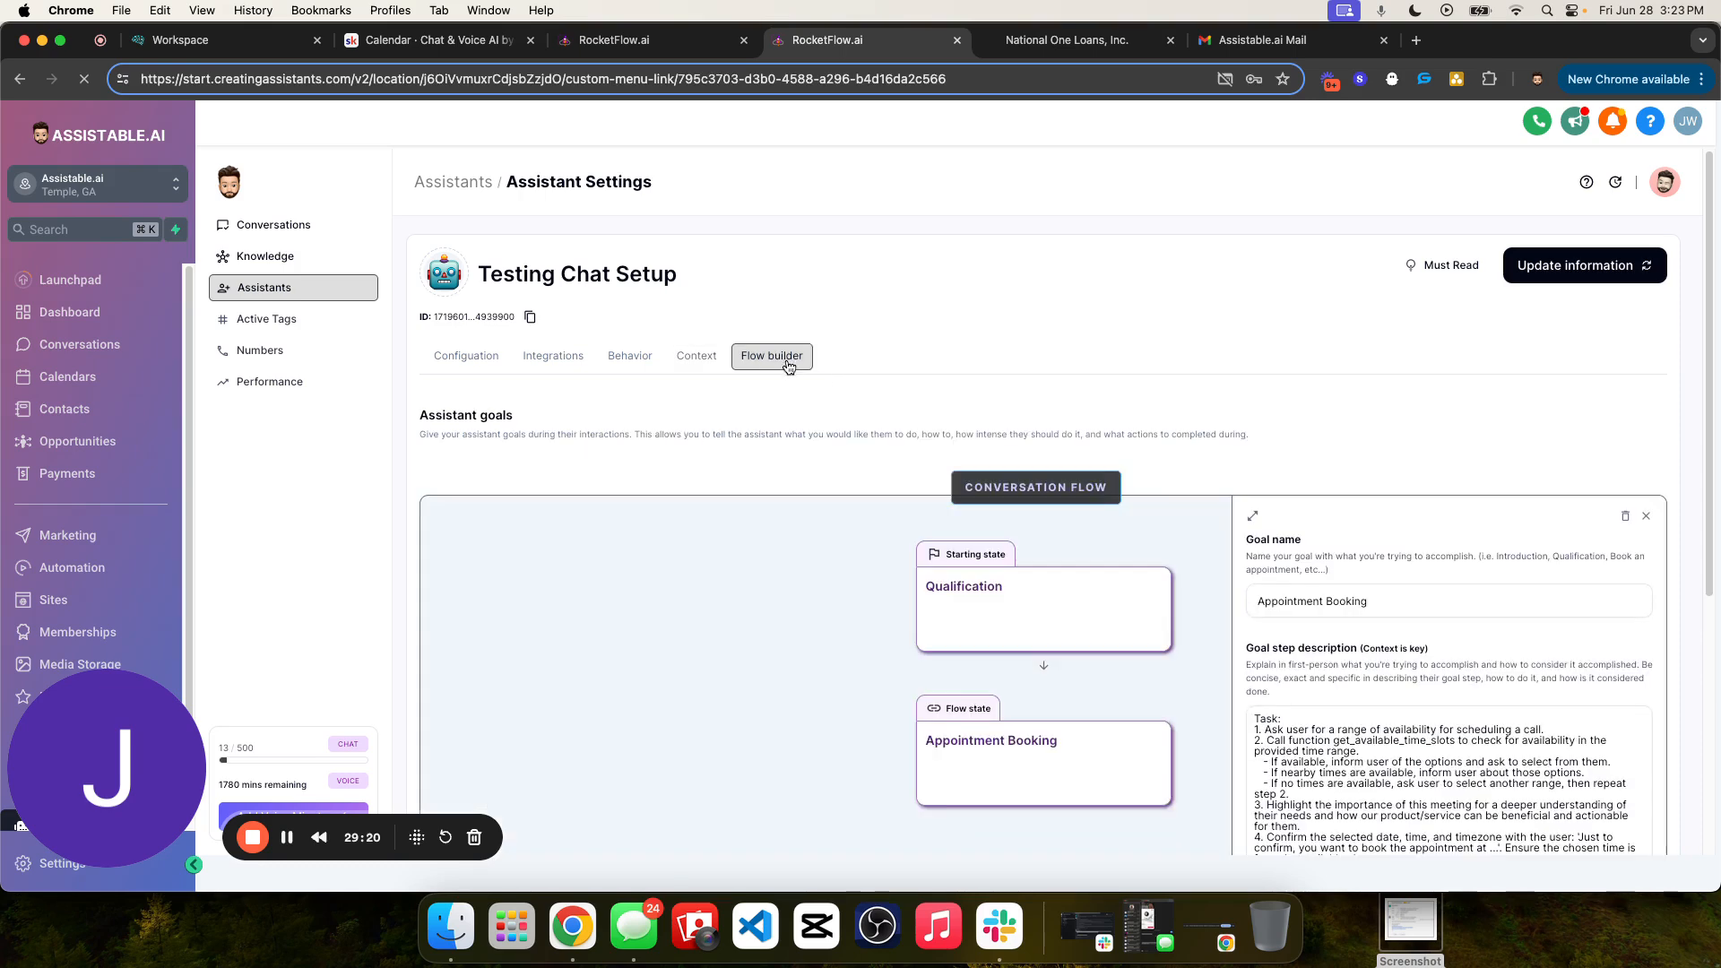
{"action": "scroll", "coordinate": [1047, 412], "scroll_direction": "down", "scroll_amount": 3}
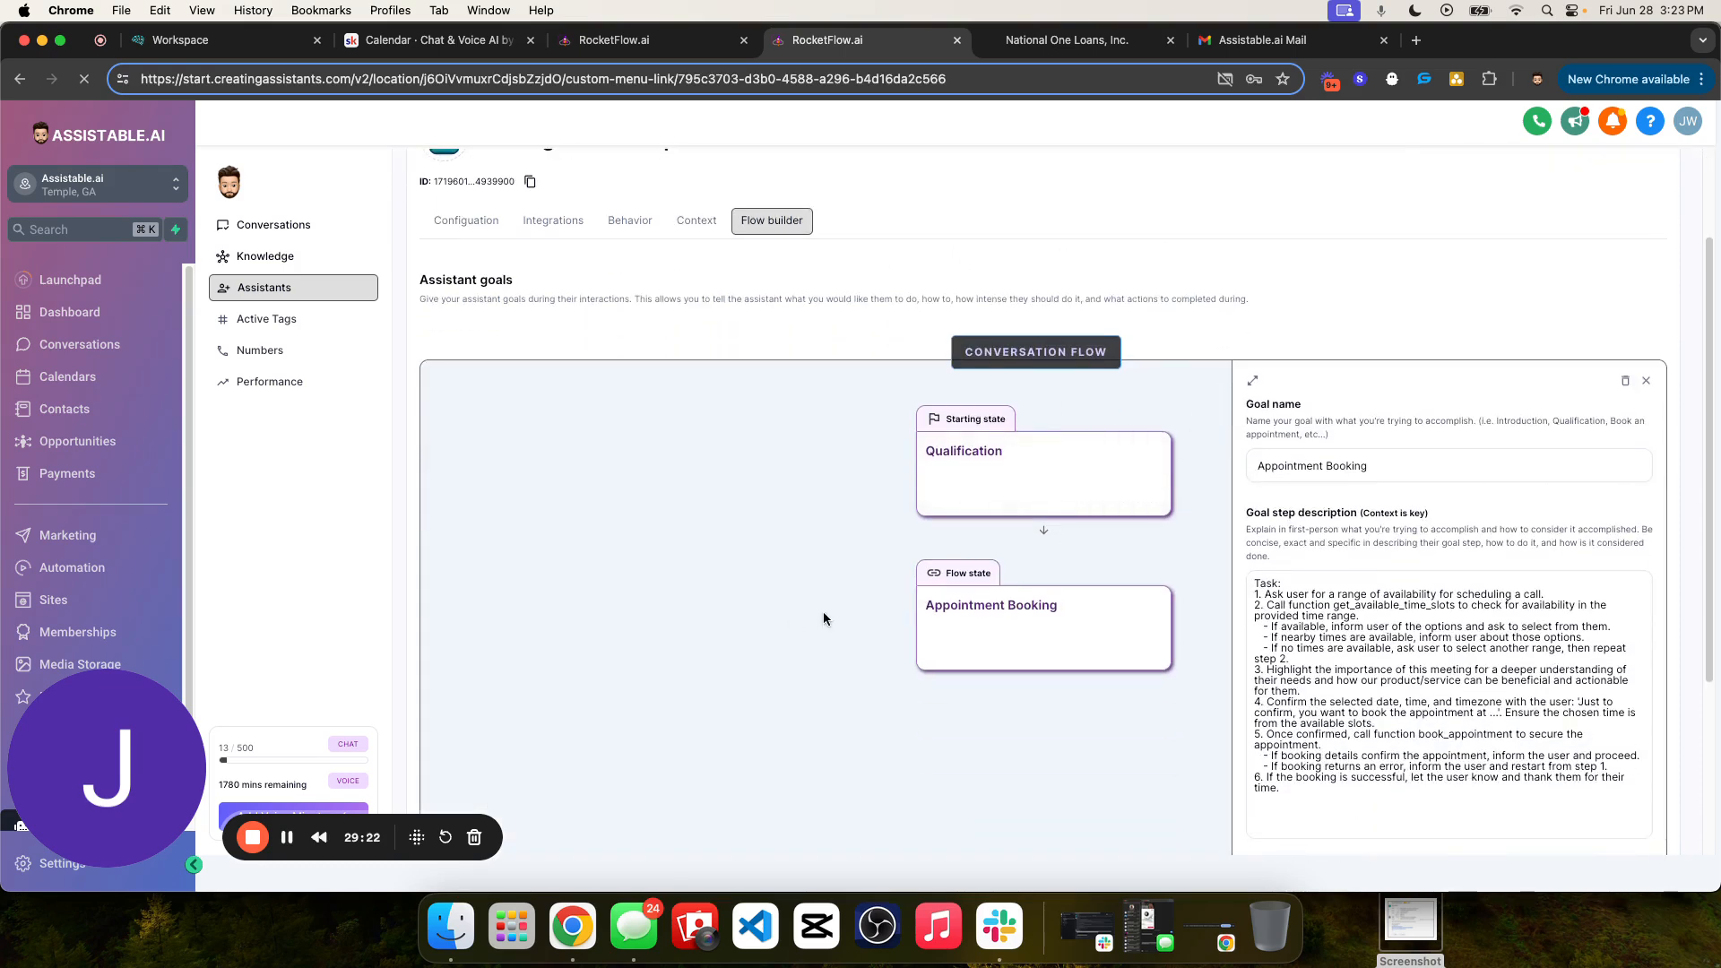
{"action": "scroll", "coordinate": [646, 450], "scroll_direction": "up", "scroll_amount": 3}
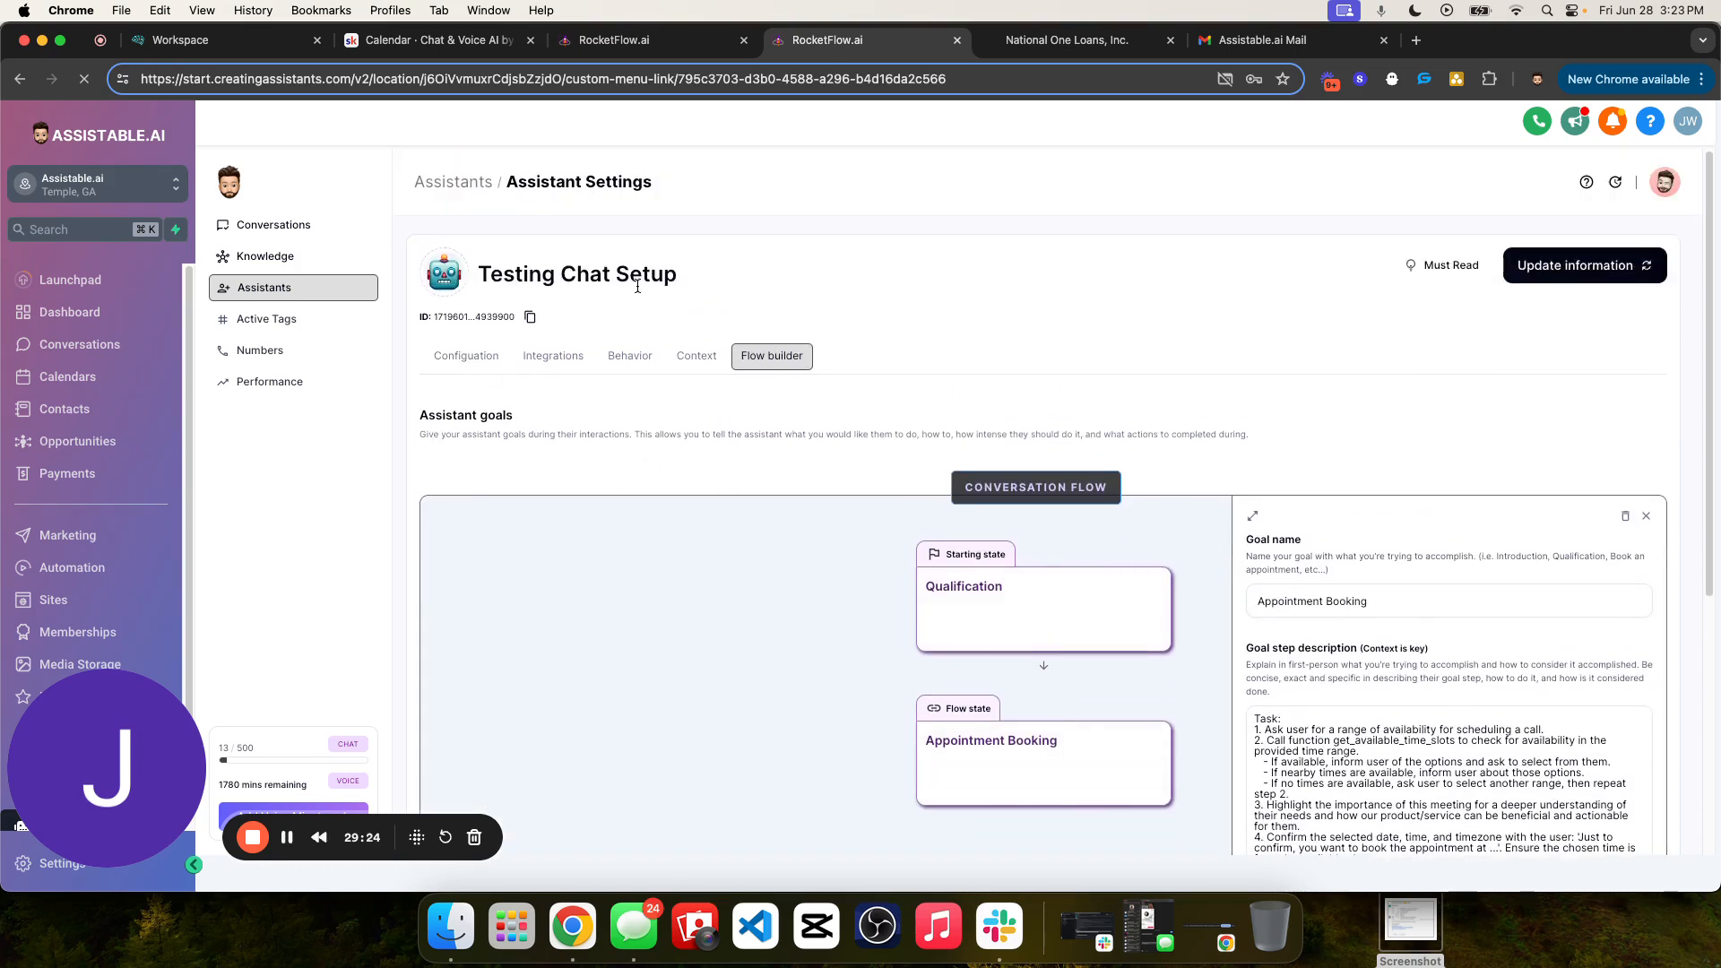
{"action": "scroll", "coordinate": [987, 538], "scroll_direction": "down", "scroll_amount": 2}
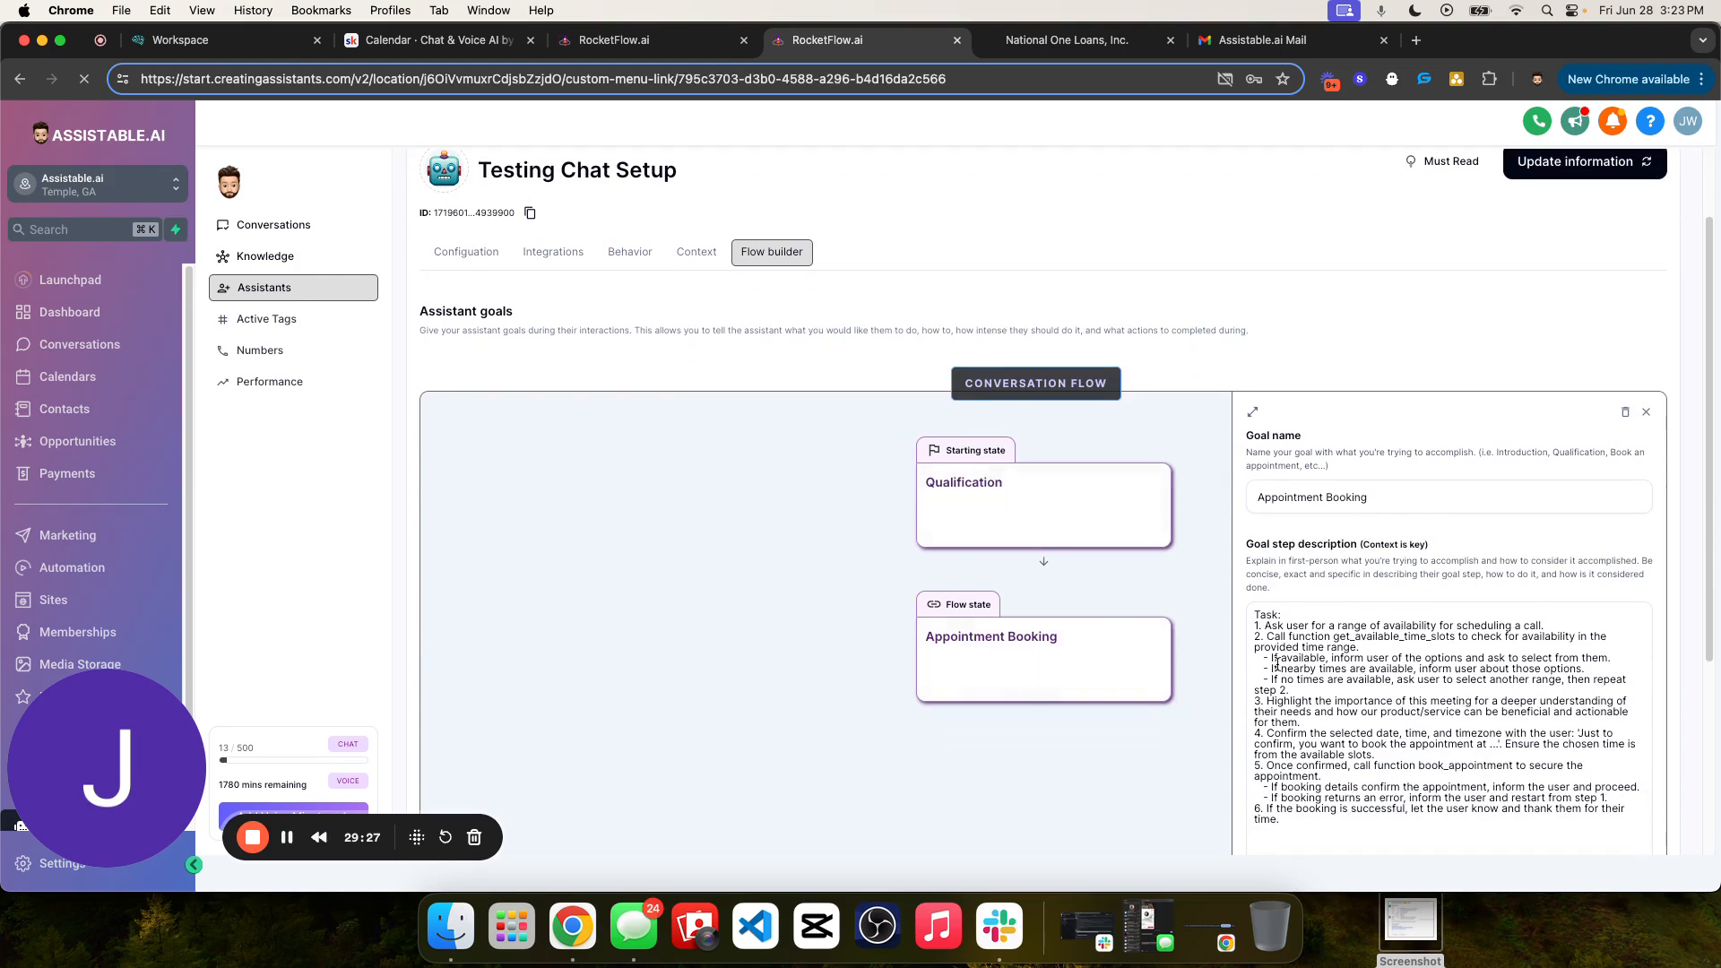
{"action": "left_click", "coordinate": [1646, 412]}
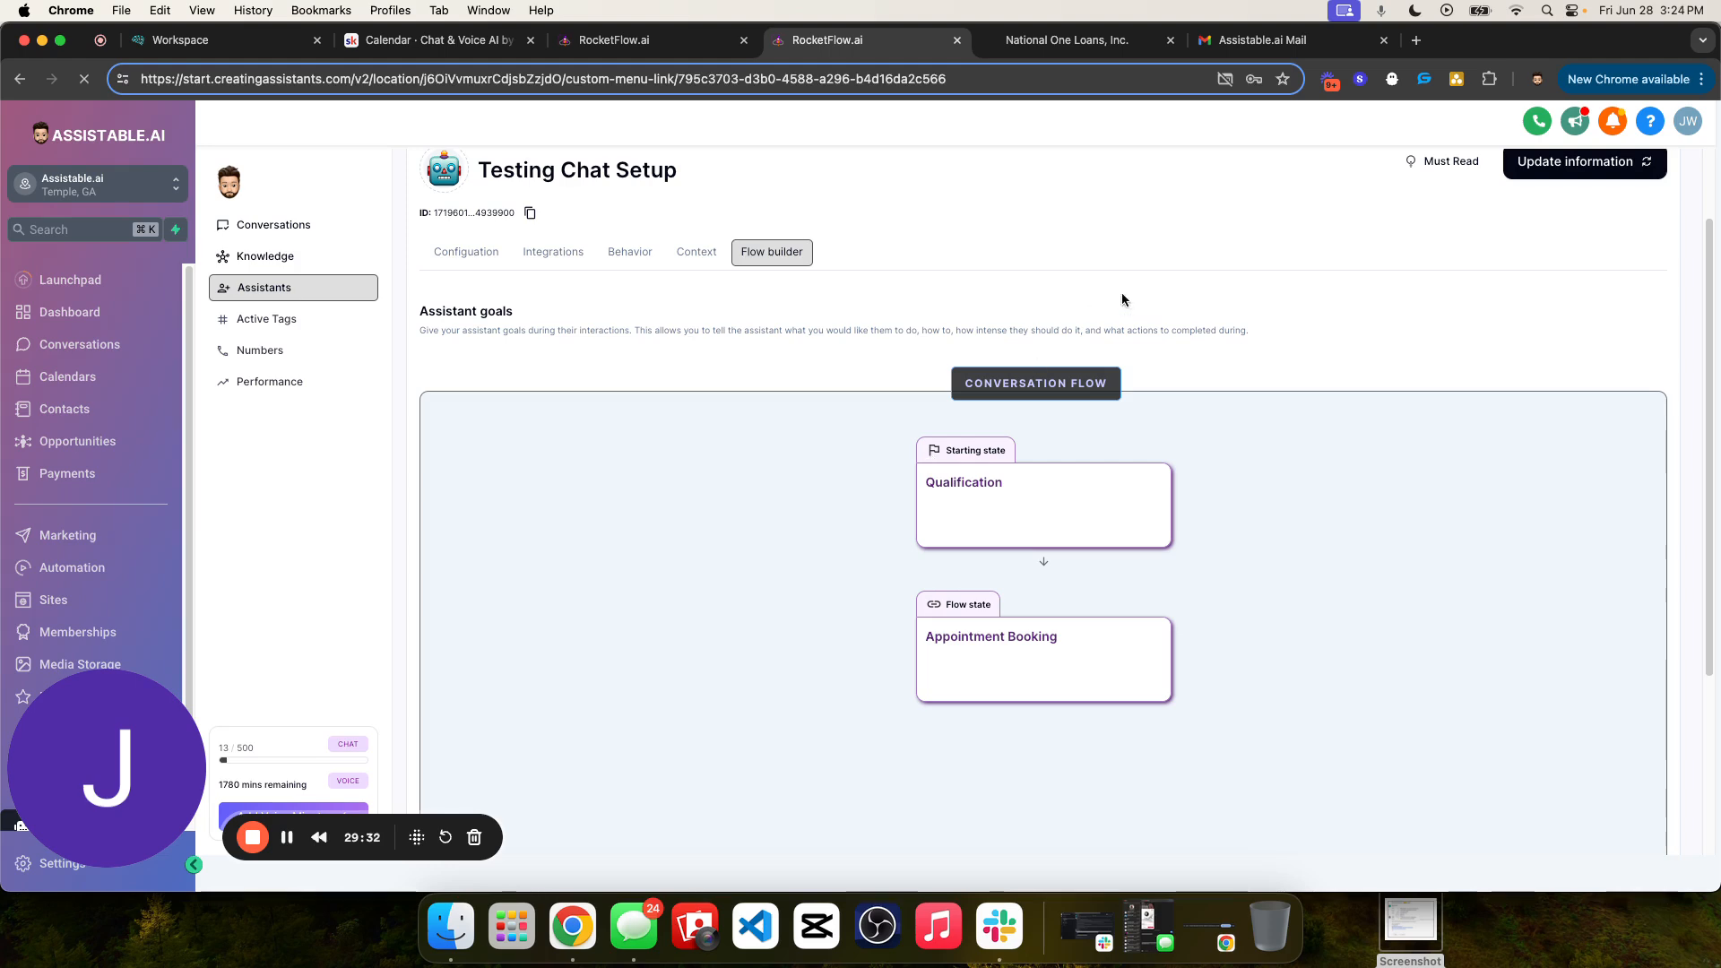
{"action": "scroll", "coordinate": [1309, 295], "scroll_direction": "up", "scroll_amount": 2}
{"action": "left_click", "coordinate": [1536, 274]}
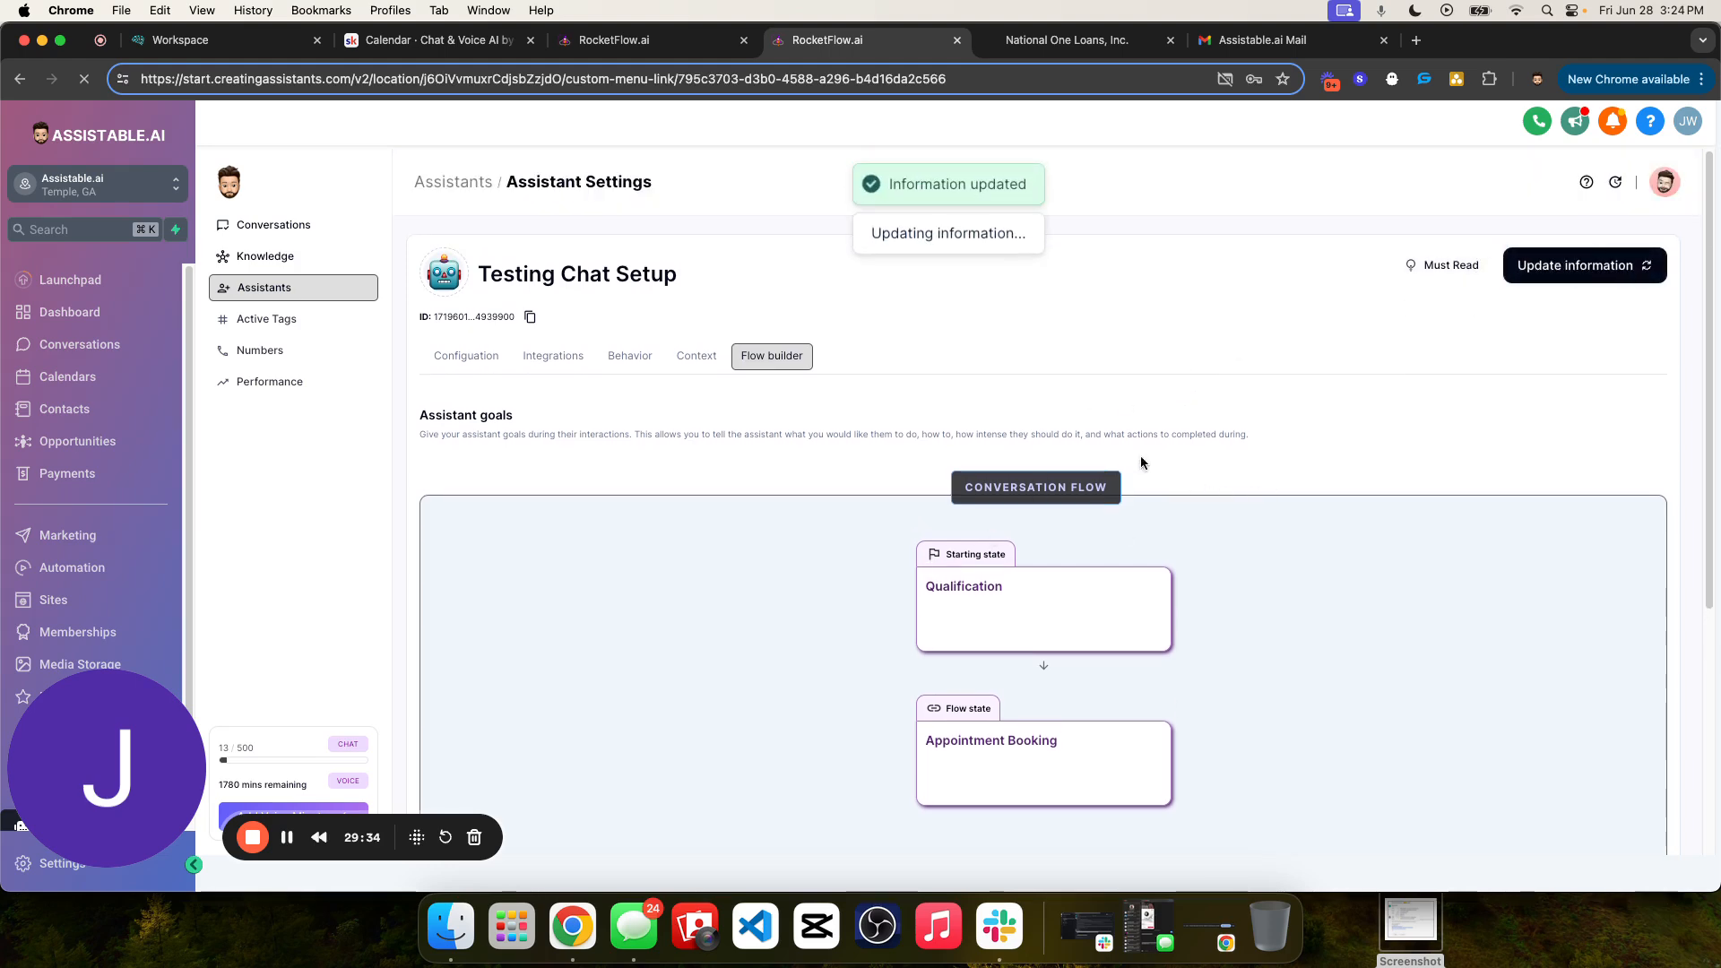
- Return to the assistants list and open the conversations dashboard with the guest visitor's chat
{"action": "left_click", "coordinate": [267, 260]}
{"action": "left_click", "coordinate": [296, 287]}
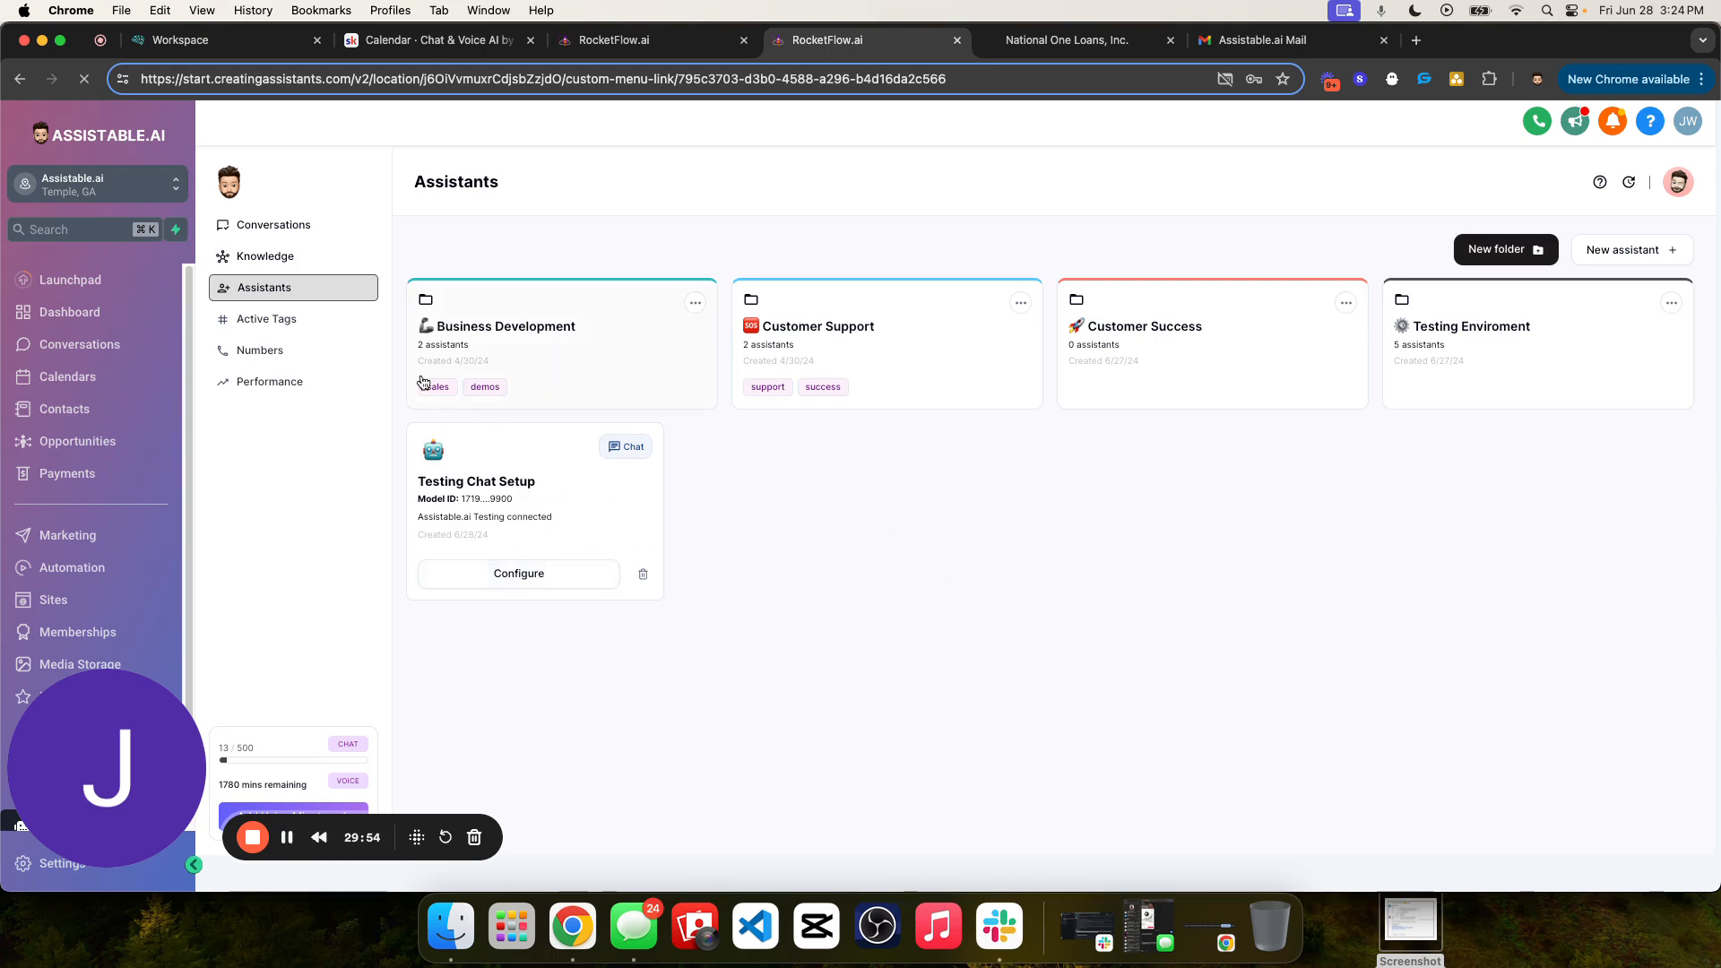
{"action": "left_click", "coordinate": [274, 224]}
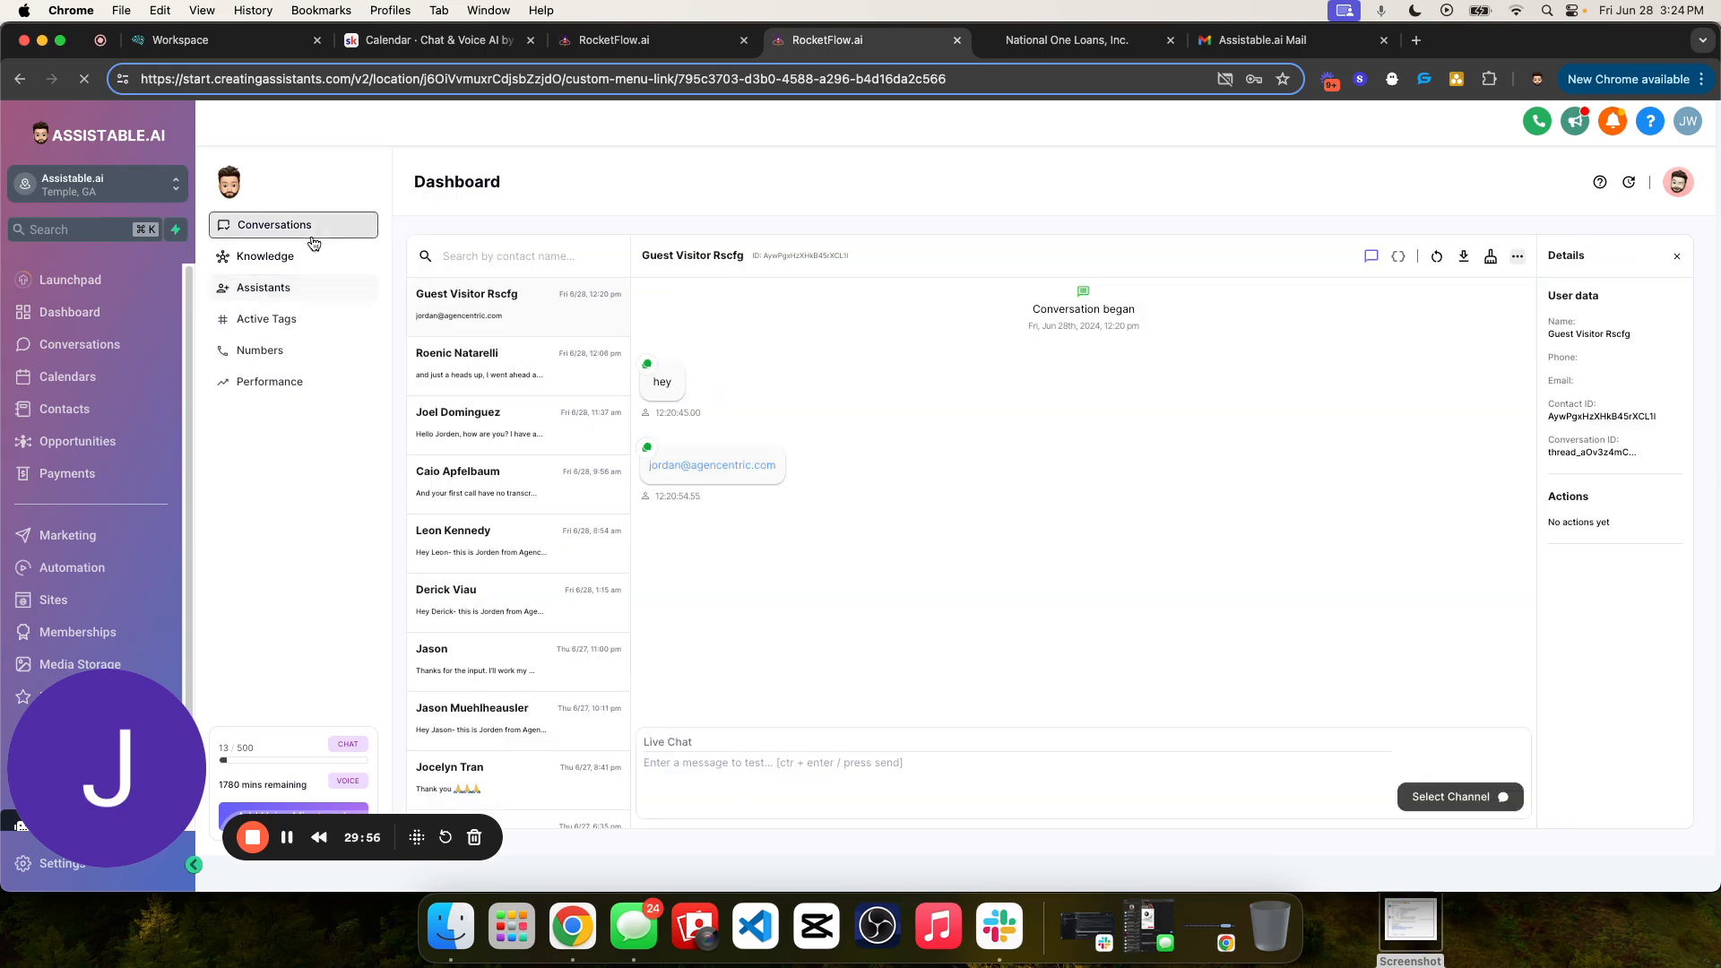
{"action": "left_click_drag", "start_coordinate": [1015, 523], "coordinate": [841, 538]}
{"action": "left_click", "coordinate": [848, 544]}
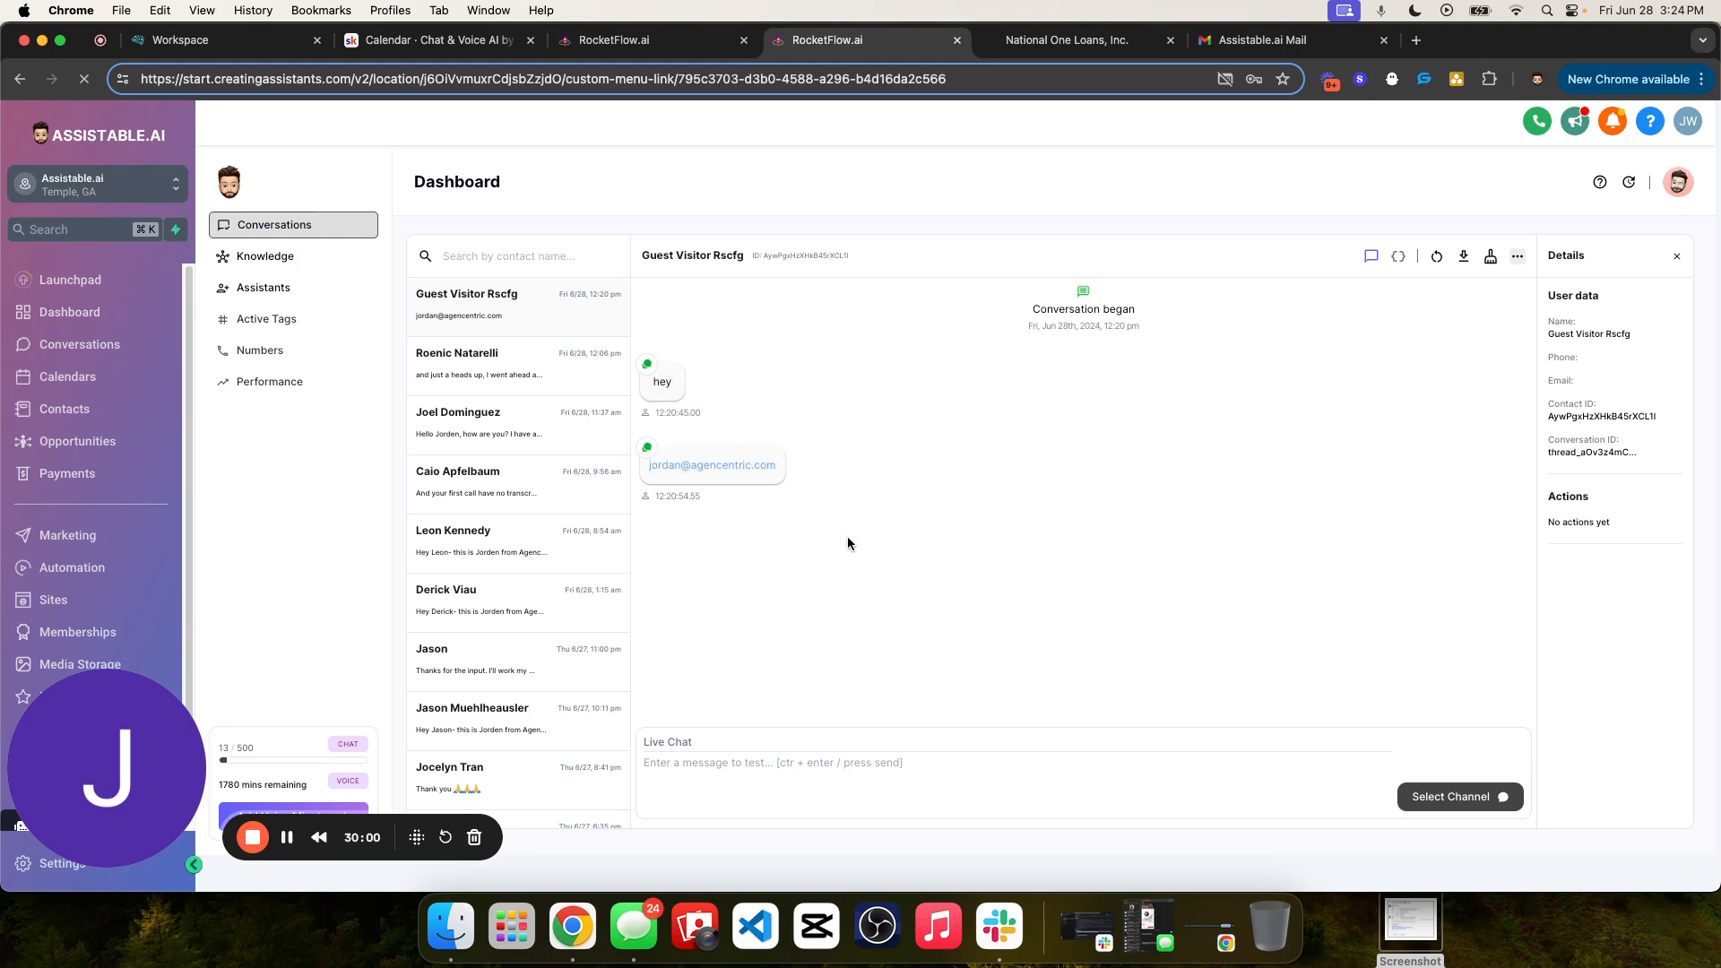
- Inspect the server logs of the guest visitor's conversation and return to its chat messages
{"action": "left_click", "coordinate": [1399, 256]}
{"action": "left_click_drag", "start_coordinate": [846, 371], "coordinate": [1232, 430]}
{"action": "left_click", "coordinate": [1234, 431]}
{"action": "left_click", "coordinate": [1371, 257]}
{"action": "left_click_drag", "start_coordinate": [766, 505], "coordinate": [728, 486]}
{"action": "left_click", "coordinate": [687, 336]}
{"action": "left_click", "coordinate": [744, 515]}
- Look at the existing active tags and compare the guest conversation's active-tag log entries with its messages
{"action": "left_click", "coordinate": [274, 320]}
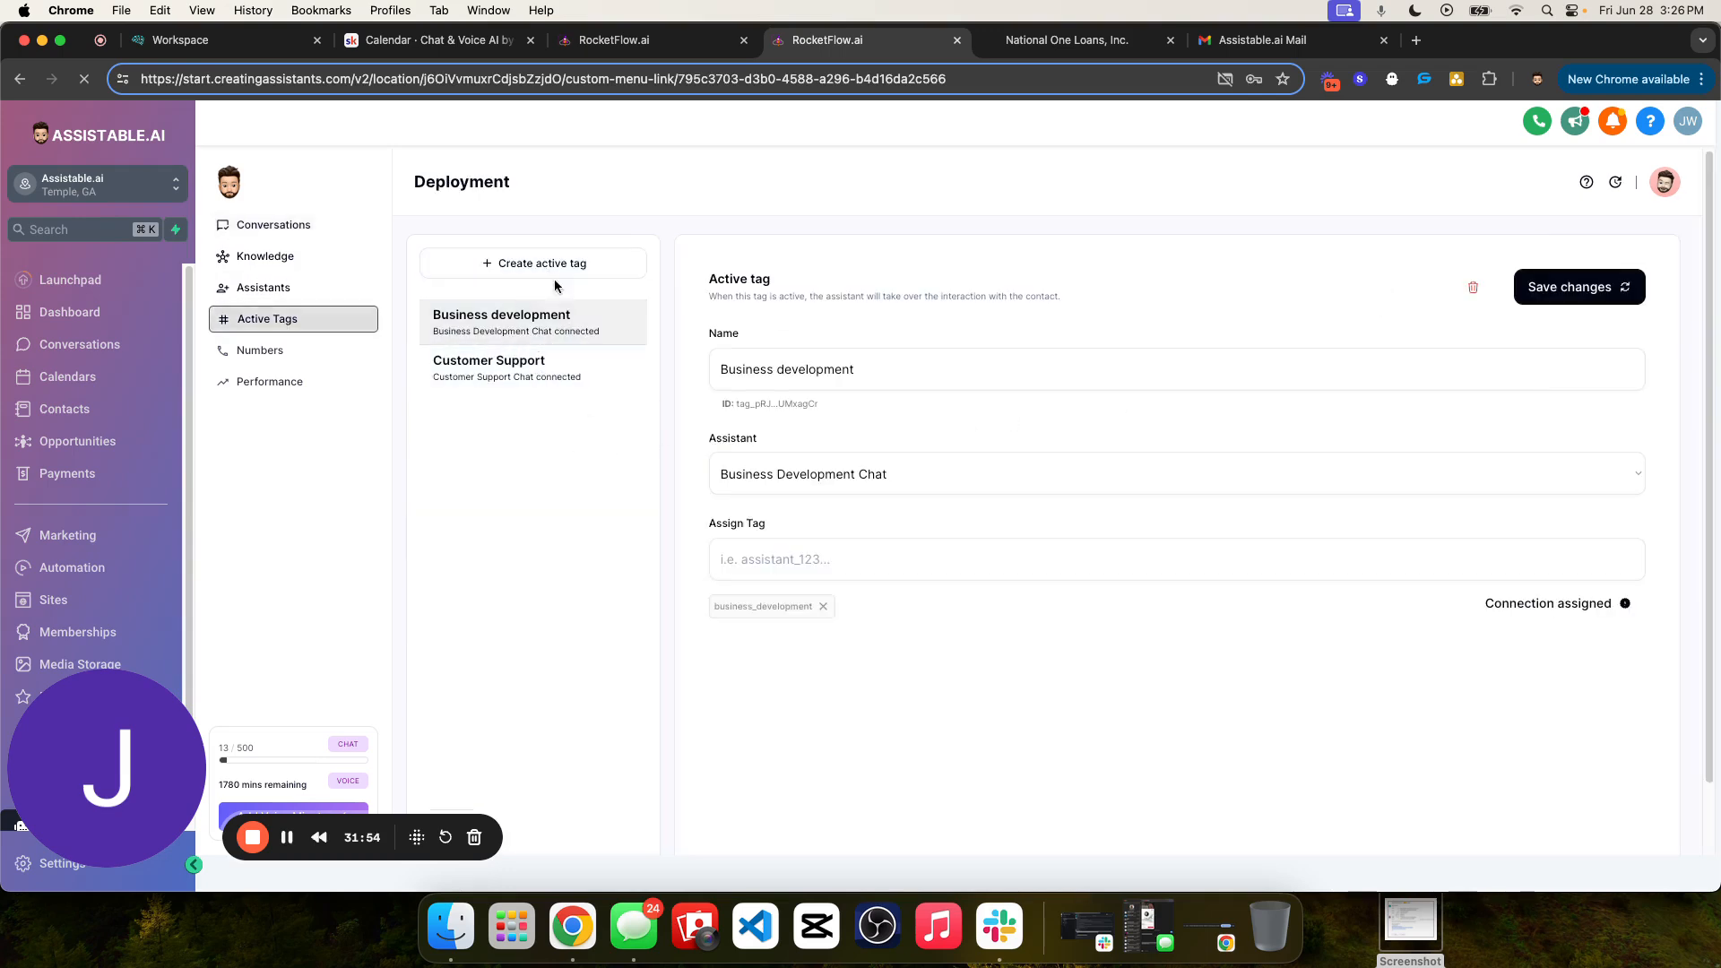
{"action": "left_click", "coordinate": [262, 224]}
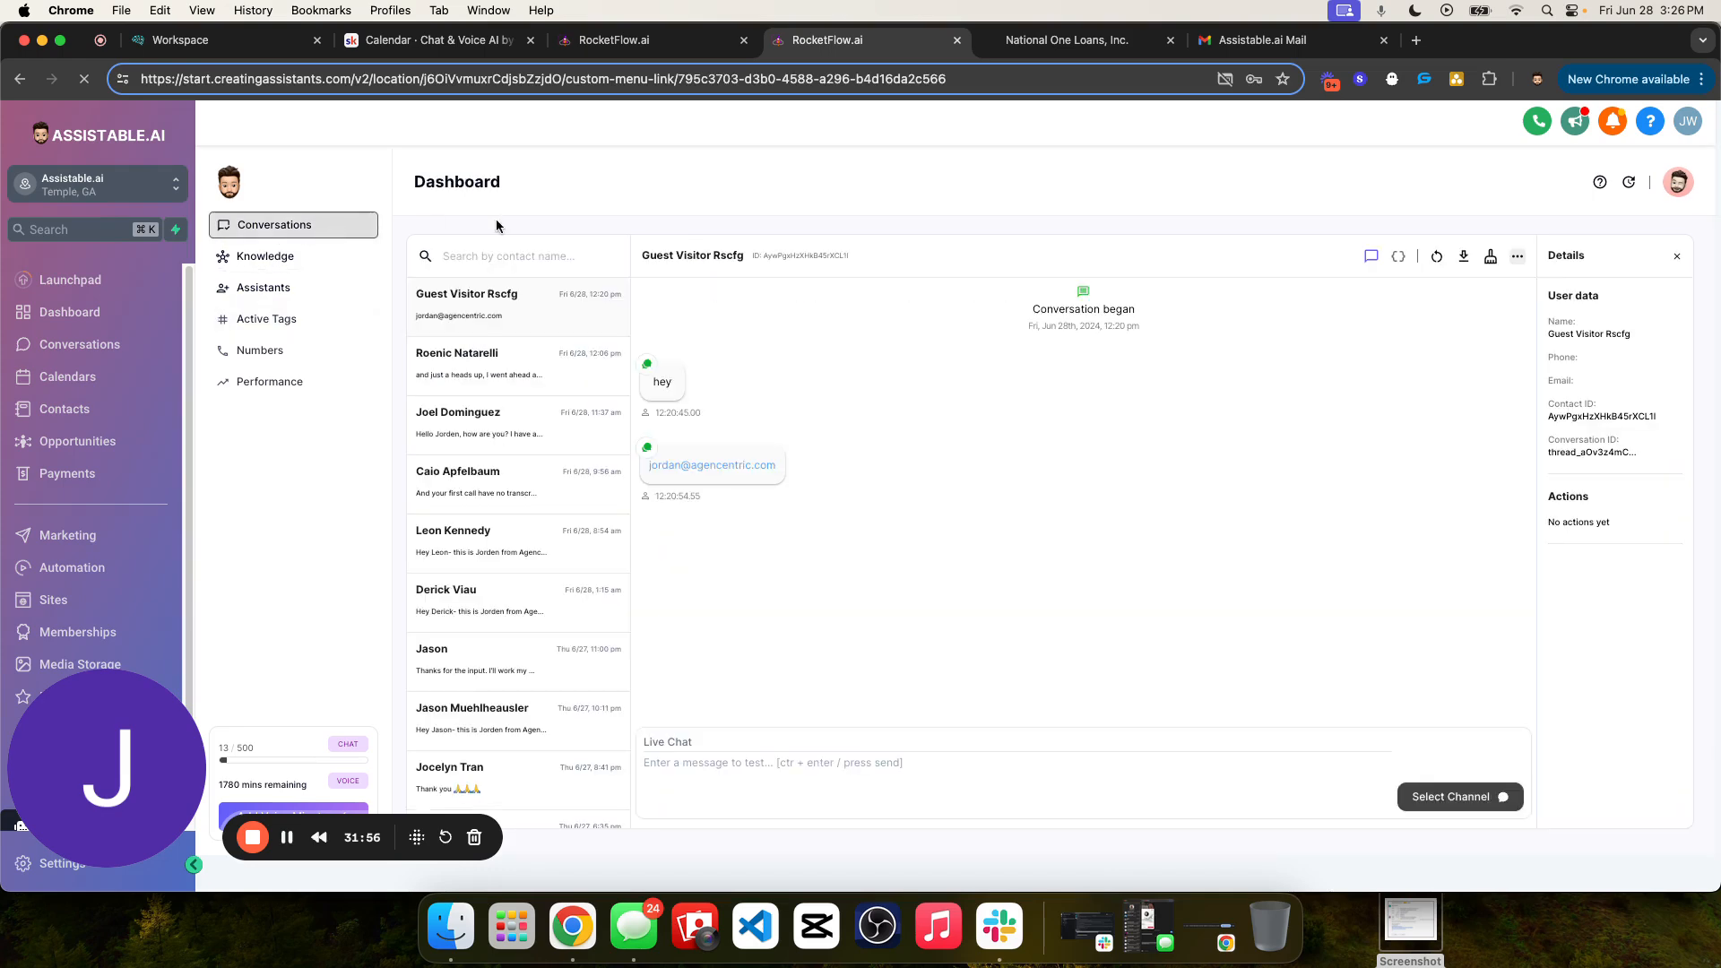
{"action": "left_click", "coordinate": [1397, 258]}
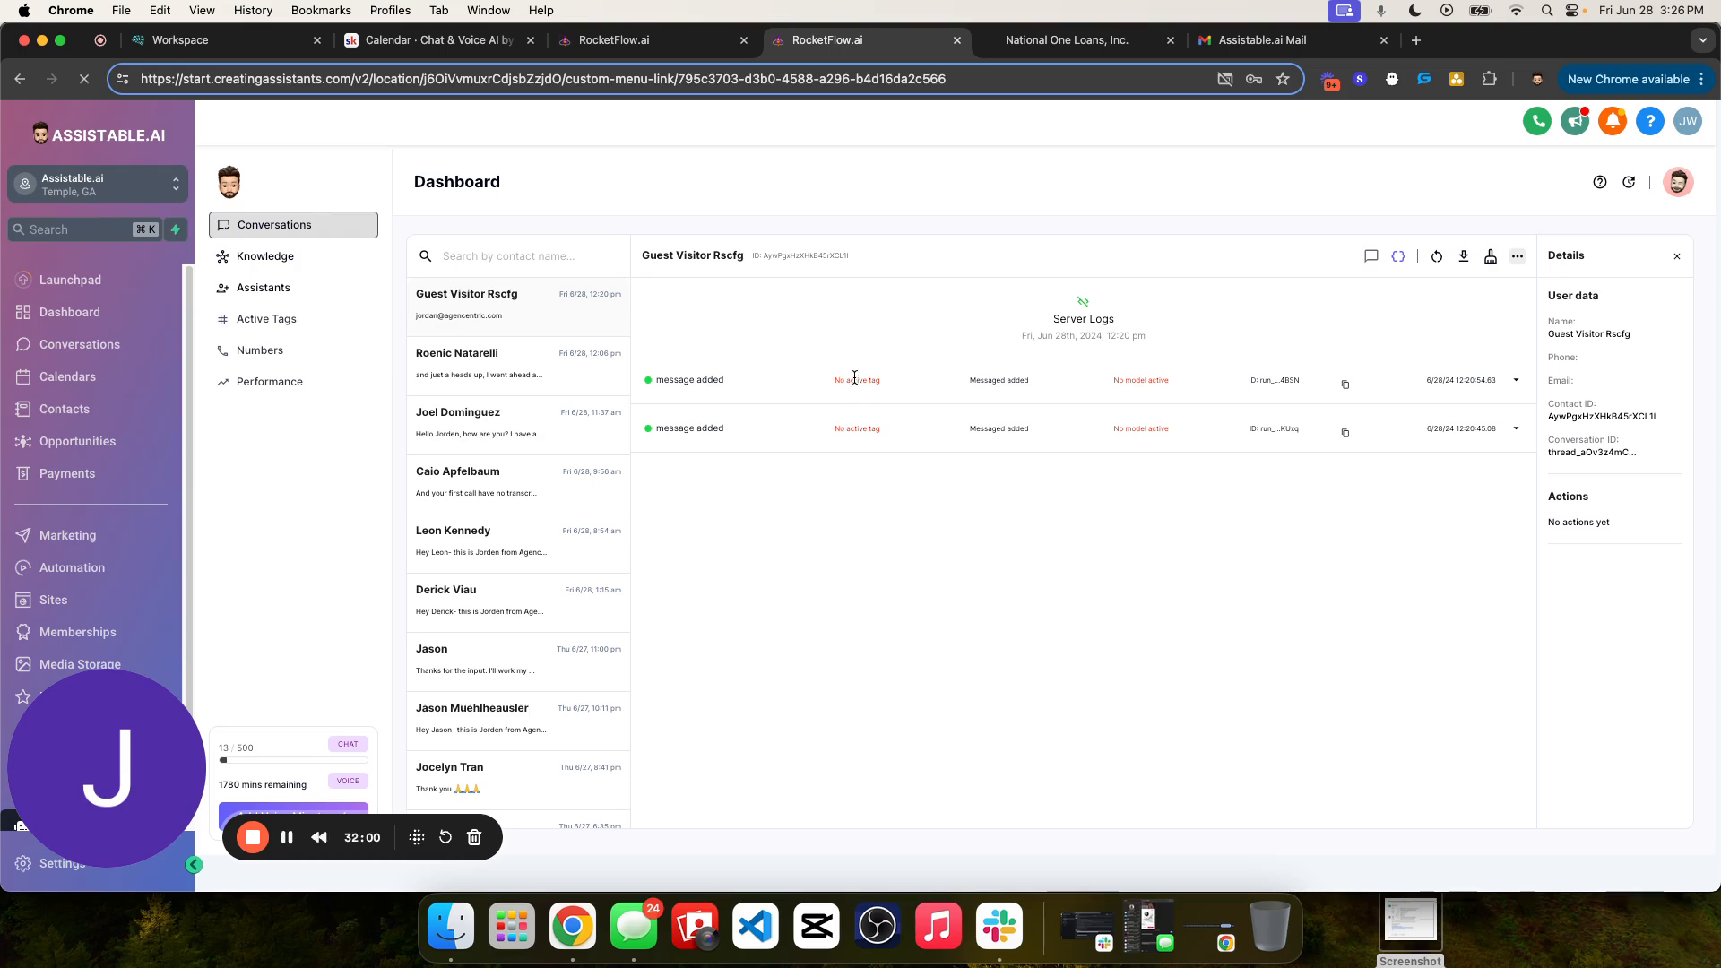
{"action": "left_click", "coordinate": [1370, 259]}
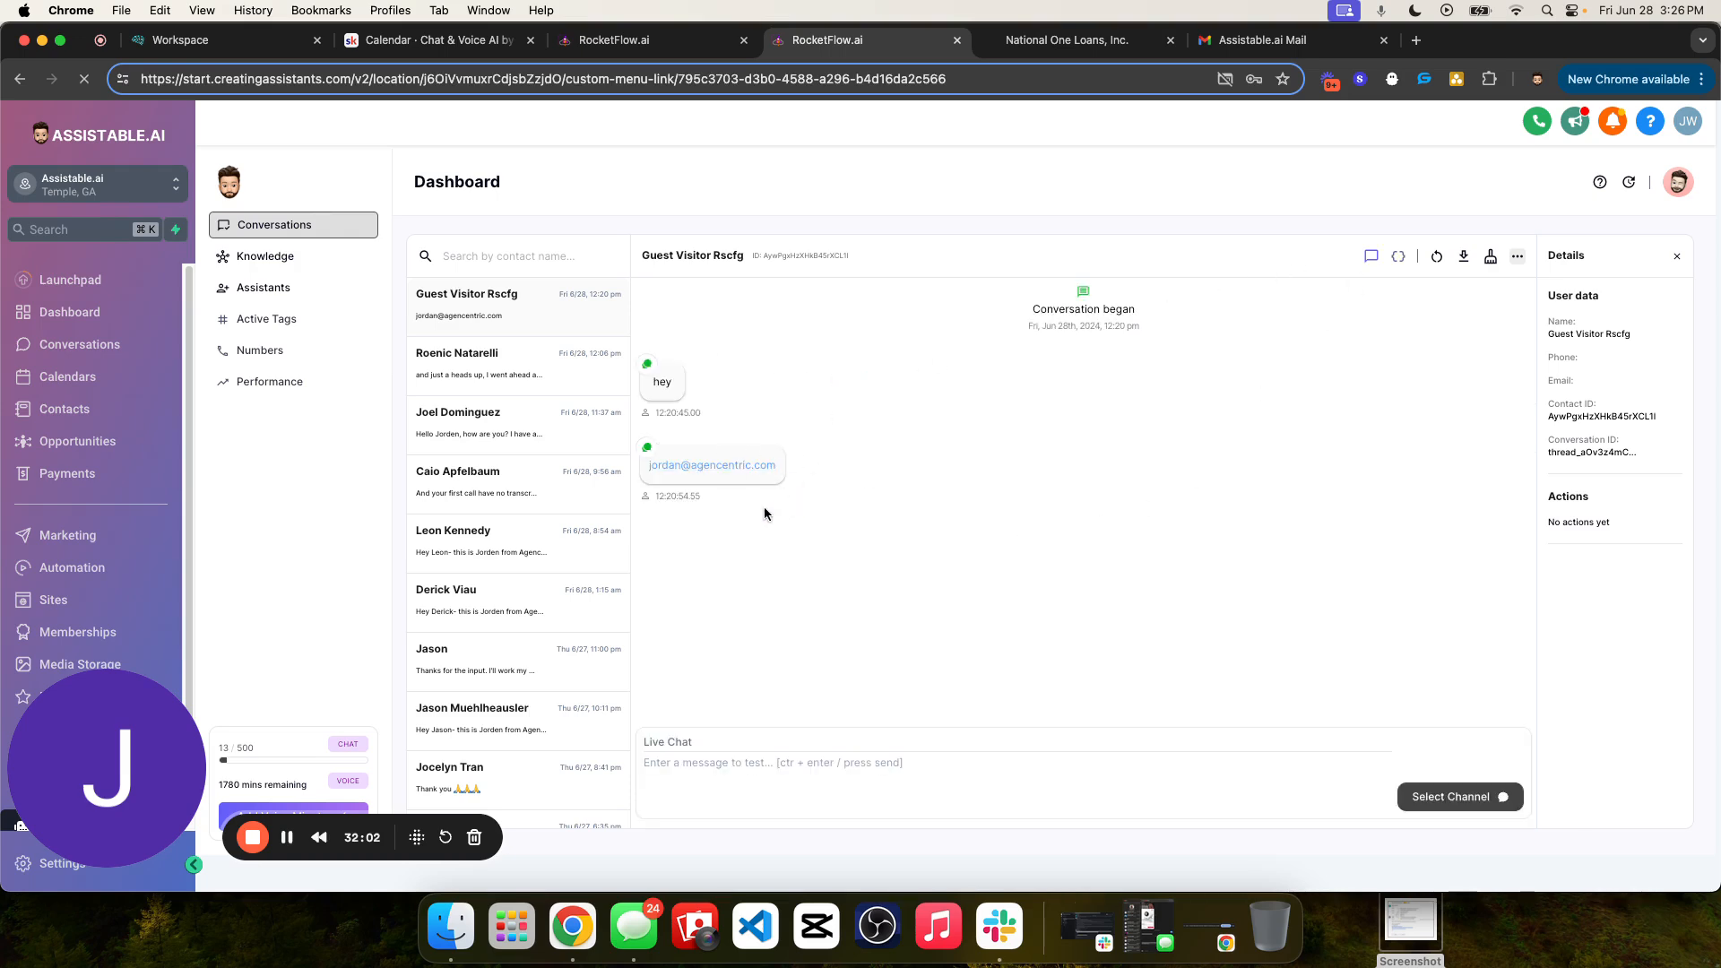
{"action": "left_click_drag", "start_coordinate": [764, 514], "coordinate": [654, 356]}
{"action": "left_click", "coordinate": [691, 379]}
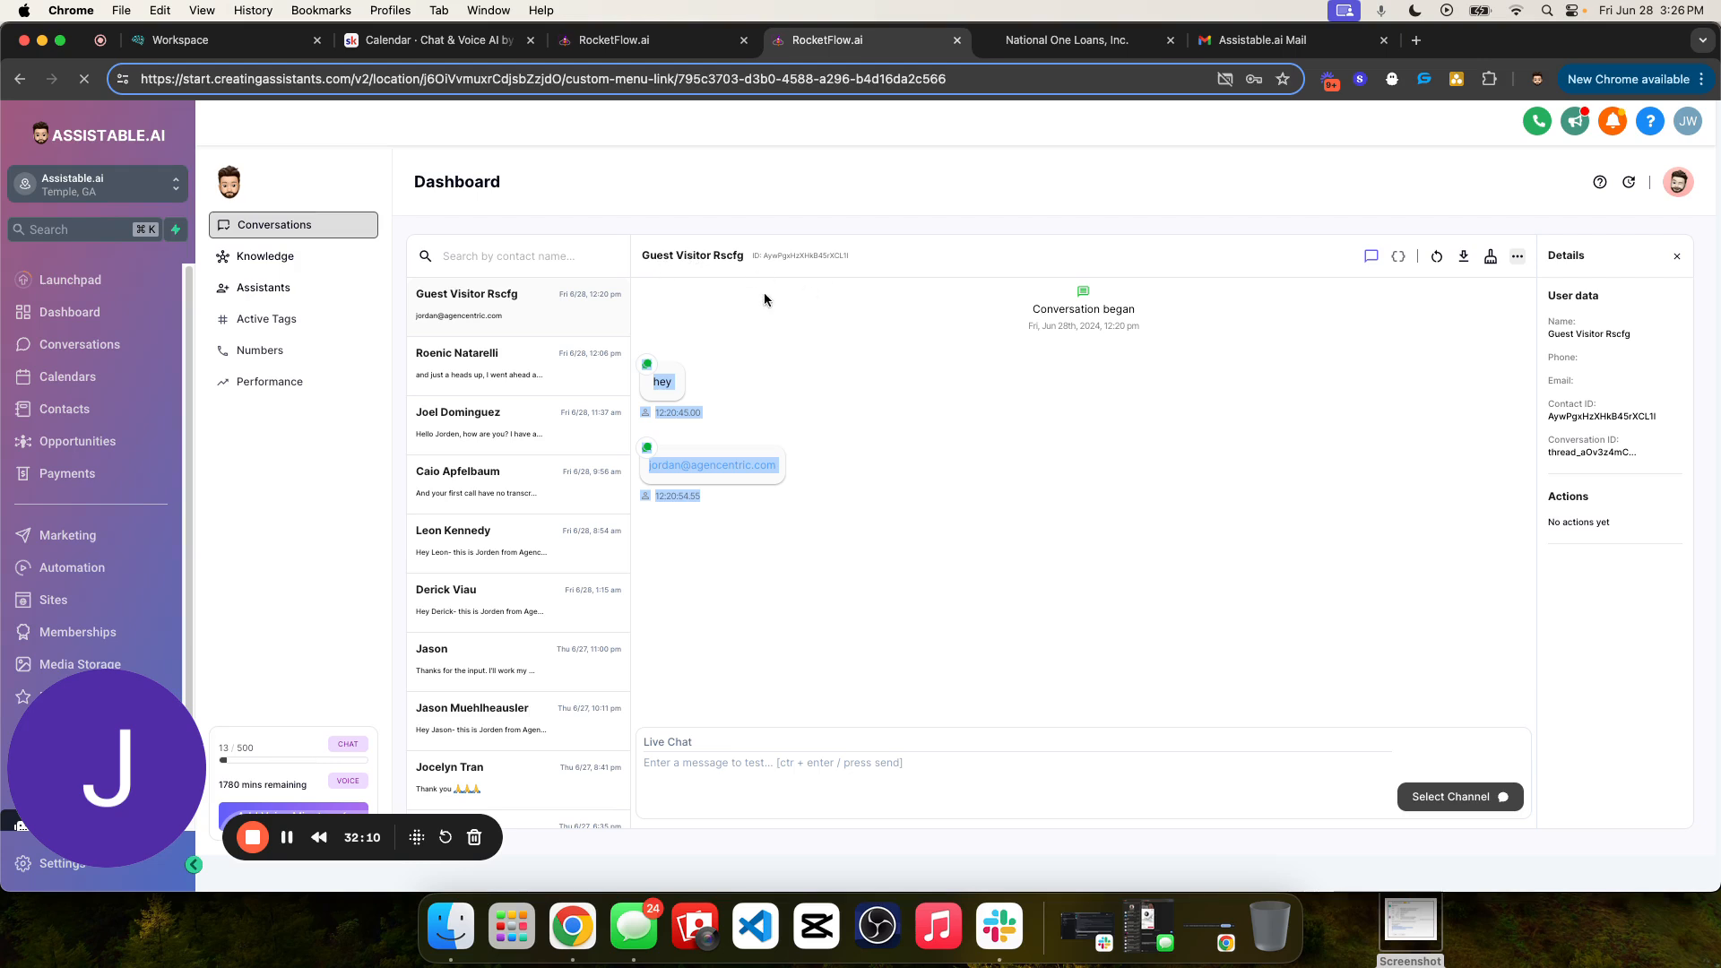
{"action": "left_click", "coordinate": [1401, 267]}
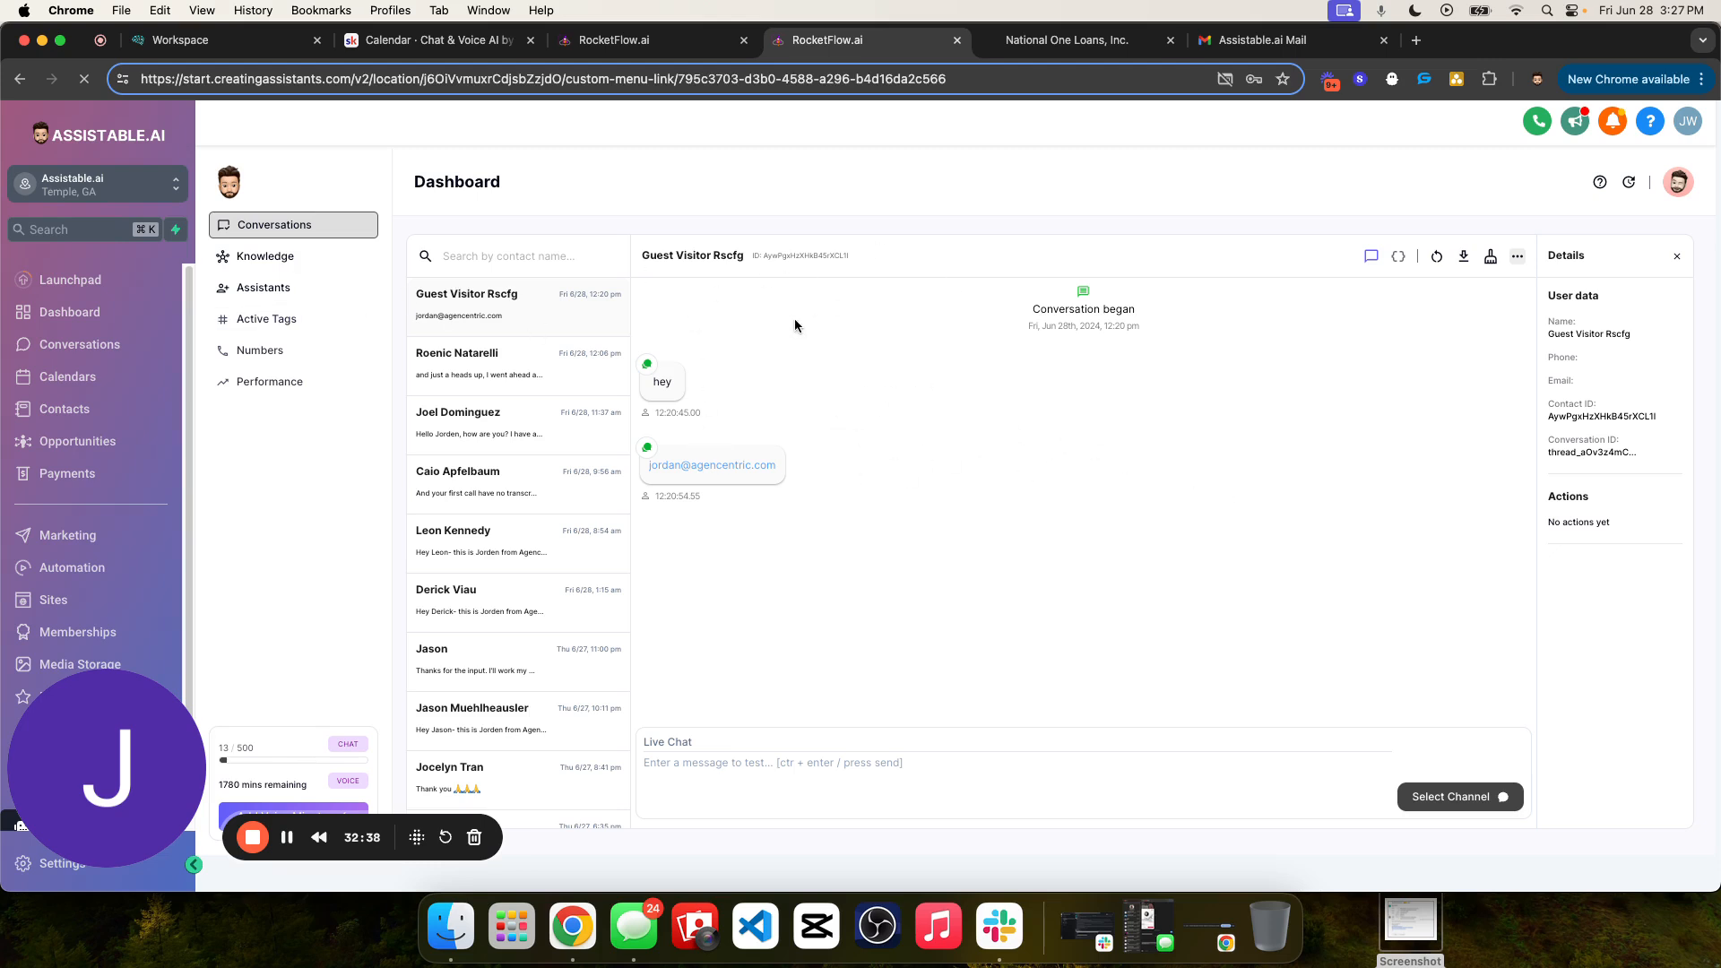
- Create a new active tag and name it "Testing Chat Assistant Creation"
{"action": "left_click", "coordinate": [290, 318]}
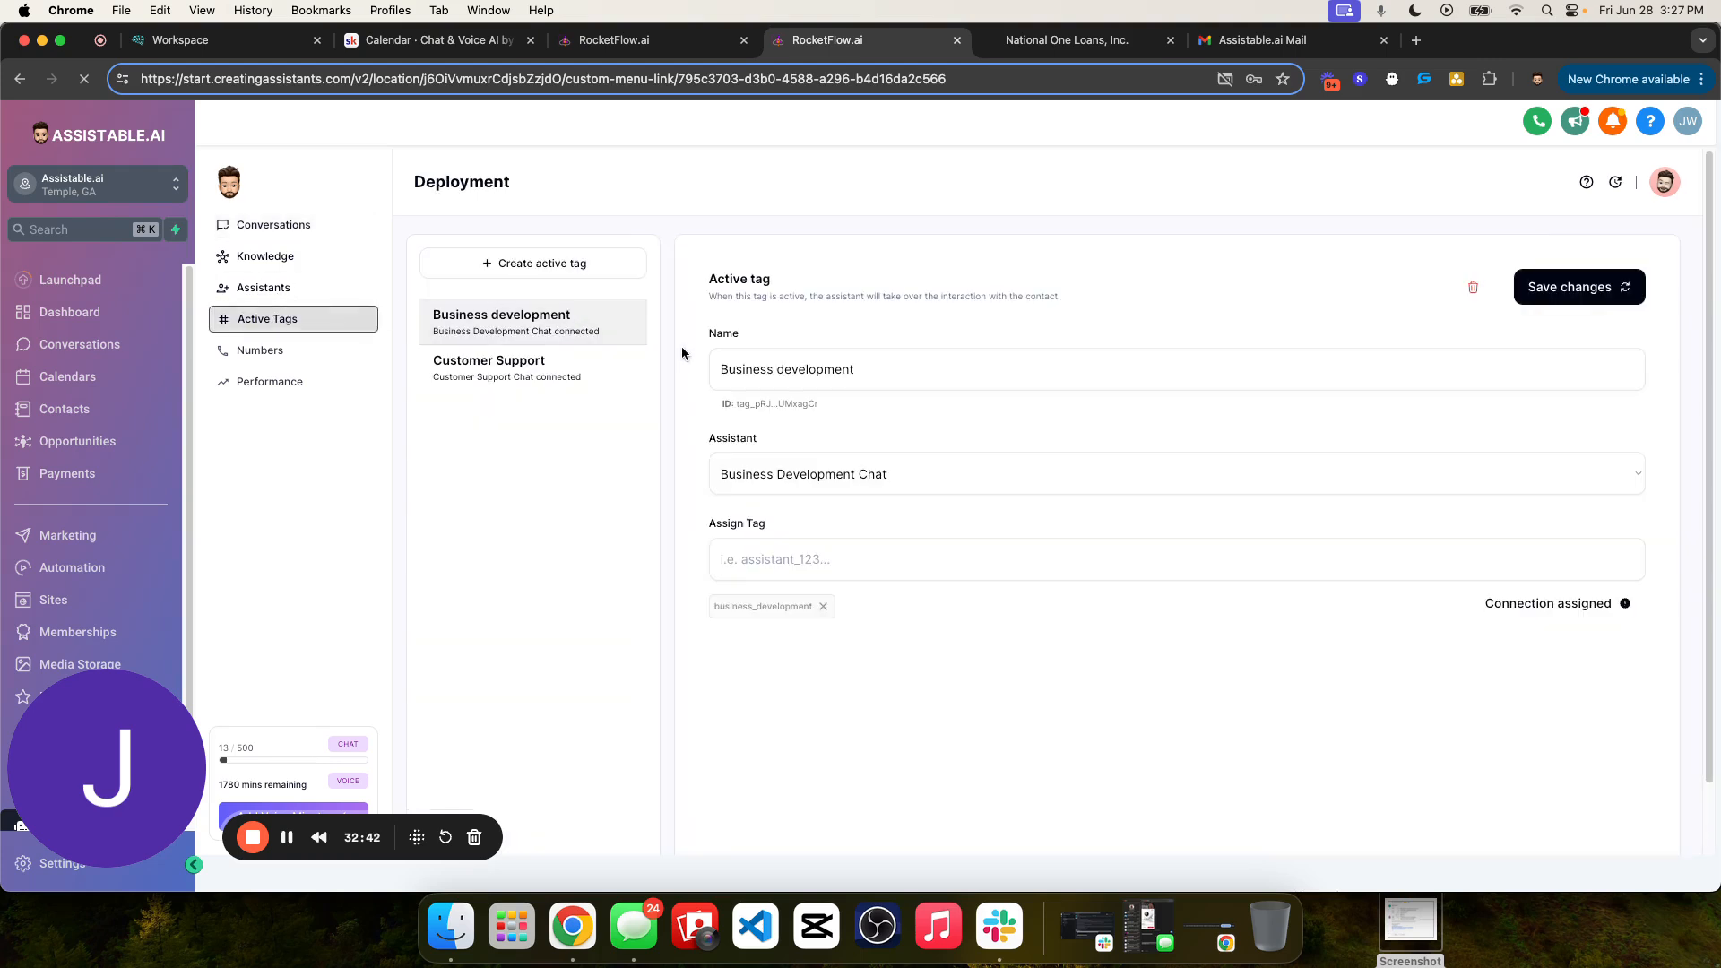
{"action": "left_click", "coordinate": [558, 274]}
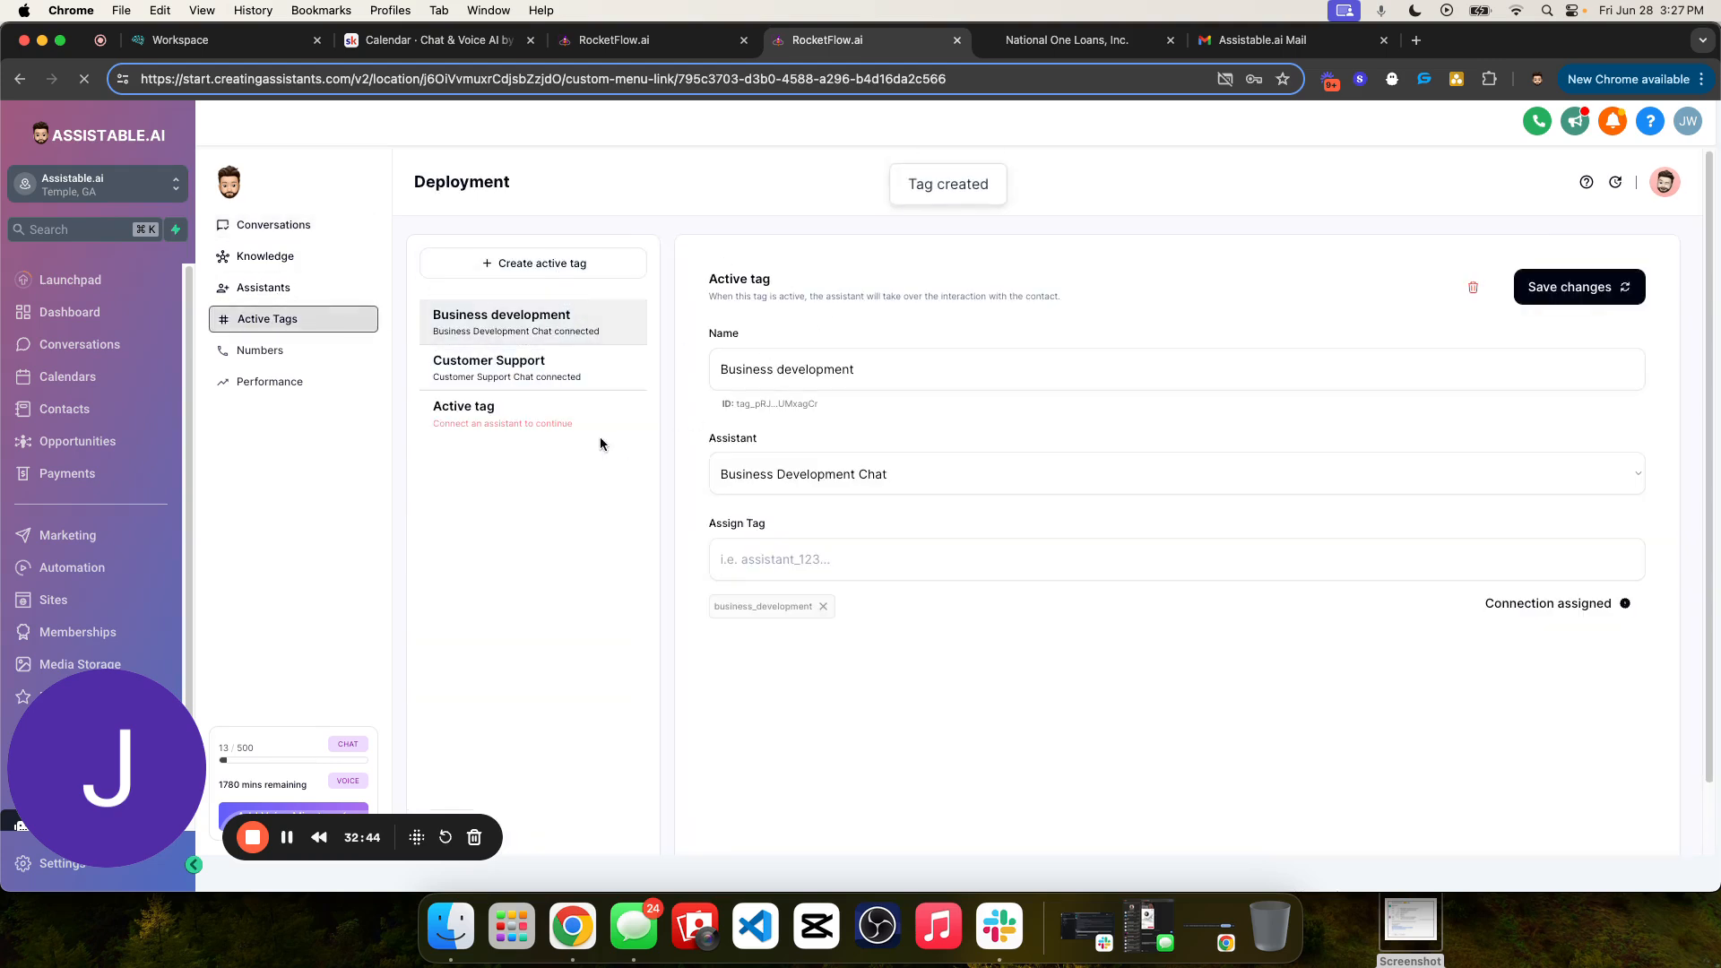
{"action": "left_click", "coordinate": [529, 418]}
{"action": "triple_click", "coordinate": [863, 358]}
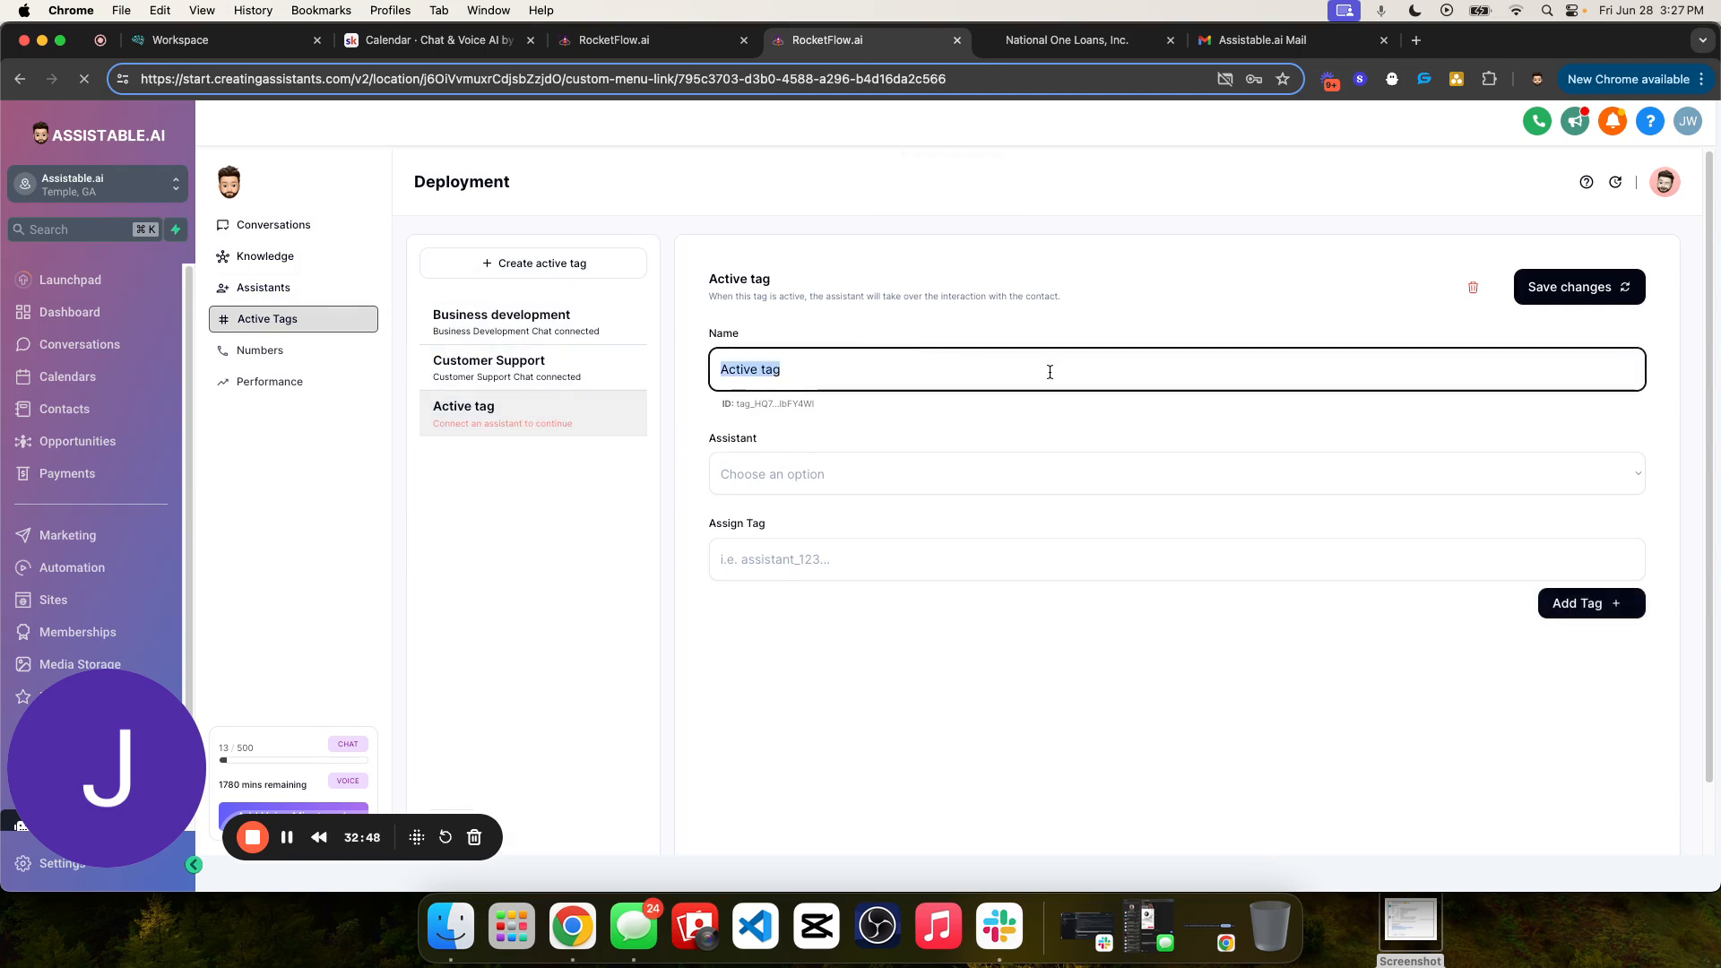
{"action": "type", "text": "Test"}
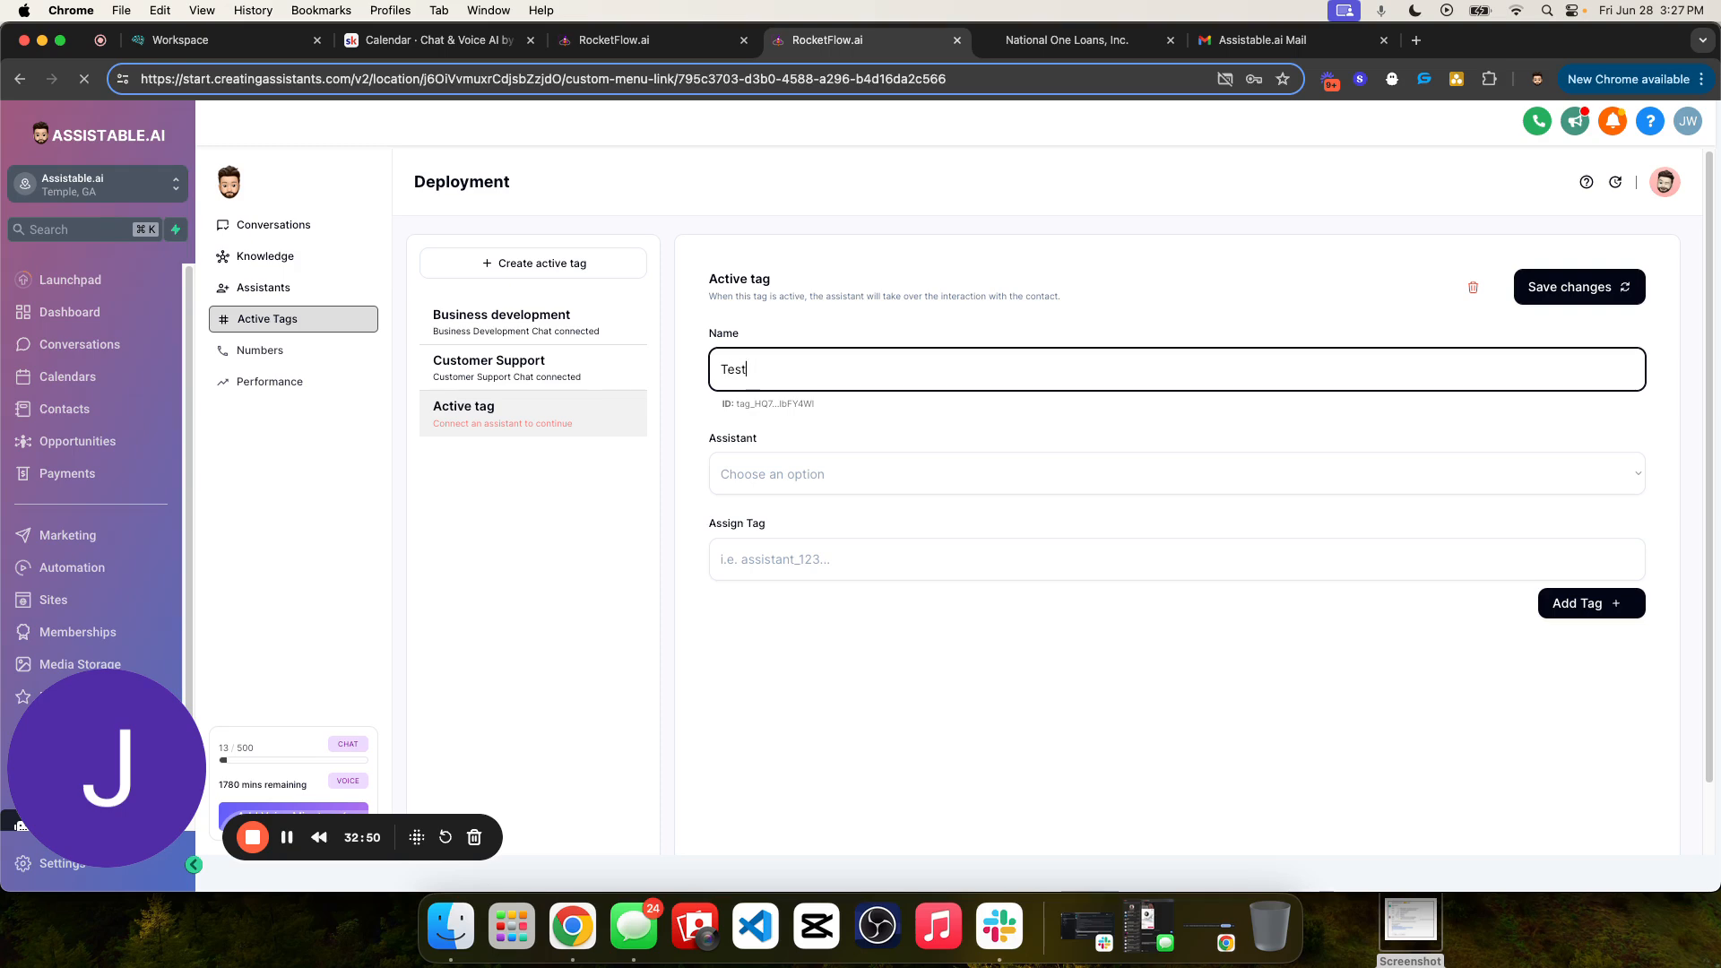
{"action": "type", "text": "ing Chat Assistant Cre"}
{"action": "type", "text": "atoin"}
{"action": "type", "text": "ion"}
{"action": "left_click", "coordinate": [1051, 403]}
- Connect the Testing Chat Setup assistant to the new active tag
{"action": "left_click", "coordinate": [868, 466]}
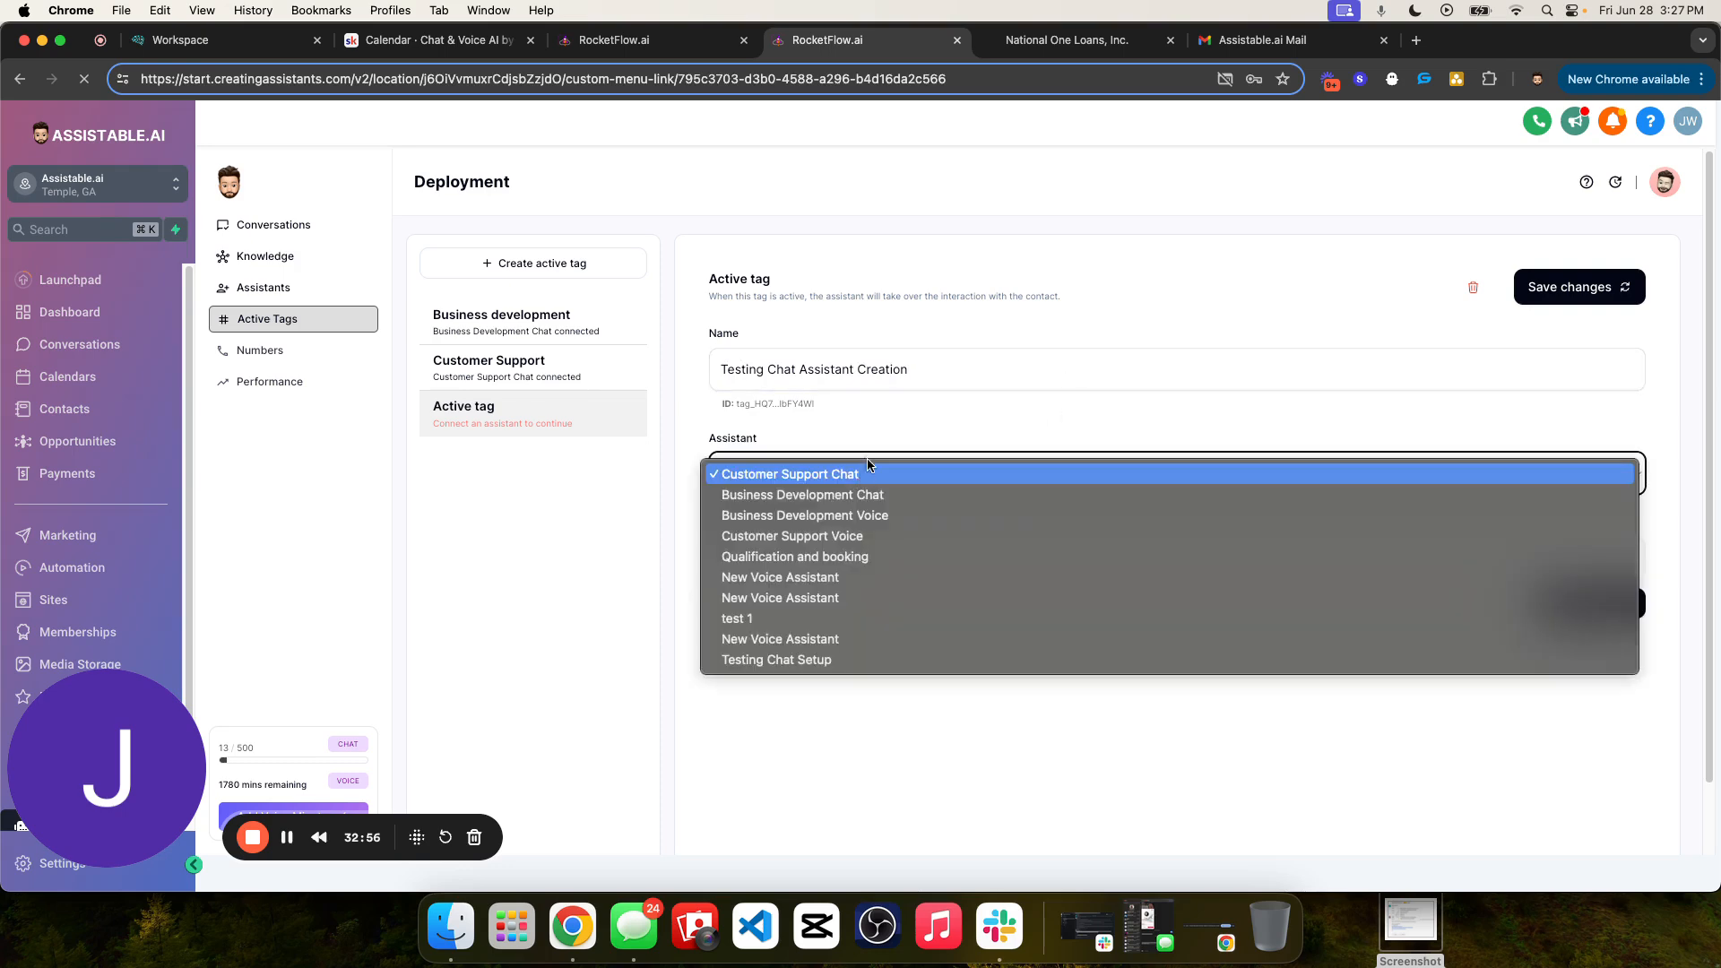
{"action": "left_click", "coordinate": [820, 420]}
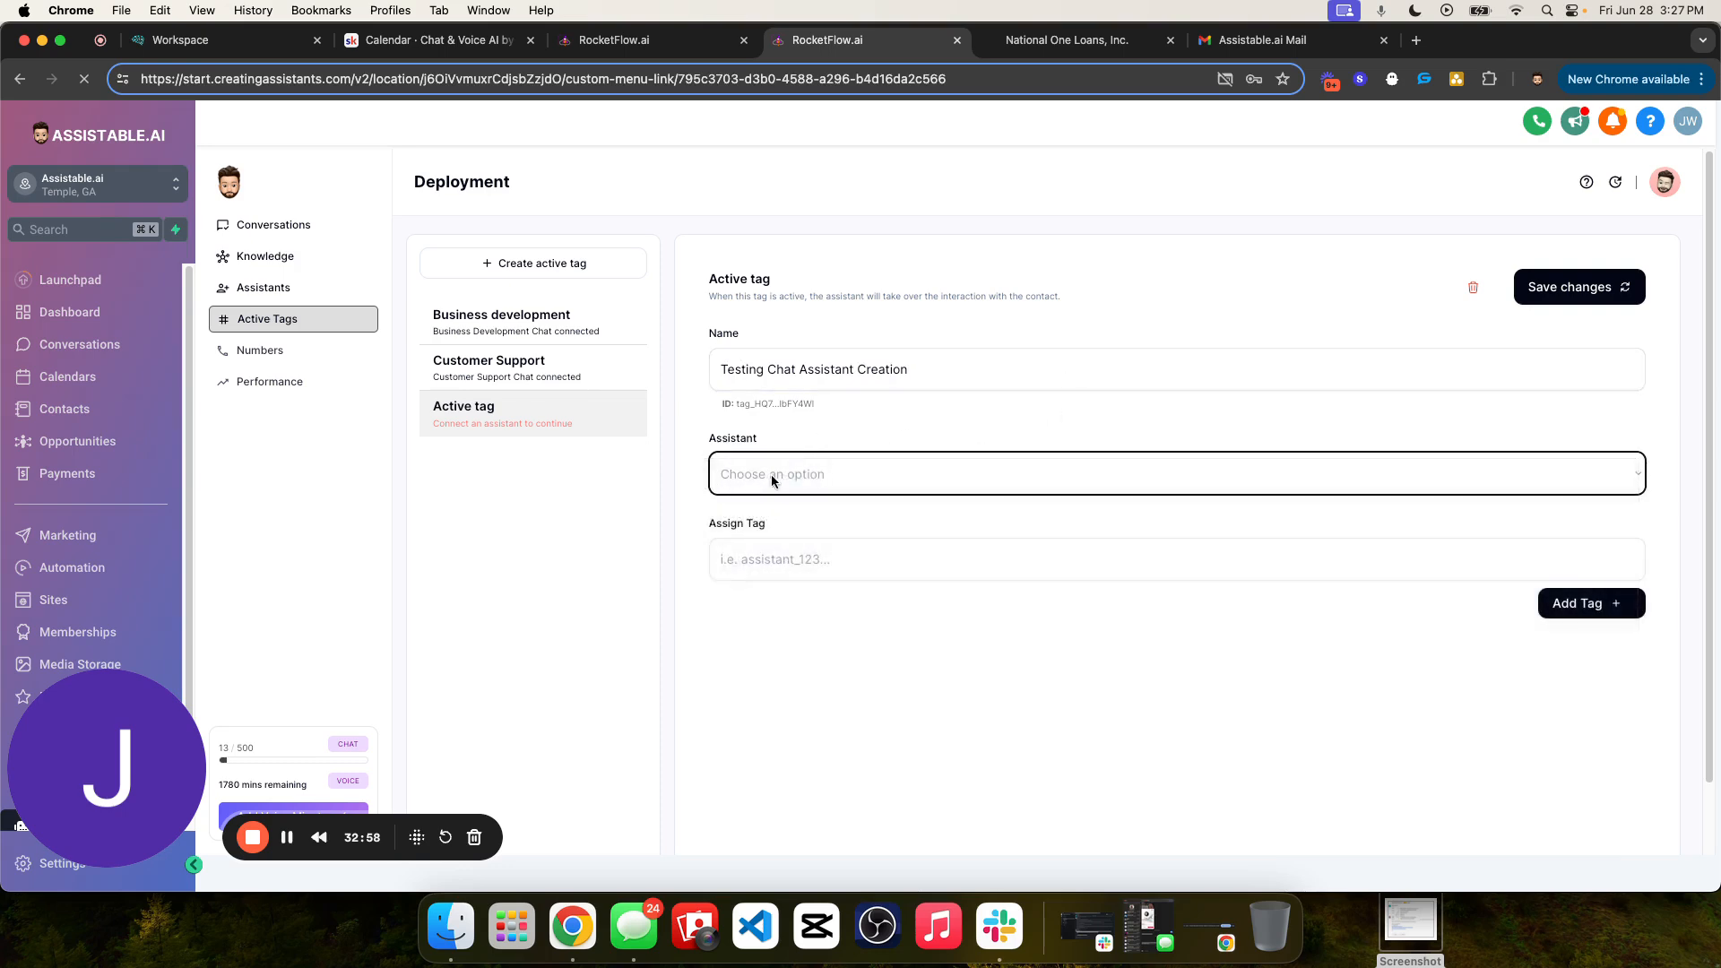
{"action": "left_click", "coordinate": [771, 475]}
{"action": "left_click", "coordinate": [804, 665]}
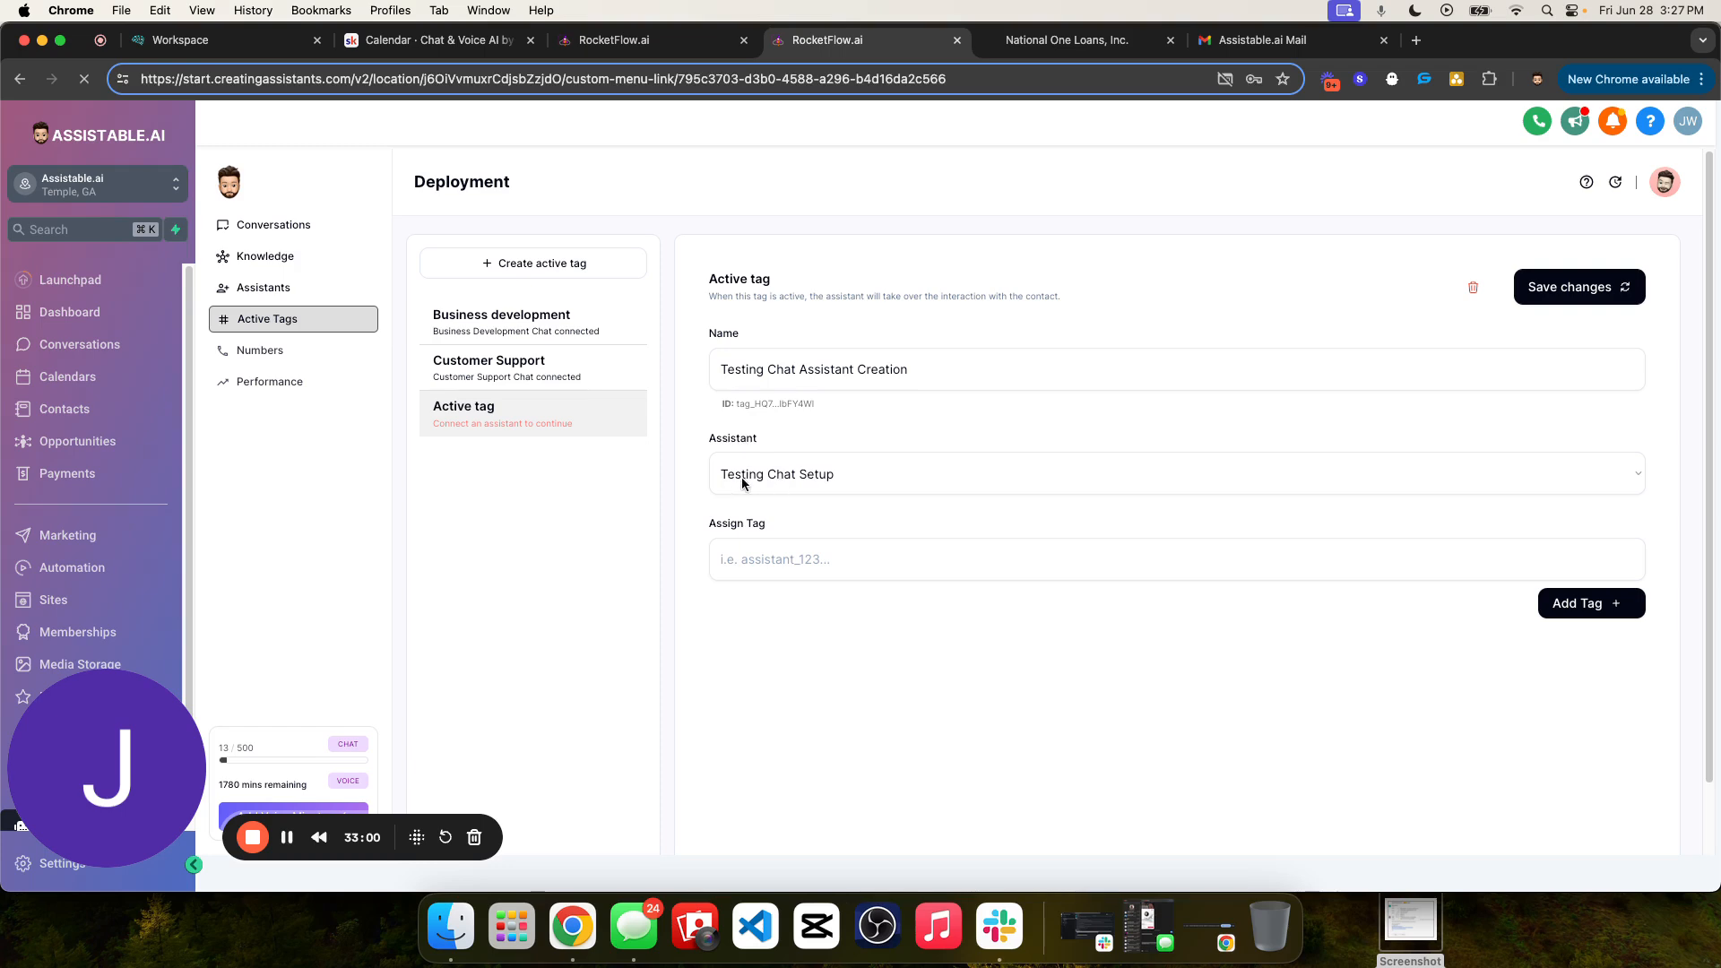
- Assign the tag "assistant testing setup activation test" to the active tag
{"action": "left_click", "coordinate": [897, 565]}
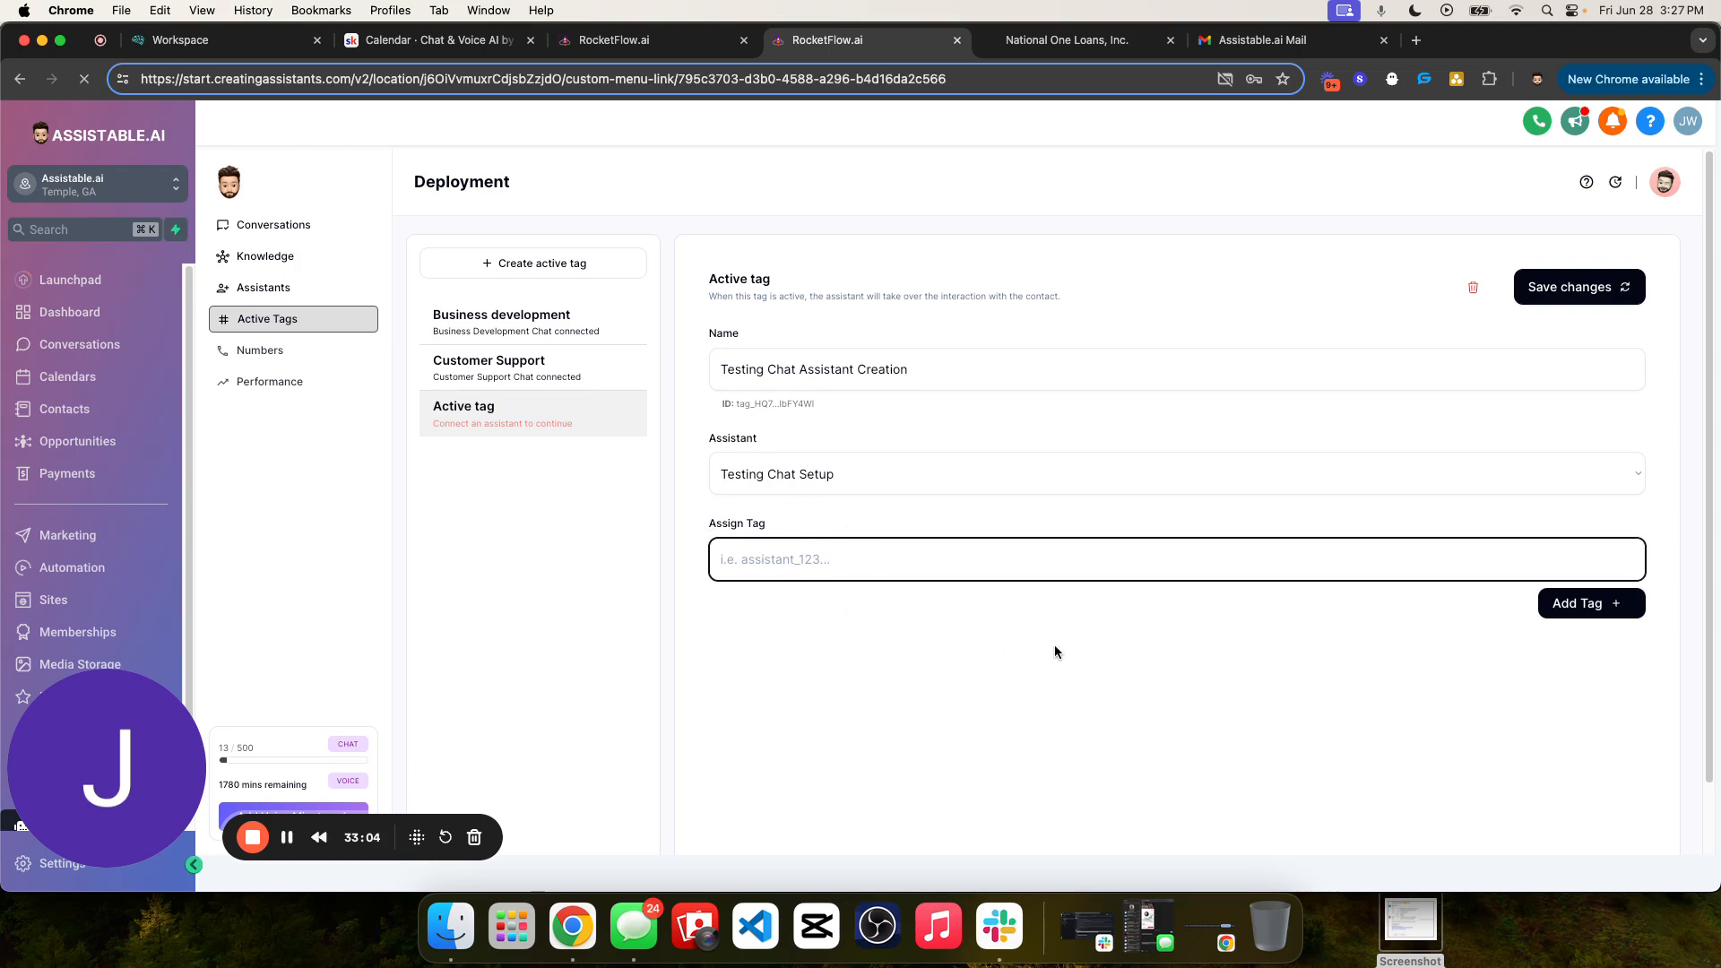
{"action": "type", "text": "assistant testing setup activation"}
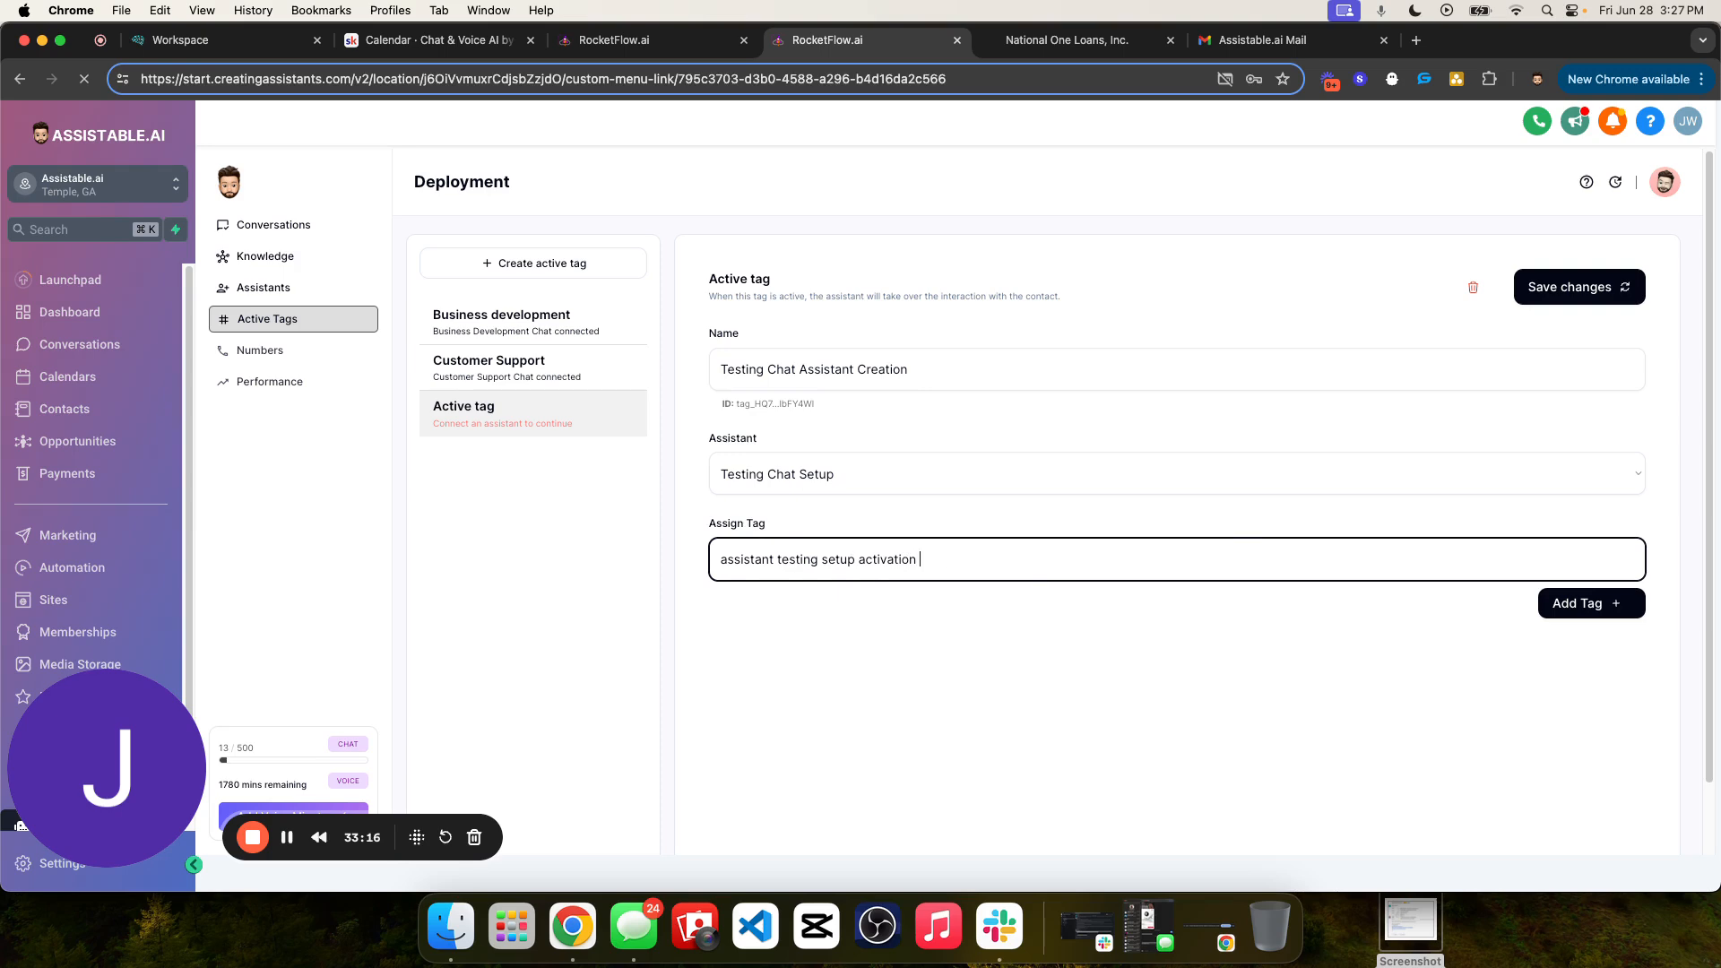
{"action": "type", "text": "test"}
{"action": "left_click", "coordinate": [1555, 603]}
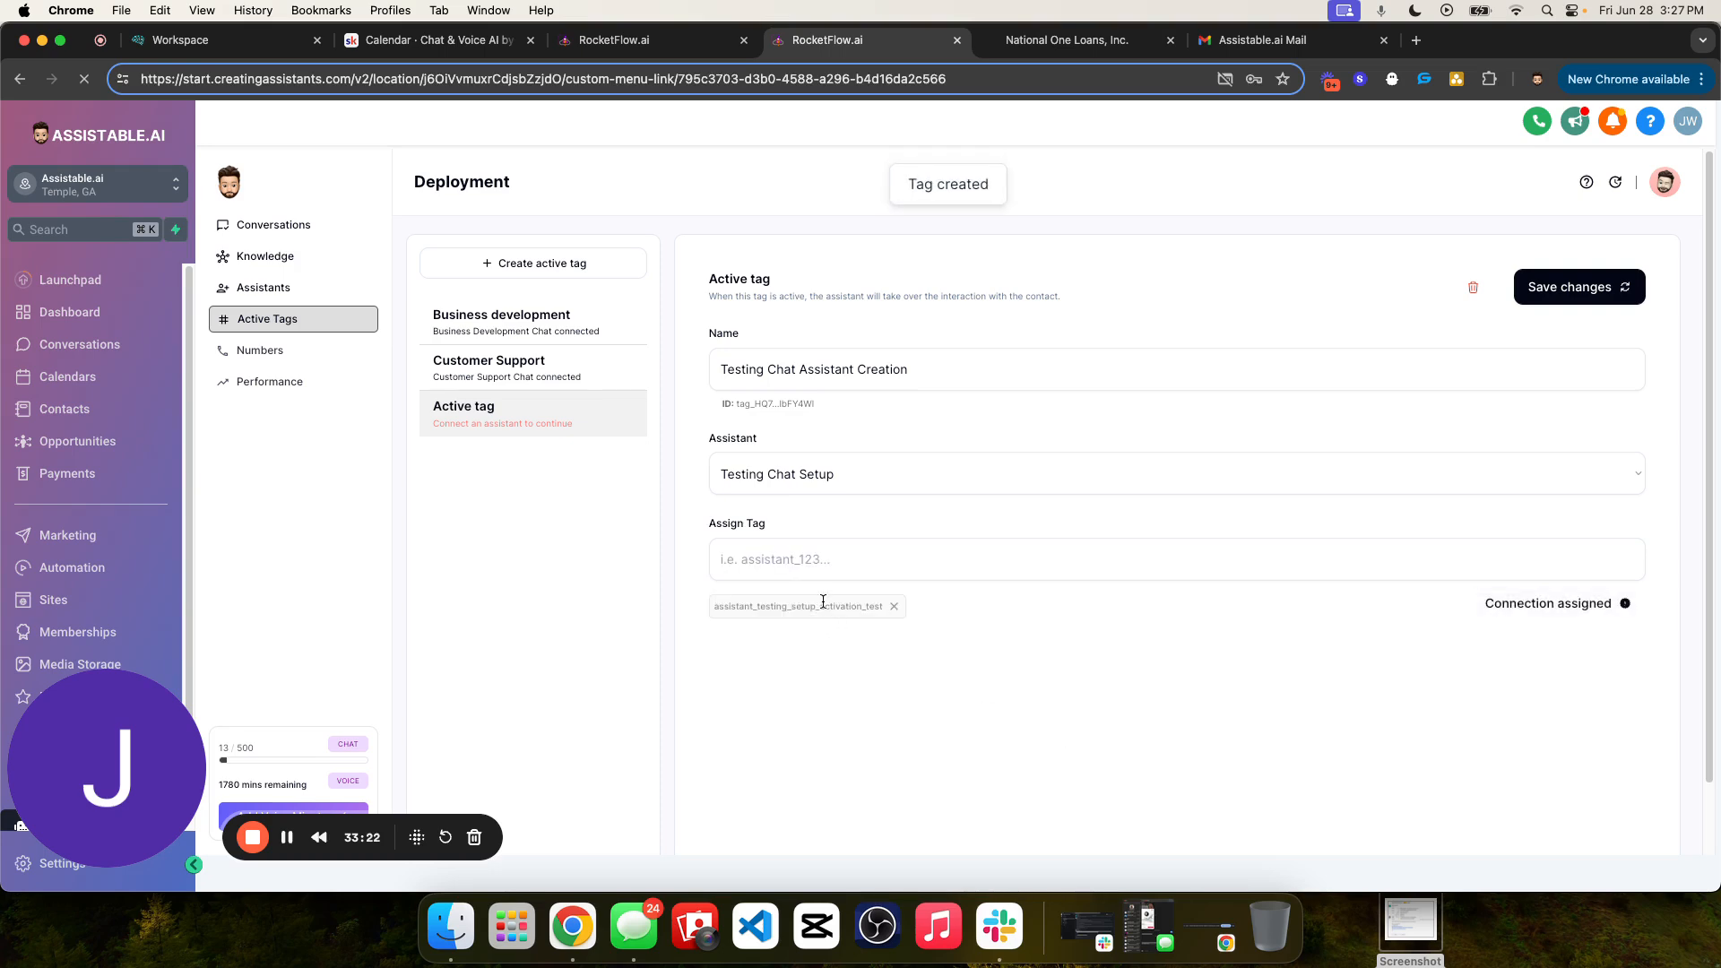
- Copy the assigned tag's name and save the changes to the active tag
{"action": "double_click", "coordinate": [823, 606]}
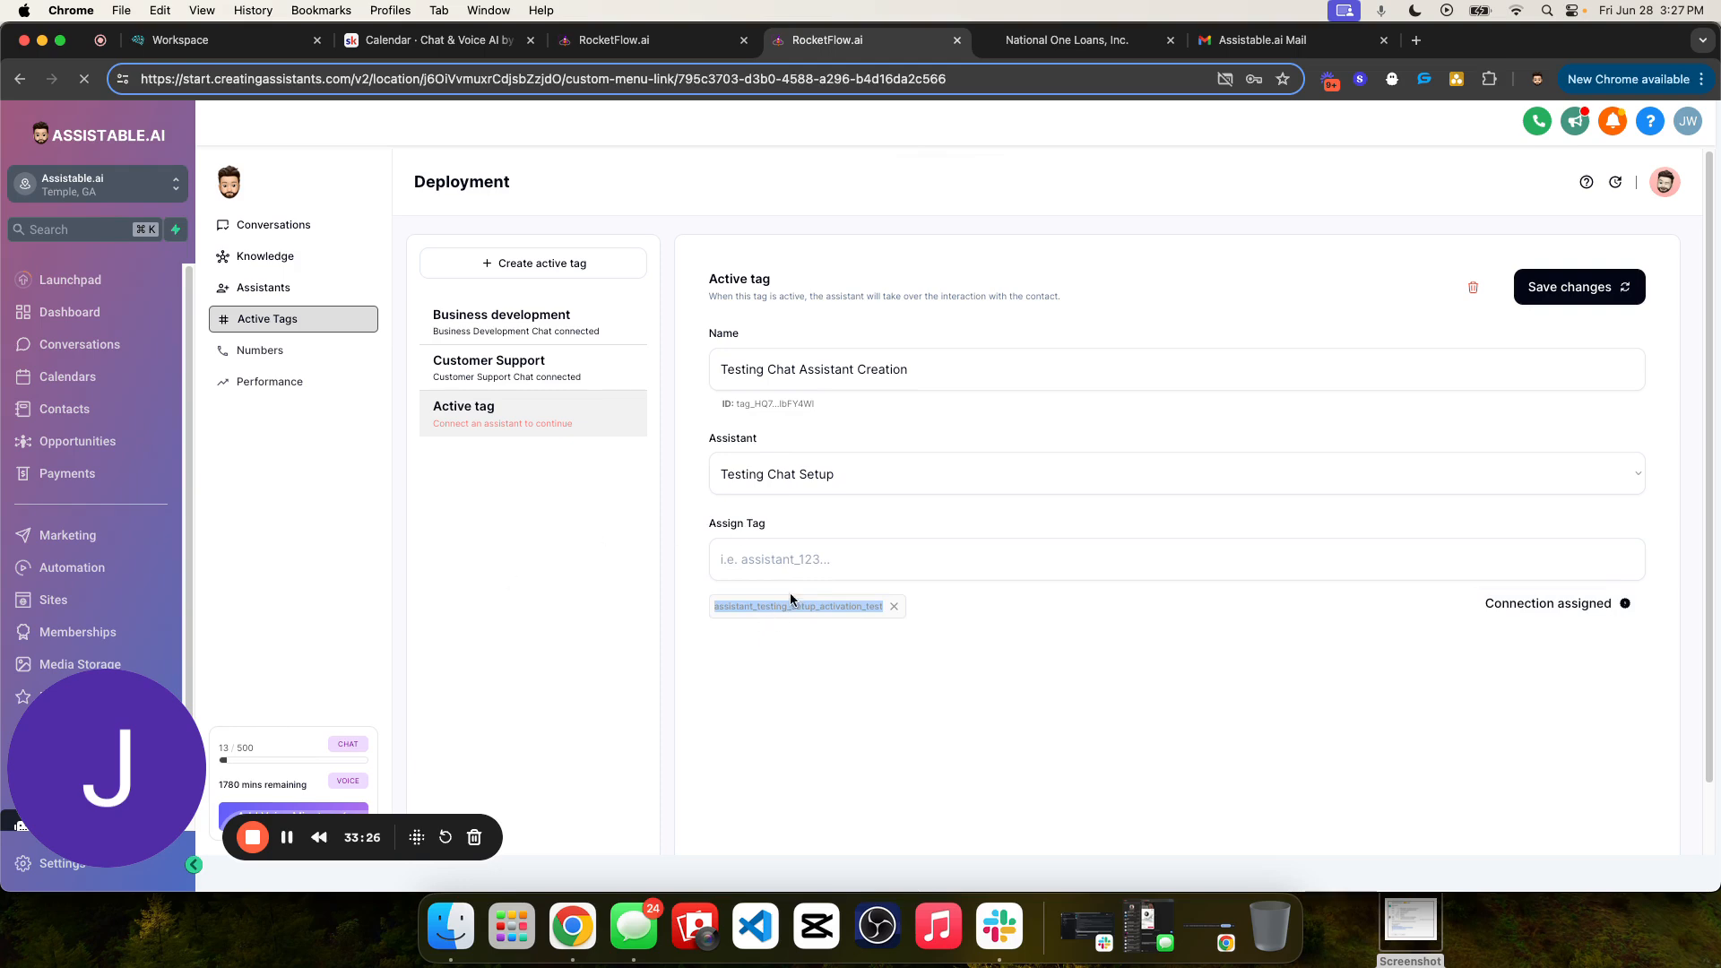
{"action": "key", "text": "super+c"}
{"action": "left_click", "coordinate": [1560, 289]}
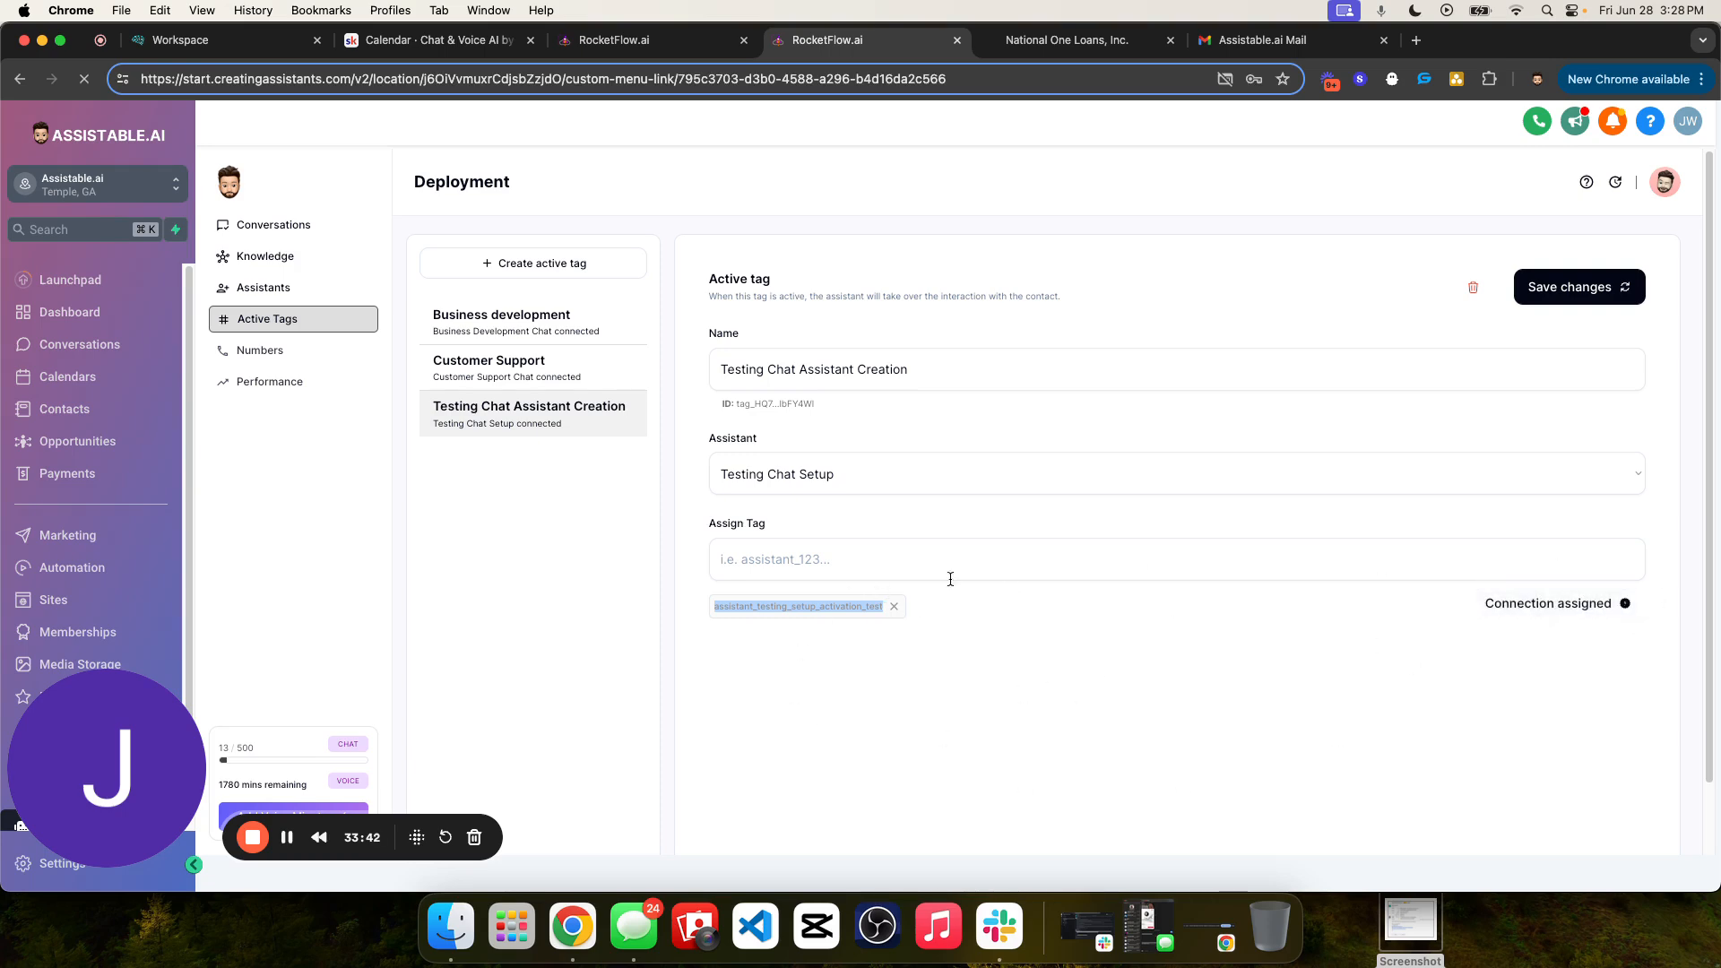
{"action": "double_click", "coordinate": [779, 609]}
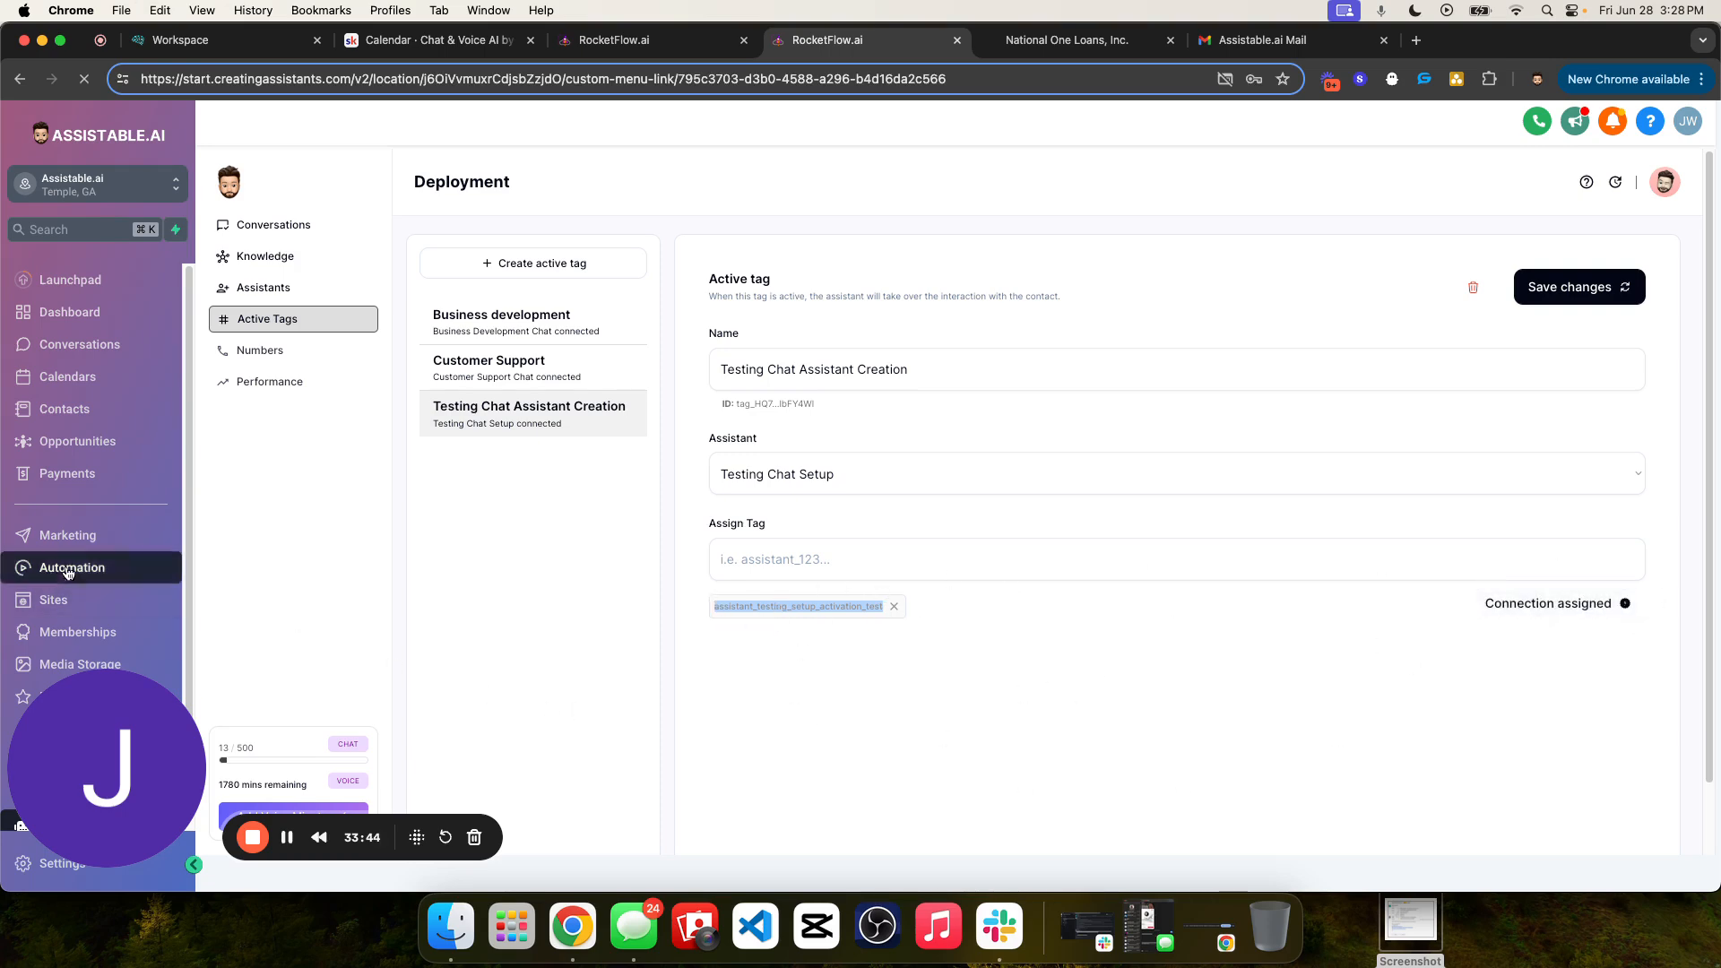
{"action": "left_click", "coordinate": [1097, 655]}
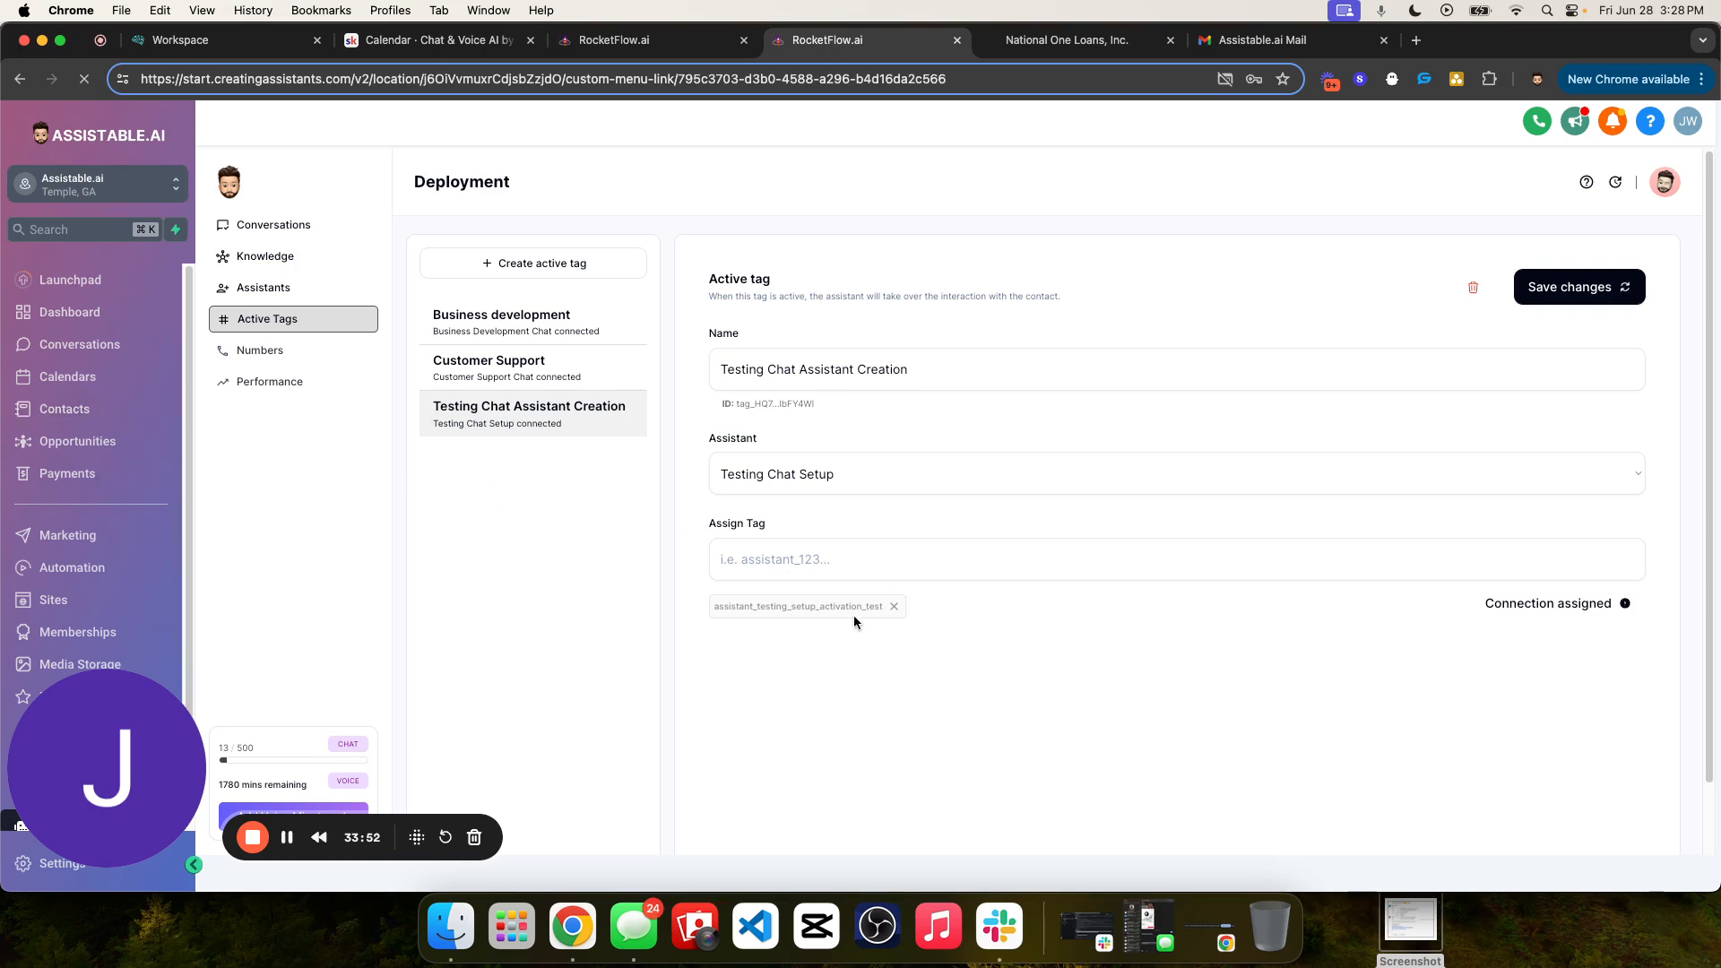
{"action": "double_click", "coordinate": [791, 605]}
- Search the contacts for the test phone number and delete the matching contact
{"action": "left_click", "coordinate": [90, 409]}
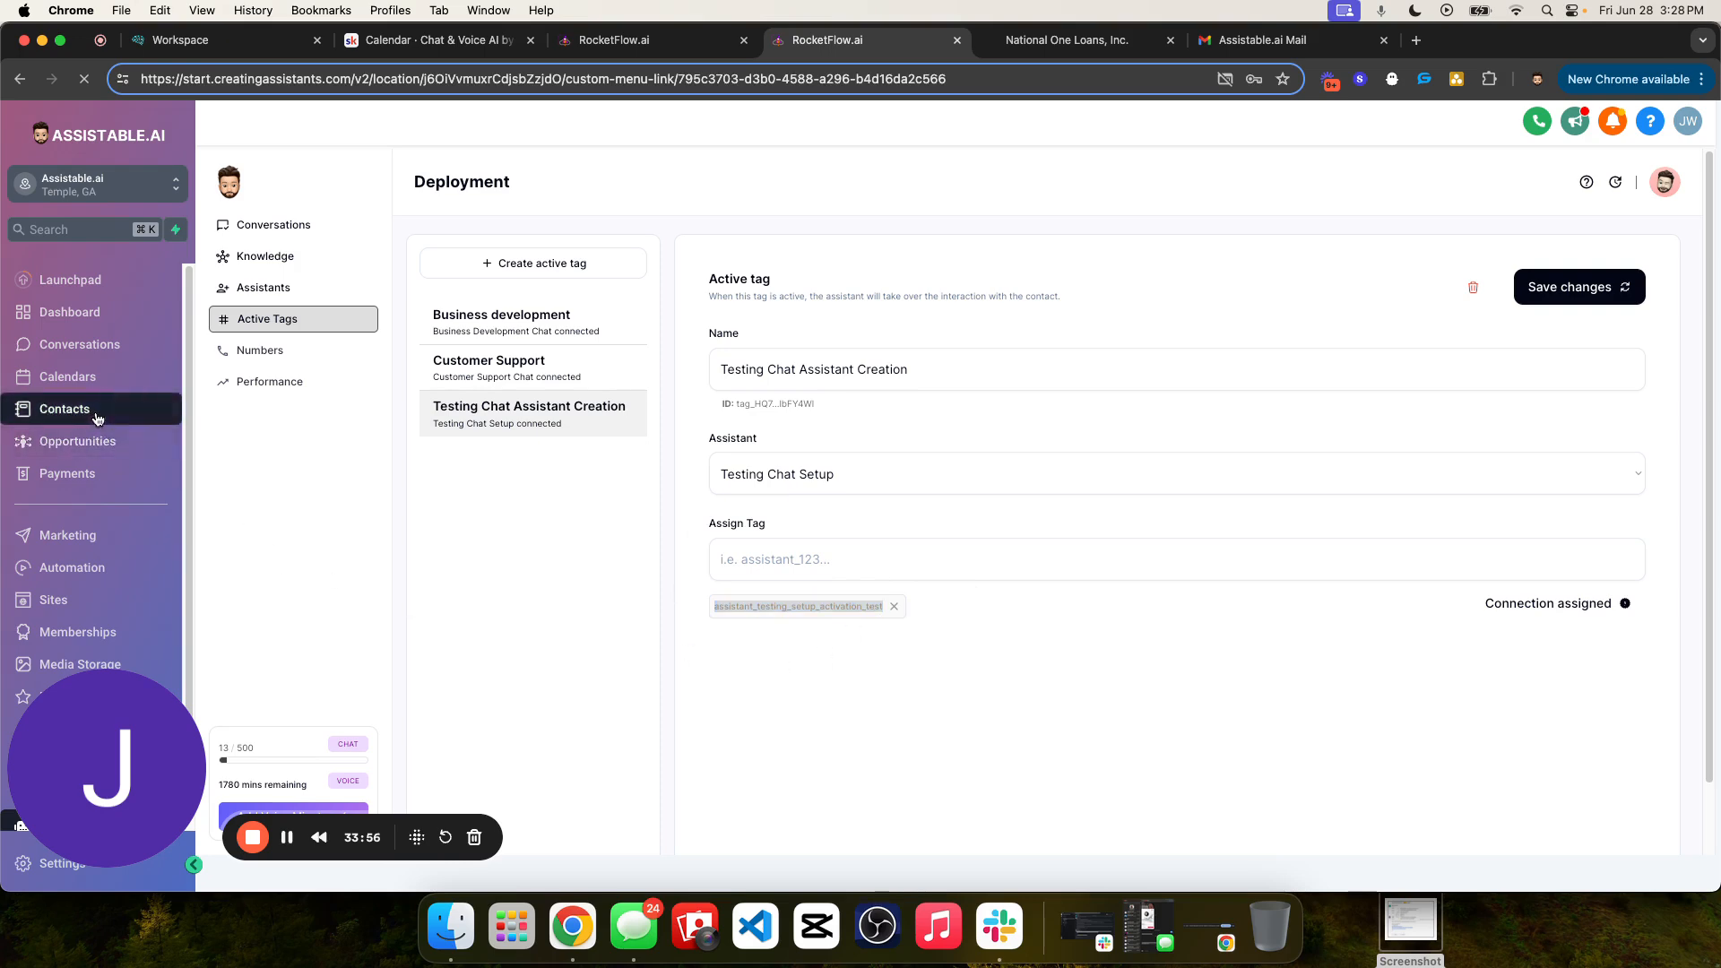
{"action": "left_click", "coordinate": [1429, 291]}
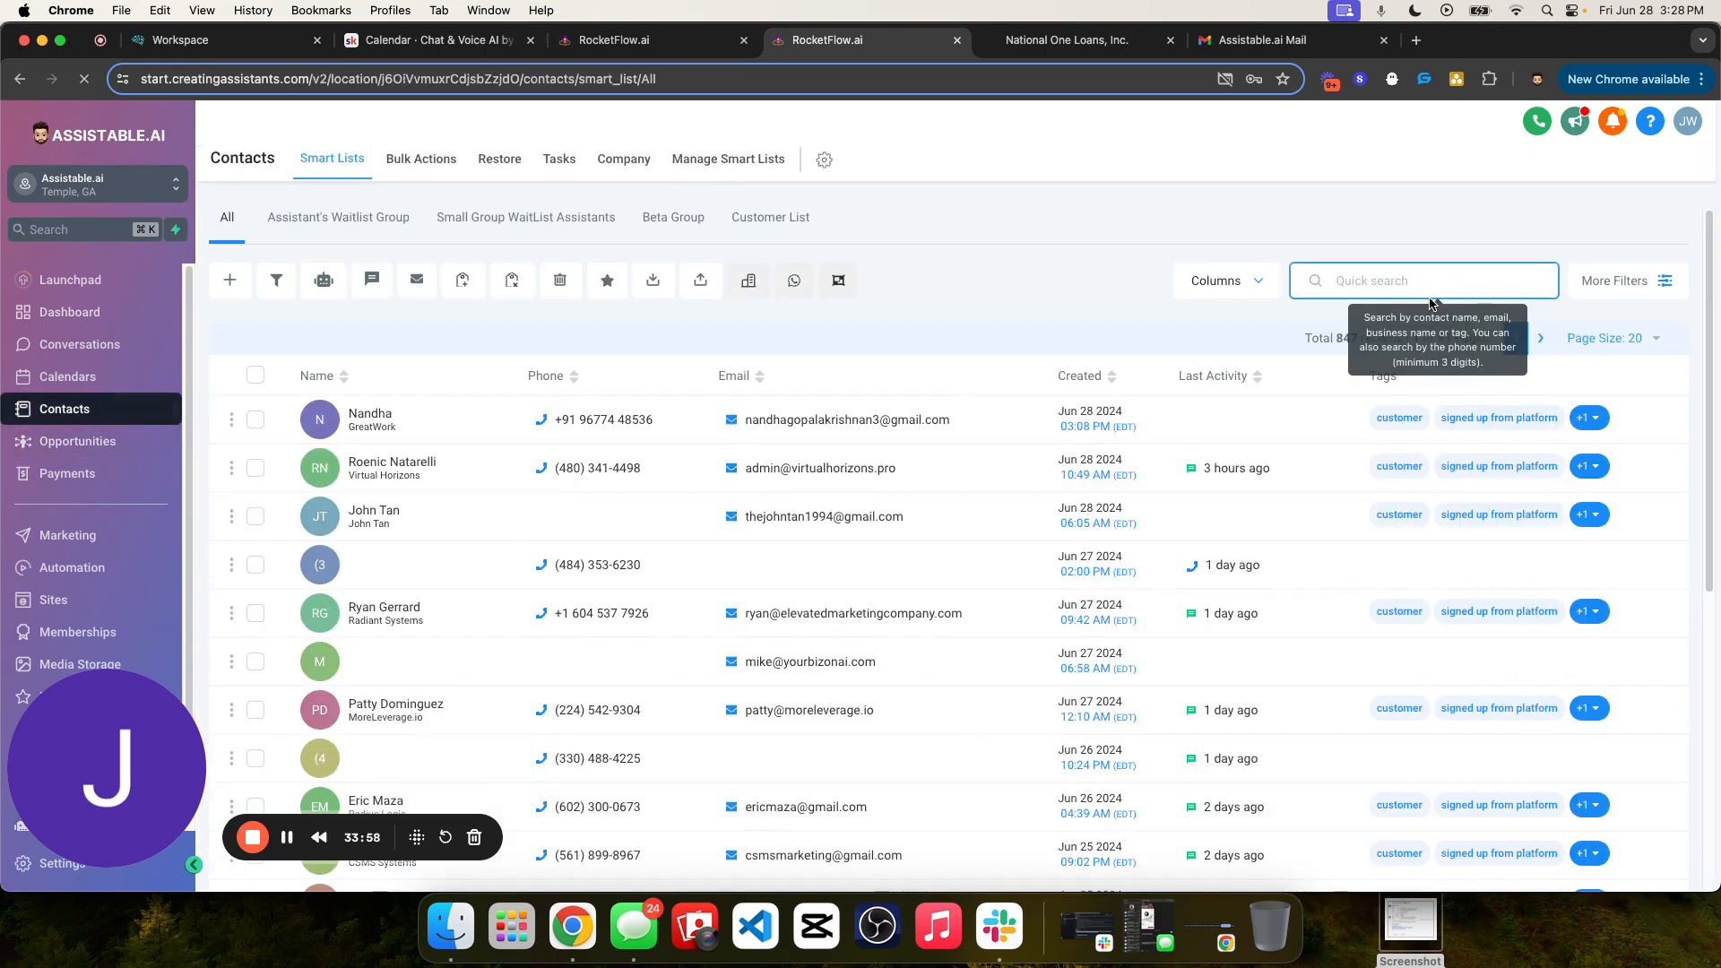
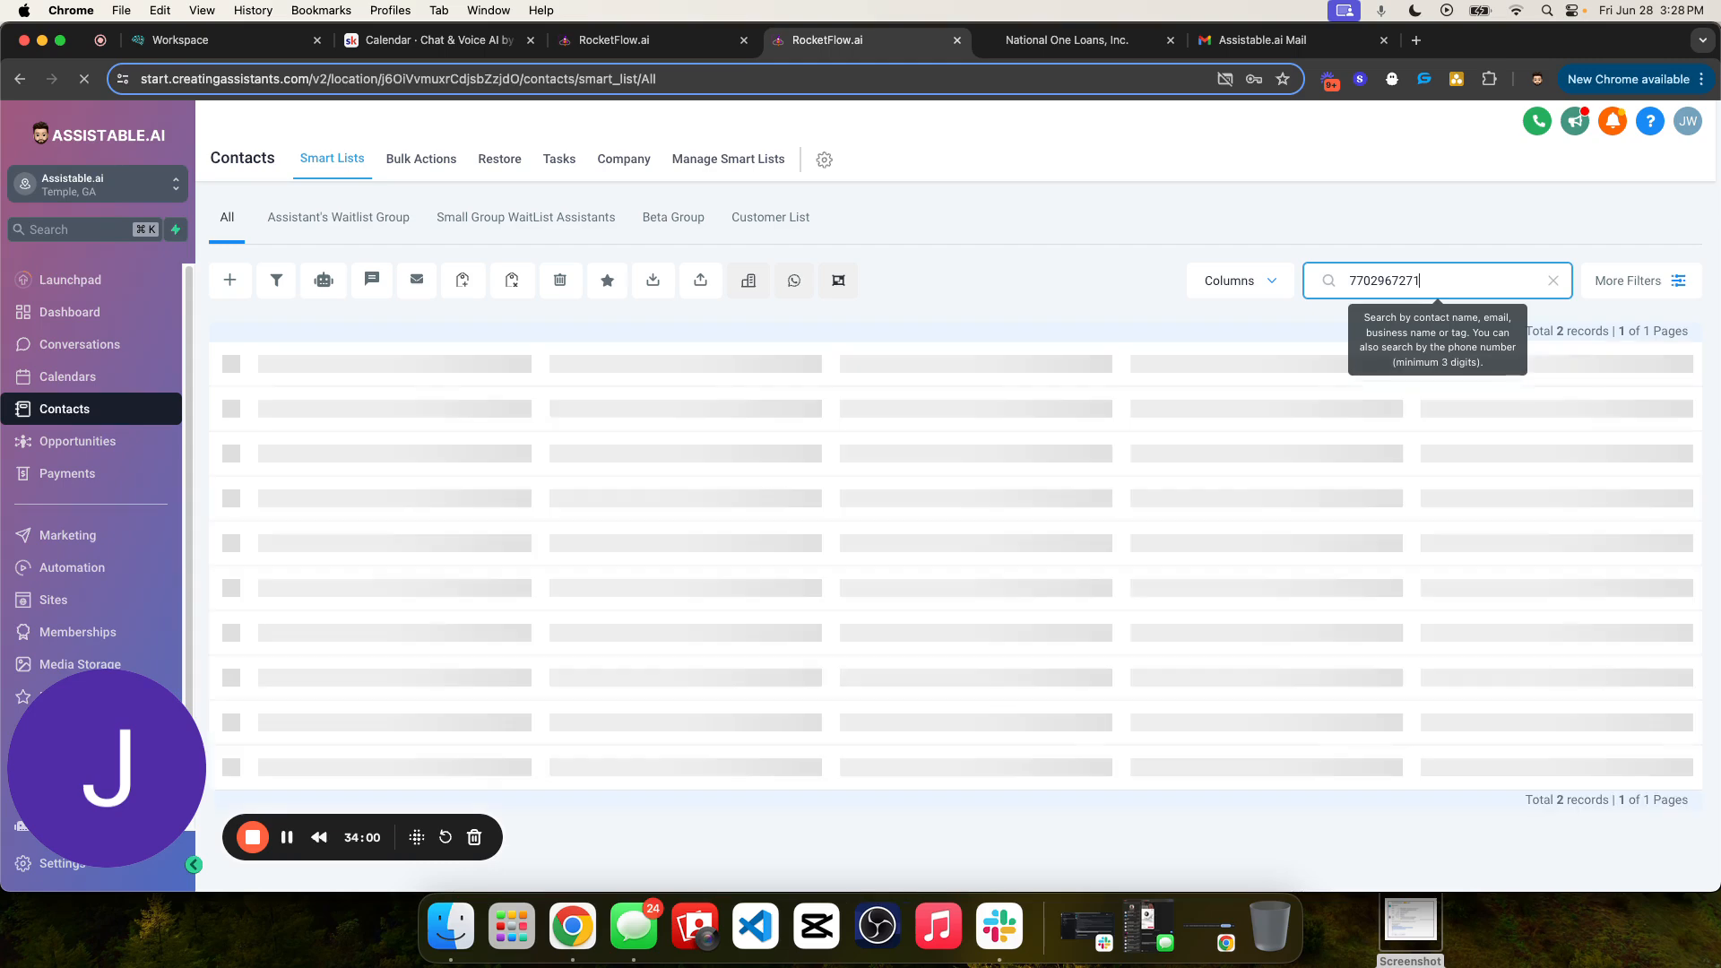
{"action": "left_click", "coordinate": [259, 406]}
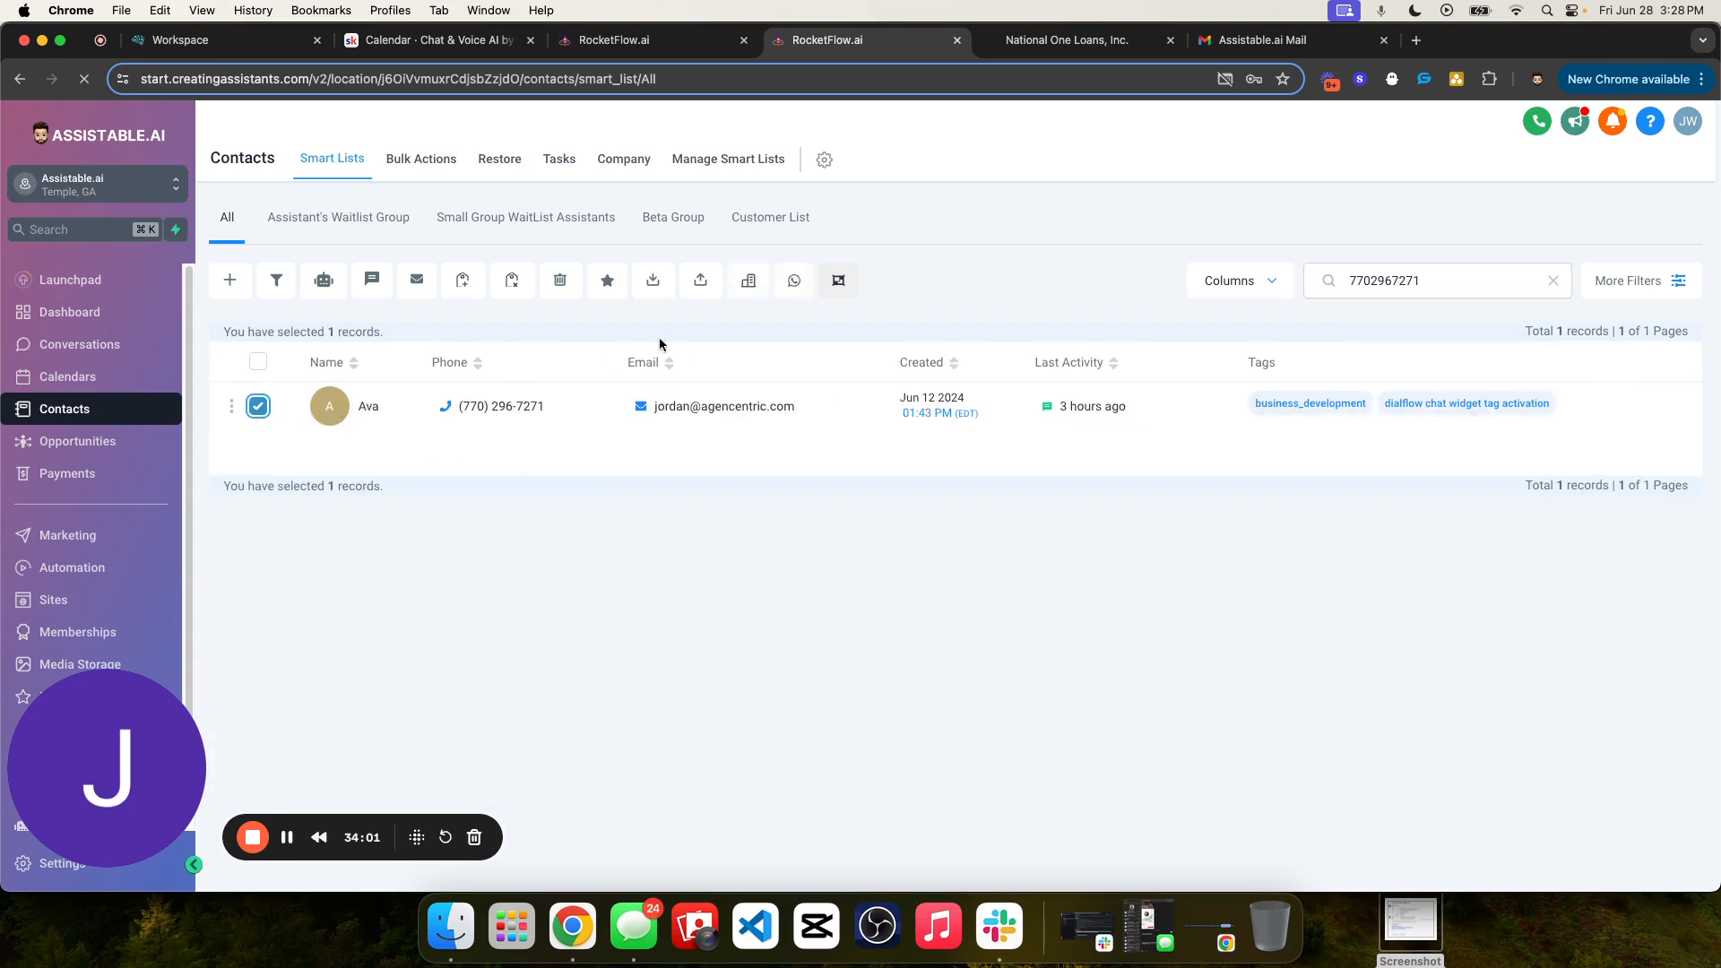
{"action": "left_click", "coordinate": [572, 285]}
{"action": "left_click", "coordinate": [931, 344]}
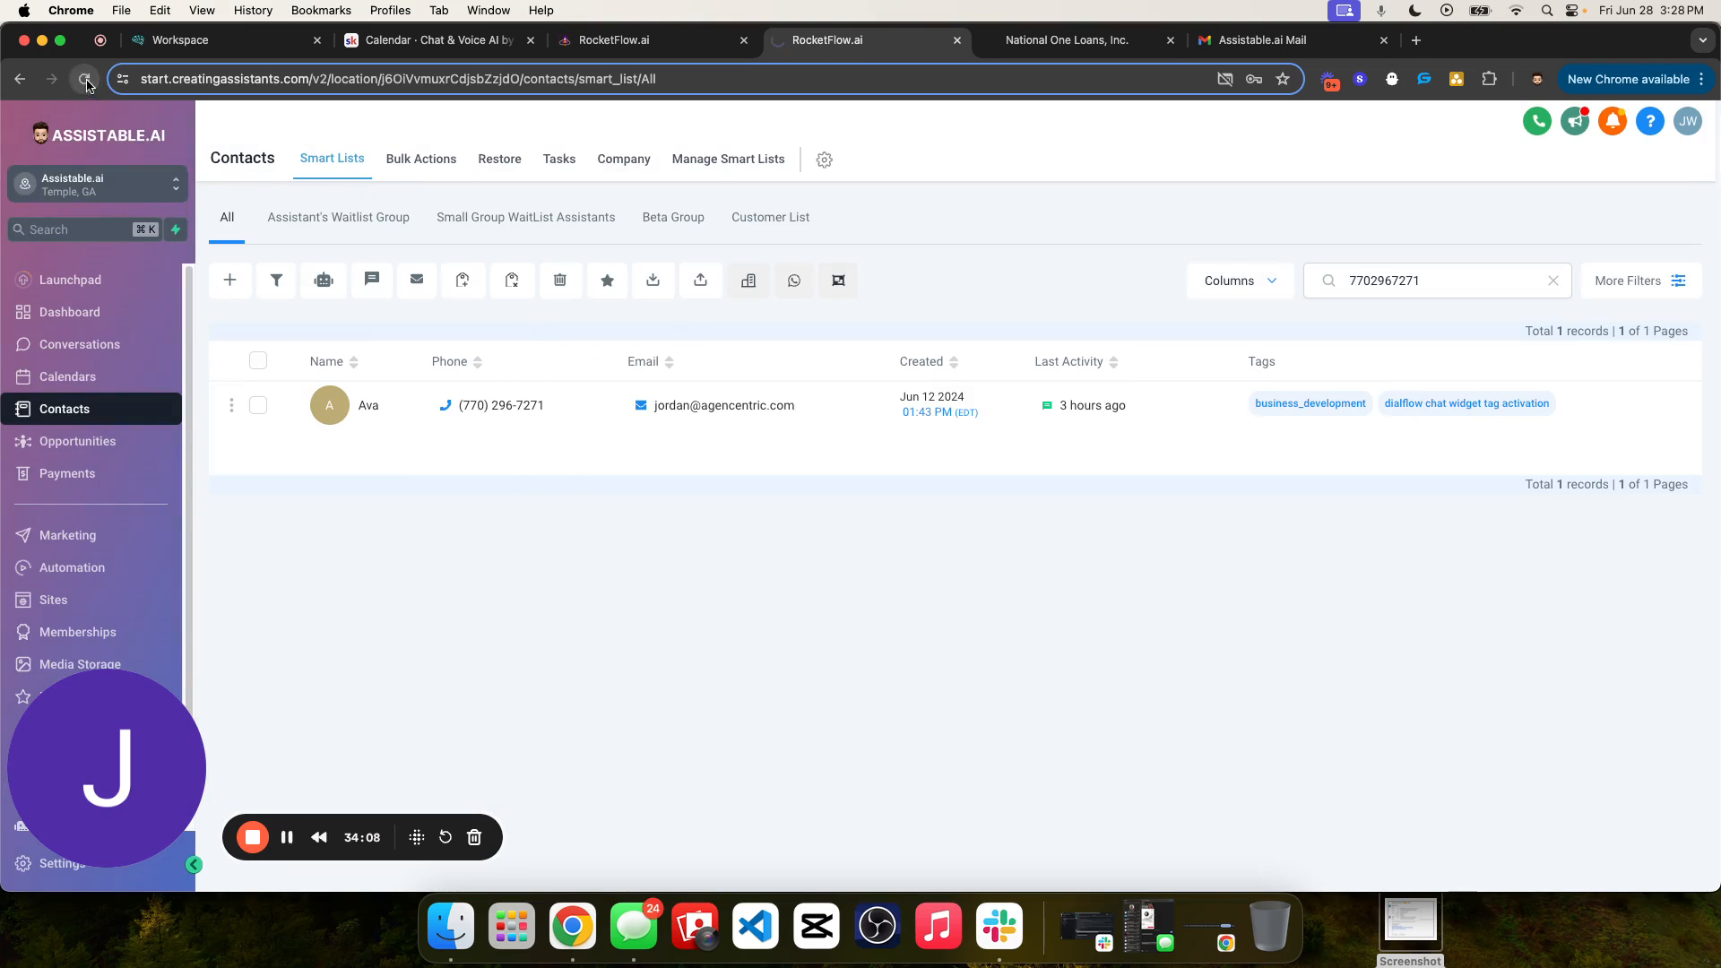
- Reload the contacts, delete the other contact matching the phone number's first digits, and repeat the search after another reload
{"action": "left_click", "coordinate": [85, 80]}
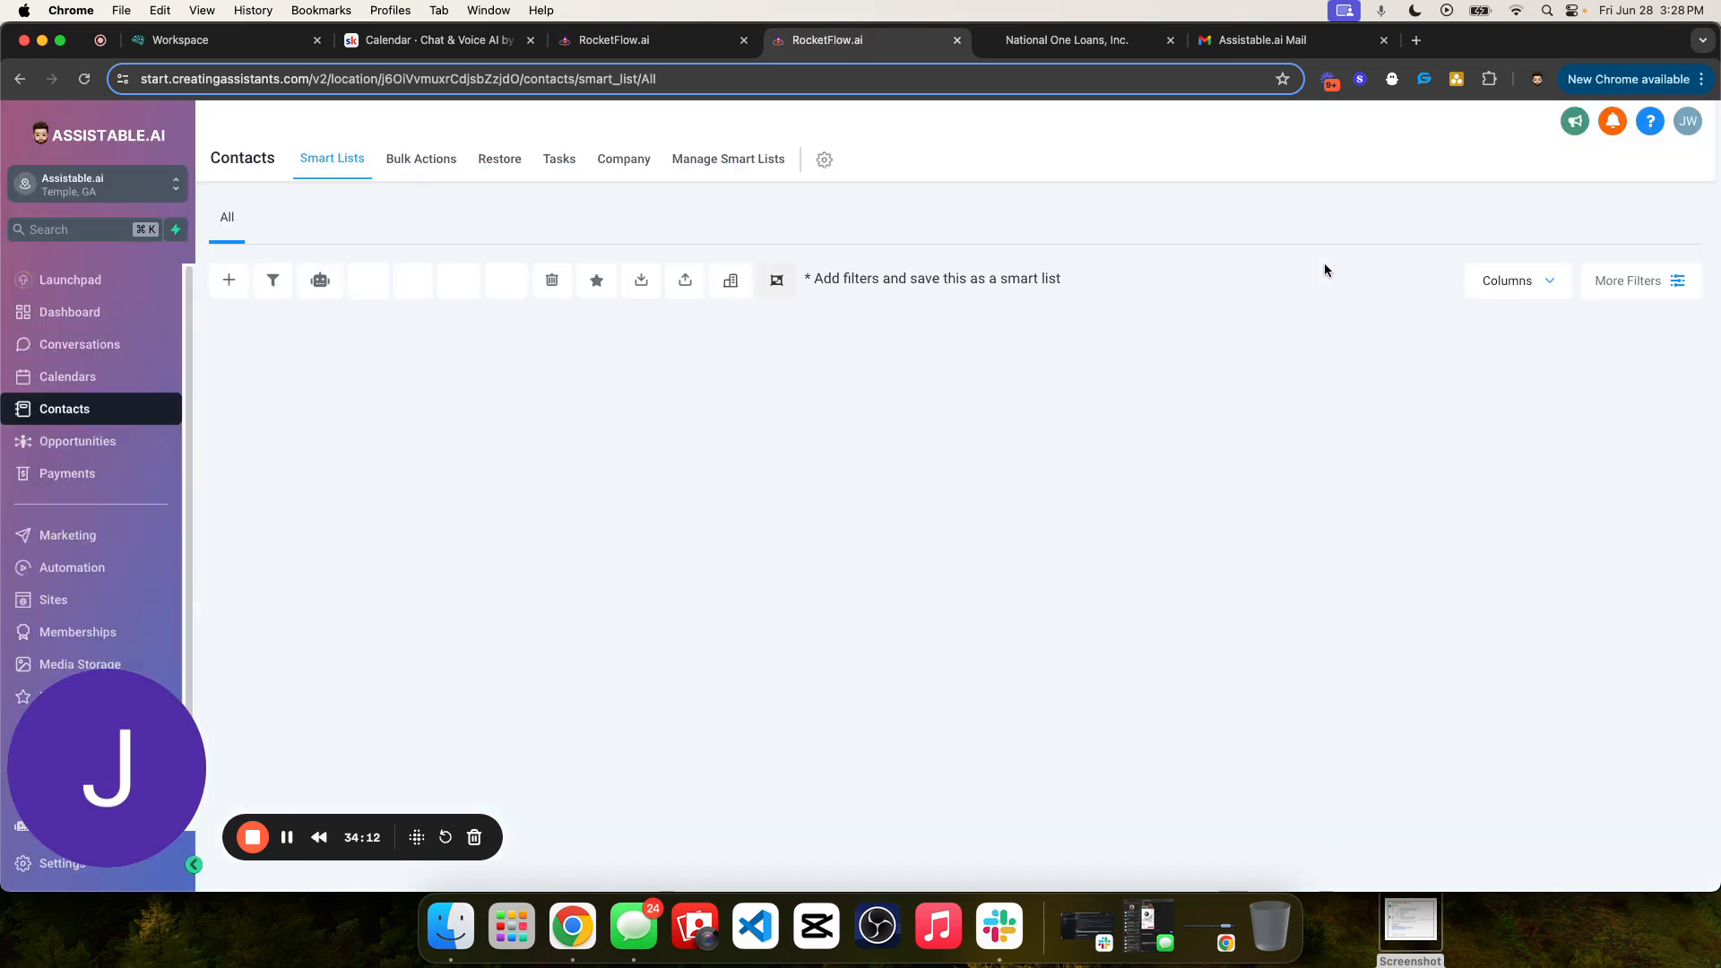
{"action": "left_click", "coordinate": [1401, 281]}
{"action": "type", "text": "77029"}
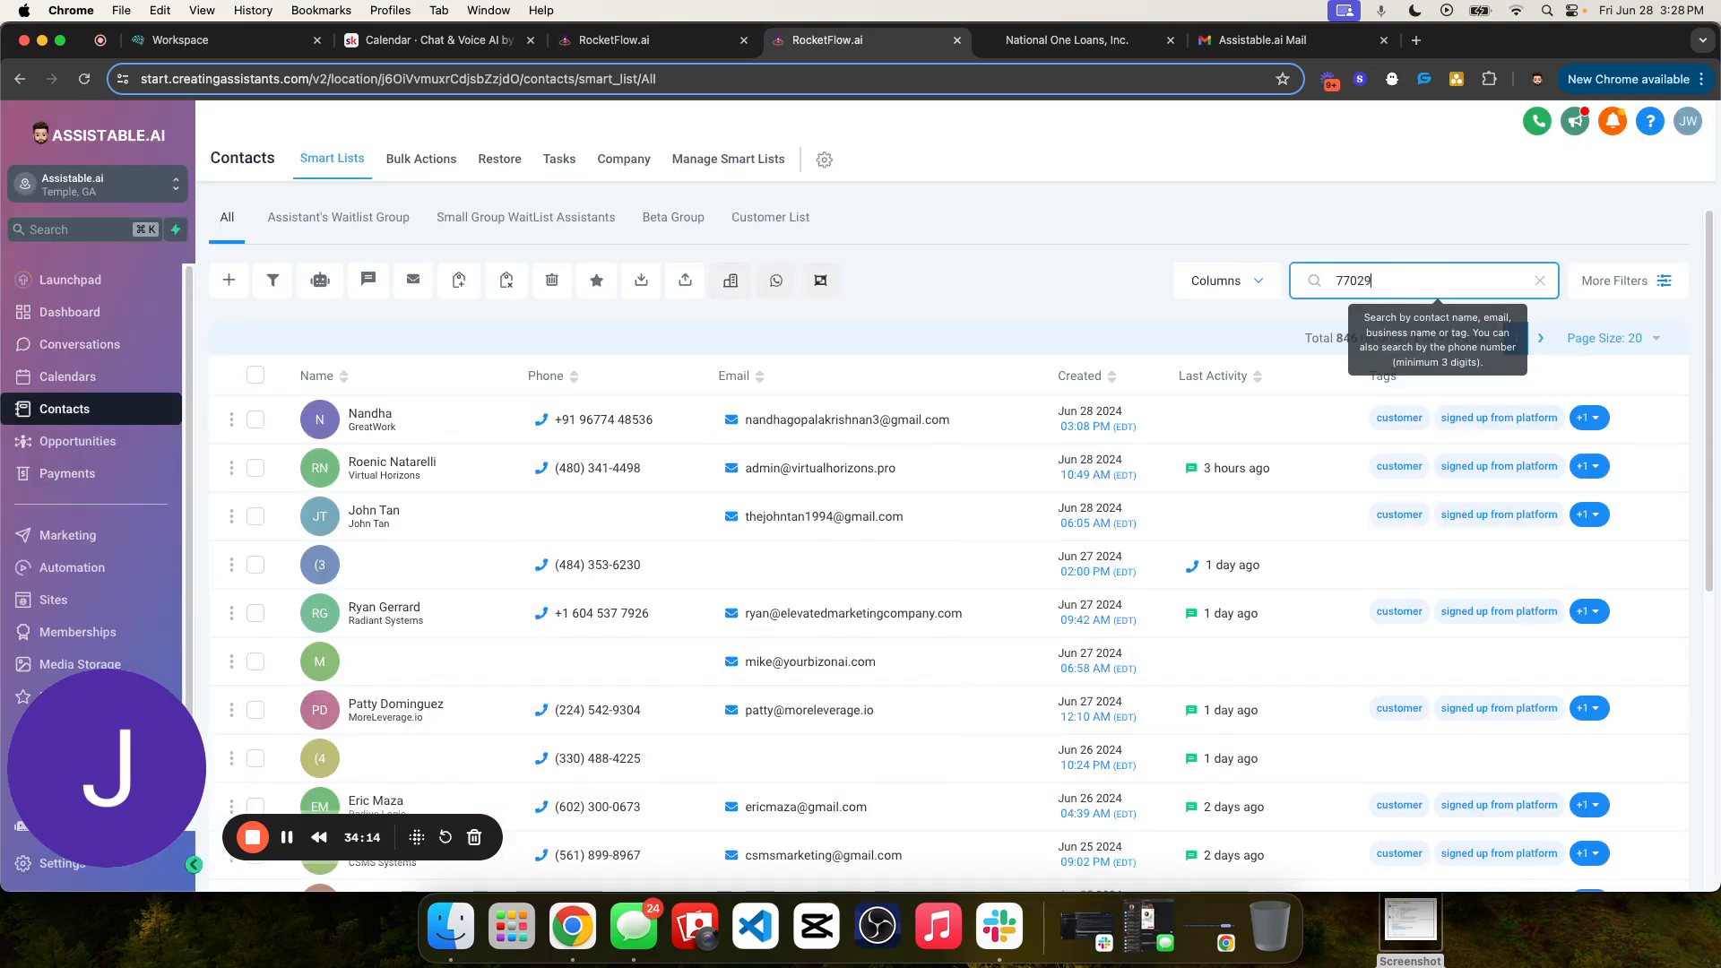
{"action": "type", "text": "6"}
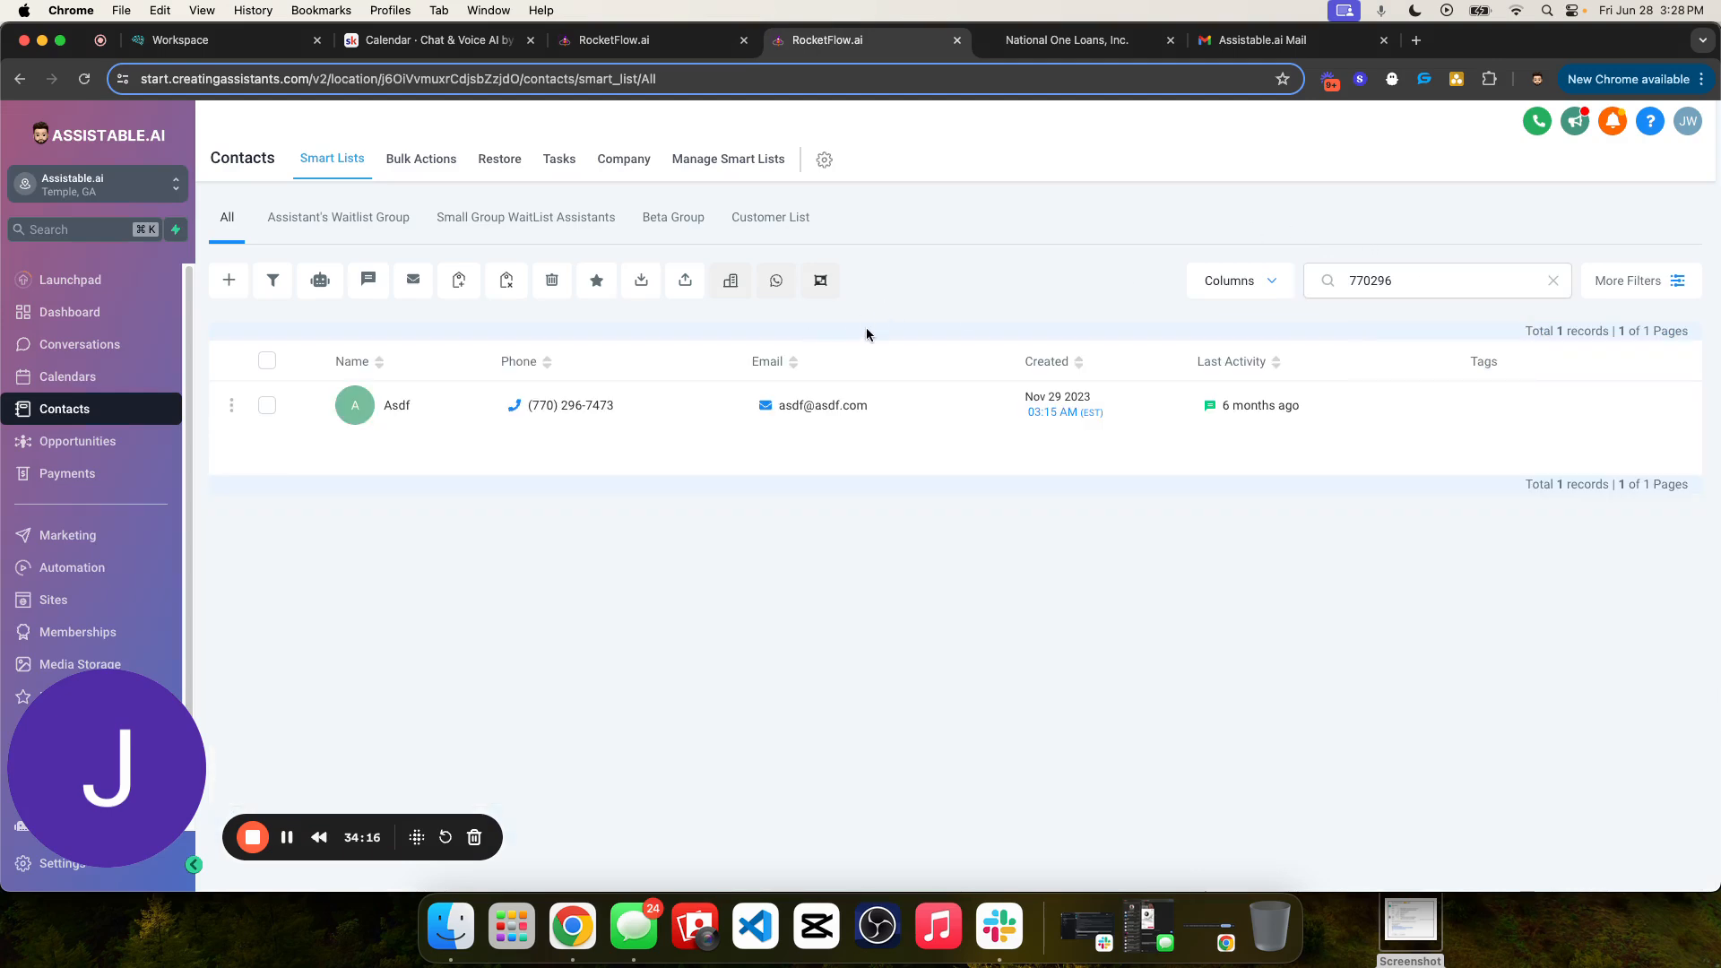
{"action": "left_click", "coordinate": [267, 405]}
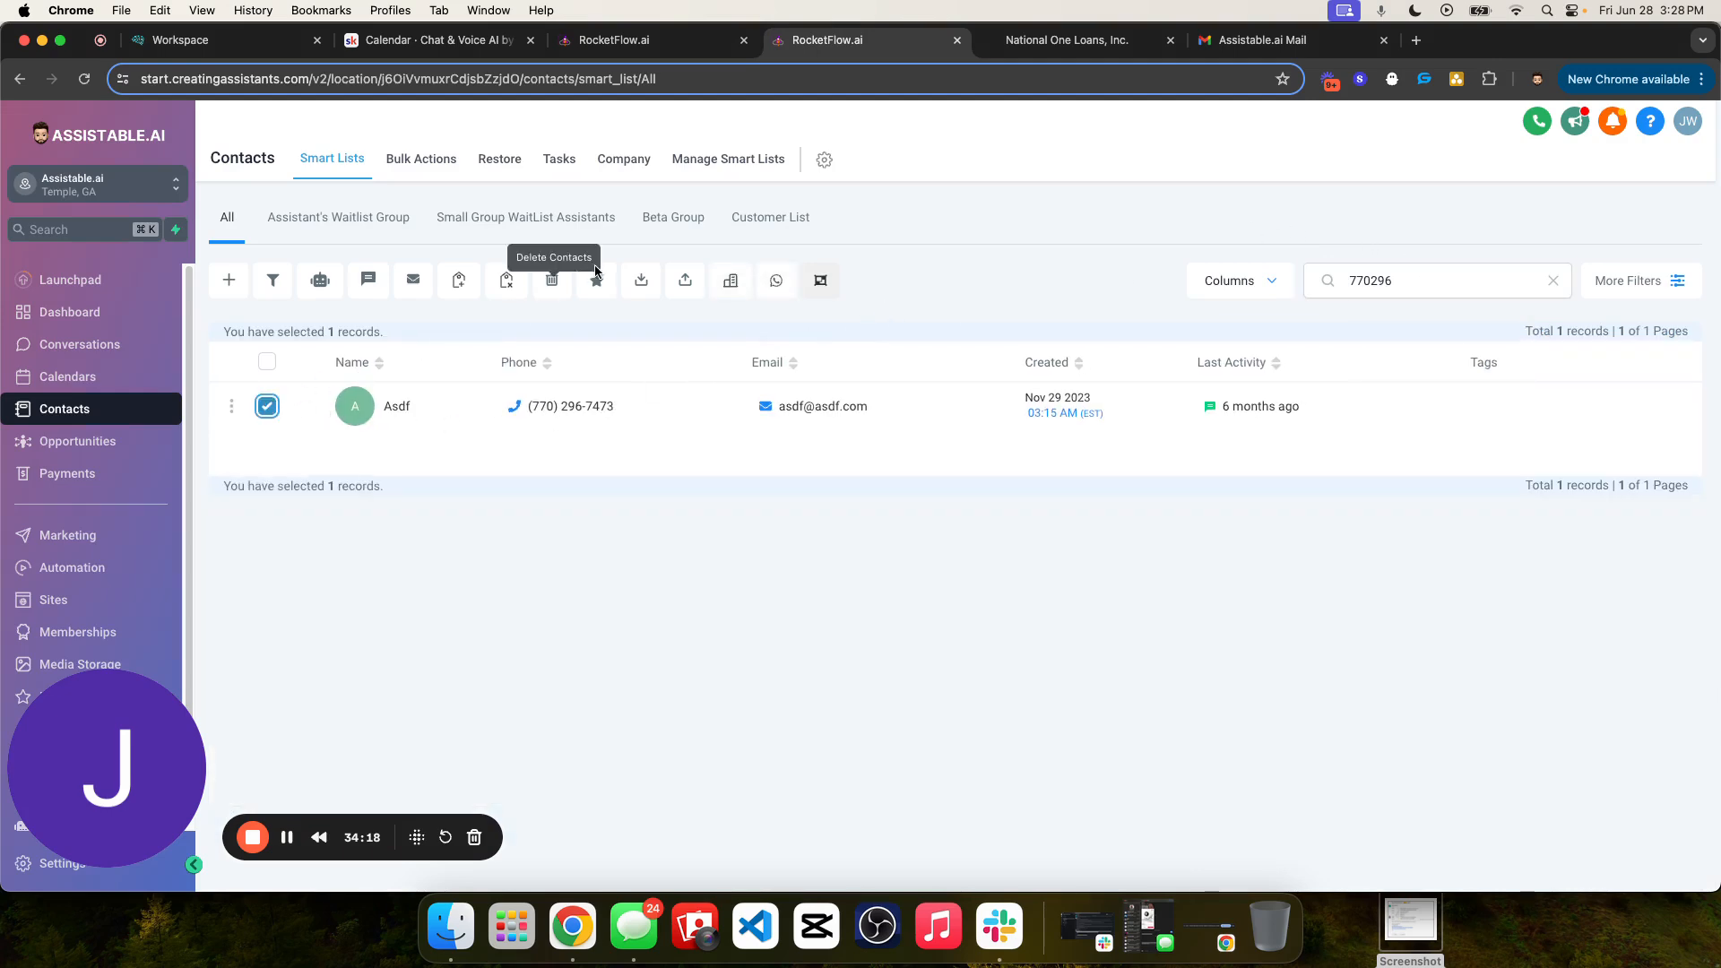
{"action": "left_click", "coordinate": [554, 279]}
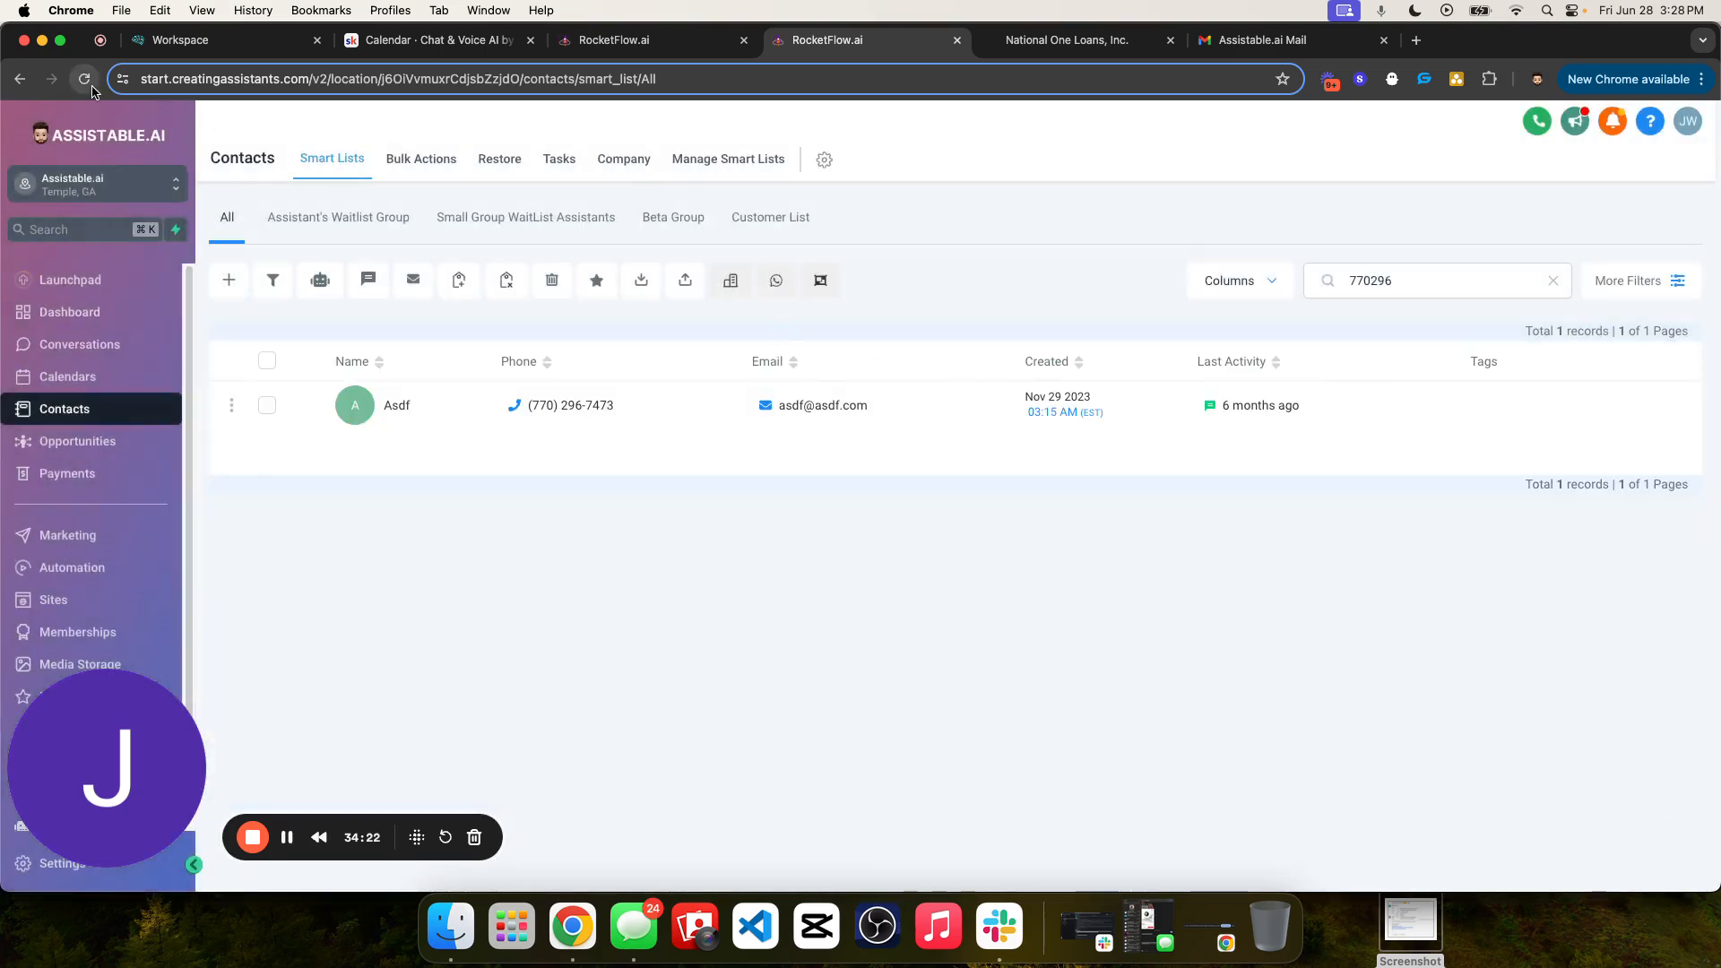
{"action": "left_click", "coordinate": [96, 86]}
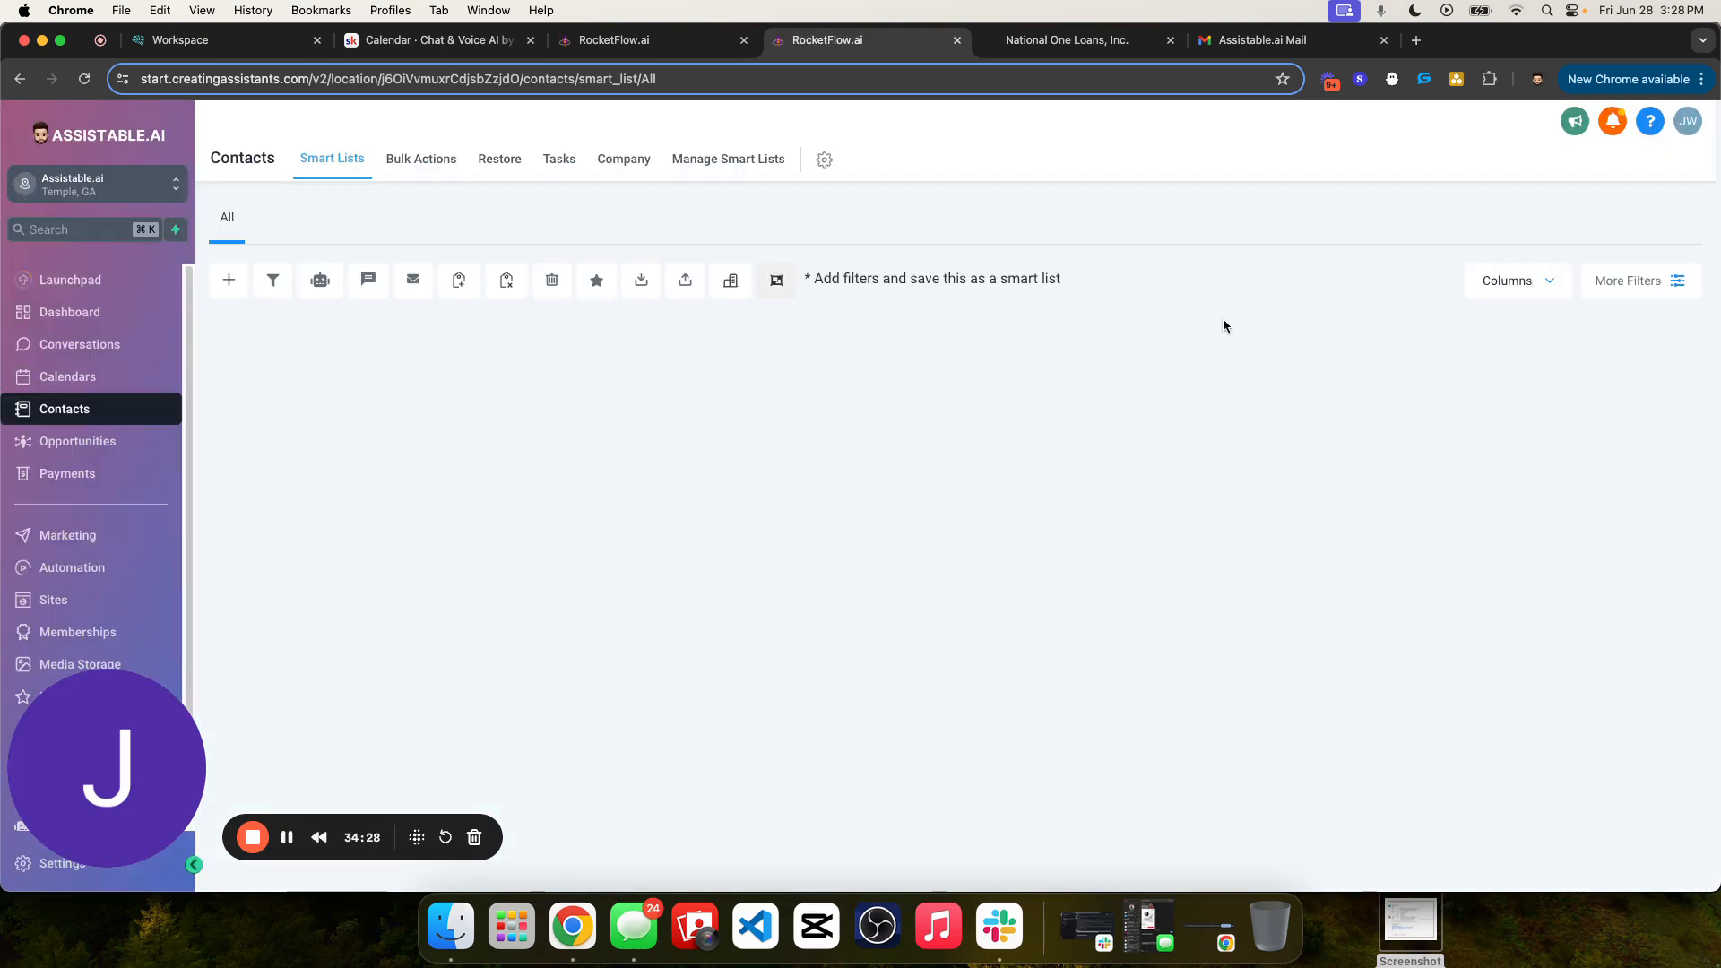
{"action": "type", "text": "77029"}
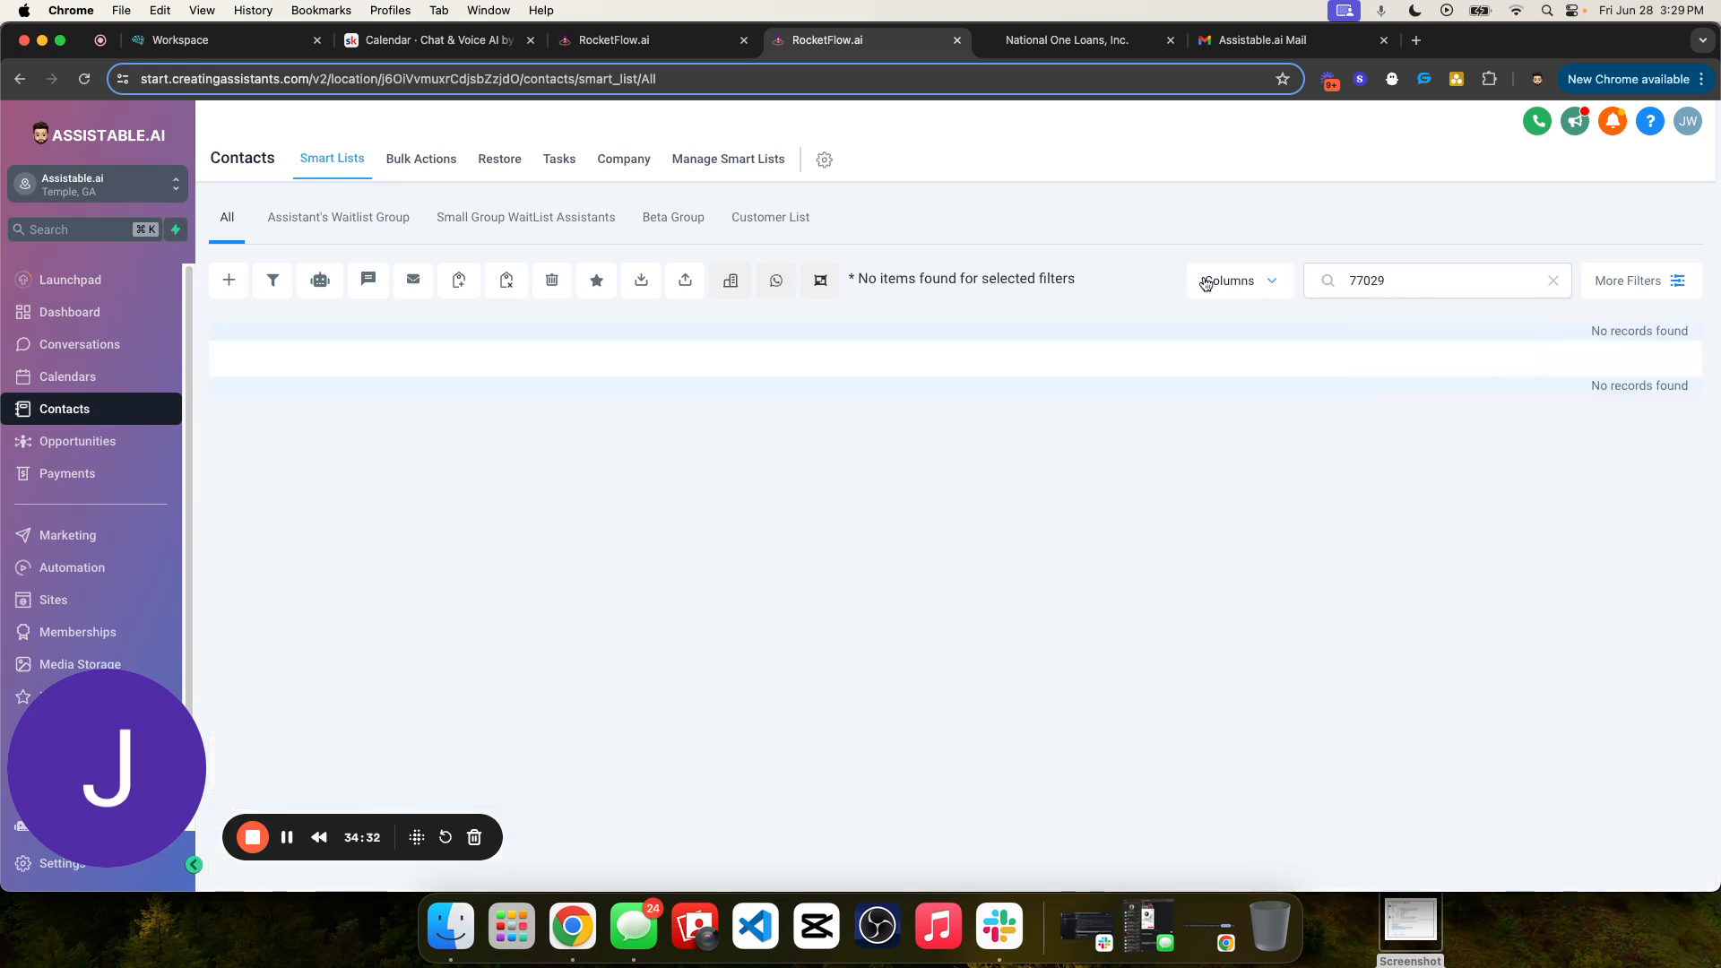
- Start a new contact and enter the contact's first and last name
{"action": "left_click", "coordinate": [230, 280]}
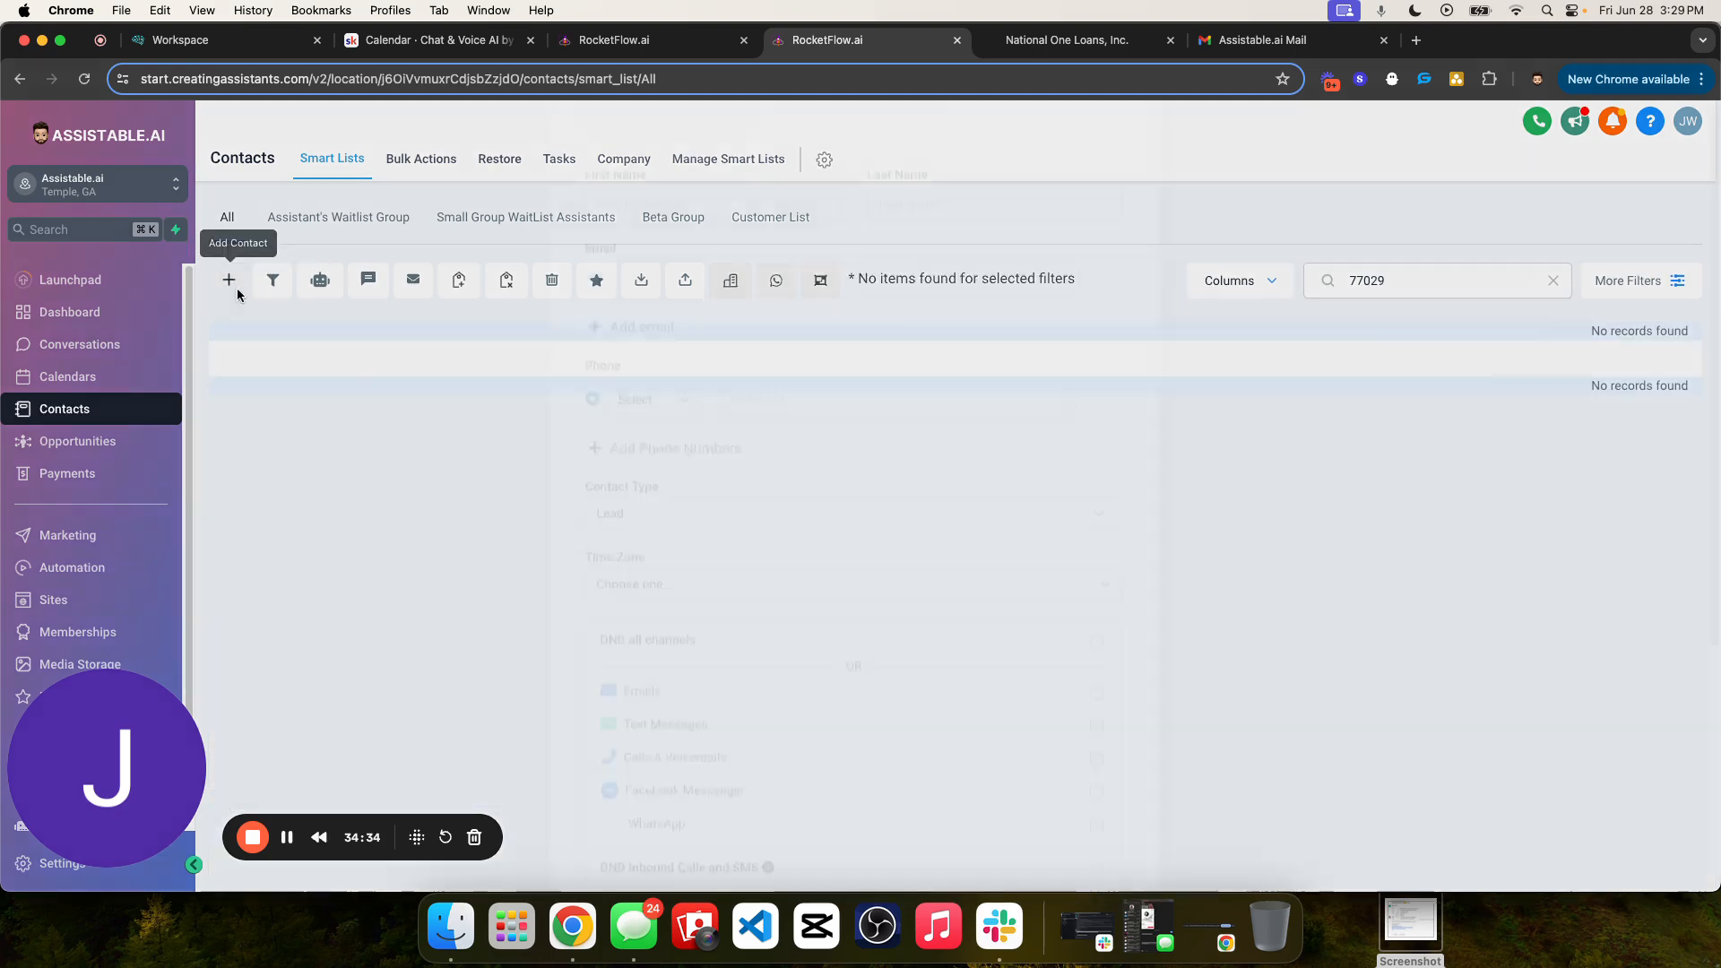
{"action": "left_click", "coordinate": [730, 461]}
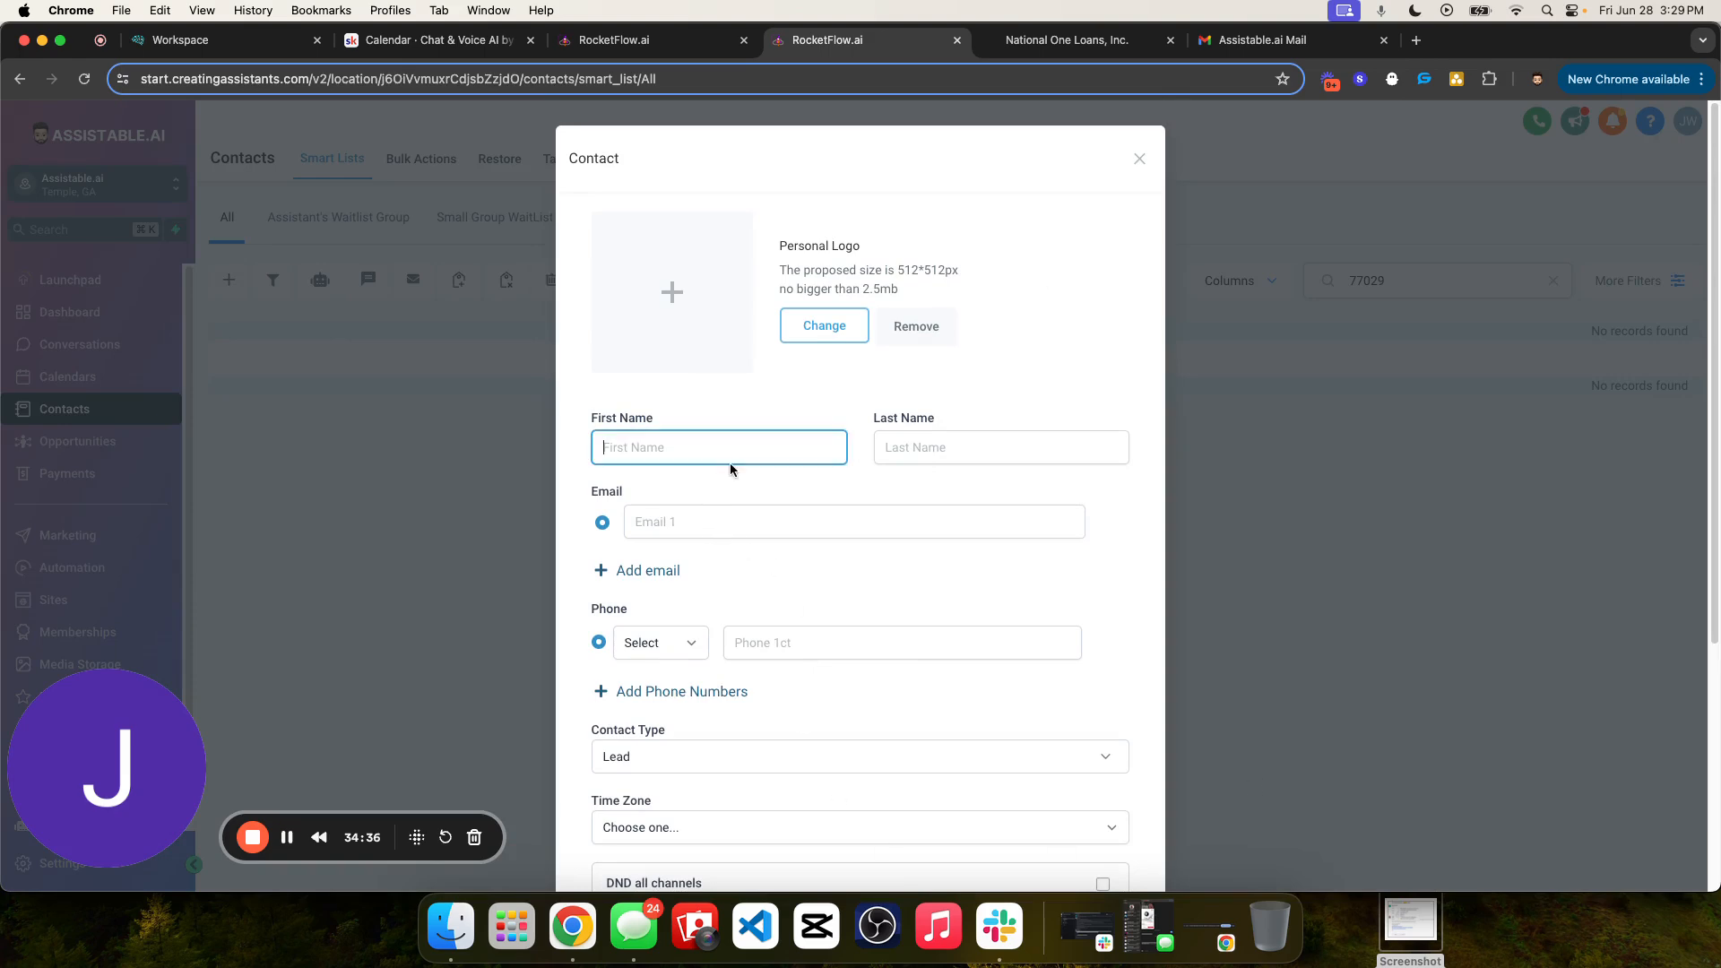
{"action": "key", "text": "Tab"}
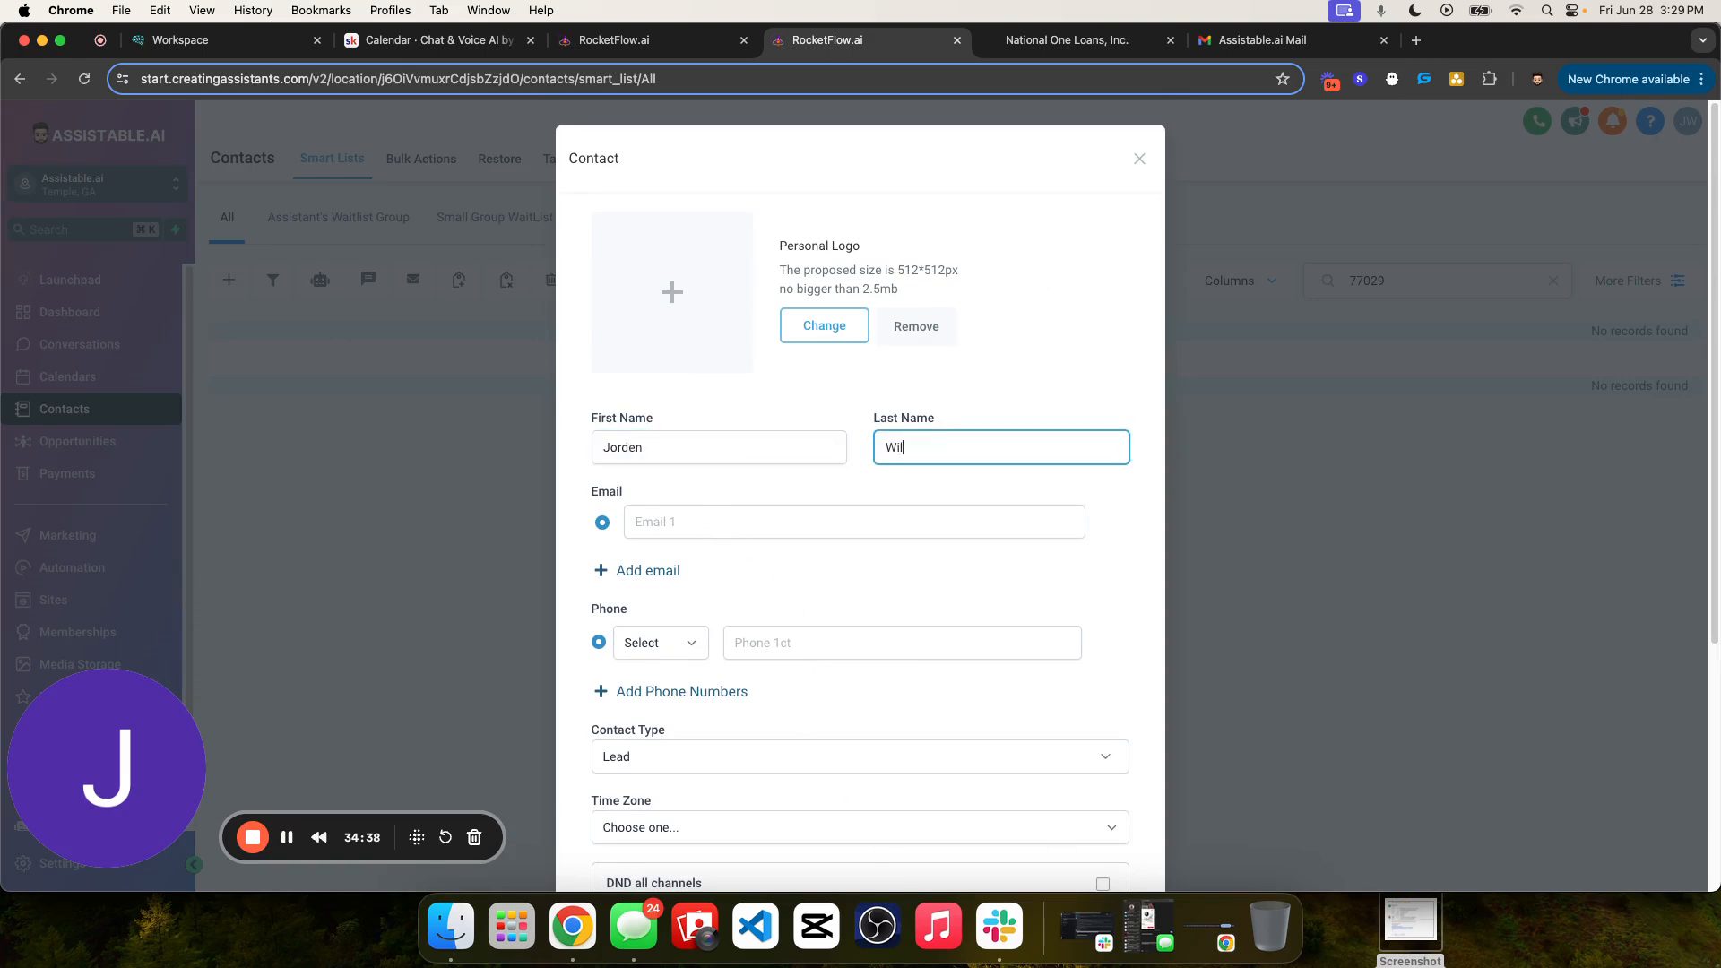
- Fill in the new contact's e-mail and phone number, and try to save the contact
{"action": "key", "text": "Tab"}
{"action": "key", "text": "Tab"}
{"action": "type", "text": "jo"}
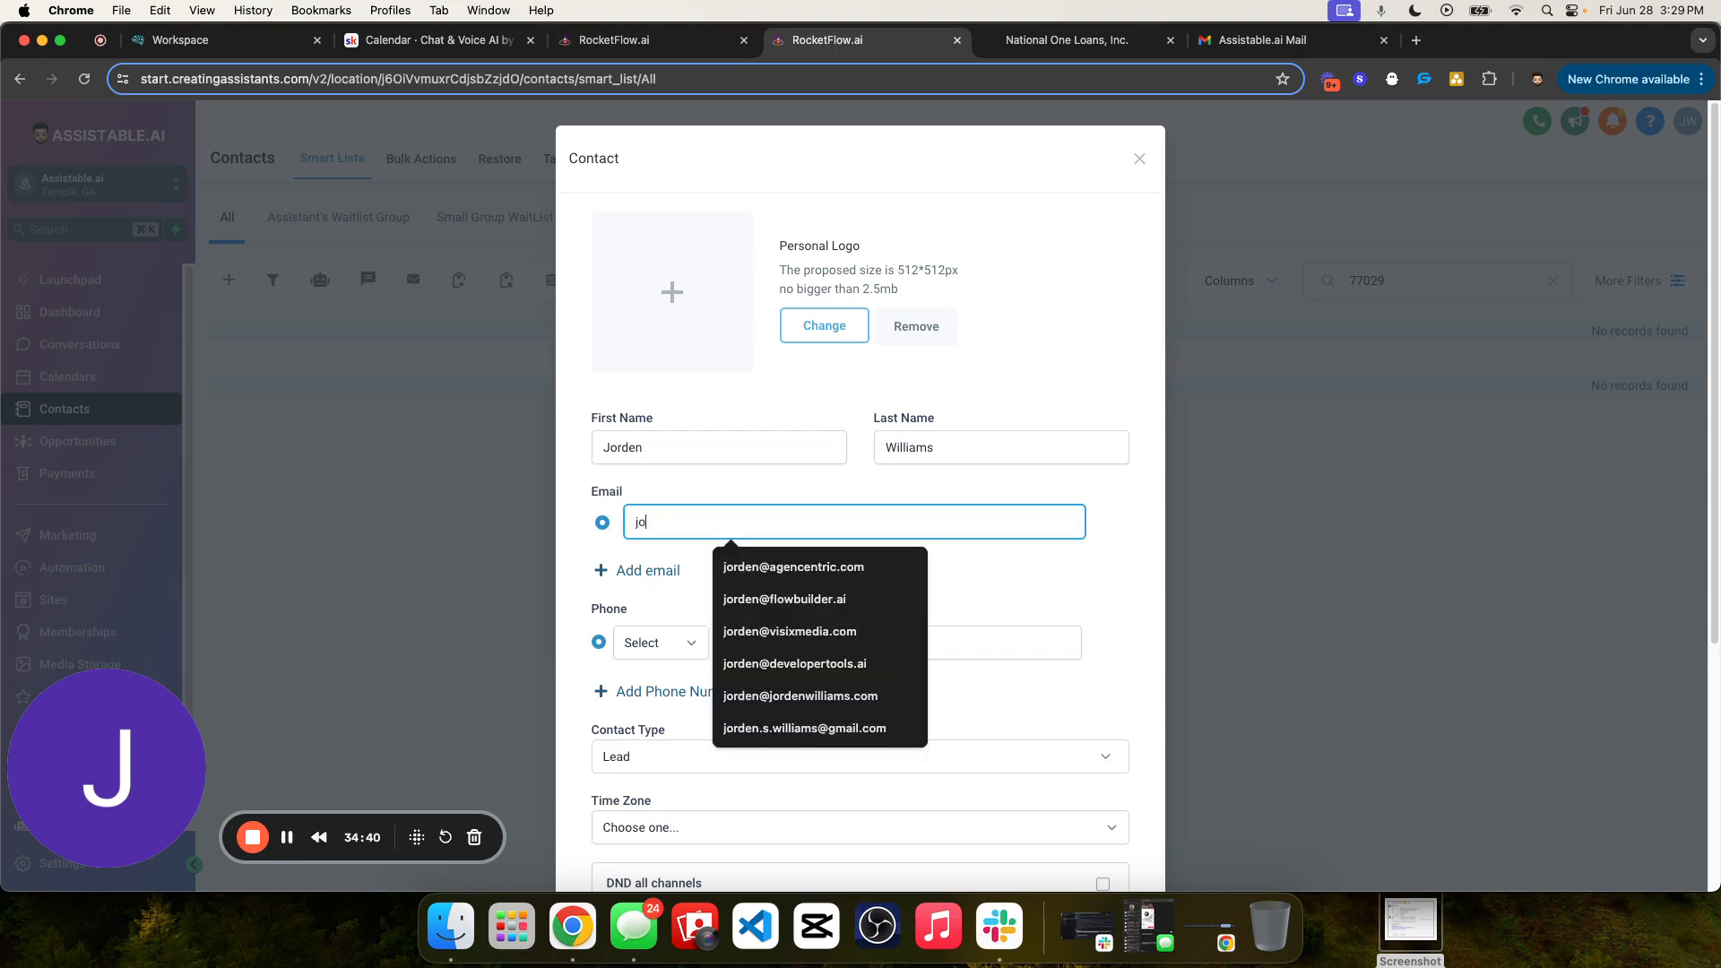
{"action": "left_click", "coordinate": [794, 567]}
{"action": "left_click", "coordinate": [809, 644]}
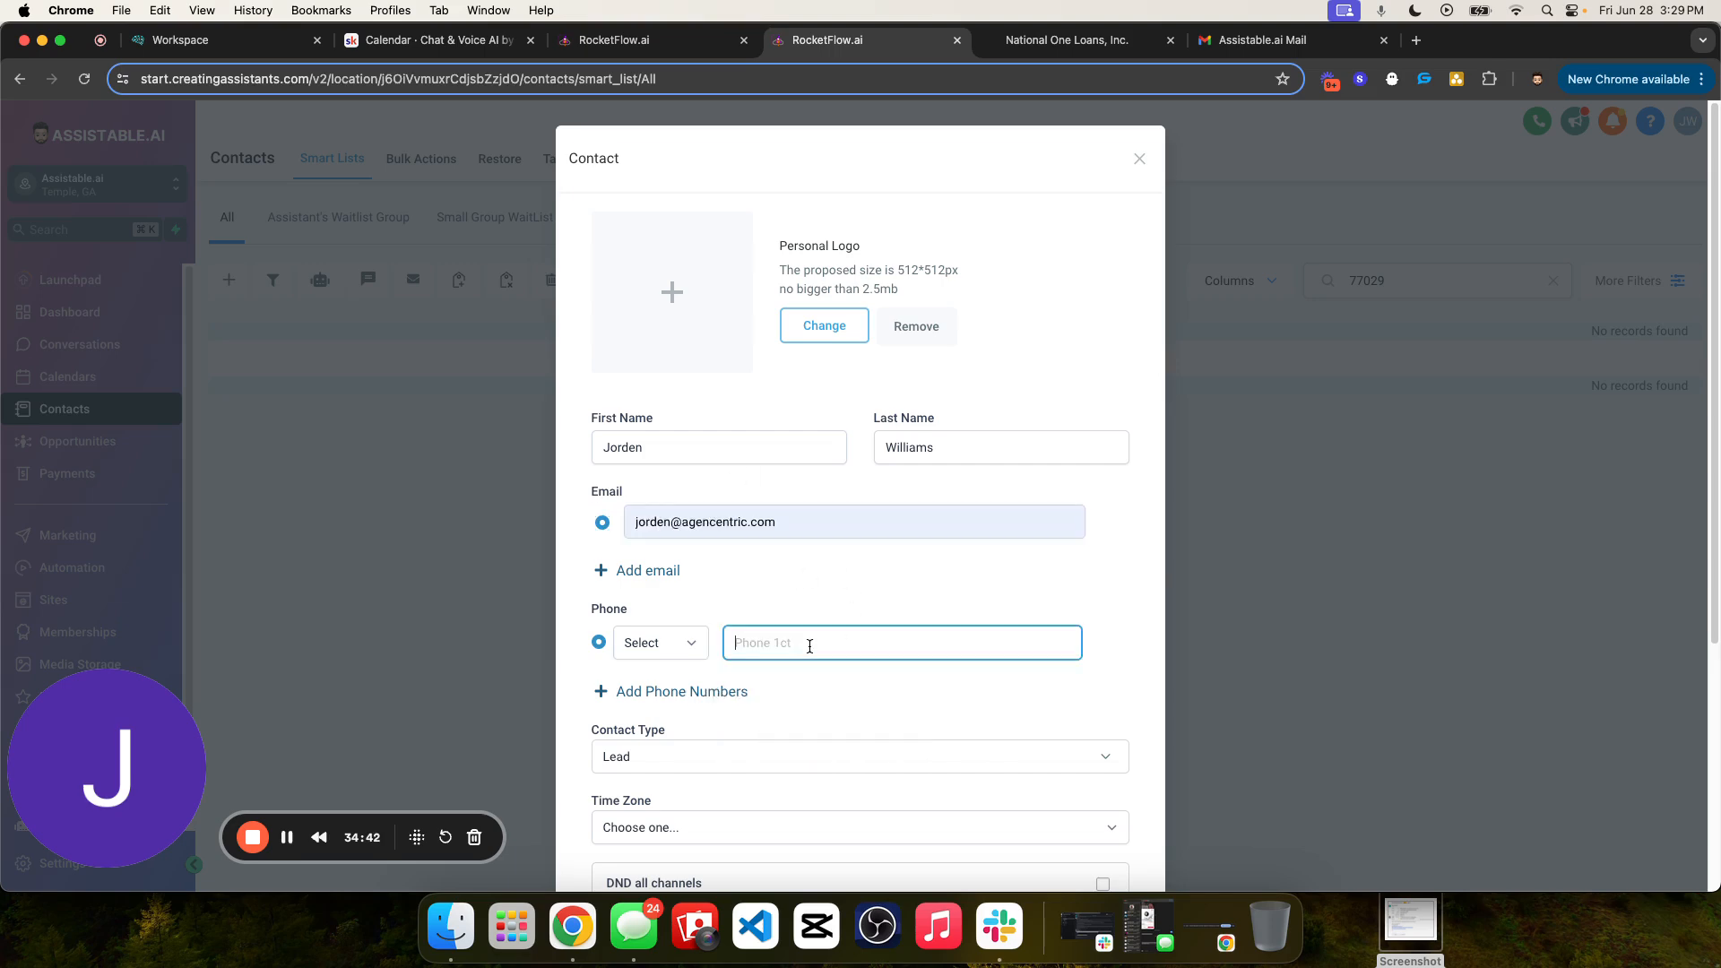
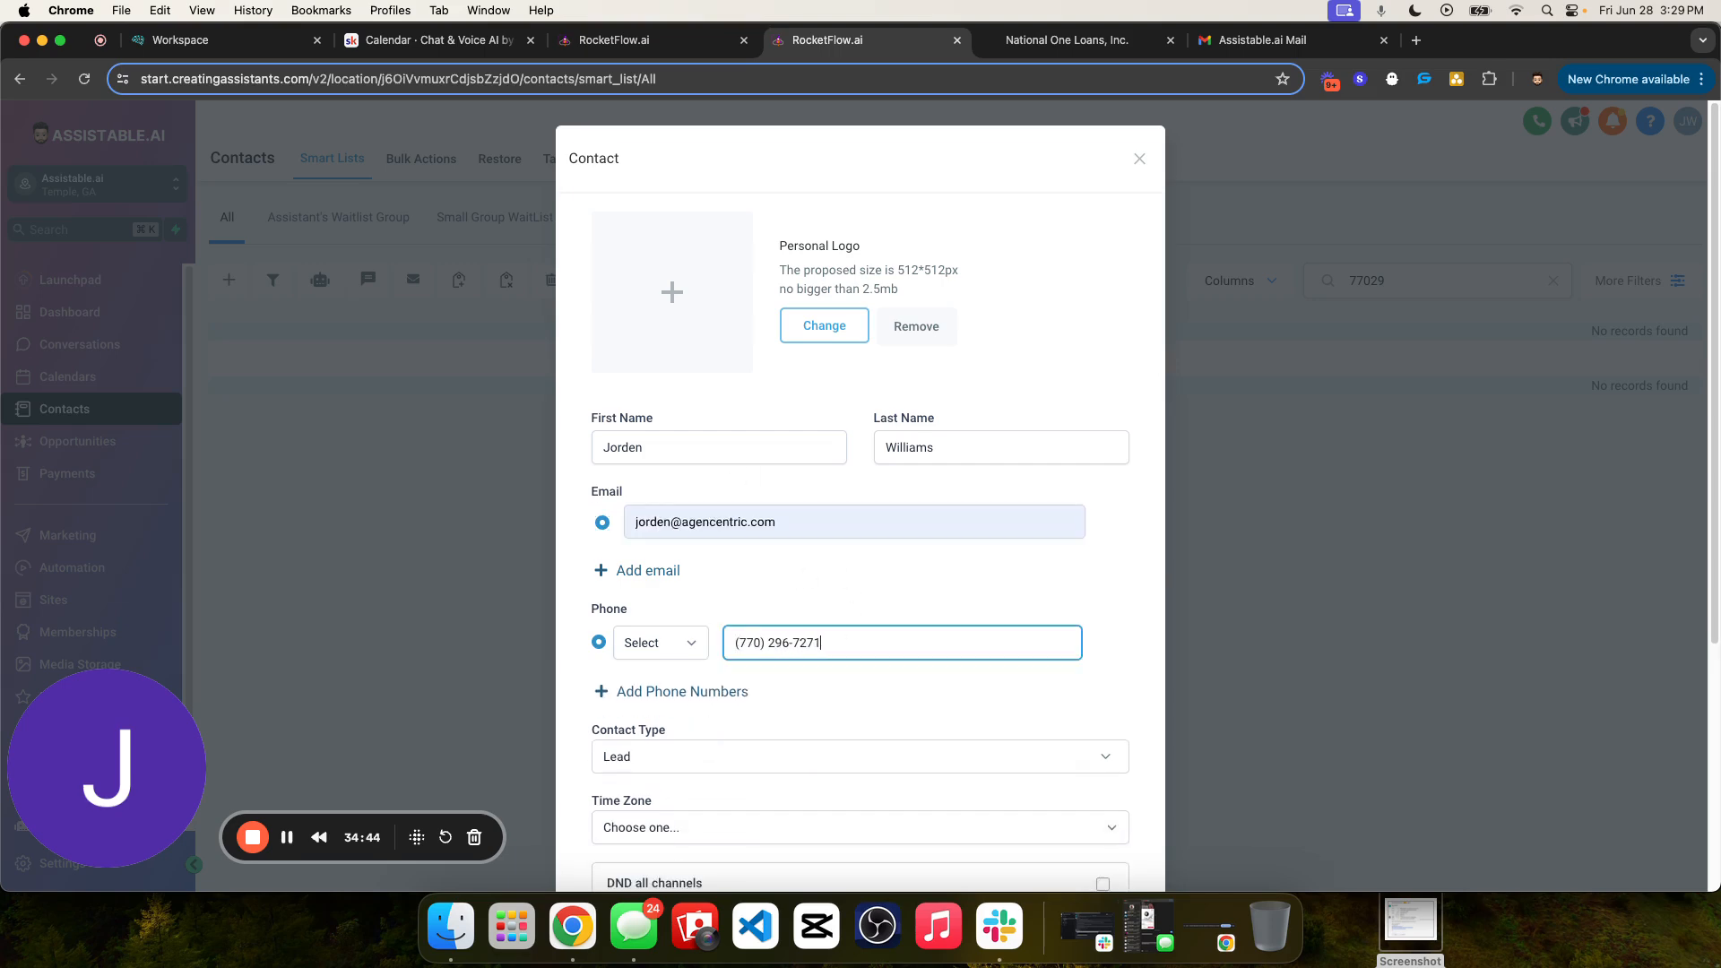
{"action": "scroll", "coordinate": [1090, 477], "scroll_direction": "down", "scroll_amount": 5}
{"action": "left_click", "coordinate": [1093, 818]}
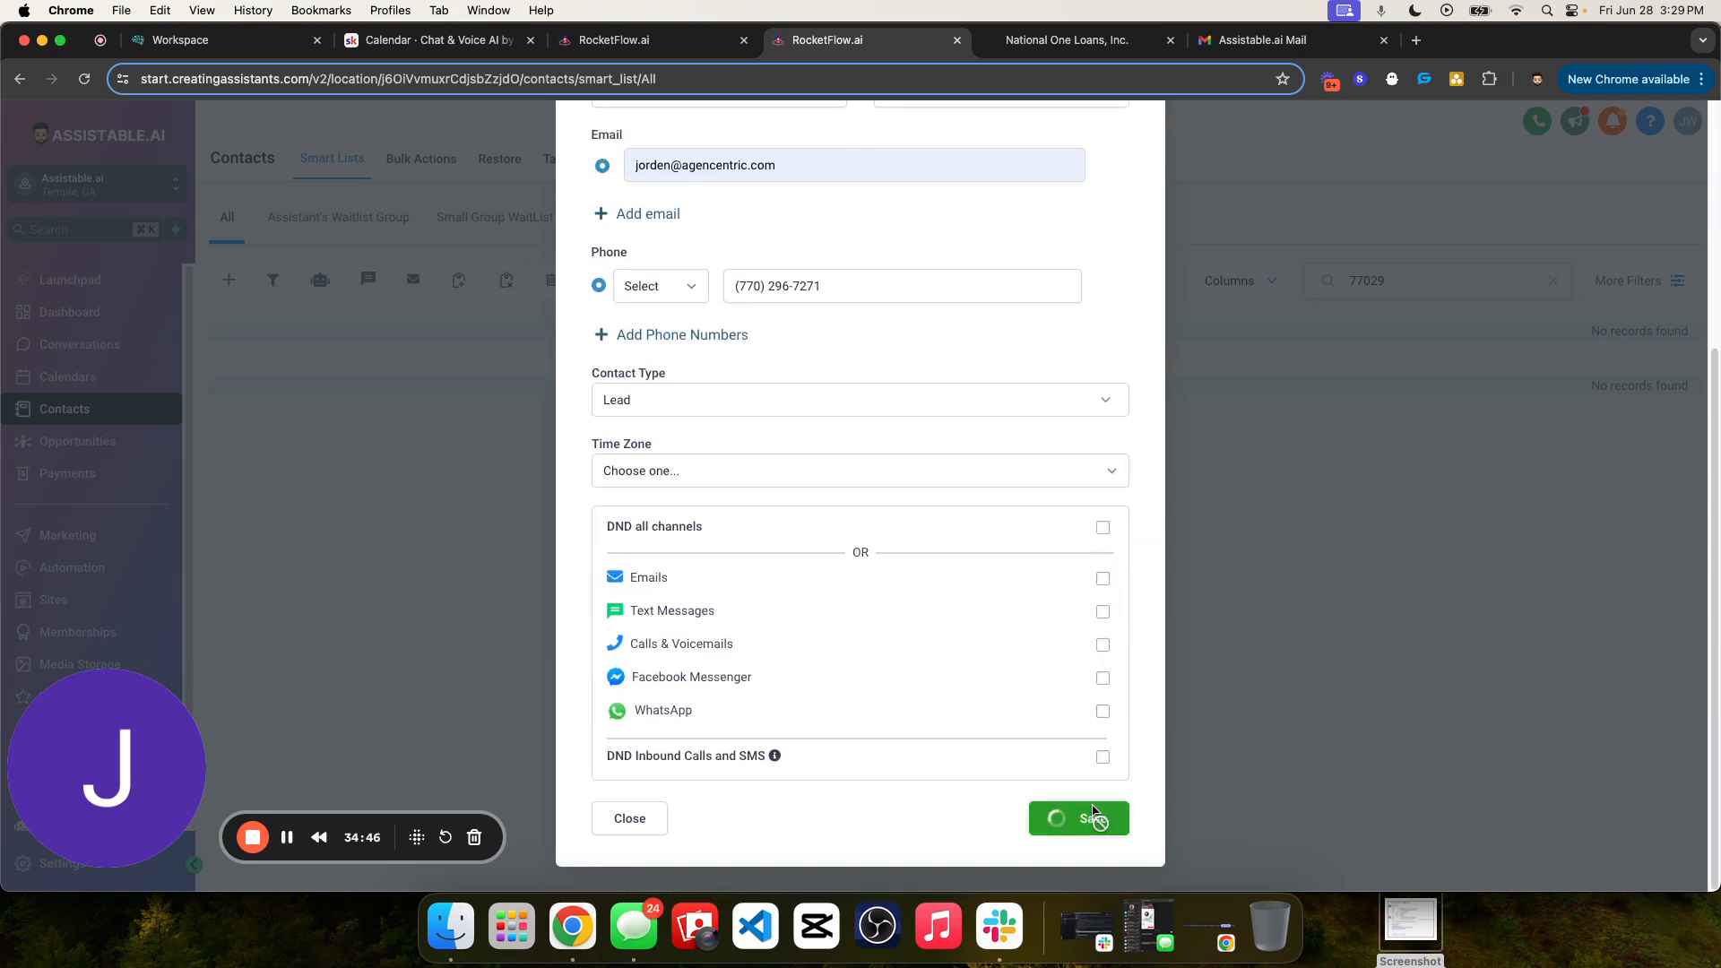
{"action": "scroll", "coordinate": [827, 356], "scroll_direction": "up", "scroll_amount": 5}
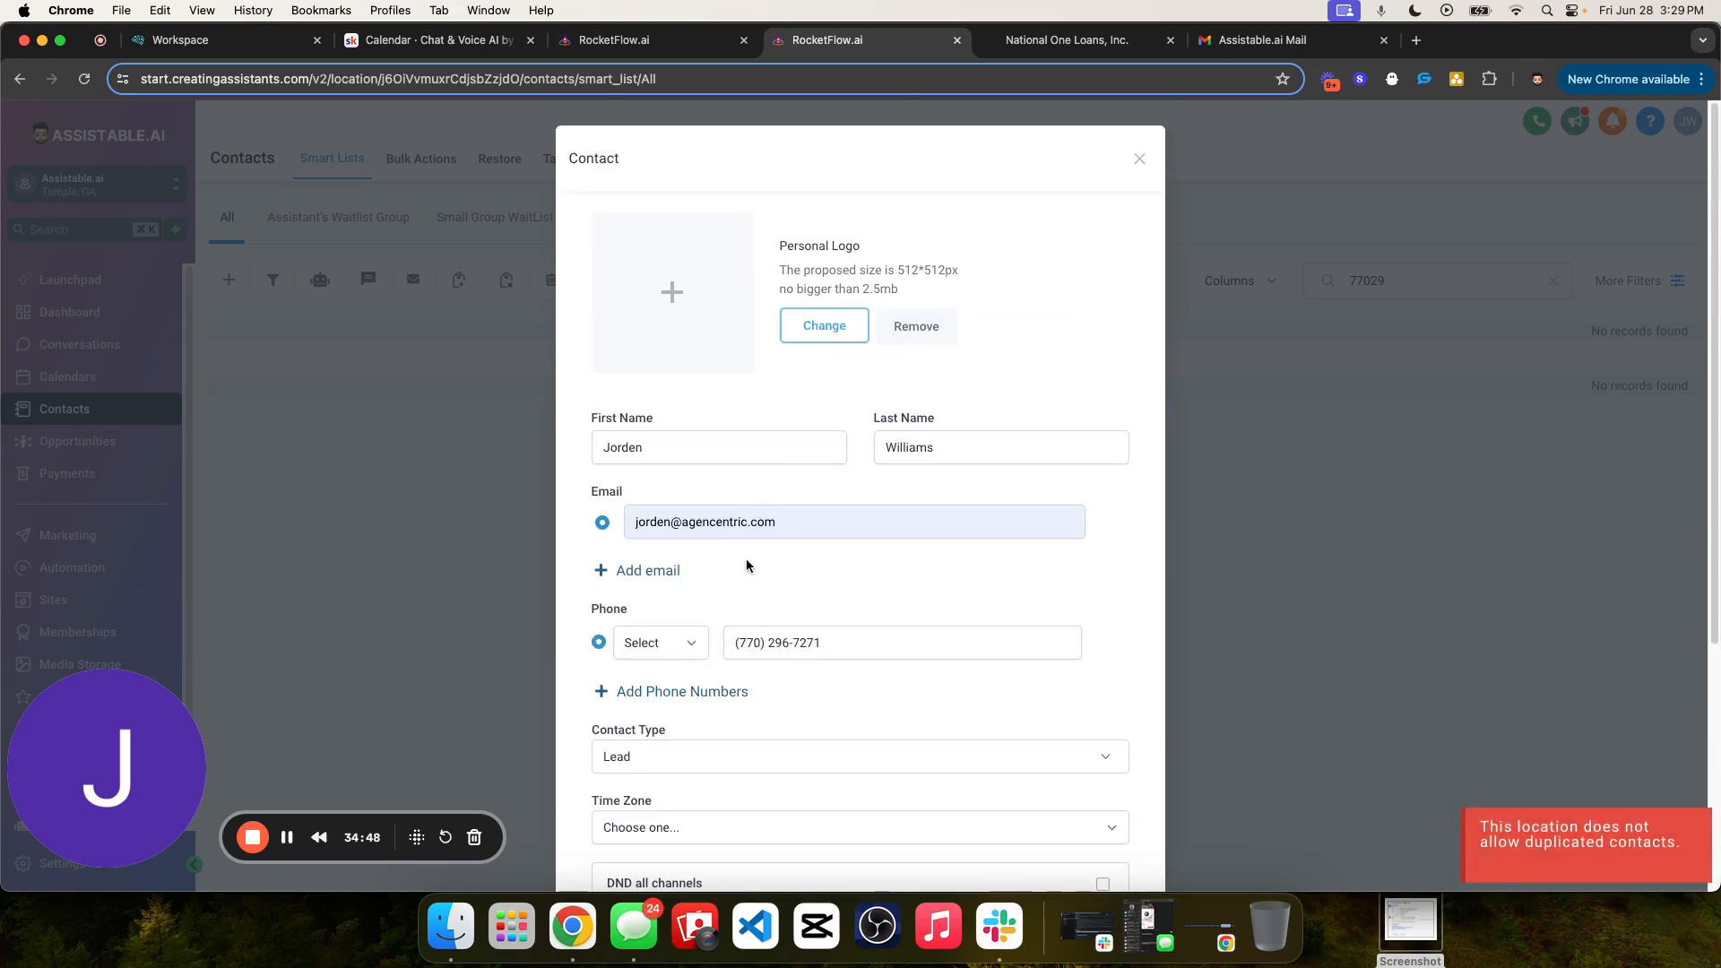
- Replace the new contact's e-mail with another address and save the contact
{"action": "left_click", "coordinate": [804, 520]}
{"action": "double_click", "coordinate": [804, 520]}
{"action": "left_click", "coordinate": [663, 522]}
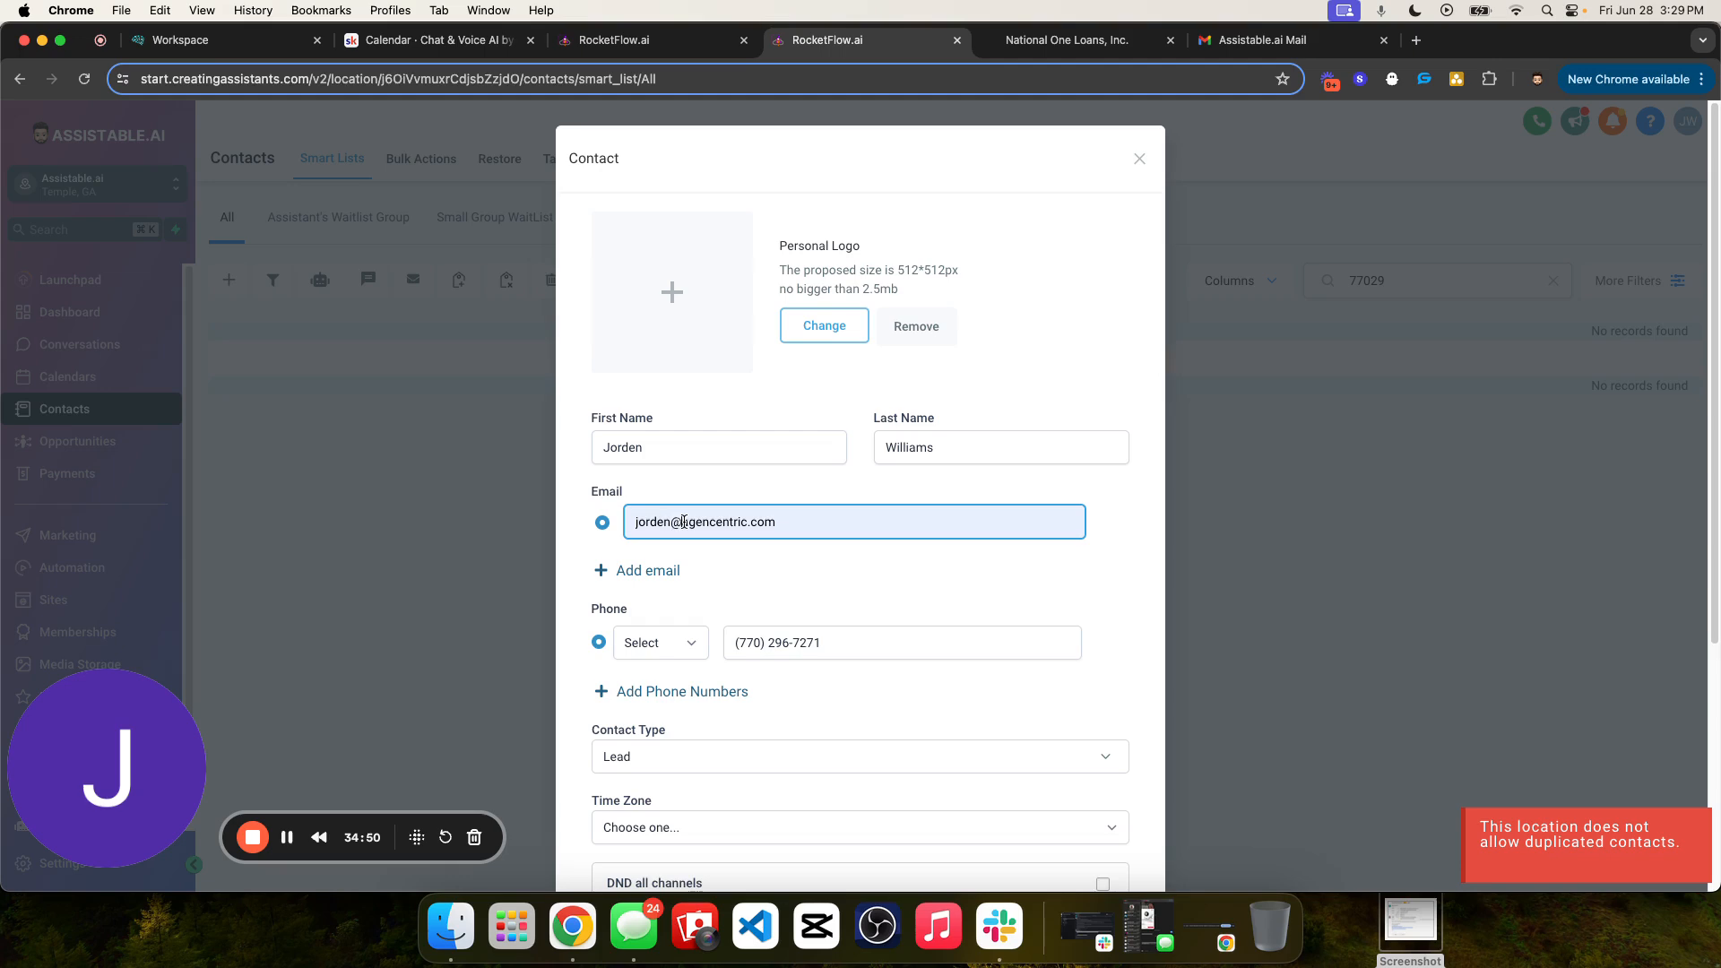
{"action": "left_click_drag", "start_coordinate": [683, 522], "coordinate": [887, 534]}
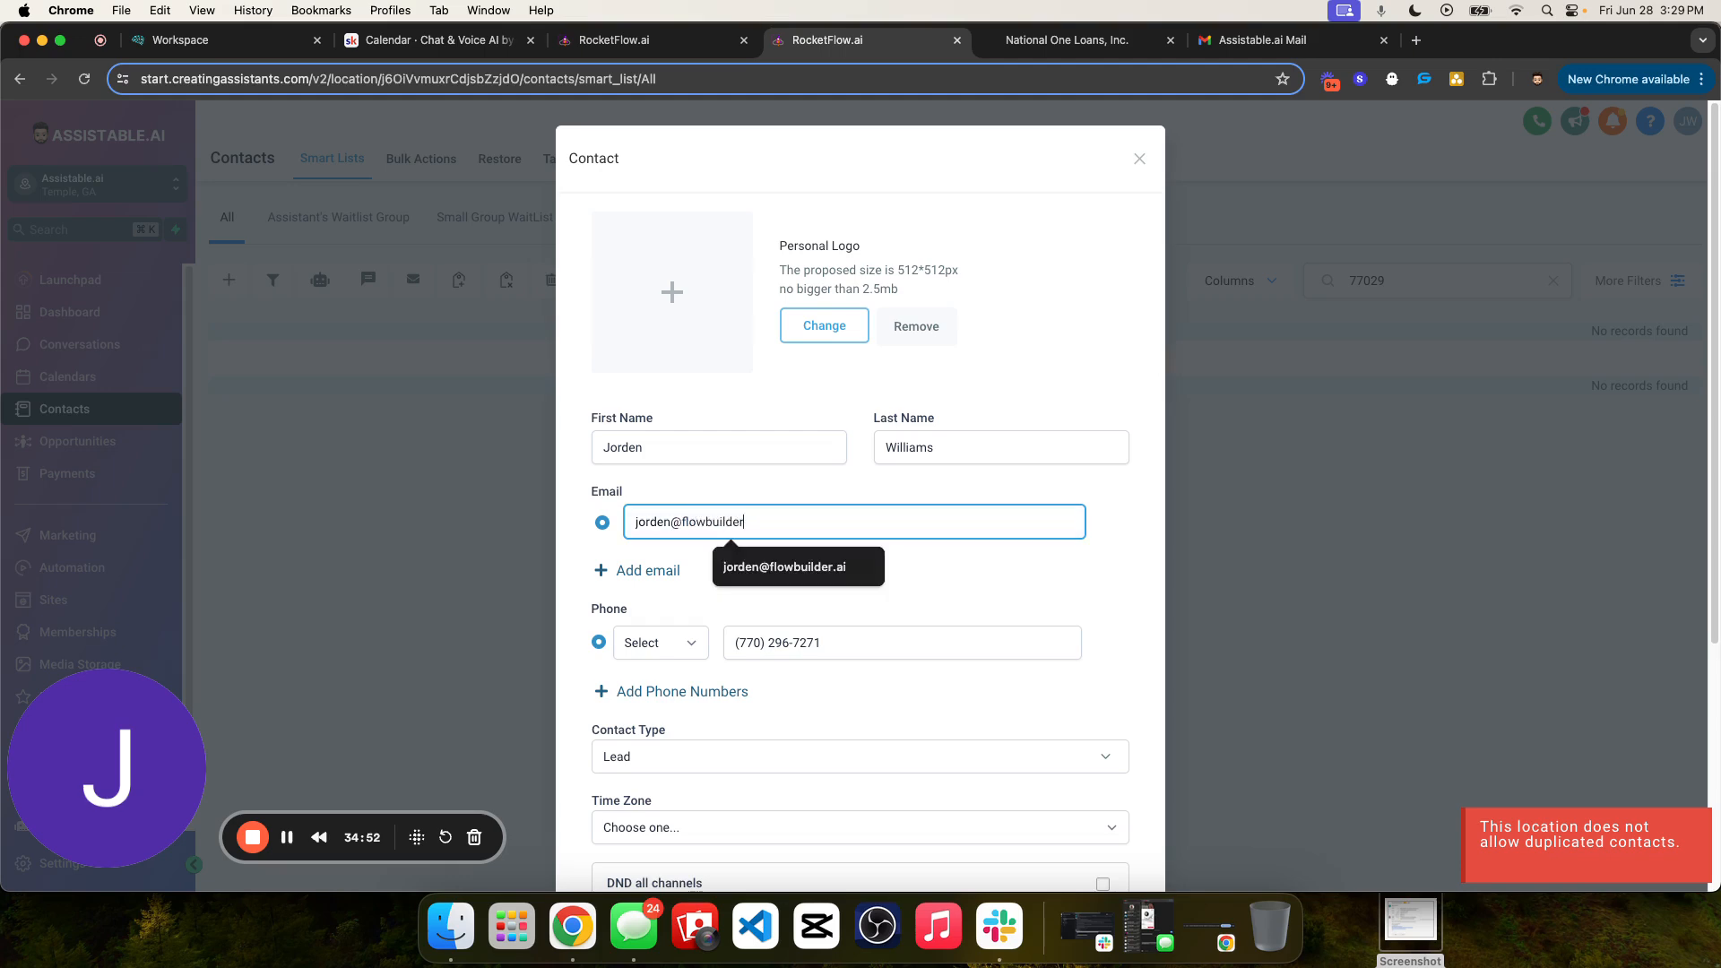
{"action": "left_click", "coordinate": [900, 554]}
{"action": "scroll", "coordinate": [992, 604], "scroll_direction": "down", "scroll_amount": 5}
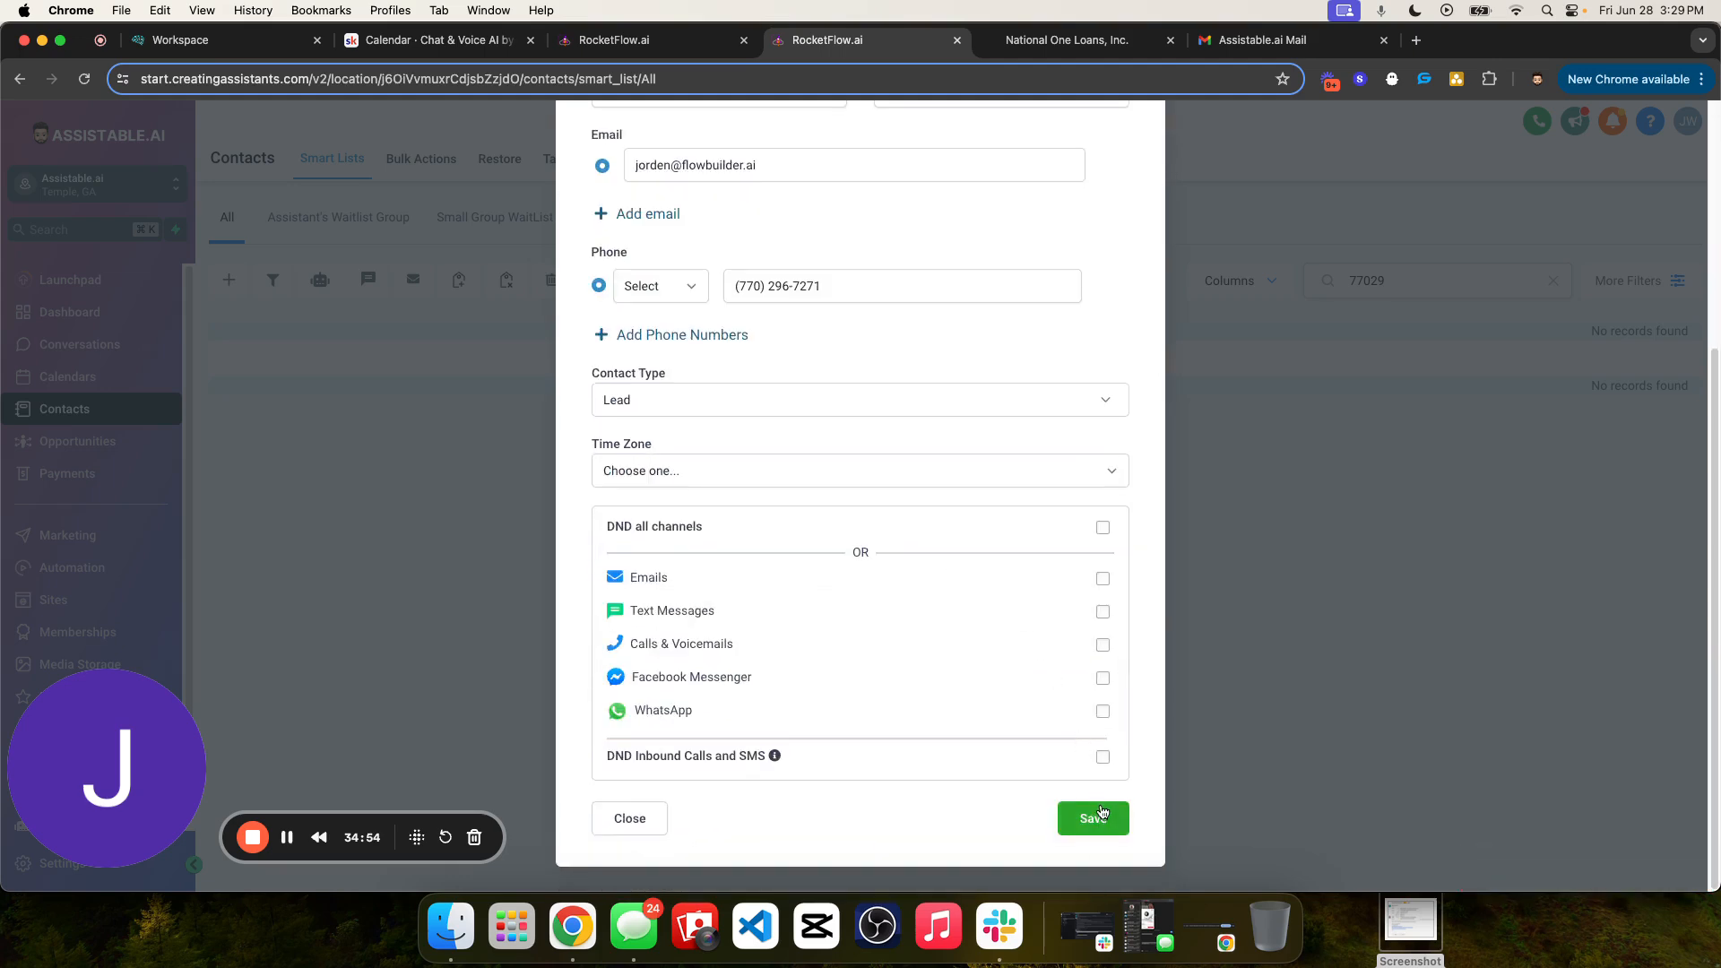
{"action": "left_click", "coordinate": [1098, 816]}
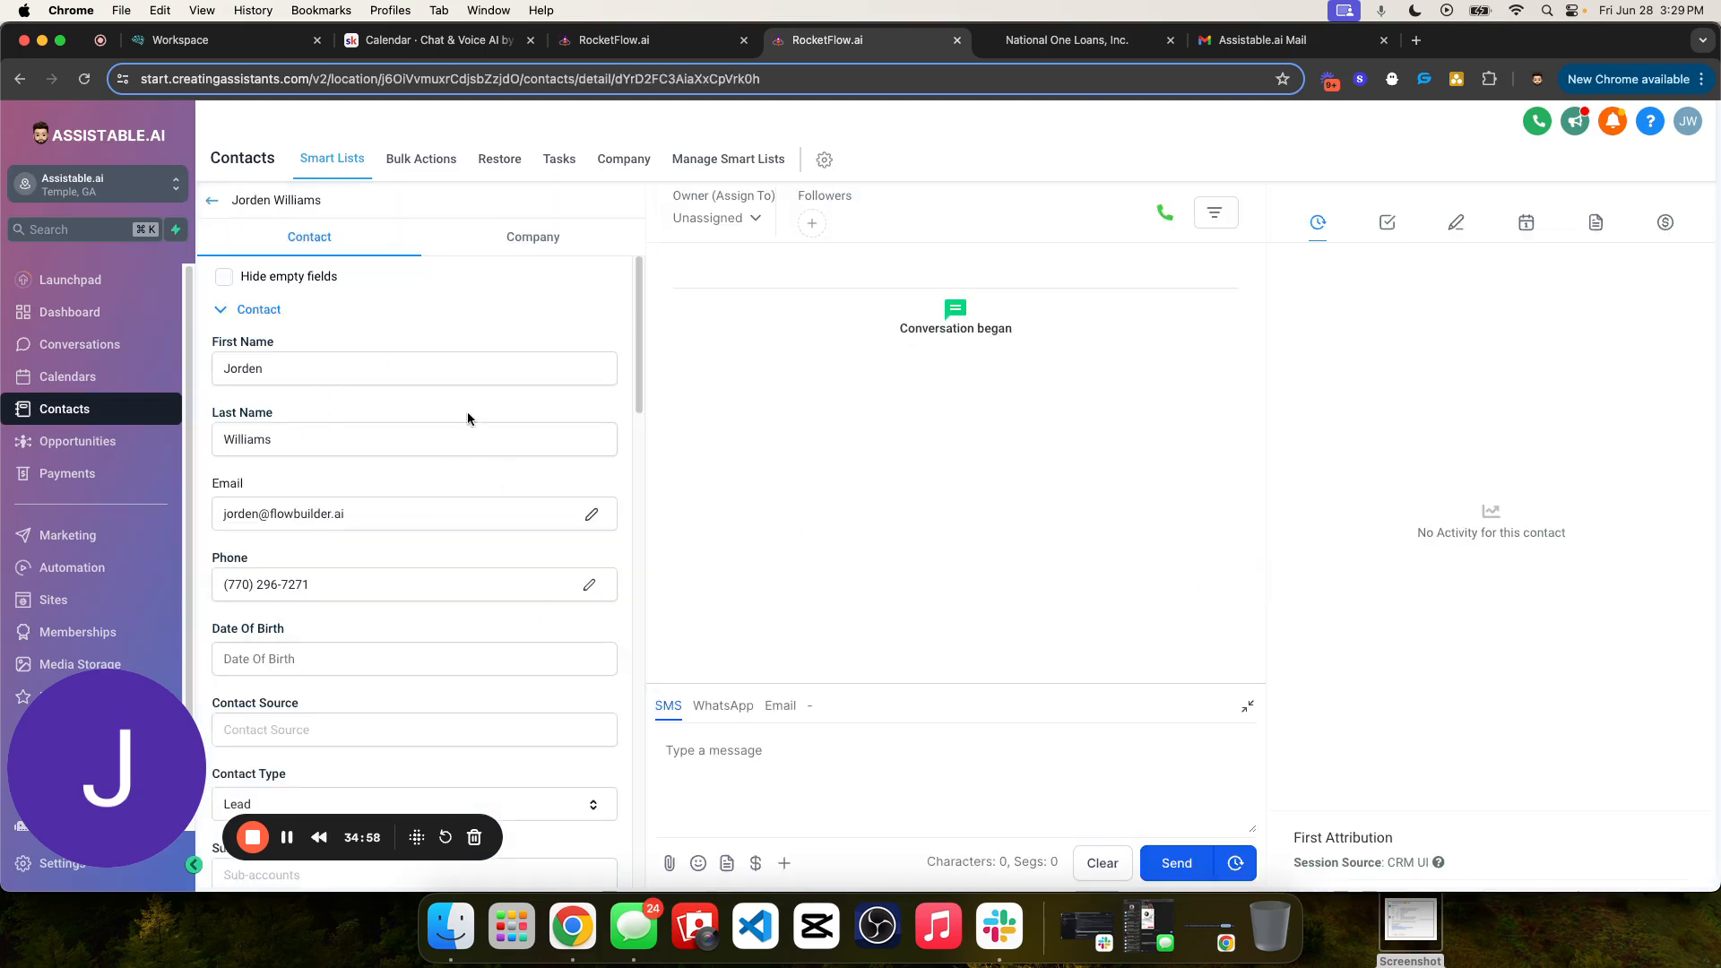
- Add the tag assistant_testing_setup_activation_test to the new contact
{"action": "scroll", "coordinate": [468, 417], "scroll_direction": "down", "scroll_amount": 1}
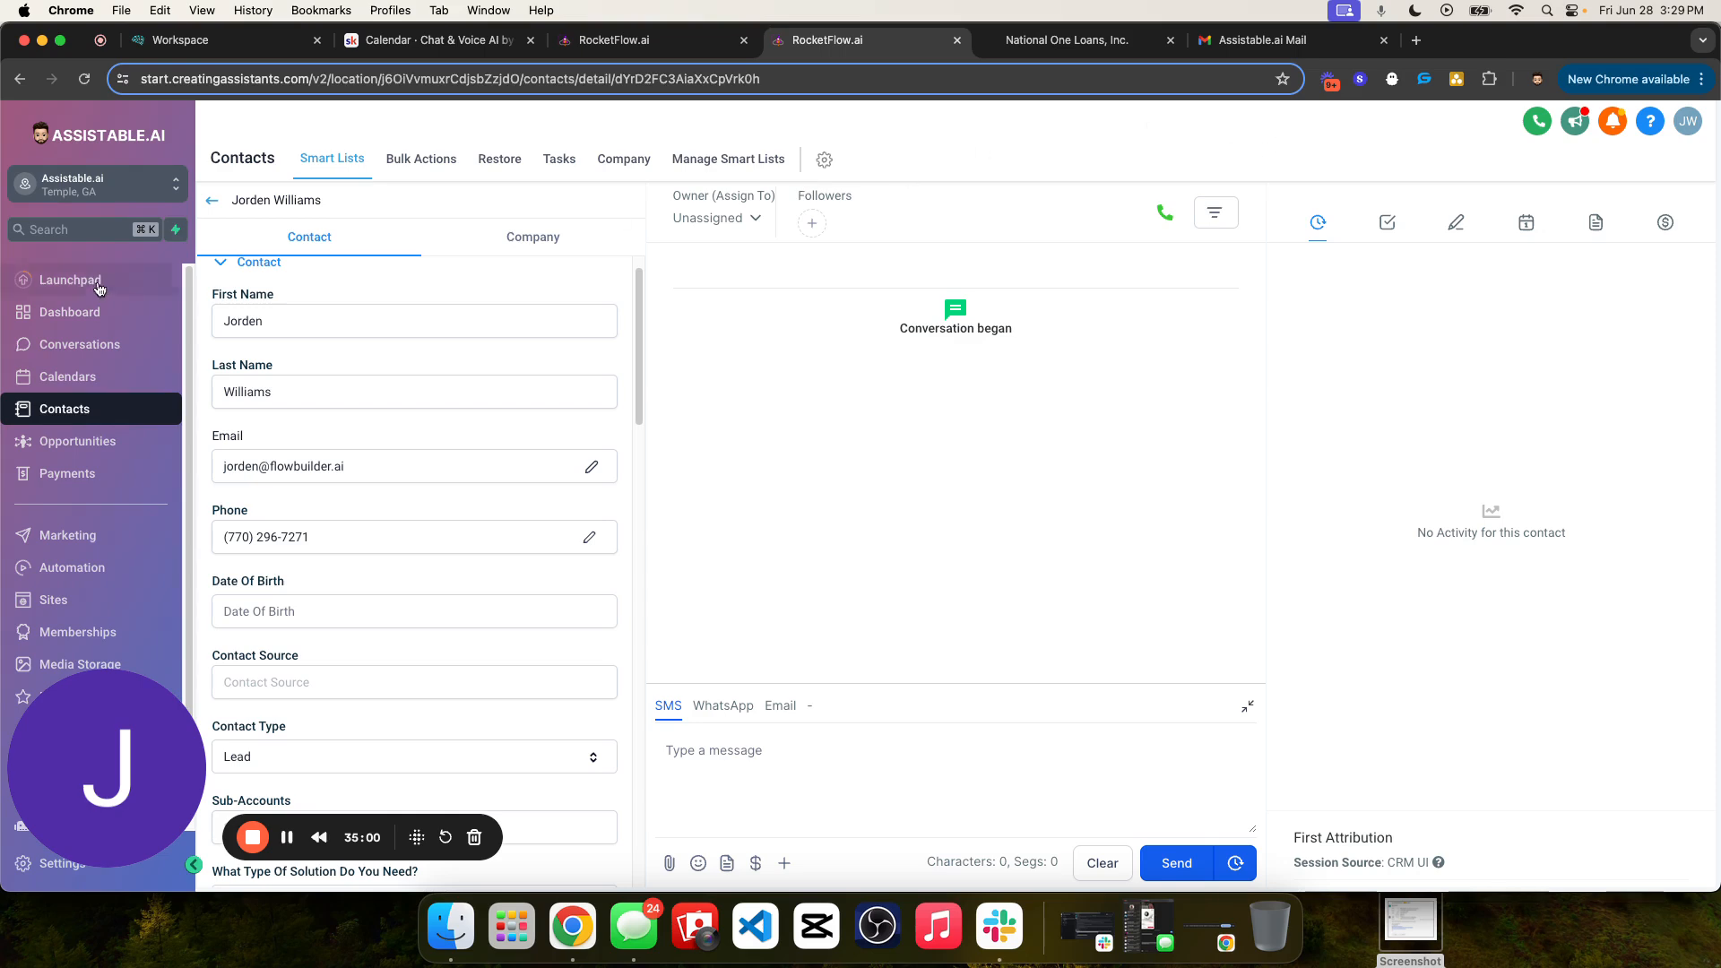
{"action": "scroll", "coordinate": [464, 596], "scroll_direction": "down", "scroll_amount": 10}
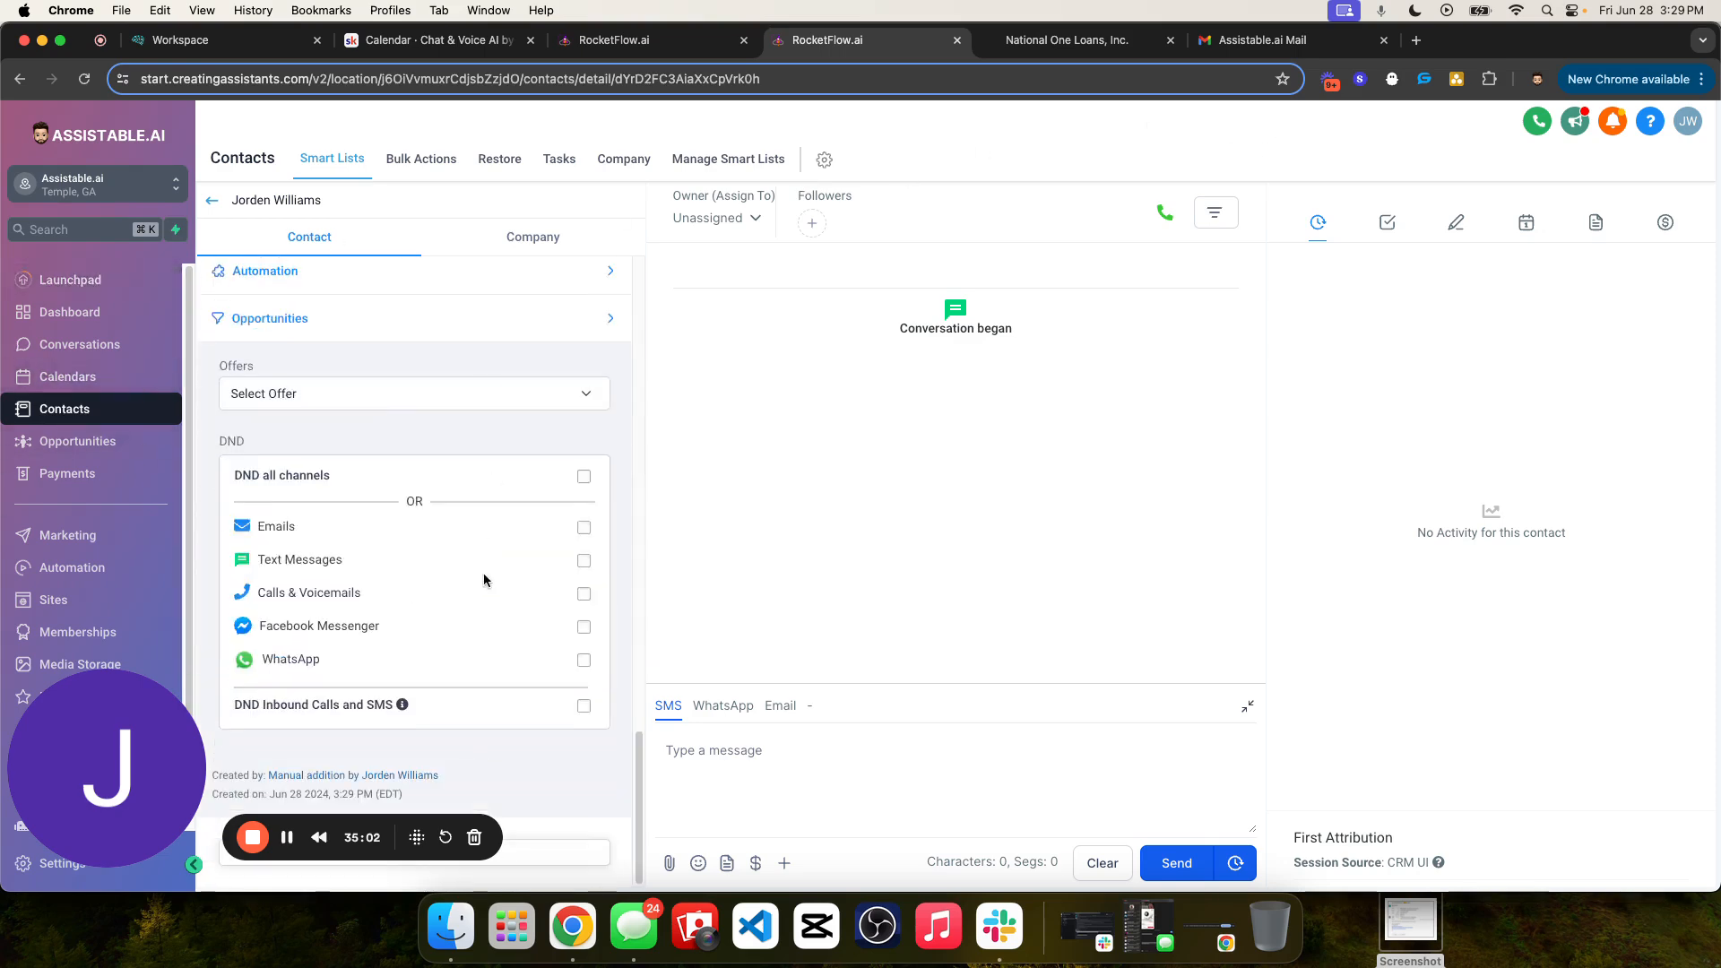
{"action": "scroll", "coordinate": [482, 581], "scroll_direction": "up", "scroll_amount": 3}
{"action": "scroll", "coordinate": [354, 538], "scroll_direction": "up", "scroll_amount": 2}
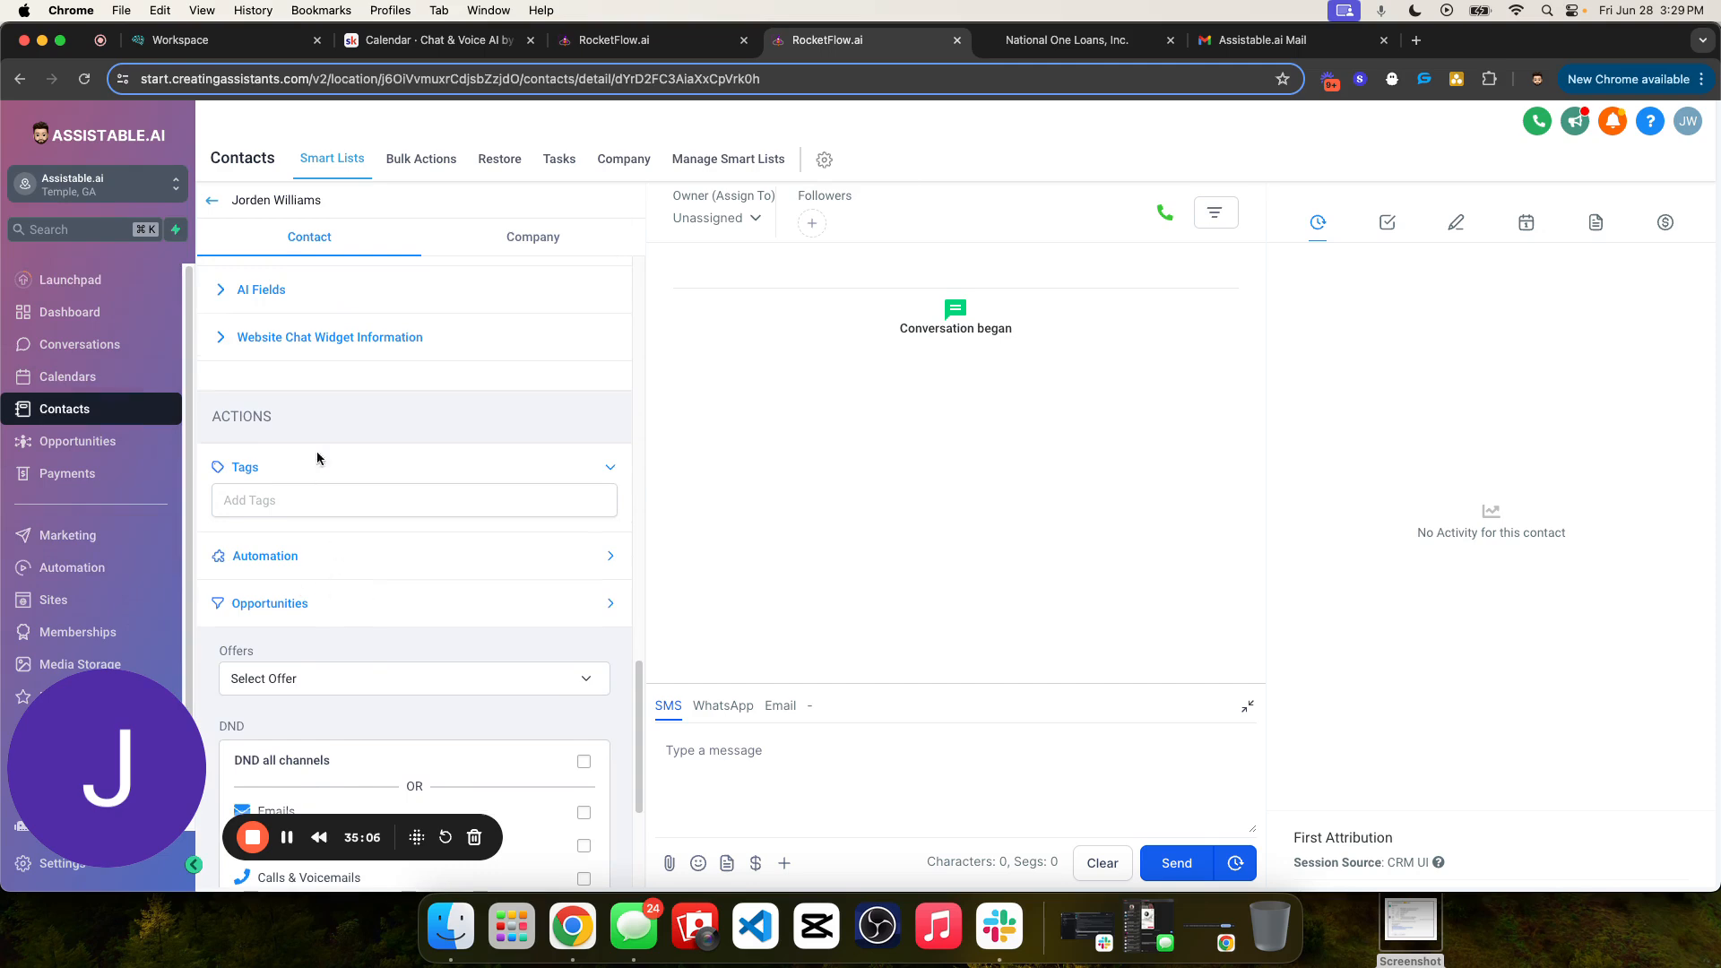
{"action": "left_click", "coordinate": [279, 510]}
{"action": "type", "text": "assistant_testing_setup_activation_test"}
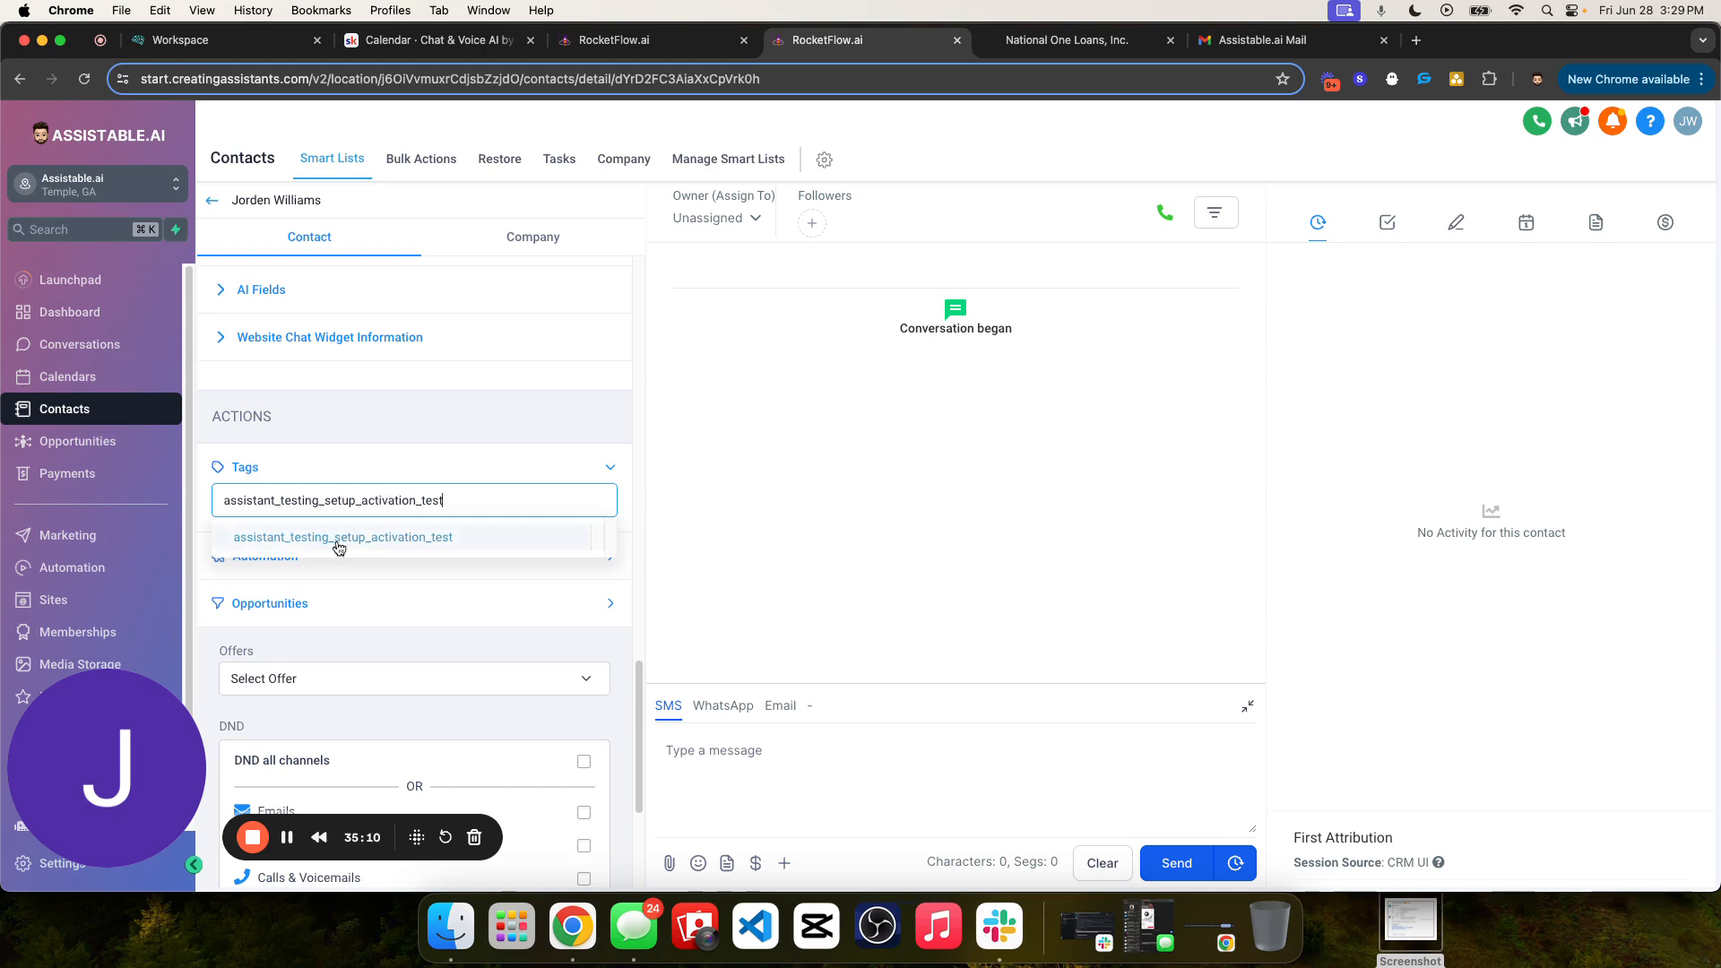
{"action": "left_click", "coordinate": [376, 541]}
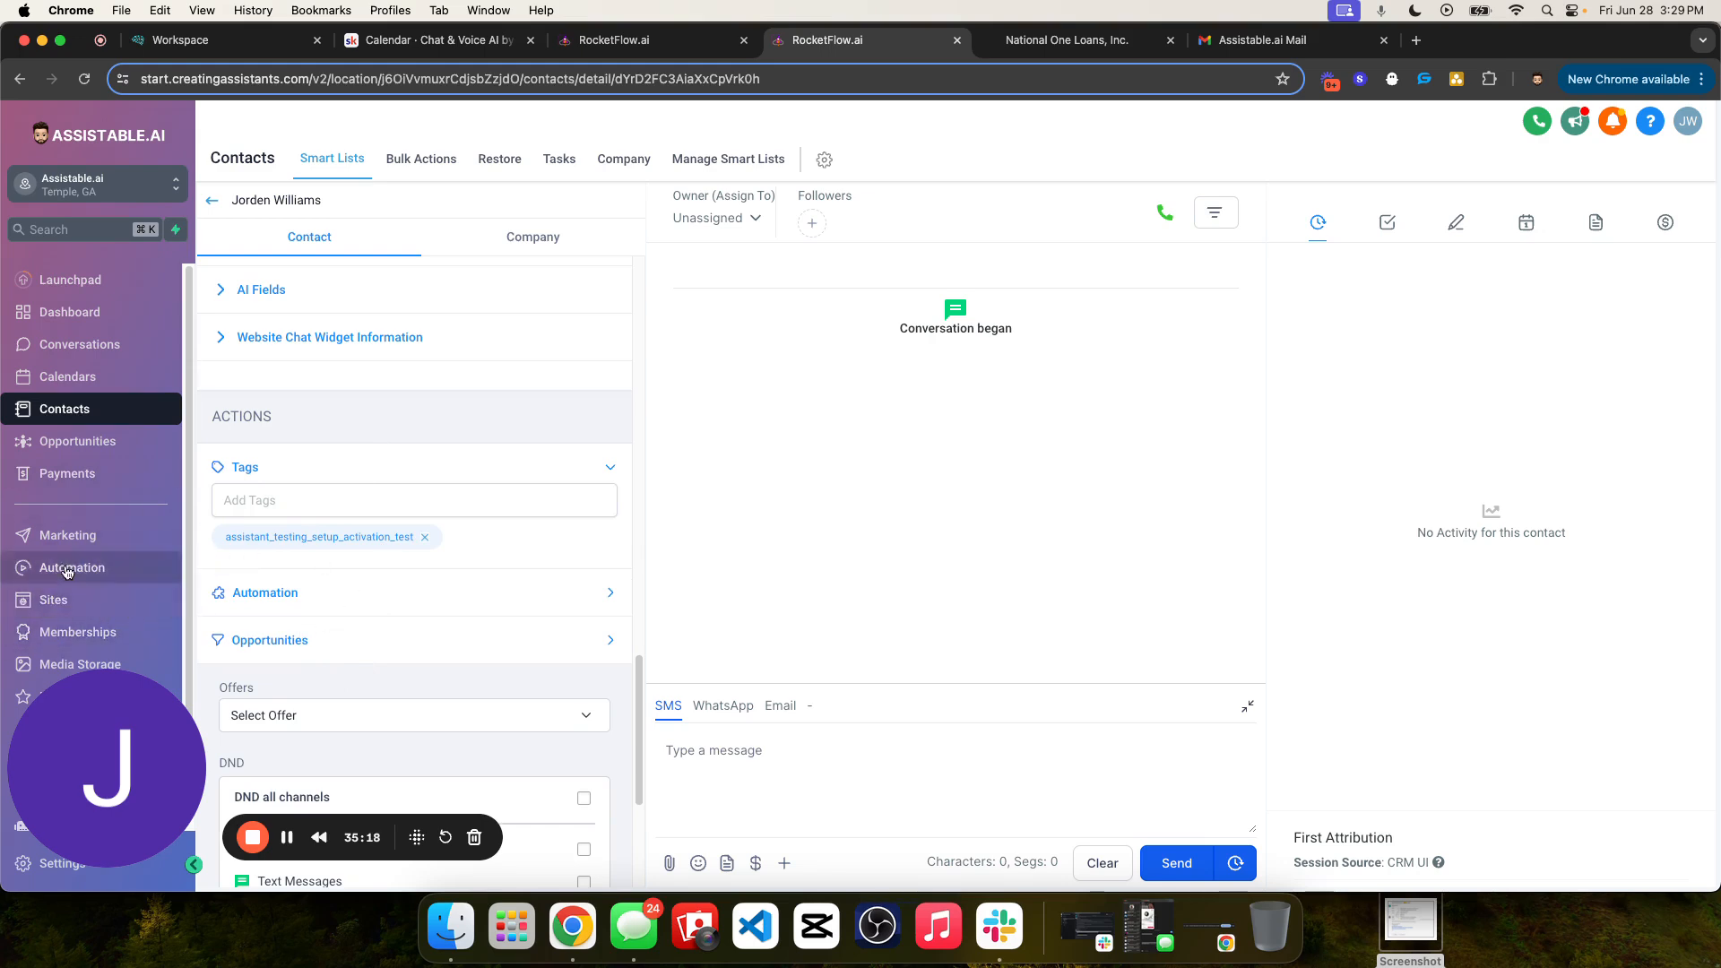
{"action": "double_click", "coordinate": [323, 537]}
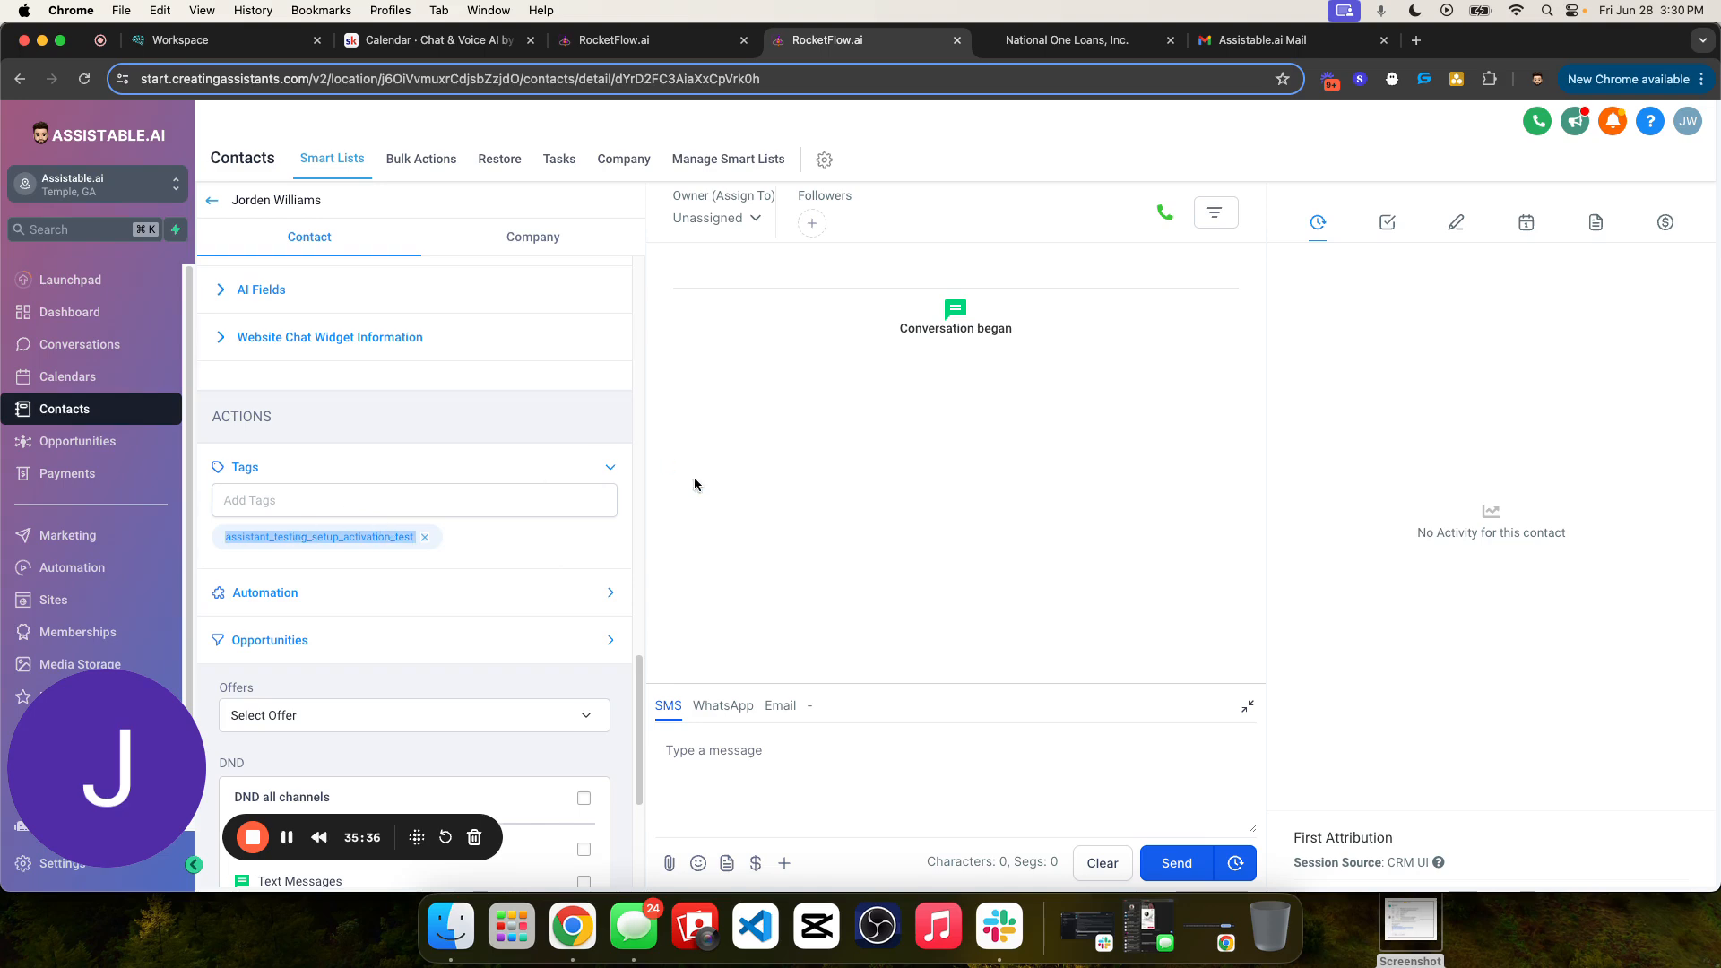
- Draft an SMS introducing the sender from the AI company, mentioning the lead form for actionable AI in their business, and asking "What caught your eye?"
{"action": "left_click", "coordinate": [825, 779]}
{"action": "type", "text": "Hey "}
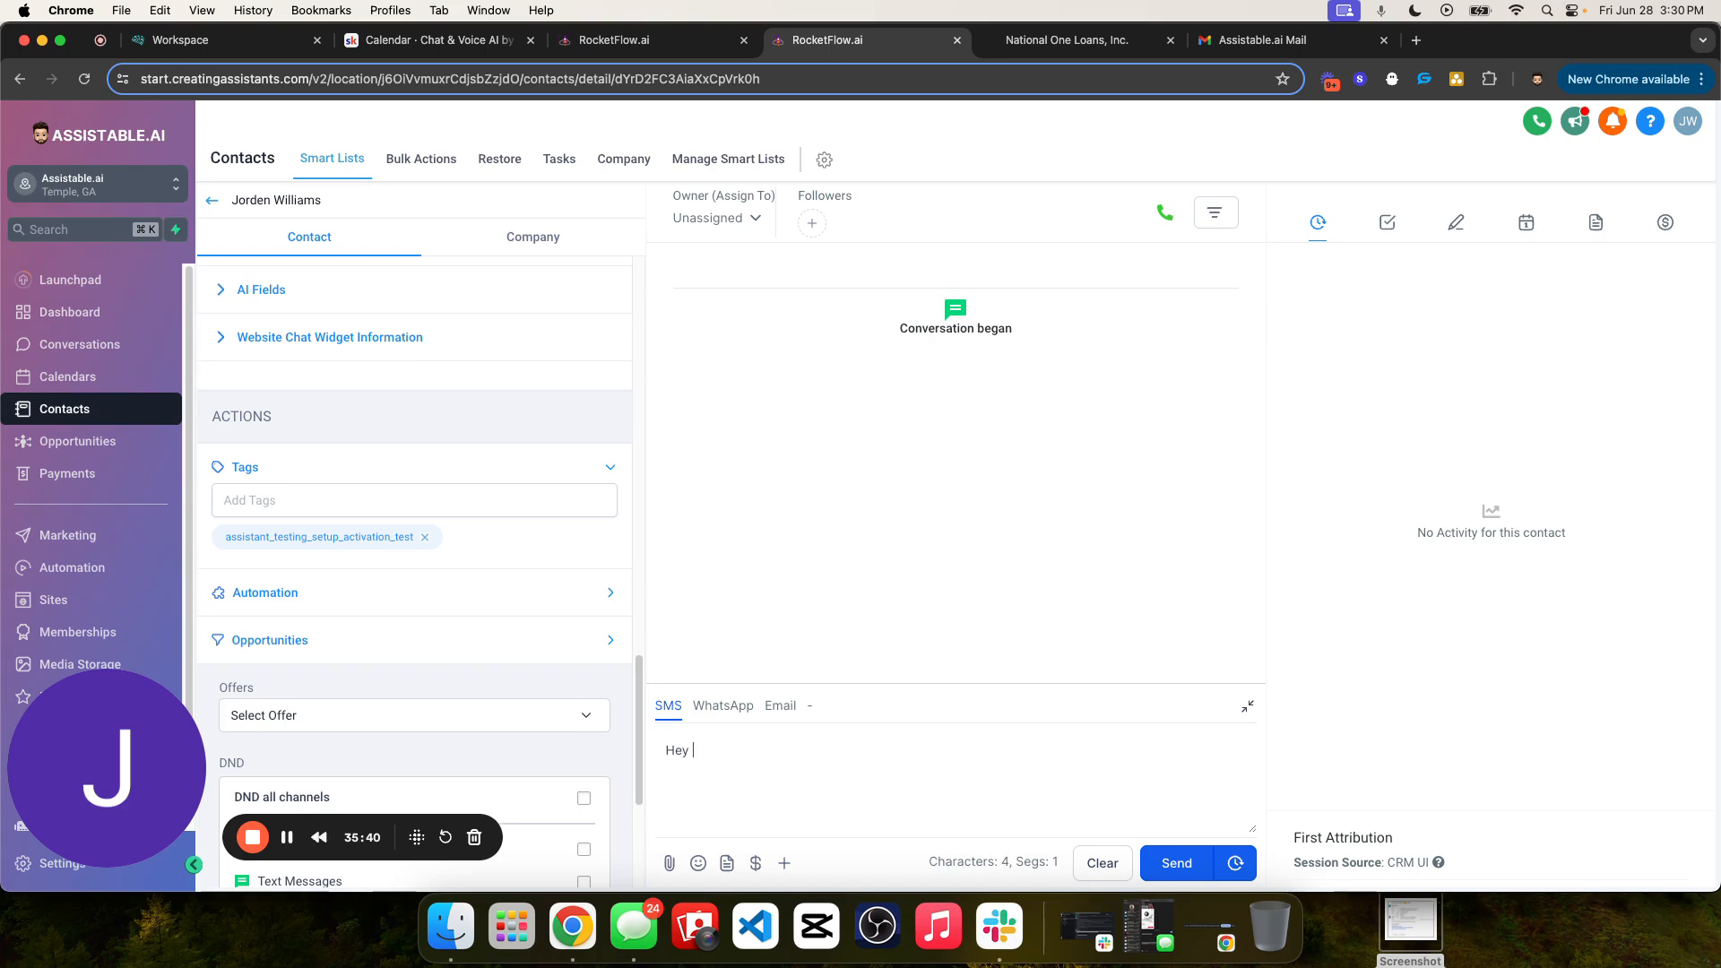
{"action": "type", "text": "Jorden, this is Josh from the AI compan"}
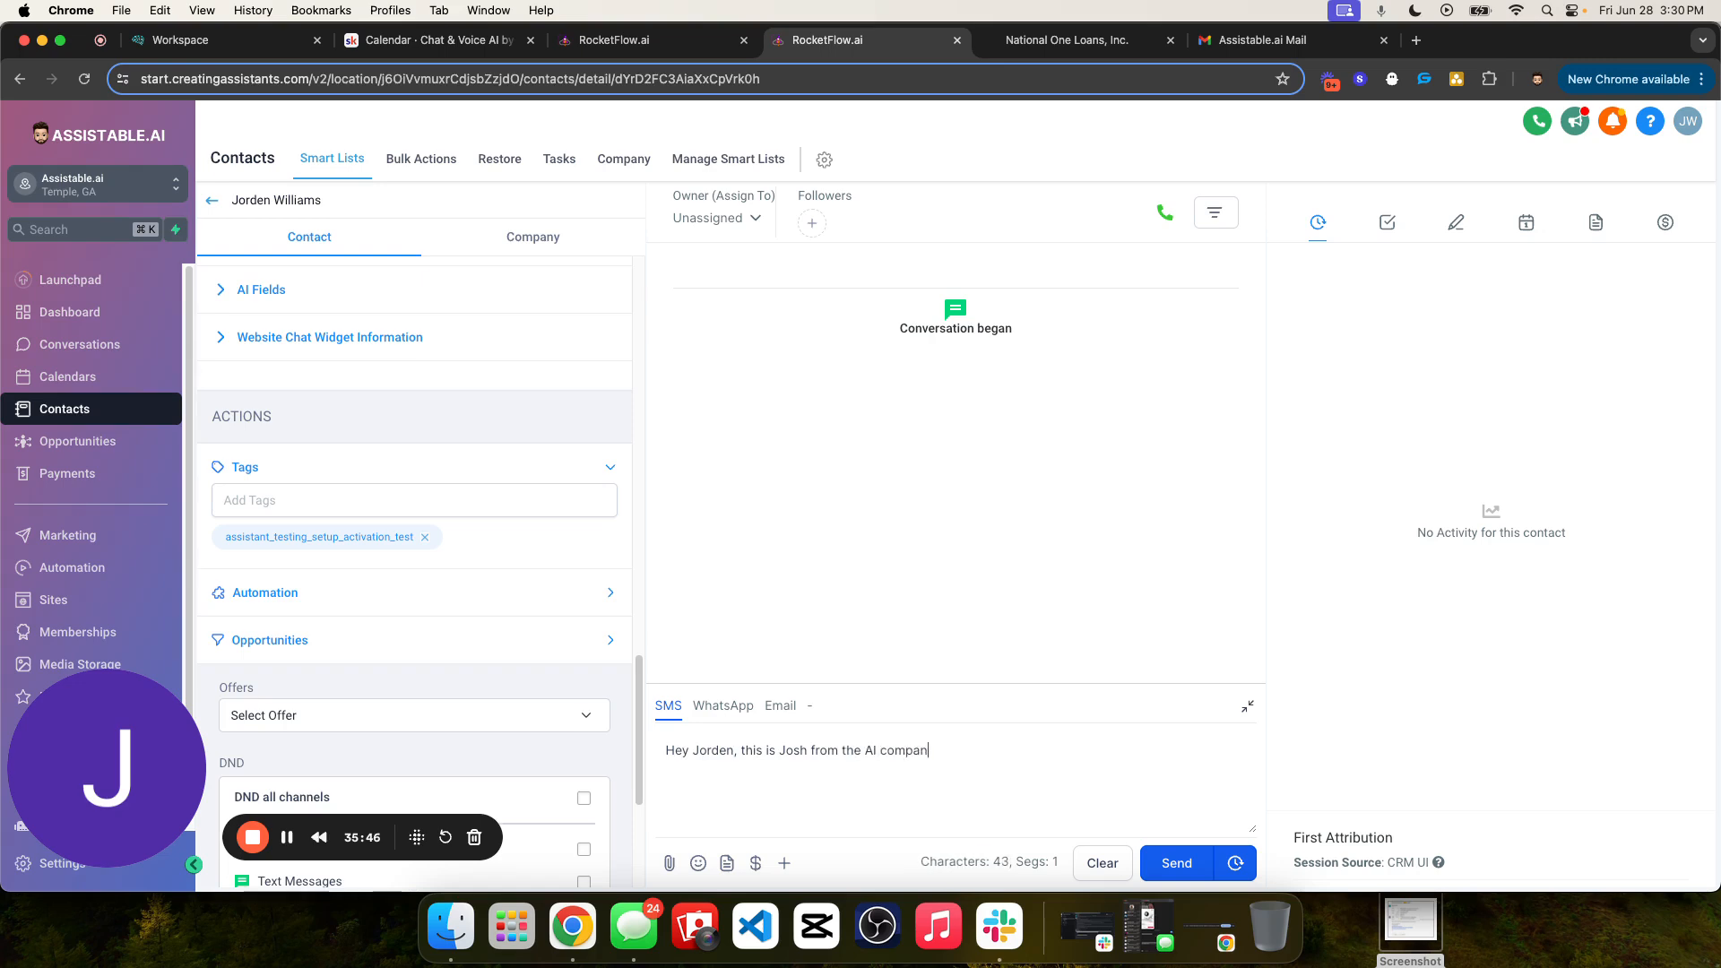
{"action": "type", "text": "y. I saw you submitted a lead form for actionable"}
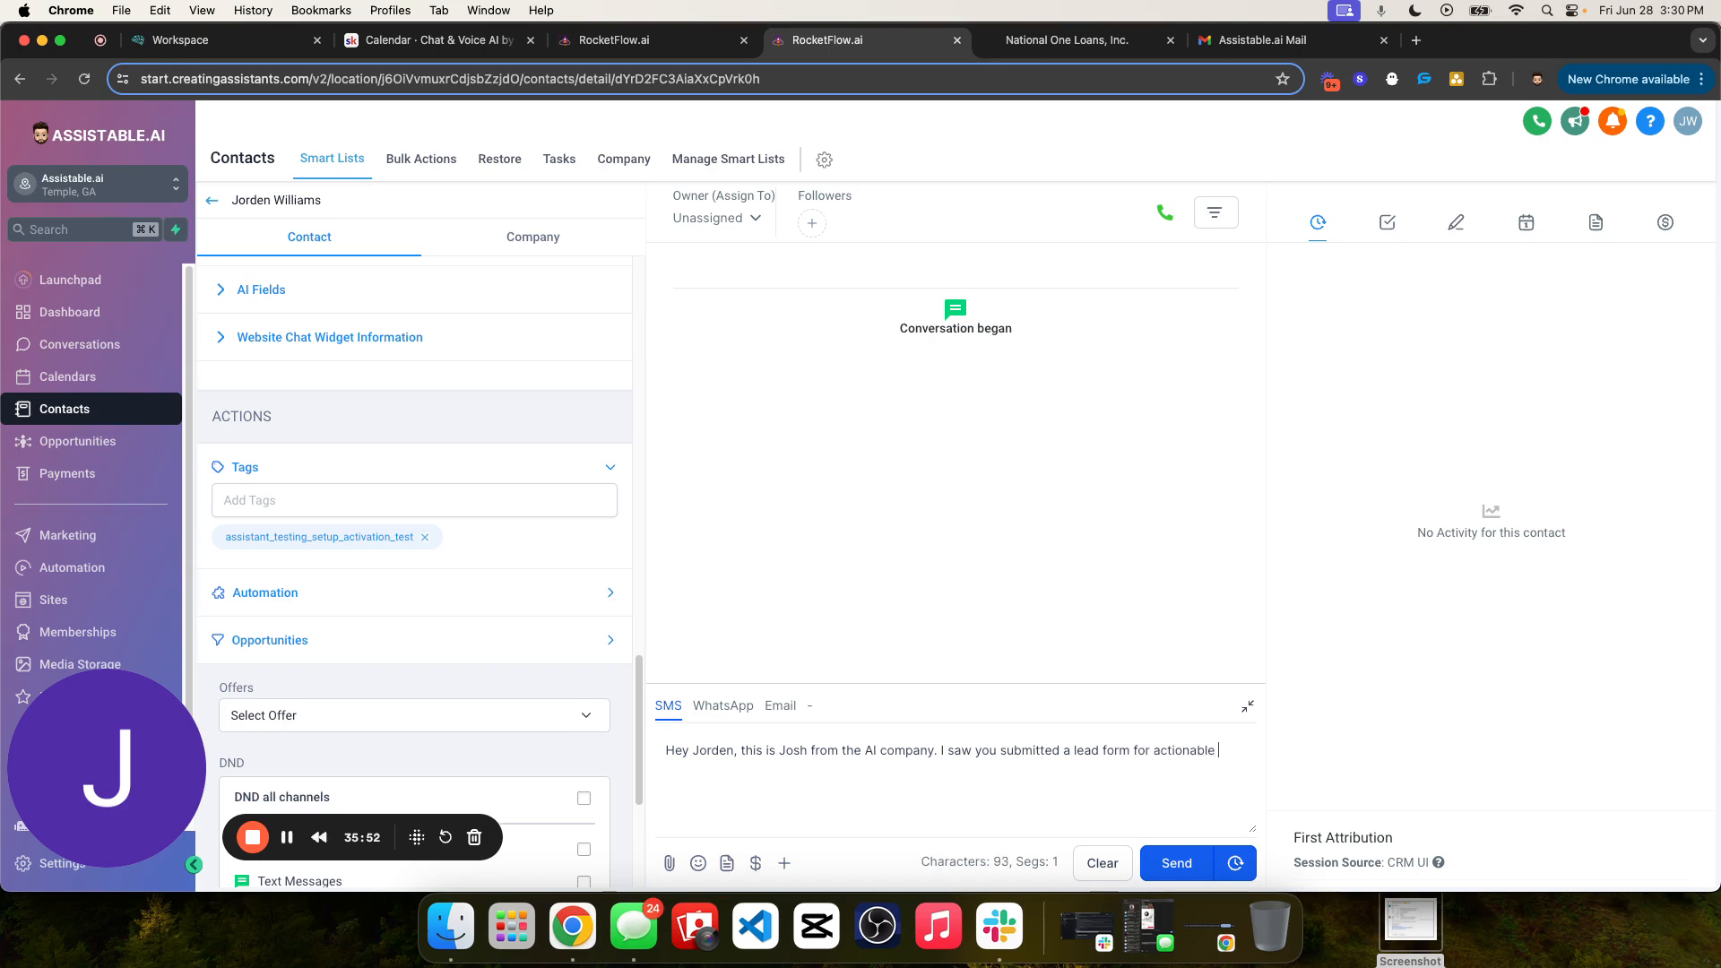
{"action": "type", "text": " AI in your business. What "}
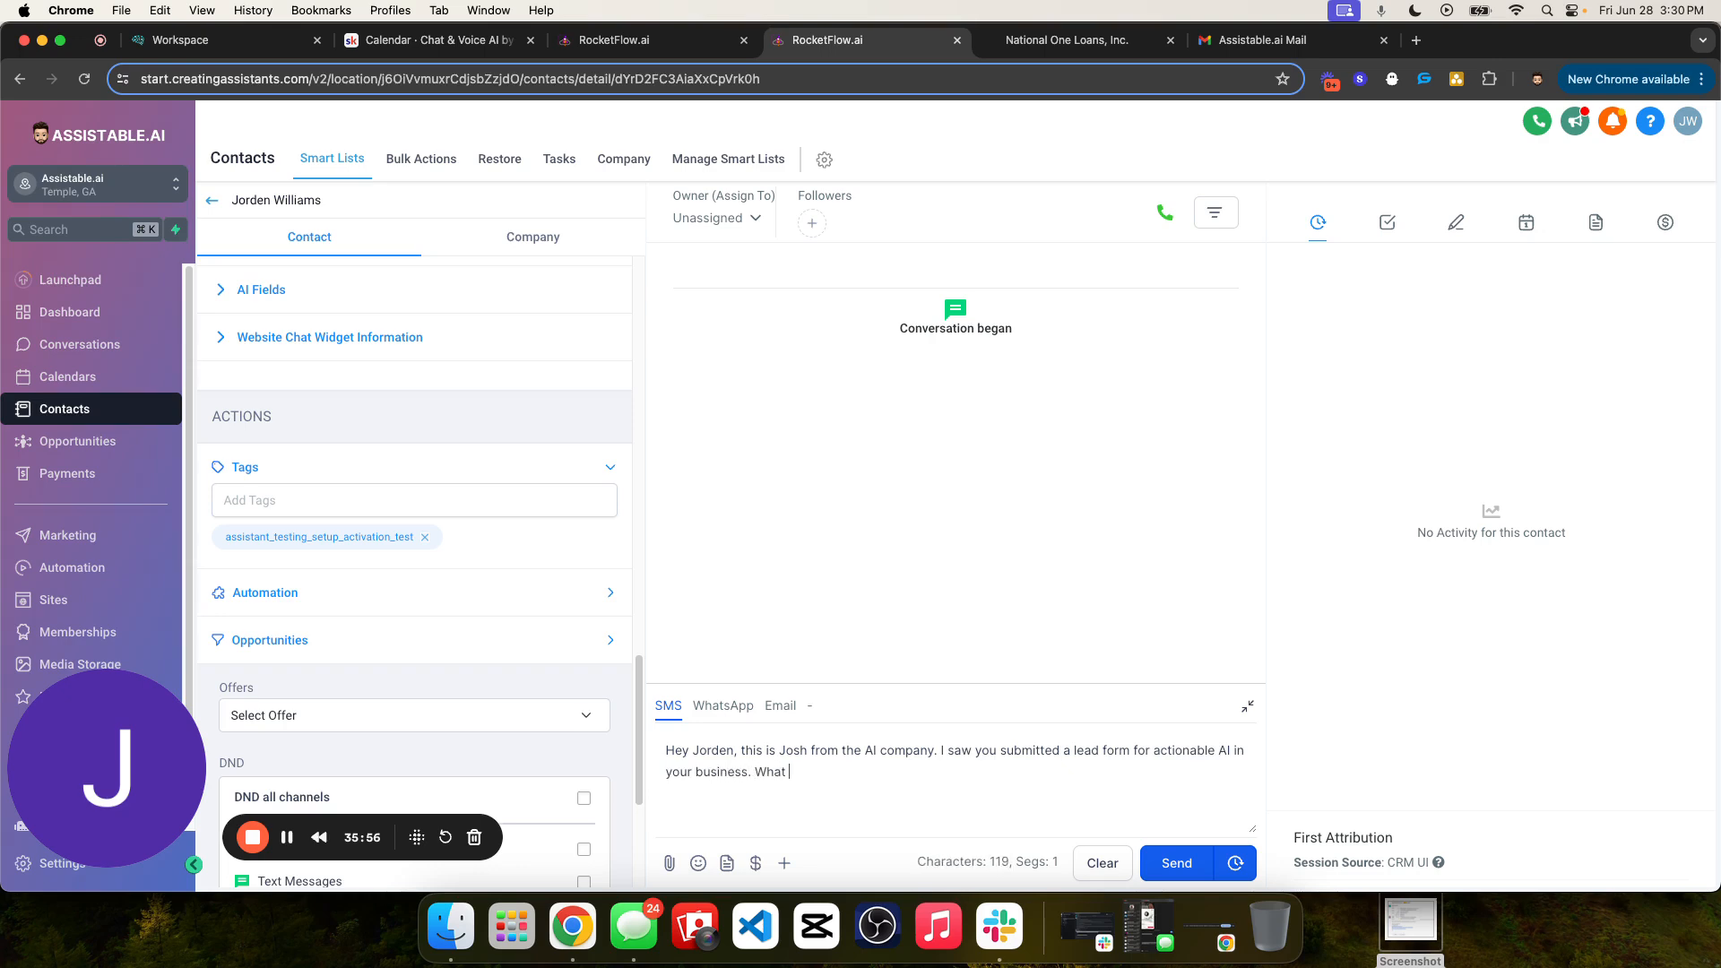
{"action": "type", "text": "caught your eye?"}
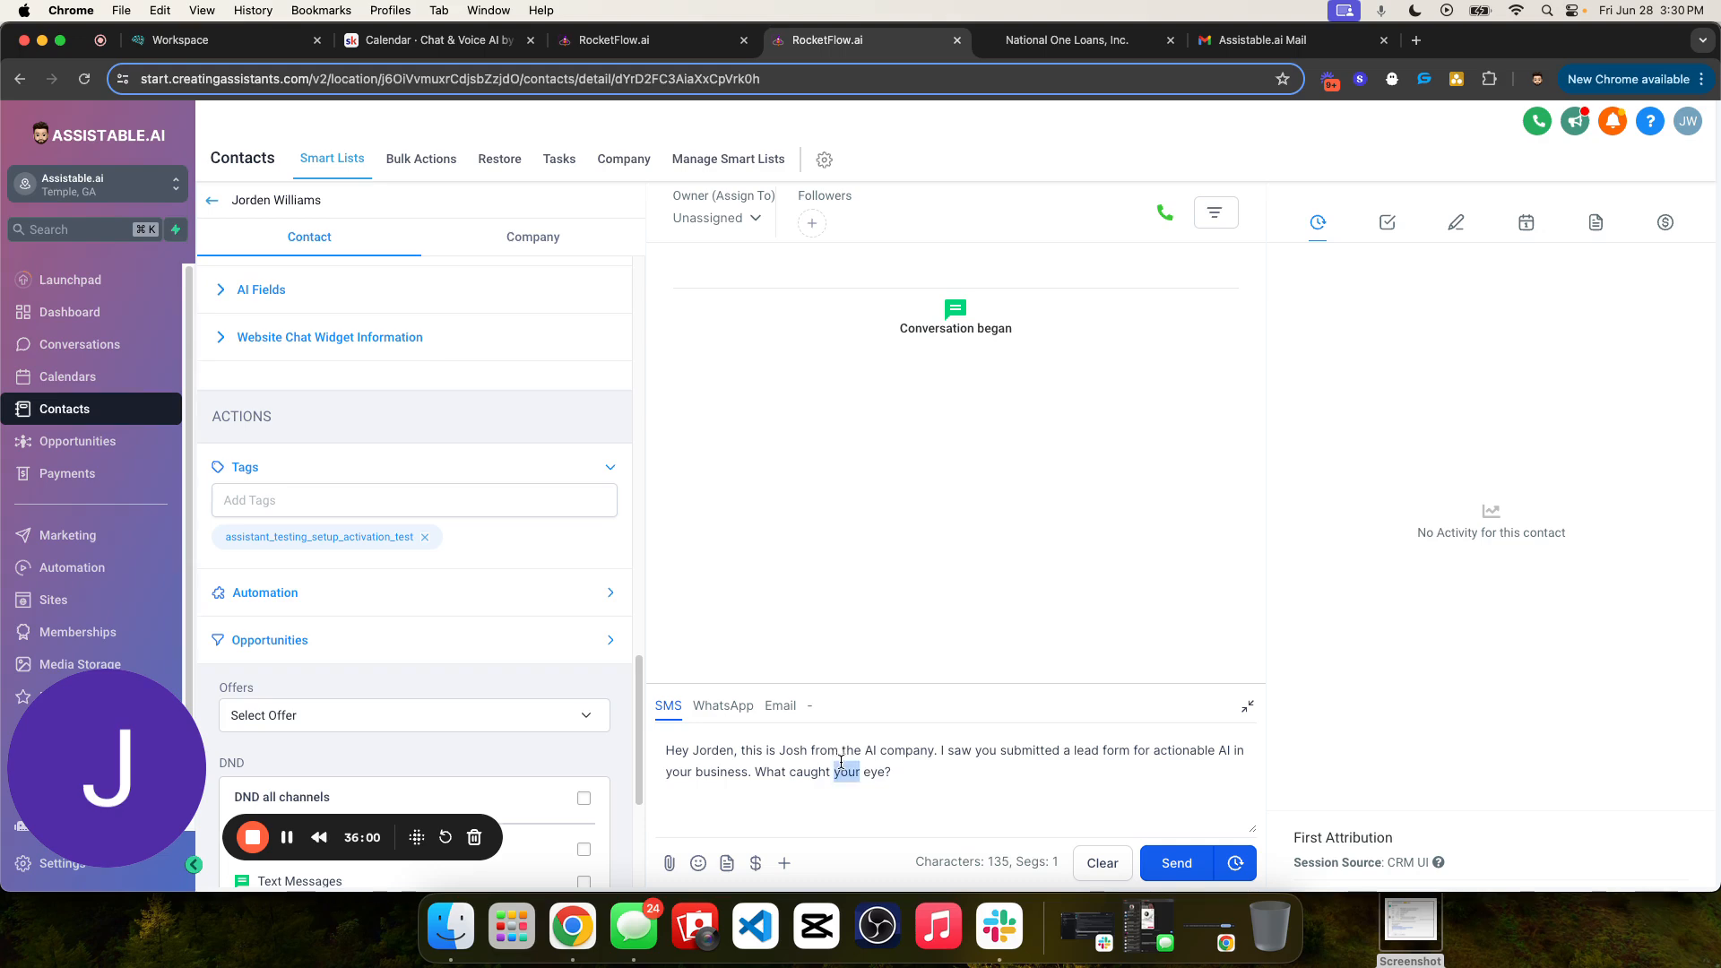
- Review the drafted SMS text and send it to the test contact
{"action": "key", "text": "super+a"}
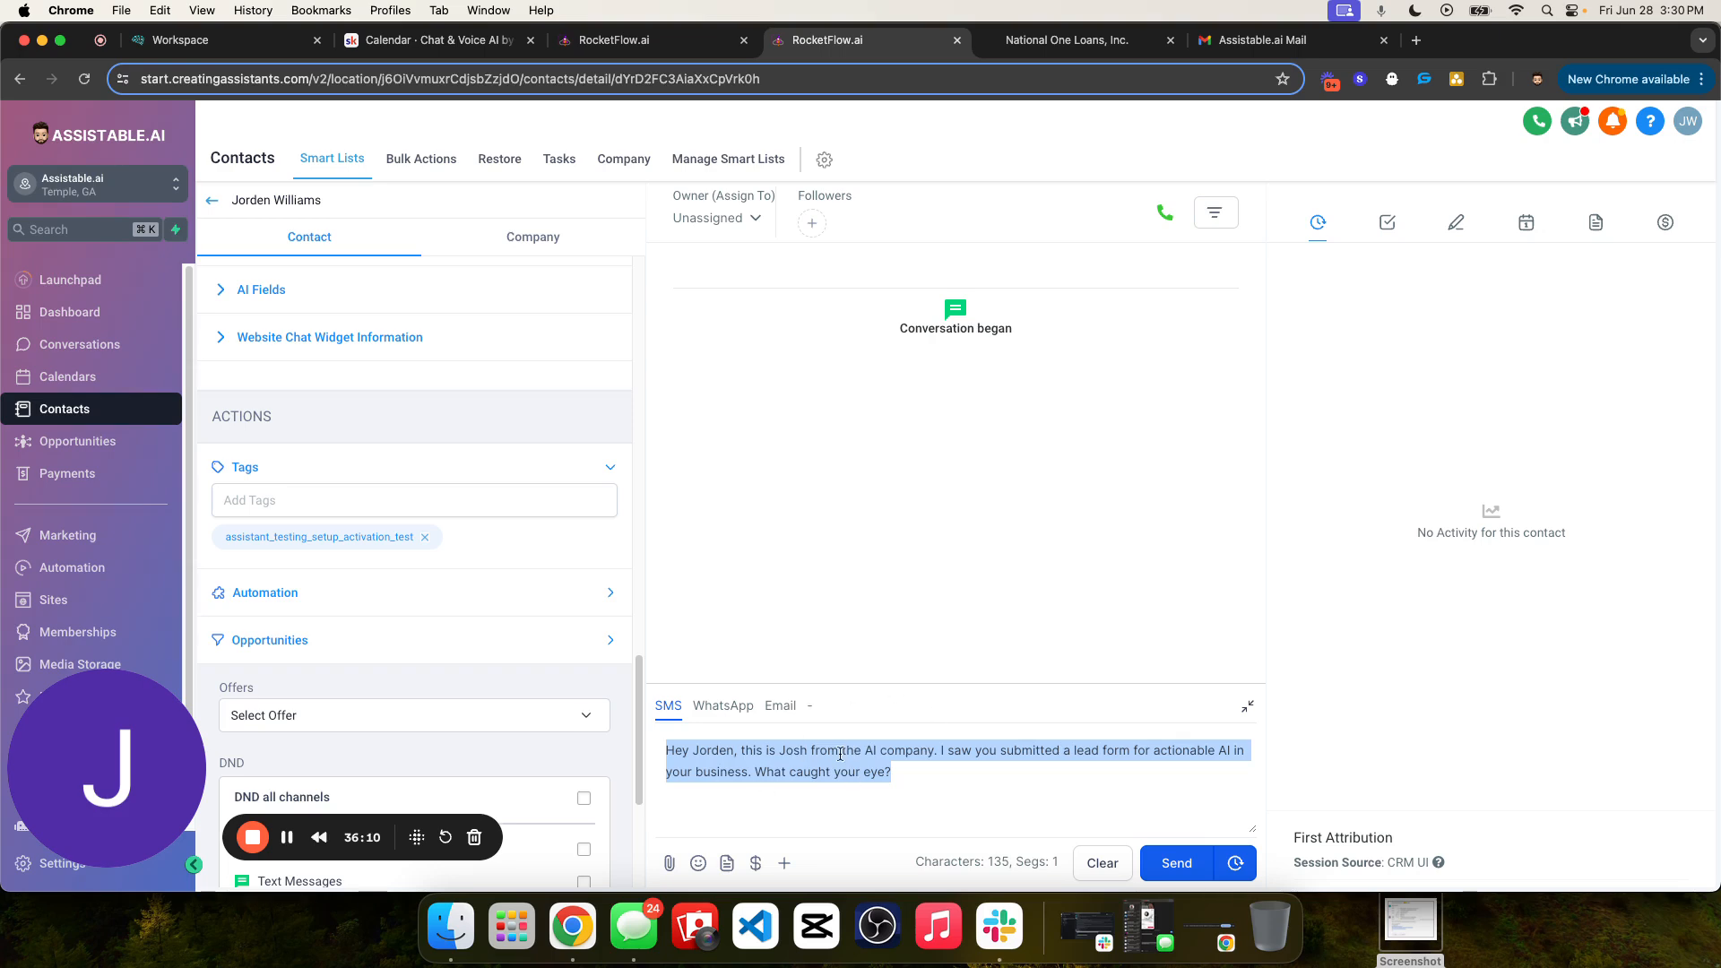
{"action": "triple_click", "coordinate": [781, 756]}
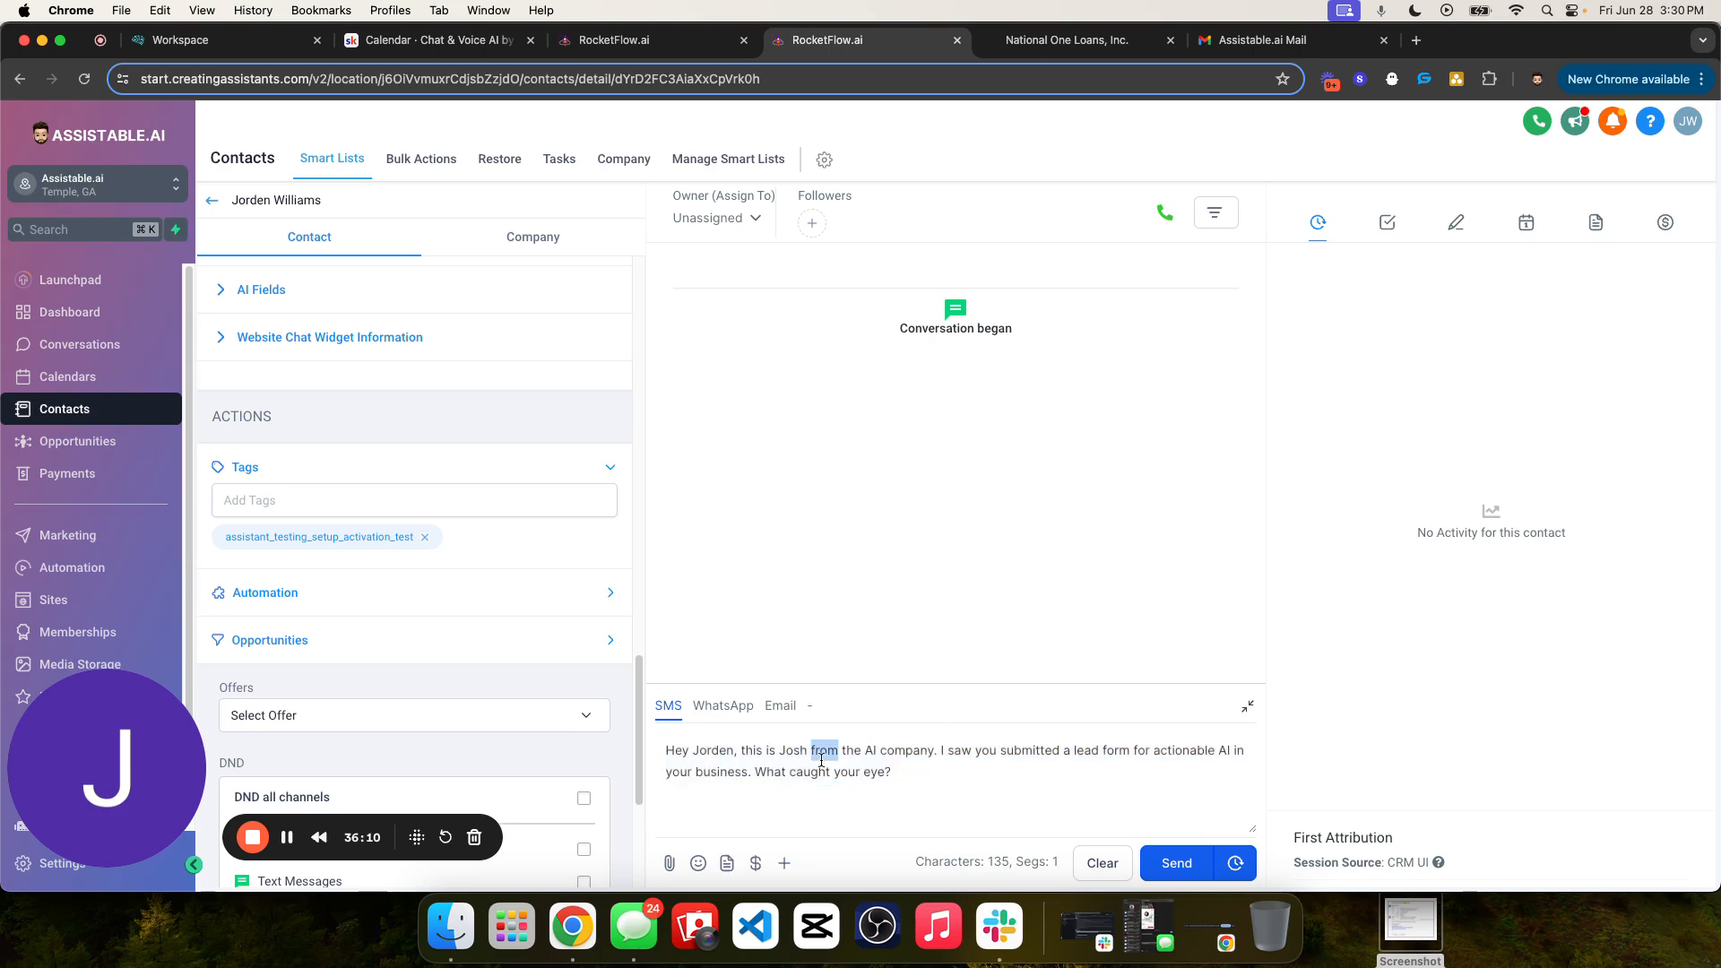
{"action": "triple_click", "coordinate": [946, 764]}
{"action": "triple_click", "coordinate": [937, 771]}
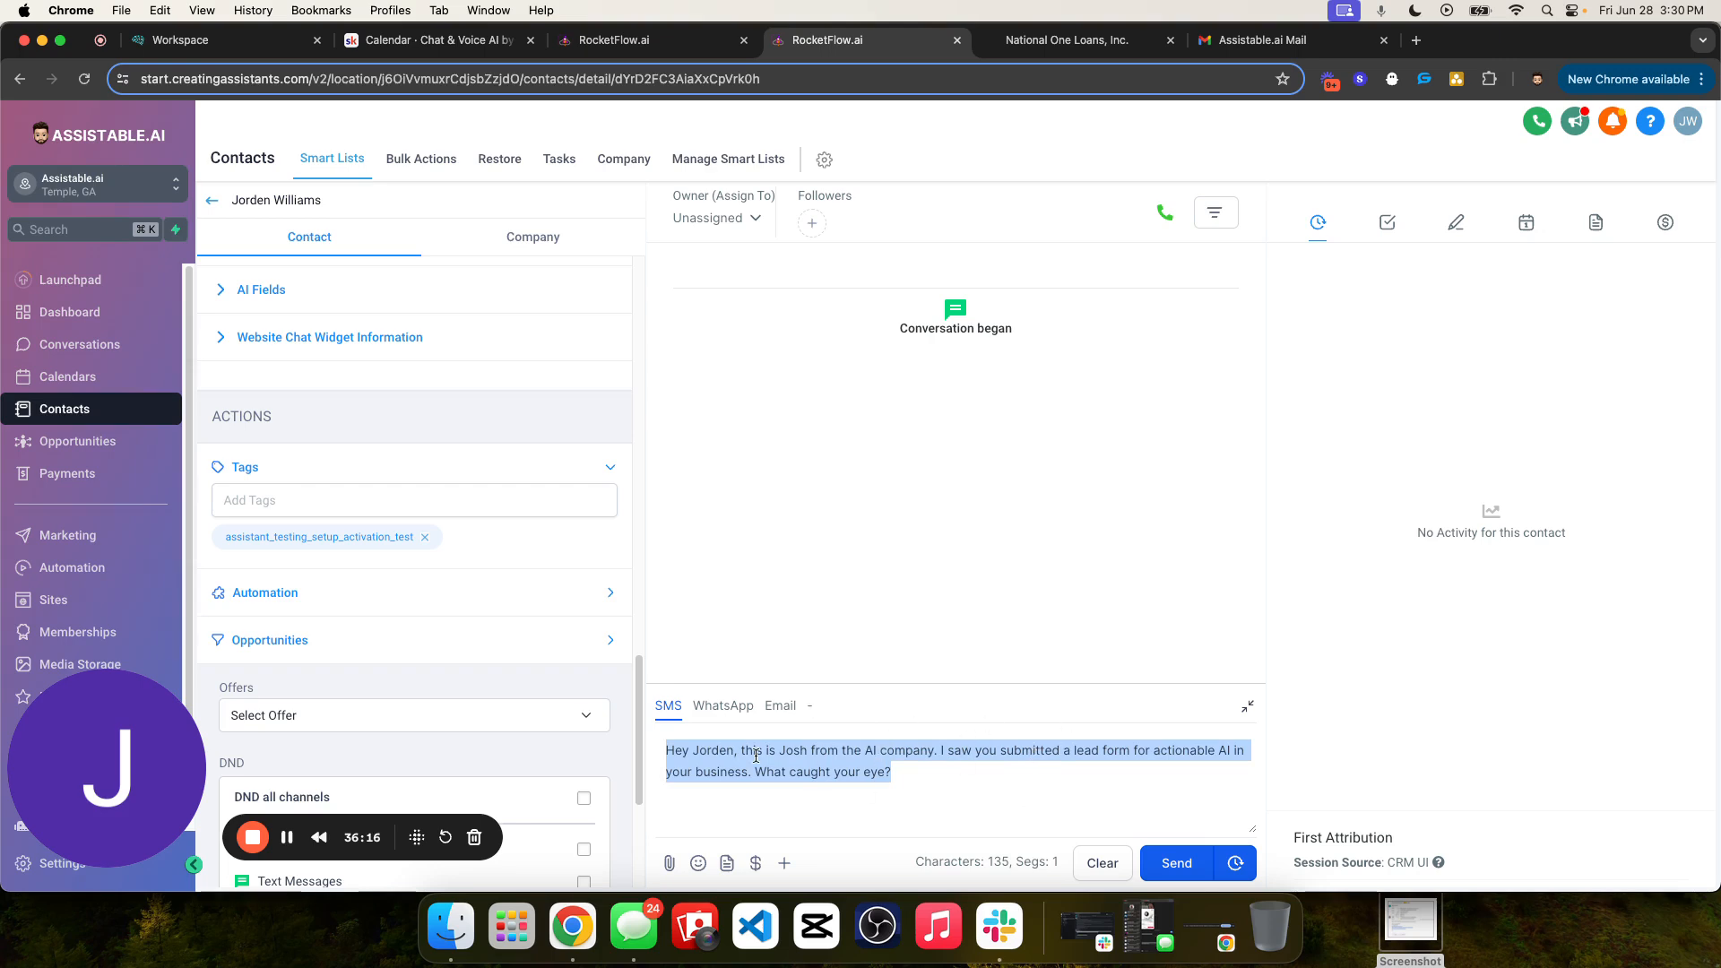
{"action": "triple_click", "coordinate": [961, 777]}
{"action": "left_click", "coordinate": [1182, 866]}
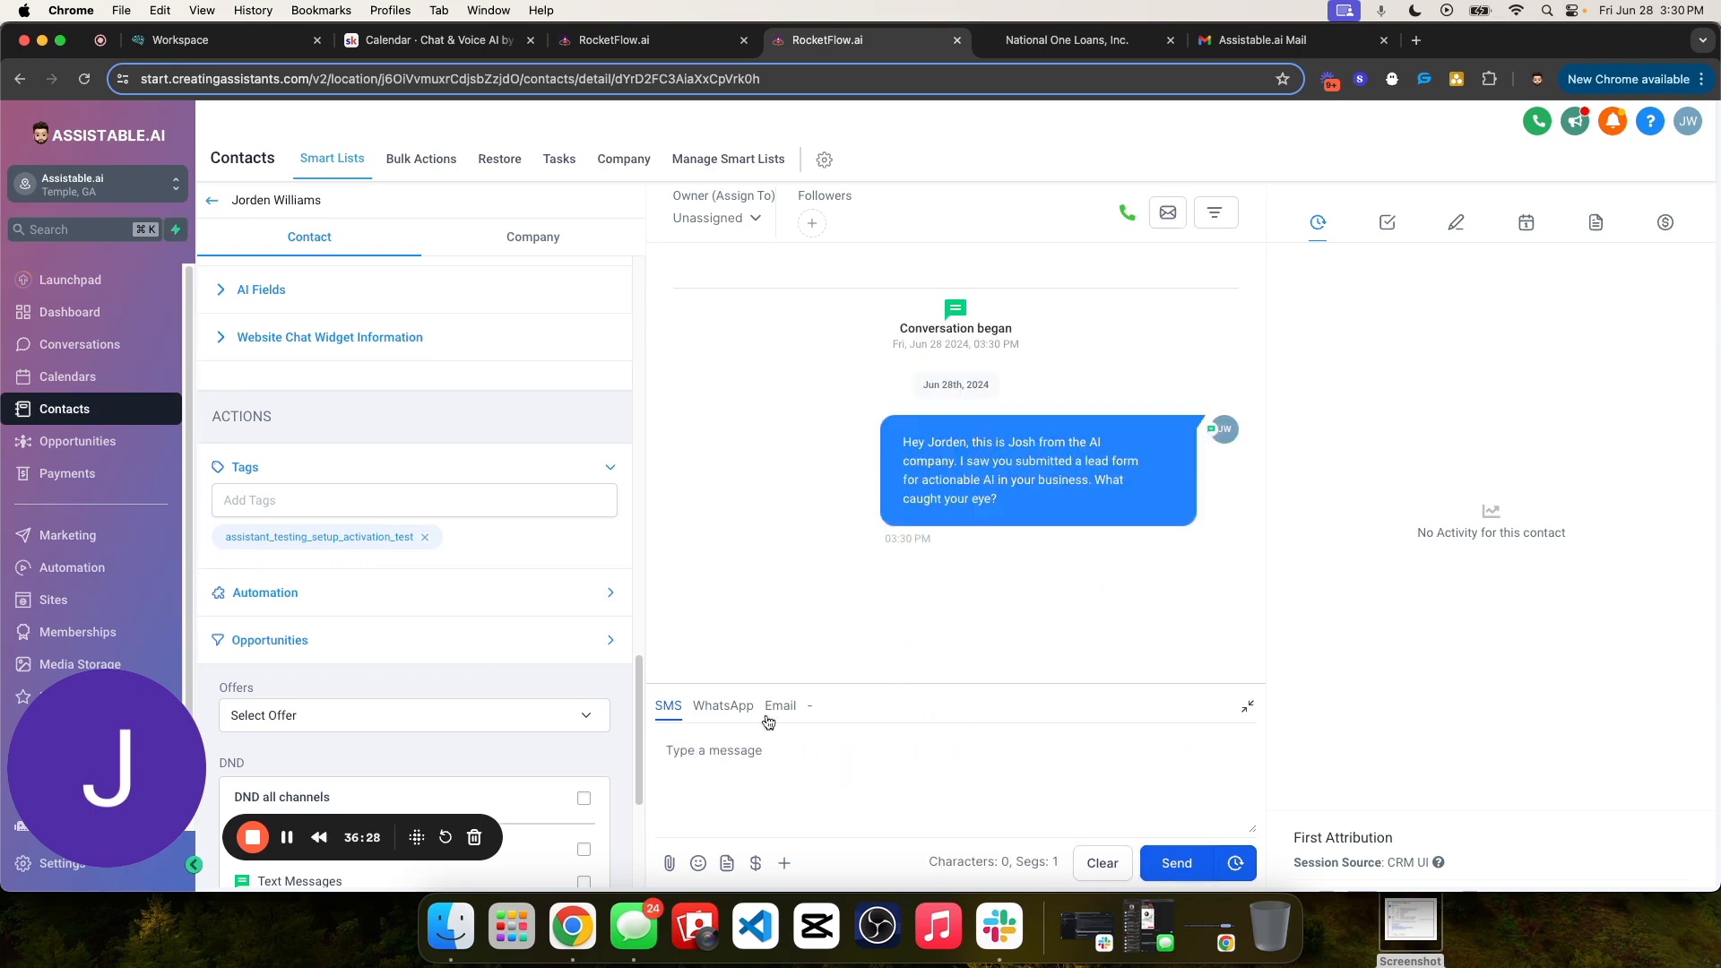
{"action": "left_click_drag", "start_coordinate": [897, 439], "coordinate": [1135, 504]}
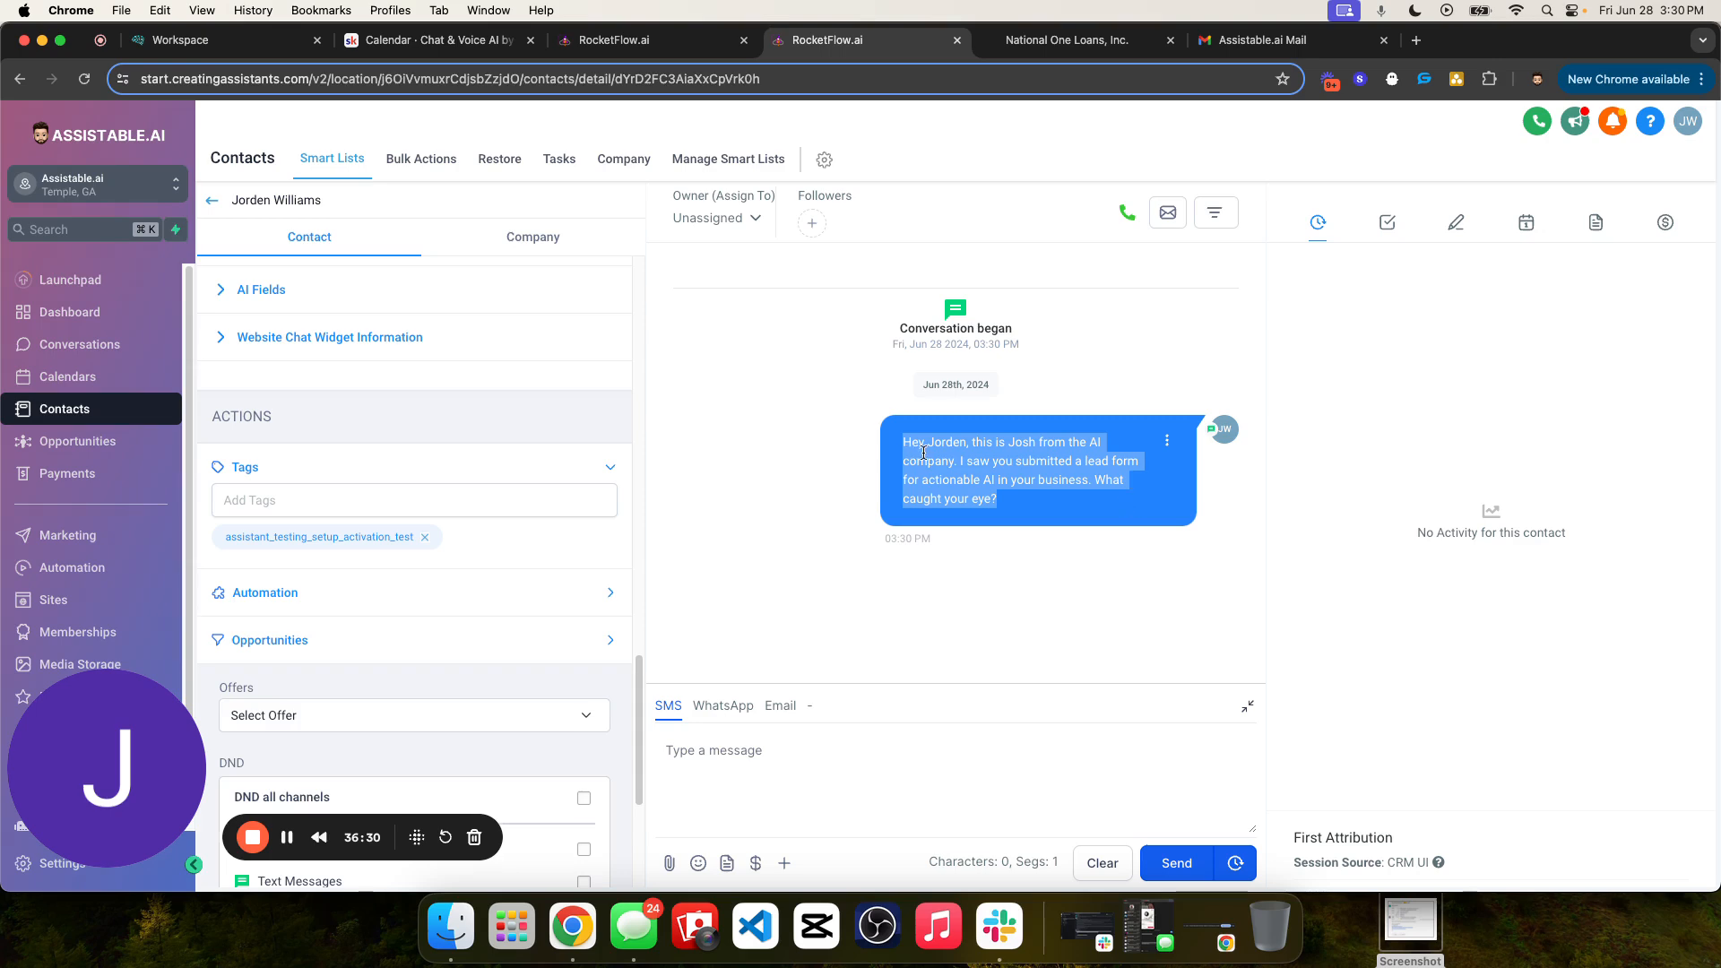
- Open the AI Builder conversations and examine the test contact's user data and the sent message with its timestamp
{"action": "scroll", "coordinate": [310, 347], "scroll_direction": "up", "scroll_amount": 5}
{"action": "scroll", "coordinate": [309, 348], "scroll_direction": "up", "scroll_amount": 3}
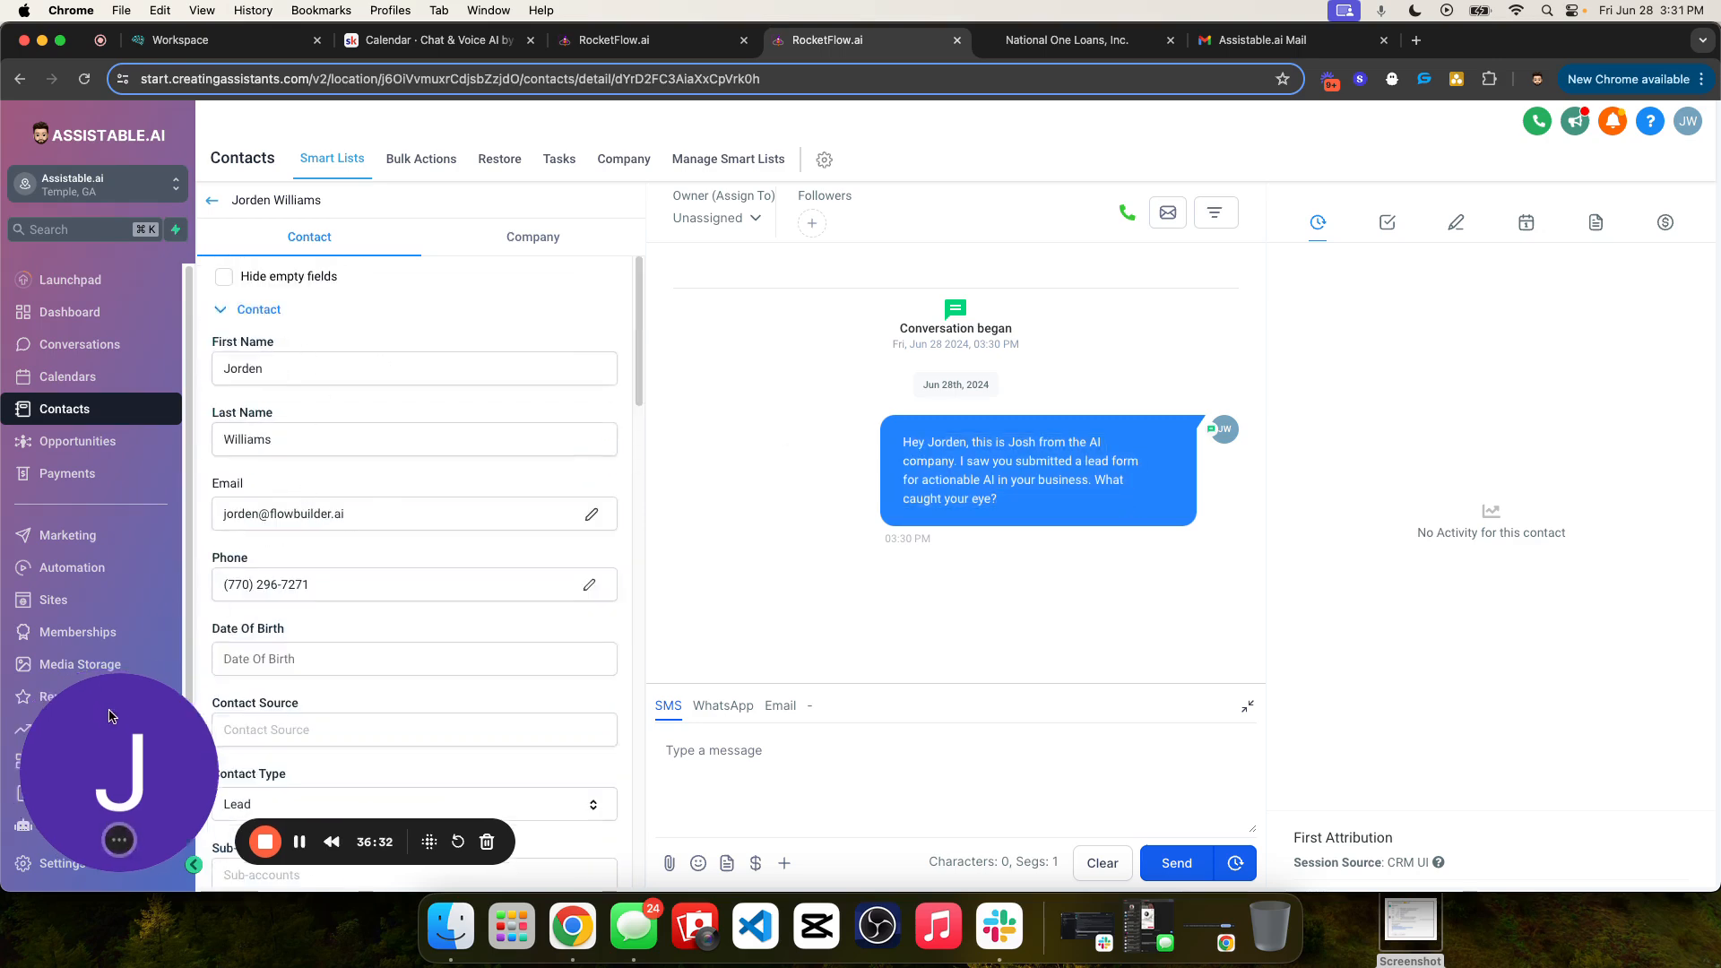
{"action": "left_click", "coordinate": [67, 825]}
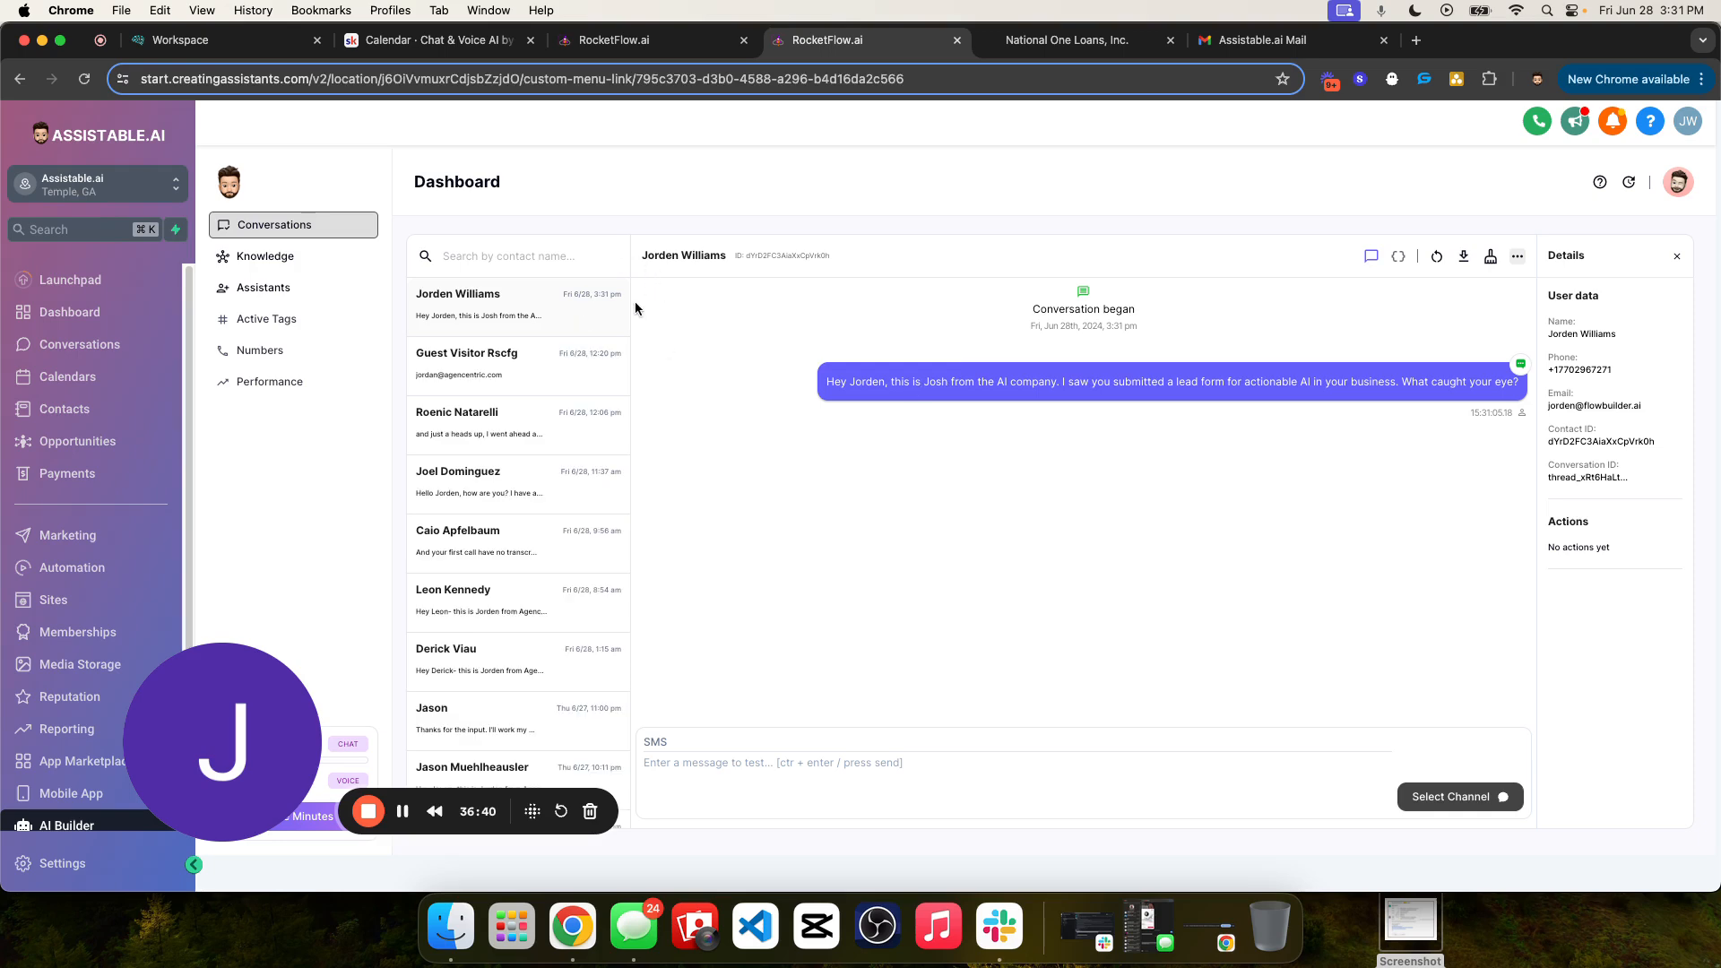
{"action": "left_click_drag", "start_coordinate": [640, 255], "coordinate": [757, 250]}
{"action": "triple_click", "coordinate": [758, 250]}
{"action": "left_click_drag", "start_coordinate": [1555, 313], "coordinate": [1623, 496]}
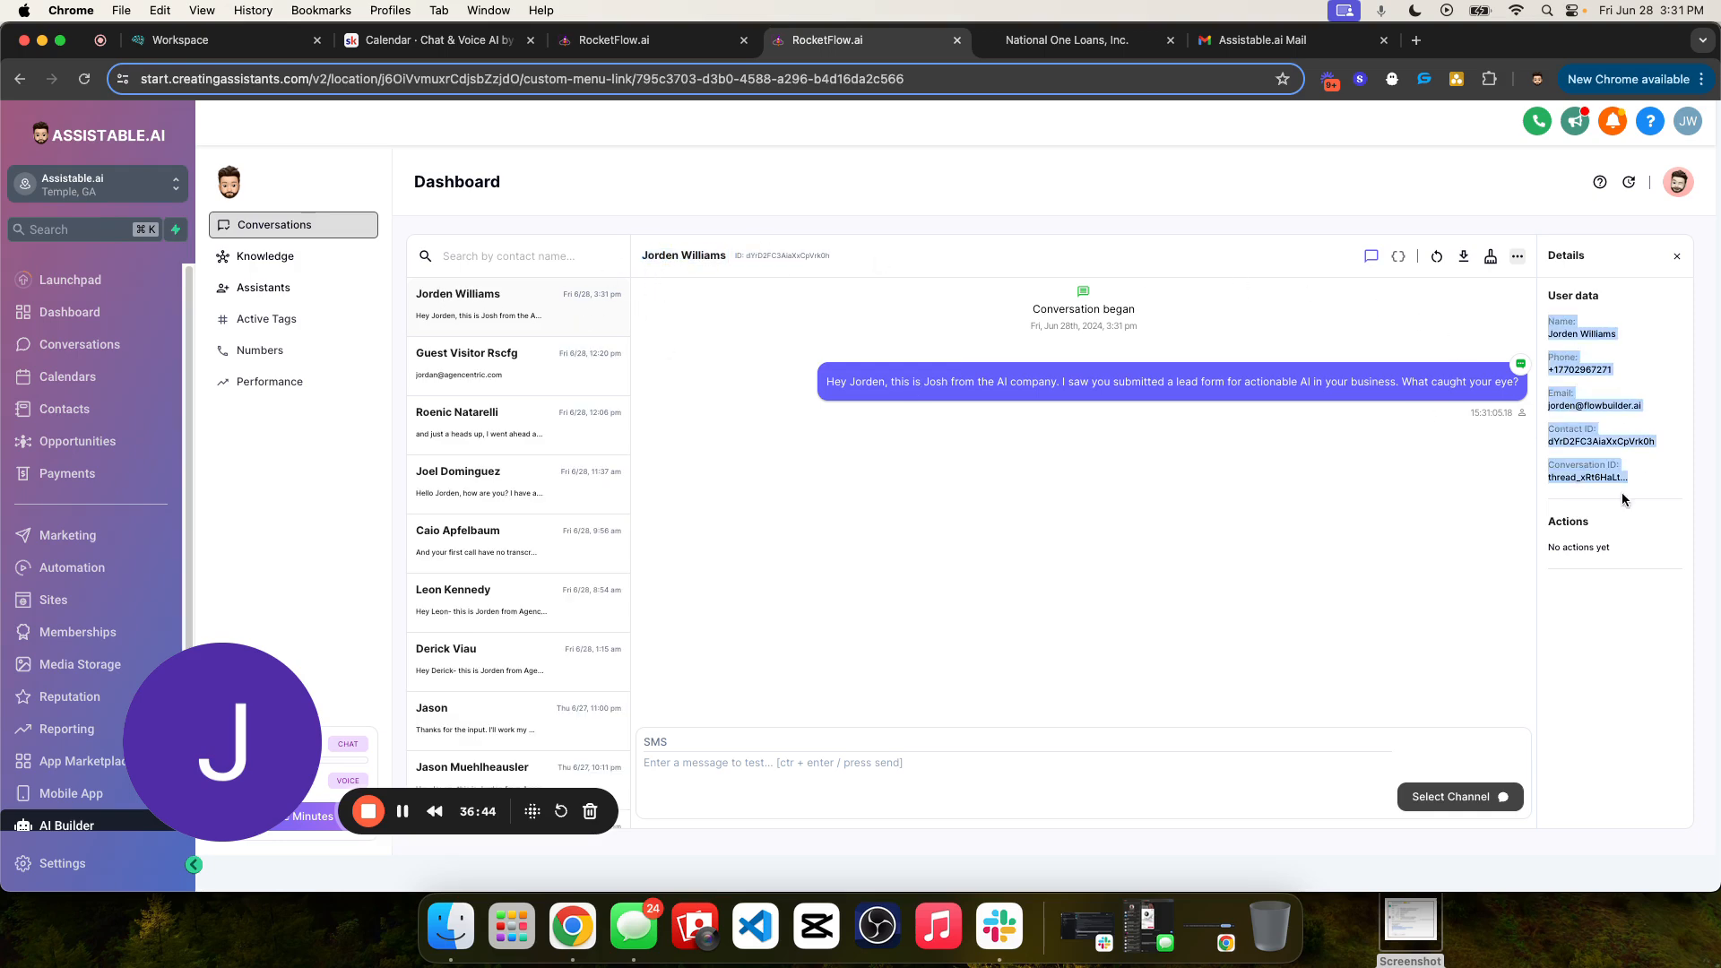
{"action": "left_click", "coordinate": [1372, 331]}
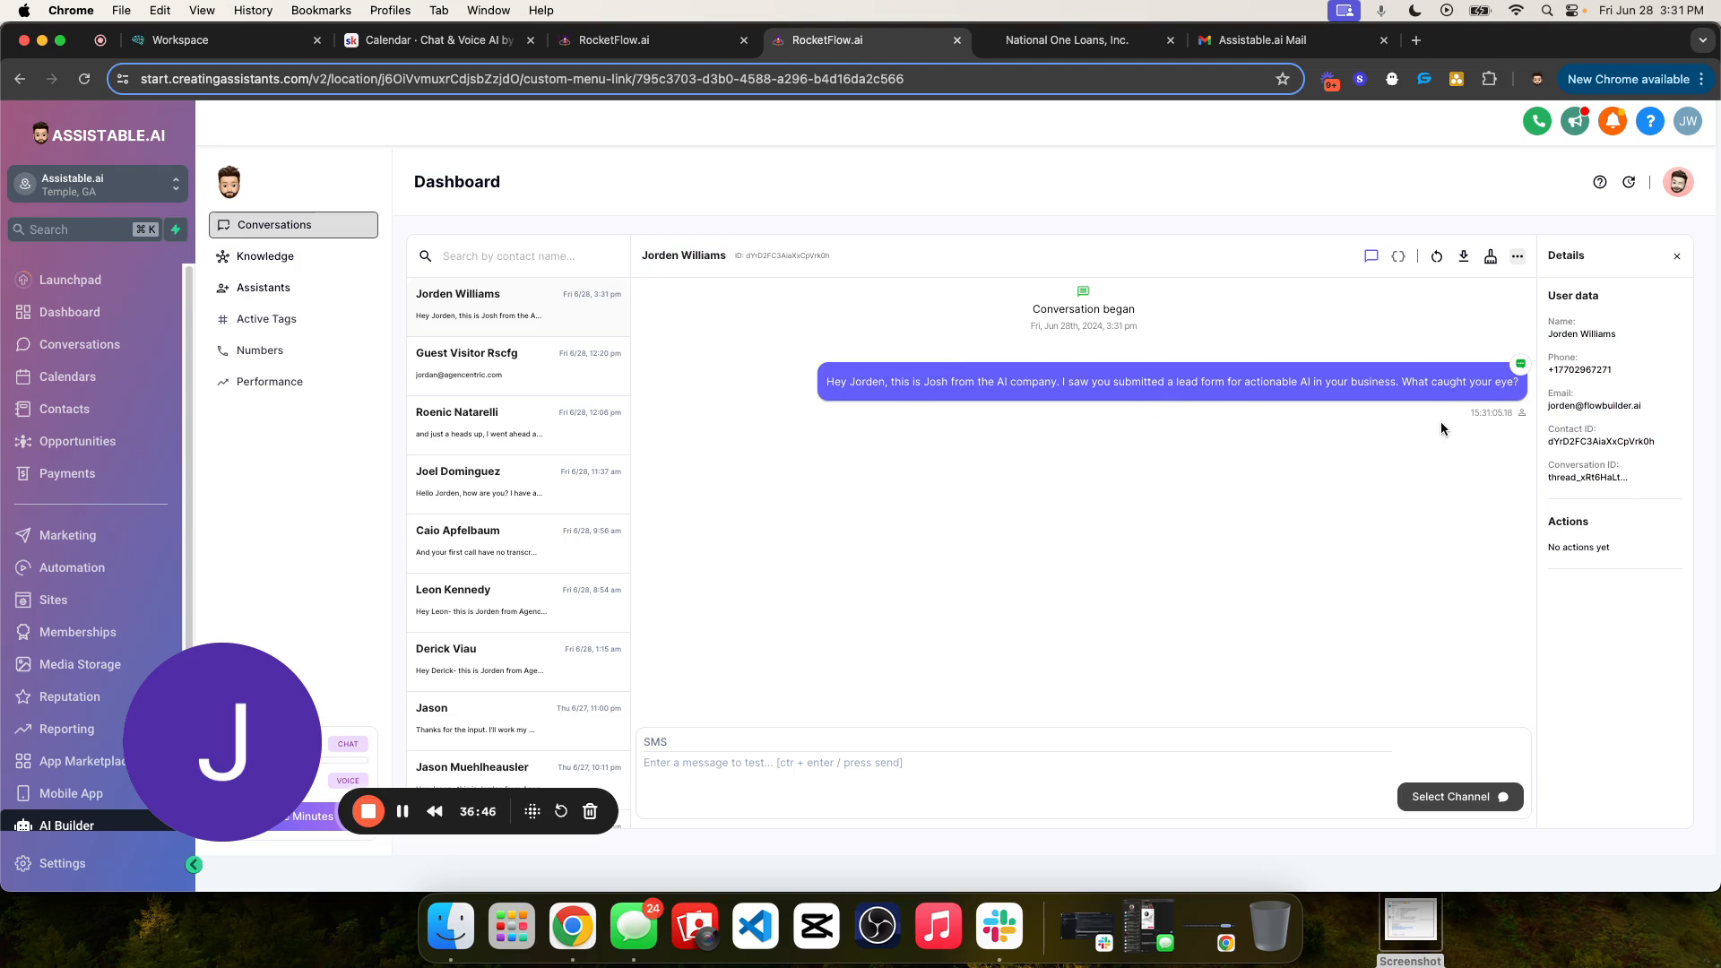
{"action": "left_click_drag", "start_coordinate": [1482, 408], "coordinate": [1524, 418]}
{"action": "left_click", "coordinate": [1360, 375]}
{"action": "left_click_drag", "start_coordinate": [1475, 414], "coordinate": [1500, 417]}
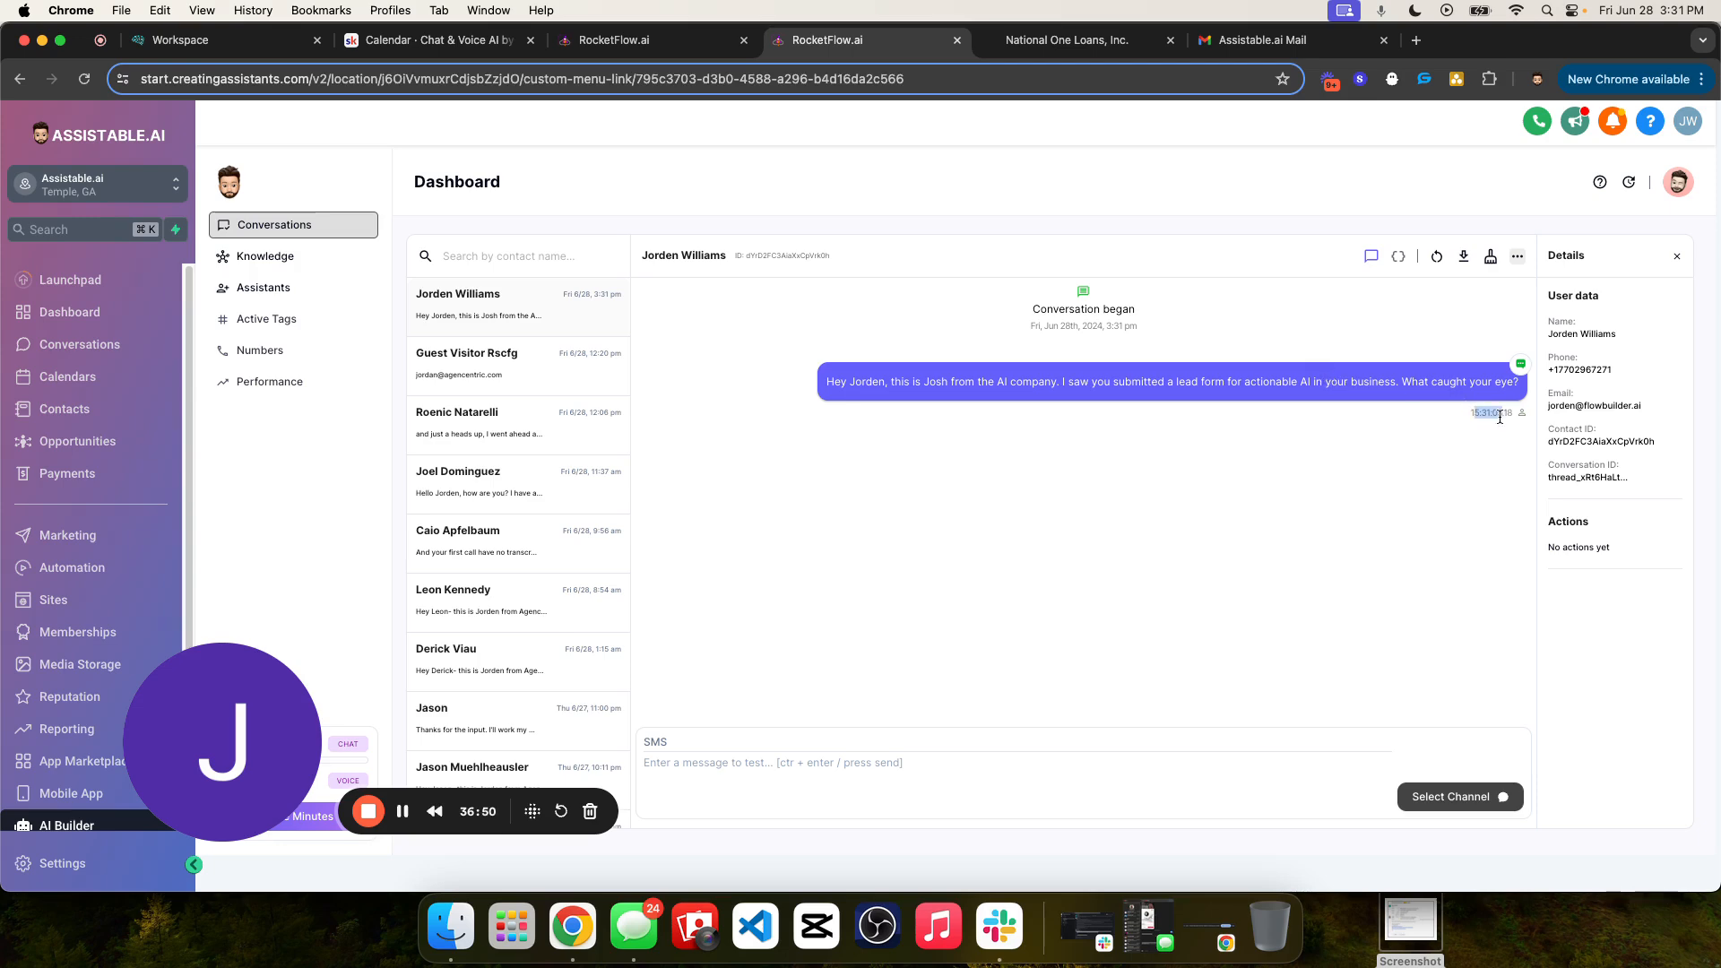
- View the server logs of the test contact's conversation and compare their tag and model entries with the guest visitor's logs
{"action": "left_click", "coordinate": [1399, 256]}
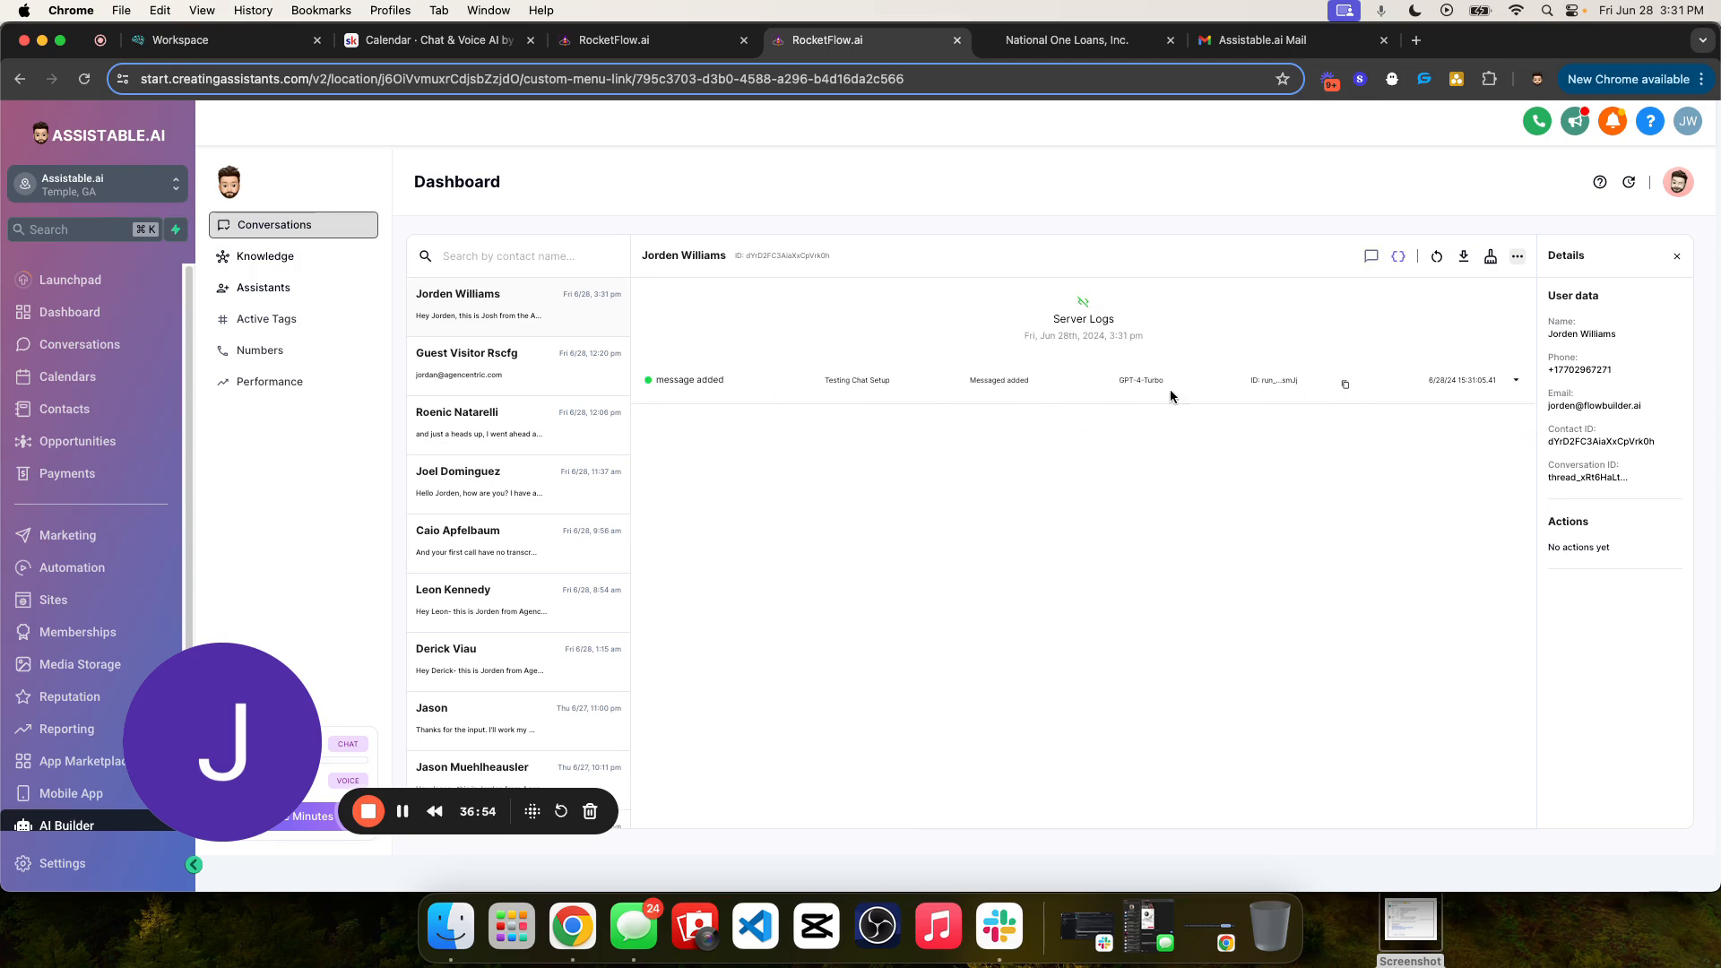
{"action": "triple_click", "coordinate": [861, 381]}
{"action": "triple_click", "coordinate": [840, 381]}
{"action": "left_click", "coordinate": [522, 361]}
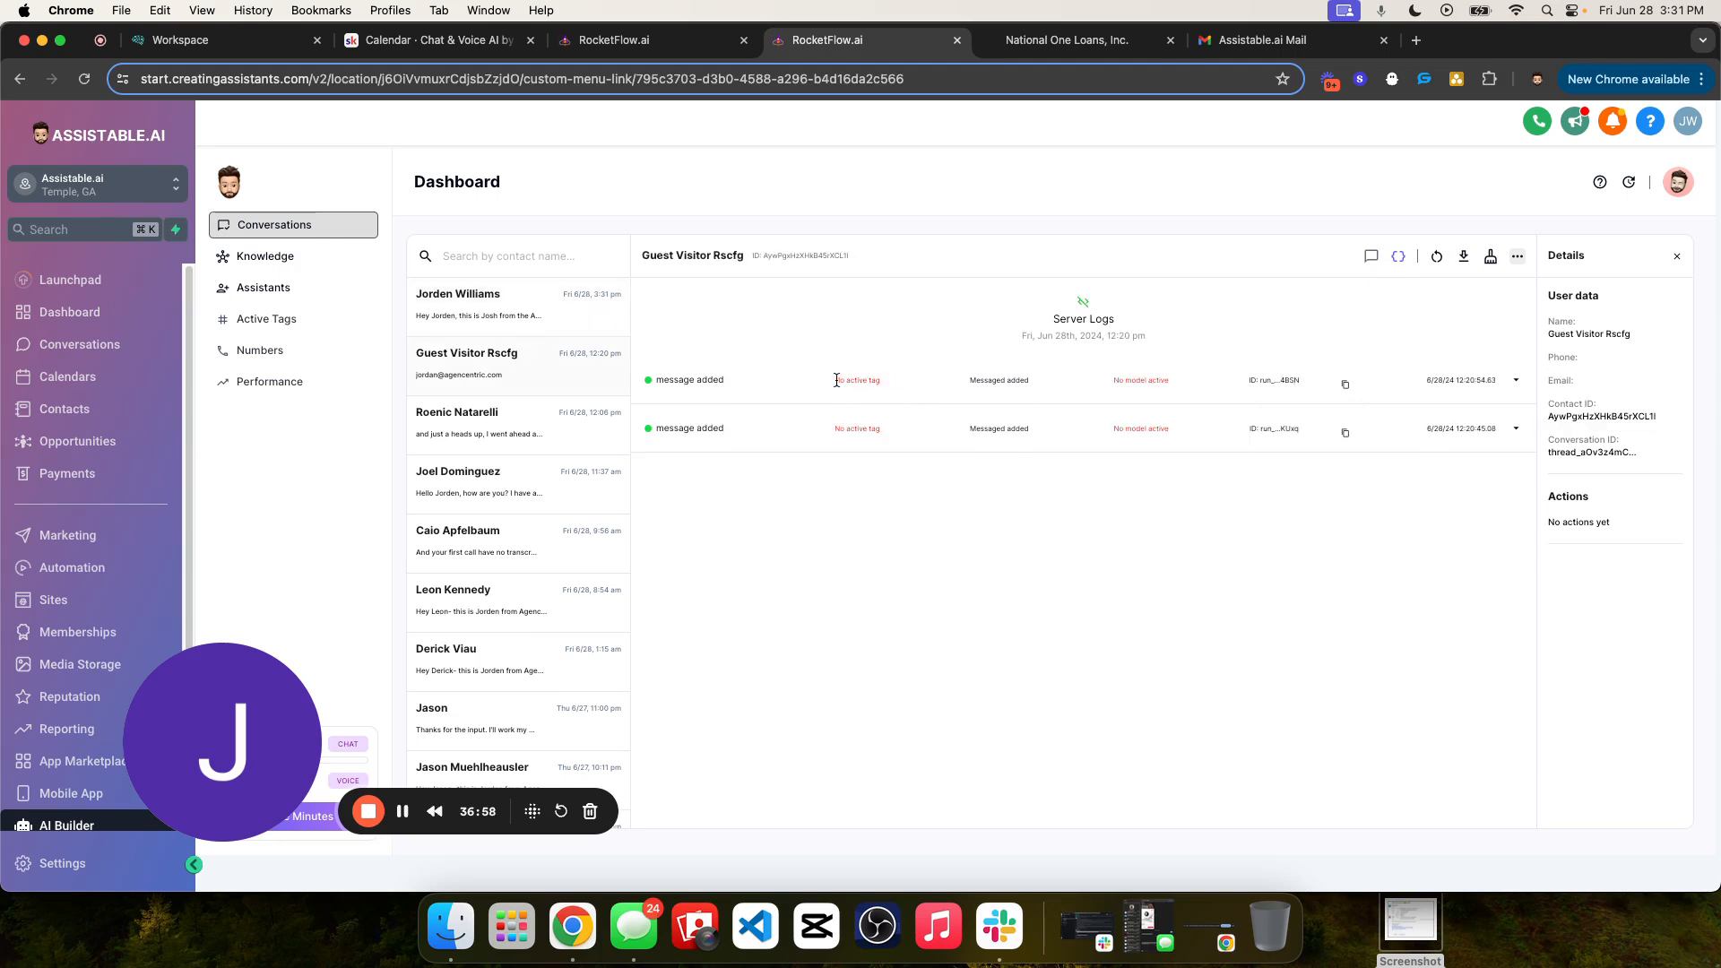
{"action": "left_click_drag", "start_coordinate": [836, 380], "coordinate": [930, 452]}
{"action": "left_click", "coordinate": [933, 453]}
{"action": "left_click_drag", "start_coordinate": [1164, 425], "coordinate": [1373, 445]}
{"action": "left_click", "coordinate": [670, 379]}
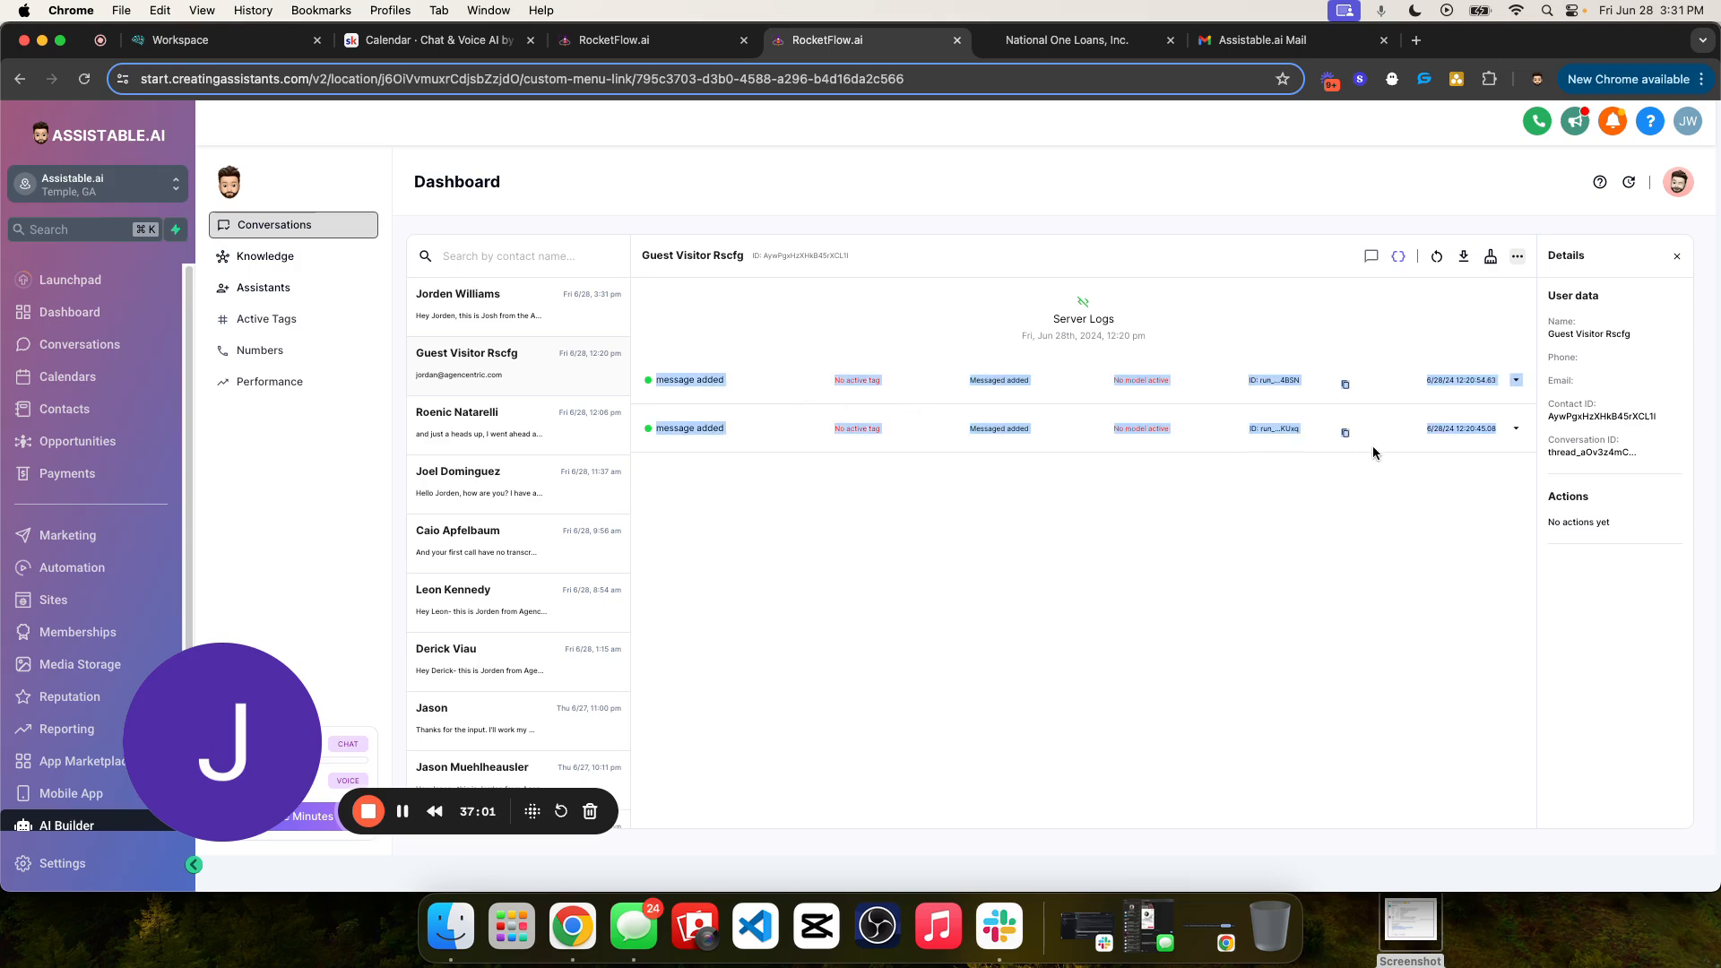
- Return to the test contact's conversation and examine the assistant, status and model entries in its server log
{"action": "left_click", "coordinate": [562, 315]}
{"action": "left_click_drag", "start_coordinate": [815, 380], "coordinate": [1007, 392]}
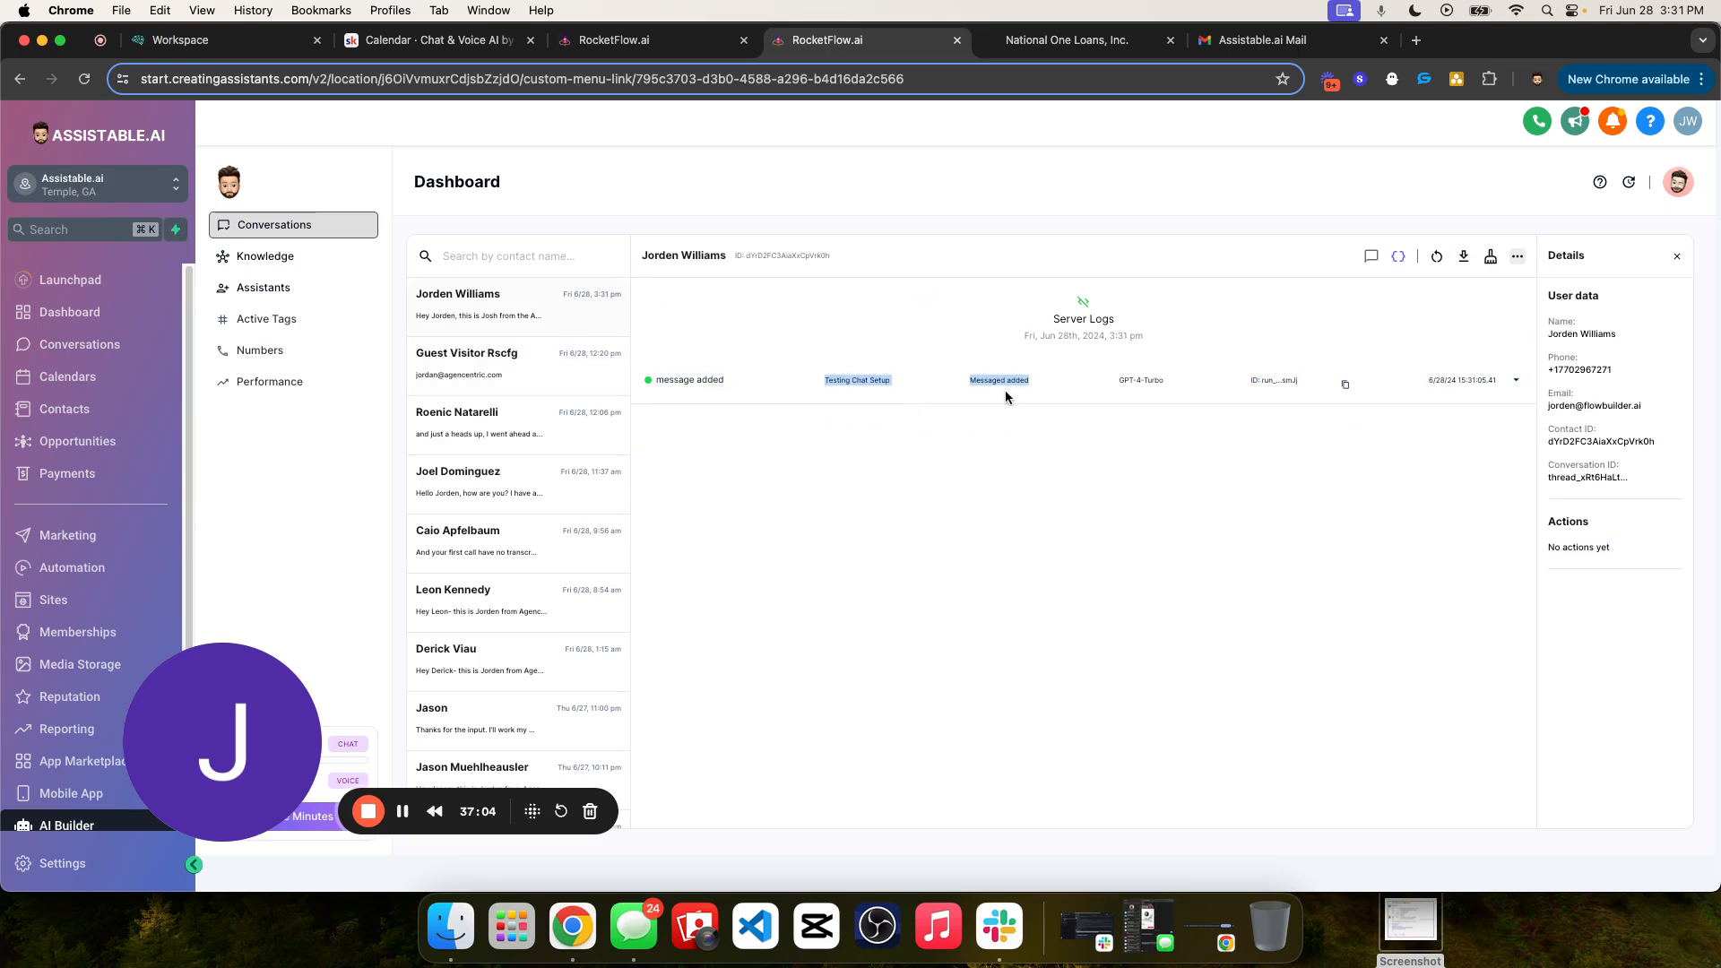
{"action": "left_click_drag", "start_coordinate": [780, 380], "coordinate": [1092, 397]}
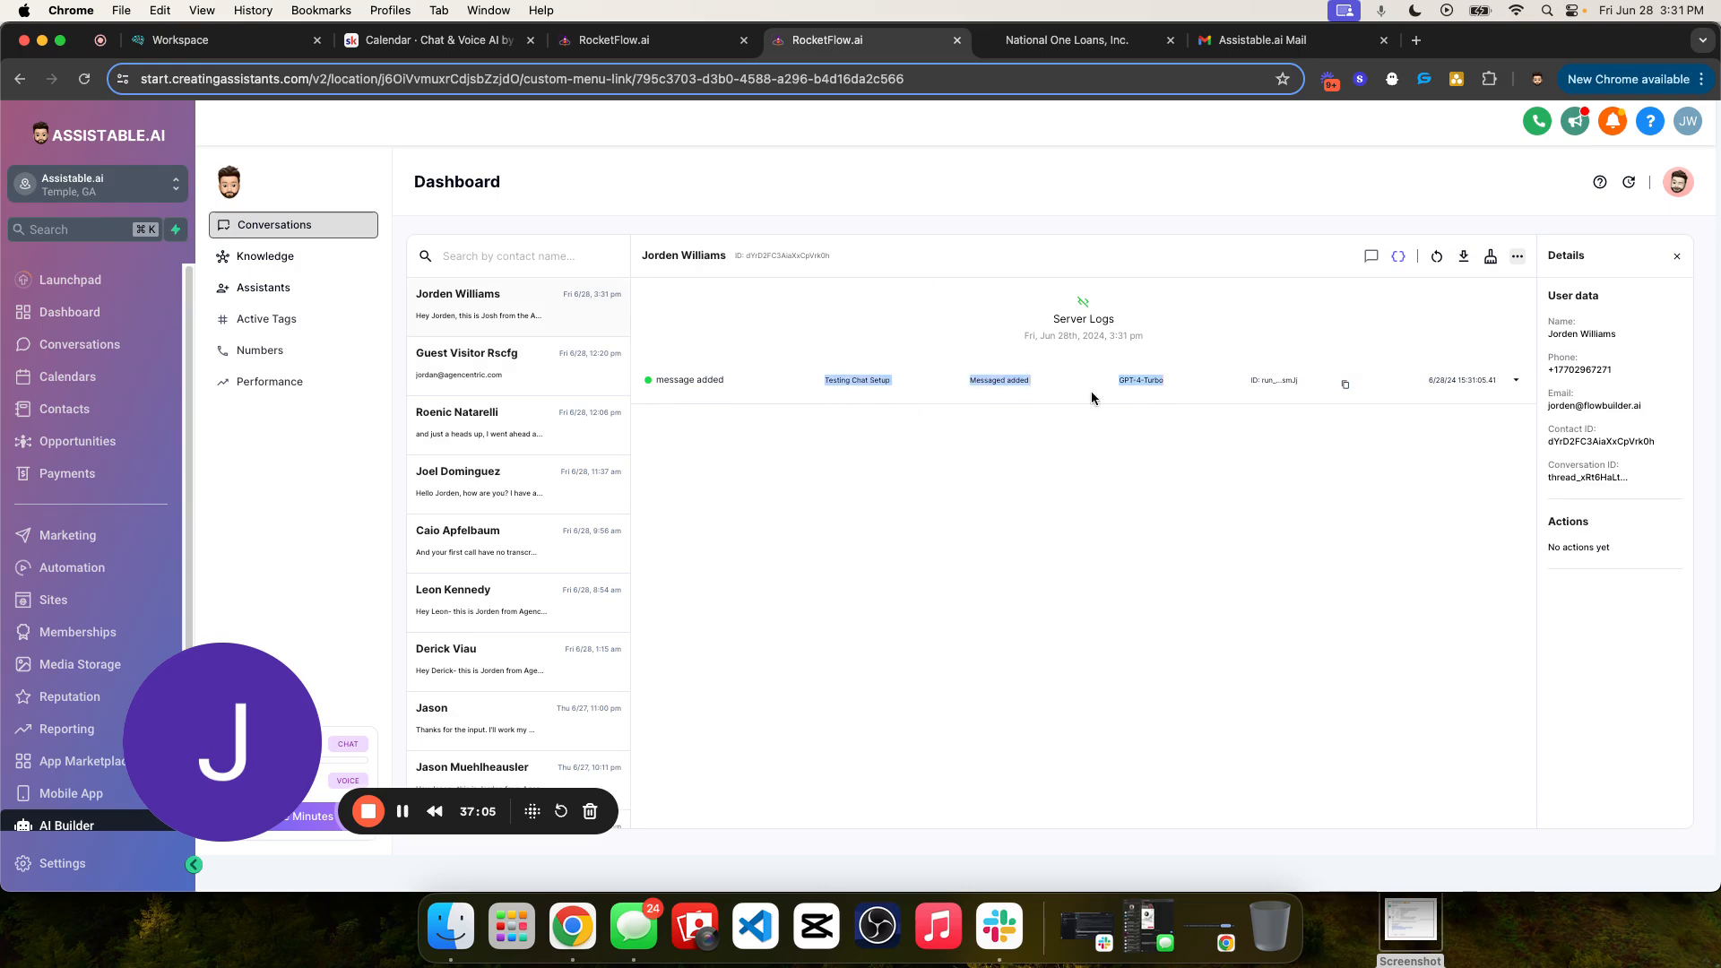
{"action": "left_click", "coordinate": [1369, 257]}
{"action": "left_click", "coordinate": [1398, 256]}
{"action": "left_click_drag", "start_coordinate": [778, 385], "coordinate": [1479, 379]}
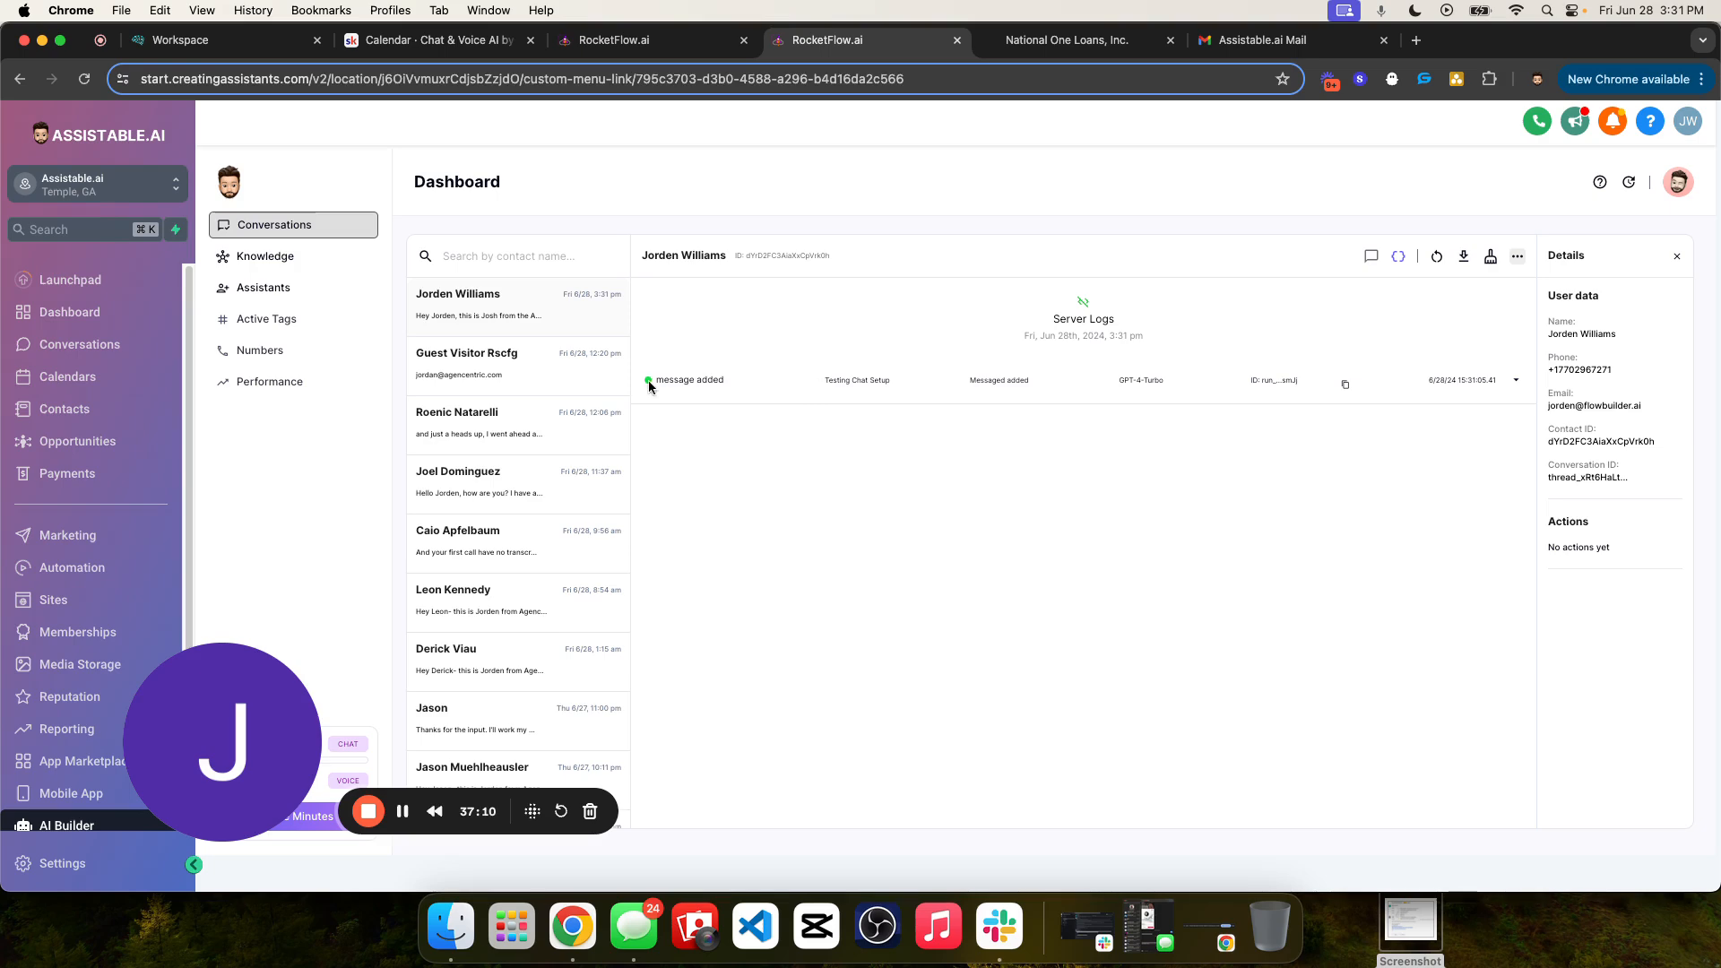
{"action": "left_click_drag", "start_coordinate": [645, 388], "coordinate": [1399, 457]}
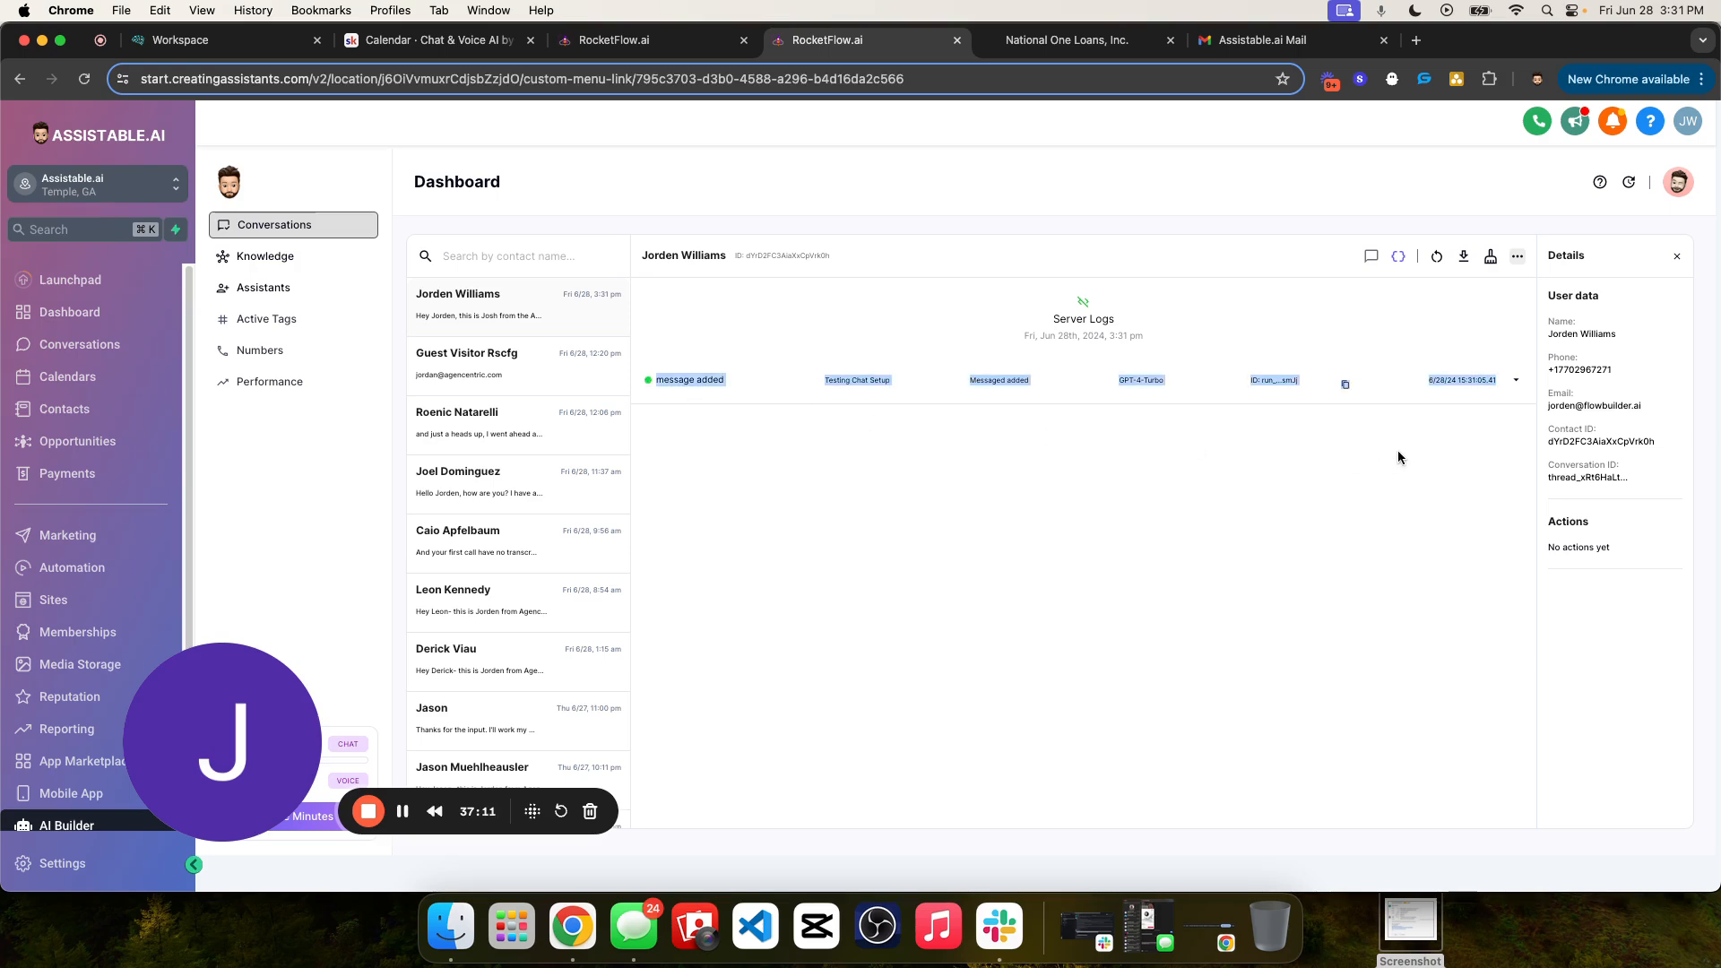
- Check the chat and server logs for the contact's reply, and examine the assistant's answer with its response time, model and assistant name
{"action": "left_click", "coordinate": [1371, 258]}
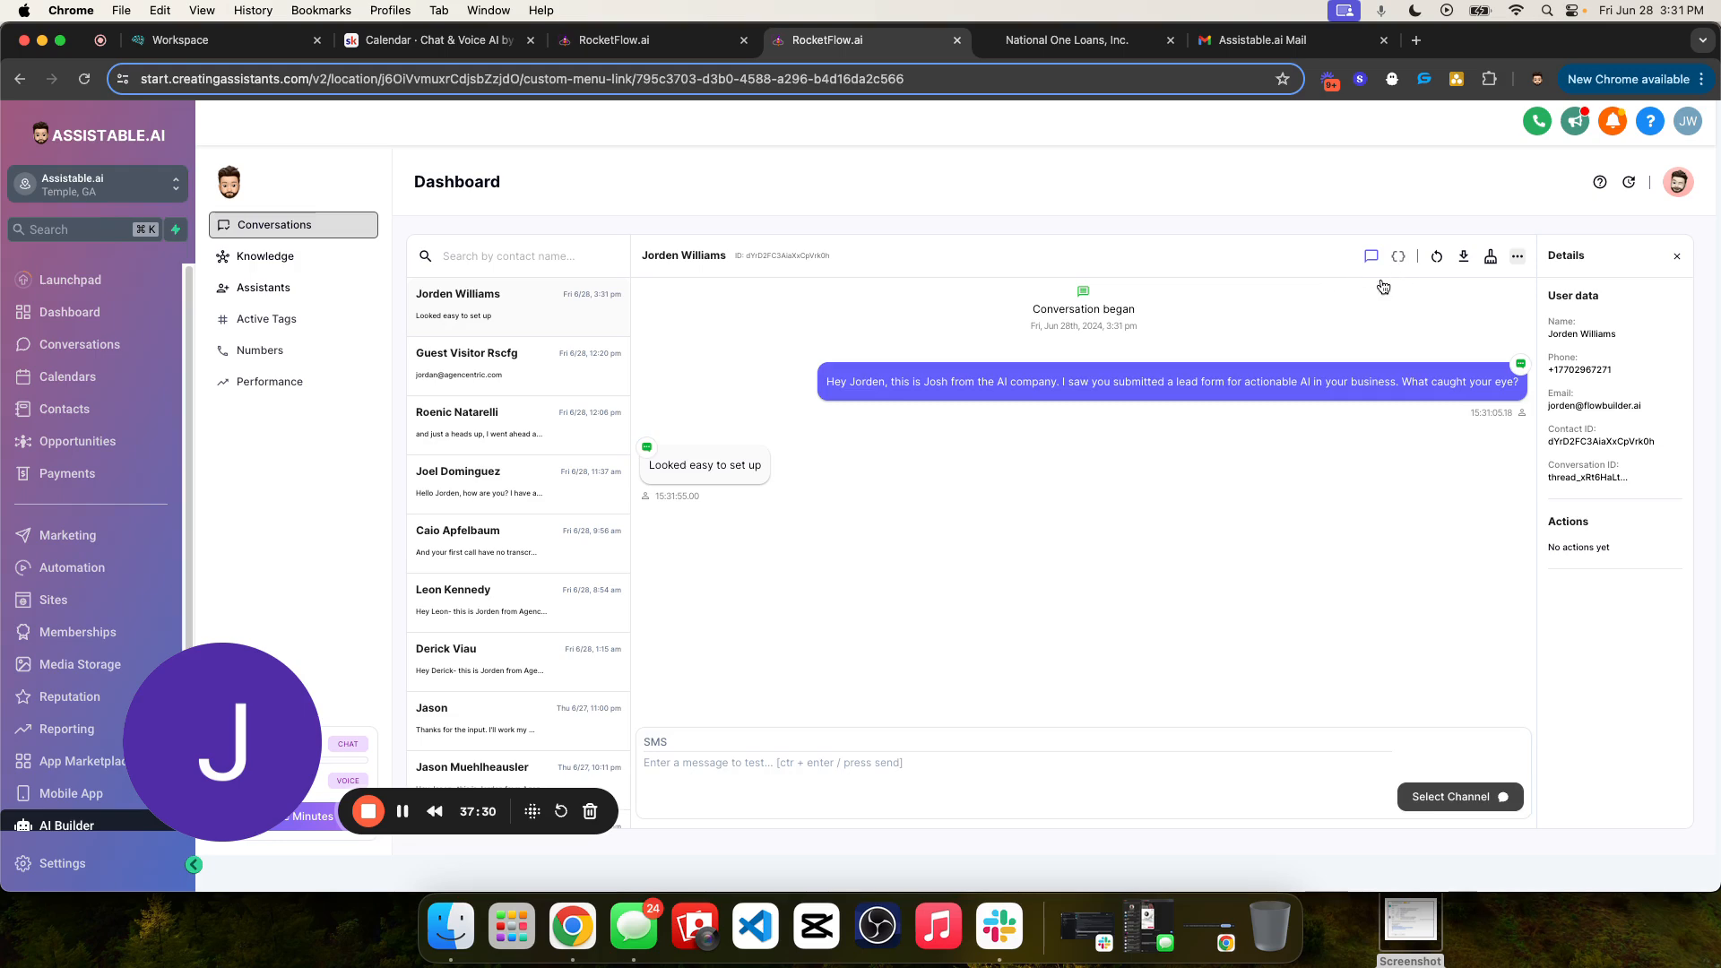
{"action": "left_click", "coordinate": [1399, 256]}
{"action": "triple_click", "coordinate": [859, 428]}
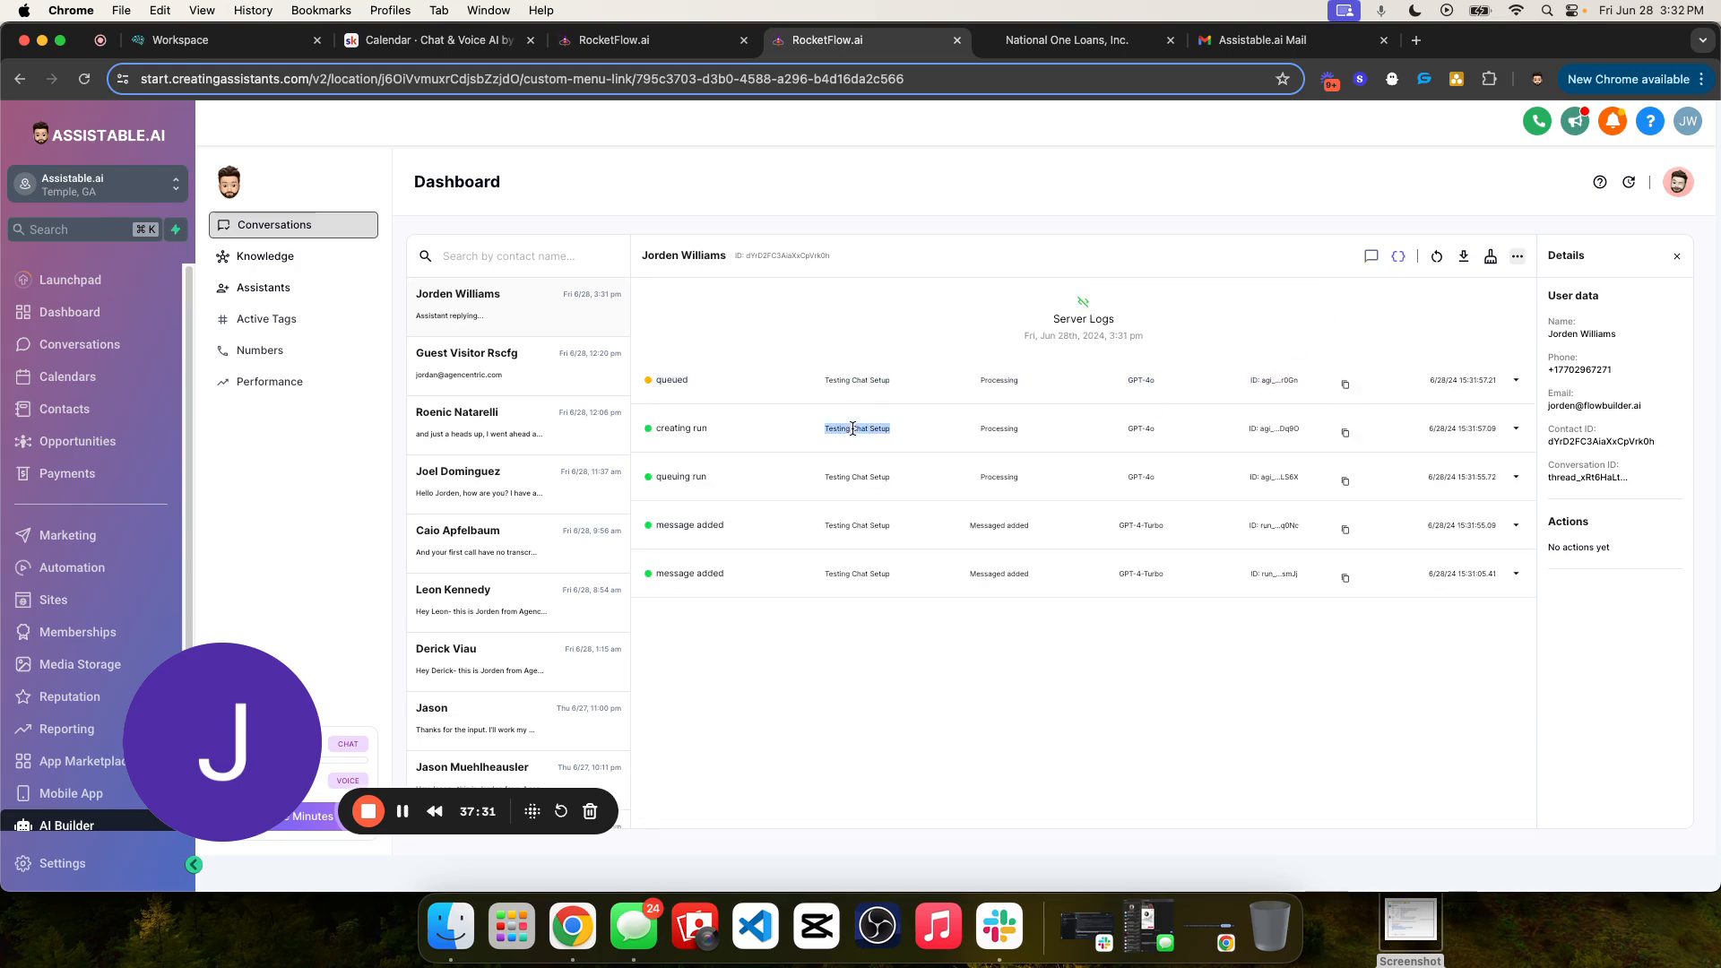
{"action": "left_click", "coordinate": [1372, 256]}
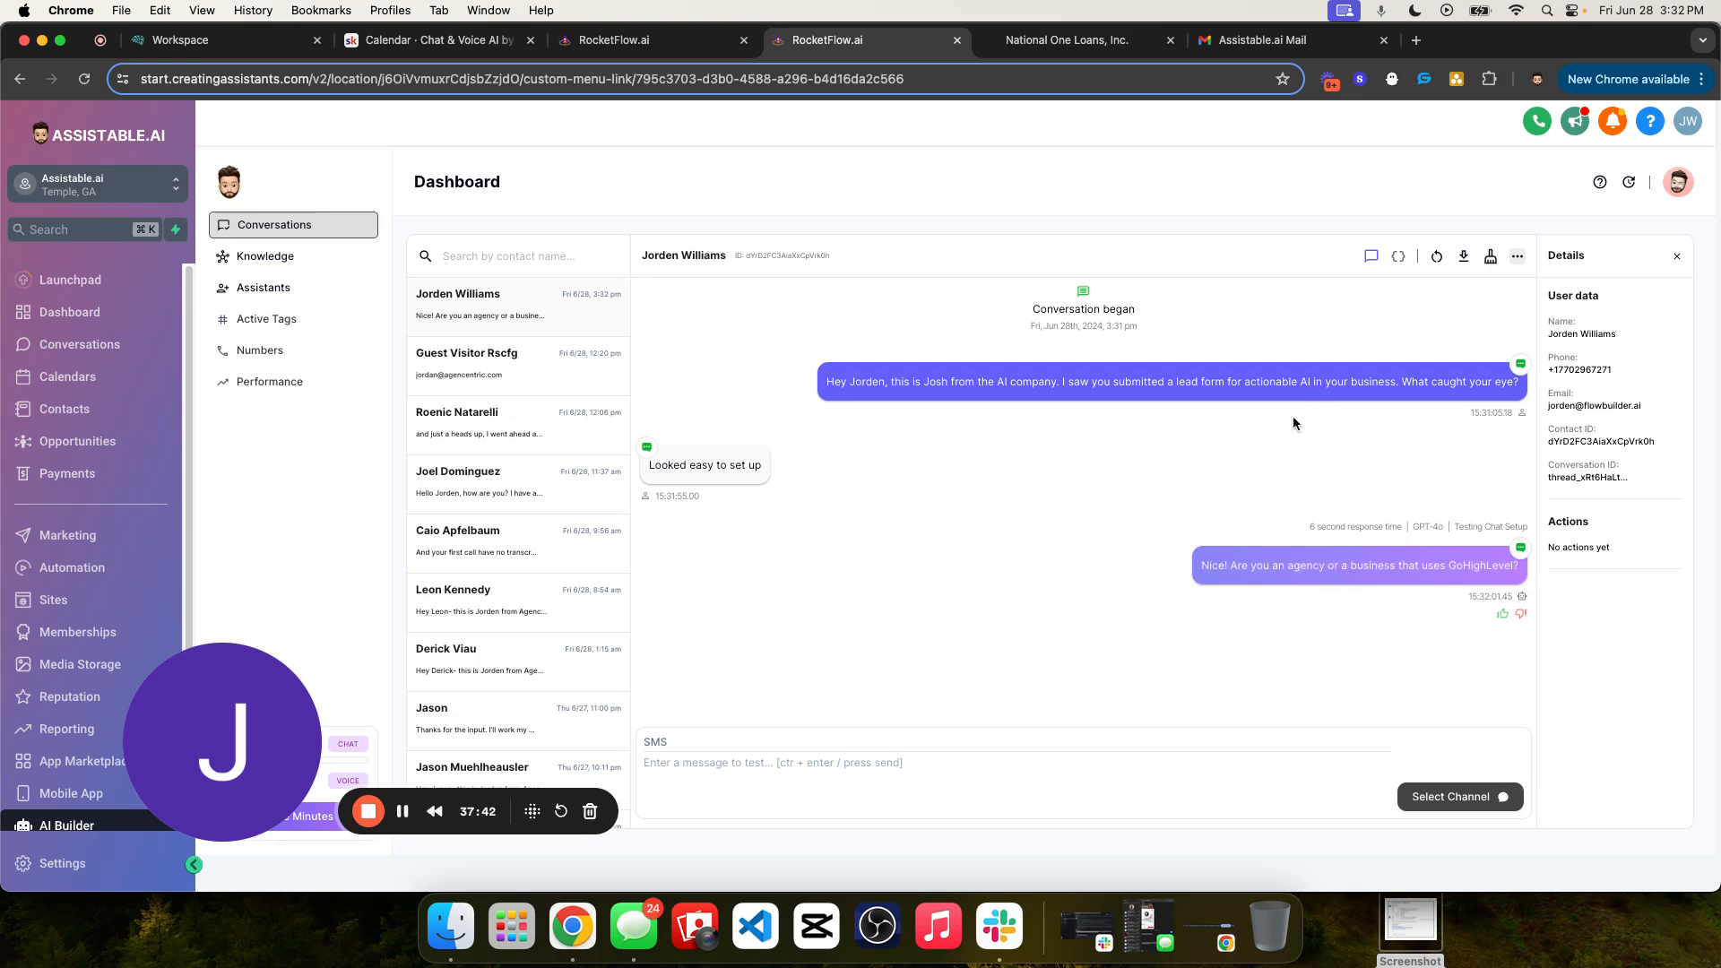
{"action": "left_click_drag", "start_coordinate": [801, 387], "coordinate": [1312, 400]}
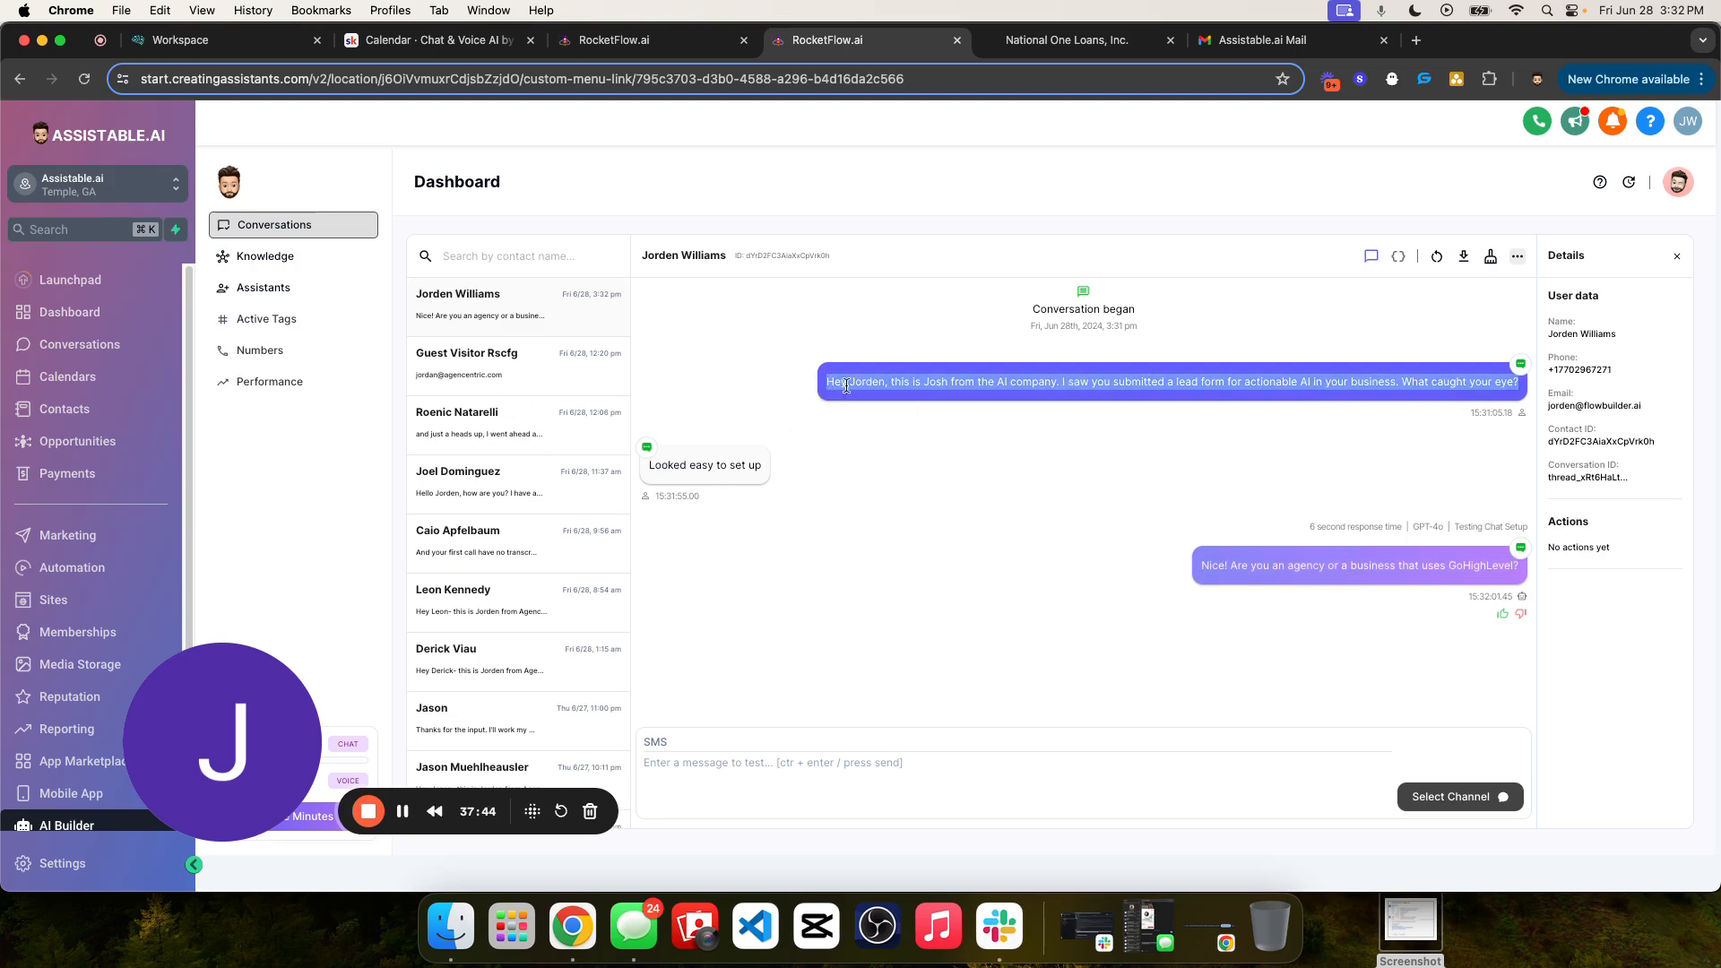
{"action": "triple_click", "coordinate": [1258, 560]}
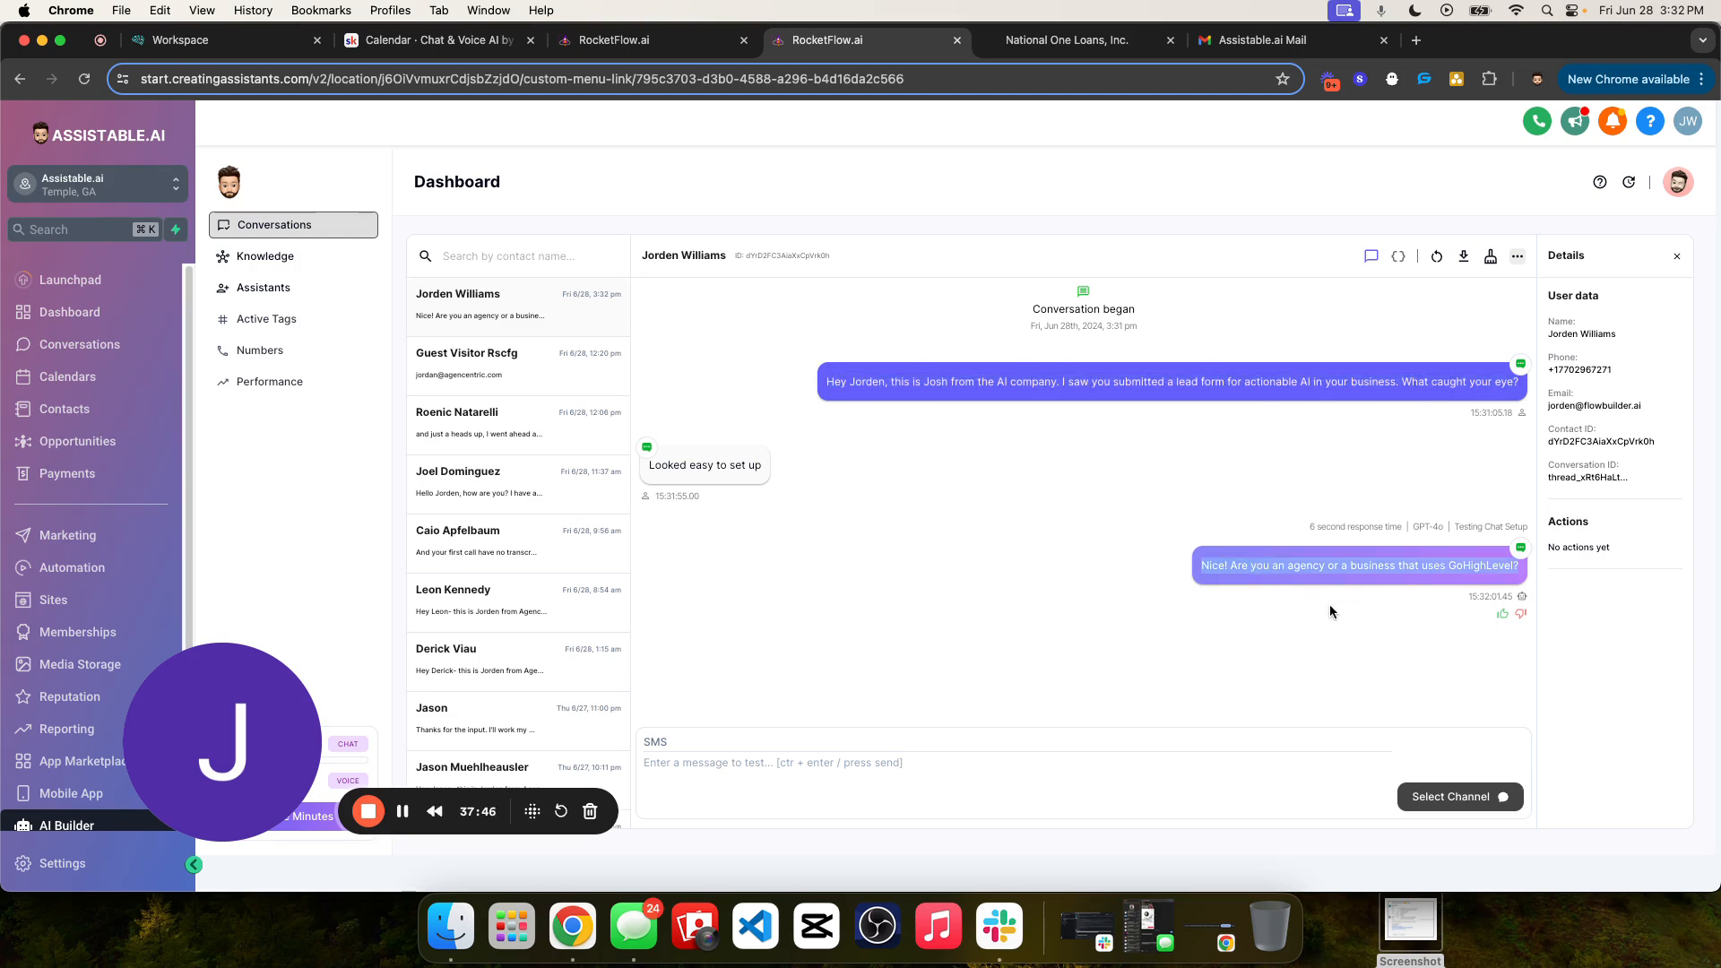
{"action": "left_click_drag", "start_coordinate": [1278, 520], "coordinate": [1493, 542]}
{"action": "left_click", "coordinate": [1440, 525]}
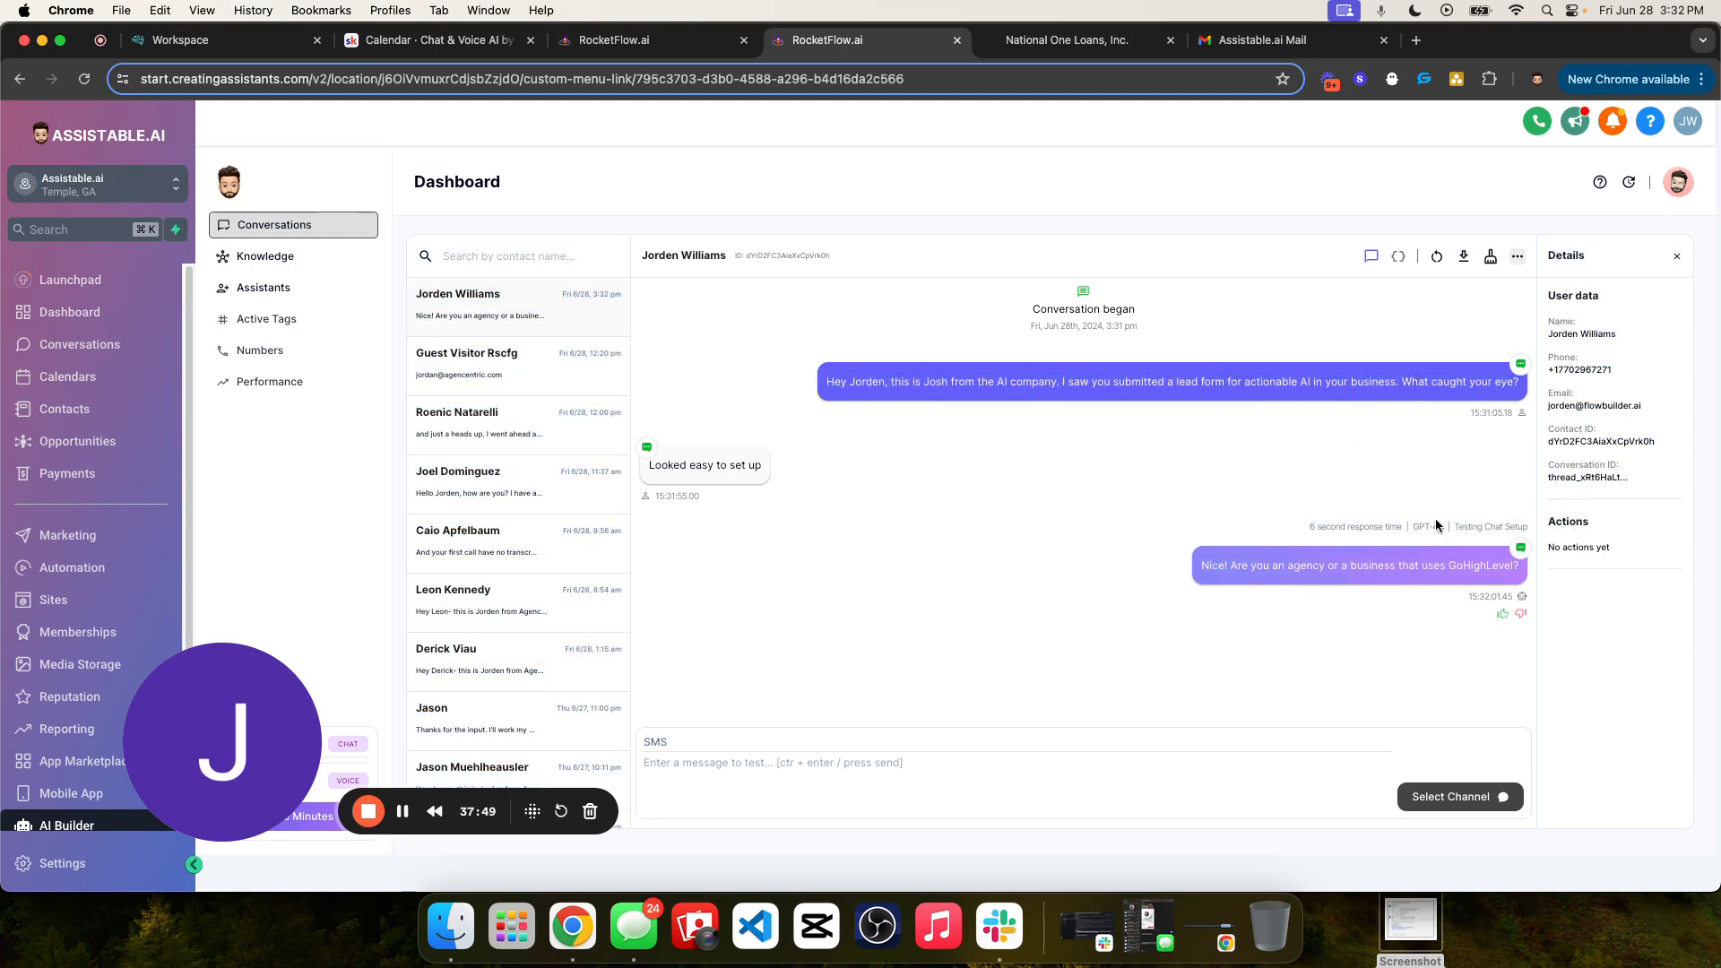
- Check the response time and assistant name on the assistant's GoHighLevel question and give that reply a thumbs-up rating
{"action": "double_click", "coordinate": [1355, 529]}
{"action": "left_click", "coordinate": [1155, 497]}
{"action": "left_click_drag", "start_coordinate": [1517, 530], "coordinate": [1526, 528]}
{"action": "left_click", "coordinate": [1504, 615]}
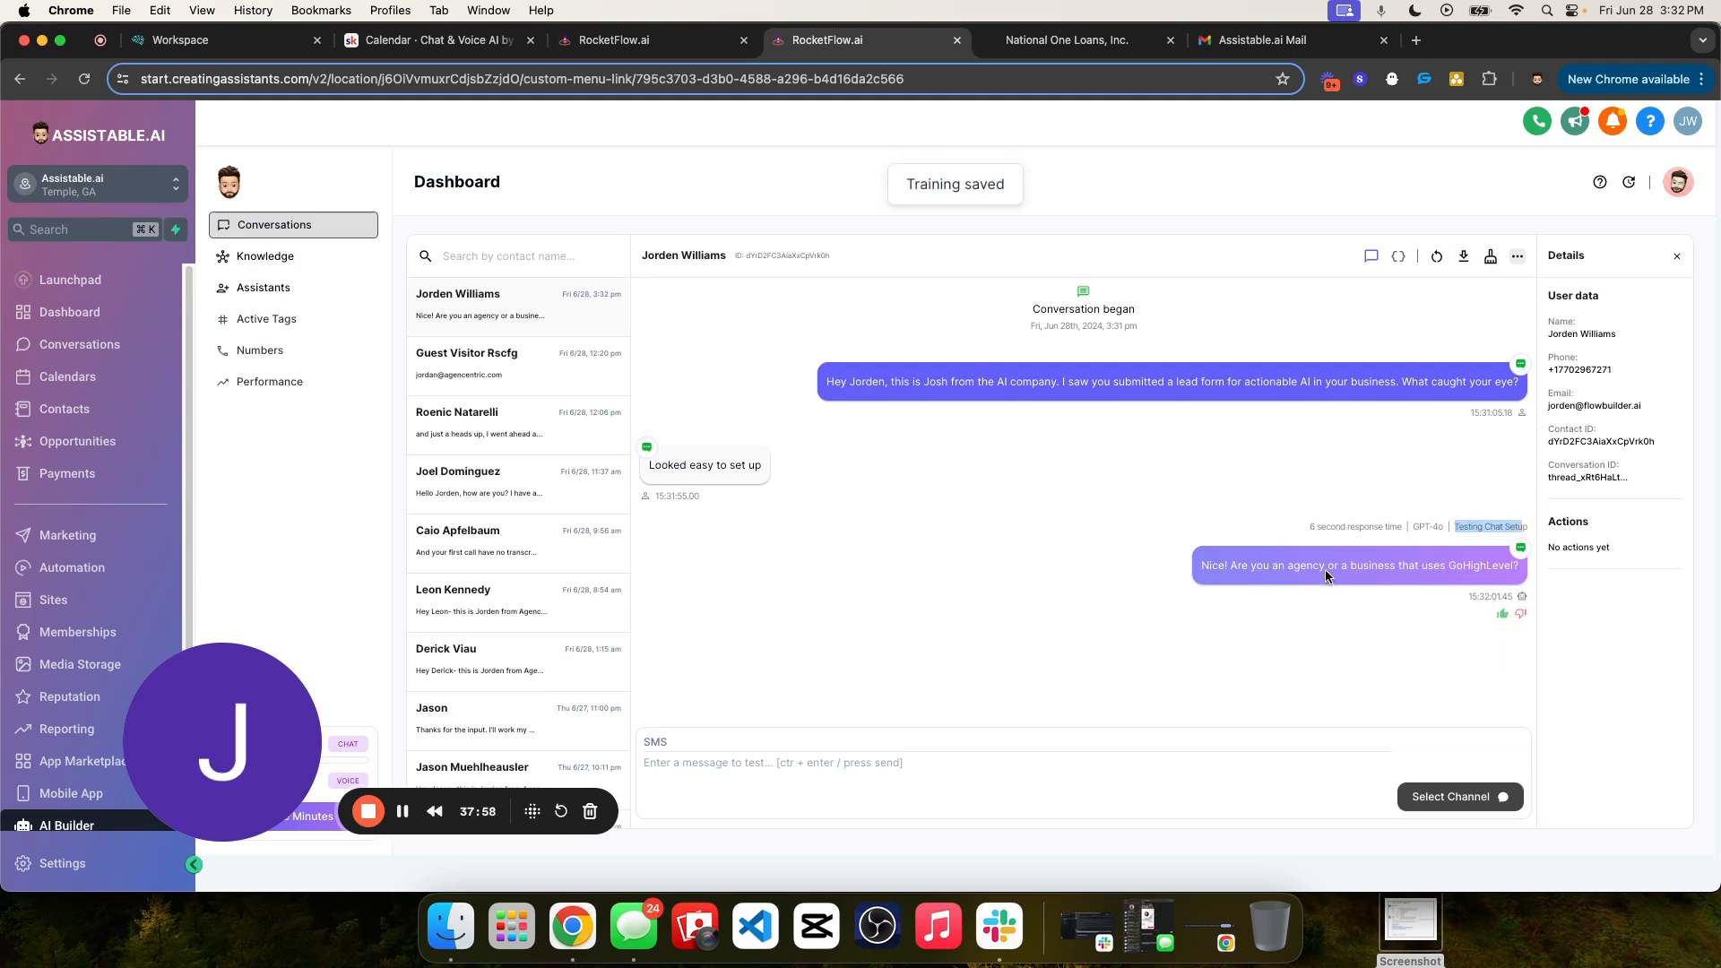
- Reread the assistant's GoHighLevel question and compare the chat with the conversation's server logs
{"action": "left_click", "coordinate": [1201, 500]}
{"action": "left_click_drag", "start_coordinate": [1201, 566], "coordinate": [1502, 581]}
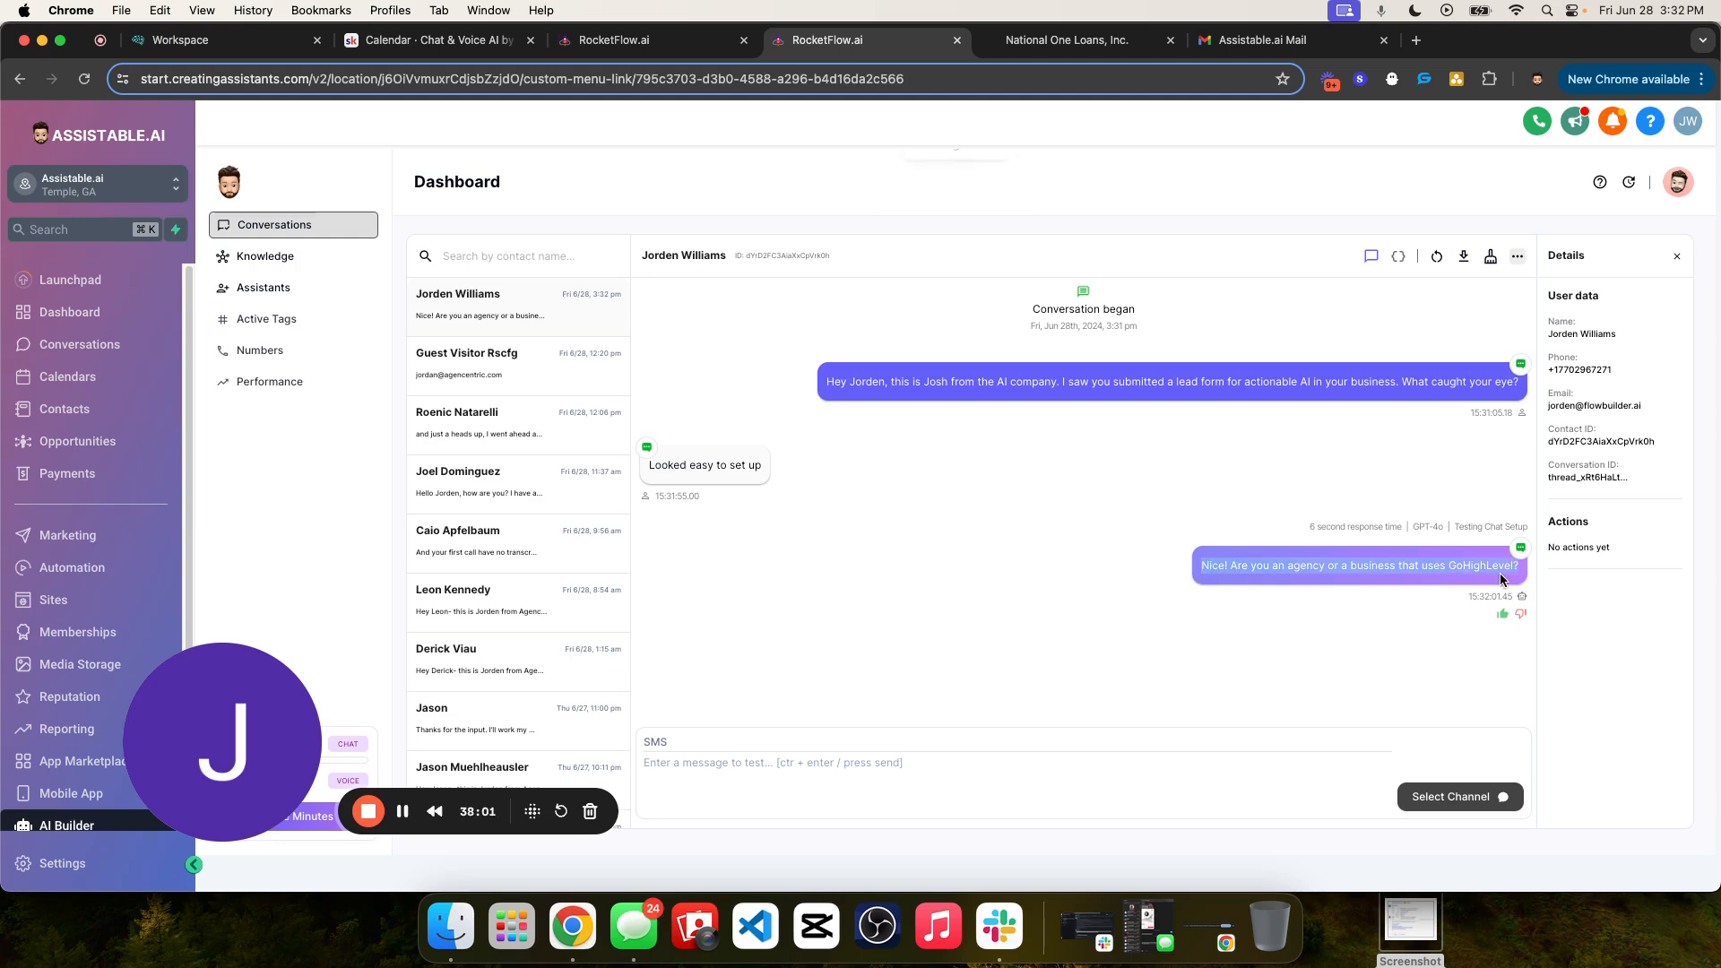
{"action": "left_click", "coordinate": [1399, 256]}
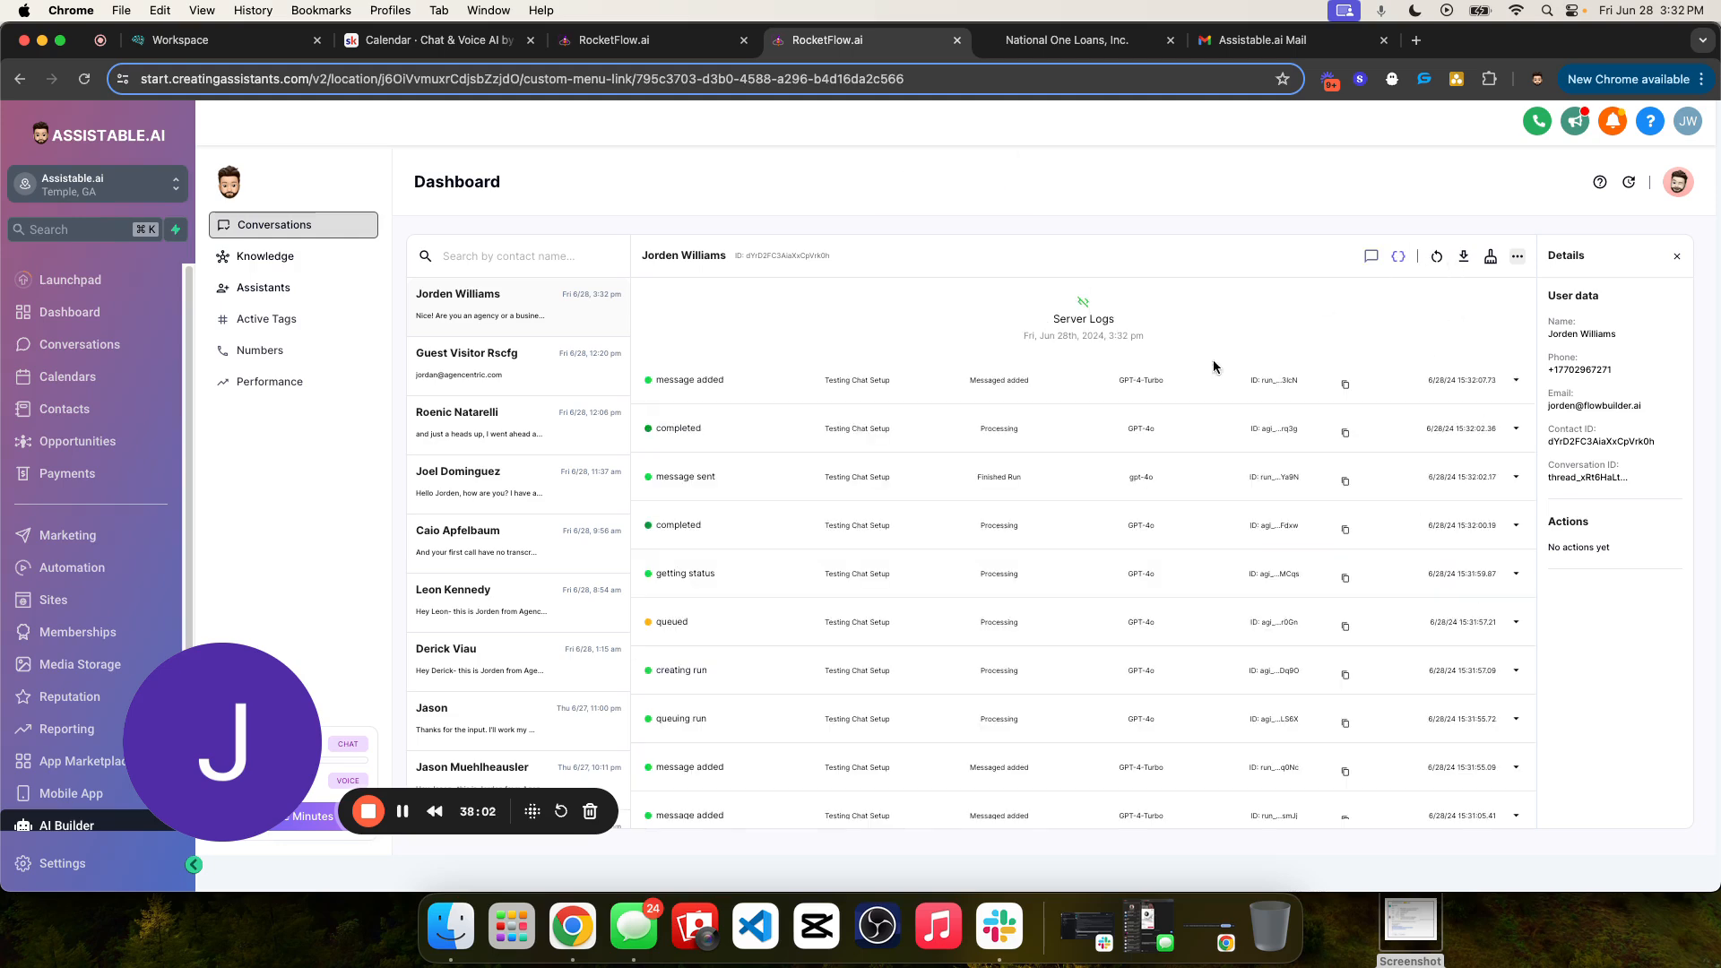
{"action": "left_click", "coordinate": [1368, 258]}
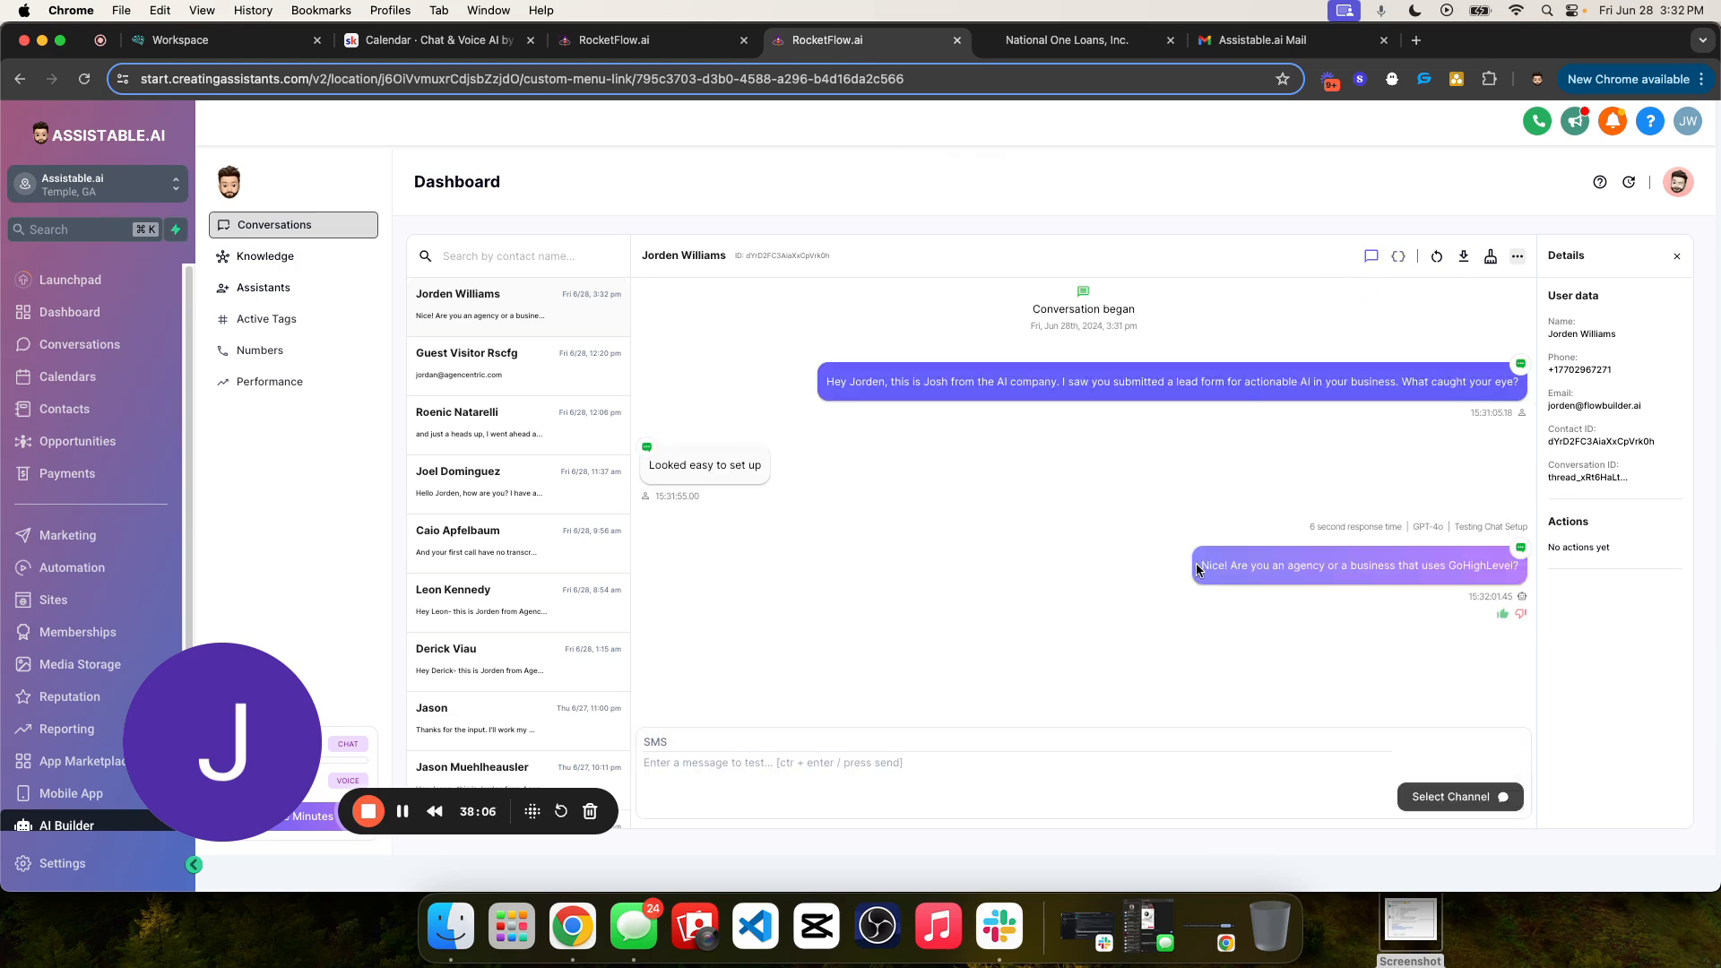
{"action": "left_click_drag", "start_coordinate": [1201, 569], "coordinate": [1552, 568]}
{"action": "left_click", "coordinate": [1429, 568]}
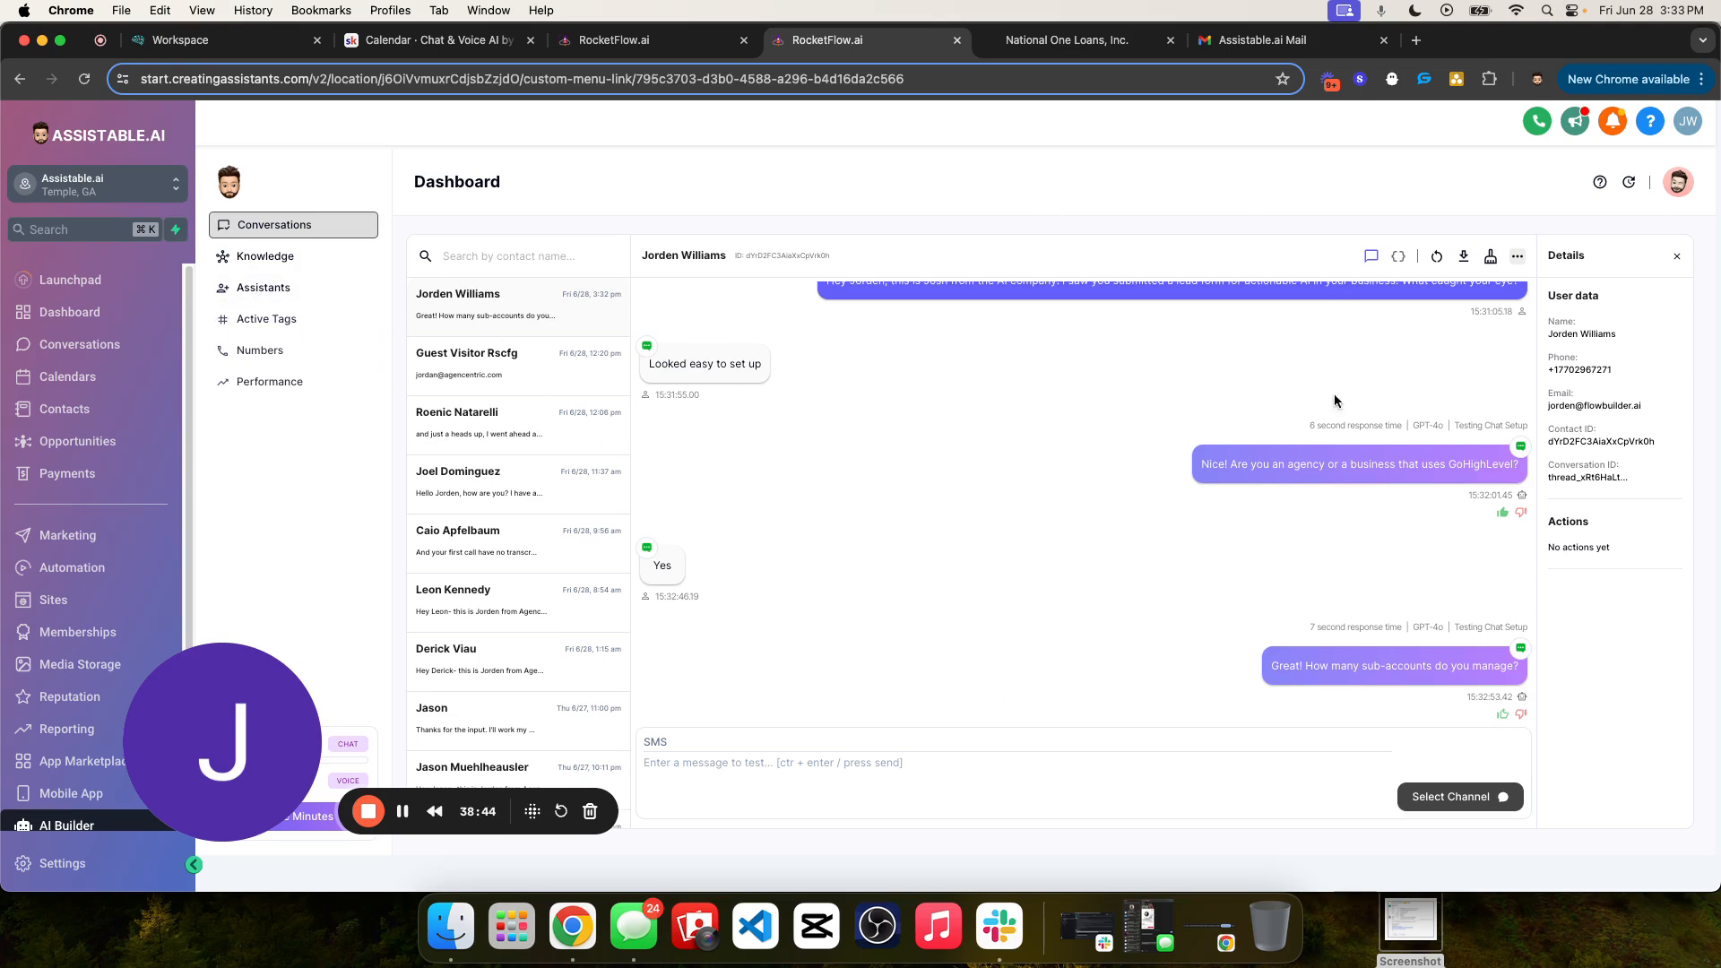
- Examine the assistant's follow-up question about sub-accounts alongside its previous GoHighLevel question in the chat
{"action": "scroll", "coordinate": [1300, 450], "scroll_direction": "up", "scroll_amount": 1}
{"action": "scroll", "coordinate": [1301, 450], "scroll_direction": "down", "scroll_amount": 1}
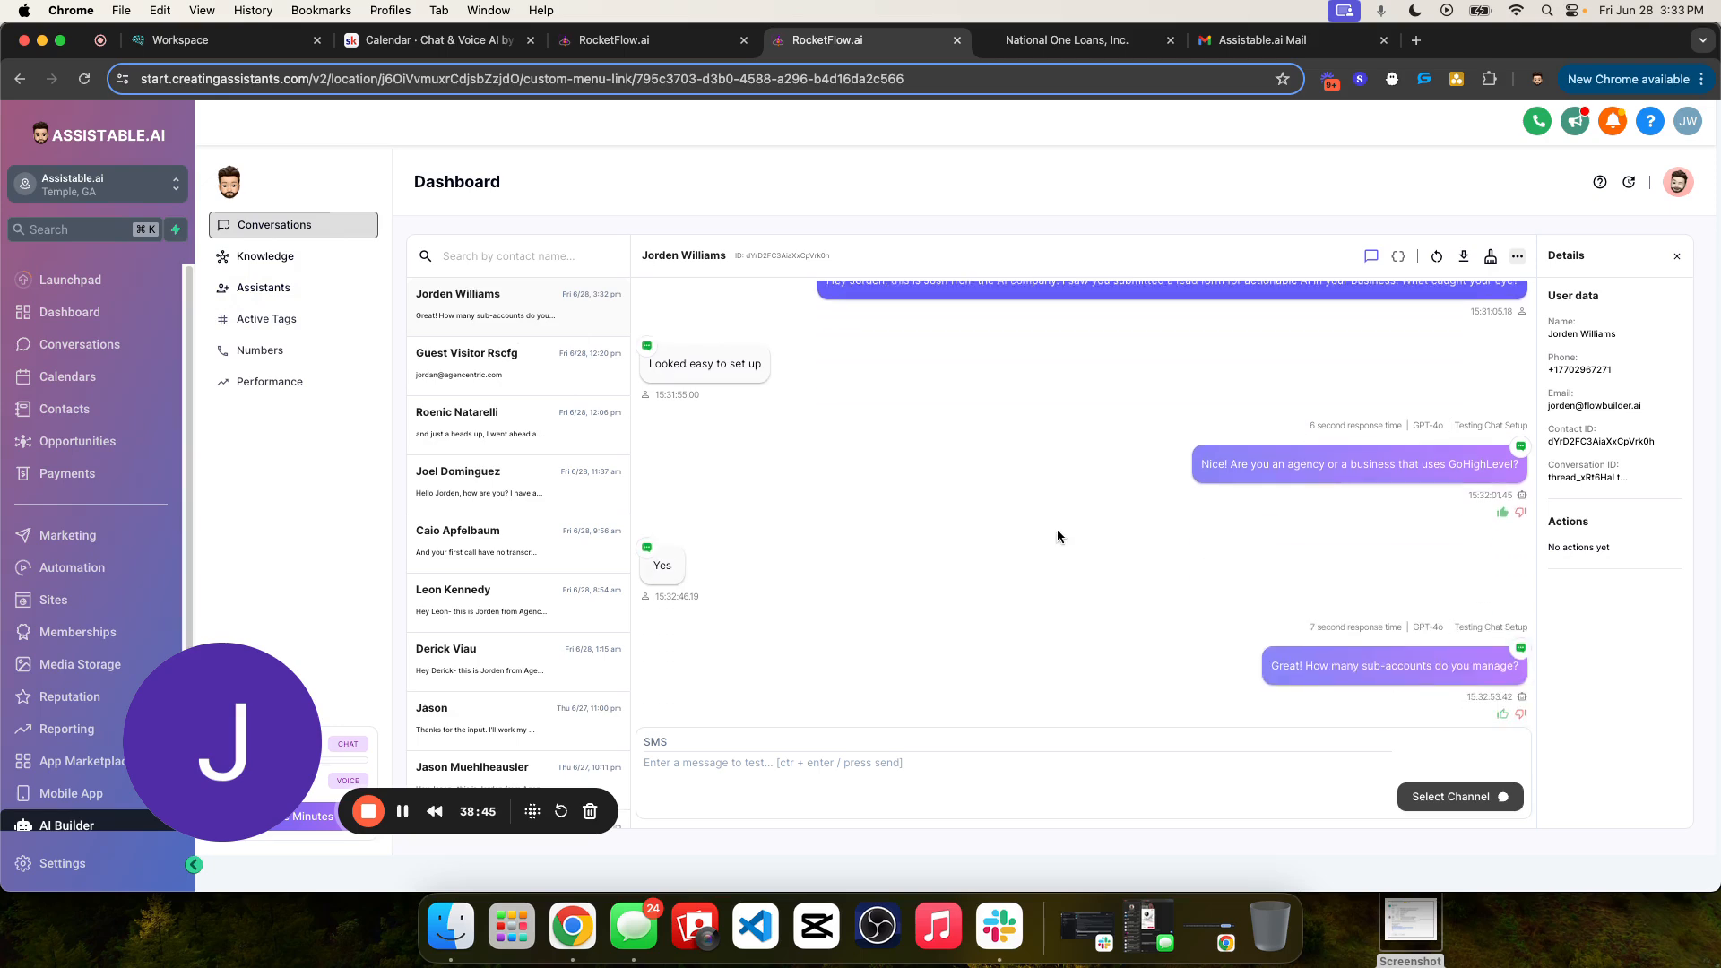
{"action": "triple_click", "coordinate": [1327, 661]}
{"action": "triple_click", "coordinate": [1328, 666]}
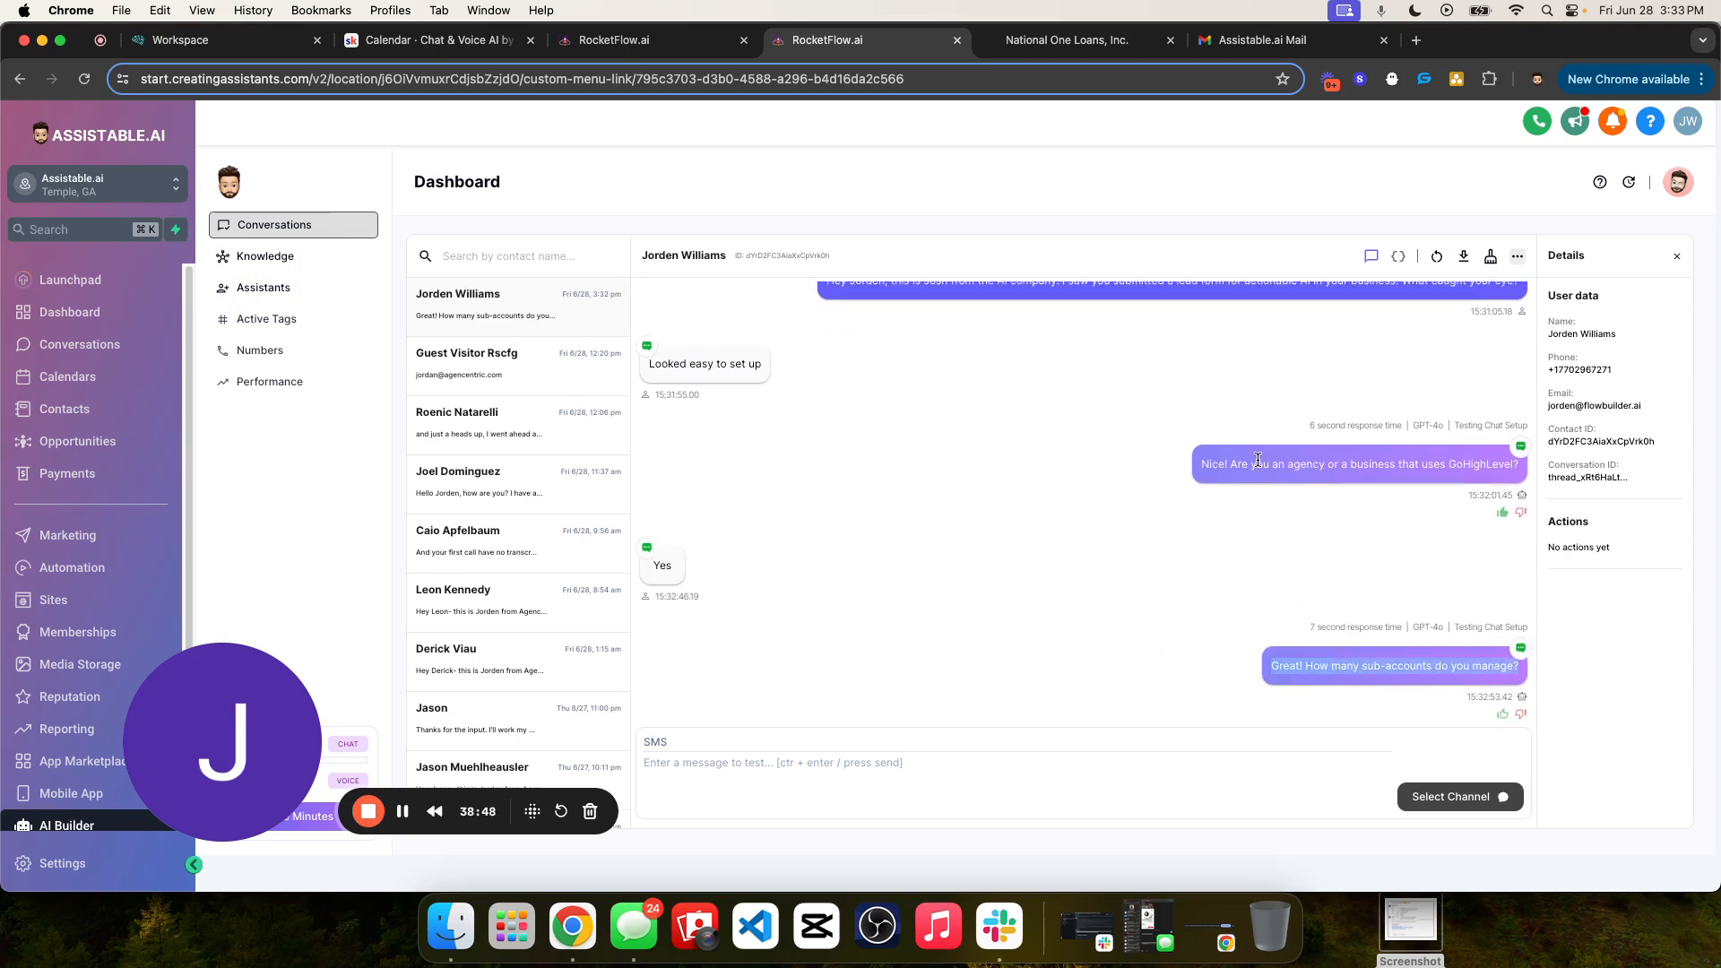
{"action": "triple_click", "coordinate": [1258, 460]}
{"action": "triple_click", "coordinate": [1338, 661]}
{"action": "left_click", "coordinate": [1321, 666]}
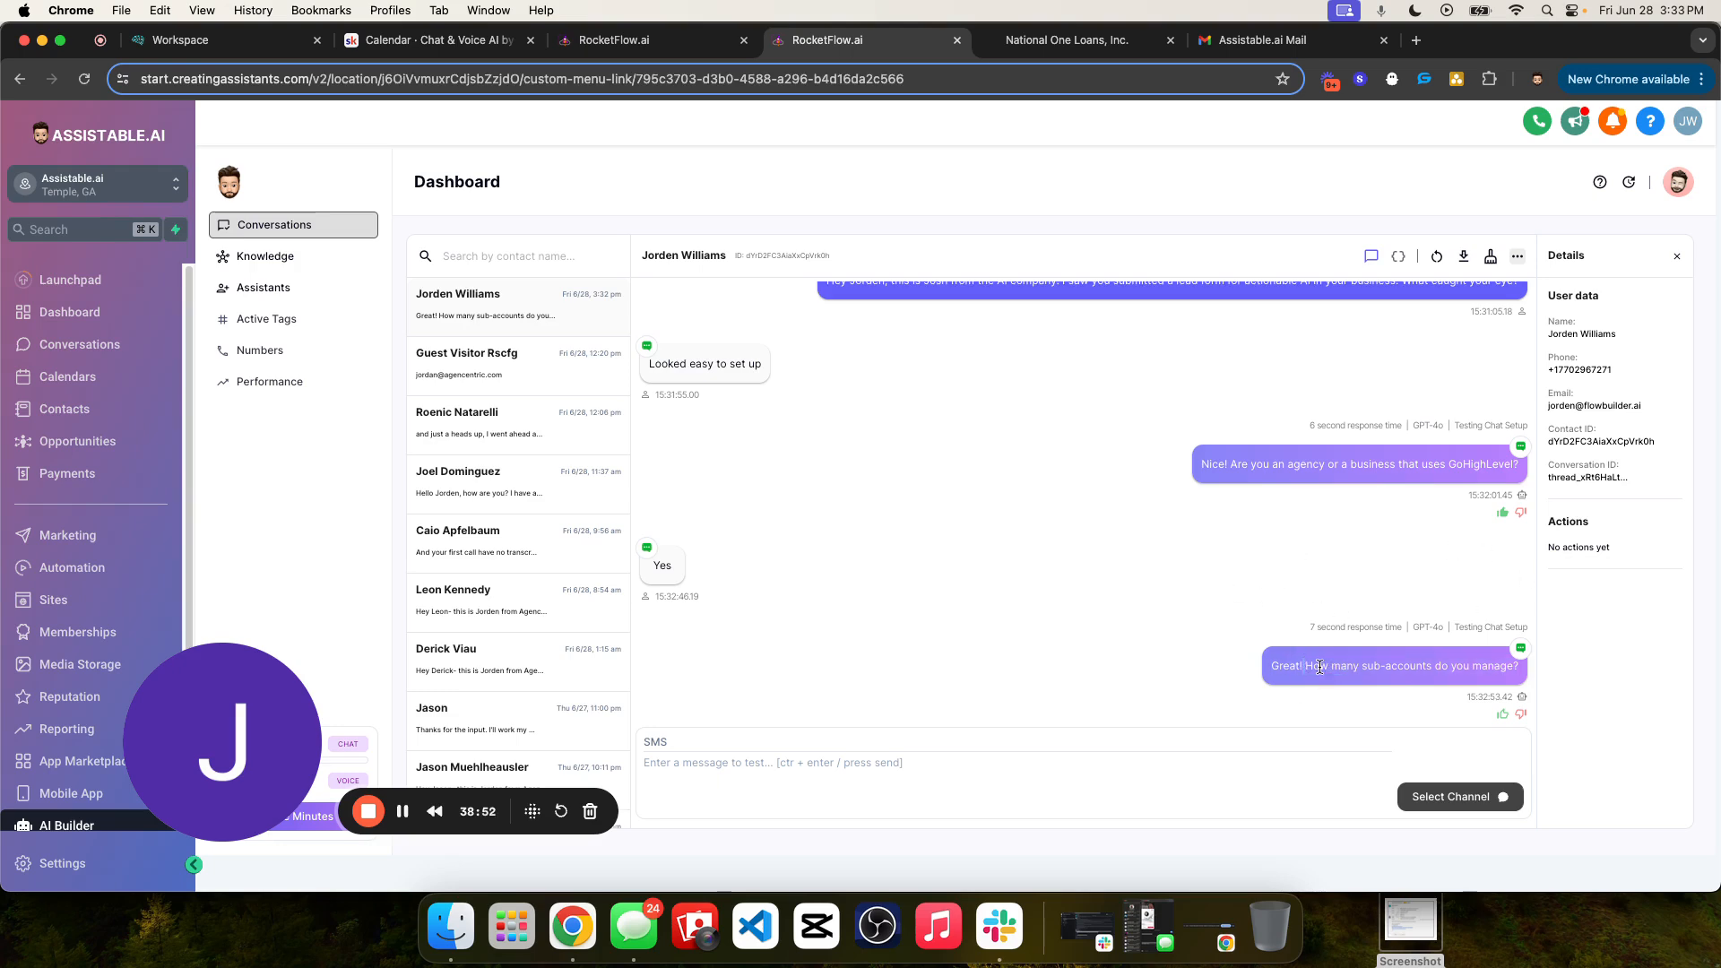
{"action": "triple_click", "coordinate": [1372, 664]}
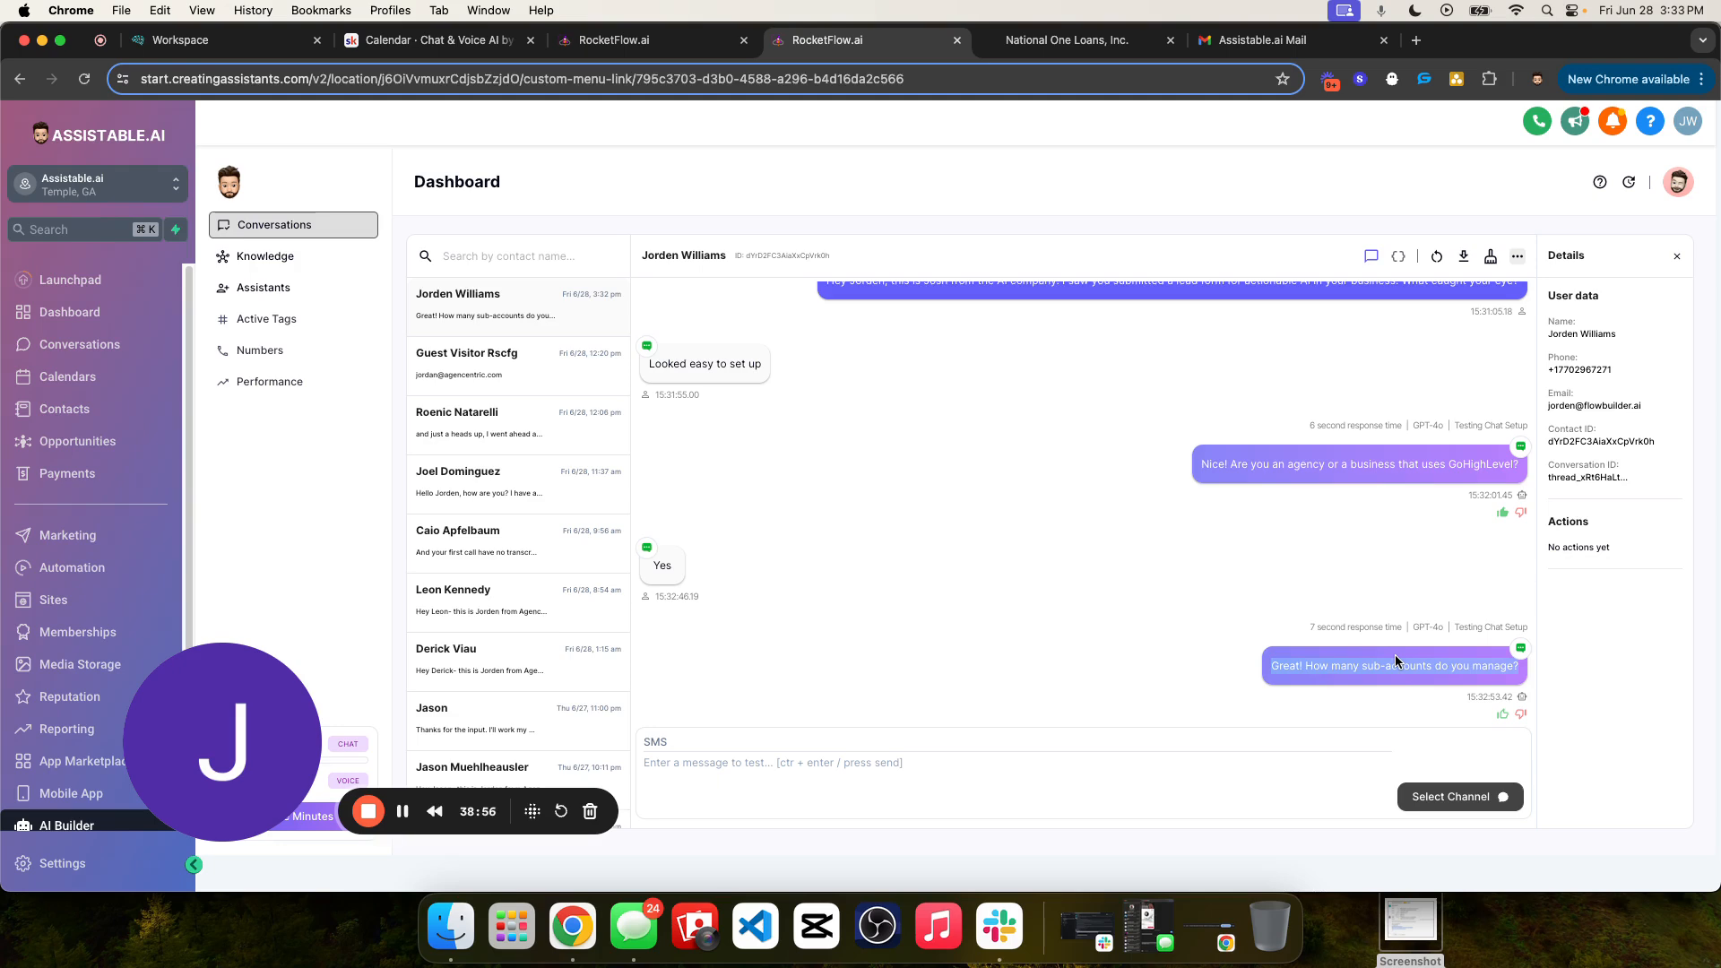
{"action": "left_click", "coordinate": [1274, 493]}
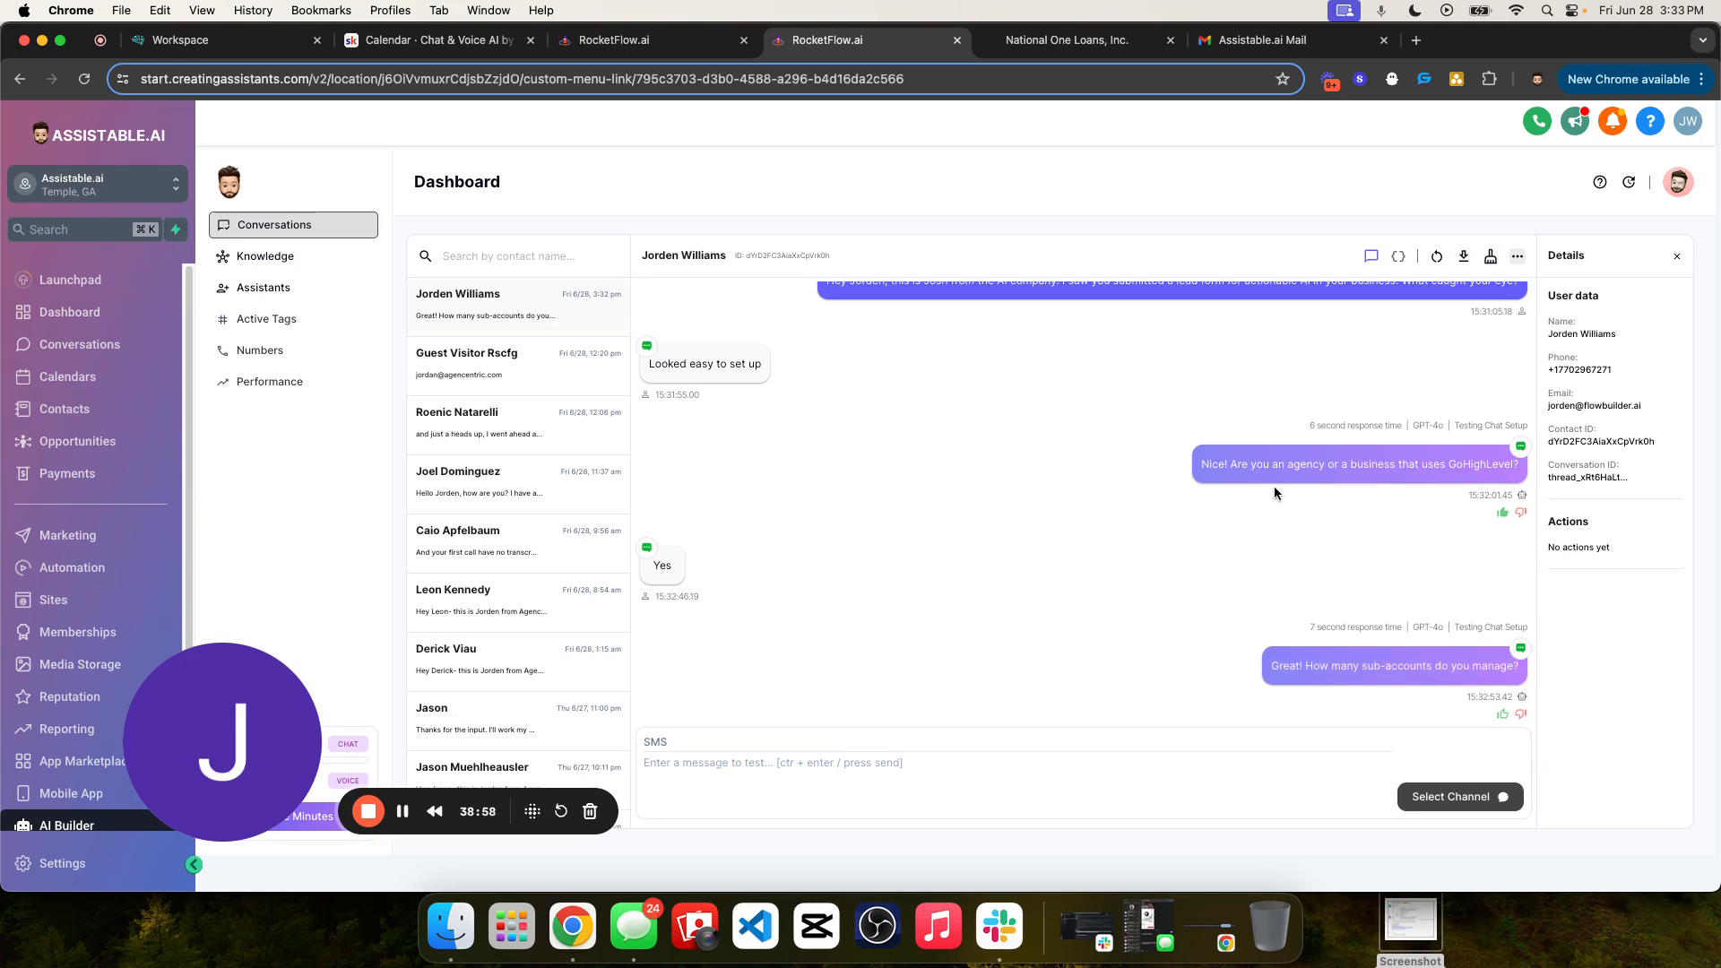
- Open the conversation's server logs and inspect the details of the newest message added entry
{"action": "left_click", "coordinate": [1396, 258]}
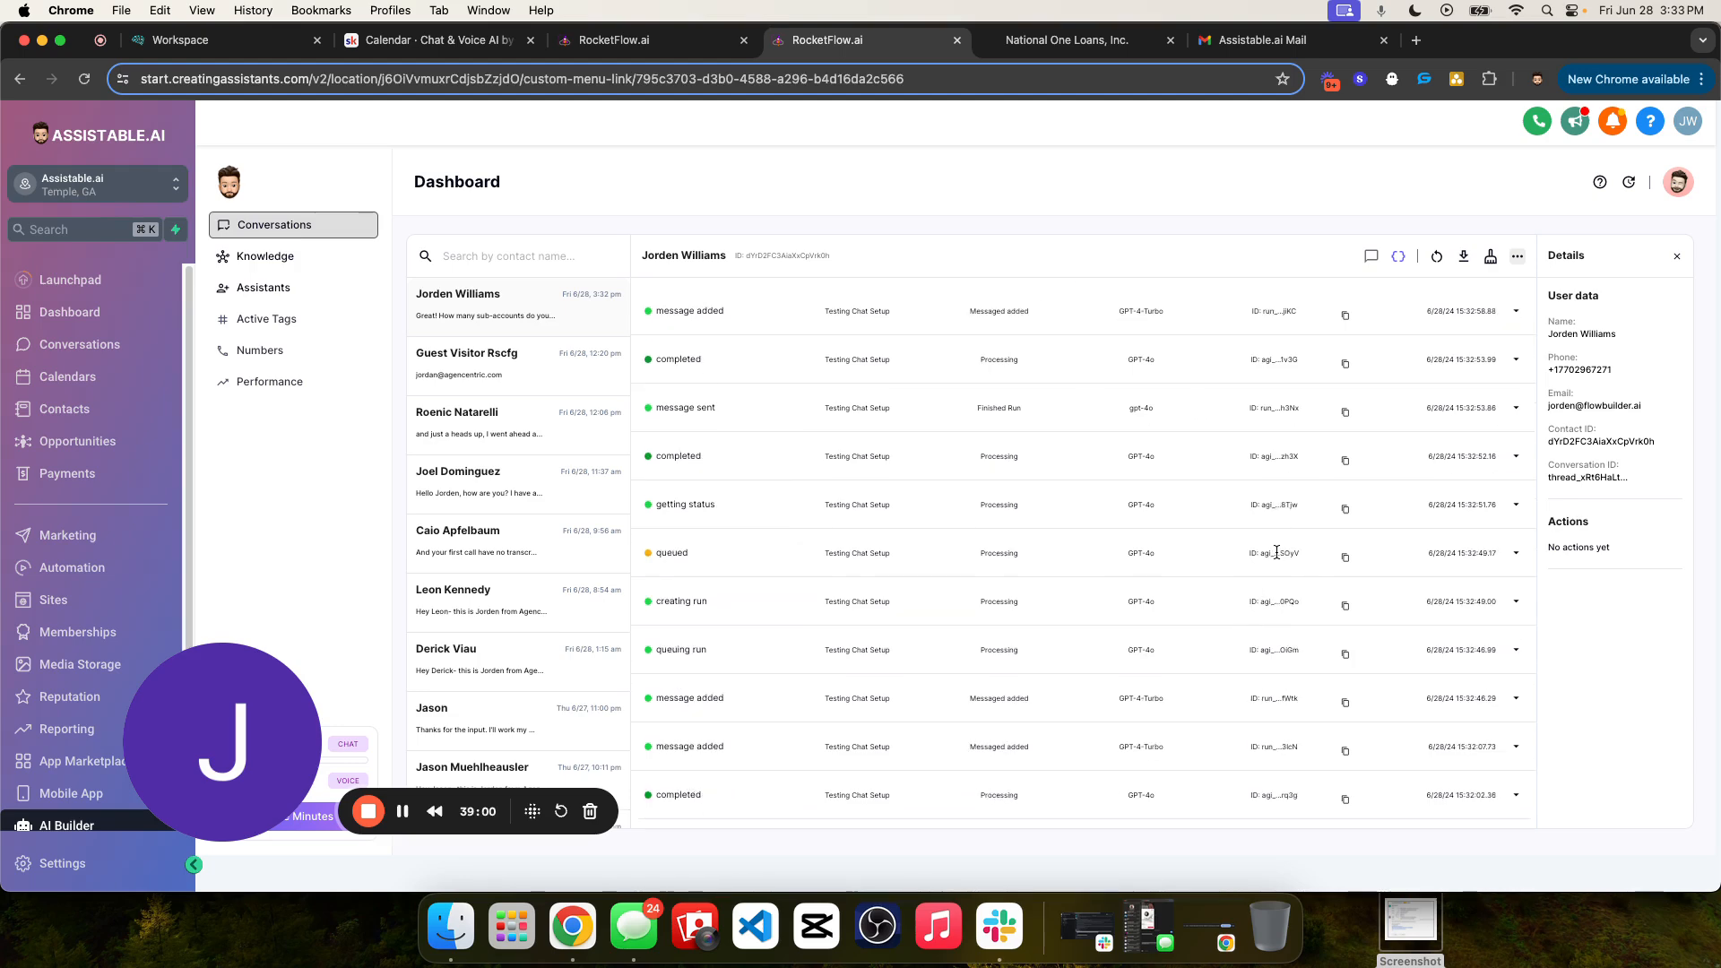
{"action": "scroll", "coordinate": [1108, 625], "scroll_direction": "down", "scroll_amount": 5}
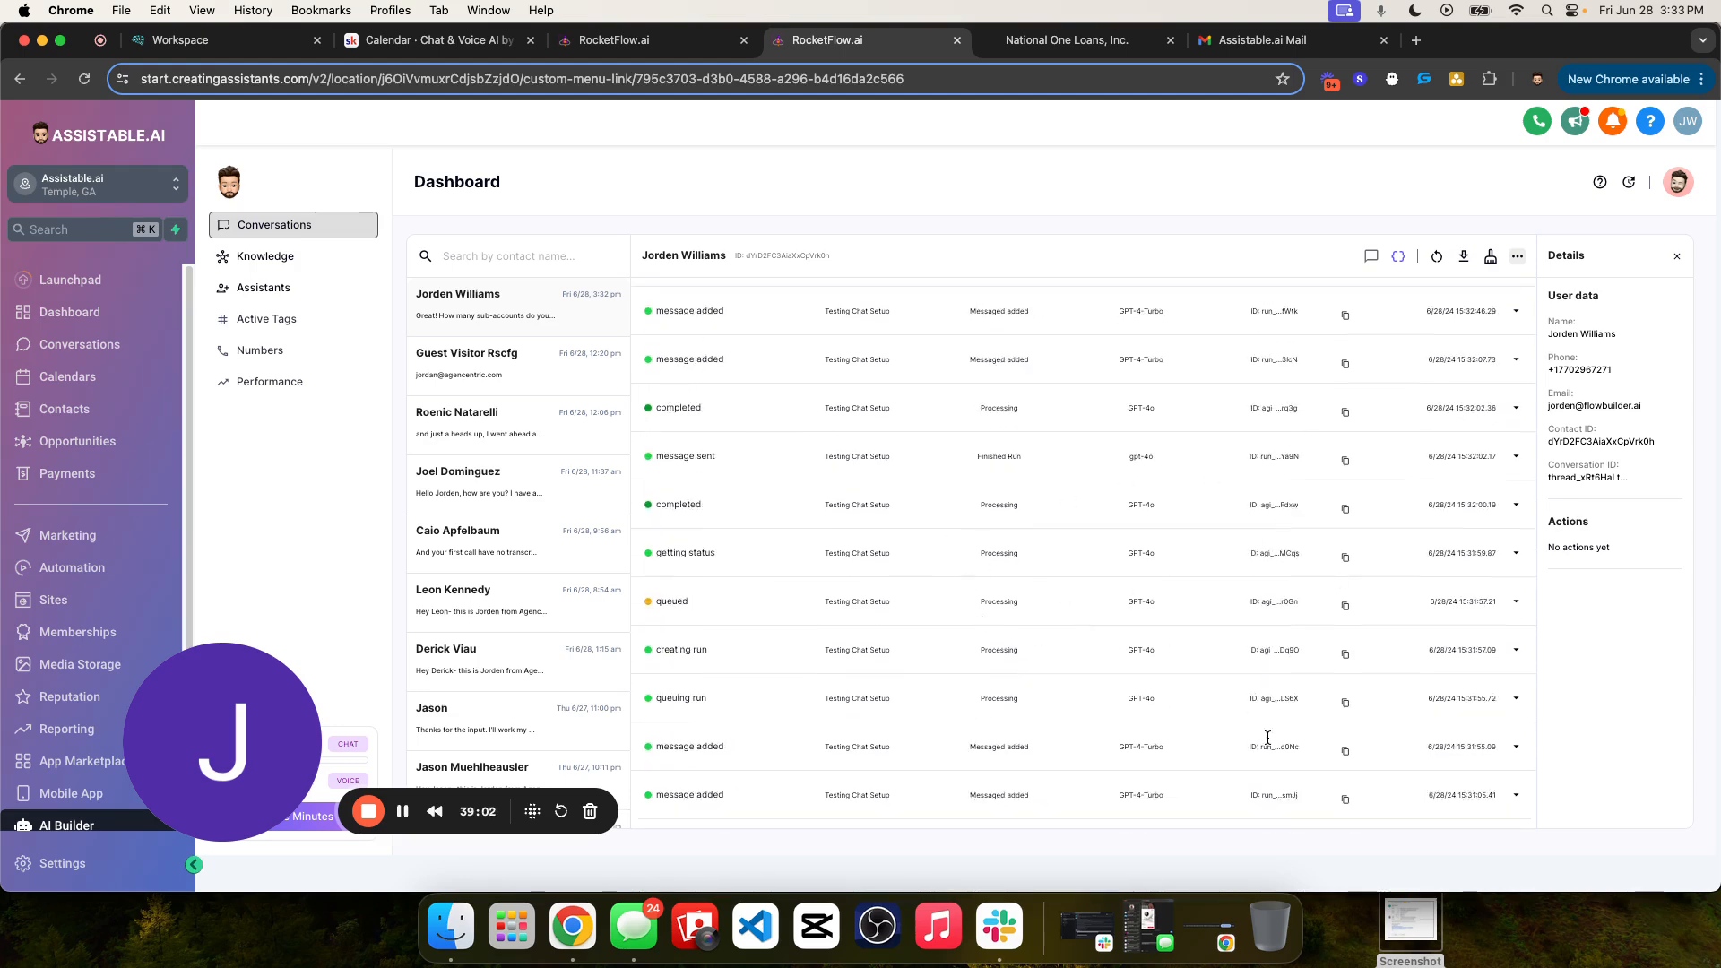
{"action": "scroll", "coordinate": [1459, 481], "scroll_direction": "up", "scroll_amount": 5}
{"action": "left_click", "coordinate": [1519, 383]}
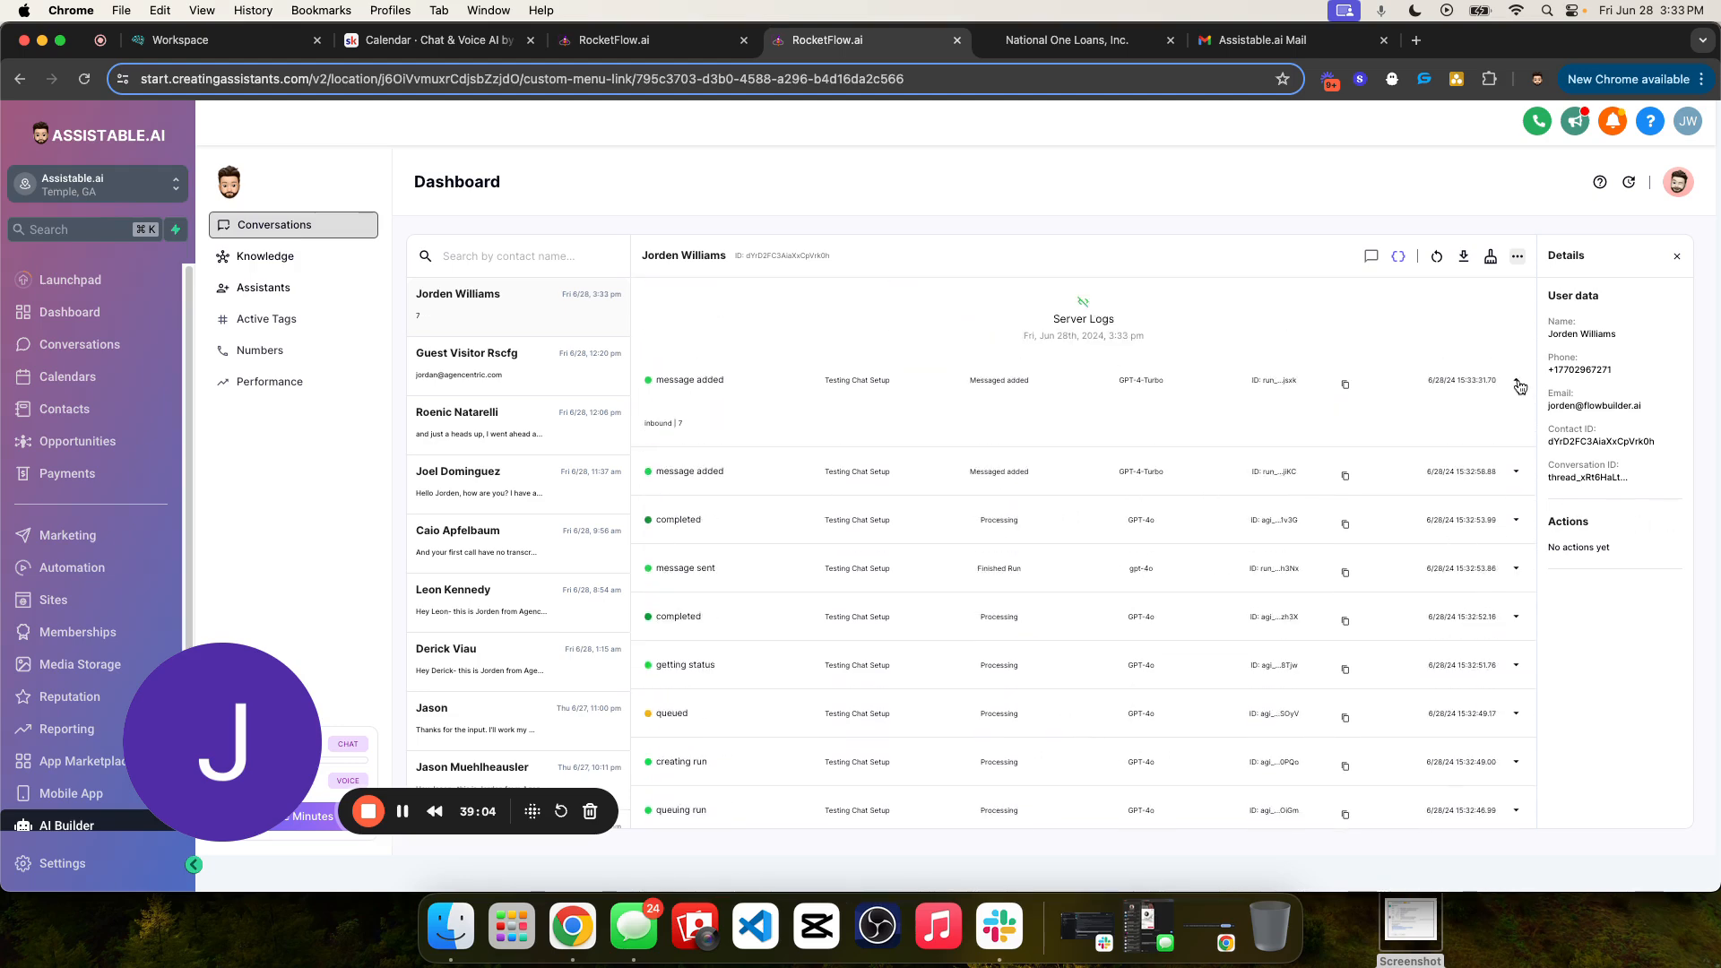
{"action": "left_click", "coordinate": [1518, 384]}
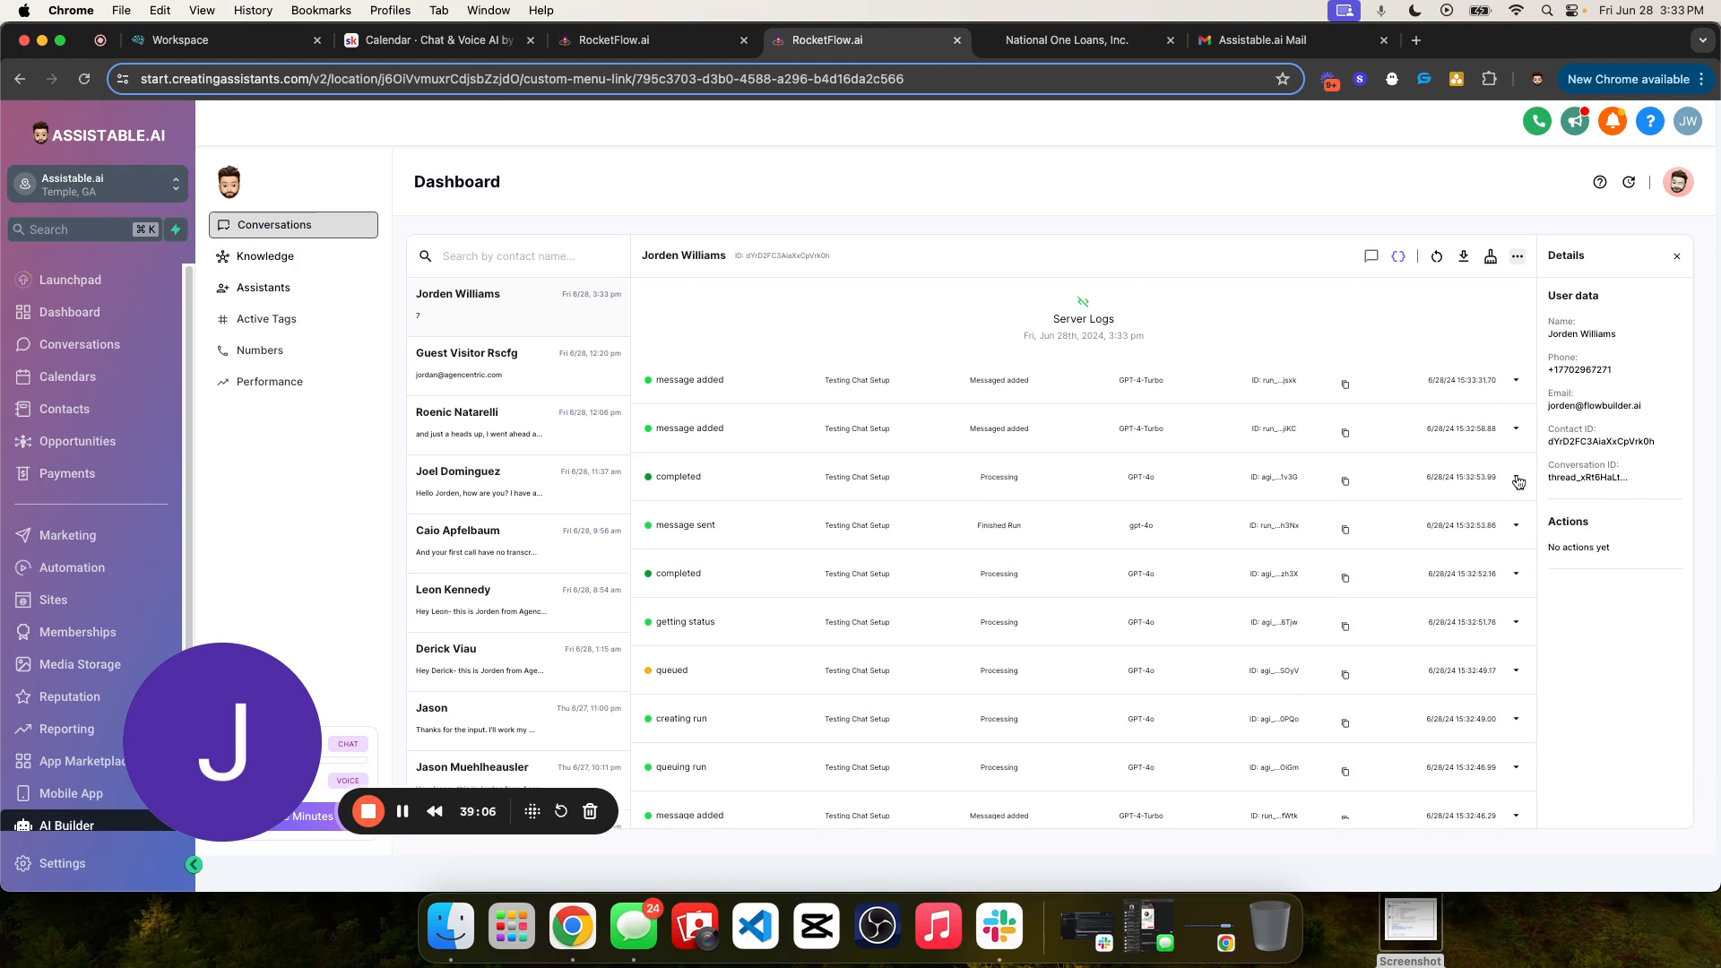
{"action": "left_click", "coordinate": [1514, 575]}
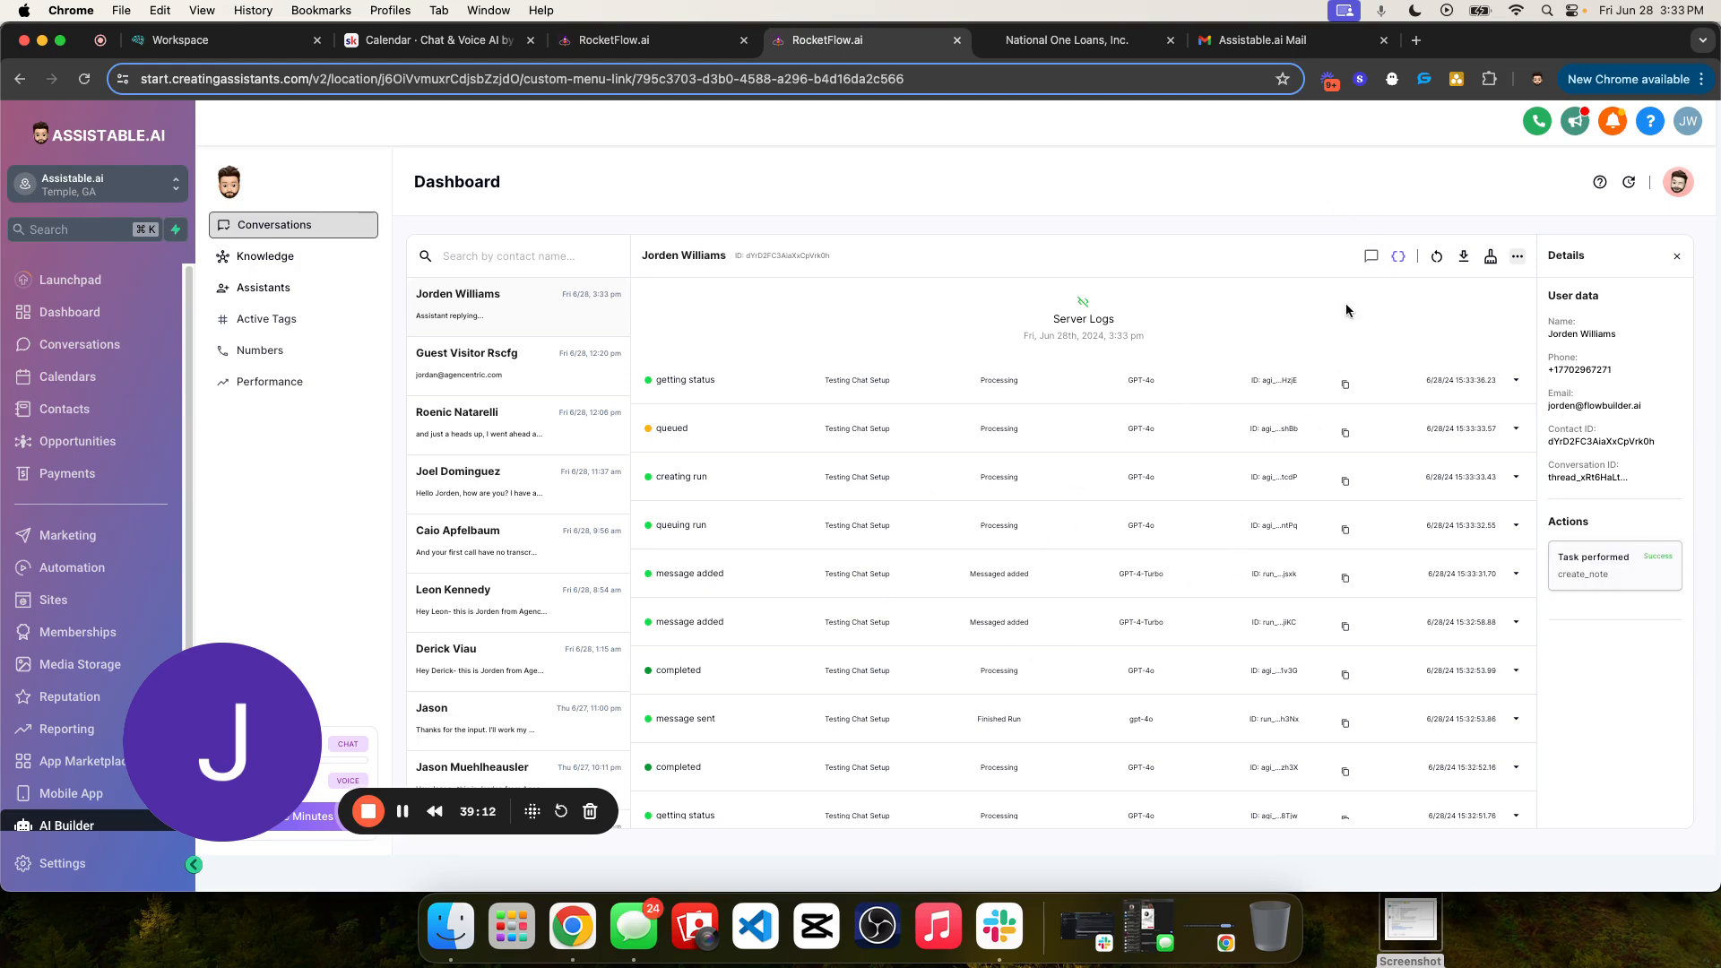
- Return to the chat and expand the create_note task under the contact's "7" reply to read the note text
{"action": "left_click", "coordinate": [1371, 256]}
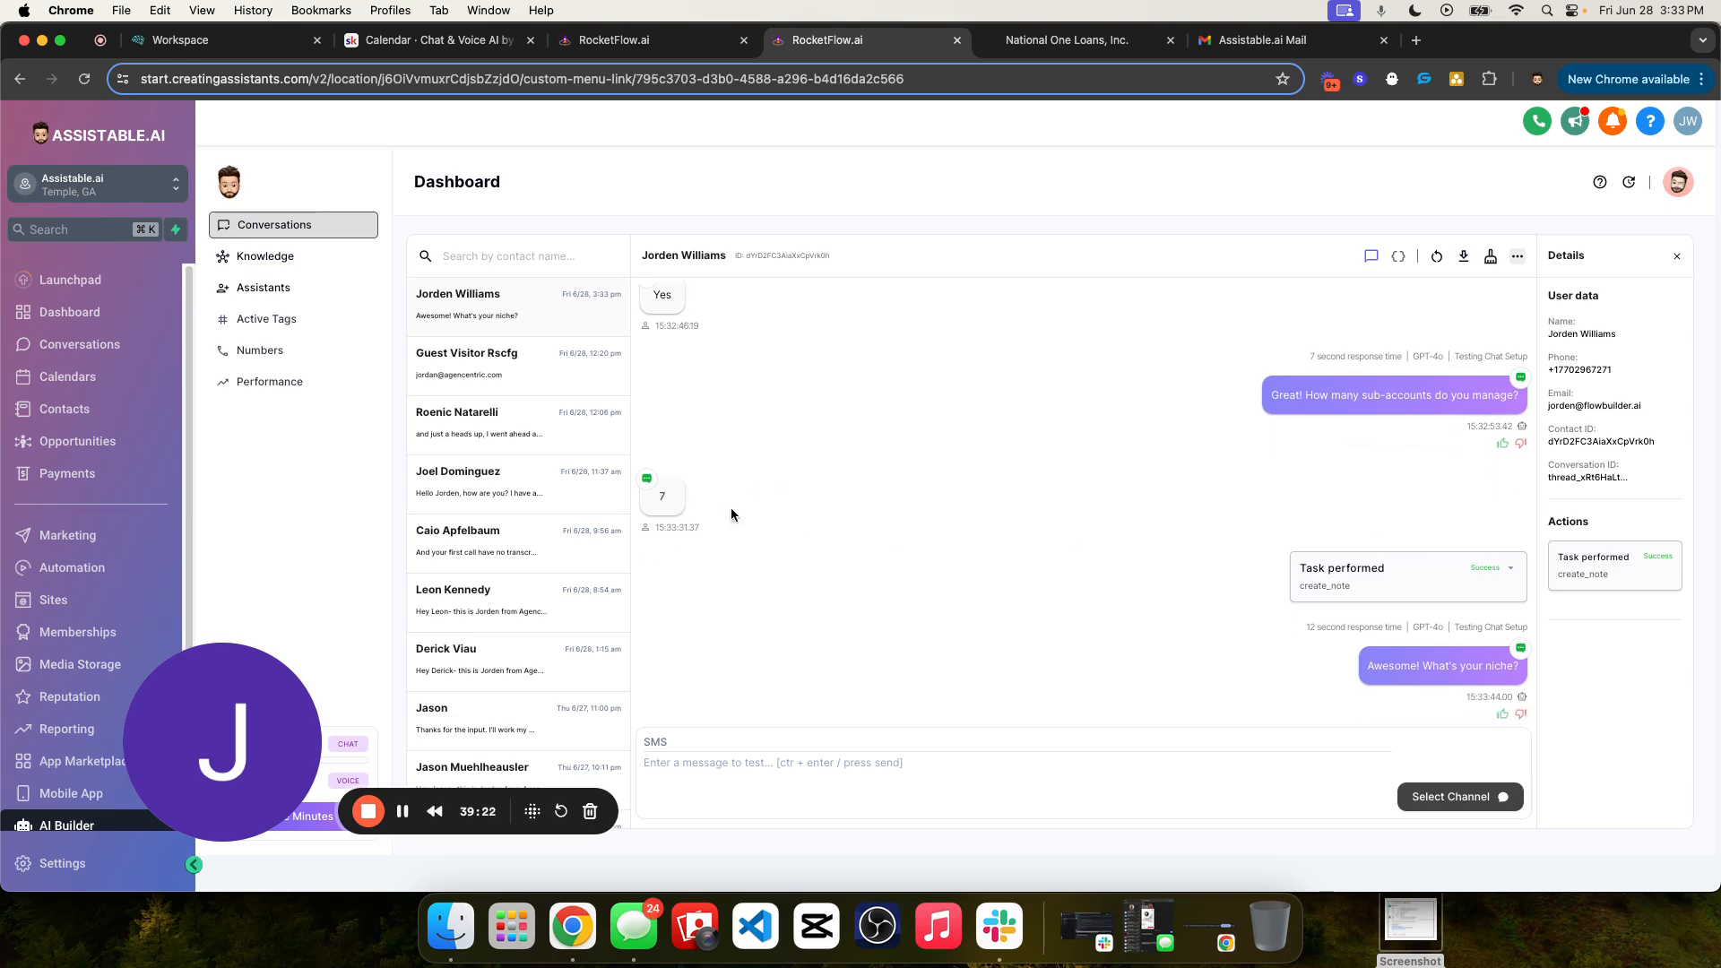
{"action": "left_click_drag", "start_coordinate": [1404, 628], "coordinate": [1131, 591]}
{"action": "left_click", "coordinate": [664, 493]}
{"action": "left_click", "coordinate": [1506, 572]}
{"action": "scroll", "coordinate": [1367, 636], "scroll_direction": "down", "scroll_amount": 1}
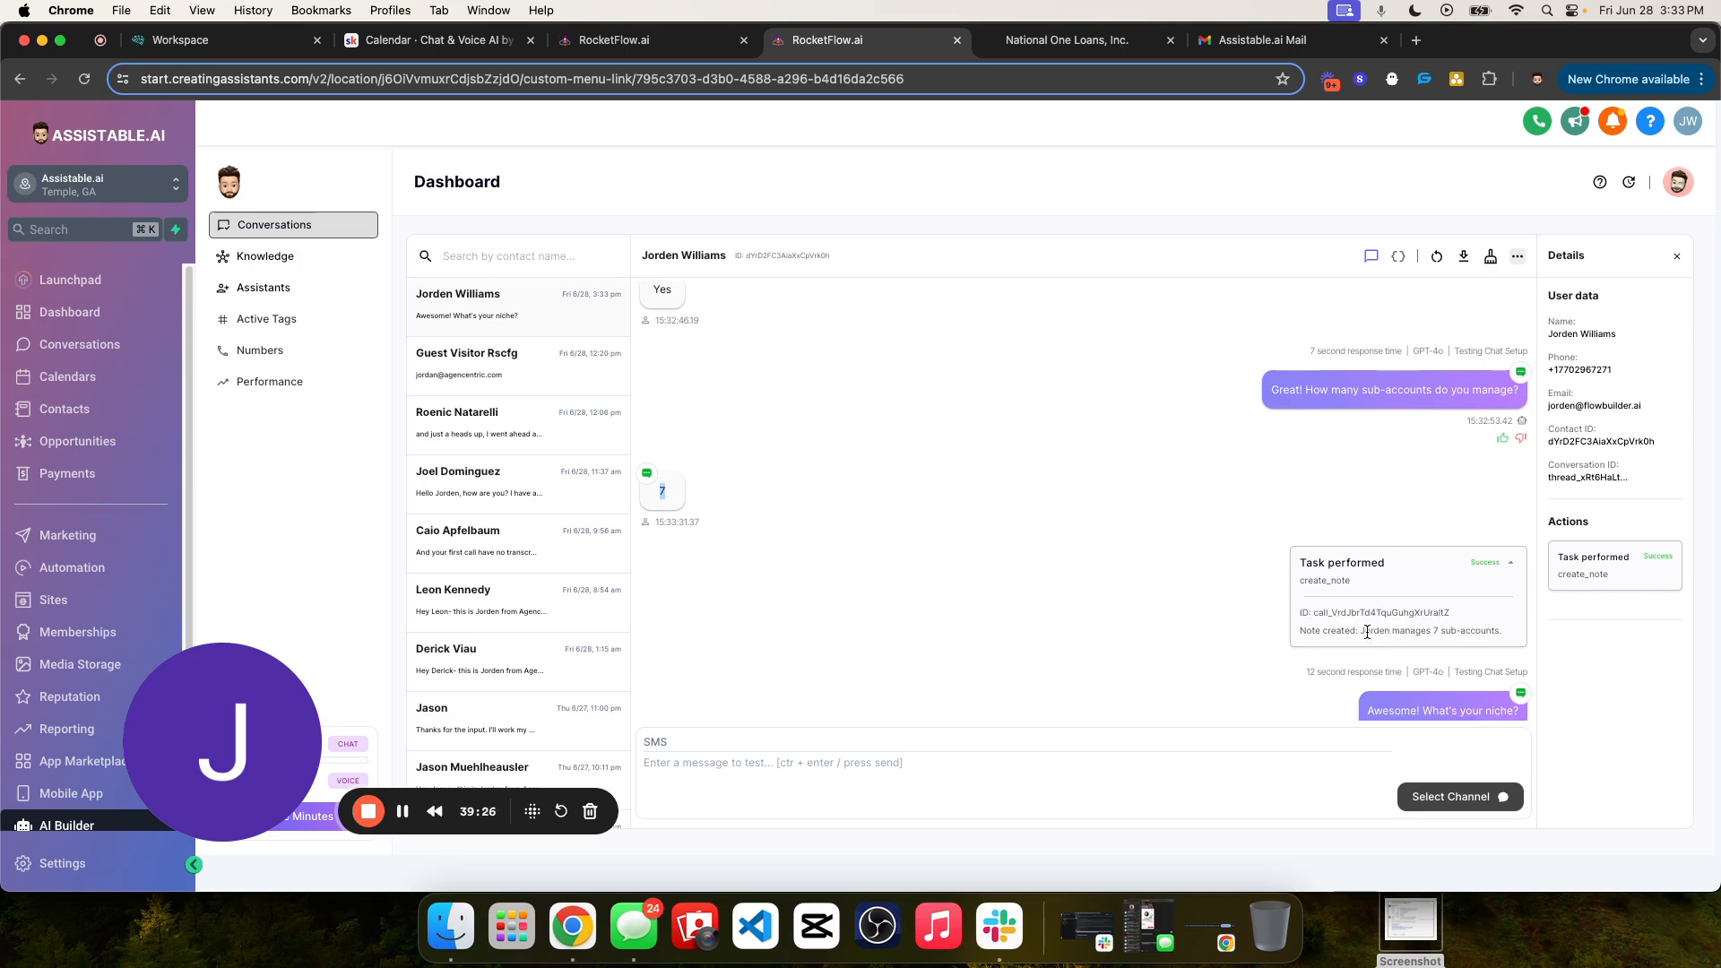
{"action": "left_click_drag", "start_coordinate": [1362, 588], "coordinate": [1504, 587]}
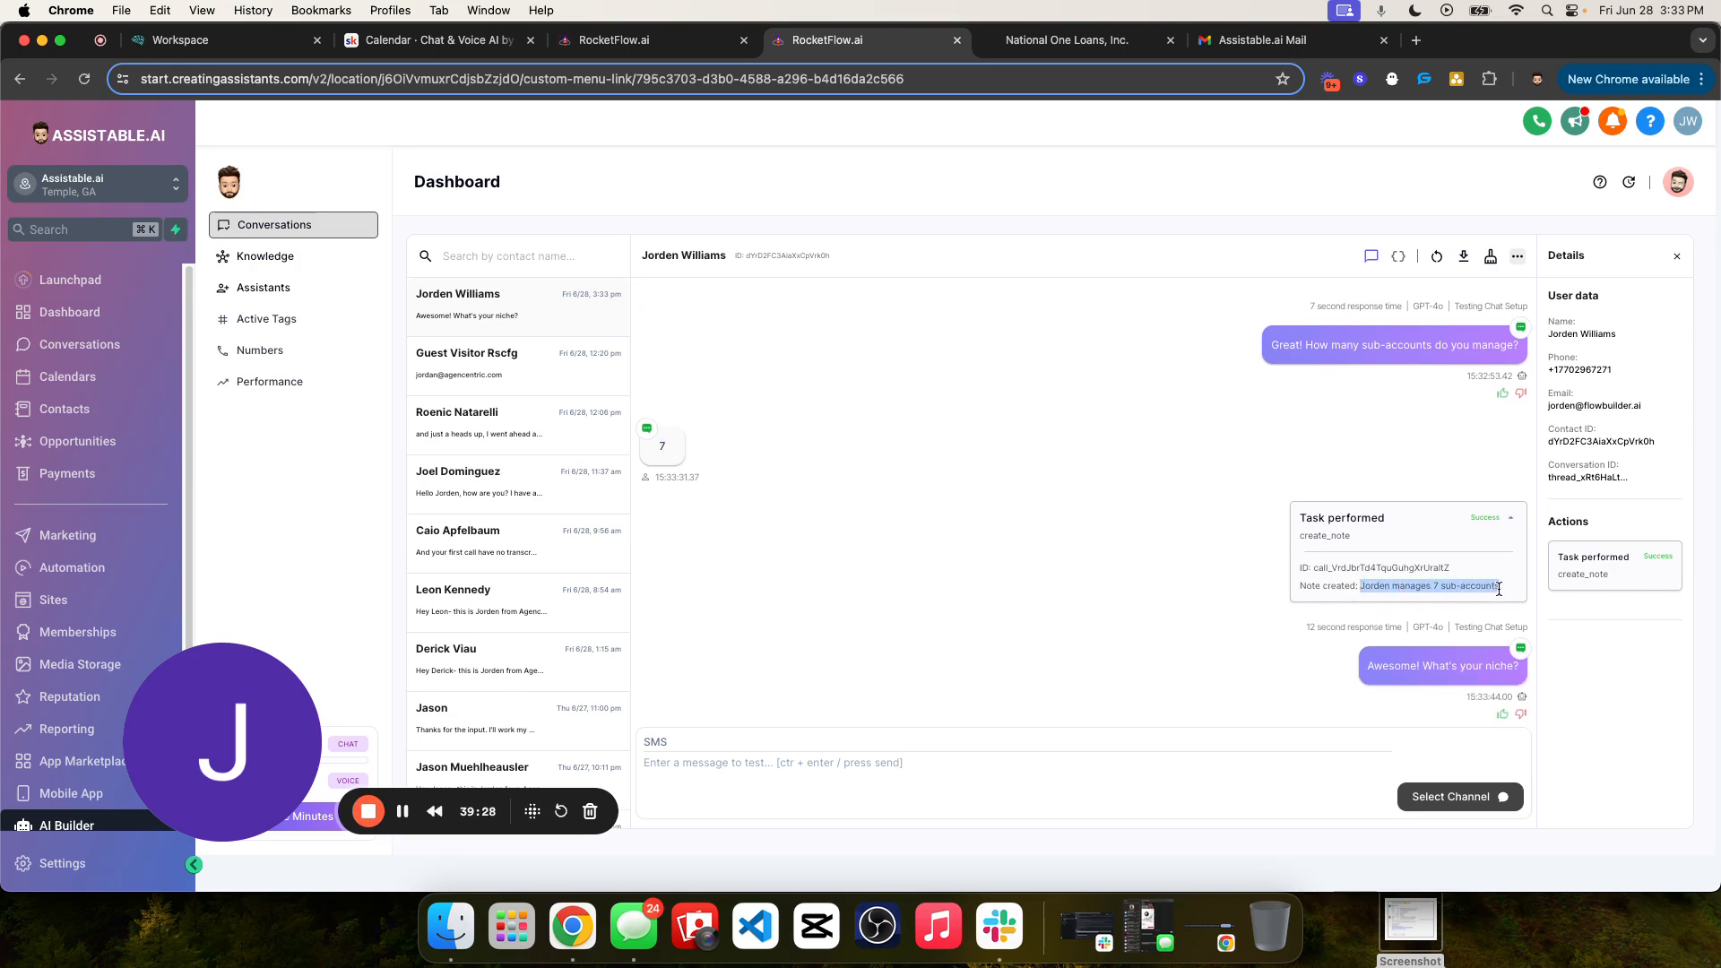
{"action": "triple_click", "coordinate": [1414, 588]}
{"action": "left_click", "coordinate": [1414, 587]}
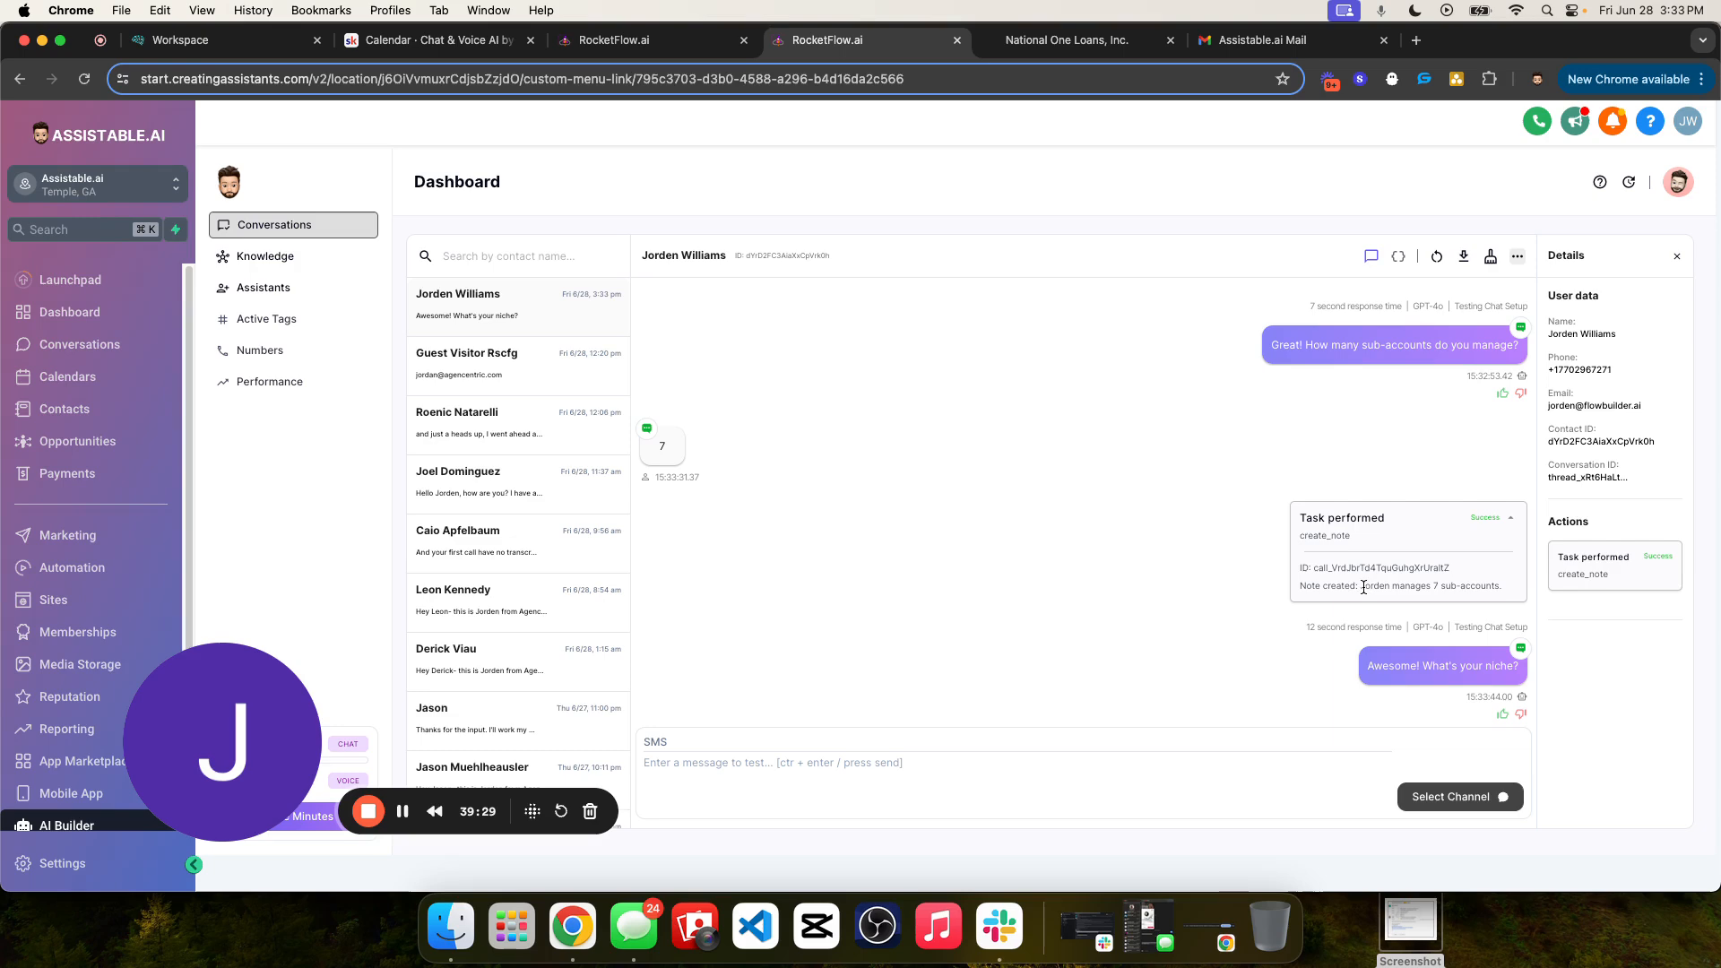
{"action": "triple_click", "coordinate": [1477, 589]}
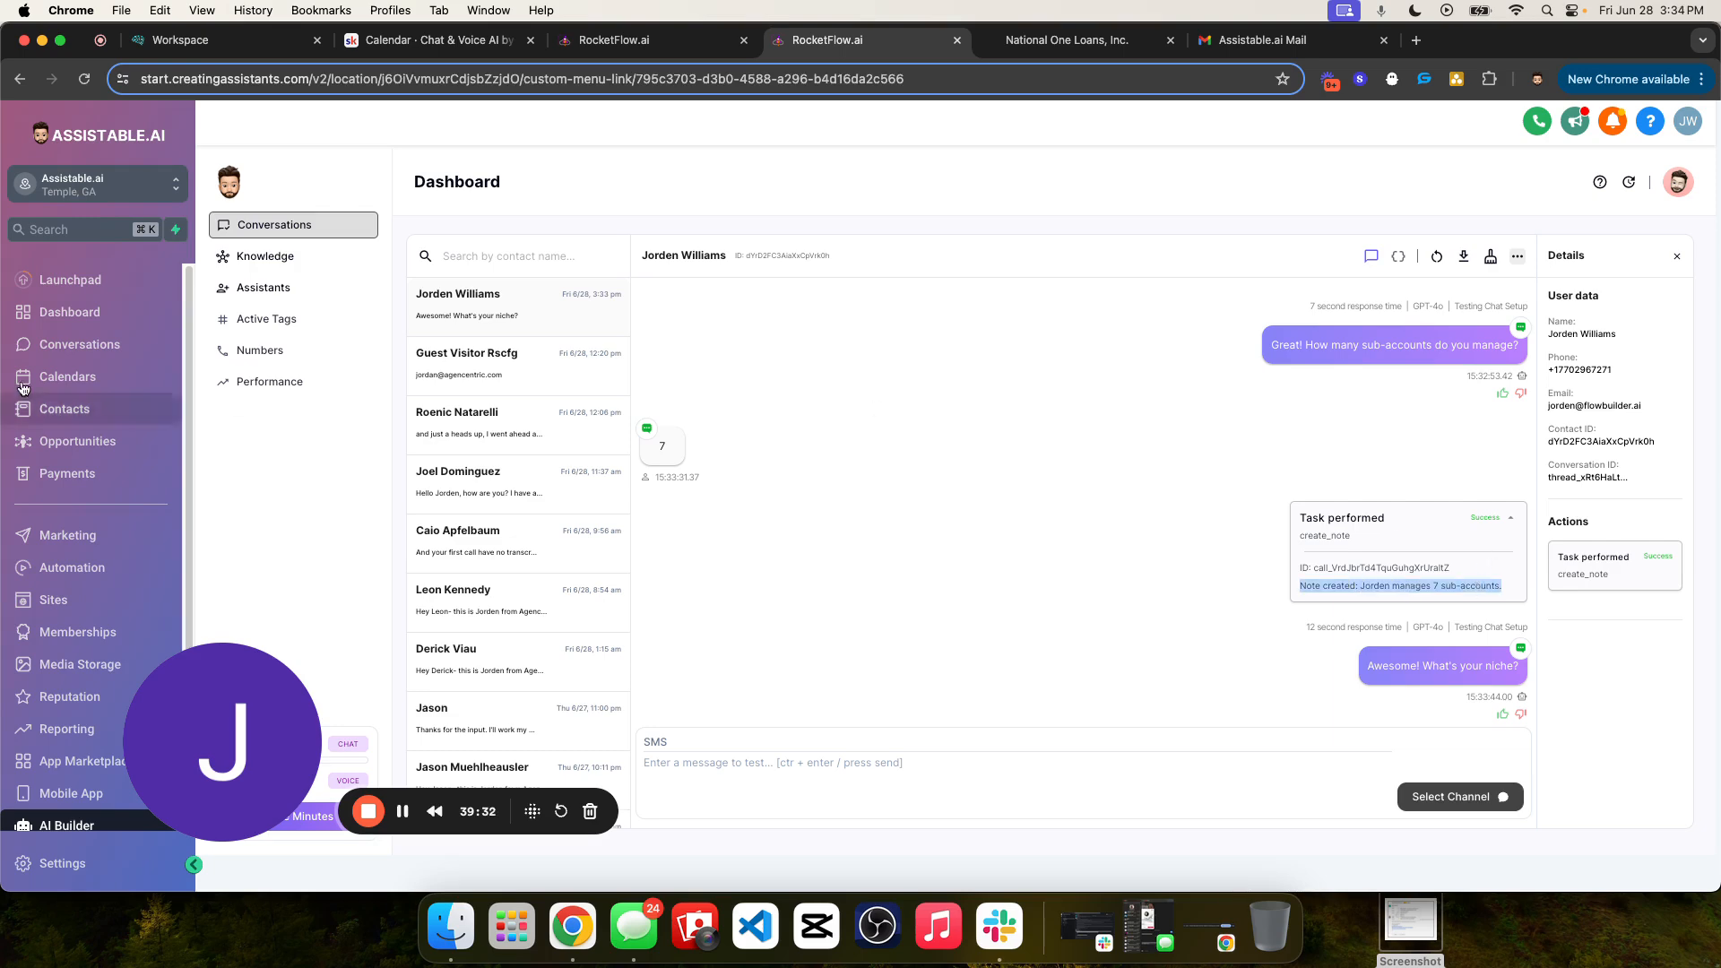
- Open the test contact's record in Contacts and check its notes for the one the assistant created
{"action": "left_click", "coordinate": [76, 344]}
{"action": "left_click", "coordinate": [65, 408]}
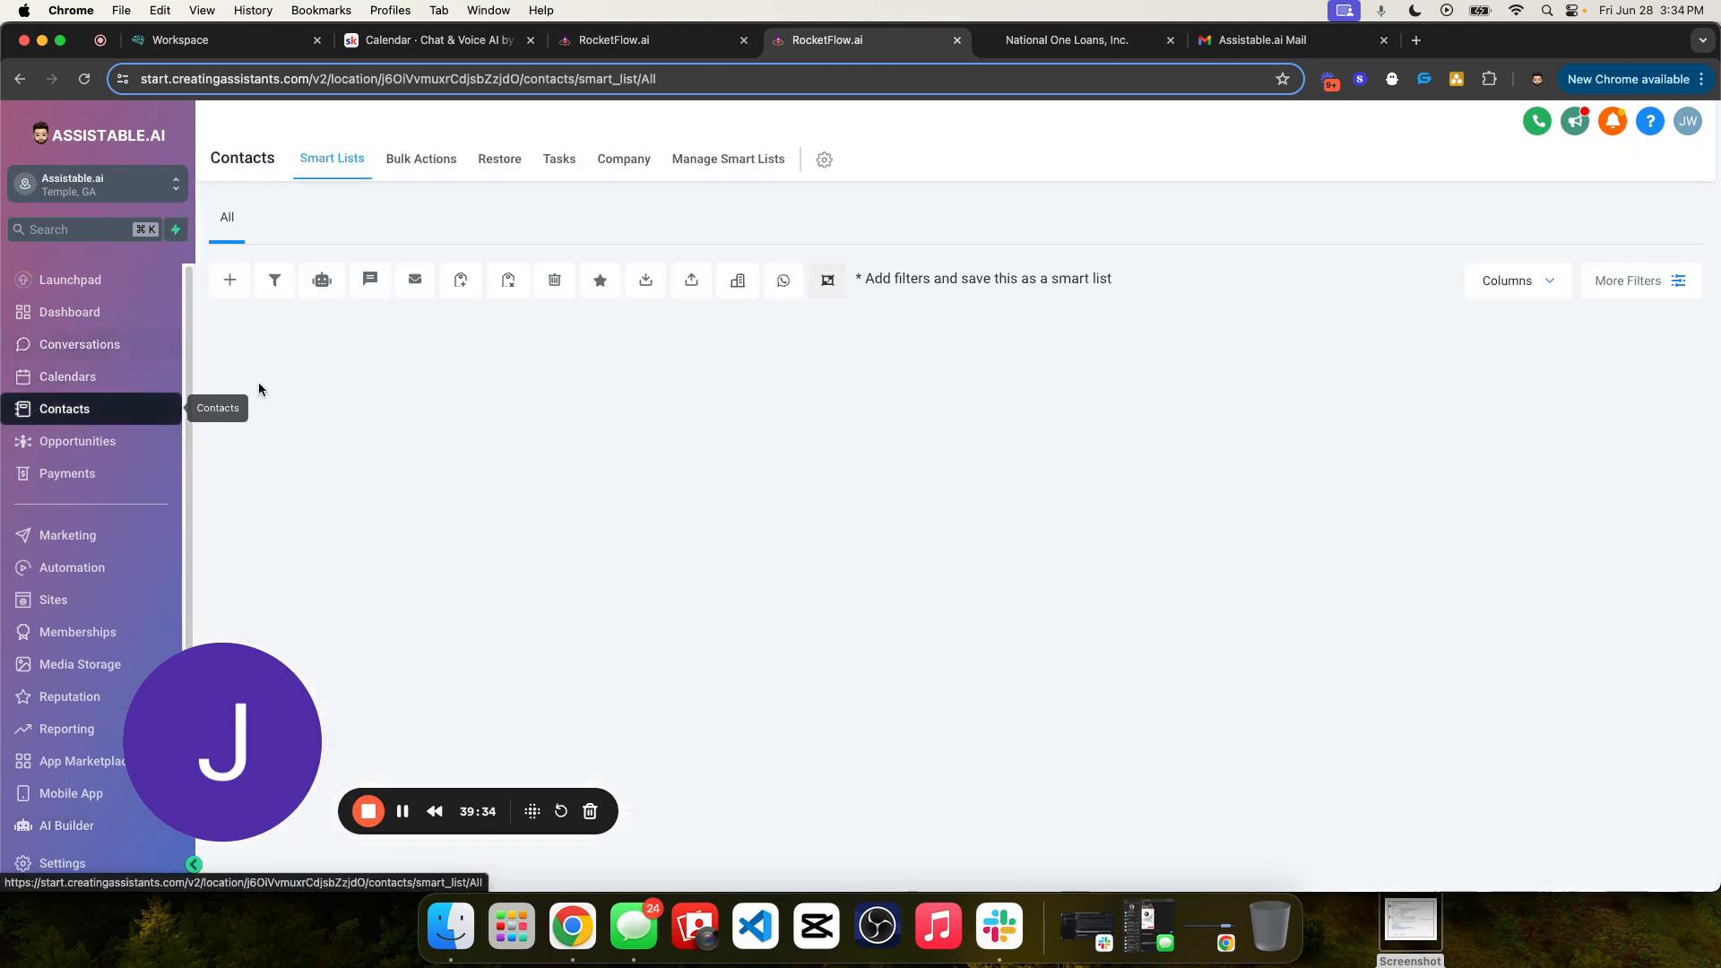
{"action": "left_click", "coordinate": [375, 416]}
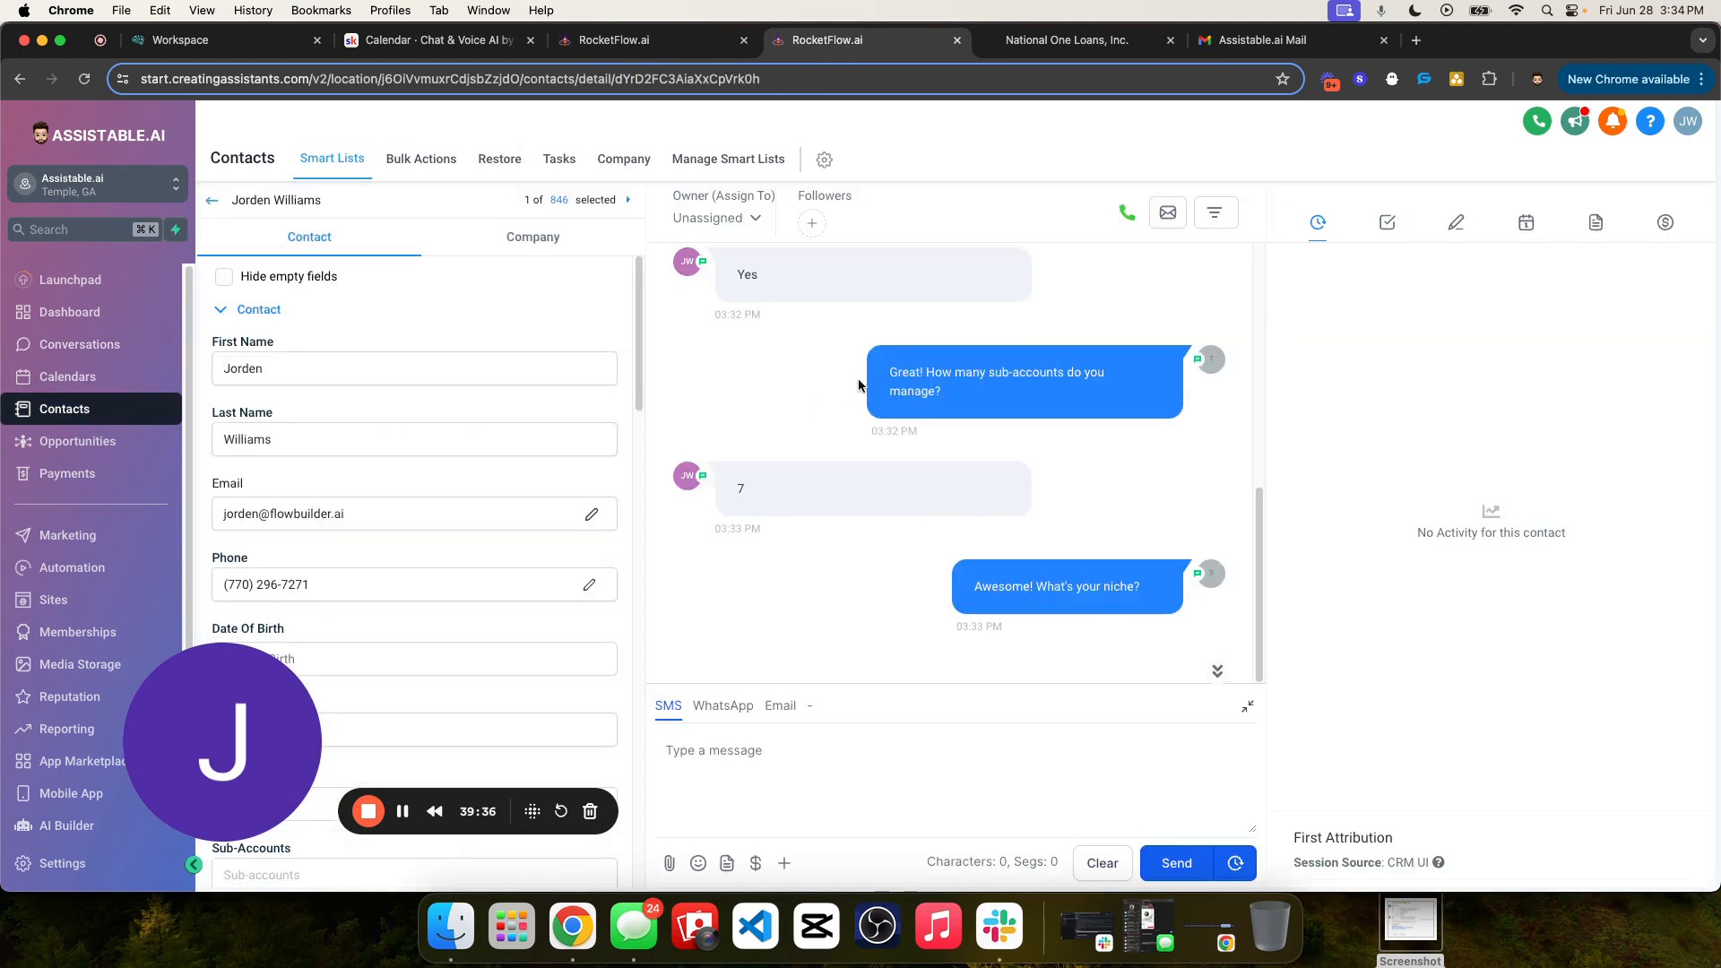
{"action": "scroll", "coordinate": [1074, 449], "scroll_direction": "up", "scroll_amount": 2}
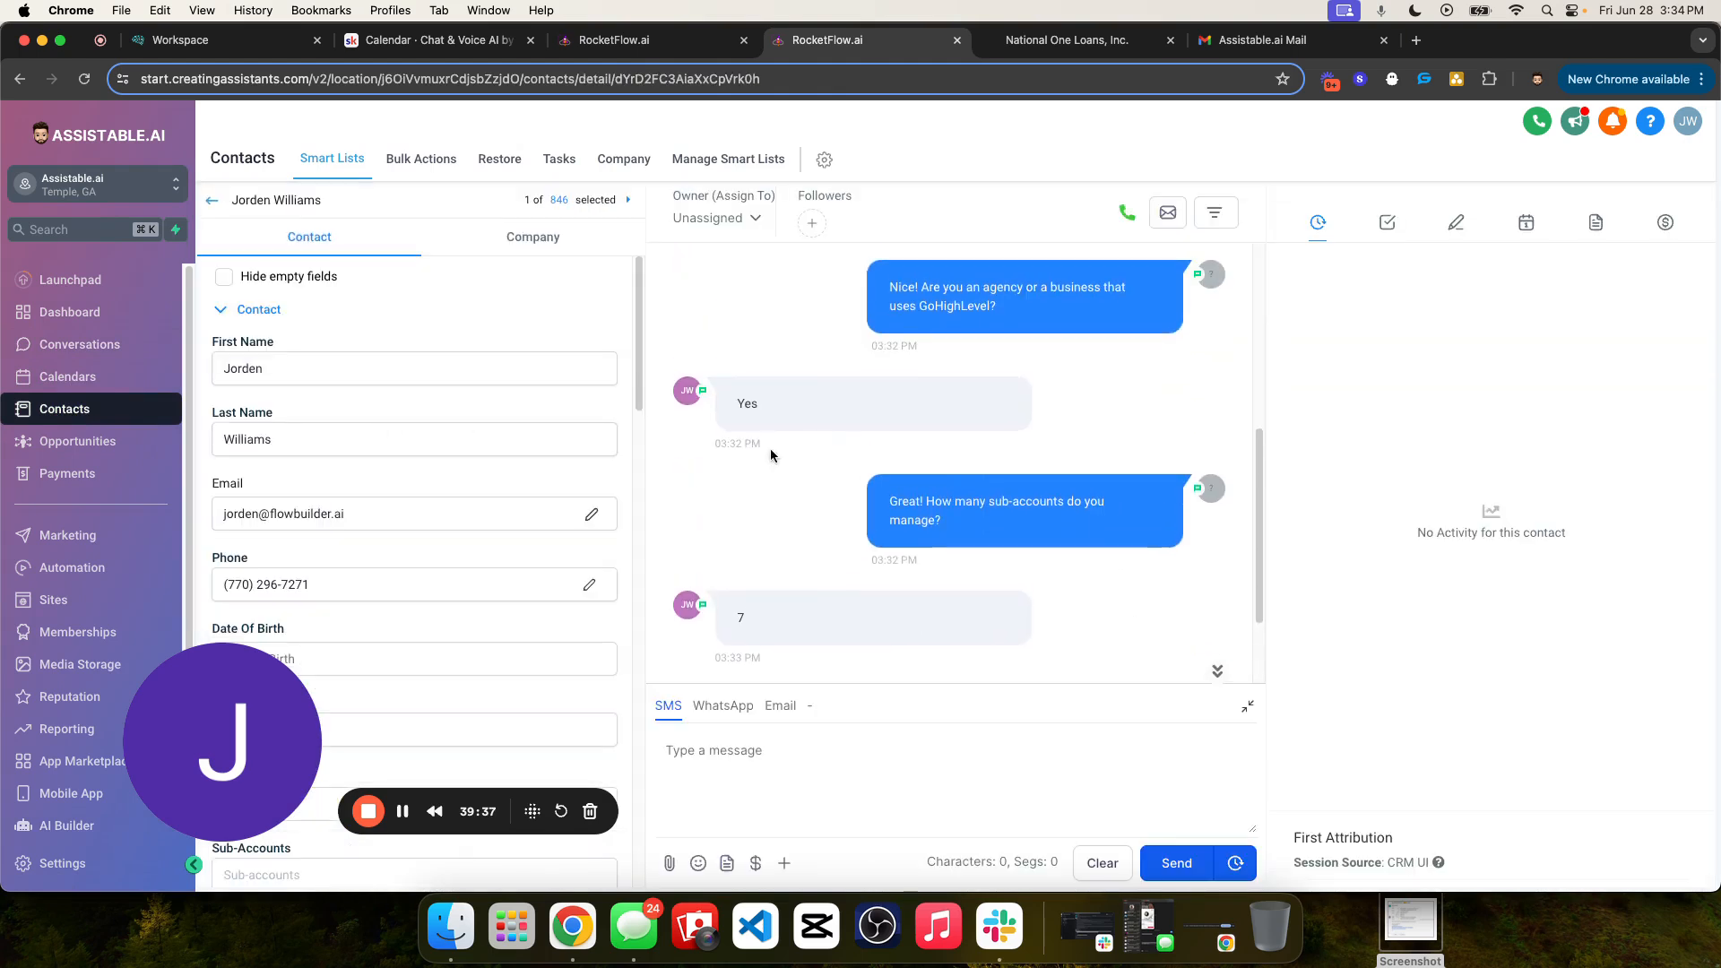
{"action": "left_click", "coordinate": [1456, 223]}
{"action": "left_click_drag", "start_coordinate": [1301, 325], "coordinate": [1453, 330]}
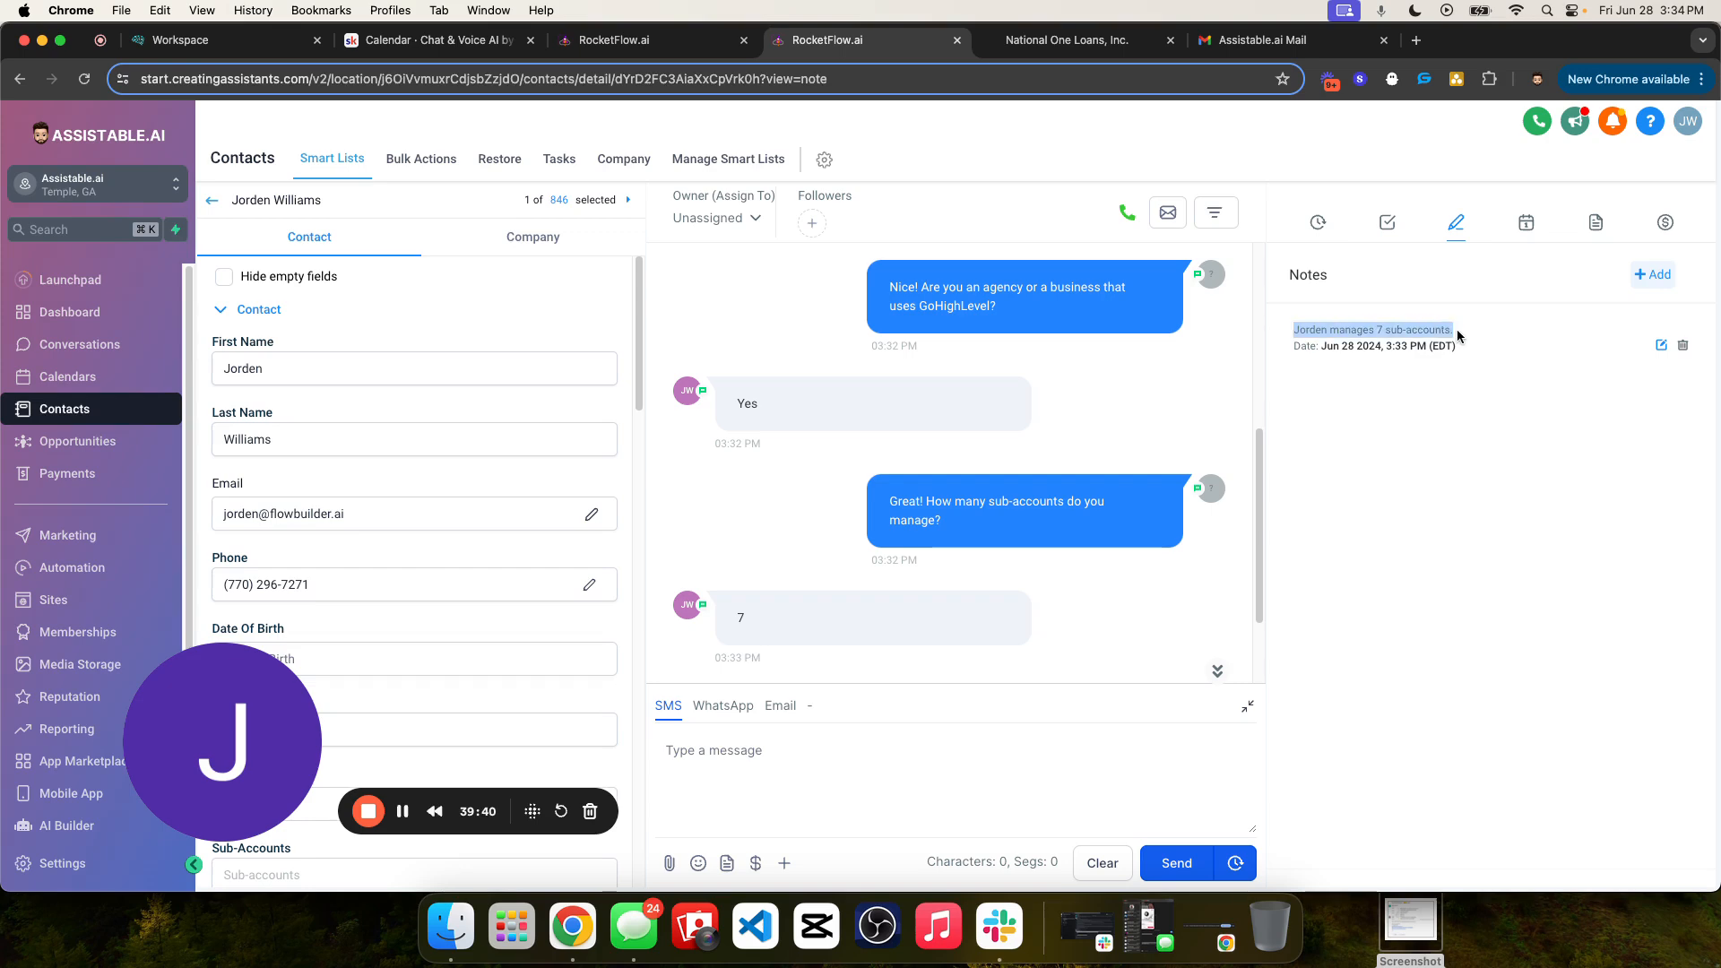
- Go back to the AI Builder conversation and examine the create_note task name in the chat
{"action": "left_click", "coordinate": [87, 829]}
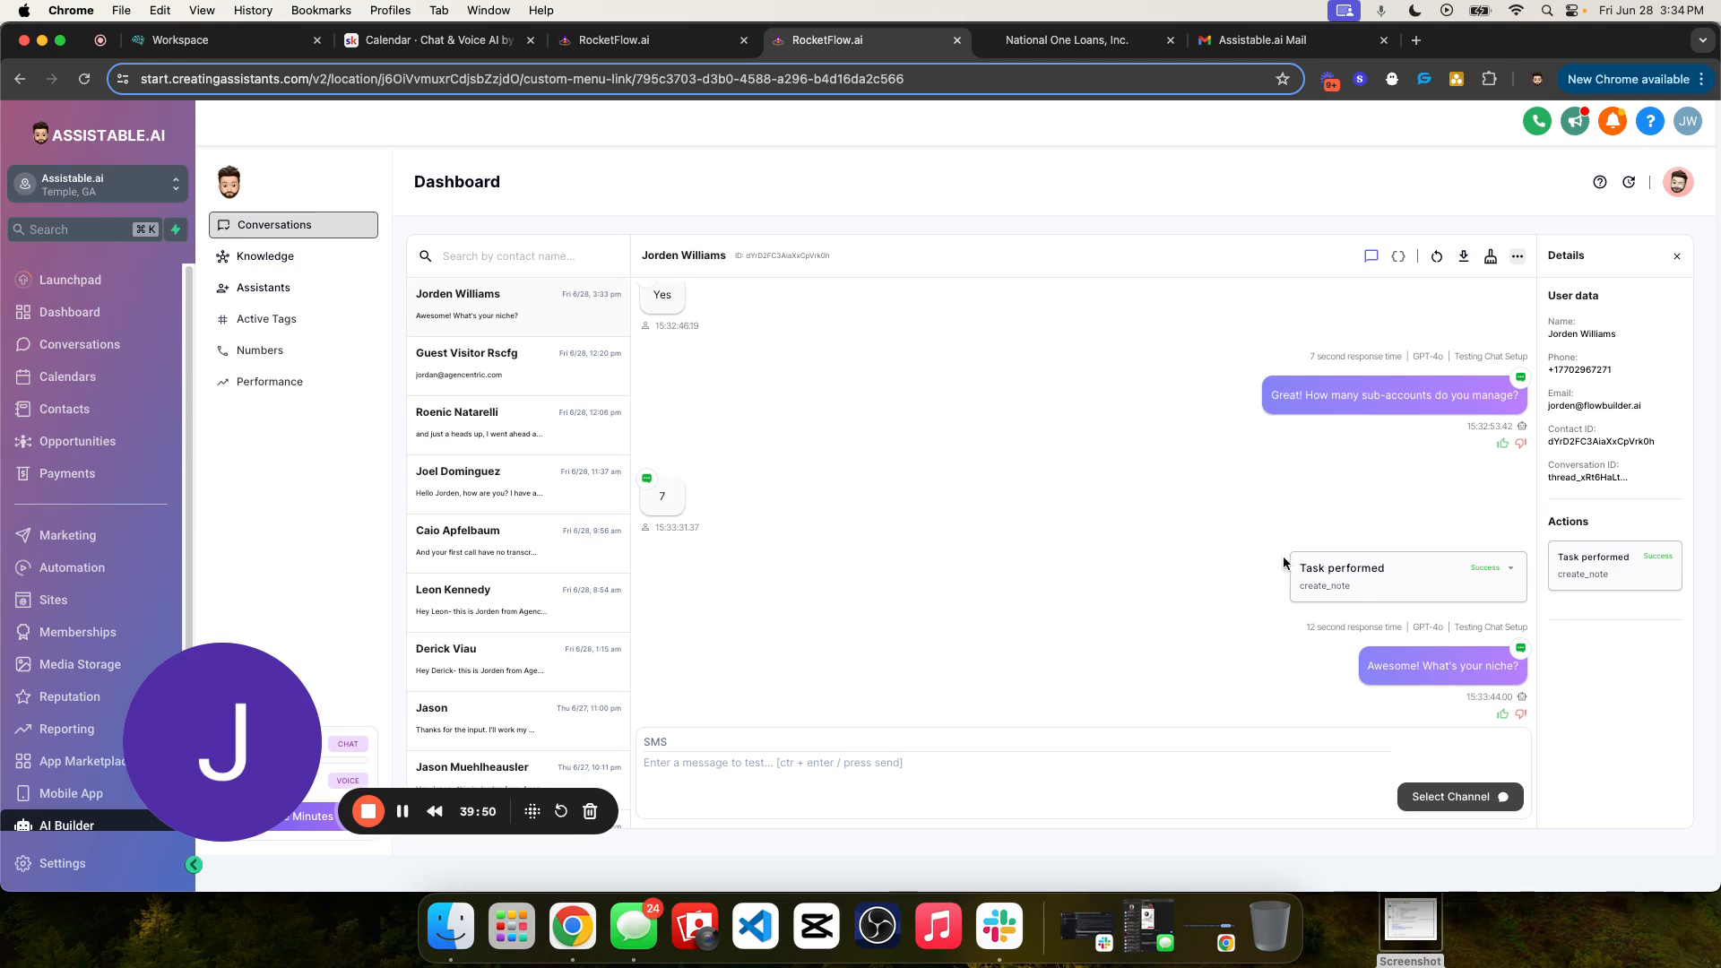
{"action": "double_click", "coordinate": [1320, 587]}
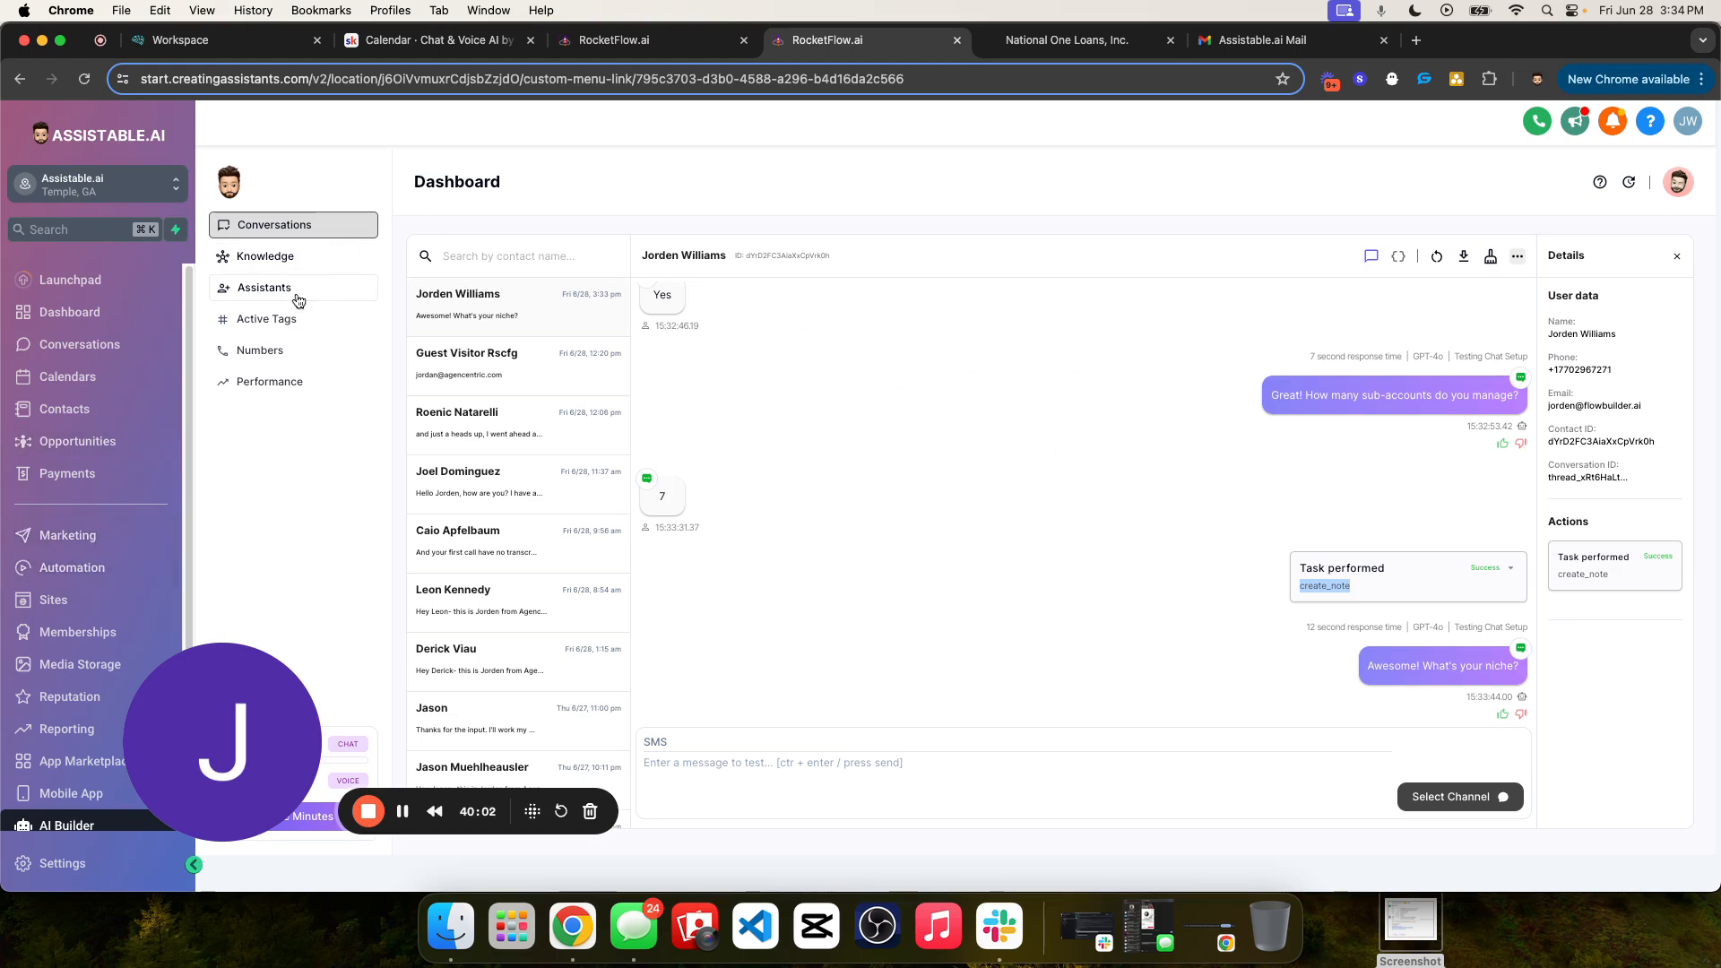
{"action": "left_click", "coordinate": [1196, 591]}
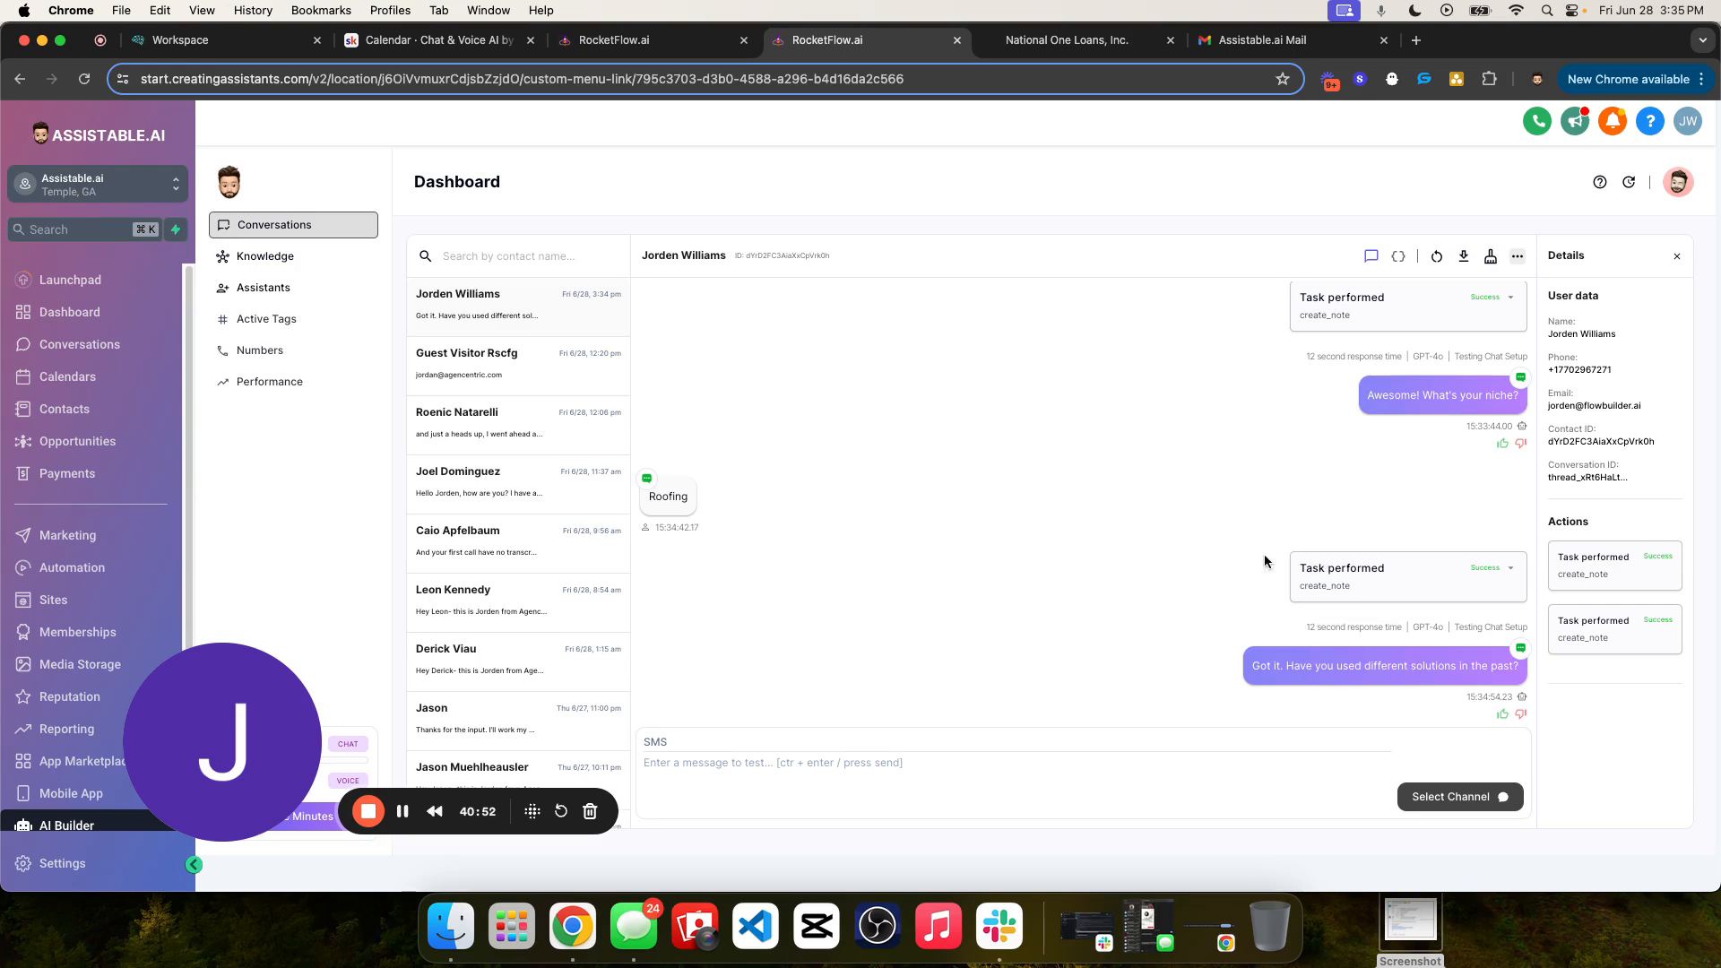
- Expand the create_note task under the "Roofing" reply, read the note text, and collapse it
{"action": "left_click", "coordinate": [1509, 570]}
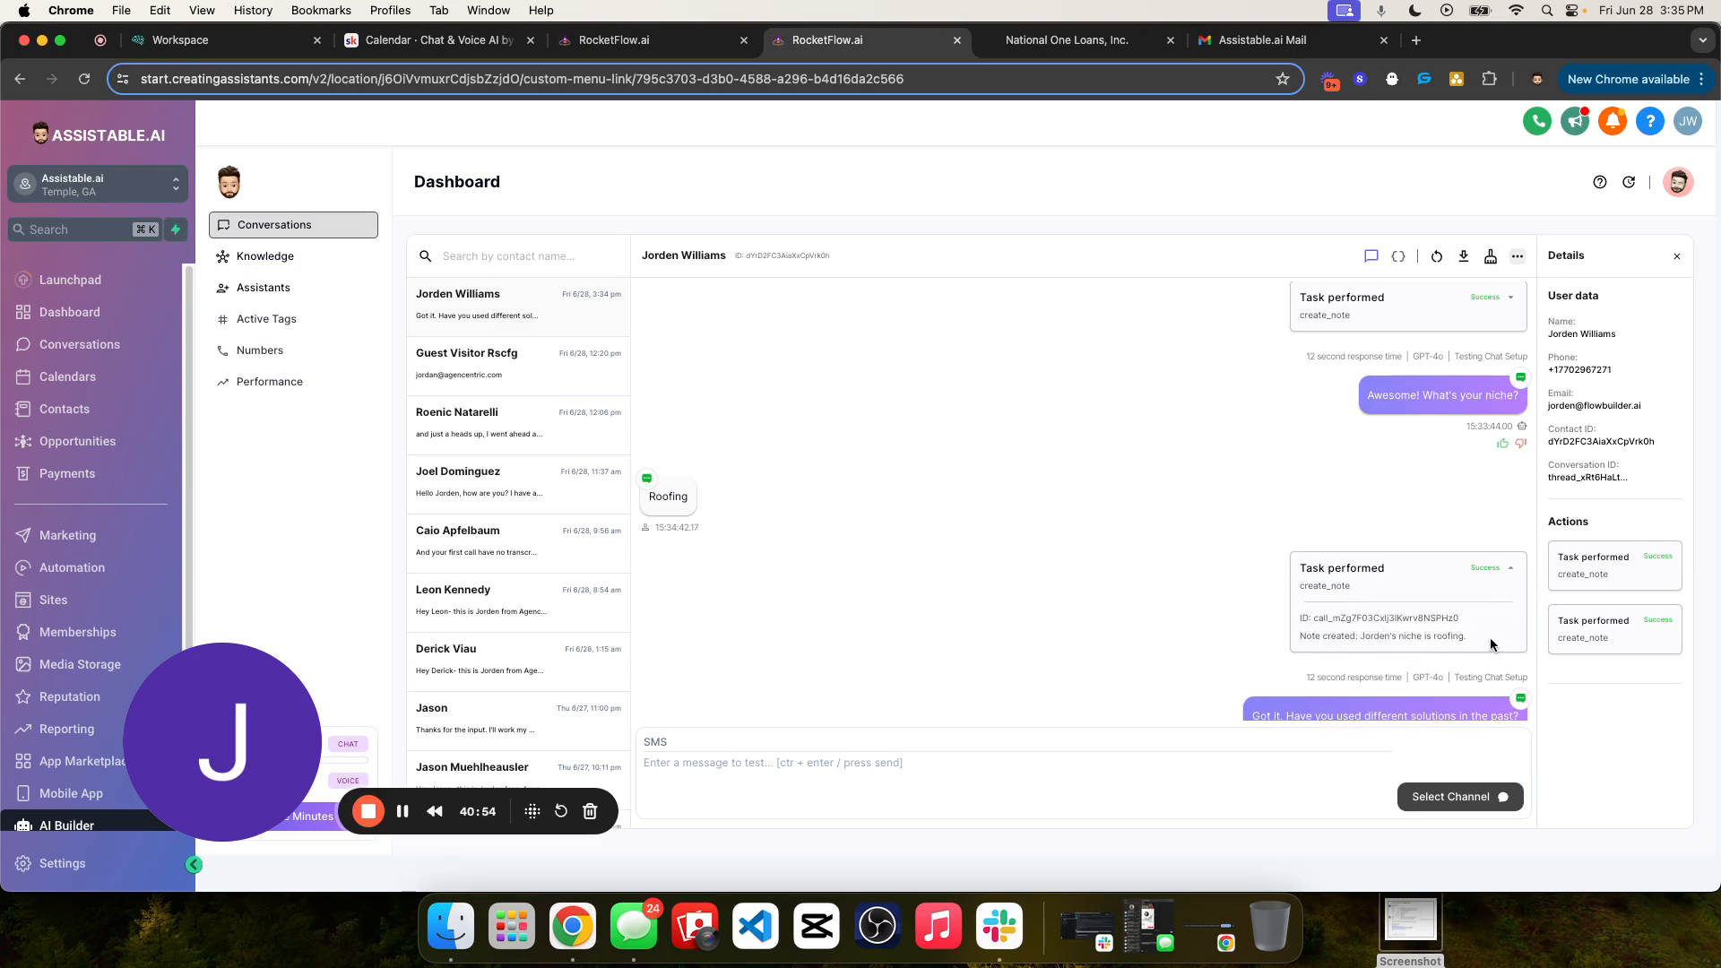
{"action": "triple_click", "coordinate": [1450, 637]}
{"action": "left_click", "coordinate": [1513, 570]}
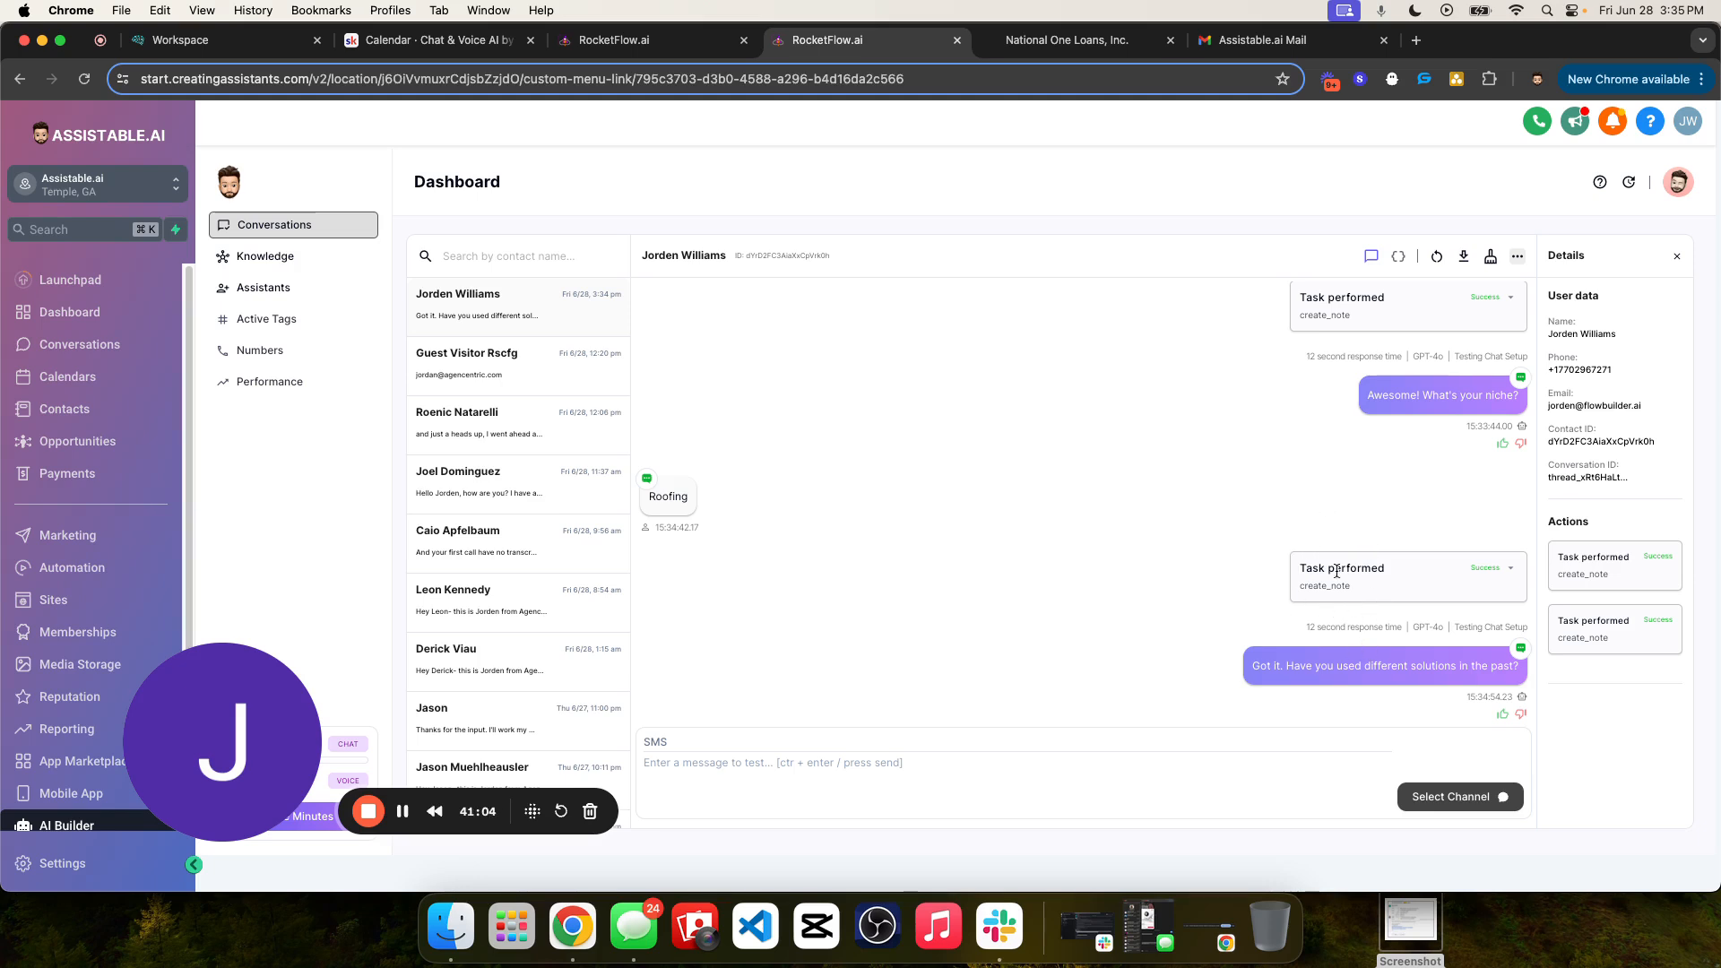
{"action": "left_click", "coordinate": [1506, 569]}
{"action": "scroll", "coordinate": [1353, 538], "scroll_direction": "down", "scroll_amount": 2}
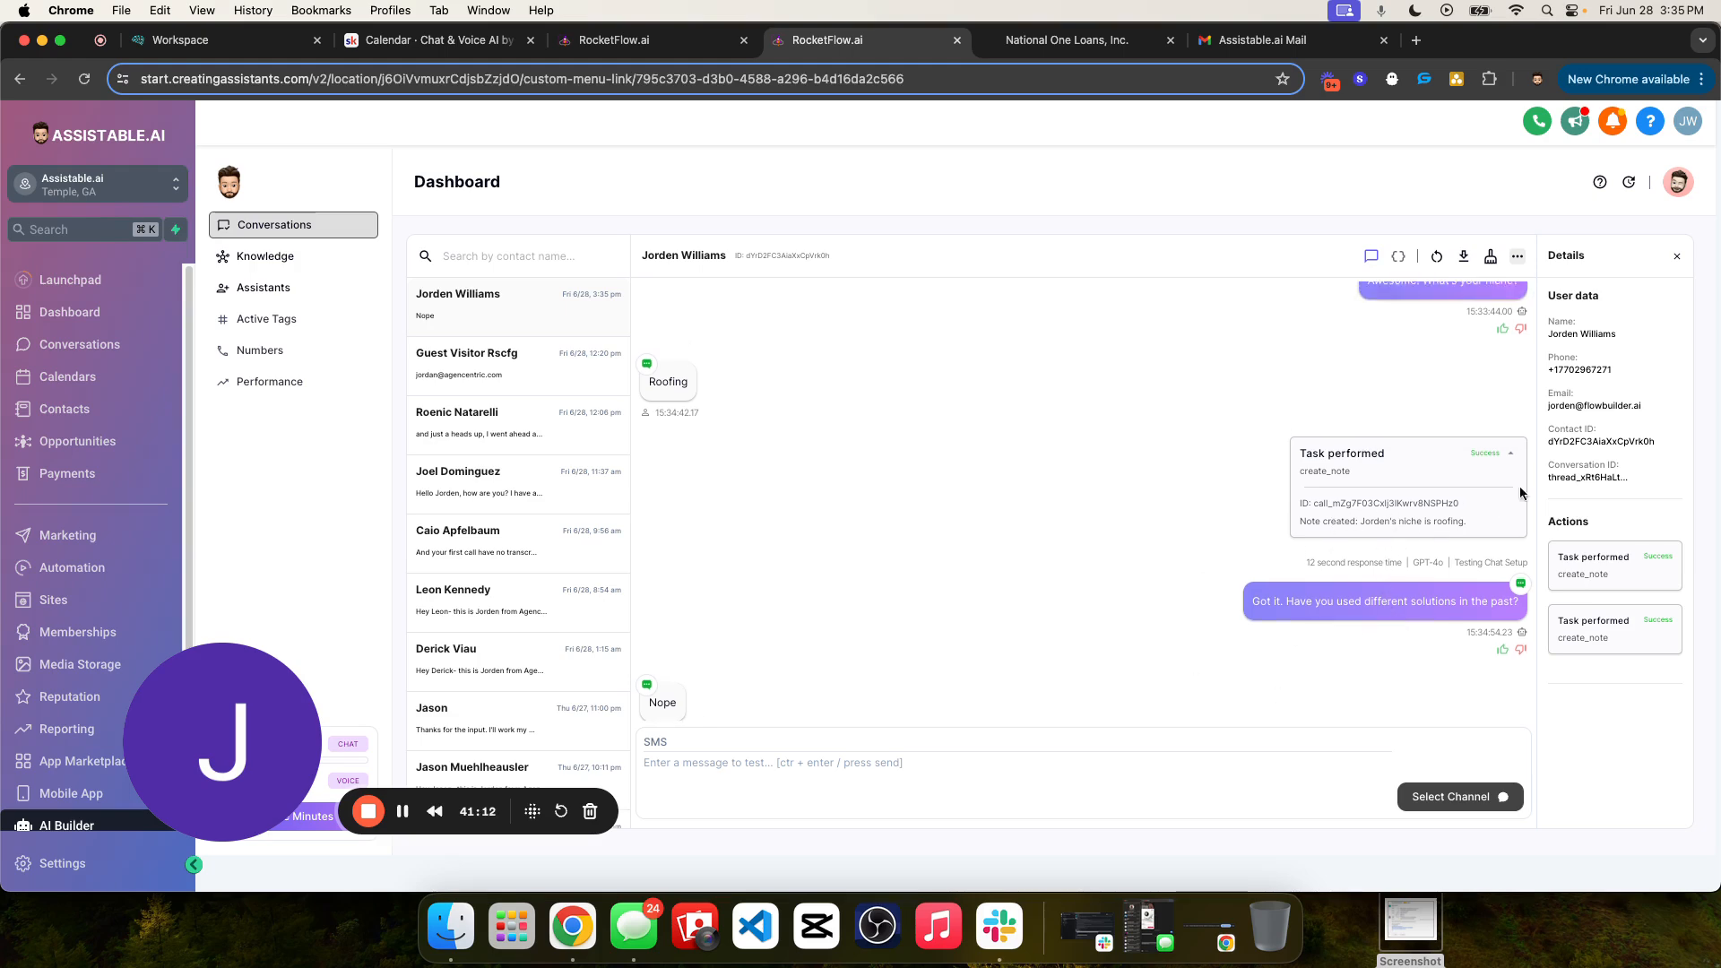
{"action": "left_click", "coordinate": [1509, 458]}
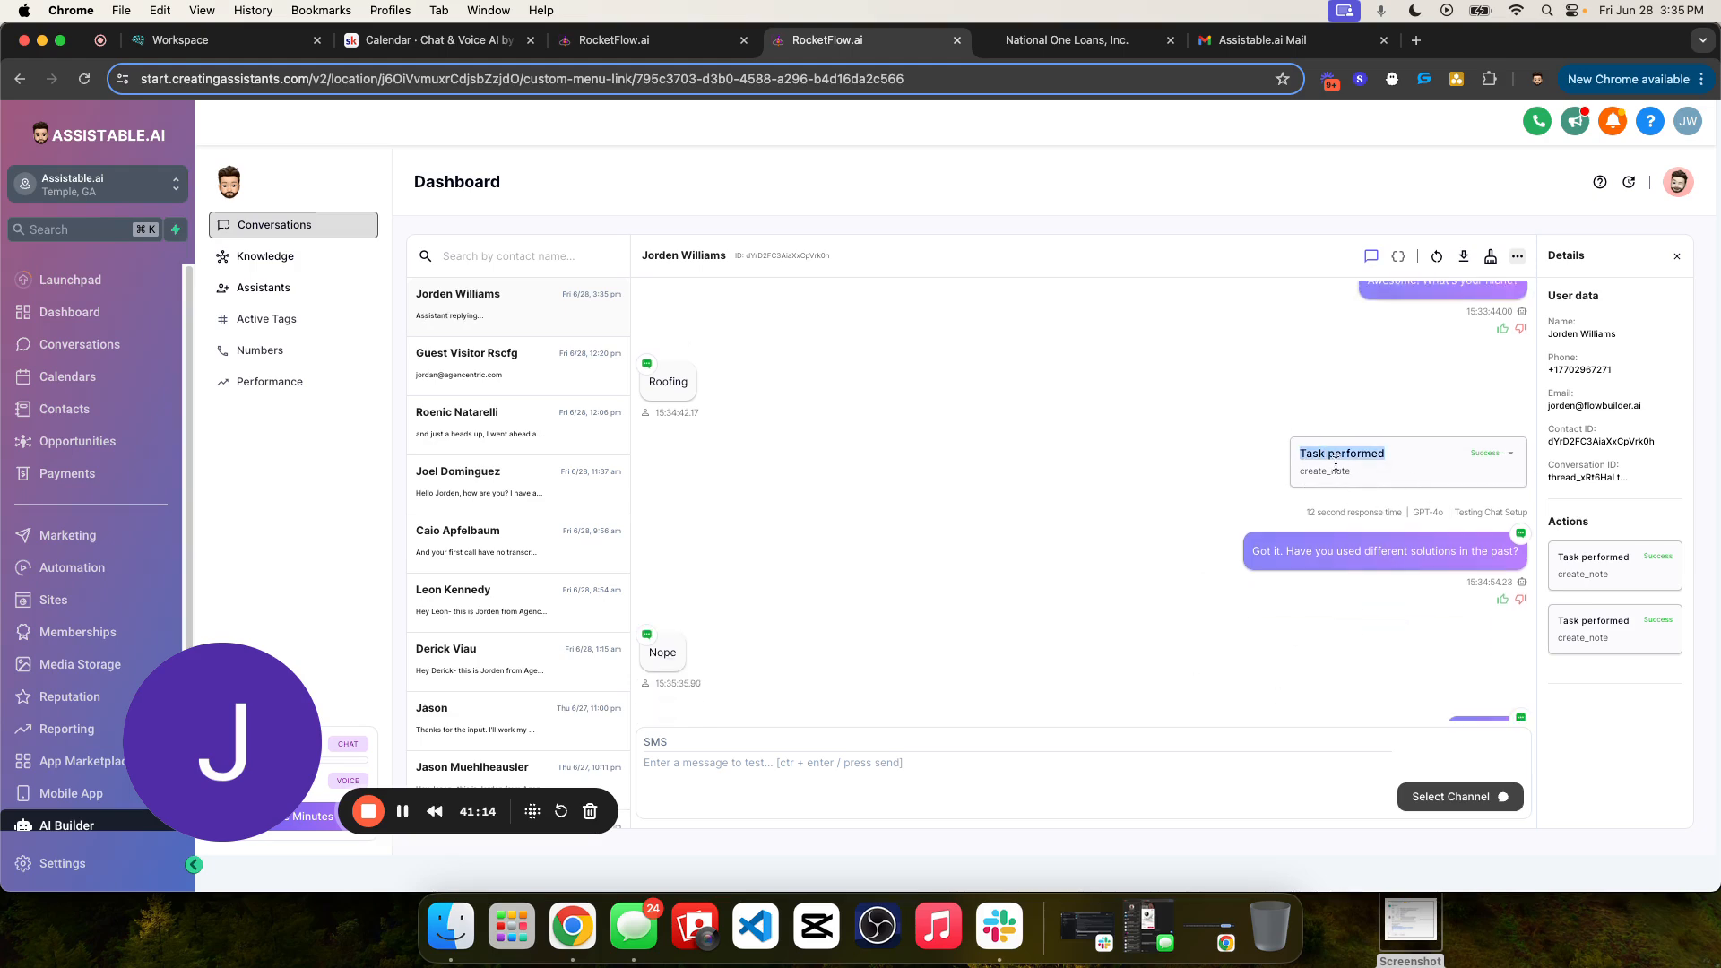
- Review the earlier create_note task in the chat and reread the note recorded for the contact's niche
{"action": "scroll", "coordinate": [1339, 472], "scroll_direction": "up", "scroll_amount": 3}
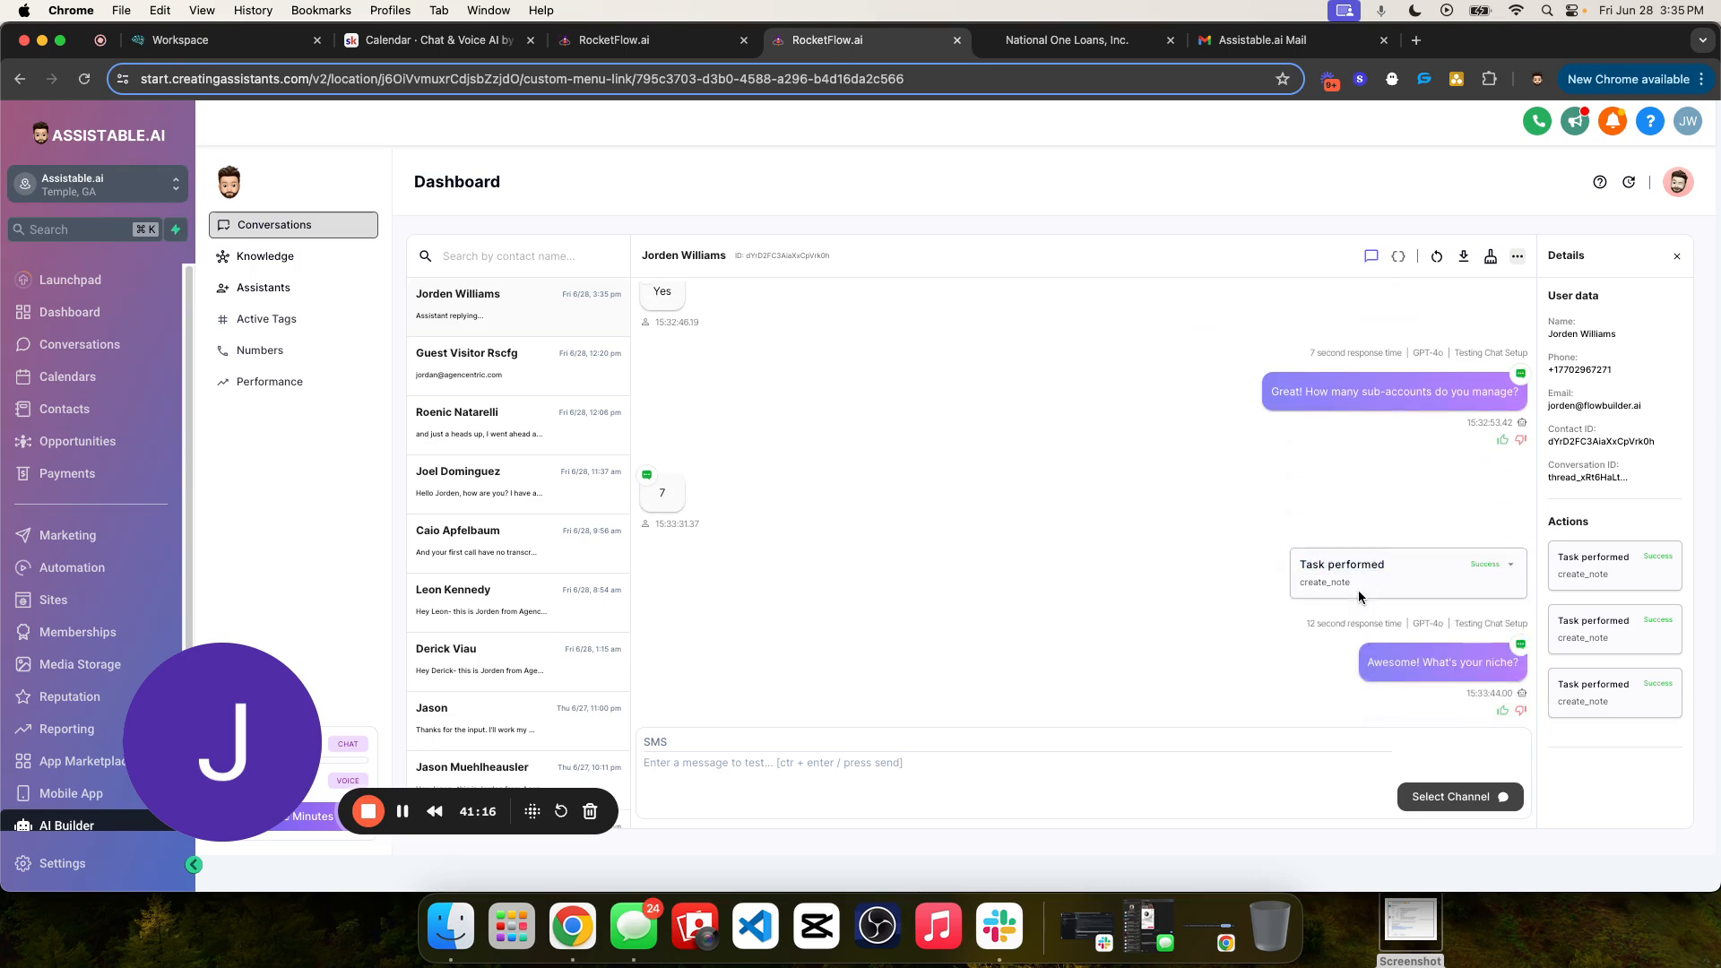
{"action": "double_click", "coordinate": [1333, 581]}
{"action": "left_click", "coordinate": [1512, 576]}
{"action": "left_click_drag", "start_coordinate": [1301, 640], "coordinate": [1455, 646]}
{"action": "left_click", "coordinate": [1454, 645]}
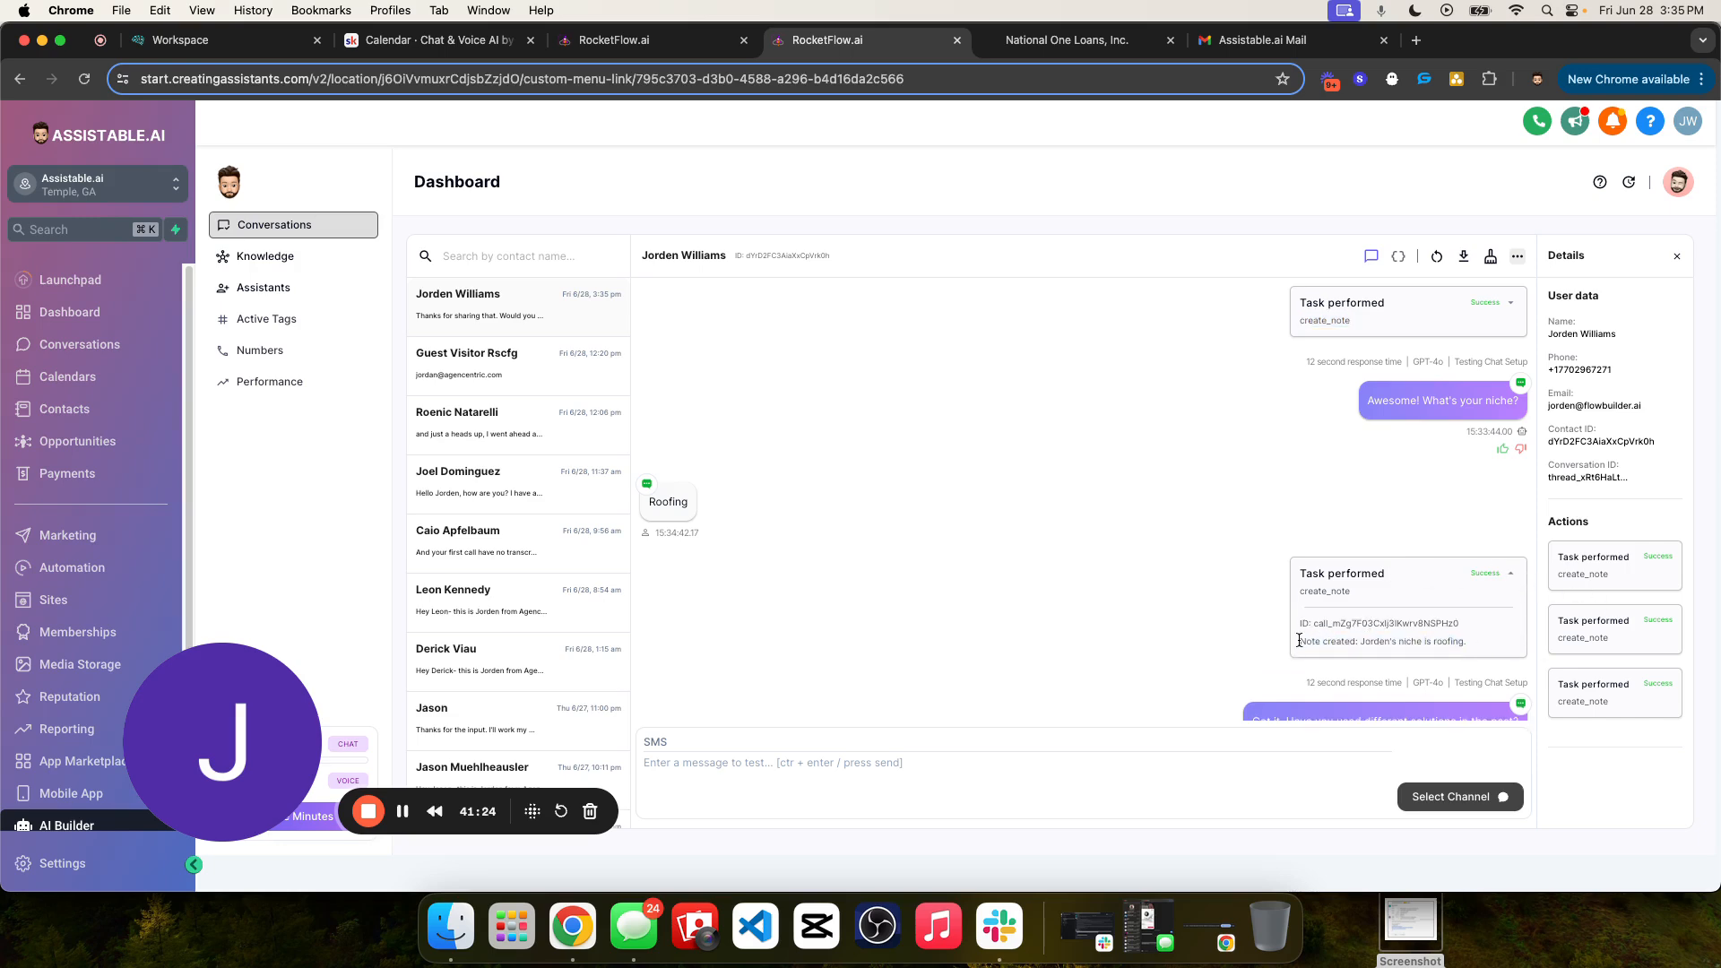
{"action": "left_click_drag", "start_coordinate": [1301, 640], "coordinate": [1417, 642]}
{"action": "left_click", "coordinate": [1418, 642]}
{"action": "left_click_drag", "start_coordinate": [1297, 642], "coordinate": [1495, 645]}
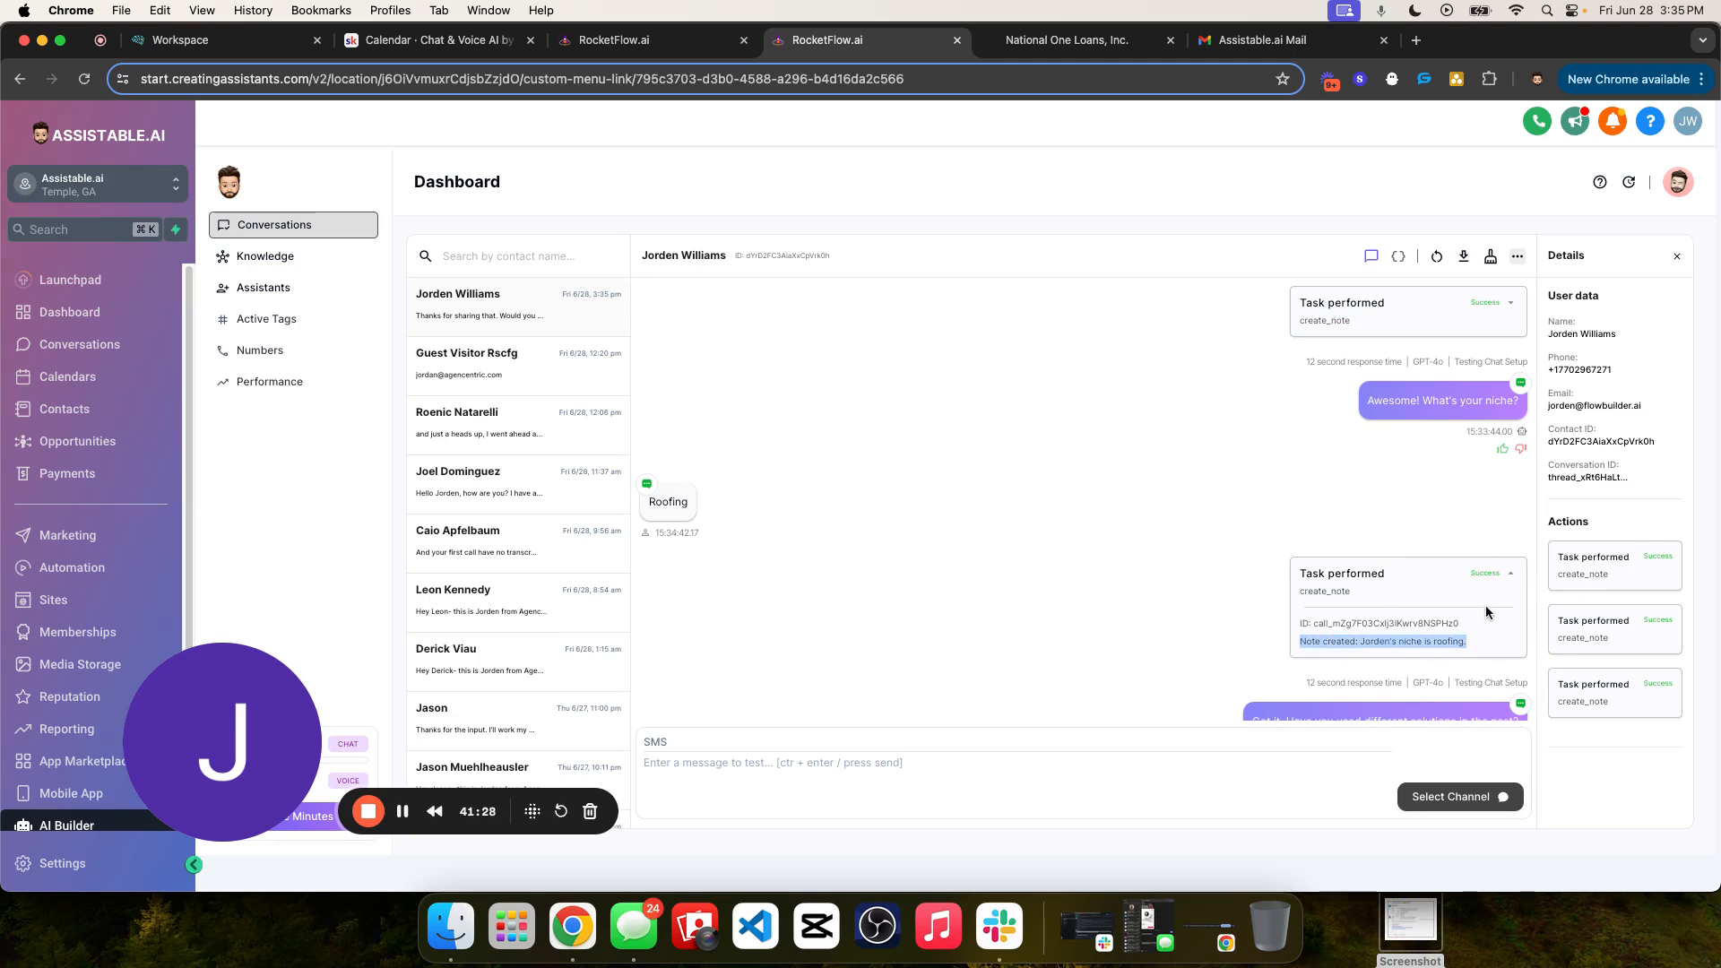
{"action": "double_click", "coordinate": [1401, 643]}
{"action": "left_click", "coordinate": [1513, 576]}
- Read the assistant's latest reply to the contact's "Nope" message at the end of the chat
{"action": "scroll", "coordinate": [1412, 583], "scroll_direction": "down", "scroll_amount": 3}
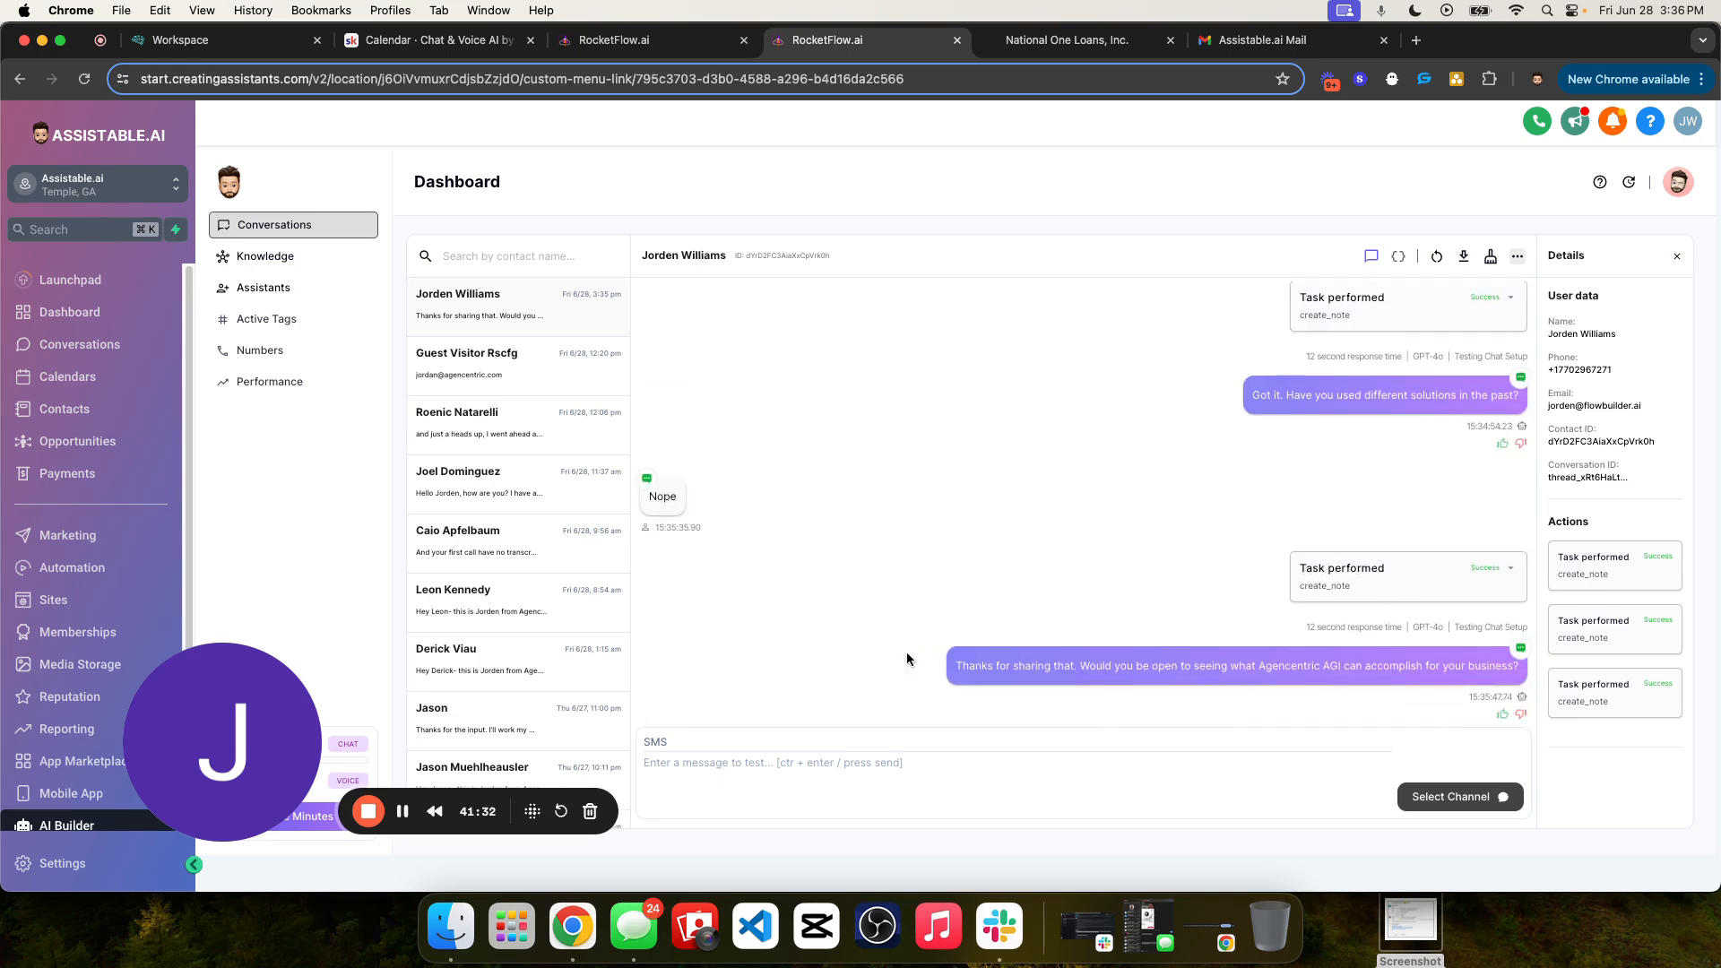
{"action": "left_click_drag", "start_coordinate": [907, 657], "coordinate": [1454, 675]}
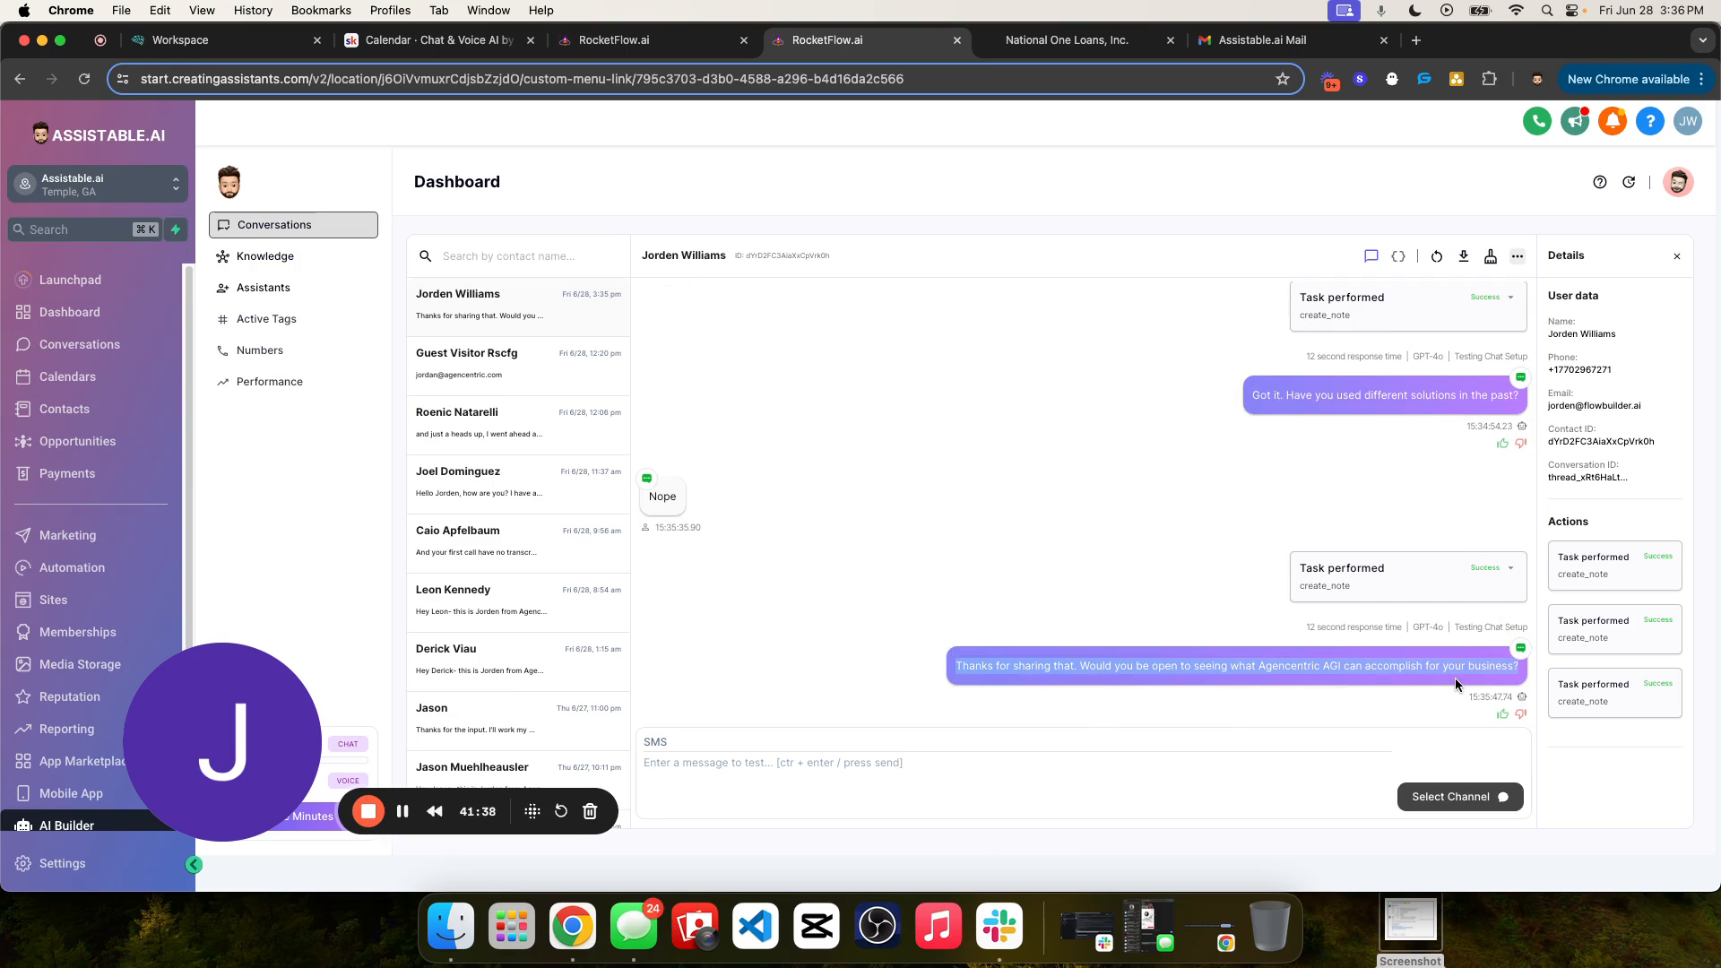
- Expand the create_note task under the contact's "Nope" message, read the note text, and collapse it
{"action": "left_click", "coordinate": [1512, 568]}
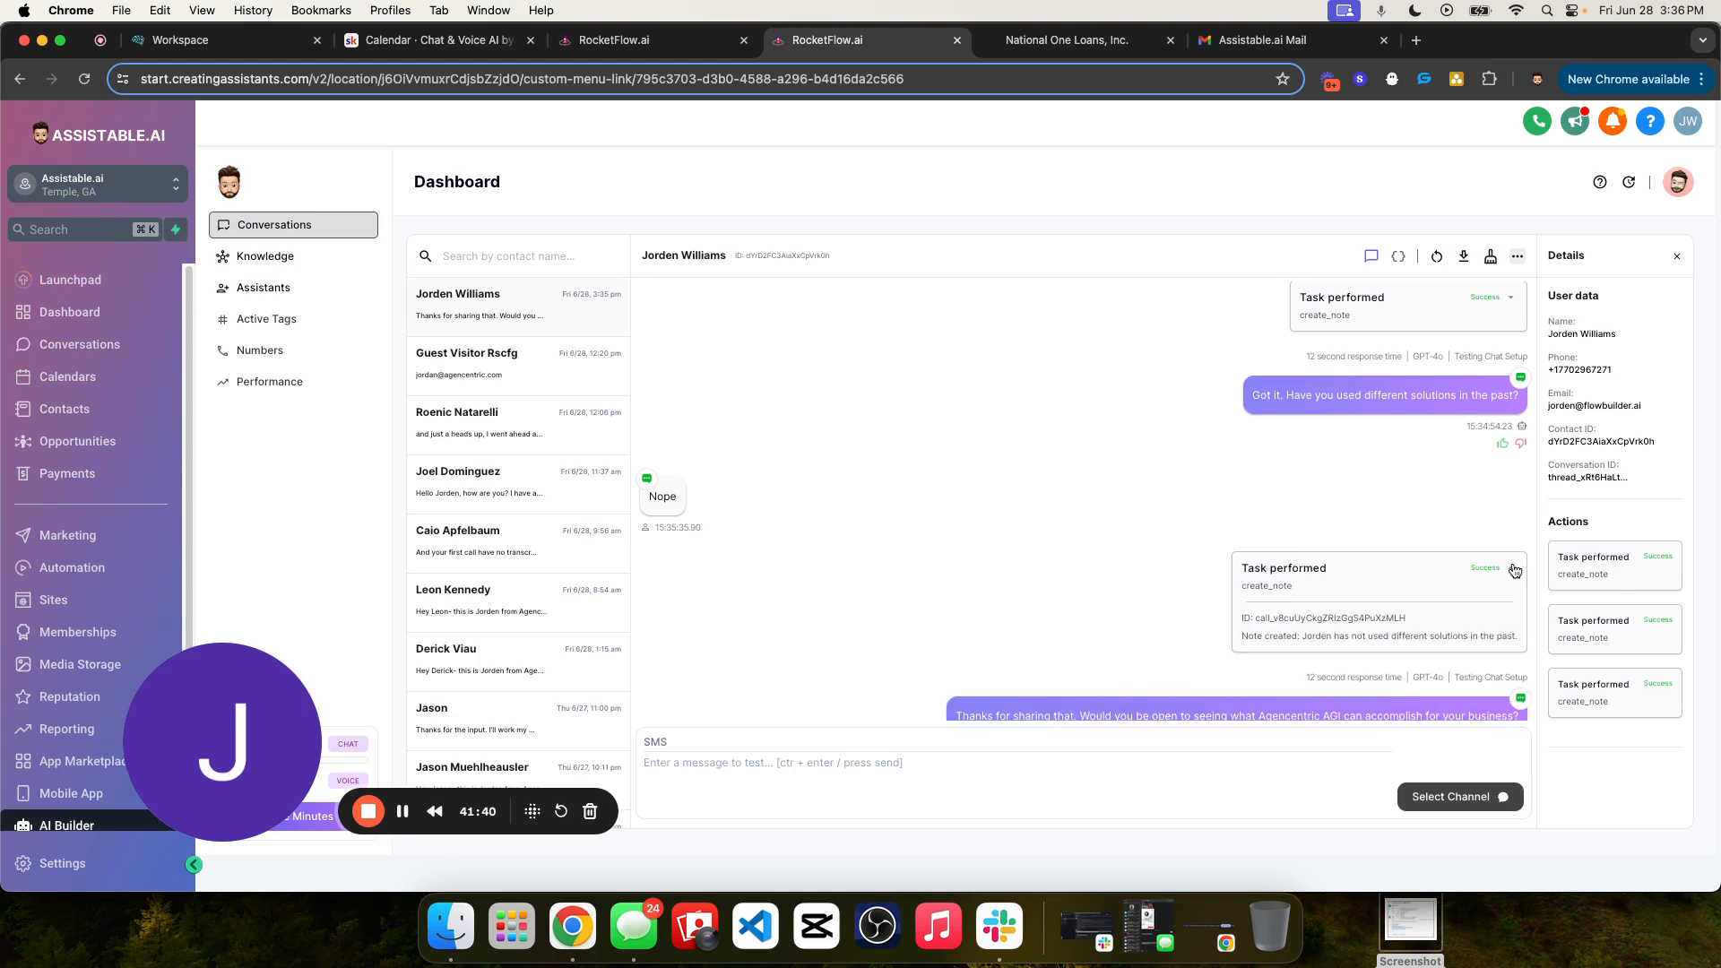
{"action": "left_click", "coordinate": [1513, 569]}
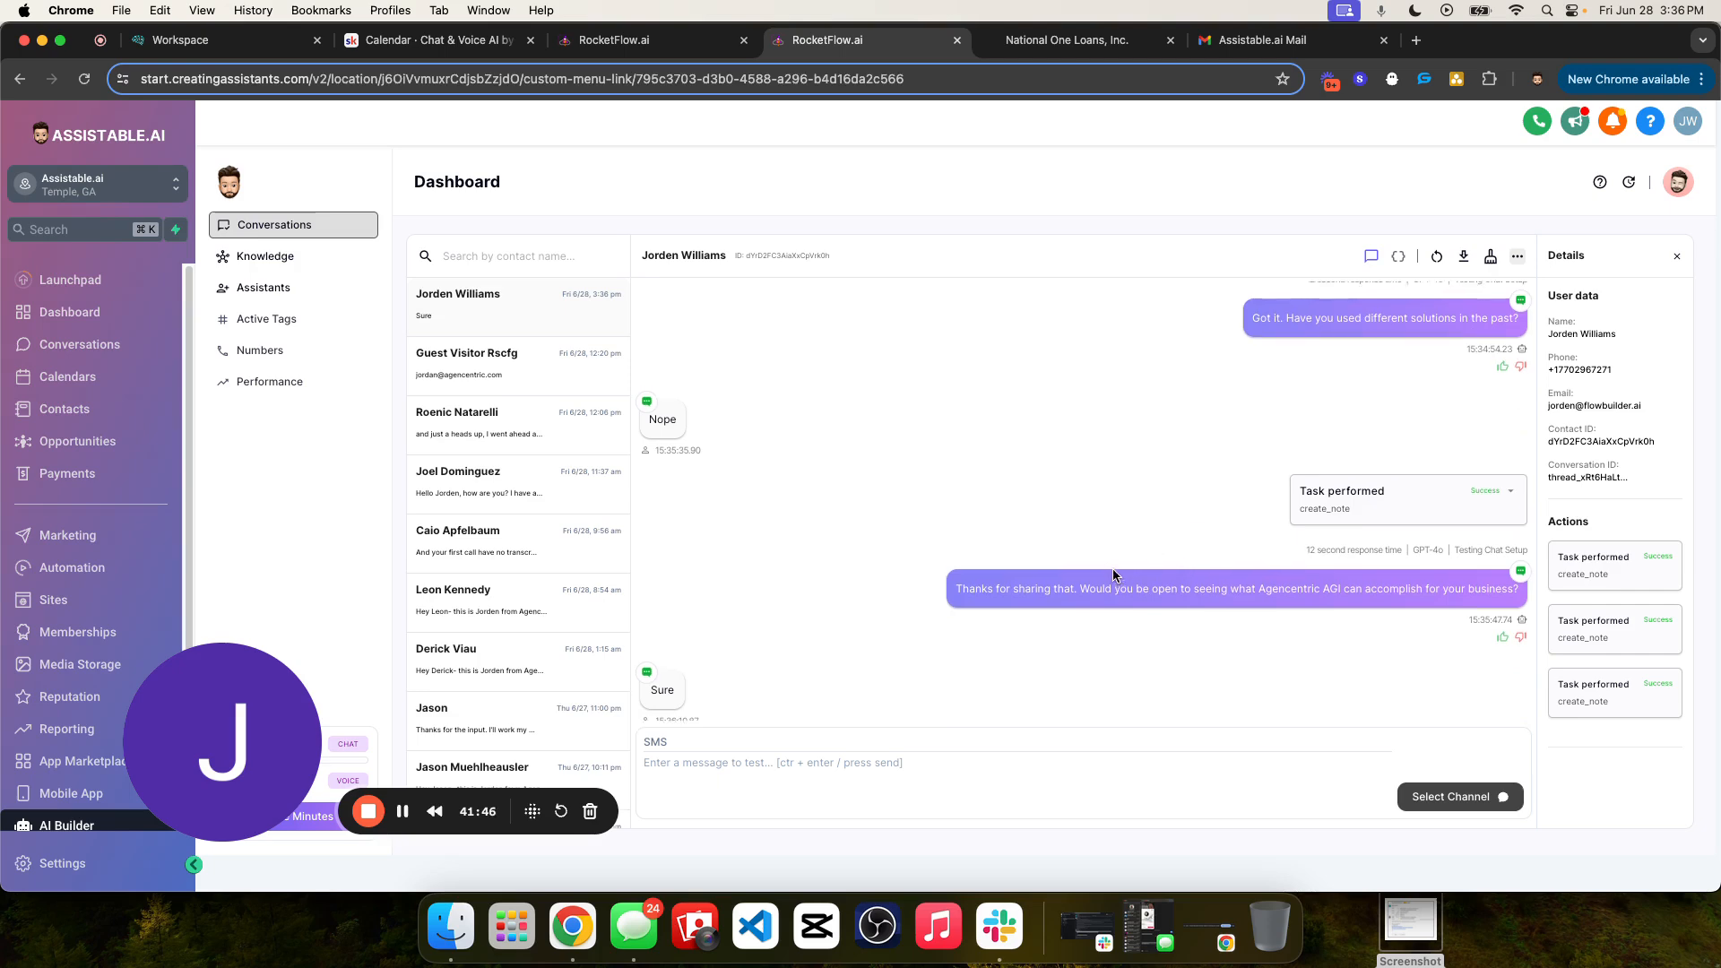
- Review the assistant's earlier qualification questions in the chat, from the GoHighLevel agency question through the niche question
{"action": "scroll", "coordinate": [1115, 573], "scroll_direction": "up", "scroll_amount": 10}
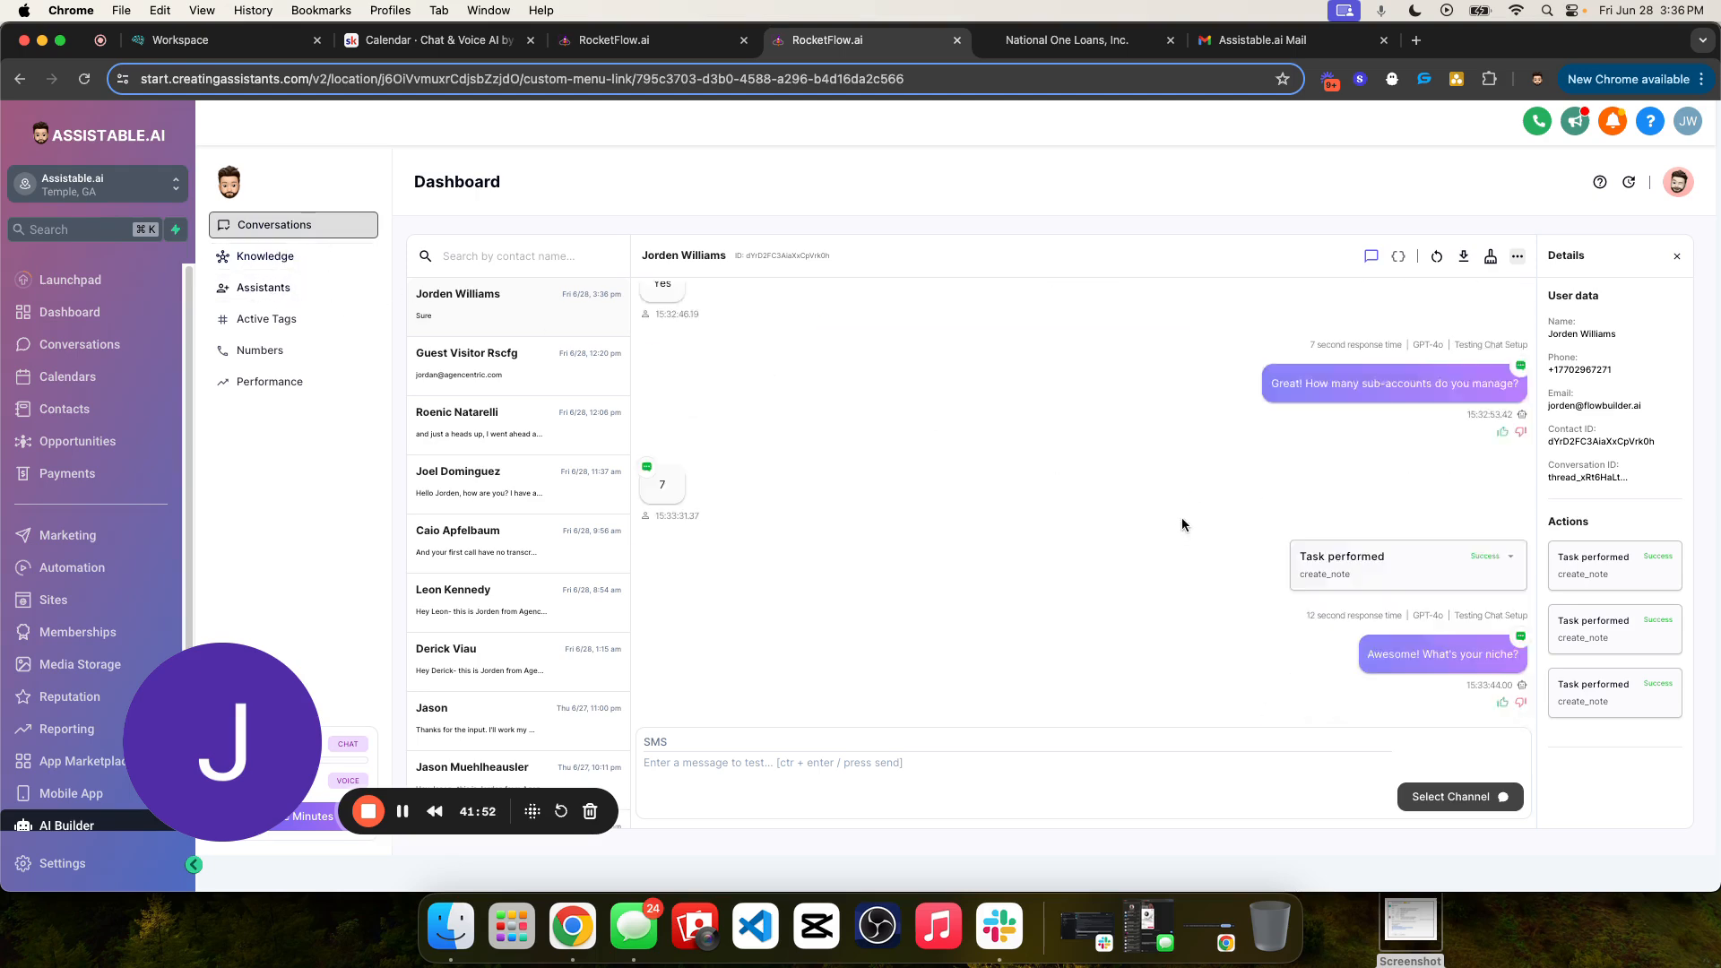
{"action": "triple_click", "coordinate": [1306, 524]}
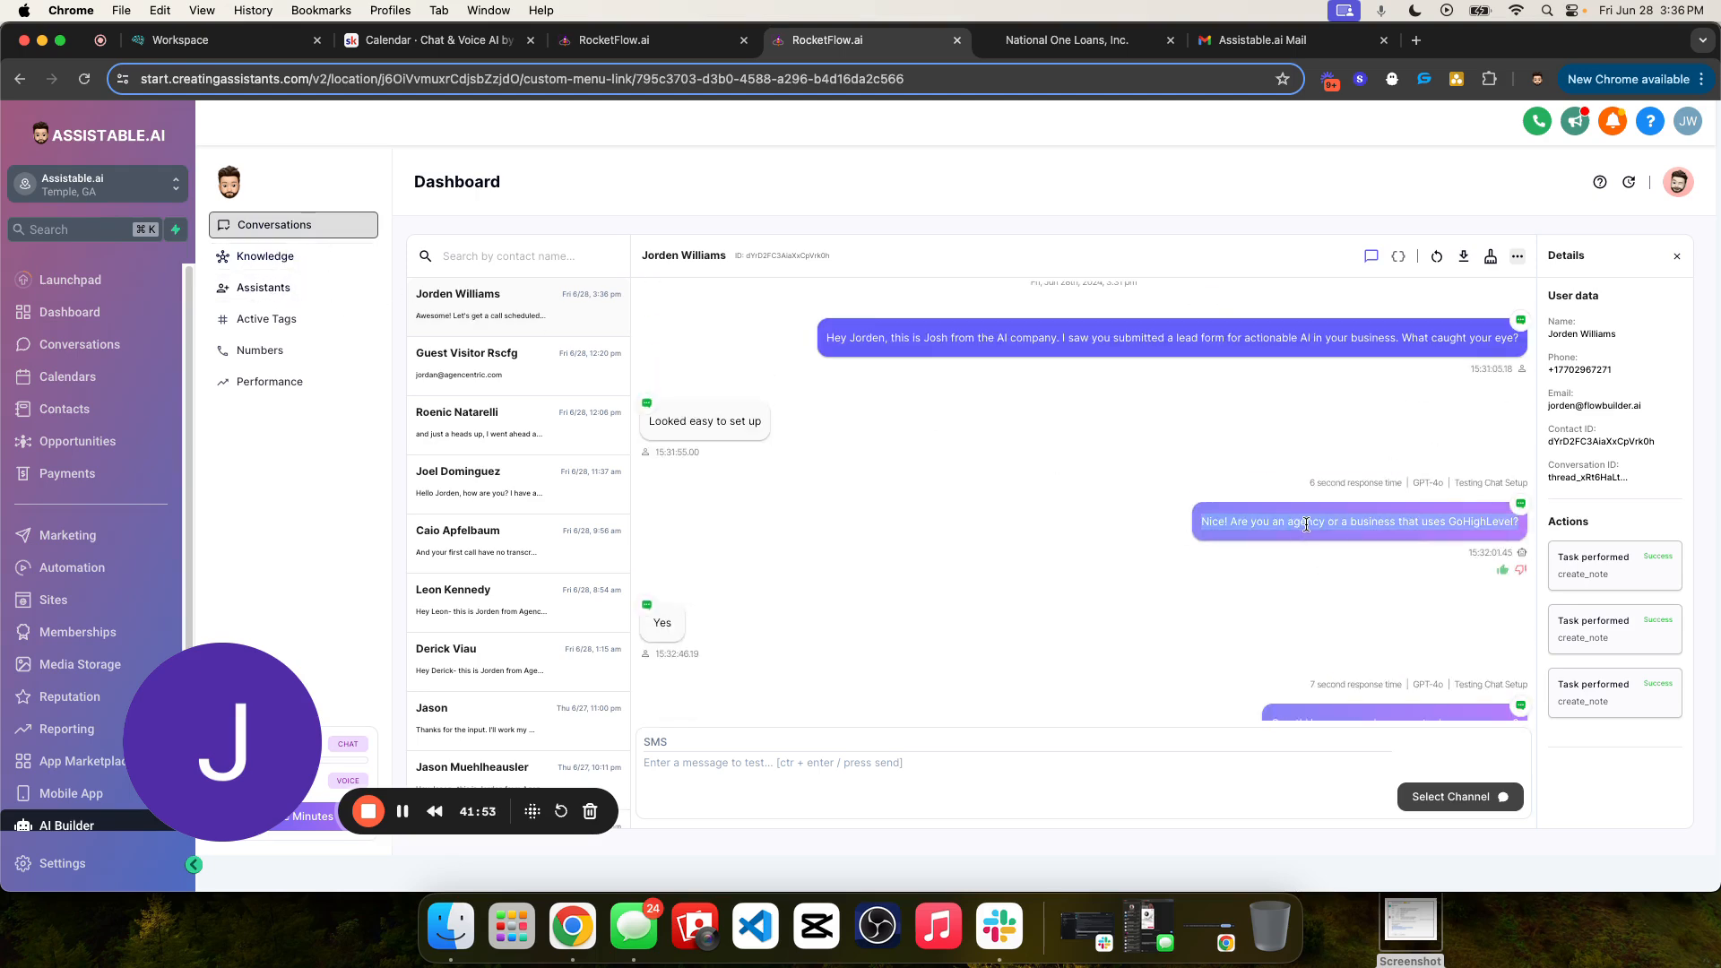
{"action": "double_click", "coordinate": [1242, 524]}
{"action": "scroll", "coordinate": [1379, 592], "scroll_direction": "down", "scroll_amount": 2}
{"action": "left_click", "coordinate": [1373, 571]}
{"action": "triple_click", "coordinate": [1373, 571]}
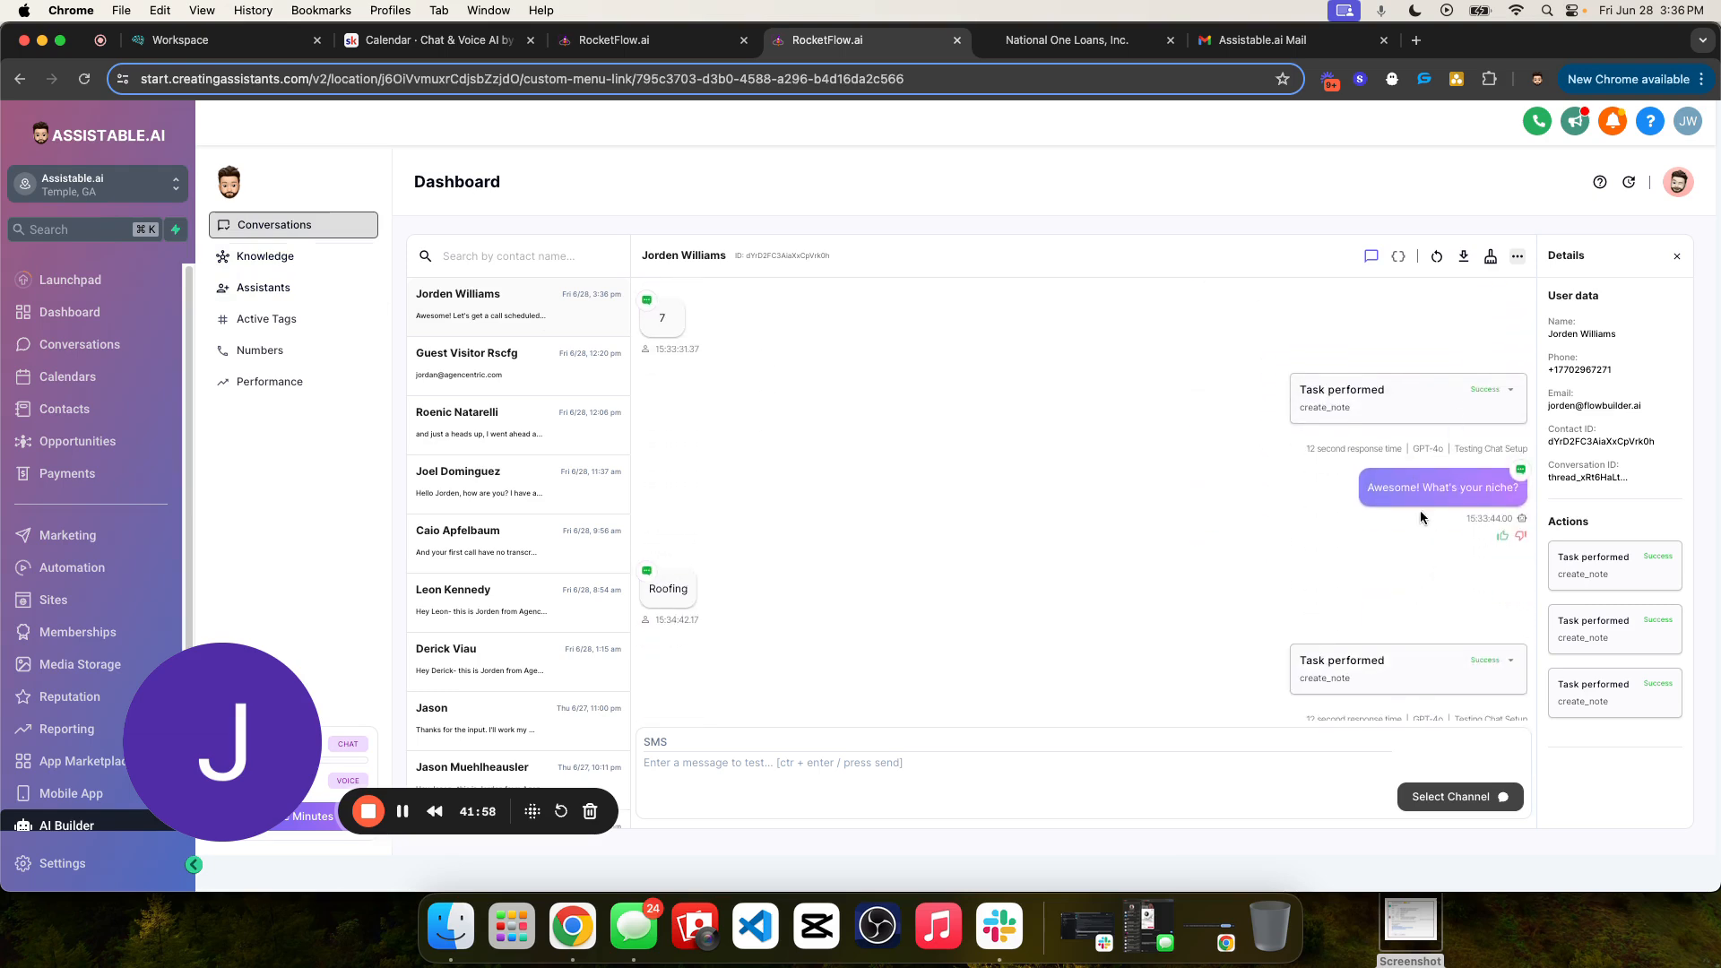
{"action": "triple_click", "coordinate": [1415, 487]}
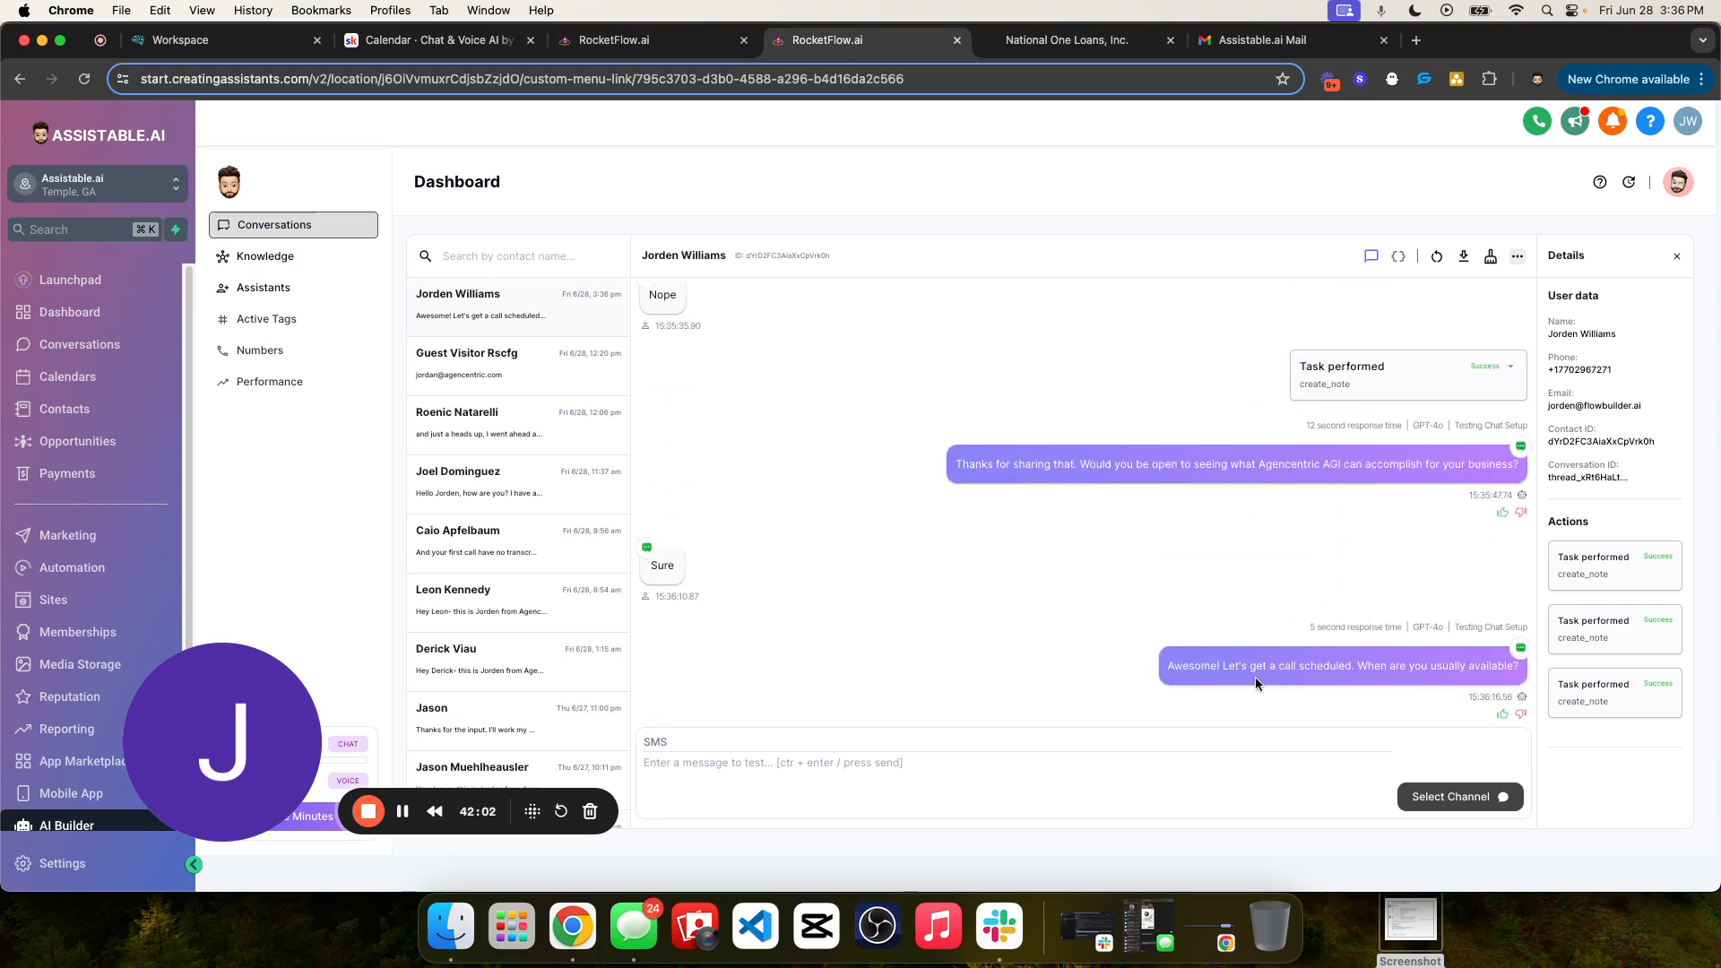
- Read the assistant's call-scheduling reply to "Sure" and compare it with its preceding question about Agencentric AGI
{"action": "double_click", "coordinate": [1228, 666]}
{"action": "left_click_drag", "start_coordinate": [1166, 667], "coordinate": [1529, 678]}
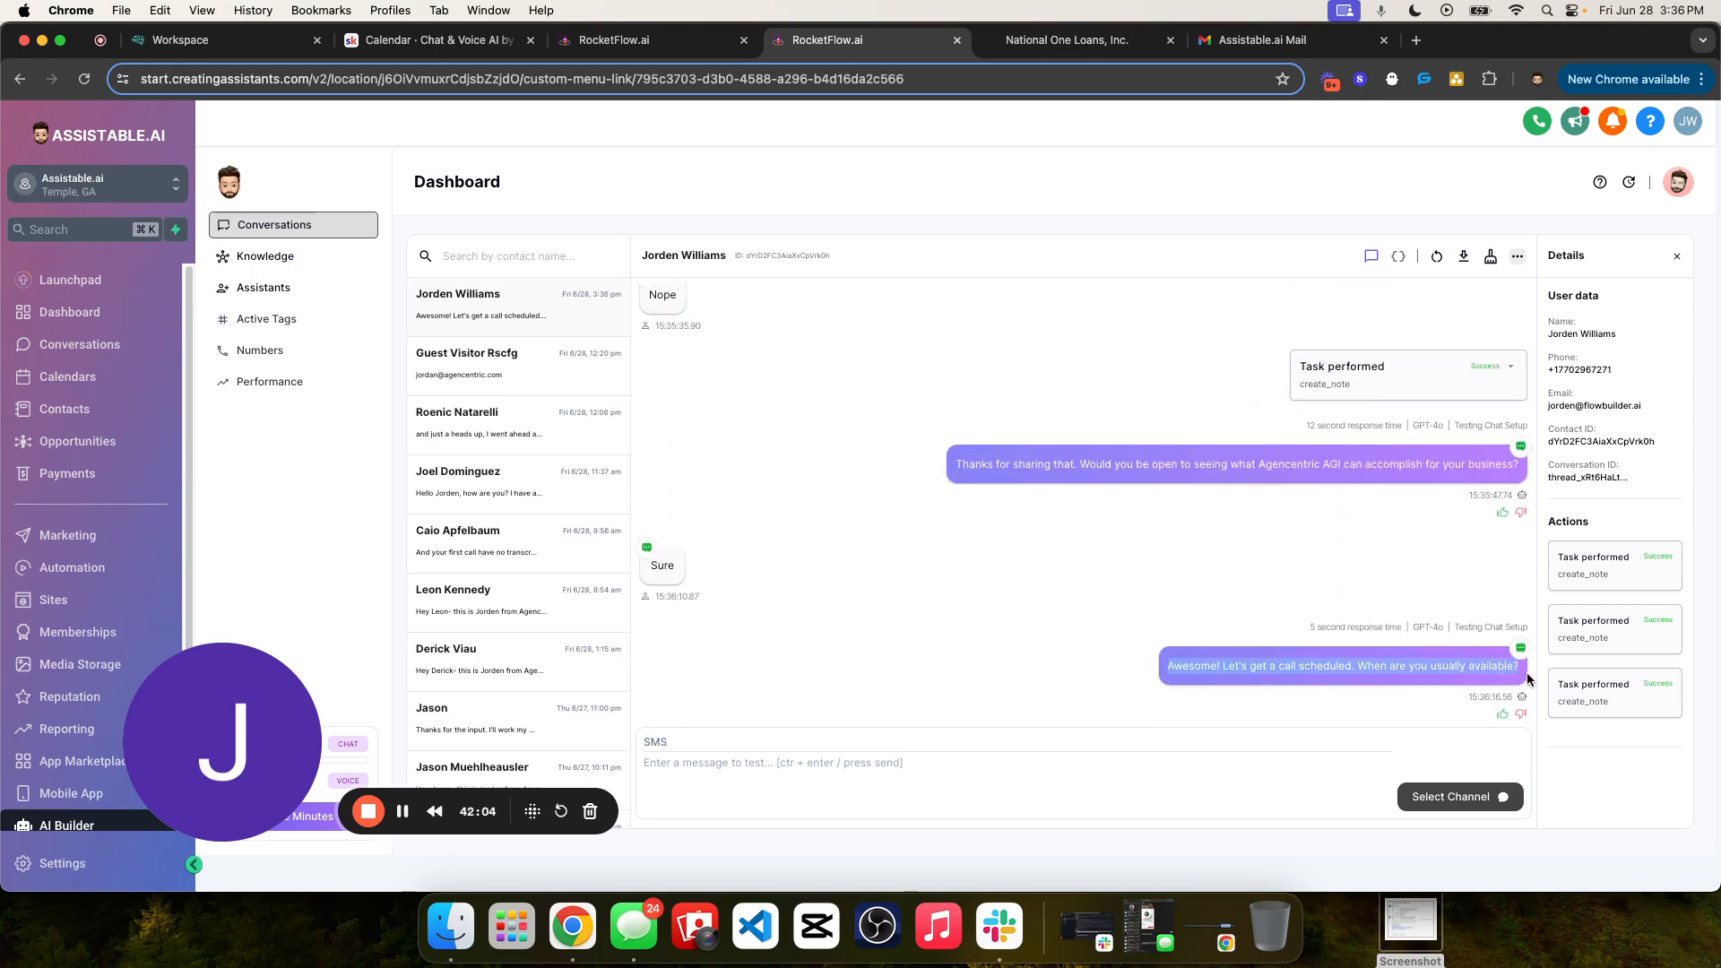
{"action": "left_click", "coordinate": [1475, 666]}
{"action": "triple_click", "coordinate": [1474, 667]}
{"action": "left_click", "coordinate": [1275, 672]}
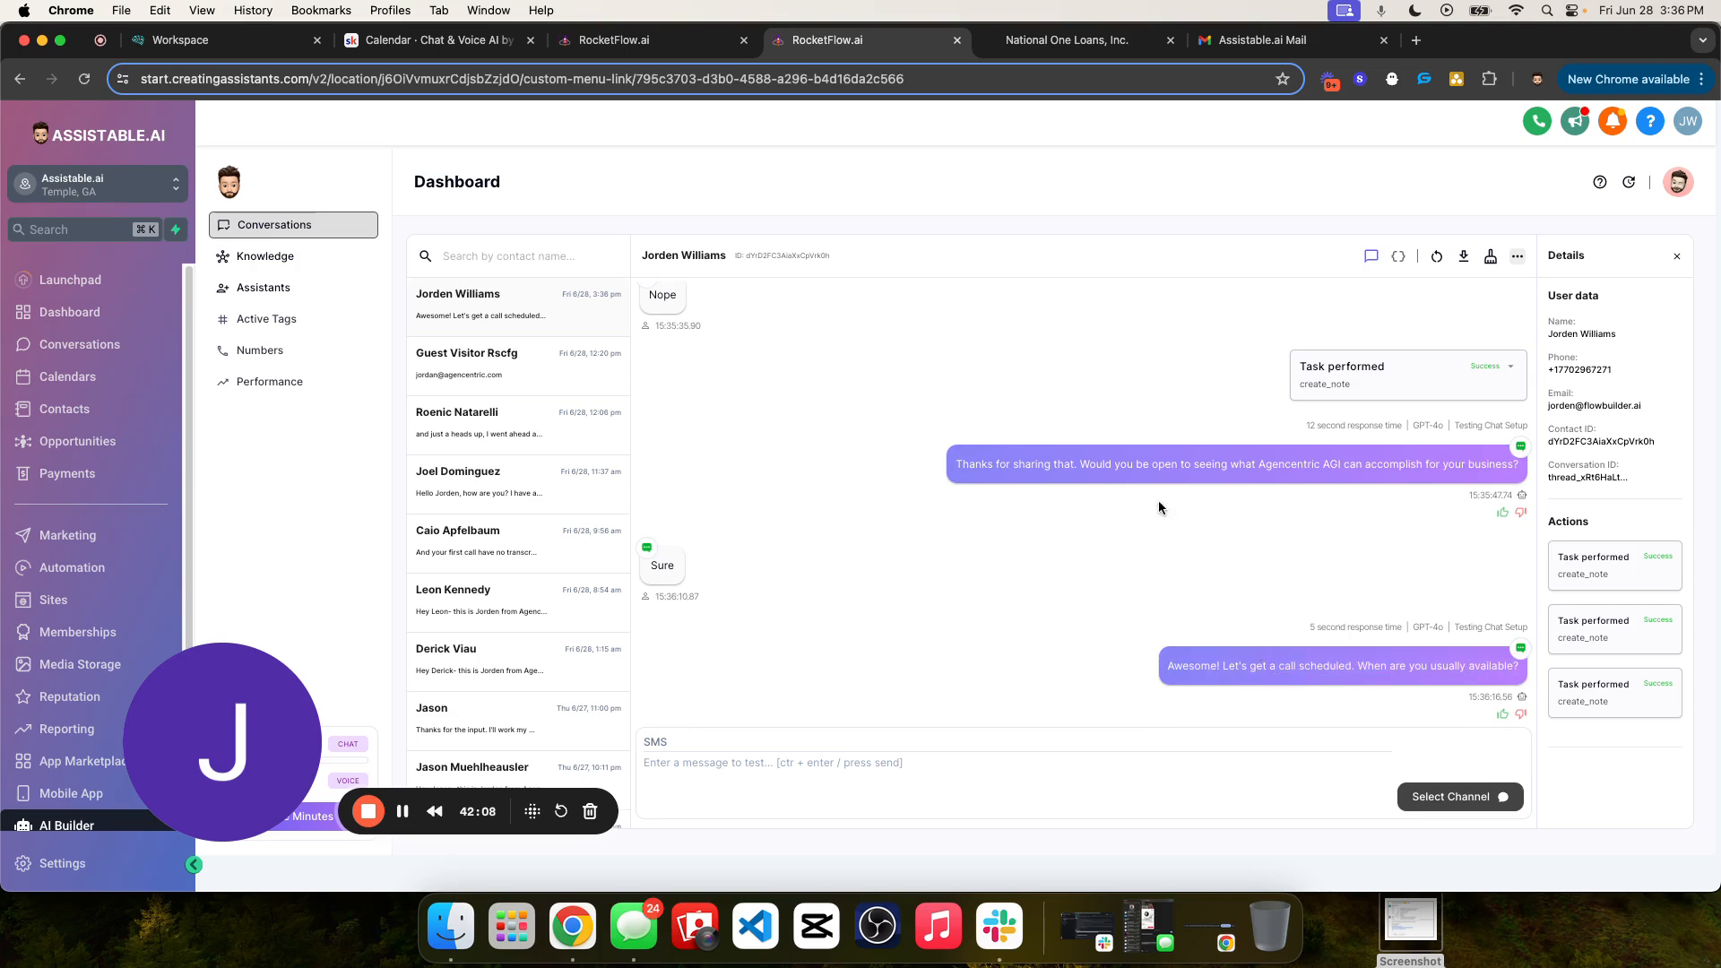
{"action": "left_click_drag", "start_coordinate": [1029, 463], "coordinate": [1458, 481]}
{"action": "left_click", "coordinate": [1404, 619]}
{"action": "triple_click", "coordinate": [1386, 663]}
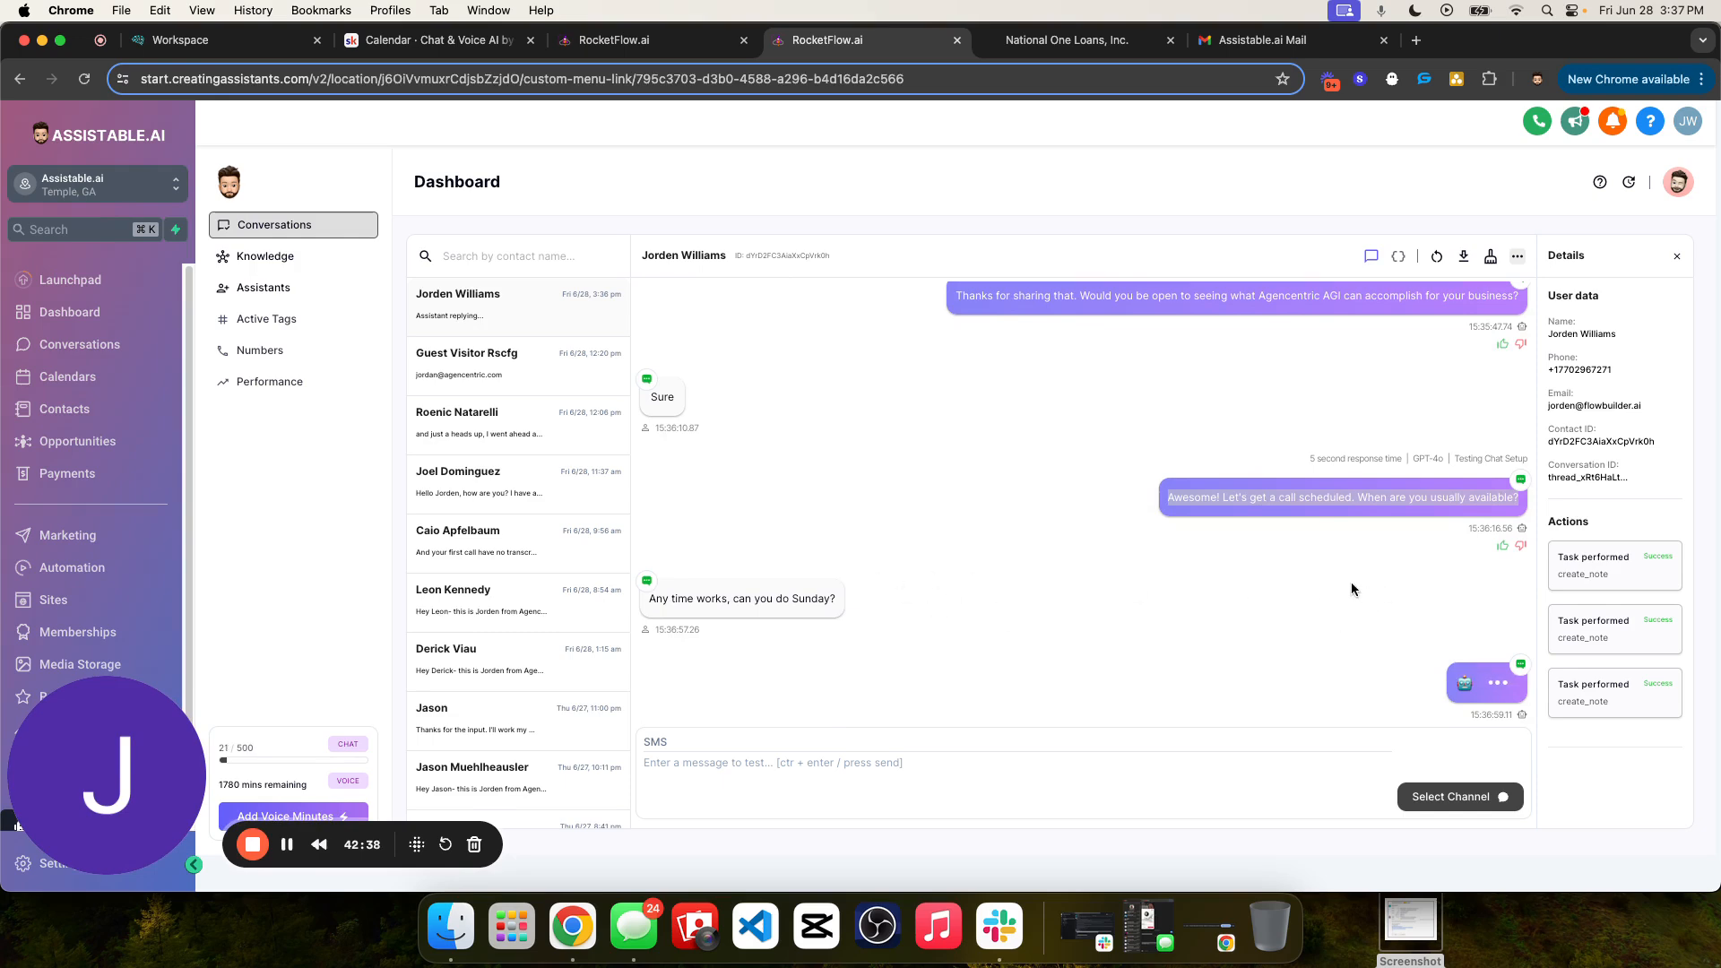
- Read the contact's request for Sunday and the assistant's holding message while it checks availability
{"action": "left_click_drag", "start_coordinate": [1253, 667], "coordinate": [1458, 687]}
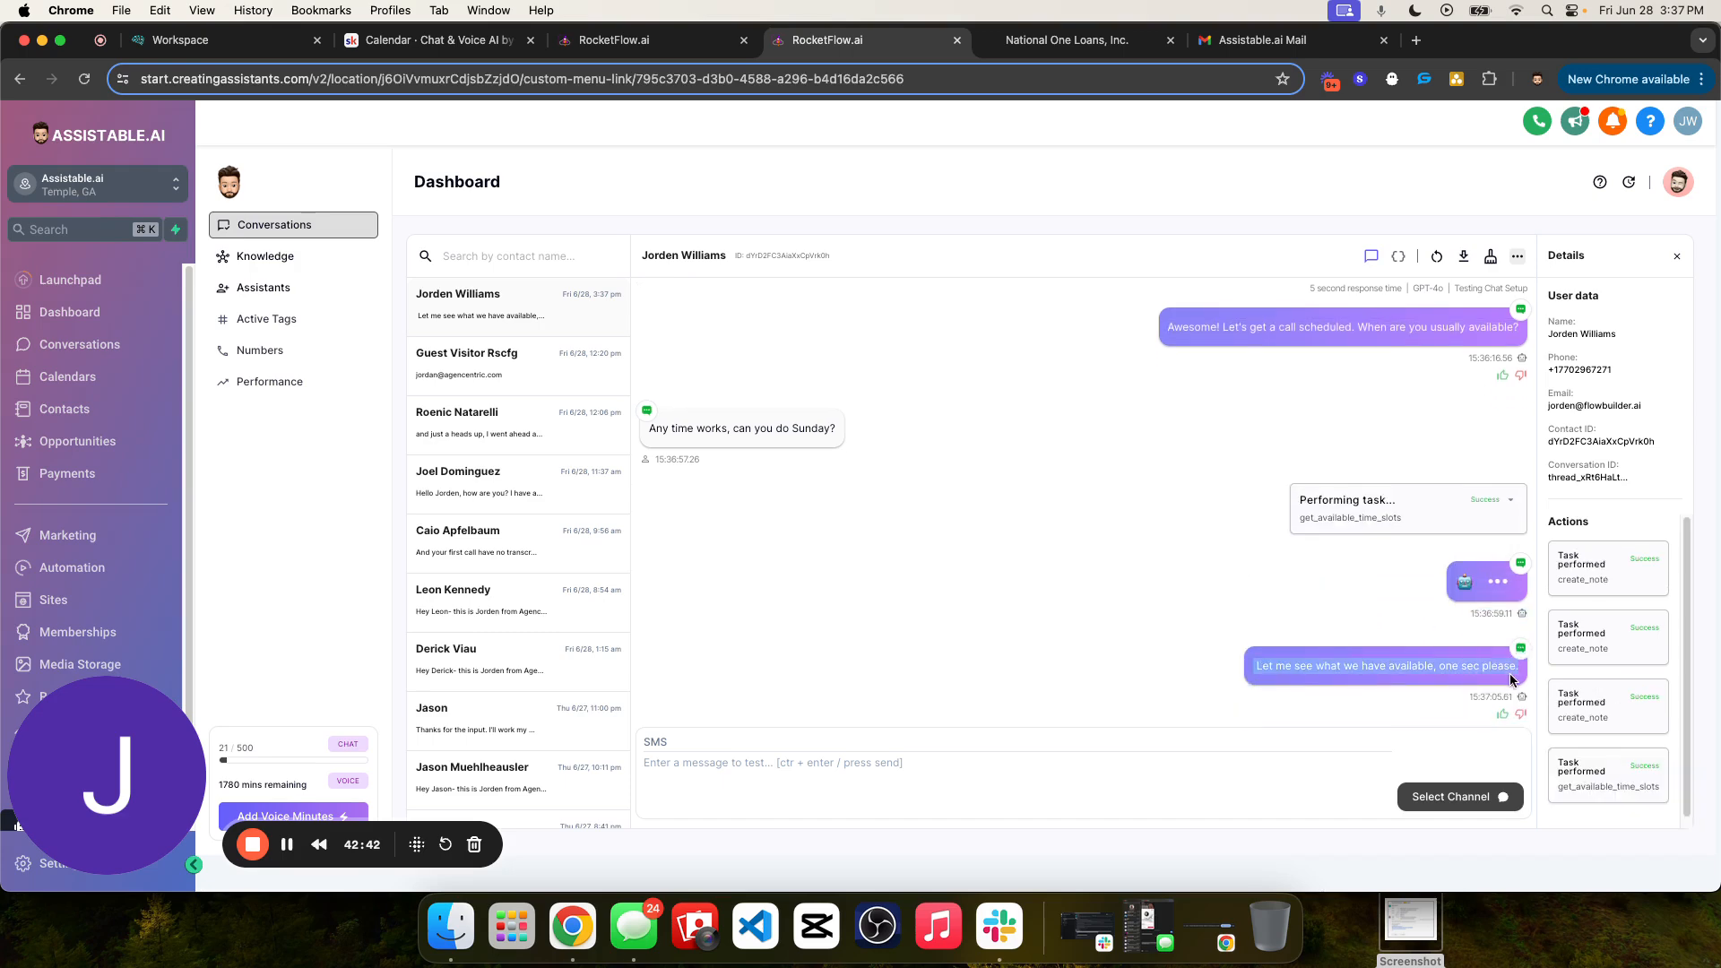
{"action": "triple_click", "coordinate": [1481, 669]}
{"action": "left_click_drag", "start_coordinate": [1311, 669], "coordinate": [1323, 661]}
{"action": "left_click", "coordinate": [1511, 500]}
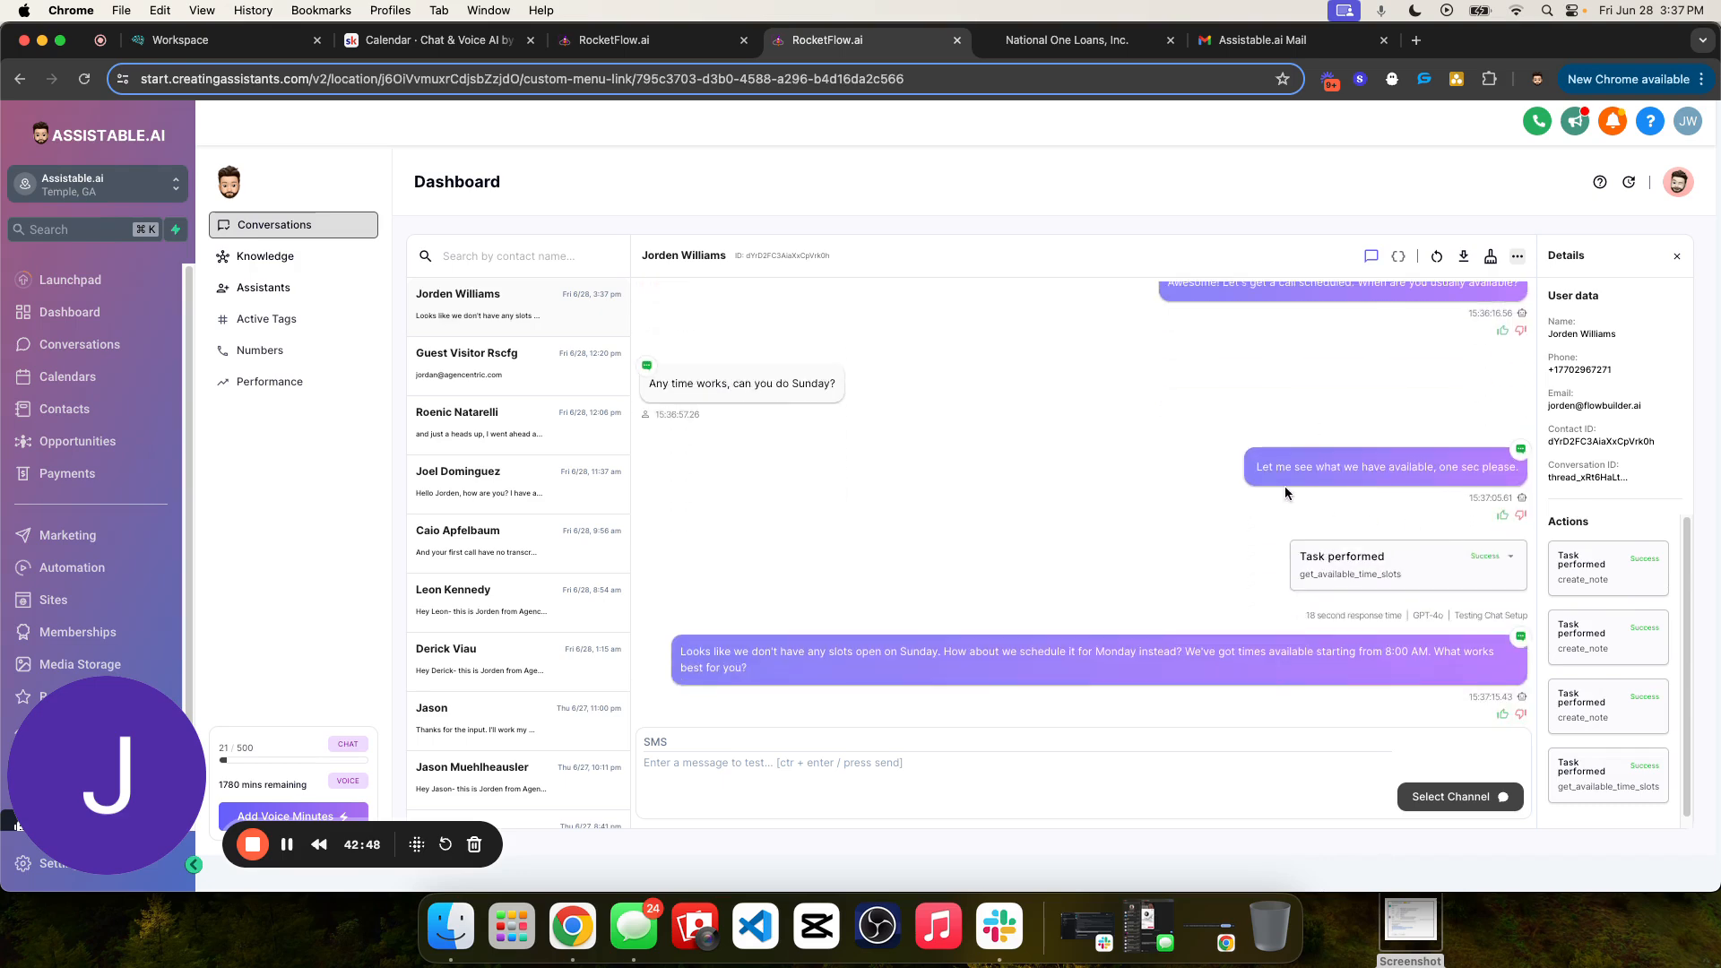
{"action": "triple_click", "coordinate": [713, 384]}
{"action": "left_click", "coordinate": [1303, 467]}
- Expand the get_available_time_slots task, examine its timezone and availability list, and collapse it
{"action": "left_click", "coordinate": [1496, 574]}
{"action": "scroll", "coordinate": [1309, 556], "scroll_direction": "down", "scroll_amount": 3}
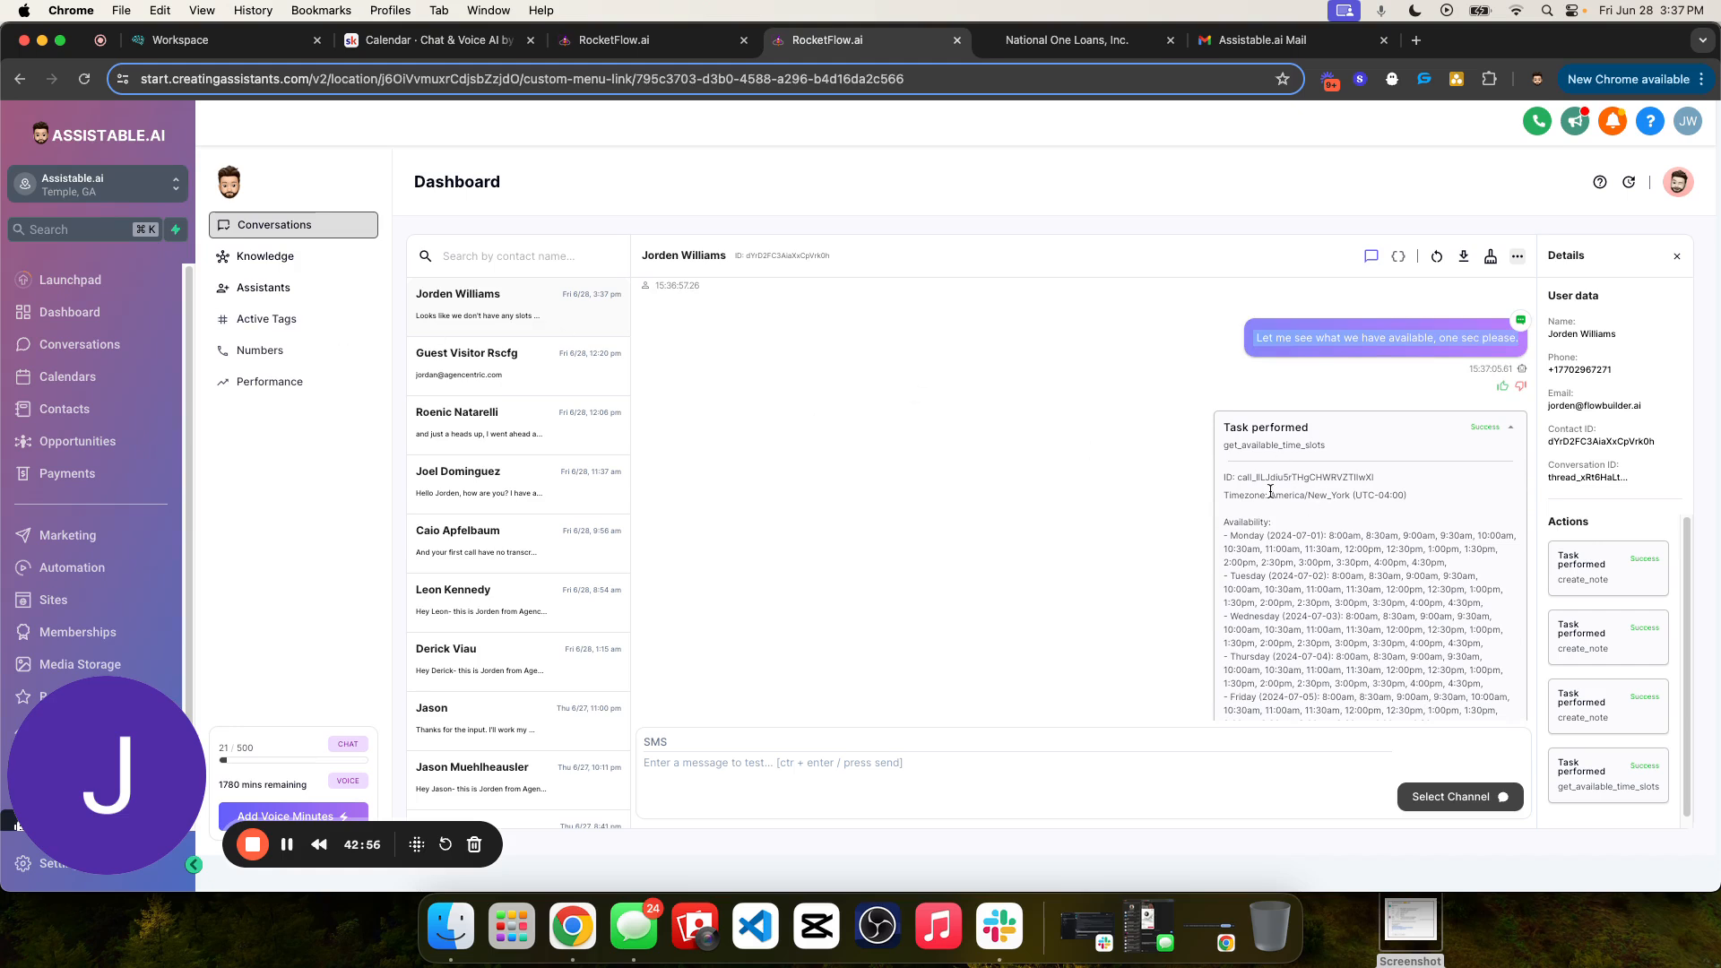
{"action": "left_click_drag", "start_coordinate": [1270, 495], "coordinate": [1379, 500]}
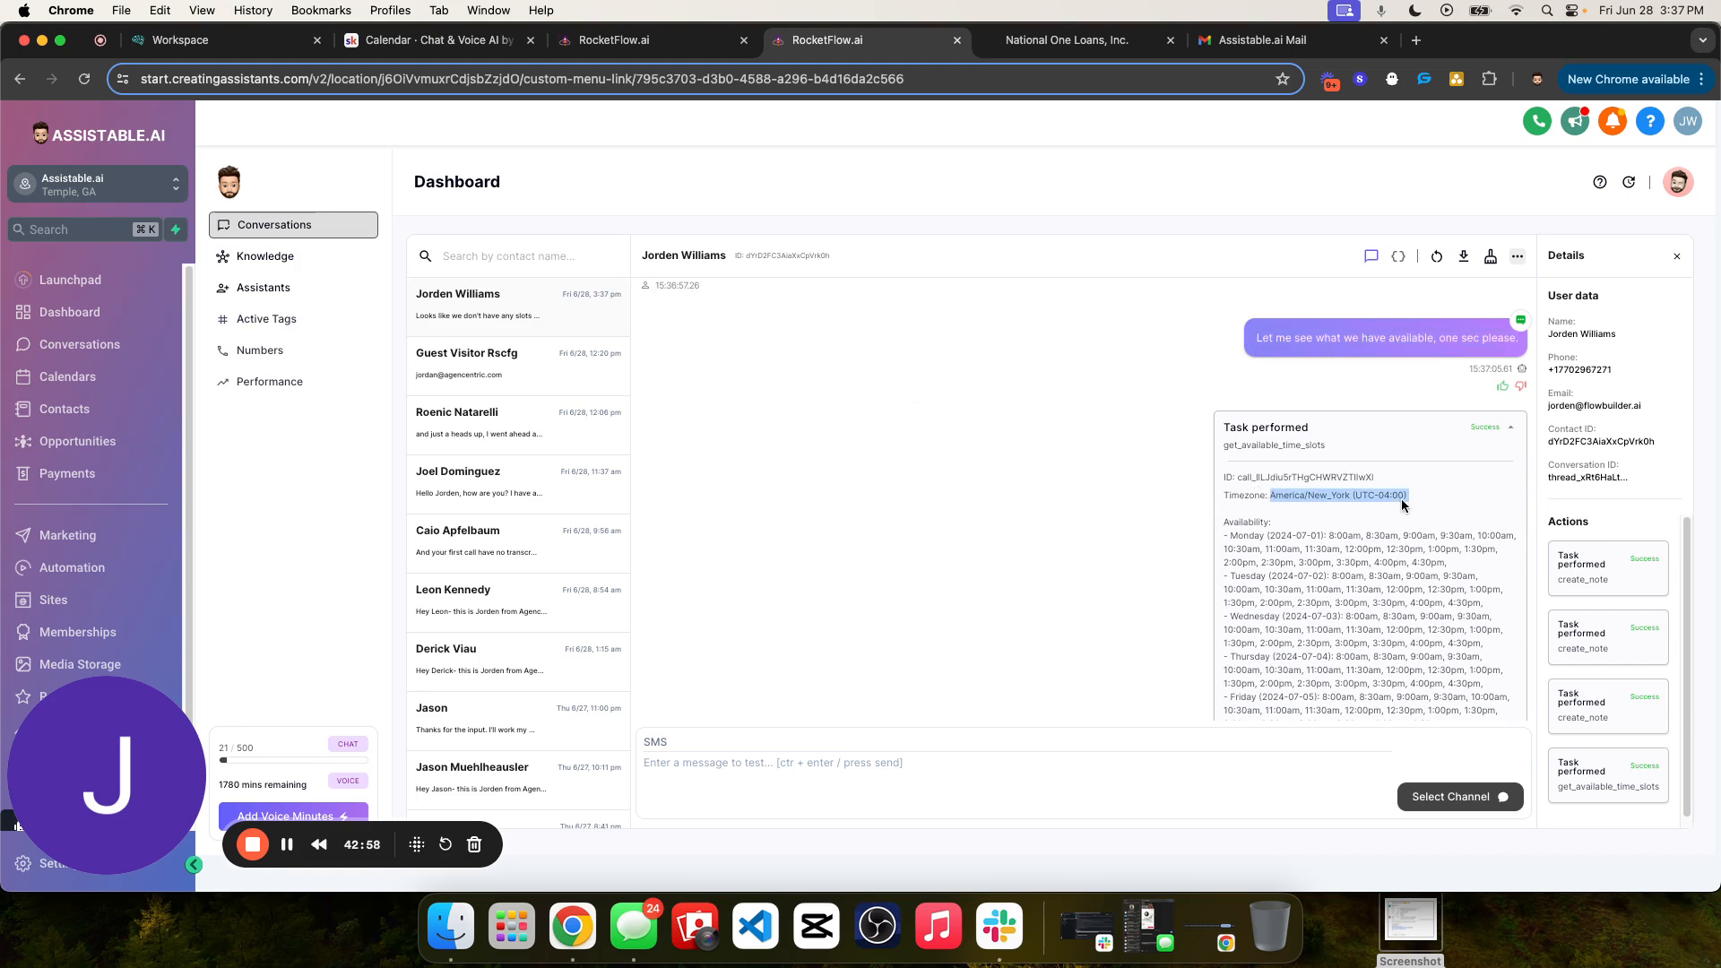
{"action": "left_click", "coordinate": [1398, 499]}
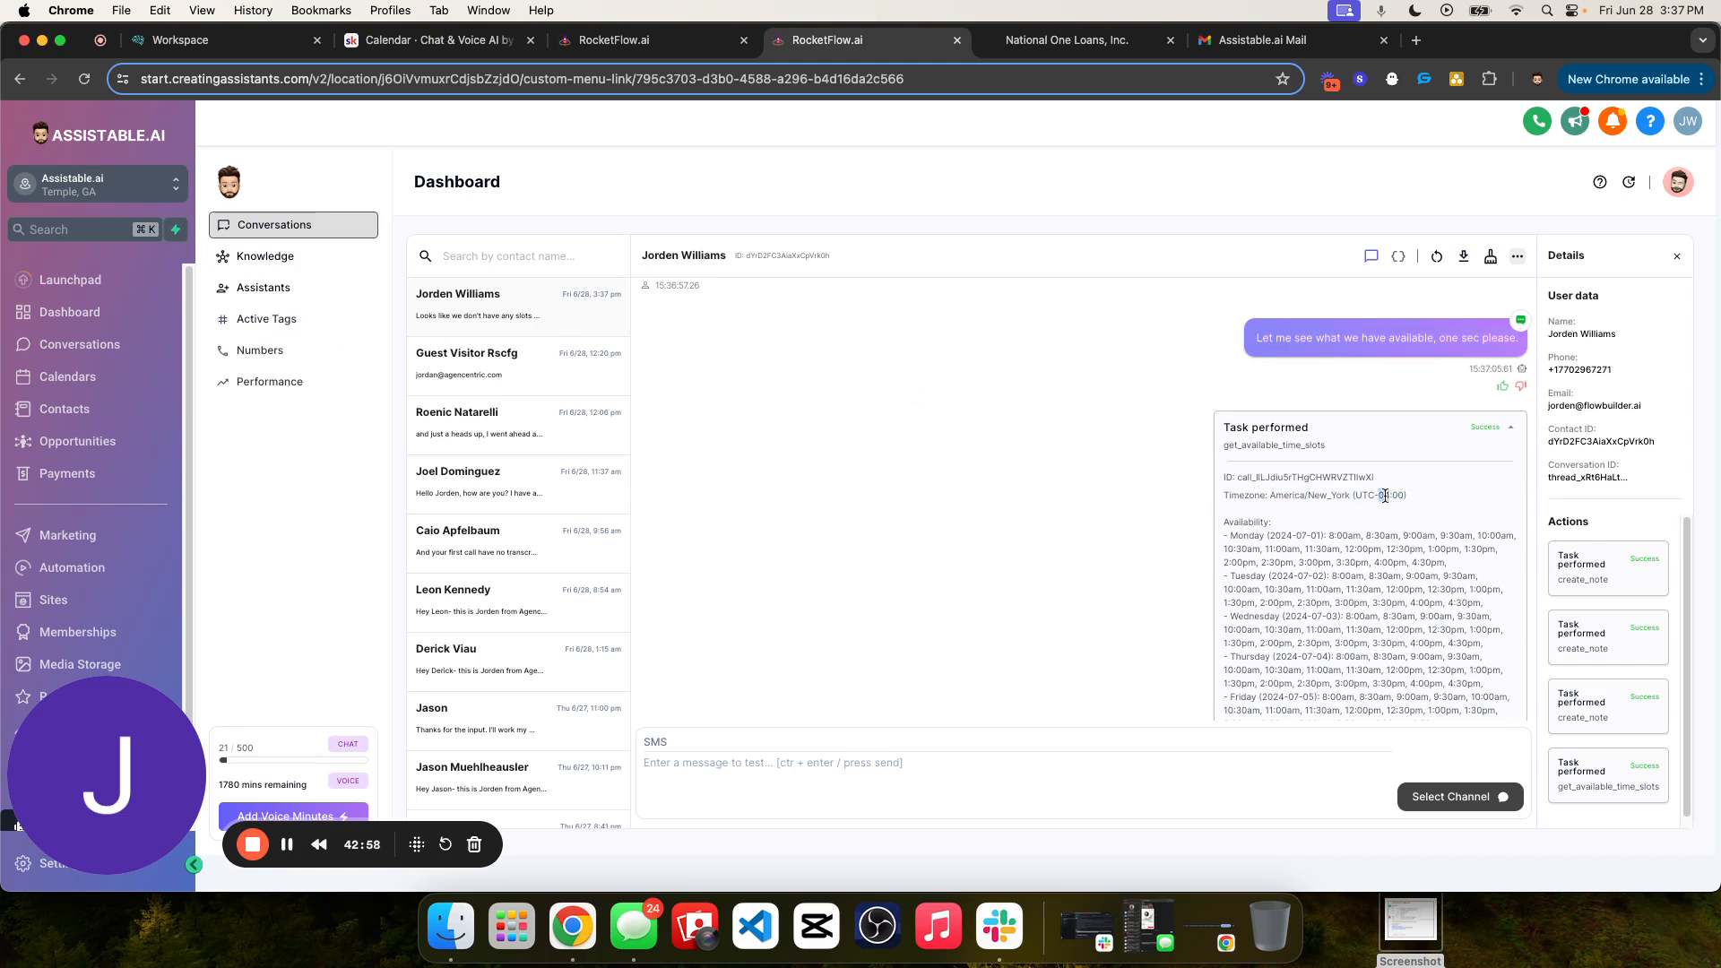
{"action": "double_click", "coordinate": [1286, 495]}
{"action": "double_click", "coordinate": [1325, 495]}
{"action": "scroll", "coordinate": [1309, 538], "scroll_direction": "down", "scroll_amount": 5}
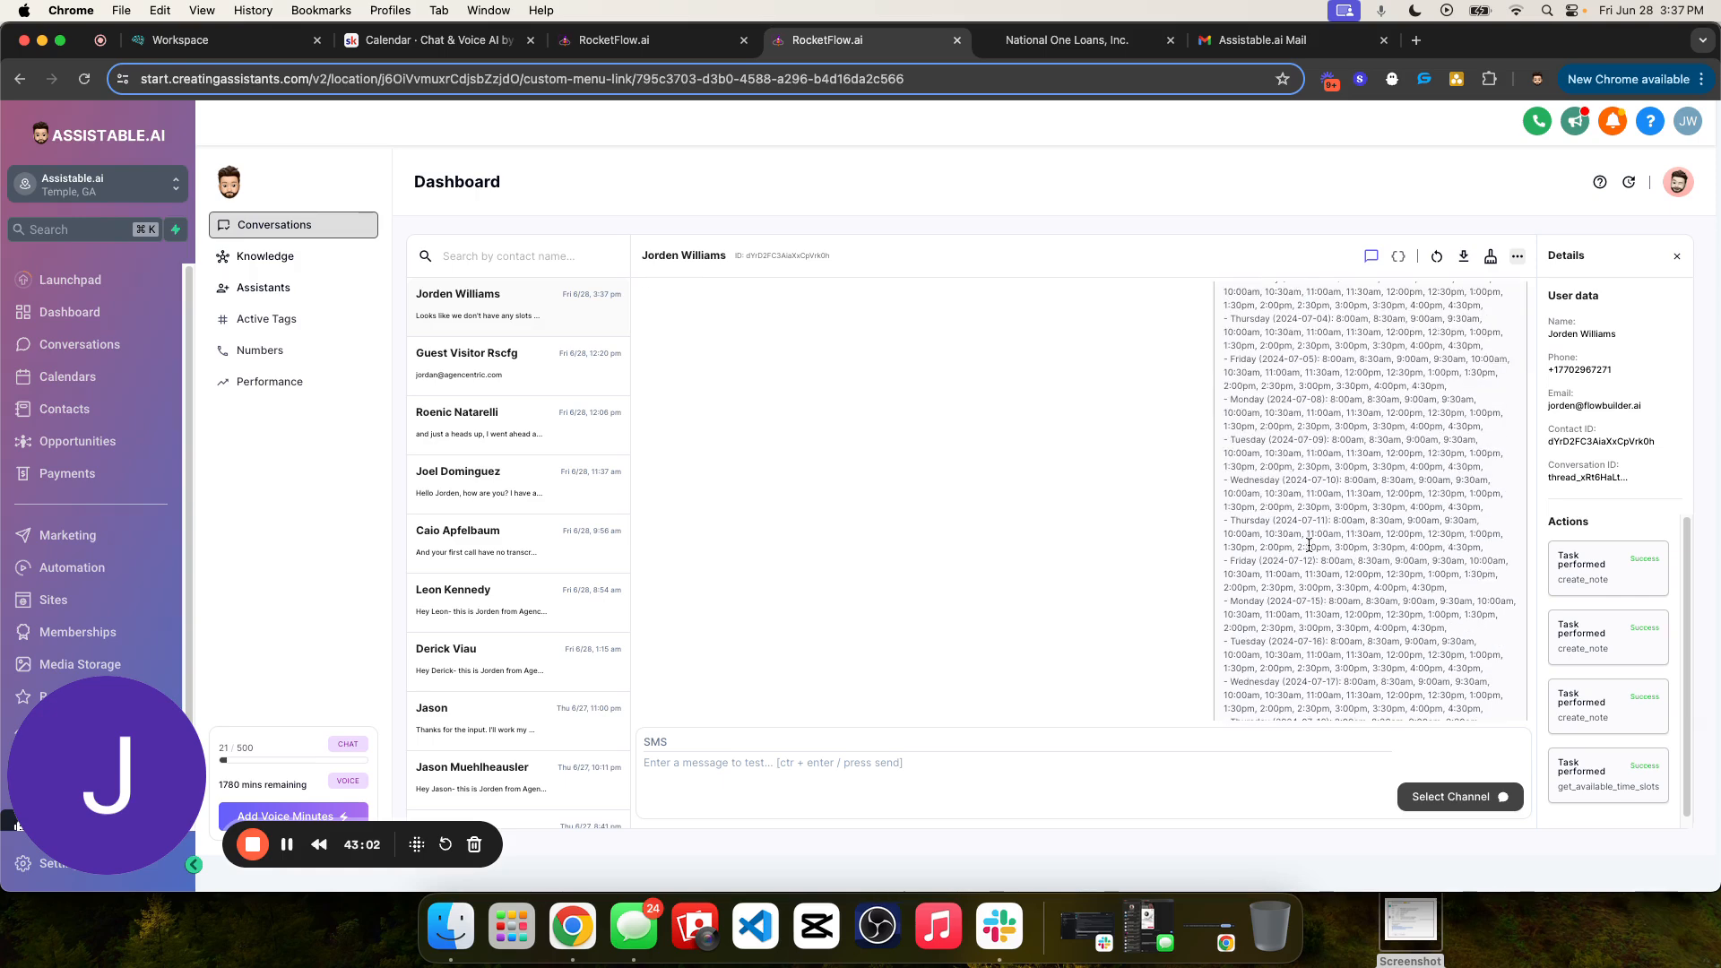
{"action": "scroll", "coordinate": [1309, 545], "scroll_direction": "up", "scroll_amount": 5}
{"action": "left_click_drag", "start_coordinate": [1245, 487], "coordinate": [1399, 533]}
{"action": "scroll", "coordinate": [1361, 544], "scroll_direction": "up", "scroll_amount": 10}
{"action": "scroll", "coordinate": [1381, 538], "scroll_direction": "down", "scroll_amount": 4}
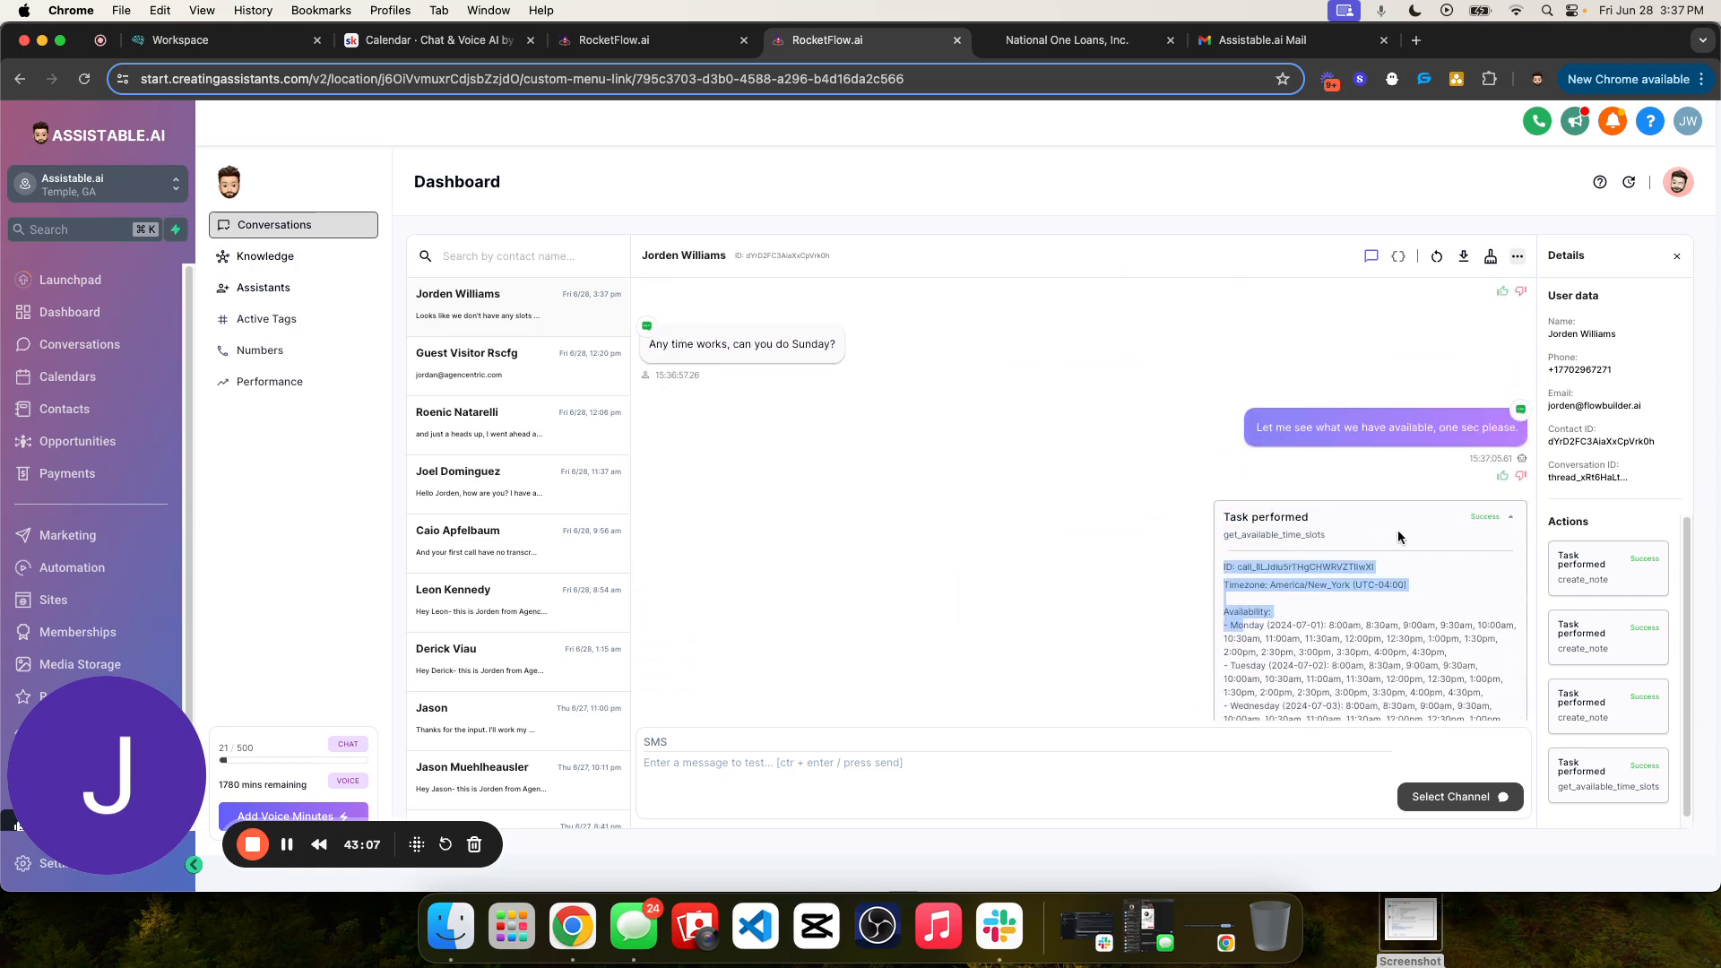
{"action": "left_click", "coordinate": [1509, 522]}
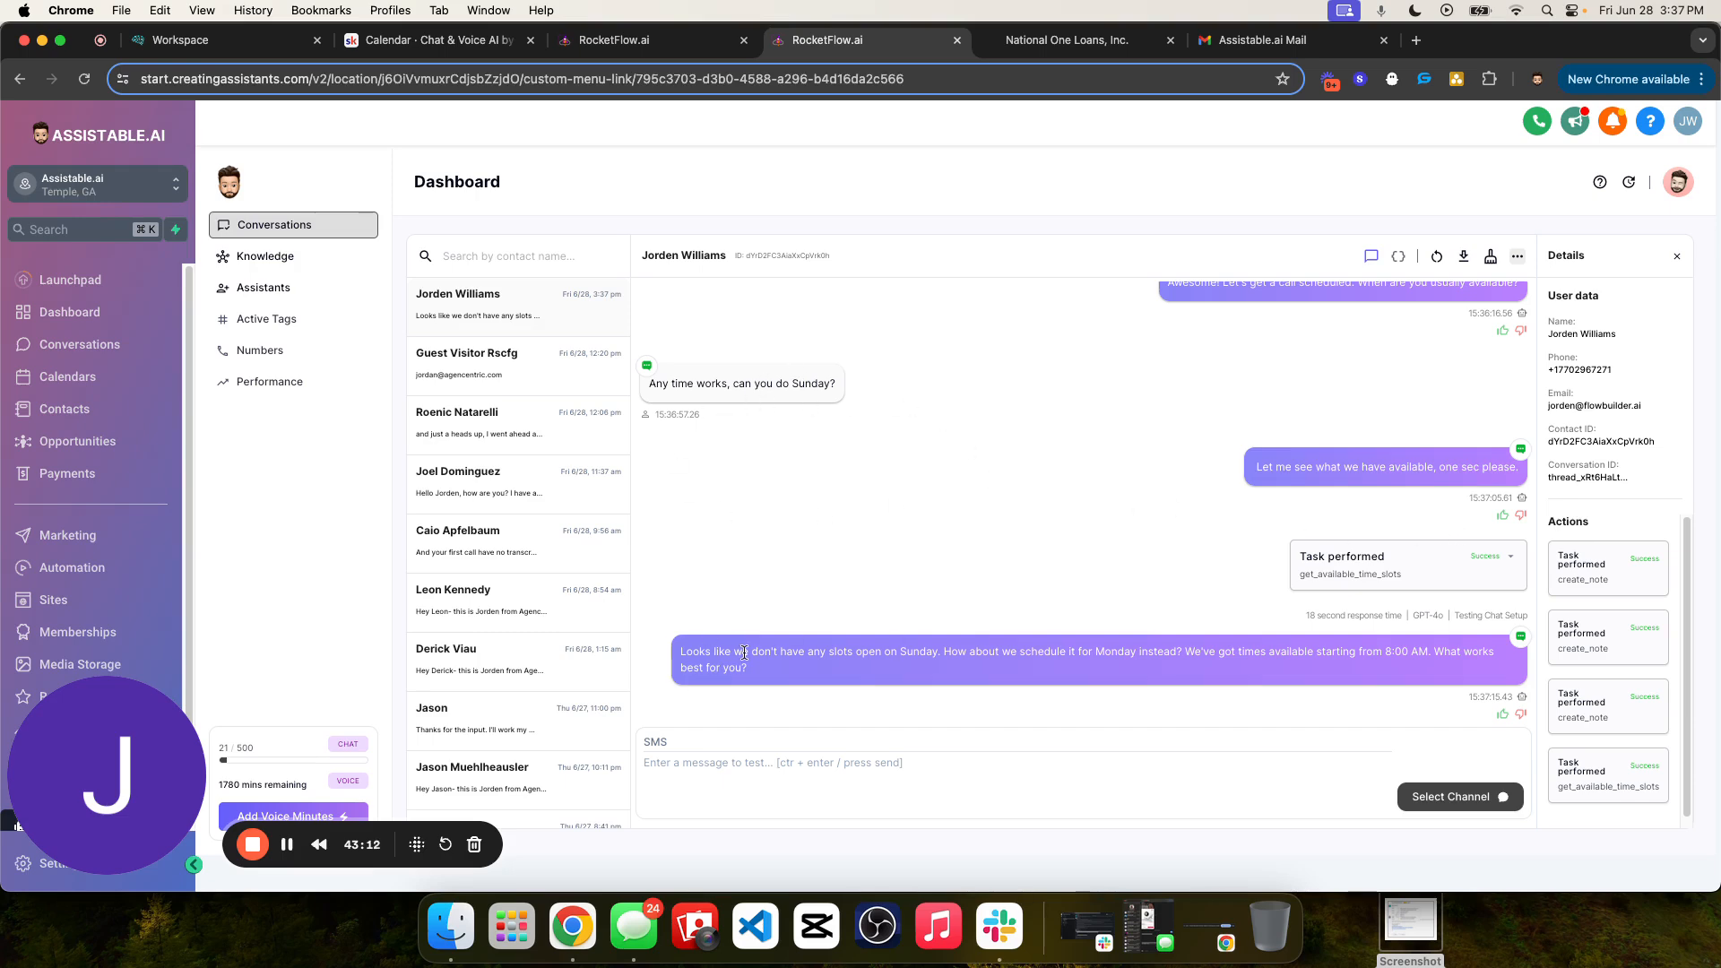
- Read the assistant's reply to the Sunday request and check the "Book an appointment" goal description in the assistant editor
{"action": "left_click_drag", "start_coordinate": [975, 648], "coordinate": [1182, 647]}
{"action": "left_click", "coordinate": [1198, 648]}
{"action": "left_click", "coordinate": [614, 40]}
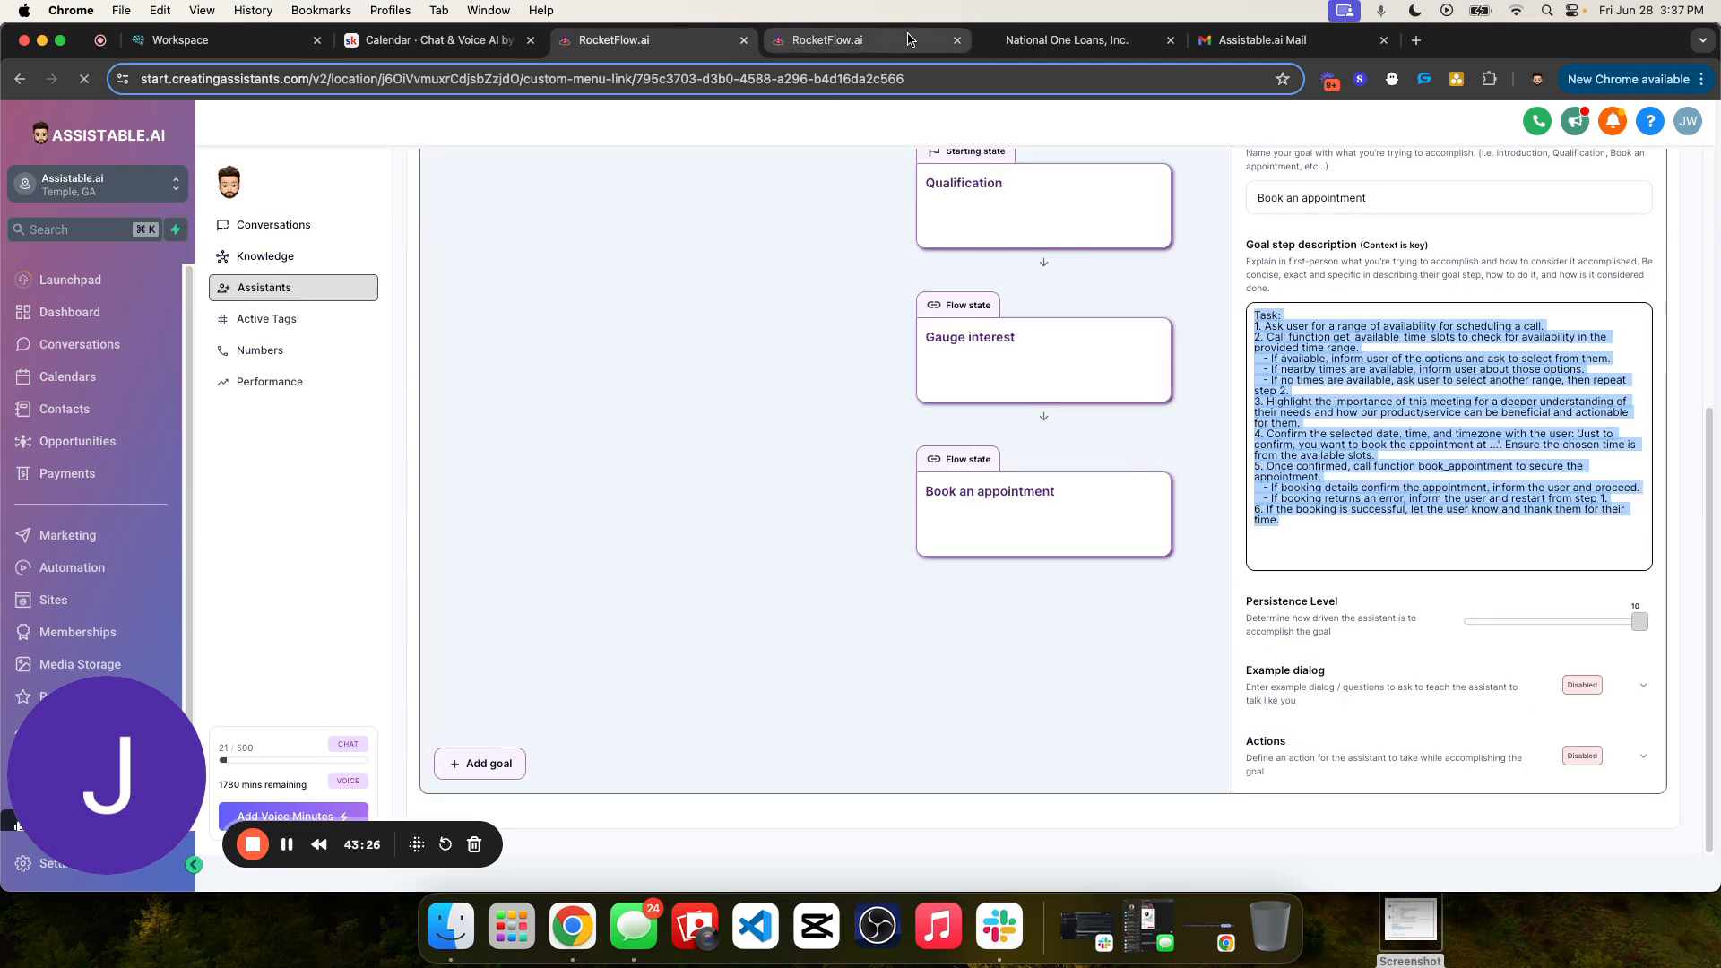
{"action": "left_click", "coordinate": [827, 40]}
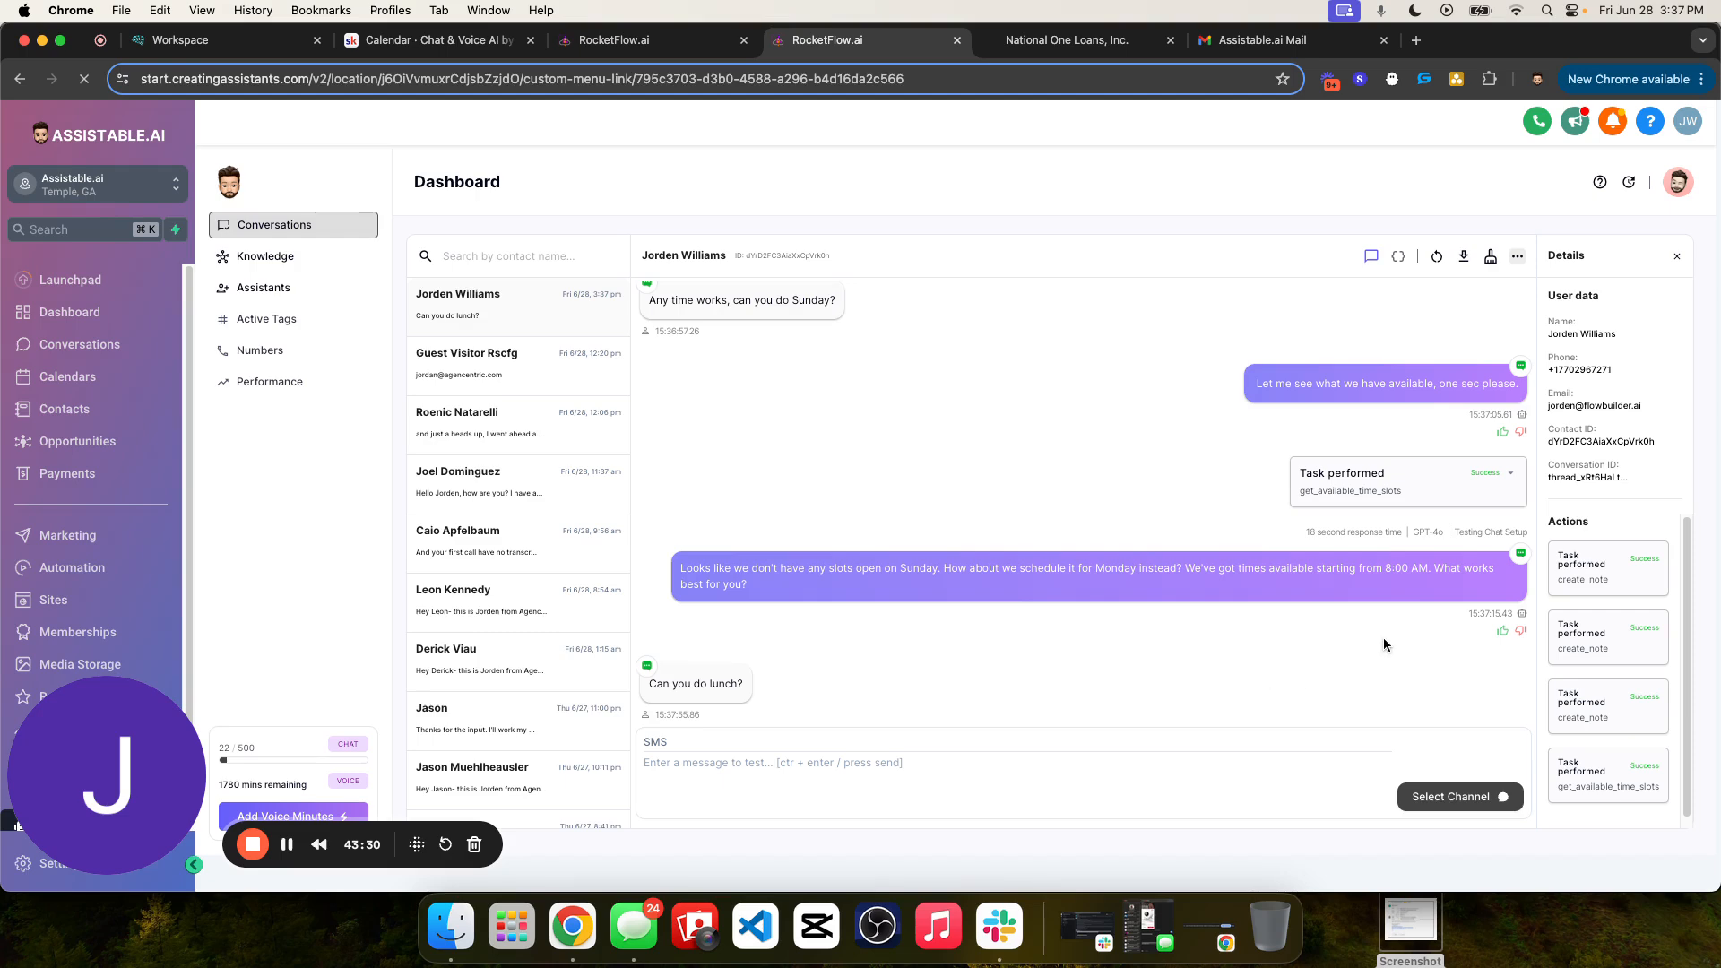
- Review the whole conversation from the opening outreach message down to the latest reply
{"action": "scroll", "coordinate": [1384, 637], "scroll_direction": "up", "scroll_amount": 10}
{"action": "left_click_drag", "start_coordinate": [922, 377], "coordinate": [1250, 423]}
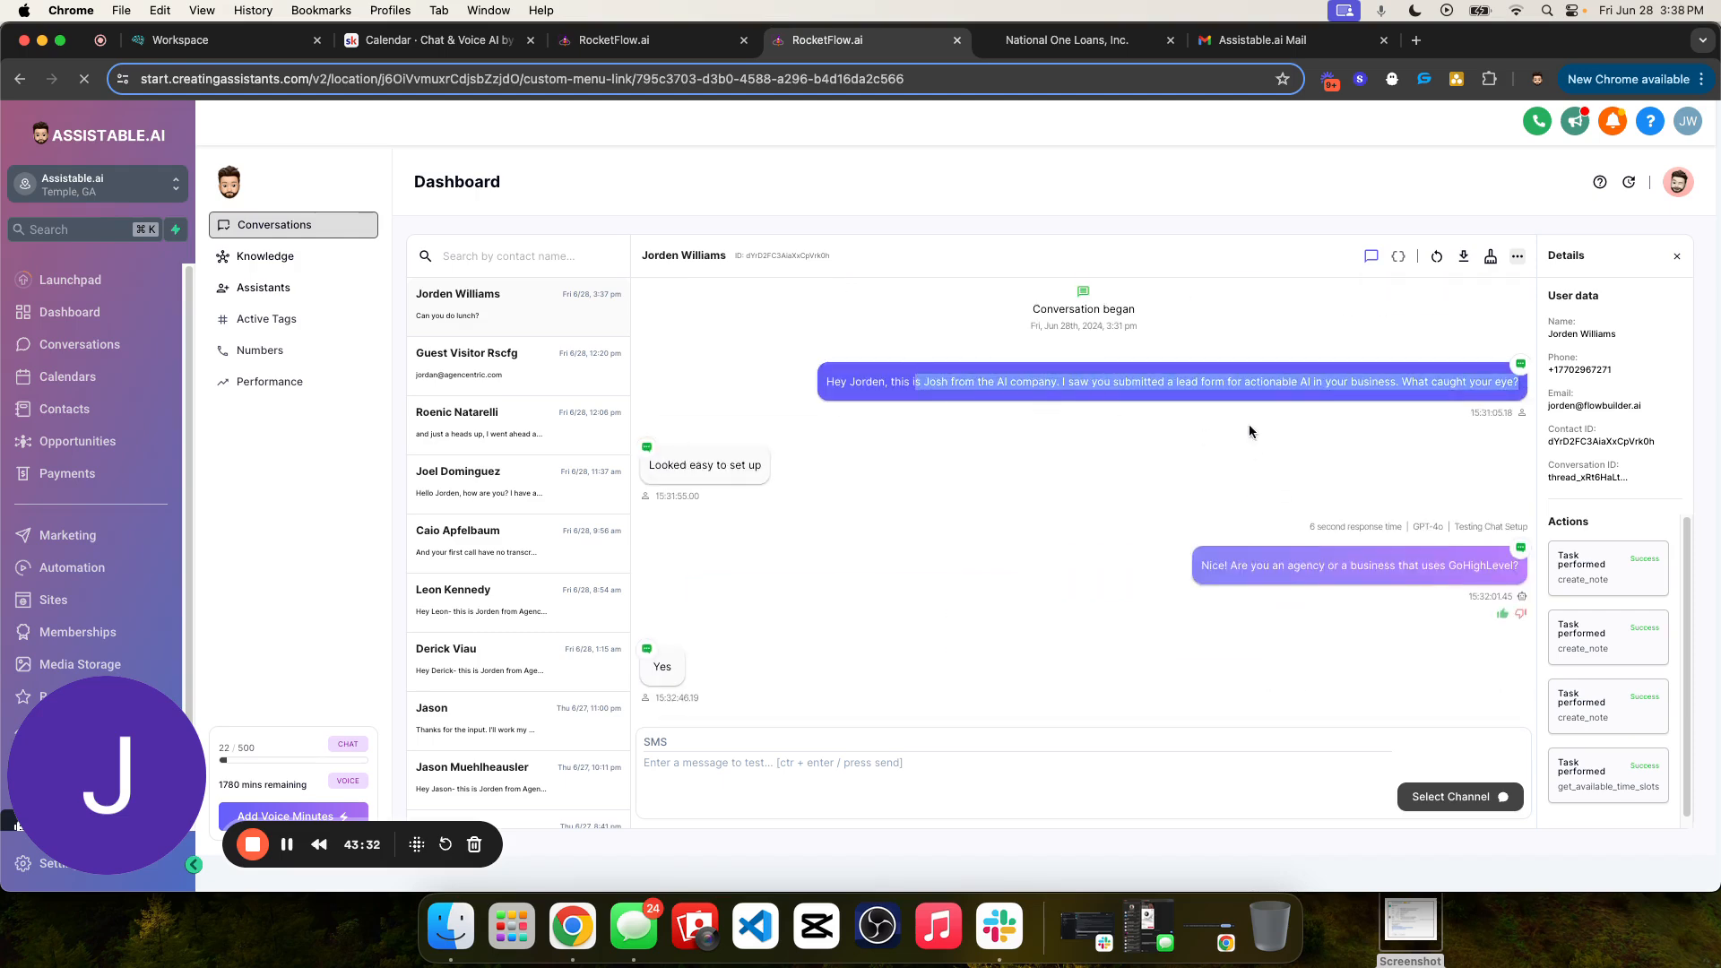
{"action": "left_click", "coordinate": [1249, 423]}
{"action": "triple_click", "coordinate": [1042, 376]}
{"action": "scroll", "coordinate": [1246, 545], "scroll_direction": "down", "scroll_amount": 10}
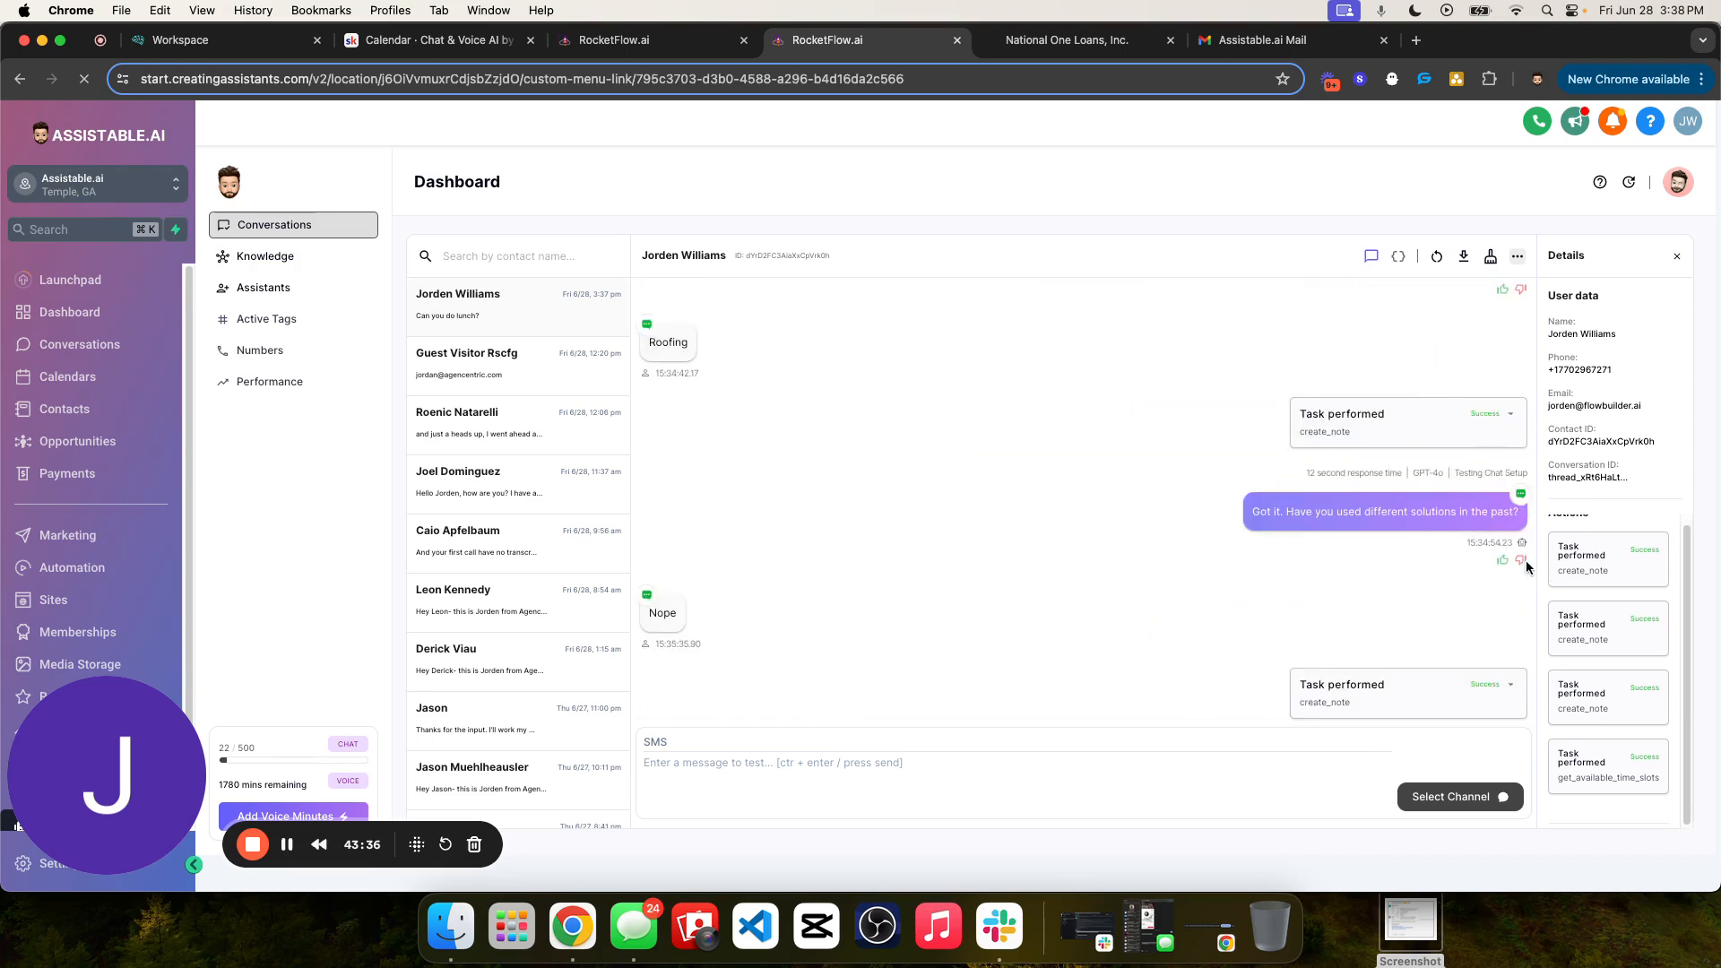
{"action": "left_click", "coordinate": [1509, 570]}
{"action": "scroll", "coordinate": [1295, 572], "scroll_direction": "down", "scroll_amount": 12}
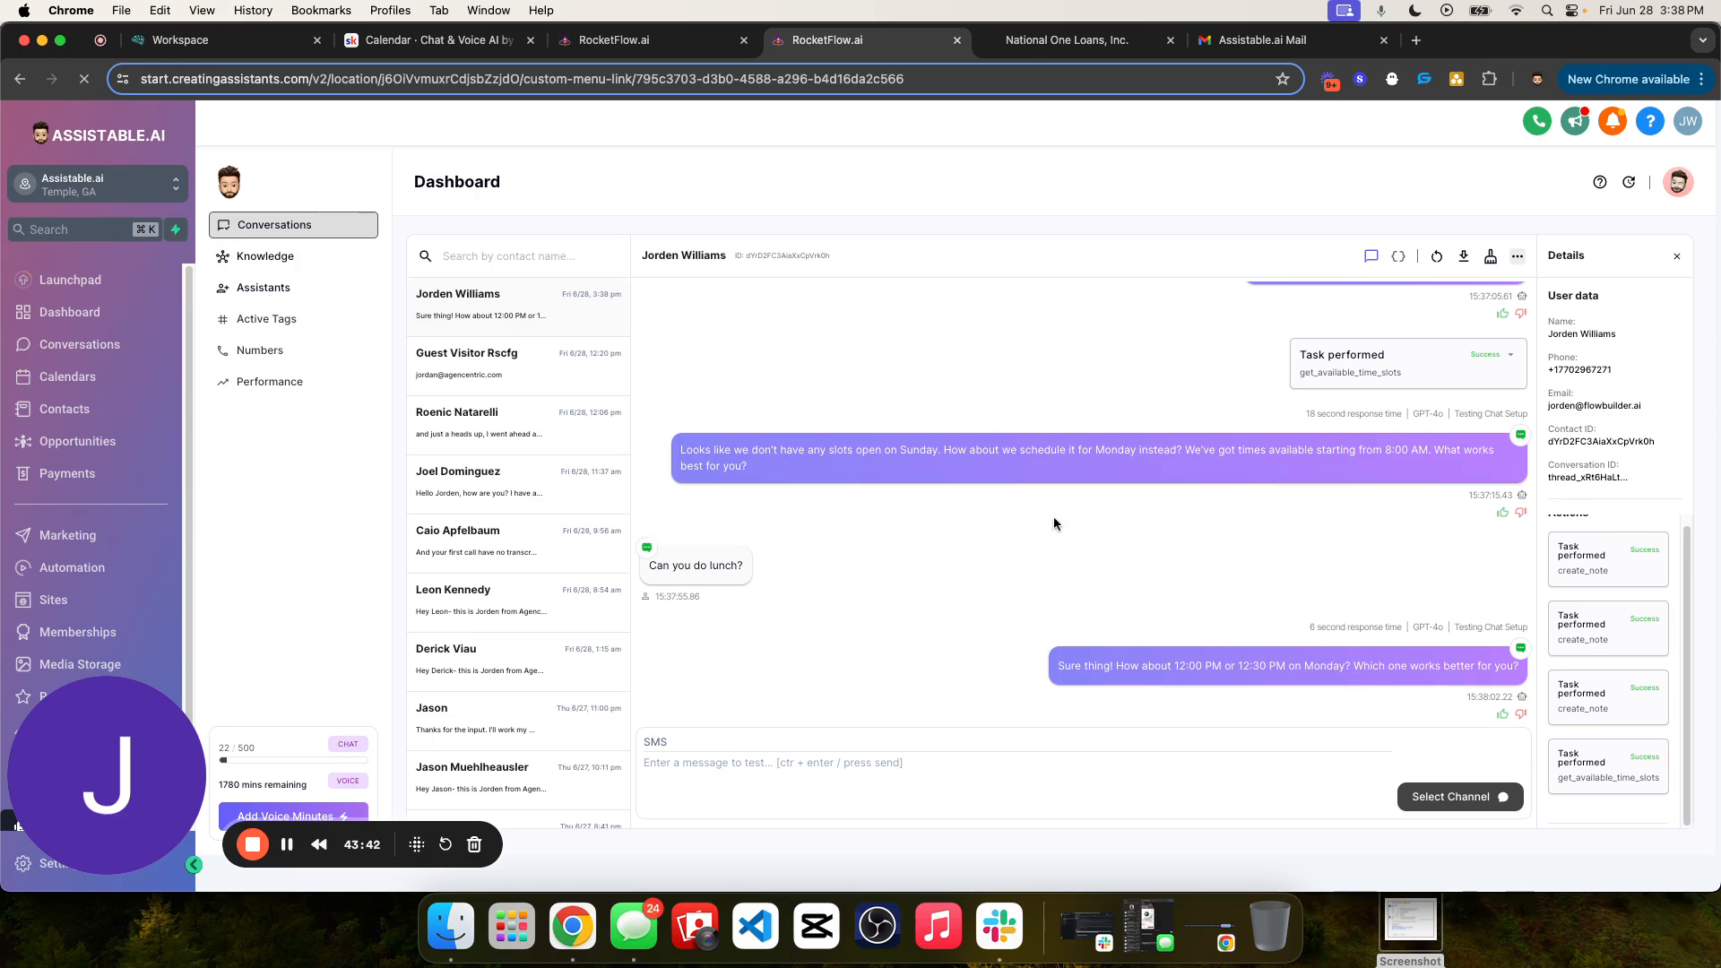
- Read the contact's "Can you do lunch?" message and the times the assistant offers in response
{"action": "triple_click", "coordinate": [724, 565]}
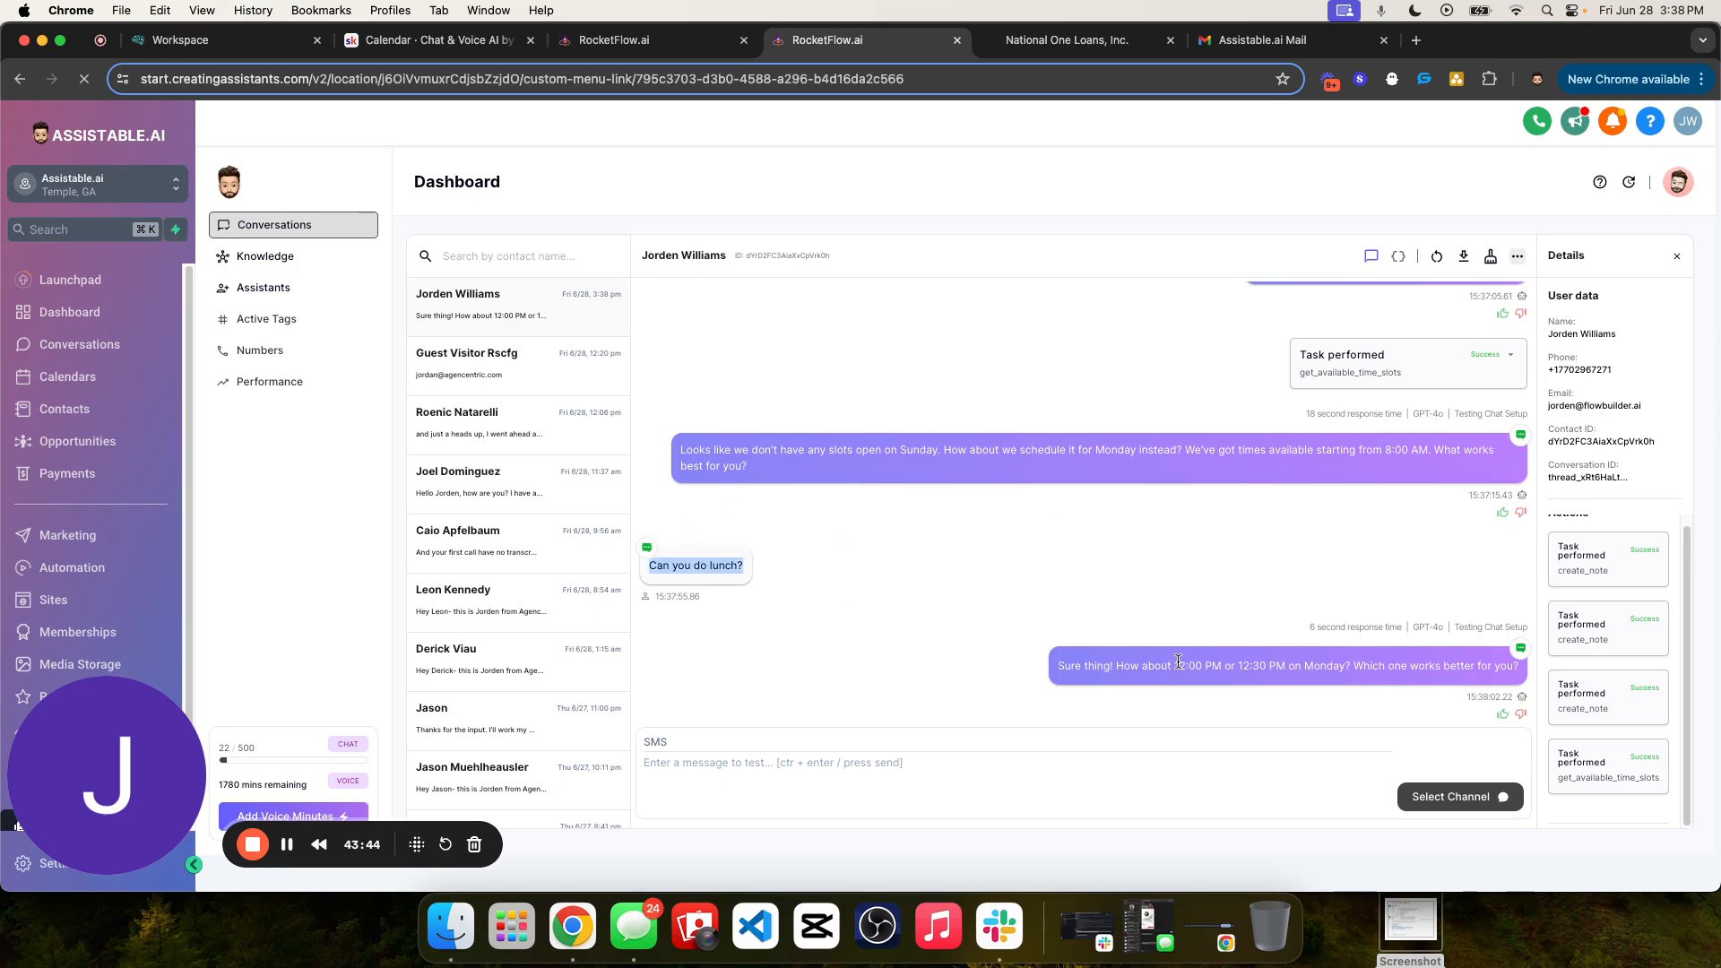
{"action": "left_click_drag", "start_coordinate": [1177, 665], "coordinate": [1263, 665]}
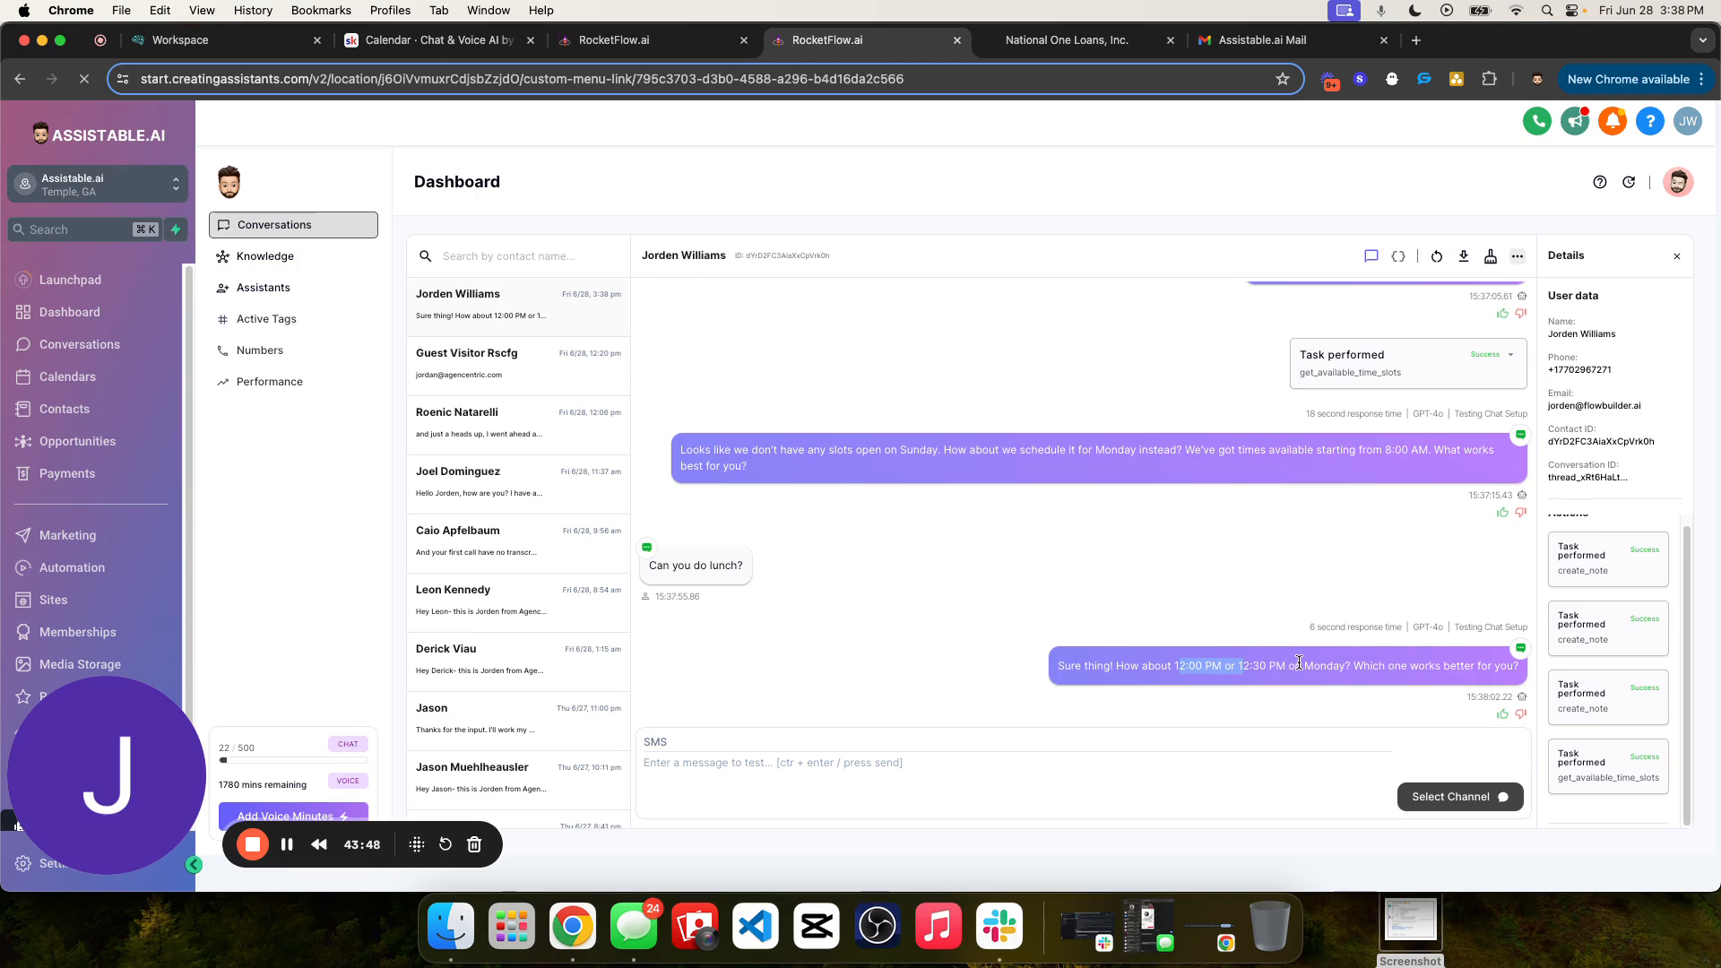
{"action": "left_click", "coordinate": [1270, 660]}
{"action": "left_click_drag", "start_coordinate": [1076, 663], "coordinate": [1506, 666]}
{"action": "triple_click", "coordinate": [1483, 671]}
{"action": "left_click", "coordinate": [1122, 553]}
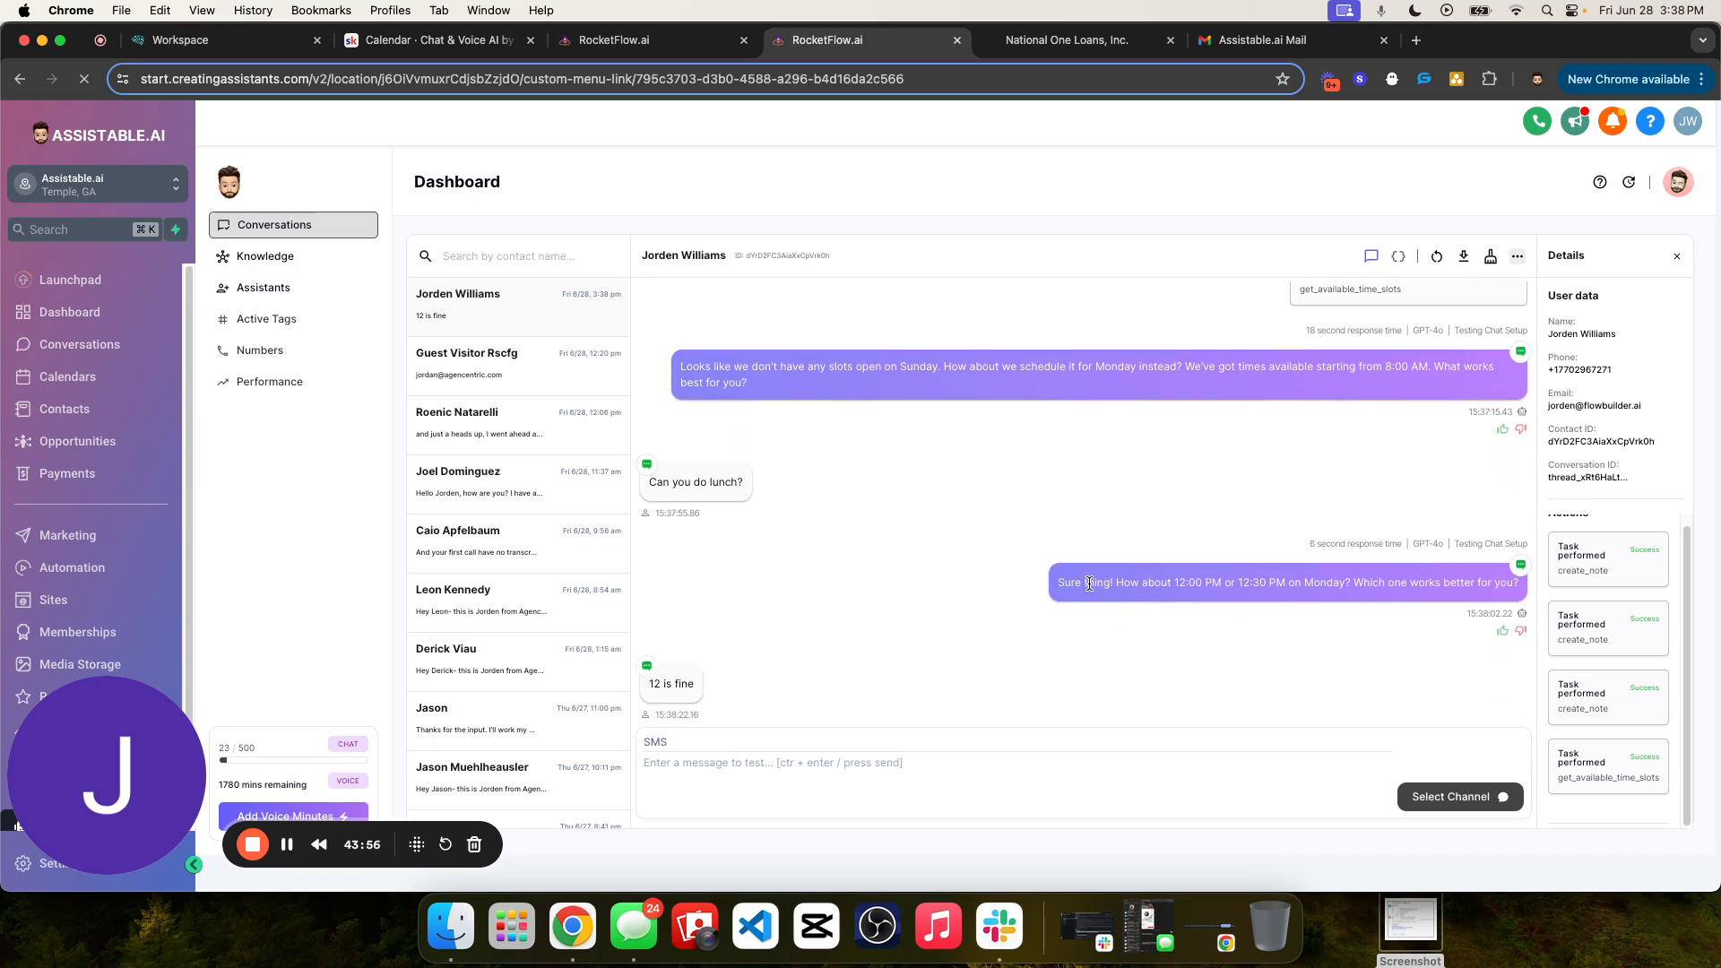
- Reread the assistant's time suggestions and read its confirmation question after the contact's "12 is fine" message
{"action": "triple_click", "coordinate": [1089, 583]}
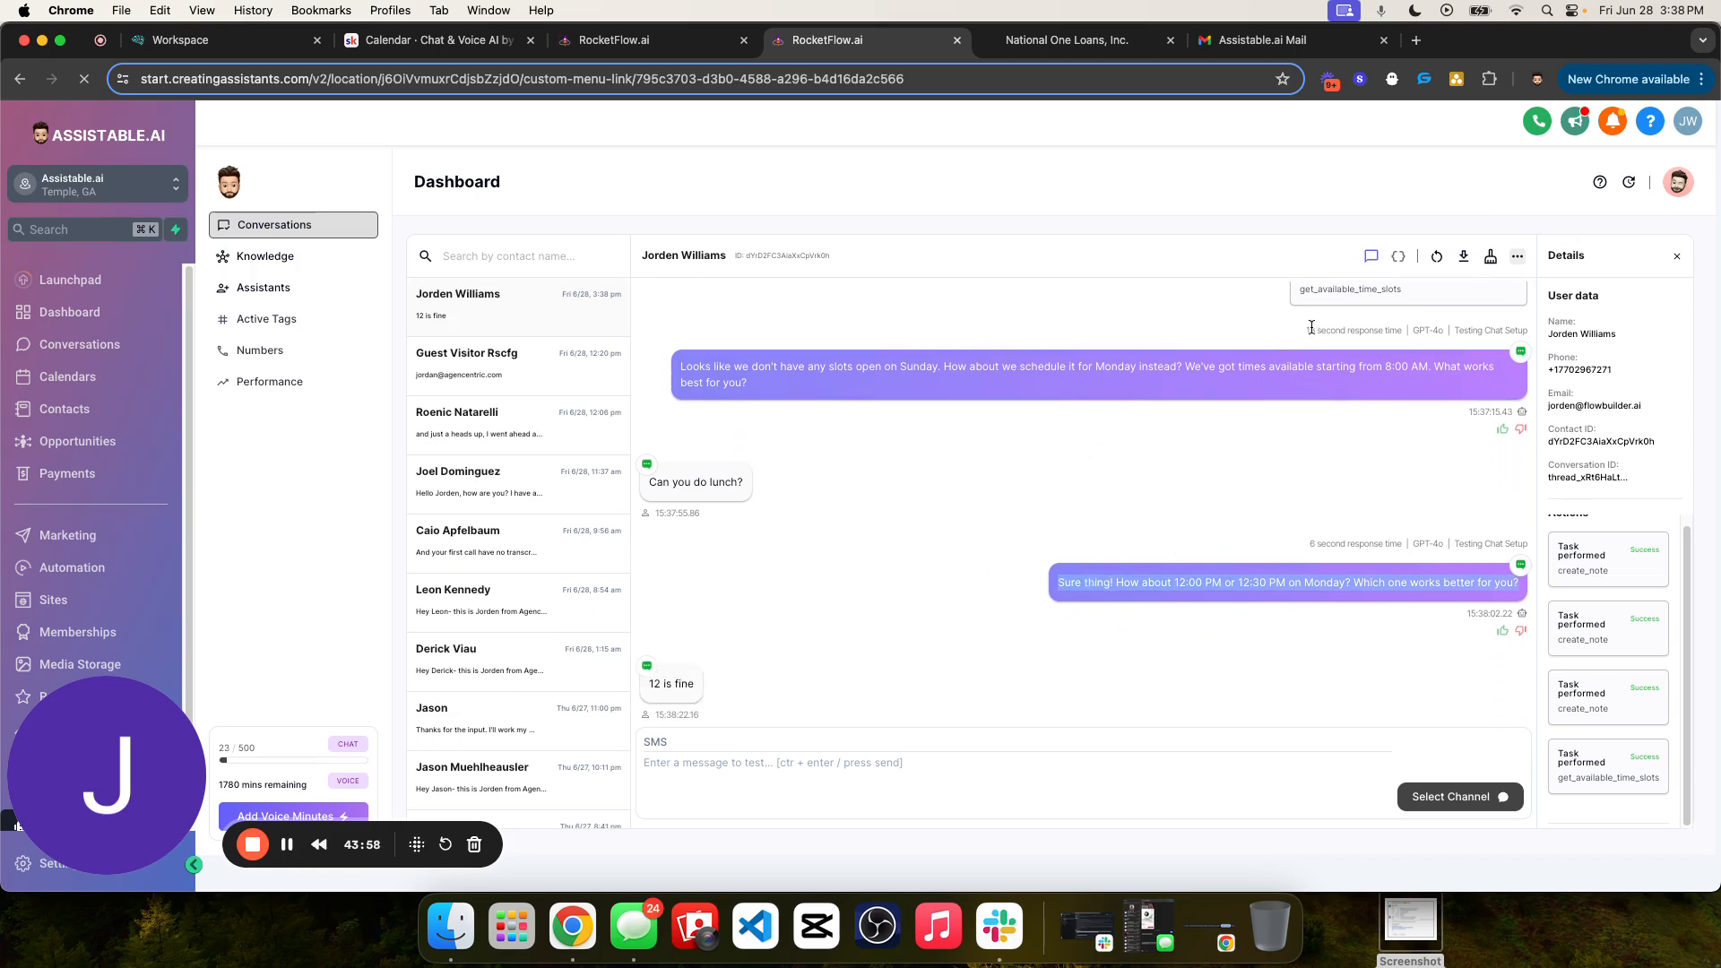
{"action": "triple_click", "coordinate": [1097, 373]}
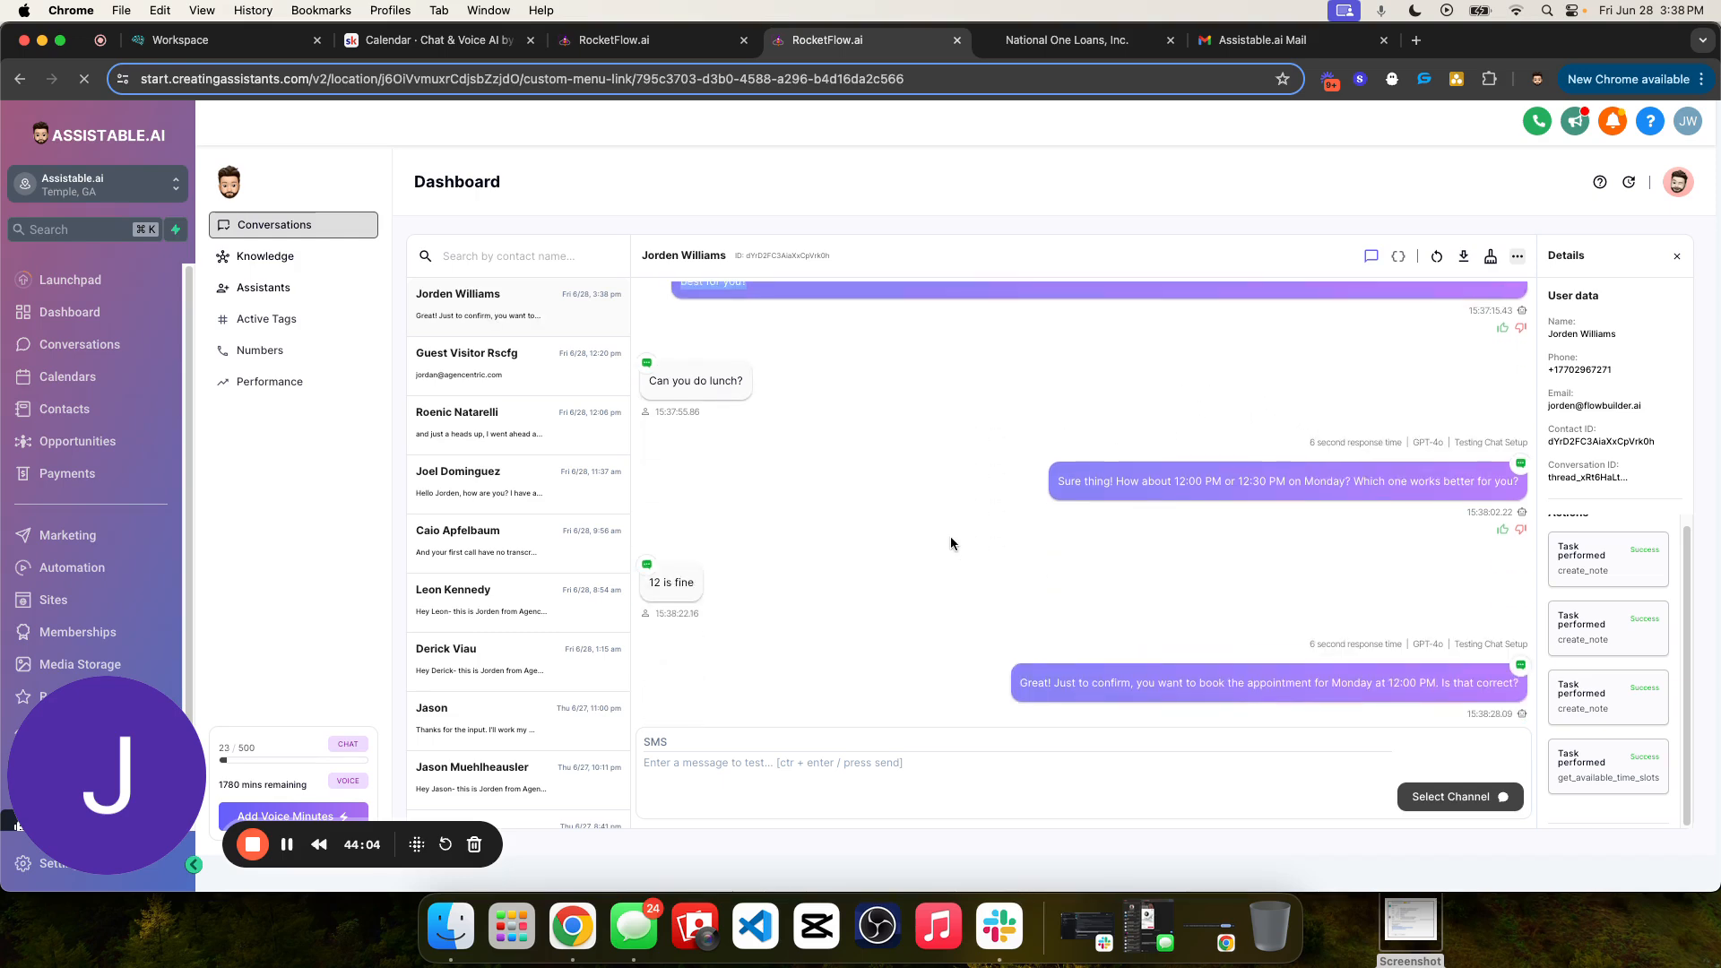
{"action": "triple_click", "coordinate": [1315, 660]}
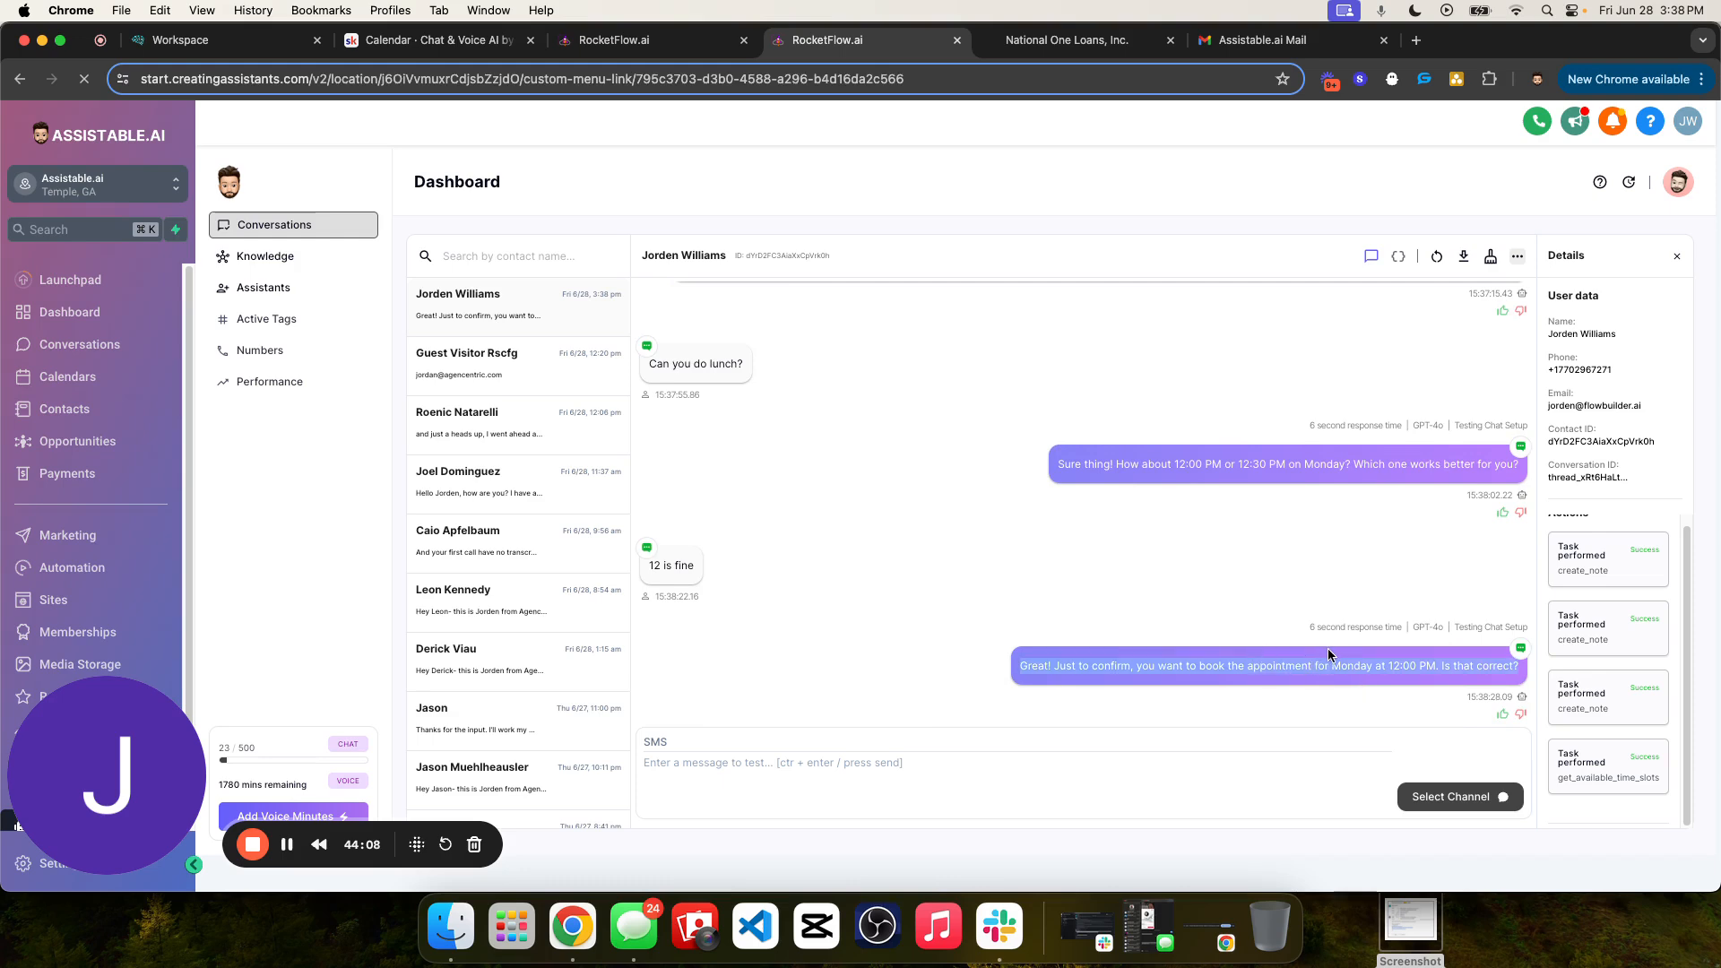
- Examine the task steps in the "Book an appointment" goal description, then return to the conversation
{"action": "key", "text": "ctrl+shift+Tab"}
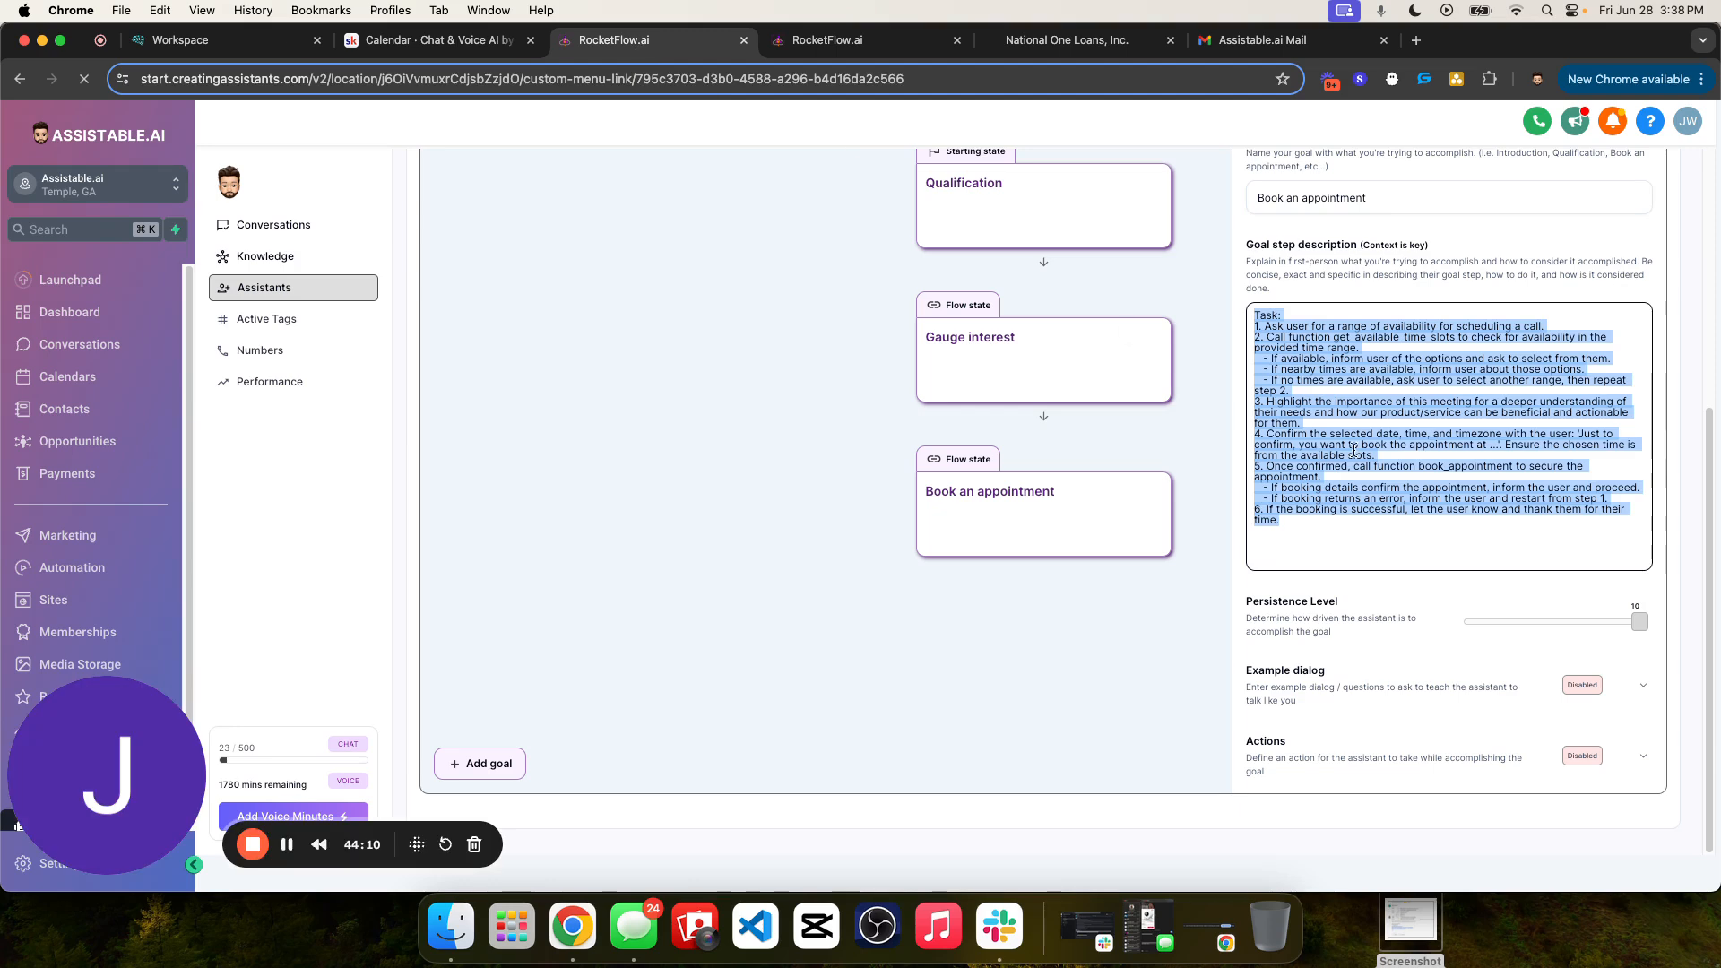
{"action": "left_click_drag", "start_coordinate": [1256, 314], "coordinate": [1347, 515]}
{"action": "left_click", "coordinate": [1324, 522]}
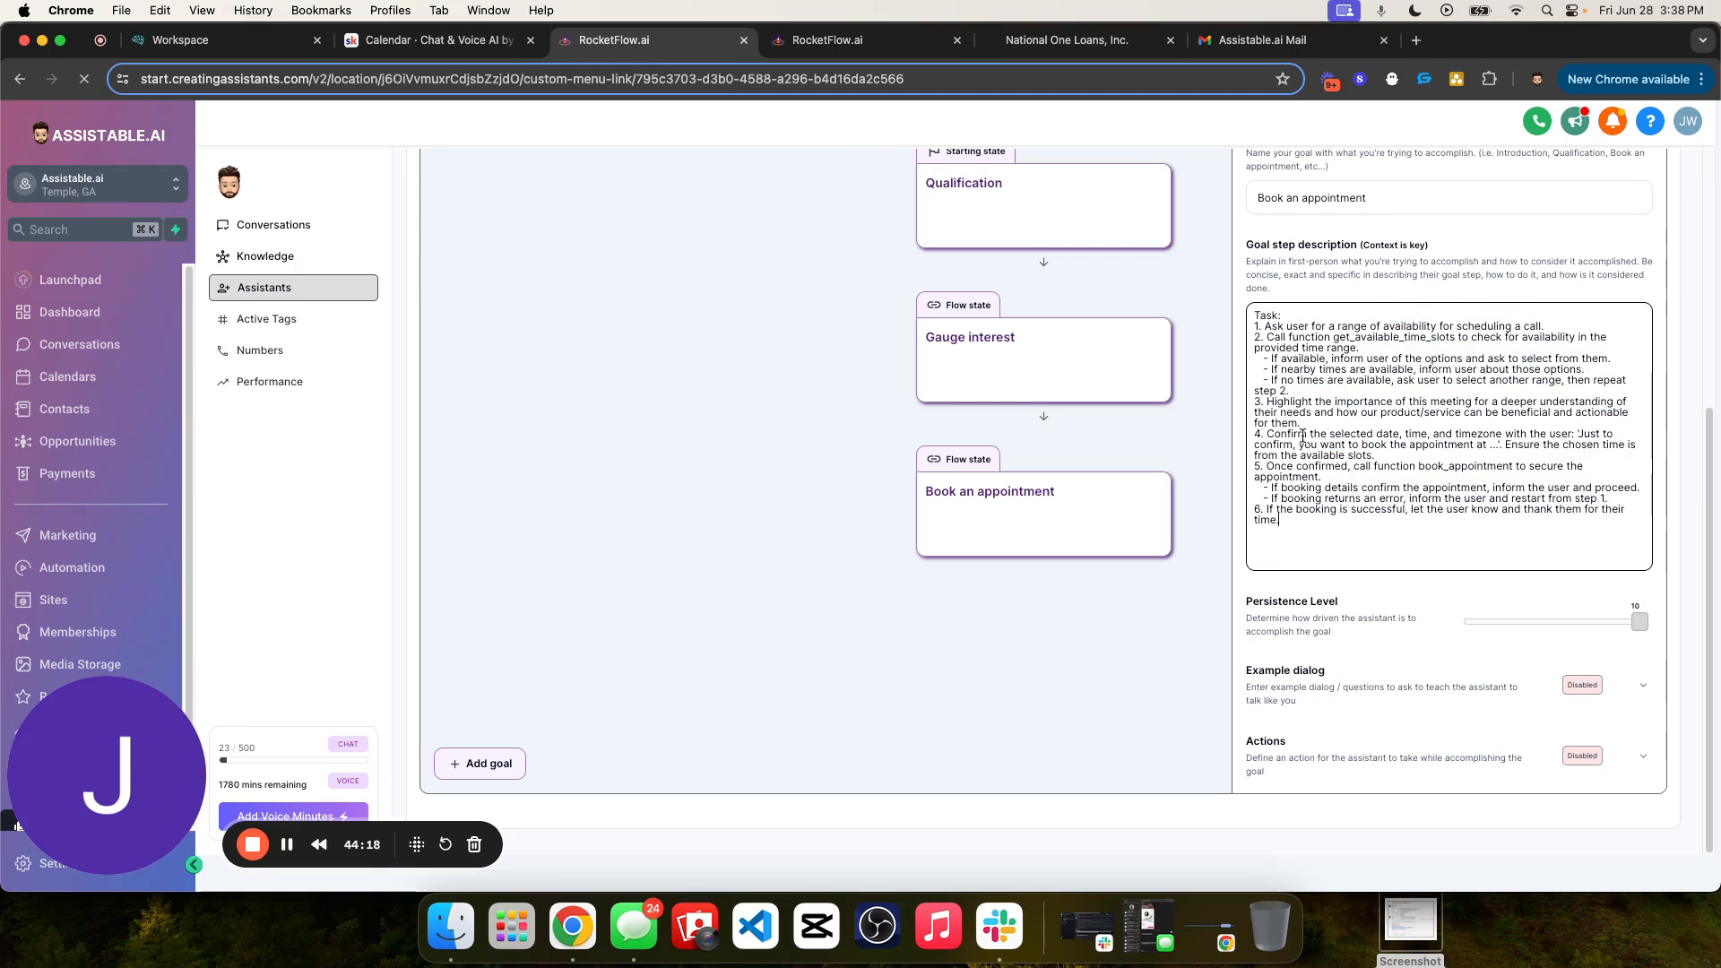
{"action": "left_click", "coordinate": [828, 40]}
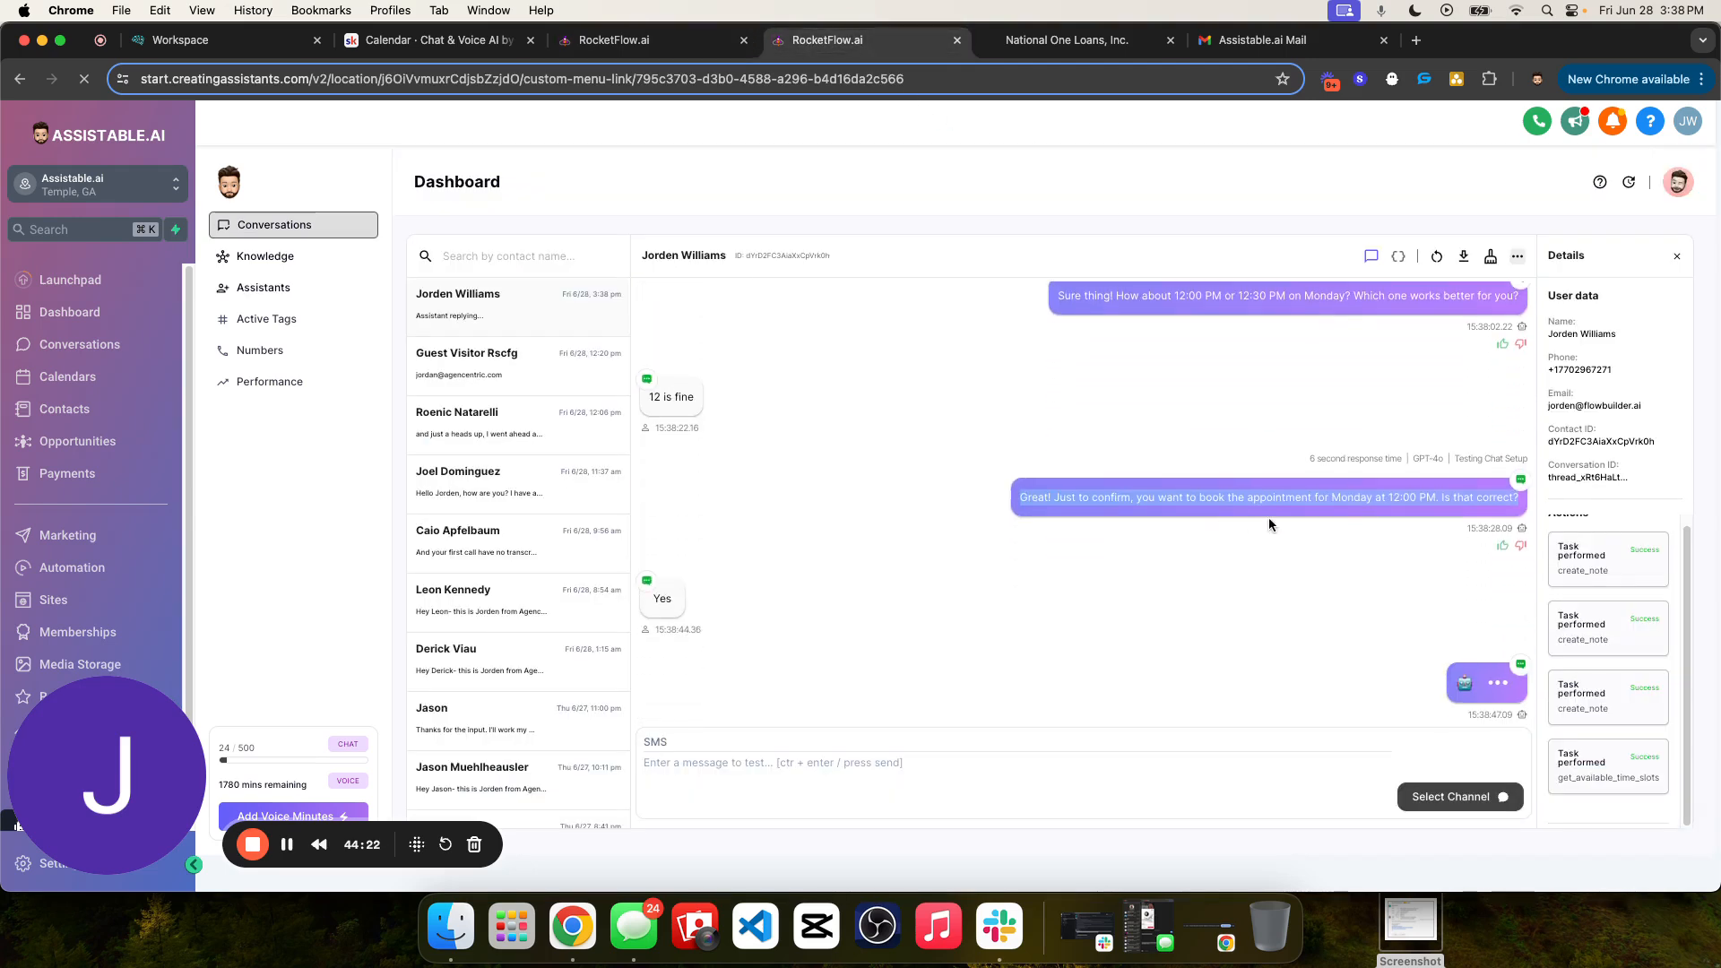
- Read the assistant's replies to the contact's "Yes" and expand the book_appointment task to examine the booking details
{"action": "scroll", "coordinate": [1110, 486], "scroll_direction": "up", "scroll_amount": 5}
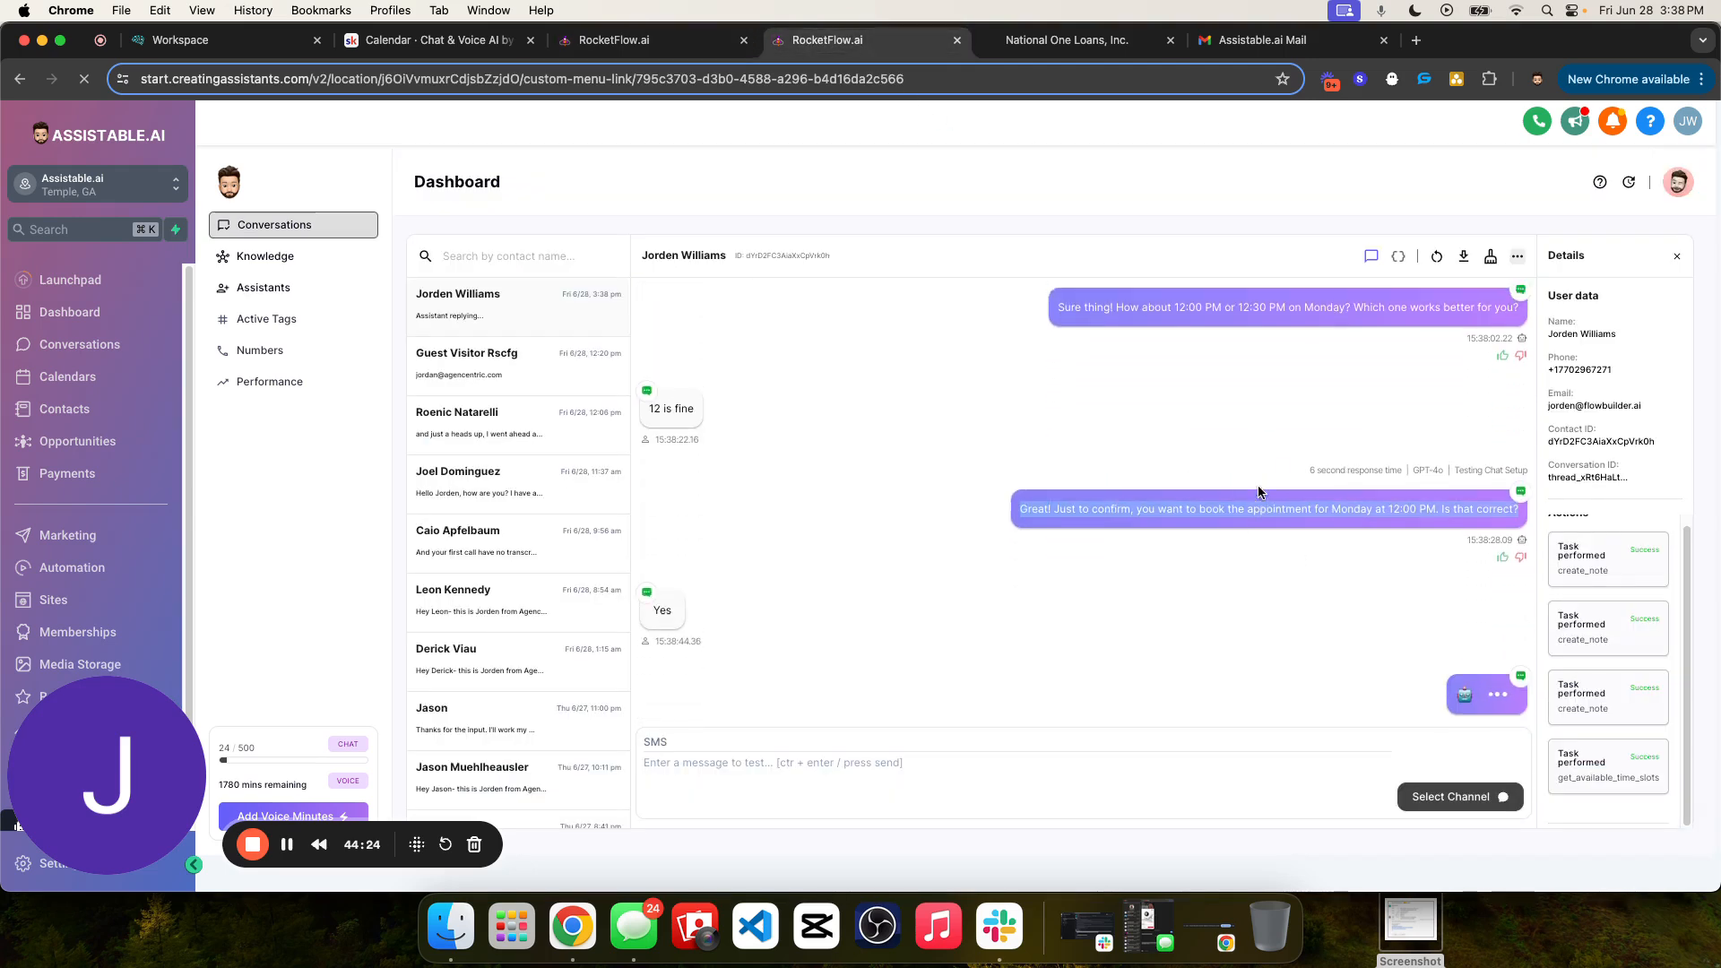
{"action": "scroll", "coordinate": [1230, 495], "scroll_direction": "down", "scroll_amount": 3}
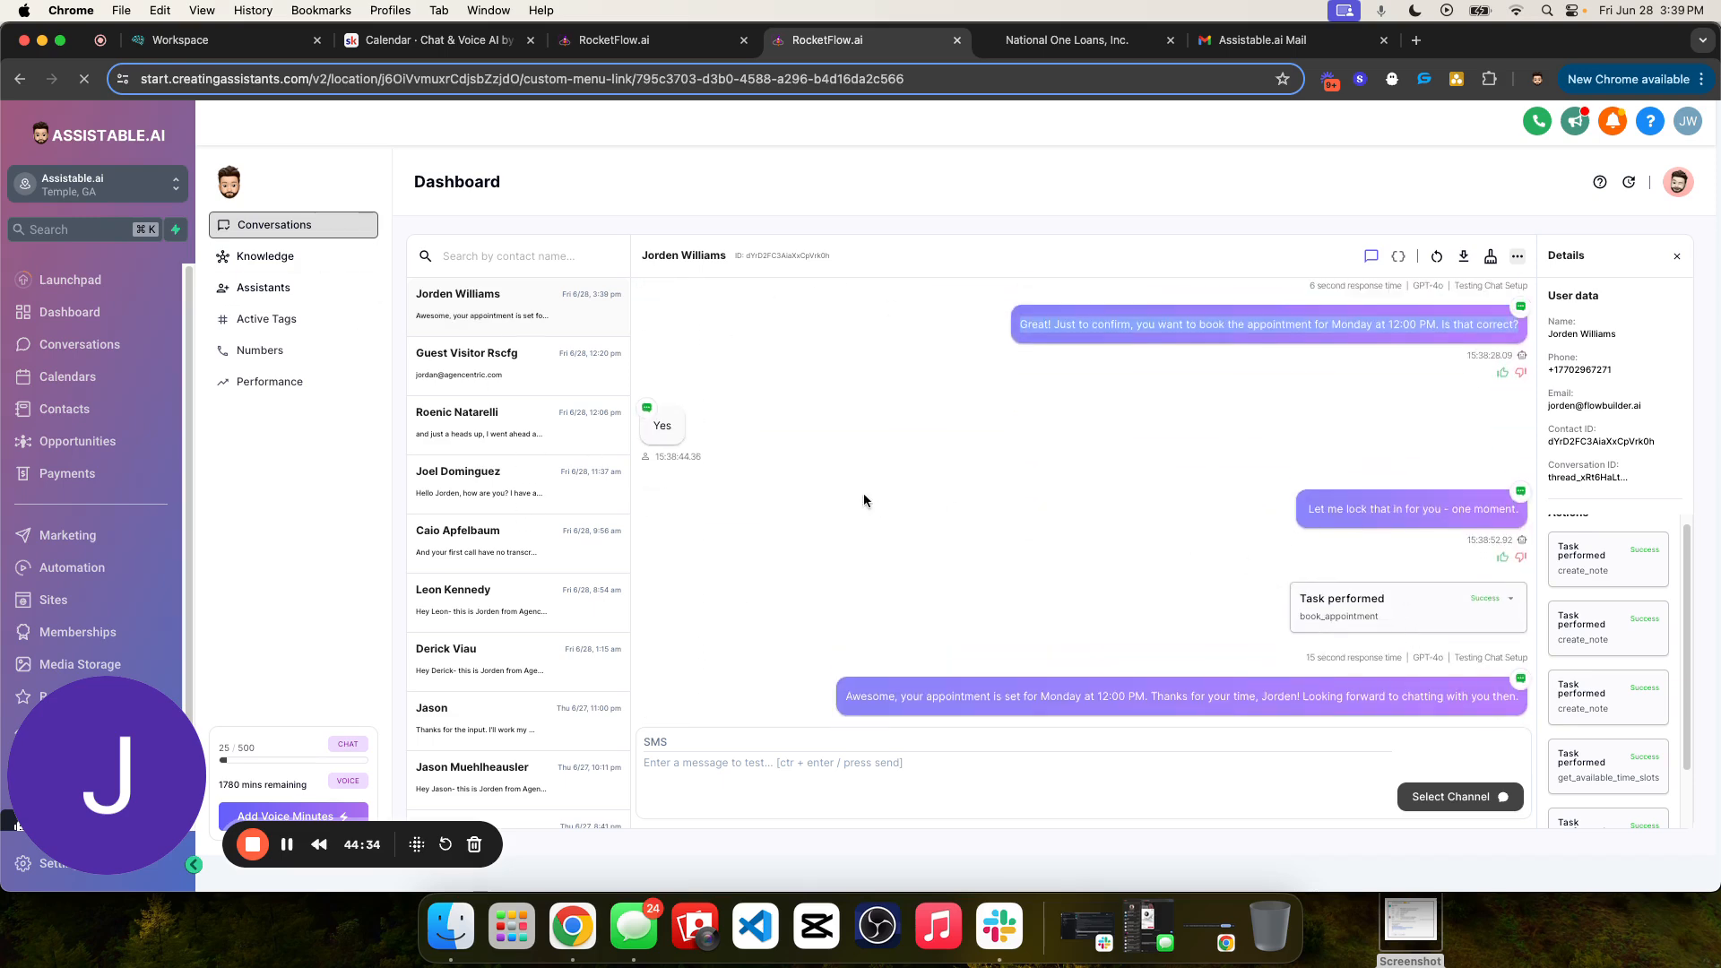
{"action": "triple_click", "coordinate": [1380, 481]}
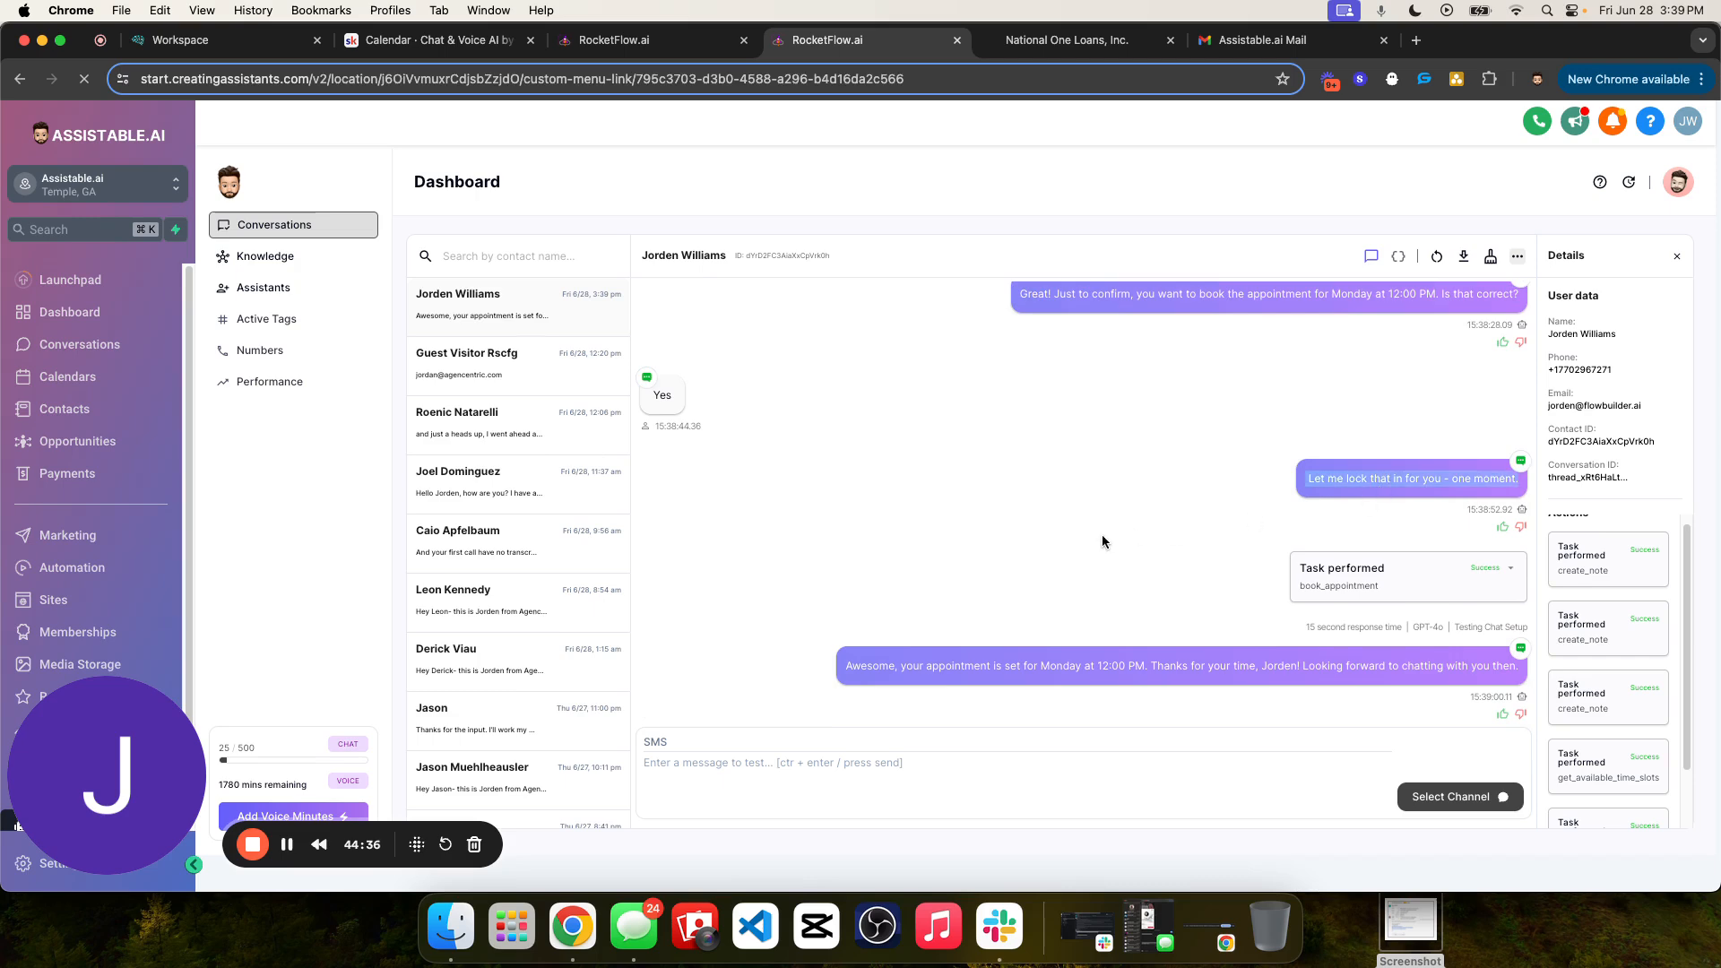
{"action": "left_click", "coordinate": [1503, 572]}
{"action": "left_click_drag", "start_coordinate": [1395, 533], "coordinate": [1432, 538]}
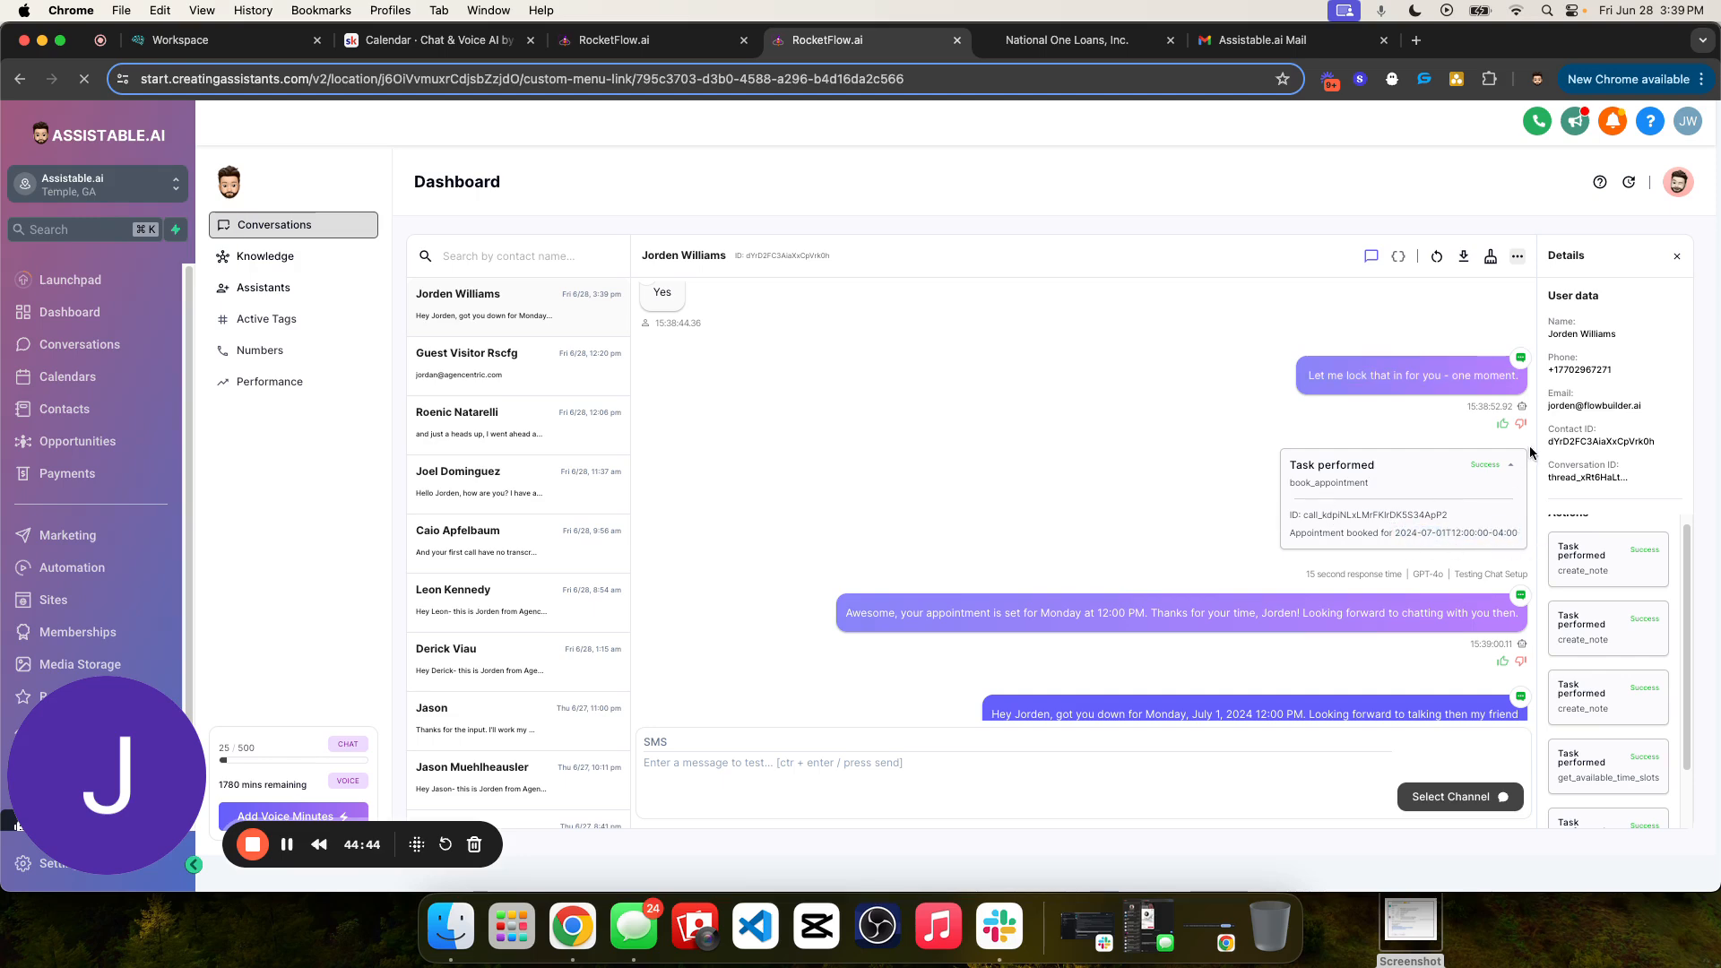
- Collapse the book_appointment task details and read the assistant's booking reply and the confirmation message that follows it
{"action": "left_click", "coordinate": [1473, 488]}
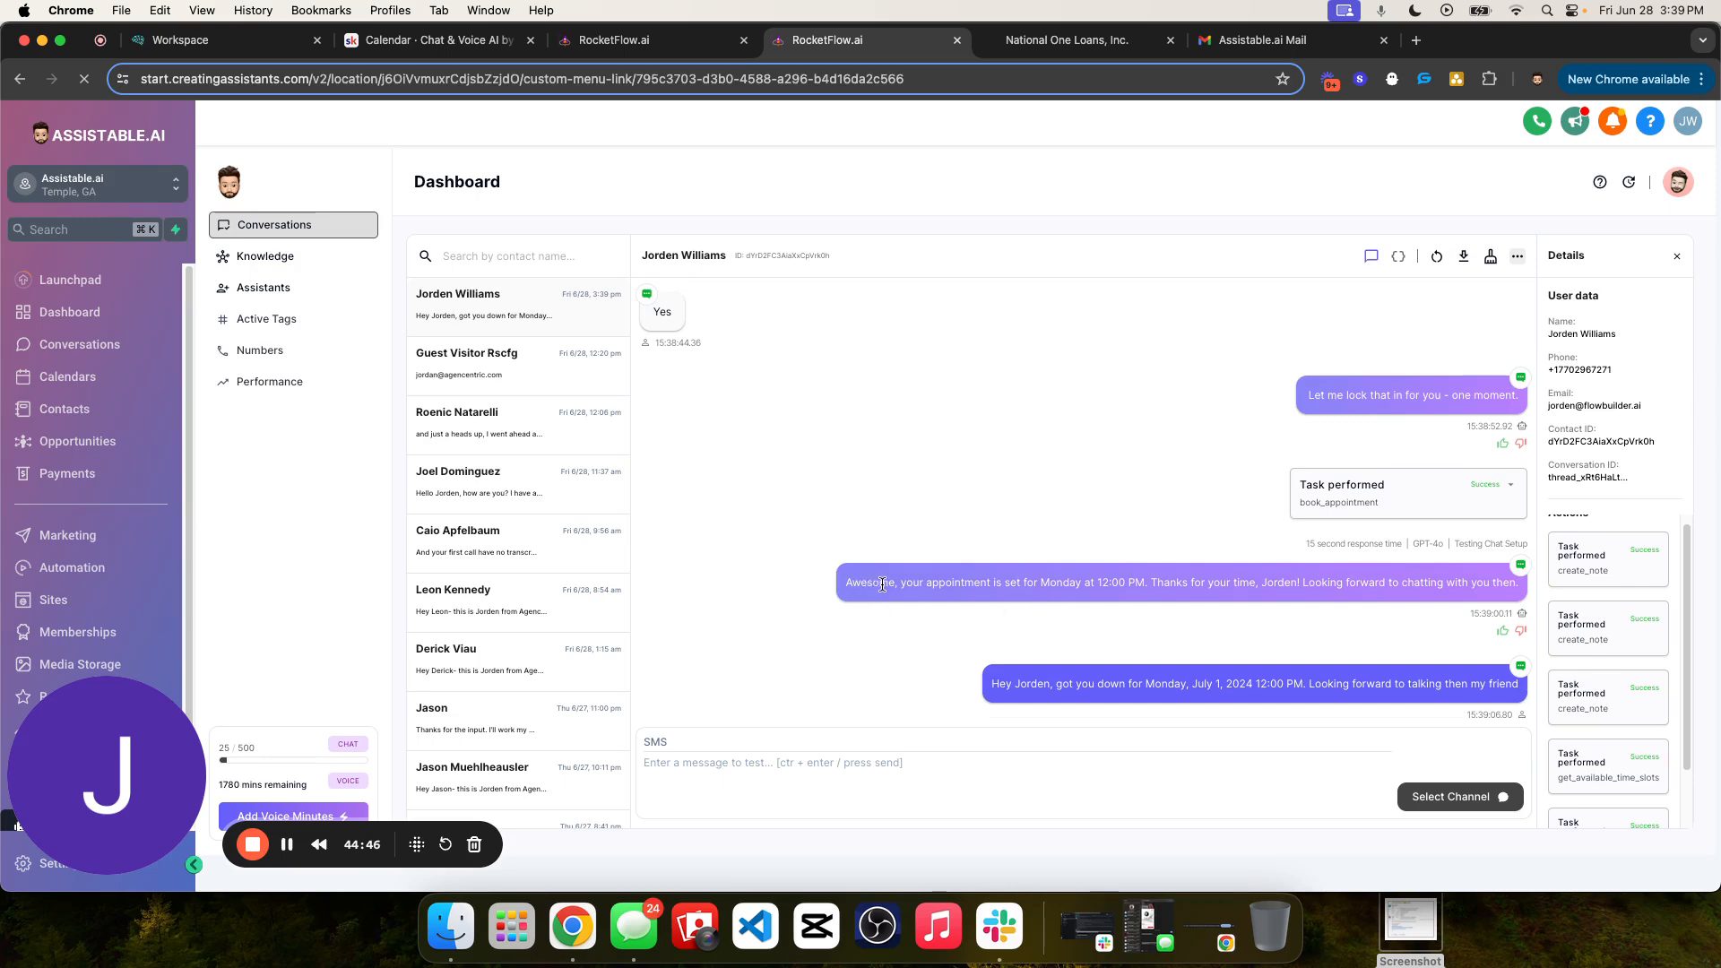
{"action": "left_click_drag", "start_coordinate": [1000, 575], "coordinate": [1491, 580]}
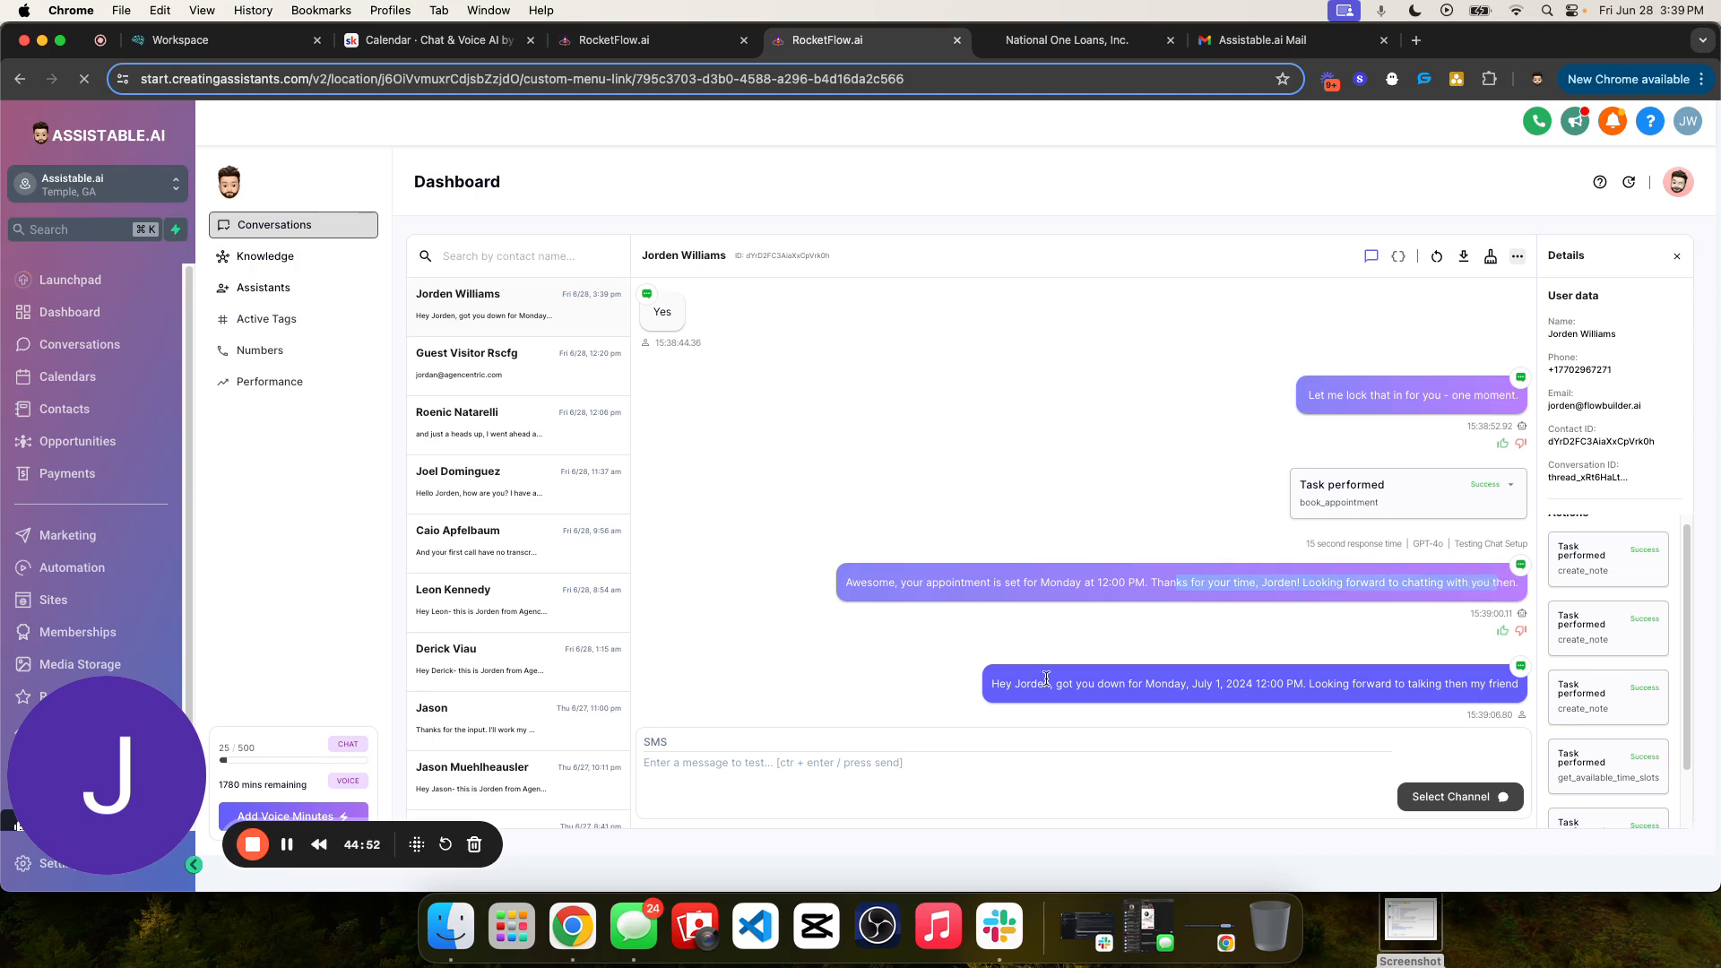
{"action": "left_click_drag", "start_coordinate": [988, 684], "coordinate": [1524, 689]}
{"action": "left_click_drag", "start_coordinate": [1082, 683], "coordinate": [1464, 679]}
{"action": "triple_click", "coordinate": [1404, 686]}
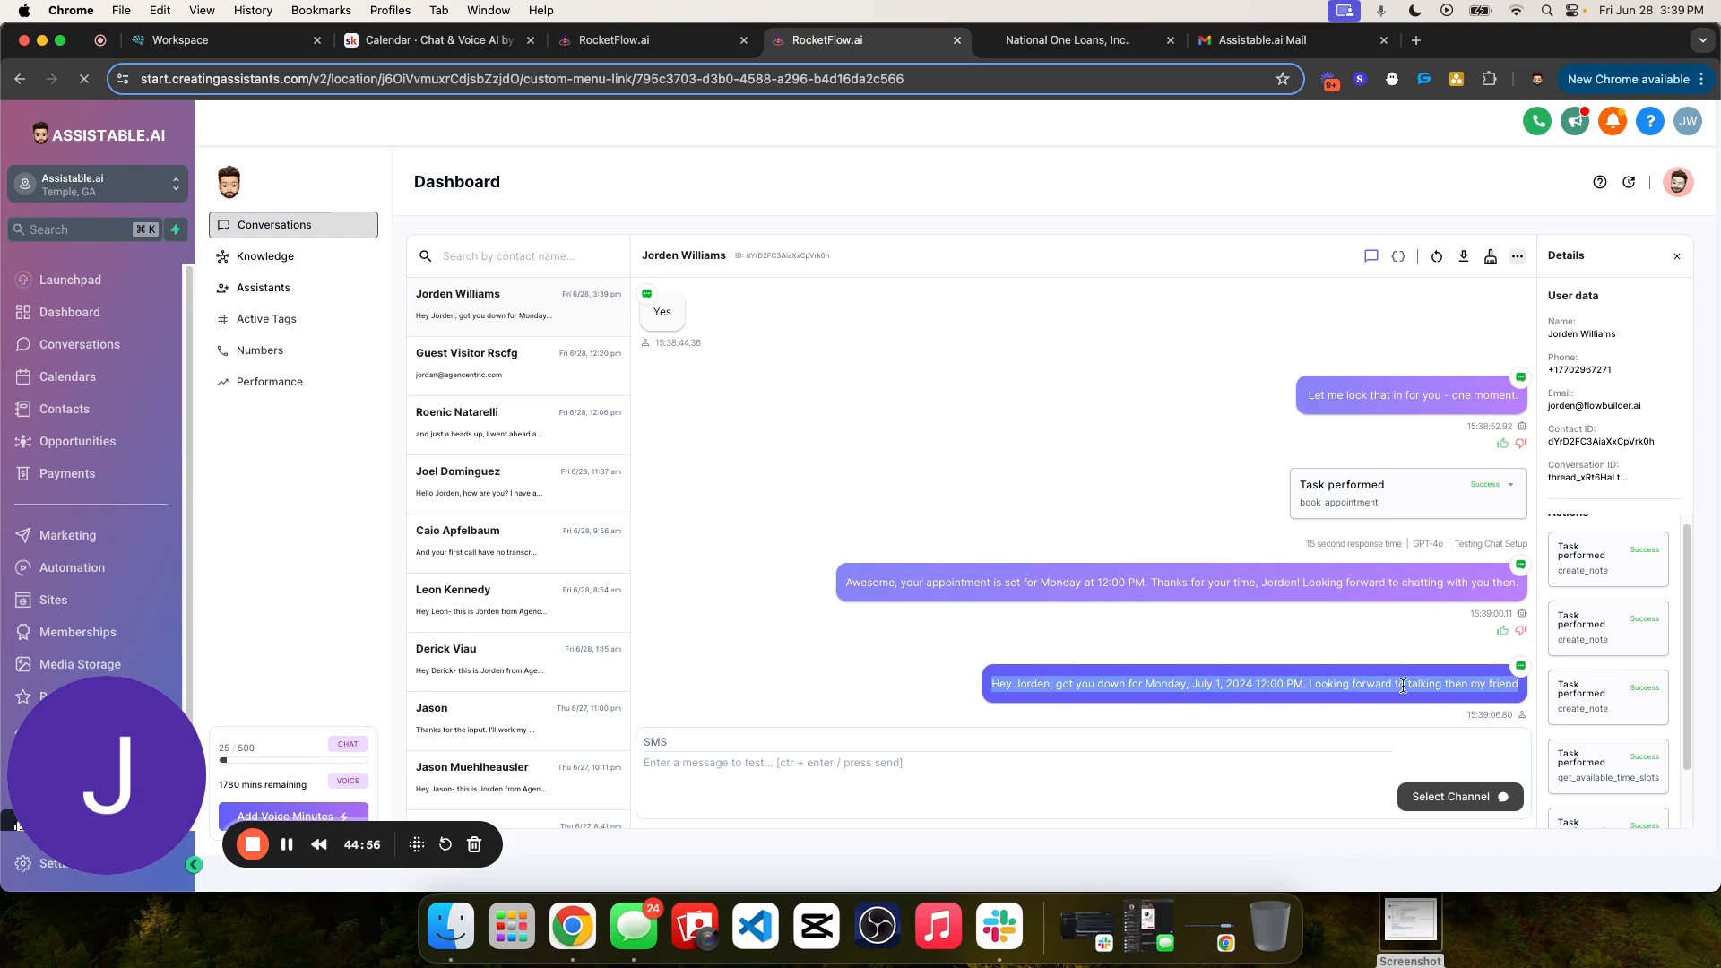
- Review the contact's list of performed actions and compare it with the task entries throughout the conversation
{"action": "scroll", "coordinate": [1616, 630], "scroll_direction": "down", "scroll_amount": 2}
{"action": "scroll", "coordinate": [1486, 658], "scroll_direction": "up", "scroll_amount": 2}
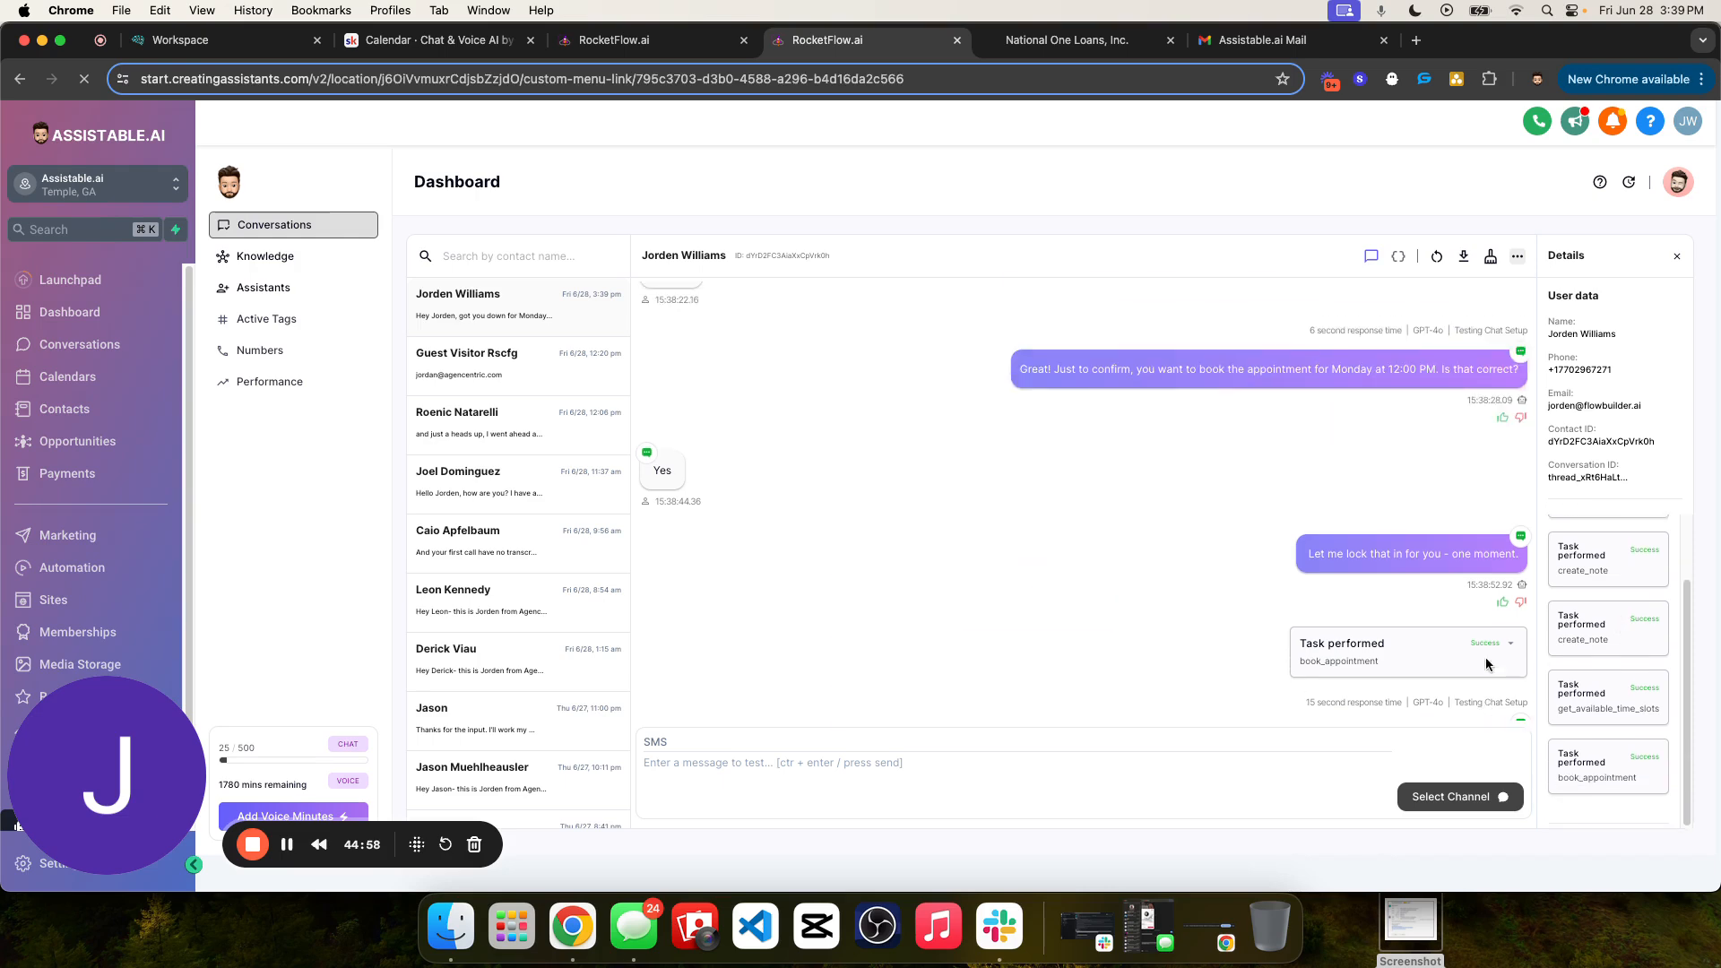
{"action": "scroll", "coordinate": [1591, 639], "scroll_direction": "up", "scroll_amount": 2}
{"action": "left_click_drag", "start_coordinate": [1560, 553], "coordinate": [1621, 685]}
{"action": "scroll", "coordinate": [1617, 680], "scroll_direction": "up", "scroll_amount": 2}
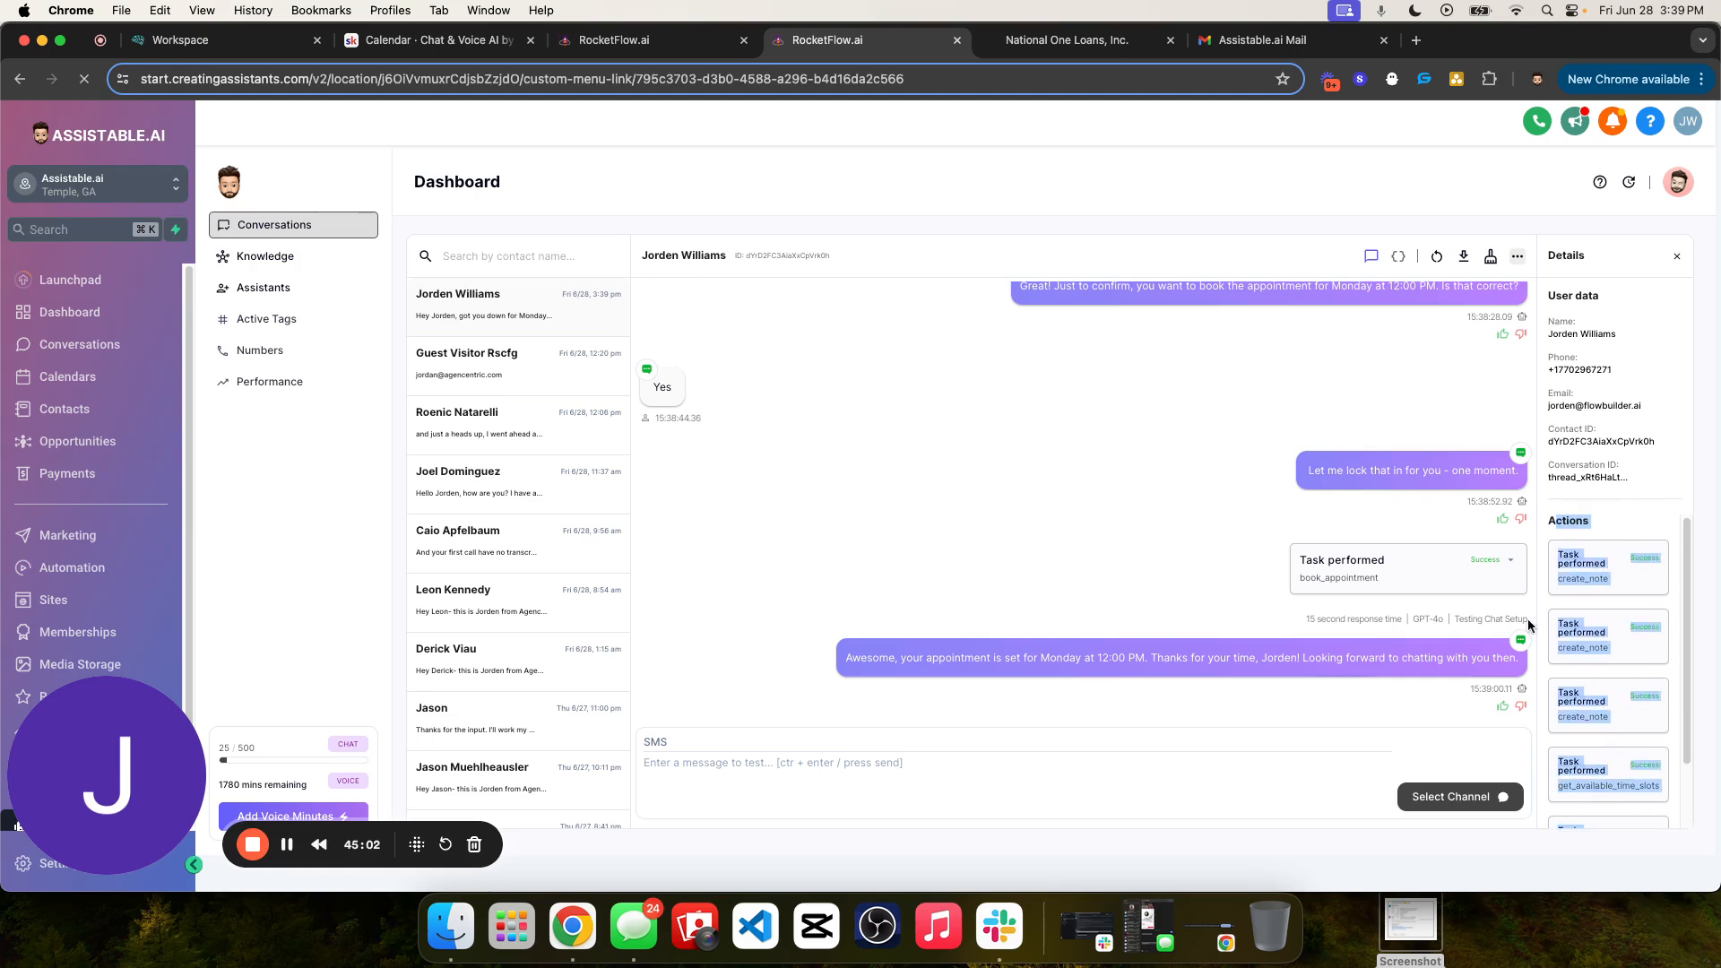
{"action": "scroll", "coordinate": [1435, 573], "scroll_direction": "up", "scroll_amount": 8}
{"action": "scroll", "coordinate": [1391, 556], "scroll_direction": "up", "scroll_amount": 10}
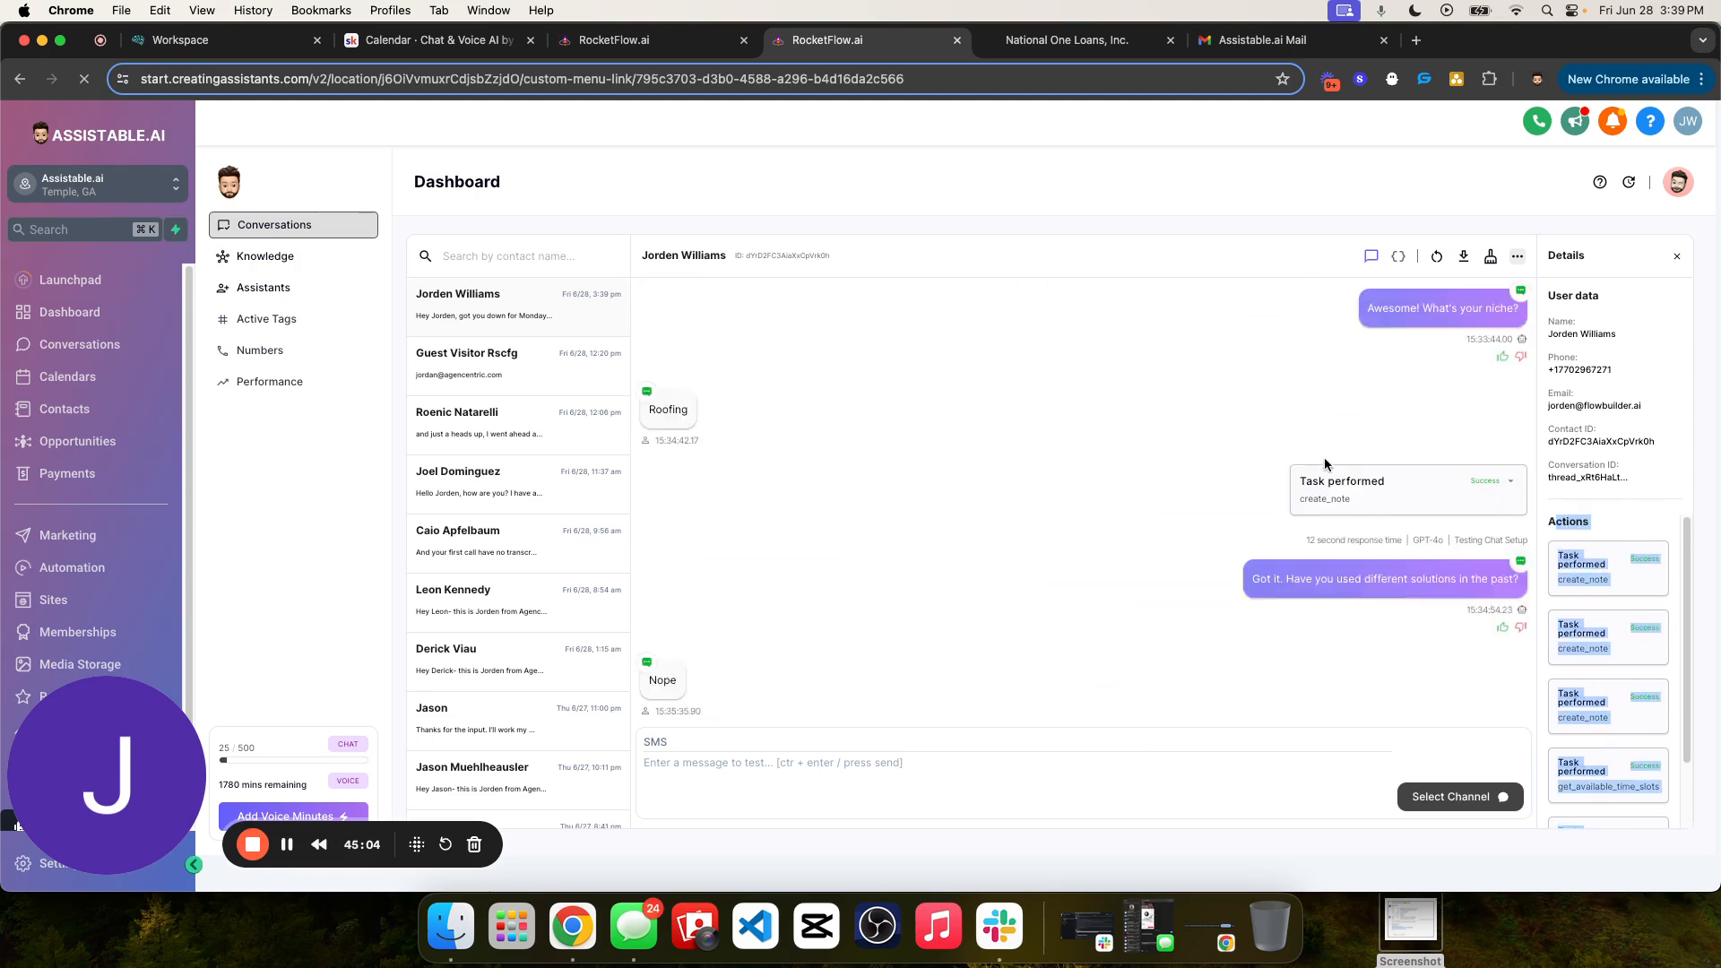
{"action": "left_click_drag", "start_coordinate": [1289, 421], "coordinate": [1275, 395]}
{"action": "scroll", "coordinate": [1411, 550], "scroll_direction": "down", "scroll_amount": 15}
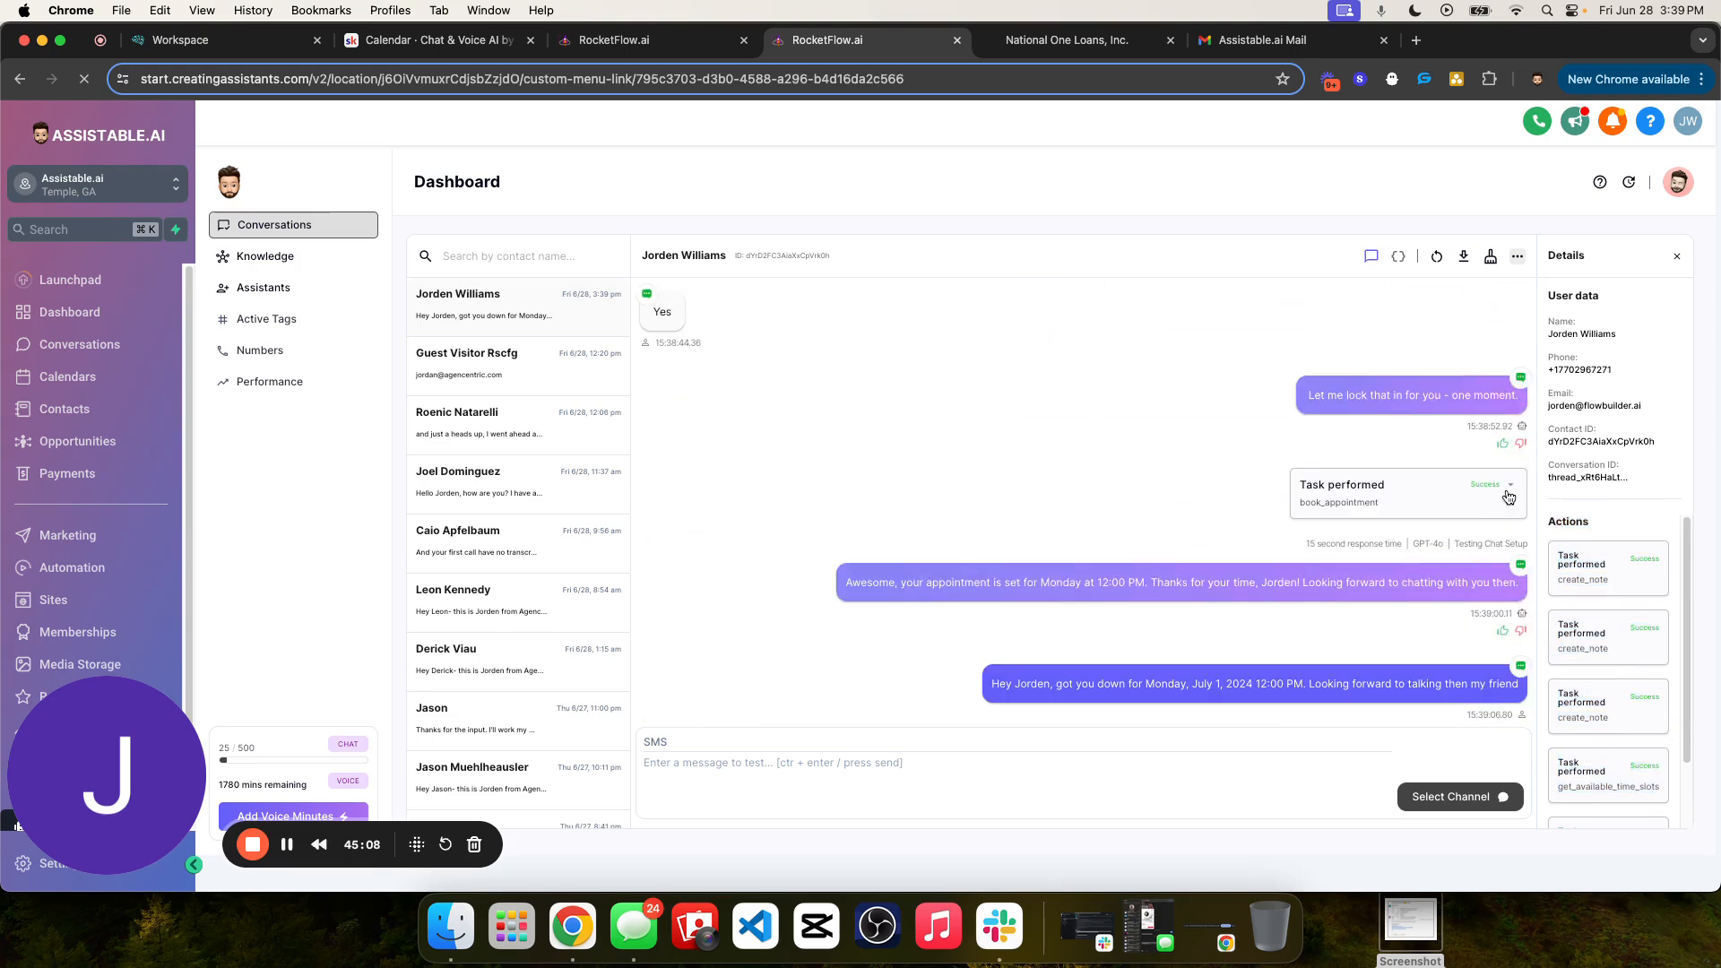
- Expand the book_appointment task and examine its name and the booked appointment date and time
{"action": "left_click", "coordinate": [1385, 502]}
{"action": "left_click_drag", "start_coordinate": [1295, 553], "coordinate": [1524, 560]}
{"action": "double_click", "coordinate": [1325, 503]}
{"action": "left_click", "coordinate": [1300, 557]}
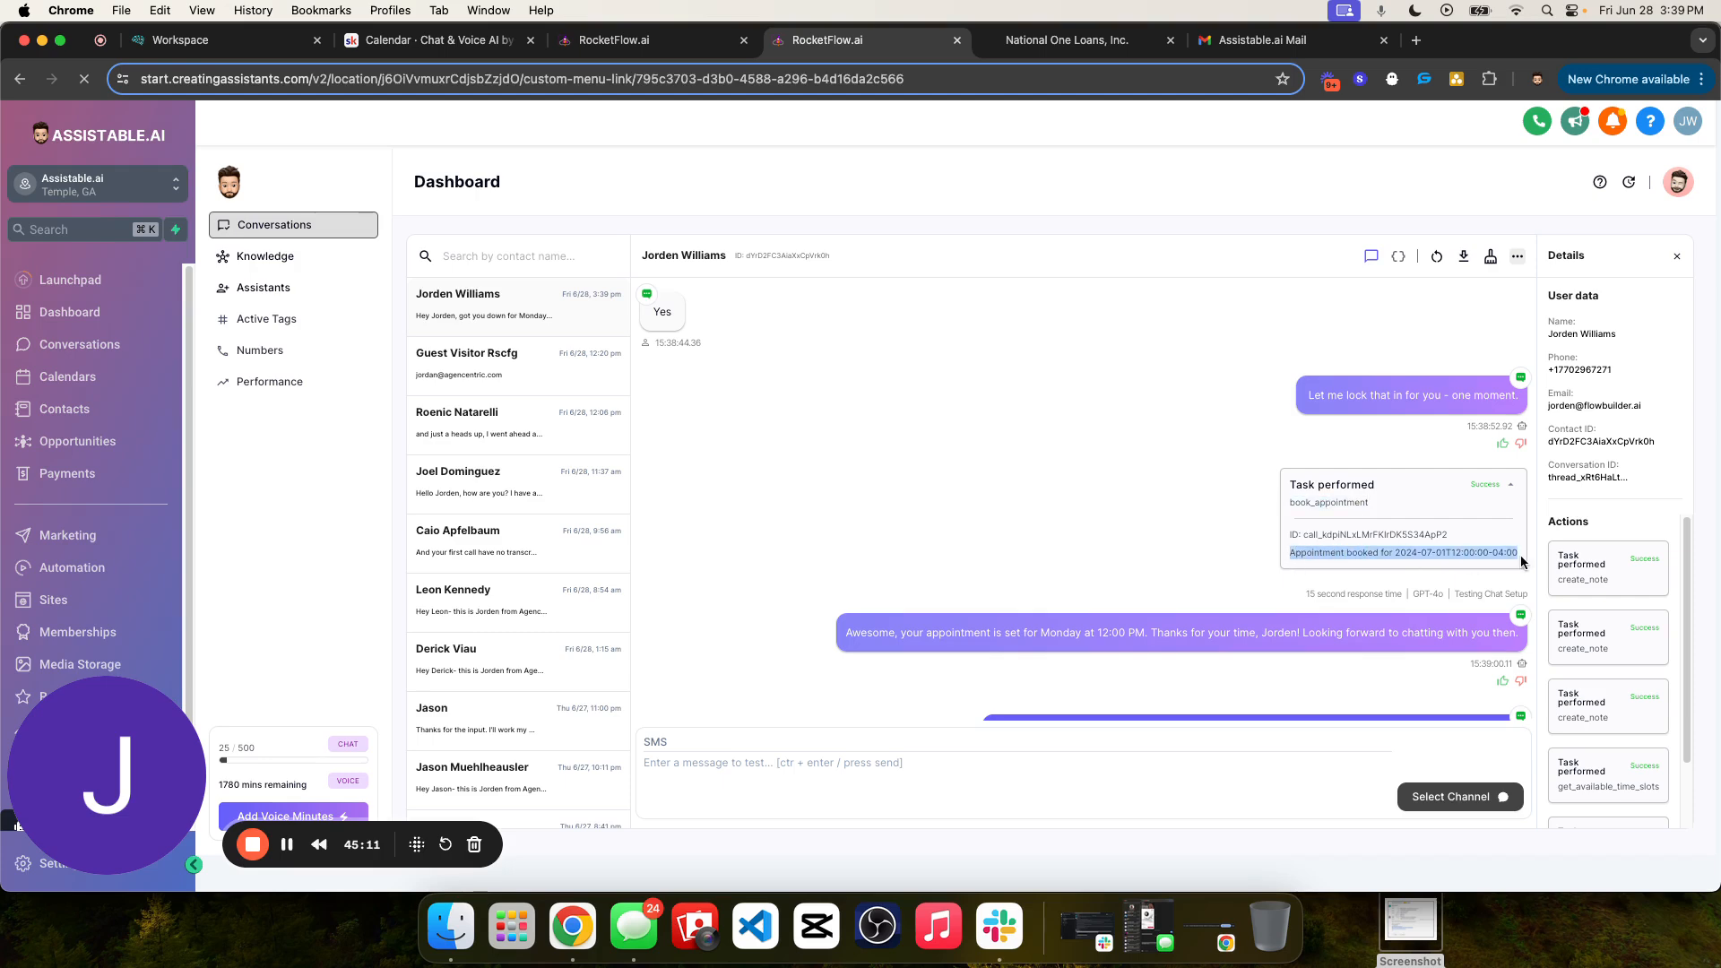
{"action": "left_click", "coordinate": [1499, 499]}
{"action": "left_click", "coordinate": [1510, 490]}
{"action": "left_click", "coordinate": [1509, 488]}
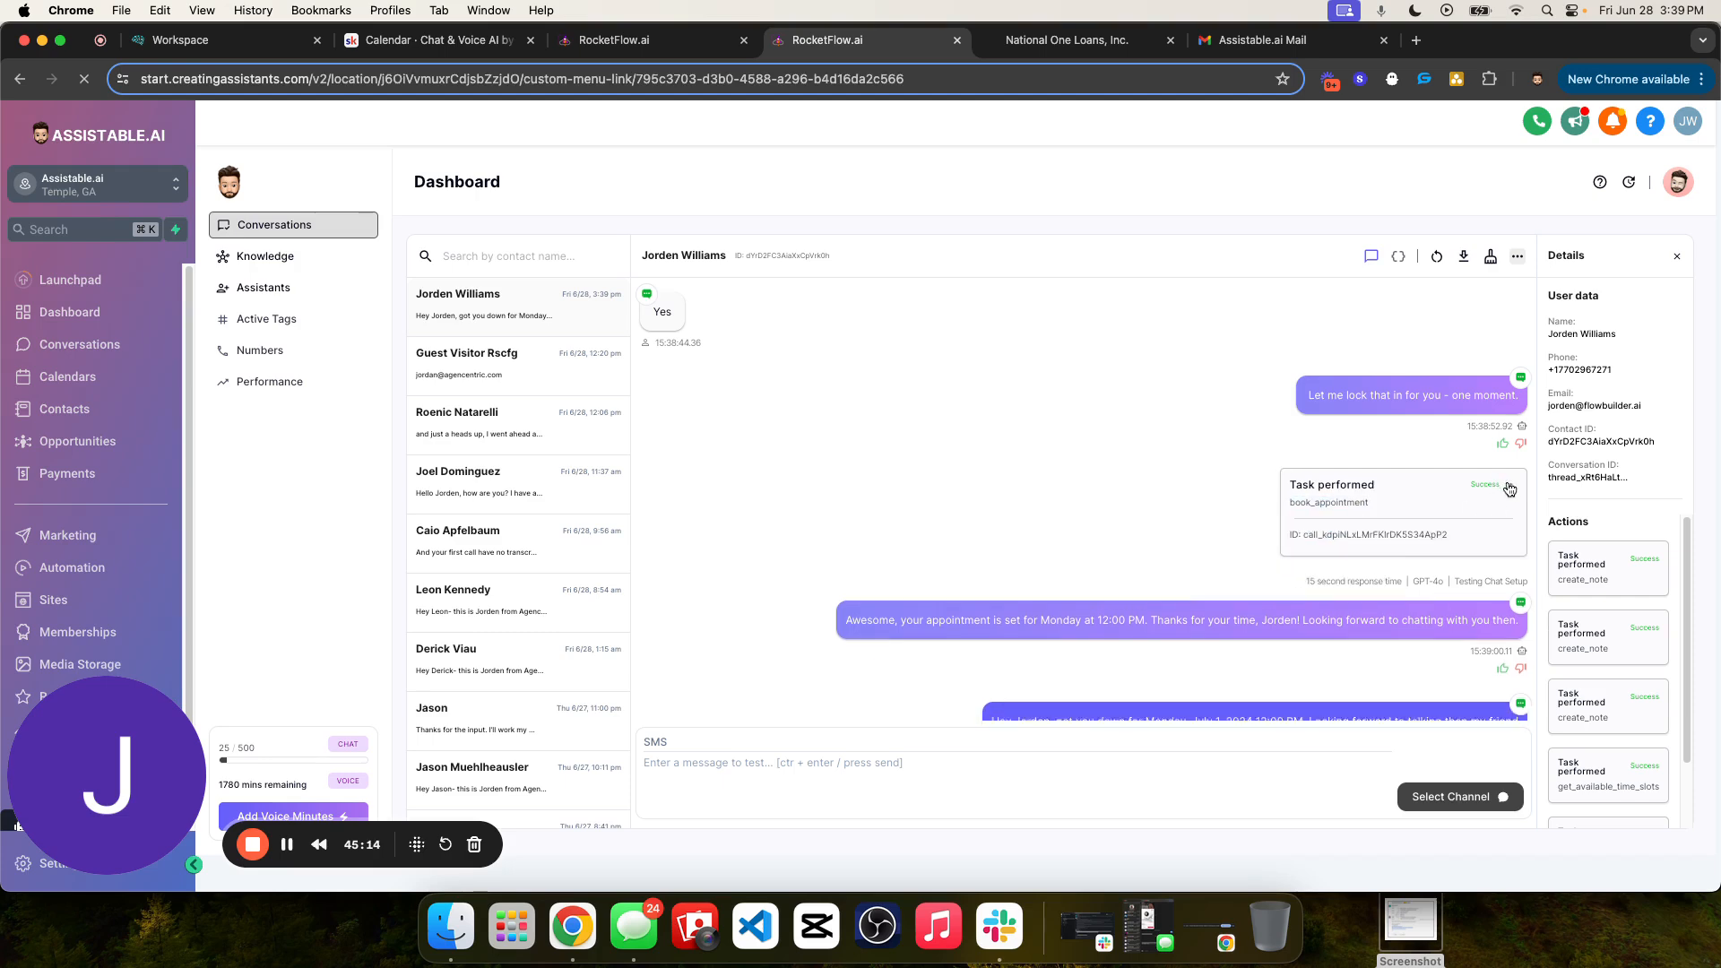
{"action": "left_click_drag", "start_coordinate": [1294, 551], "coordinate": [1524, 558]}
{"action": "left_click", "coordinate": [1407, 550]}
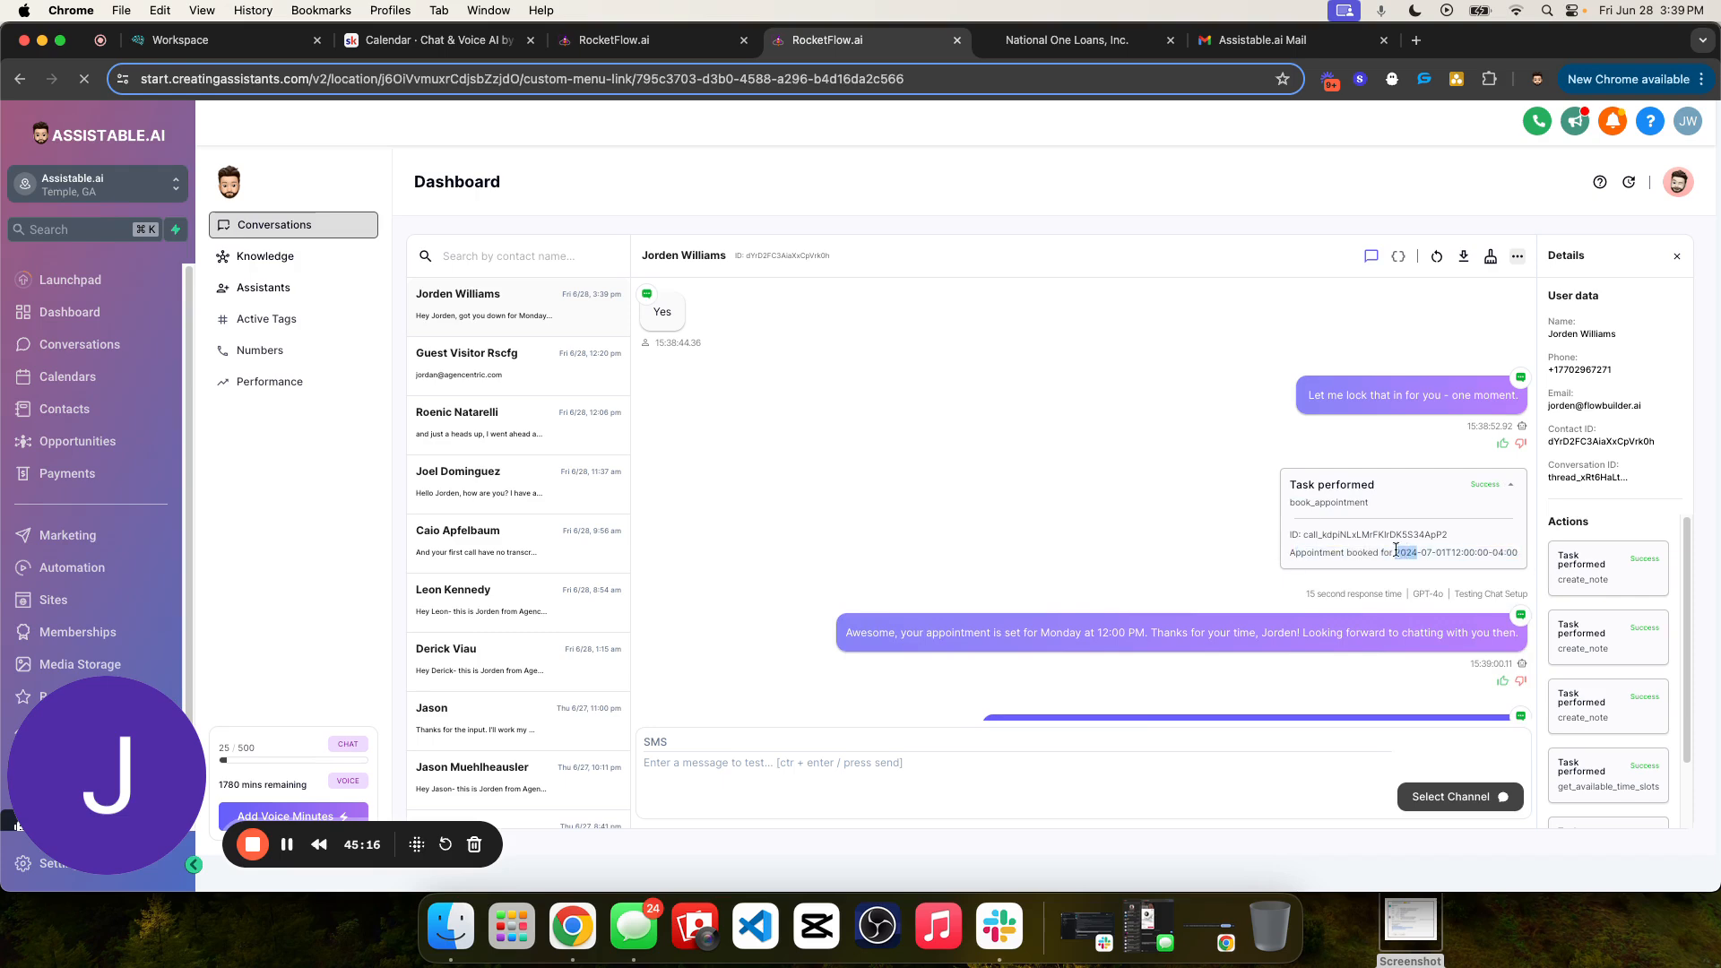
- Collapse and reopen the book_appointment task, then examine the UTC offset at the end of the booked time
{"action": "double_click", "coordinate": [1340, 503]}
{"action": "left_click", "coordinate": [1514, 490]}
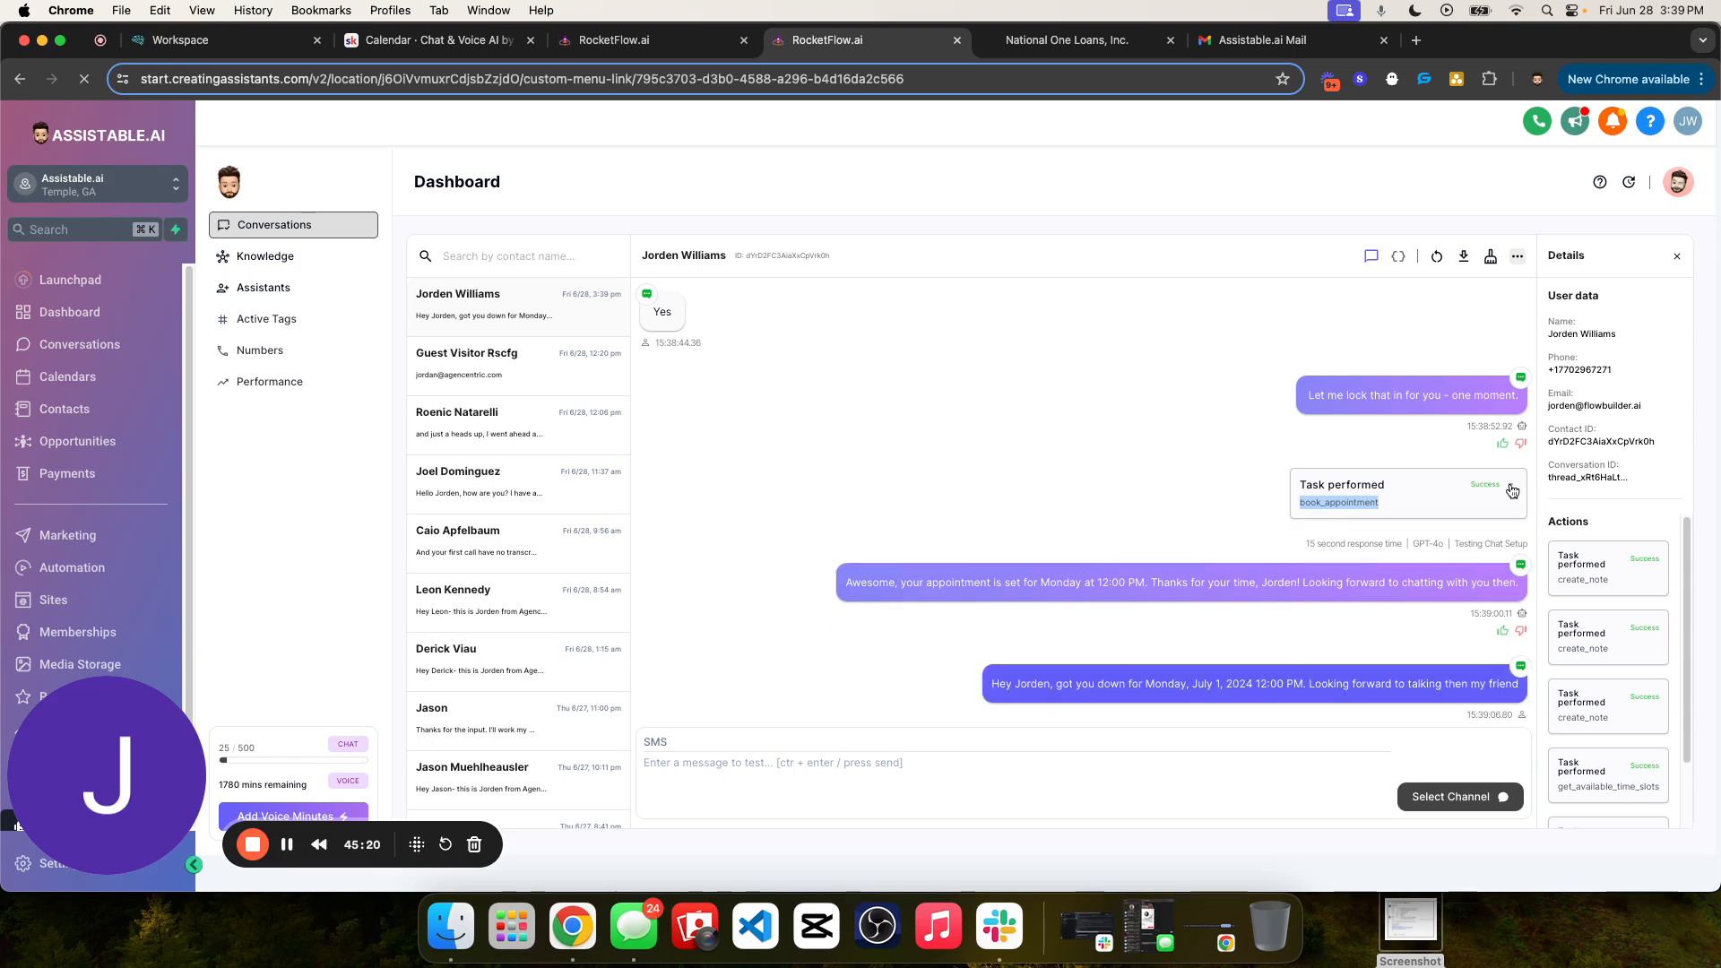
{"action": "left_click", "coordinate": [1513, 490]}
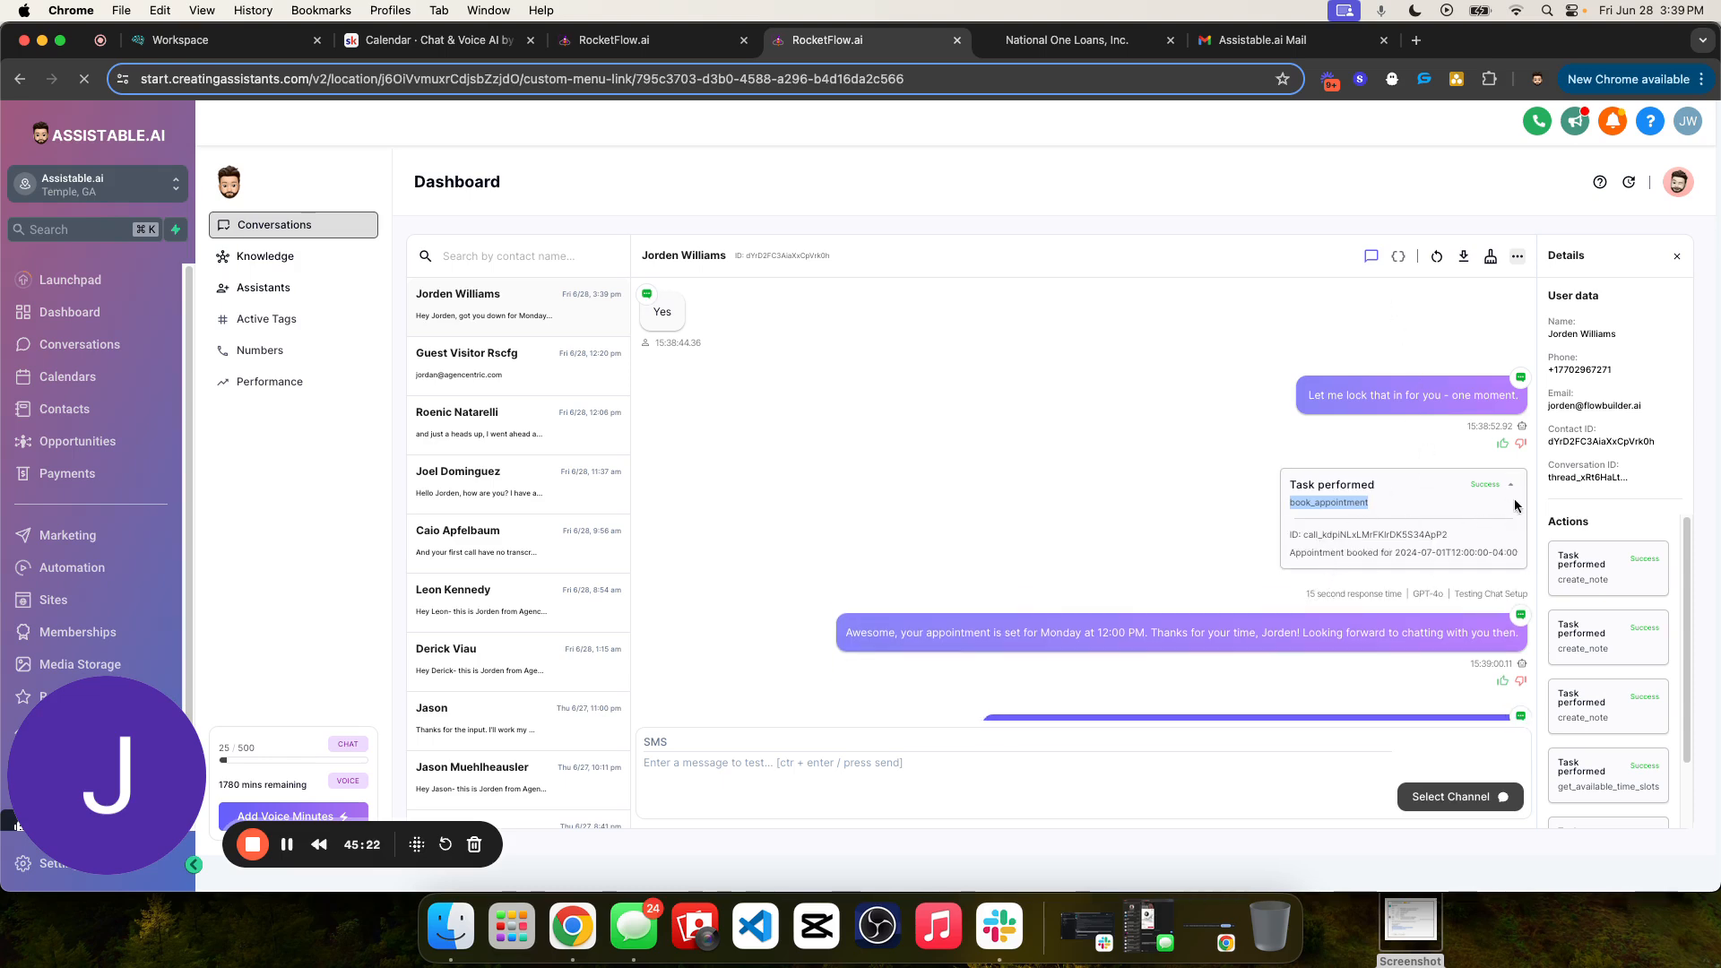
{"action": "left_click_drag", "start_coordinate": [1354, 553], "coordinate": [1404, 558]}
{"action": "left_click", "coordinate": [1496, 553]}
- Check the timezone in the account settings, then close the settings and collapse the book_appointment task
{"action": "left_click", "coordinate": [1678, 185]}
{"action": "left_click", "coordinate": [1578, 217]}
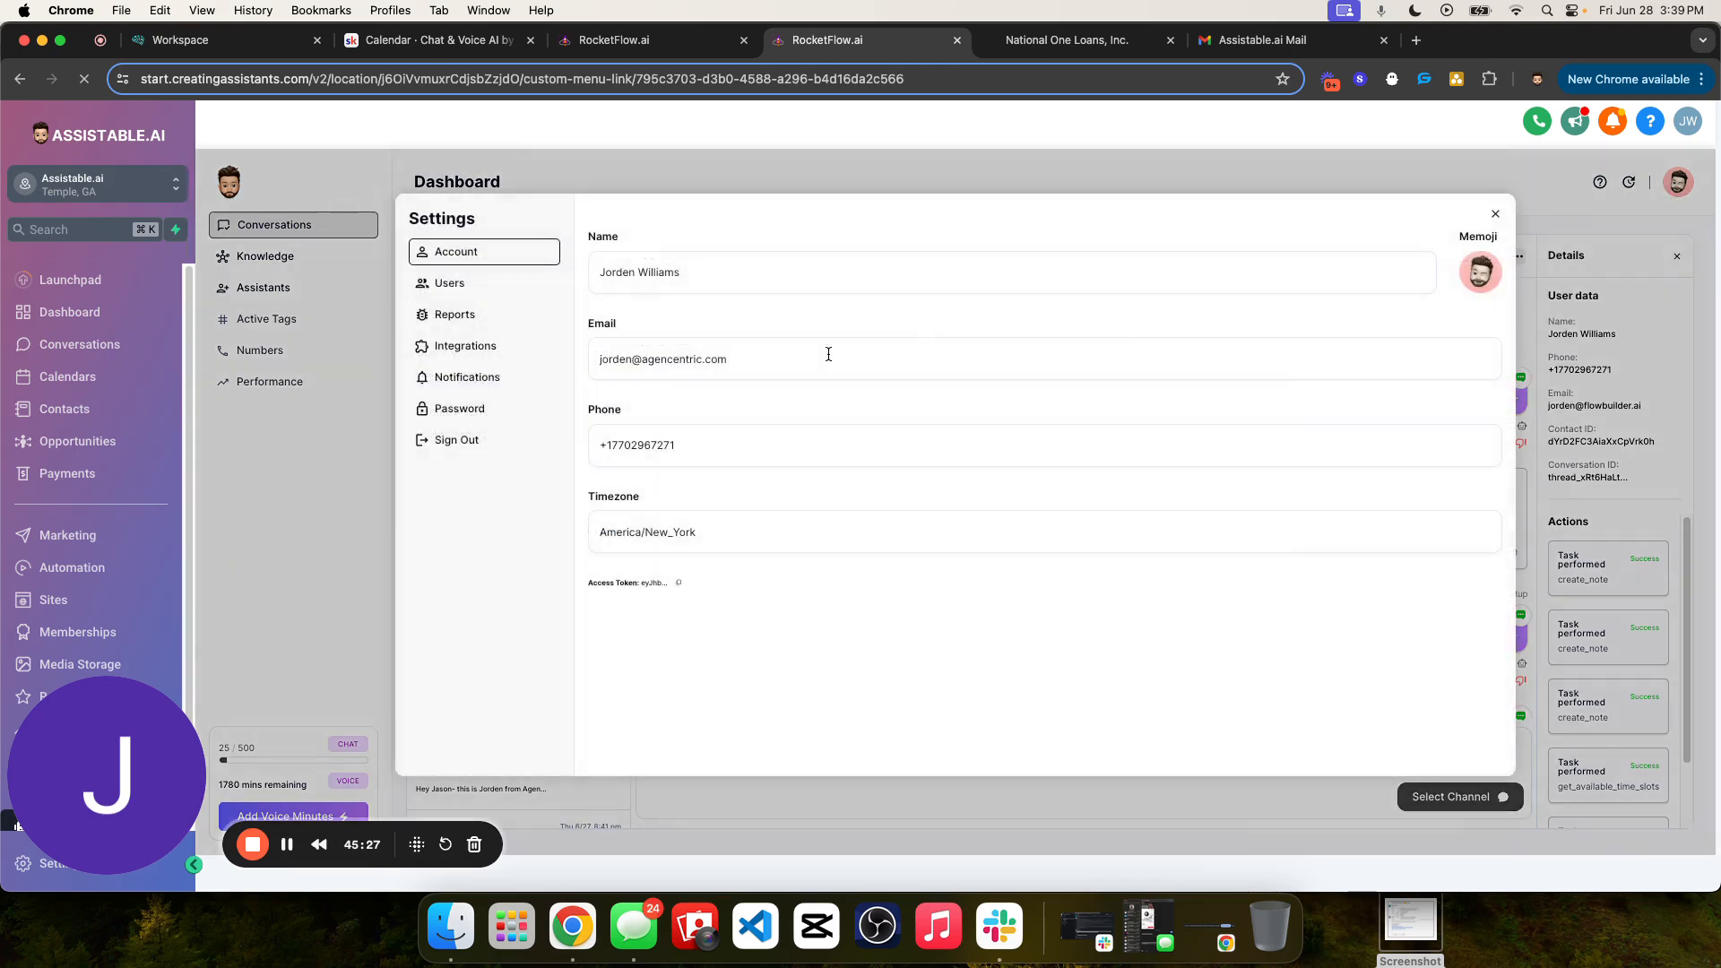
{"action": "left_click", "coordinate": [1494, 214]}
{"action": "left_click", "coordinate": [1512, 485]}
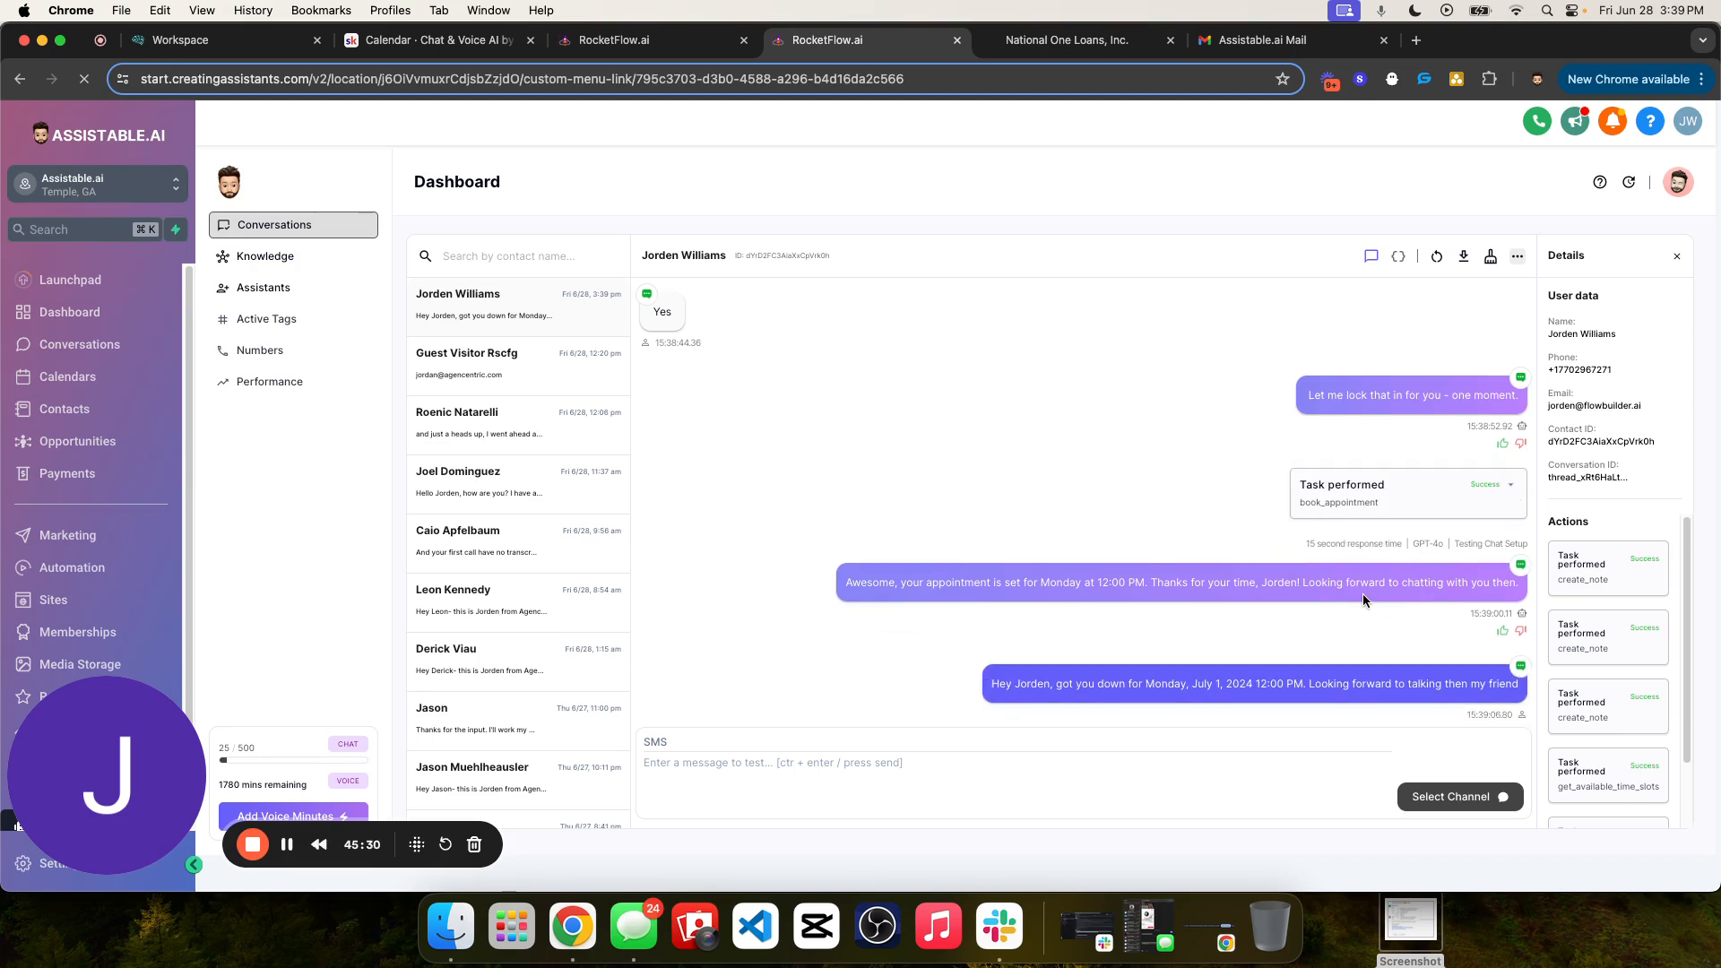
- Expand the earlier get_available_time_slots task, examine its timezone and availability list, and collapse it again
{"action": "scroll", "coordinate": [1363, 594], "scroll_direction": "up", "scroll_amount": 6}
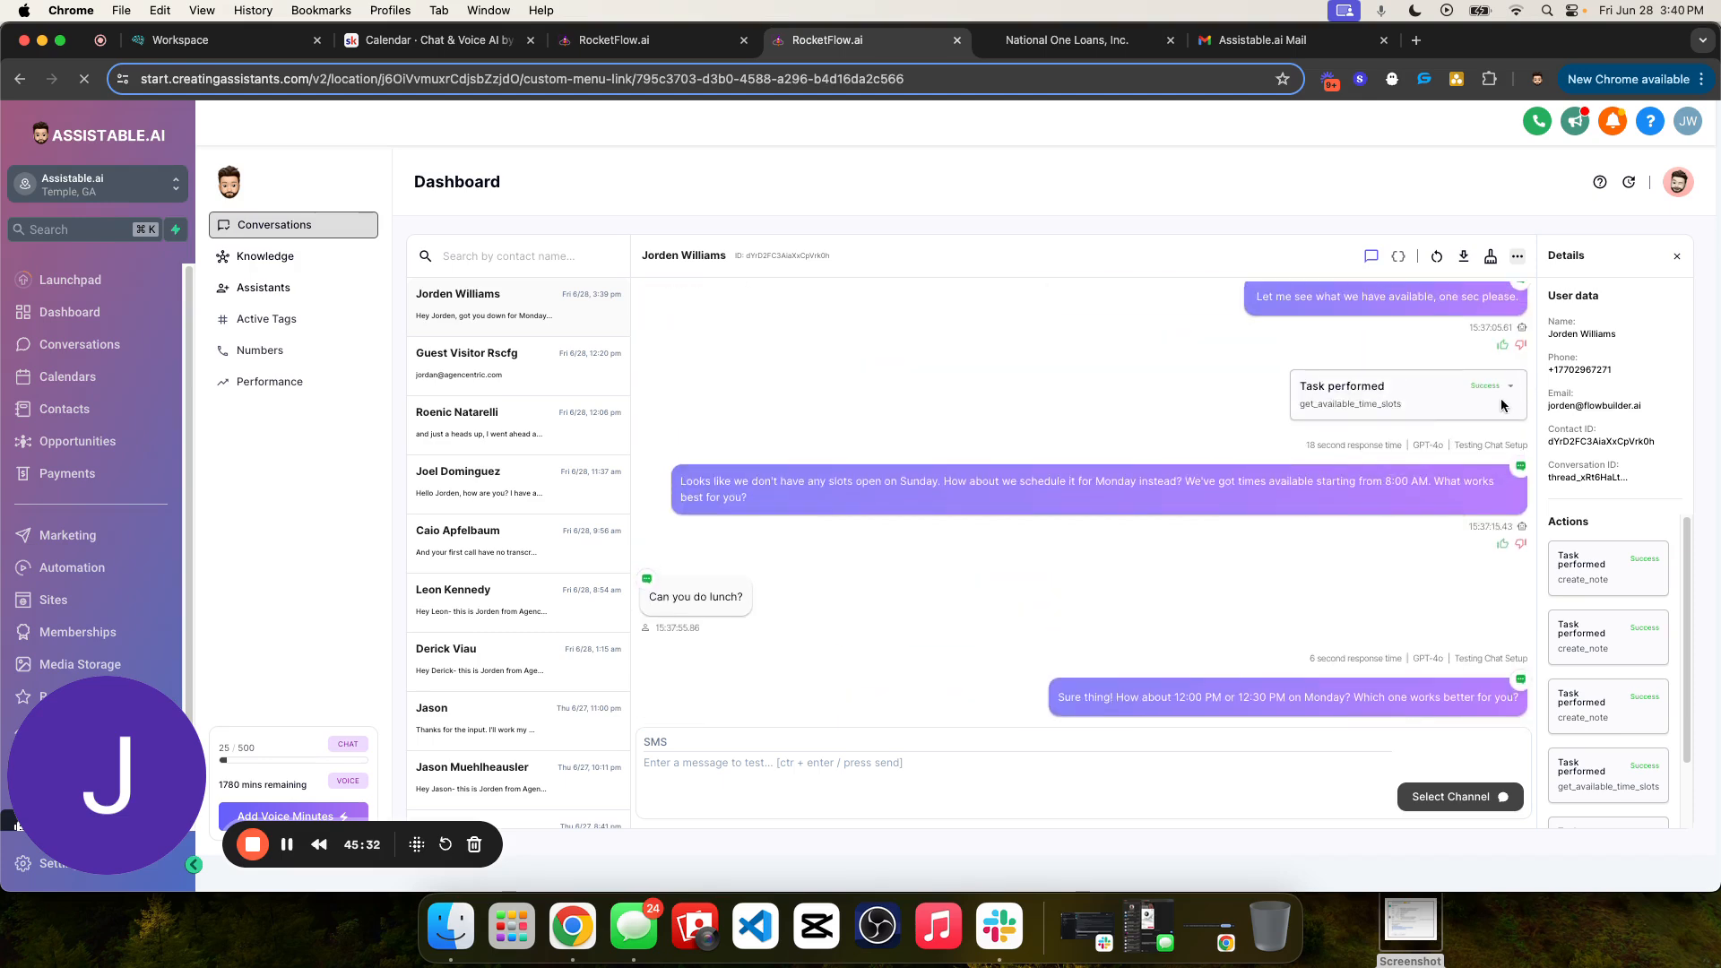
{"action": "left_click", "coordinate": [1506, 392]}
{"action": "scroll", "coordinate": [1309, 584], "scroll_direction": "down", "scroll_amount": 5}
{"action": "scroll", "coordinate": [1308, 583], "scroll_direction": "up", "scroll_amount": 3}
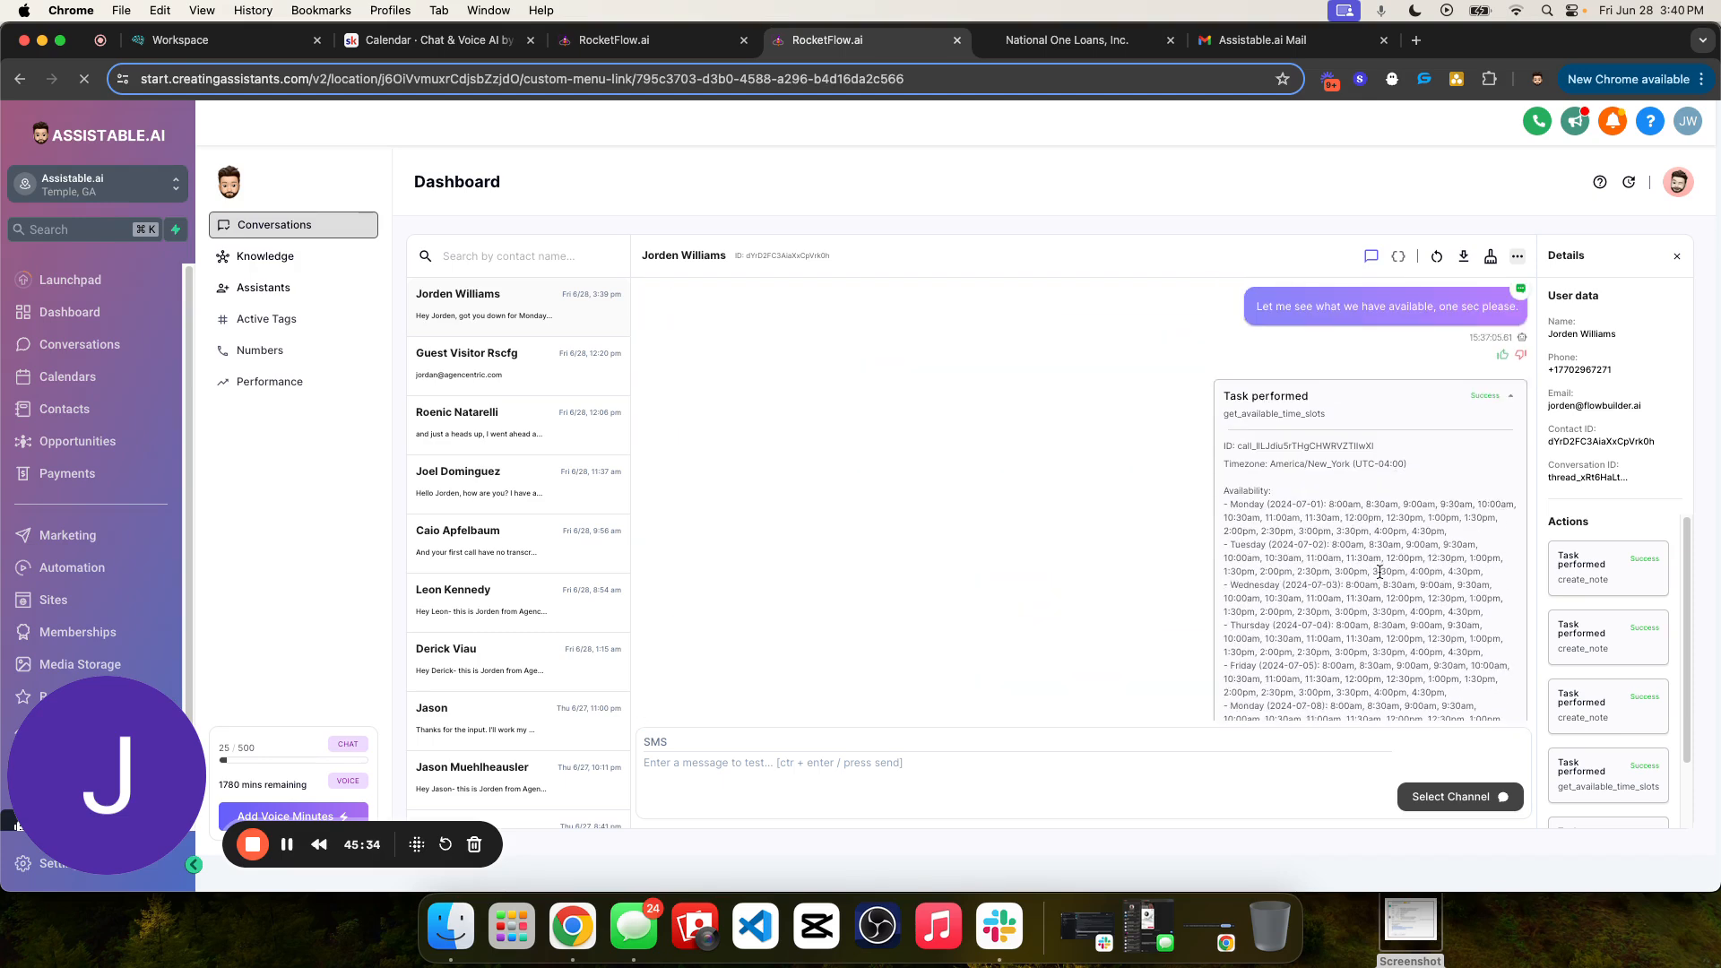
{"action": "left_click", "coordinate": [1513, 404]}
- Review the conversation from the opening lead-form message through to the latest booking confirmation
{"action": "scroll", "coordinate": [1369, 481], "scroll_direction": "up", "scroll_amount": 4}
{"action": "scroll", "coordinate": [1369, 480], "scroll_direction": "up", "scroll_amount": 10}
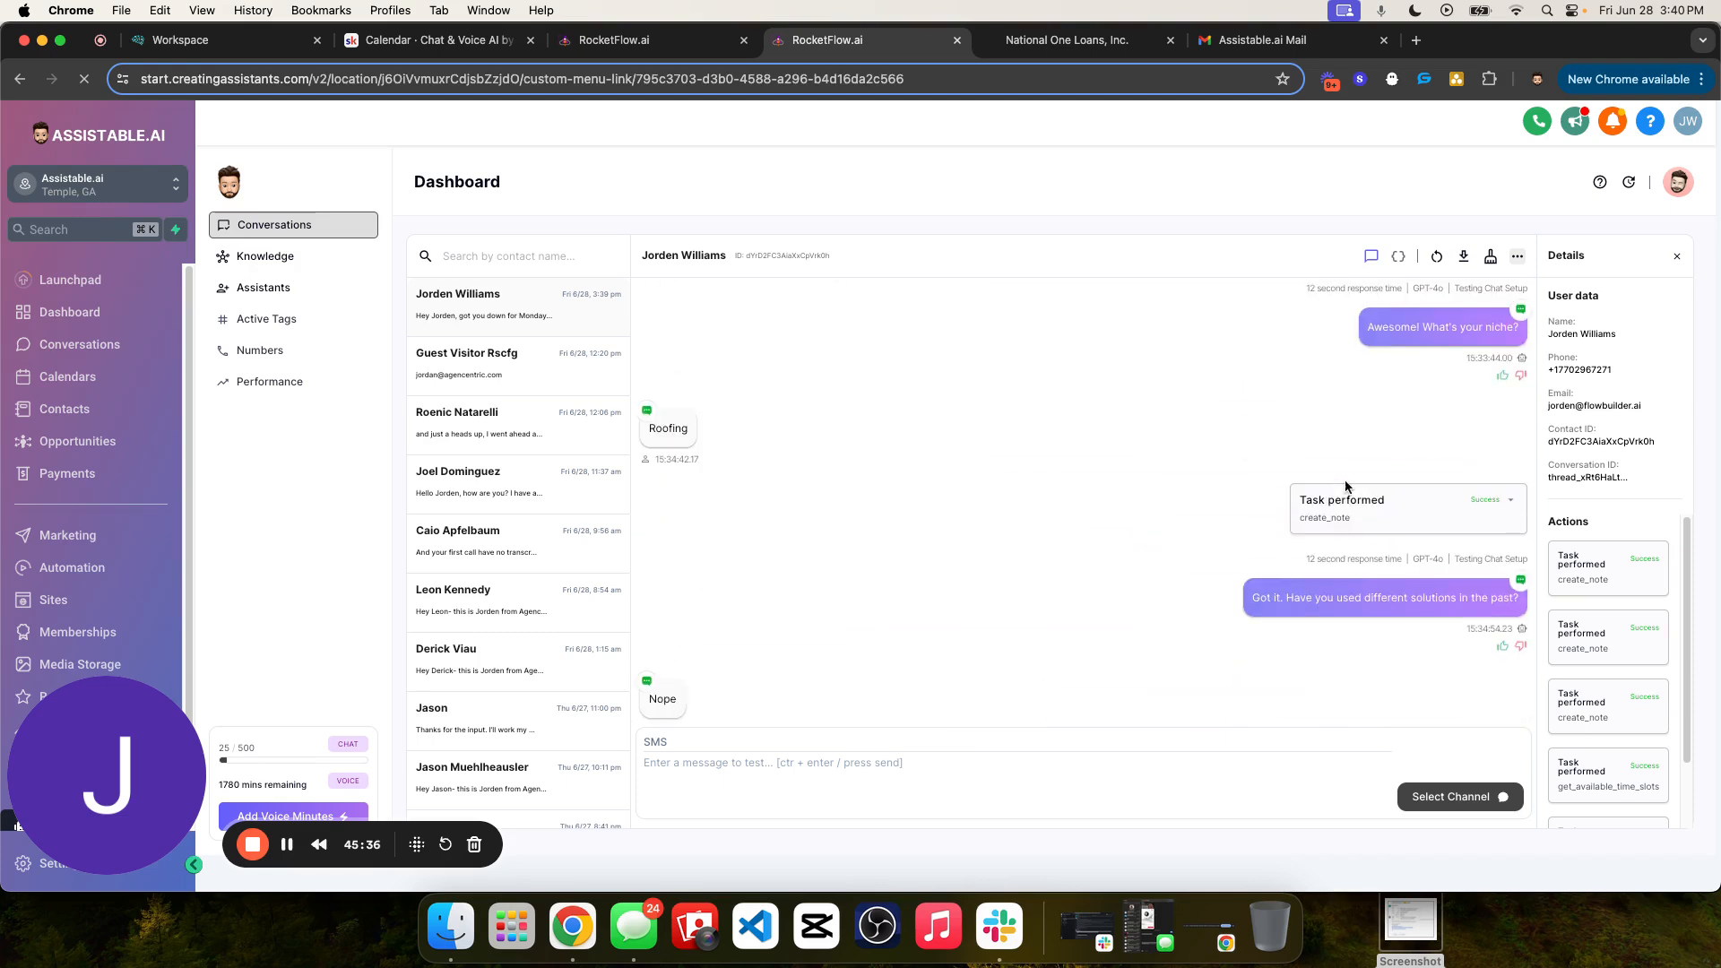
{"action": "scroll", "coordinate": [1352, 517], "scroll_direction": "down", "scroll_amount": 1}
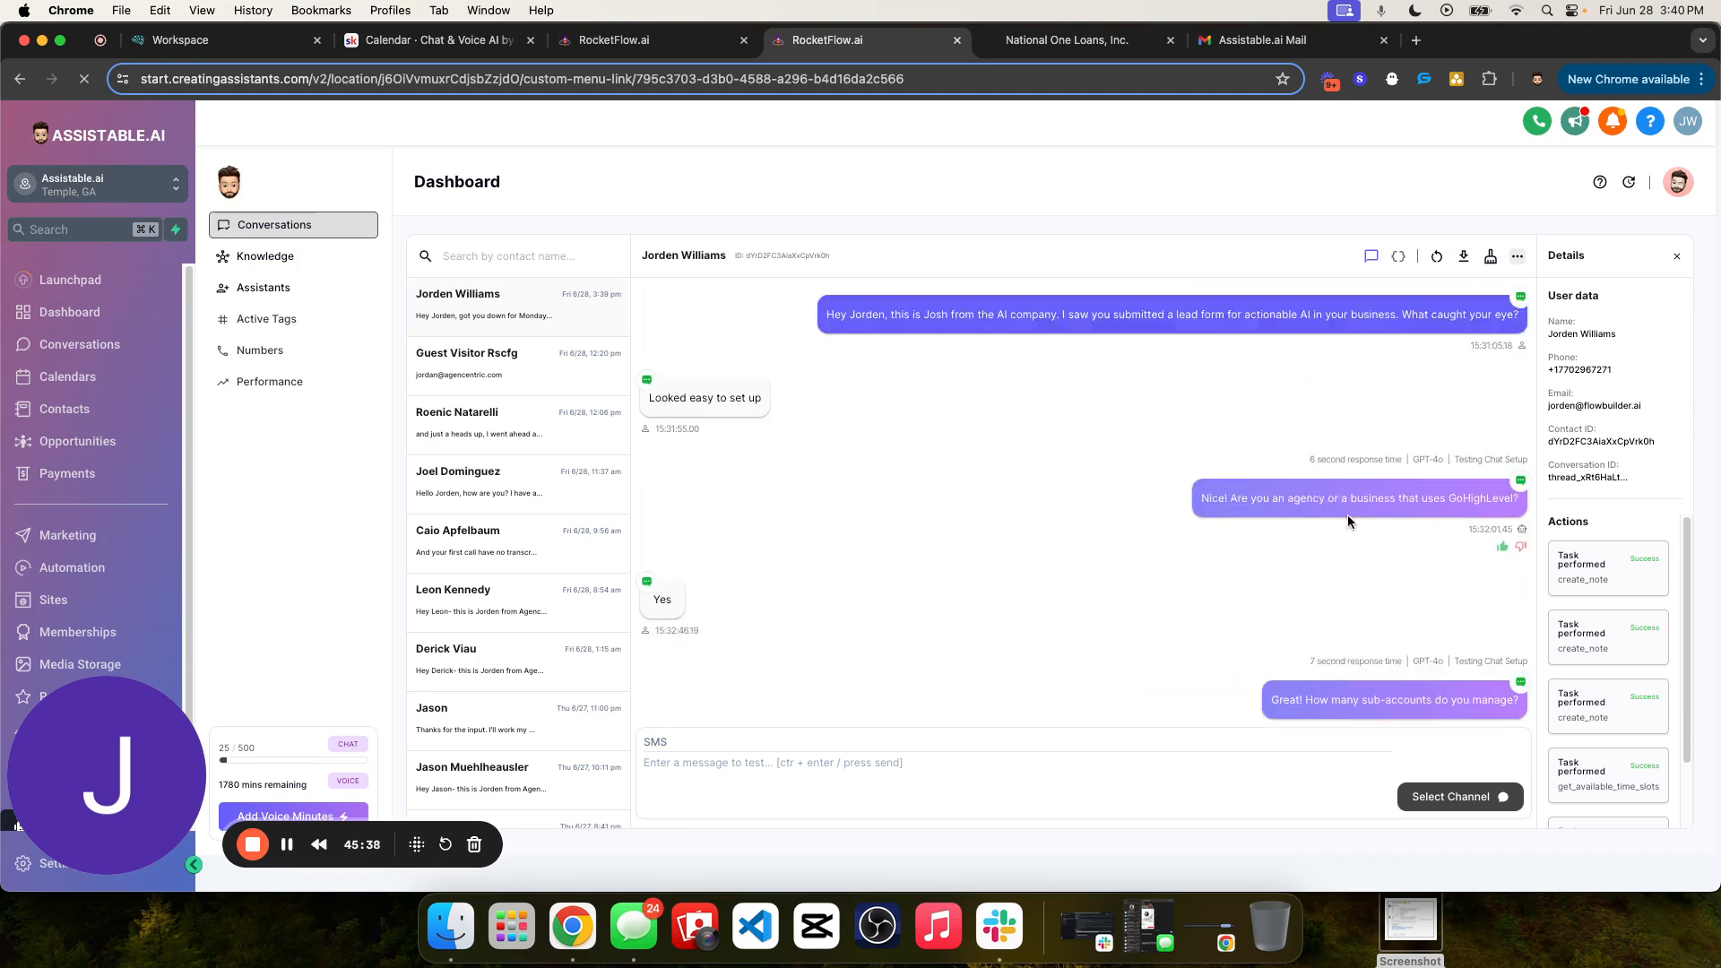
{"action": "scroll", "coordinate": [1348, 514], "scroll_direction": "up", "scroll_amount": 1}
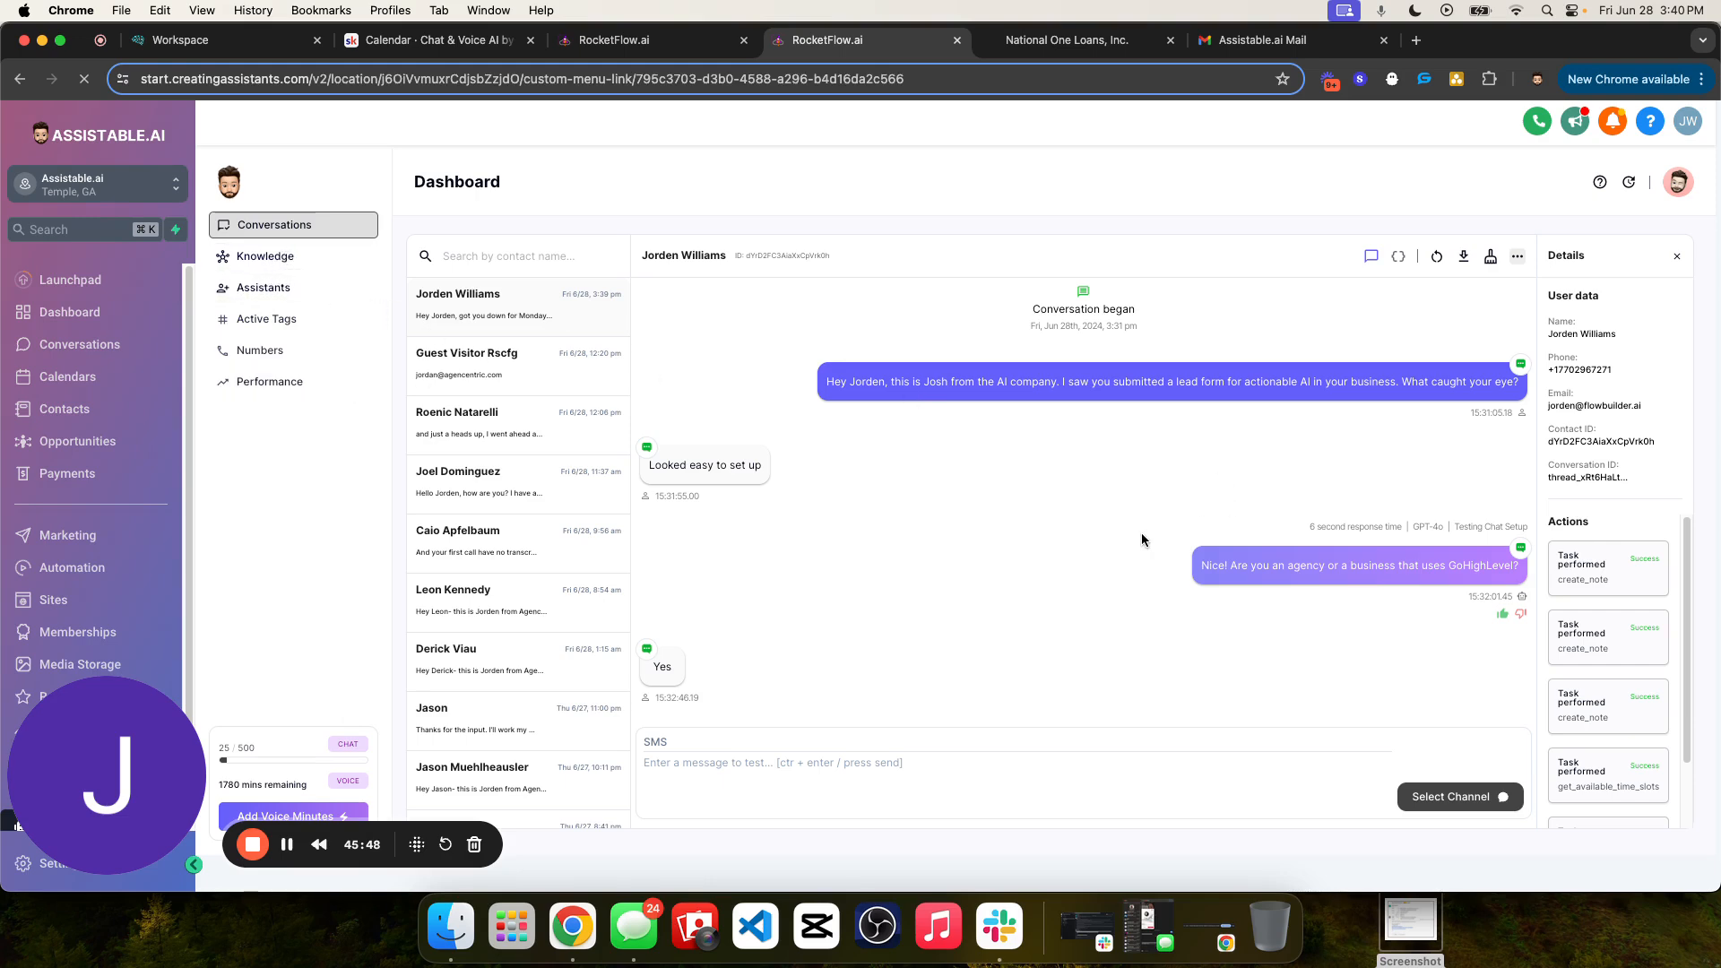
{"action": "scroll", "coordinate": [1079, 493], "scroll_direction": "down", "scroll_amount": 10}
{"action": "scroll", "coordinate": [1171, 490], "scroll_direction": "up", "scroll_amount": 10}
{"action": "left_click_drag", "start_coordinate": [881, 380], "coordinate": [1487, 401]}
{"action": "scroll", "coordinate": [1255, 492], "scroll_direction": "down", "scroll_amount": 10}
{"action": "scroll", "coordinate": [1260, 492], "scroll_direction": "down", "scroll_amount": 8}
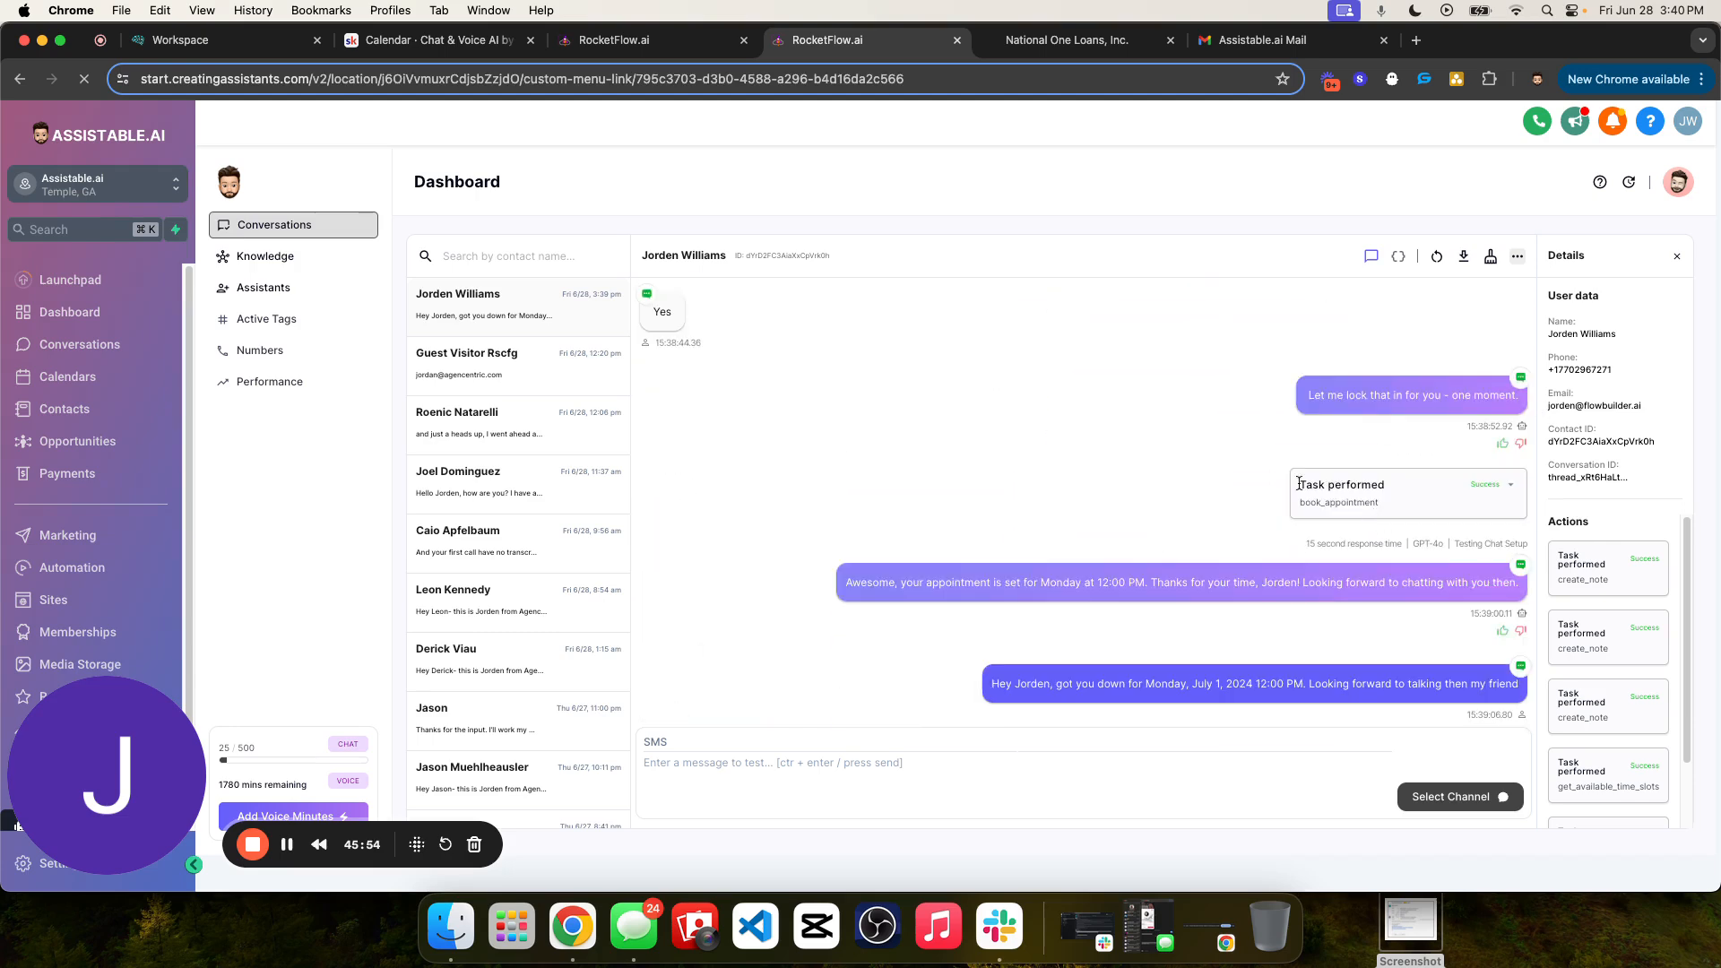
- Reread the assistant's booking reply and read the contact's "Can you reschedule for Monday at 1" message
{"action": "triple_click", "coordinate": [1299, 484]}
{"action": "triple_click", "coordinate": [1234, 582]}
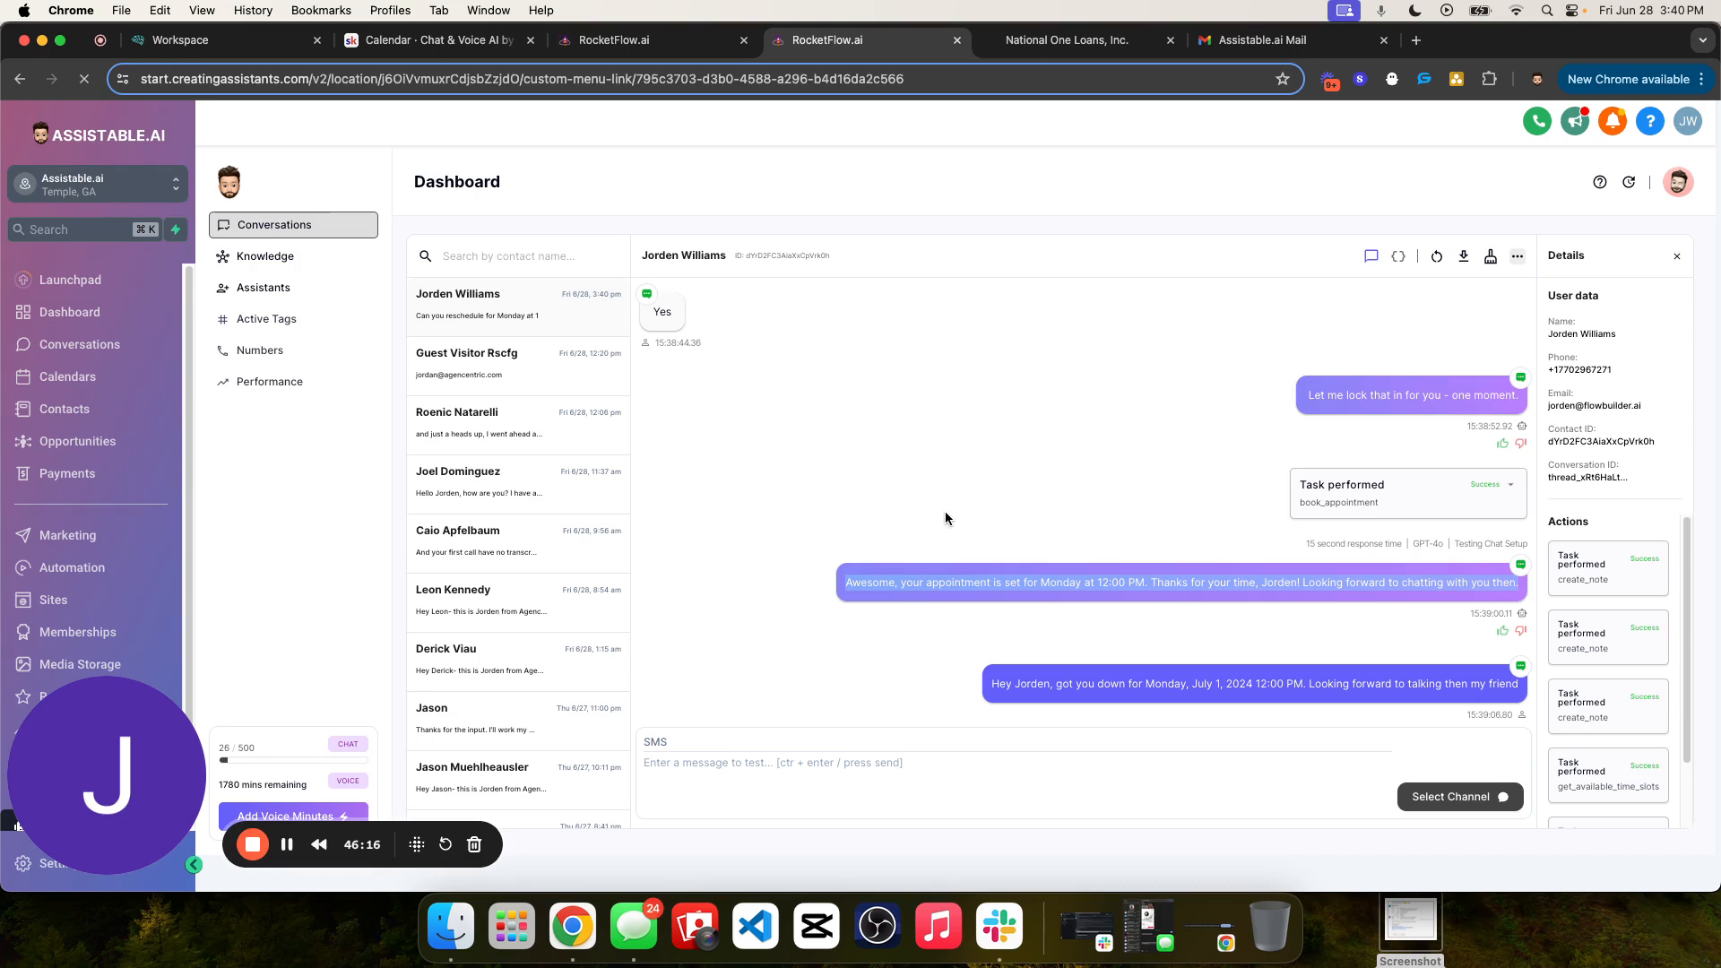
{"action": "triple_click", "coordinate": [775, 678]}
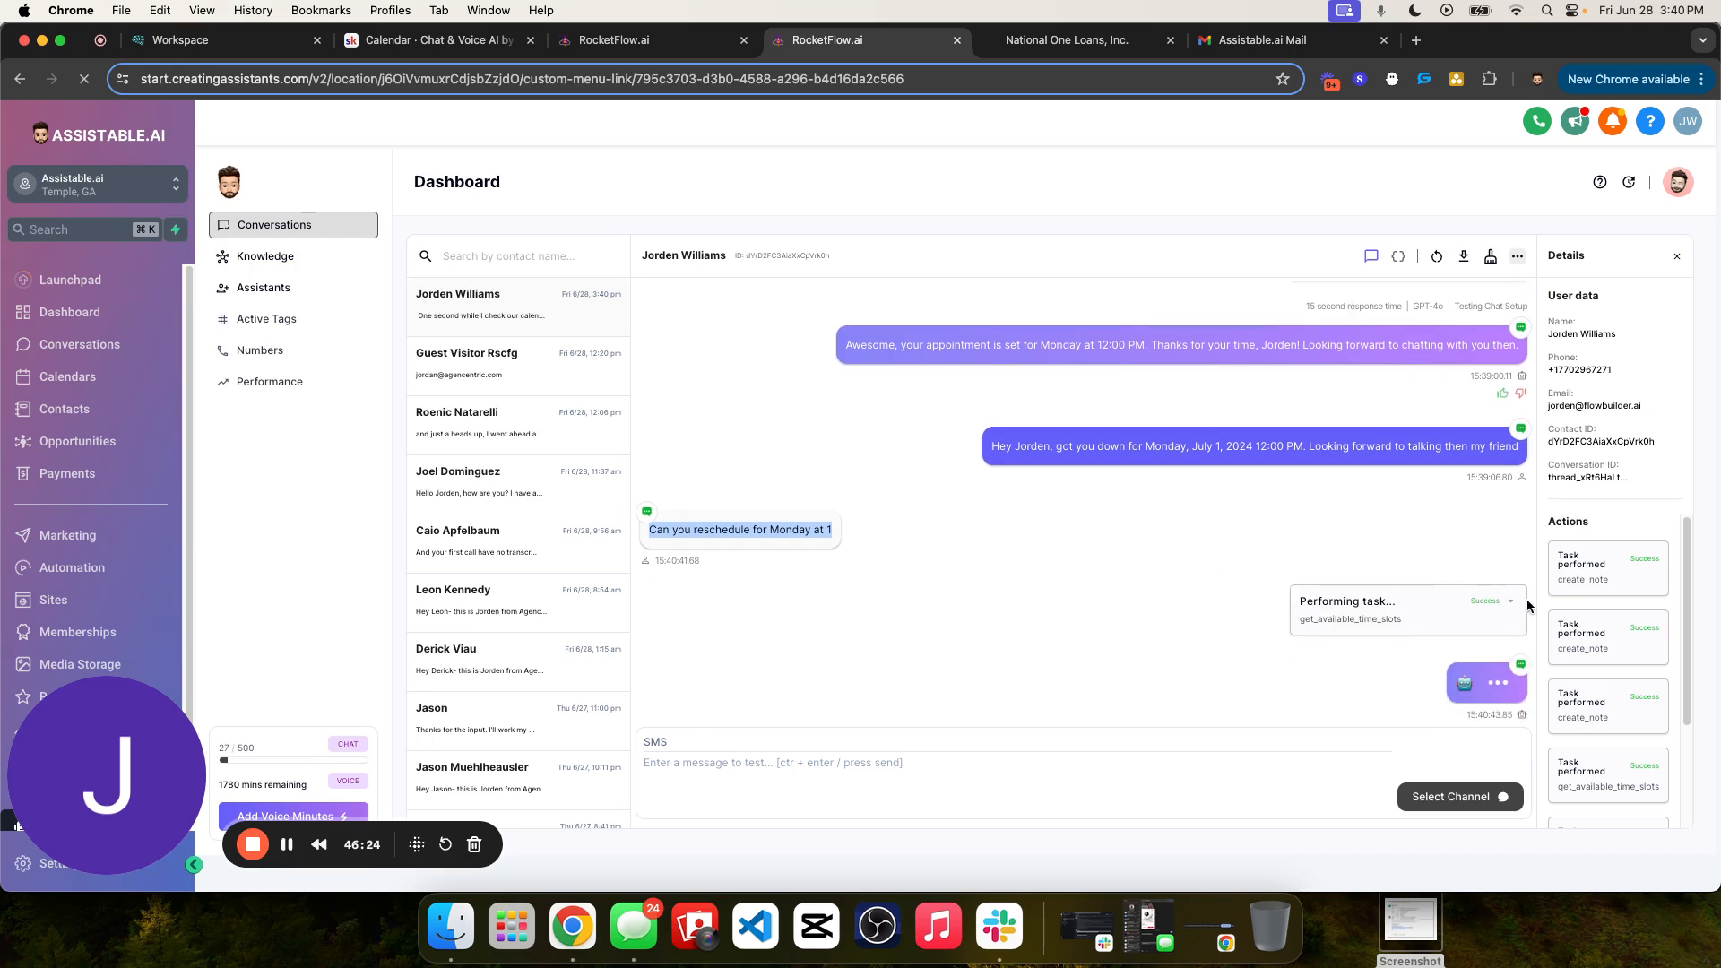
- Expand the new get_available_time_slots task, check Monday's availability for the 1:00pm slot, and collapse the task
{"action": "left_click", "coordinate": [1510, 601]}
{"action": "scroll", "coordinate": [1390, 455], "scroll_direction": "up", "scroll_amount": 5}
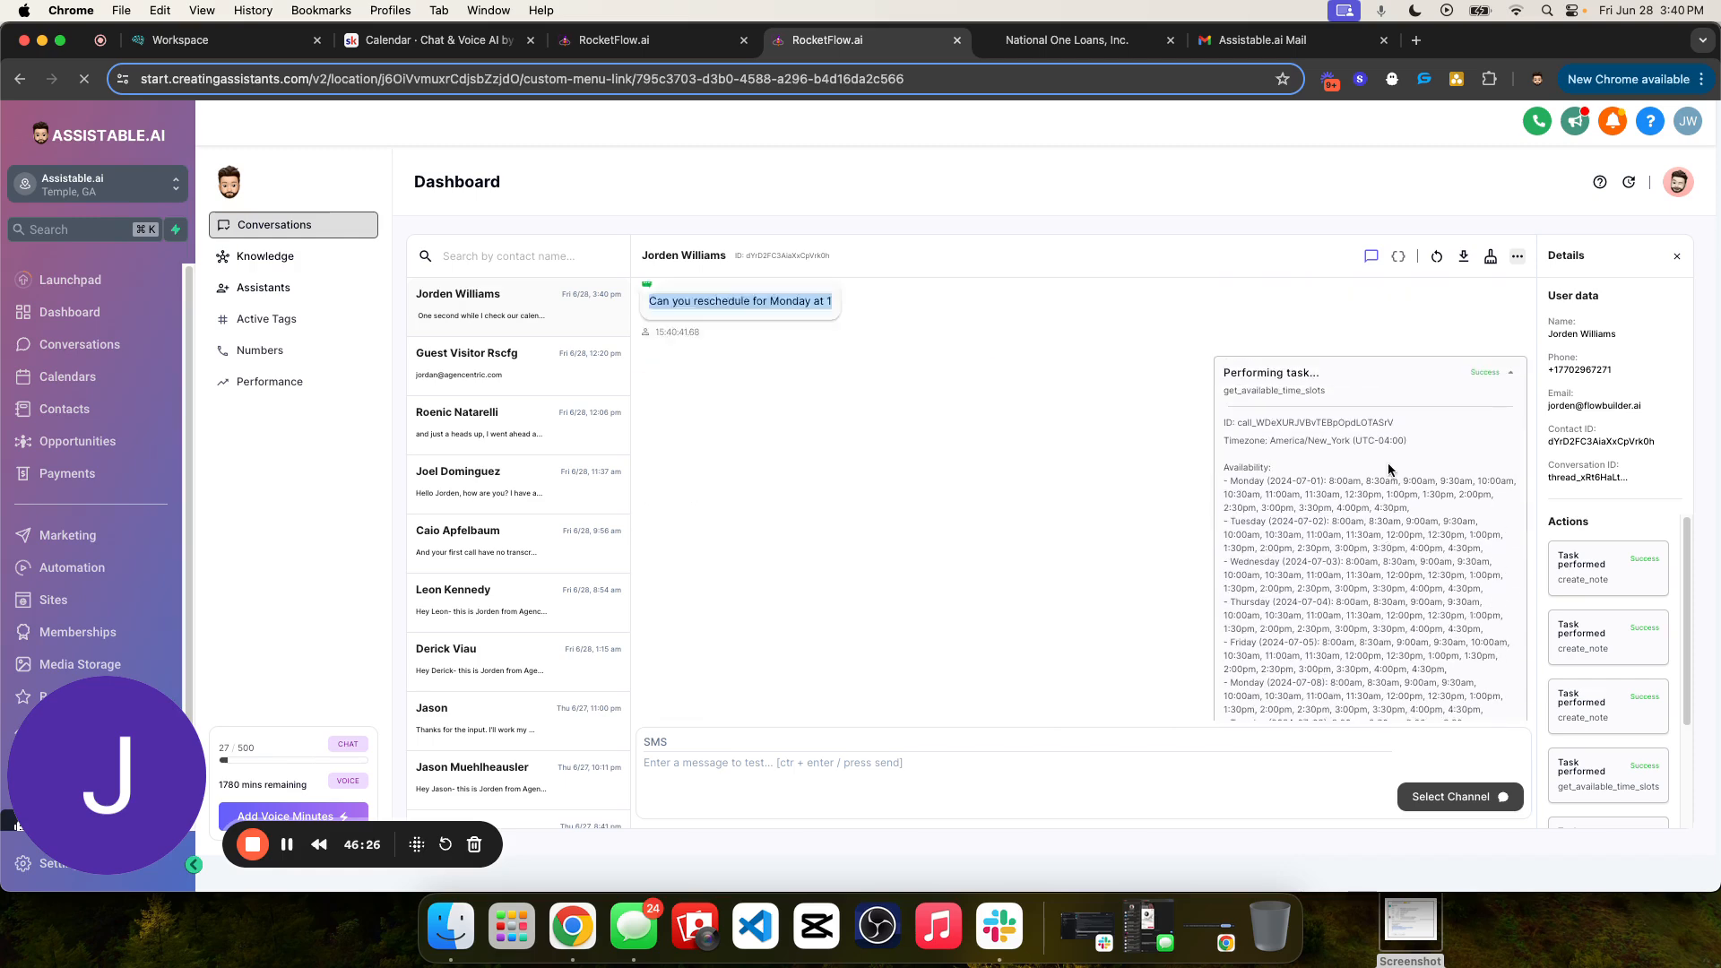
{"action": "left_click", "coordinate": [1497, 443]}
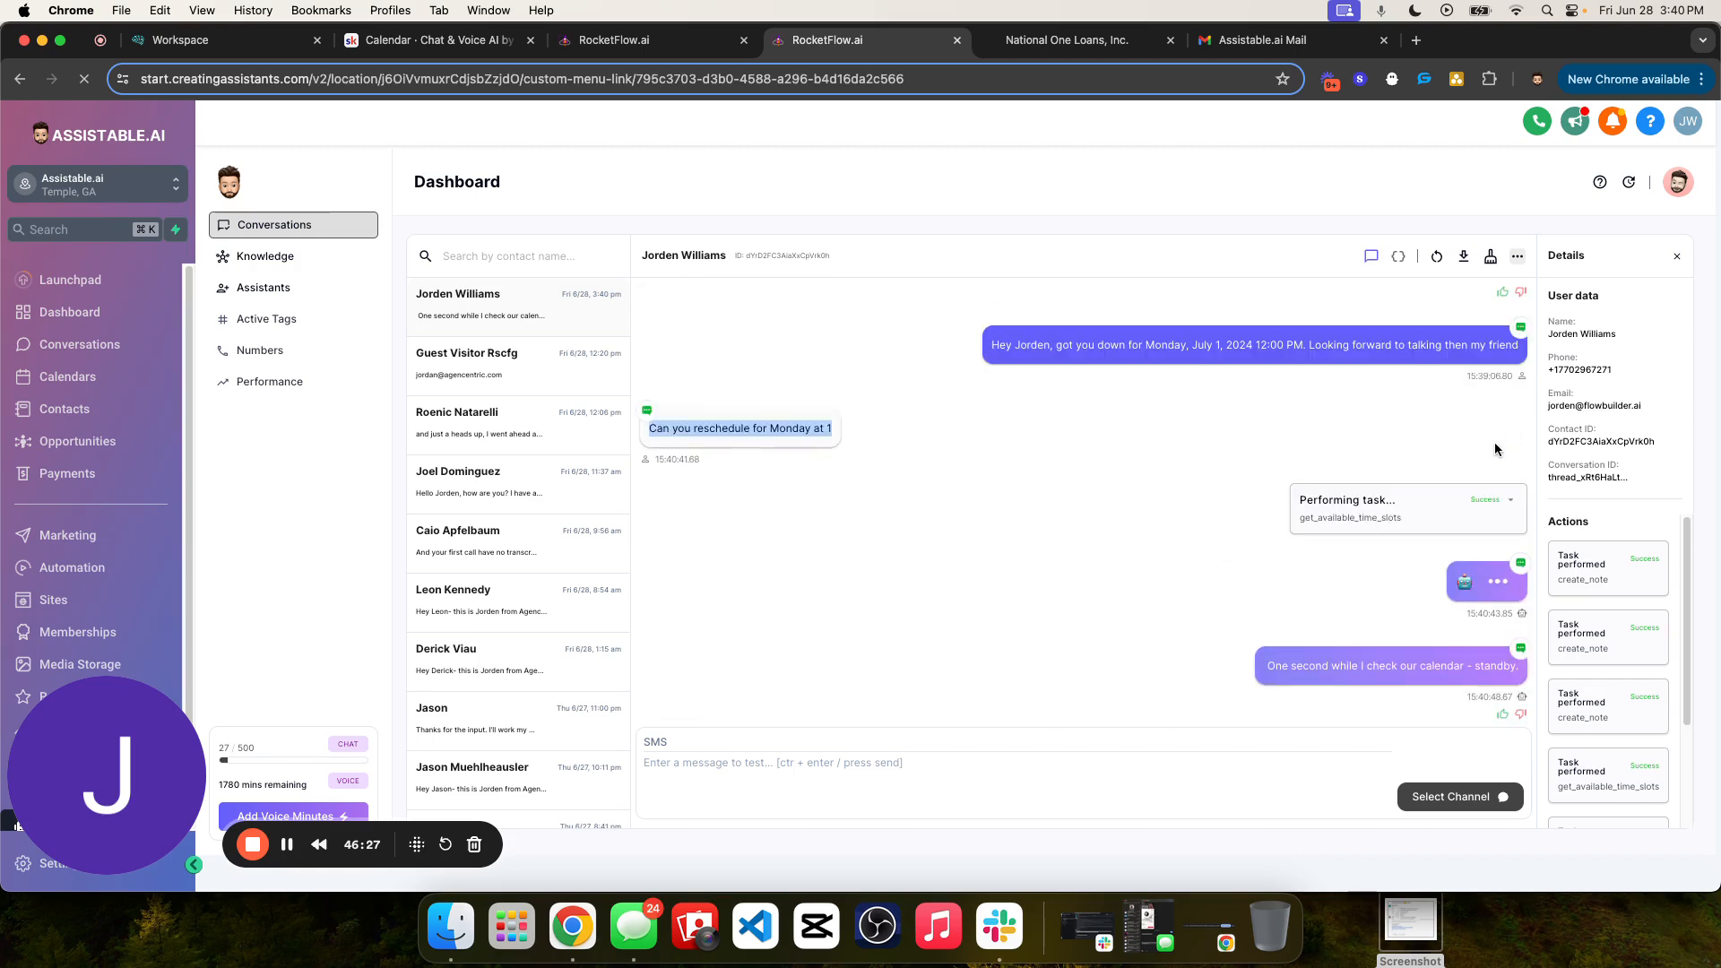
{"action": "triple_click", "coordinate": [1357, 518]}
{"action": "left_click", "coordinate": [1508, 500]}
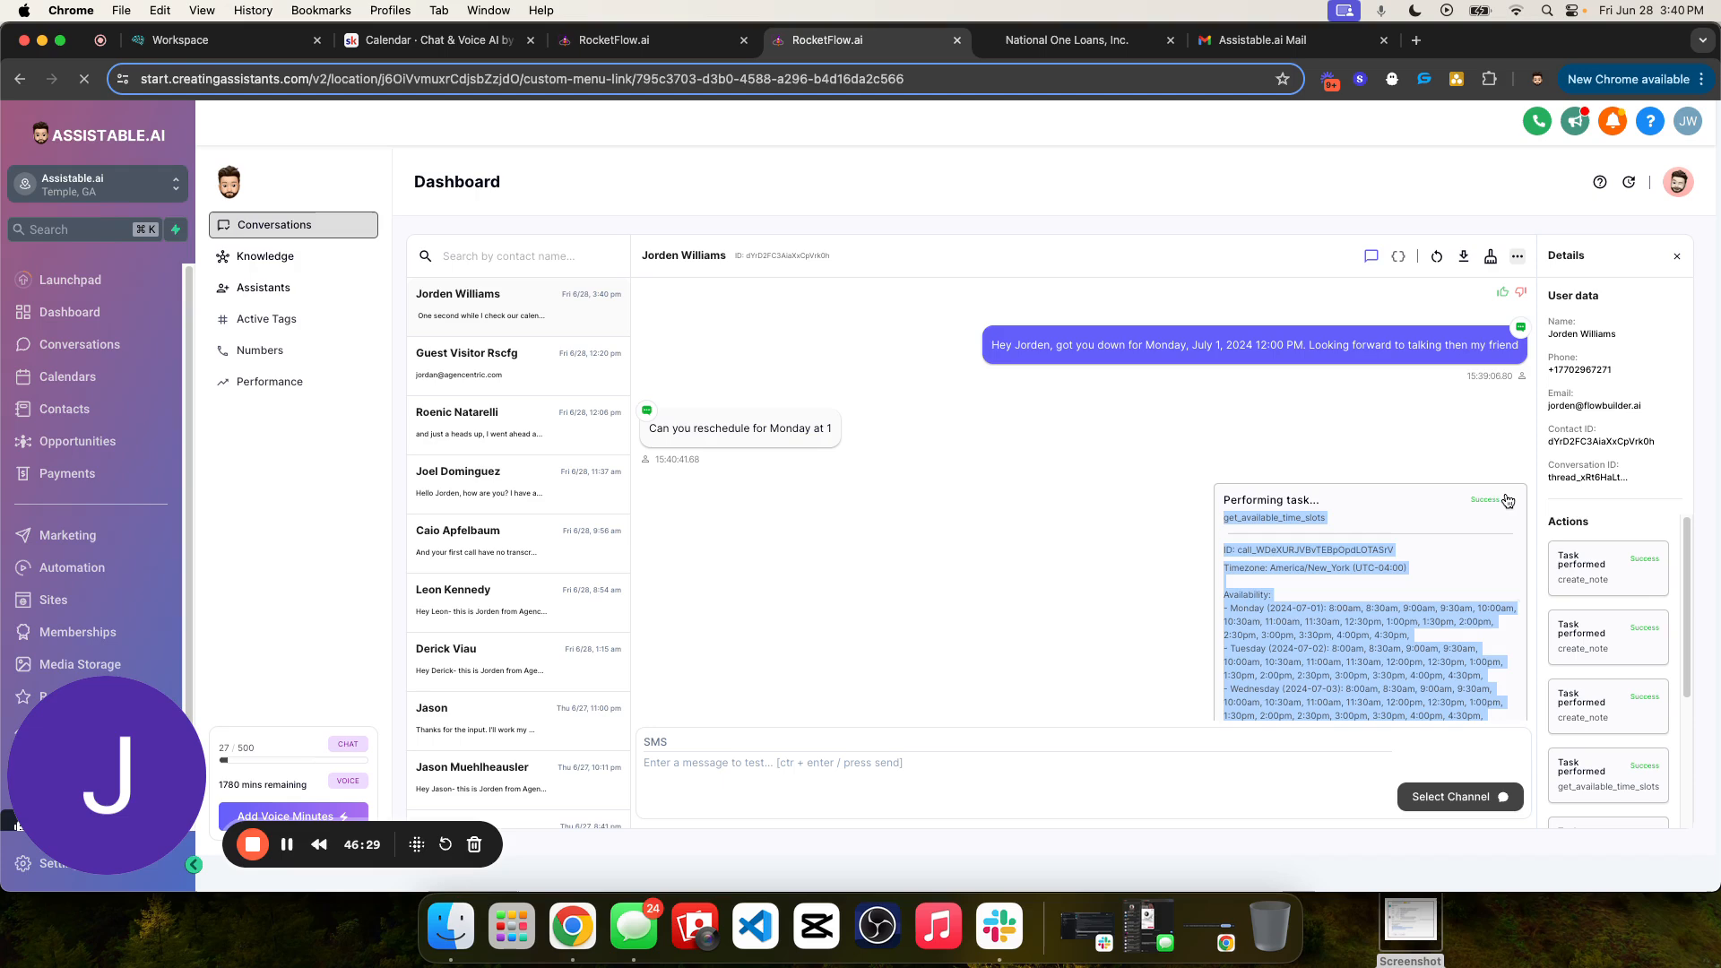
{"action": "left_click", "coordinate": [1370, 617]}
{"action": "left_click_drag", "start_coordinate": [1414, 618], "coordinate": [1400, 618]}
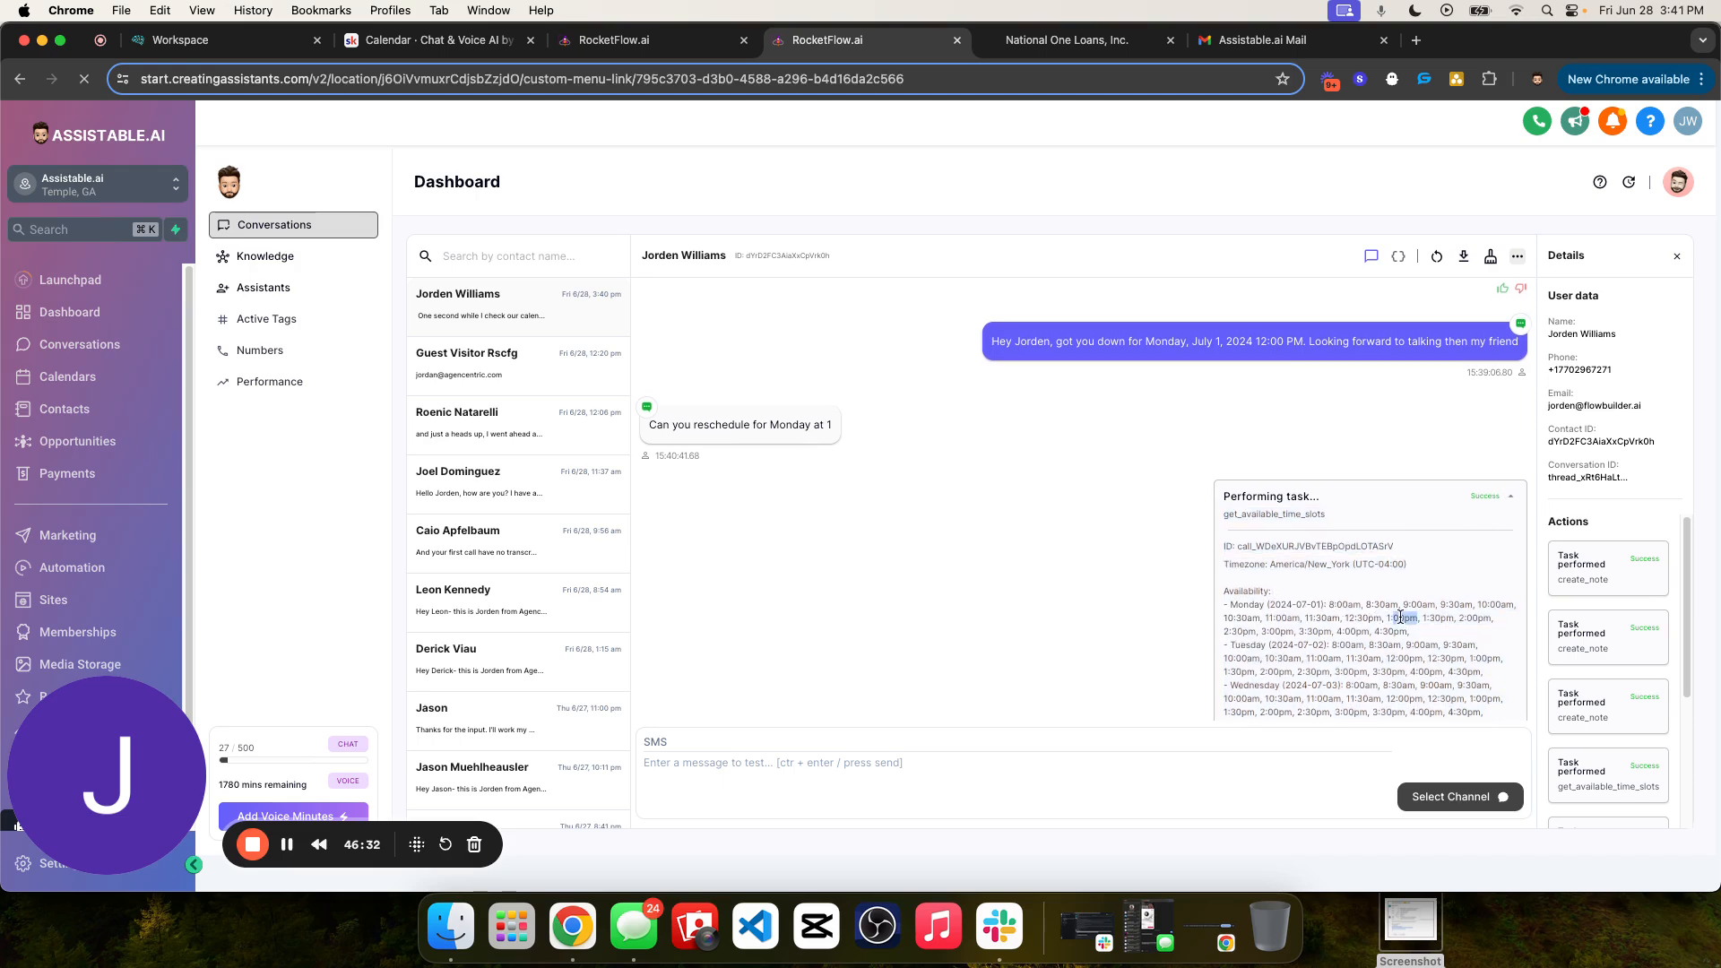
{"action": "left_click", "coordinate": [1511, 494]}
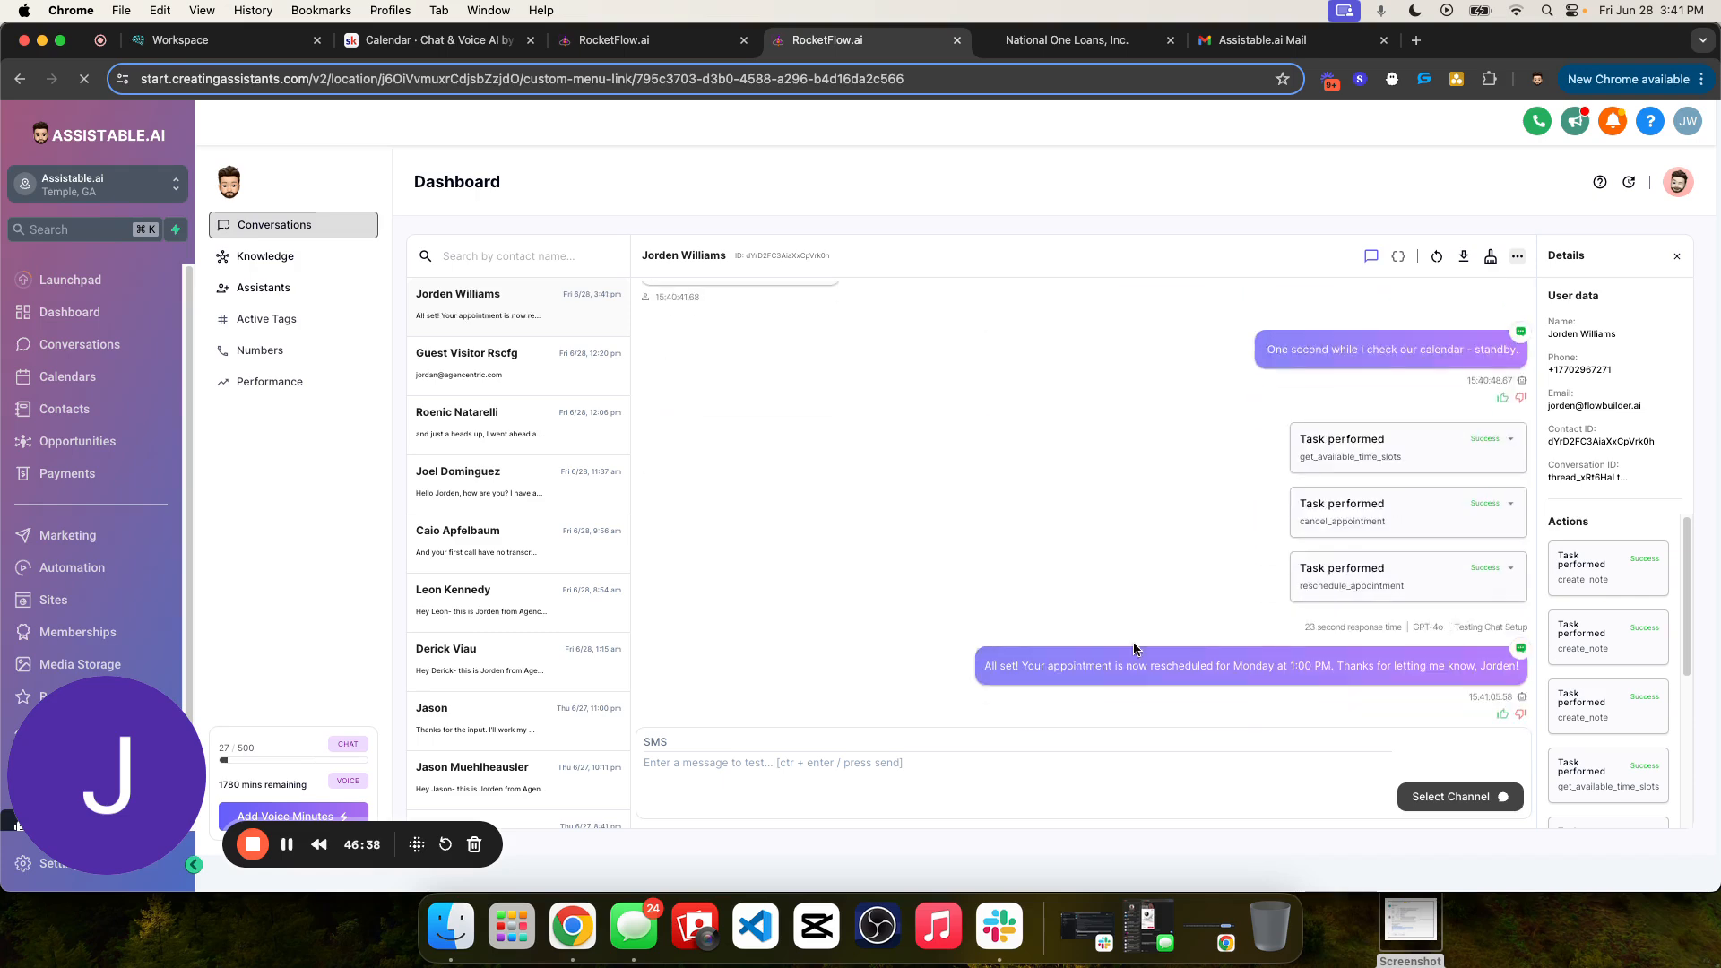
- Read the assistant's rescheduling reply and examine the three tasks performed before it
{"action": "left_click_drag", "start_coordinate": [1023, 666], "coordinate": [1332, 668]}
{"action": "left_click", "coordinate": [1368, 672]}
{"action": "double_click", "coordinate": [1259, 666]}
{"action": "left_click", "coordinate": [1303, 473]}
{"action": "left_click_drag", "start_coordinate": [1286, 438], "coordinate": [1406, 596]}
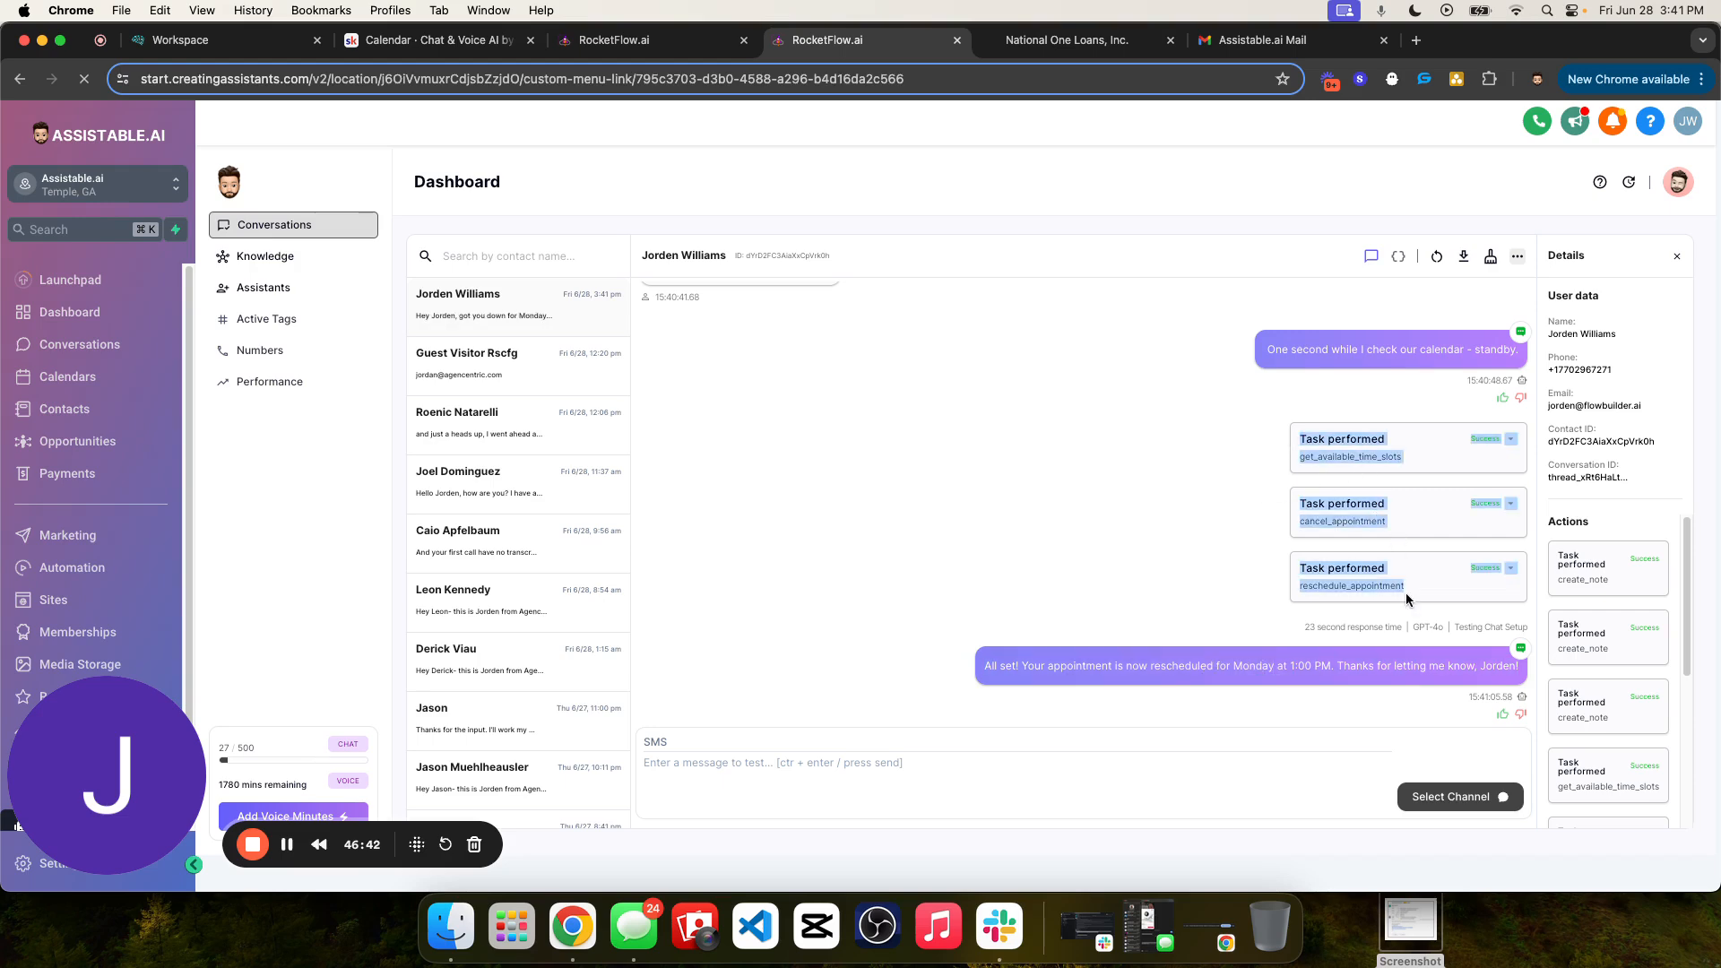
{"action": "left_click", "coordinate": [1413, 492]}
- Expand the get_available_time_slots and cancel_appointment tasks in turn to examine their details, collapsing each one
{"action": "left_click", "coordinate": [1510, 440]}
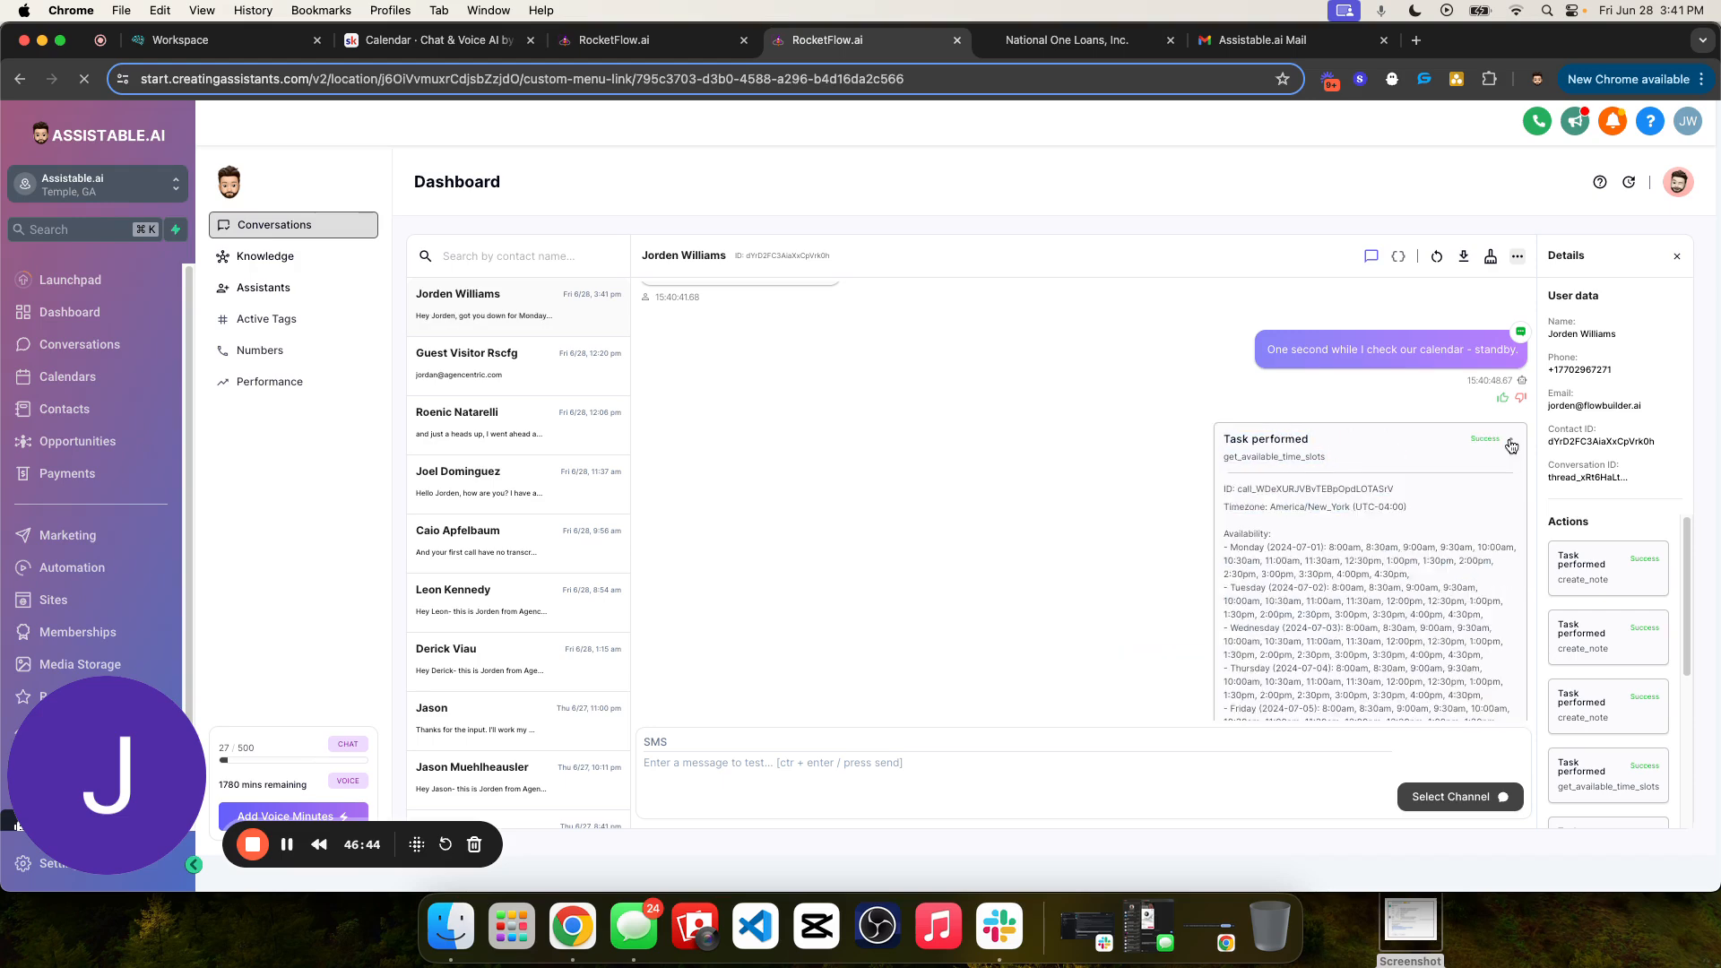
{"action": "left_click", "coordinate": [1511, 441]}
{"action": "left_click", "coordinate": [1512, 504]}
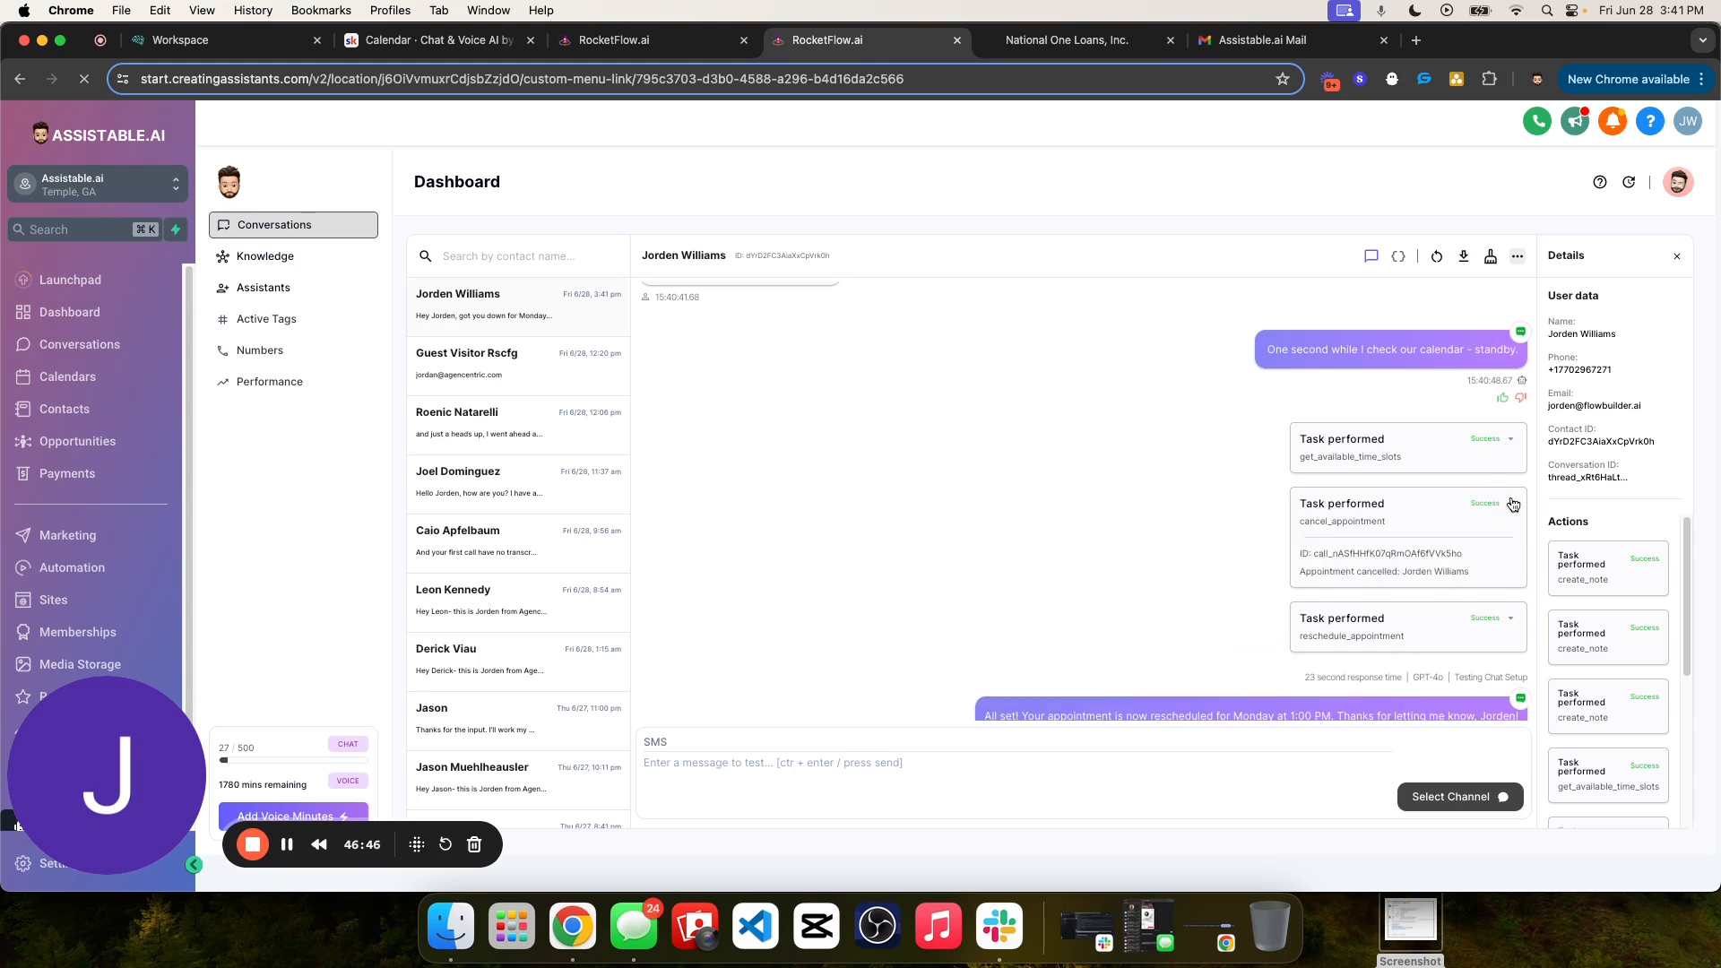
{"action": "left_click", "coordinate": [1512, 504]}
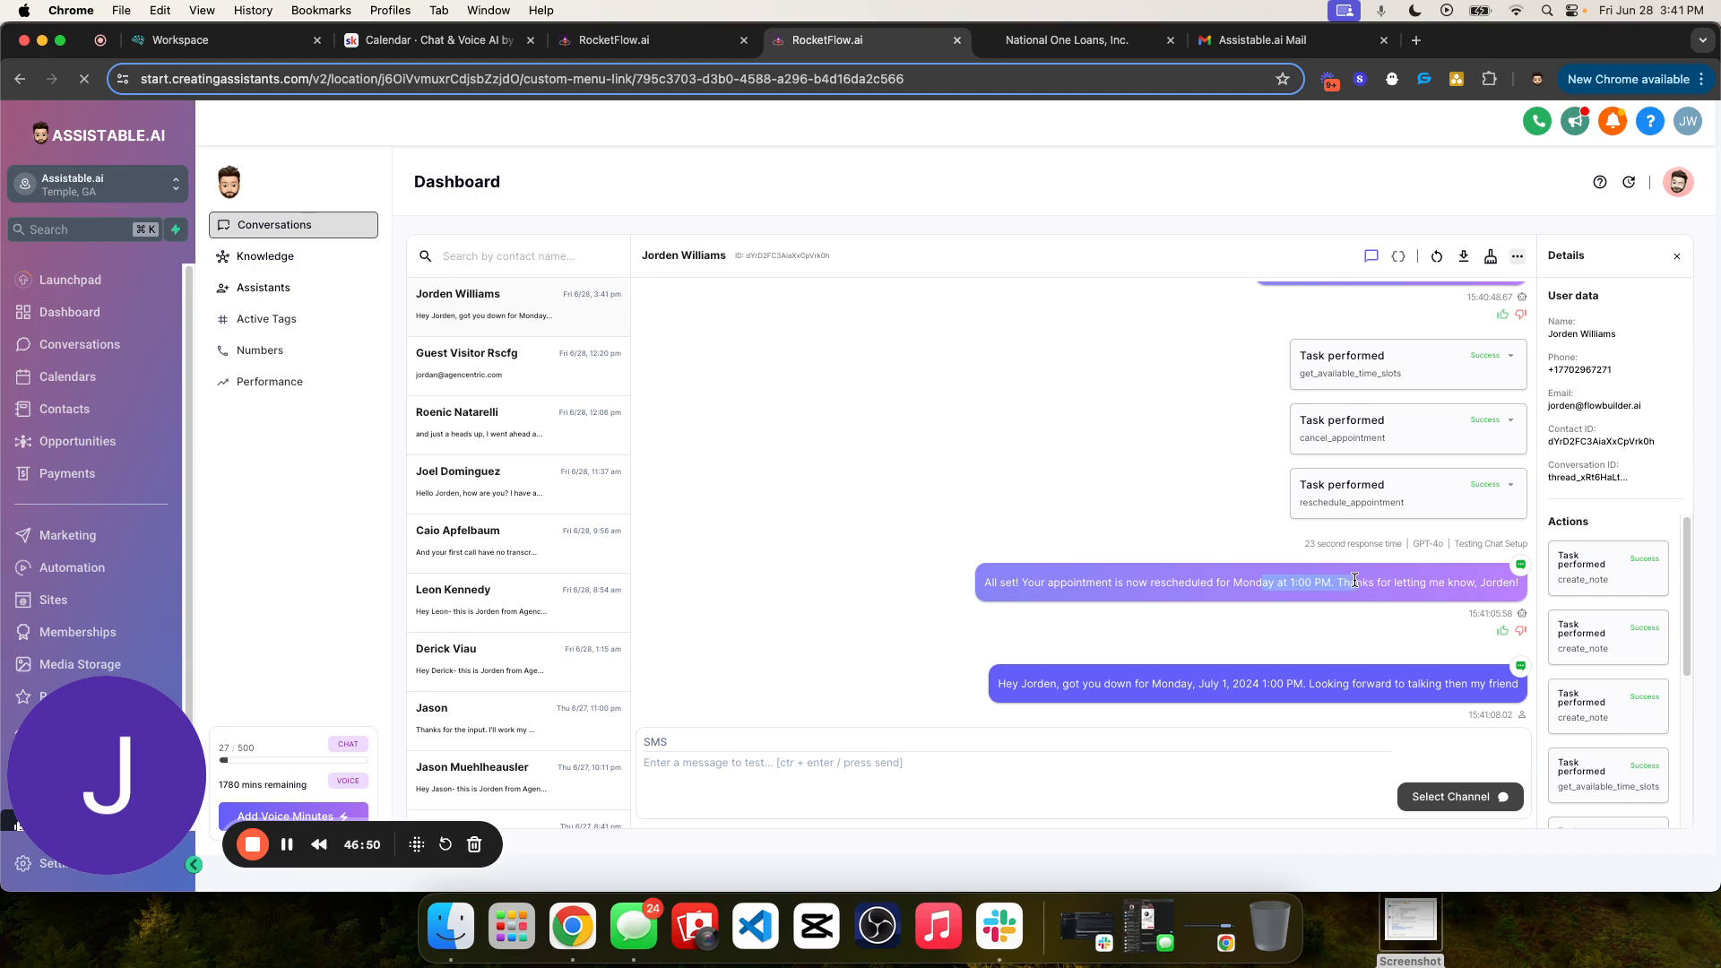
- Read the updated appointment confirmation message and review the rescheduling tasks in the conversation and the contact's action list
{"action": "left_click_drag", "start_coordinate": [998, 684], "coordinate": [1476, 690]}
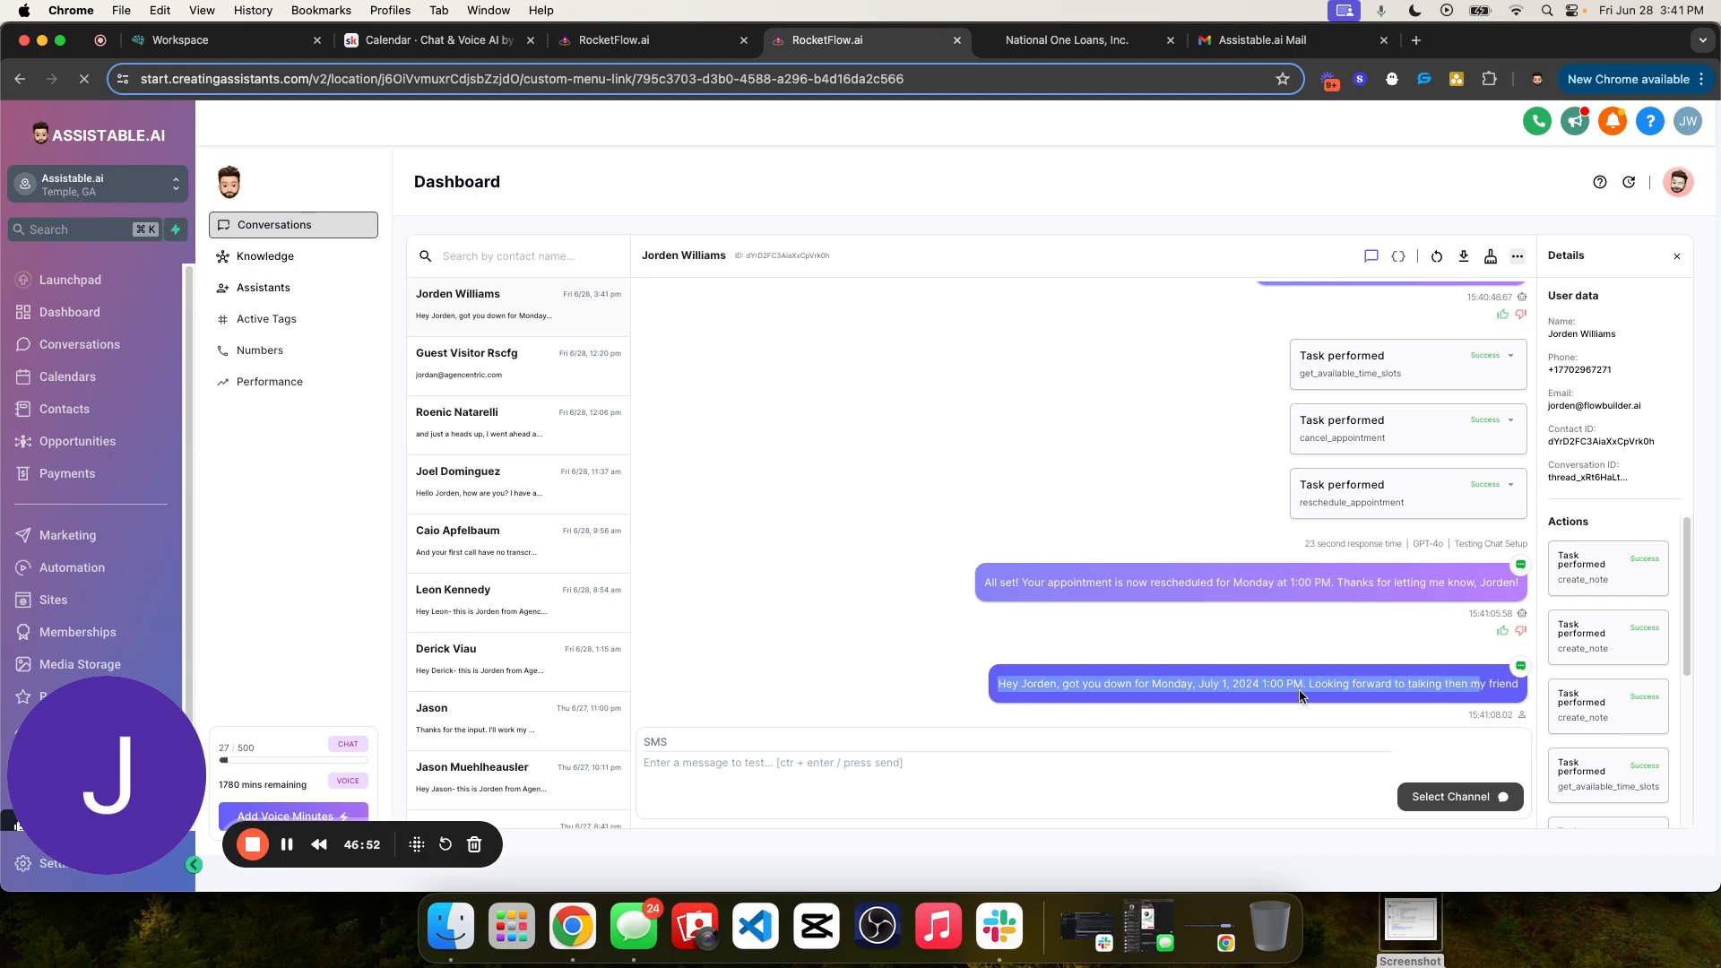
{"action": "double_click", "coordinate": [1208, 684]}
{"action": "scroll", "coordinate": [1611, 623], "scroll_direction": "down", "scroll_amount": 5}
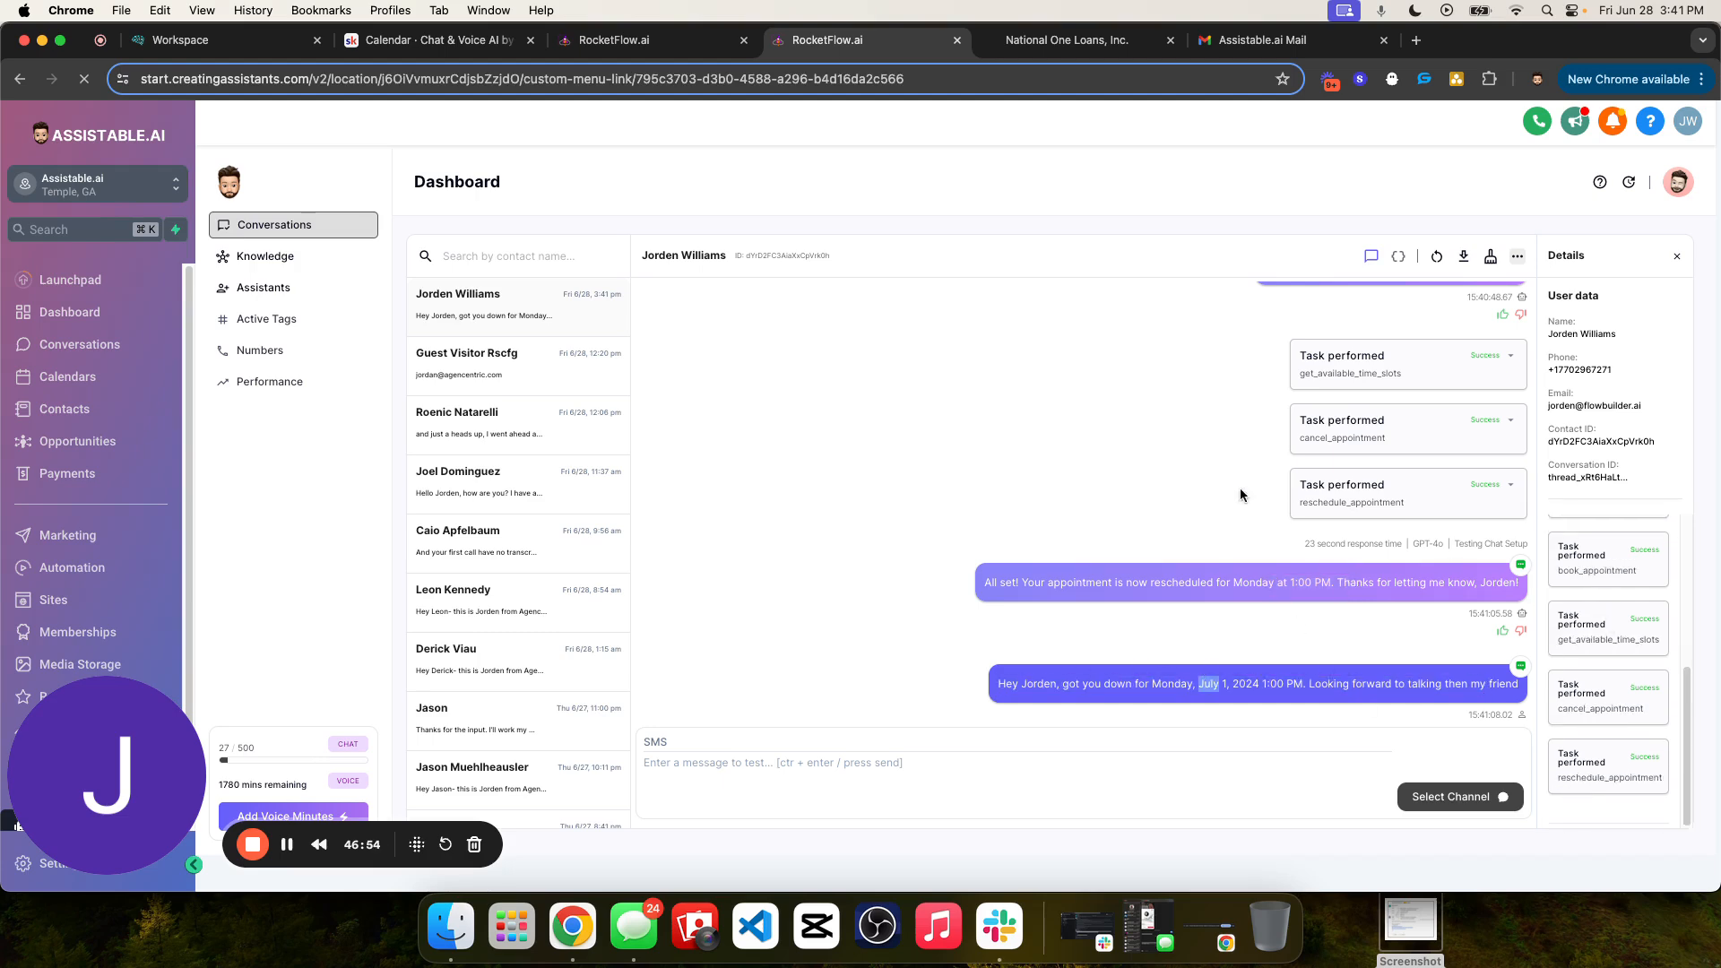
{"action": "scroll", "coordinate": [1237, 493], "scroll_direction": "up", "scroll_amount": 2}
{"action": "left_click_drag", "start_coordinate": [1219, 485], "coordinate": [1265, 633]}
{"action": "scroll", "coordinate": [1264, 633], "scroll_direction": "down", "scroll_amount": 2}
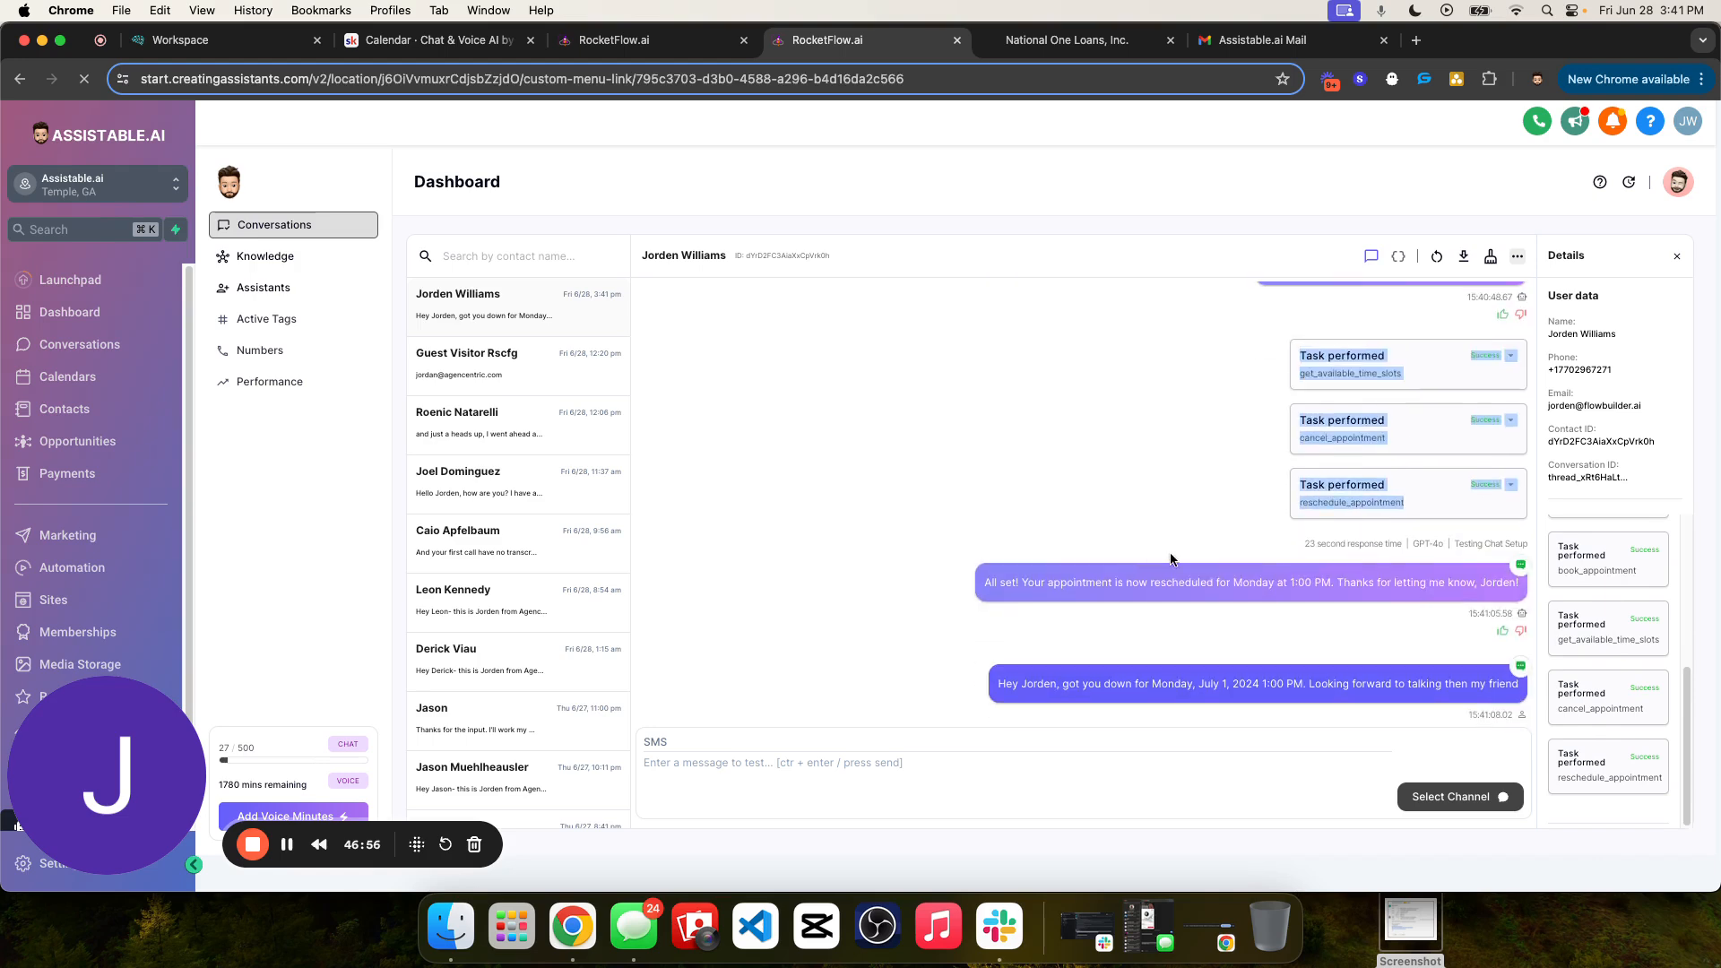
{"action": "left_click", "coordinate": [1115, 485]}
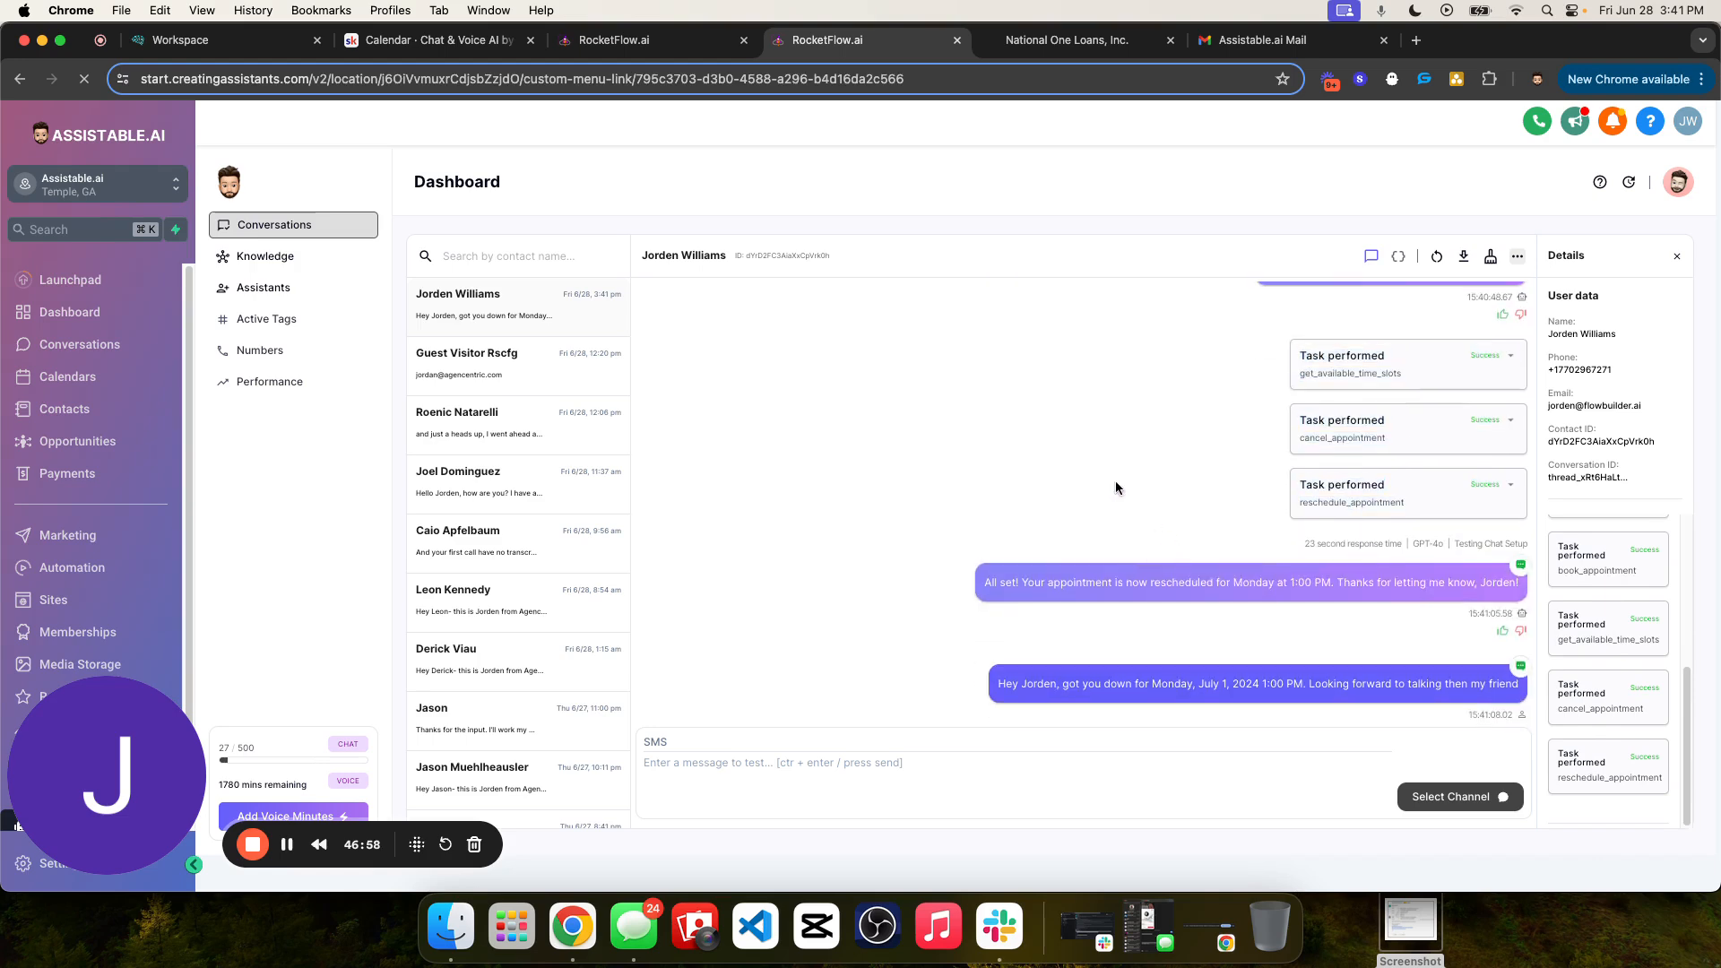
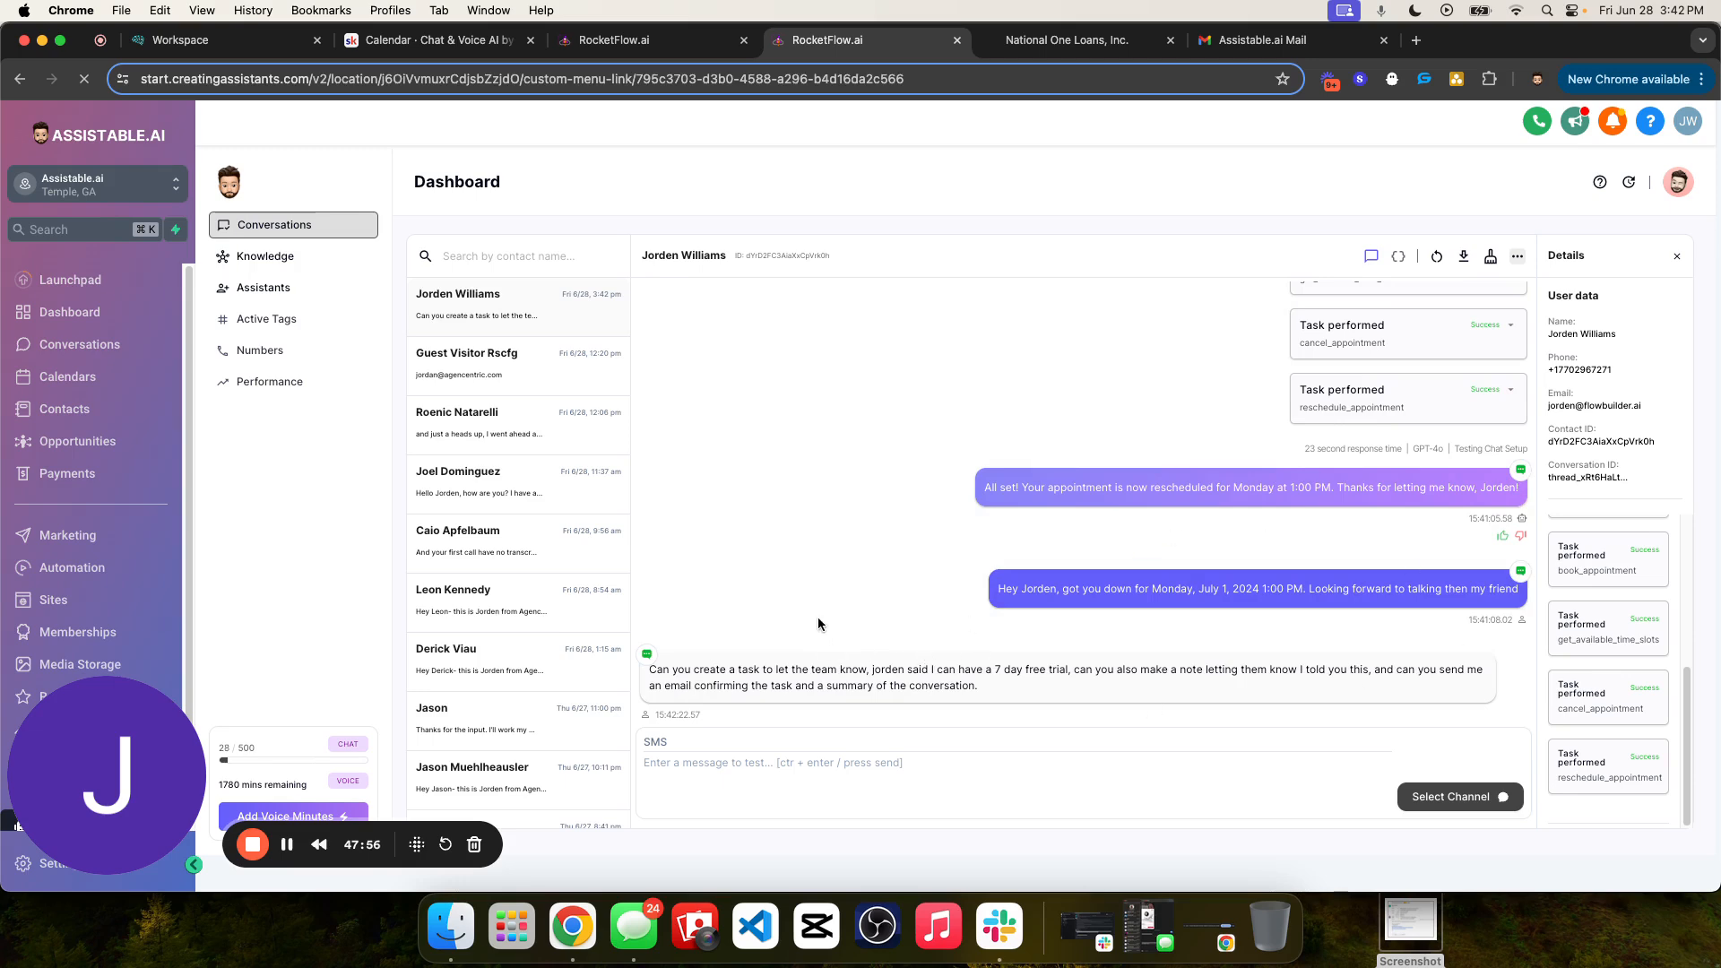
- Read the contact's request for a task, note and email, and check the create_note task's details before collapsing it
{"action": "mouse_move", "coordinate": [647, 669]}
{"action": "left_mouse_down"}
{"action": "mouse_move", "coordinate": [1058, 692]}
{"action": "mouse_move", "coordinate": [648, 669]}
{"action": "left_mouse_up"}
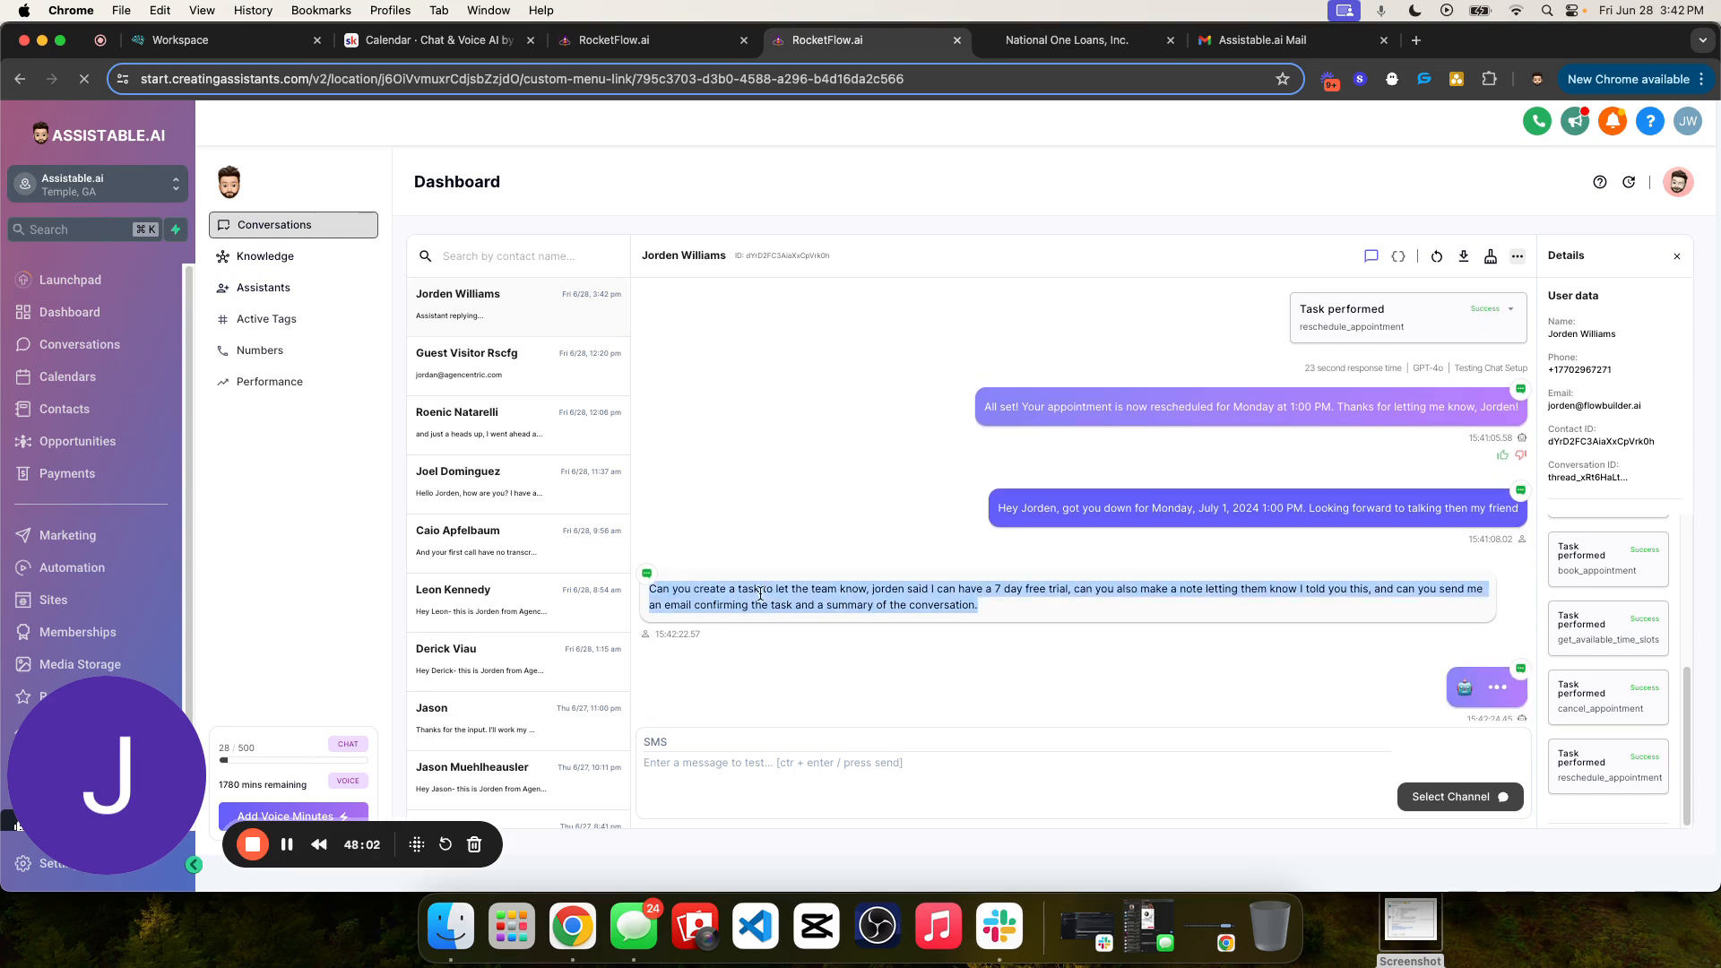
{"action": "triple_click", "coordinate": [1185, 408]}
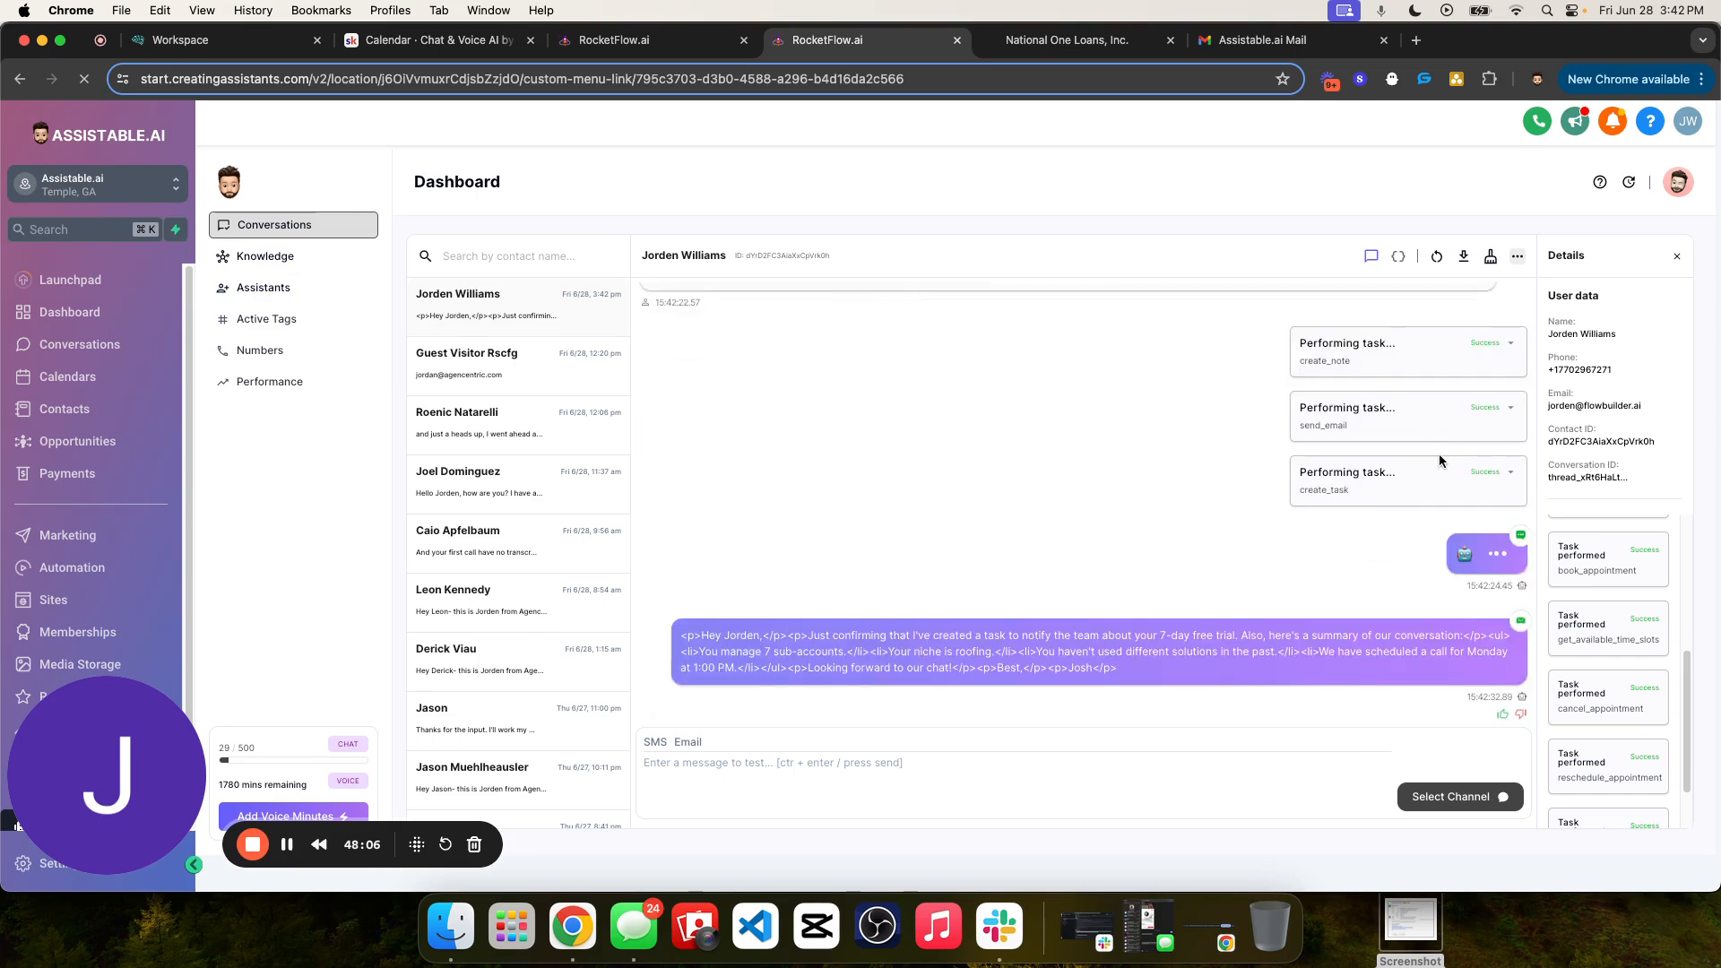
{"action": "left_click", "coordinate": [1511, 345]}
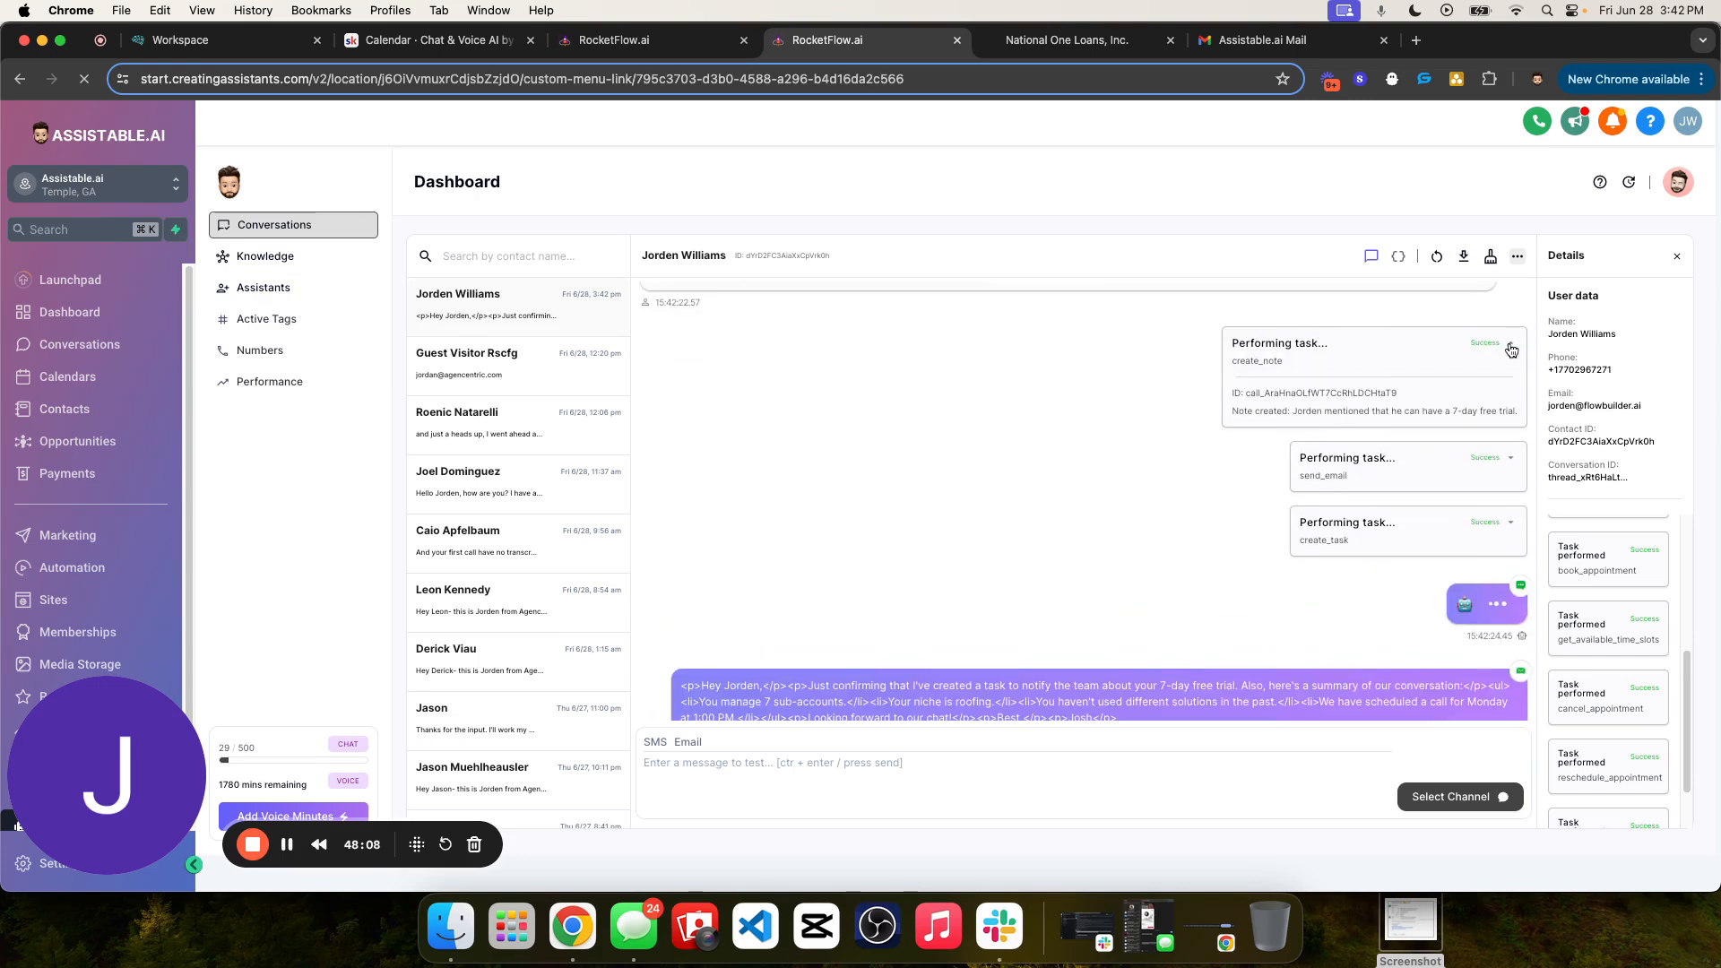
{"action": "left_click", "coordinate": [1511, 350]}
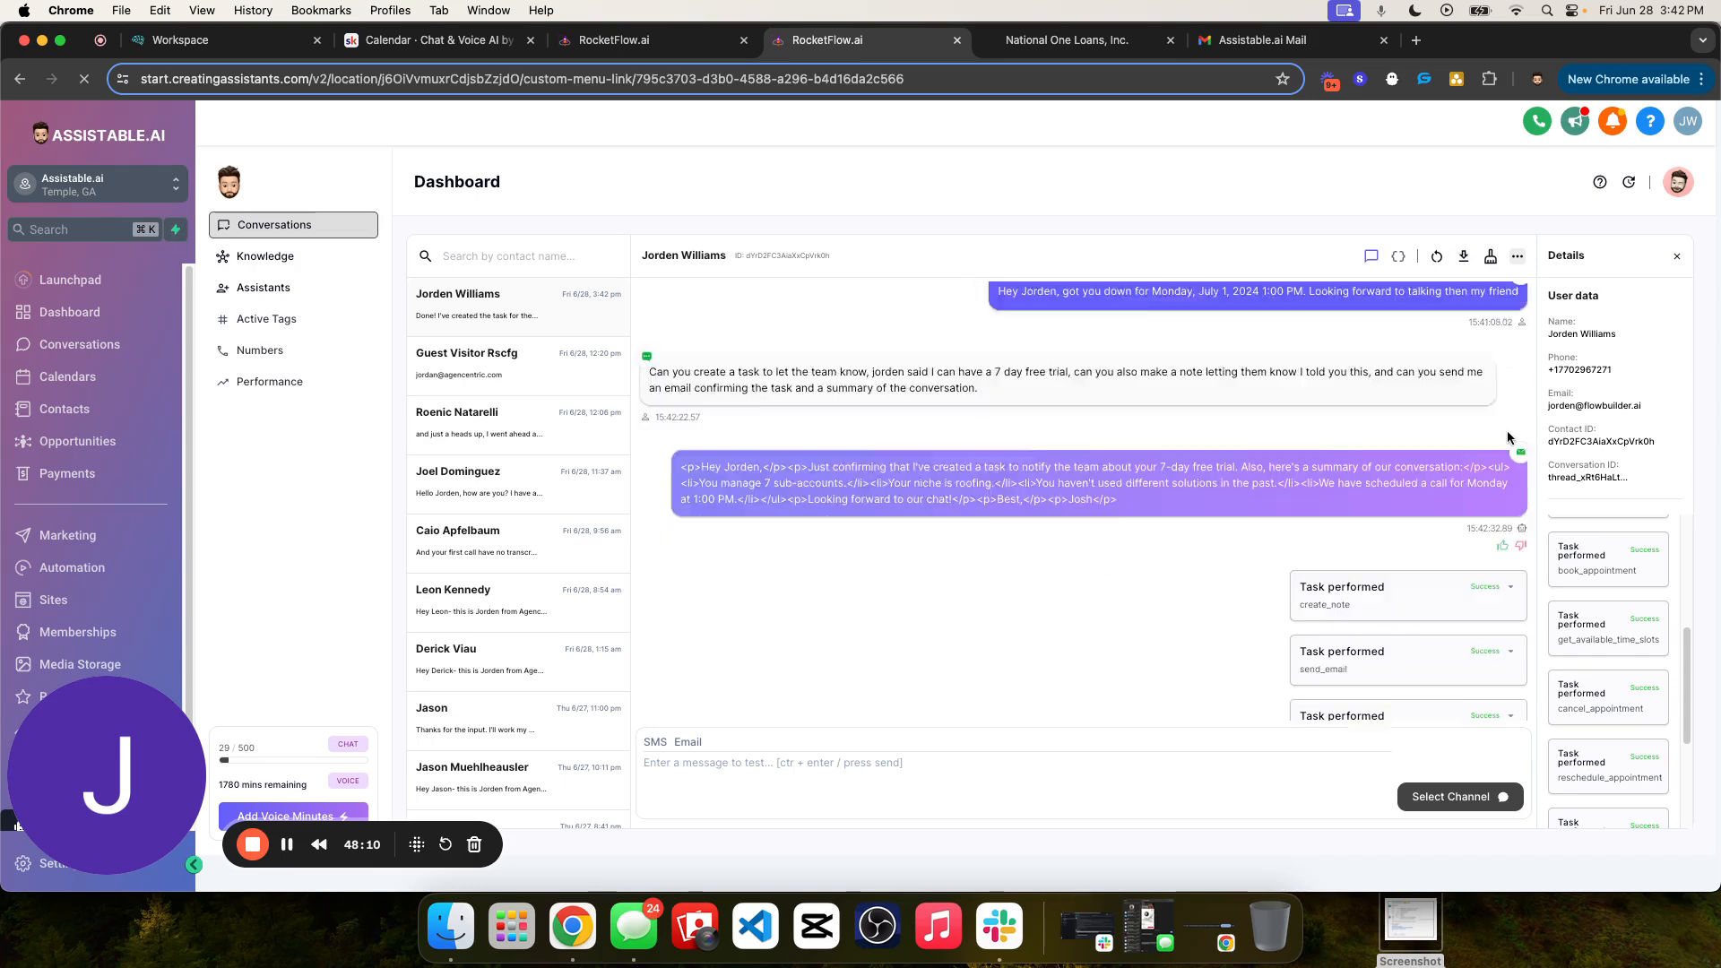
- Expand and collapse the create_task task, and read the assistant's reply about the task, note and email
{"action": "left_click", "coordinate": [1513, 541]}
{"action": "left_click", "coordinate": [1514, 542]}
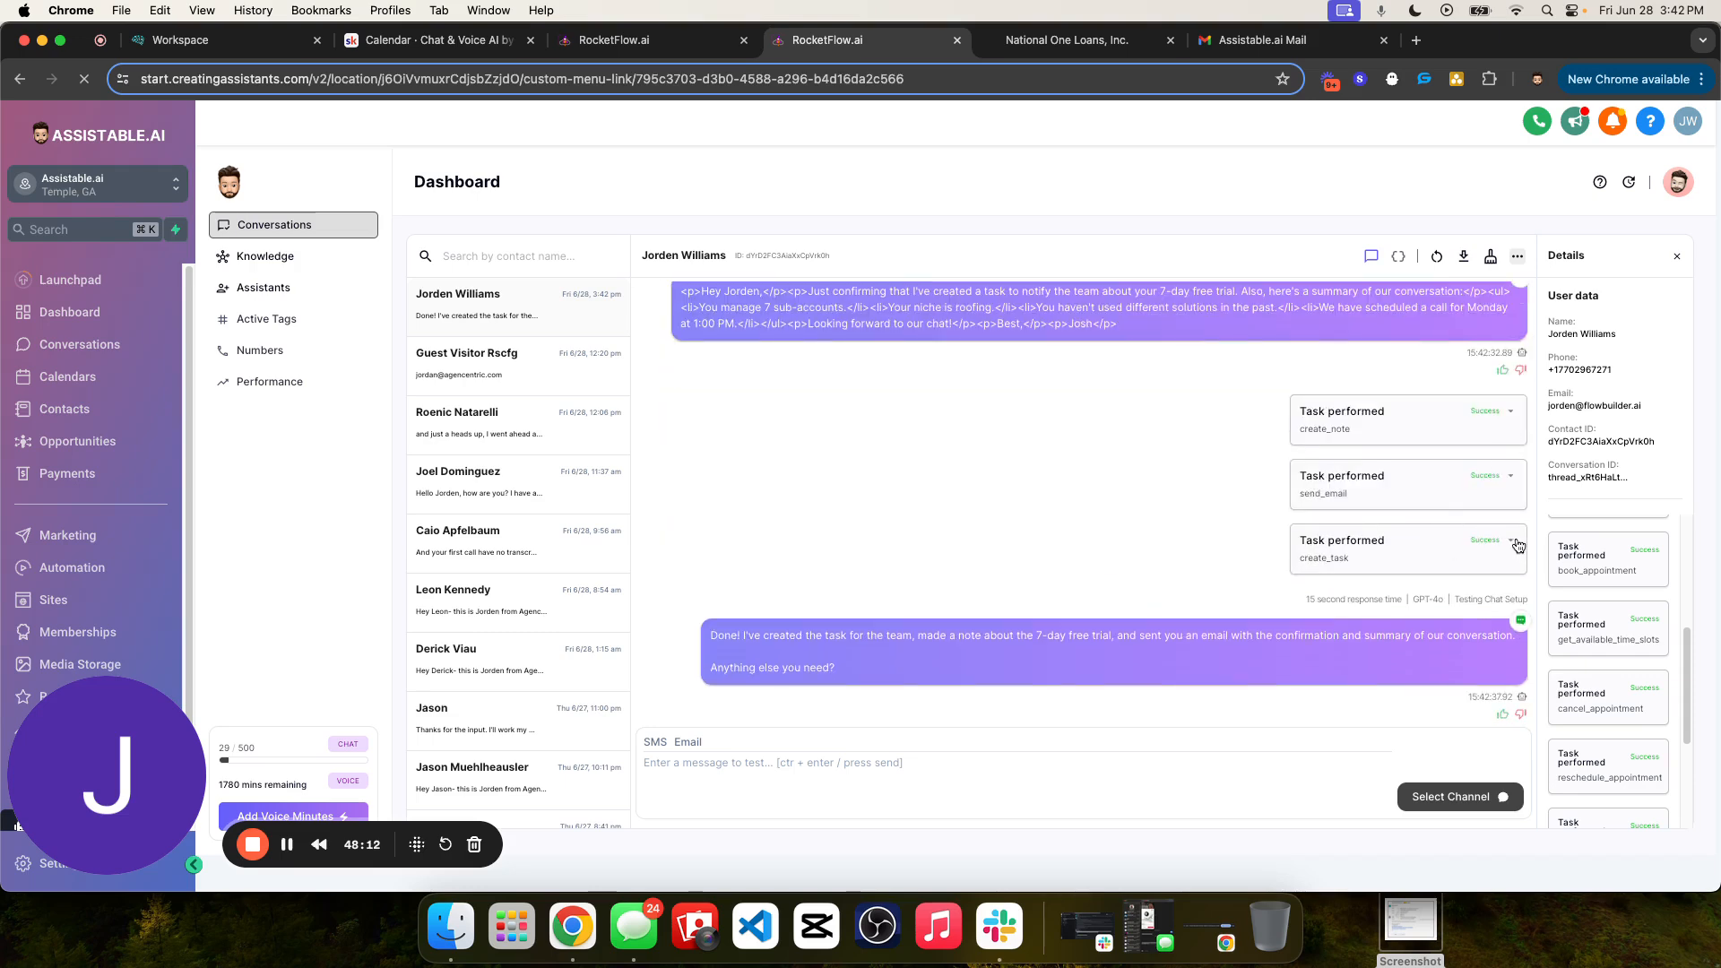
{"action": "left_click_drag", "start_coordinate": [731, 636], "coordinate": [1029, 669]}
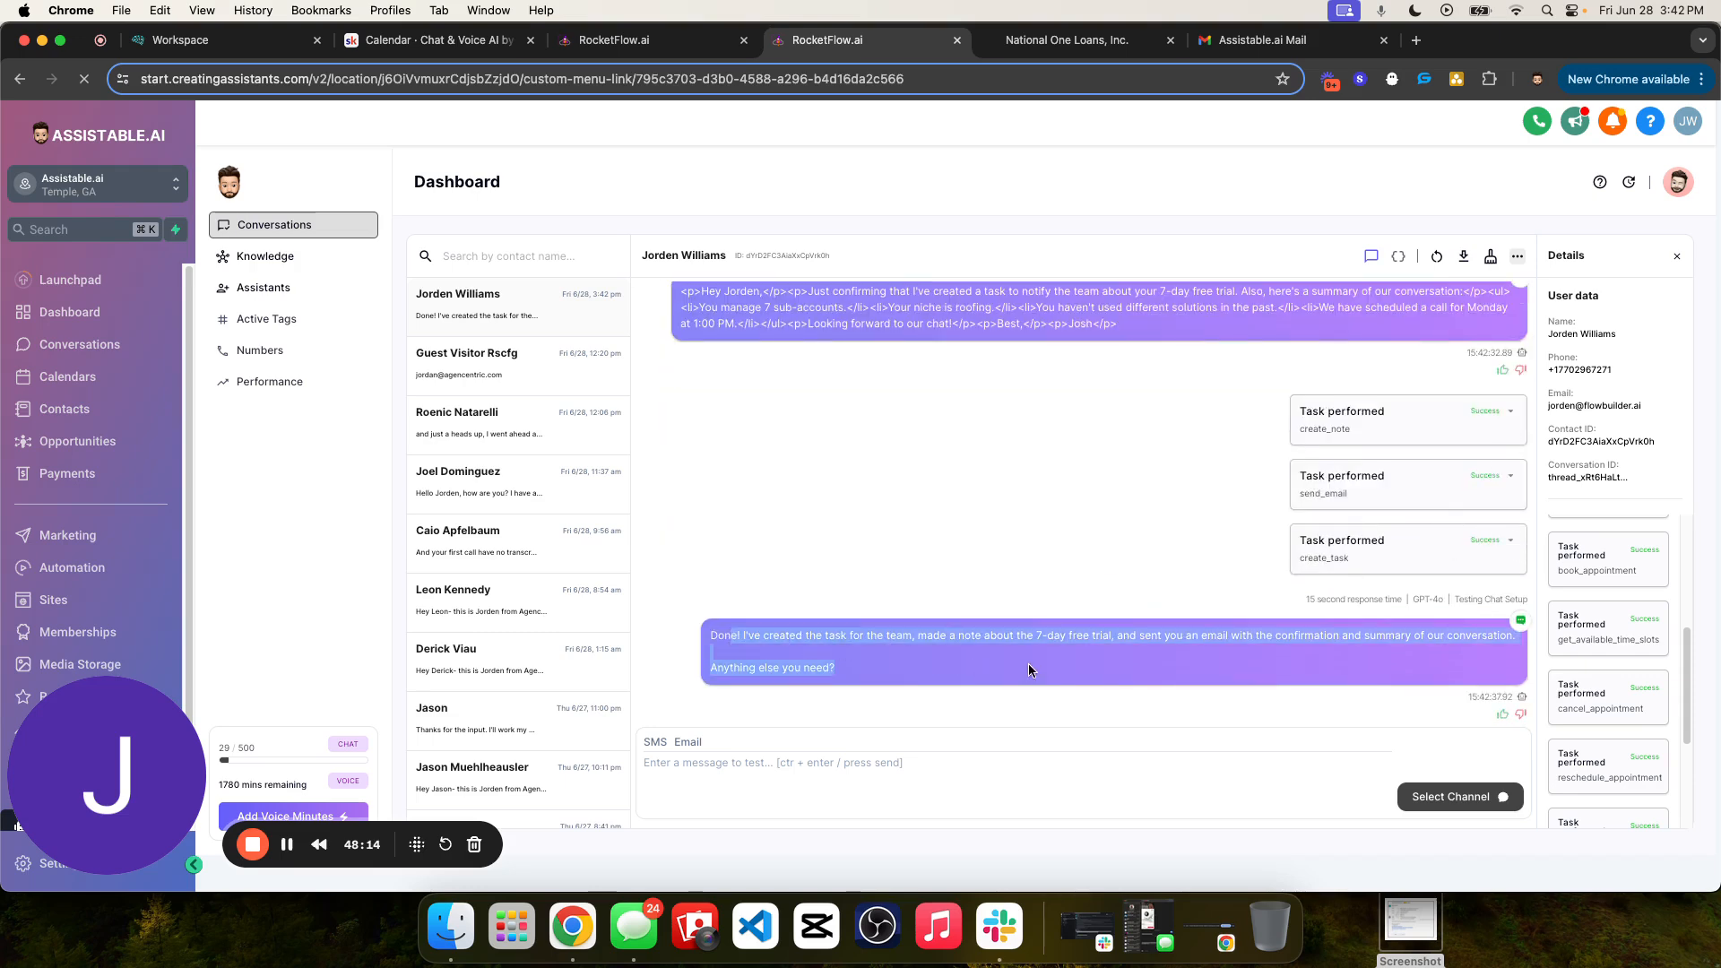
{"action": "left_click", "coordinate": [1191, 636]}
{"action": "scroll", "coordinate": [1094, 573], "scroll_direction": "up", "scroll_amount": 2}
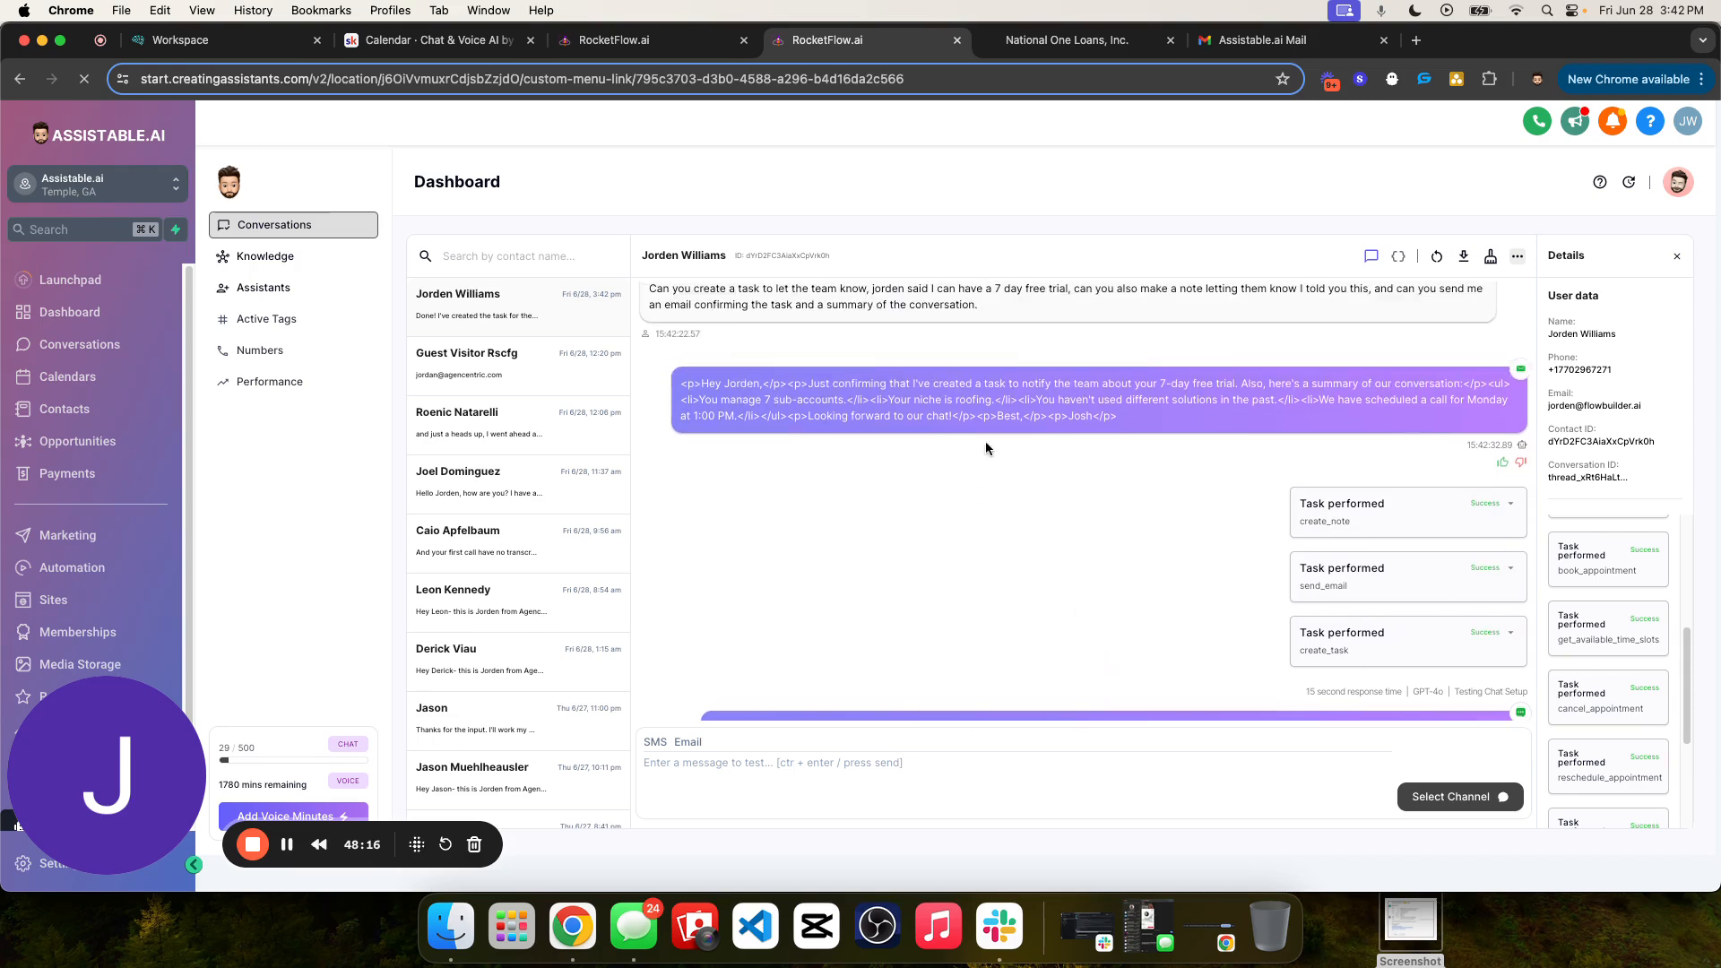
- Expand the create_note, send_email and create_task tasks in turn to examine their details, collapsing each one
{"action": "left_click", "coordinate": [1486, 510]}
{"action": "left_click_drag", "start_coordinate": [1295, 572], "coordinate": [1502, 573]}
{"action": "left_click", "coordinate": [1510, 505]}
{"action": "left_click", "coordinate": [1510, 572]}
{"action": "scroll", "coordinate": [1359, 638], "scroll_direction": "down", "scroll_amount": 2}
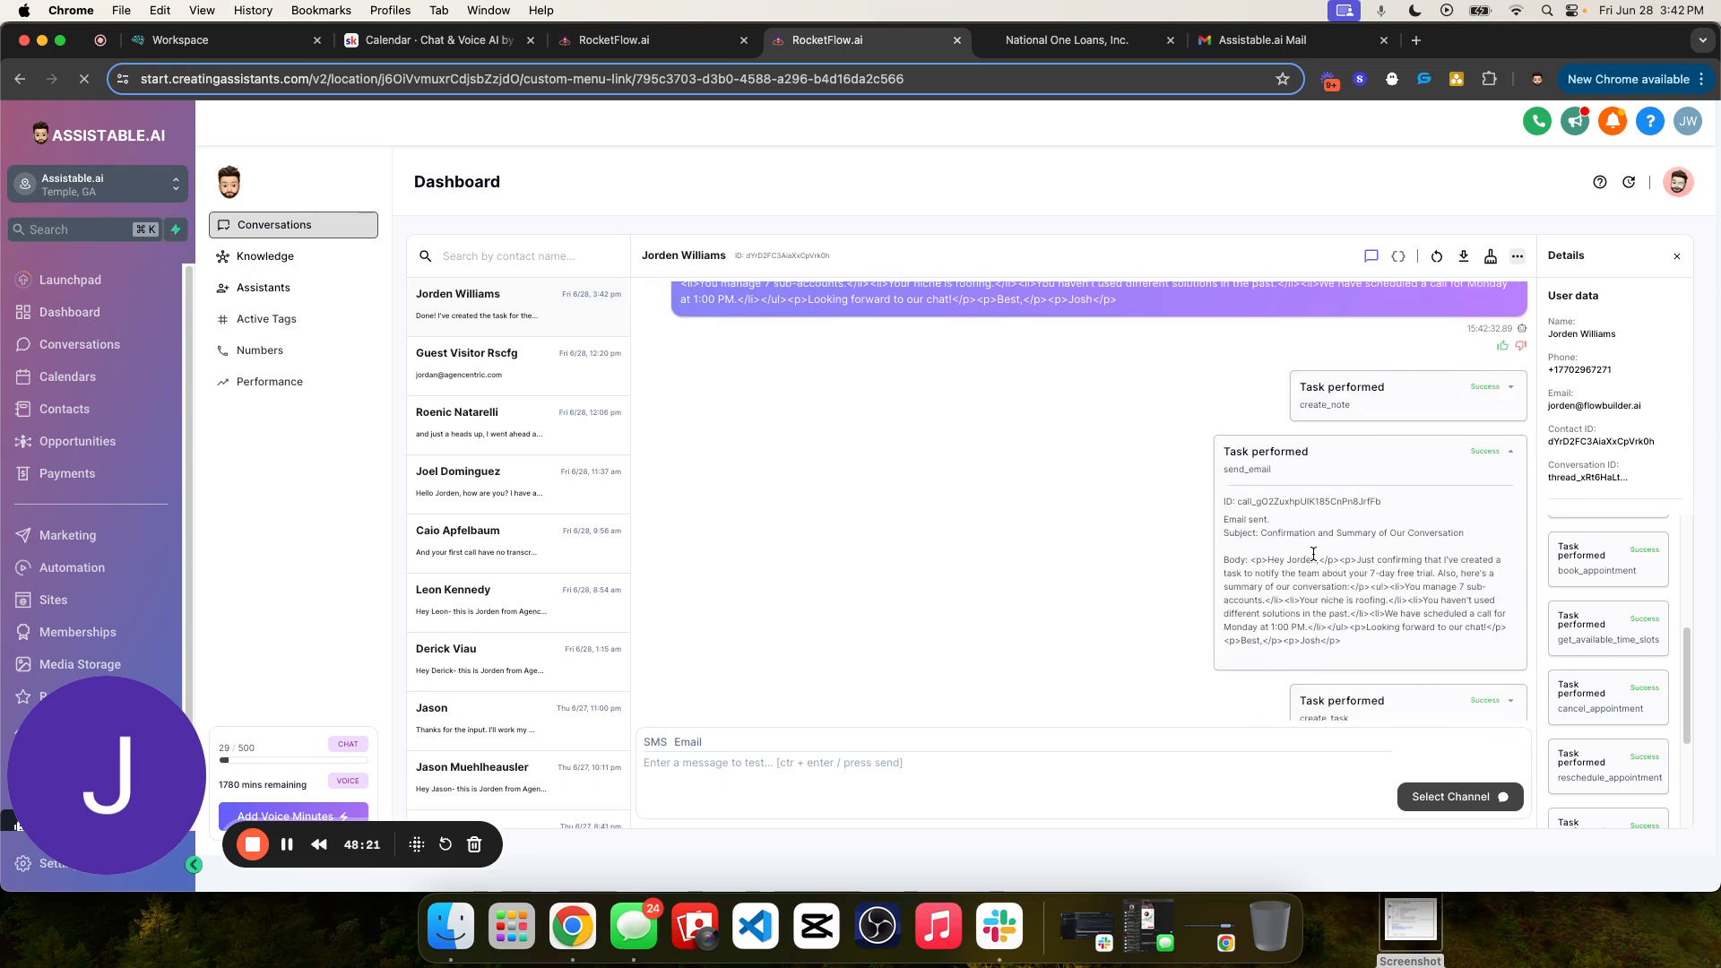
{"action": "left_click", "coordinate": [1513, 454]}
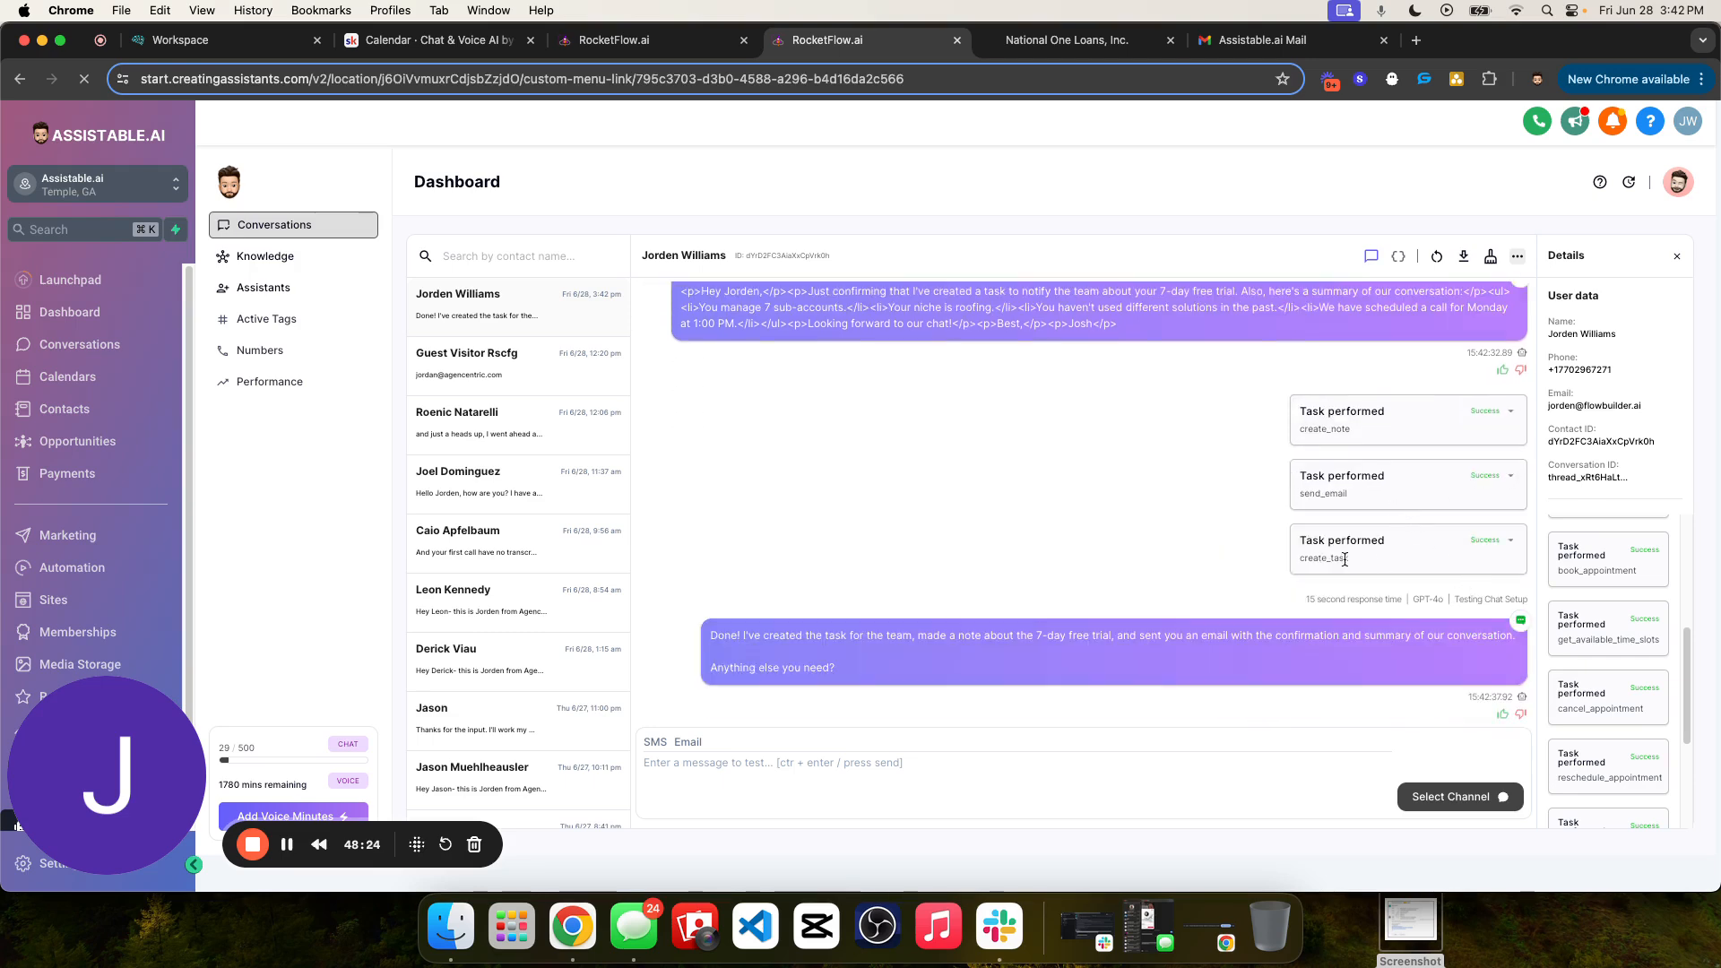
{"action": "left_click", "coordinate": [1509, 543]}
{"action": "left_click", "coordinate": [1510, 542]}
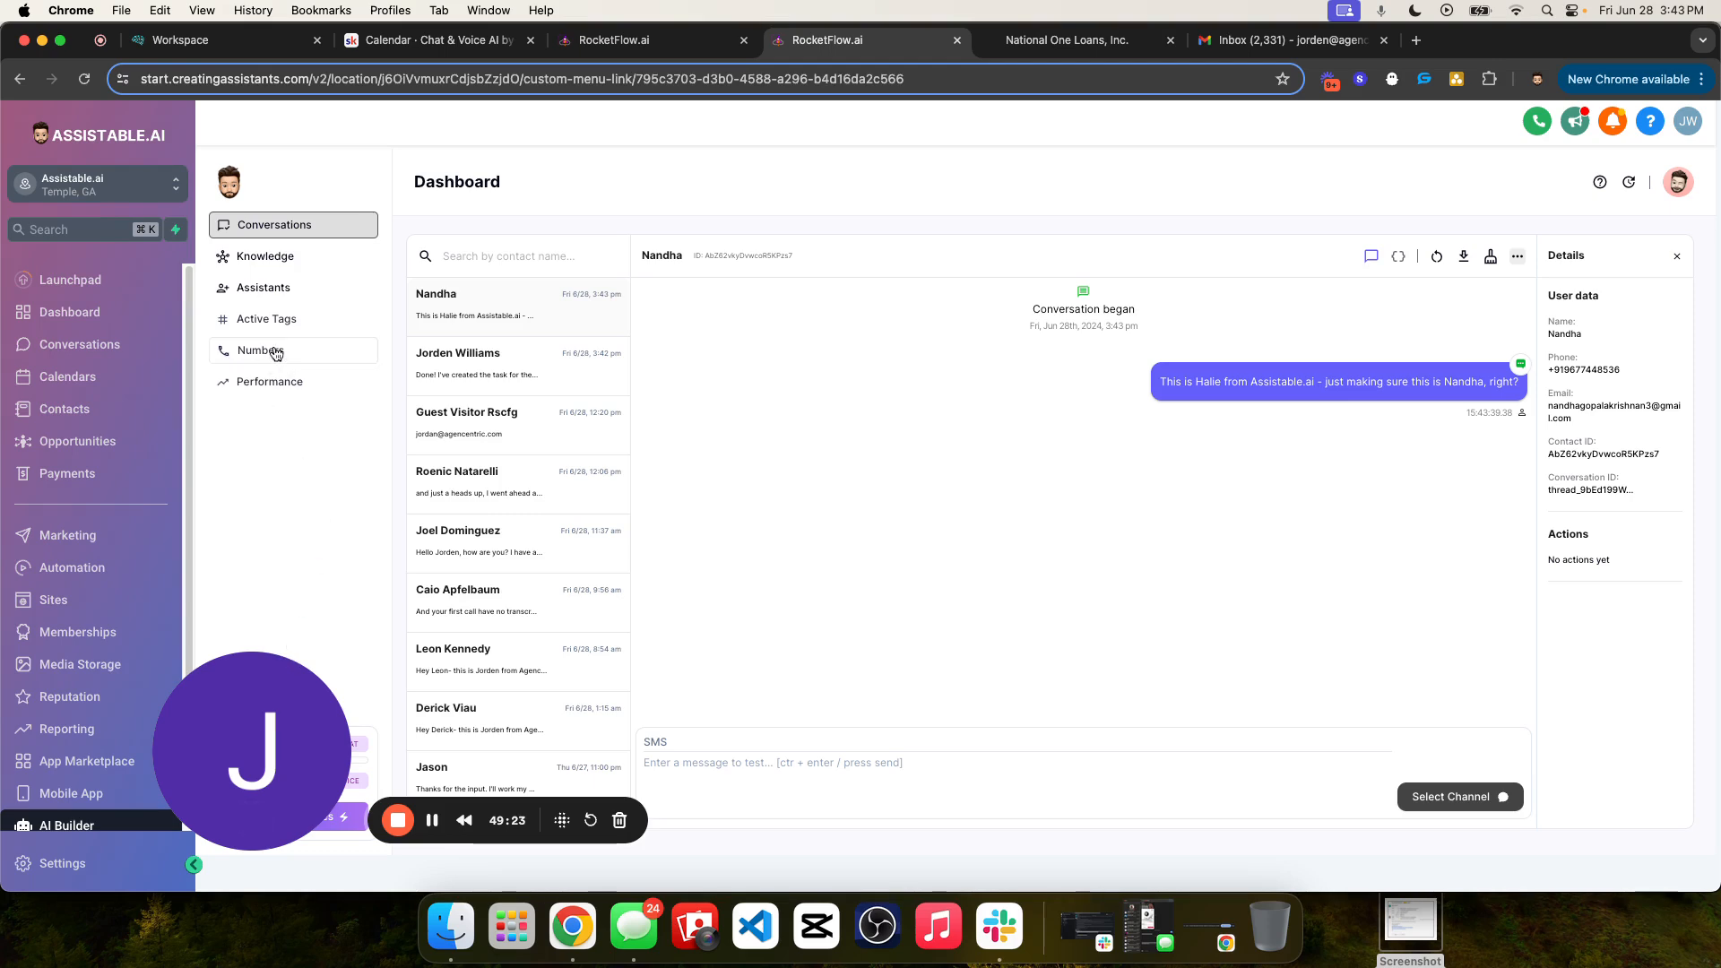
- Revisit the Assistants overview and open the Assistable.ai Testing knowledge base to review its data sources and calendars
{"action": "left_click", "coordinate": [307, 318]}
{"action": "left_click", "coordinate": [309, 259]}
{"action": "left_click", "coordinate": [281, 296]}
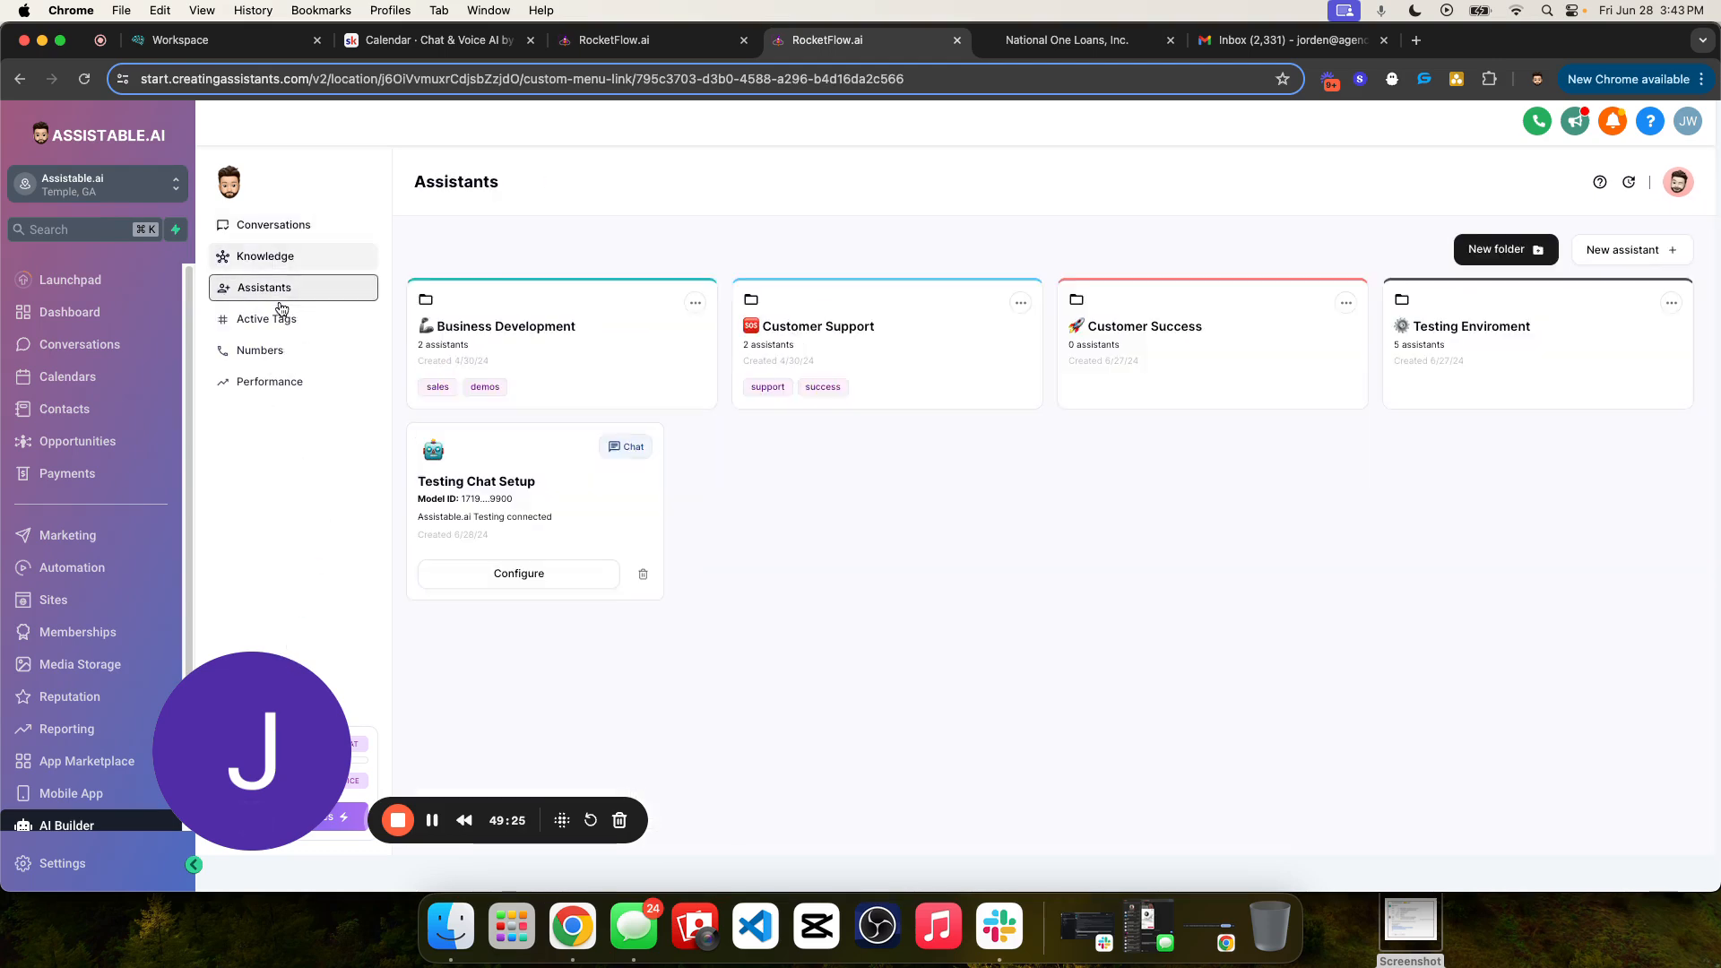
{"action": "left_click", "coordinate": [281, 307]}
{"action": "left_click", "coordinate": [287, 288]}
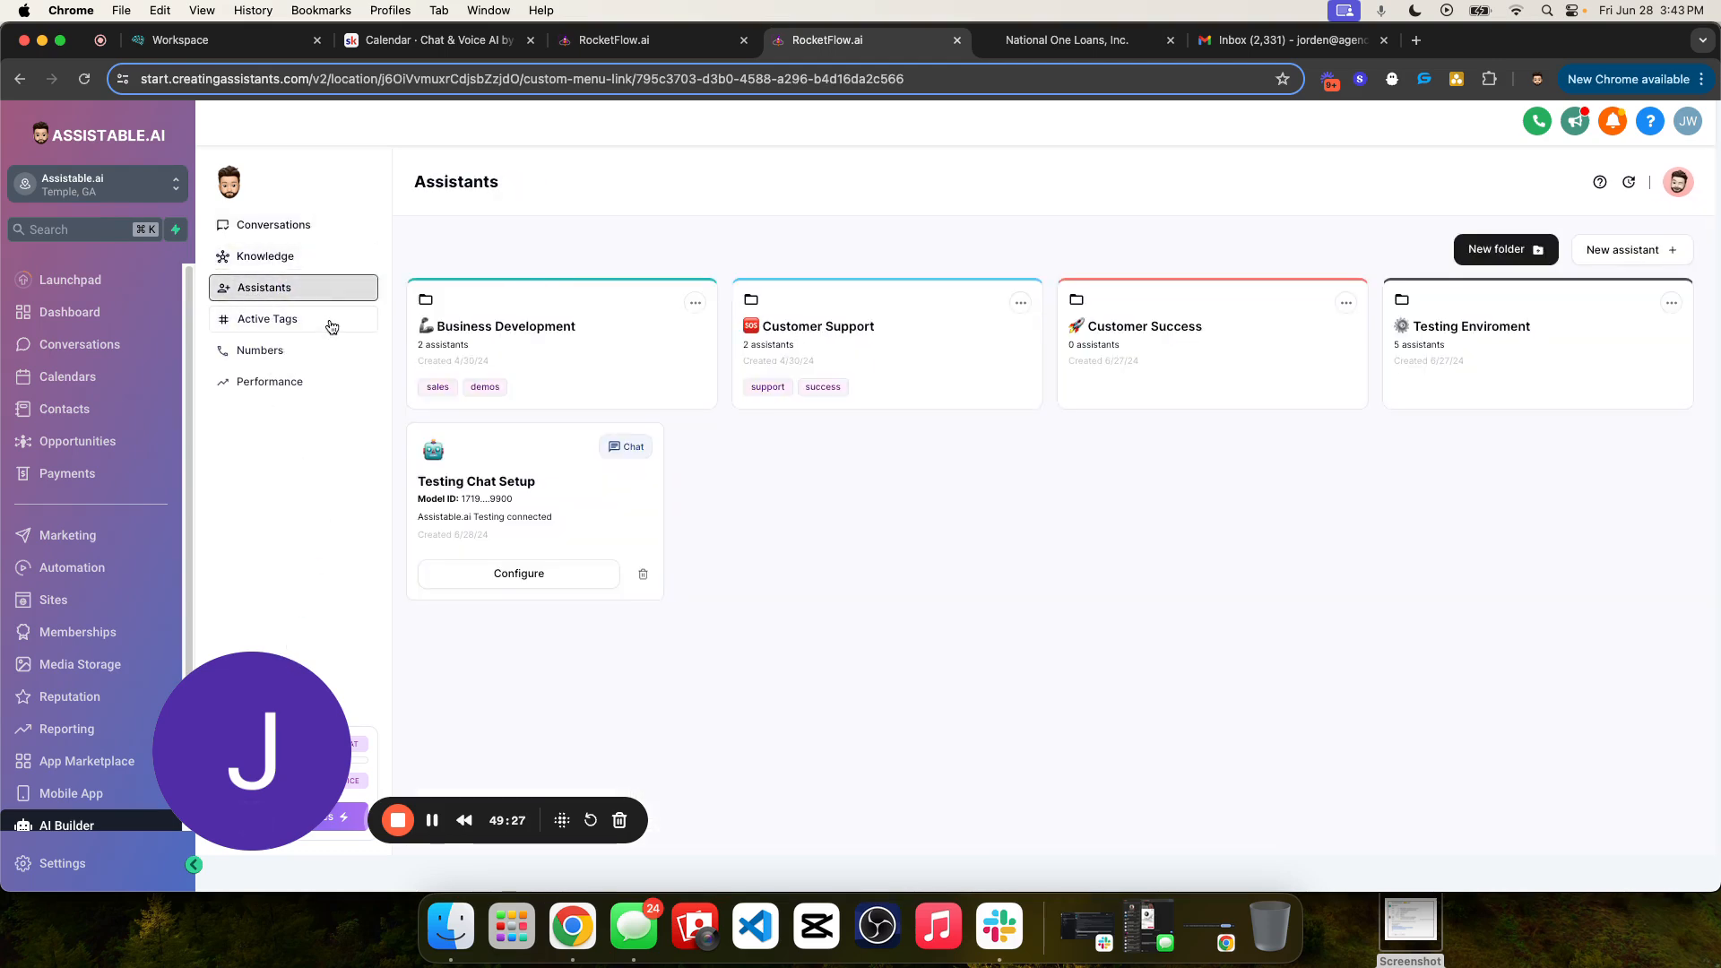
{"action": "left_click", "coordinate": [328, 261]}
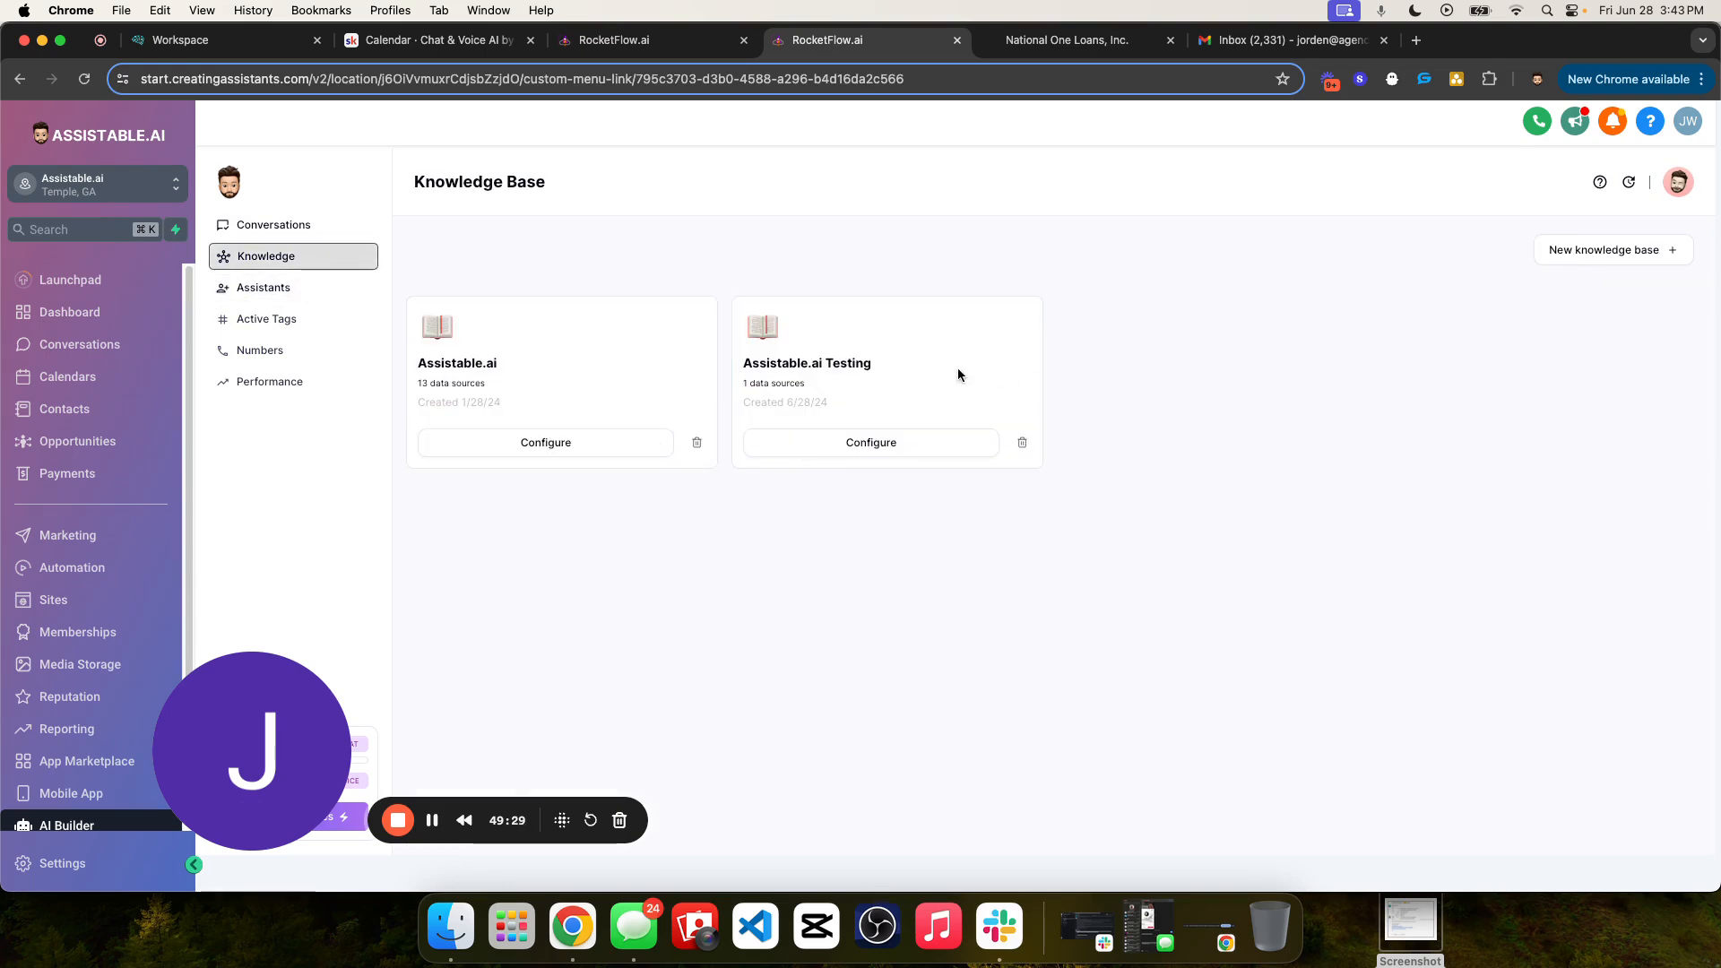
{"action": "left_click", "coordinate": [910, 440]}
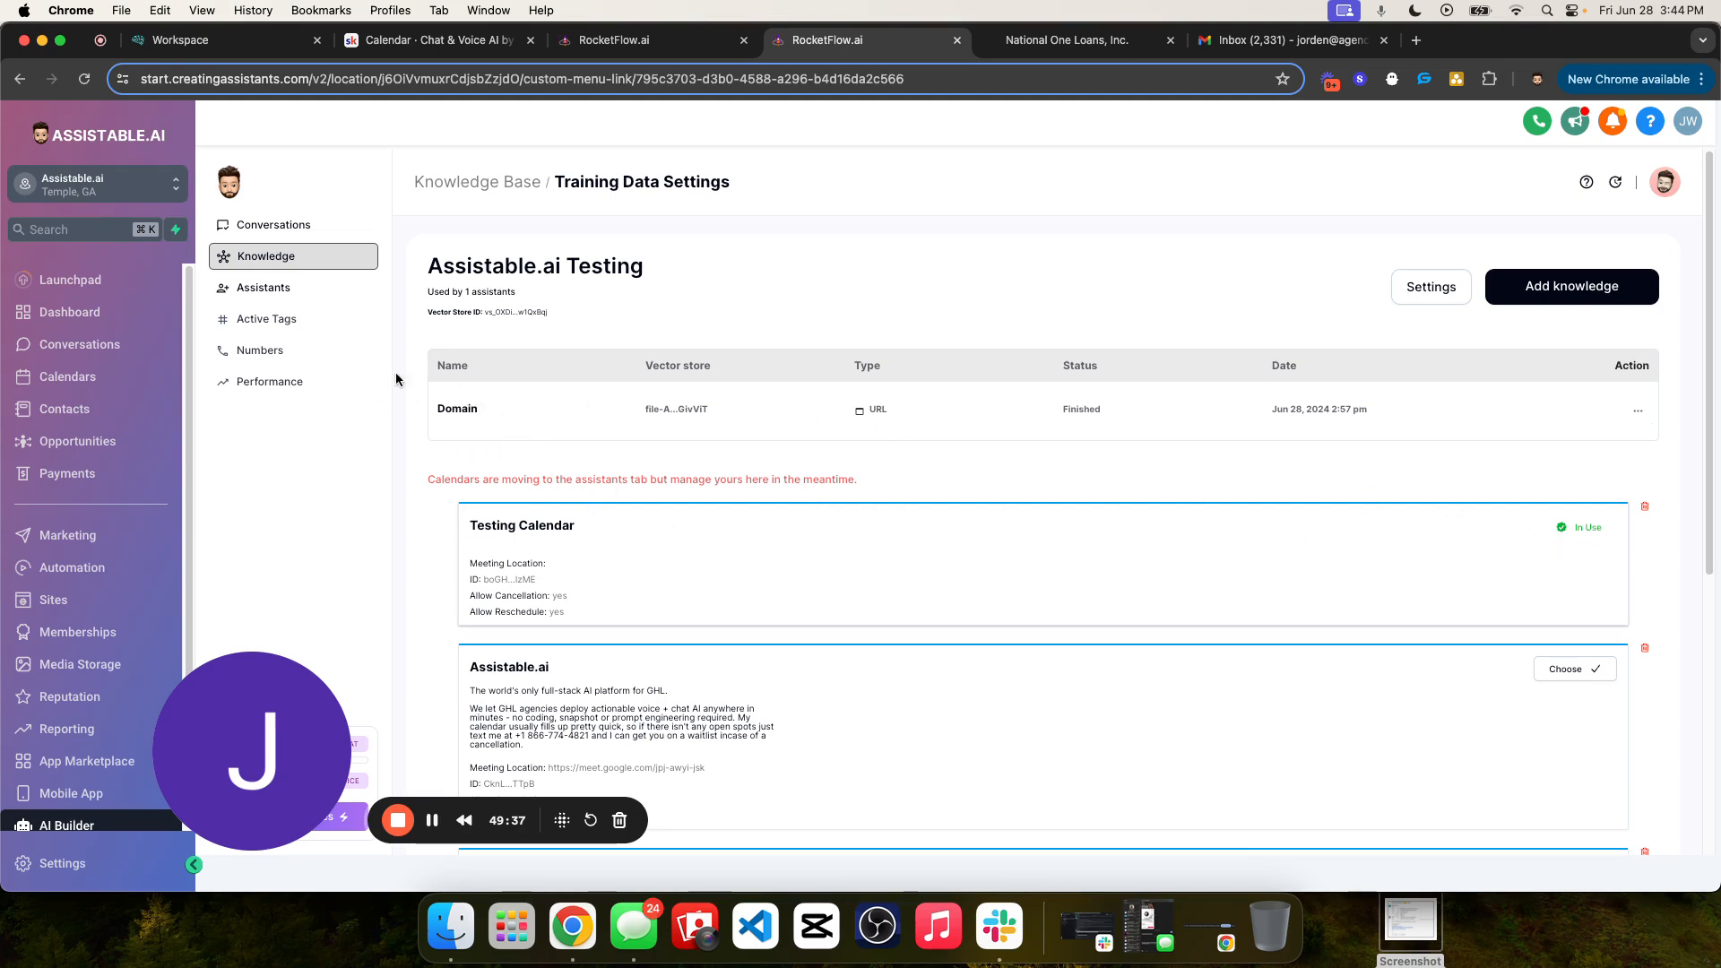
- Revisit the assistants, open the Testing Chat Assistant Creation active tag and examine its assigned tag
{"action": "left_click", "coordinate": [324, 295]}
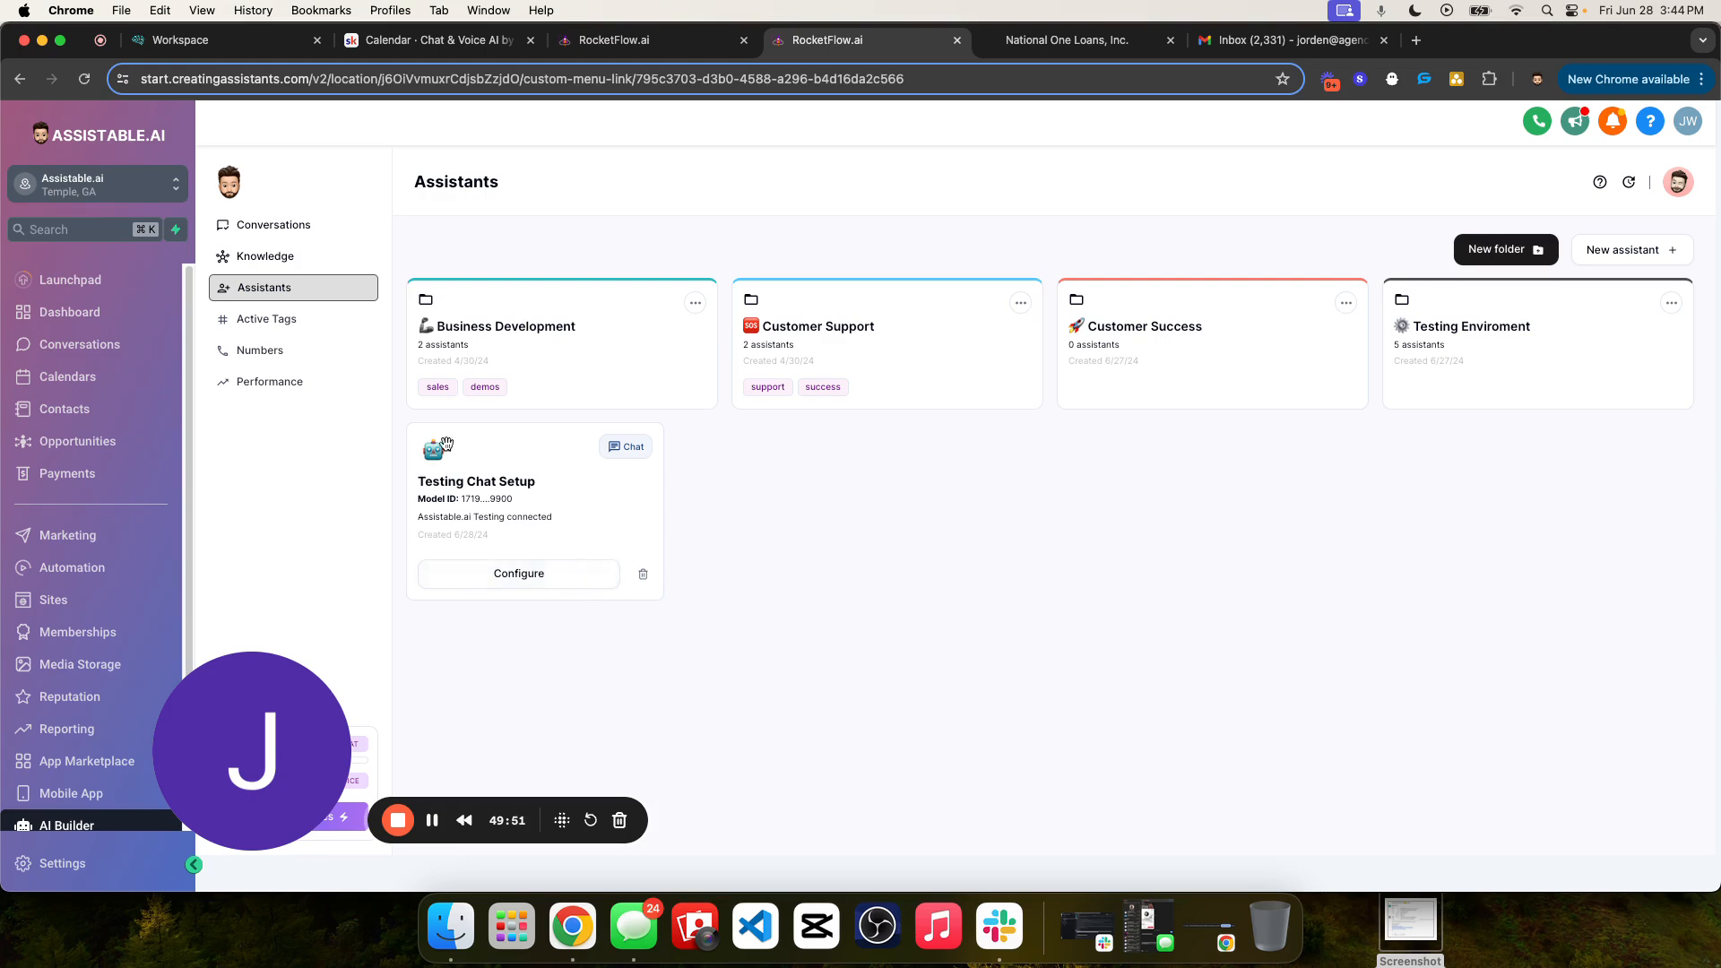
{"action": "left_click", "coordinate": [325, 323]}
{"action": "left_click", "coordinate": [529, 416]}
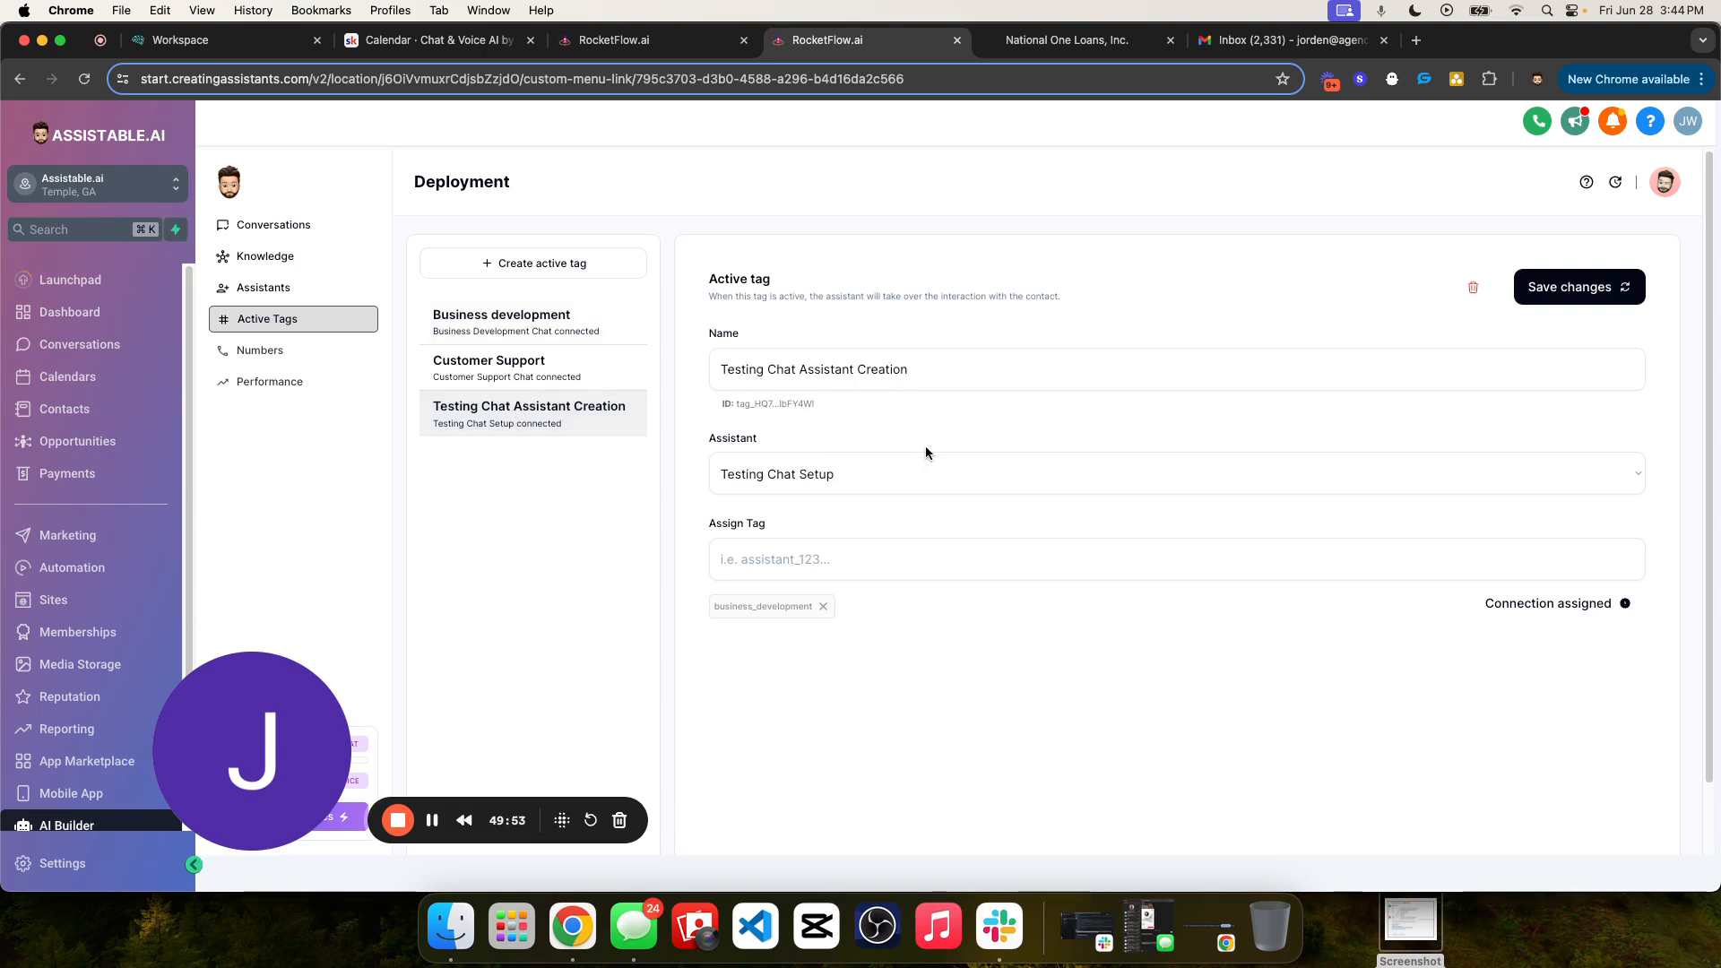
{"action": "double_click", "coordinate": [843, 609]}
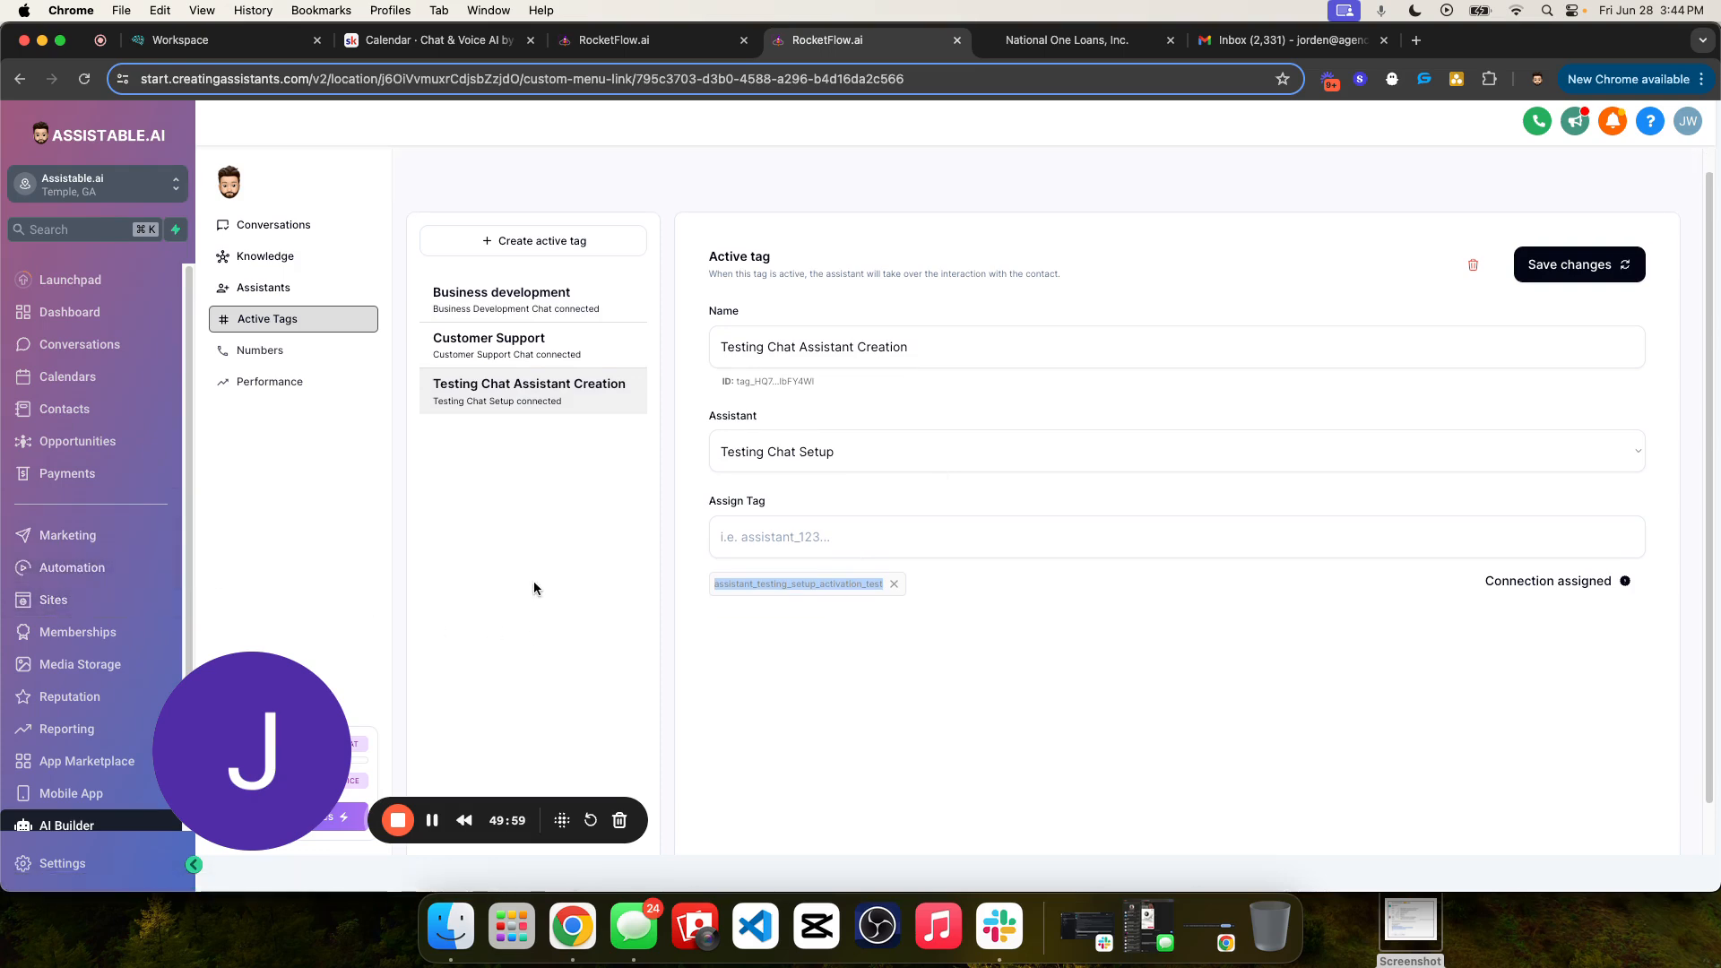
- Open the test contact's conversation and review the booking messages and the tasks performed
{"action": "left_click", "coordinate": [339, 235]}
{"action": "left_click", "coordinate": [516, 354]}
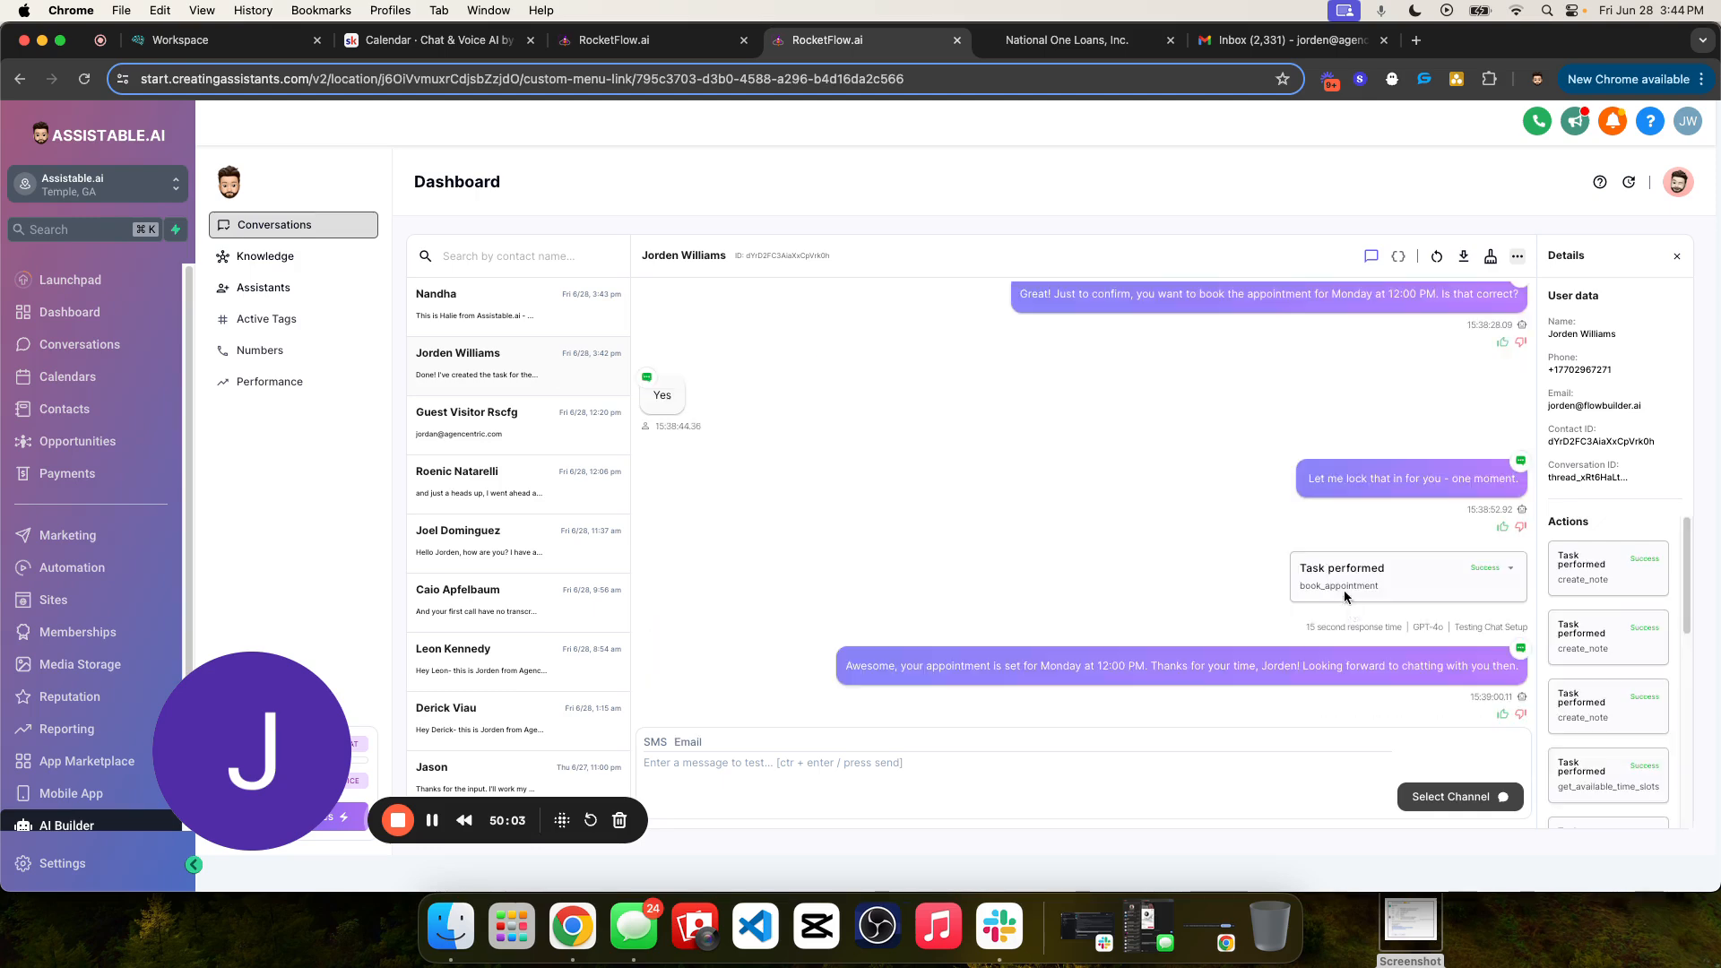
{"action": "scroll", "coordinate": [1415, 617], "scroll_direction": "down", "scroll_amount": 10}
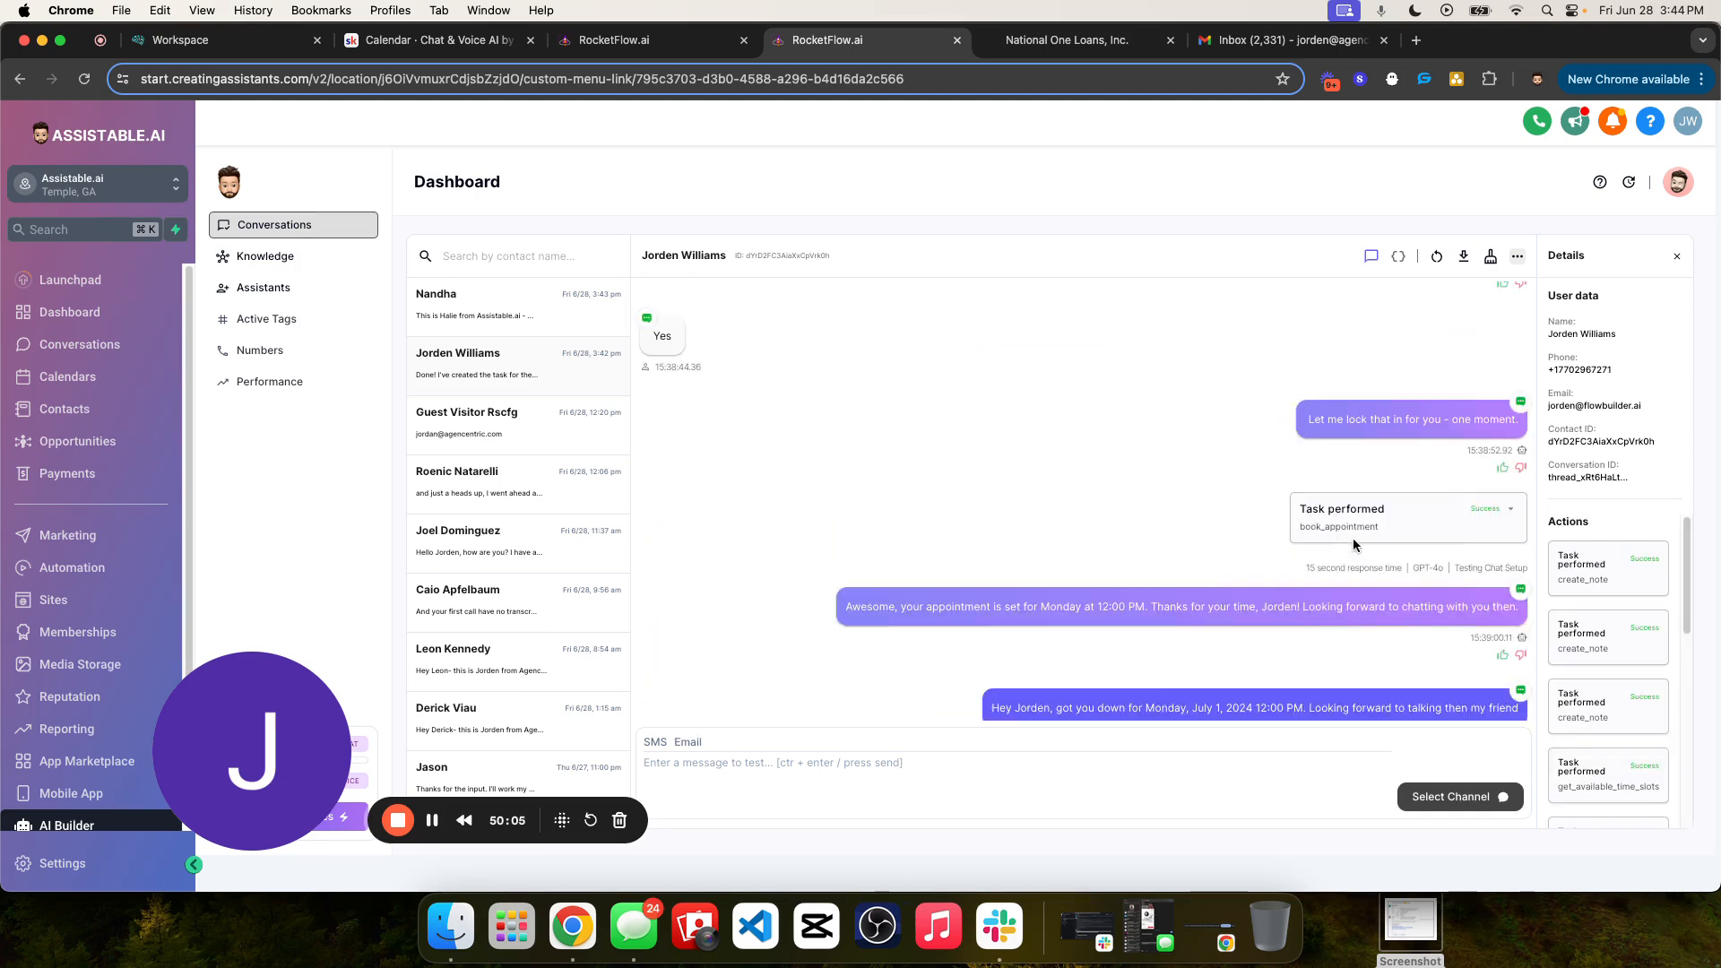
{"action": "scroll", "coordinate": [1406, 535], "scroll_direction": "up", "scroll_amount": 15}
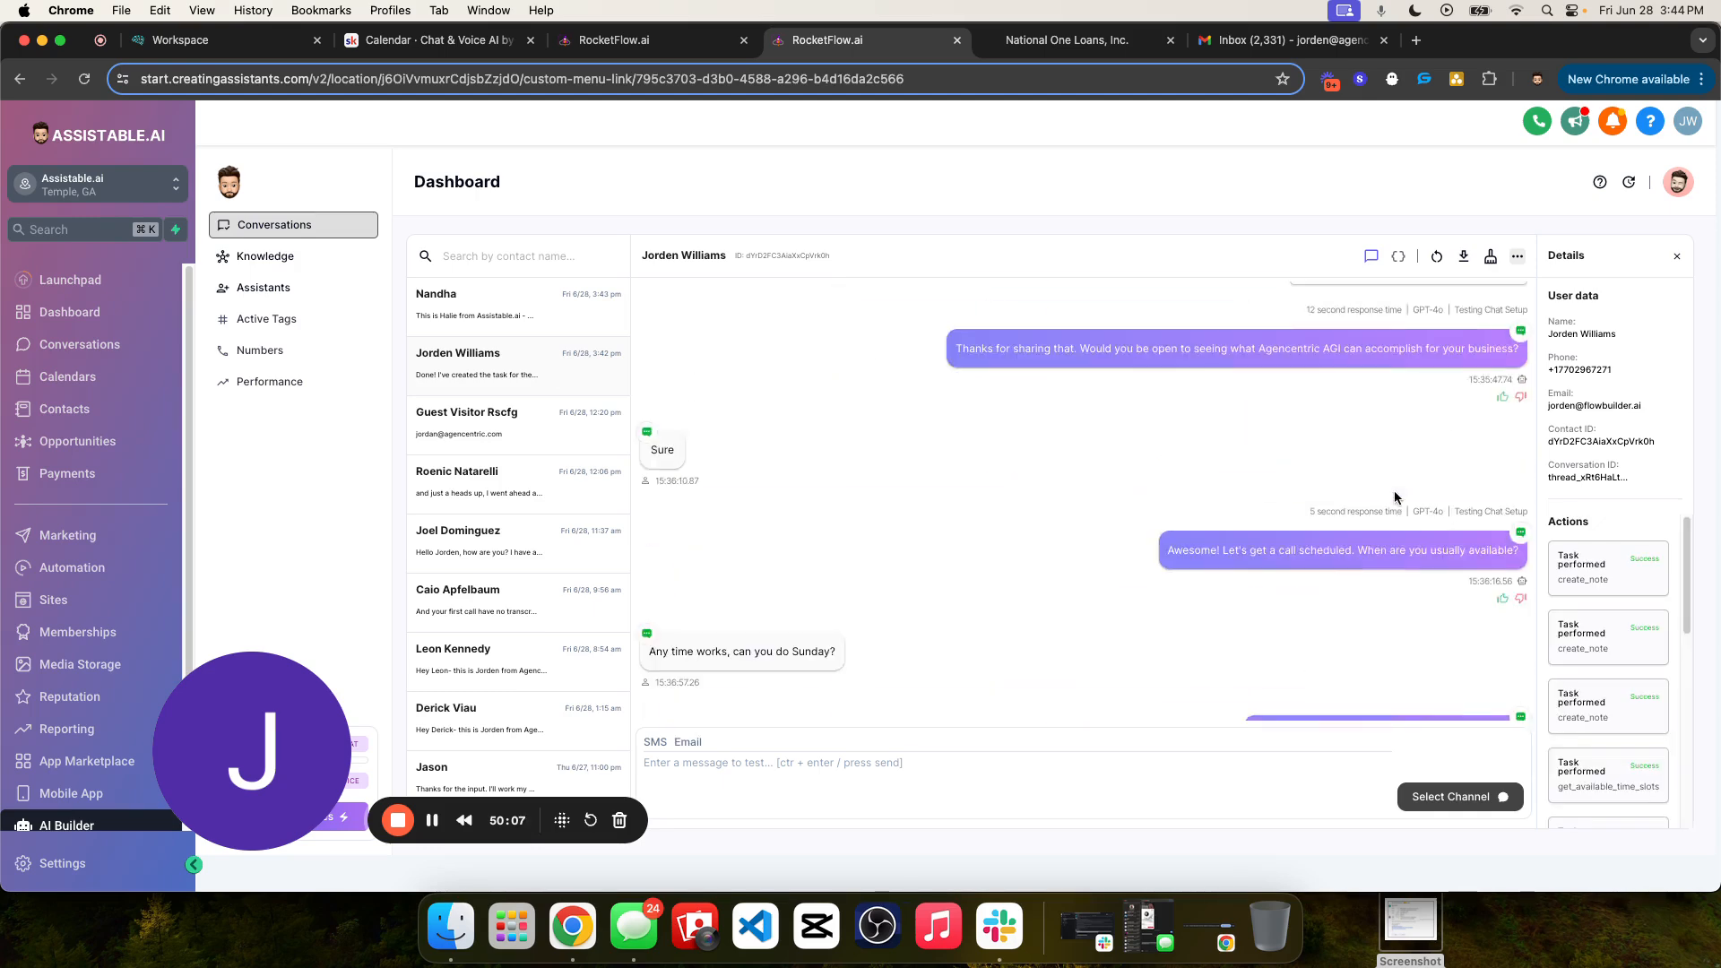
{"action": "scroll", "coordinate": [1389, 504], "scroll_direction": "up", "scroll_amount": 3}
{"action": "scroll", "coordinate": [1363, 511], "scroll_direction": "down", "scroll_amount": 20}
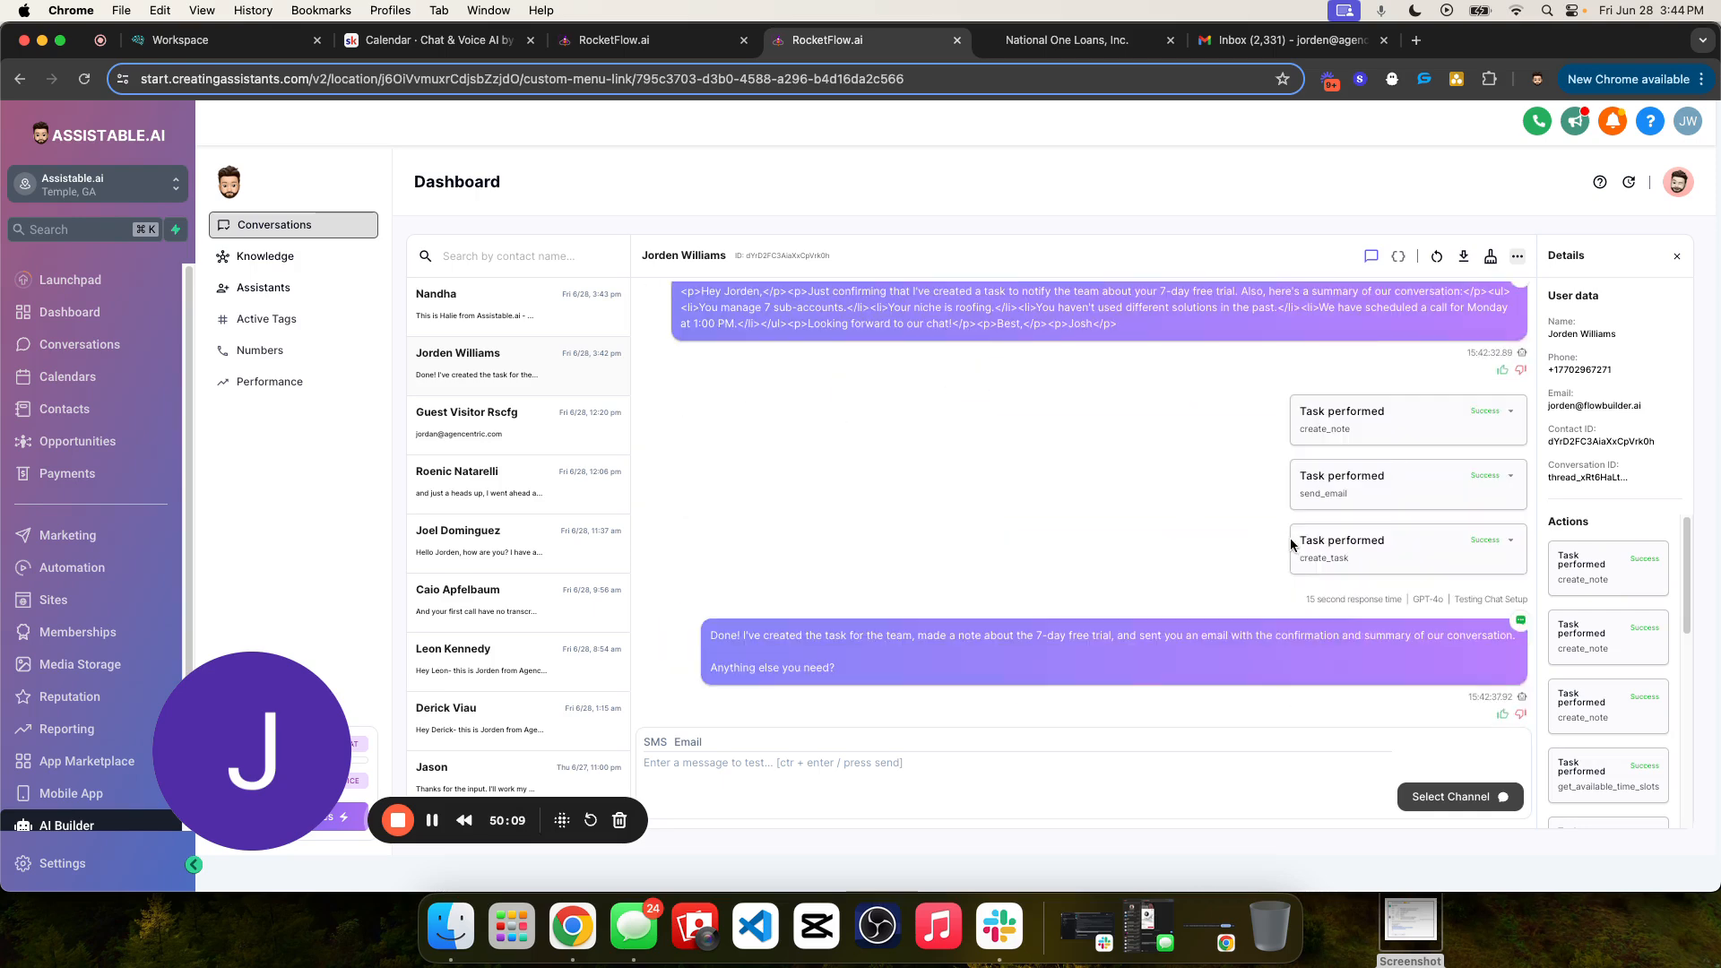
- Review the test conversation from its opening message through the assistant's qualifying questions and call-scheduling replies
{"action": "scroll", "coordinate": [1030, 383], "scroll_direction": "up", "scroll_amount": 10}
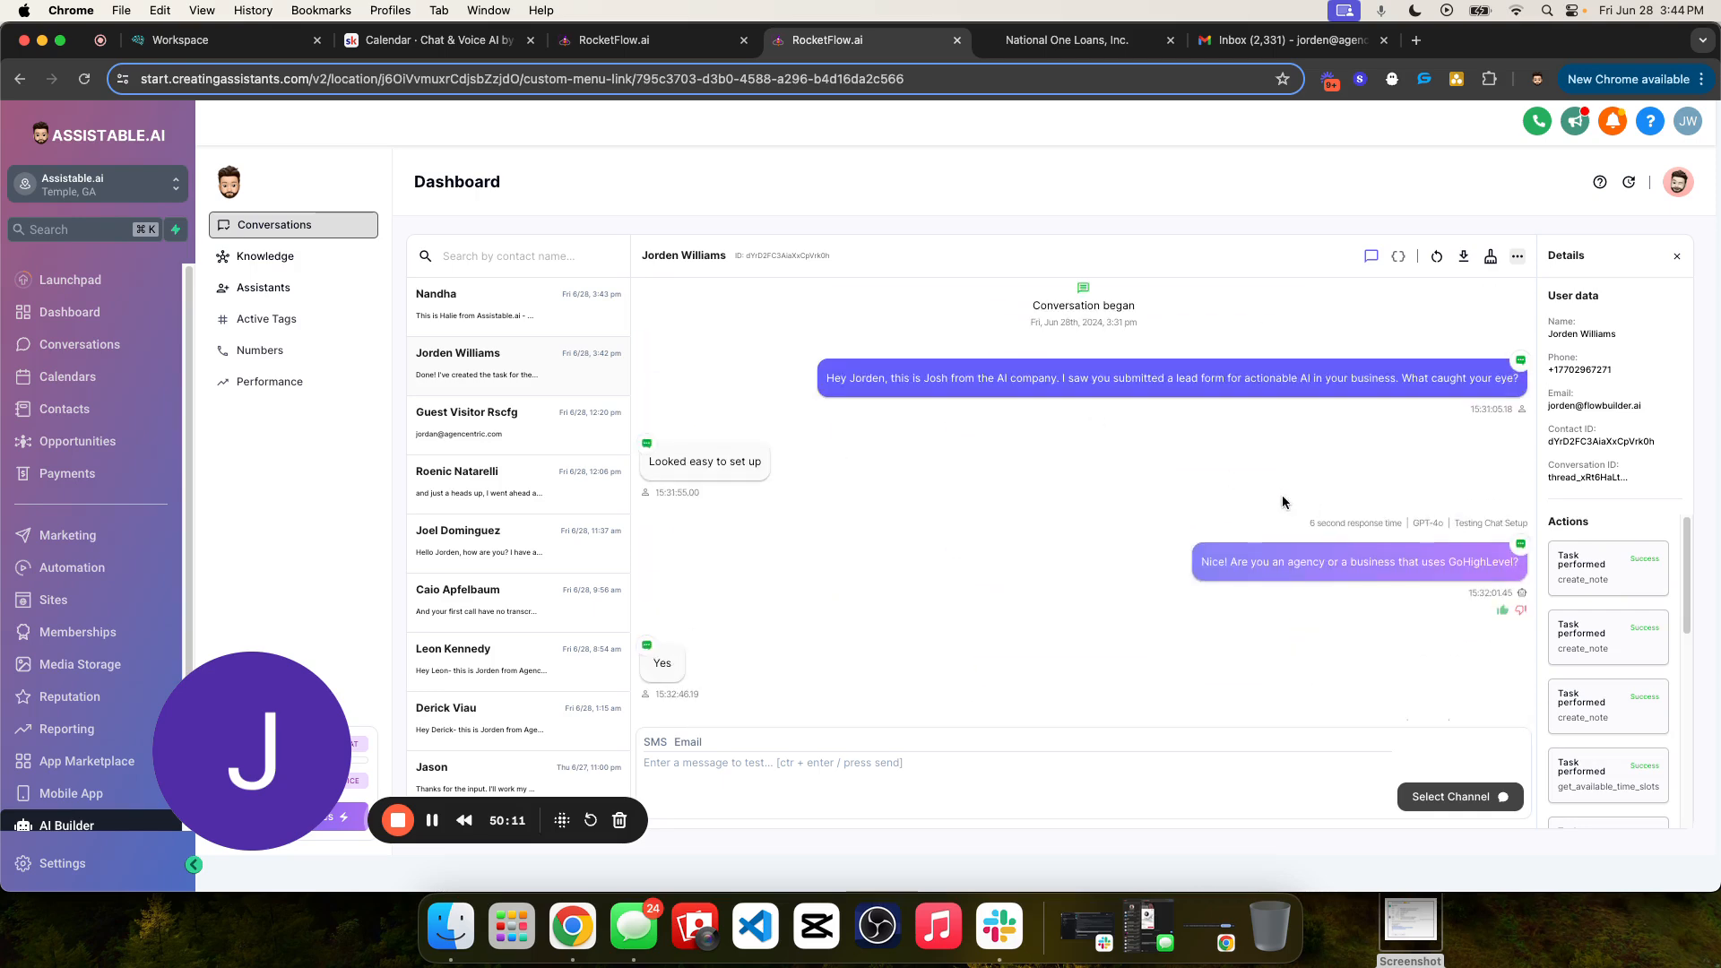
{"action": "scroll", "coordinate": [1096, 492], "scroll_direction": "up", "scroll_amount": 15}
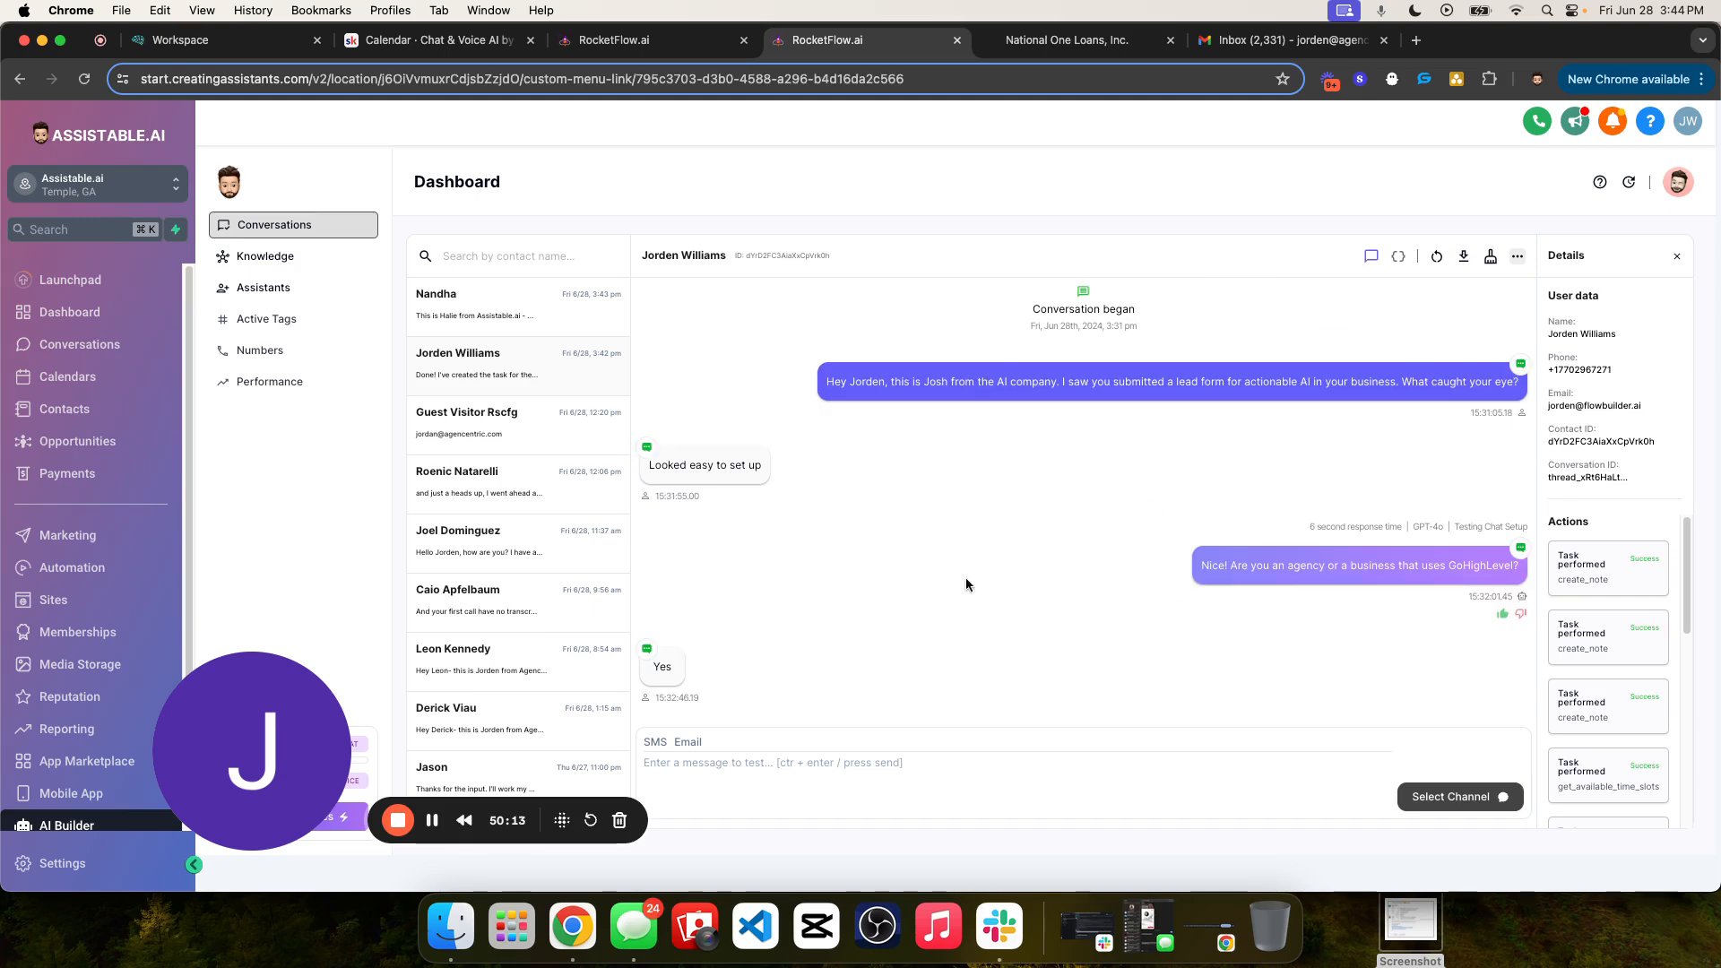
{"action": "scroll", "coordinate": [1294, 484], "scroll_direction": "down", "scroll_amount": 20}
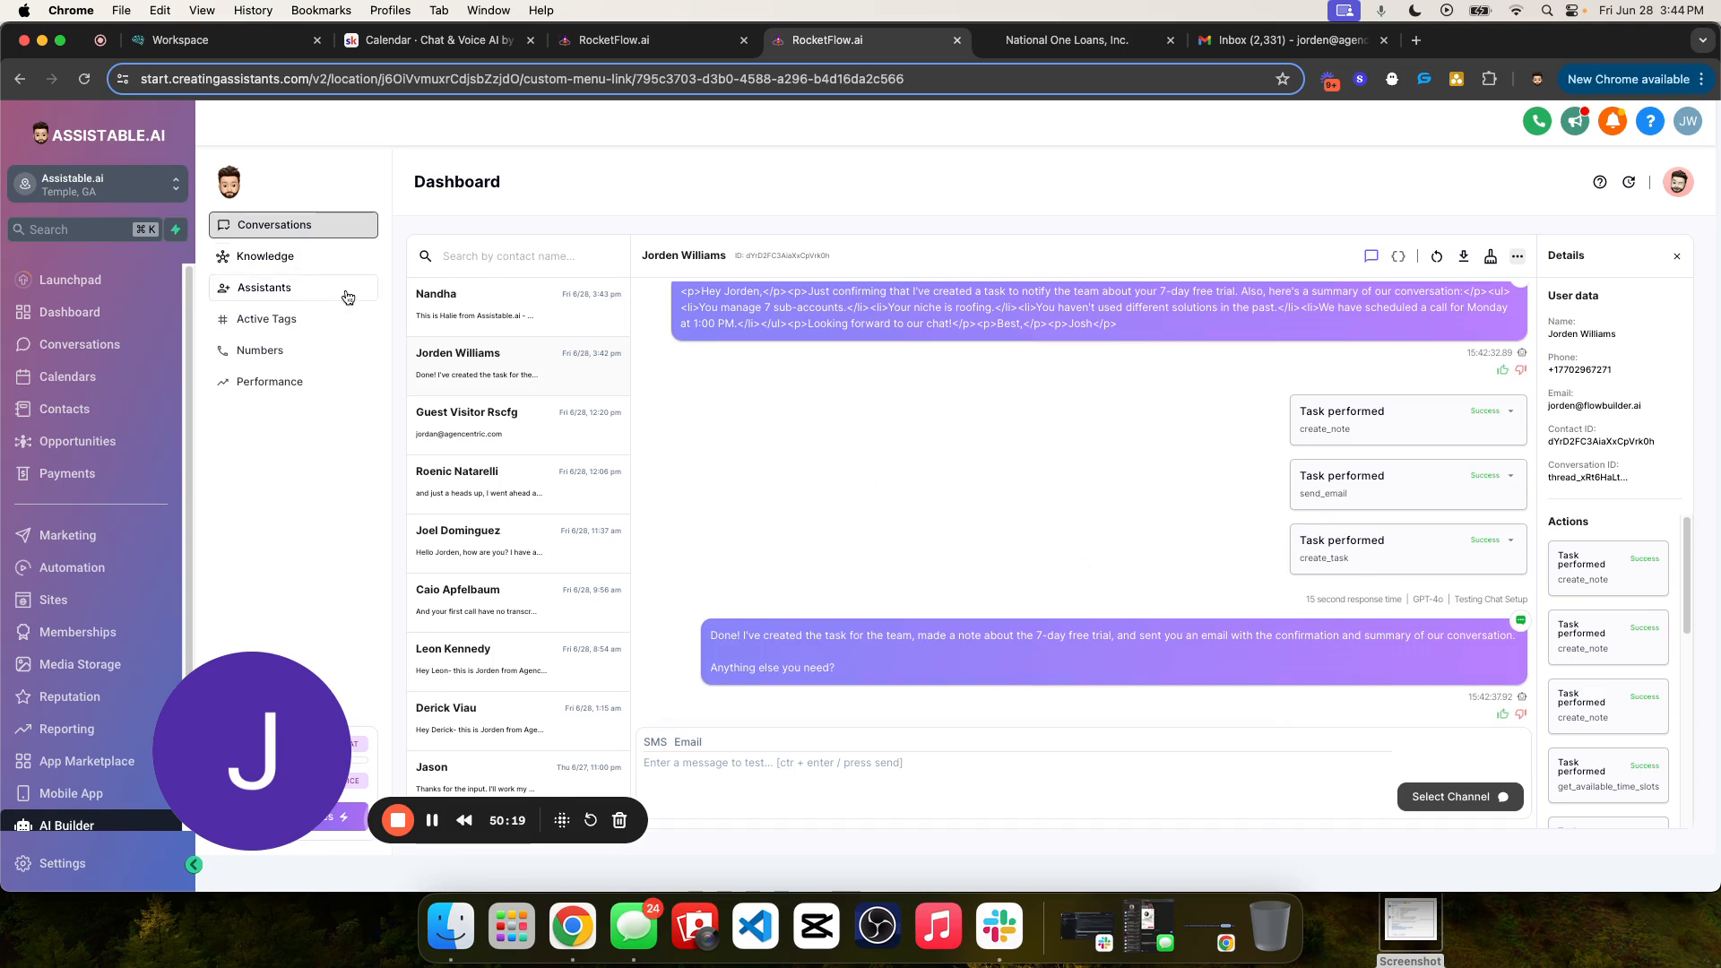
{"action": "scroll", "coordinate": [1222, 453], "scroll_direction": "up", "scroll_amount": 20}
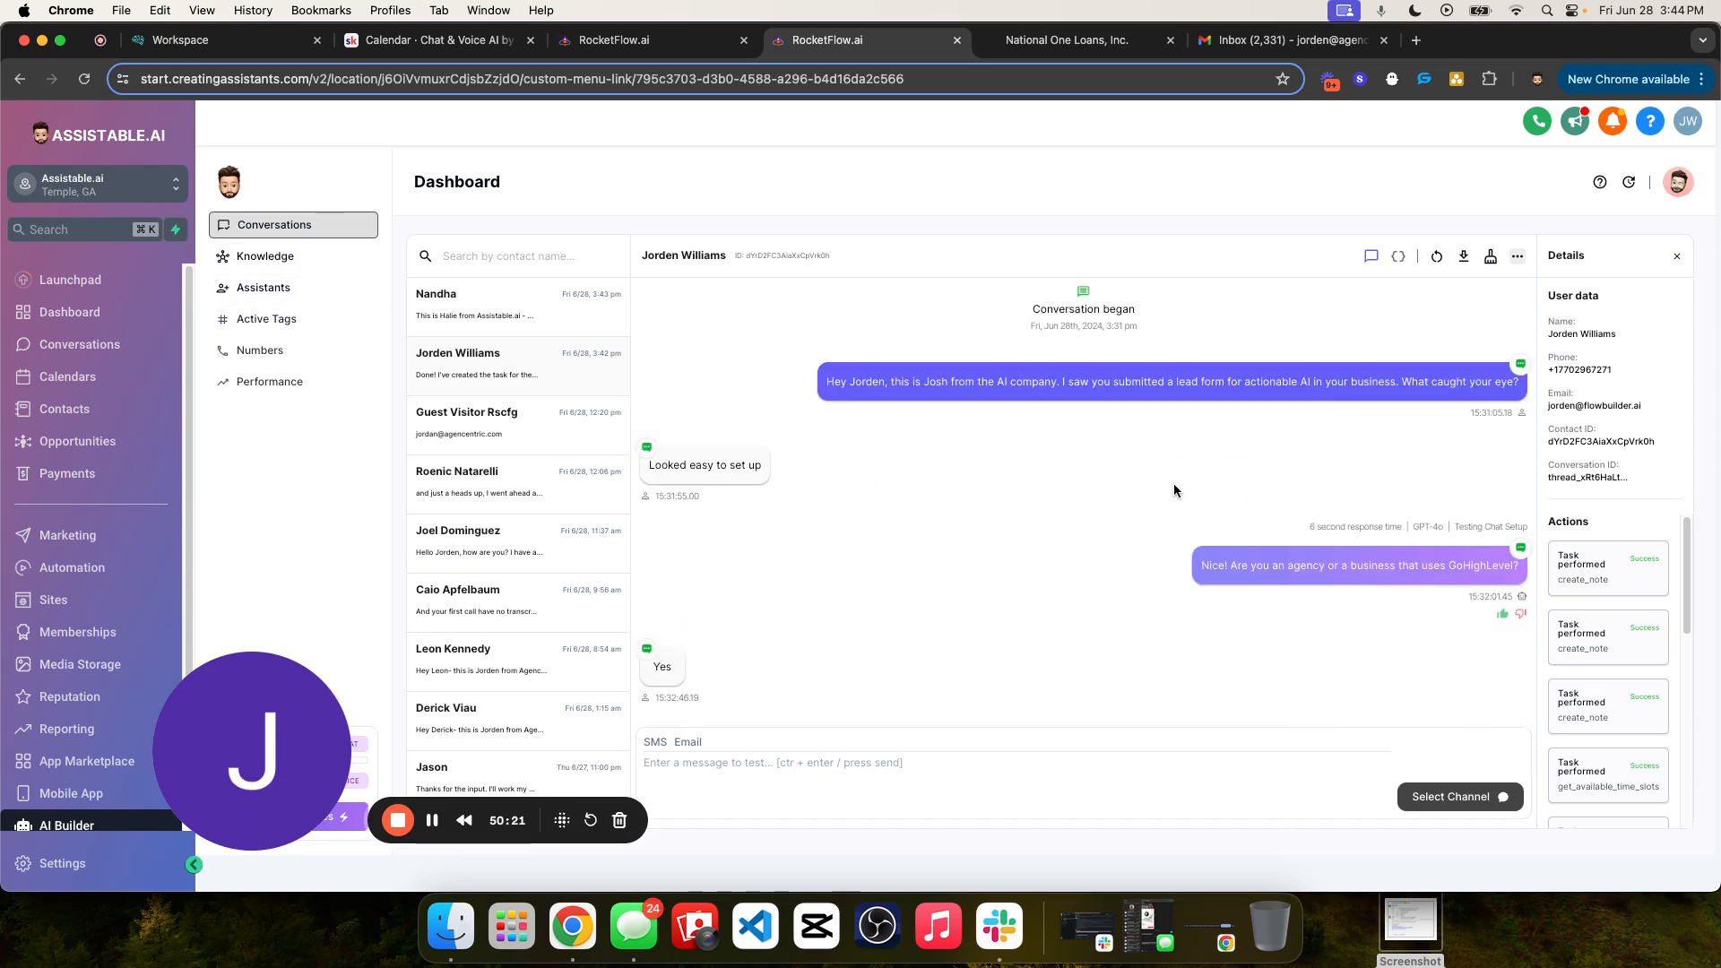
{"action": "left_click_drag", "start_coordinate": [825, 381], "coordinate": [1216, 647]}
{"action": "left_click", "coordinate": [1131, 488]}
{"action": "scroll", "coordinate": [1135, 484], "scroll_direction": "up", "scroll_amount": 10}
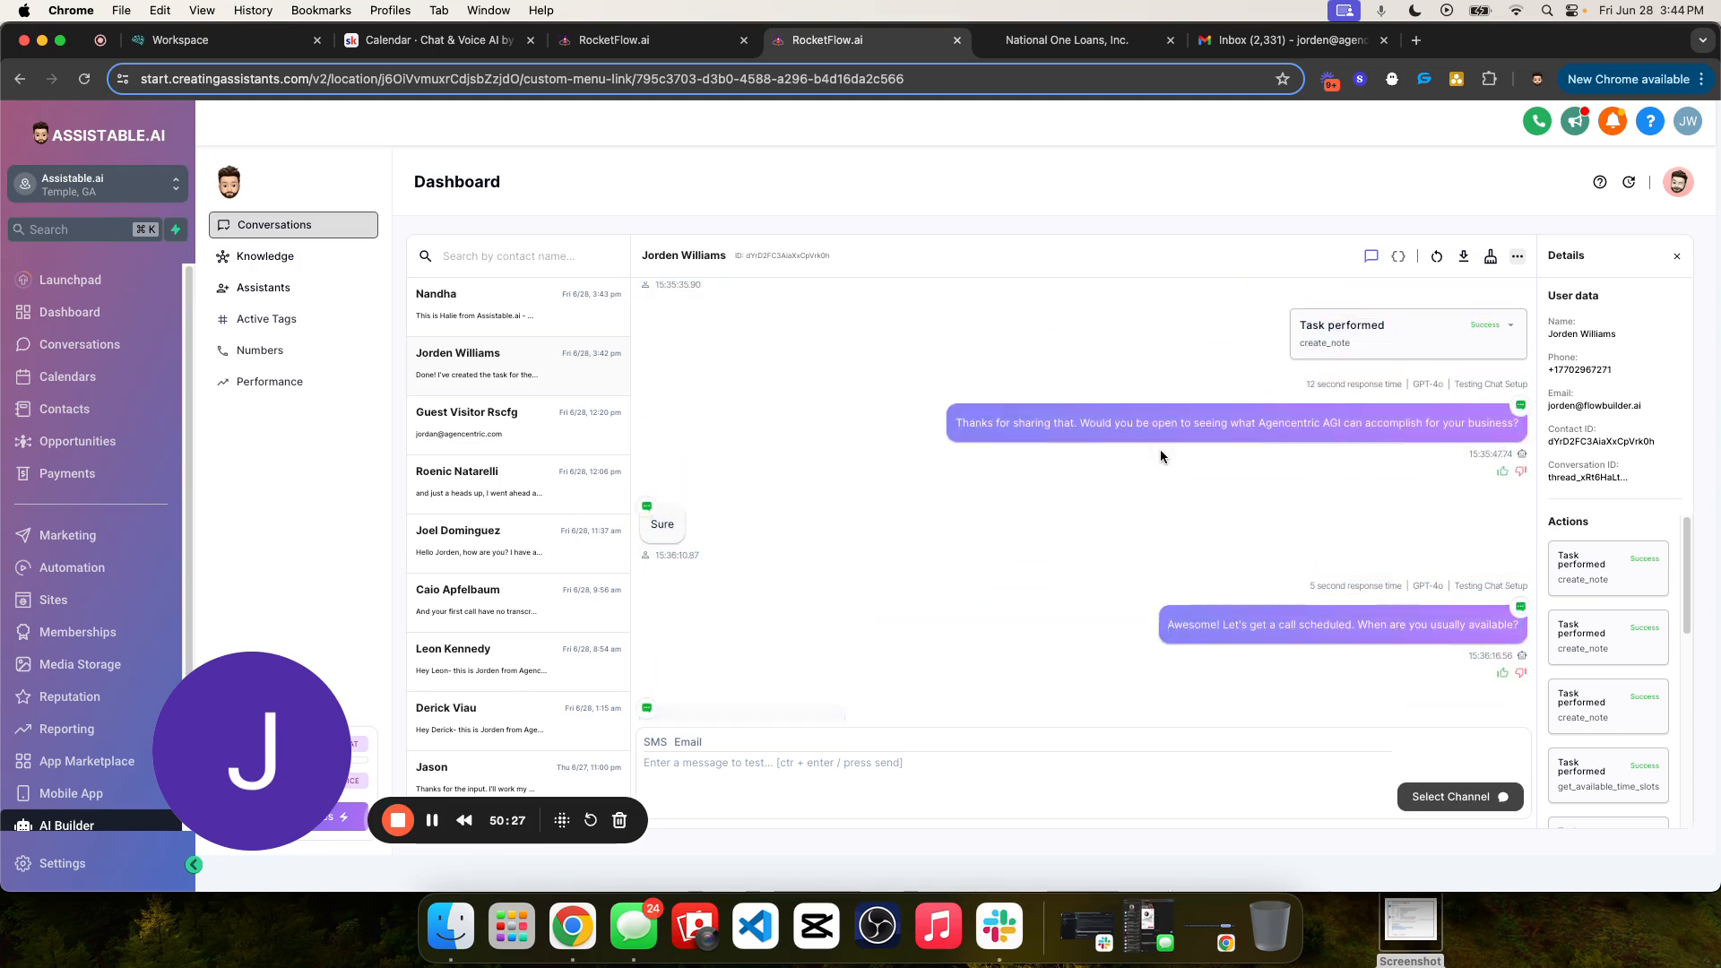